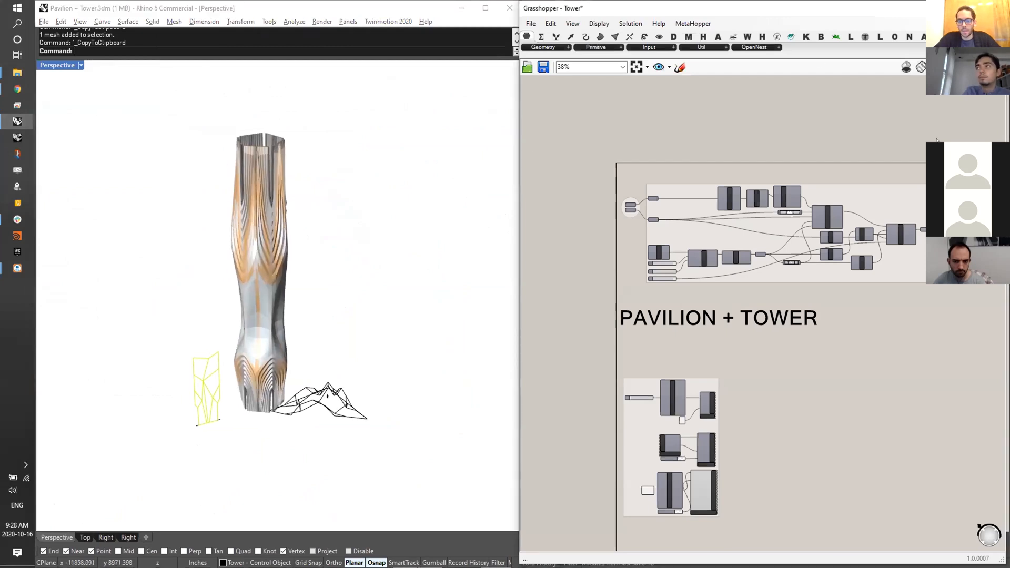
# - Switch to the Pavilion definition and hide all objects in the Rhino viewport, leaving the pavilion preview
pyautogui.hotkey('ctrl', 'Tab')
pyautogui.scroll(6, 812, 167)
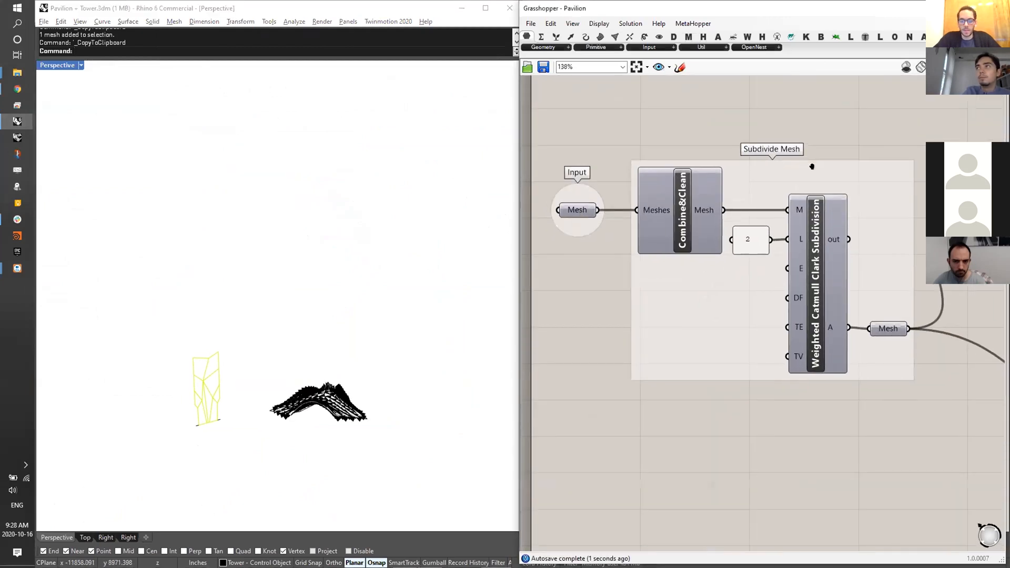
pyautogui.scroll(5, 312, 348)
pyautogui.scroll(-3, 311, 348)
pyautogui.hotkey('ctrl', 'a')
pyautogui.hotkey('ctrl', 'h')
pyautogui.scroll(3, 305, 337)
pyautogui.moveTo(295, 336); pyautogui.dragTo(231, 308, button='right')
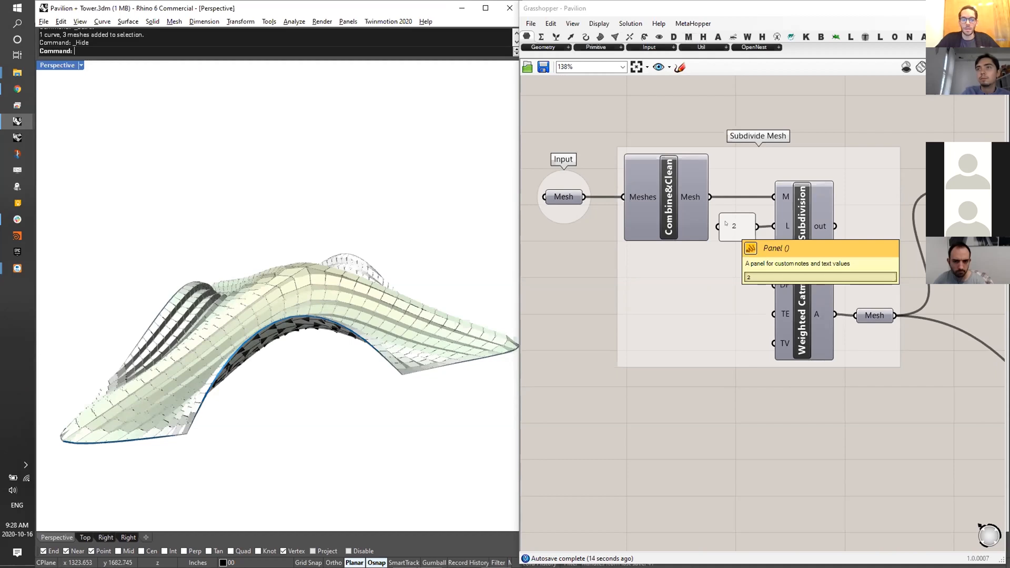
pyautogui.scroll(-1, 726, 223)
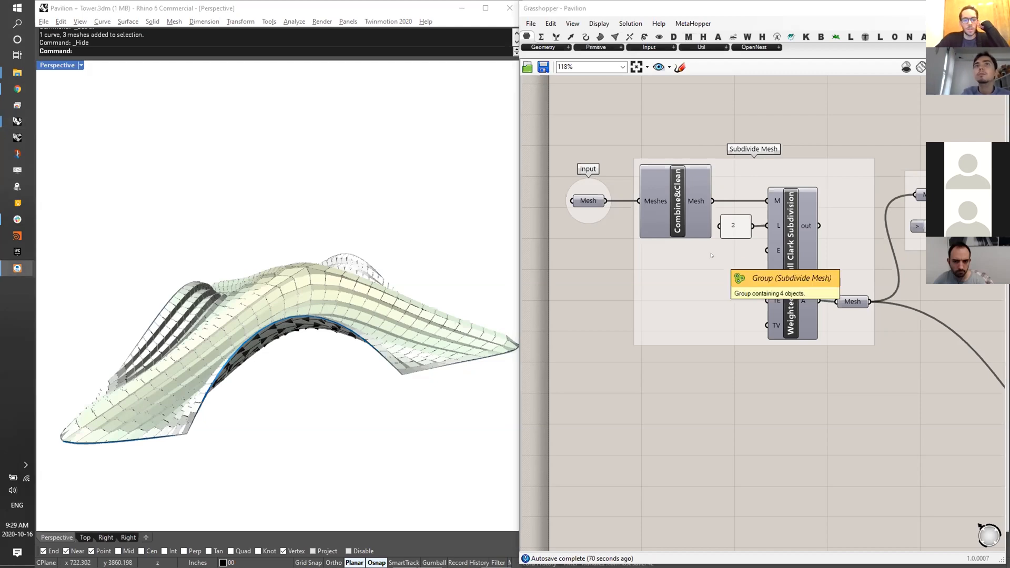
pyautogui.moveTo(348, 234); pyautogui.dragTo(363, 231, button='right')
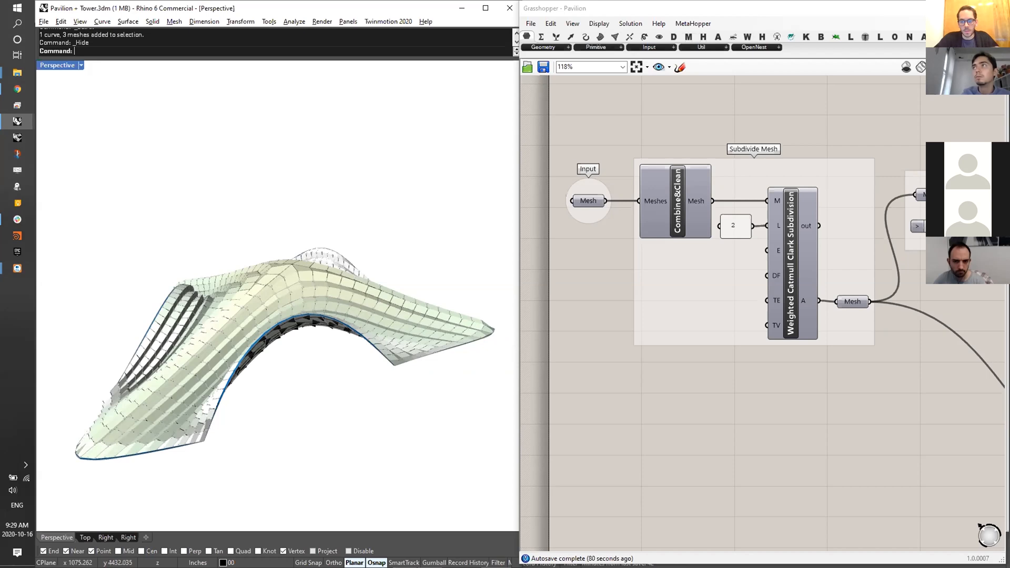
pyautogui.moveTo(243, 243); pyautogui.dragTo(365, 265, button='right')
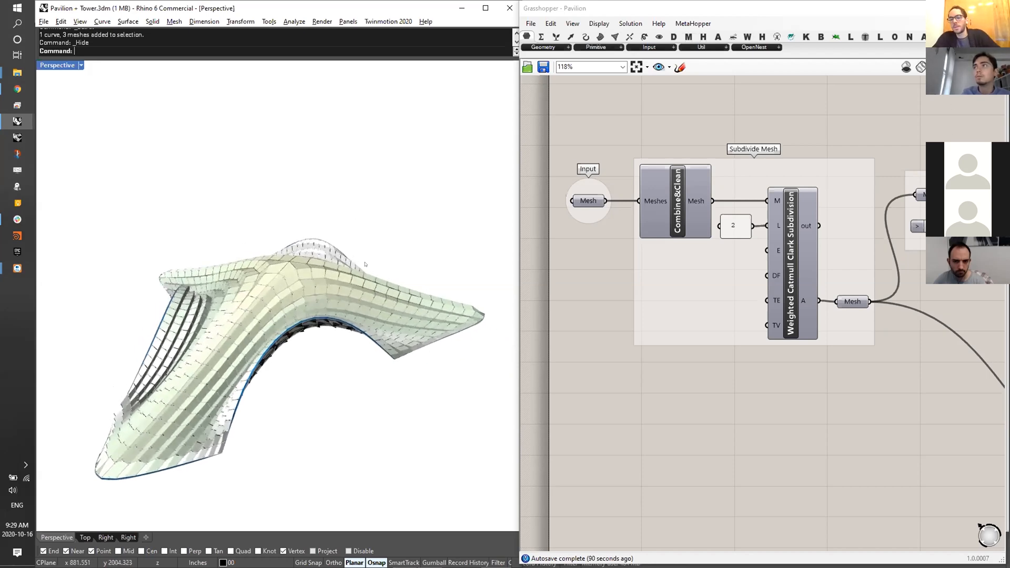
pyautogui.moveTo(782, 170); pyautogui.dragTo(776, 174, button='right')
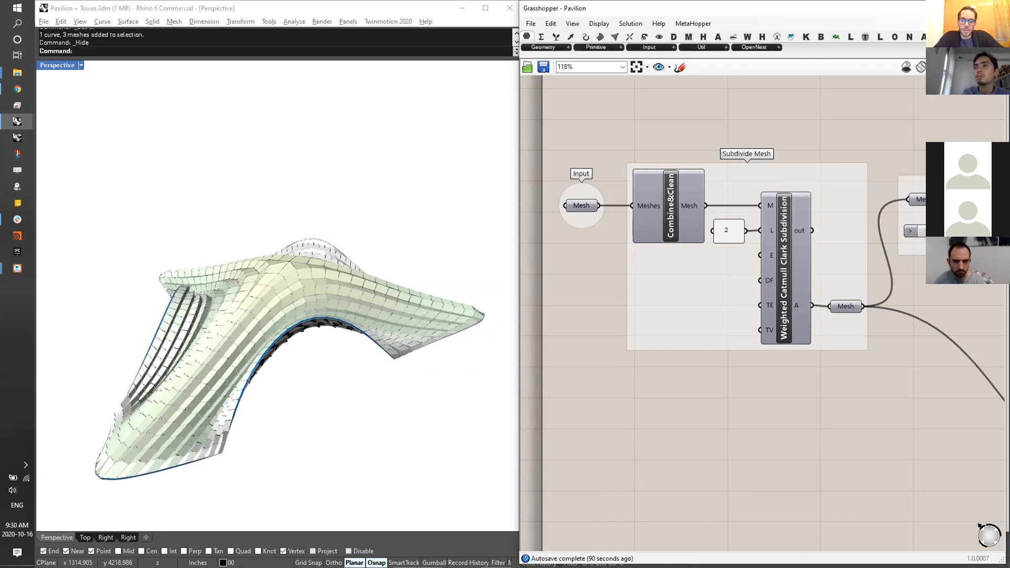
# - Open the Rhino layer list and bring back only the pavilion's control mesh with ShowSelected
pyautogui.click(473, 189)
pyautogui.write('Layer')
pyautogui.press('Return')
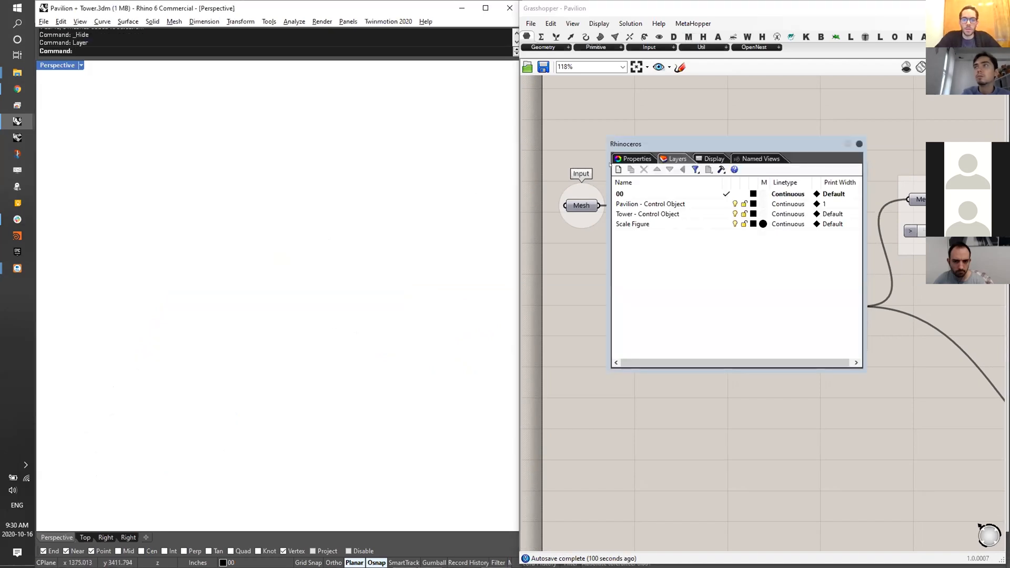
pyautogui.write('ShowSelected')
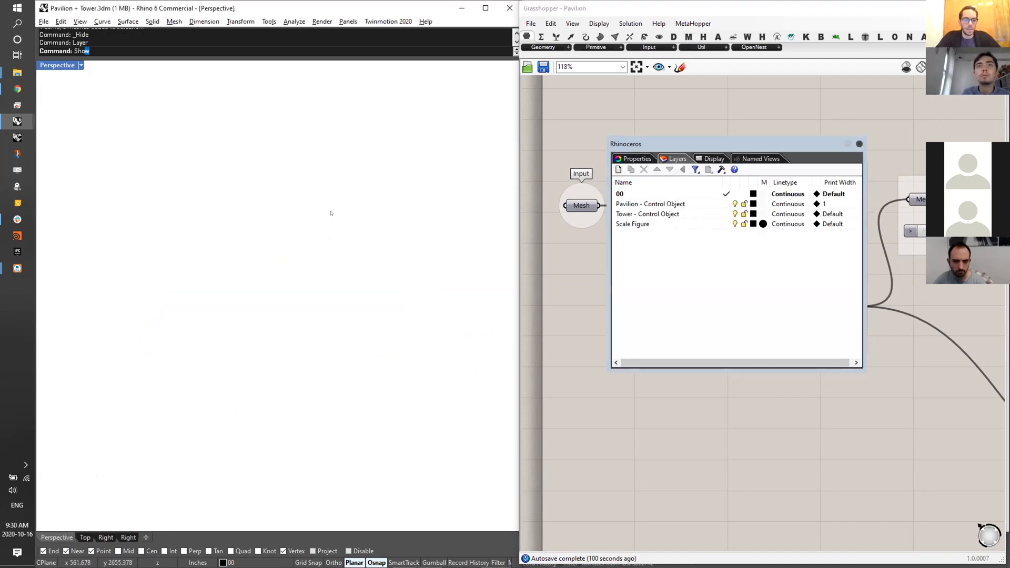
pyautogui.press('Return')
pyautogui.moveTo(349, 207); pyautogui.dragTo(314, 266)
pyautogui.press('Return')
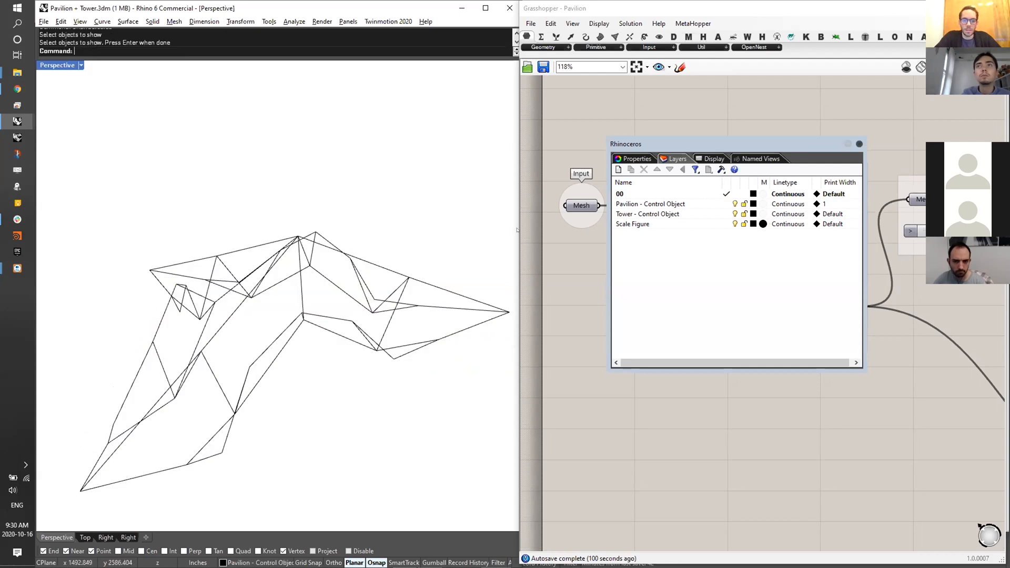
# - Turn off and lock the Tower - Control Object and Scale Figure layers
pyautogui.click(735, 224)
pyautogui.click(736, 214)
pyautogui.click(744, 214)
pyautogui.click(745, 225)
pyautogui.moveTo(762, 147); pyautogui.dragTo(689, 82)
# - Examine the pavilion's control mesh in the viewport and preview the subdivided mesh against it
pyautogui.moveTo(339, 212); pyautogui.dragTo(266, 322, button='right')
pyautogui.moveTo(390, 273); pyautogui.dragTo(433, 422, button='right')
pyautogui.moveTo(433, 422); pyautogui.dragTo(215, 235)
pyautogui.press('Escape')
pyautogui.moveTo(324, 182)
pyautogui.mouseDown(button='right')
pyautogui.moveTo(341, 295)
pyautogui.moveTo(309, 174)
pyautogui.mouseUp(button='right')
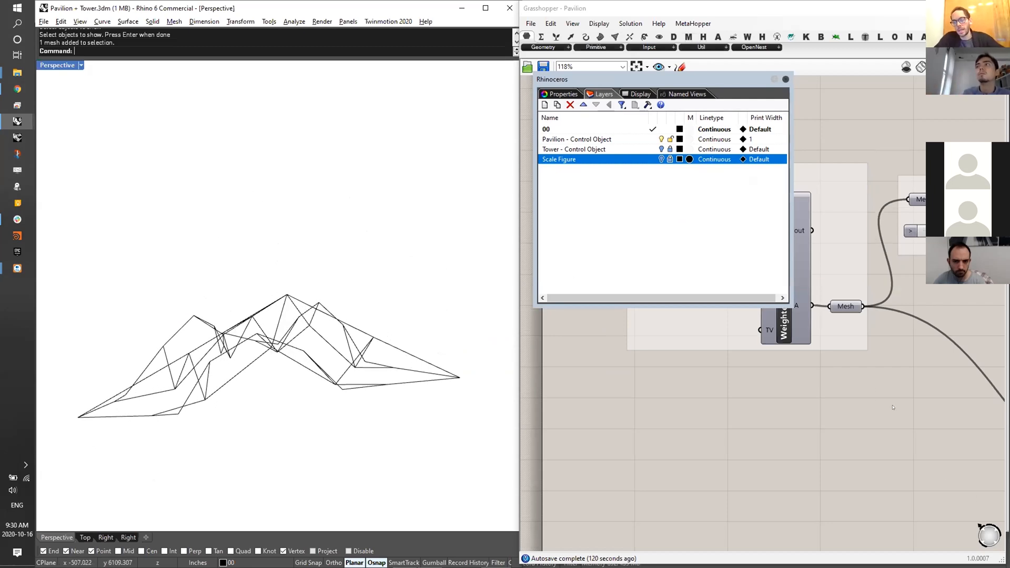
pyautogui.moveTo(897, 358); pyautogui.dragTo(716, 345, button='right')
pyautogui.scroll(-1, 717, 345)
pyautogui.click(757, 297)
pyautogui.moveTo(674, 300); pyautogui.dragTo(785, 305, button='right')
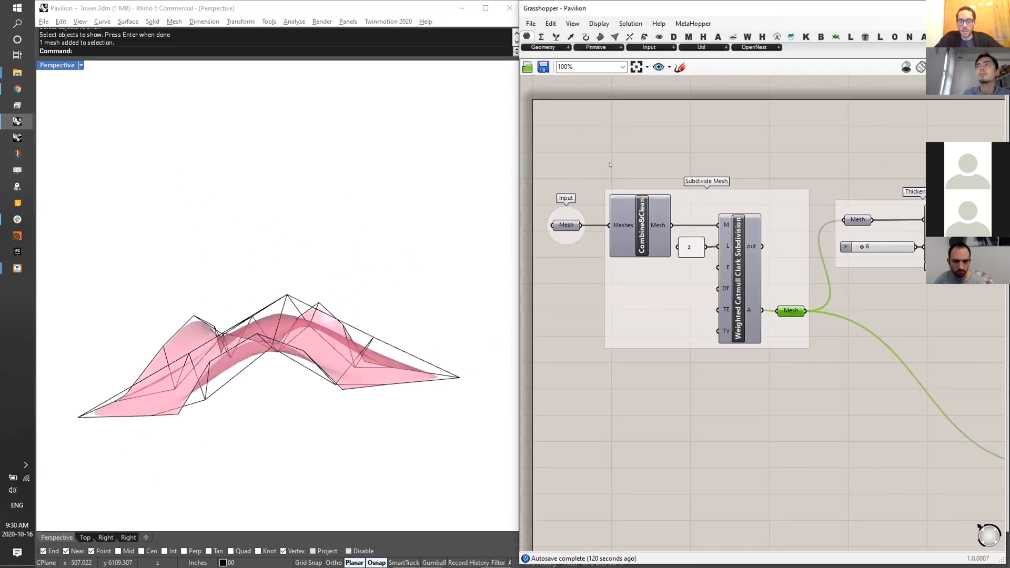
pyautogui.scroll(1, 654, 135)
pyautogui.click(766, 103)
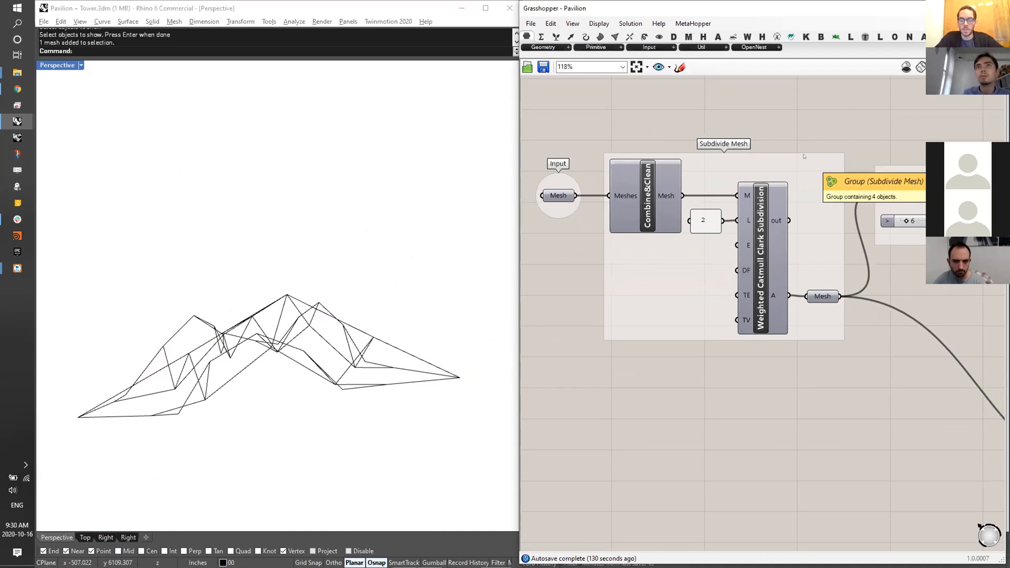
# - Disable the Mesh parameter at the output of the Weighted Catmull Clark Subdivision component
pyautogui.moveTo(854, 244); pyautogui.dragTo(712, 239, button='right')
pyautogui.click(760, 183)
pyautogui.press('space')
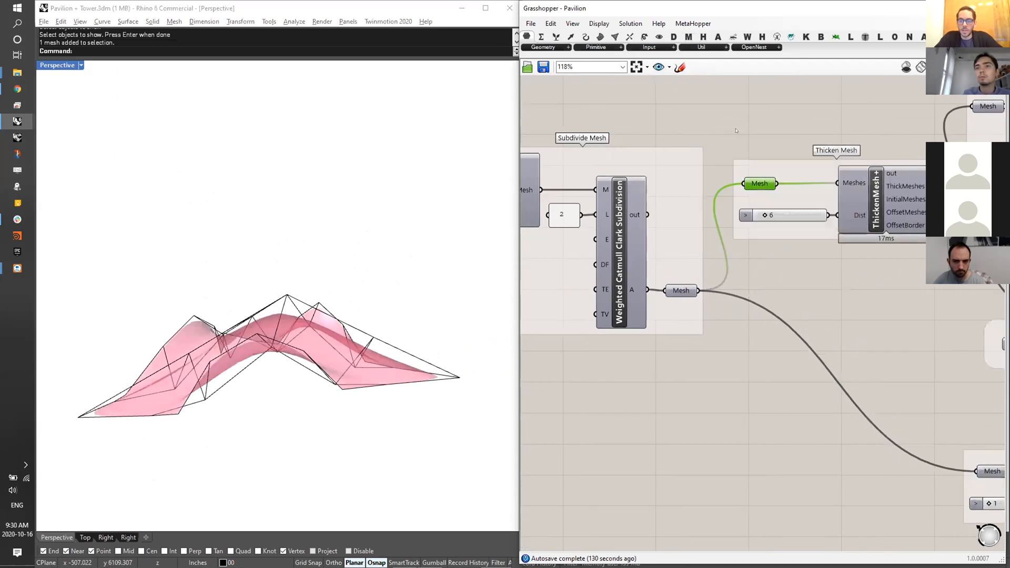
pyautogui.click(681, 290)
pyautogui.press('space')
pyautogui.click(691, 289)
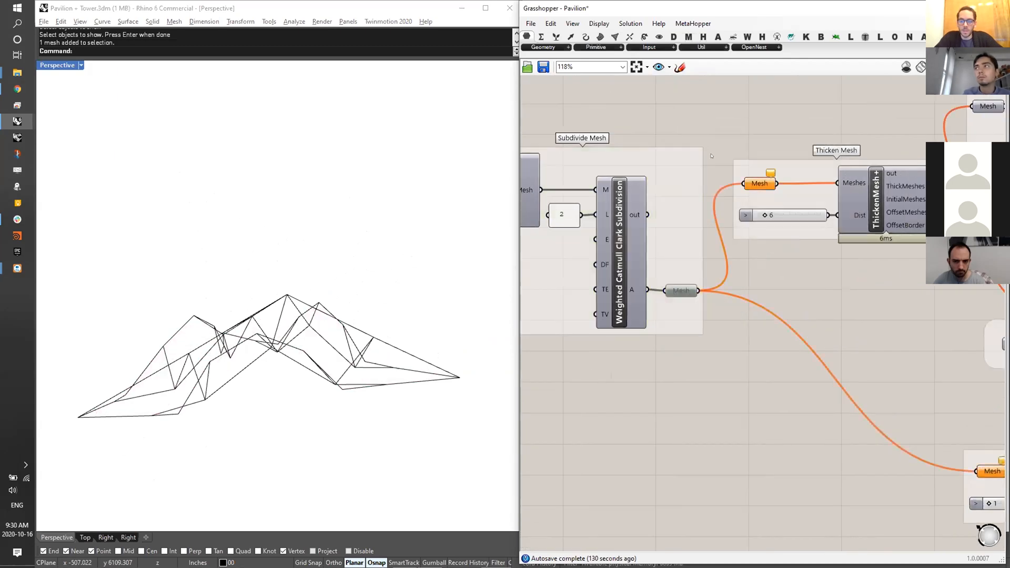
pyautogui.moveTo(691, 288); pyautogui.dragTo(817, 300, button='right')
pyautogui.moveTo(818, 120); pyautogui.dragTo(833, 122, button='right')
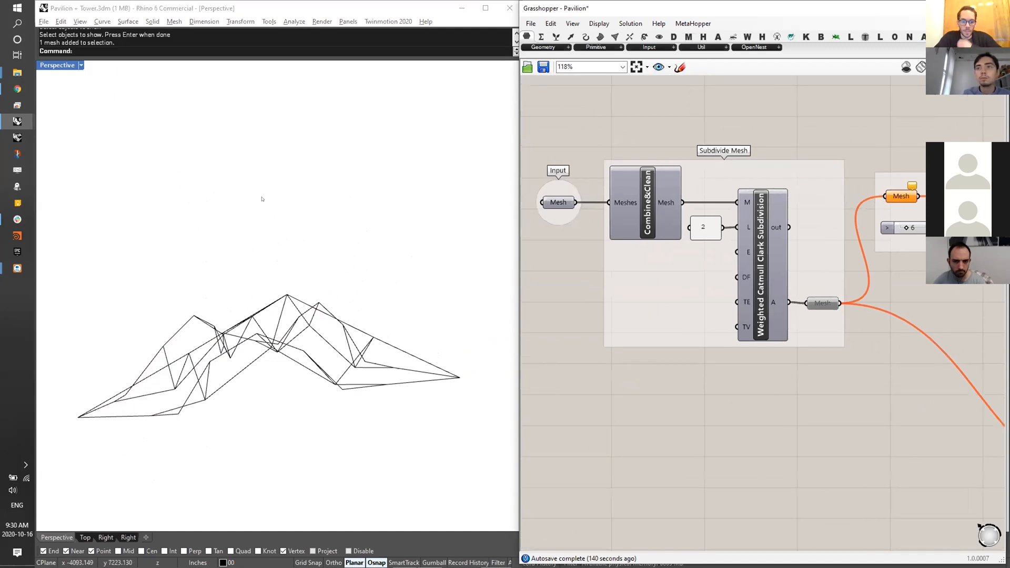
pyautogui.moveTo(261, 198); pyautogui.dragTo(275, 212, button='right')
pyautogui.moveTo(581, 116); pyautogui.dragTo(609, 140, button='right')
pyautogui.doubleClick(609, 140)
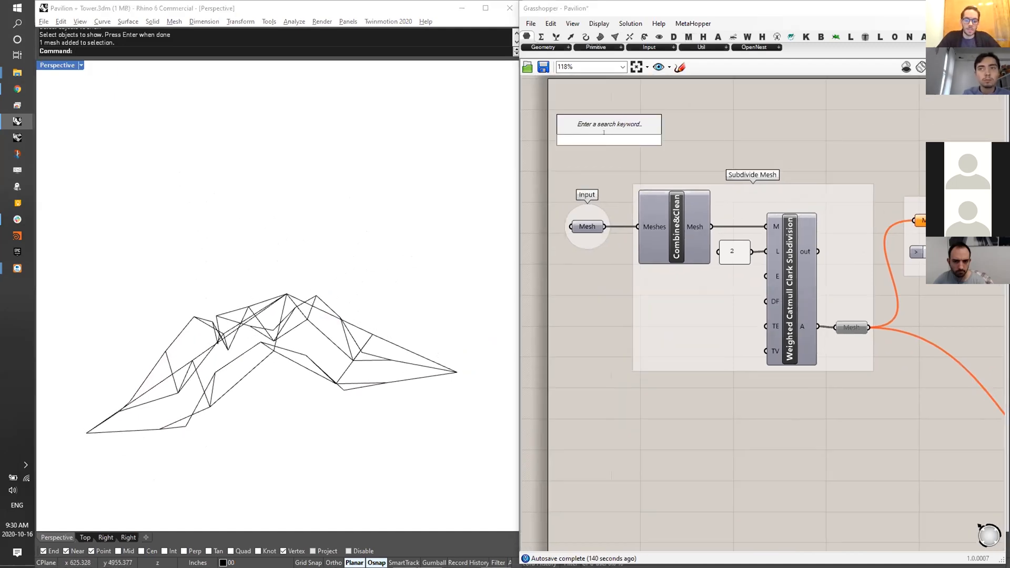
pyautogui.write('DISPL')
pyautogui.press('Escape')
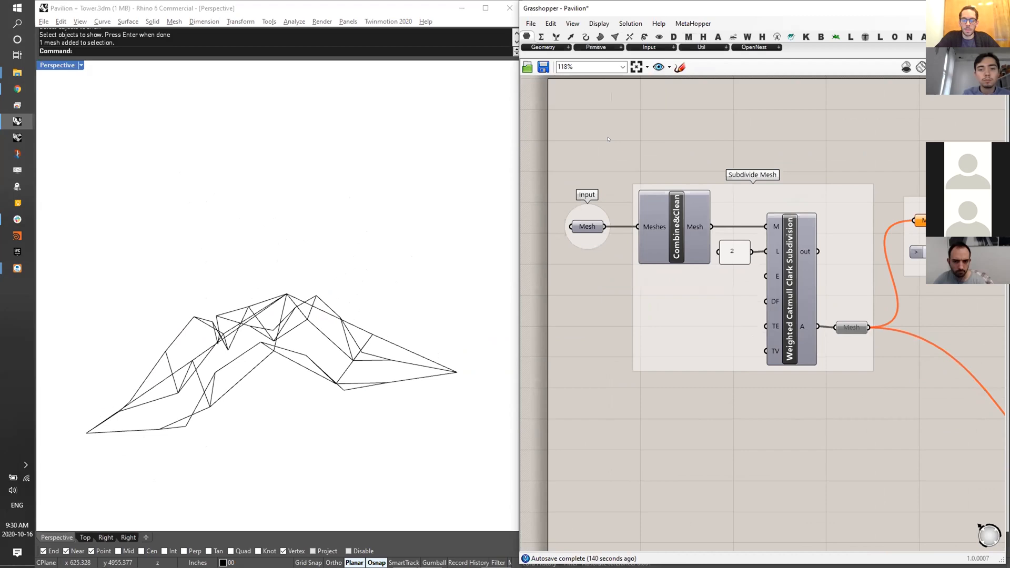
# - Add a Geometry Pipeline component above the Input and Subdivide Mesh groups
pyautogui.doubleClick(604, 132)
pyautogui.write('PIP')
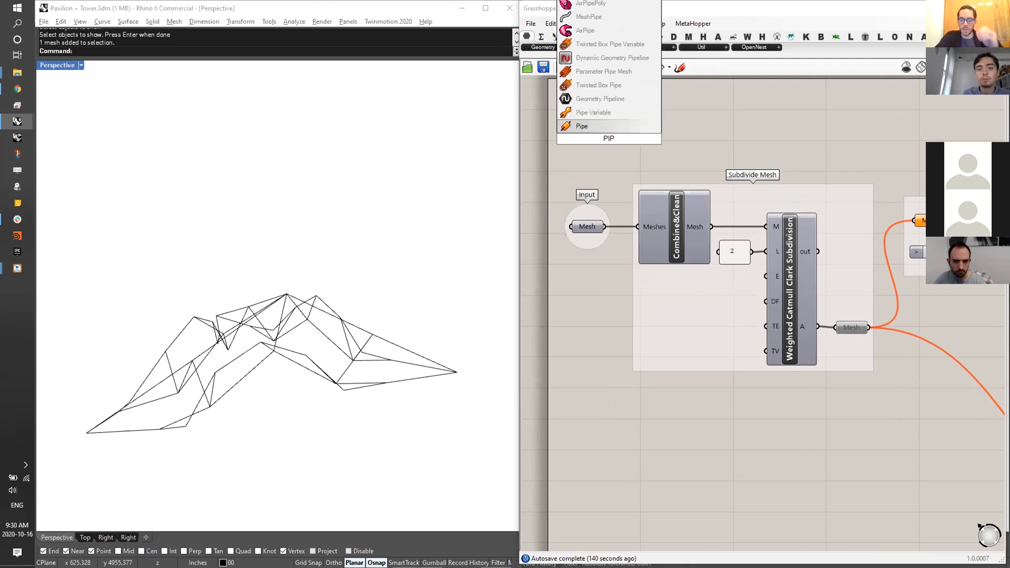
pyautogui.click(624, 98)
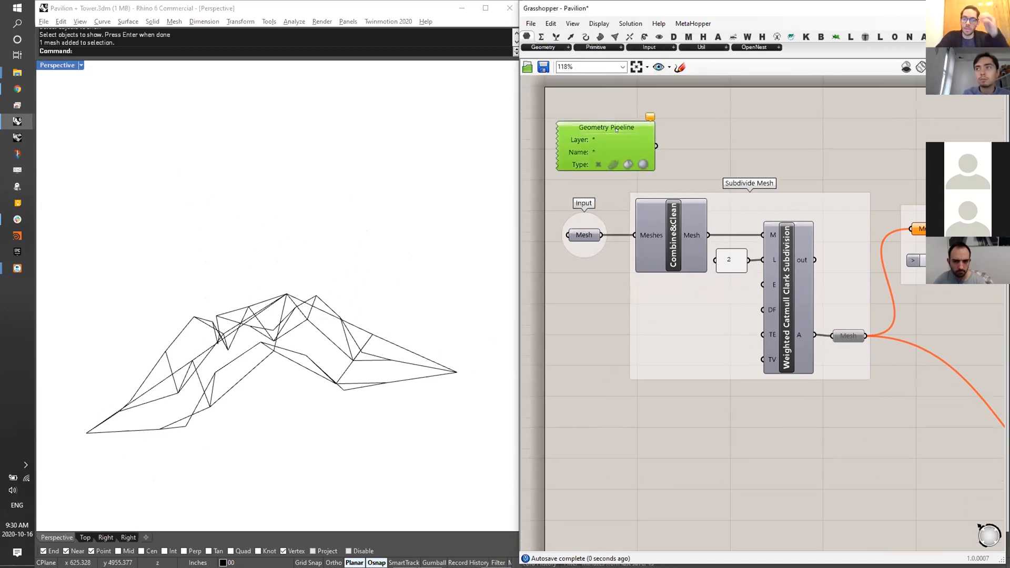
pyautogui.click(249, 230)
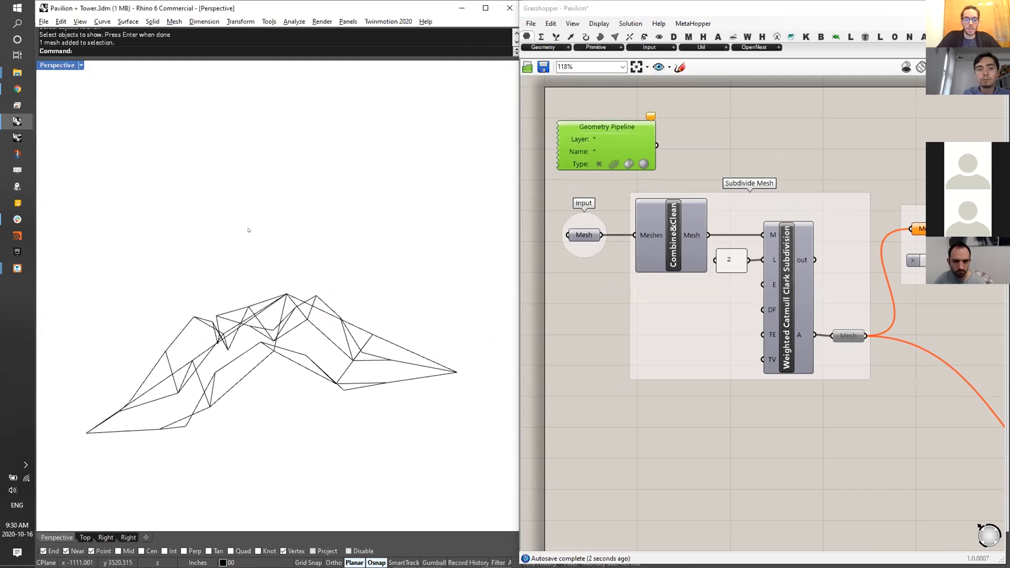
pyautogui.moveTo(221, 223); pyautogui.dragTo(210, 216, button='right')
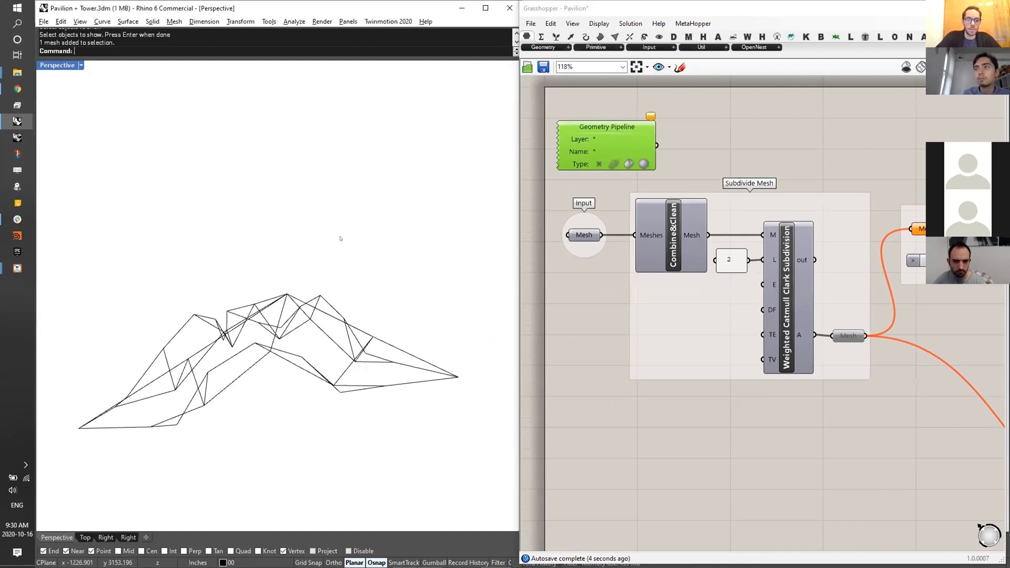
pyautogui.moveTo(341, 238); pyautogui.dragTo(374, 244, button='right')
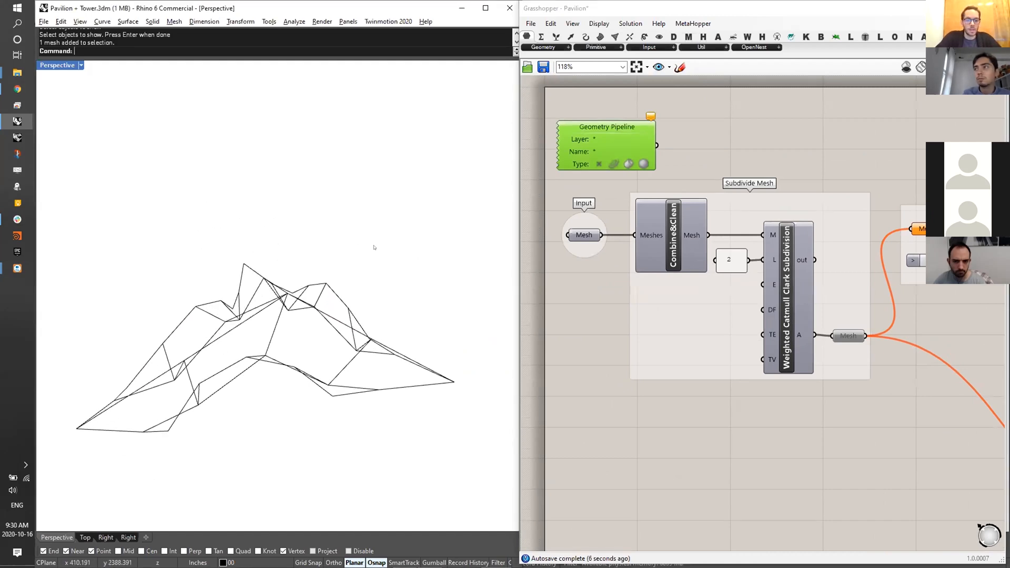
# - Open the Rhino layer list and copy the name of the Pavilion - Control Object layer
pyautogui.write('Layer')
pyautogui.press('Return')
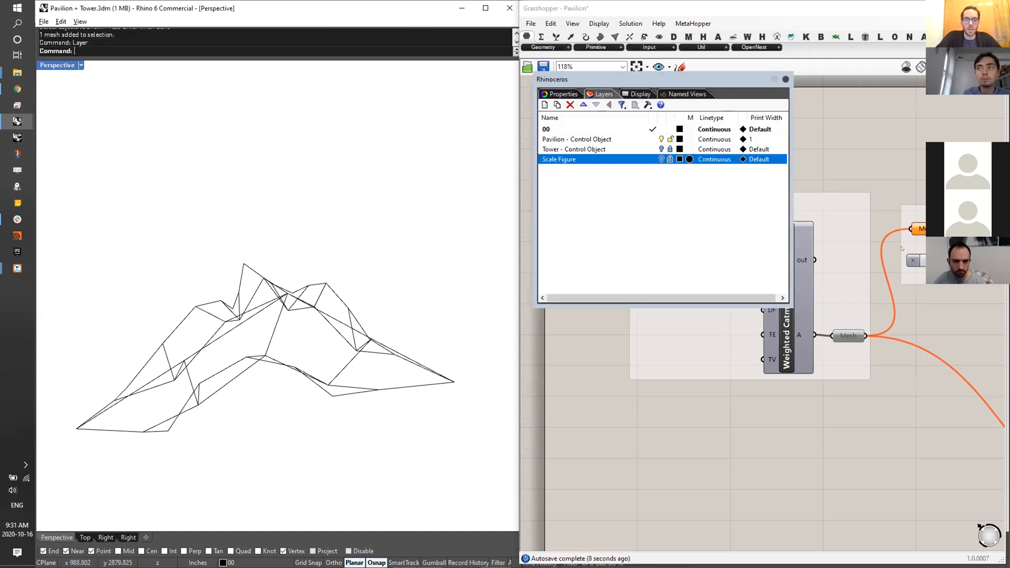
pyautogui.moveTo(605, 79); pyautogui.dragTo(296, 68)
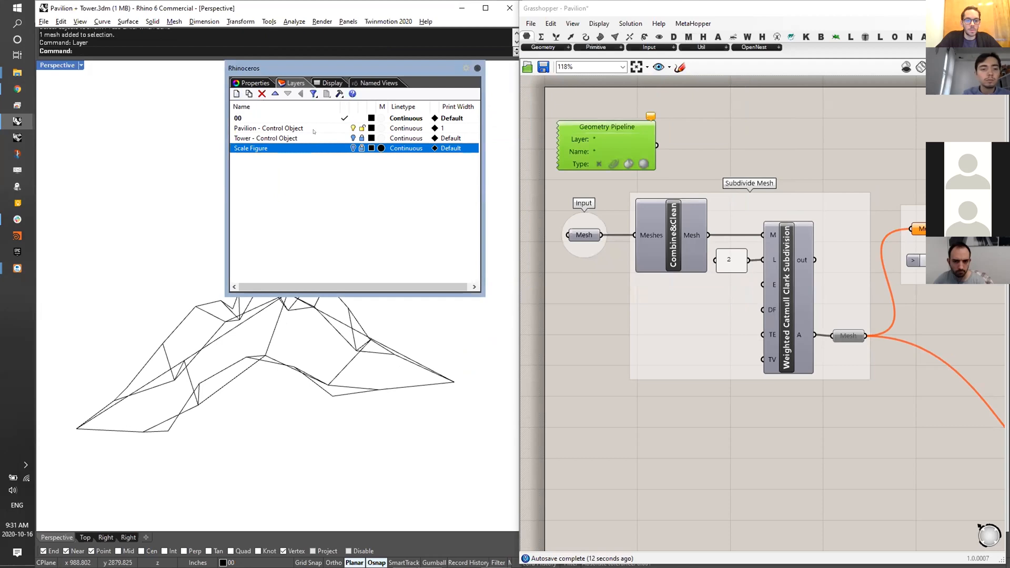
pyautogui.click(272, 127)
pyautogui.click(283, 129)
pyautogui.hotkey('ctrl', 'c')
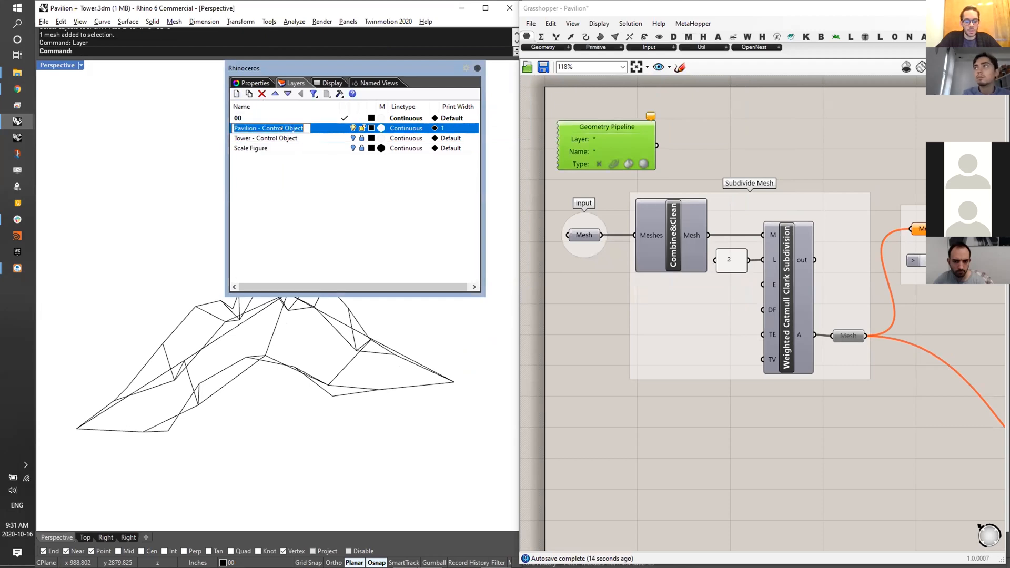
# - Set the Geometry Pipeline's layer filter to Pavilion - Control Object and enable its mesh type filter
pyautogui.click(592, 135)
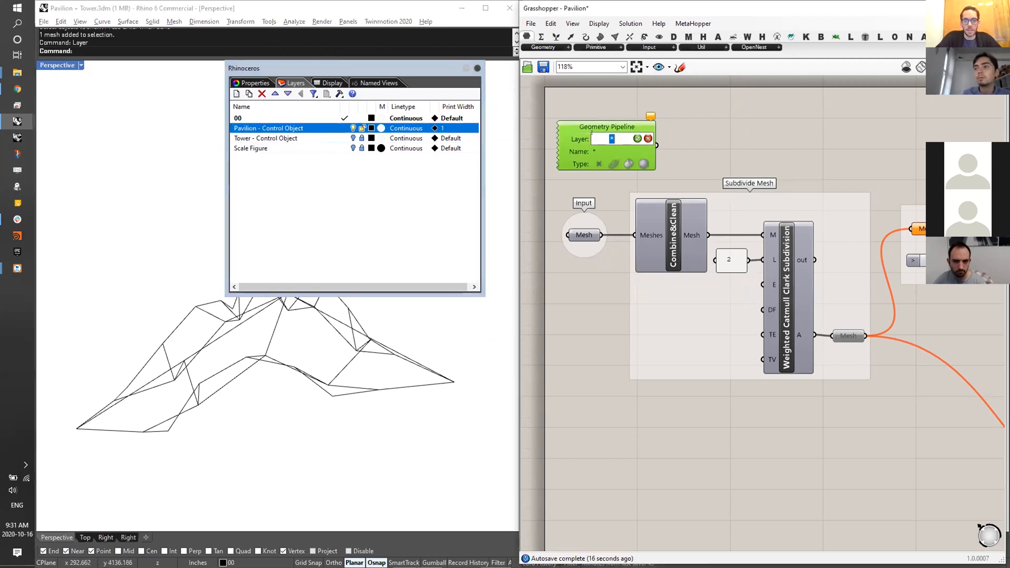
pyautogui.hotkey('ctrl', 'v')
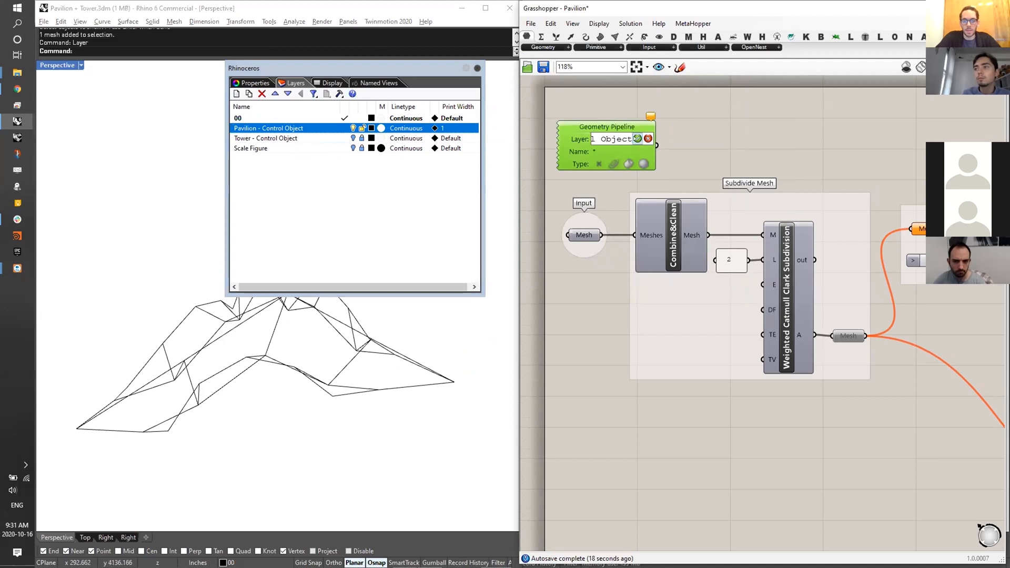
pyautogui.press('Return')
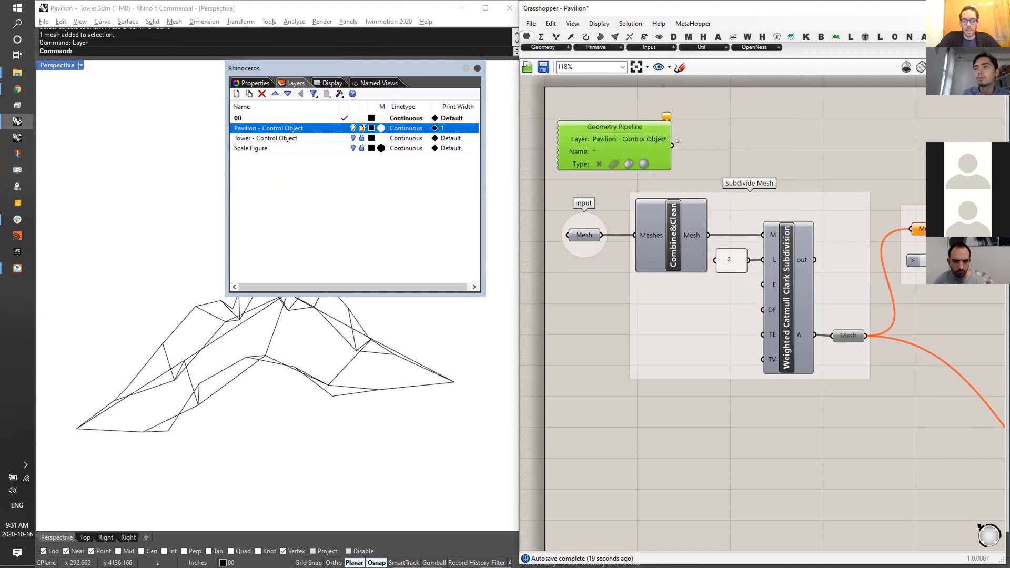
pyautogui.click(643, 164)
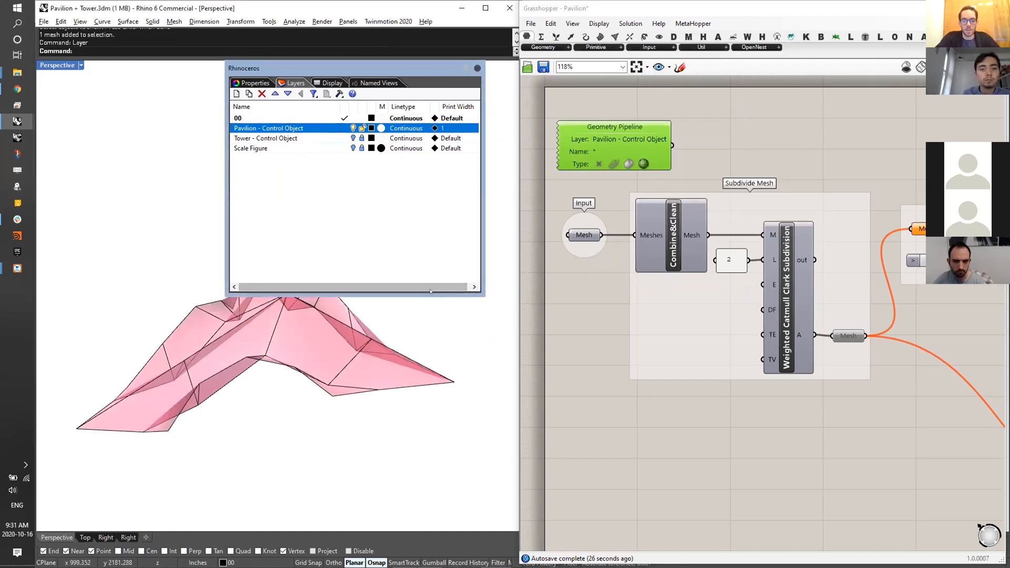
pyautogui.moveTo(424, 197); pyautogui.dragTo(423, 203)
# - Add a Mesh parameter beside the Geometry Pipeline and connect the pipeline's output to it
pyautogui.doubleClick(720, 159)
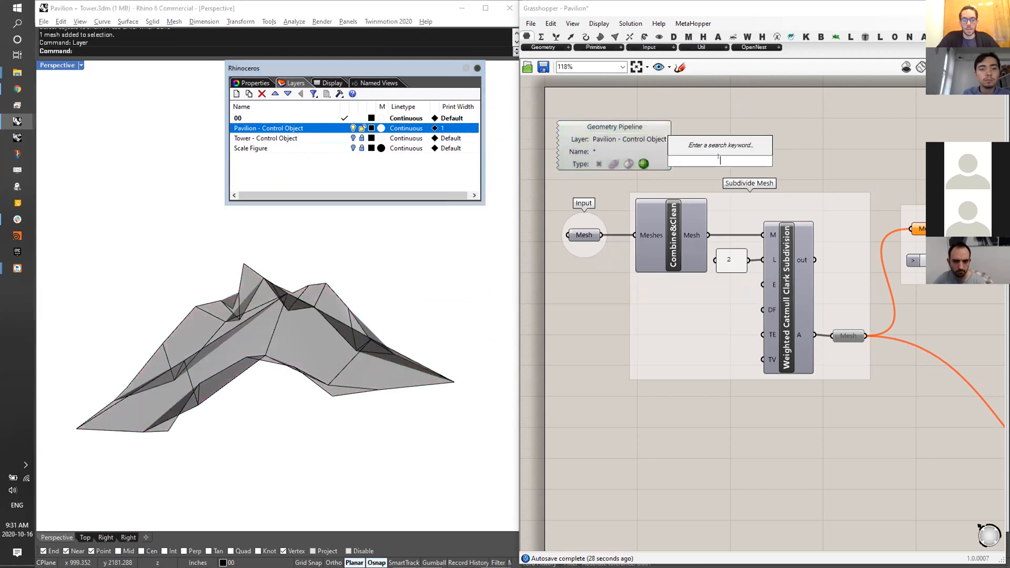
pyautogui.write('MESH')
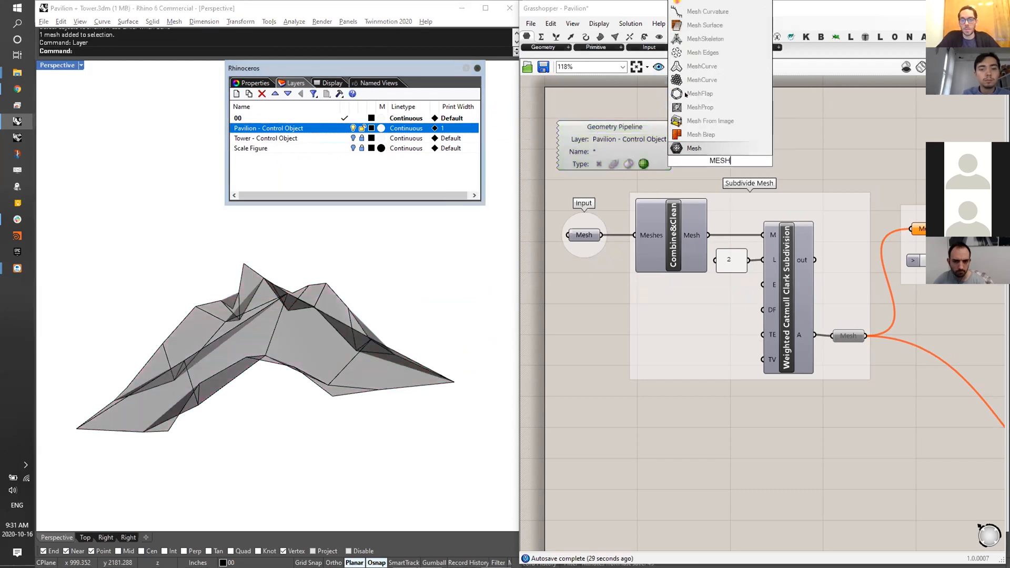
pyautogui.click(694, 148)
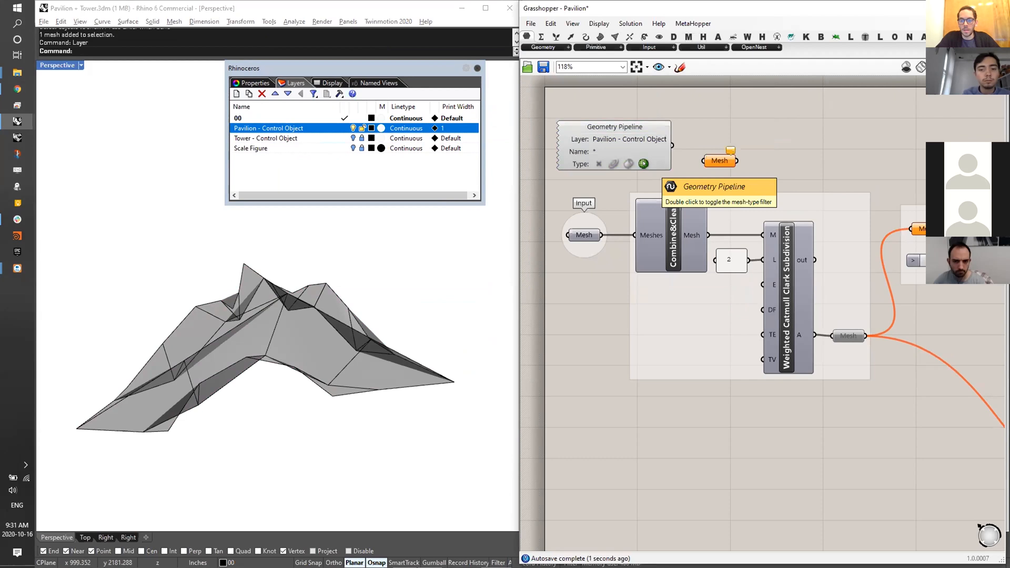
pyautogui.moveTo(672, 146); pyautogui.dragTo(707, 147)
pyautogui.click(700, 126)
# - Make Pavilion - Control Object the current layer and place three point objects around the control mesh
pyautogui.doubleClick(321, 128)
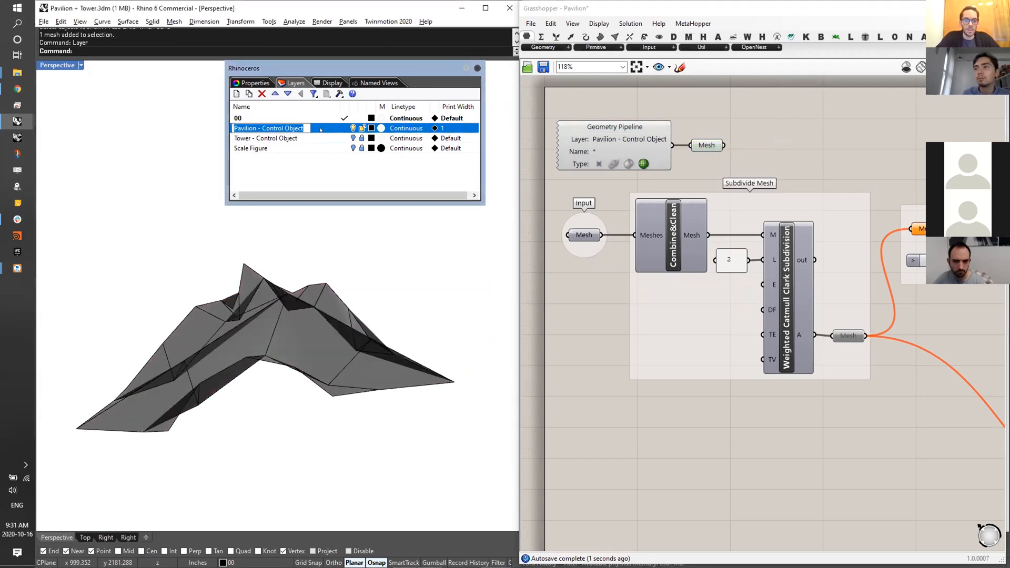
pyautogui.moveTo(322, 295); pyautogui.dragTo(322, 428, button='right')
pyautogui.write('Po')
pyautogui.press('Return')
pyautogui.click(304, 420)
pyautogui.press('Return')
pyautogui.click(116, 317)
pyautogui.press('Return')
pyautogui.click(364, 411)
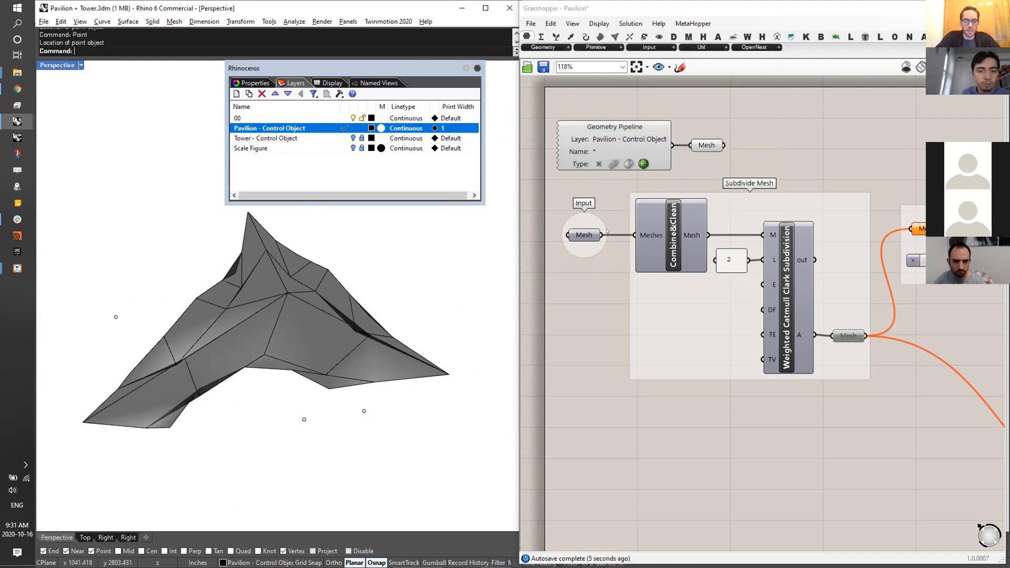
# - Enable the point type filter on the Geometry Pipeline
pyautogui.click(599, 164)
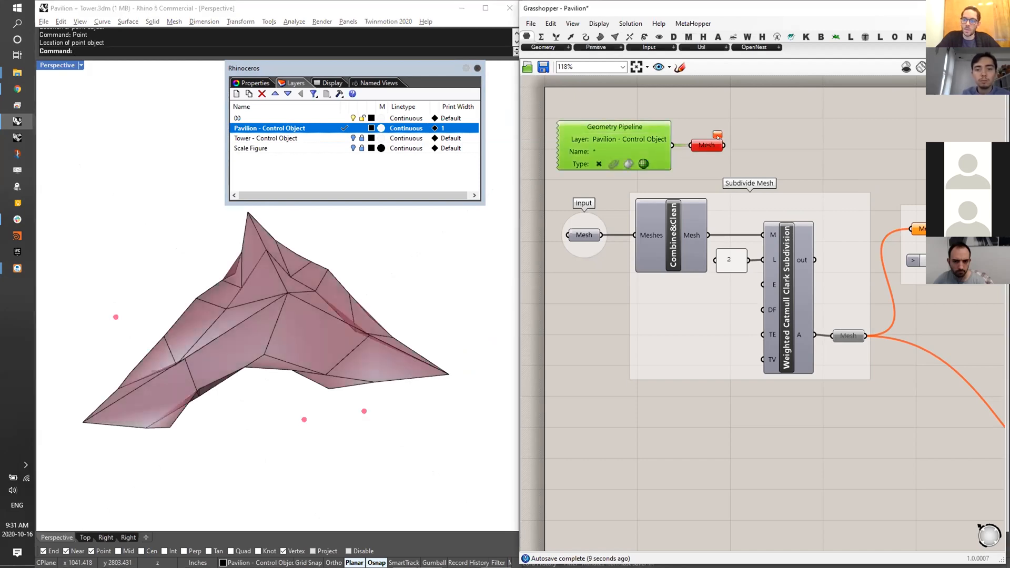
# - Disable the point type filter on the Geometry Pipeline so that only meshes are collected
pyautogui.moveTo(718, 137)
pyautogui.click(681, 154)
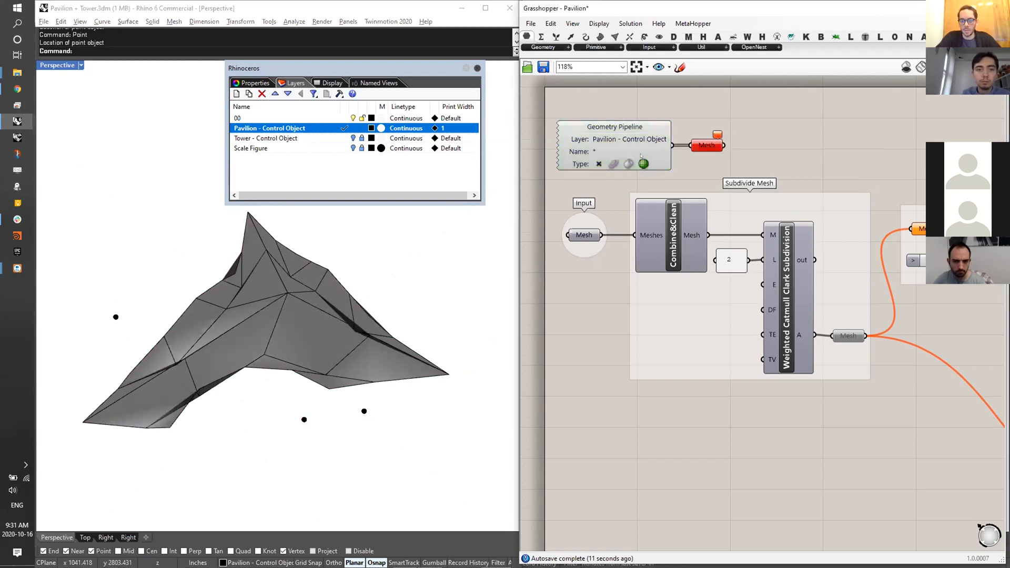
pyautogui.click(599, 164)
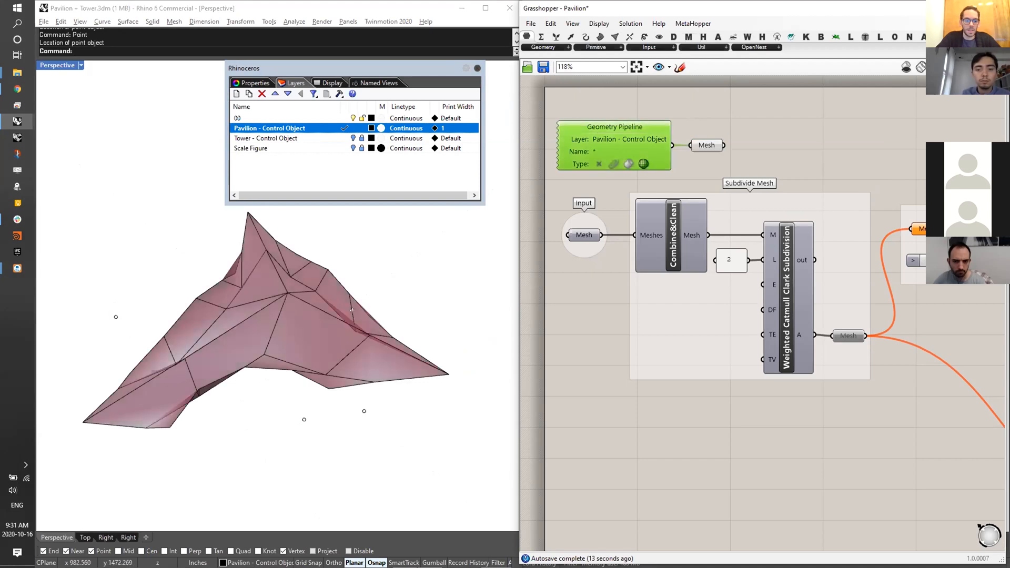
# - Delete the three point objects placed around the control mesh
pyautogui.moveTo(410, 363); pyautogui.dragTo(433, 345, button='right')
pyautogui.moveTo(430, 382); pyautogui.dragTo(306, 418)
pyautogui.moveTo(164, 316); pyautogui.dragTo(127, 323, button='right')
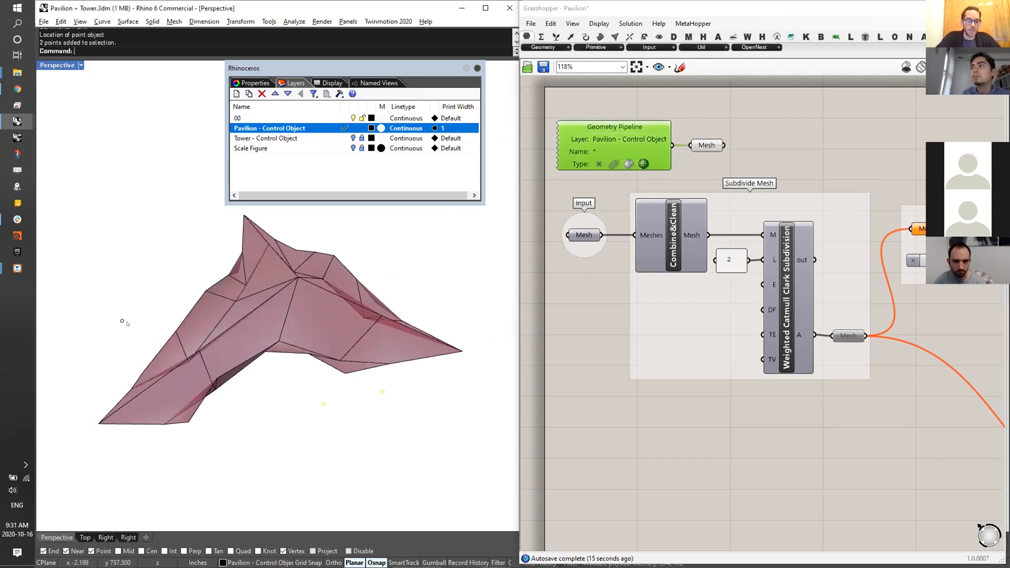
pyautogui.keyDown('shift'); pyautogui.moveTo(128, 281); pyautogui.dragTo(104, 339); pyautogui.keyUp('shift')
pyautogui.press('Delete')
pyautogui.moveTo(295, 284); pyautogui.dragTo(331, 263, button='right')
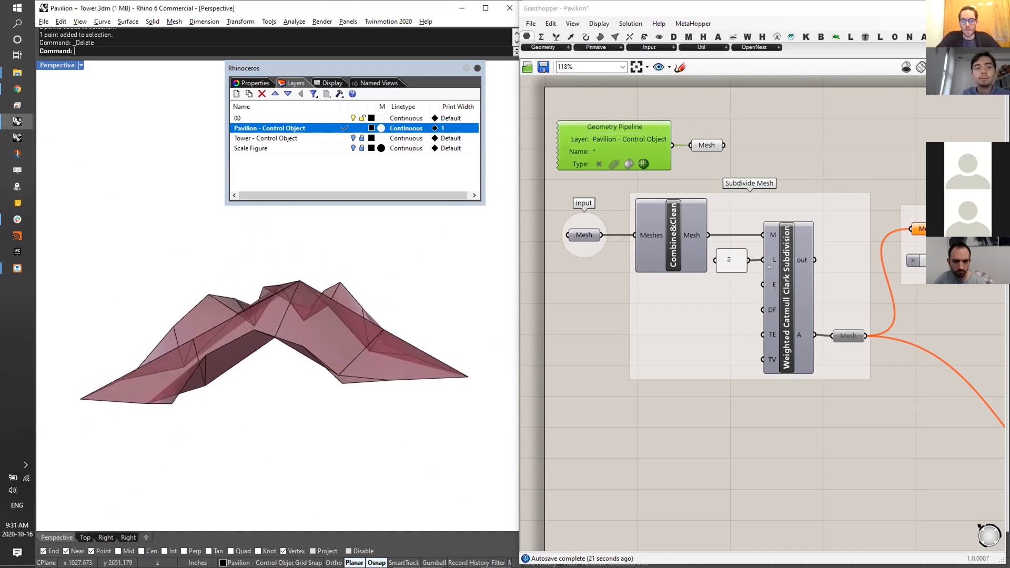
# - Disable the input Mesh parameters of the Convert Subdivided Mesh To NURBS Surface and Thicken Mesh groups
pyautogui.moveTo(837, 331); pyautogui.dragTo(640, 296, button='right')
pyautogui.scroll(-2, 725, 327)
pyautogui.moveTo(851, 379); pyautogui.dragTo(890, 448)
pyautogui.middleClick(873, 423)
pyautogui.click(919, 416)
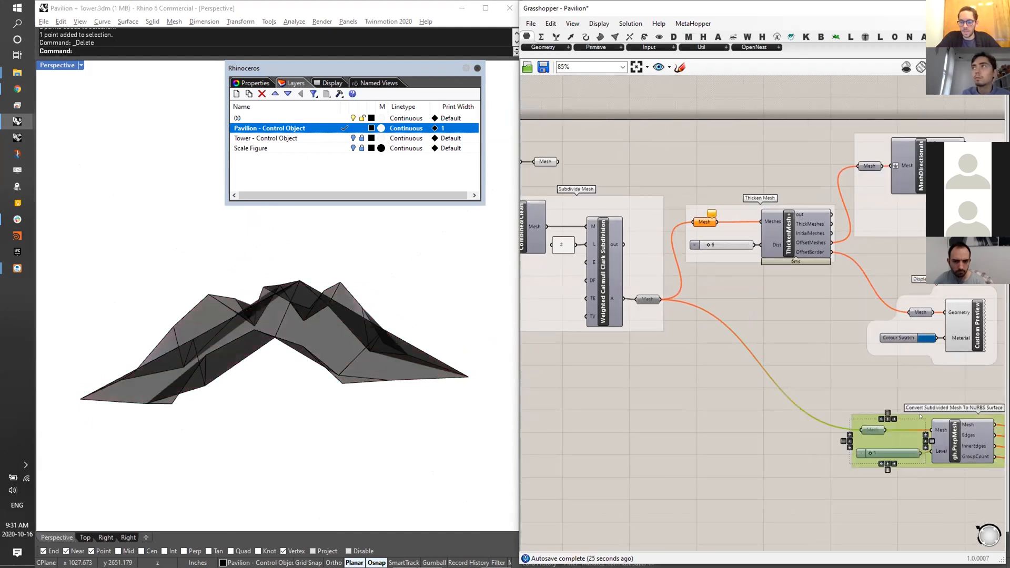
pyautogui.click(710, 217)
pyautogui.middleClick(710, 216)
# - Enable the Mesh parameter after the Weighted Catmull Clark Subdivision component and turn on its preview
pyautogui.scroll(4, 646, 295)
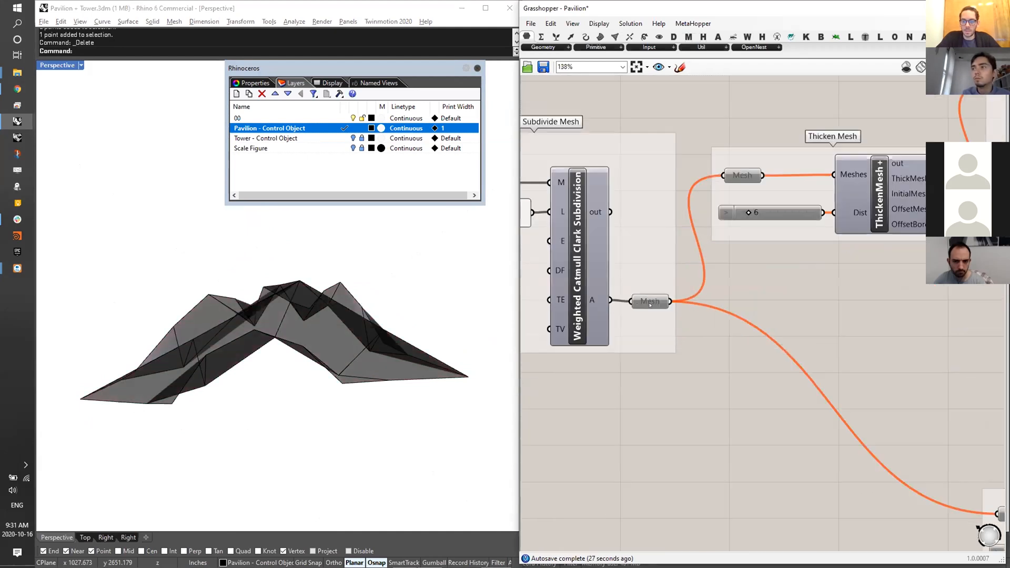
pyautogui.click(650, 299)
pyautogui.middleClick(649, 298)
pyautogui.click(811, 306)
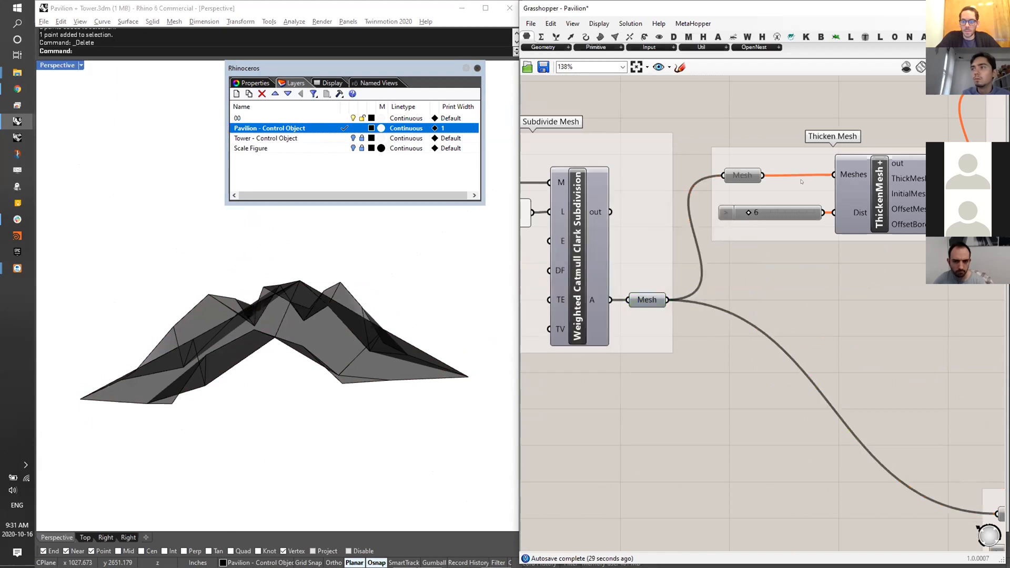
pyautogui.click(647, 299)
pyautogui.middleClick(648, 300)
pyautogui.click(658, 271)
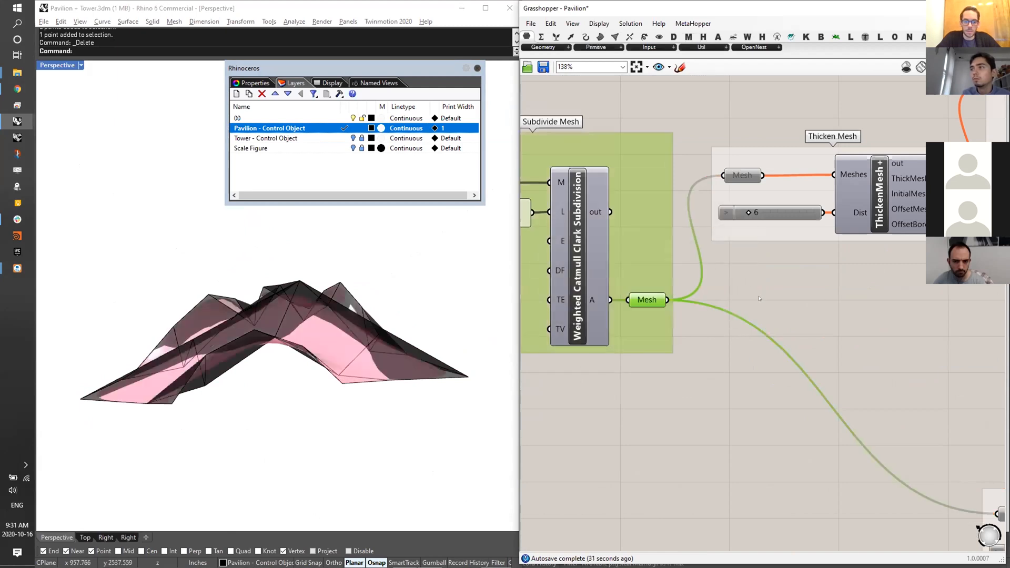
# - Turn off the preview of the Geometry Pipeline and its Mesh parameter
pyautogui.click(338, 300)
pyautogui.scroll(-3, 719, 240)
pyautogui.scroll(2, 719, 241)
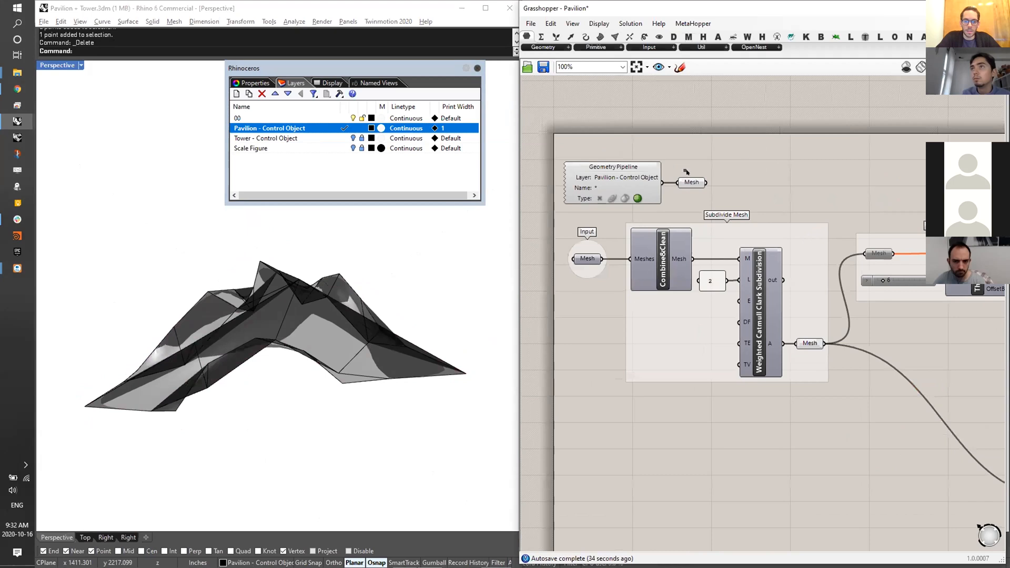
pyautogui.click(631, 193)
pyautogui.middleClick(631, 193)
pyautogui.click(662, 163)
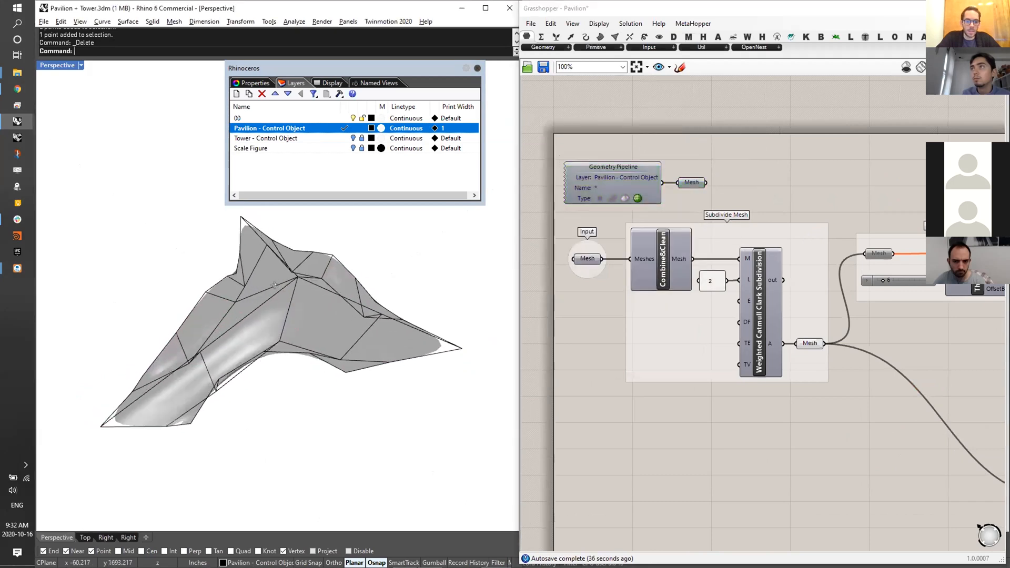
pyautogui.scroll(2, 787, 314)
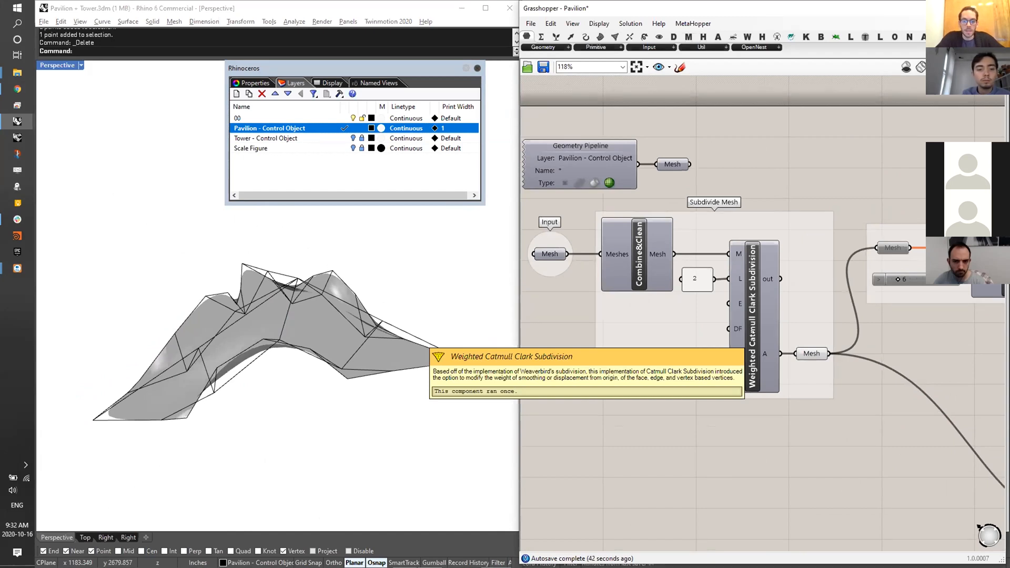
# - Turn on the control points of the pavilion control mesh
pyautogui.moveTo(270, 257); pyautogui.dragTo(339, 275, button='right')
pyautogui.click(288, 298)
pyautogui.press('F10')
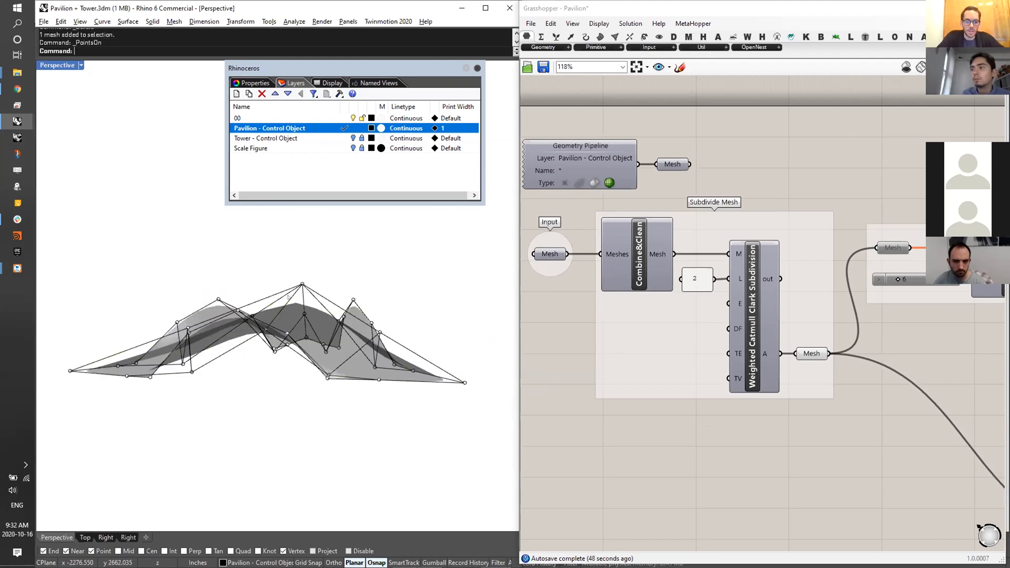
# - Enable the Gumball and raise the control point at the control mesh's central peak vertically
pyautogui.click(290, 289)
pyautogui.scroll(-4, 291, 288)
pyautogui.click(316, 274)
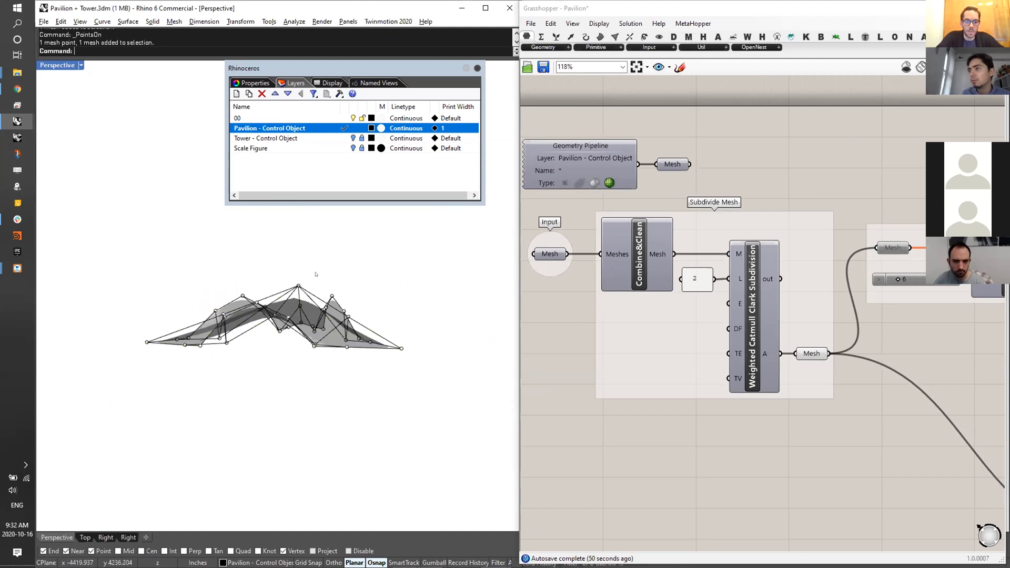
pyautogui.moveTo(307, 283); pyautogui.dragTo(309, 290)
pyautogui.click(426, 563)
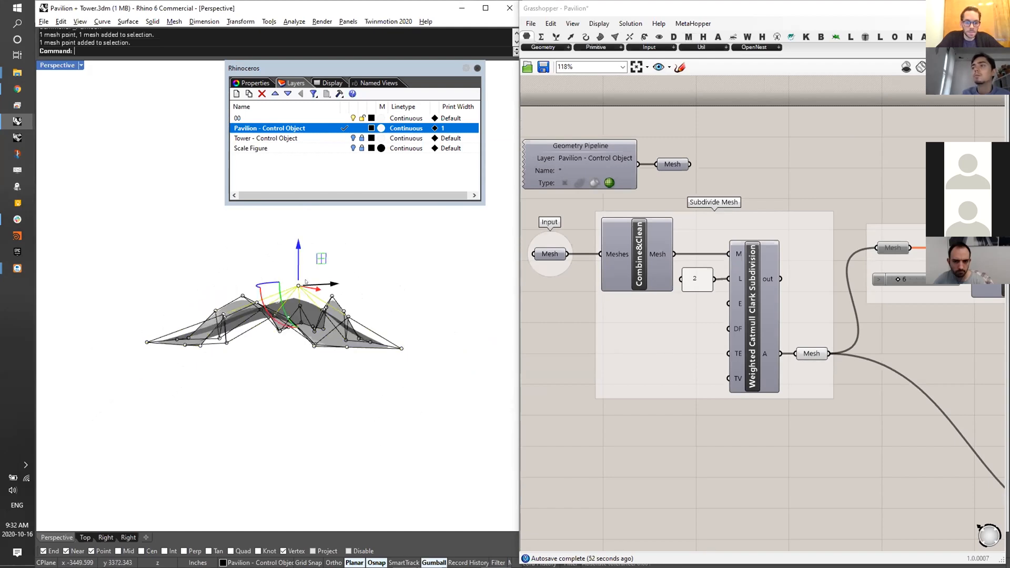
pyautogui.moveTo(296, 255); pyautogui.dragTo(296, 232)
# - Pull the tip point of one pavilion leg and the end points of another leg outward to lengthen both legs
pyautogui.moveTo(326, 316); pyautogui.dragTo(379, 326, button='right')
pyautogui.moveTo(390, 315); pyautogui.dragTo(416, 349)
pyautogui.moveTo(422, 337); pyautogui.dragTo(386, 318, button='right')
pyautogui.moveTo(389, 319); pyautogui.dragTo(489, 329)
pyautogui.moveTo(463, 326); pyautogui.dragTo(170, 317, button='right')
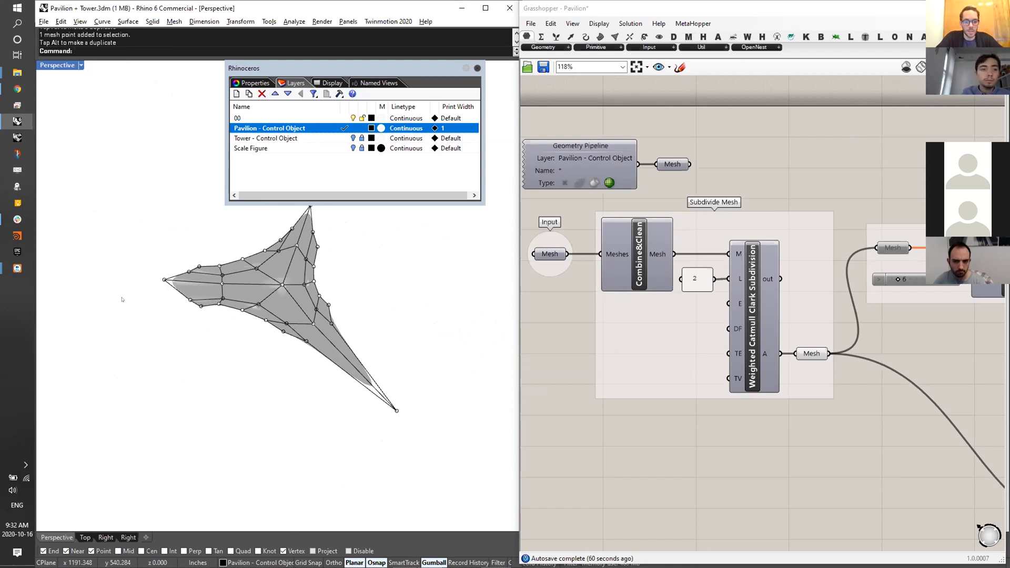
pyautogui.moveTo(138, 251); pyautogui.dragTo(150, 311)
pyautogui.moveTo(150, 311); pyautogui.dragTo(292, 284, button='right')
# - Show the mesh edges in the Grasshopper preview and inspect the subdivided pavilion mesh
pyautogui.click(851, 527)
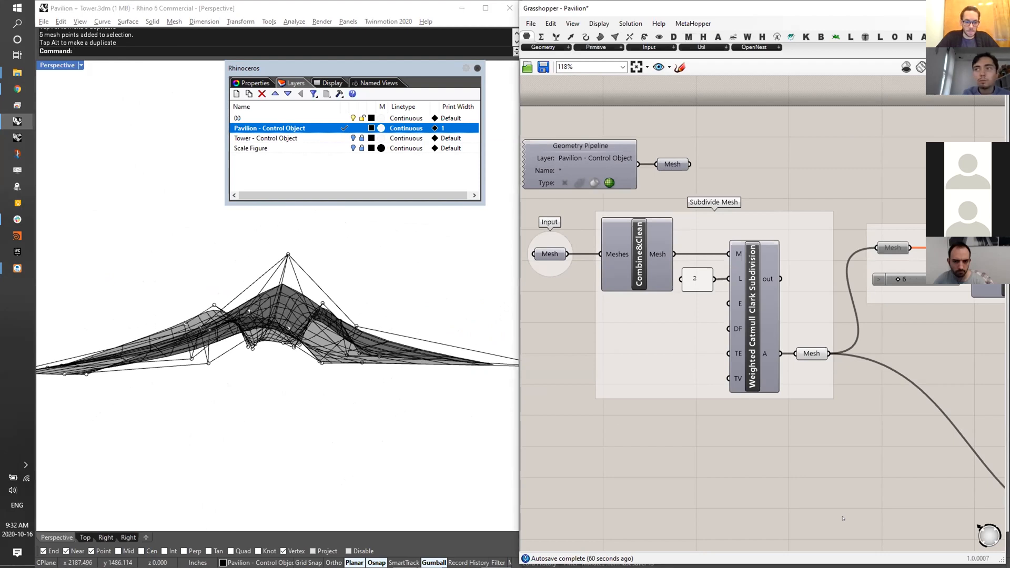
pyautogui.scroll(1, 852, 527)
pyautogui.moveTo(393, 359); pyautogui.dragTo(316, 358, button='right')
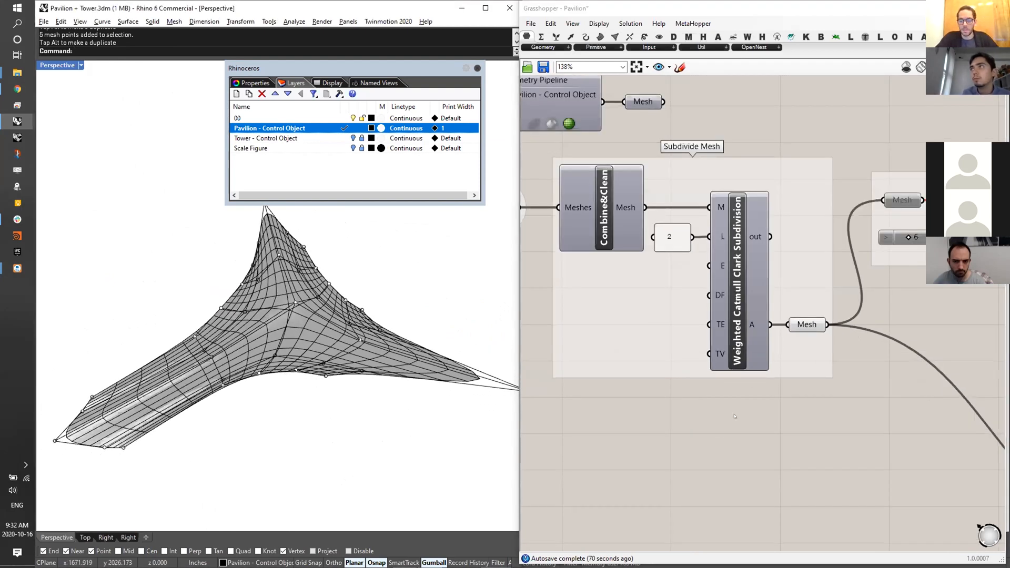
# - Enter //CTRL+M in the canvas component search without placing a panel, and hide the preview's mesh edges
pyautogui.moveTo(735, 417); pyautogui.dragTo(779, 427, button='right')
pyautogui.doubleClick(662, 451)
pyautogui.write('//CTRL+M')
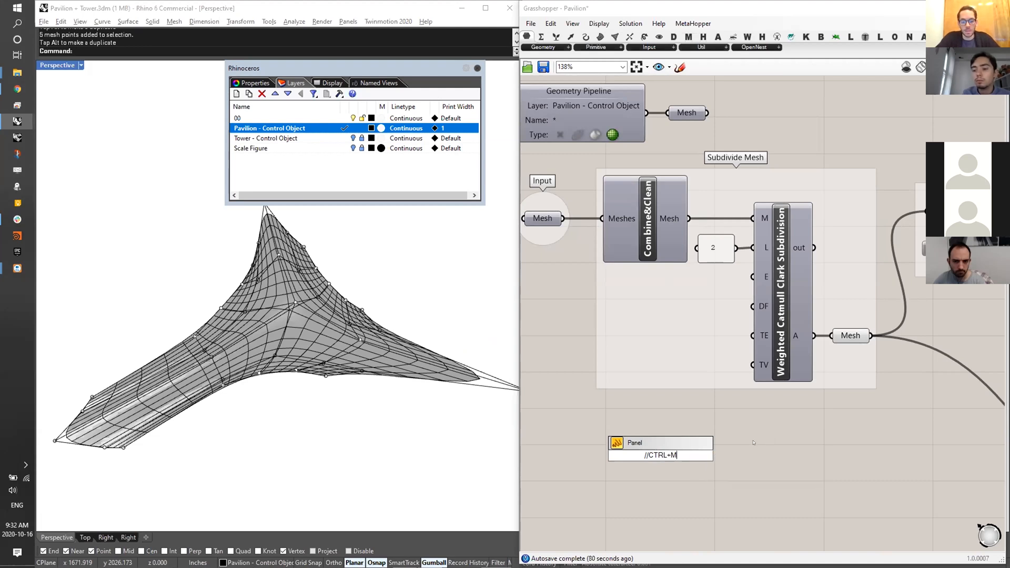
pyautogui.press('Escape')
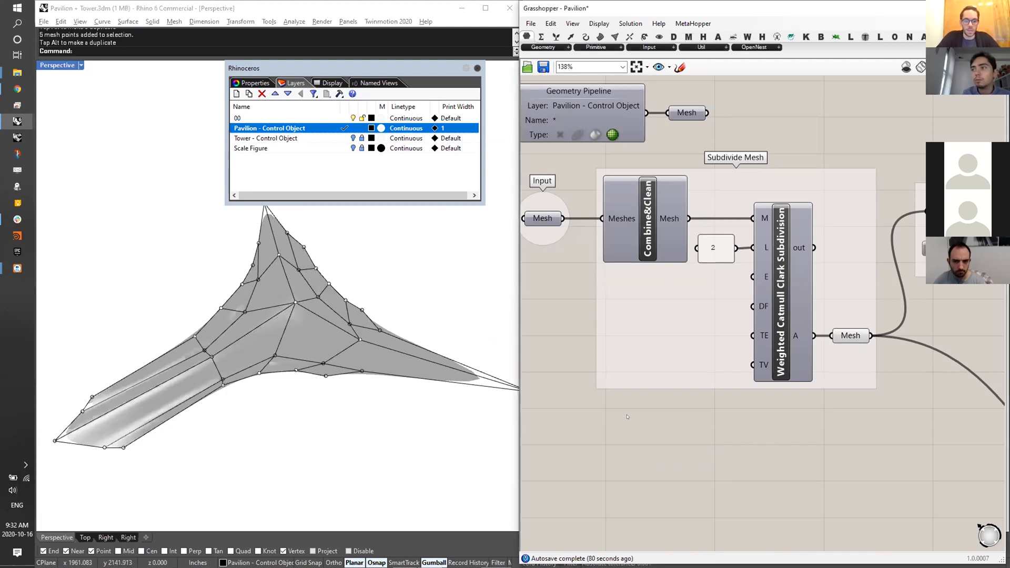
pyautogui.moveTo(260, 426); pyautogui.dragTo(266, 341, button='right')
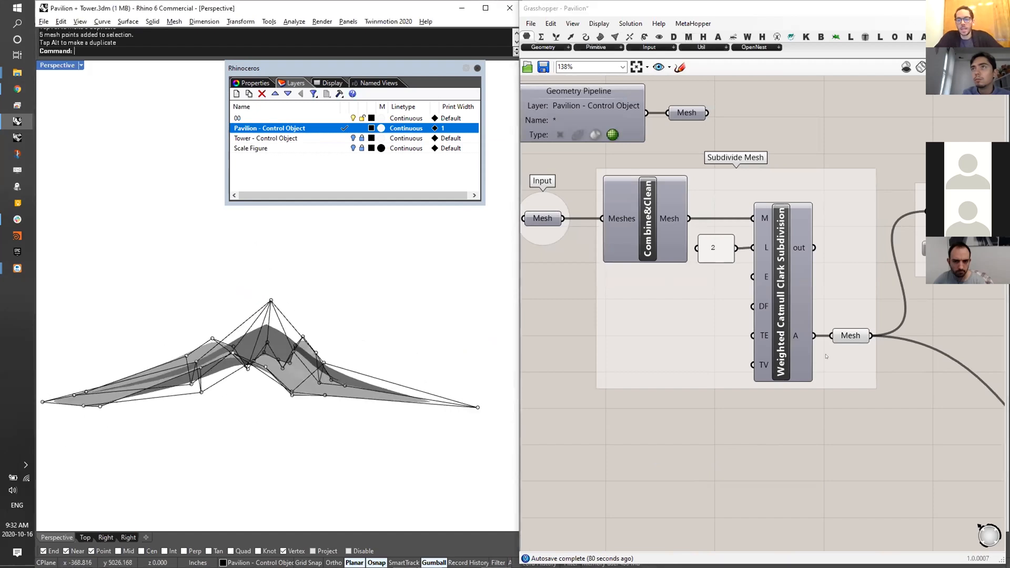
# - Turn off the control points and draw a 3DFace mesh polygon off one corner of the lengthened leg's end
pyautogui.moveTo(229, 283); pyautogui.dragTo(322, 343, button='right')
pyautogui.press('Escape')
pyautogui.write('MeshPlane')
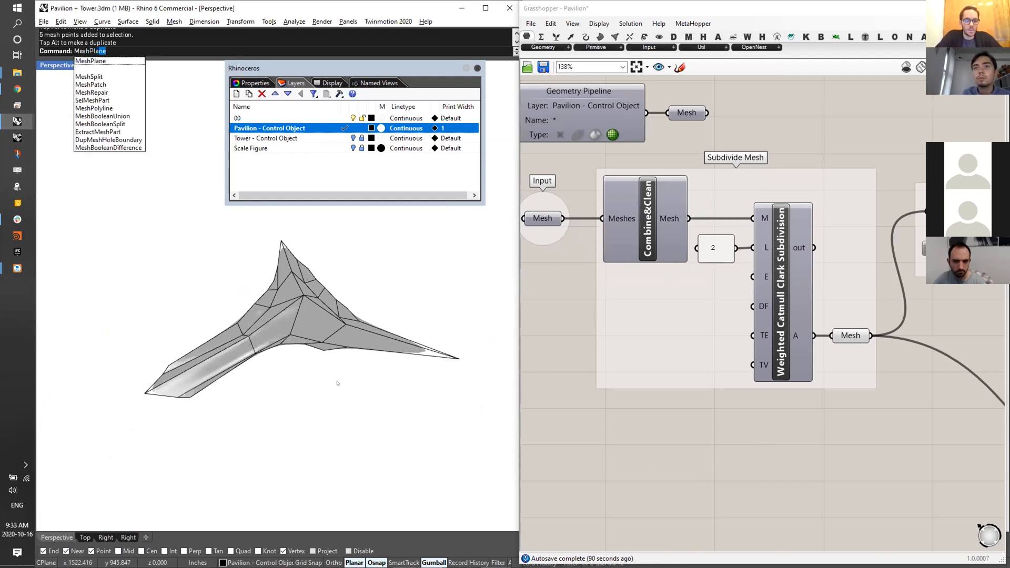
pyautogui.press('Escape')
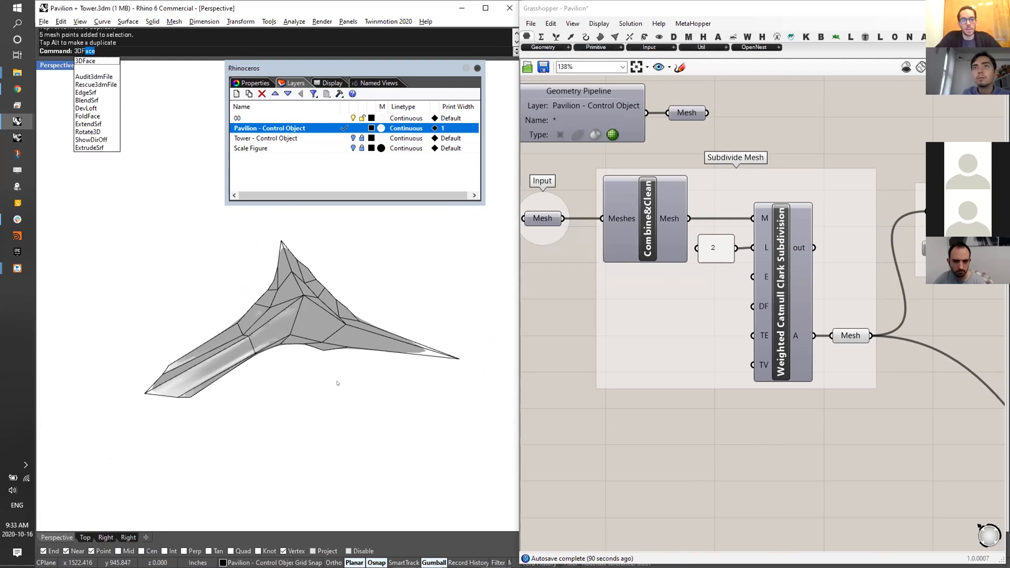
pyautogui.press('Return')
pyautogui.click(190, 397)
pyautogui.click(179, 438)
pyautogui.click(150, 419)
pyautogui.click(143, 396)
pyautogui.press('Return')
# - Draw a second 3DFace mesh polygon off the opposite corner of the same leg's end
pyautogui.moveTo(250, 384); pyautogui.dragTo(425, 374, button='right')
pyautogui.press('Return')
pyautogui.moveTo(149, 341); pyautogui.dragTo(155, 351, button='right')
pyautogui.click(161, 363)
pyautogui.click(116, 336)
pyautogui.click(149, 312)
pyautogui.click(168, 354)
pyautogui.press('Return')
# - Join the two new faces with the control mesh and weld the result with an angle tolerance of 180
pyautogui.moveTo(275, 409); pyautogui.dragTo(399, 275, button='right')
pyautogui.moveTo(419, 270); pyautogui.dragTo(120, 460)
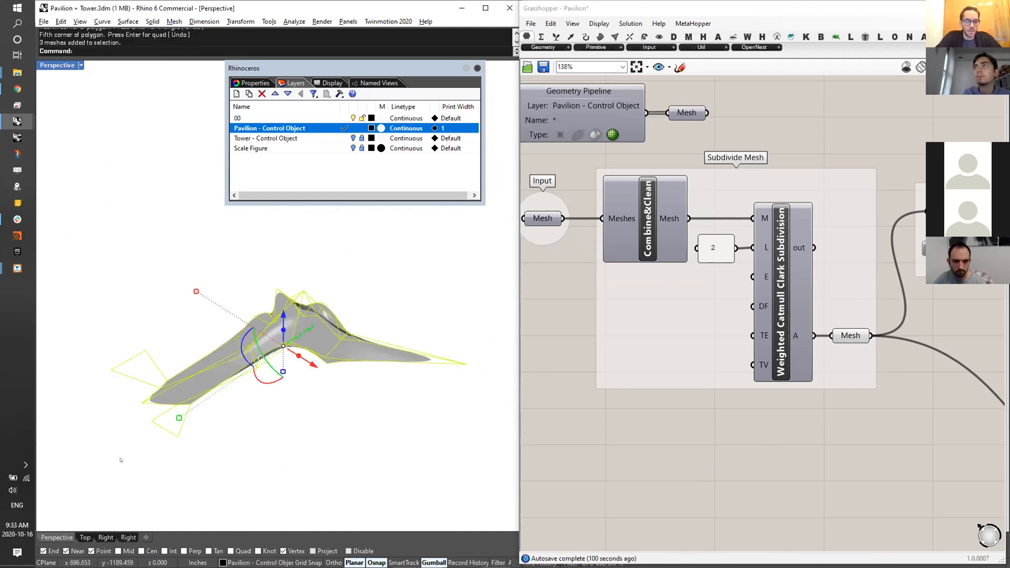
pyautogui.hotkey('ctrl', 'j')
pyautogui.write('weld')
pyautogui.press('Return')
pyautogui.press('Return')
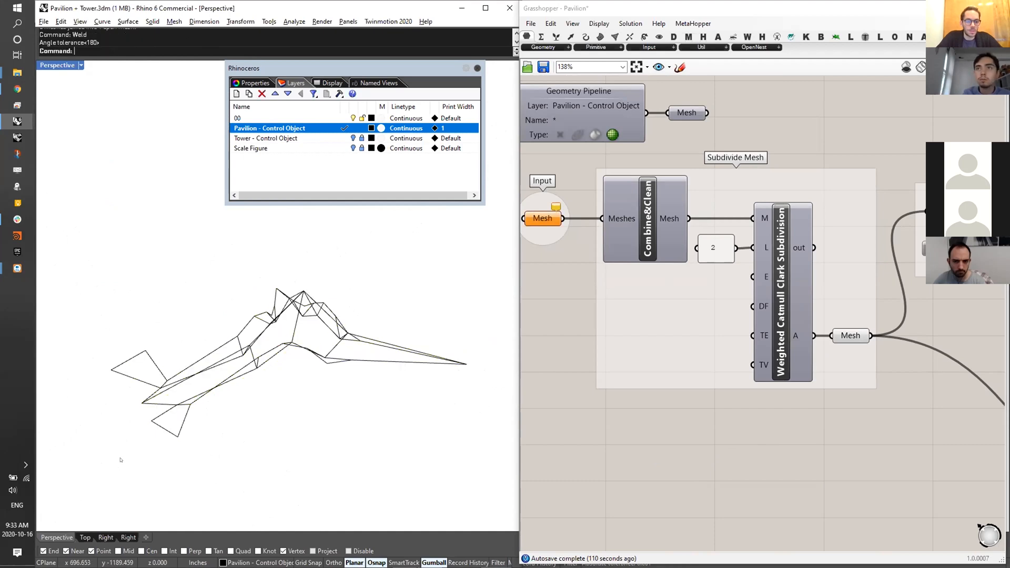
# - Connect the Geometry Pipeline's Mesh parameter to the Meshes input of Combine&Clean in place of the Input mesh
pyautogui.moveTo(686, 112); pyautogui.dragTo(685, 124, button='right')
pyautogui.moveTo(704, 125); pyautogui.dragTo(600, 231)
pyautogui.moveTo(602, 184); pyautogui.dragTo(636, 225, button='right')
pyautogui.moveTo(424, 246); pyautogui.dragTo(306, 392, button='right')
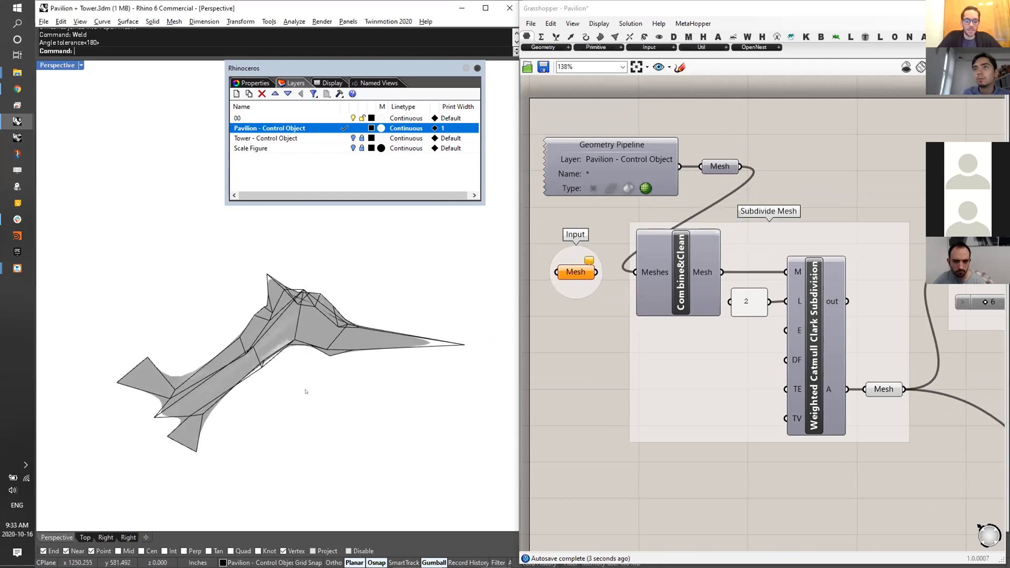
# - Create a MeshBox on the ground beside the pavilion control mesh
pyautogui.write('Box')
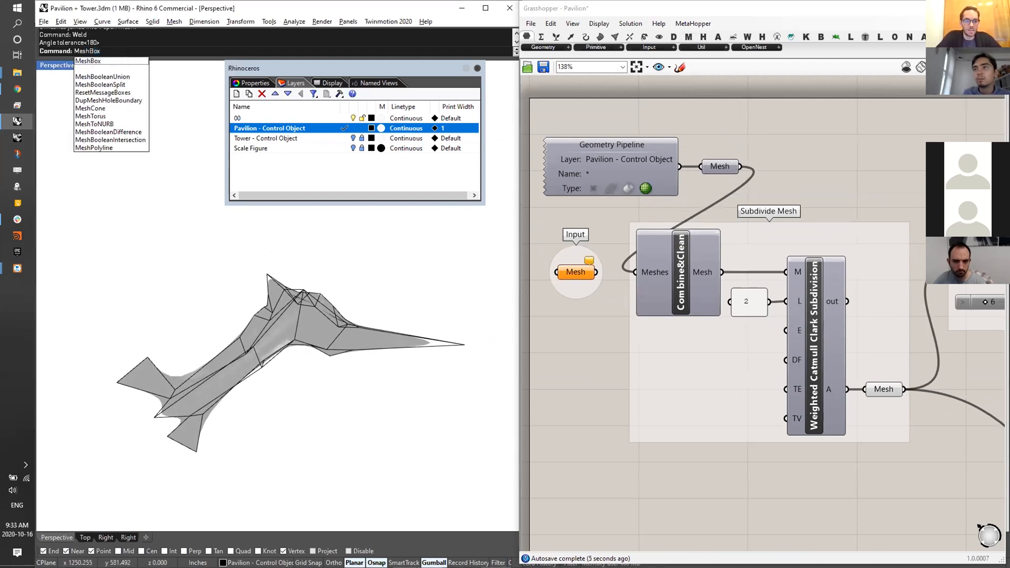
pyautogui.press('Return')
pyautogui.click(335, 389)
pyautogui.click(345, 463)
pyautogui.click(346, 411)
pyautogui.moveTo(343, 404)
pyautogui.mouseDown(button='right')
pyautogui.moveTo(264, 316)
pyautogui.moveTo(459, 460)
pyautogui.mouseUp(button='right')
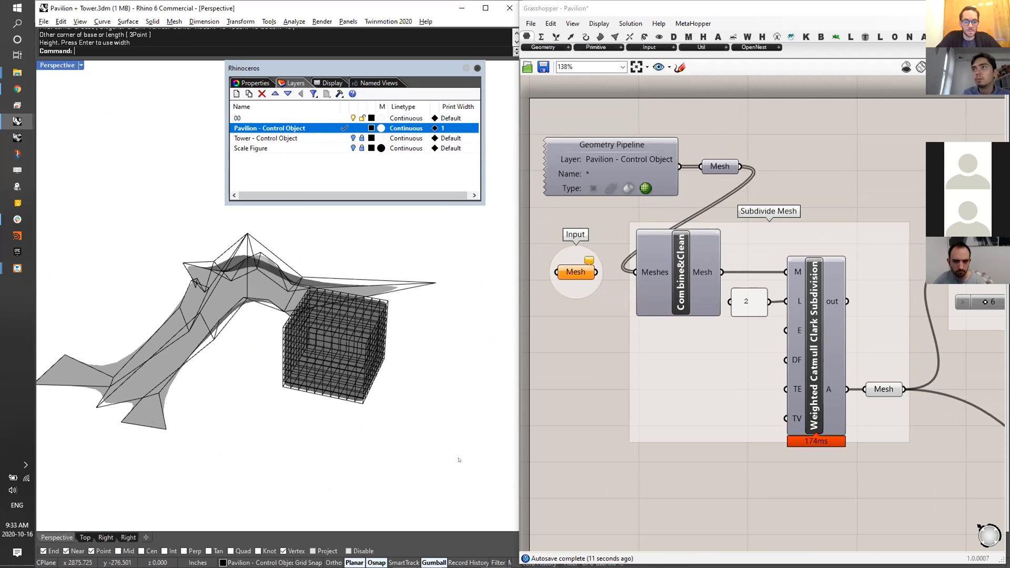
pyautogui.write('MeshB')
pyautogui.press('Return')
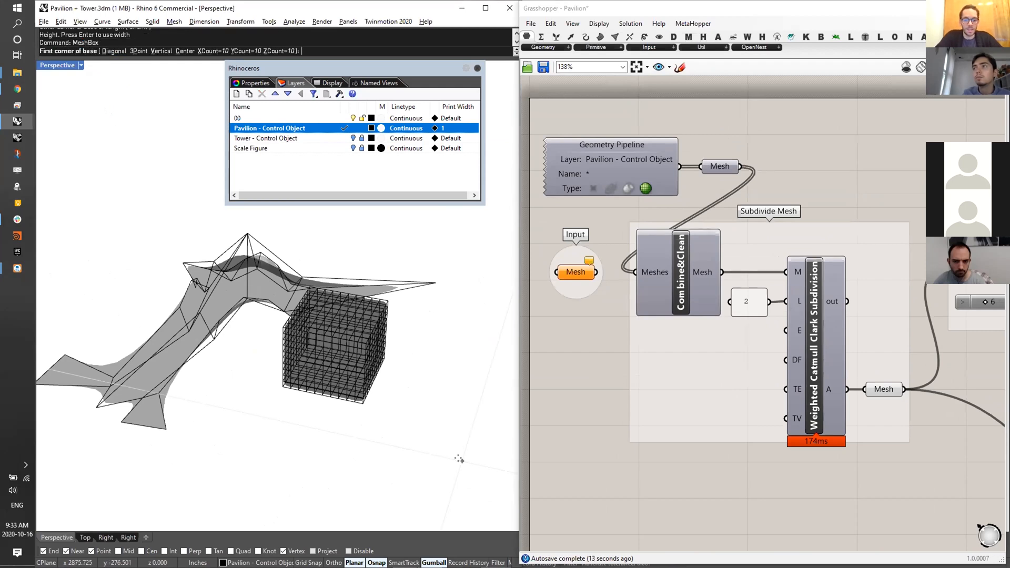
pyautogui.moveTo(306, 342); pyautogui.dragTo(460, 312, button='right')
pyautogui.press('Escape')
pyautogui.moveTo(400, 267); pyautogui.dragTo(397, 288, button='right')
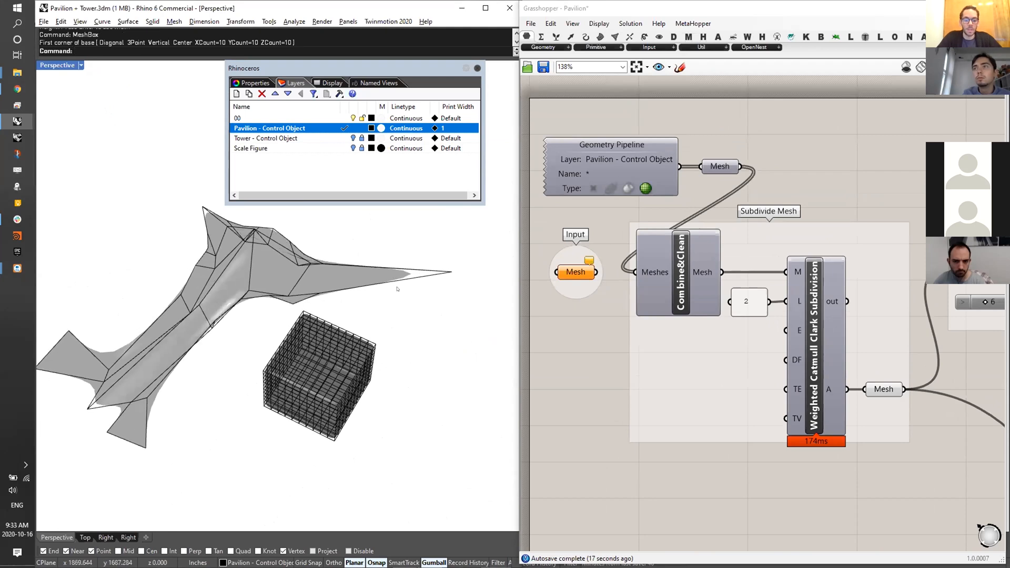
pyautogui.press('Escape')
# - Undo the mesh box, the added faces and the control point moves, and redo the layer unlocking
pyautogui.moveTo(354, 293)
pyautogui.mouseDown(button='right')
pyautogui.moveTo(337, 324)
pyautogui.moveTo(363, 364)
pyautogui.mouseUp(button='right')
pyautogui.hotkey('ctrl', 'z')
pyautogui.hotkey('ctrl', 'z')
pyautogui.hotkey('ctrl', 'z')
pyautogui.hotkey('ctrl', 'z')
pyautogui.hotkey('ctrl', 'z')
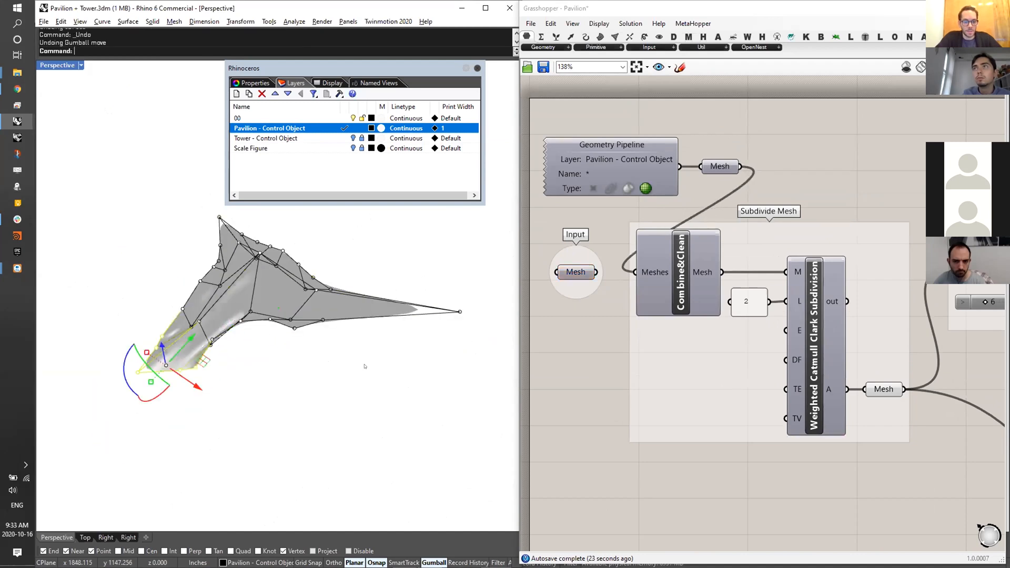
pyautogui.hotkey('ctrl', 'z')
pyautogui.hotkey('ctrl', 'z')
pyautogui.hotkey('ctrl', 'z')
pyautogui.hotkey('ctrl', 'z')
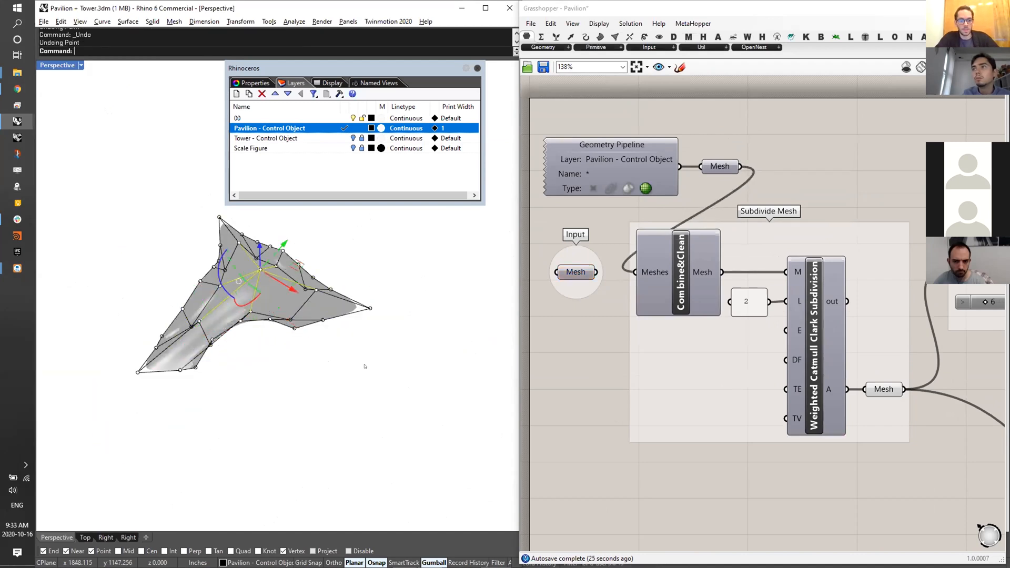
pyautogui.hotkey('ctrl', 'y')
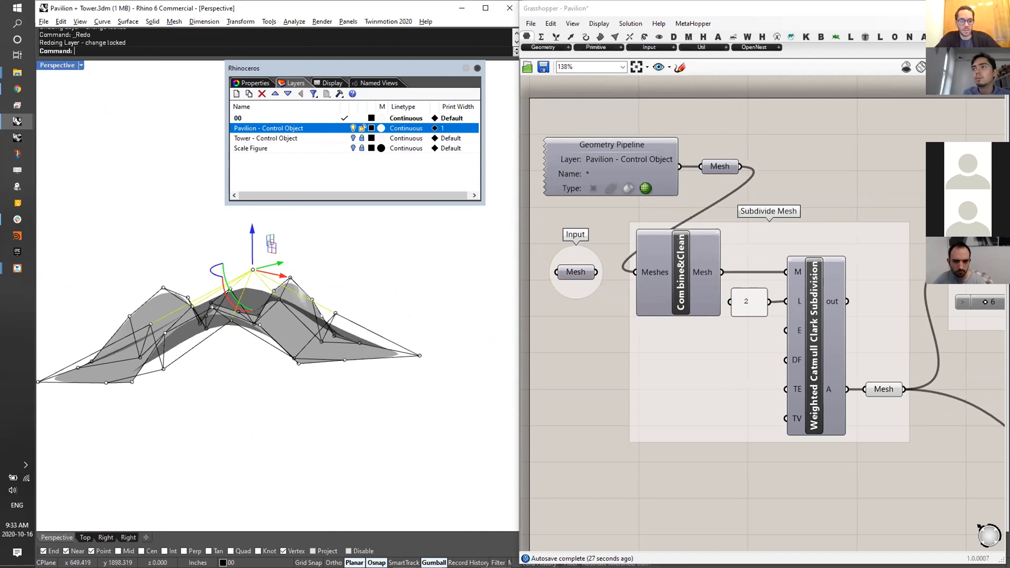
# - Reconnect the Input group's Mesh parameter to the Meshes input of Combine&Clean
pyautogui.moveTo(541, 218); pyautogui.dragTo(527, 216, button='right')
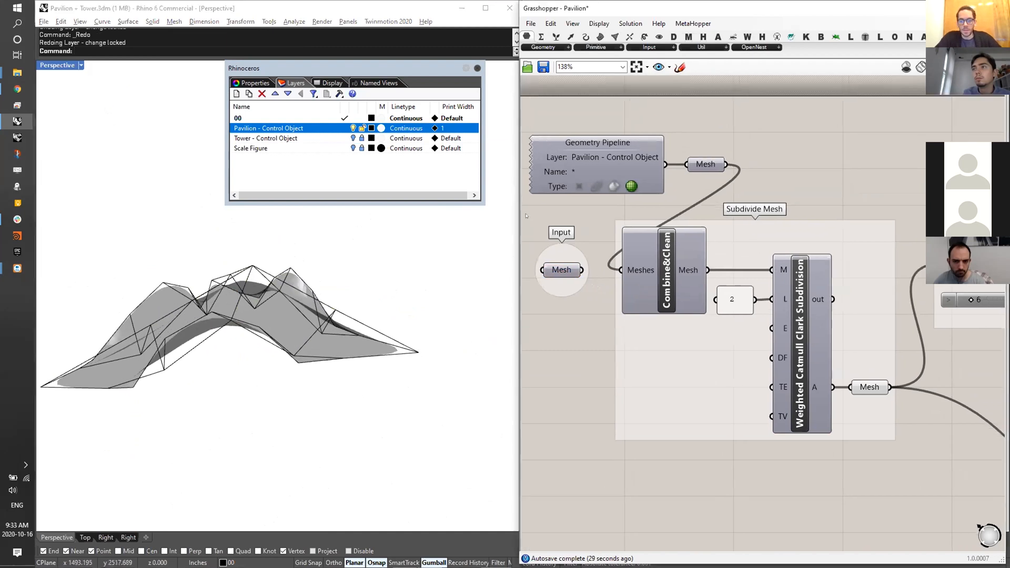
pyautogui.moveTo(579, 271); pyautogui.dragTo(619, 281)
pyautogui.moveTo(771, 123); pyautogui.dragTo(603, 176)
# - Look over the component groups fed by the subdivided mesh, from Thicken Mesh to the NURBS conversion
pyautogui.moveTo(882, 194); pyautogui.dragTo(753, 174, button='right')
pyautogui.scroll(-6, 753, 174)
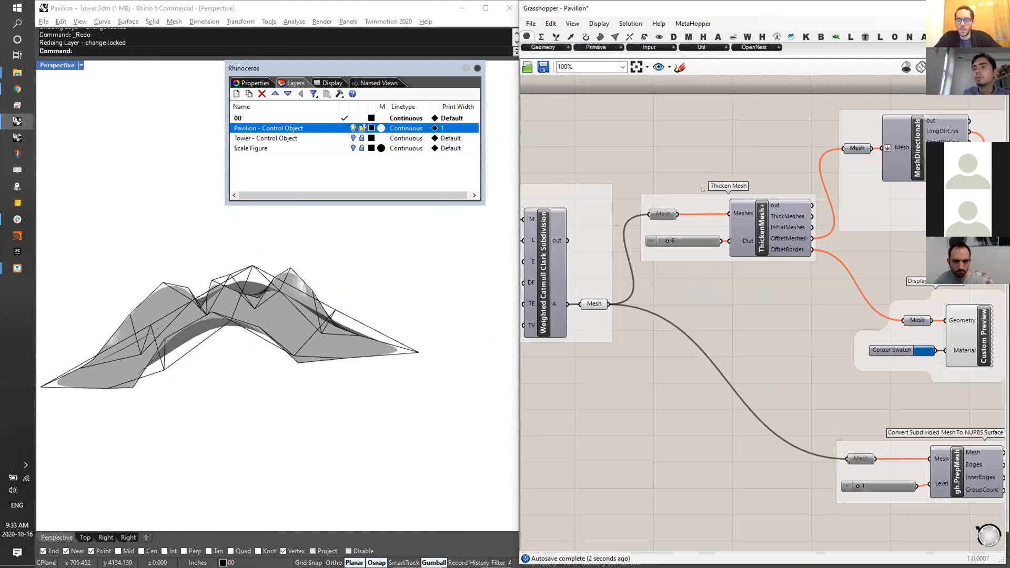
pyautogui.scroll(-5, 737, 213)
pyautogui.moveTo(928, 201); pyautogui.dragTo(589, 274)
pyautogui.click(620, 175)
pyautogui.scroll(5, 600, 230)
pyautogui.scroll(4, 575, 233)
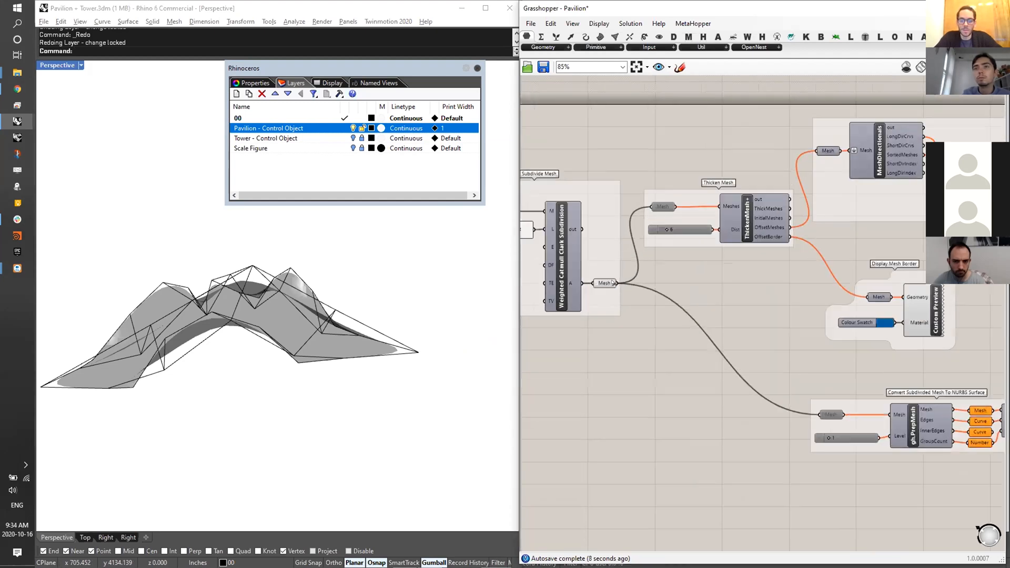
# - Highlight the result of the Subdivide Mesh group's output Mesh parameter in the viewport and turn on mesh edge preview
pyautogui.moveTo(754, 189); pyautogui.dragTo(887, 229, button='right')
pyautogui.moveTo(770, 163); pyautogui.dragTo(567, 391)
pyautogui.click(570, 388)
pyautogui.scroll(2, 651, 257)
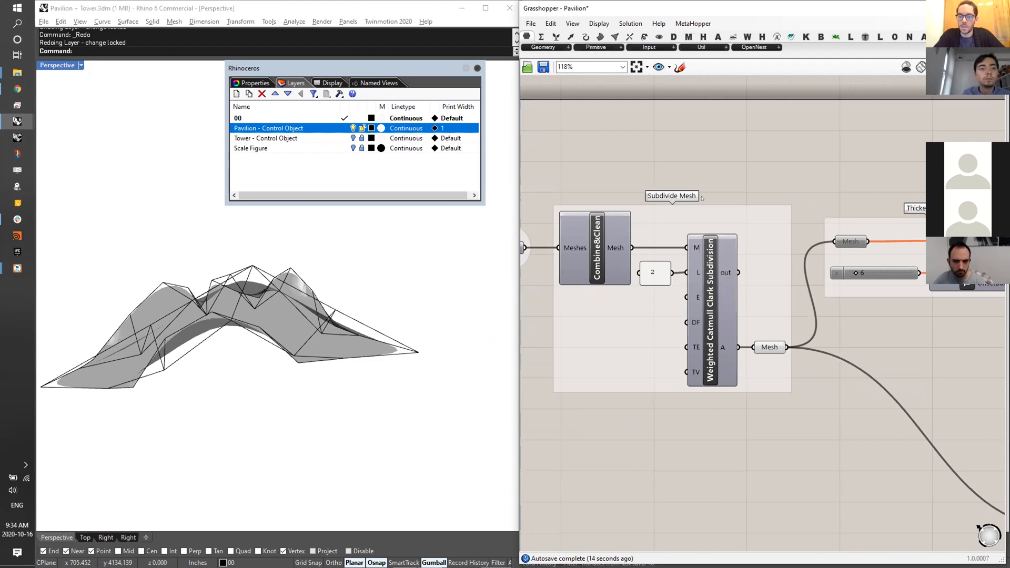
pyautogui.moveTo(121, 248); pyautogui.dragTo(211, 345, button='right')
pyautogui.moveTo(849, 352); pyautogui.dragTo(691, 322, button='right')
pyautogui.scroll(-2, 691, 322)
pyautogui.click(634, 317)
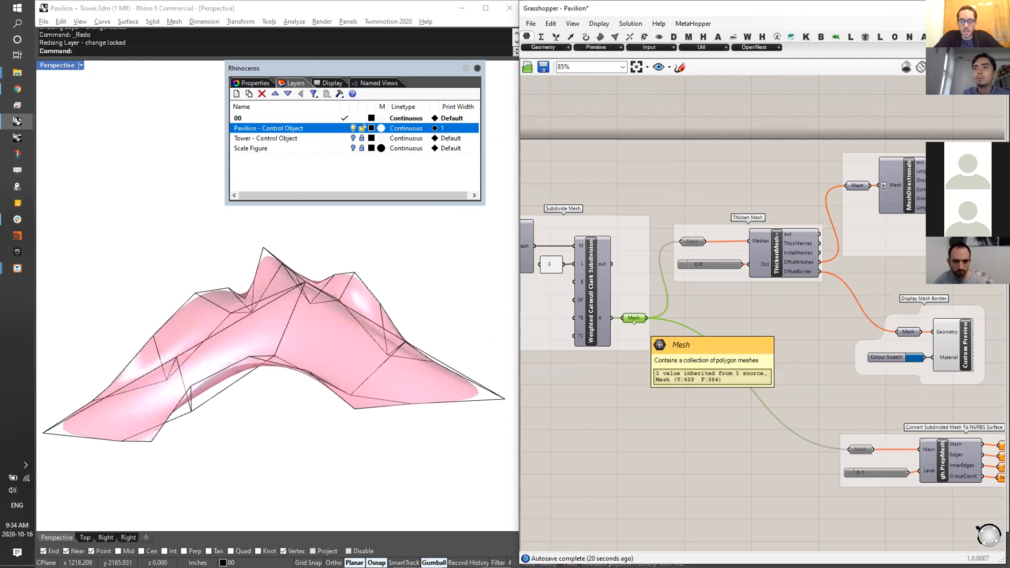
pyautogui.moveTo(354, 290); pyautogui.dragTo(323, 321, button='right')
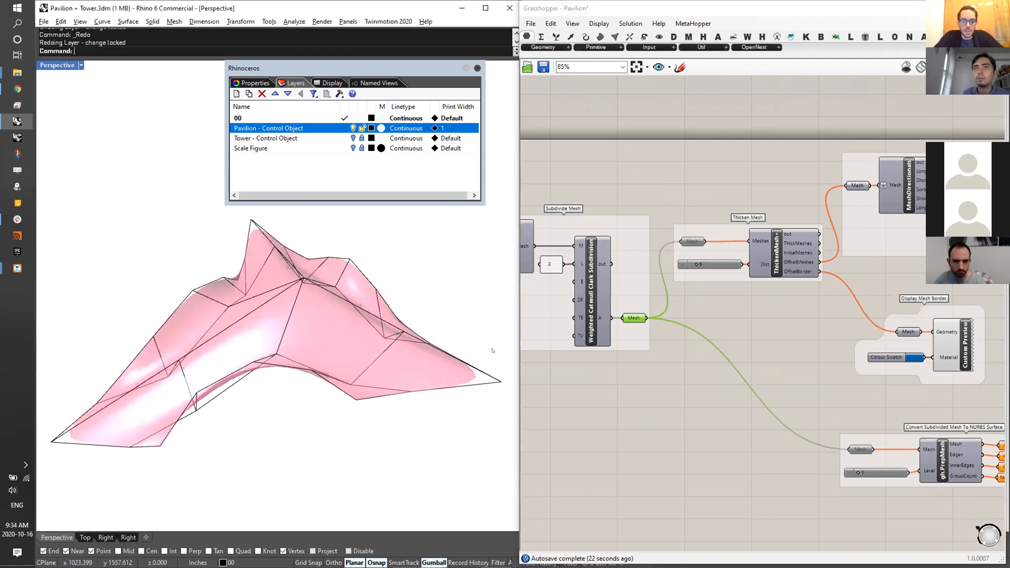
pyautogui.click(668, 408)
# - Set the subdivision level panel feeding the Weighted Catmull Clark Subdivision to 1 and examine the coarser mesh
pyautogui.scroll(4, 575, 267)
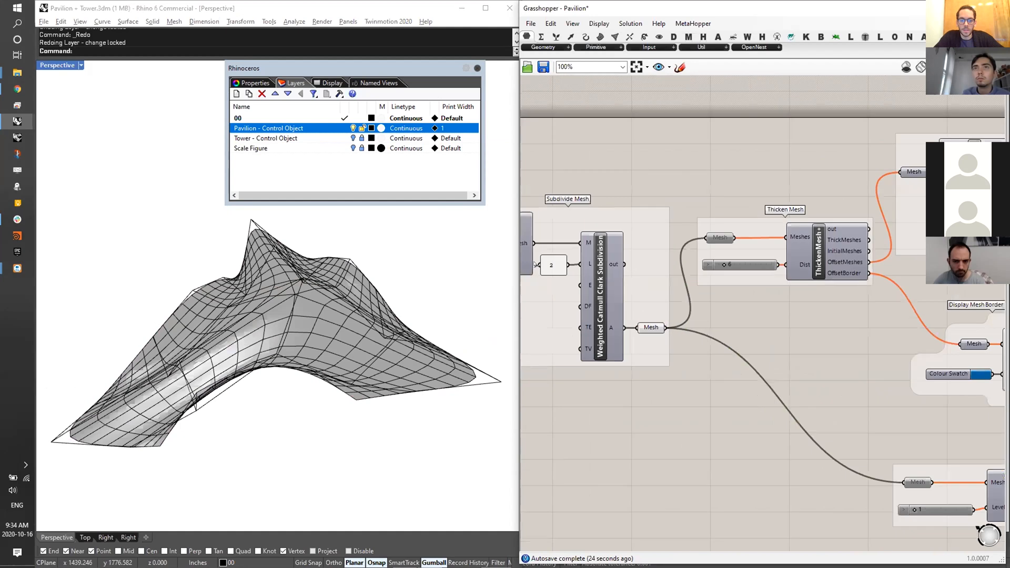
pyautogui.doubleClick(580, 268)
pyautogui.write('1')
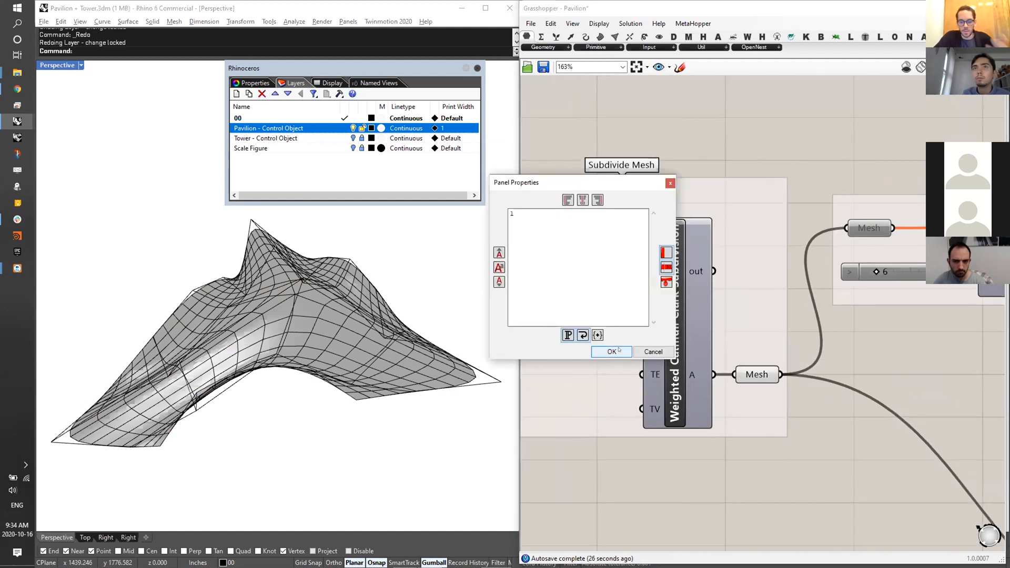
pyautogui.click(611, 349)
pyautogui.moveTo(294, 326); pyautogui.dragTo(295, 301, button='right')
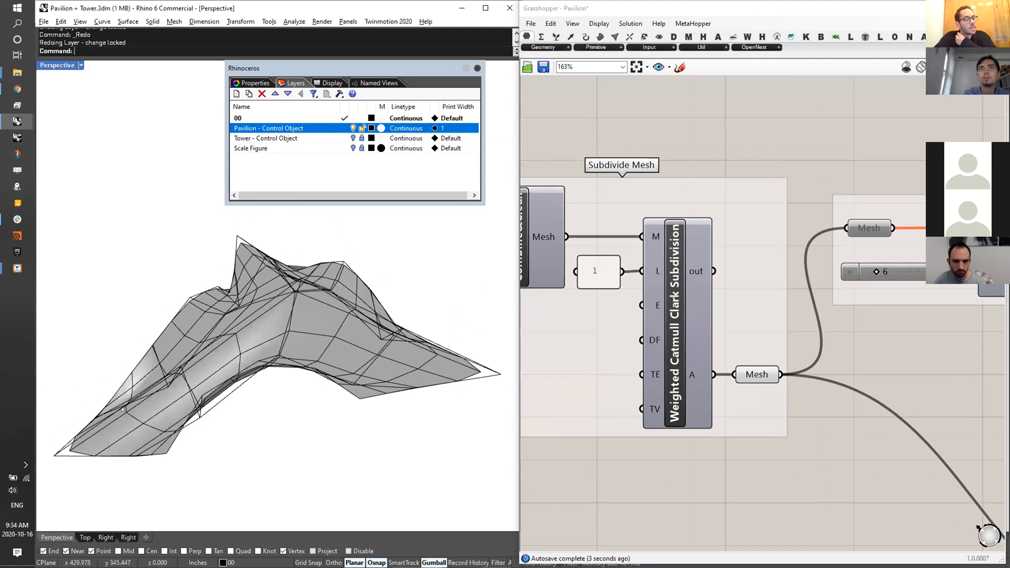
pyautogui.moveTo(322, 255)
pyautogui.mouseDown(button='right')
pyautogui.moveTo(306, 289)
pyautogui.moveTo(329, 274)
pyautogui.mouseUp(button='right')
pyautogui.click(304, 291)
pyautogui.press('Escape')
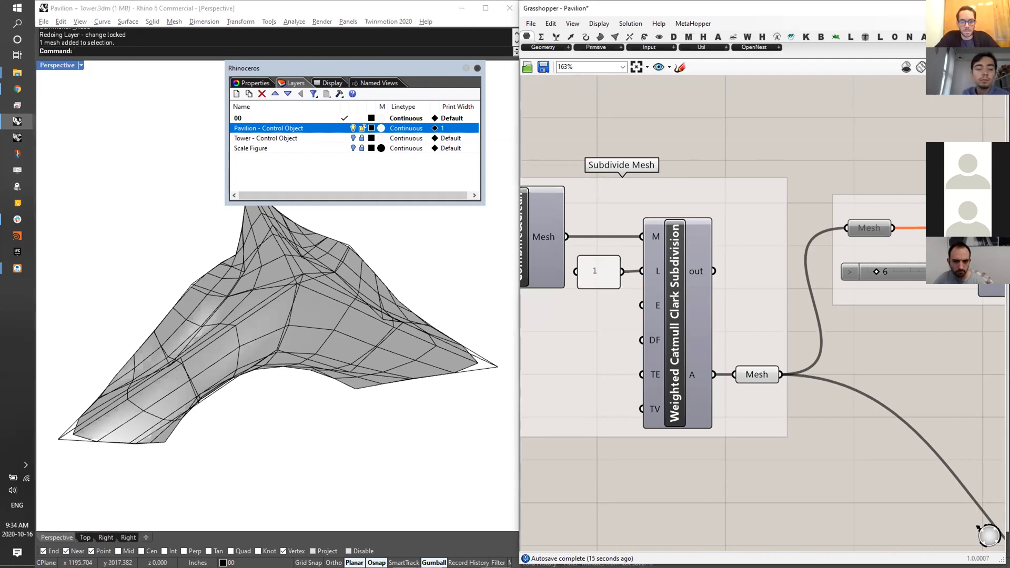
# - Set the Weighted Catmull Clark Subdivision level panel to 2
pyautogui.doubleClick(609, 266)
pyautogui.write('2')
pyautogui.click(641, 351)
pyautogui.moveTo(720, 323); pyautogui.dragTo(655, 323, button='right')
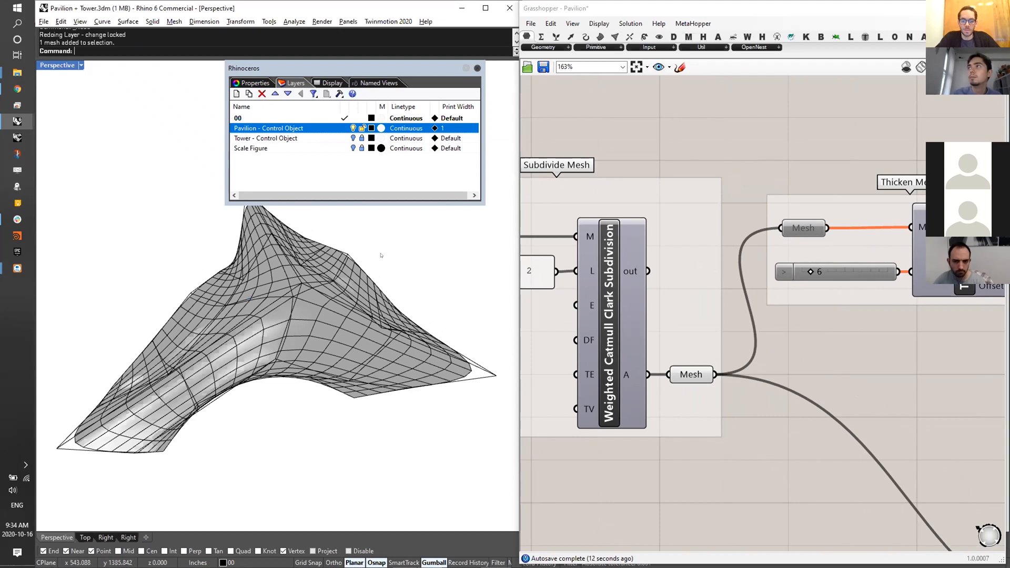
# - Turn off the preview of the Subdivide Mesh group's output Mesh parameter
pyautogui.scroll(-4, 878, 375)
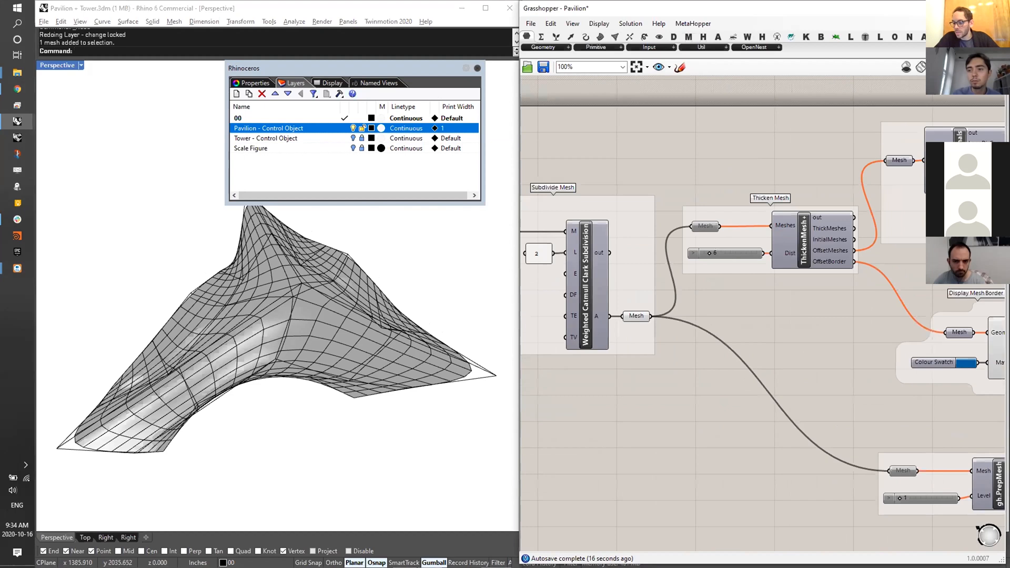
pyautogui.click(843, 131)
pyautogui.hotkey('alt', 'Tab')
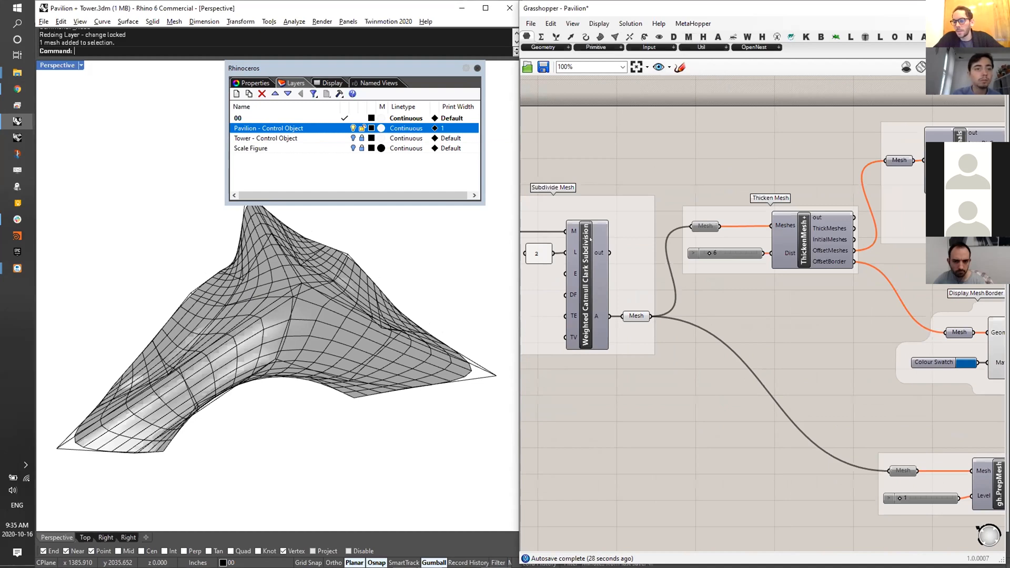
pyautogui.scroll(2, 619, 316)
pyautogui.click(633, 299)
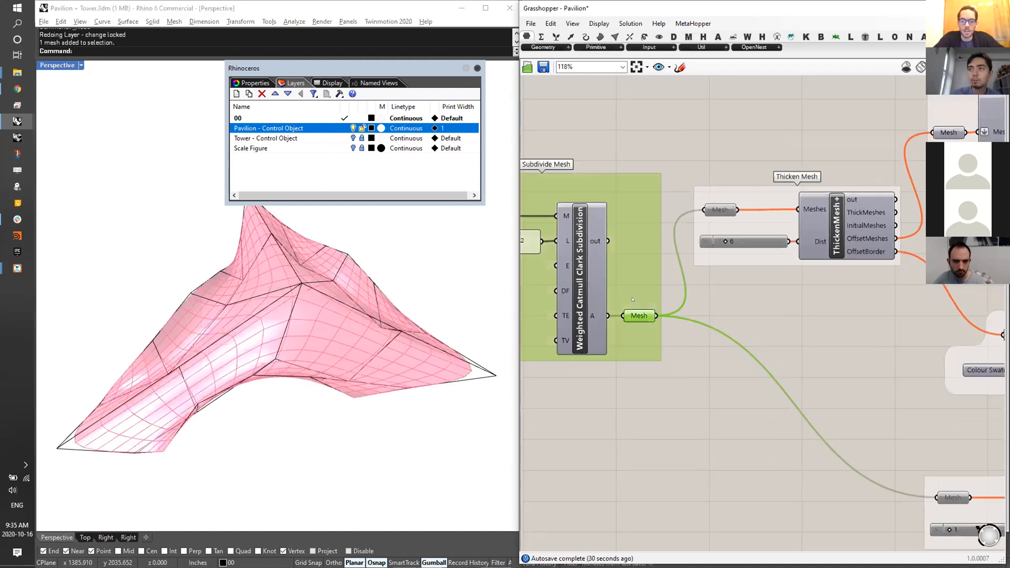
pyautogui.press('space')
pyautogui.click(632, 268)
pyautogui.click(785, 300)
# - Disable the input Mesh parameter that feeds MeshDirectionals in the Extract Mesh Directional Bands group
pyautogui.scroll(-2, 785, 301)
pyautogui.moveTo(784, 300); pyautogui.dragTo(695, 292, button='right')
pyautogui.scroll(-1, 735, 239)
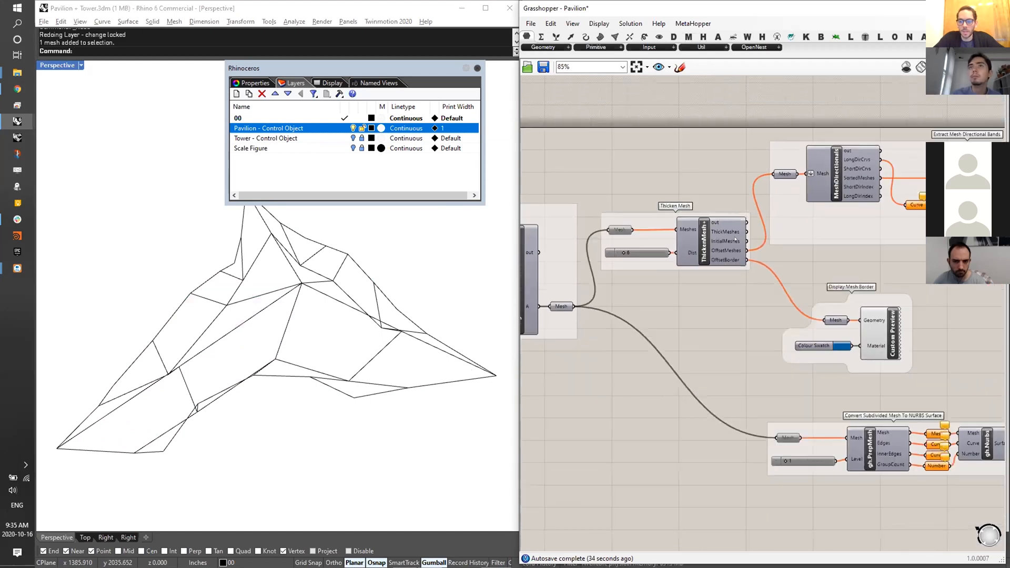
pyautogui.moveTo(733, 182); pyautogui.dragTo(665, 202, button='right')
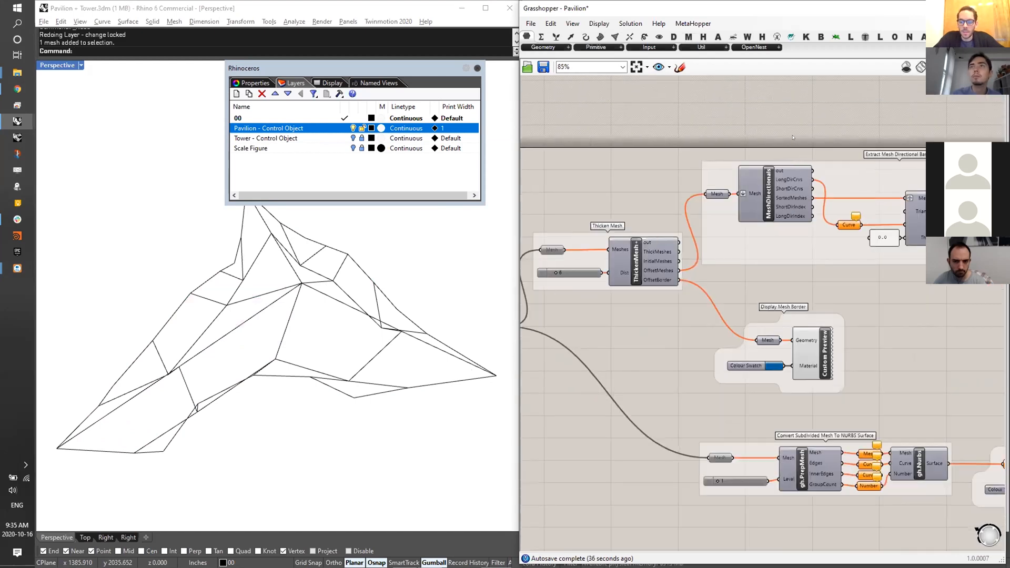
pyautogui.moveTo(771, 225); pyautogui.dragTo(713, 211)
pyautogui.scroll(-1, 713, 211)
pyautogui.press('space')
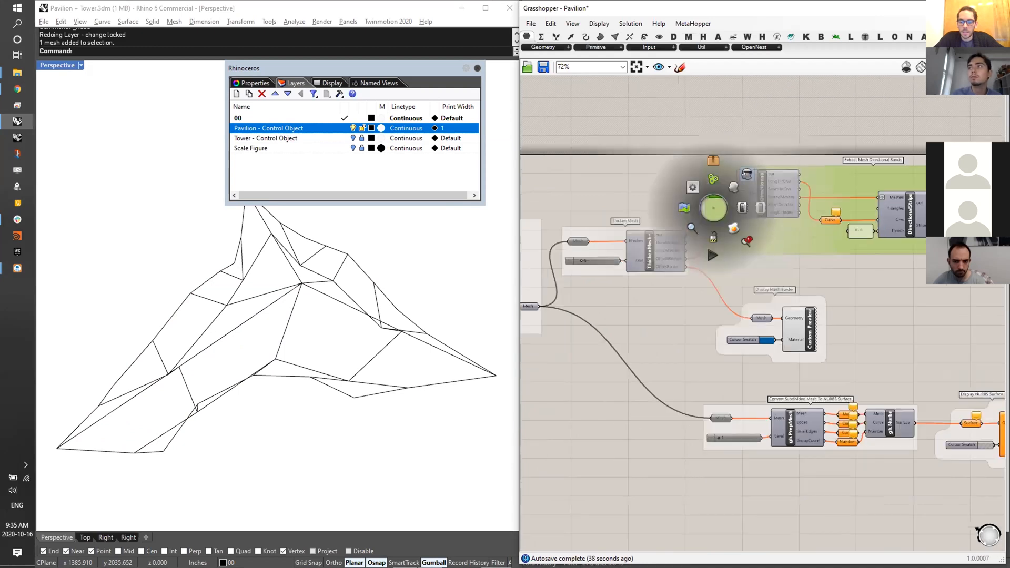
# - Enable the Thicken Mesh group's input components and hide the pavilion control mesh in Rhino
pyautogui.scroll(3, 593, 232)
pyautogui.moveTo(629, 186); pyautogui.dragTo(542, 282)
pyautogui.press('space')
pyautogui.click(718, 209)
pyautogui.click(702, 216)
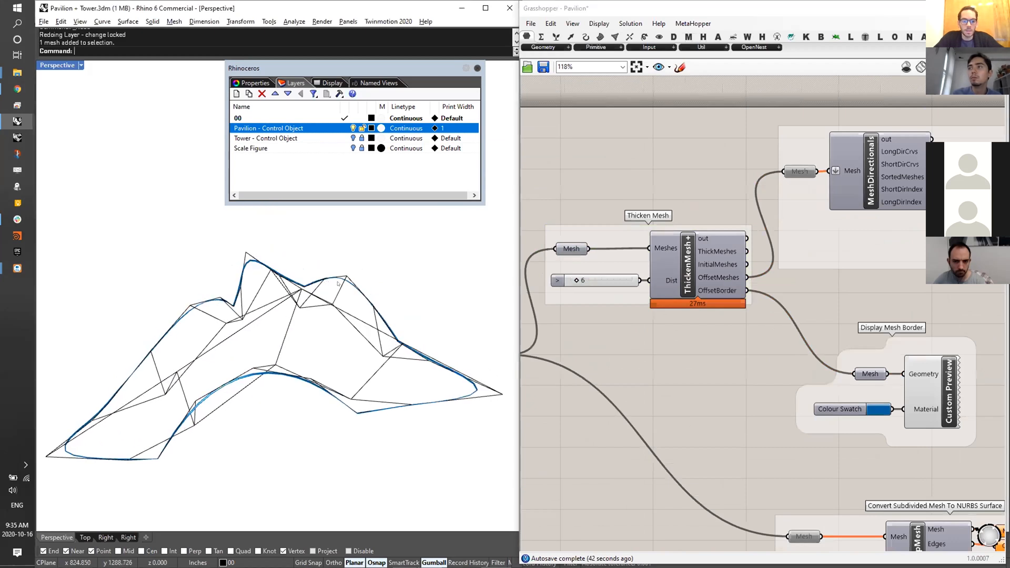
pyautogui.hotkey('ctrl', 'h')
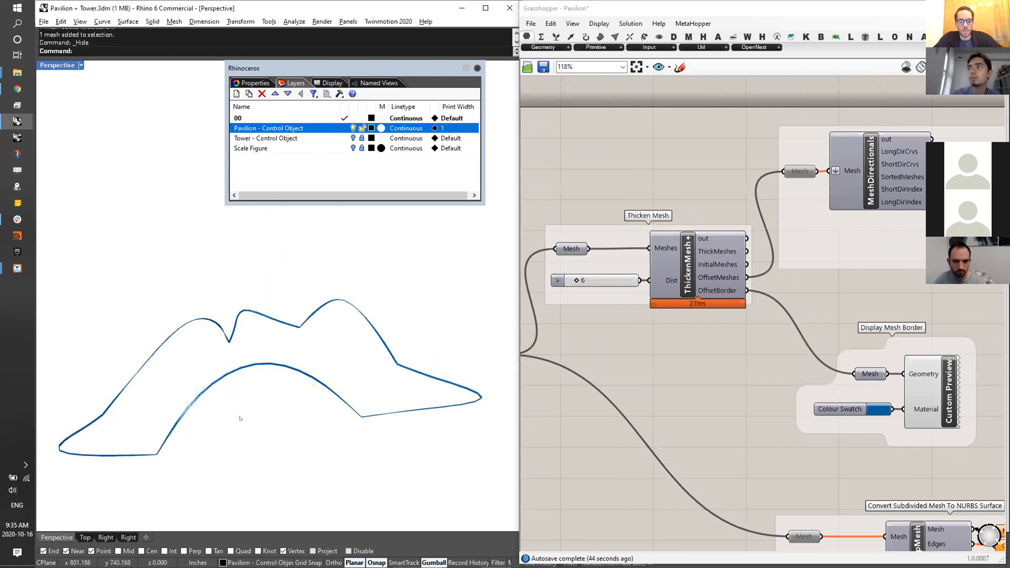
# - Add a Mesh parameter fed by ThickenMesh's ThickMeshes output and examine the thickened shell in the viewport
pyautogui.doubleClick(708, 375)
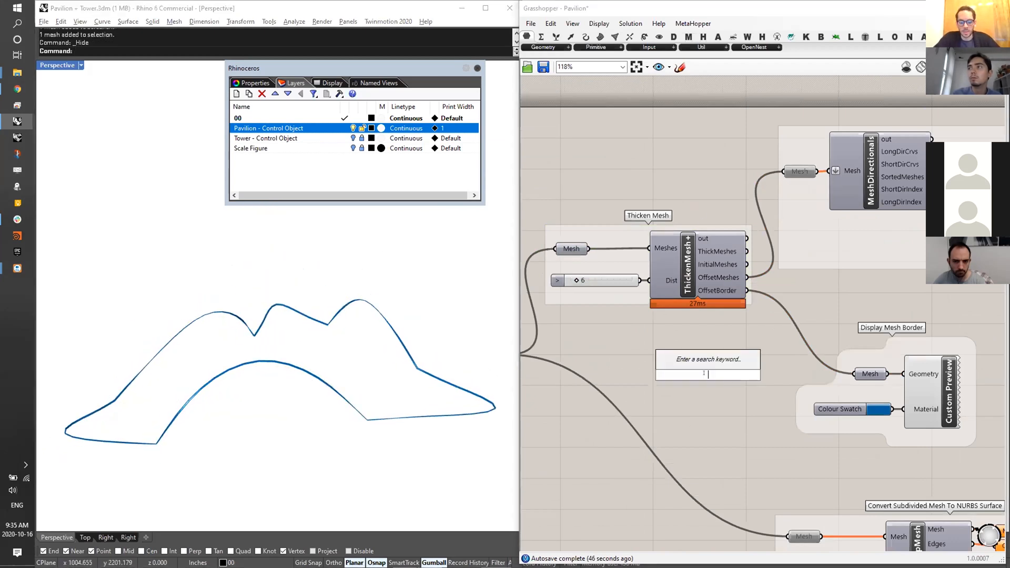
pyautogui.write('MEWSH')
pyautogui.click(708, 363)
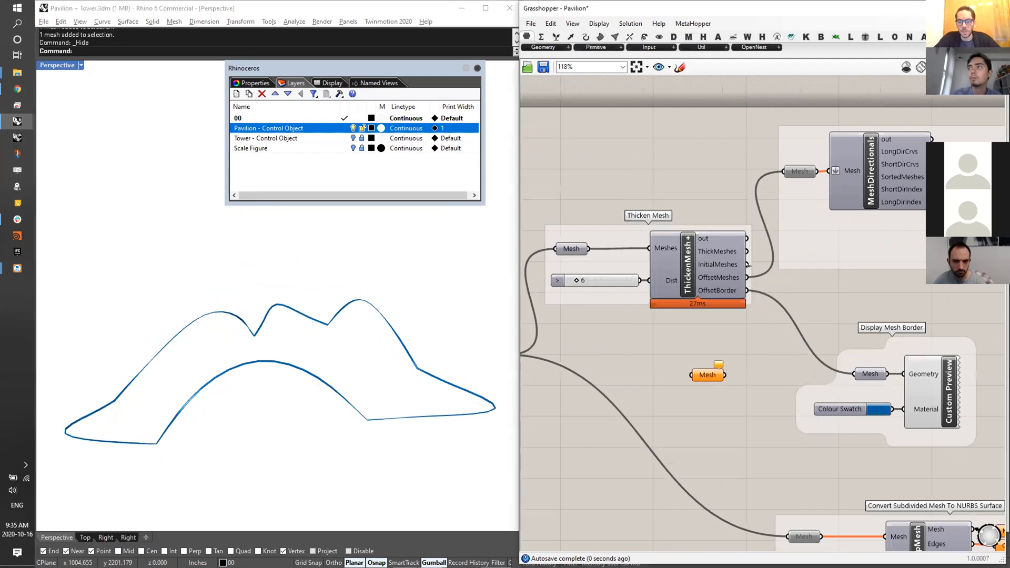
pyautogui.moveTo(746, 251); pyautogui.dragTo(820, 296)
pyautogui.moveTo(424, 263); pyautogui.dragTo(287, 407, button='right')
pyautogui.scroll(5, 337, 324)
pyautogui.scroll(-3, 333, 344)
pyautogui.scroll(2, 286, 401)
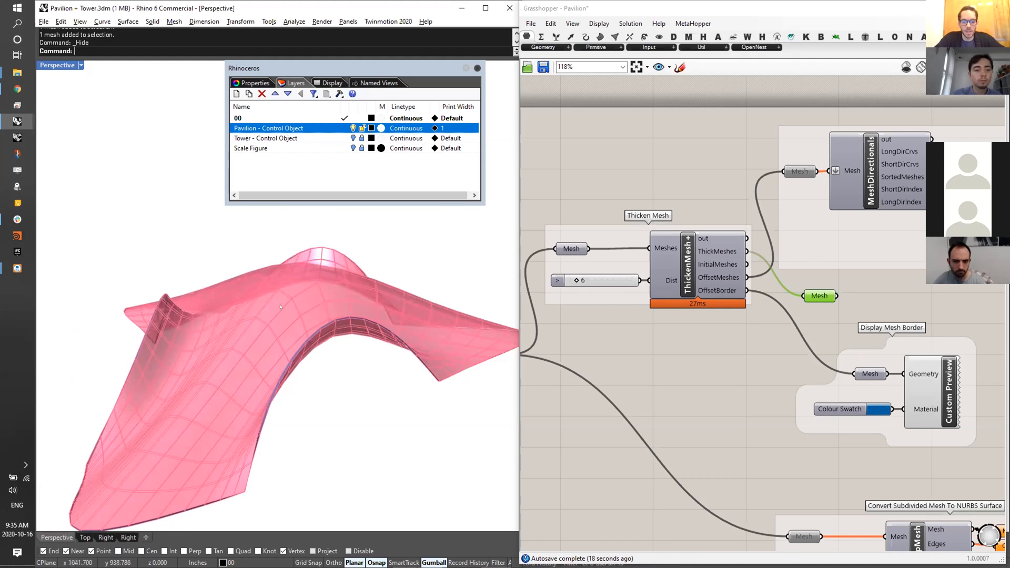
# - Reposition the added Mesh parameter, rewire it to ThickenMesh's OffsetBorder output and examine the border strip
pyautogui.moveTo(826, 299); pyautogui.dragTo(809, 297, button='right')
pyautogui.moveTo(803, 291); pyautogui.dragTo(809, 301)
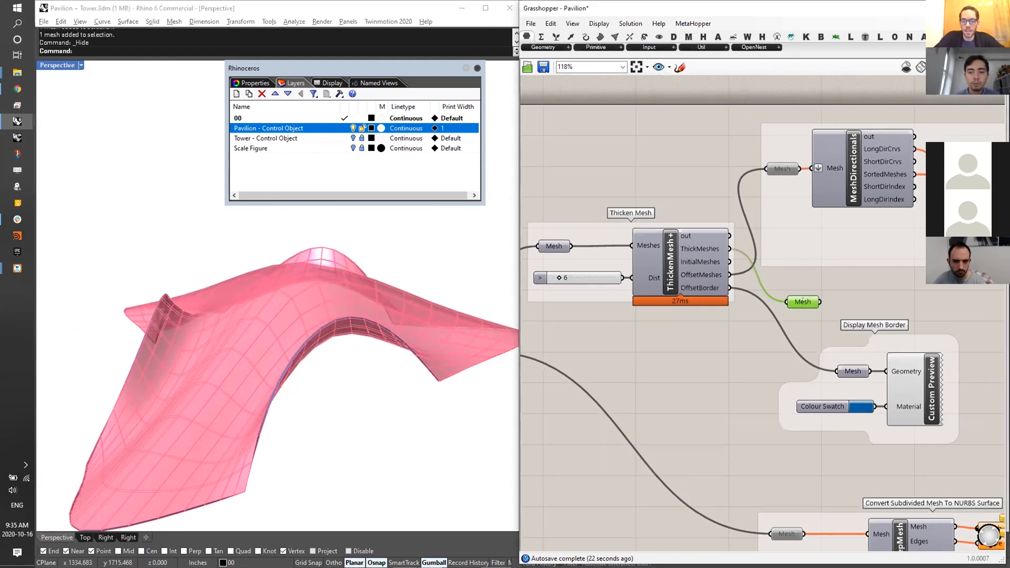
pyautogui.moveTo(802, 302); pyautogui.dragTo(795, 298, button='right')
pyautogui.moveTo(802, 299); pyautogui.dragTo(786, 328)
pyautogui.moveTo(248, 327); pyautogui.dragTo(399, 316, button='right')
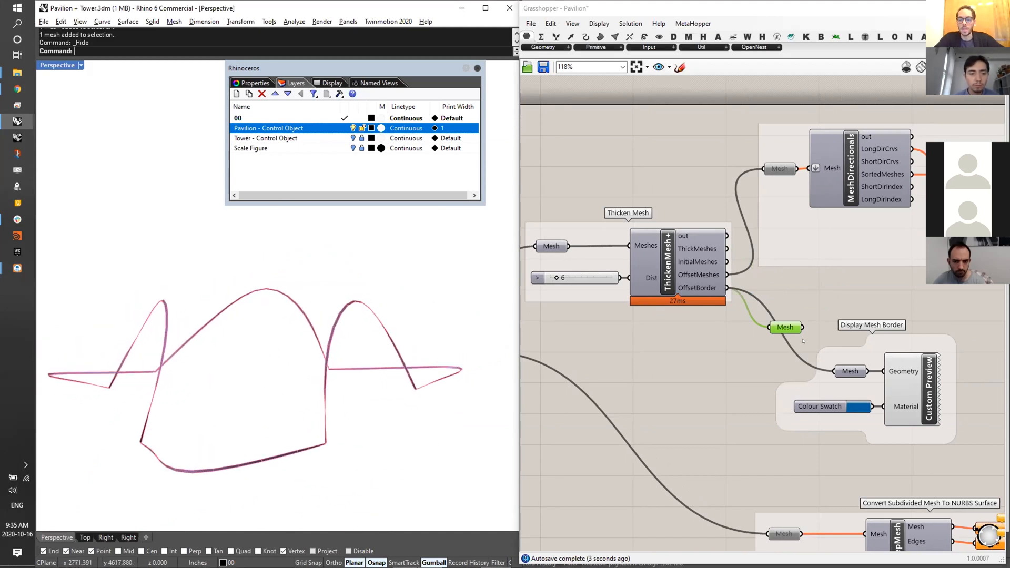
# - Delete the added Mesh parameter and highlight the Display Mesh Border group's Custom Preview
pyautogui.moveTo(802, 299); pyautogui.dragTo(780, 338)
pyautogui.press('Delete')
pyautogui.moveTo(916, 374); pyautogui.dragTo(895, 356, button='right')
pyautogui.click(895, 356)
pyautogui.moveTo(349, 349)
pyautogui.mouseDown(button='right')
pyautogui.moveTo(337, 345)
pyautogui.moveTo(346, 348)
pyautogui.mouseUp(button='right')
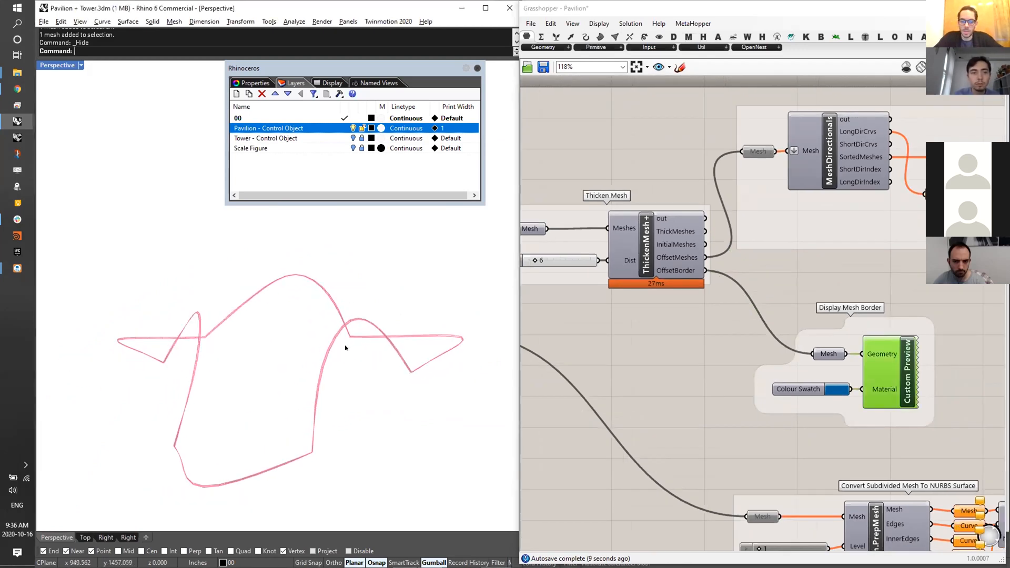
# - Move the Convert Subdivided Mesh To NURBS Surface and Display NURBS Surface groups slightly lower on the canvas
pyautogui.scroll(-5, 763, 341)
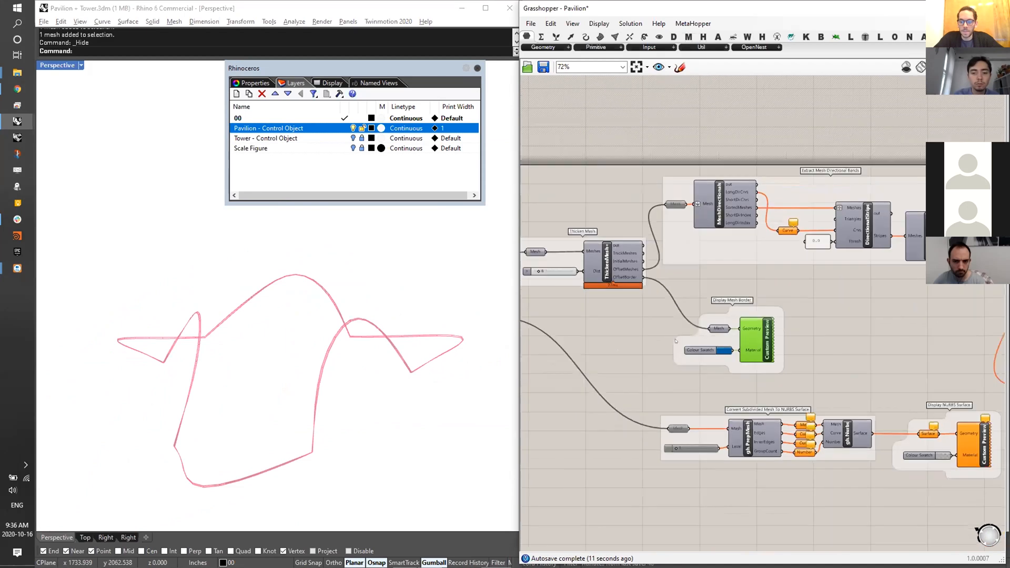
pyautogui.moveTo(854, 384); pyautogui.dragTo(797, 360, button='right')
pyautogui.moveTo(949, 398); pyautogui.dragTo(599, 441)
pyautogui.moveTo(690, 422); pyautogui.dragTo(686, 447)
pyautogui.click(673, 368)
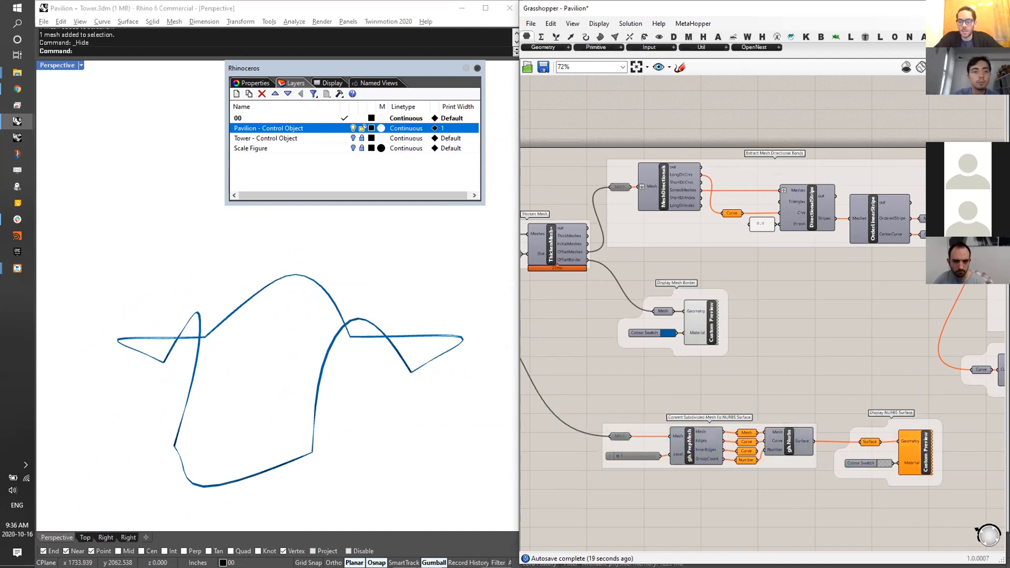
# - Enable the input components of the Convert Subdivided Mesh To NURBS Surface group
pyautogui.scroll(2, 731, 368)
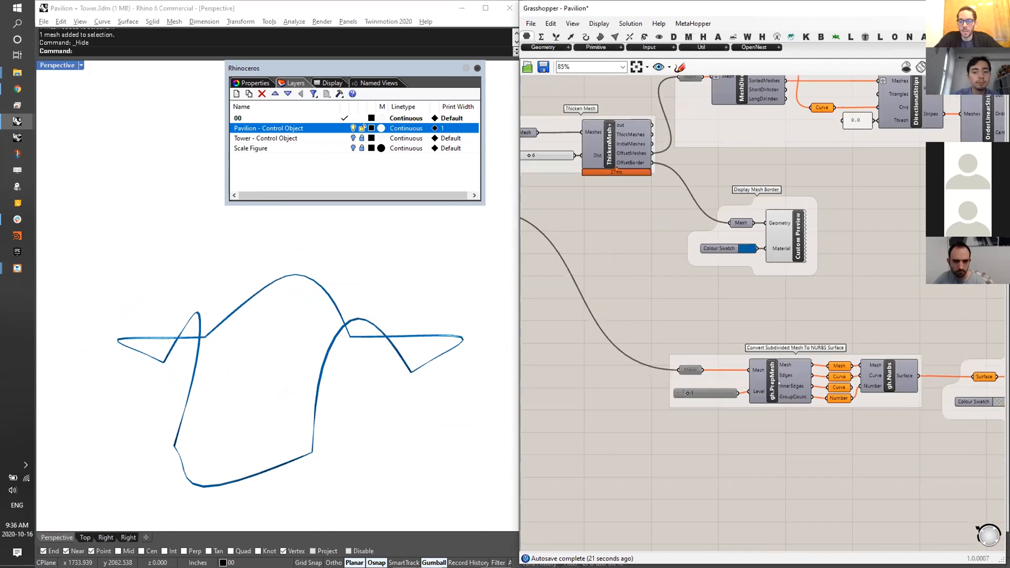
pyautogui.moveTo(732, 366); pyautogui.dragTo(801, 376, button='right')
pyautogui.scroll(1, 804, 377)
pyautogui.moveTo(869, 328); pyautogui.dragTo(688, 433)
pyautogui.middleClick(809, 381)
pyautogui.click(838, 381)
pyautogui.click(763, 312)
# - Select the Display NURBS Surface group's Surface parameter and examine the converted surface in the viewport
pyautogui.moveTo(763, 311); pyautogui.dragTo(570, 290, button='right')
pyautogui.scroll(-3, 570, 290)
pyautogui.scroll(3, 814, 334)
pyautogui.moveTo(814, 334); pyautogui.dragTo(779, 331, button='right')
pyautogui.click(781, 325)
pyautogui.scroll(5, 271, 359)
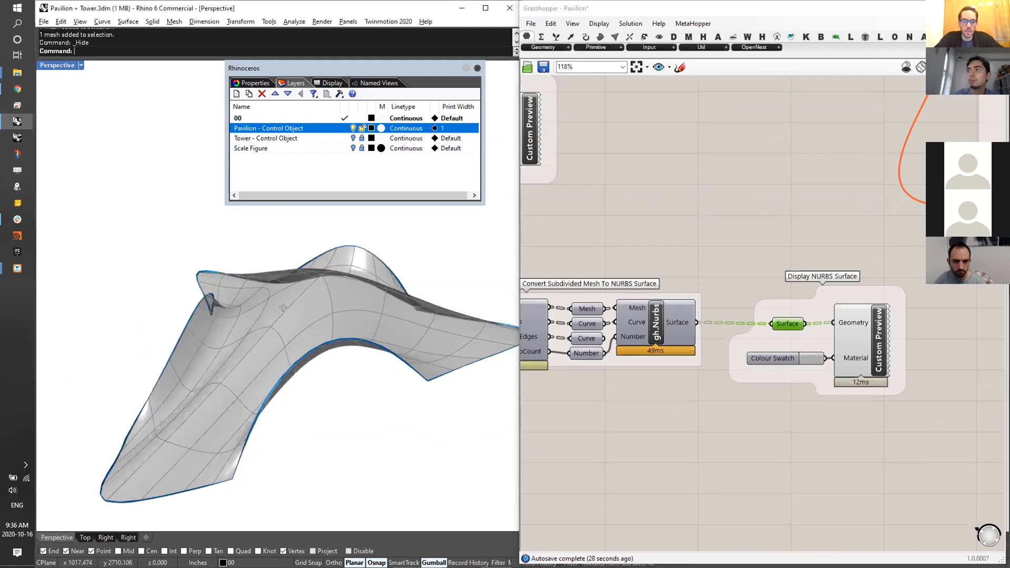
# - Bake the Display NURBS Surface group's Surface parameter into Rhino and undo the bake
pyautogui.middleClick(767, 318)
pyautogui.click(803, 324)
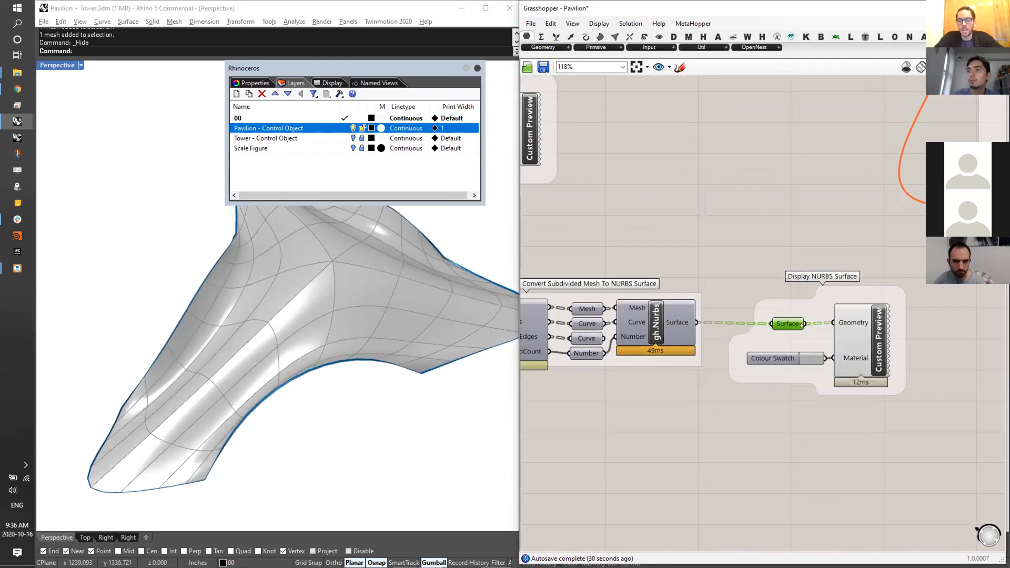
pyautogui.middleClick(792, 330)
pyautogui.click(810, 318)
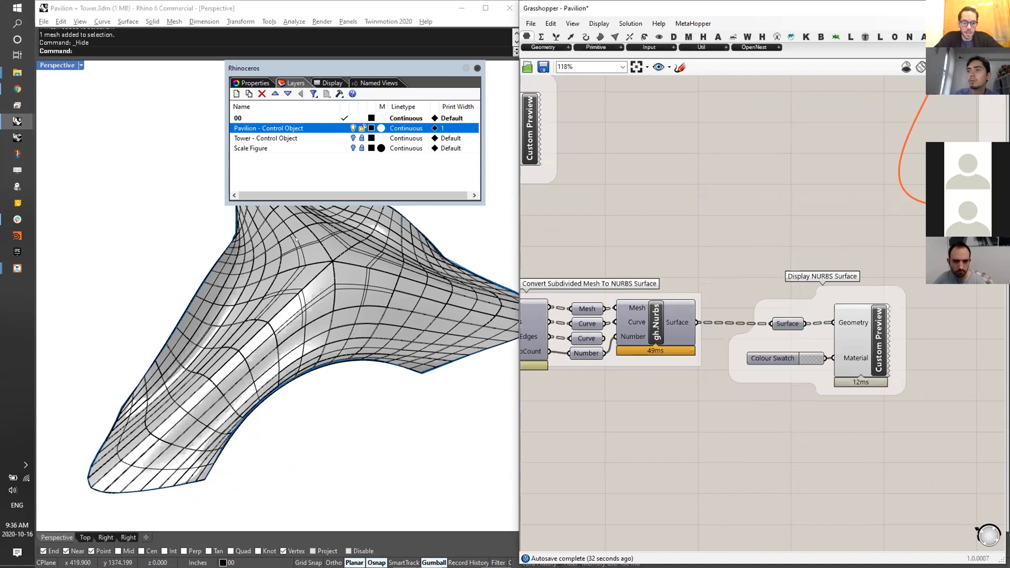
pyautogui.moveTo(295, 240); pyautogui.dragTo(313, 282, button='right')
pyautogui.moveTo(332, 357); pyautogui.dragTo(347, 316, button='right')
pyautogui.hotkey('ctrl', 'z')
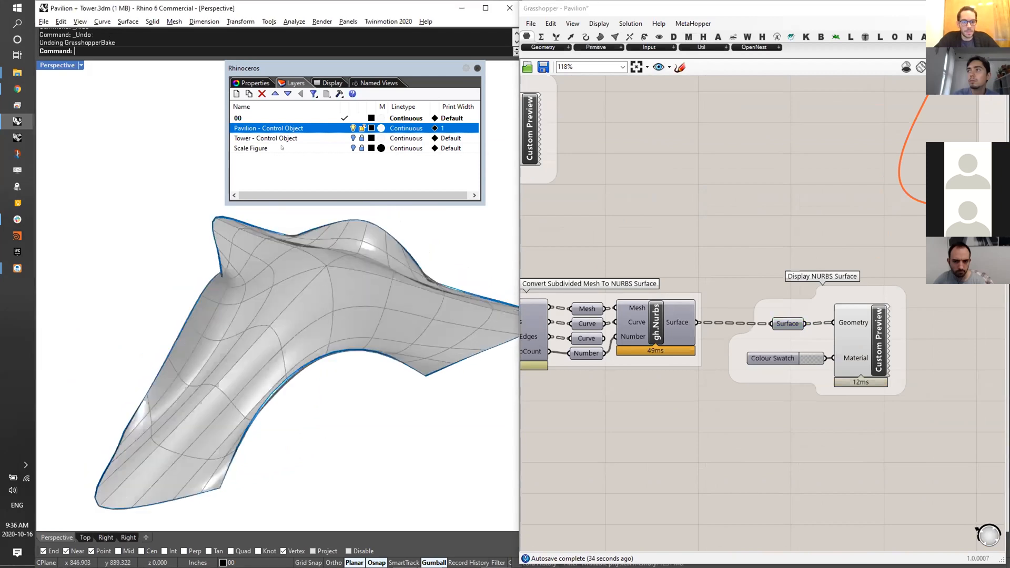
# - Lock and turn off the Pavilion - Control Object layer, and bake the NURBS Surface parameter into Rhino
pyautogui.click(358, 129)
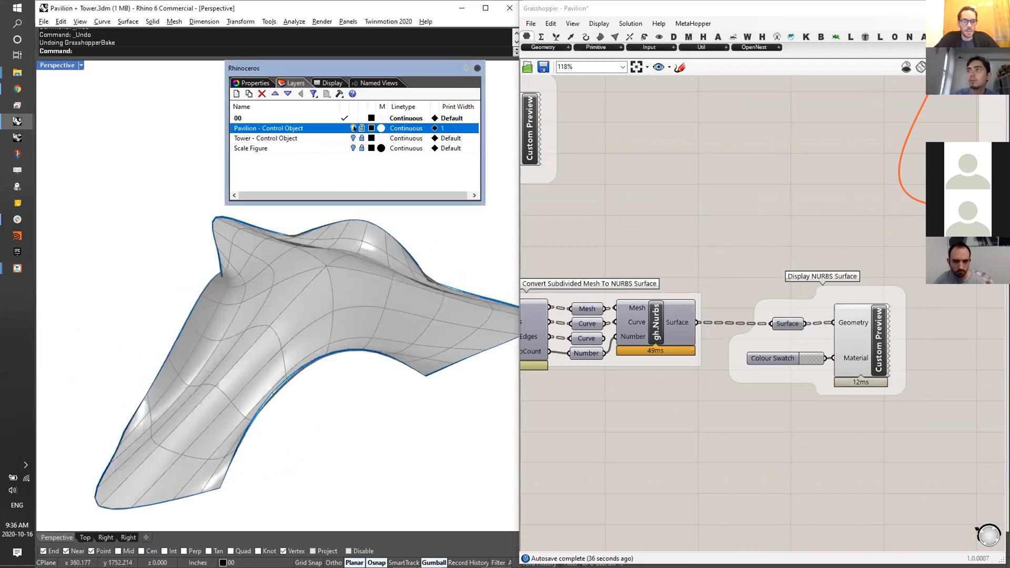
pyautogui.click(829, 299)
pyautogui.click(788, 325)
pyautogui.scroll(1, 789, 326)
pyautogui.middleClick(795, 332)
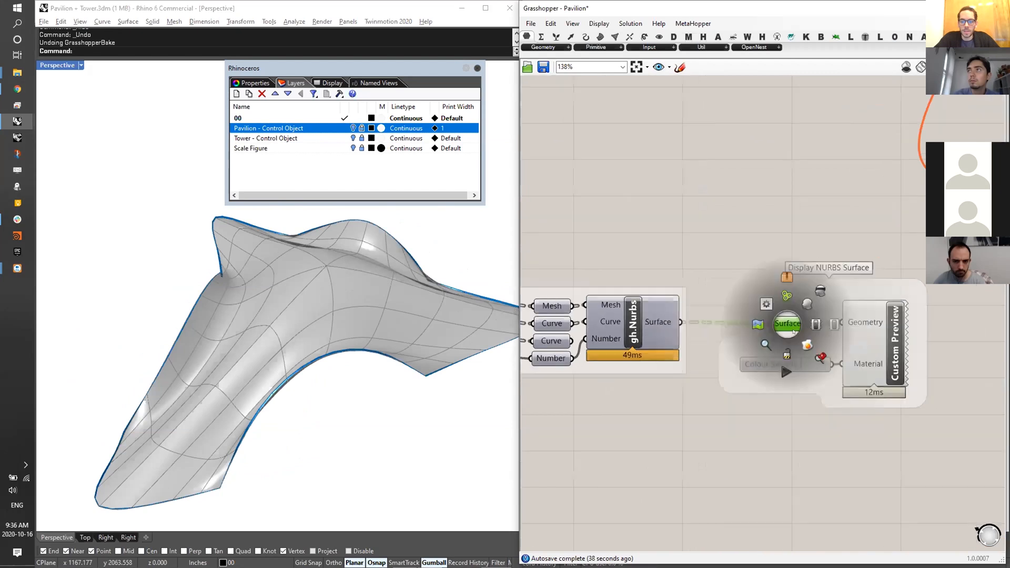
pyautogui.click(807, 346)
# - Select all the baked NURBS surfaces and move them beside the Grasshopper preview
pyautogui.click(324, 340)
pyautogui.scroll(-5, 323, 339)
pyautogui.hotkey('ctrl', 'a')
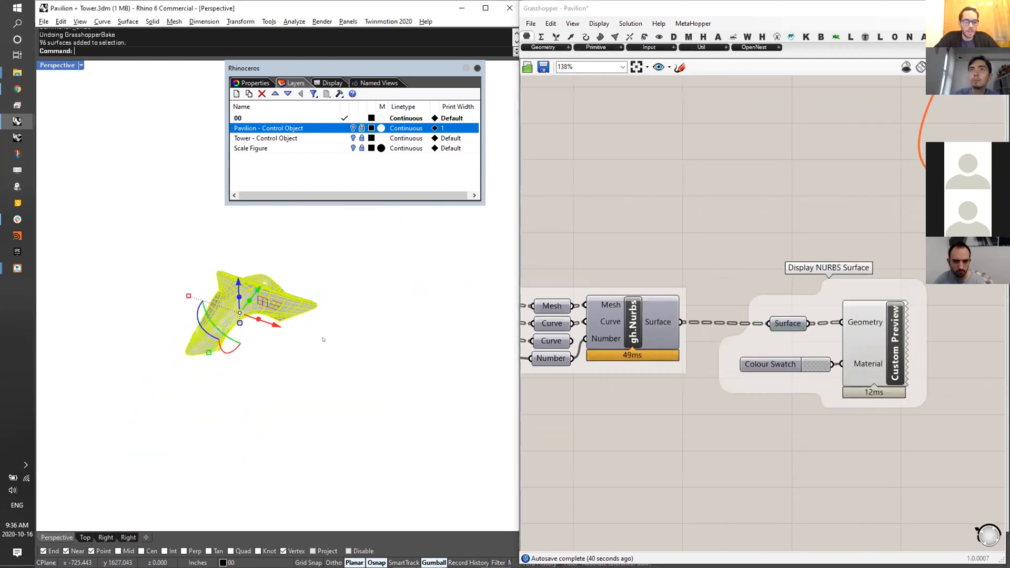
pyautogui.moveTo(279, 331); pyautogui.dragTo(358, 337)
pyautogui.press('Escape')
pyautogui.scroll(3, 358, 306)
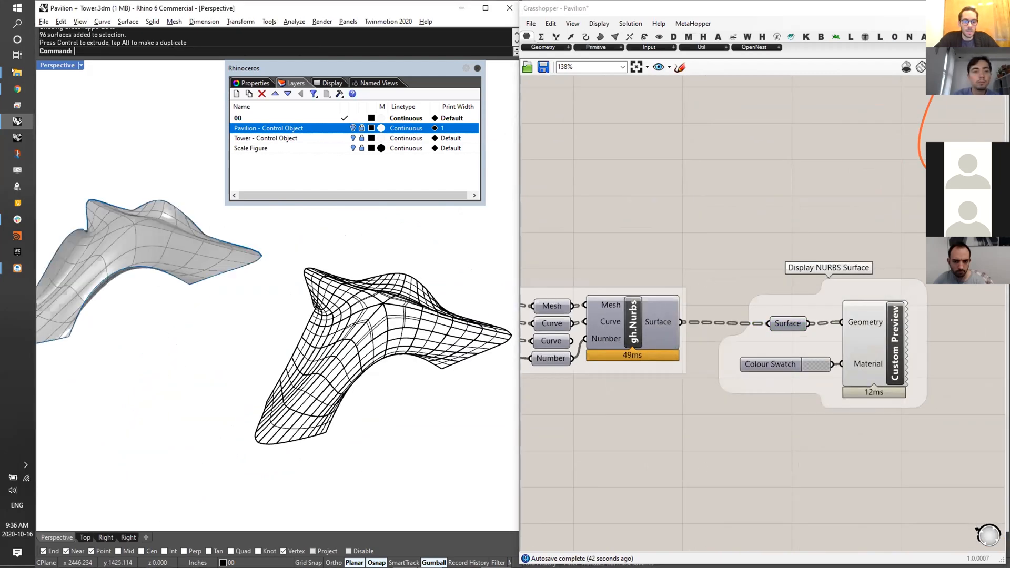
# - Switch the Perspective viewport to Shaded display and view the baked surfaces beside the preview
pyautogui.click(81, 65)
pyautogui.click(56, 104)
pyautogui.moveTo(311, 247)
pyautogui.mouseDown(button='right')
pyautogui.moveTo(367, 408)
pyautogui.moveTo(220, 256)
pyautogui.mouseUp(button='right')
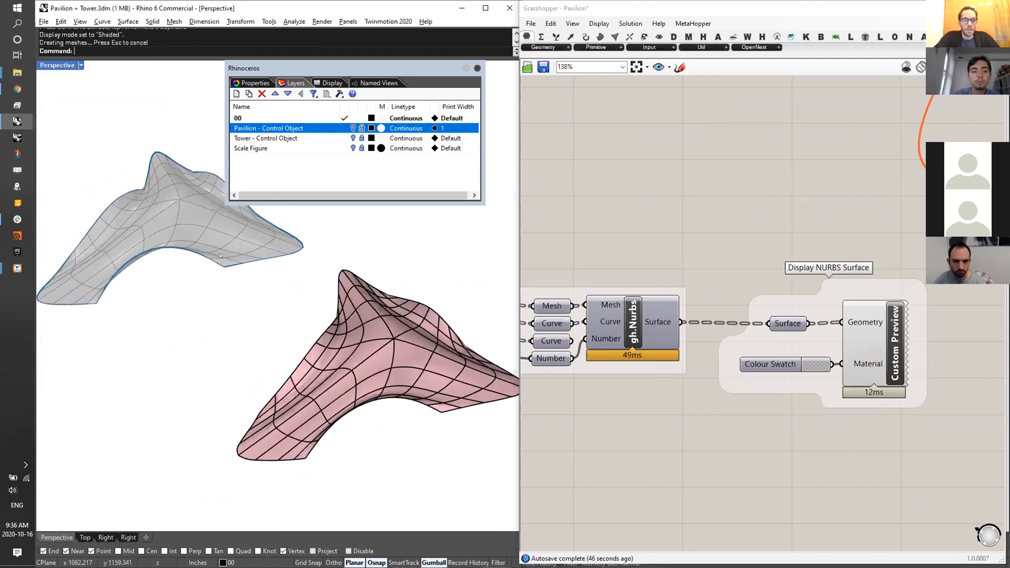
# - Flip the direction of all the baked NURBS surfaces
pyautogui.moveTo(394, 365); pyautogui.dragTo(463, 282, button='right')
pyautogui.click(389, 364)
pyautogui.moveTo(469, 271); pyautogui.dragTo(223, 457)
pyautogui.press('Return')
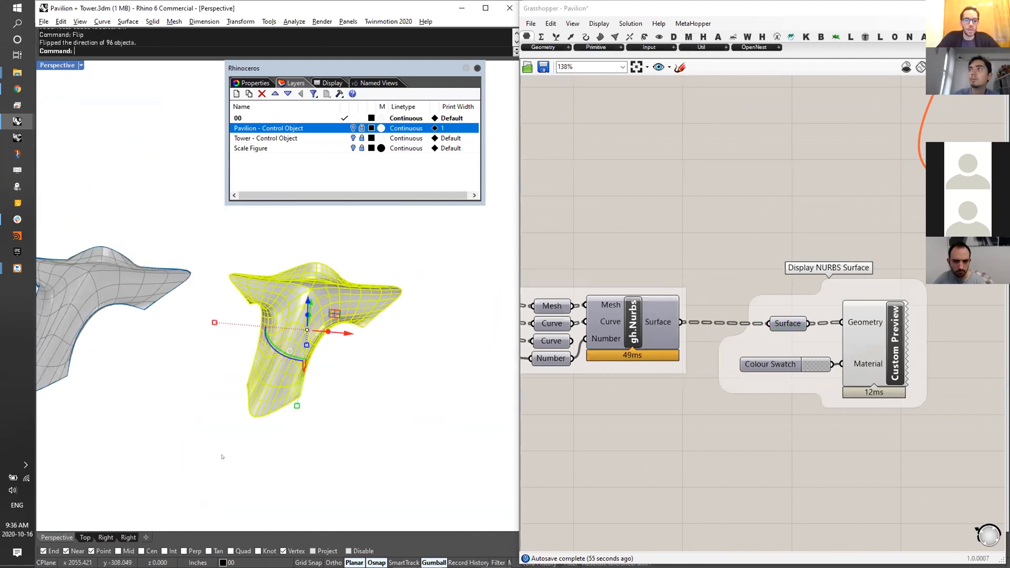
# - Select all the baked NURBS surfaces and compare them with the Grasshopper preview from a distance
pyautogui.moveTo(347, 317); pyautogui.dragTo(456, 356, button='right')
pyautogui.scroll(-5, 456, 356)
pyautogui.moveTo(483, 240); pyautogui.dragTo(246, 477)
pyautogui.scroll(-5, 246, 476)
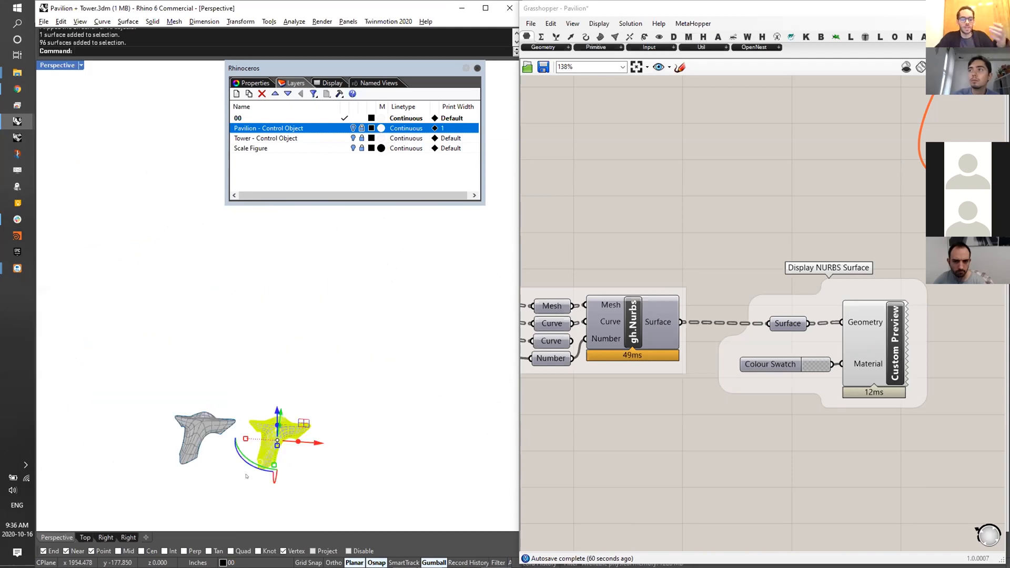
pyautogui.hotkey('ctrl', 'shift', 'e')
pyautogui.press('Escape')
pyautogui.moveTo(364, 315); pyautogui.dragTo(384, 355, button='right')
pyautogui.moveTo(480, 236); pyautogui.dragTo(195, 485)
pyautogui.press('Escape')
pyautogui.press('Escape')
# - Pick individual patches of the baked pavilion and examine how its NURBS surfaces are divided
pyautogui.moveTo(382, 323); pyautogui.dragTo(333, 357, button='right')
pyautogui.click(296, 343)
pyautogui.click(322, 374)
pyautogui.scroll(5, 338, 317)
pyautogui.press('Escape')
pyautogui.scroll(-5, 338, 317)
pyautogui.moveTo(297, 457); pyautogui.dragTo(297, 456)
pyautogui.press('Escape')
pyautogui.scroll(4, 371, 333)
pyautogui.moveTo(371, 333)
pyautogui.mouseDown(button='right')
pyautogui.moveTo(396, 341)
pyautogui.moveTo(375, 348)
pyautogui.mouseUp(button='right')
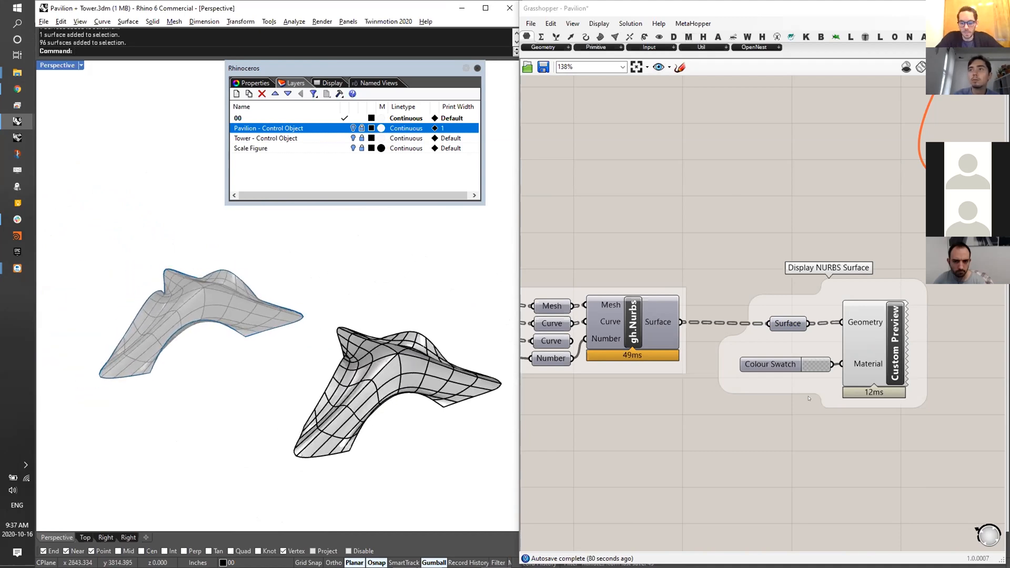
# - Compare a baked surface patch with the preview mesh and view the mesh-to-NURBS conversion group
pyautogui.scroll(-2, 809, 399)
pyautogui.scroll(2, 568, 378)
pyautogui.moveTo(405, 368); pyautogui.dragTo(414, 374, button='right')
pyautogui.moveTo(780, 266); pyautogui.dragTo(773, 285, button='right')
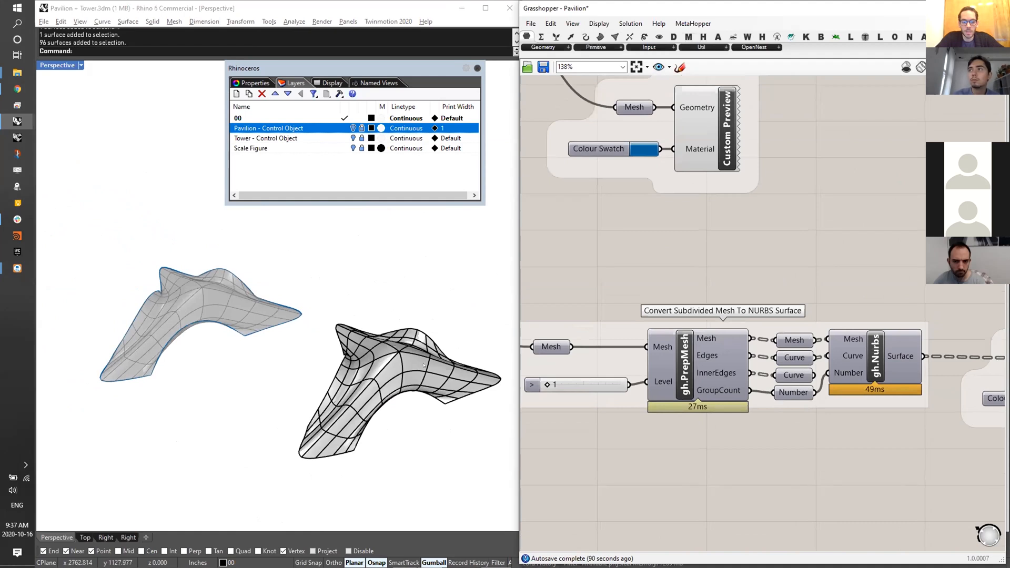
pyautogui.click(389, 367)
pyautogui.click(261, 291)
pyautogui.moveTo(282, 248); pyautogui.dragTo(136, 383)
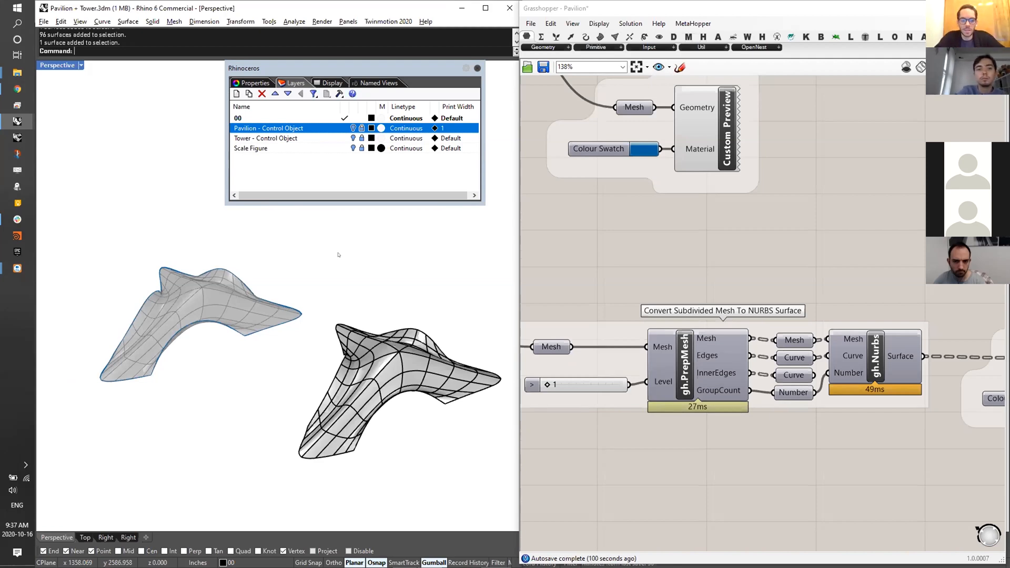
# - Select all the baked NURBS surfaces and delete them
pyautogui.moveTo(658, 273); pyautogui.dragTo(643, 288, button='right')
pyautogui.moveTo(382, 339); pyautogui.dragTo(368, 342, button='right')
pyautogui.moveTo(514, 284); pyautogui.dragTo(314, 501)
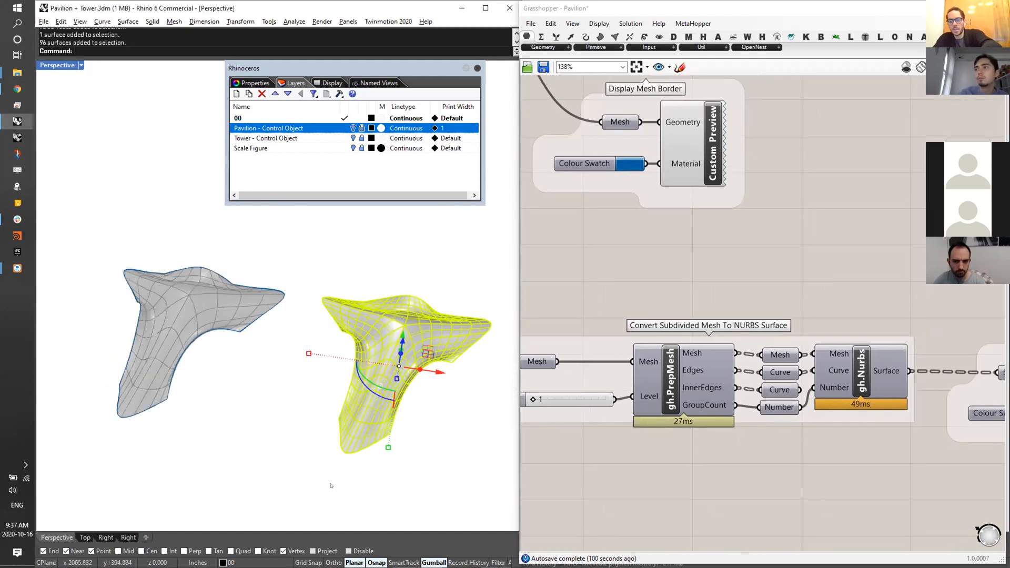
pyautogui.press('Delete')
# - Open the gh.PrepMesh cluster and preview its incoming Mesh parameter in Rhino
pyautogui.doubleClick(658, 379)
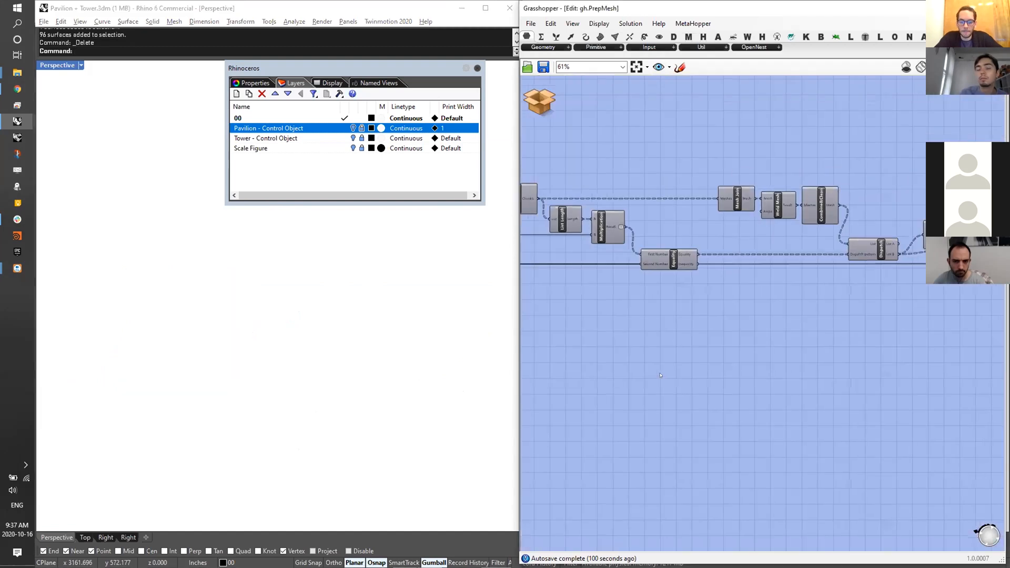
pyautogui.scroll(3, 629, 285)
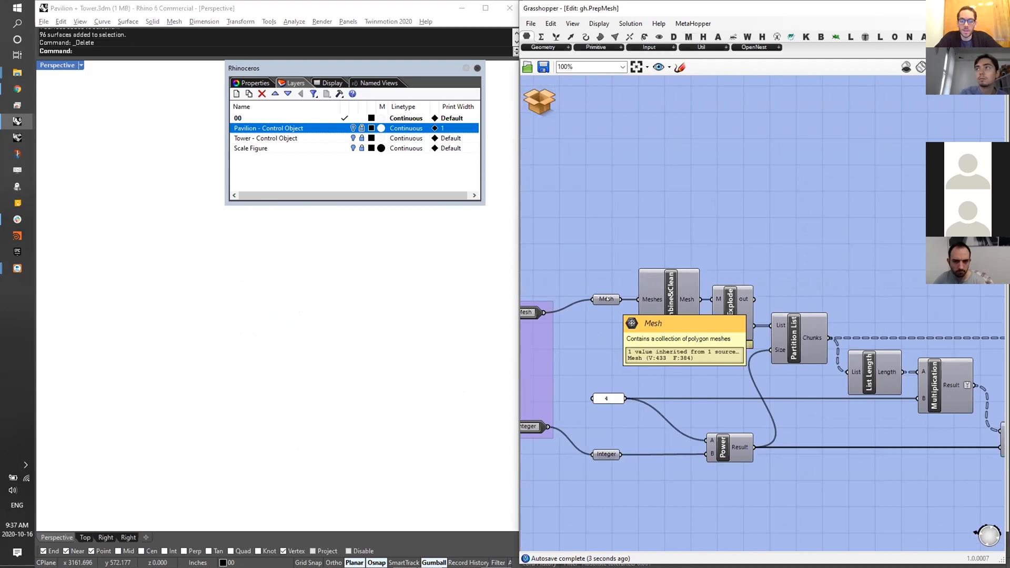
pyautogui.click(606, 299)
pyautogui.moveTo(142, 353); pyautogui.dragTo(192, 291, button='right')
pyautogui.scroll(-2, 818, 264)
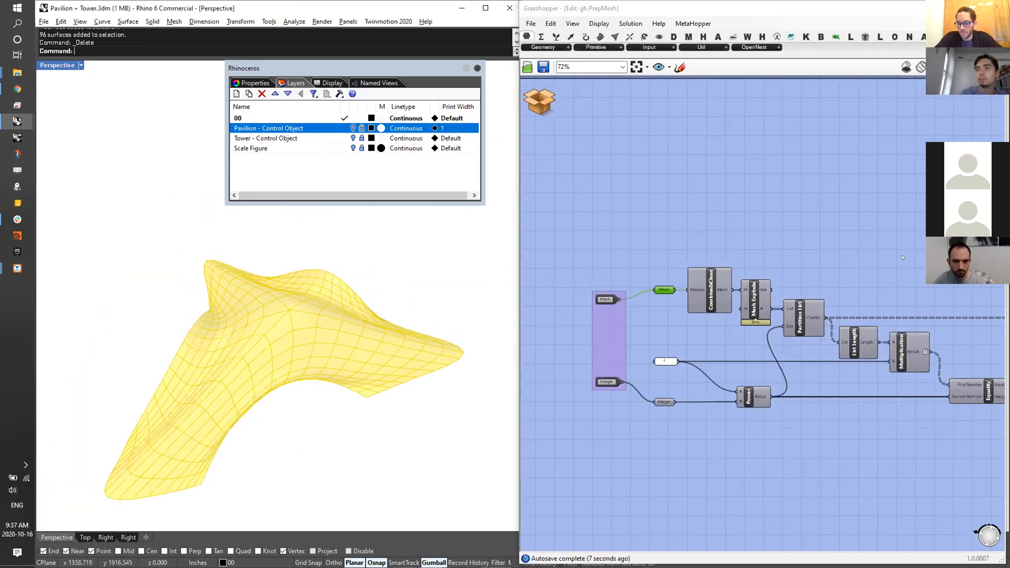
# - Examine the gh.PrepMesh component chain from the Partition List through Mesh Join, Dispatch and Mesh Edges
pyautogui.moveTo(895, 298); pyautogui.dragTo(658, 263, button='right')
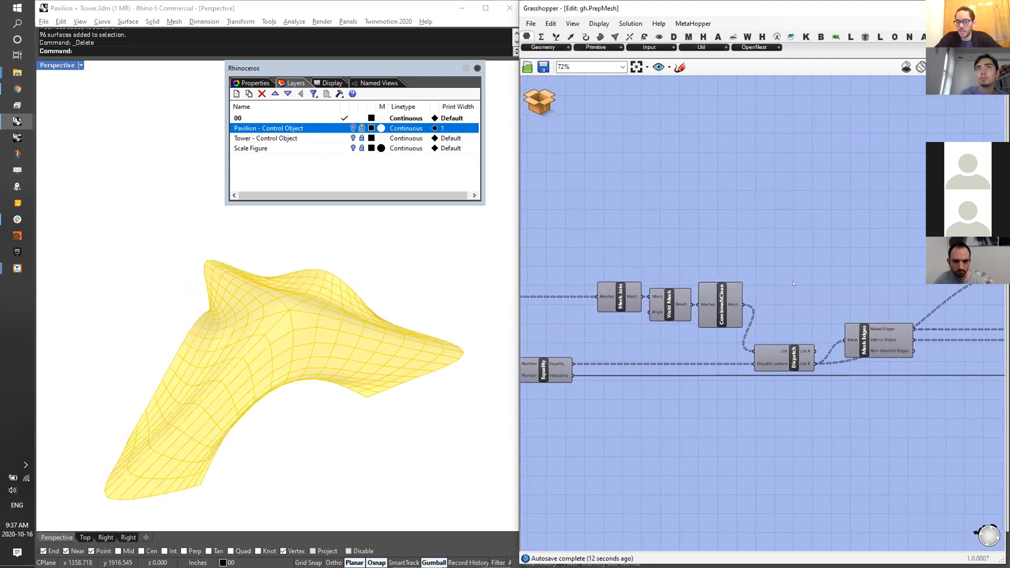
pyautogui.moveTo(974, 287); pyautogui.dragTo(825, 258, button='right')
pyautogui.moveTo(601, 308); pyautogui.dragTo(788, 327, button='right')
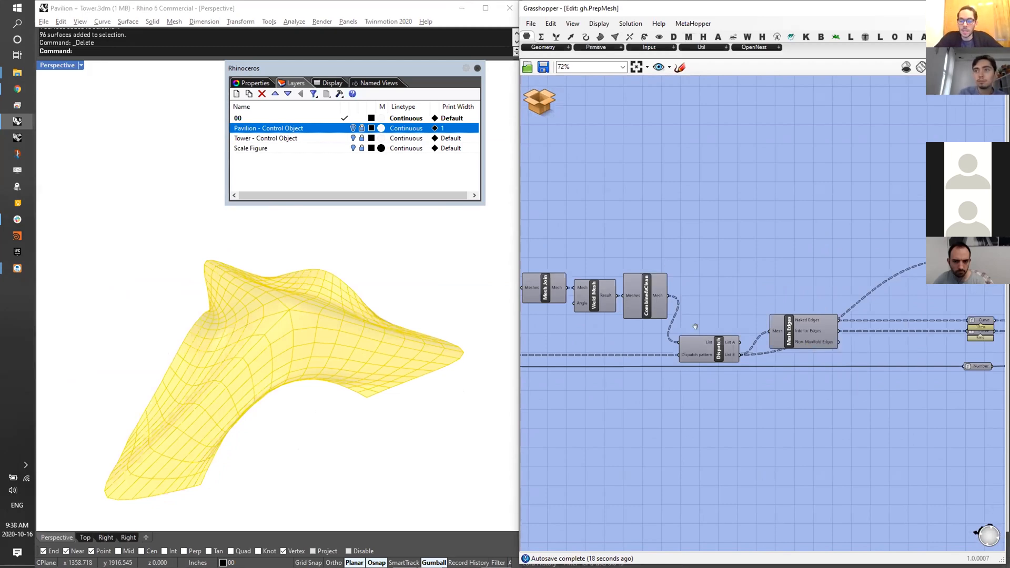
pyautogui.moveTo(696, 327); pyautogui.dragTo(882, 361, button='right')
pyautogui.moveTo(714, 366); pyautogui.dragTo(907, 333, button='right')
pyautogui.moveTo(703, 326); pyautogui.dragTo(807, 327, button='right')
pyautogui.scroll(2, 738, 323)
pyautogui.moveTo(759, 353); pyautogui.dragTo(764, 344, button='right')
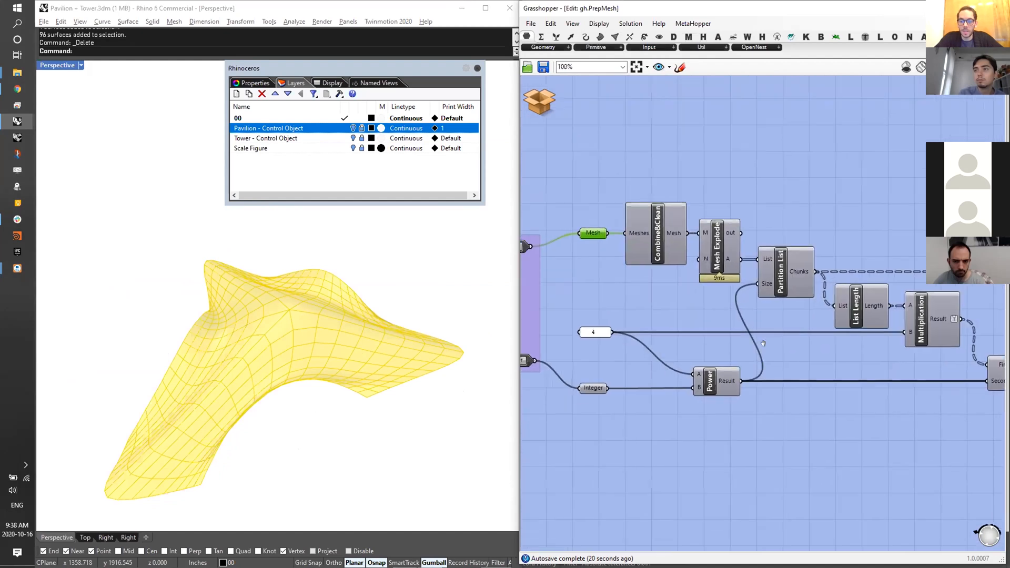
# - Preview the Mesh Explode output and inspect the list of face meshes feeding Partition List
pyautogui.moveTo(226, 322); pyautogui.dragTo(231, 342, button='right')
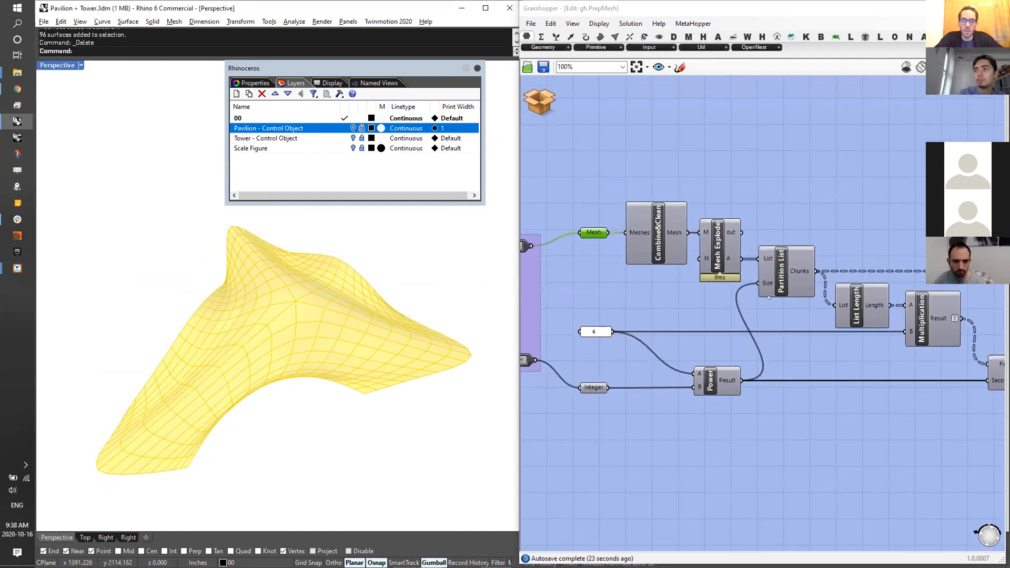
pyautogui.click(734, 258)
pyautogui.moveTo(736, 258)
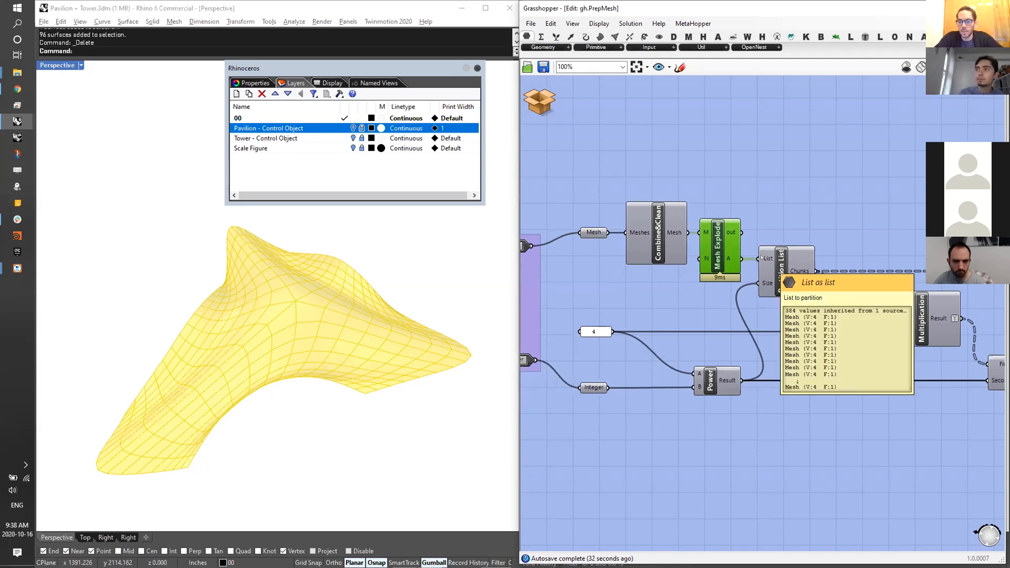
# - Add a Tree Statistics component, connect Partition List's Chunks to it, and read its Count and Length outputs
pyautogui.doubleClick(830, 215)
pyautogui.write('STA')
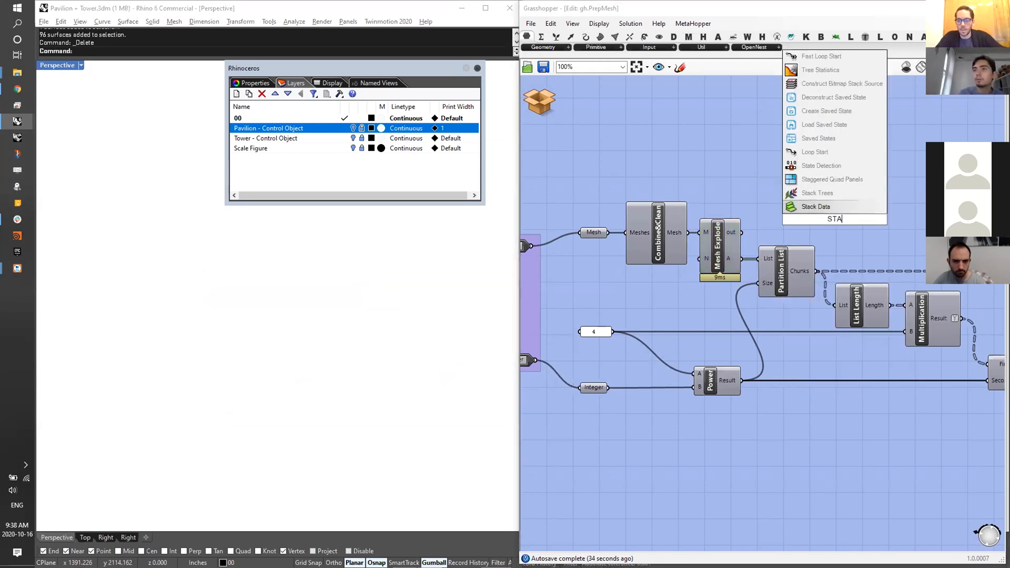
pyautogui.click(841, 70)
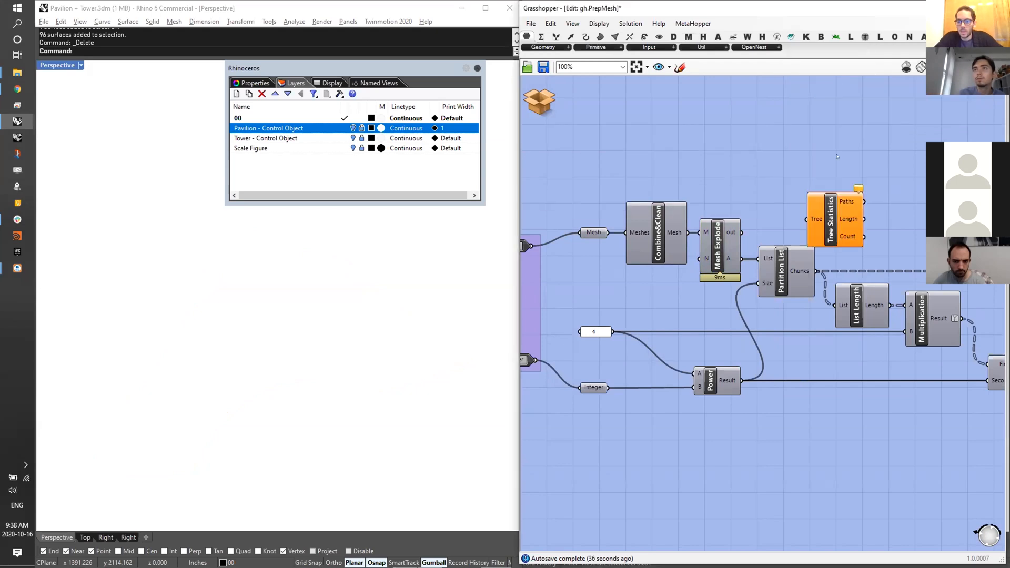
pyautogui.moveTo(817, 272); pyautogui.dragTo(851, 222)
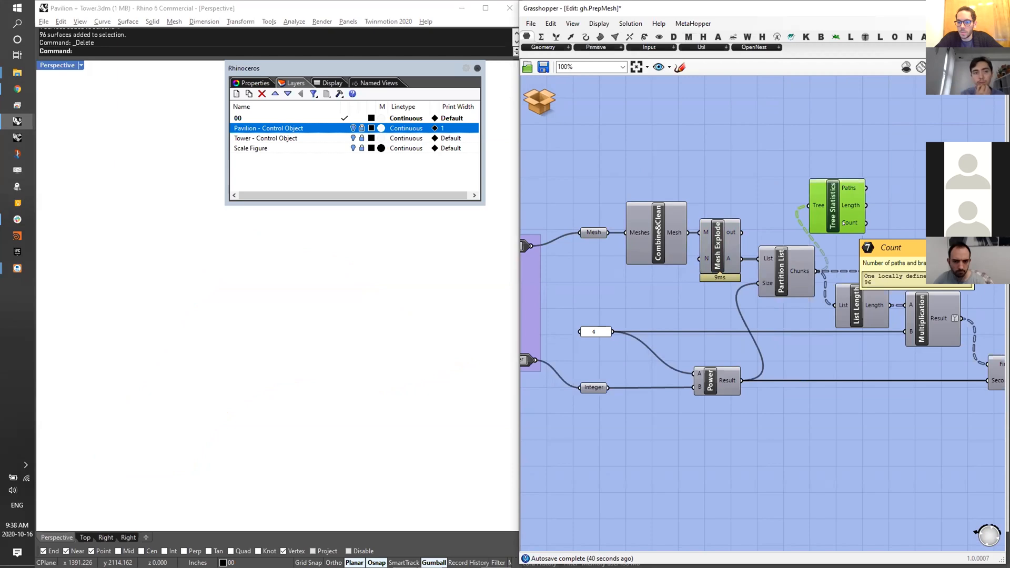
pyautogui.moveTo(847, 206)
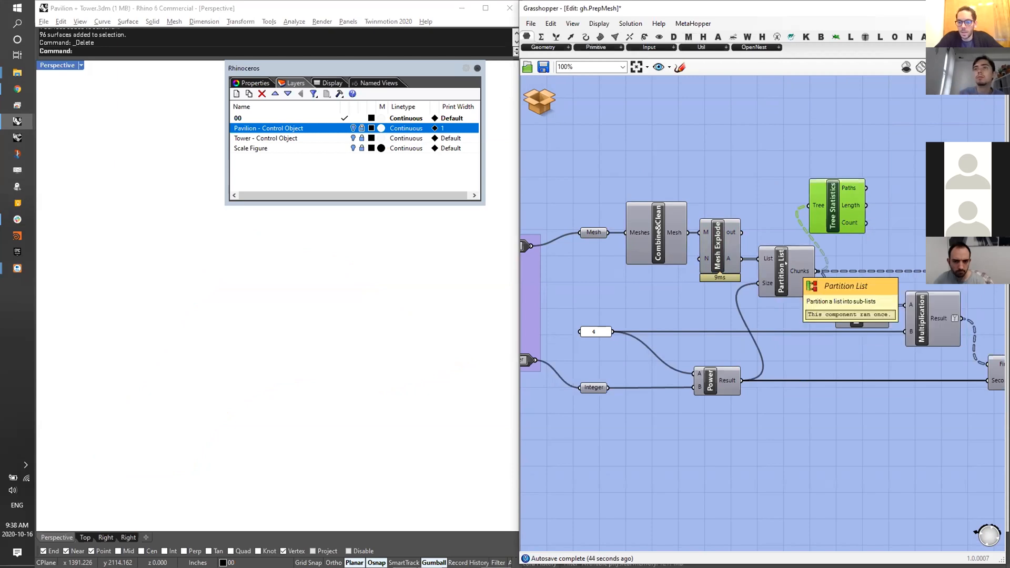
# - Preview the Partition List chunks and check the Power result that sets the partition size
pyautogui.moveTo(802, 254); pyautogui.dragTo(760, 241, button='right')
pyautogui.click(768, 273)
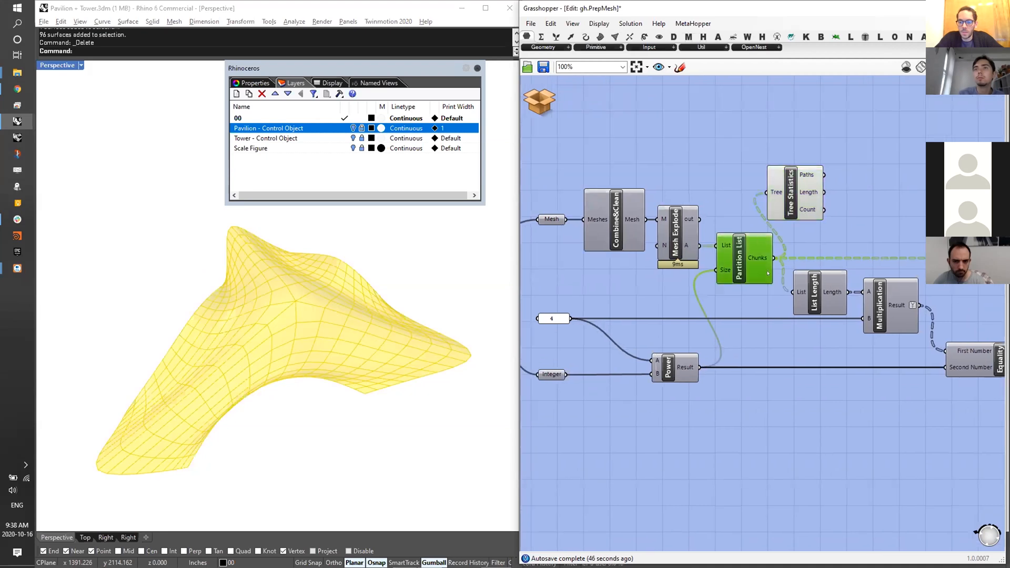
pyautogui.moveTo(684, 256); pyautogui.dragTo(694, 257, button='right')
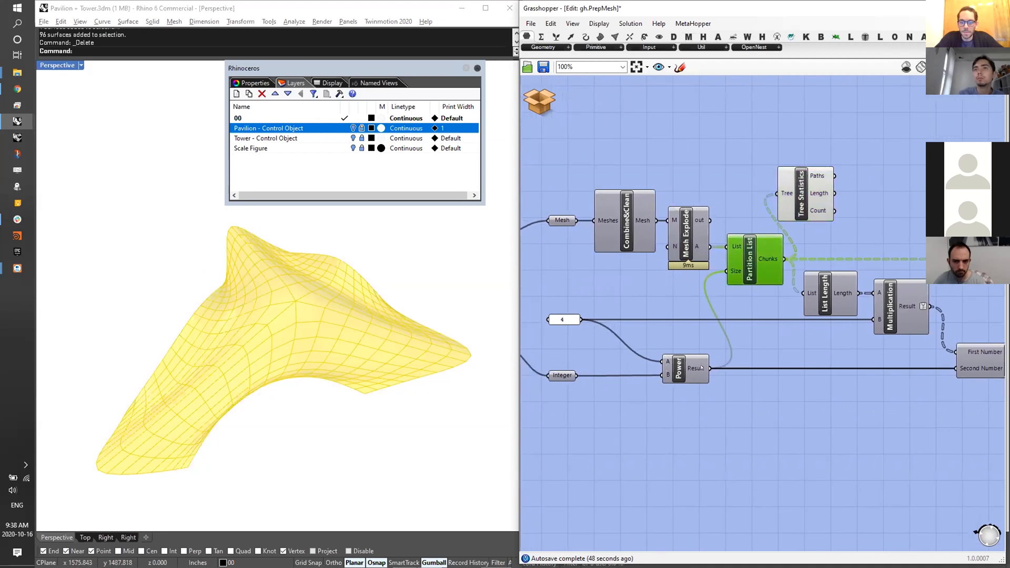
pyautogui.moveTo(702, 367)
# - Save and close the gh.PrepMesh cluster, and preview the Mesh parameter that feeds it
pyautogui.click(548, 108)
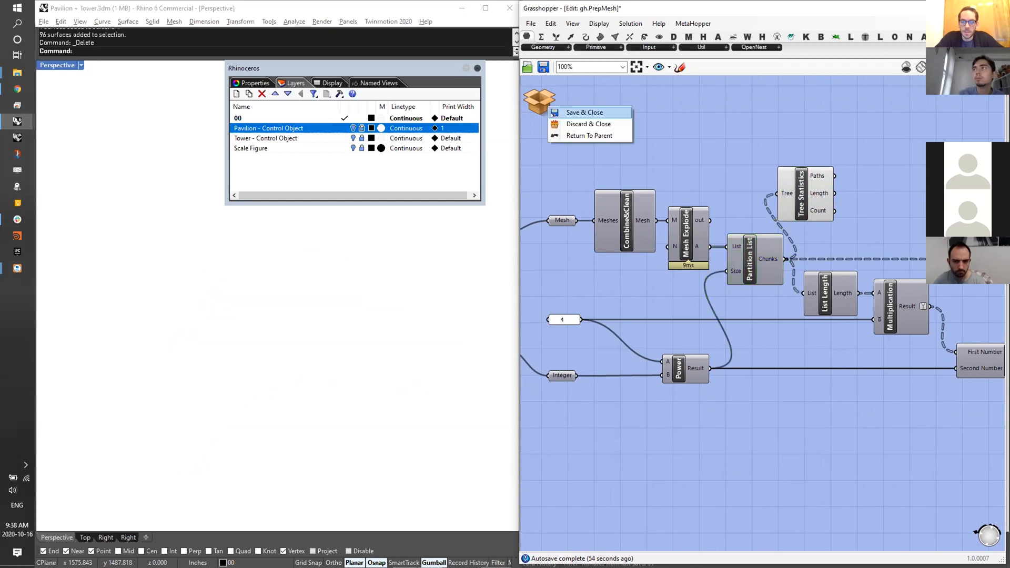
pyautogui.click(553, 112)
pyautogui.moveTo(789, 326); pyautogui.dragTo(915, 334, button='right')
pyautogui.click(662, 369)
pyautogui.click(954, 67)
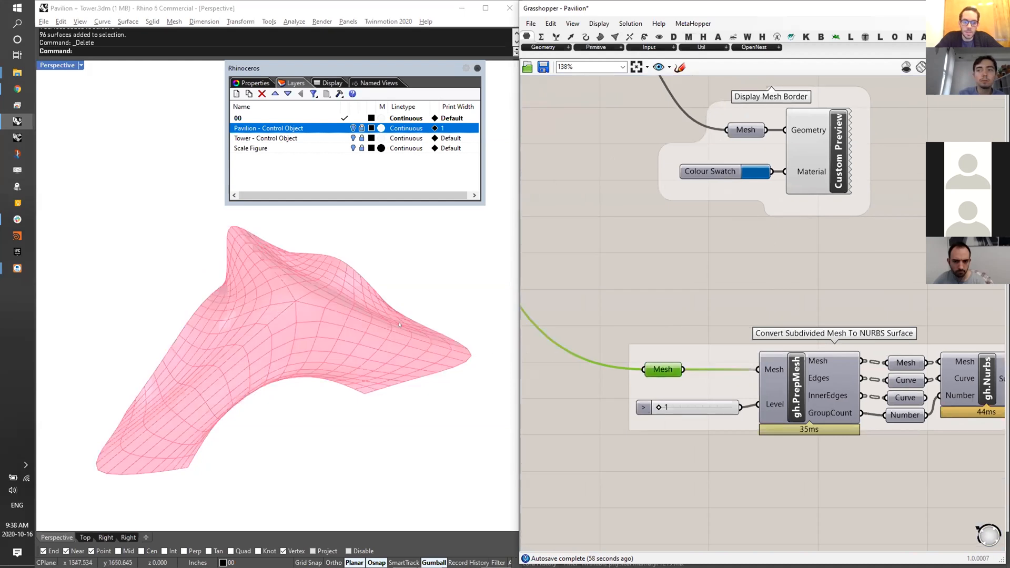
pyautogui.moveTo(392, 294); pyautogui.dragTo(386, 321, button='right')
pyautogui.scroll(-3, 776, 308)
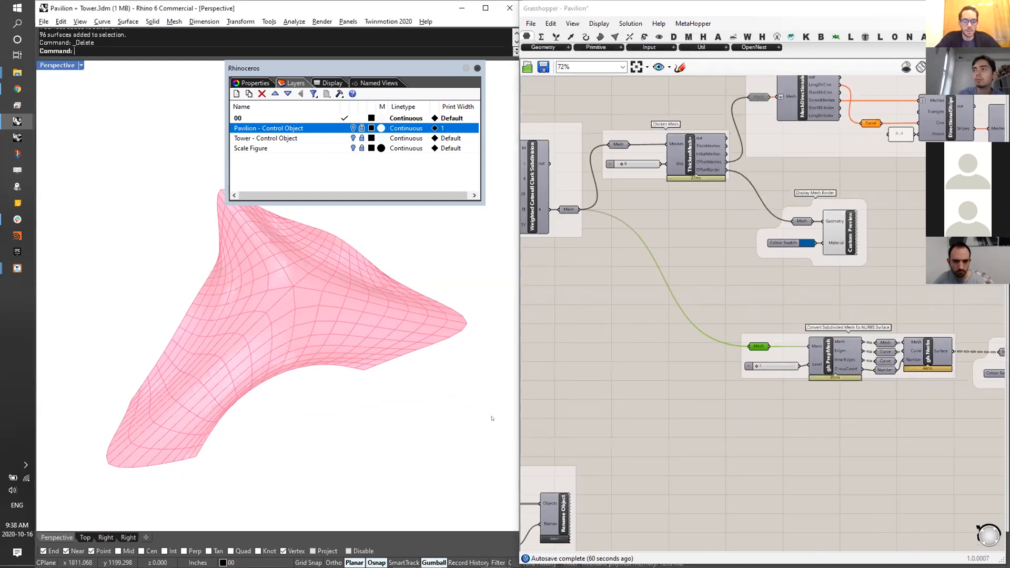
# - Try drawing a mesh plane with X and Y counts of 10 beside the pavilion mesh, and undo it
pyautogui.hotkey('alt', 'Tab')
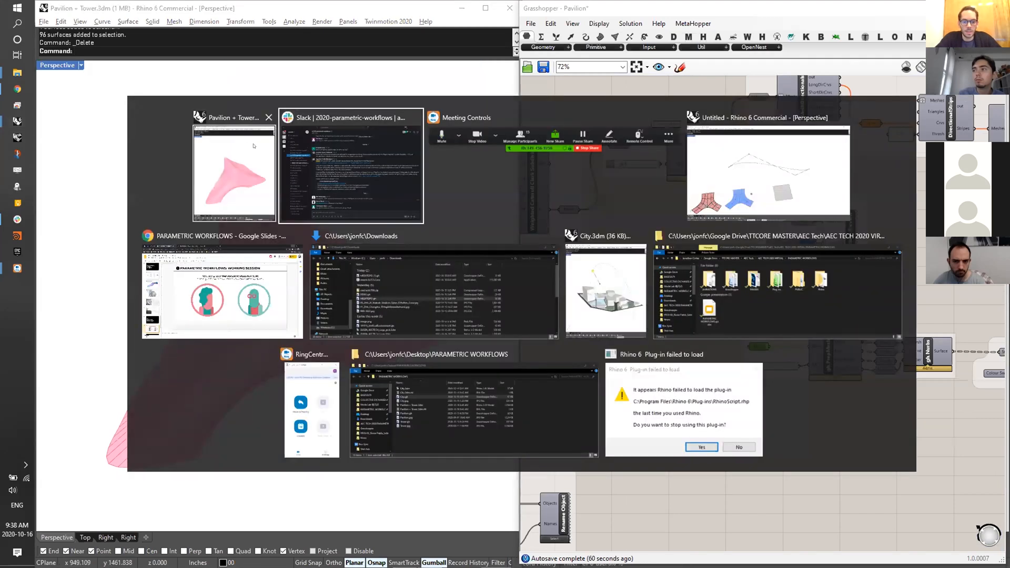
pyautogui.click(406, 492)
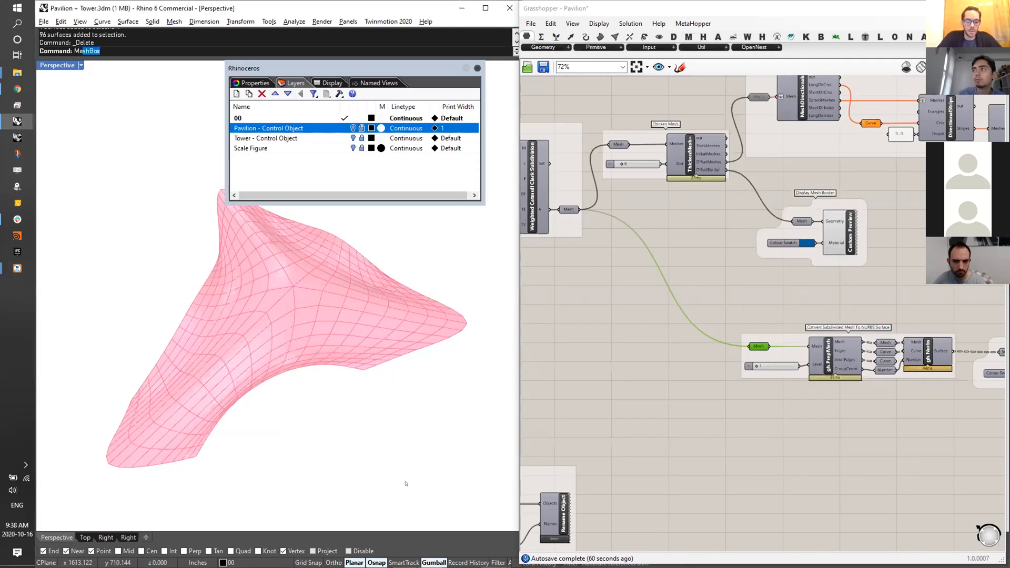
pyautogui.press('Return')
pyautogui.click(420, 445)
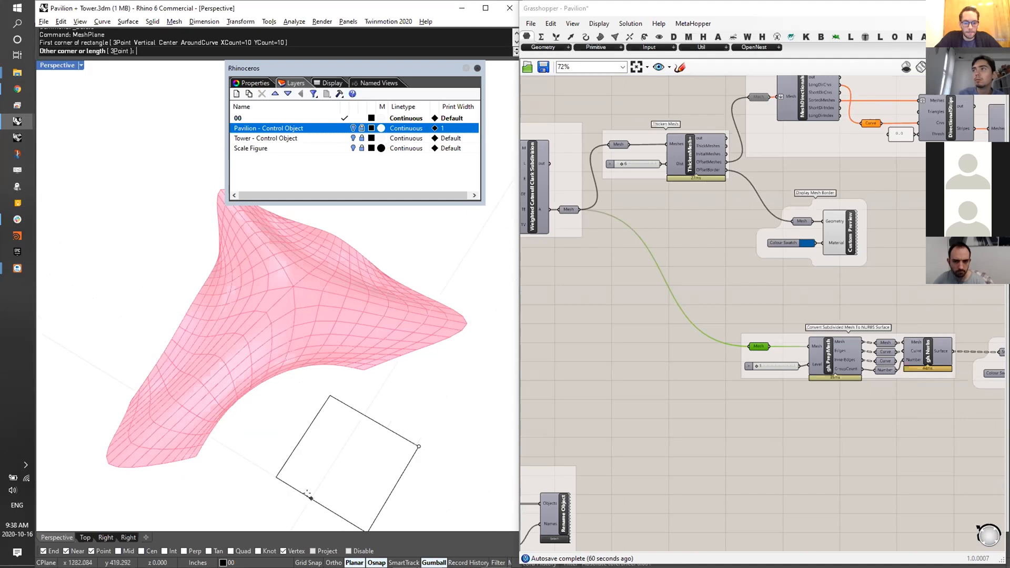
pyautogui.click(276, 473)
pyautogui.scroll(3, 324, 407)
pyautogui.hotkey('ctrl', 'z')
# - Draw a mesh plane with X and Y counts of 1 beside the pavilion mesh
pyautogui.press('Return')
pyautogui.click(239, 51)
pyautogui.write('1')
pyautogui.press('Return')
pyautogui.click(267, 51)
pyautogui.write('1')
pyautogui.press('Return')
pyautogui.click(181, 368)
pyautogui.click(352, 379)
# - Move the single-face mesh plane clear of the pavilion mesh
pyautogui.scroll(-3, 316, 342)
pyautogui.moveTo(270, 269); pyautogui.dragTo(363, 379)
pyautogui.scroll(4, 342, 363)
pyautogui.scroll(1, 627, 357)
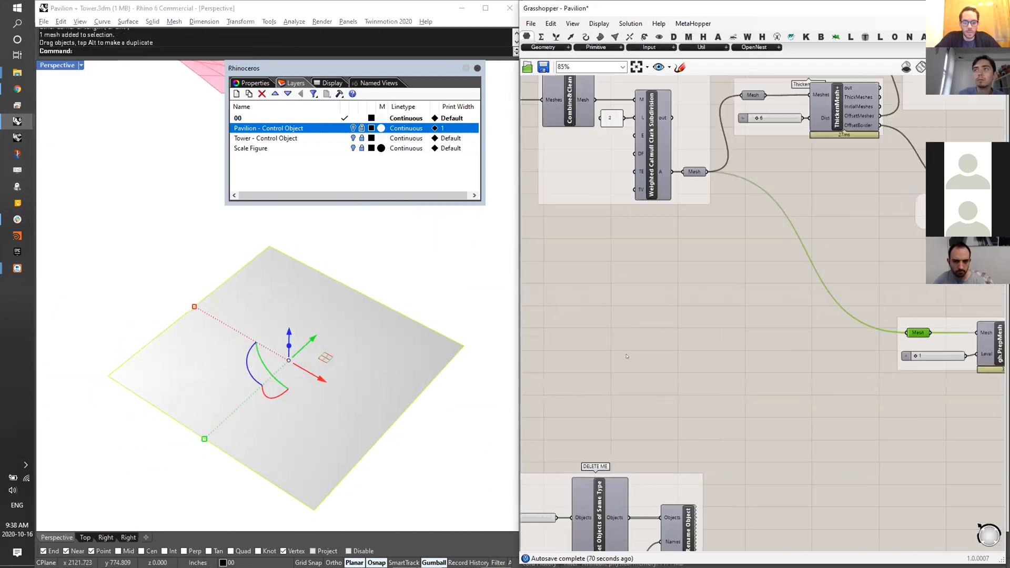
# - Add a Mesh parameter on an empty canvas area and reference the single-face mesh plane in it
pyautogui.scroll(1, 627, 356)
pyautogui.doubleClick(627, 356)
pyautogui.write('MESH')
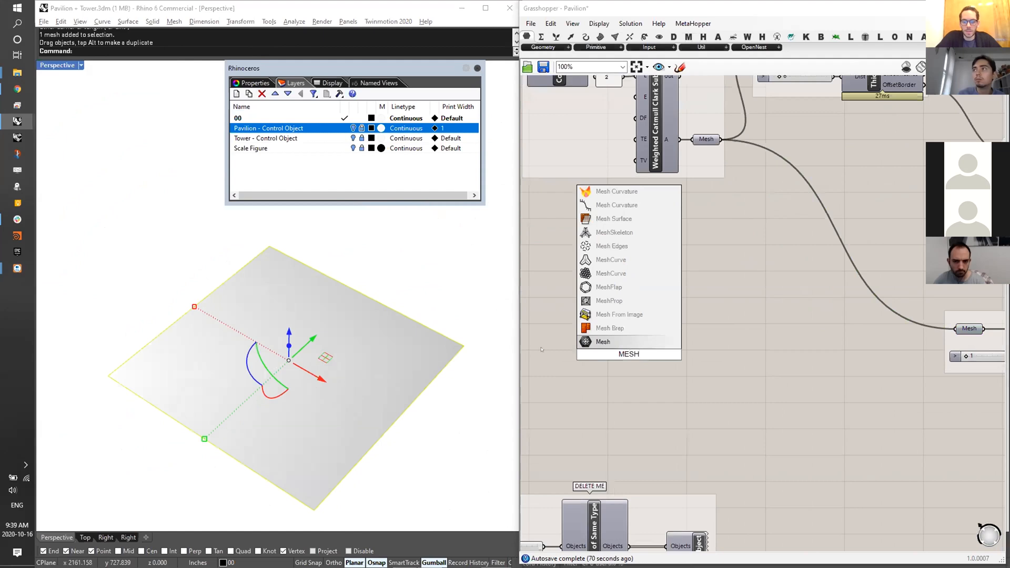
pyautogui.click(603, 342)
pyautogui.scroll(3, 629, 353)
pyautogui.rightClick(637, 350)
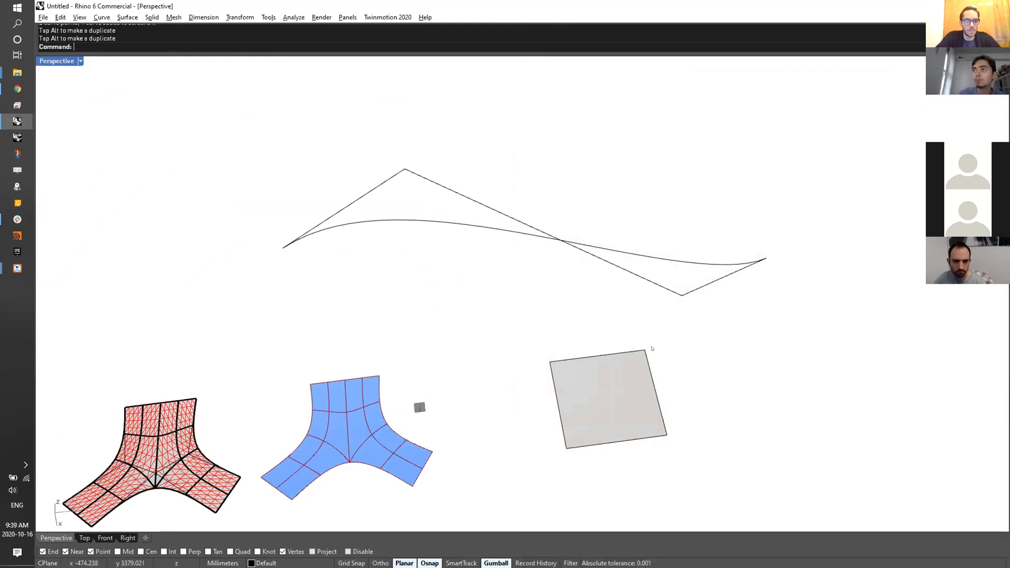
pyautogui.moveTo(21, 138)
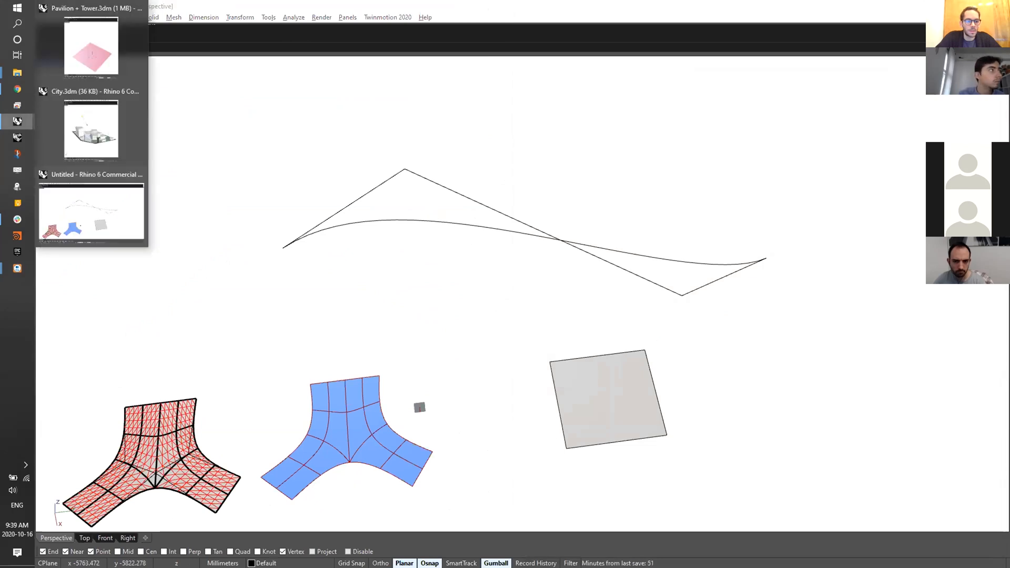
pyautogui.click(90, 47)
pyautogui.click(795, 373)
# - Feed the Mesh parameter into a new Weaverbird's Catmull-Clark Subdivision component and hide the source mesh plane in Rhino
pyautogui.doubleClick(749, 337)
pyautogui.write('WBCAT')
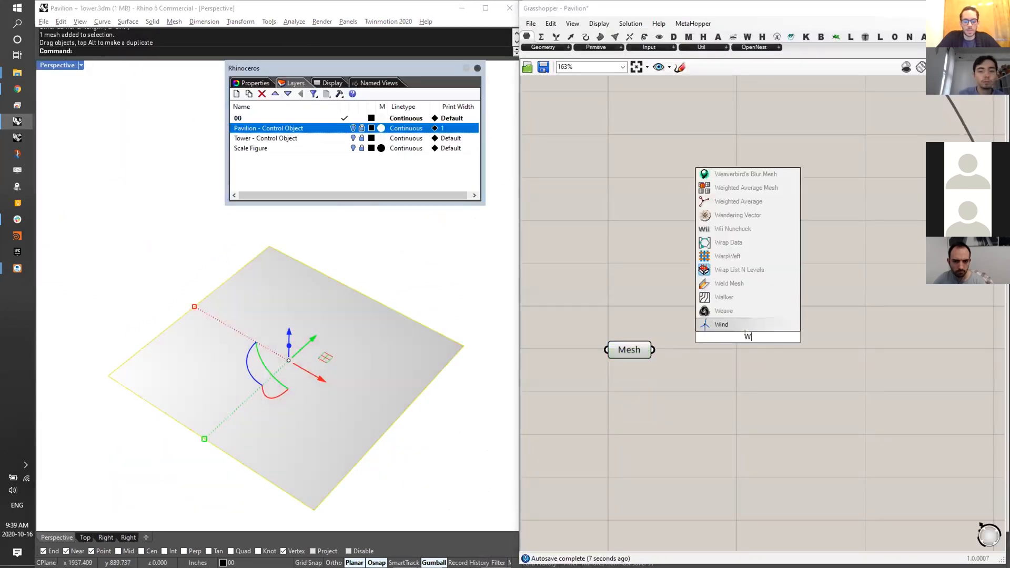
pyautogui.click(720, 325)
pyautogui.moveTo(653, 350); pyautogui.dragTo(714, 295)
pyautogui.moveTo(406, 256); pyautogui.dragTo(364, 323)
pyautogui.hotkey('ctrl', 'h')
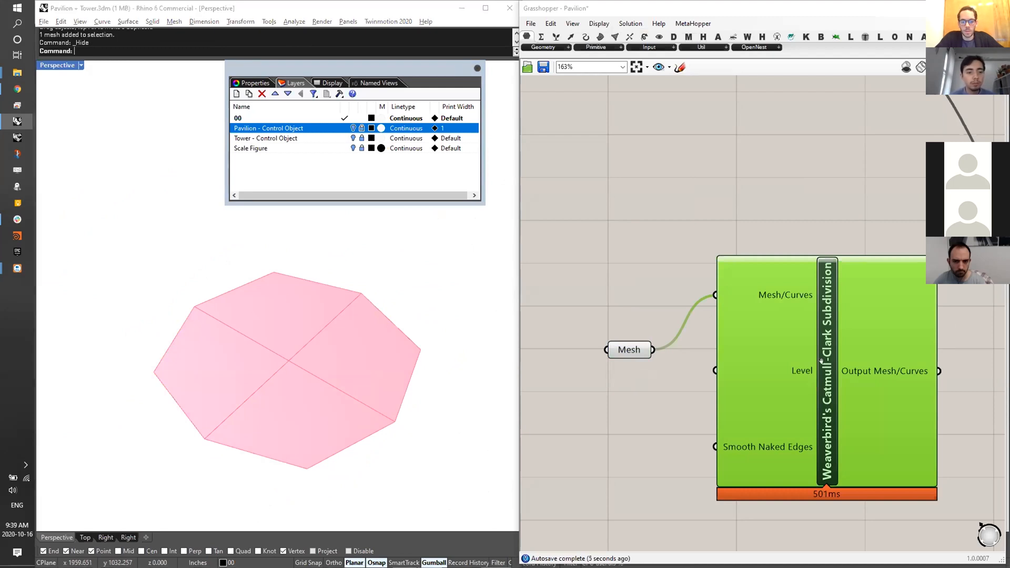
# - Connect a panel with the value 2 to the subdivision's Level input, and check the Smooth Naked Edges options
pyautogui.moveTo(668, 402); pyautogui.dragTo(683, 379, button='right')
pyautogui.doubleClick(679, 374)
pyautogui.write('2')
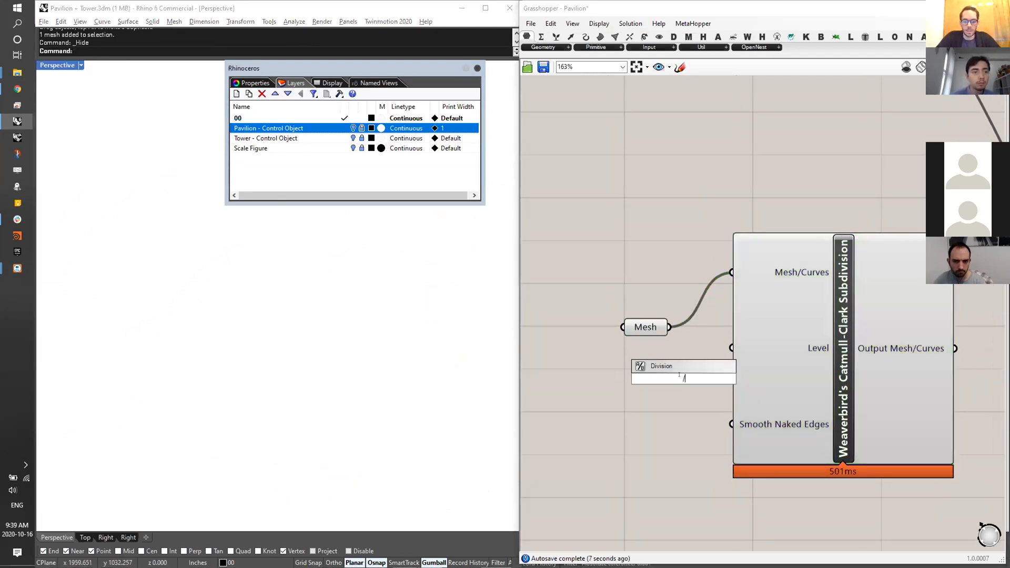
pyautogui.press('Return')
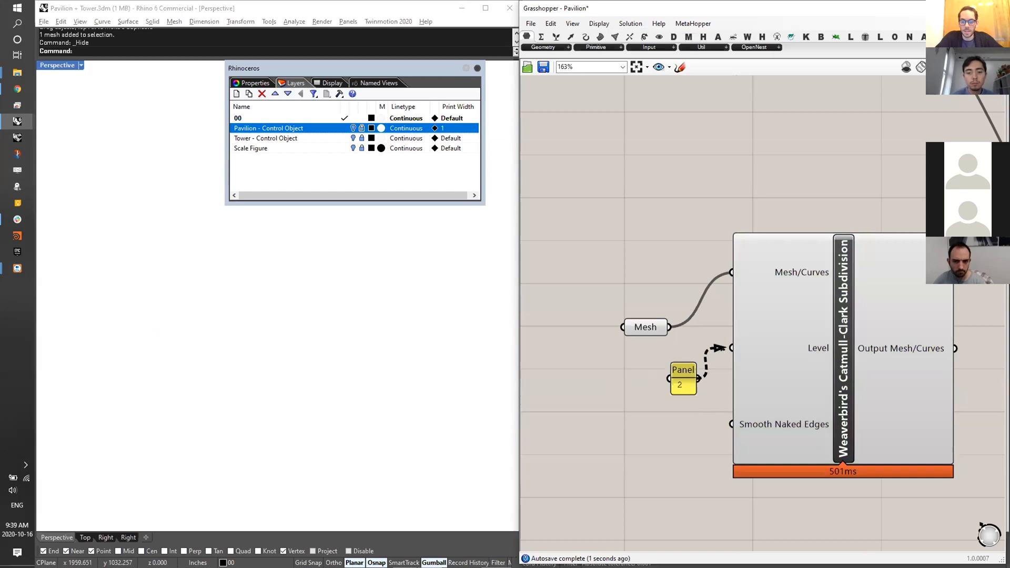
pyautogui.moveTo(719, 348); pyautogui.dragTo(828, 341)
pyautogui.moveTo(777, 331); pyautogui.dragTo(729, 321, button='right')
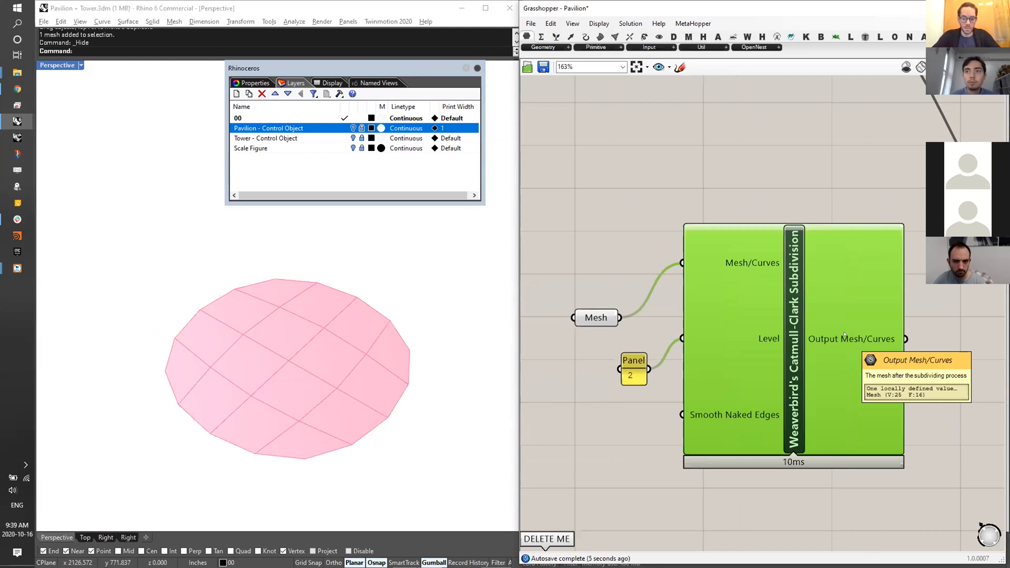
pyautogui.moveTo(716, 431)
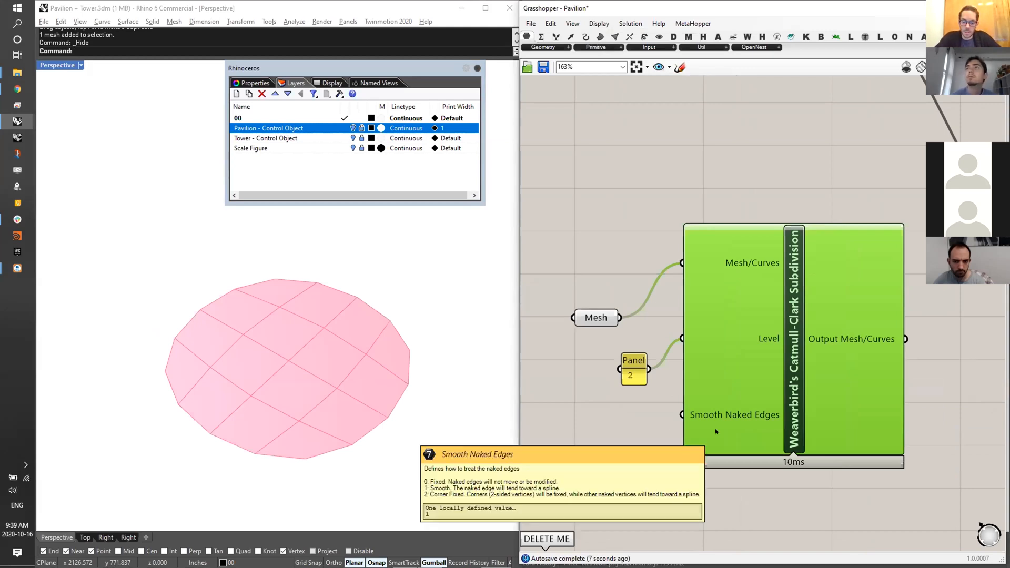
# - Connect a panel with the value 0 to the Smooth Naked Edges input and compare the source mesh with the subdivided result
pyautogui.doubleClick(584, 431)
pyautogui.write('//0')
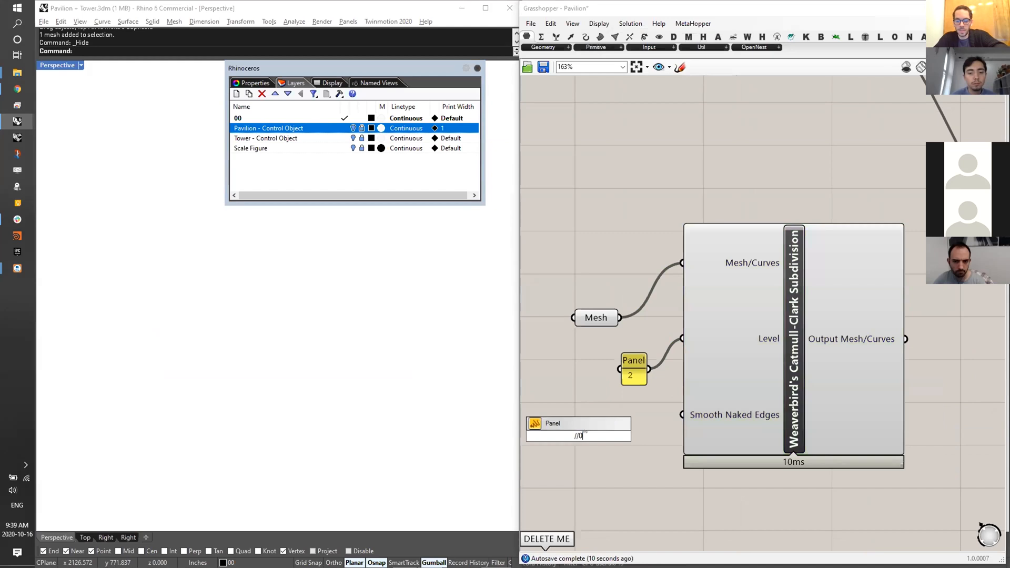
pyautogui.press('Return')
pyautogui.moveTo(594, 436); pyautogui.dragTo(706, 419)
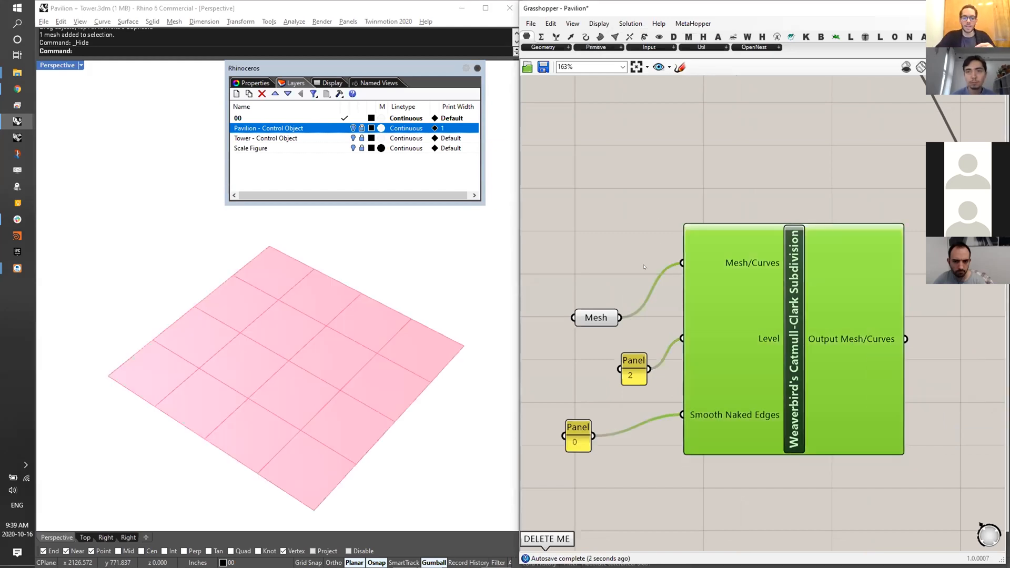
pyautogui.click(585, 314)
pyautogui.moveTo(813, 323)
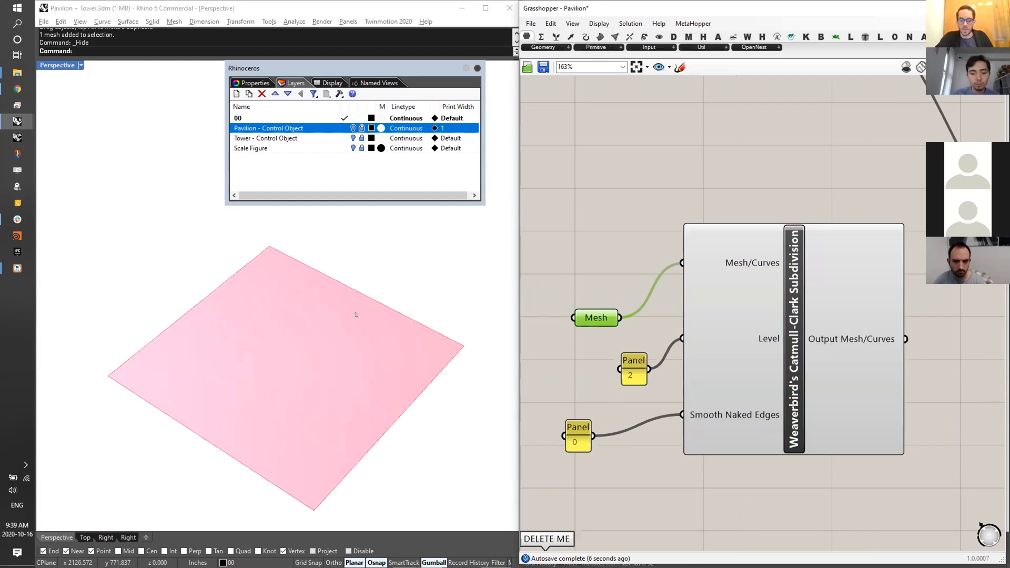
pyautogui.click(845, 348)
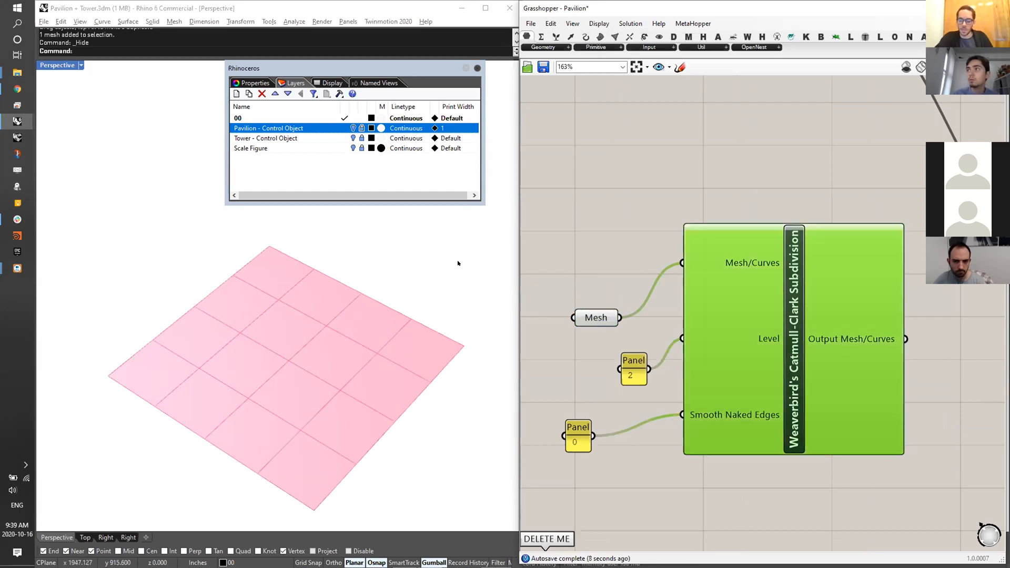
# - Set the subdivision's Level panel to 3
pyautogui.doubleClick(634, 374)
pyautogui.write('3')
pyautogui.click(663, 458)
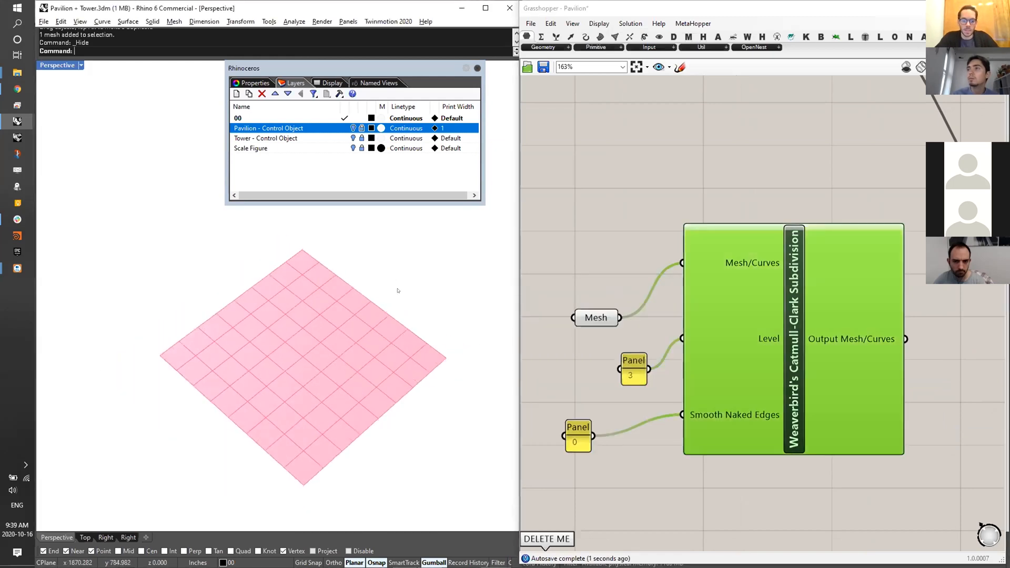
pyautogui.scroll(2, 372, 320)
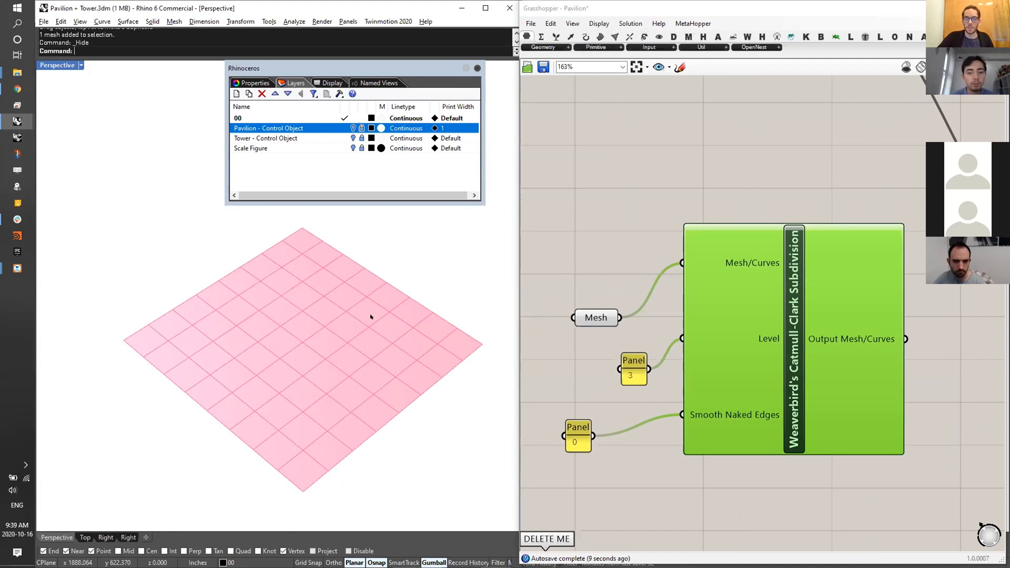
# - Open the gh.PrepMesh cluster and bring its incoming Mesh parameter's geometry into view in Rhino
pyautogui.scroll(-4, 896, 381)
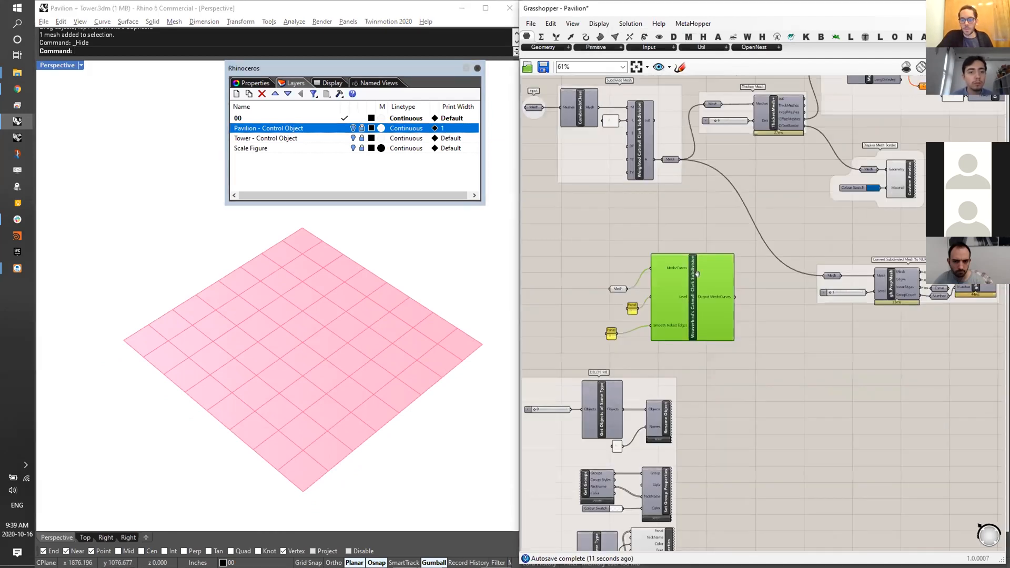
pyautogui.scroll(2, 895, 382)
pyautogui.moveTo(895, 381); pyautogui.dragTo(567, 248, button='right')
pyautogui.scroll(2, 798, 368)
pyautogui.doubleClick(795, 368)
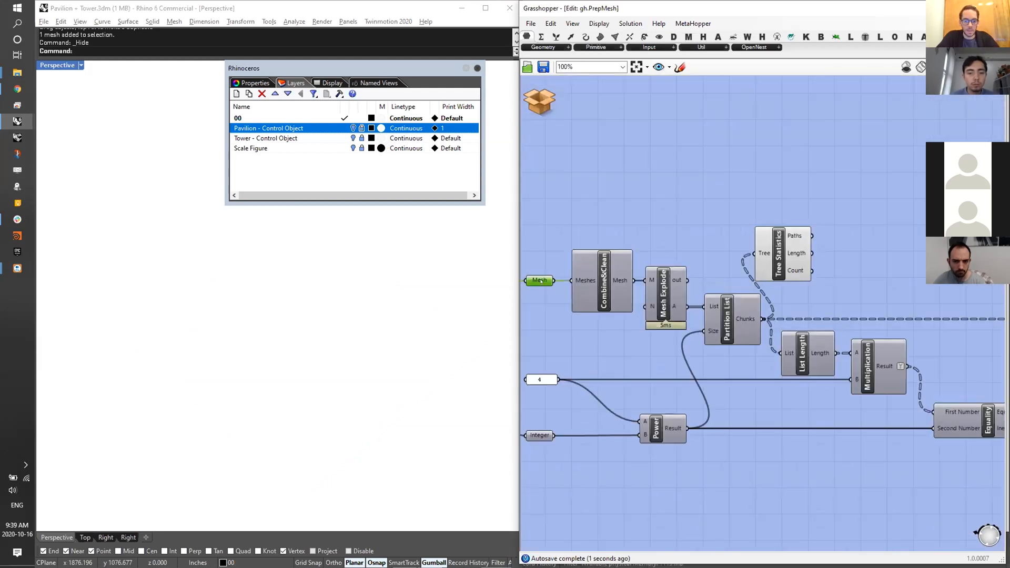
pyautogui.middleClick(693, 310)
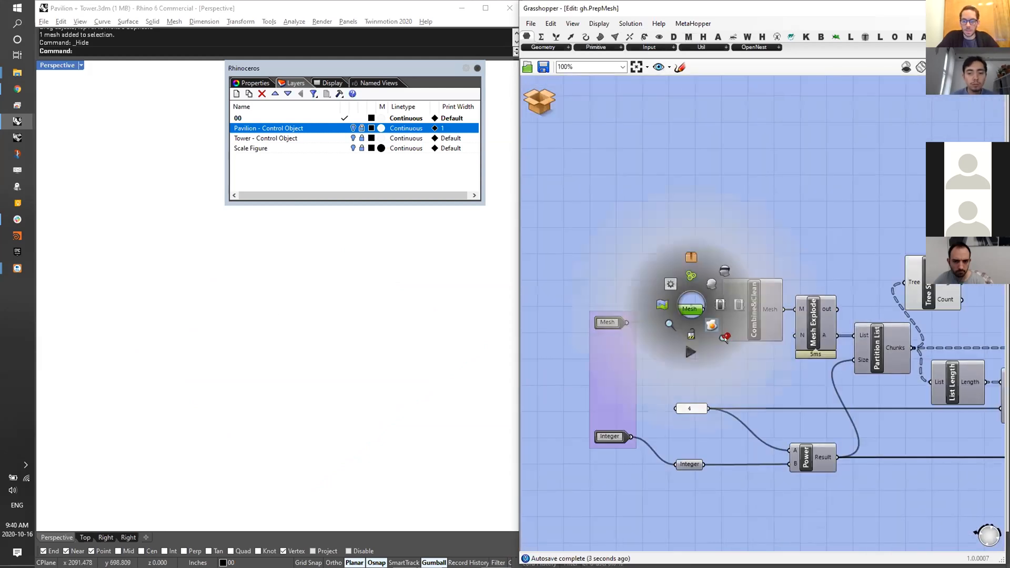
pyautogui.click(719, 333)
pyautogui.moveTo(404, 376); pyautogui.dragTo(368, 411, button='right')
pyautogui.scroll(3, 365, 367)
# - Inspect the Partition List component's Chunks output inside the cluster
pyautogui.moveTo(816, 319); pyautogui.dragTo(737, 307, button='right')
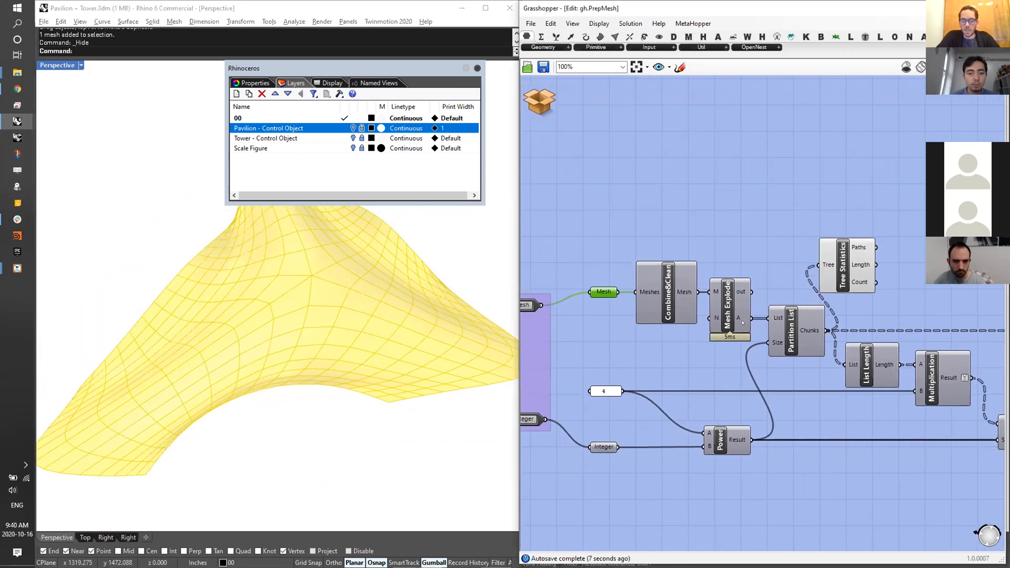
pyautogui.moveTo(776, 341)
pyautogui.moveTo(776, 340); pyautogui.dragTo(715, 338, button='right')
pyautogui.moveTo(750, 325)
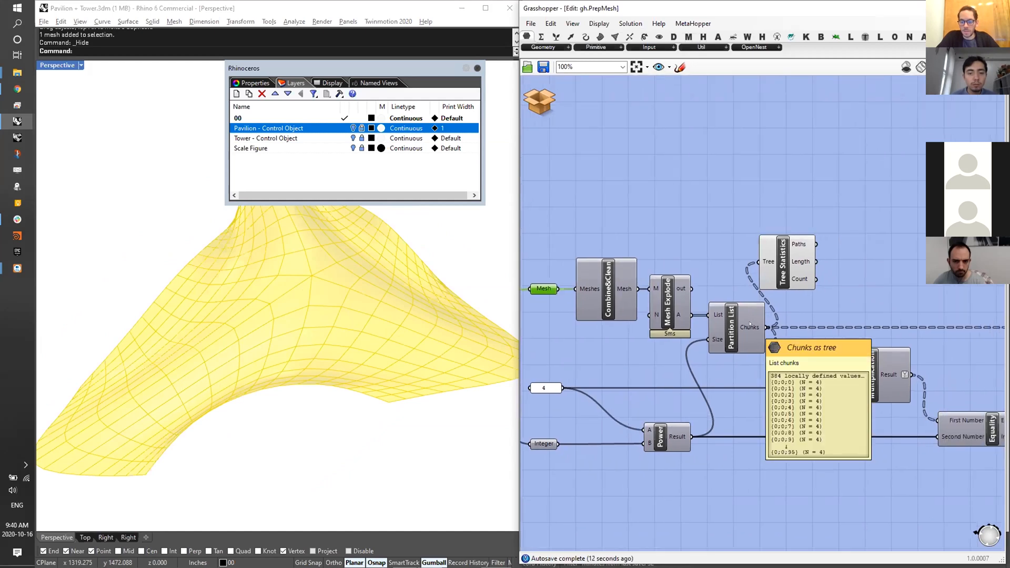
pyautogui.click(750, 325)
# - Bake the Mesh Join component's joined meshes into Rhino
pyautogui.scroll(-4, 750, 325)
pyautogui.moveTo(972, 328); pyautogui.dragTo(805, 322, button='right')
pyautogui.scroll(5, 828, 324)
pyautogui.click(808, 320)
pyautogui.middleClick(815, 314)
pyautogui.scroll(-1, 815, 313)
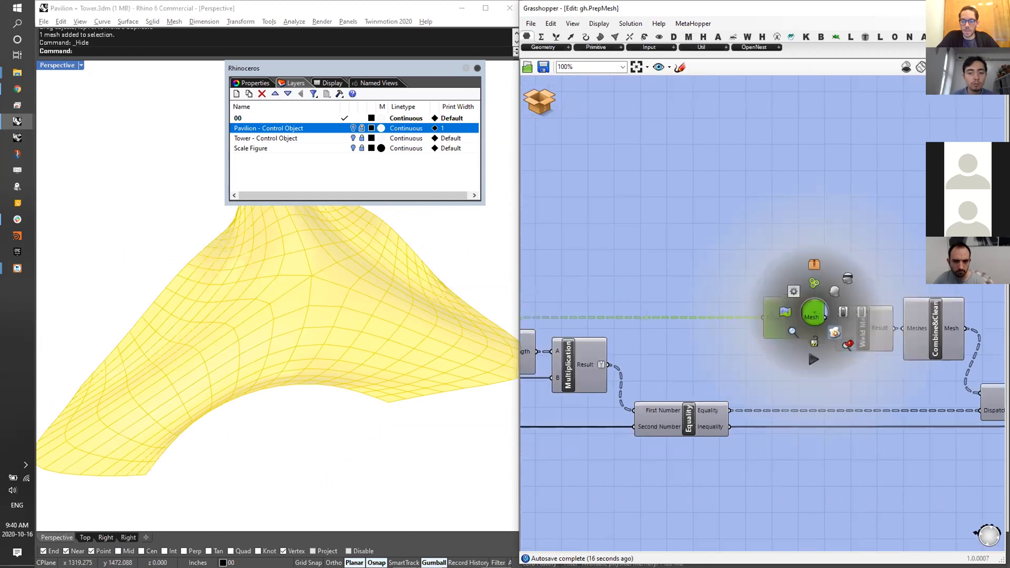
pyautogui.click(845, 342)
pyautogui.click(856, 239)
# - Select individual baked mesh patches across the pavilion to examine how it is split, and undo the bake
pyautogui.click(313, 316)
pyautogui.click(255, 333)
pyautogui.click(187, 370)
pyautogui.keyDown('shift'); pyautogui.moveTo(162, 392); pyautogui.dragTo(282, 342, button='right'); pyautogui.keyUp('shift')
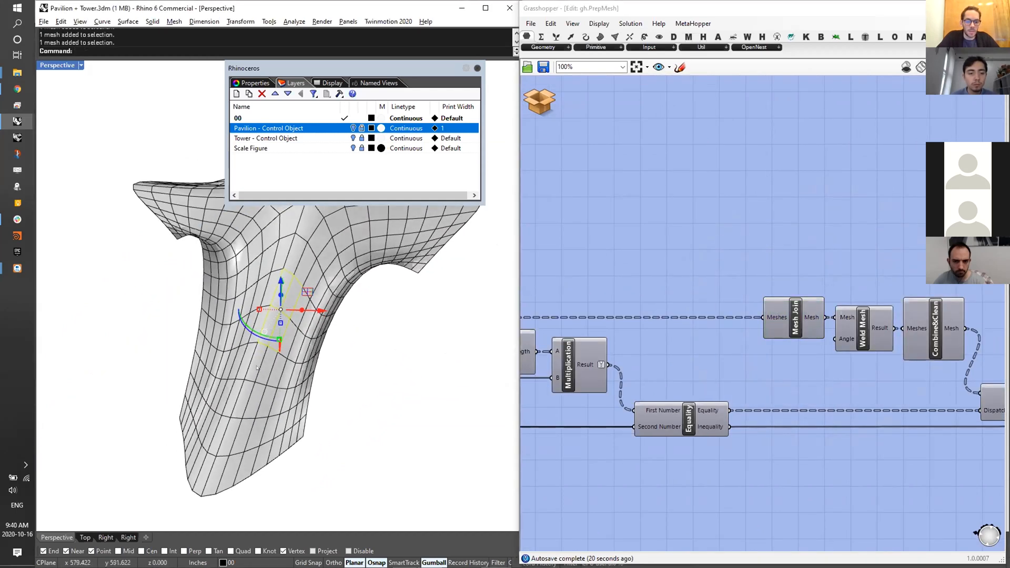
pyautogui.click(249, 410)
pyautogui.click(230, 442)
pyautogui.click(247, 453)
pyautogui.click(275, 415)
pyautogui.click(284, 339)
pyautogui.moveTo(297, 308); pyautogui.dragTo(306, 360, button='right')
pyautogui.click(329, 302)
pyautogui.moveTo(357, 256); pyautogui.dragTo(337, 368, button='right')
pyautogui.scroll(-3, 329, 412)
pyautogui.hotkey('ctrl', 'z')
# - Preview the meshes from the second Combine&Clean component and from the cluster's Mesh output parameter
pyautogui.moveTo(737, 275); pyautogui.dragTo(673, 260, button='right')
pyautogui.scroll(-3, 694, 282)
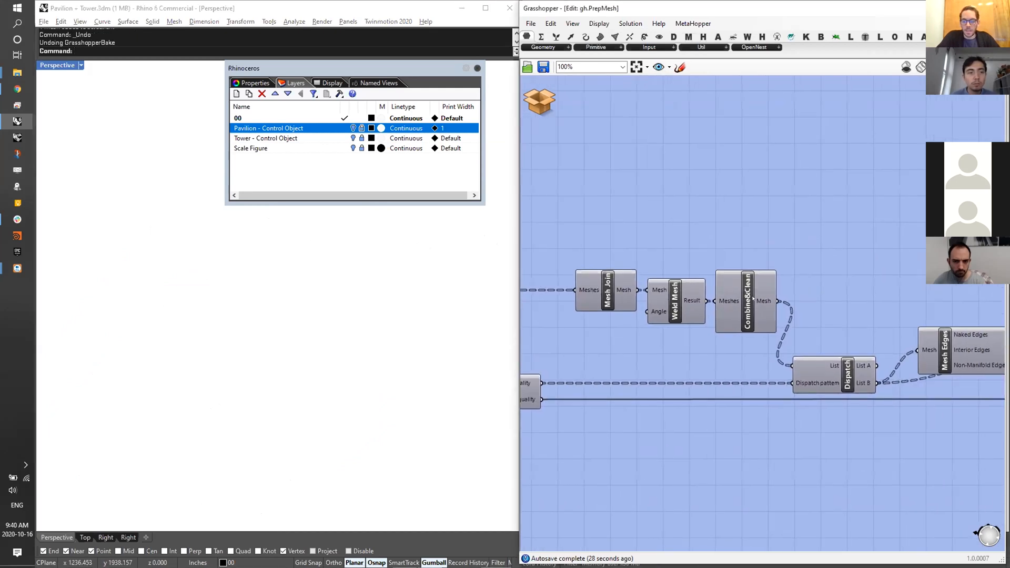
pyautogui.click(824, 316)
pyautogui.scroll(3, 853, 340)
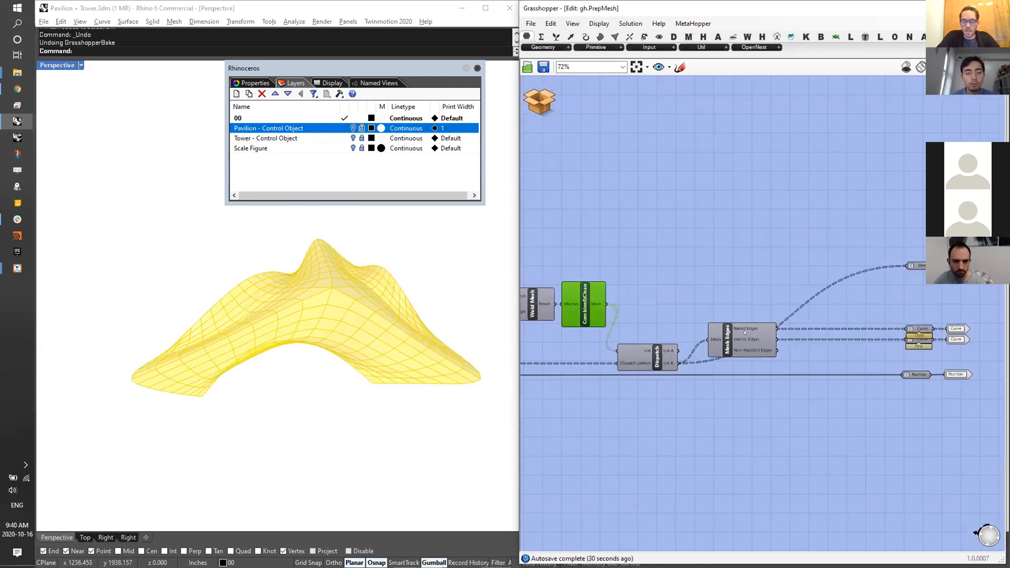
pyautogui.click(845, 198)
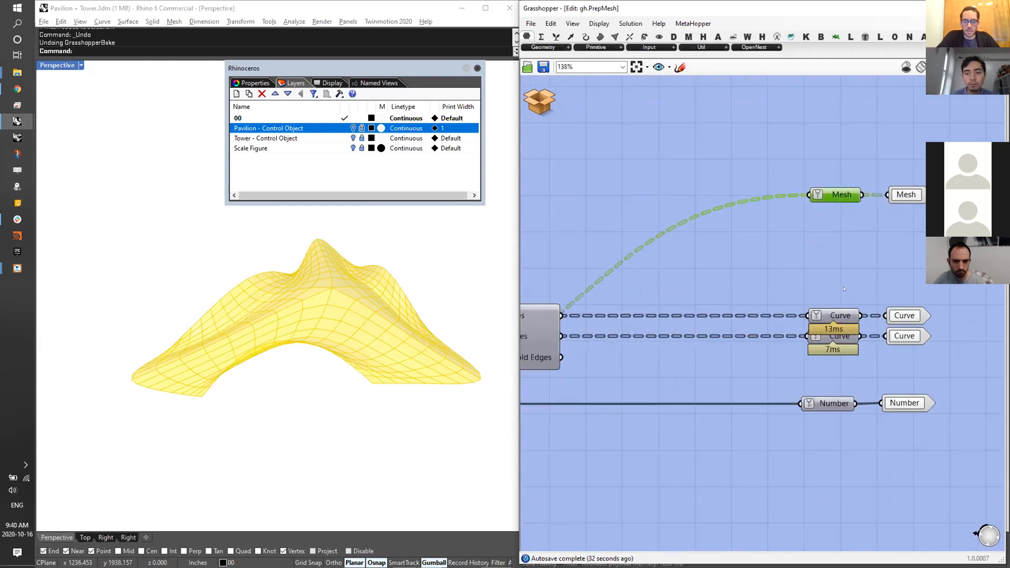
# - Preview the naked-edge and interior-edge curves feeding the cluster outputs, and check the Number parameter
pyautogui.click(836, 316)
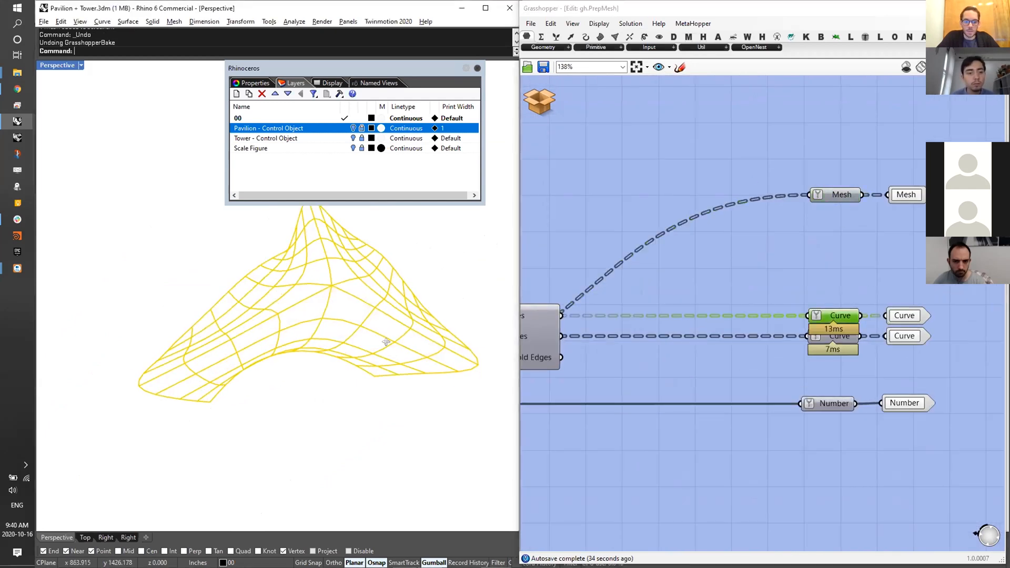
pyautogui.moveTo(302, 350); pyautogui.dragTo(416, 309, button='right')
pyautogui.scroll(5, 305, 305)
pyautogui.moveTo(304, 305); pyautogui.dragTo(274, 284, button='right')
pyautogui.scroll(3, 274, 284)
pyautogui.click(826, 334)
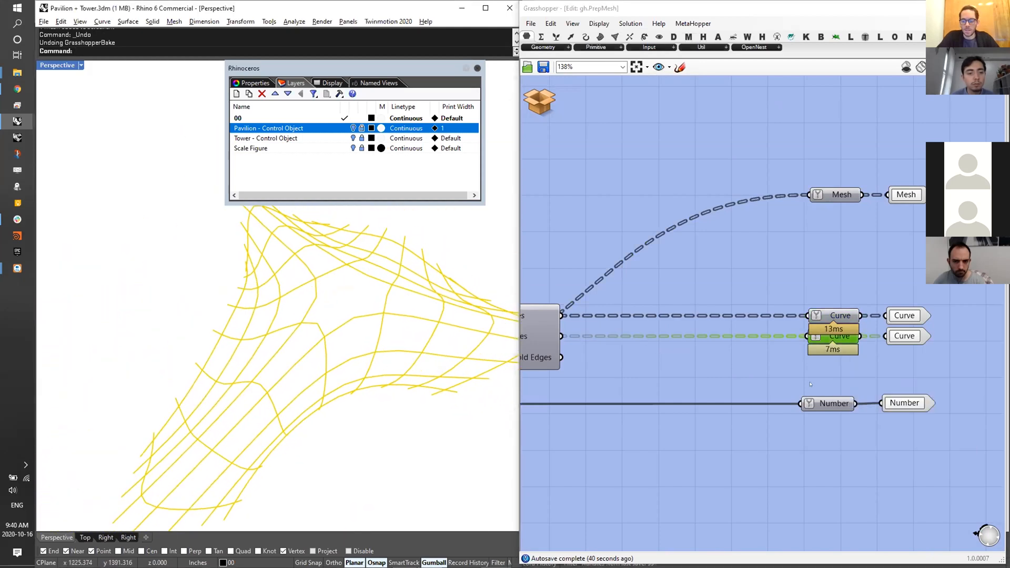
pyautogui.moveTo(829, 401)
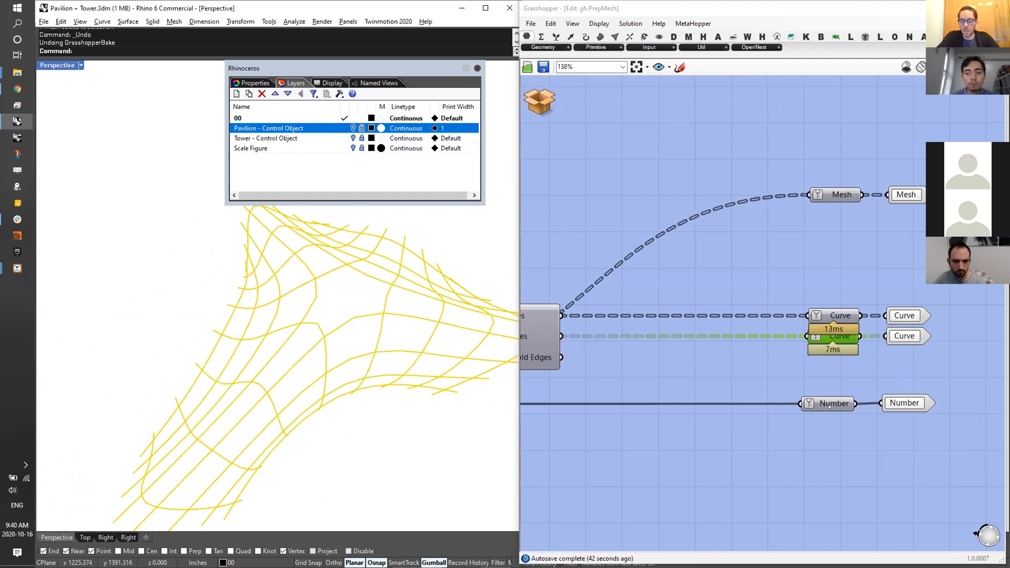
# - Leave the gh.PrepMesh cluster and open the gh.Nurbs cluster
pyautogui.click(539, 101)
pyautogui.click(563, 131)
pyautogui.click(558, 339)
pyautogui.scroll(3, 769, 315)
pyautogui.doubleClick(769, 313)
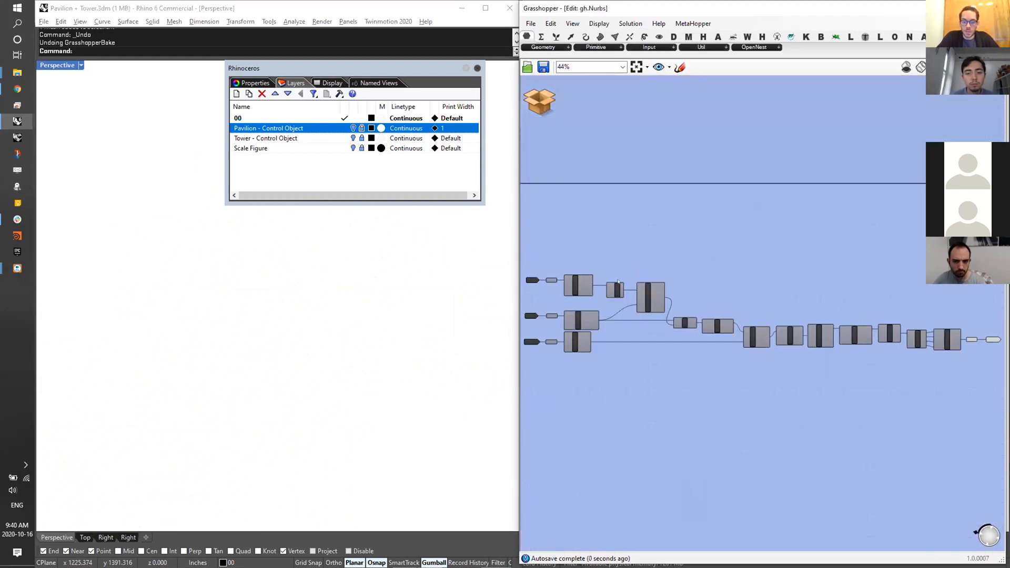
# - Preview the Mesh and Curve inputs of the gh.Nurbs cluster and check its Number input
pyautogui.click(607, 246)
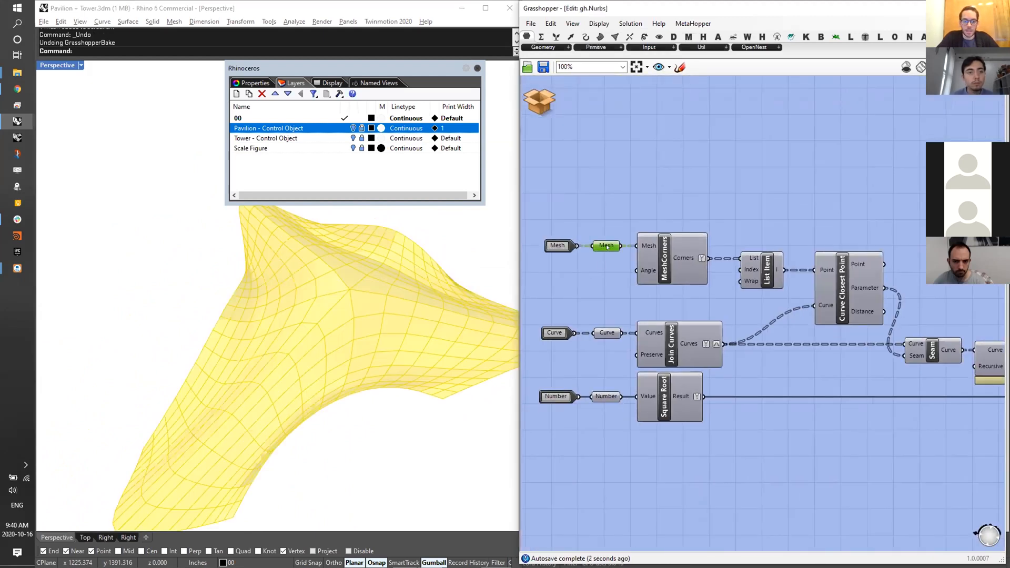
pyautogui.click(607, 334)
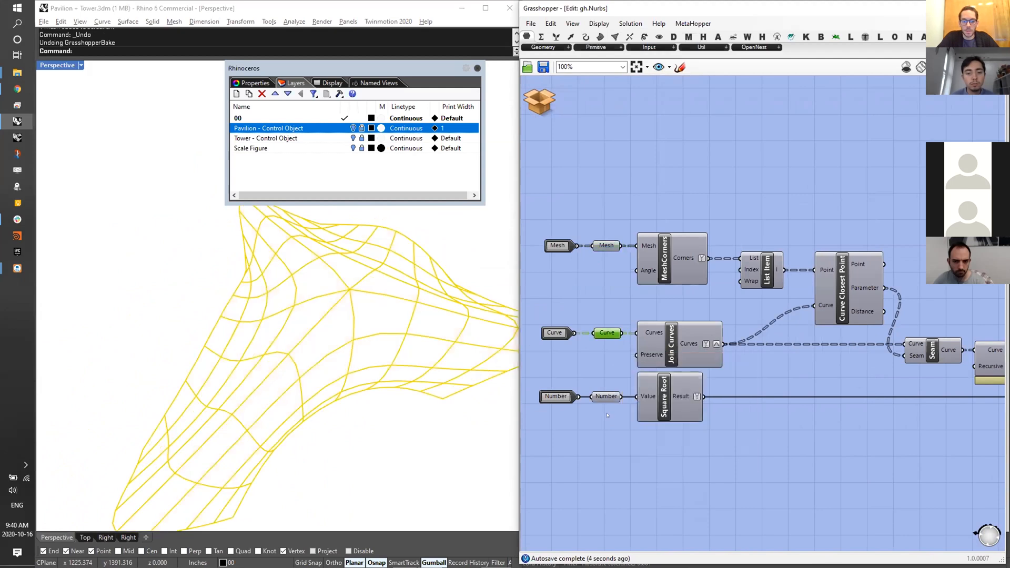
pyautogui.moveTo(610, 400)
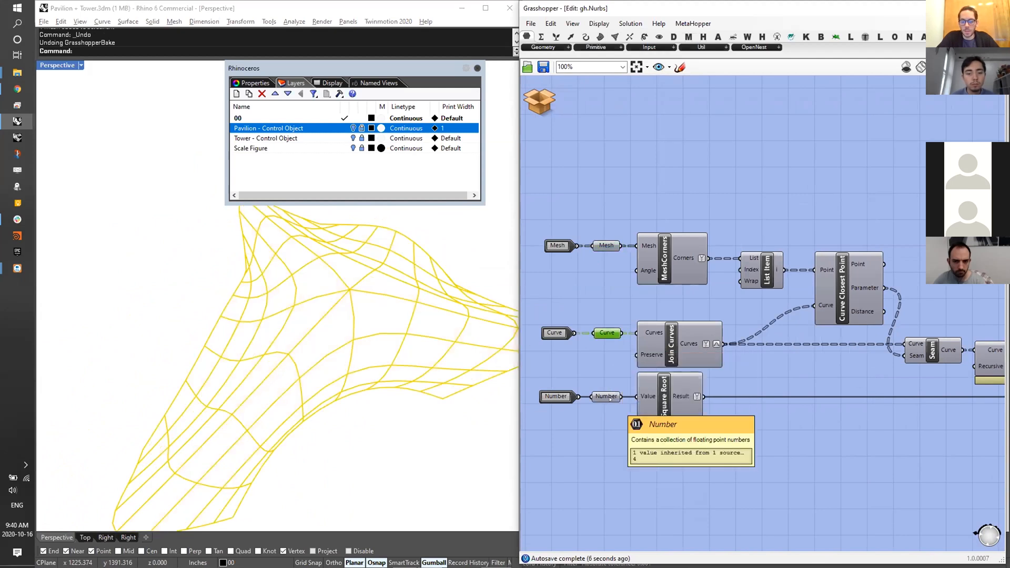
# - Follow the curve chain to the Control Points component and preview its points on the pavilion's patch edges
pyautogui.scroll(-1, 610, 399)
pyautogui.moveTo(862, 376); pyautogui.dragTo(588, 349, button='right')
pyautogui.scroll(2, 729, 340)
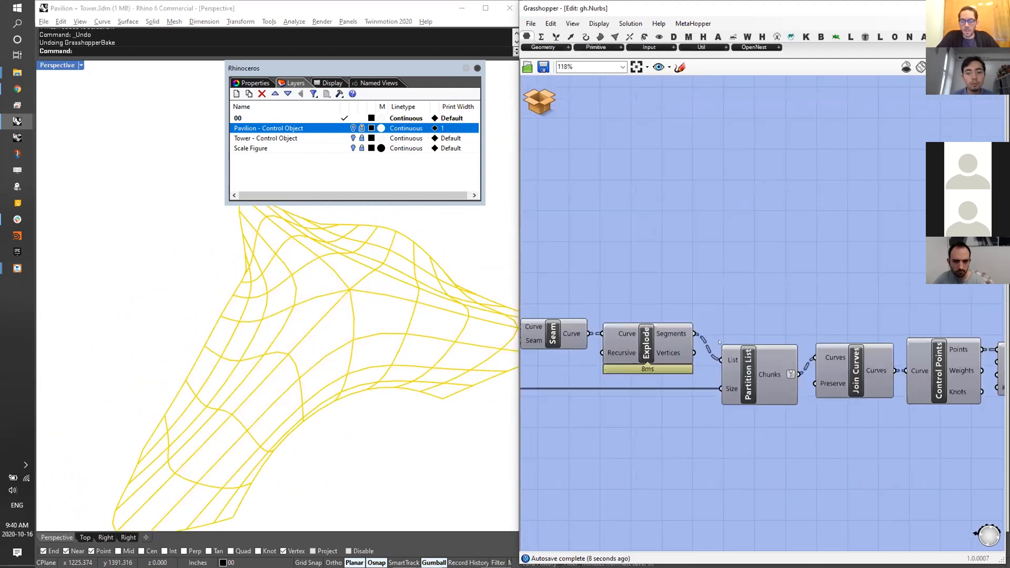
pyautogui.moveTo(684, 335); pyautogui.dragTo(667, 330, button='right')
pyautogui.moveTo(737, 340); pyautogui.dragTo(637, 341, button='right')
pyautogui.click(679, 352)
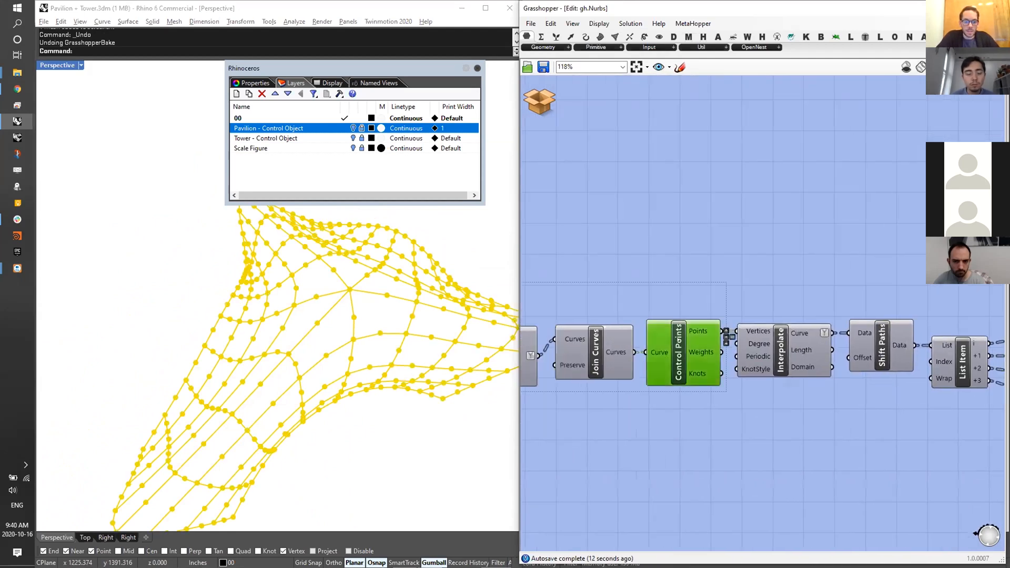
pyautogui.moveTo(327, 330); pyautogui.dragTo(351, 292, button='right')
pyautogui.scroll(5, 352, 292)
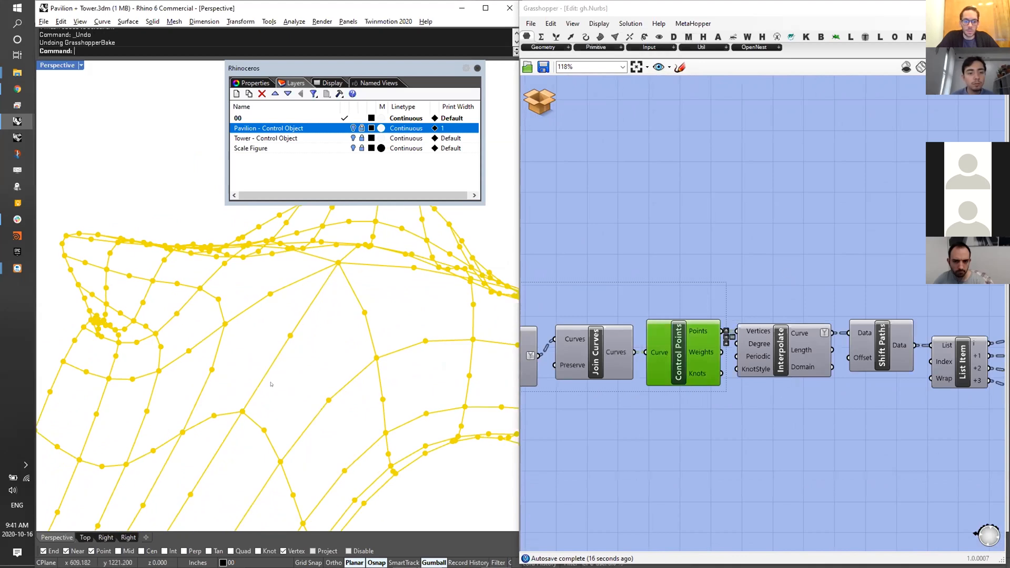
# - Preview the Interpolate curves together with the control points, and review the remaining components through Edge Surface
pyautogui.moveTo(789, 379); pyautogui.dragTo(710, 367, button='right')
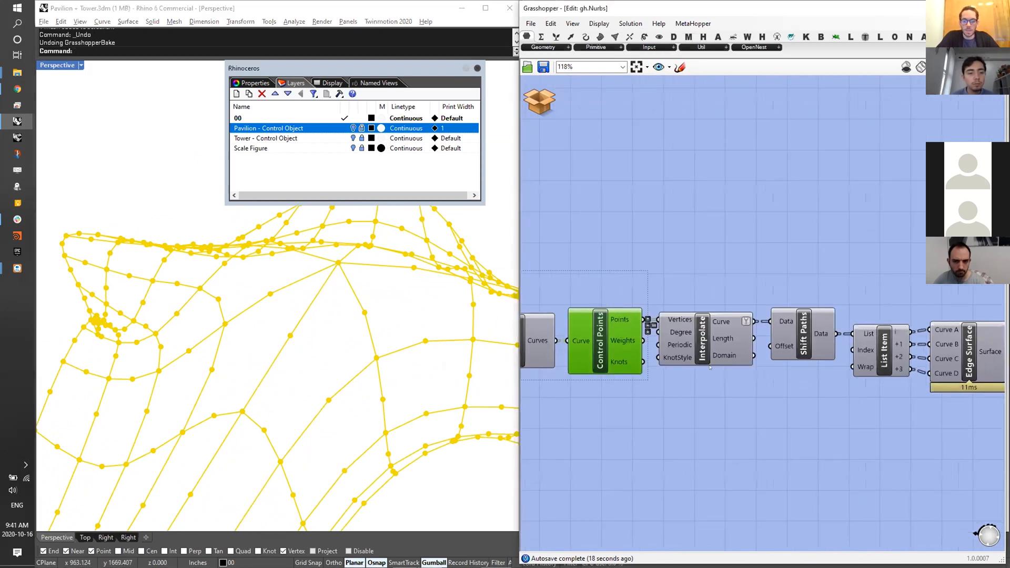
pyautogui.keyDown('shift'); pyautogui.click(710, 339); pyautogui.keyUp('shift')
pyautogui.scroll(5, 400, 350)
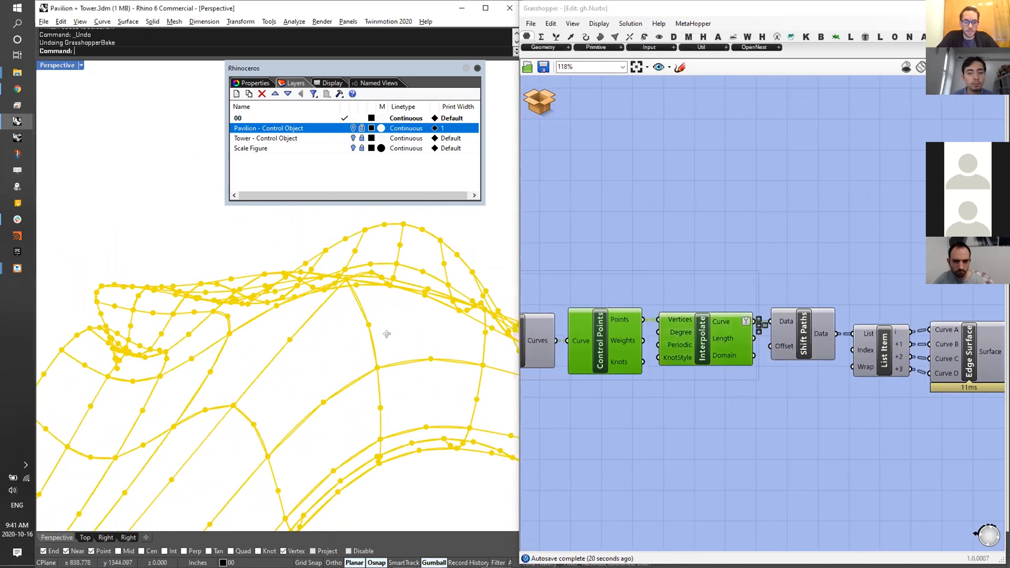
pyautogui.moveTo(377, 325); pyautogui.dragTo(222, 451, button='right')
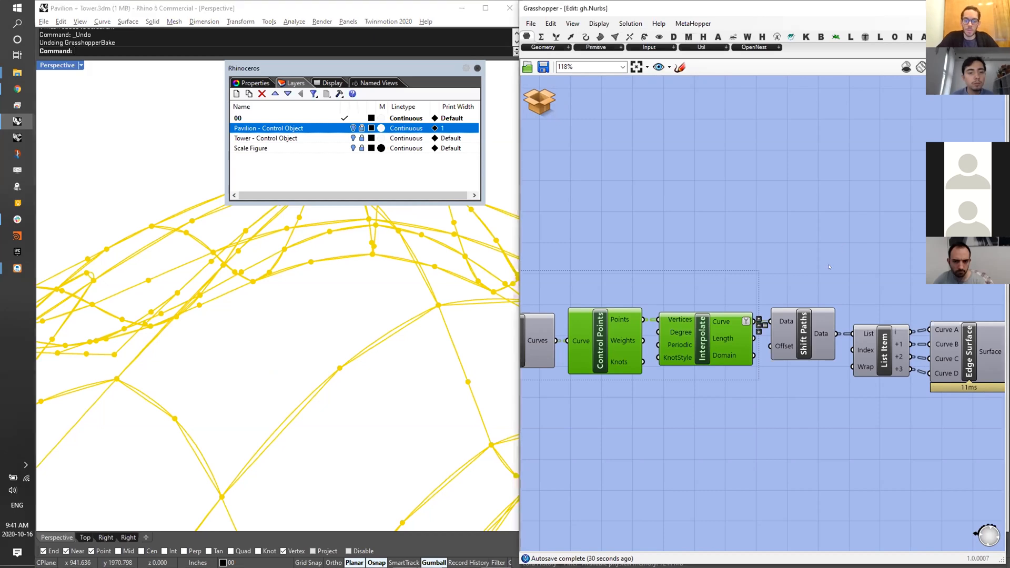
pyautogui.scroll(-2, 819, 250)
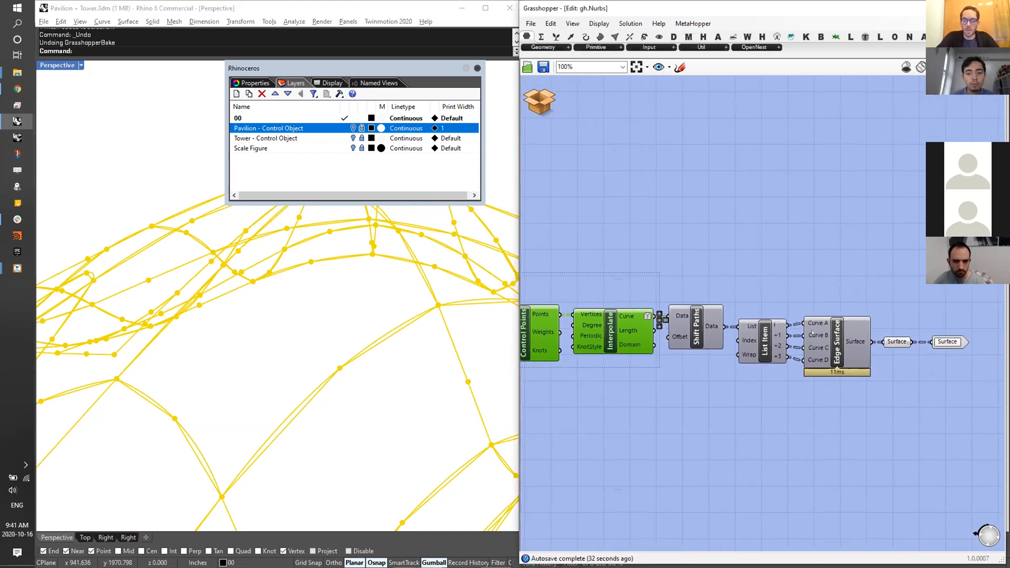
pyautogui.scroll(2, 851, 333)
pyautogui.moveTo(304, 283); pyautogui.dragTo(187, 374, button='right')
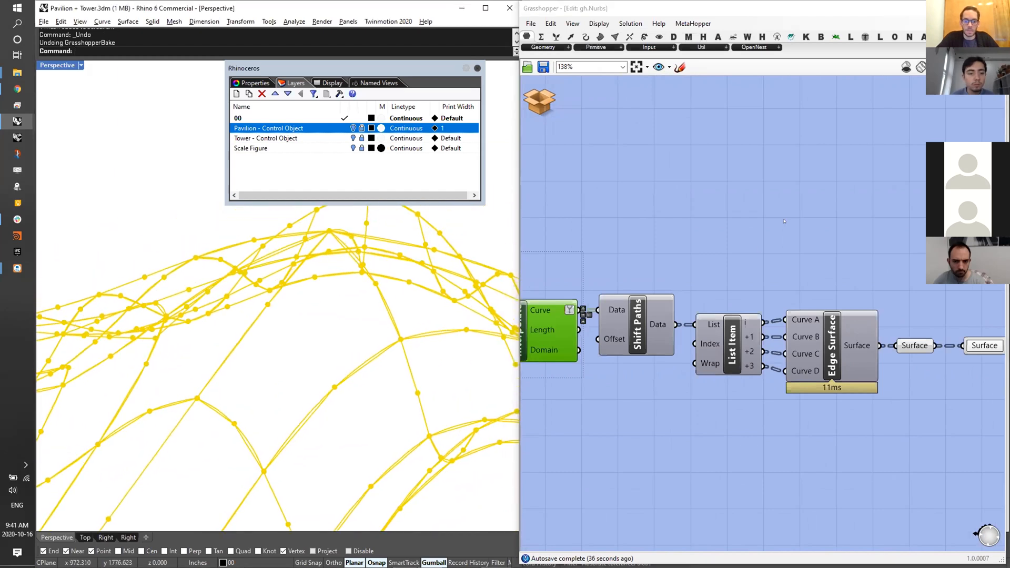
pyautogui.doubleClick(753, 249)
pyautogui.write('BRANCH')
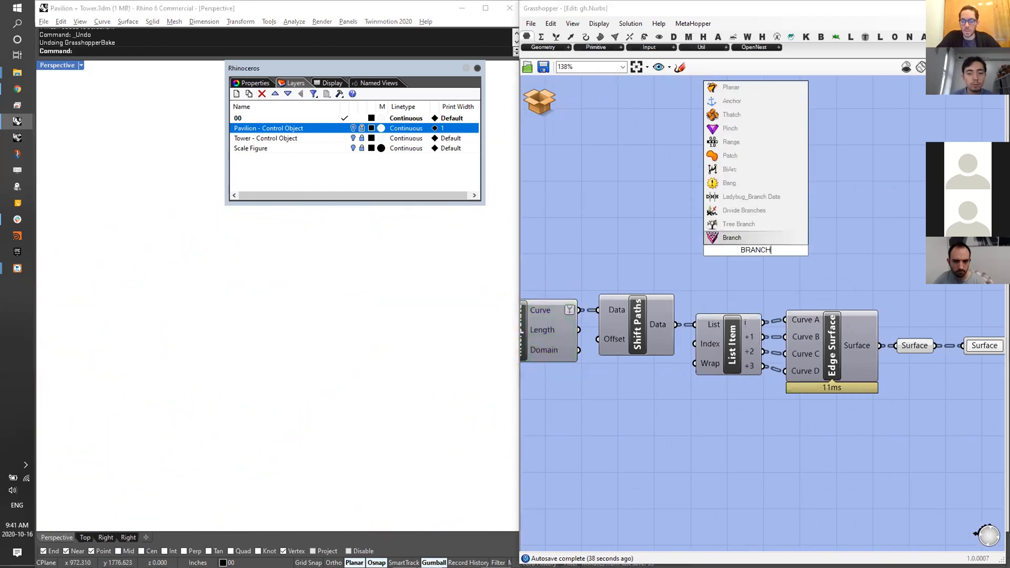
pyautogui.press('Return')
pyautogui.hotkey('ctrl', 'z')
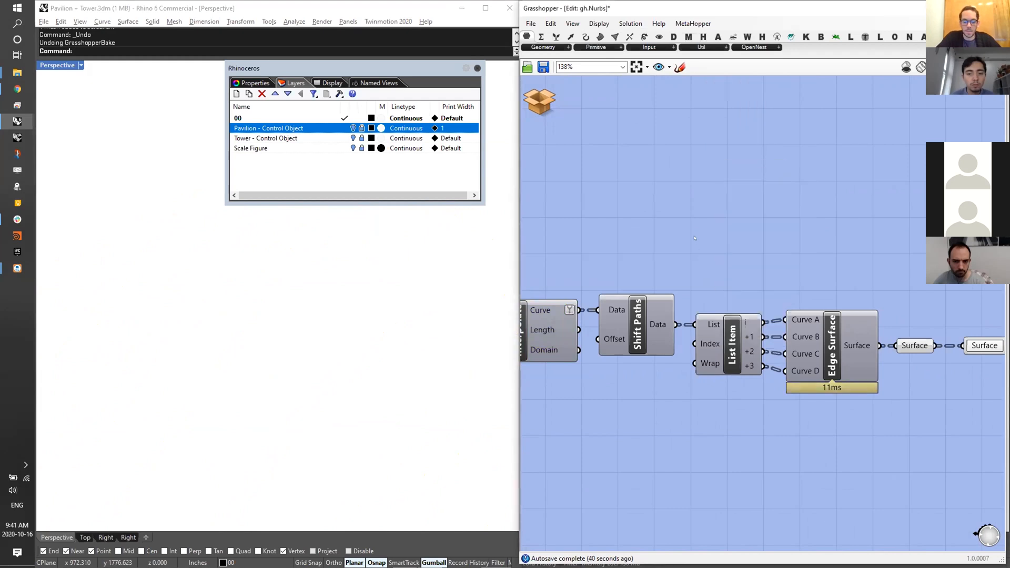
# - Add a Tree Branch component above List Item and connect Shift Paths' Data output to its Tree input
pyautogui.doubleClick(695, 232)
pyautogui.write('BRANCH')
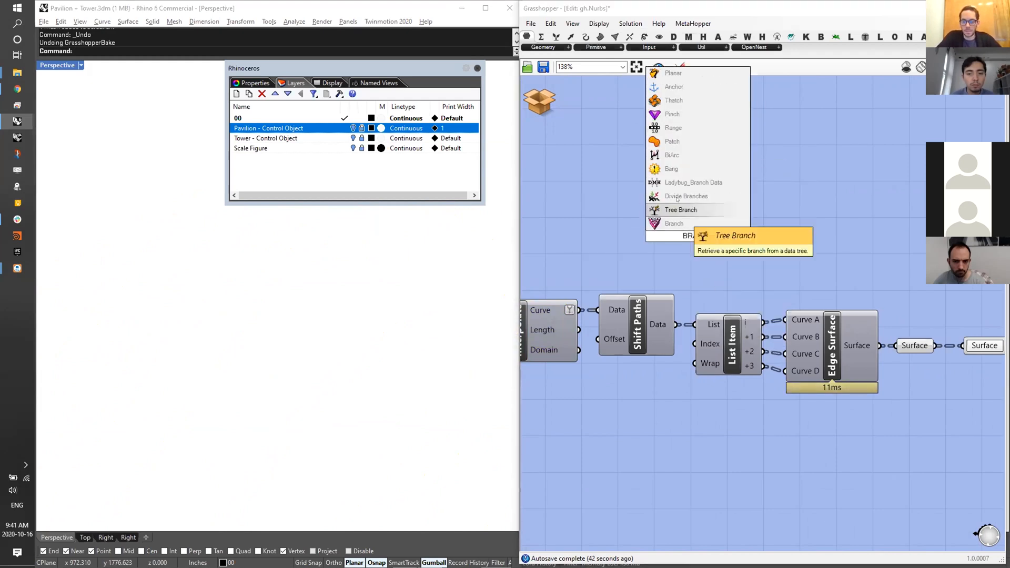
pyautogui.click(677, 210)
pyautogui.moveTo(679, 324); pyautogui.dragTo(680, 191)
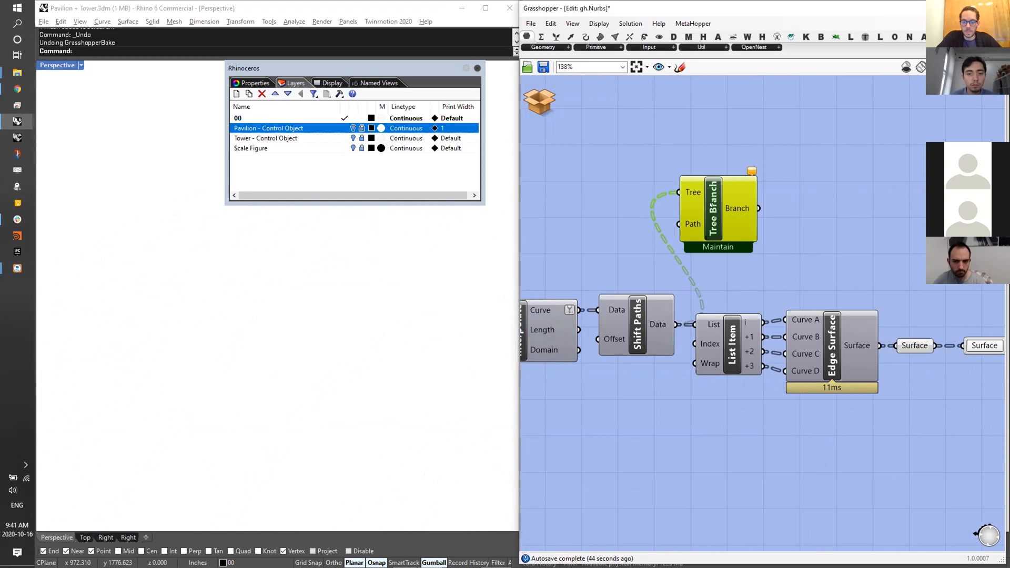
# - Add a panel containing 0 and connect it to the Tree Branch component's Path input
pyautogui.doubleClick(617, 239)
pyautogui.write('panel')
pyautogui.press('Return')
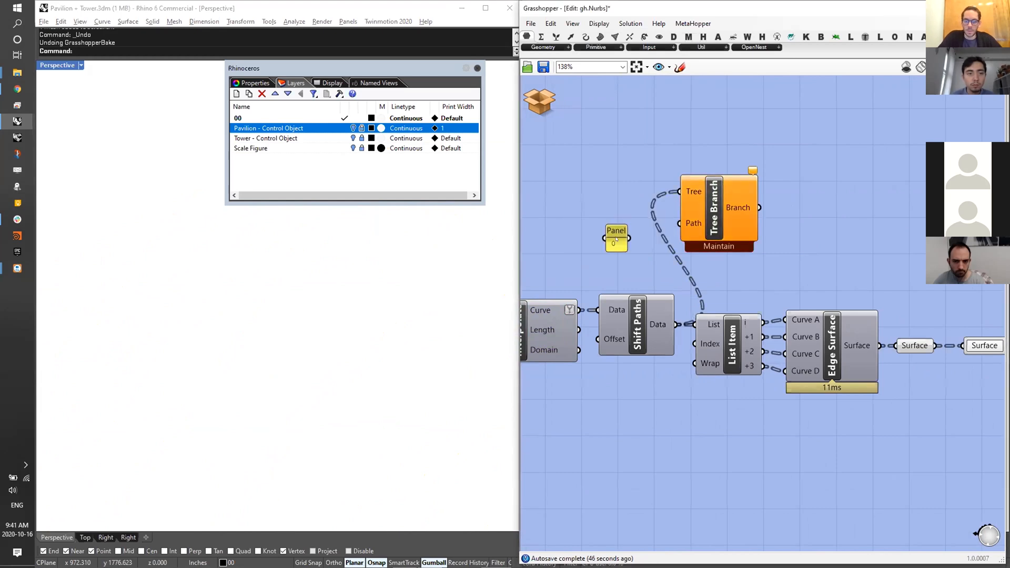
pyautogui.moveTo(630, 238); pyautogui.dragTo(706, 219)
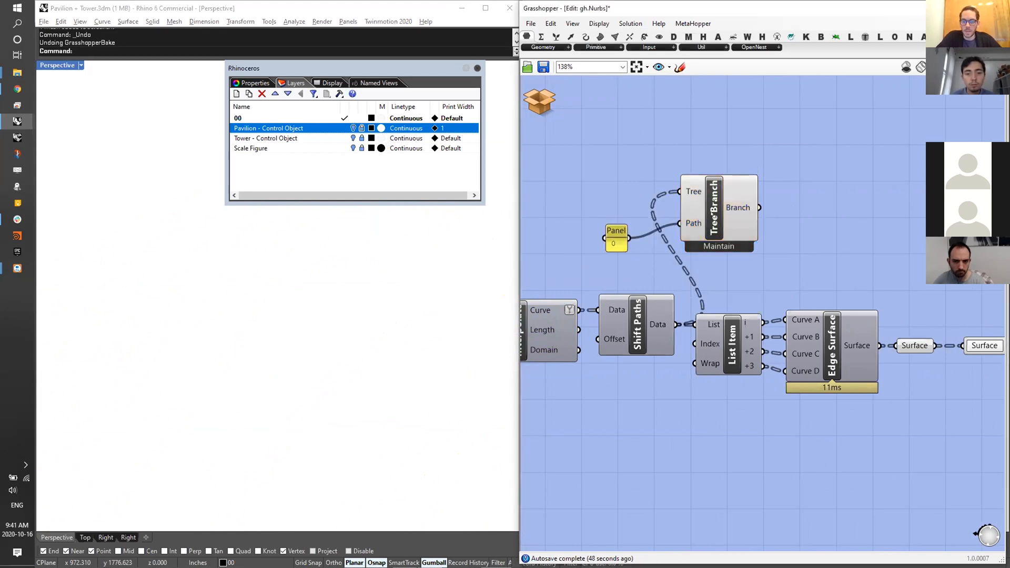
pyautogui.middleClick(733, 217)
pyautogui.scroll(-1, 733, 217)
pyautogui.click(760, 242)
# - Duplicate List Item and Edge Surface beside Tree Branch, and feed the copied List input from the Branch output
pyautogui.moveTo(311, 345); pyautogui.dragTo(292, 442, button='right')
pyautogui.moveTo(876, 271); pyautogui.dragTo(843, 298, button='right')
pyautogui.moveTo(828, 300); pyautogui.dragTo(718, 395)
pyautogui.keyDown('alt'); pyautogui.moveTo(783, 363); pyautogui.dragTo(876, 218); pyautogui.keyUp('alt')
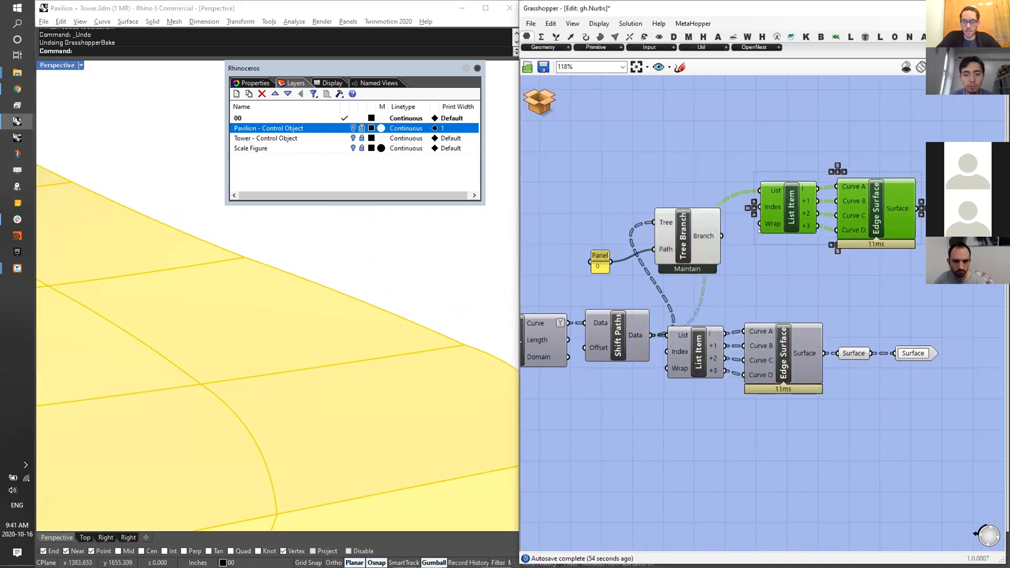
pyautogui.moveTo(722, 236); pyautogui.dragTo(769, 189)
pyautogui.moveTo(232, 327); pyautogui.dragTo(400, 416, button='right')
pyautogui.moveTo(289, 407); pyautogui.dragTo(237, 282, button='right')
pyautogui.click(871, 233)
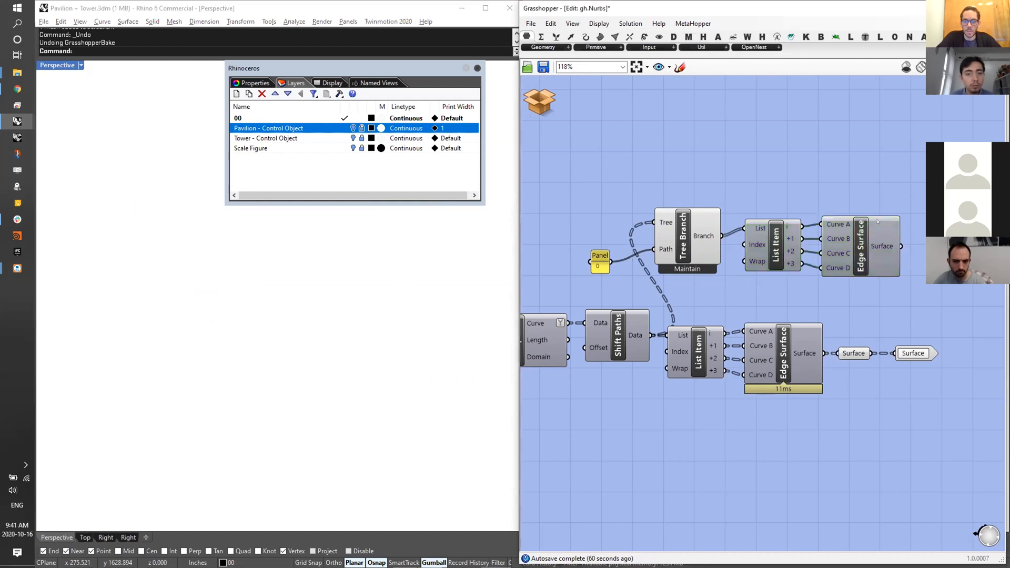
# - Add a number slider with value 10 and connect it to Tree Branch's Path input in place of the panel
pyautogui.moveTo(295, 316)
pyautogui.mouseDown(button='right')
pyautogui.moveTo(295, 363)
pyautogui.moveTo(316, 368)
pyautogui.mouseUp(button='right')
pyautogui.doubleClick(591, 230)
pyautogui.write('10')
pyautogui.press('Return')
pyautogui.click(591, 230)
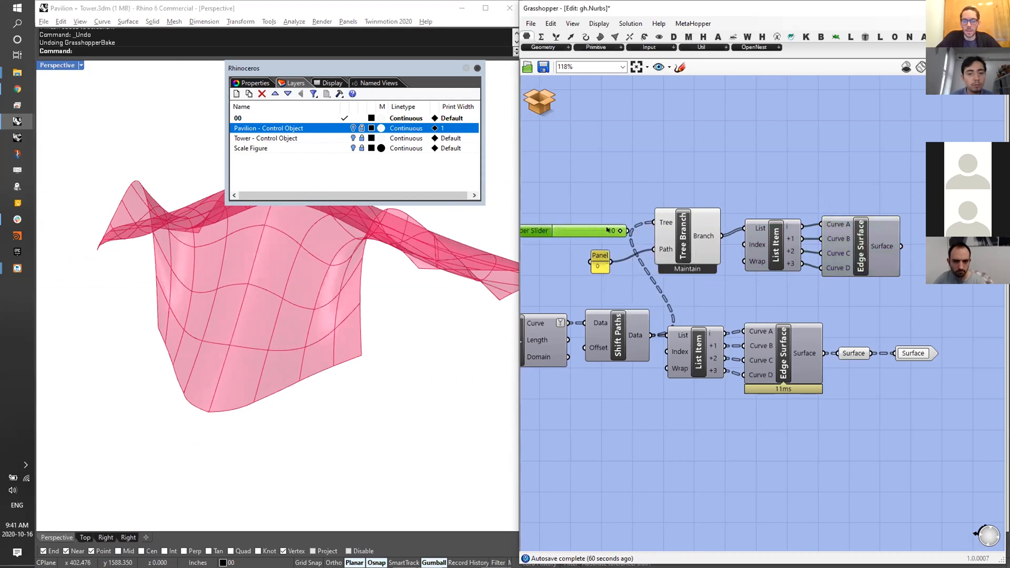
pyautogui.moveTo(628, 231); pyautogui.dragTo(654, 250)
# - Preview only the duplicated Edge Surface and set the branch slider to 3 to show a different single patch
pyautogui.click(884, 248)
pyautogui.moveTo(316, 369); pyautogui.dragTo(368, 427, button='right')
pyautogui.click(954, 67)
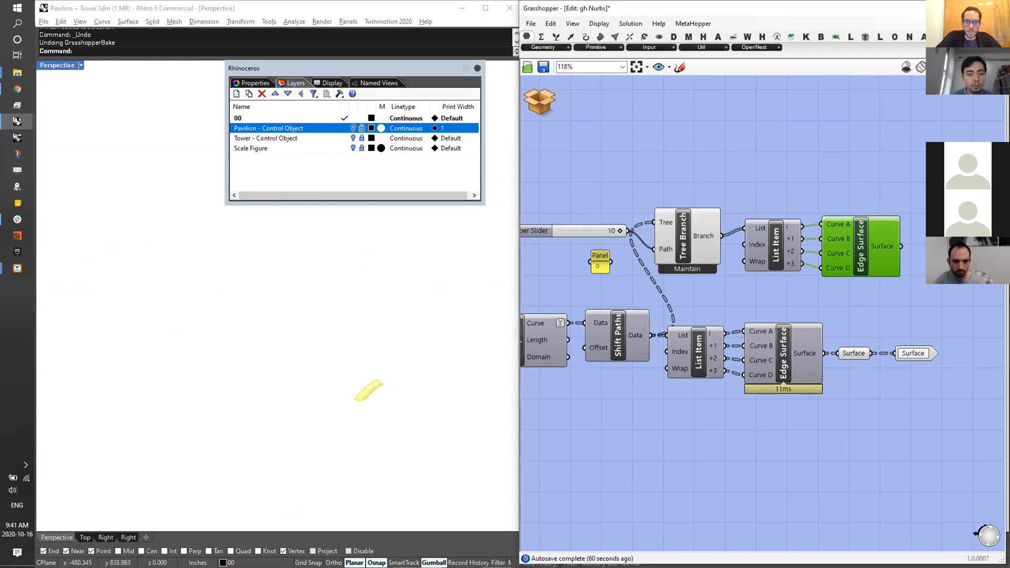
pyautogui.scroll(3, 583, 272)
pyautogui.moveTo(627, 225); pyautogui.dragTo(570, 225)
pyautogui.scroll(-3, 620, 224)
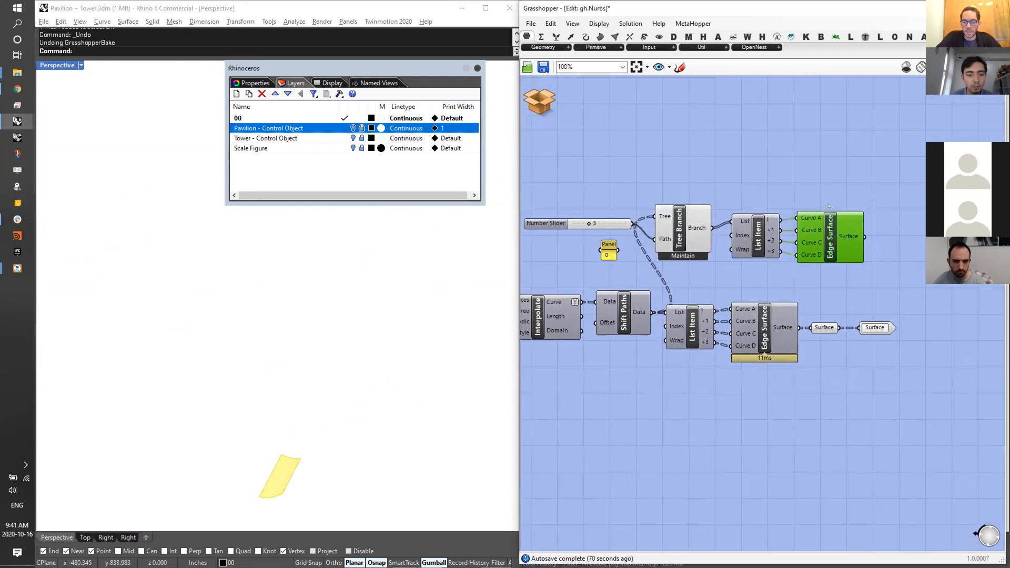
# - Delete the temporary slider, panel, Tree Branch, List Item and Edge Surface test components, and preview the original Edge Surface
pyautogui.moveTo(895, 179); pyautogui.dragTo(521, 261)
pyautogui.moveTo(609, 248); pyautogui.dragTo(559, 229)
pyautogui.press('Delete')
pyautogui.scroll(3, 793, 311)
pyautogui.click(783, 329)
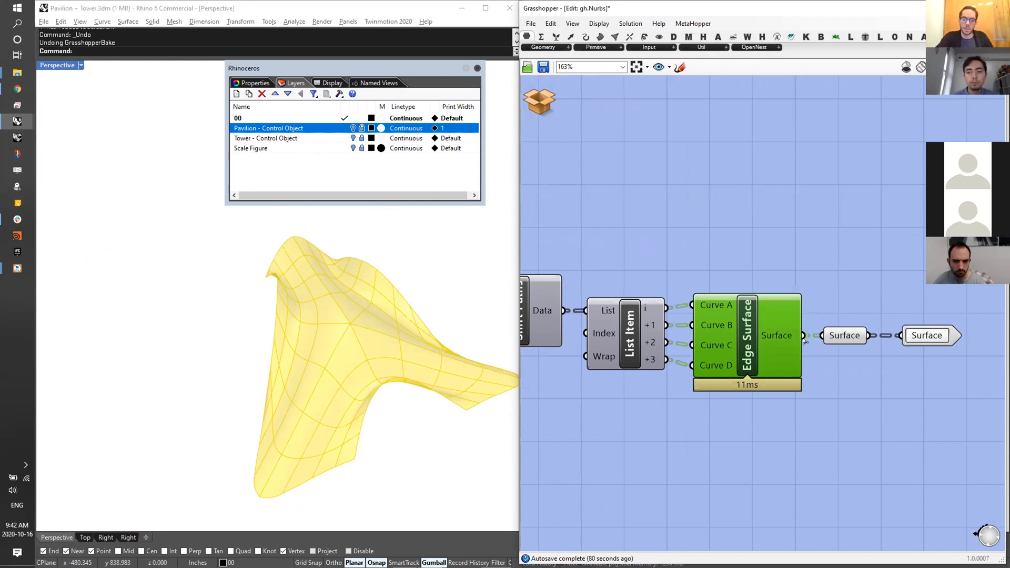
# - Close the gh.Nurbs cluster, discard its changes without saving, and return to the Pavilion definition
pyautogui.click(557, 99)
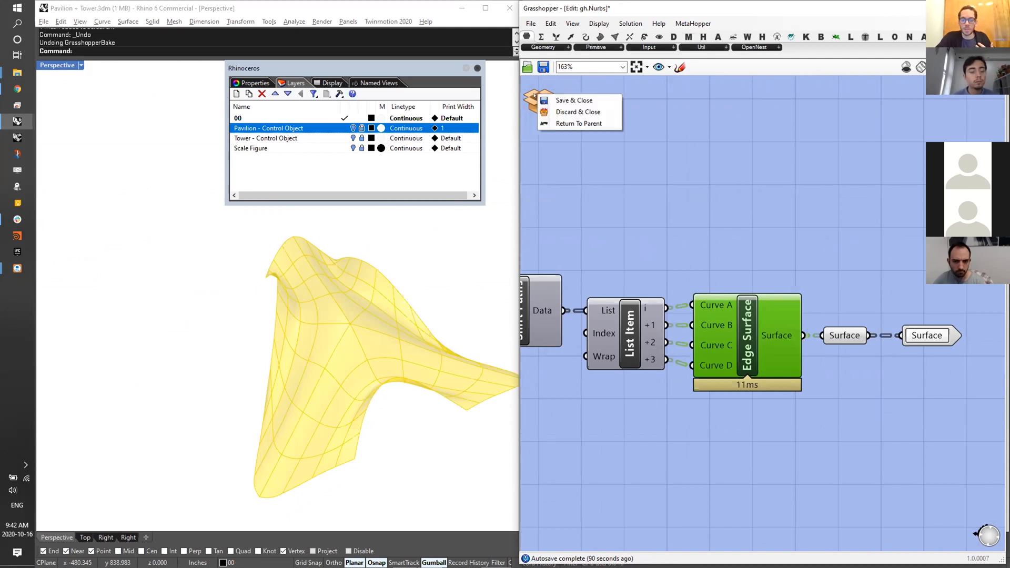
pyautogui.click(579, 112)
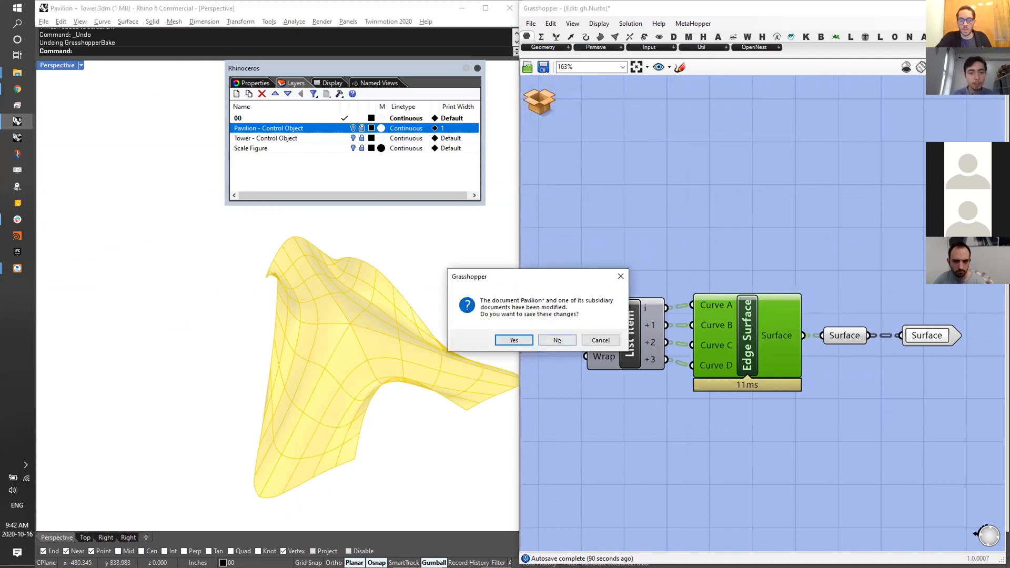
pyautogui.click(558, 340)
pyautogui.click(897, 224)
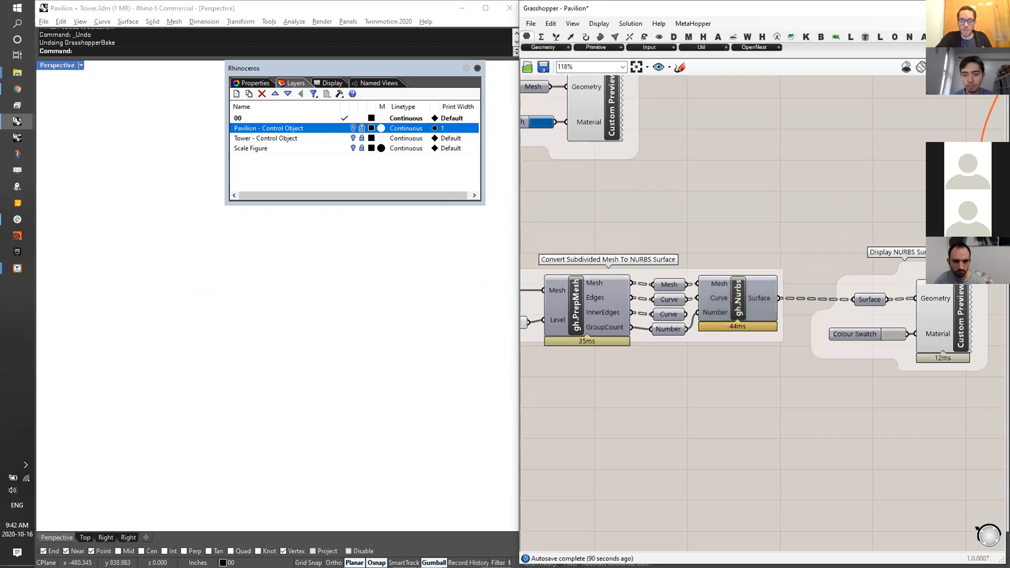
# - Examine the pavilion's NURBS surface preview and the definition from the NURBS conversion group to the Extract Mesh Directional Bands group
pyautogui.scroll(-4, 311, 329)
pyautogui.moveTo(310, 329); pyautogui.dragTo(294, 385, button='right')
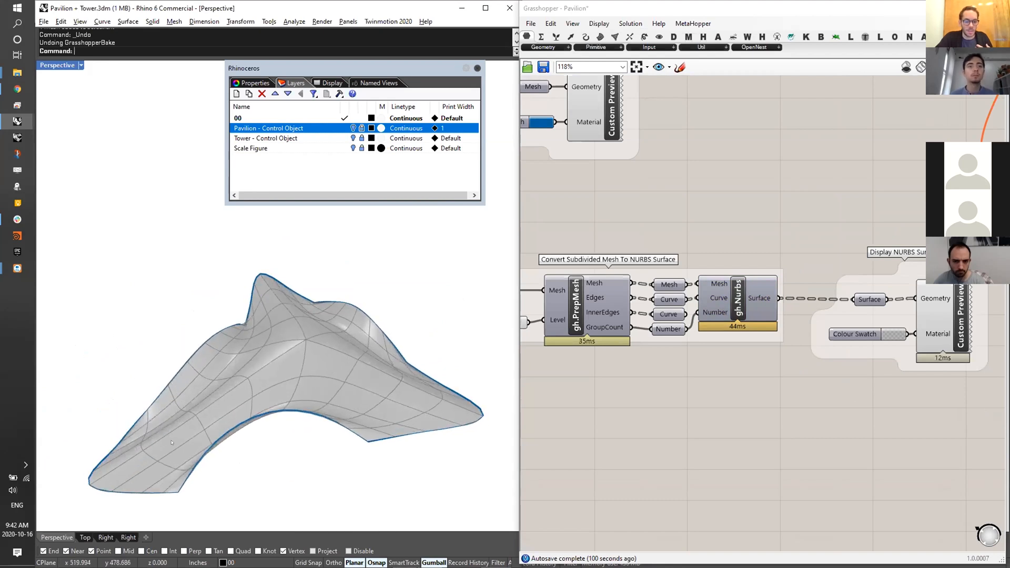
pyautogui.scroll(2, 324, 384)
pyautogui.scroll(-3, 325, 383)
pyautogui.moveTo(563, 295); pyautogui.dragTo(610, 317, button='right')
pyautogui.moveTo(625, 263); pyautogui.dragTo(576, 412)
pyautogui.click(584, 336)
pyautogui.click(641, 247)
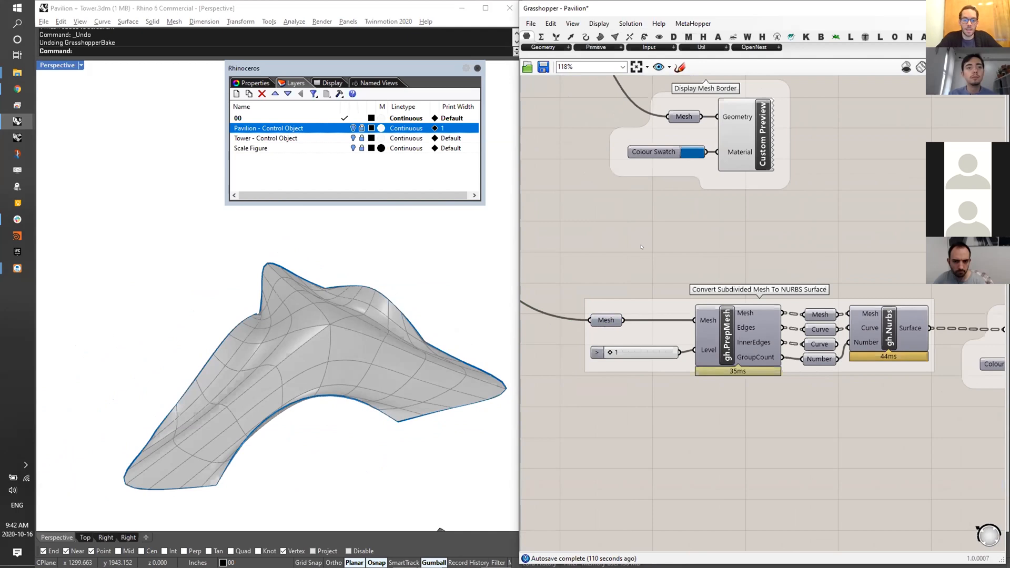
pyautogui.moveTo(669, 208); pyautogui.dragTo(725, 272, button='right')
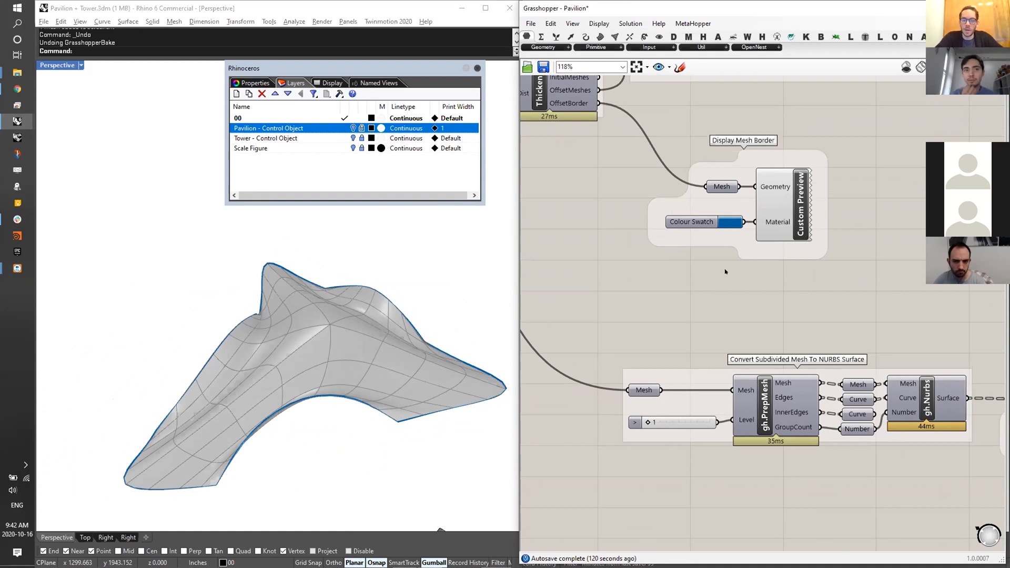
pyautogui.scroll(-3, 725, 271)
pyautogui.moveTo(711, 299); pyautogui.dragTo(718, 246, button='right')
pyautogui.moveTo(815, 224); pyautogui.dragTo(795, 275, button='right')
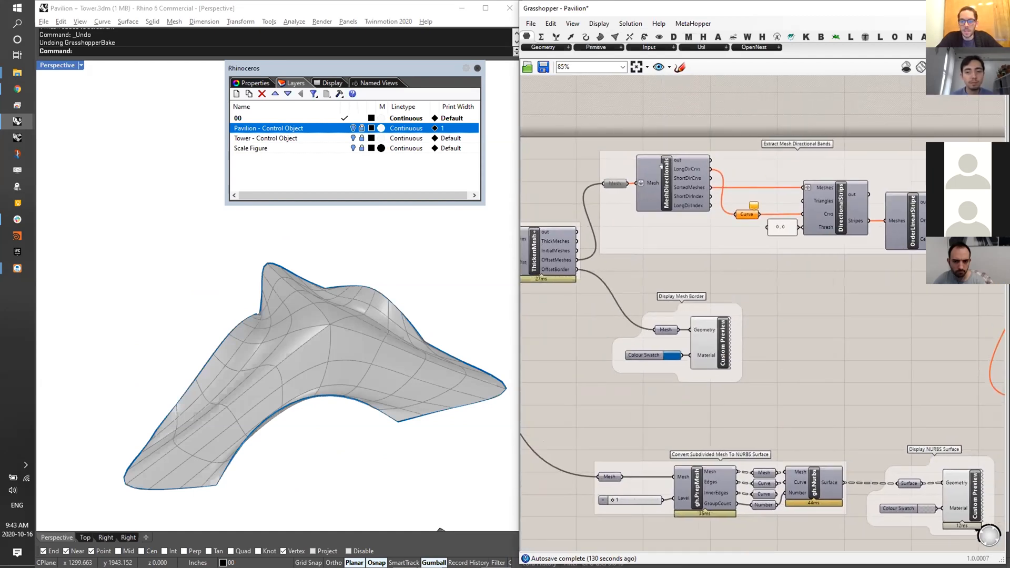
pyautogui.scroll(3, 733, 187)
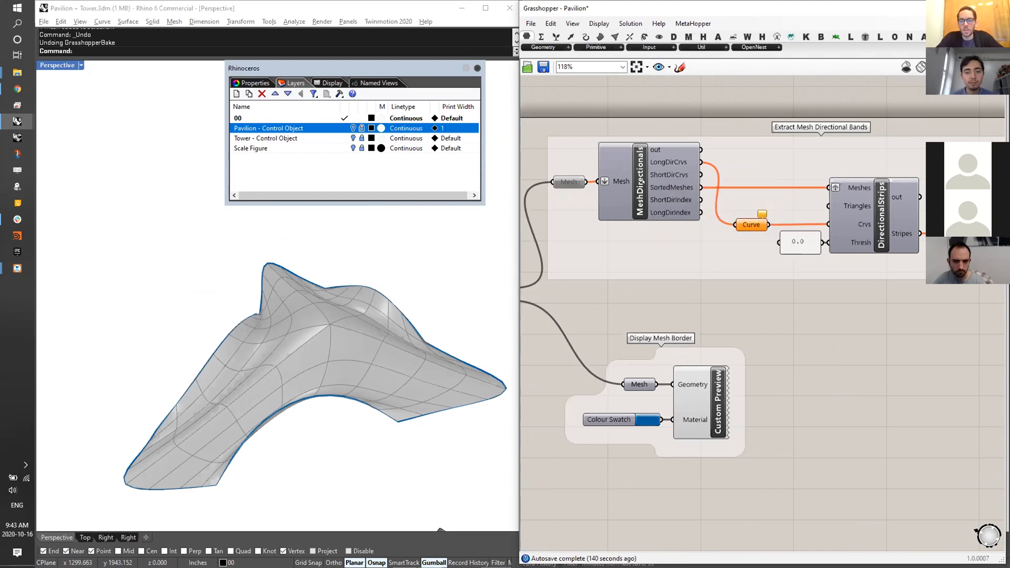
# - Enable the Mesh parameter feeding MeshDirectionals so that the Extract Mesh Directional Bands group computes
pyautogui.middleClick(566, 181)
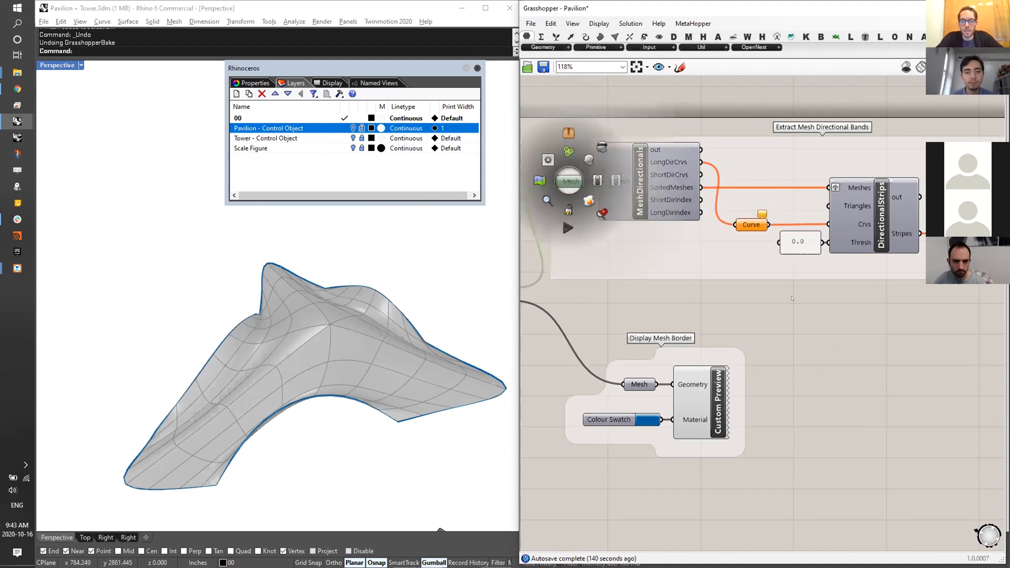
pyautogui.scroll(-3, 664, 289)
pyautogui.scroll(3, 770, 241)
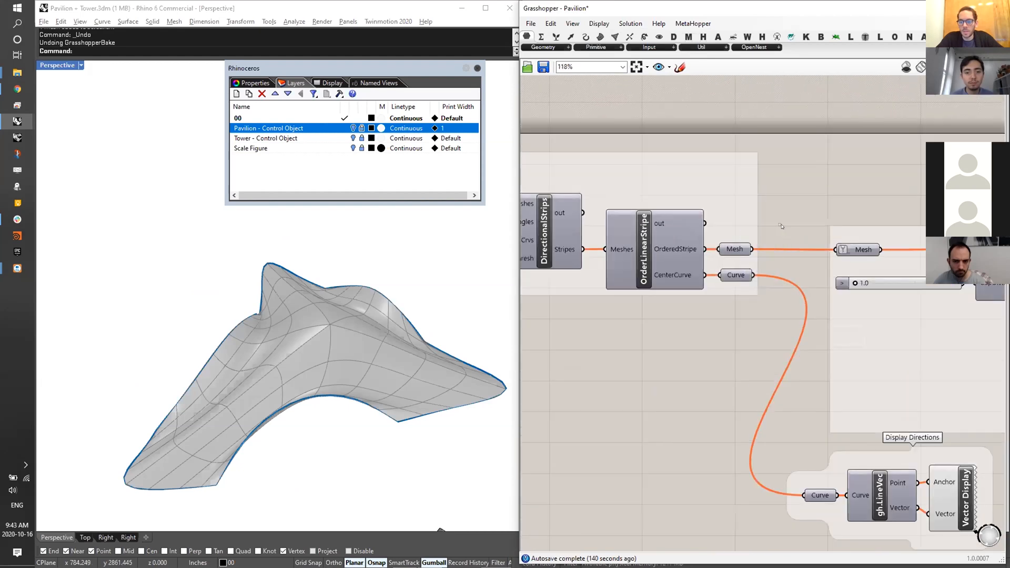
pyautogui.scroll(-2, 783, 226)
pyautogui.moveTo(802, 175); pyautogui.dragTo(759, 403)
pyautogui.middleClick(777, 363)
pyautogui.click(806, 363)
pyautogui.scroll(4, 666, 183)
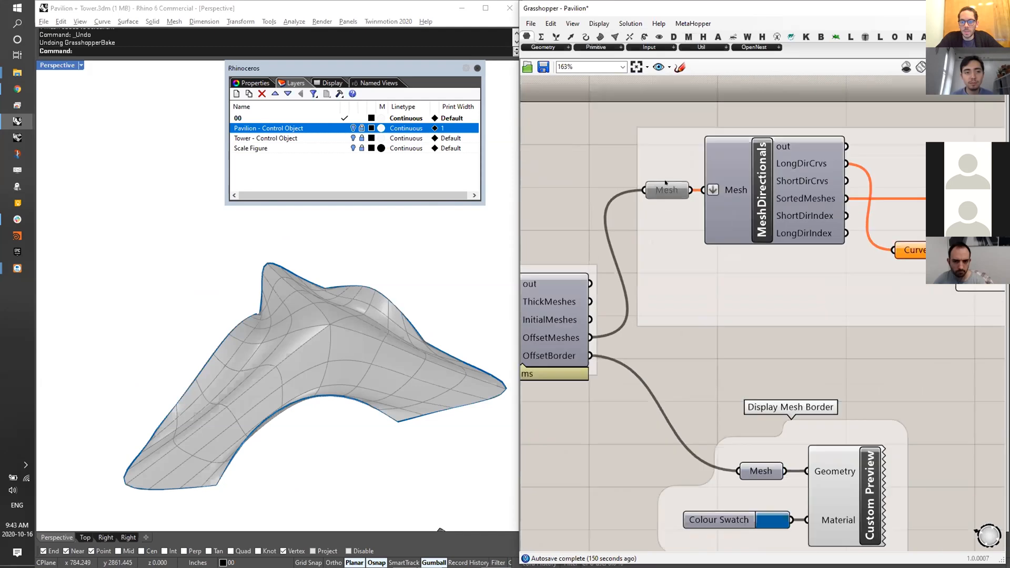
pyautogui.scroll(1, 666, 183)
pyautogui.middleClick(665, 184)
pyautogui.click(695, 183)
pyautogui.click(690, 160)
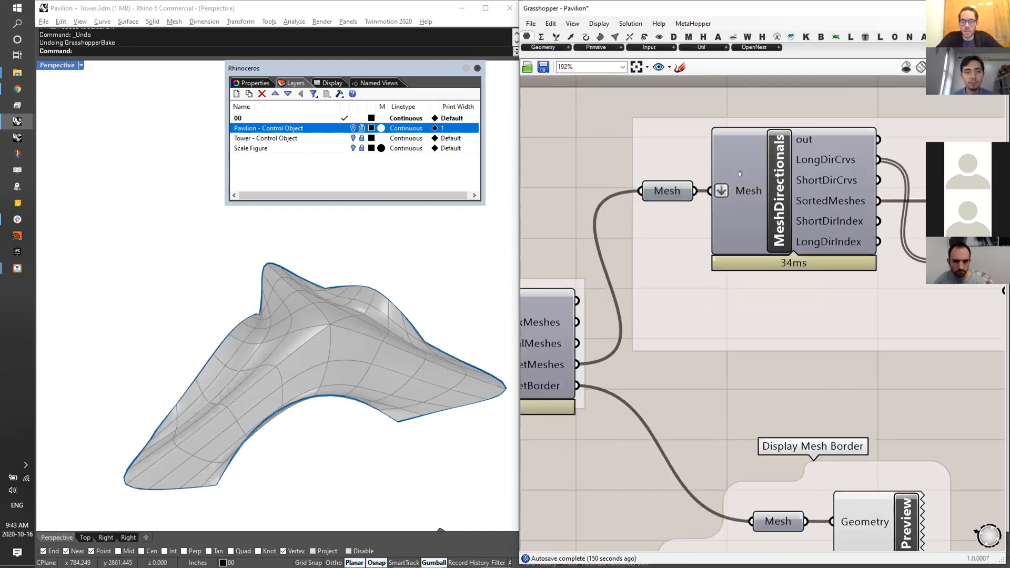
# - Open the MeshDirectionals Python script, read through its code, and close the editor
pyautogui.moveTo(786, 169); pyautogui.dragTo(742, 181, button='right')
pyautogui.doubleClick(742, 182)
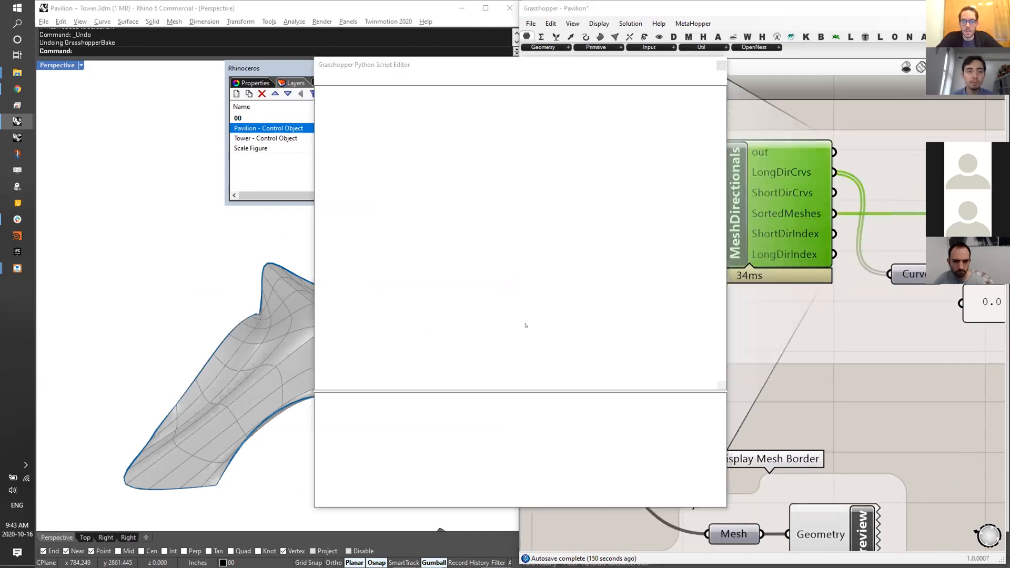
pyautogui.scroll(-16, 553, 249)
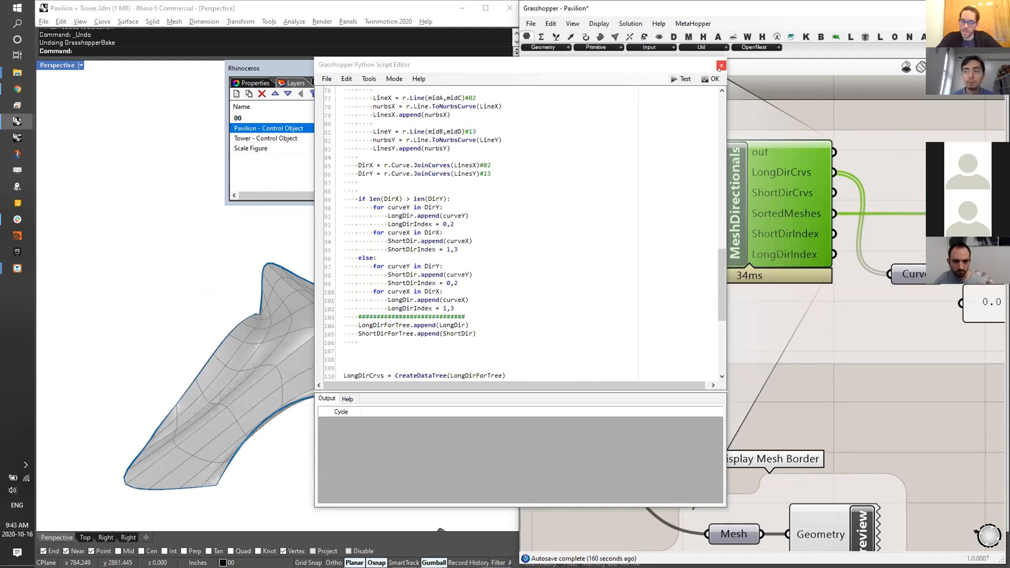
pyautogui.click(721, 65)
# - Preview only the Curve parameter that receives the LongDirCrvs output of MeshDirectionals
pyautogui.scroll(-3, 758, 291)
pyautogui.moveTo(699, 293); pyautogui.dragTo(683, 248, button='right')
pyautogui.click(677, 283)
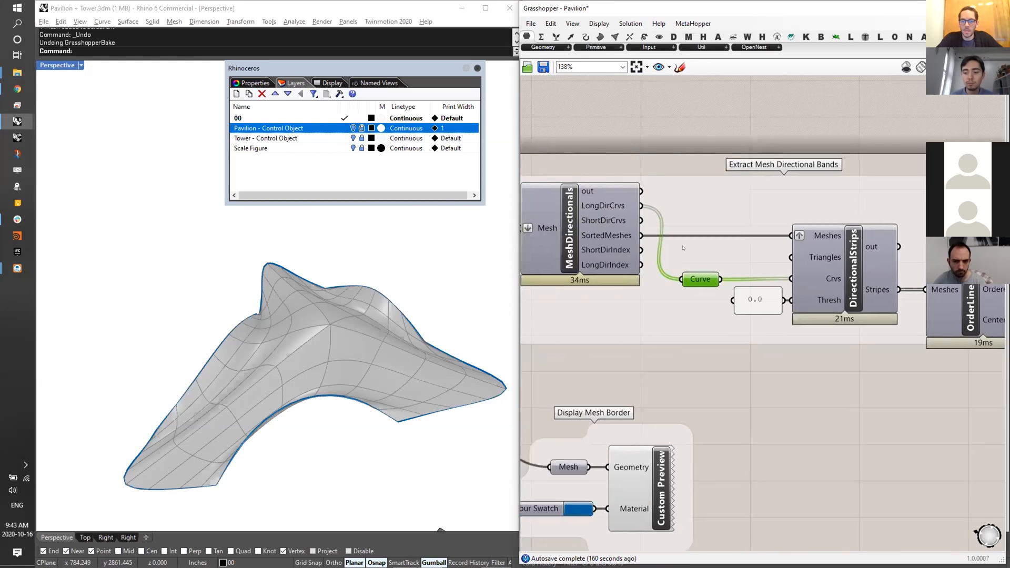
pyautogui.scroll(-2, 626, 215)
pyautogui.moveTo(910, 234); pyautogui.dragTo(878, 248, button='right')
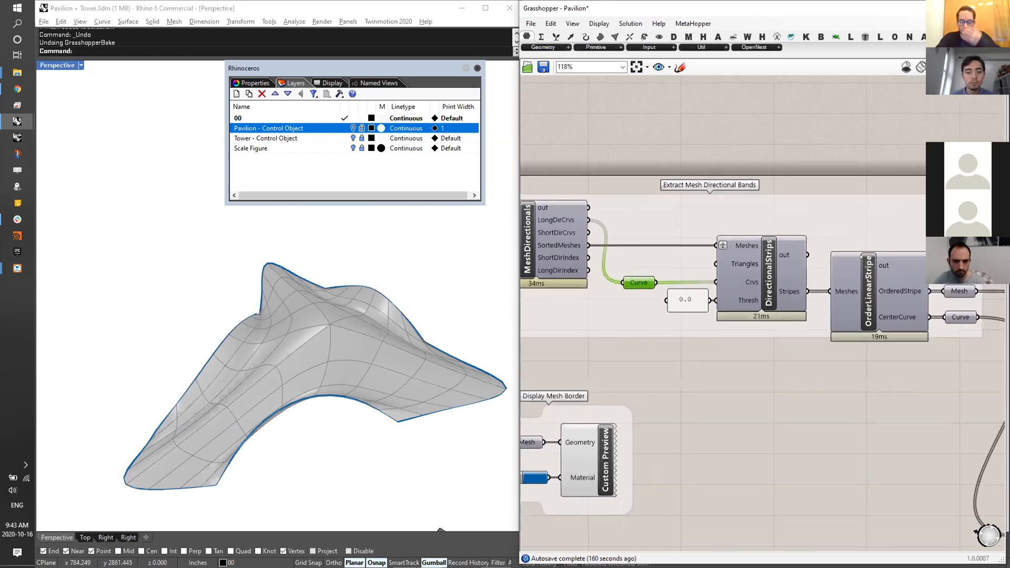
pyautogui.click(955, 67)
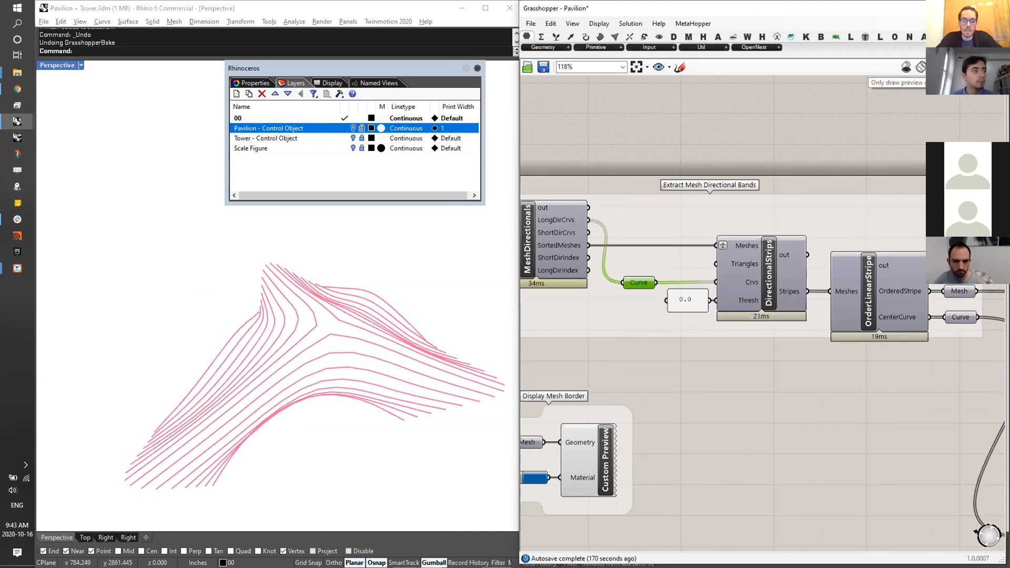
# - Add a Face Boundaries component above MeshDirectionals
pyautogui.moveTo(683, 283); pyautogui.dragTo(735, 272, button='right')
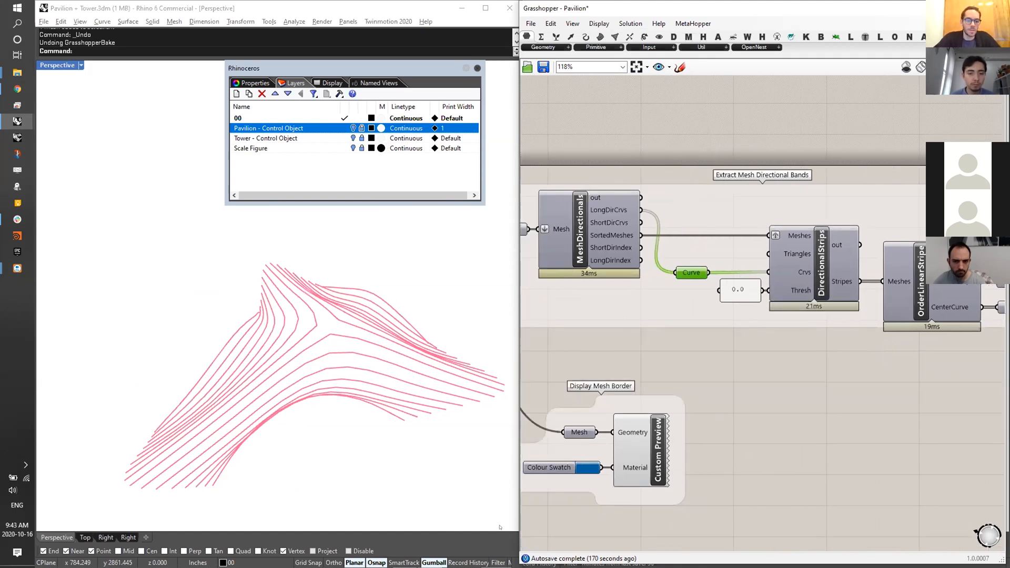
pyautogui.moveTo(523, 230); pyautogui.dragTo(608, 257, button='right')
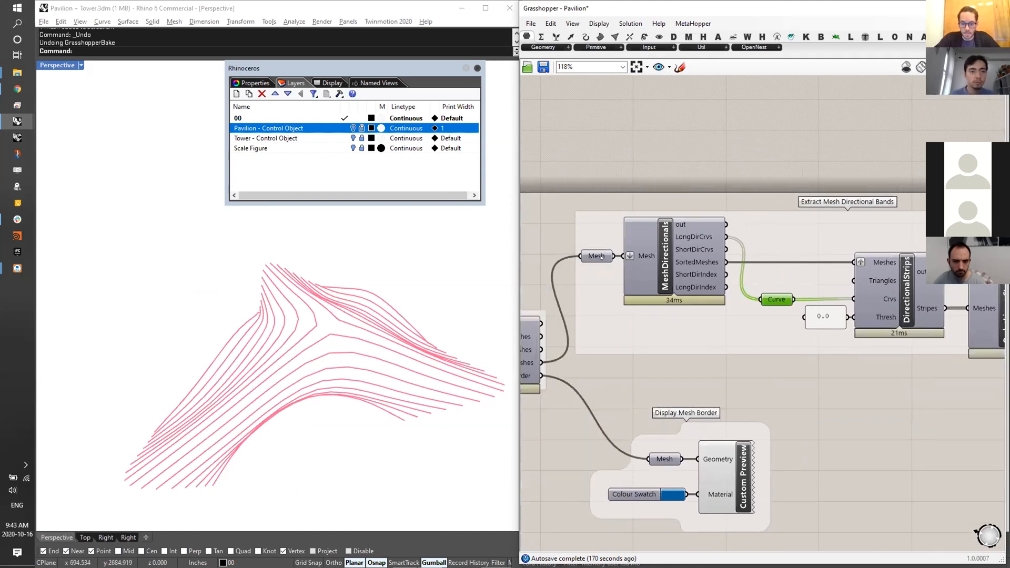
pyautogui.click(597, 256)
pyautogui.doubleClick(687, 148)
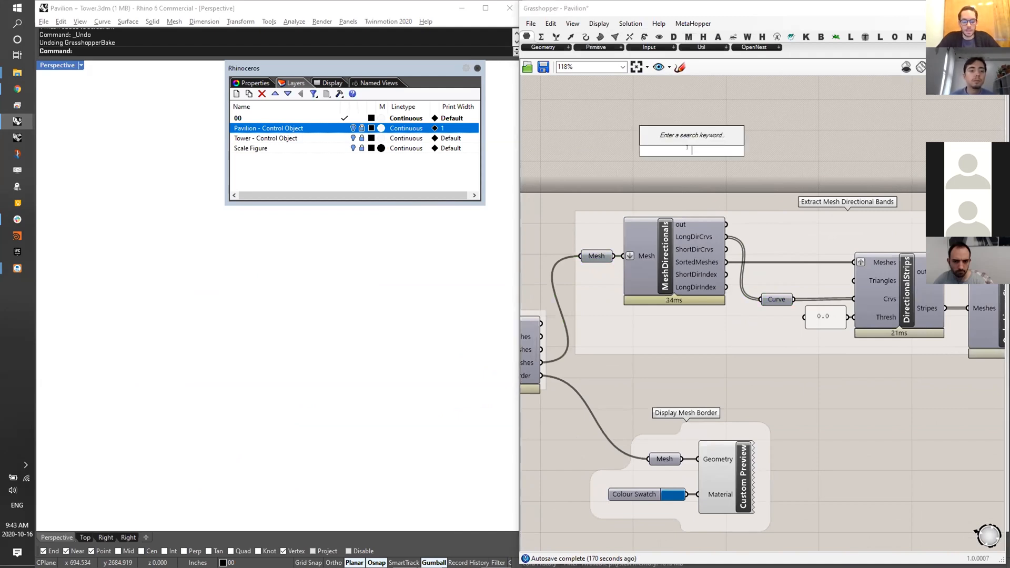
pyautogui.write('FACEB')
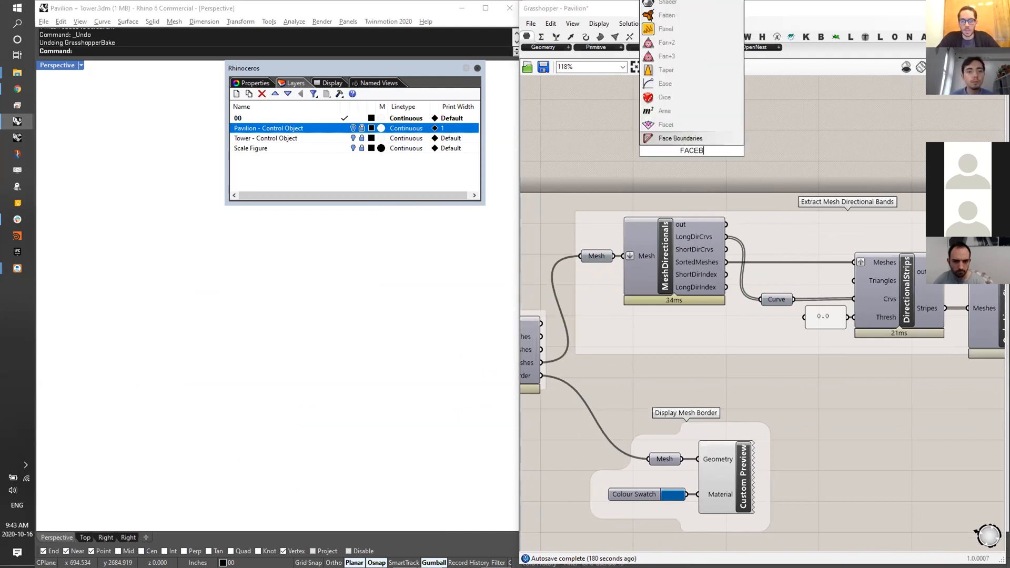
pyautogui.click(701, 138)
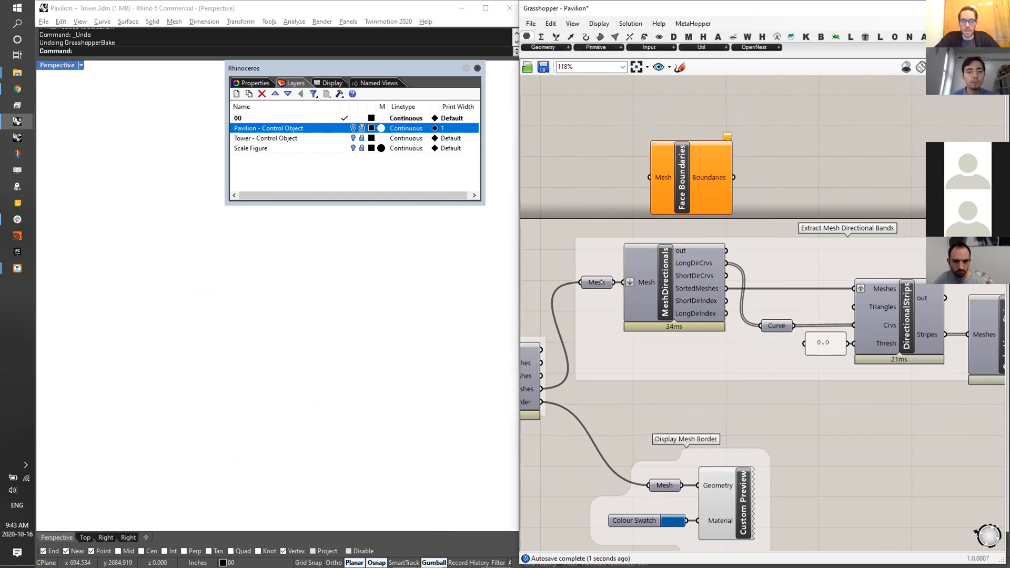
# - Connect the Mesh parameter to Face Boundaries' Mesh input and move the component higher to preview the face outlines
pyautogui.click(602, 282)
pyautogui.moveTo(610, 278); pyautogui.dragTo(625, 276, button='right')
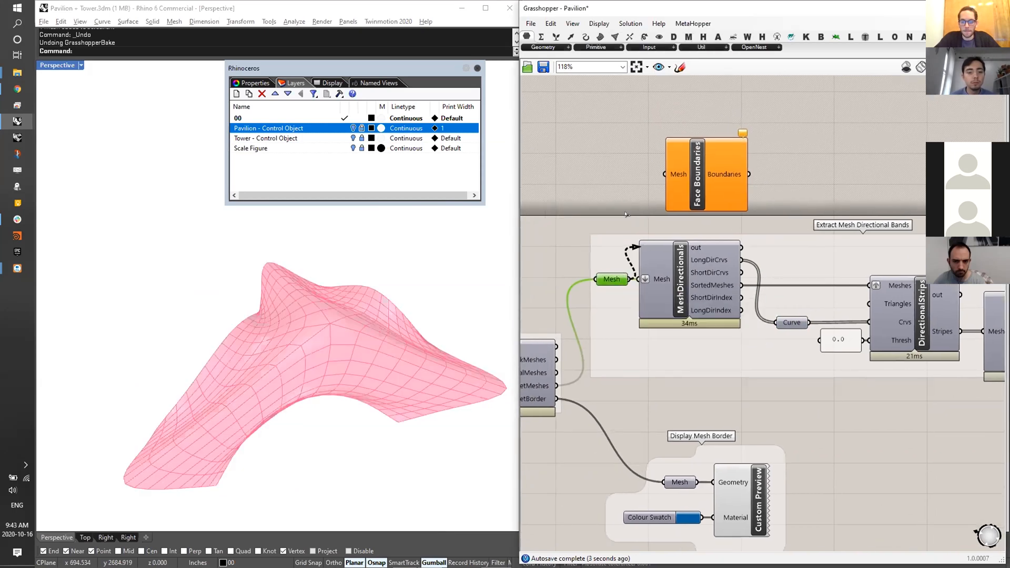
pyautogui.moveTo(629, 279); pyautogui.dragTo(665, 174)
pyautogui.moveTo(729, 177); pyautogui.dragTo(715, 154)
pyautogui.moveTo(715, 153); pyautogui.dragTo(644, 187, button='right')
pyautogui.moveTo(644, 186); pyautogui.dragTo(653, 139)
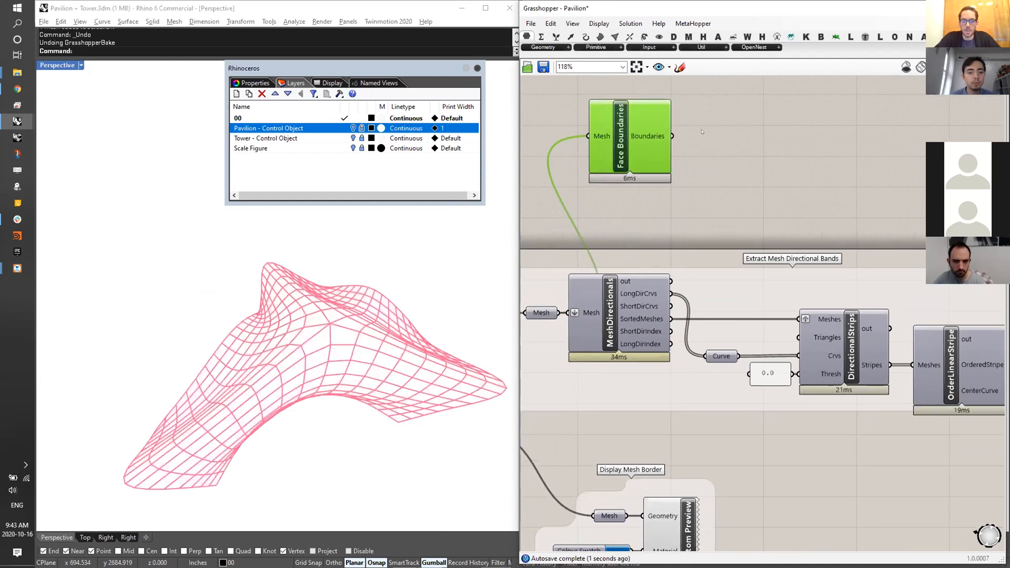
# - Add an Explode component fed by Face Boundaries' Boundaries output, and preview the mesh face segments and vertices up close
pyautogui.doubleClick(702, 131)
pyautogui.write('EXPLODE')
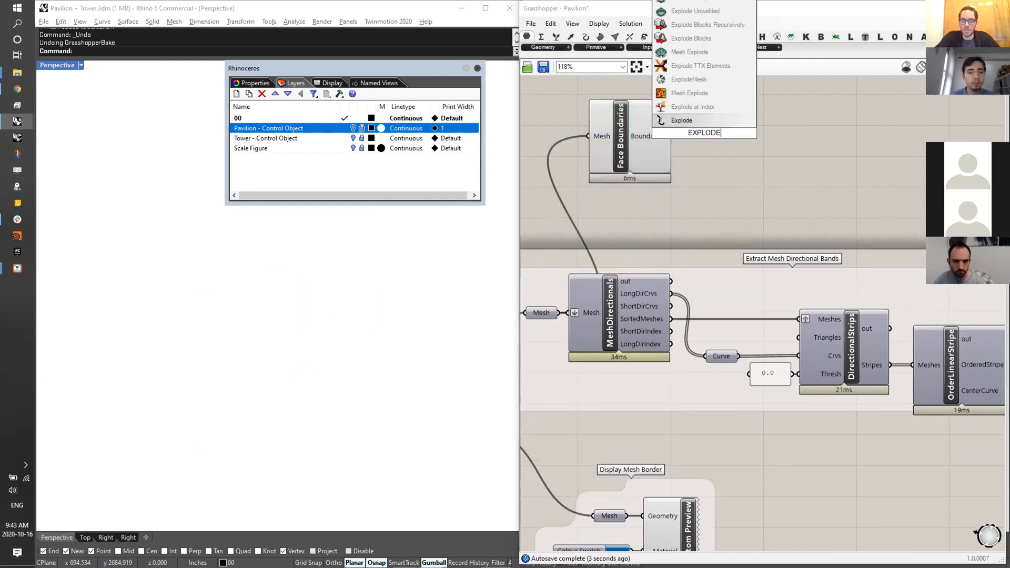
pyautogui.click(669, 121)
pyautogui.moveTo(711, 131); pyautogui.dragTo(674, 129)
pyautogui.scroll(3, 304, 347)
pyautogui.scroll(3, 304, 347)
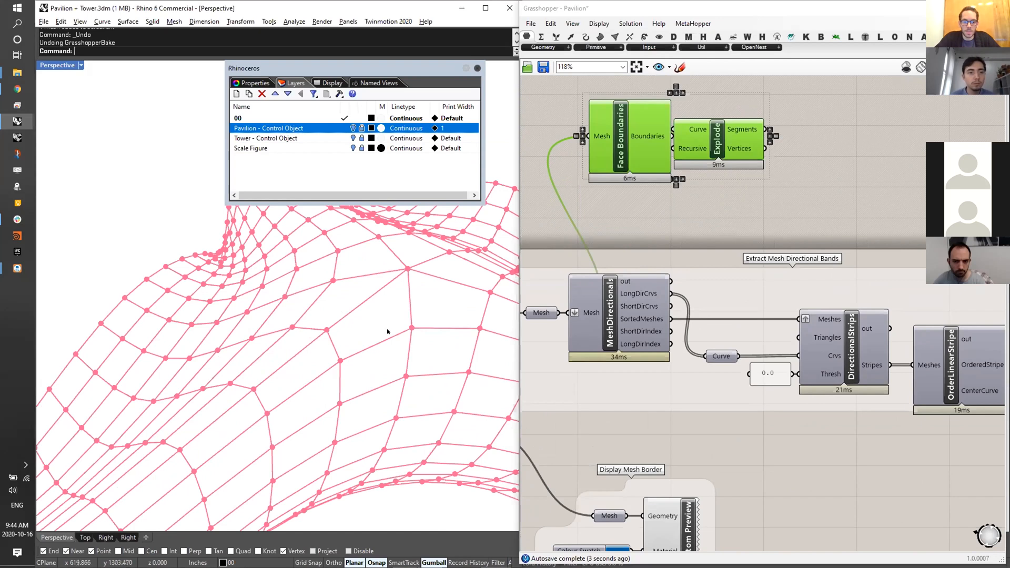
pyautogui.moveTo(707, 182); pyautogui.dragTo(691, 204, button='right')
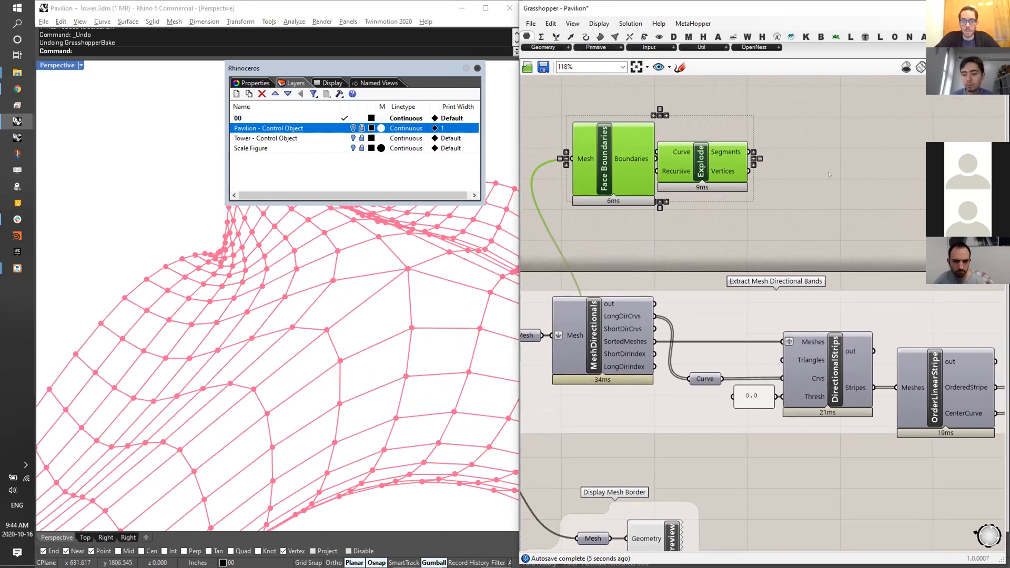
# - Compare the previews of the long-direction Curve parameter, the Face Boundaries outlines and the Explode output
pyautogui.moveTo(806, 145); pyautogui.dragTo(771, 164, button='right')
pyautogui.moveTo(702, 164)
pyautogui.mouseDown()
pyautogui.moveTo(722, 163)
pyautogui.moveTo(704, 179)
pyautogui.mouseUp()
pyautogui.click(669, 398)
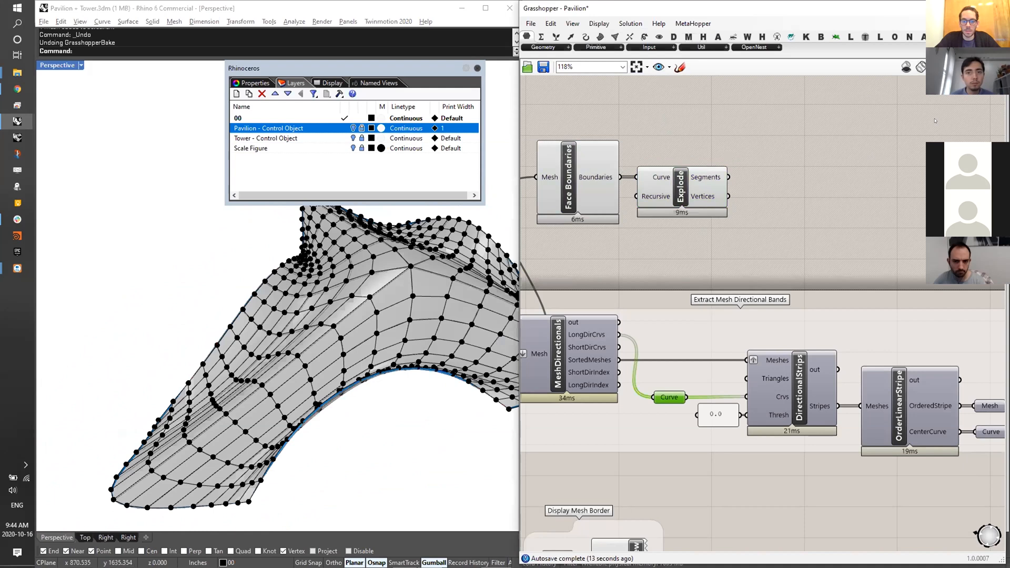
pyautogui.middleClick(676, 398)
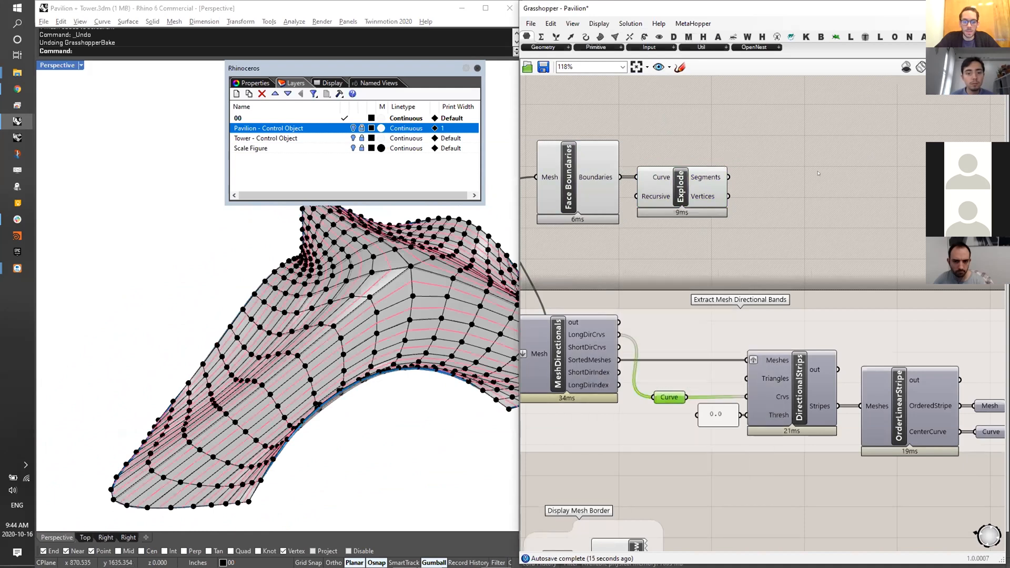
pyautogui.moveTo(574, 175); pyautogui.dragTo(603, 215, button='right')
pyautogui.click(603, 215)
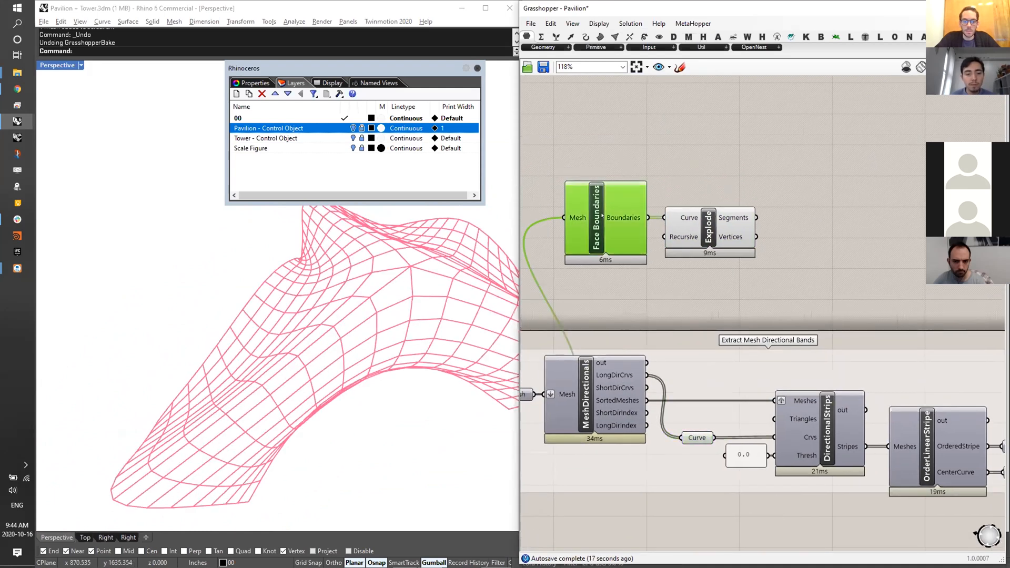
pyautogui.click(720, 225)
# - Add an Evaluate Curve component after Explode and connect Explode's Segments output to its Curve input
pyautogui.moveTo(720, 225); pyautogui.dragTo(662, 216, button='right')
pyautogui.doubleClick(771, 210)
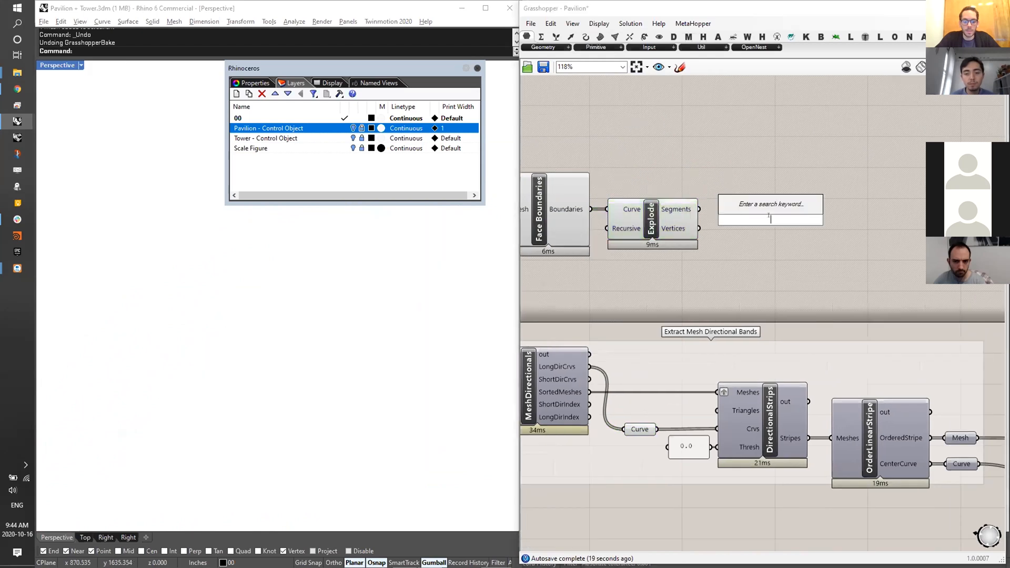
pyautogui.write('EVALUTE')
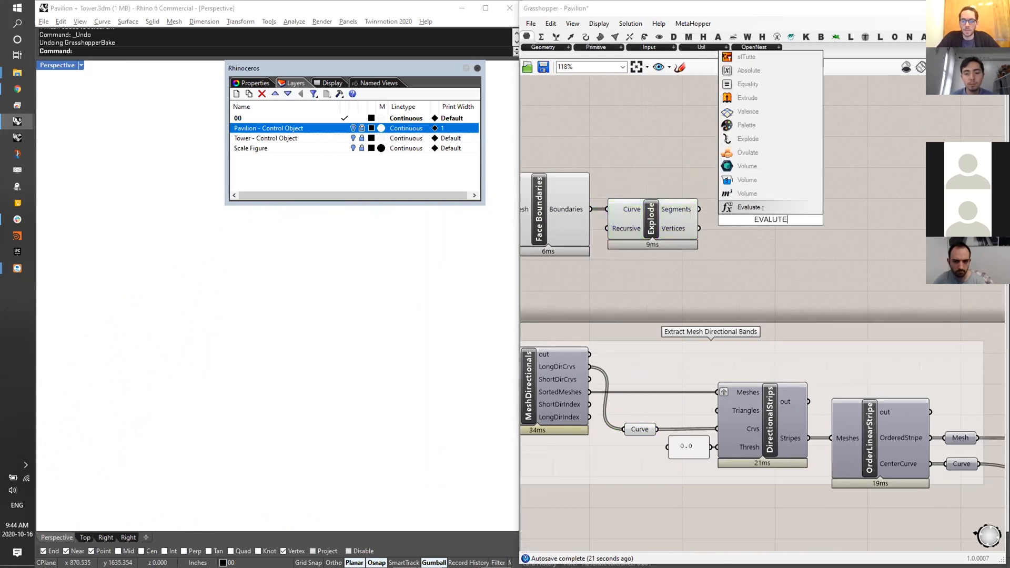
pyautogui.press('BackSpace')
pyautogui.press('BackSpace')
pyautogui.write('A')
pyautogui.click(758, 194)
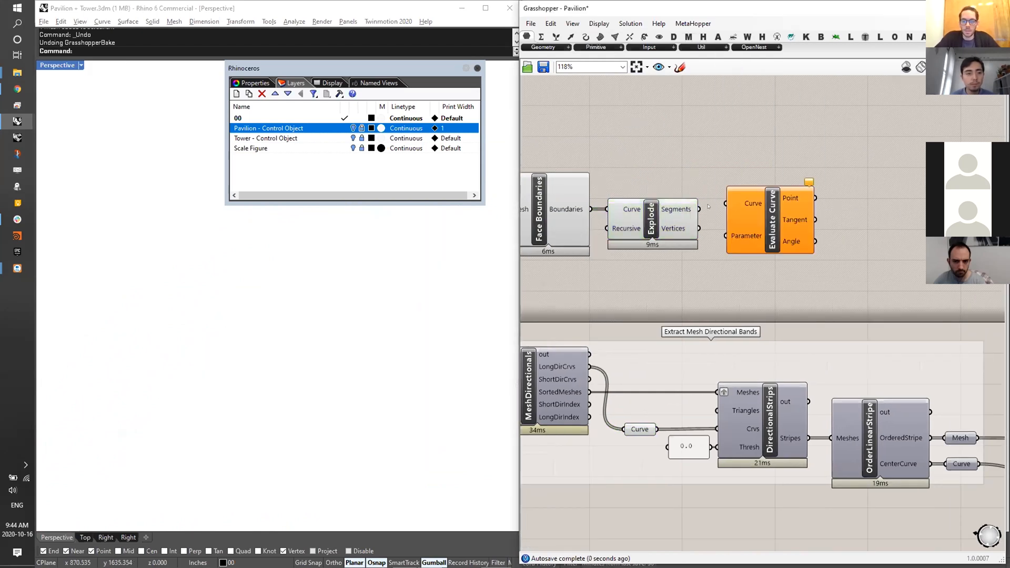
pyautogui.moveTo(731, 207); pyautogui.dragTo(727, 203)
# - Feed Evaluate Curve's Parameter input from a new panel containing 0.5, and reparameterize its Curve input
pyautogui.moveTo(679, 259); pyautogui.dragTo(751, 286, button='right')
pyautogui.doubleClick(751, 287)
pyautogui.write('//0.5')
pyautogui.press('Return')
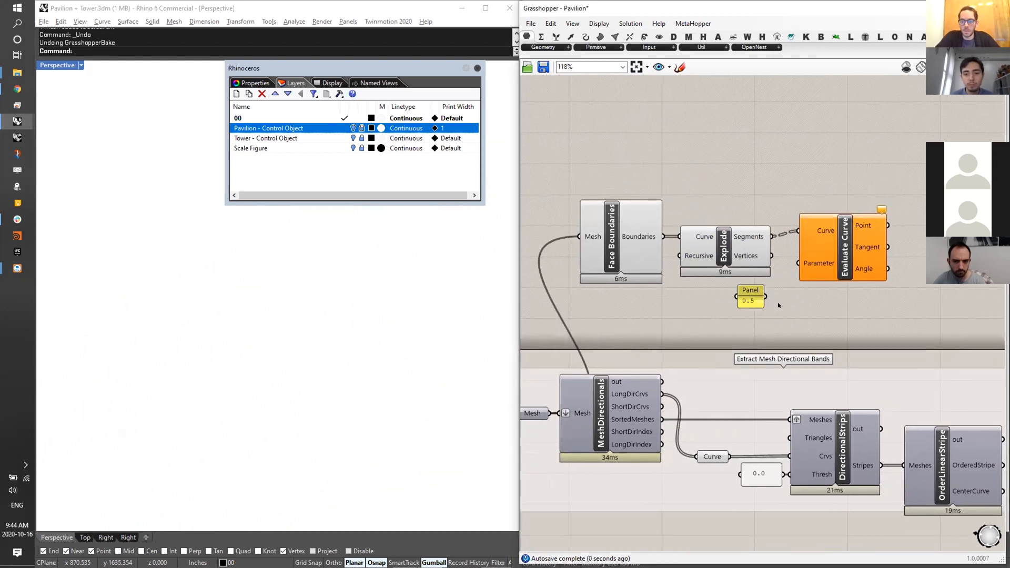
pyautogui.moveTo(767, 296); pyautogui.dragTo(799, 263)
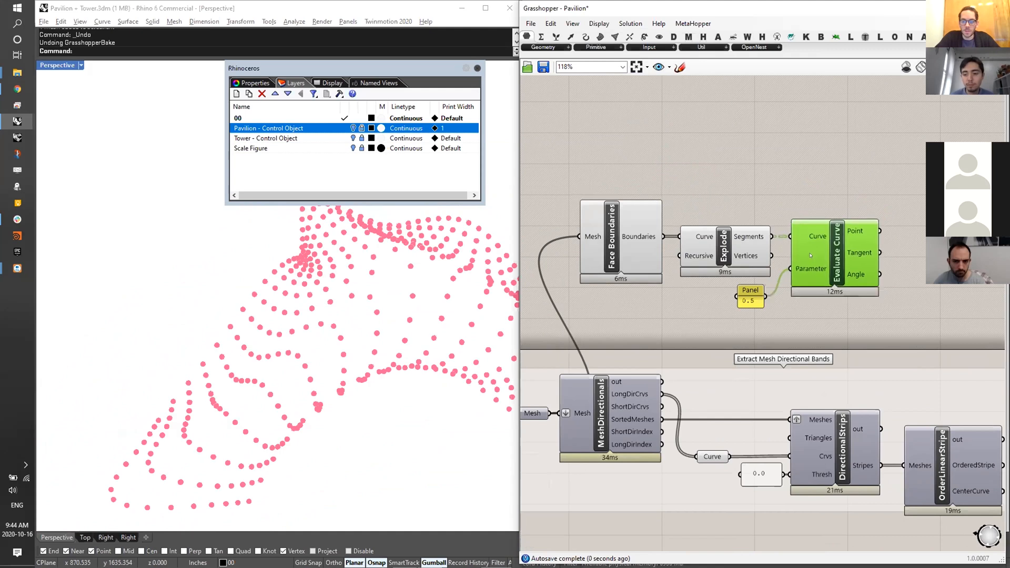
pyautogui.rightClick(810, 230)
pyautogui.click(853, 344)
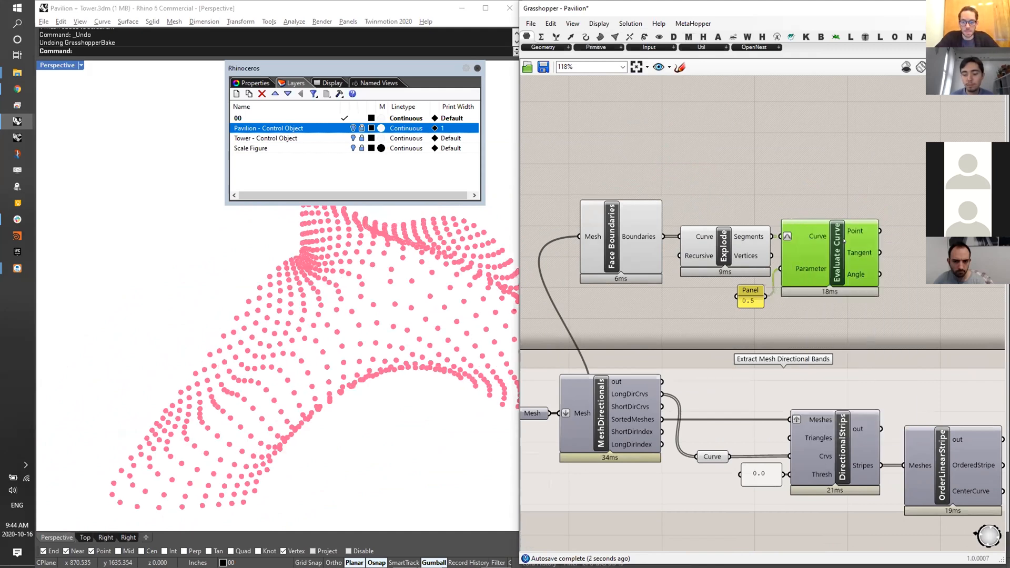
# - Turn off the preview of the main definition's component groups below the new Face Boundaries chain
pyautogui.scroll(-6, 955, 375)
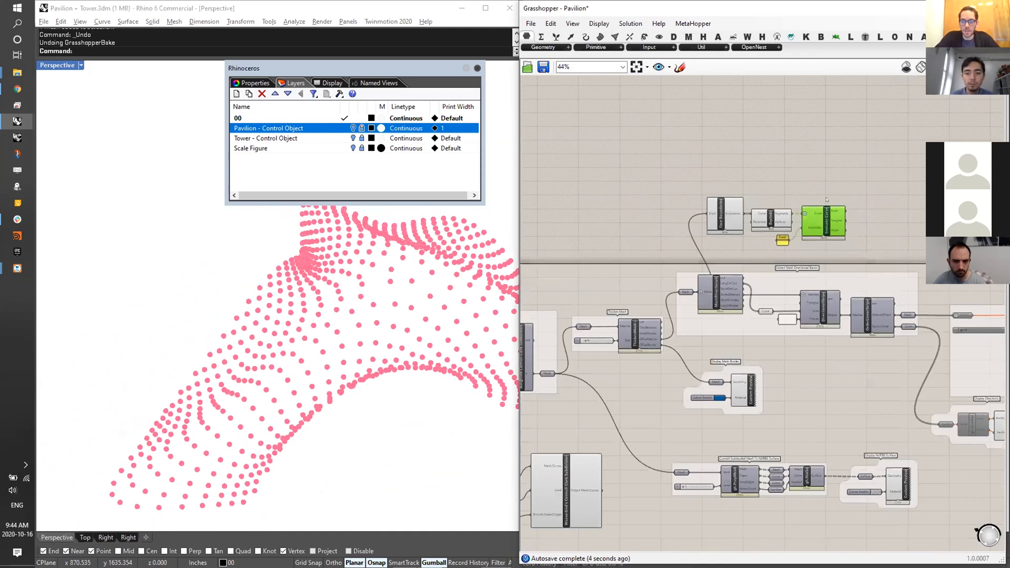
pyautogui.moveTo(967, 390); pyautogui.dragTo(701, 253)
pyautogui.middleClick(701, 253)
pyautogui.click(726, 230)
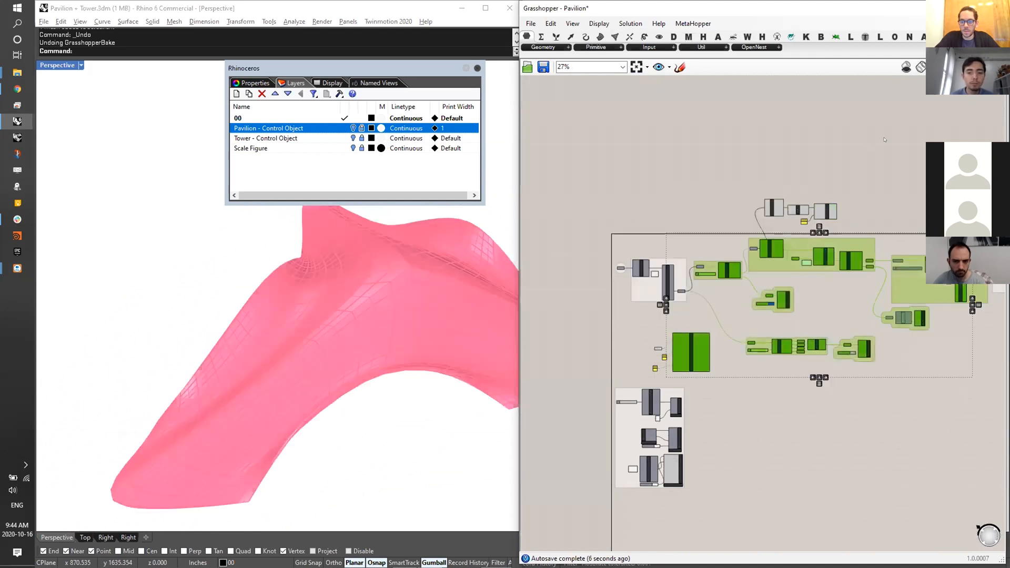
pyautogui.click(886, 140)
pyautogui.scroll(7, 742, 231)
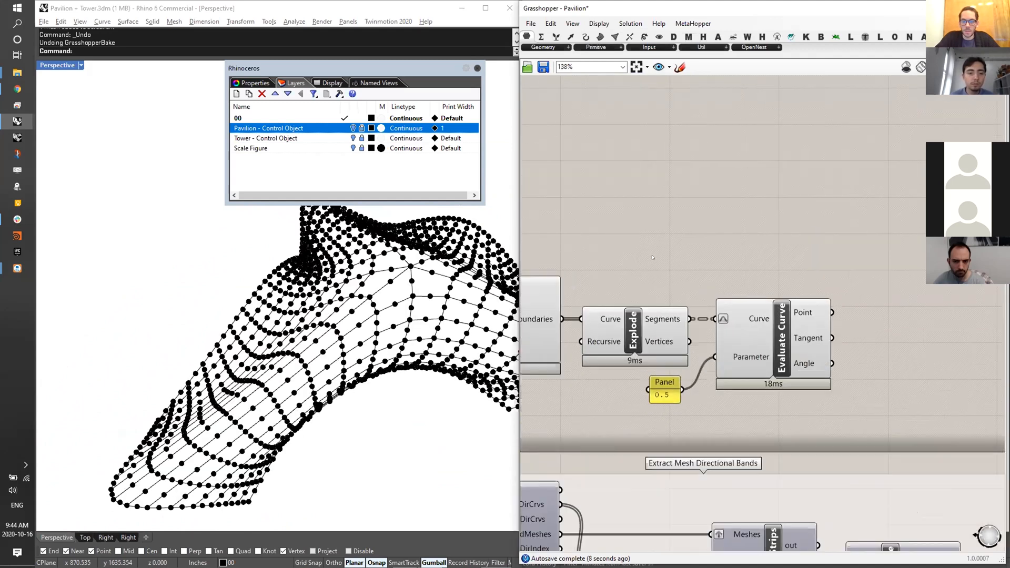
# - Turn off the preview of the Explode component so the segment midpoints can be viewed up close
pyautogui.click(741, 288)
pyautogui.middleClick(741, 288)
pyautogui.click(766, 259)
pyautogui.click(784, 210)
pyautogui.moveTo(786, 208); pyautogui.dragTo(730, 198, button='right')
pyautogui.scroll(5, 403, 308)
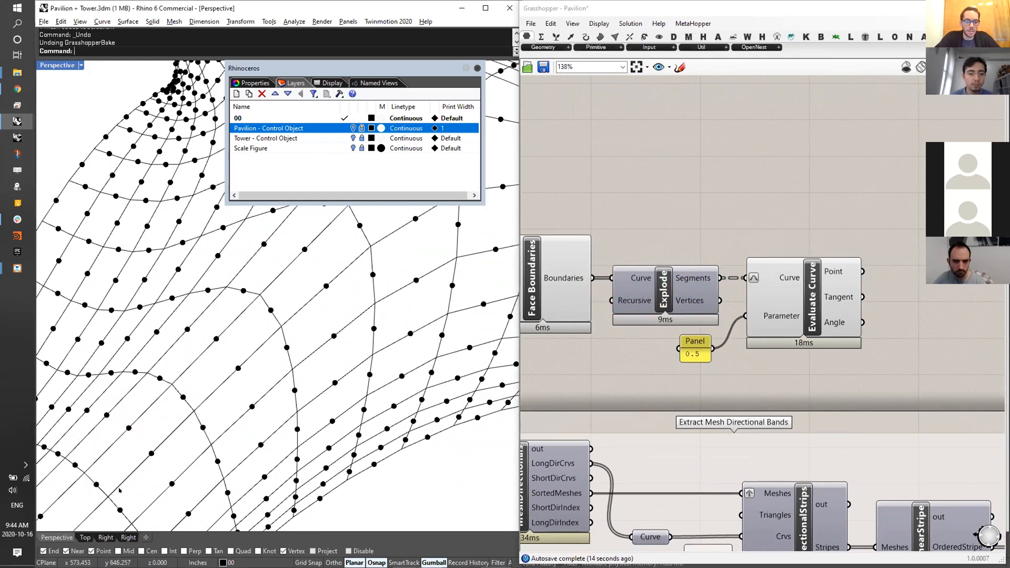
# - Add a List Item component and connect Evaluate Curve's Point output to its List input
pyautogui.moveTo(787, 265); pyautogui.dragTo(717, 281, button='right')
pyautogui.moveTo(779, 289)
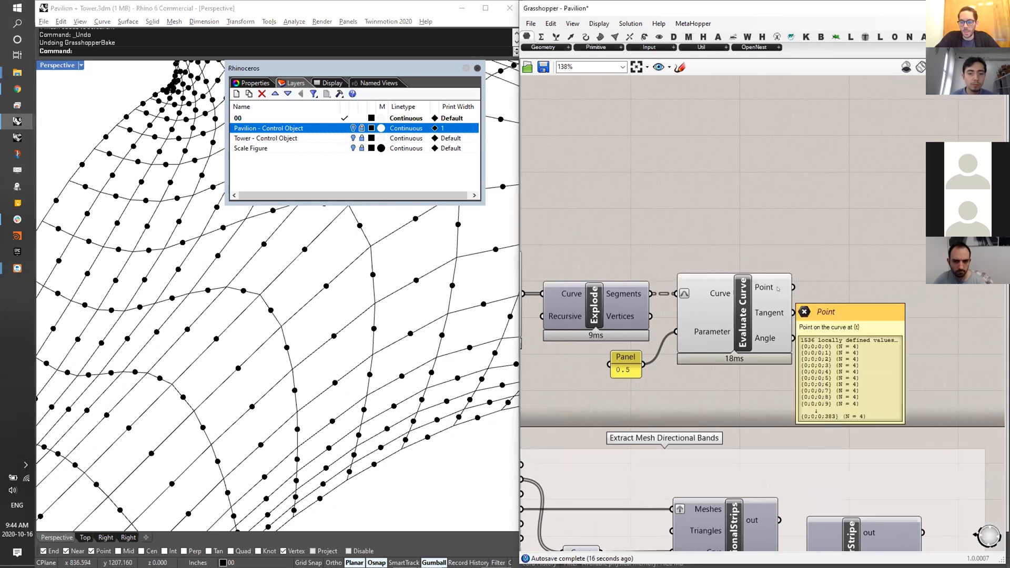
pyautogui.doubleClick(831, 283)
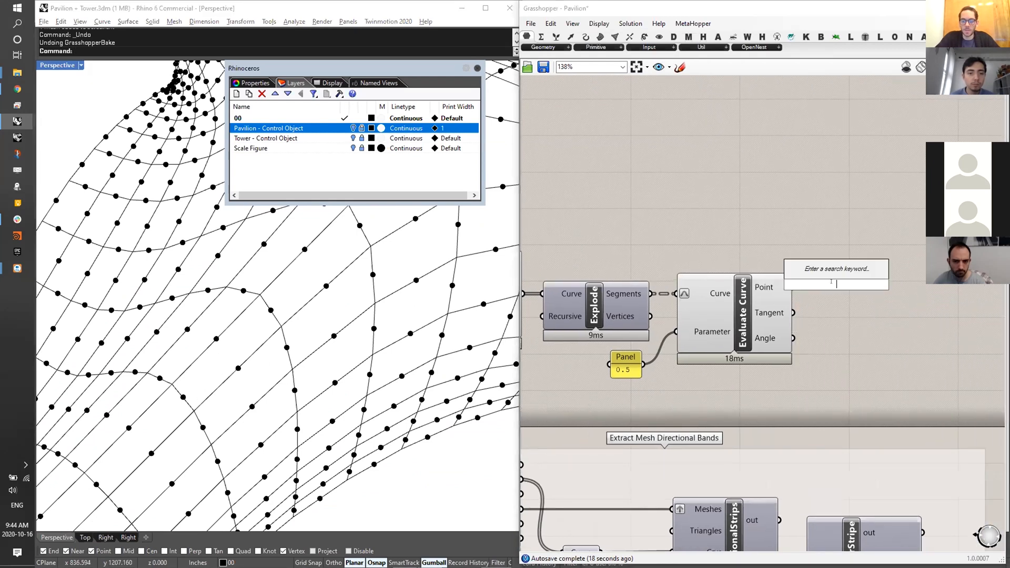
pyautogui.write('list item')
pyautogui.press('Return')
pyautogui.moveTo(793, 288); pyautogui.dragTo(799, 268)
# - Extend List Item with the additional outputs +1, +2 and +3
pyautogui.scroll(5, 845, 308)
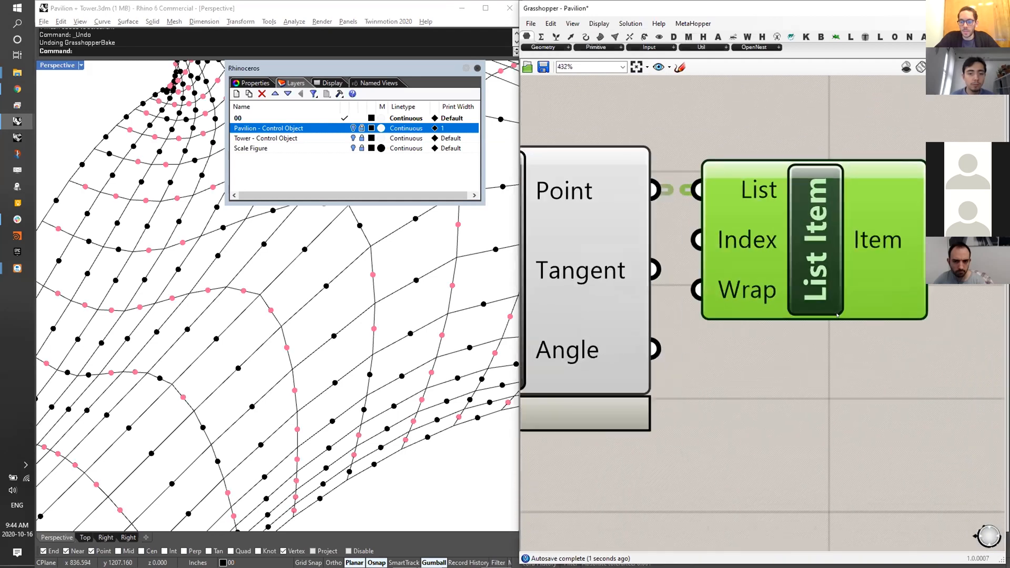
pyautogui.click(843, 315)
pyautogui.click(842, 315)
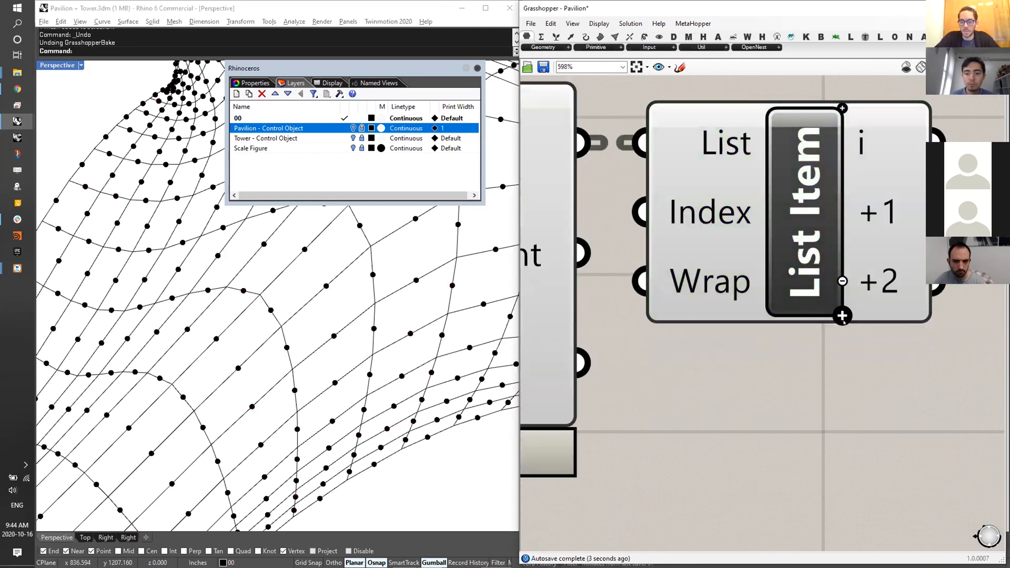
pyautogui.click(842, 315)
pyautogui.scroll(-3, 842, 315)
pyautogui.moveTo(806, 308); pyautogui.dragTo(804, 315)
# - Add a Line component that connects List Item's i output to Start Point and +2 to End Point
pyautogui.moveTo(924, 269); pyautogui.dragTo(802, 273, button='right')
pyautogui.scroll(-2, 802, 273)
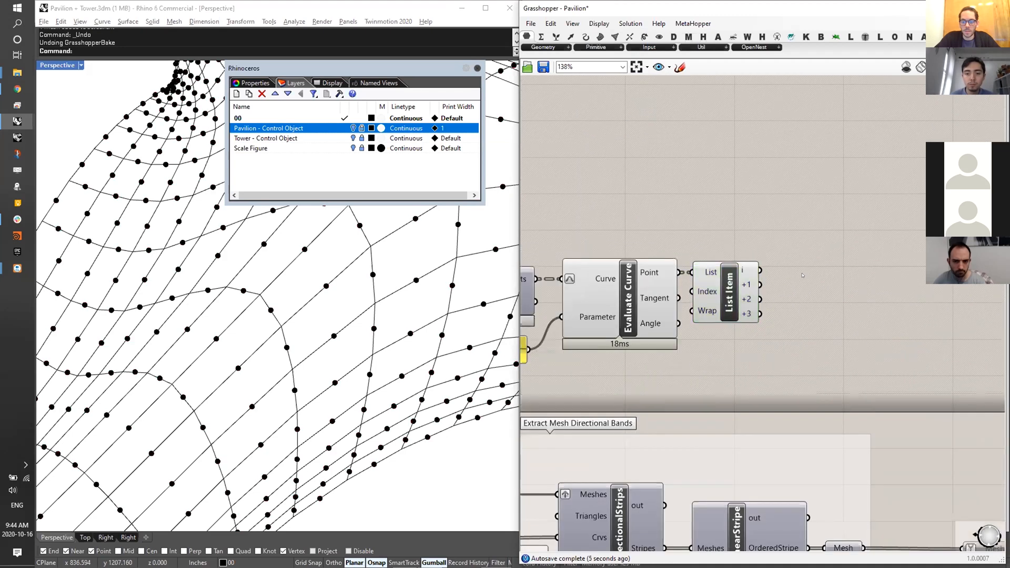
pyautogui.doubleClick(803, 273)
pyautogui.write('LINE')
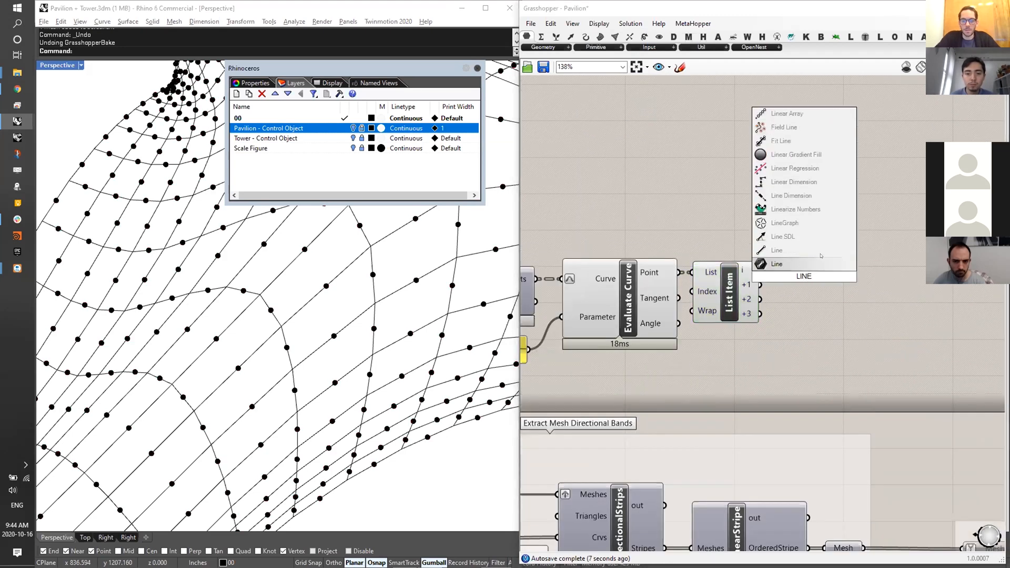
pyautogui.click(812, 264)
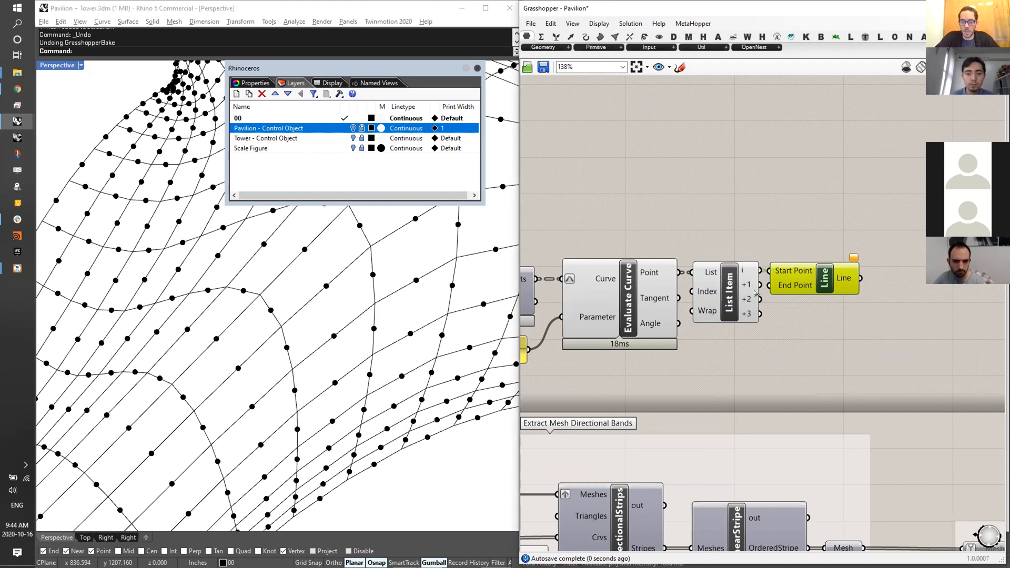
pyautogui.moveTo(808, 273); pyautogui.dragTo(811, 272)
pyautogui.moveTo(339, 291); pyautogui.dragTo(311, 321, button='right')
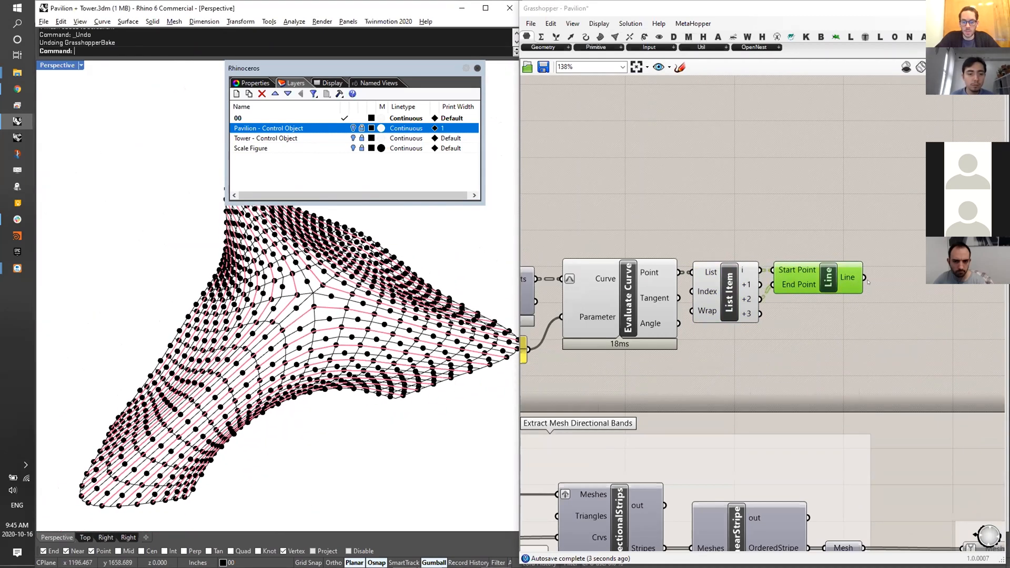
# - Duplicate the Line component and wire the copy from List Item's +1 output to its +3 output
pyautogui.hotkey('ctrl', 'c')
pyautogui.hotkey('ctrl', 'v')
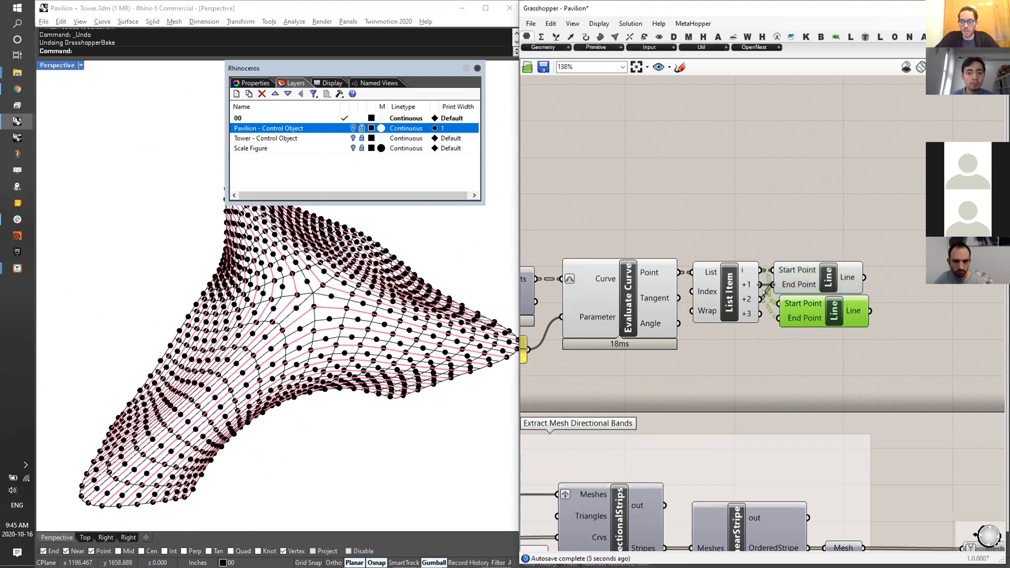
pyautogui.moveTo(765, 293); pyautogui.dragTo(756, 315)
pyautogui.moveTo(834, 314); pyautogui.dragTo(830, 318)
# - Turn off the previews of the List Item and Evaluate Curve components
pyautogui.moveTo(600, 233); pyautogui.dragTo(688, 266, button='right')
pyautogui.middleClick(787, 298)
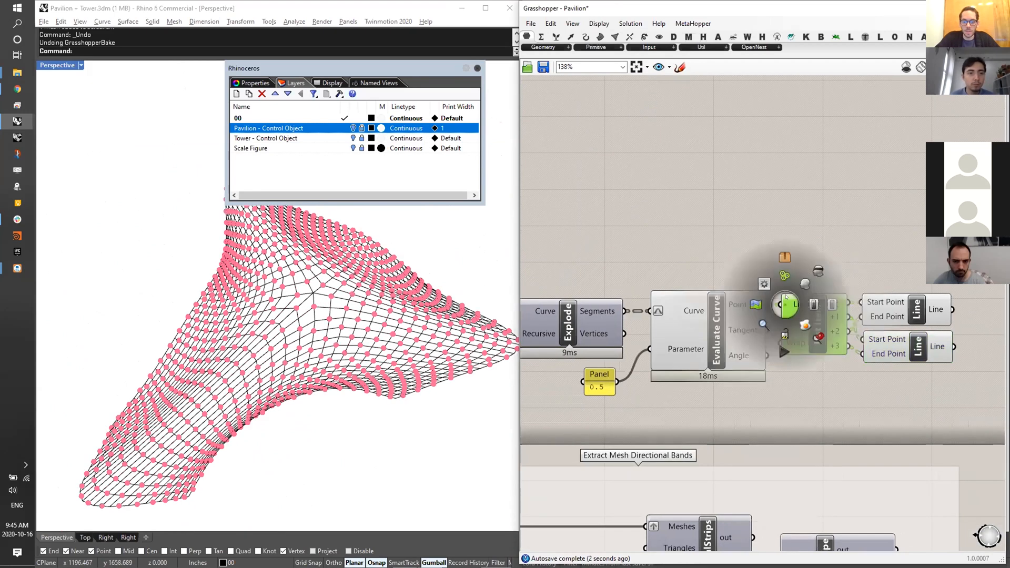
pyautogui.click(786, 298)
pyautogui.middleClick(740, 290)
pyautogui.click(740, 290)
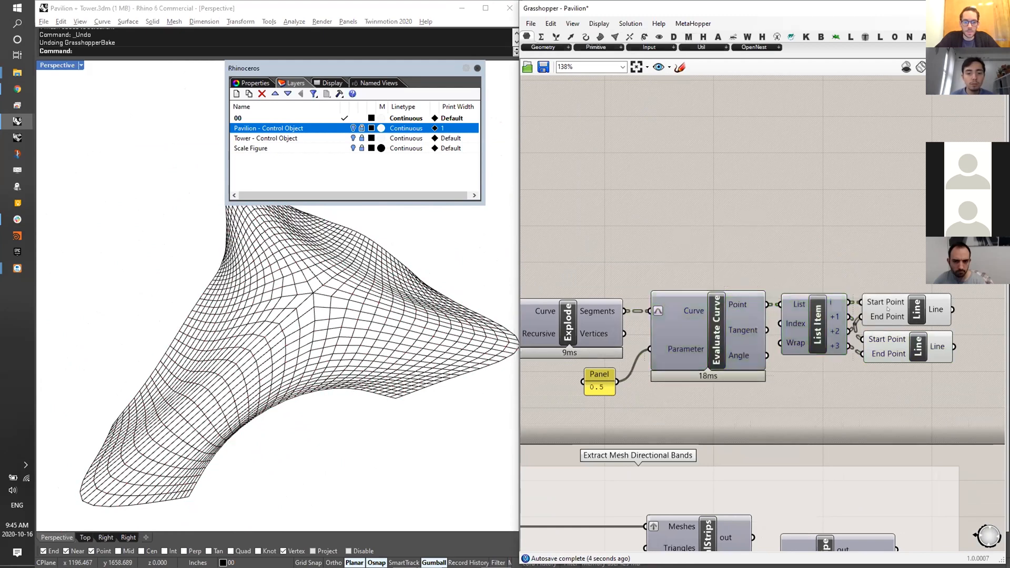
# - Preview the two Line components one at a time to compare the two mesh directions
pyautogui.click(886, 308)
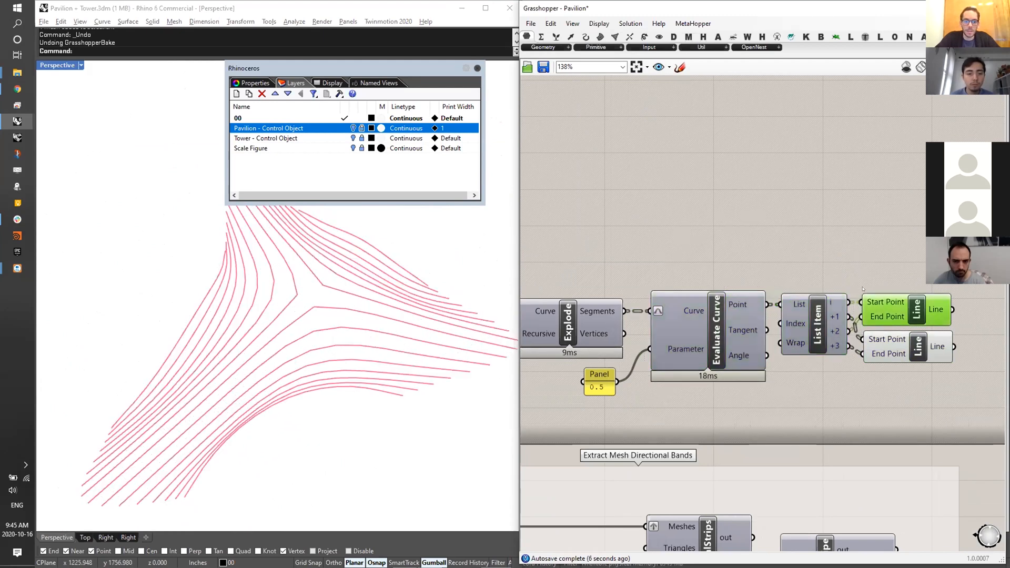
pyautogui.click(884, 351)
pyautogui.moveTo(316, 287); pyautogui.dragTo(417, 356, button='right')
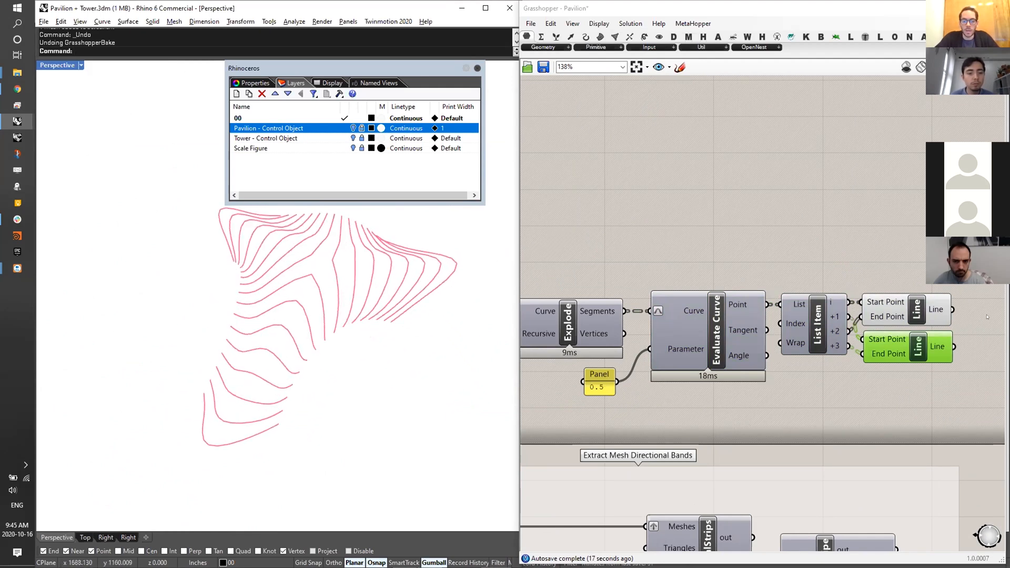
# - Bake the second Line component and join the baked segments into continuous curves
pyautogui.moveTo(946, 343); pyautogui.dragTo(828, 340, button='right')
pyautogui.middleClick(820, 343)
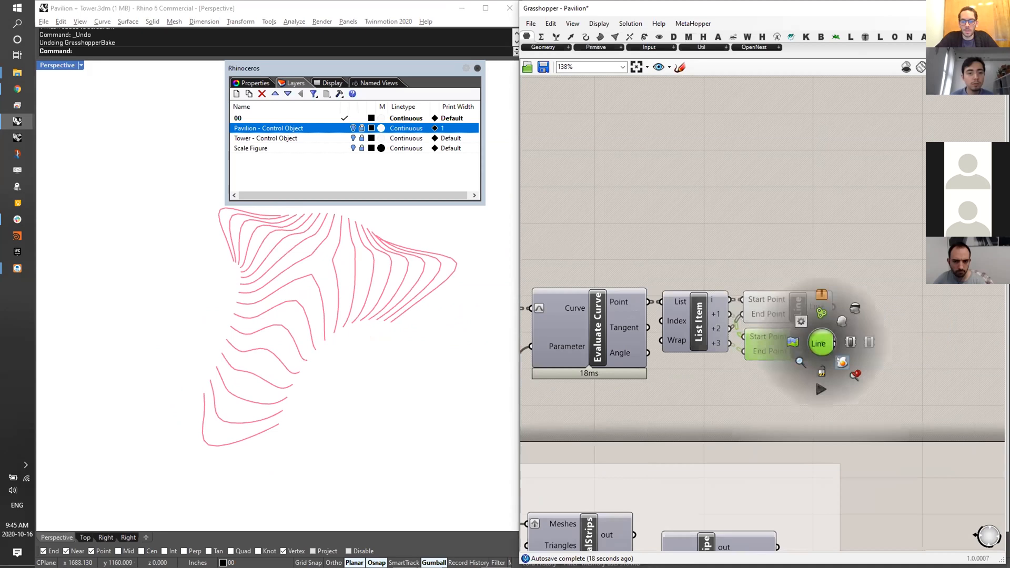
pyautogui.click(841, 362)
pyautogui.scroll(-3, 462, 242)
pyautogui.moveTo(462, 241); pyautogui.dragTo(206, 450)
pyautogui.hotkey('ctrl', 'j')
# - Loft the baked curves of one pavilion leg into a surface with the Normal style
pyautogui.scroll(4, 347, 348)
pyautogui.click(340, 333)
pyautogui.moveTo(339, 333); pyautogui.dragTo(309, 340, button='right')
pyautogui.keyDown('shift'); pyautogui.click(281, 359); pyautogui.keyUp('shift')
pyautogui.moveTo(263, 438); pyautogui.dragTo(112, 364)
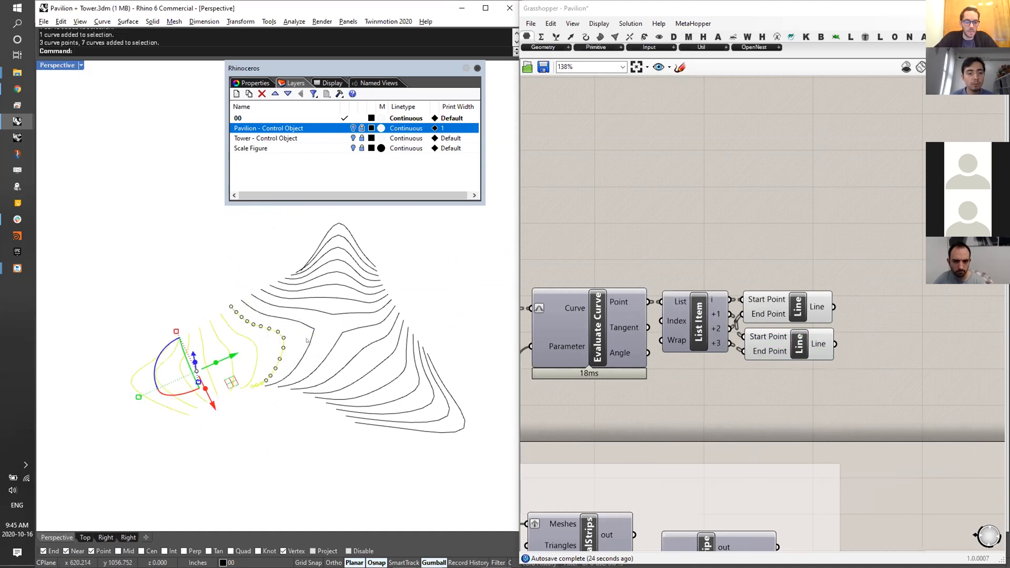
pyautogui.write('Loft')
pyautogui.press('Return')
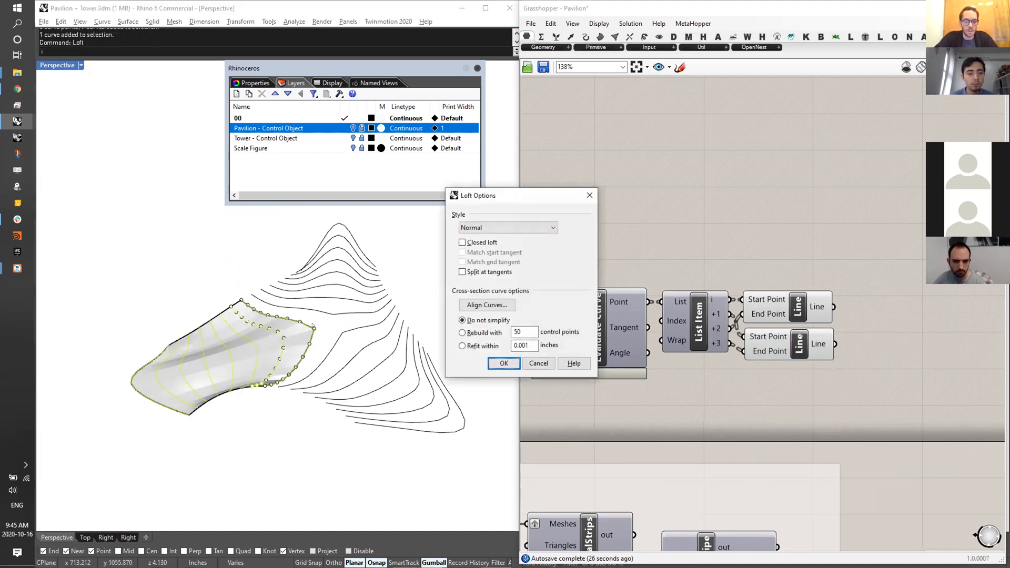
pyautogui.press('Return')
# - Loft the baked curves of the other two pavilion legs into separate surfaces
pyautogui.moveTo(490, 446); pyautogui.dragTo(365, 326)
pyautogui.press('Return')
pyautogui.press('Return')
pyautogui.moveTo(365, 325); pyautogui.dragTo(330, 292, button='right')
pyautogui.press('Return')
pyautogui.moveTo(322, 307); pyautogui.dragTo(317, 310)
pyautogui.press('Escape')
pyautogui.press('Return')
pyautogui.press('Return')
pyautogui.scroll(5, 316, 311)
pyautogui.moveTo(316, 310); pyautogui.dragTo(282, 333, button='right')
pyautogui.press('Return')
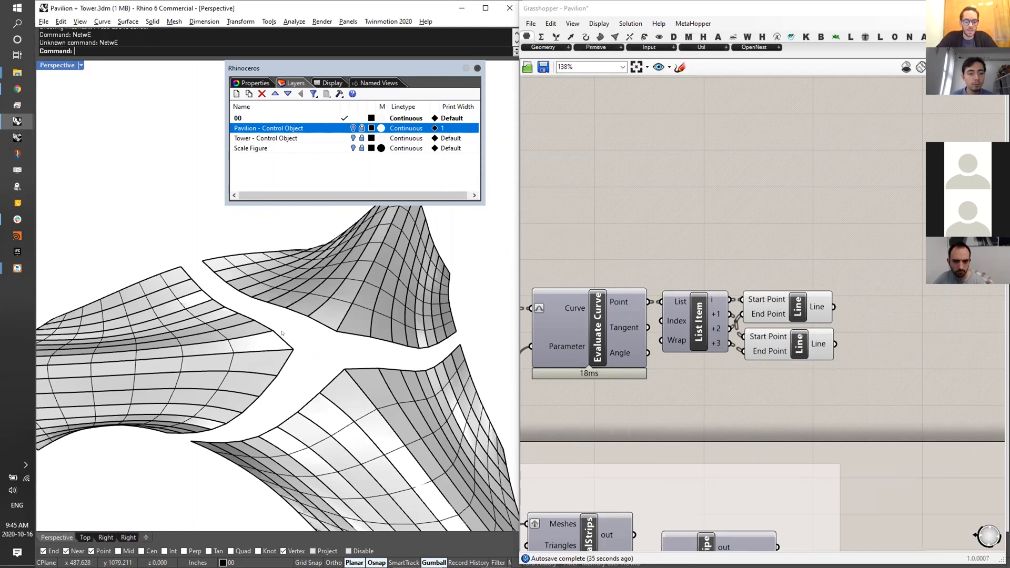
pyautogui.press('Return')
pyautogui.click(283, 340)
pyautogui.click(306, 364)
pyautogui.click(307, 316)
pyautogui.press('Escape')
# - Try to fill the central gap between the three lofts with a network surface from their inner edge curves
pyautogui.click(320, 323)
pyautogui.click(343, 346)
pyautogui.keyDown('shift'); pyautogui.click(284, 340); pyautogui.keyUp('shift')
pyautogui.keyDown('shift'); pyautogui.click(307, 360); pyautogui.keyUp('shift')
pyautogui.moveTo(383, 386); pyautogui.dragTo(316, 369, button='right')
pyautogui.write('Net')
pyautogui.press('Return')
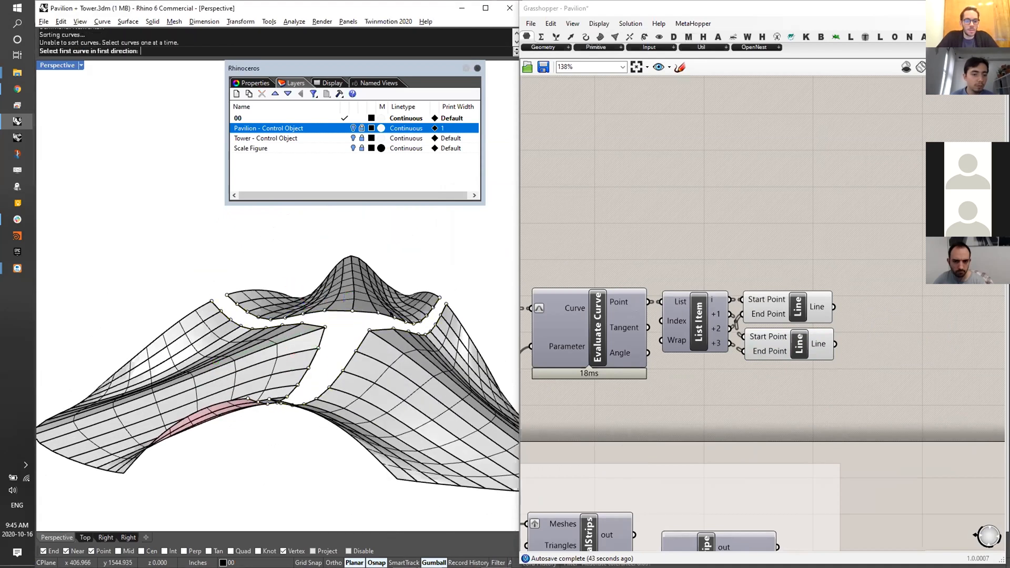
pyautogui.press('Escape')
# - Cancel the network surface and delete the three lofted surfaces together with all remaining baked curves
pyautogui.scroll(-2, 374, 294)
pyautogui.moveTo(374, 295); pyautogui.dragTo(355, 230, button='right')
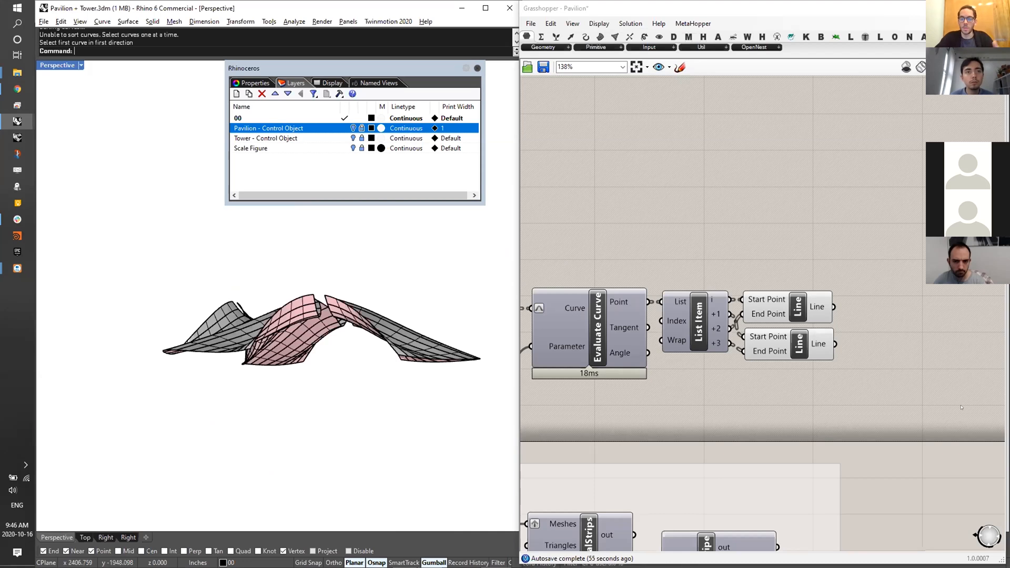
pyautogui.moveTo(316, 277); pyautogui.dragTo(330, 316, button='right')
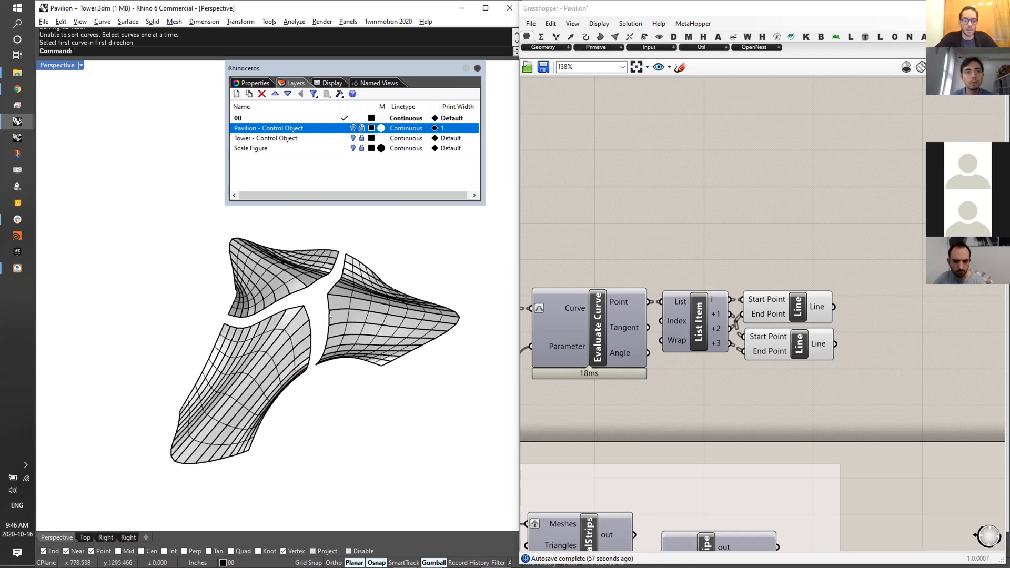
pyautogui.click(273, 350)
pyautogui.scroll(-4, 796, 263)
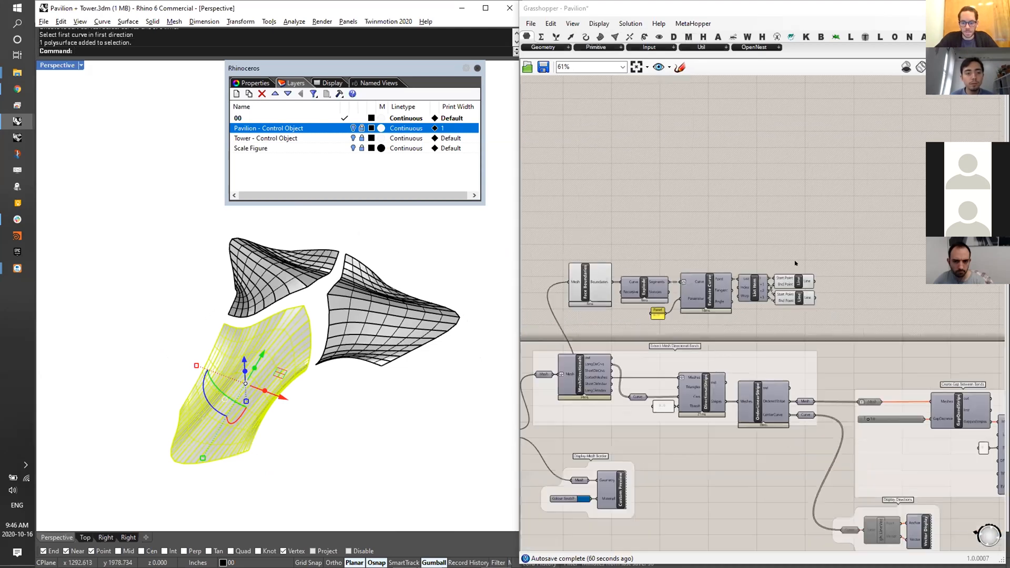
pyautogui.moveTo(433, 363); pyautogui.dragTo(210, 264)
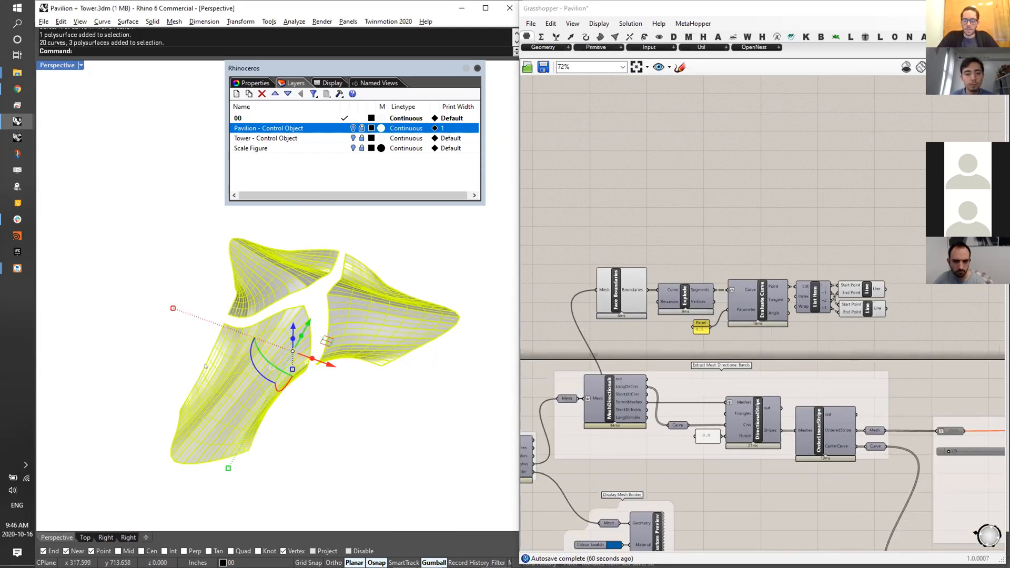
pyautogui.press('Delete')
pyautogui.press('Delete')
pyautogui.hotkey('ctrl', 'a')
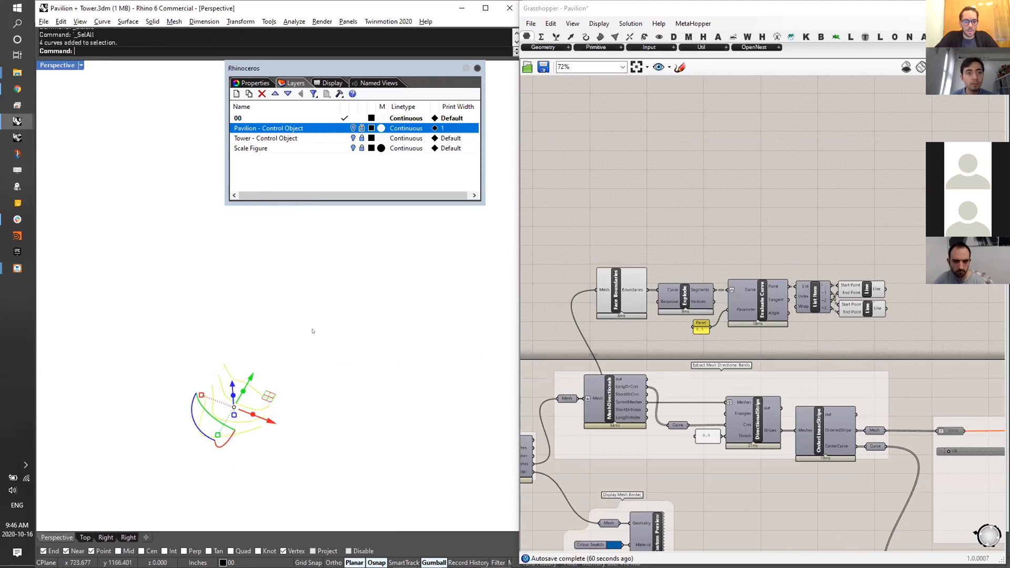
pyautogui.press('Delete')
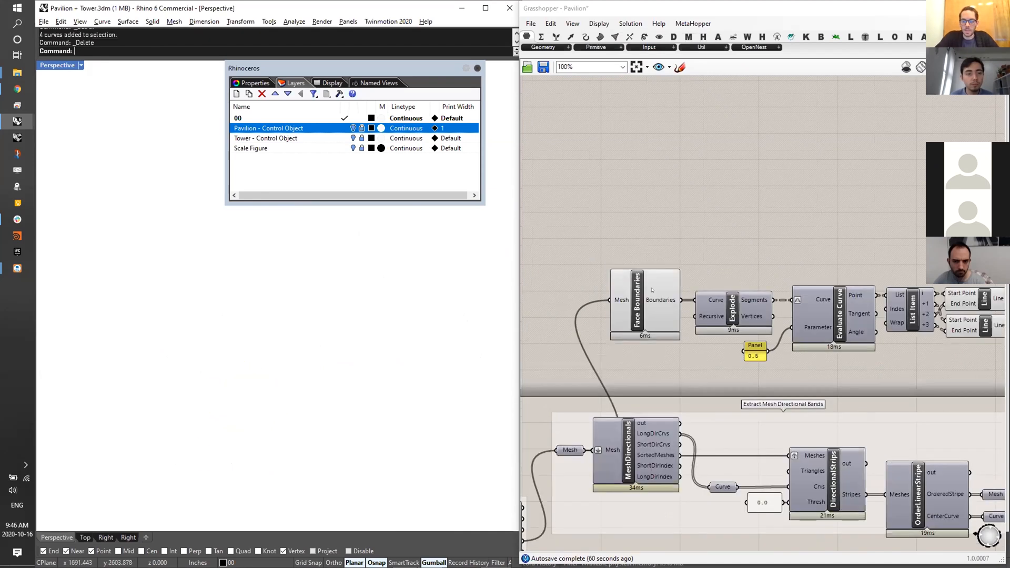
# - Preview the curves produced by Face Boundaries and by each of the two Line components
pyautogui.click(621, 289)
pyautogui.scroll(2, 926, 328)
pyautogui.click(853, 275)
pyautogui.click(845, 300)
pyautogui.moveTo(611, 244); pyautogui.dragTo(694, 240, button='right')
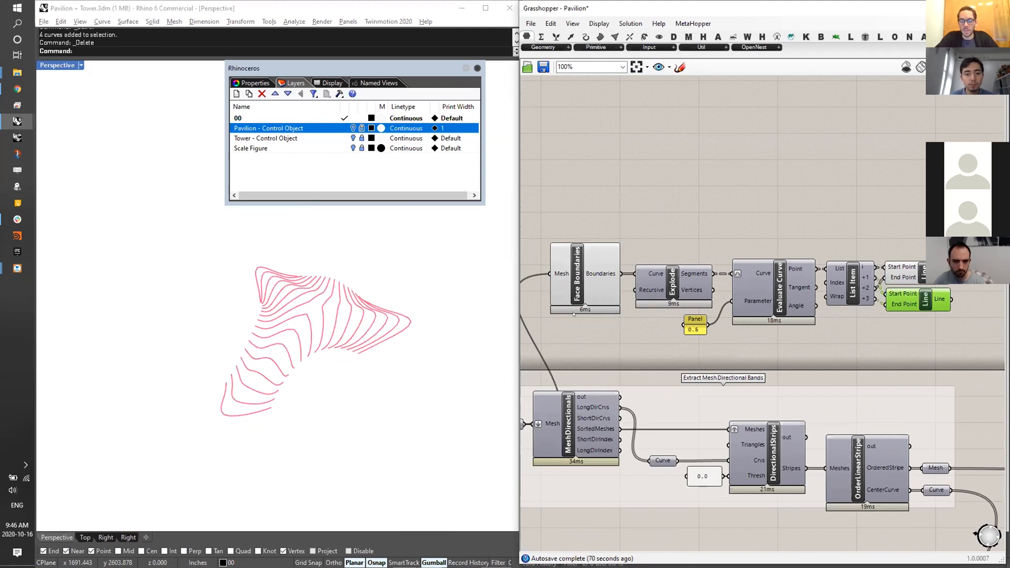
# - Add a MeshDirection component above the Face Boundaries component
pyautogui.moveTo(573, 315); pyautogui.dragTo(617, 332, button='right')
pyautogui.doubleClick(601, 243)
pyautogui.write('DIREC')
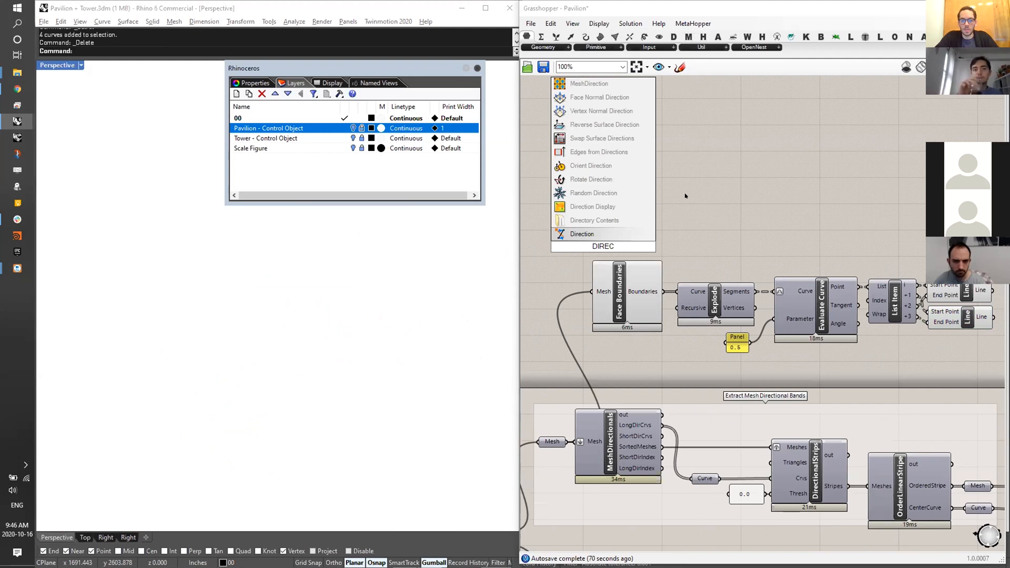
pyautogui.click(589, 83)
pyautogui.moveTo(608, 230); pyautogui.dragTo(633, 199)
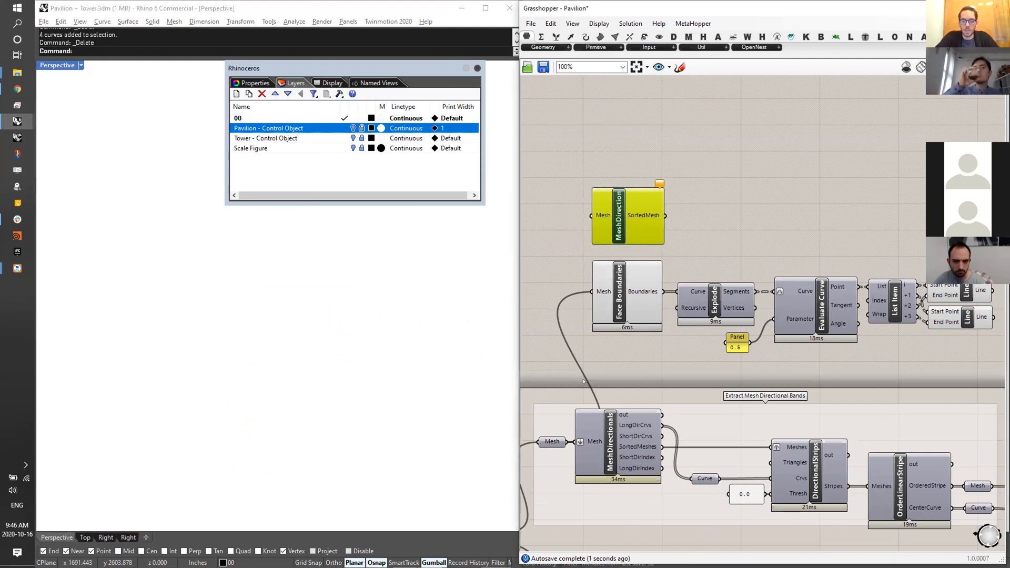
# - Examine the input mesh, its face boundaries and the exploded edge segments around the pavilion's centre
pyautogui.click(552, 441)
pyautogui.scroll(6, 340, 298)
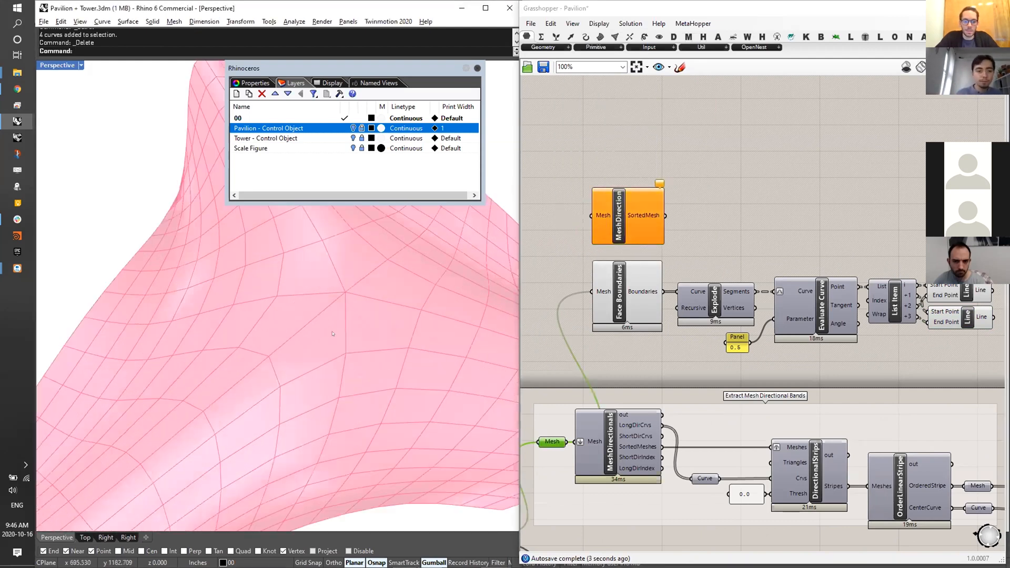
pyautogui.scroll(2, 289, 333)
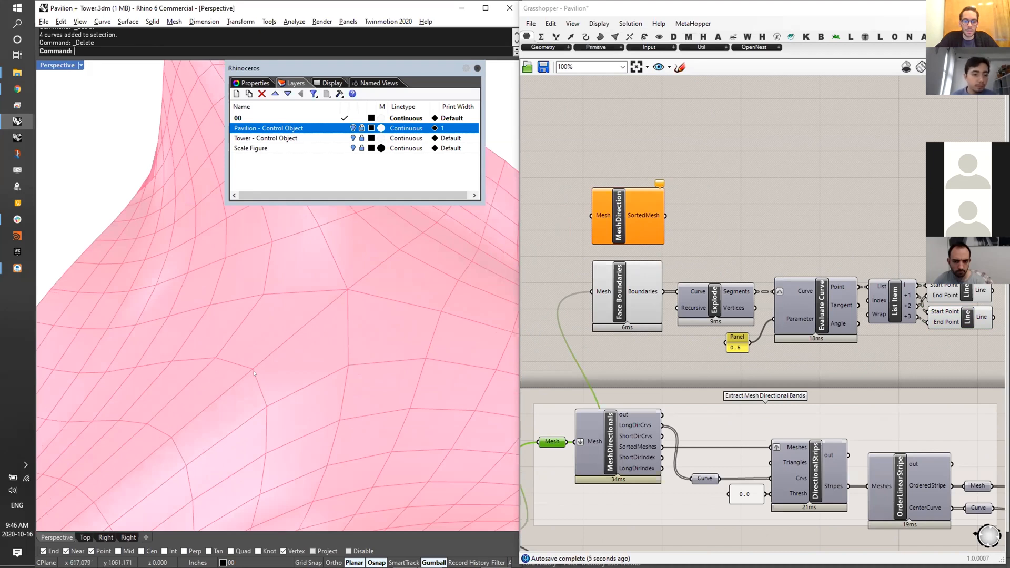
pyautogui.keyDown('shift'); pyautogui.click(629, 300); pyautogui.keyUp('shift')
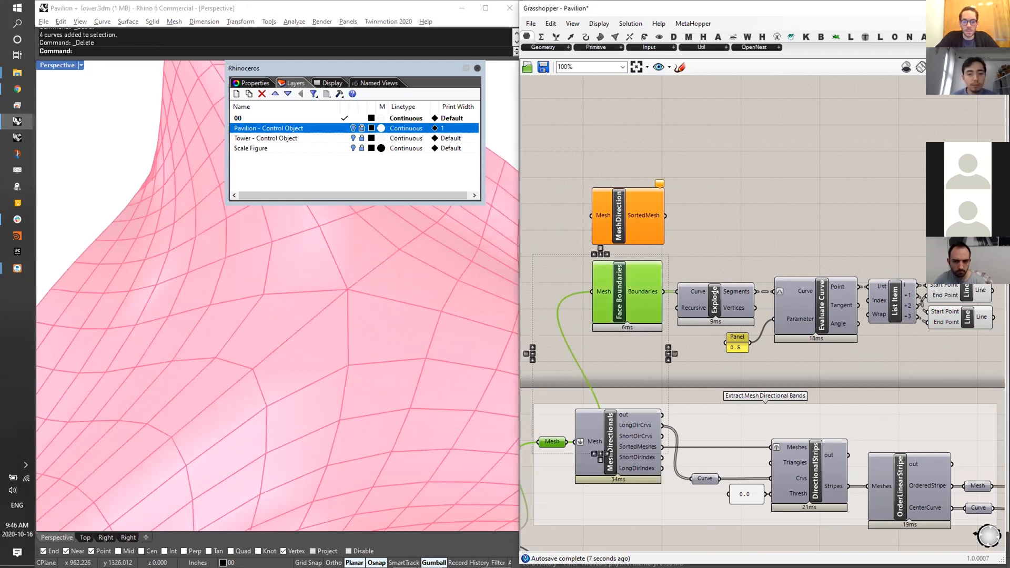
pyautogui.click(714, 300)
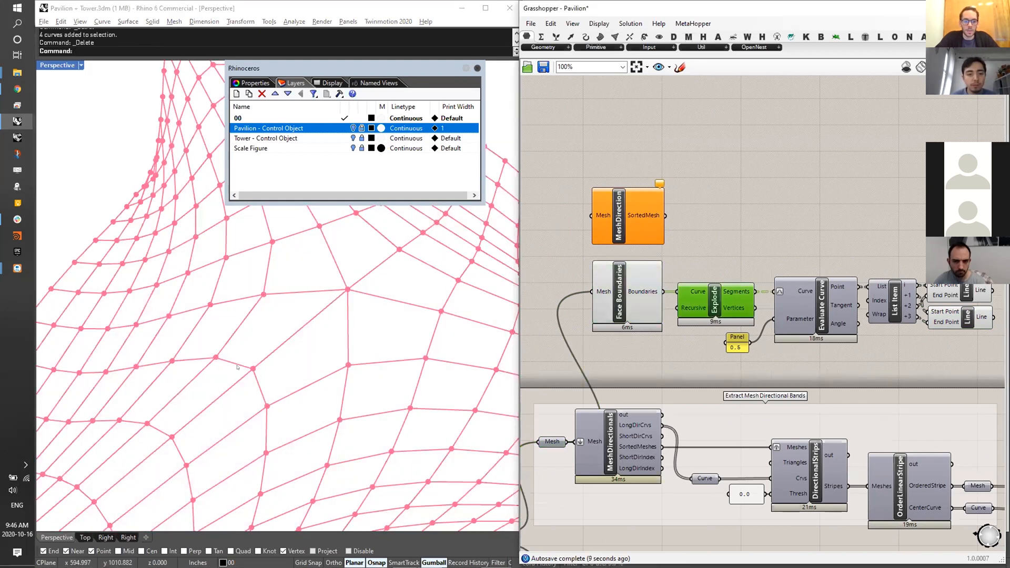
pyautogui.keyDown('shift'); pyautogui.moveTo(356, 359); pyautogui.dragTo(356, 317, button='right'); pyautogui.keyUp('shift')
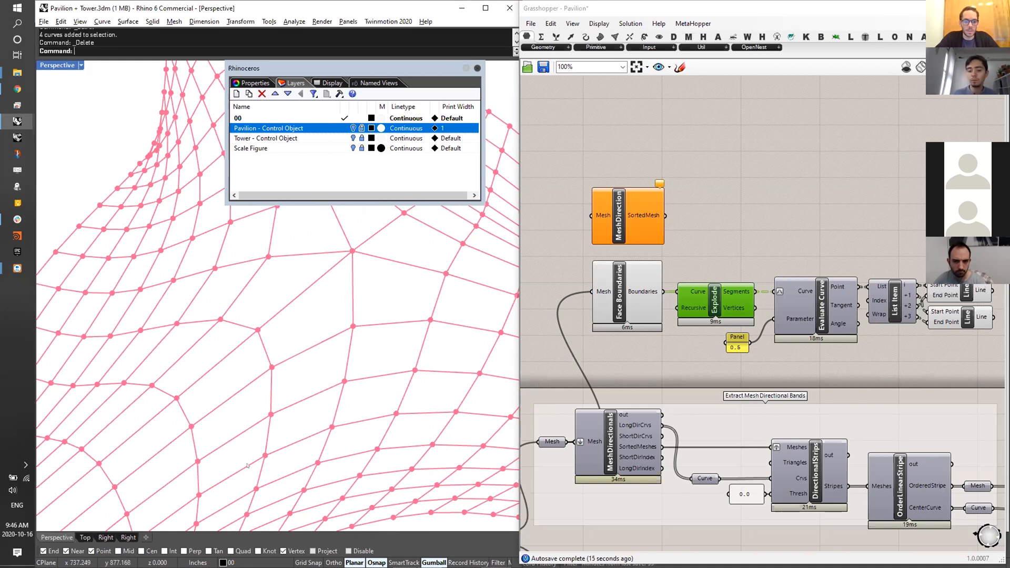
pyautogui.moveTo(143, 451); pyautogui.dragTo(290, 333, button='right')
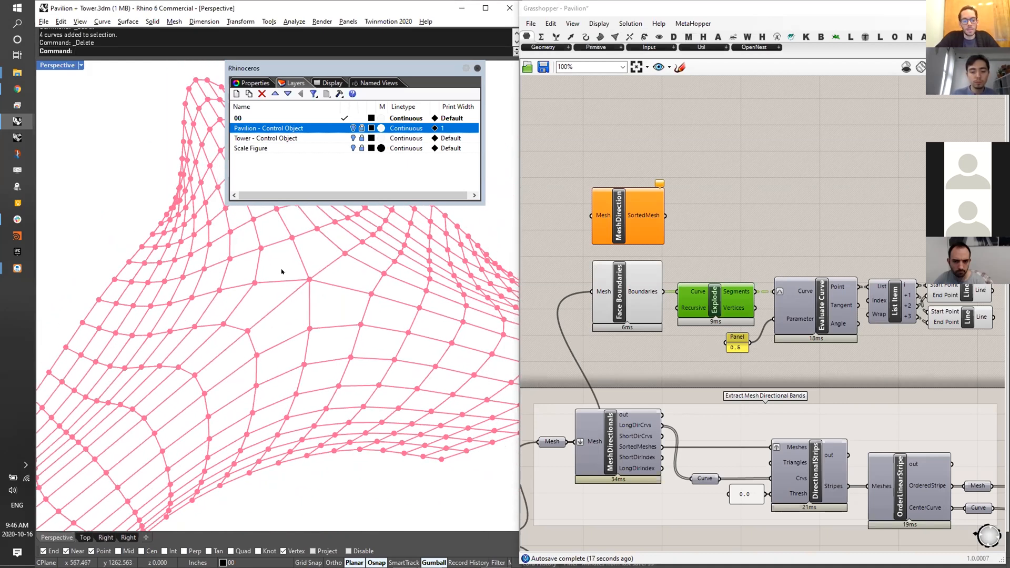
# - Delete the MeshDirection component placed above Face Boundaries
pyautogui.moveTo(641, 199); pyautogui.dragTo(637, 196)
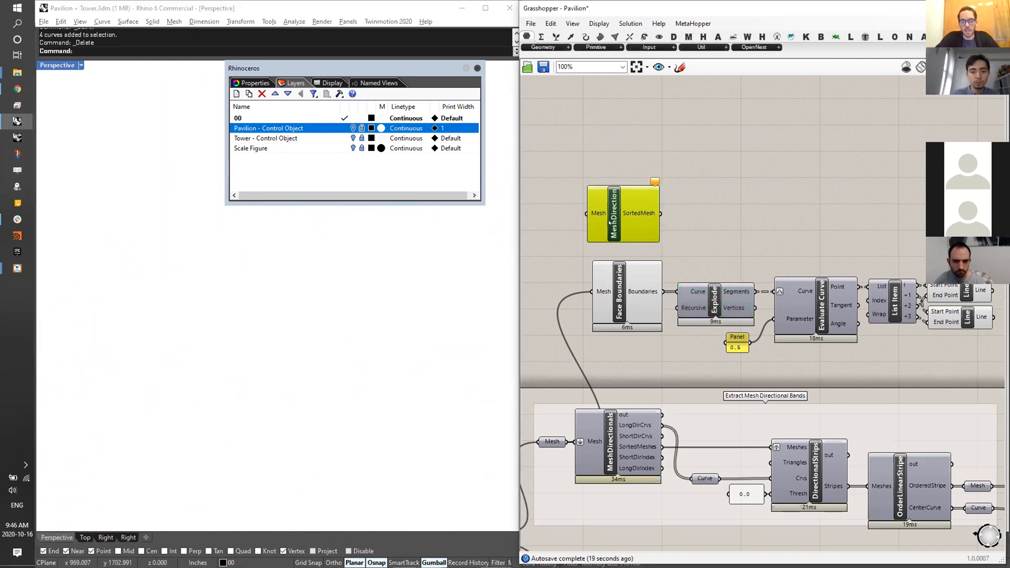
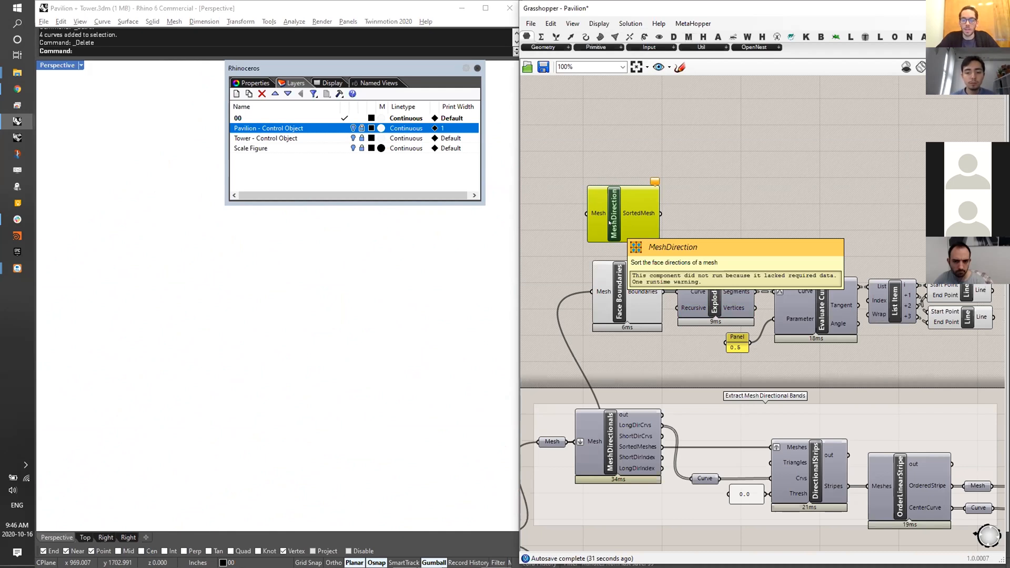
pyautogui.press('Delete')
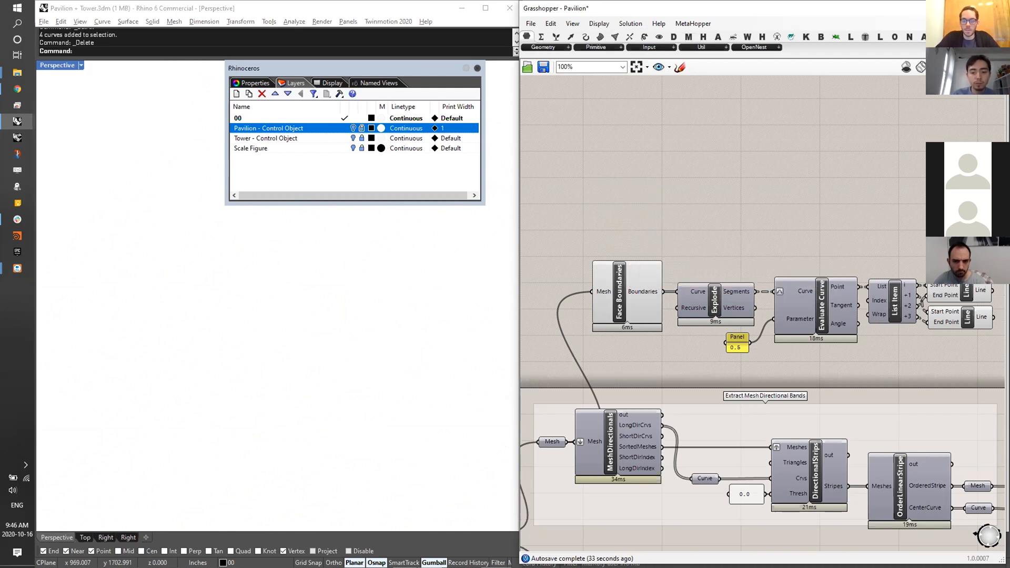
# - Compare the previews of Face Boundaries, MeshDirectionals and the long-direction Curve parameter on the pavilion
pyautogui.click(626, 294)
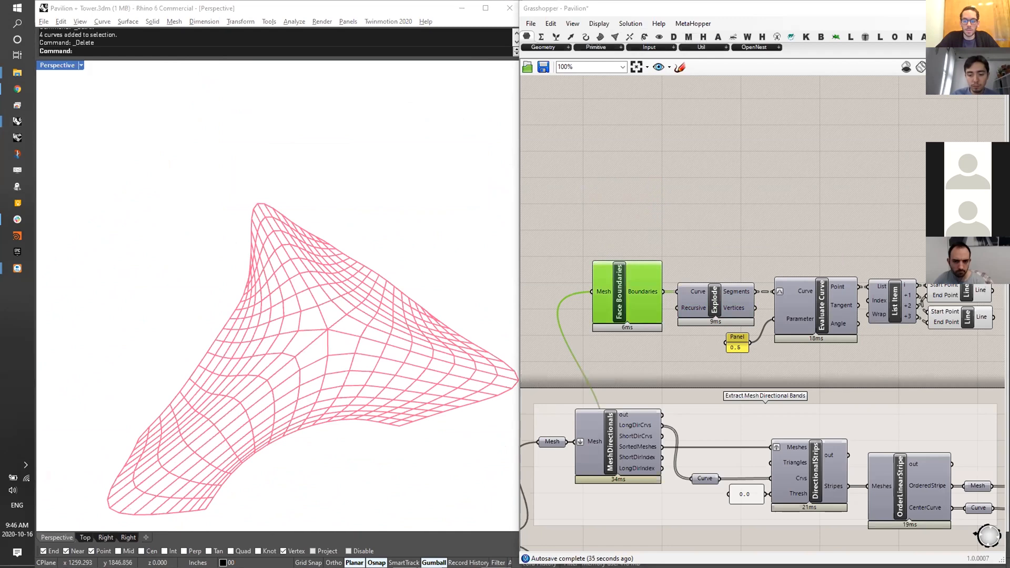
pyautogui.rightClick(840, 206)
pyautogui.moveTo(995, 205); pyautogui.dragTo(916, 206, button='right')
pyautogui.moveTo(915, 207); pyautogui.dragTo(897, 335)
pyautogui.moveTo(329, 347); pyautogui.dragTo(305, 279, button='right')
pyautogui.scroll(-2, 896, 223)
pyautogui.scroll(2, 757, 392)
pyautogui.click(590, 383)
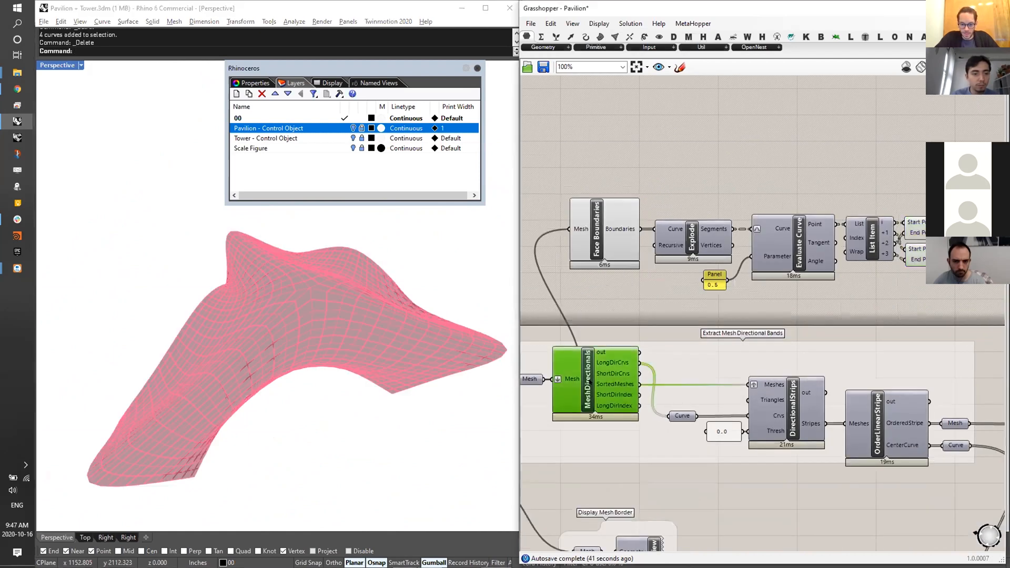
pyautogui.click(686, 415)
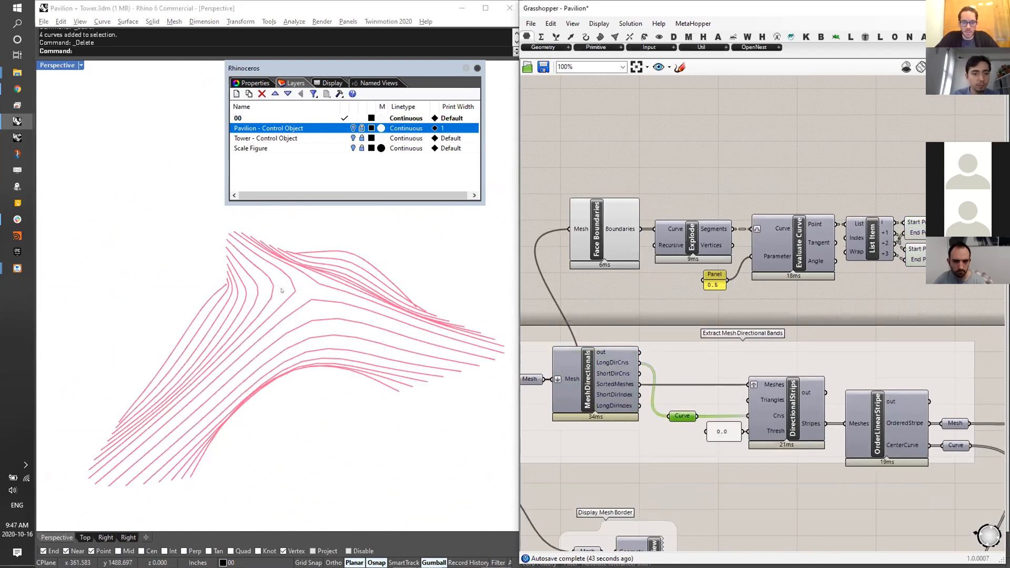
# - Replace the Face Boundaries-to-Line component chain with a Mesh parameter fed by the Stripes output of DirectionalStrips
pyautogui.moveTo(945, 178); pyautogui.dragTo(592, 287)
pyautogui.press('Delete')
pyautogui.doubleClick(808, 244)
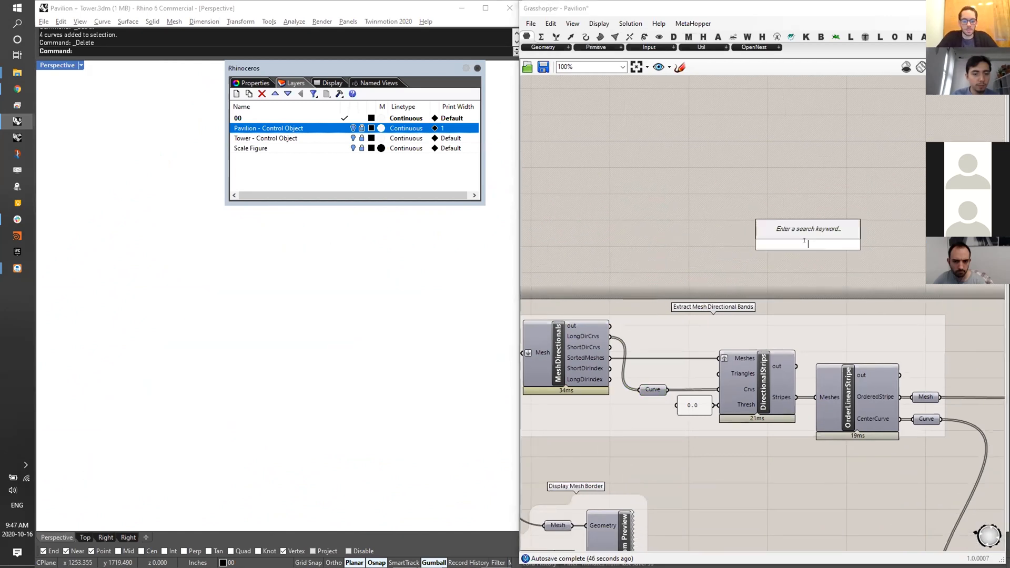
pyautogui.write('MESH')
pyautogui.click(787, 233)
pyautogui.moveTo(797, 397); pyautogui.dragTo(813, 244)
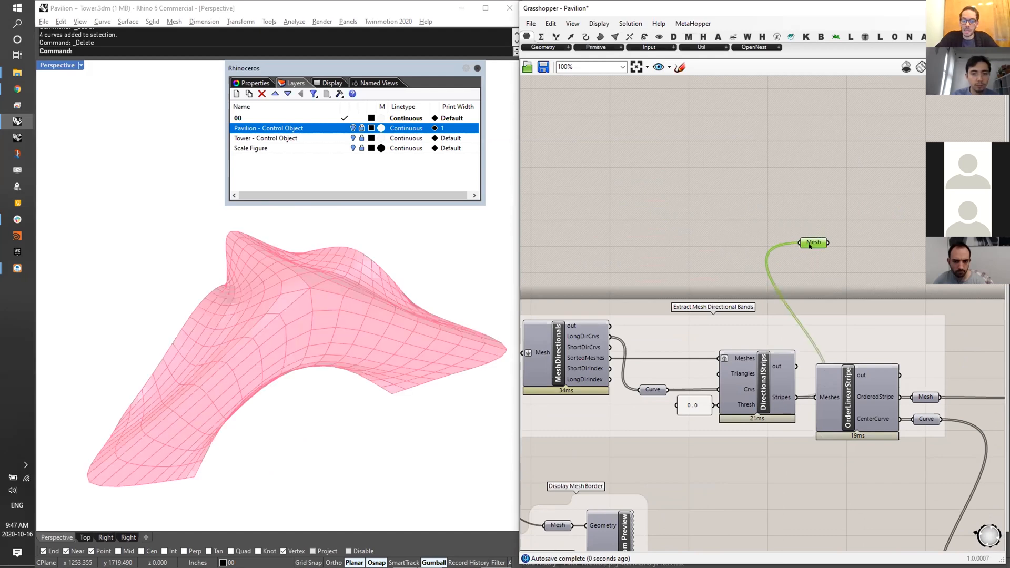
# - Bake the strips from the new Mesh parameter and raise two of them above the pavilion
pyautogui.middleClick(809, 241)
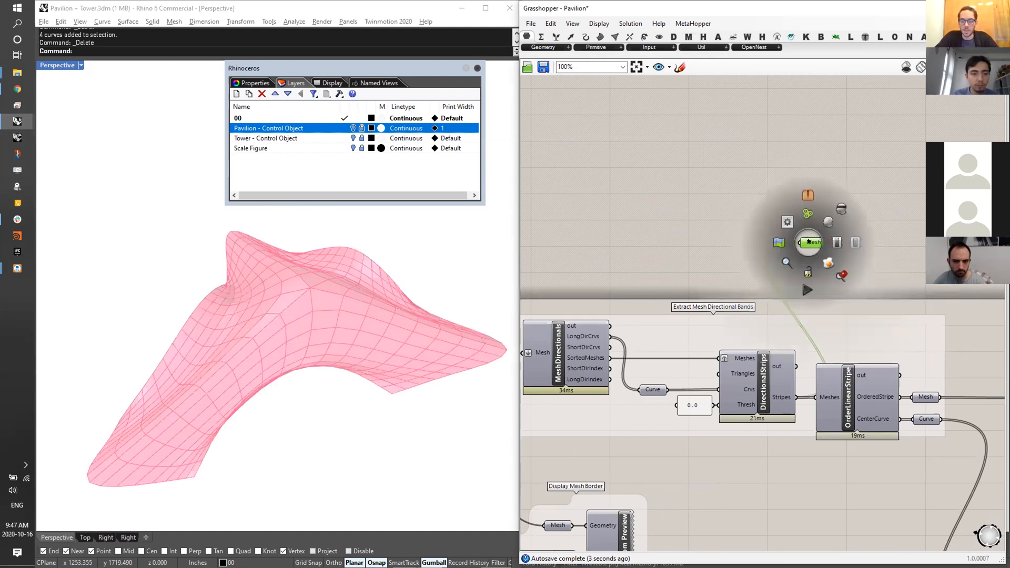
pyautogui.click(829, 263)
pyautogui.click(310, 302)
pyautogui.moveTo(309, 302); pyautogui.dragTo(254, 250, button='right')
pyautogui.press('Escape')
# - Run ExtractWireframe on one of the raised mesh strips
pyautogui.scroll(6, 248, 265)
pyautogui.click(255, 249)
pyautogui.press('Up')
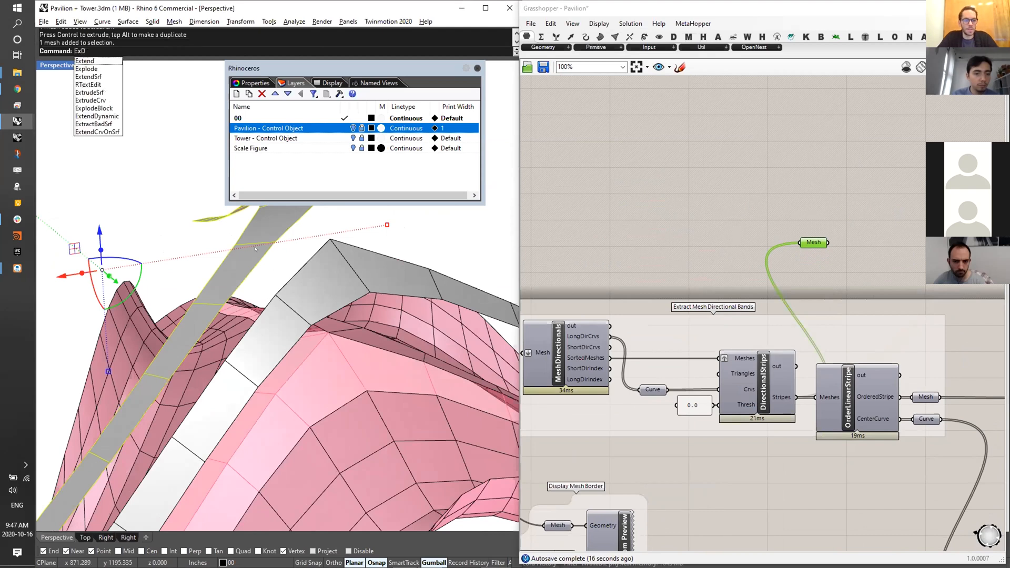
pyautogui.write('tractWi')
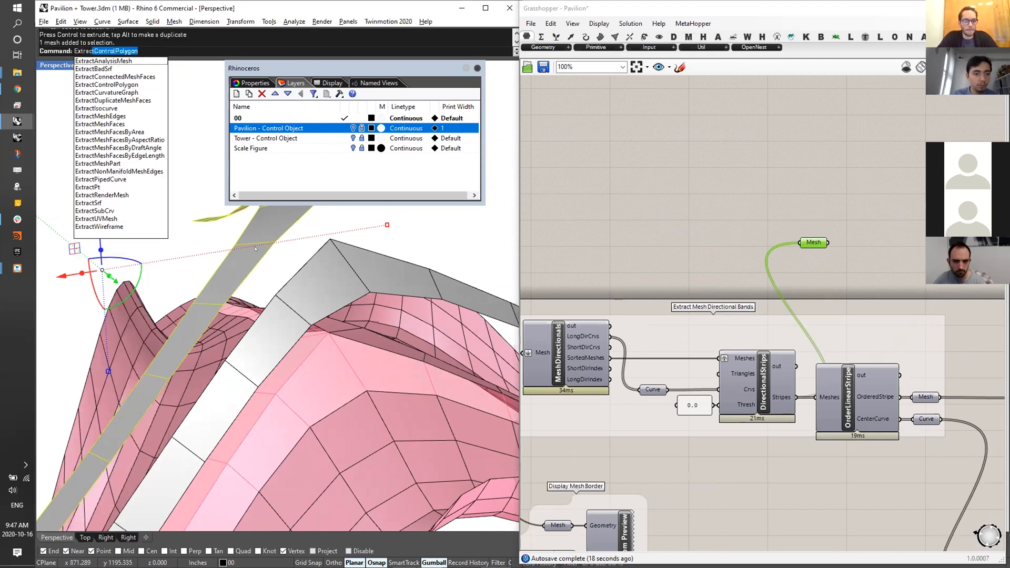
pyautogui.press('Return')
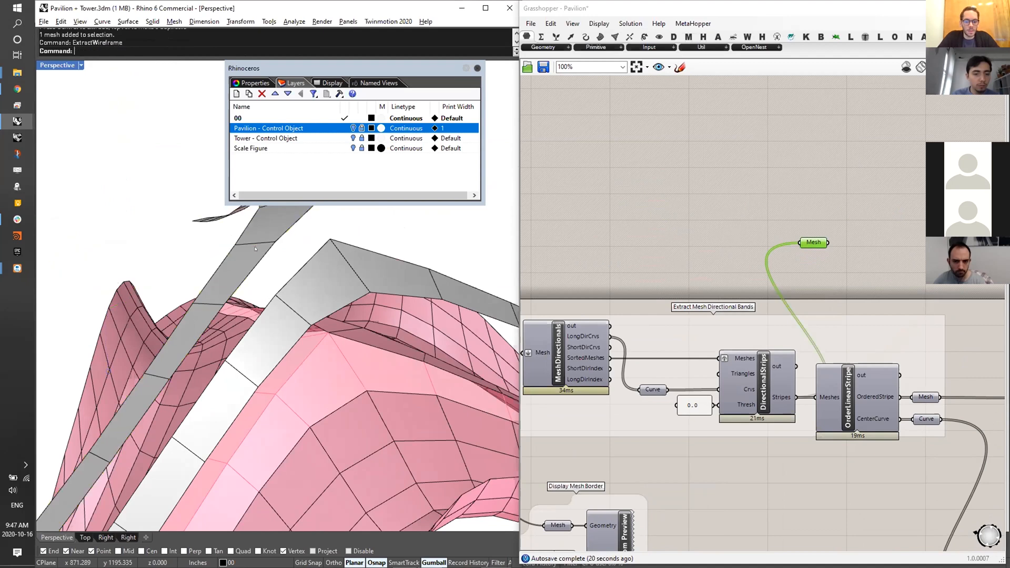
# - Draw a line between the midpoints of two neighbouring cross edges on the raised strip
pyautogui.write('Lin')
pyautogui.press('Return')
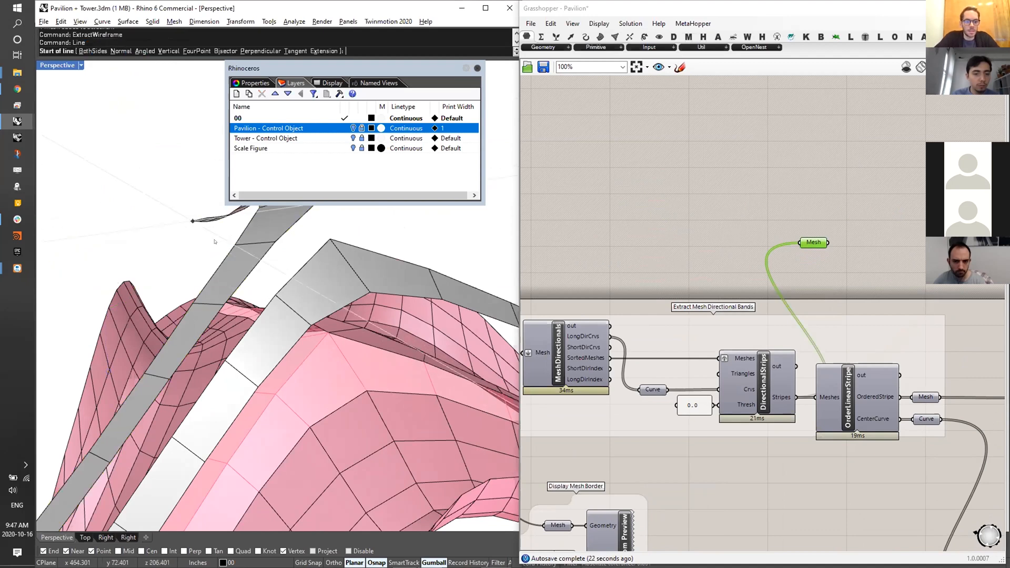
pyautogui.click(252, 244)
pyautogui.click(211, 304)
pyautogui.rightClick(212, 303)
pyautogui.click(231, 274)
pyautogui.press('Escape')
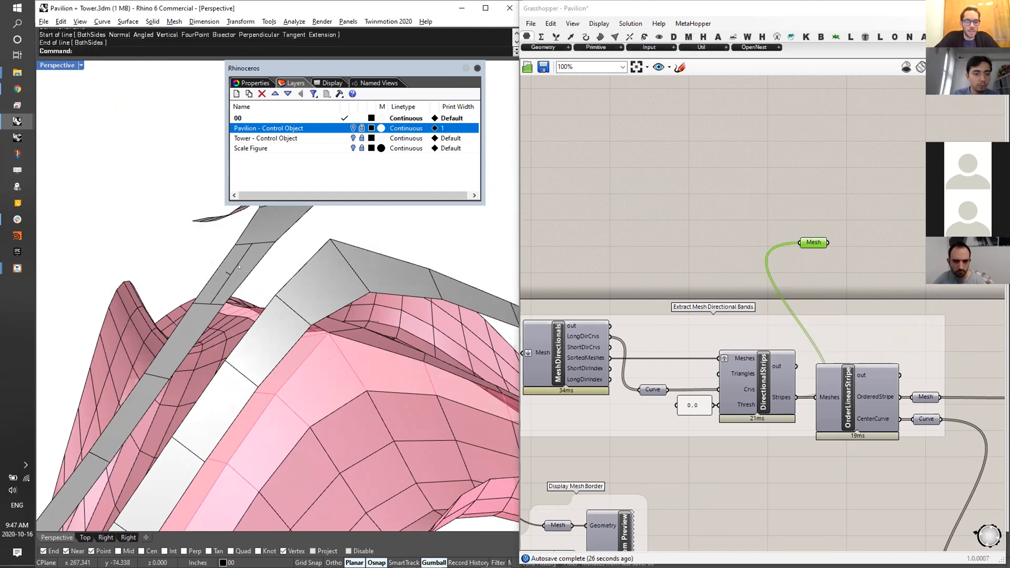
# - Examine the raised strips against the whole pavilion and the Mesh parameter that supplies them
pyautogui.click(242, 272)
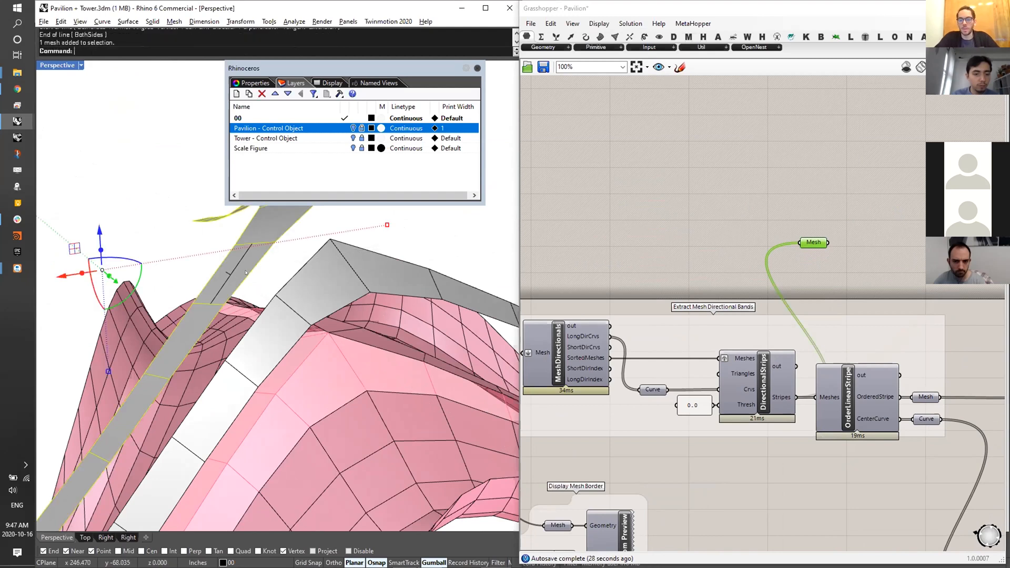
pyautogui.press('Escape')
pyautogui.moveTo(246, 272); pyautogui.dragTo(340, 240, button='right')
pyautogui.scroll(-9, 332, 262)
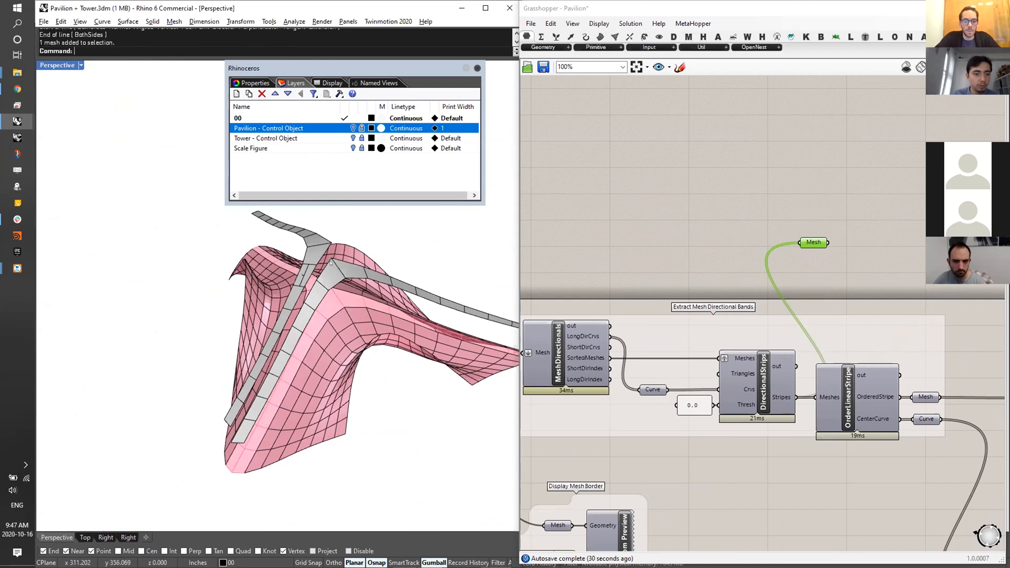
pyautogui.scroll(-7, 812, 214)
pyautogui.click(805, 199)
pyautogui.scroll(3, 805, 199)
pyautogui.click(816, 238)
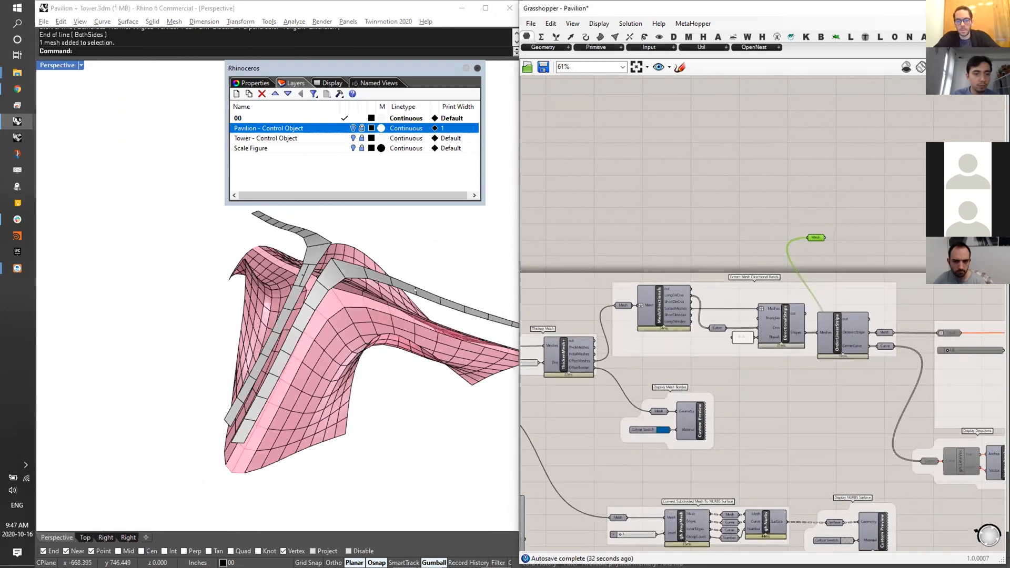
# - Undo the drawn line, the strip edits and the baking, leaving the earlier baked geometry deleted
pyautogui.click(435, 400)
pyautogui.hotkey('ctrl', 'z')
pyautogui.hotkey('ctrl', 'z')
pyautogui.hotkey('ctrl', 'z')
pyautogui.hotkey('ctrl', 'z')
pyautogui.hotkey('ctrl', 'y')
# - Undo the Grasshopper edits to restore the Face Boundaries-to-Line component chain
pyautogui.click(790, 199)
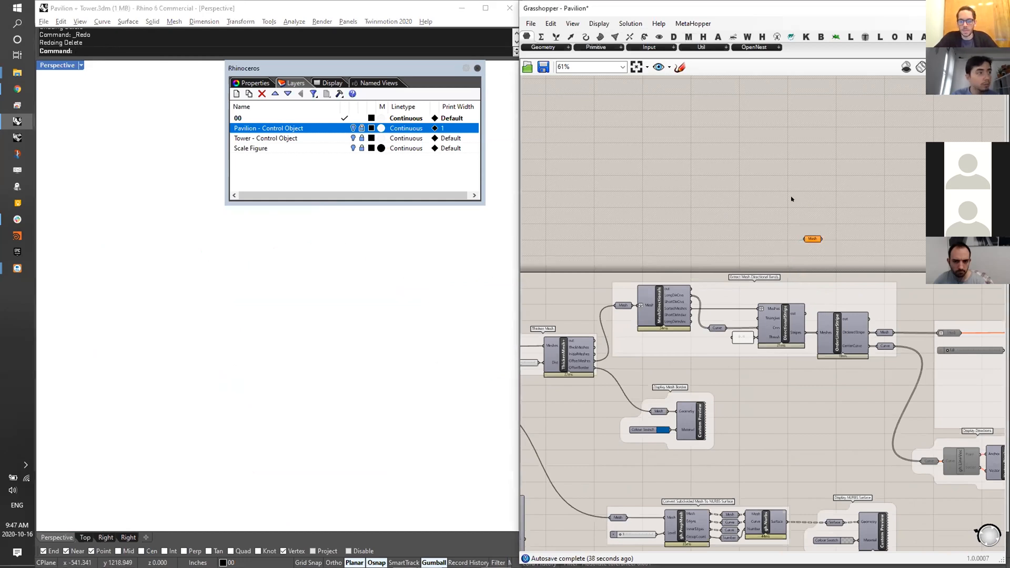
pyautogui.hotkey('ctrl', 'z')
pyautogui.hotkey('ctrl', 'z')
pyautogui.scroll(2, 771, 168)
pyautogui.moveTo(771, 168); pyautogui.dragTo(737, 180, button='right')
# - Add a Mesh parameter above the restored chain and connect it to the mesh that feeds MeshDirectionals
pyautogui.click(737, 180)
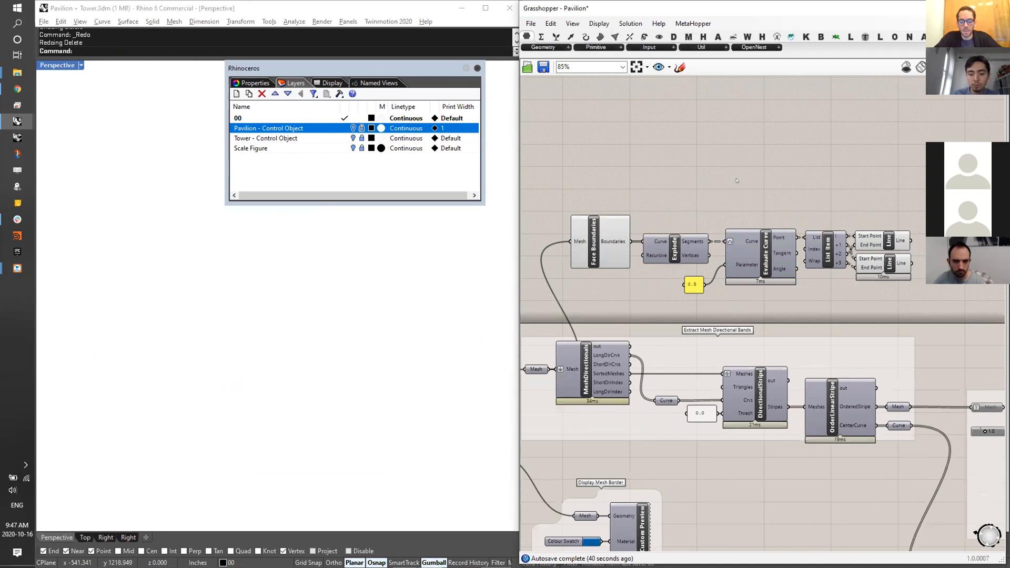
pyautogui.rightClick(737, 181)
pyautogui.click(721, 174)
pyautogui.moveTo(729, 180); pyautogui.dragTo(630, 346)
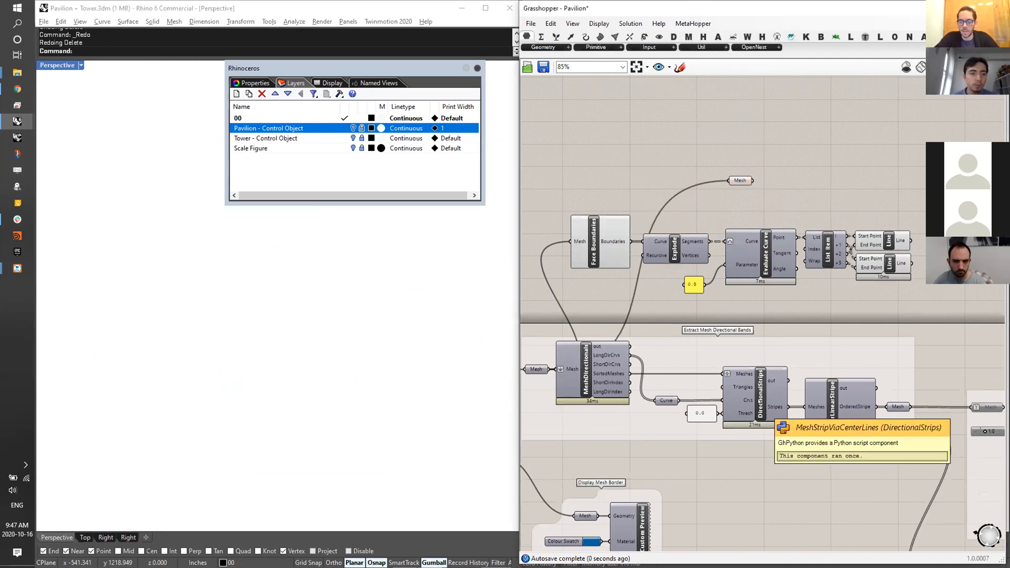
# - Move the Mesh parameter clear of the chain and add a Join Curves component connected to the first Line output
pyautogui.moveTo(741, 181); pyautogui.dragTo(829, 154)
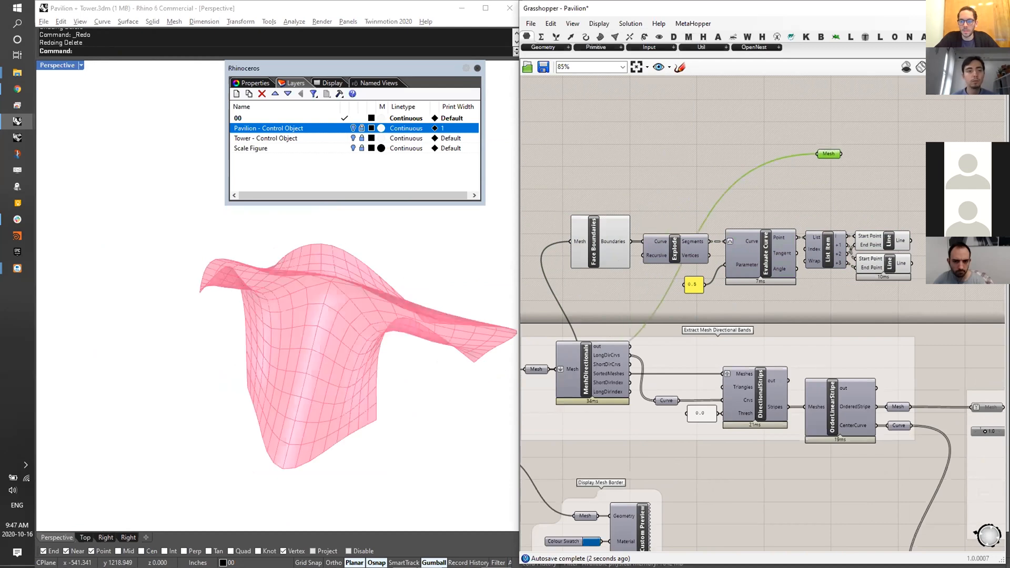
pyautogui.moveTo(956, 262); pyautogui.dragTo(895, 275, button='right')
pyautogui.click(895, 275)
pyautogui.rightClick(895, 275)
pyautogui.write('join')
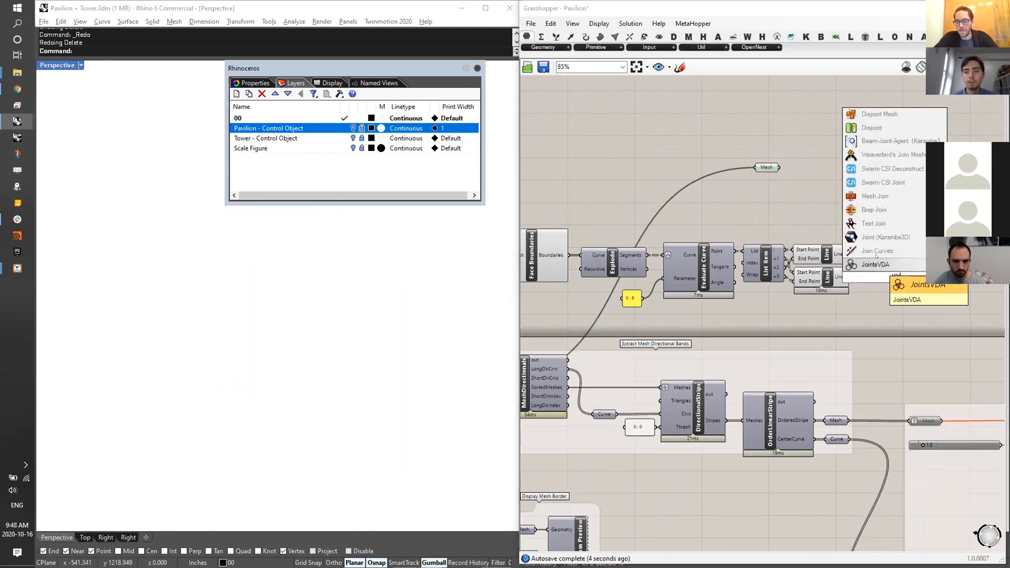
pyautogui.press('Return')
pyautogui.scroll(1, 868, 255)
pyautogui.moveTo(846, 255); pyautogui.dragTo(899, 250)
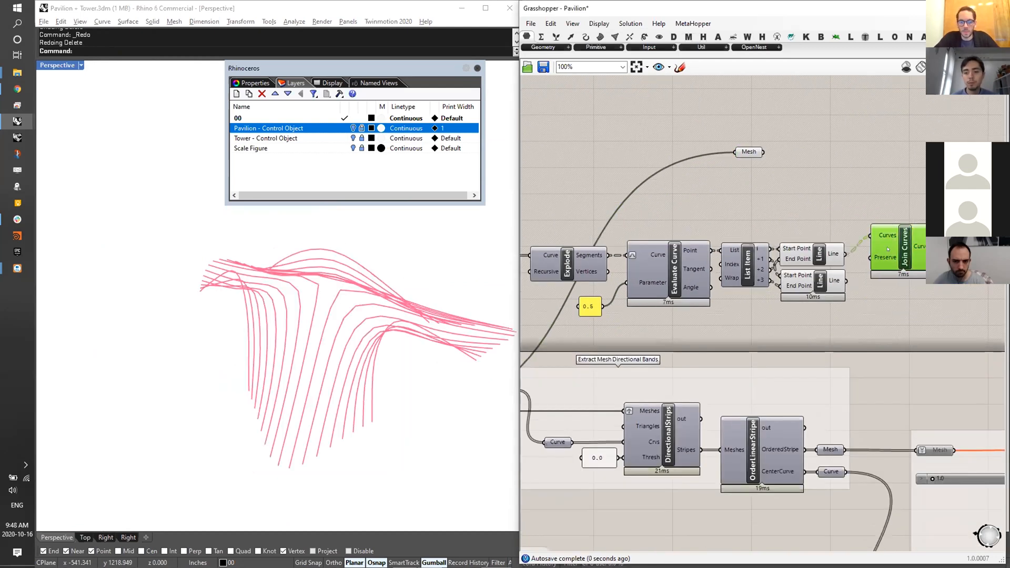
# - Feed Join Curves from the second Line component instead and flatten that Line output
pyautogui.moveTo(830, 290); pyautogui.dragTo(786, 313, button='right')
pyautogui.moveTo(813, 264); pyautogui.dragTo(857, 317)
pyautogui.moveTo(784, 312); pyautogui.dragTo(695, 307, button='right')
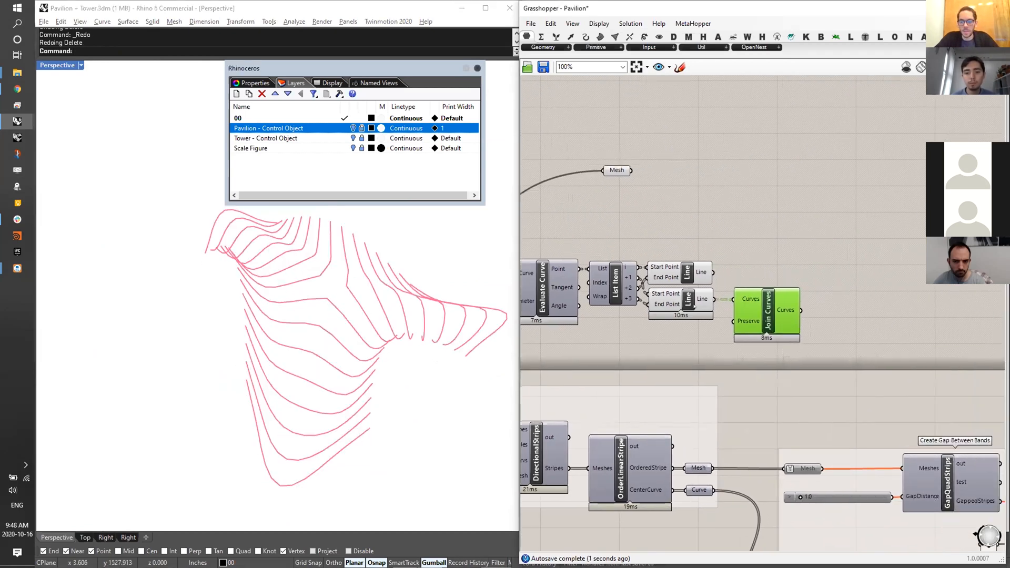
pyautogui.rightClick(702, 301)
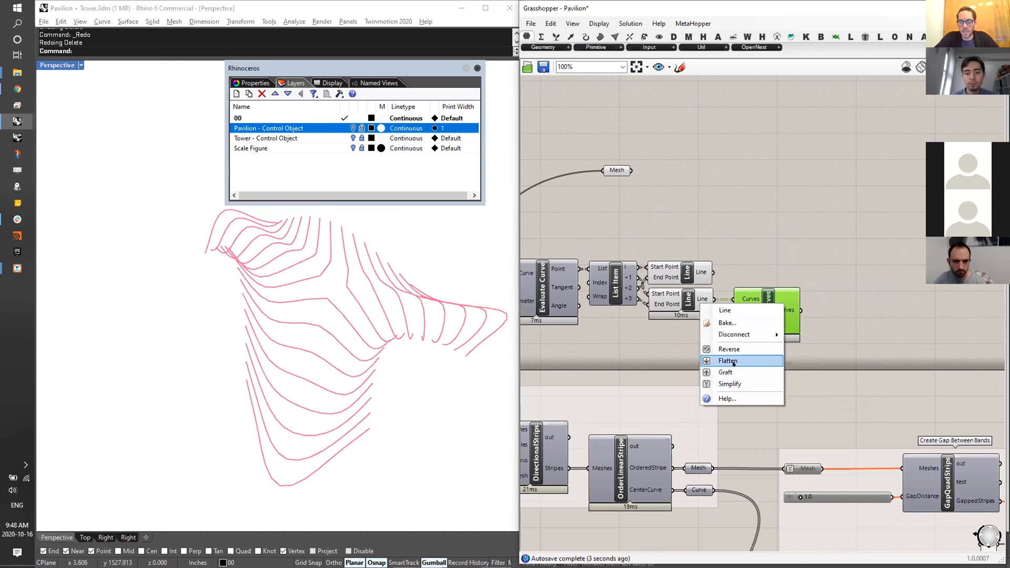
pyautogui.click(743, 363)
pyautogui.rightClick(857, 308)
pyautogui.write('join')
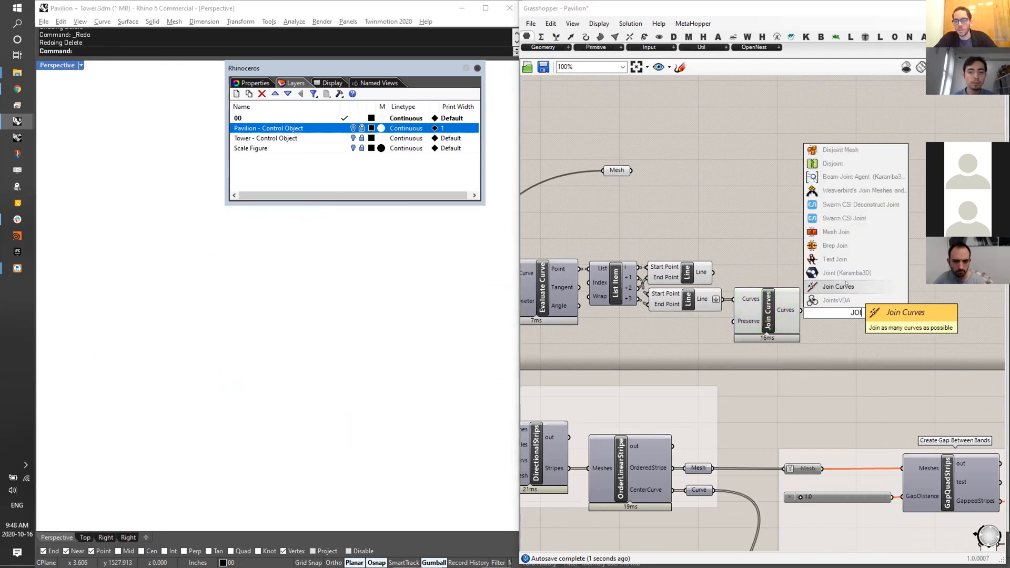
pyautogui.click(837, 302)
pyautogui.click(785, 309)
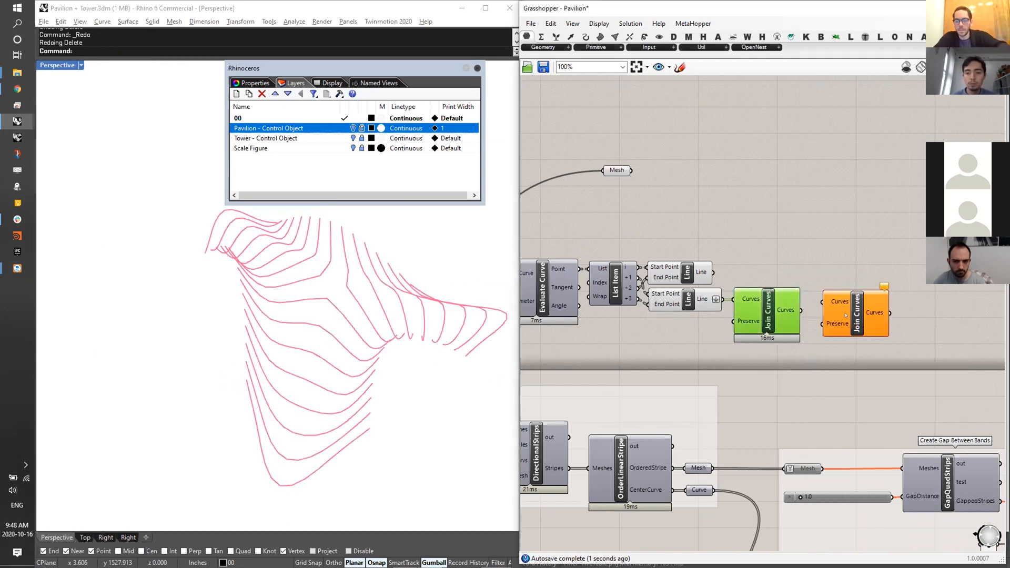
pyautogui.click(856, 312)
pyautogui.press('Delete')
# - Turn off the preview of the Line components and move the Mesh parameter above the Join Curves output
pyautogui.moveTo(822, 206); pyautogui.dragTo(855, 221, button='right')
pyautogui.moveTo(733, 256); pyautogui.dragTo(666, 310)
pyautogui.middleClick(699, 288)
pyautogui.click(722, 261)
pyautogui.click(733, 207)
pyautogui.moveTo(653, 188); pyautogui.dragTo(840, 250)
# - Add an Explode component fed by the joined curves and check its segment vertices on the pavilion mesh
pyautogui.moveTo(871, 303); pyautogui.dragTo(772, 282, button='right')
pyautogui.scroll(2, 775, 283)
pyautogui.doubleClick(761, 309)
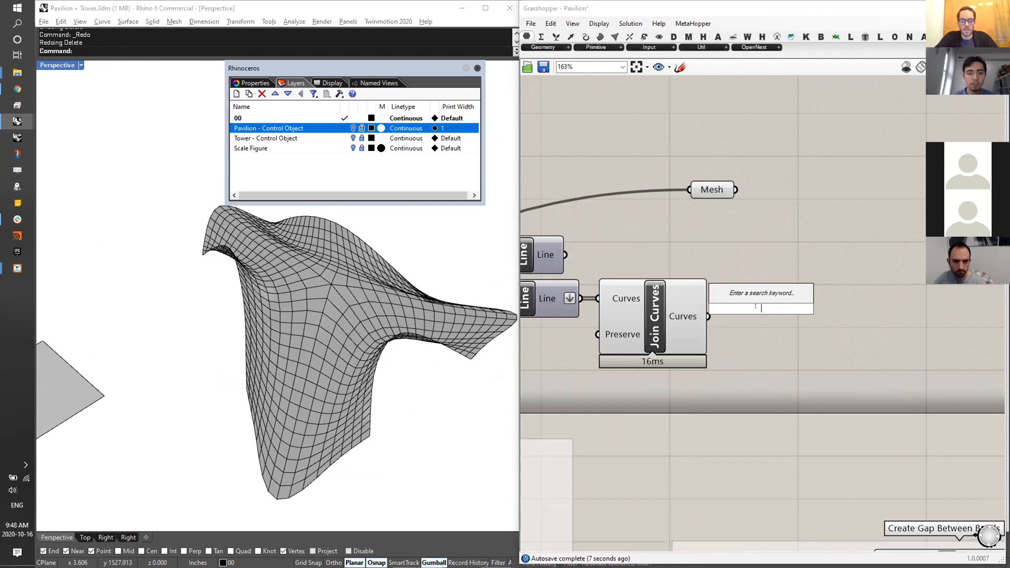
pyautogui.write('EXPLODE')
pyautogui.click(777, 300)
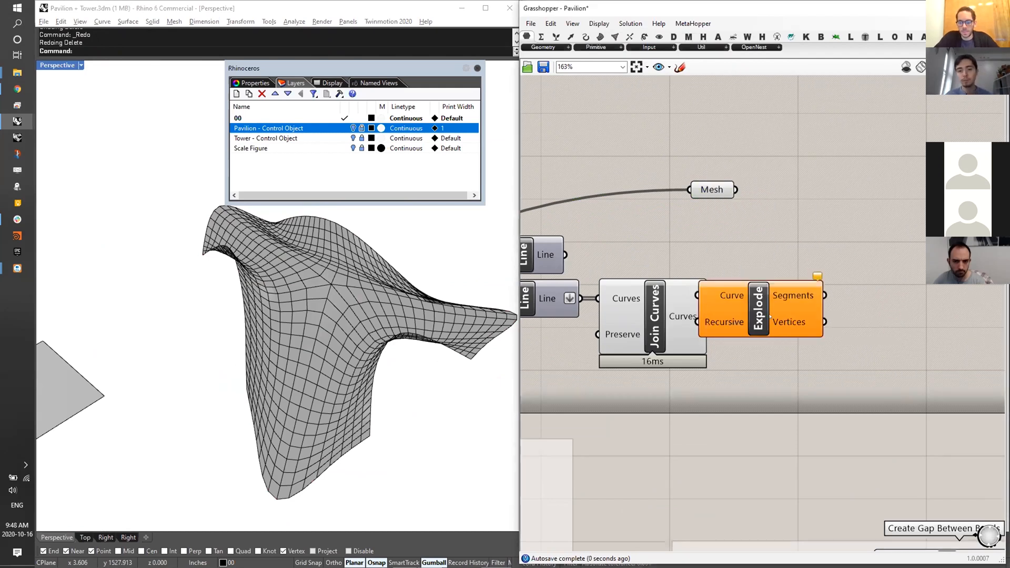
pyautogui.moveTo(711, 309); pyautogui.dragTo(732, 308)
pyautogui.moveTo(731, 309); pyautogui.dragTo(655, 299, button='right')
pyautogui.scroll(-2, 447, 295)
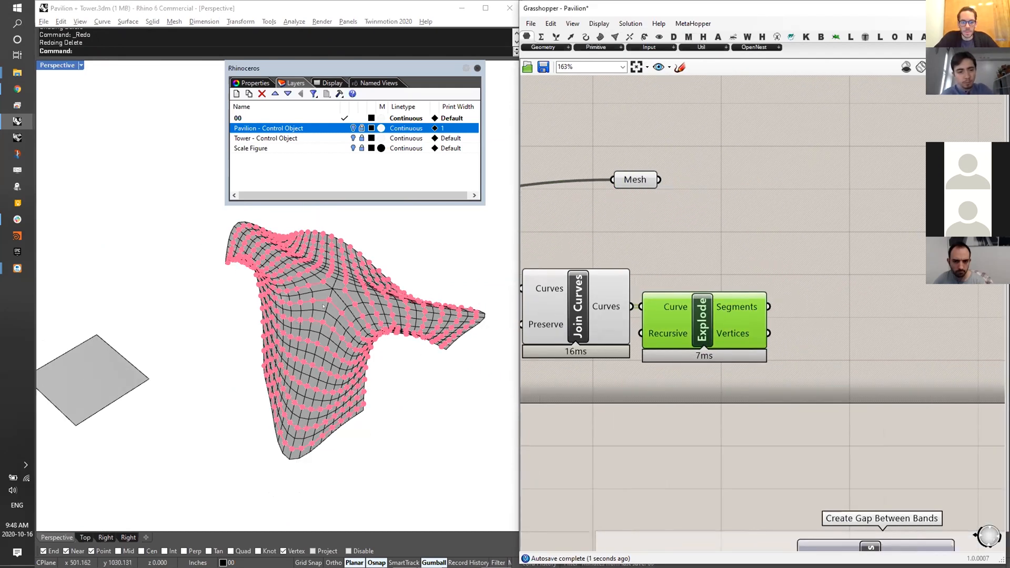
pyautogui.scroll(6, 361, 303)
pyautogui.doubleClick(912, 287)
pyautogui.write('EVALUTE')
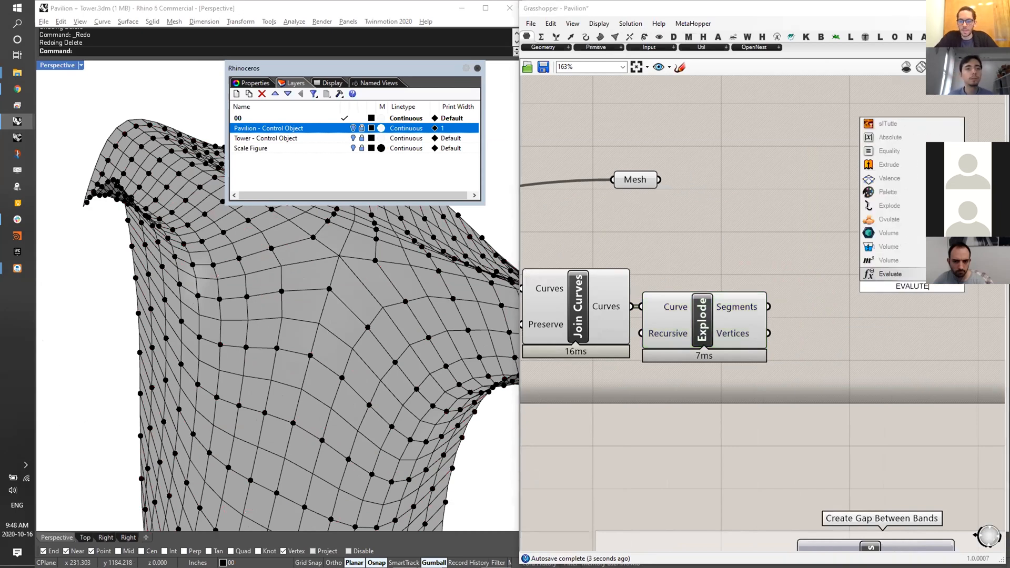
pyautogui.write(' CUR')
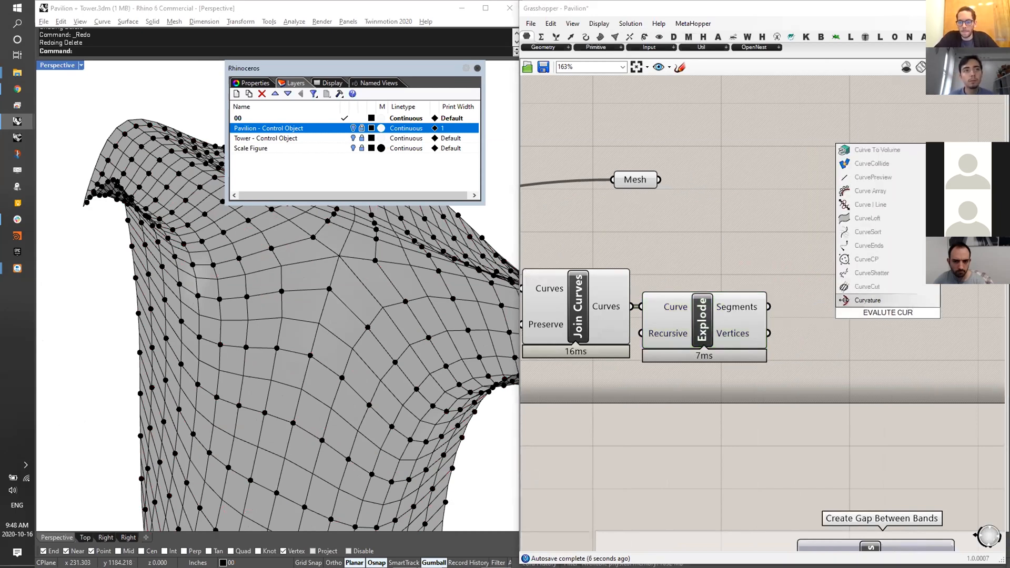
pyautogui.press('Escape')
# - Add an Evaluate Curve component, connect the Explode segments to its Curve input, and reparameterize that input
pyautogui.doubleClick(894, 350)
pyautogui.write('EVALUT')
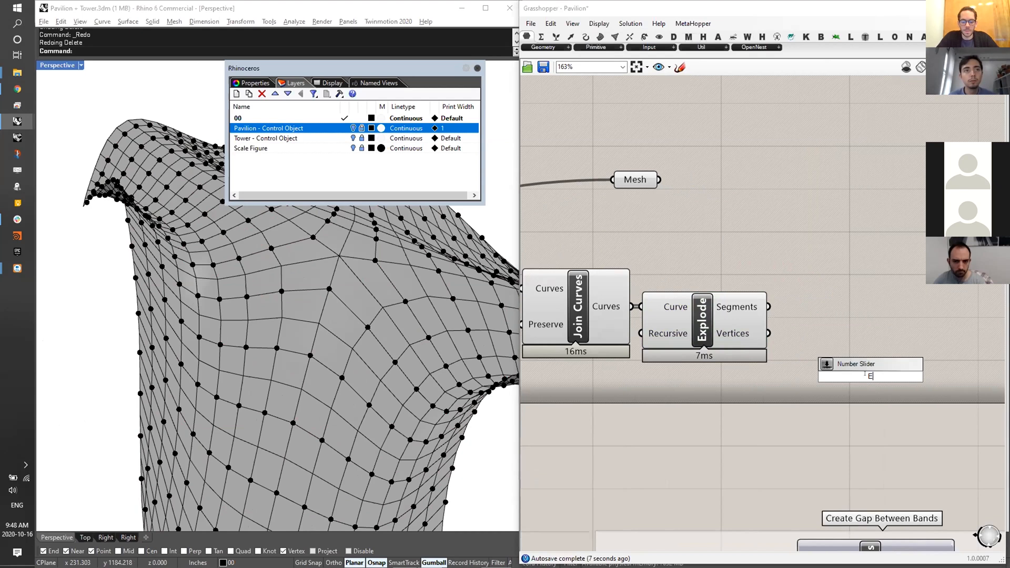
pyautogui.press('BackSpace')
pyautogui.press('BackSpace')
pyautogui.press('BackSpace')
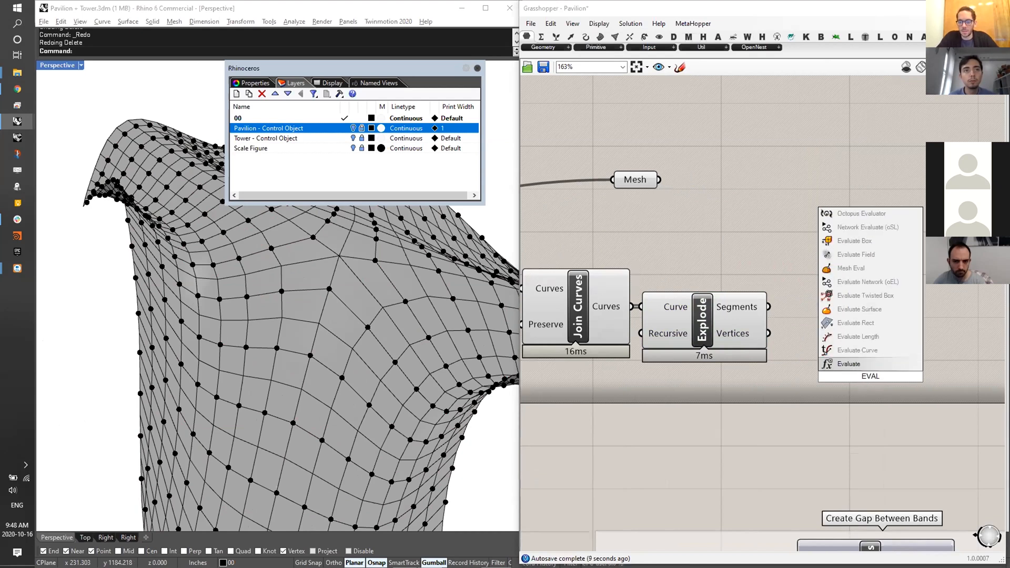
pyautogui.press('Up')
pyautogui.press('Return')
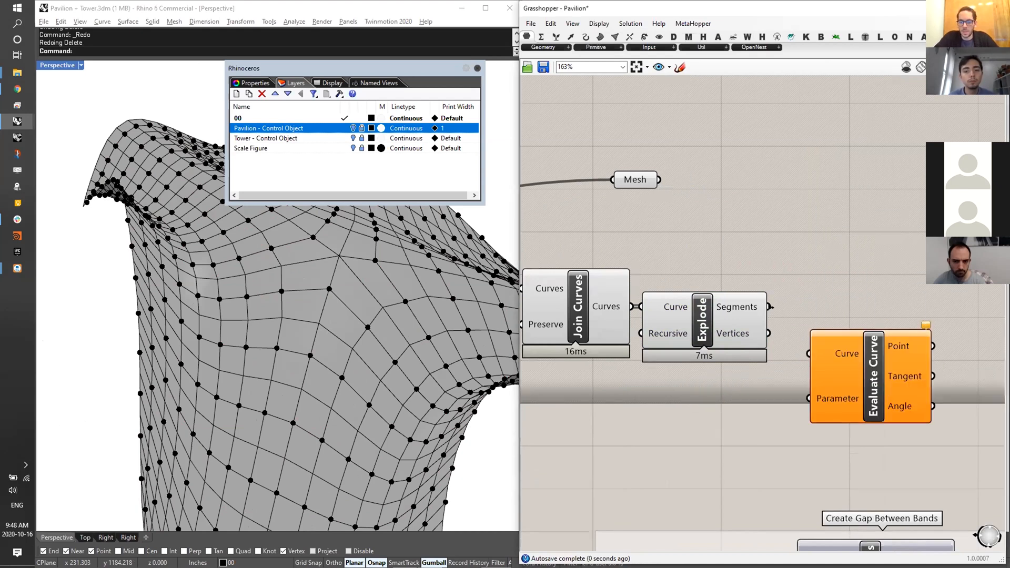
pyautogui.moveTo(854, 365); pyautogui.dragTo(841, 329)
pyautogui.rightClick(833, 317)
pyautogui.click(876, 418)
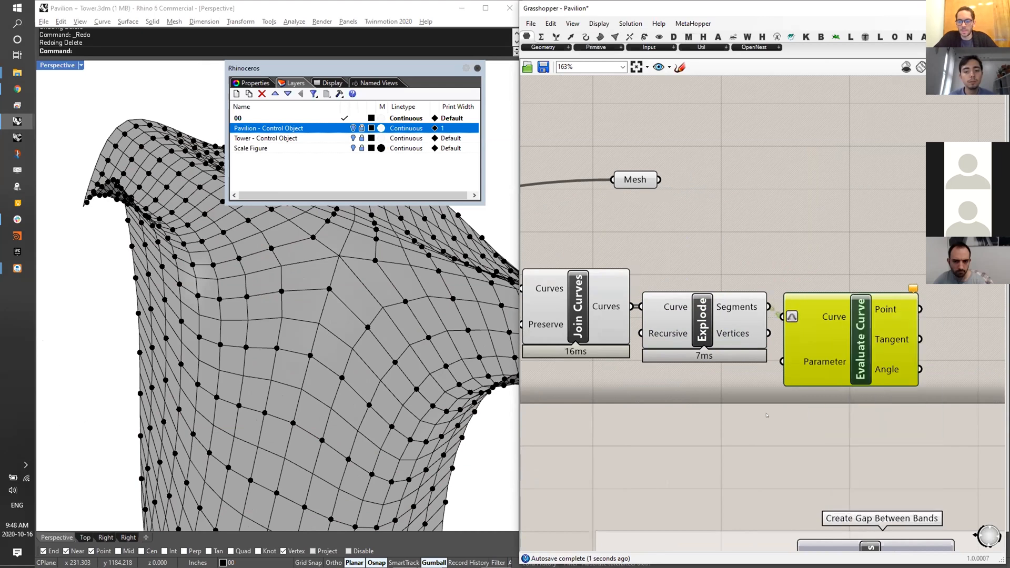
# - Add a panel with the value 0.5 and connect it to the Parameter input of the new Evaluate Curve
pyautogui.doubleClick(762, 410)
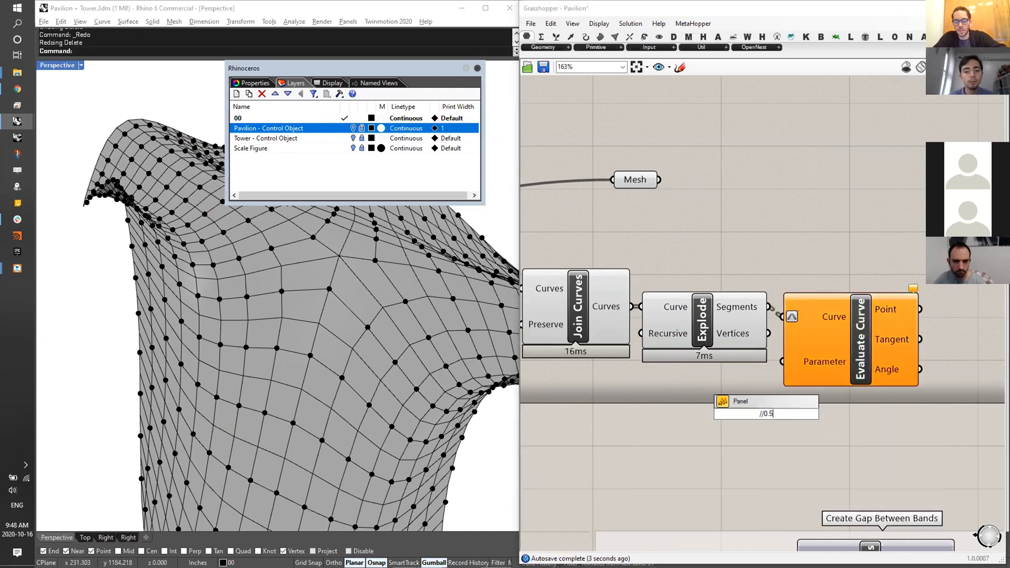
pyautogui.write('//0.5')
pyautogui.press('Return')
pyautogui.scroll(-1, 784, 360)
# - Add a Mesh Closest Point component fed by the evaluated points and the Mesh parameter
pyautogui.doubleClick(889, 291)
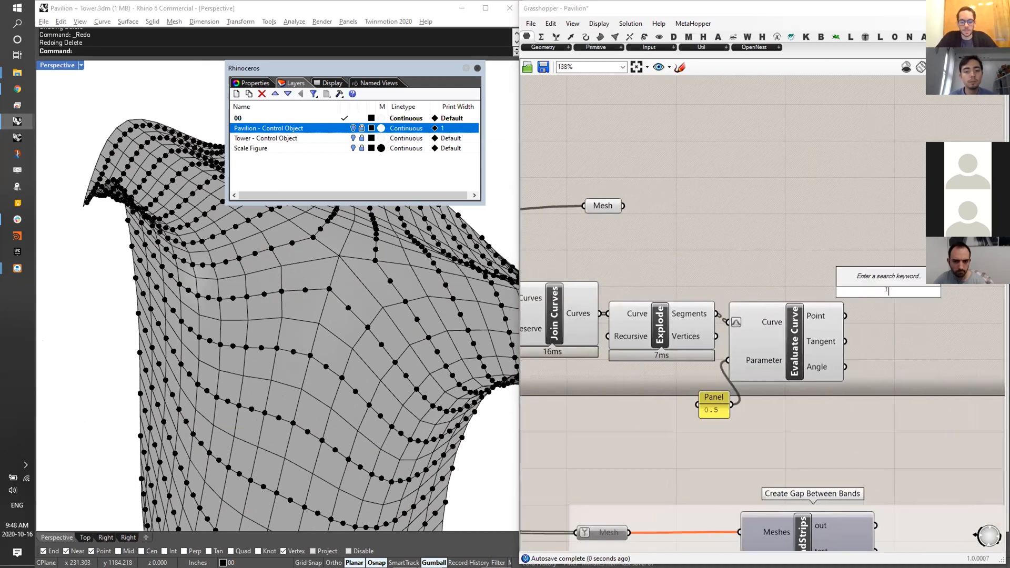
pyautogui.write('MESH CLOSET')
pyautogui.press('BackSpace')
pyautogui.press('BackSpace')
pyautogui.write('ST POI')
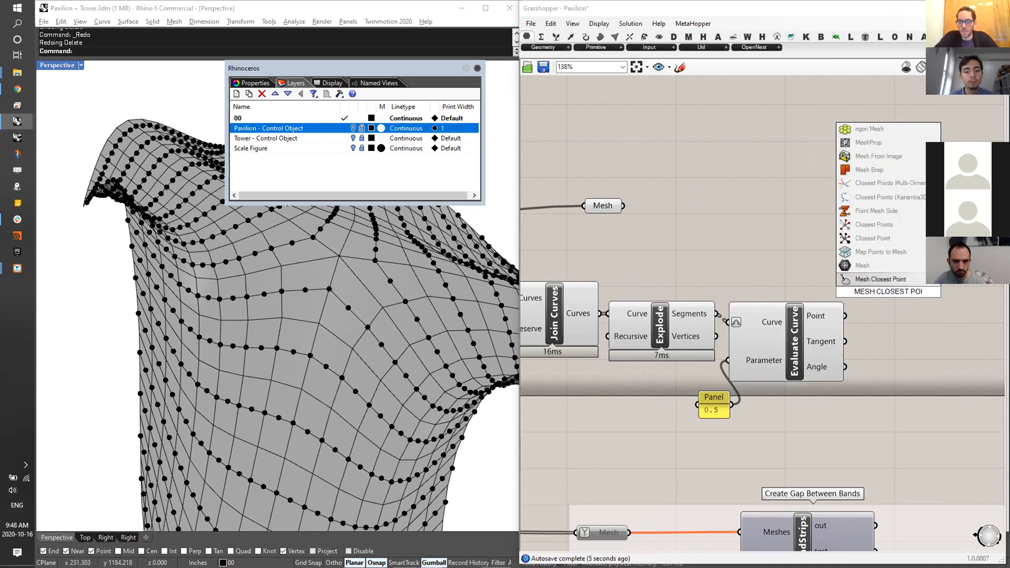
pyautogui.click(881, 279)
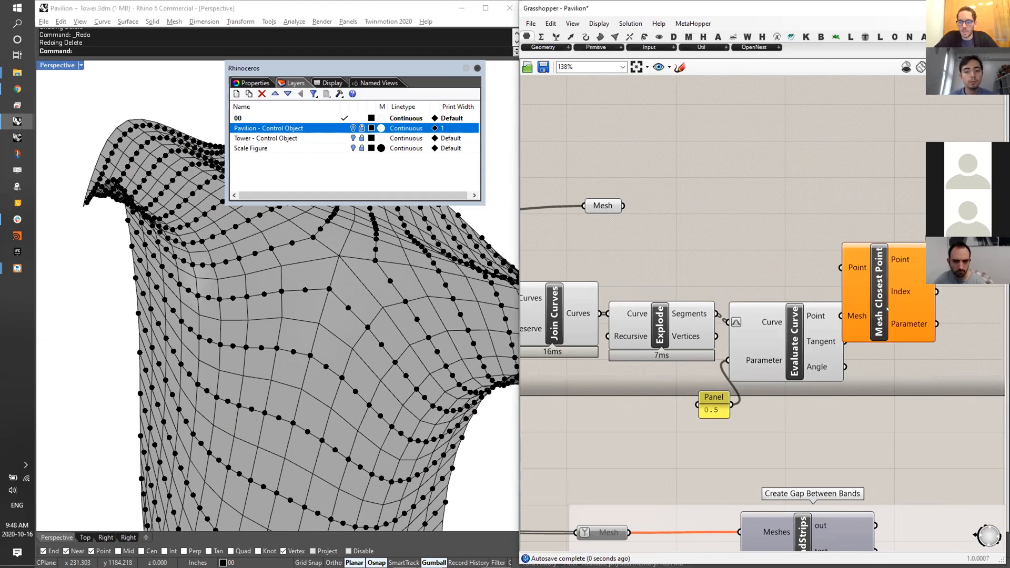
pyautogui.moveTo(768, 342); pyautogui.dragTo(800, 320)
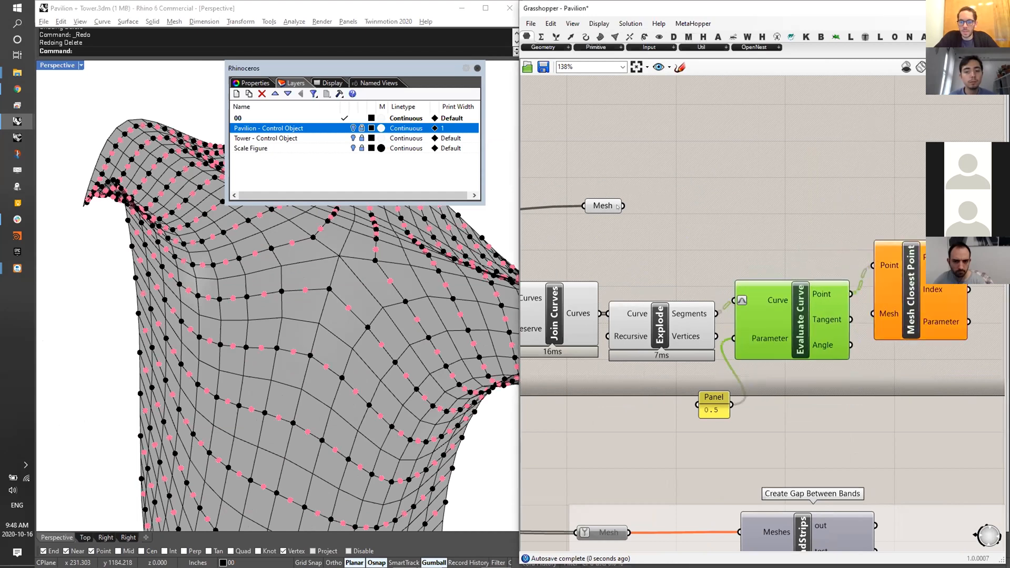
pyautogui.moveTo(862, 307); pyautogui.dragTo(873, 314)
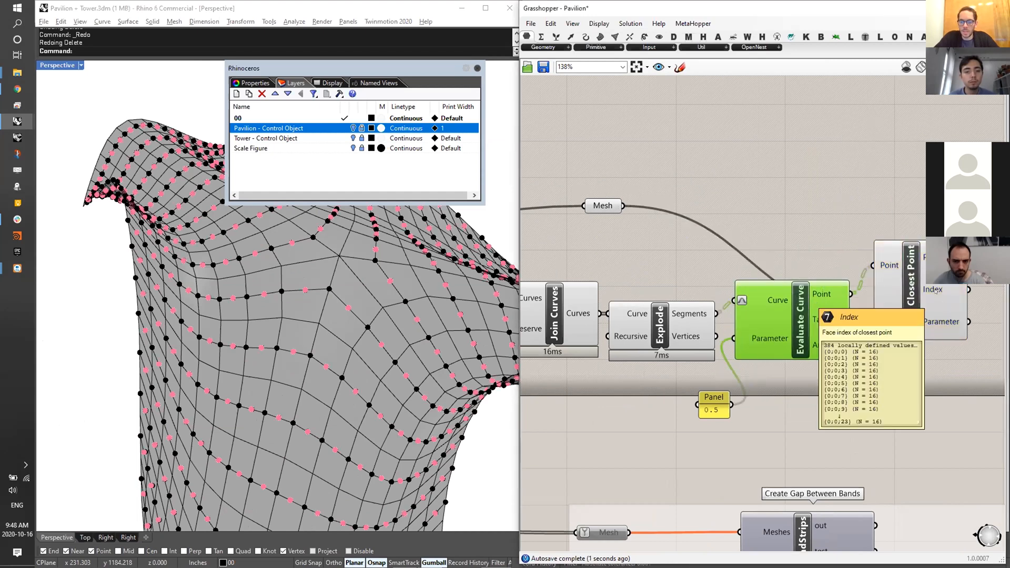
# - Add a Mesh Explode component above Mesh Closest Point and connect the Mesh parameter to it
pyautogui.moveTo(916, 294); pyautogui.dragTo(903, 303, button='right')
pyautogui.doubleClick(905, 194)
pyautogui.write('EXPLODE')
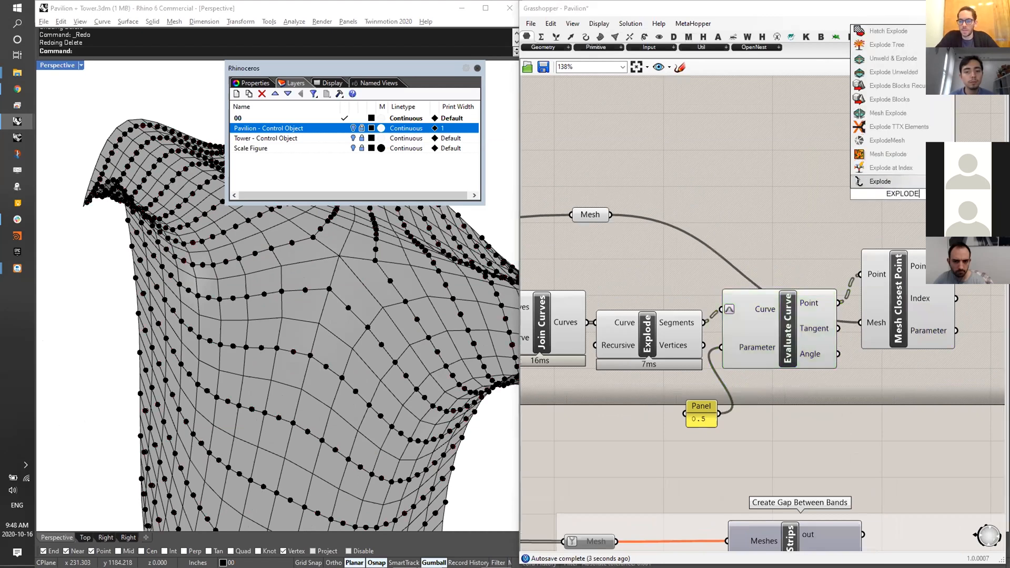
pyautogui.click(889, 140)
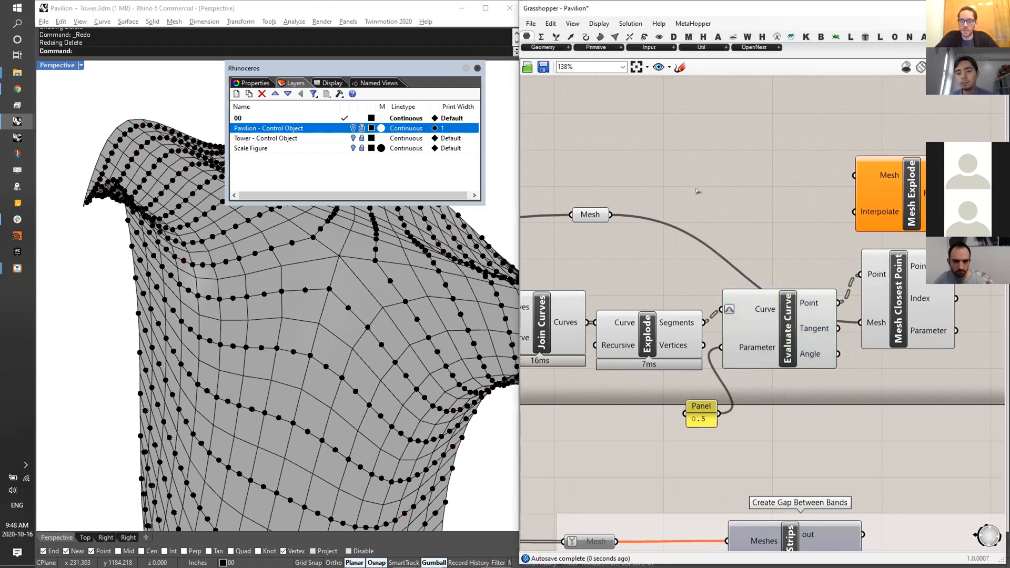
pyautogui.moveTo(840, 174); pyautogui.dragTo(853, 175)
pyautogui.moveTo(854, 179); pyautogui.dragTo(681, 170, button='right')
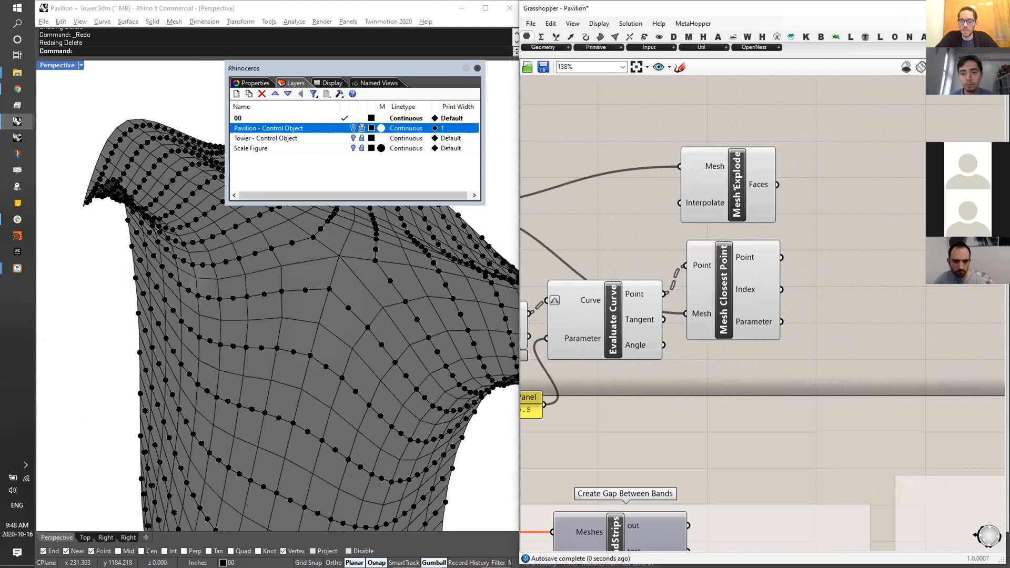
# - Add a List Item component taking the exploded faces as its list and the closest-point face indices as its index
pyautogui.doubleClick(840, 223)
pyautogui.write('ITEM')
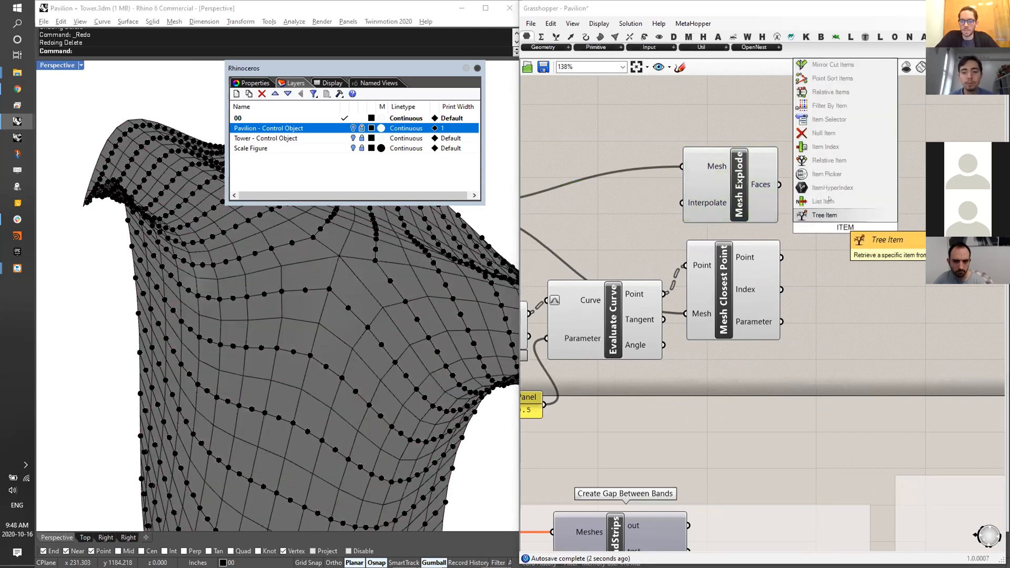
pyautogui.click(828, 200)
pyautogui.moveTo(830, 216); pyautogui.dragTo(889, 223)
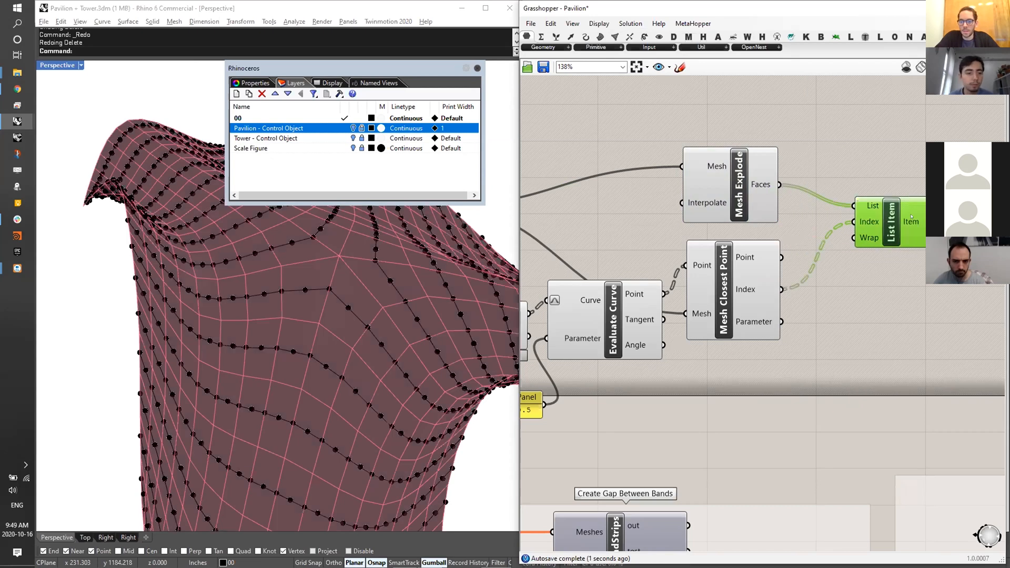
pyautogui.moveTo(912, 216); pyautogui.dragTo(797, 209, button='right')
pyautogui.doubleClick(810, 215)
pyautogui.write('JOIWE')
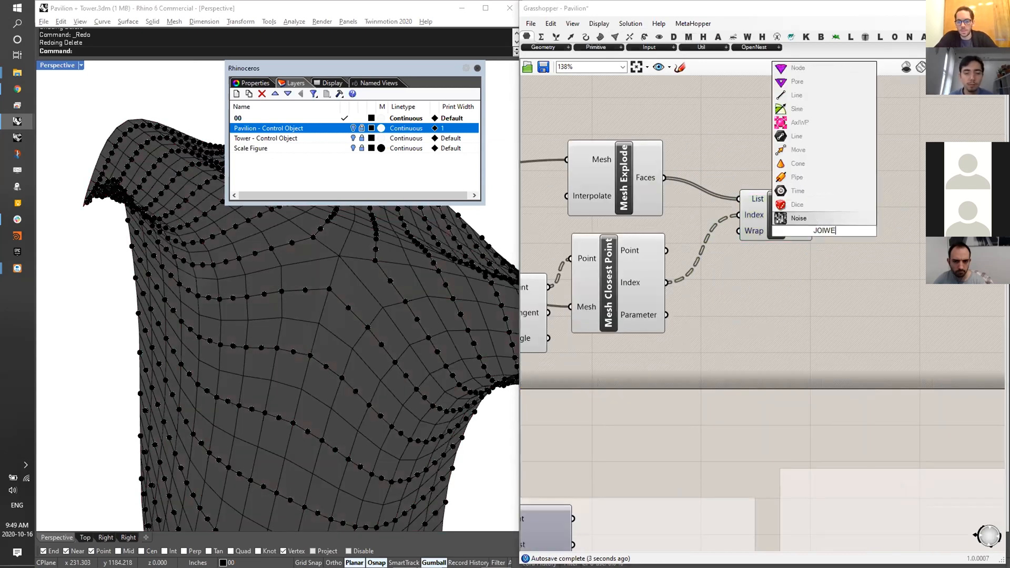
pyautogui.press('Escape')
# - Add a Mesh Join component and connect the List Item output to its Meshes input
pyautogui.doubleClick(816, 252)
pyautogui.write('JOI')
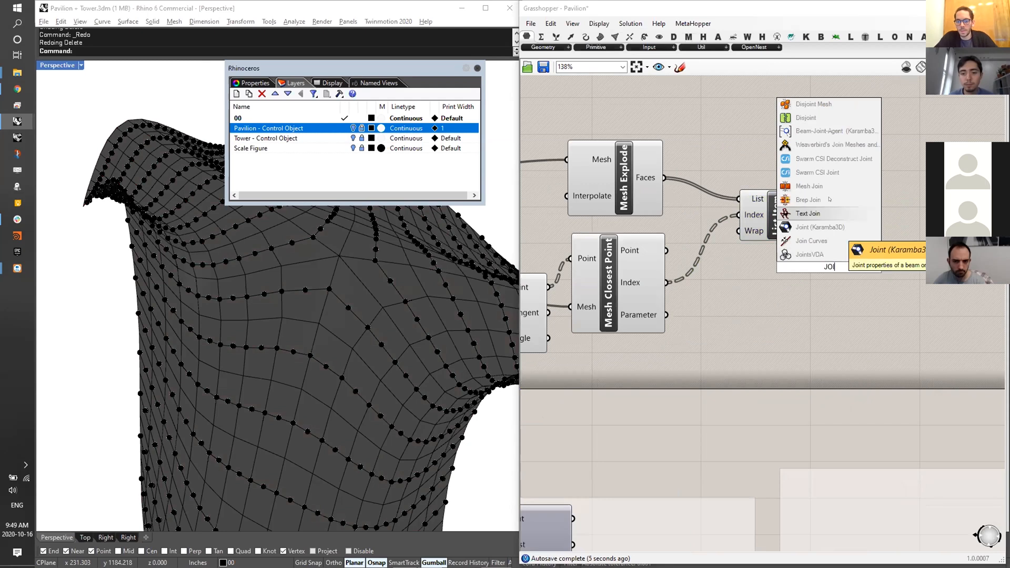
pyautogui.click(810, 186)
pyautogui.moveTo(813, 215); pyautogui.dragTo(880, 230)
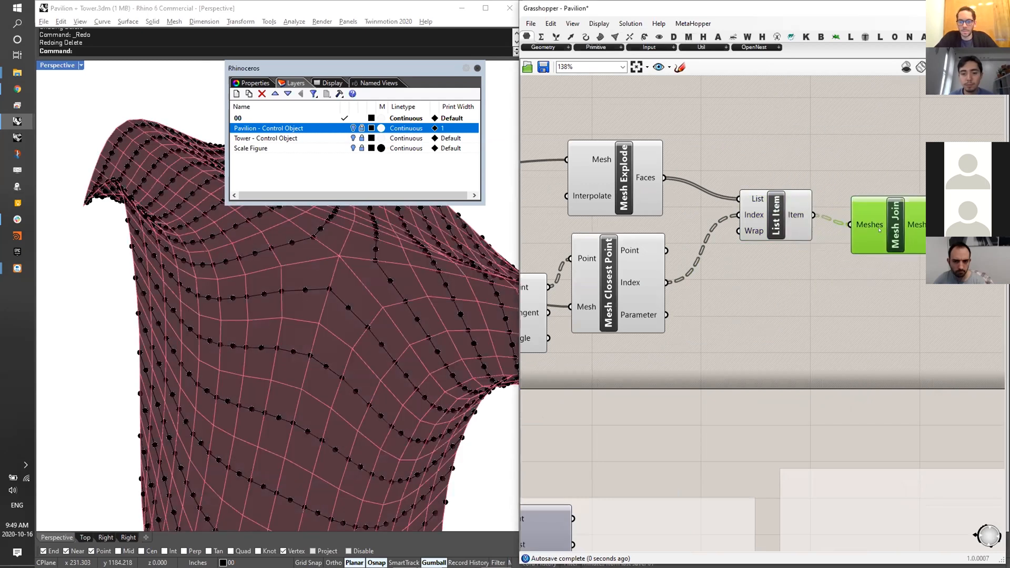
# - Review the chain from the Mesh parameter through Mesh Join and bake the joined mesh strips into Rhino
pyautogui.scroll(-3, 880, 230)
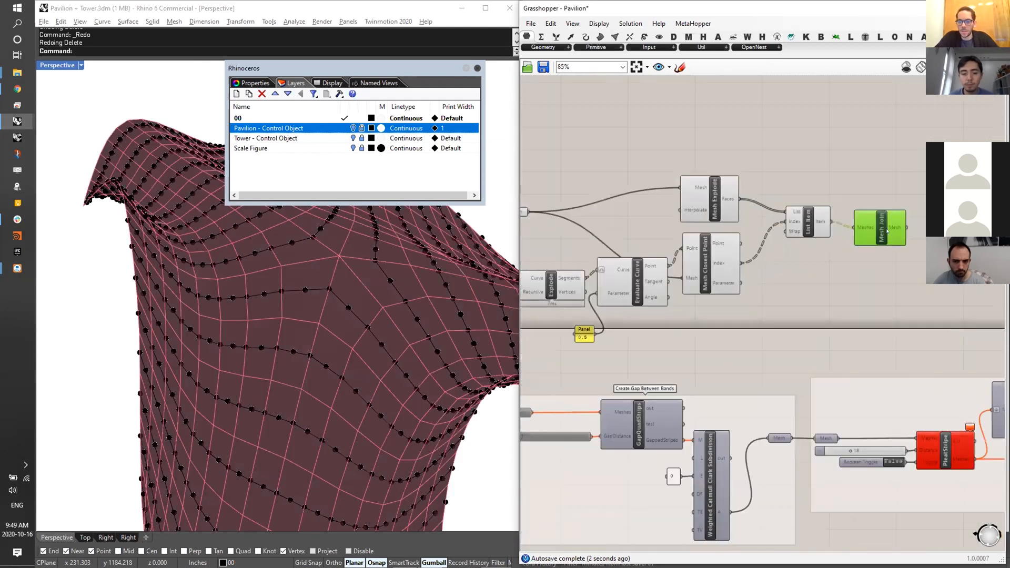
pyautogui.moveTo(888, 230)
pyautogui.moveTo(626, 212); pyautogui.dragTo(777, 231, button='right')
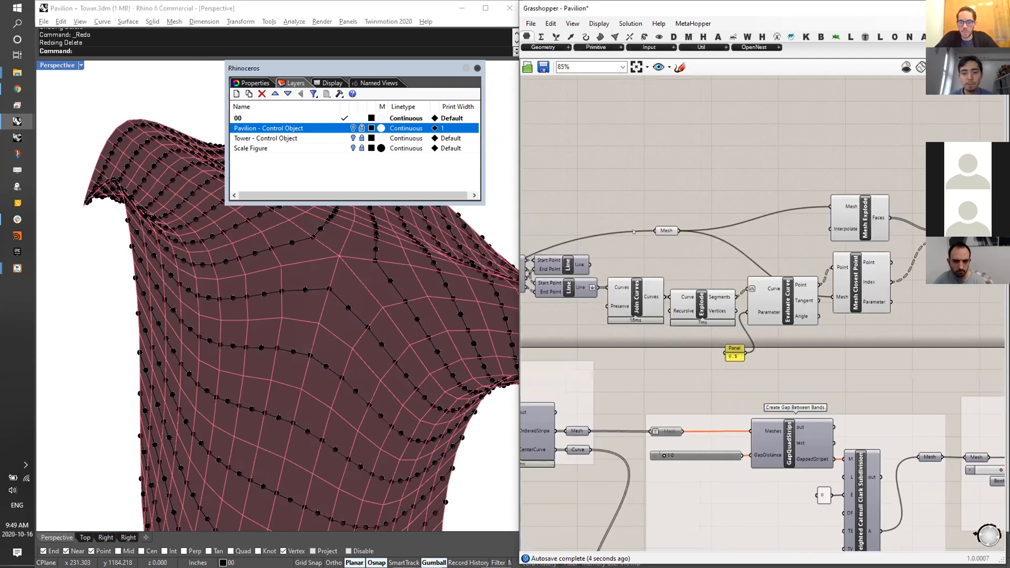
pyautogui.moveTo(652, 297)
pyautogui.moveTo(901, 212); pyautogui.dragTo(813, 224, button='right')
pyautogui.moveTo(892, 175); pyautogui.dragTo(818, 173, button='right')
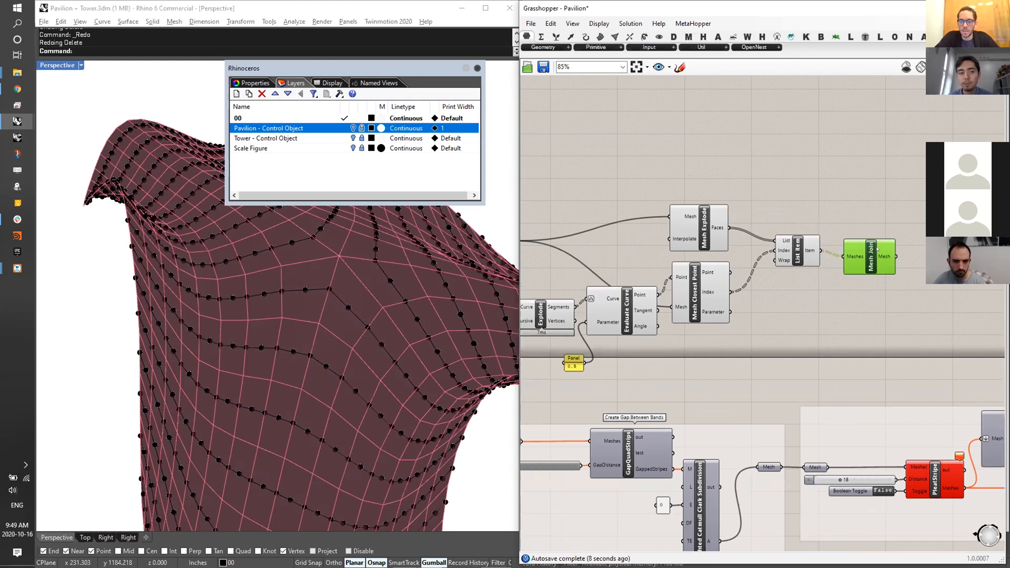
pyautogui.middleClick(878, 250)
pyautogui.click(903, 268)
pyautogui.click(800, 295)
# - Select individual baked strips, view them from another side of the pavilion, and undo the last Rhino edits
pyautogui.scroll(-8, 315, 290)
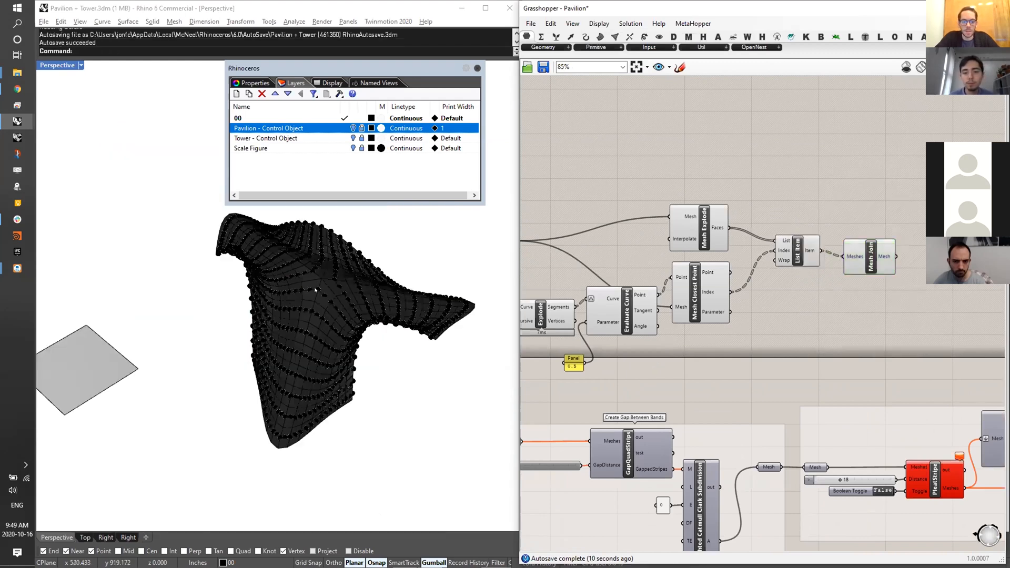
pyautogui.click(315, 290)
pyautogui.moveTo(304, 293); pyautogui.dragTo(256, 358, button='right')
pyautogui.moveTo(252, 312); pyautogui.dragTo(324, 258, button='right')
pyautogui.keyDown('shift'); pyautogui.click(392, 295); pyautogui.keyUp('shift')
pyautogui.hotkey('ctrl', 'z')
pyautogui.hotkey('ctrl', 'z')
pyautogui.hotkey('ctrl', 'z')
pyautogui.scroll(-1, 815, 215)
pyautogui.moveTo(558, 242); pyautogui.dragTo(678, 257, button='right')
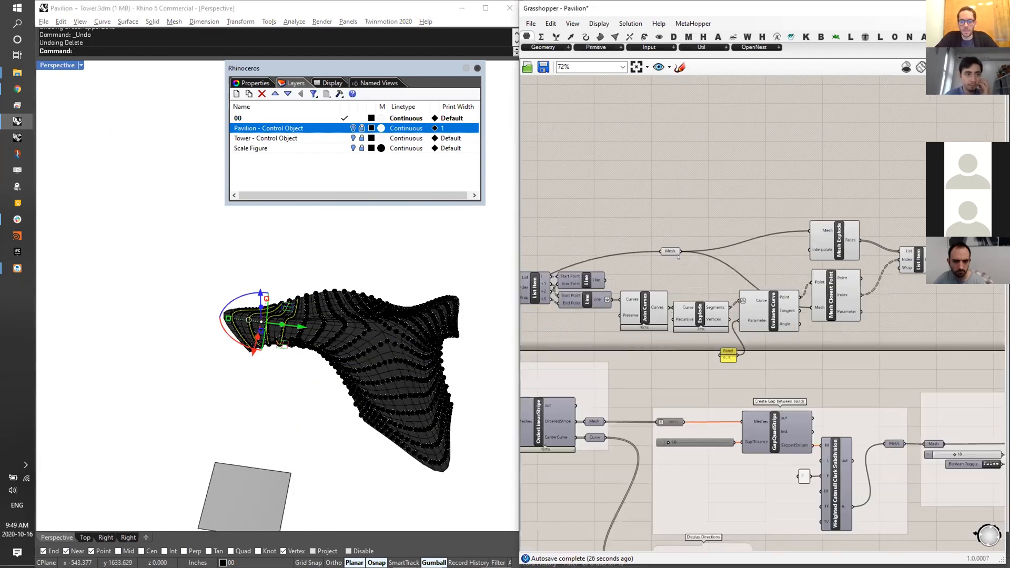
# - Feed Join Curves from the upper Line component instead of the lower one and flatten that Line output
pyautogui.click(396, 265)
pyautogui.scroll(2, 706, 262)
pyautogui.moveTo(565, 286); pyautogui.dragTo(576, 296)
pyautogui.rightClick(559, 288)
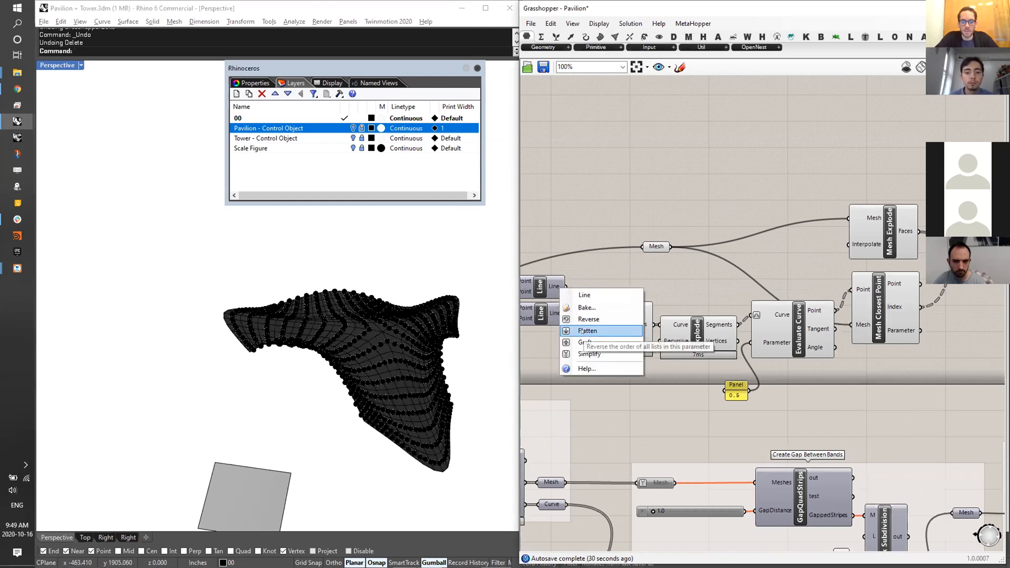
pyautogui.click(589, 332)
pyautogui.moveTo(601, 326); pyautogui.dragTo(536, 314, button='right')
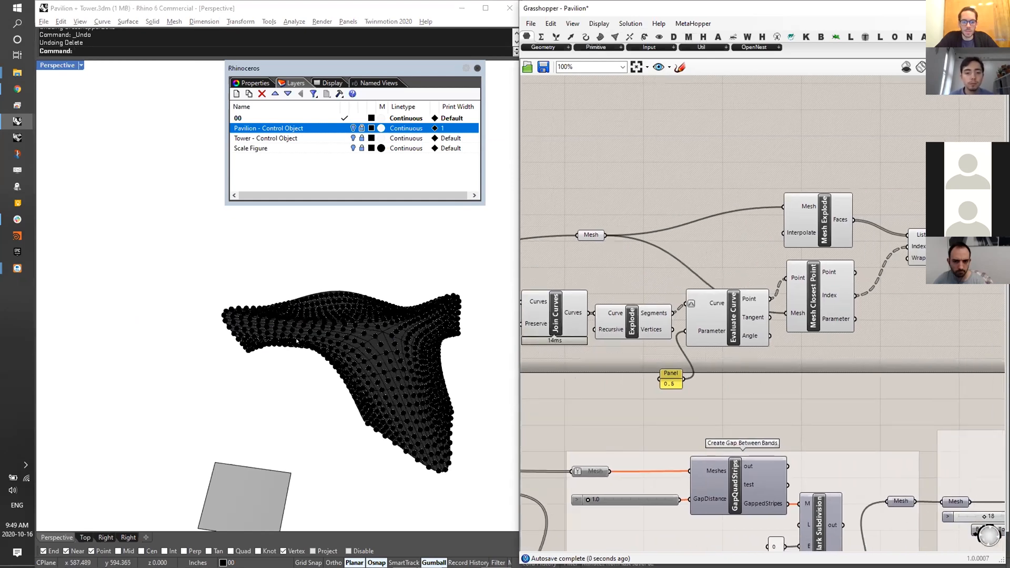
# - Select the curves around the pavilion in the Rhino viewport and hide them
pyautogui.scroll(-1, 342, 369)
pyautogui.moveTo(481, 271); pyautogui.dragTo(163, 492)
pyautogui.hotkey('ctrl', 'h')
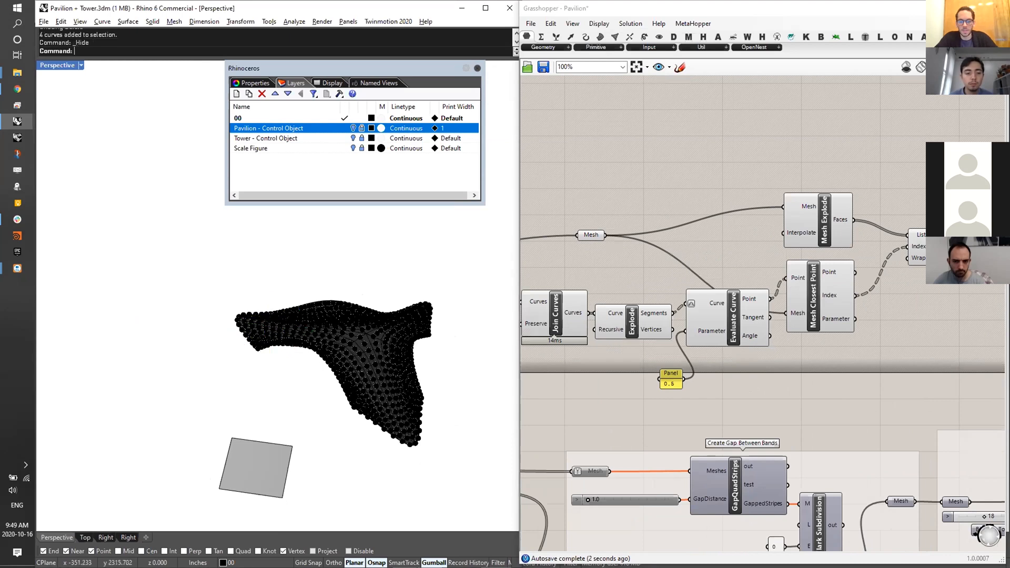
# - Bake the strips from the Mesh Join component into Rhino
pyautogui.moveTo(832, 379); pyautogui.dragTo(629, 383, button='right')
pyautogui.scroll(1, 819, 260)
pyautogui.click(836, 257)
pyautogui.scroll(1, 836, 258)
pyautogui.middleClick(837, 257)
pyautogui.click(868, 223)
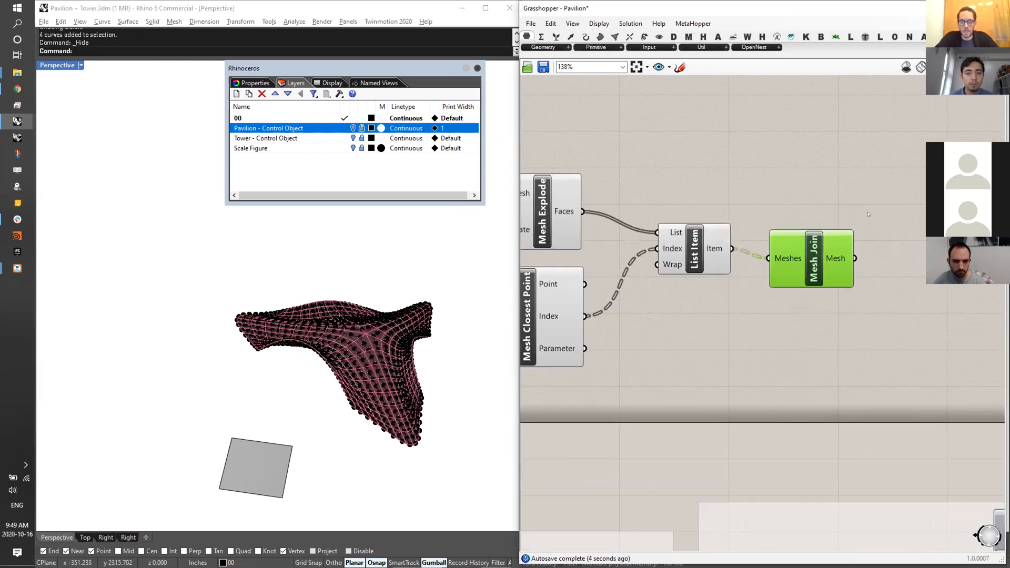
pyautogui.click(869, 216)
# - Select several baked strips and examine how they run along the pavilion
pyautogui.click(365, 330)
pyautogui.scroll(5, 365, 331)
pyautogui.moveTo(365, 332); pyautogui.dragTo(358, 294, button='right')
pyautogui.keyDown('shift'); pyautogui.click(227, 410); pyautogui.keyUp('shift')
pyautogui.scroll(-3, 360, 279)
pyautogui.click(477, 69)
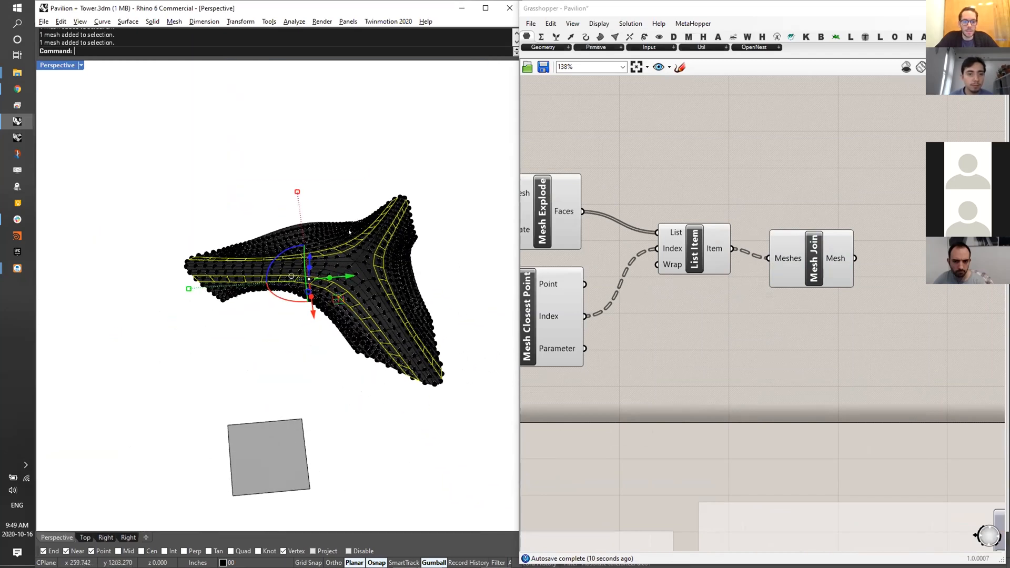
# - Delete the native-component chain above the original pavilion definition, through Mesh Join
pyautogui.scroll(-3, 369, 237)
pyautogui.scroll(-4, 853, 299)
pyautogui.scroll(-3, 853, 300)
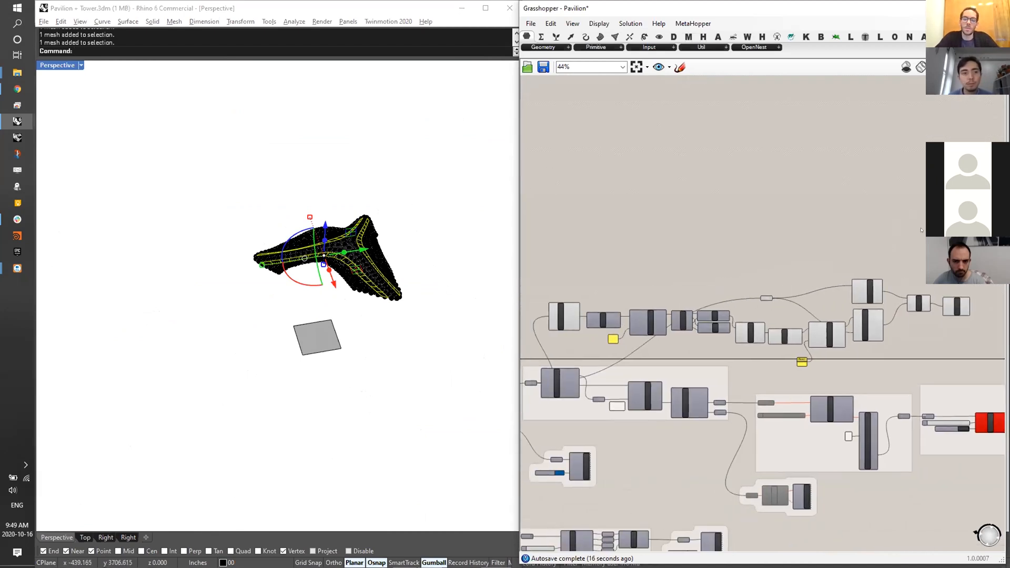
pyautogui.moveTo(935, 232); pyautogui.dragTo(525, 355)
pyautogui.press('Delete')
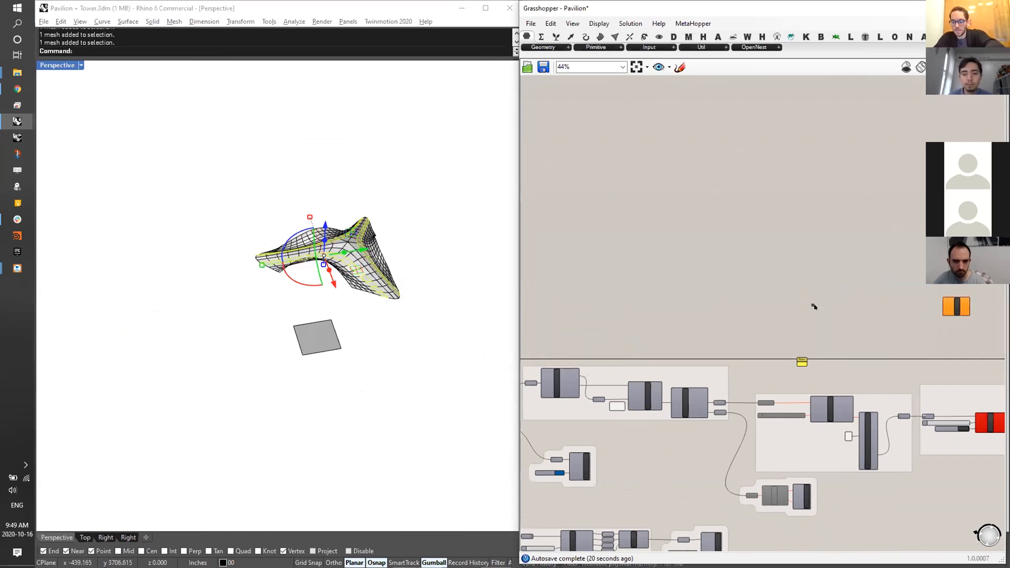
# - Delete the baked meshes in Rhino, restore the hidden curves with ShowSelected, and delete those curves too
pyautogui.moveTo(428, 178); pyautogui.dragTo(161, 427)
pyautogui.press('Delete')
pyautogui.click(548, 189)
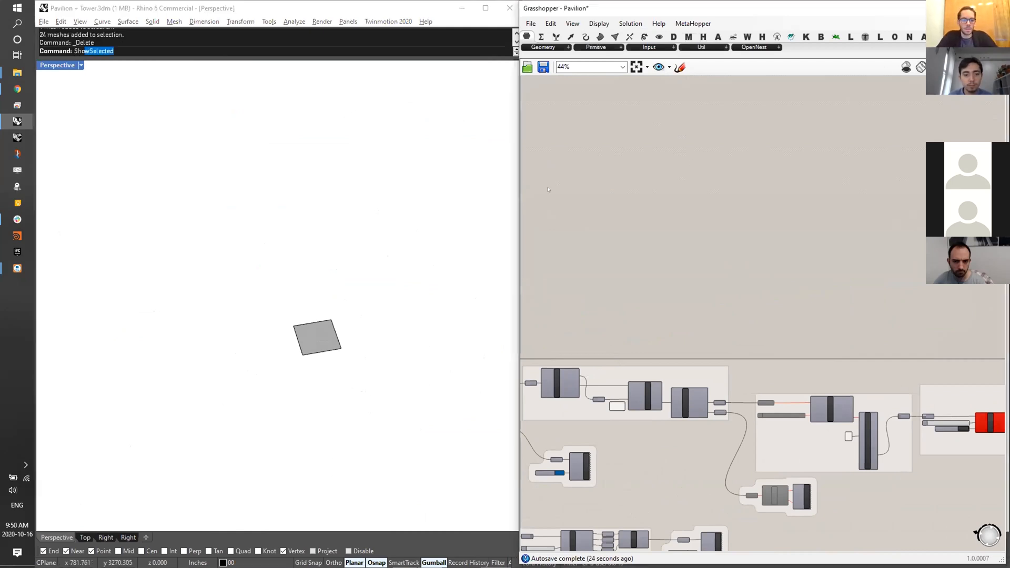
pyautogui.press('Return')
pyautogui.moveTo(265, 275); pyautogui.dragTo(234, 275)
pyautogui.press('Return')
pyautogui.press('Delete')
# - Enable the components of the Display Directions group to draw arrows along the strip centre curves
pyautogui.click(712, 293)
pyautogui.scroll(4, 712, 292)
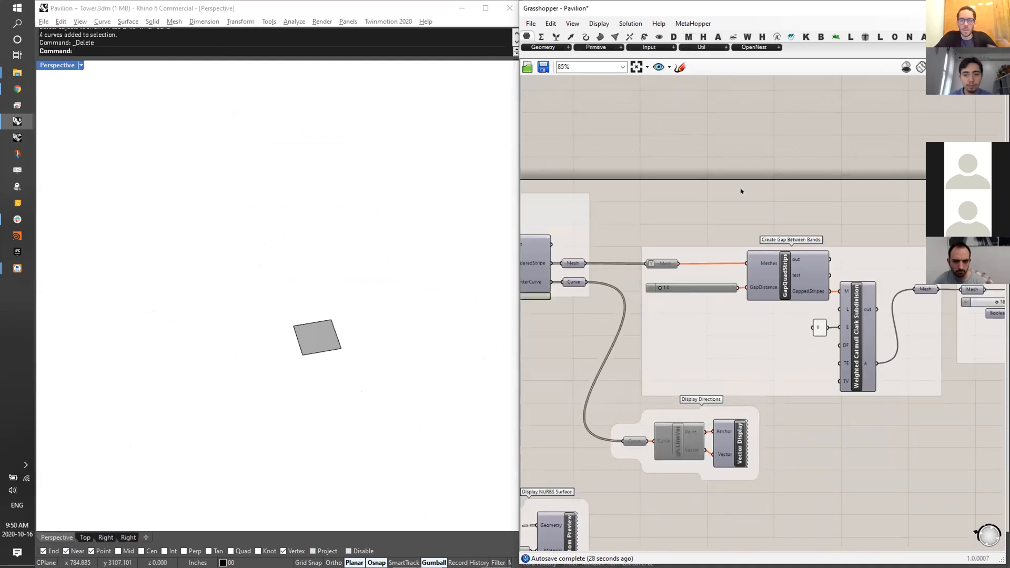
pyautogui.moveTo(645, 240); pyautogui.dragTo(665, 246, button='right')
pyautogui.moveTo(649, 243); pyautogui.dragTo(584, 320)
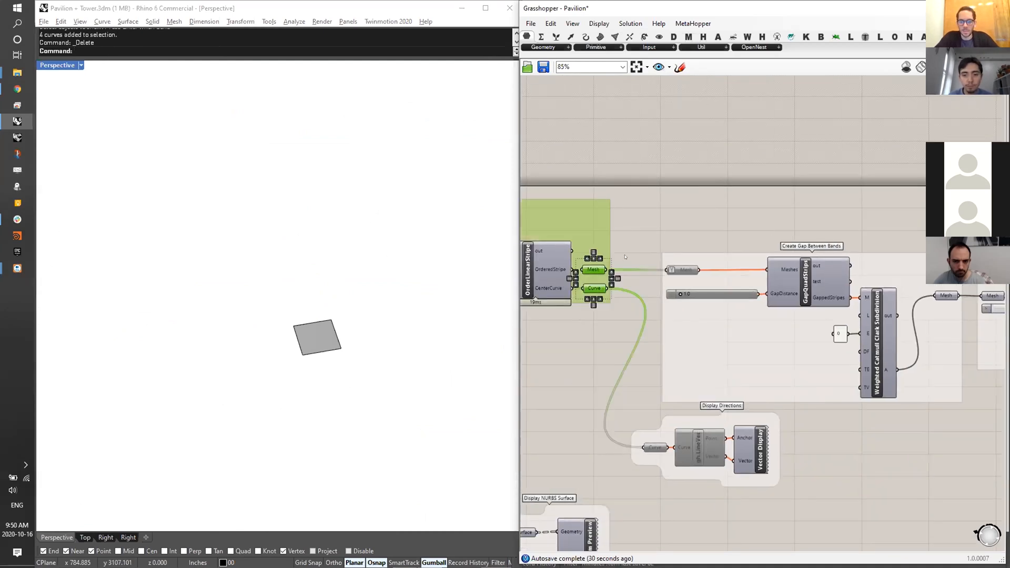
pyautogui.click(625, 257)
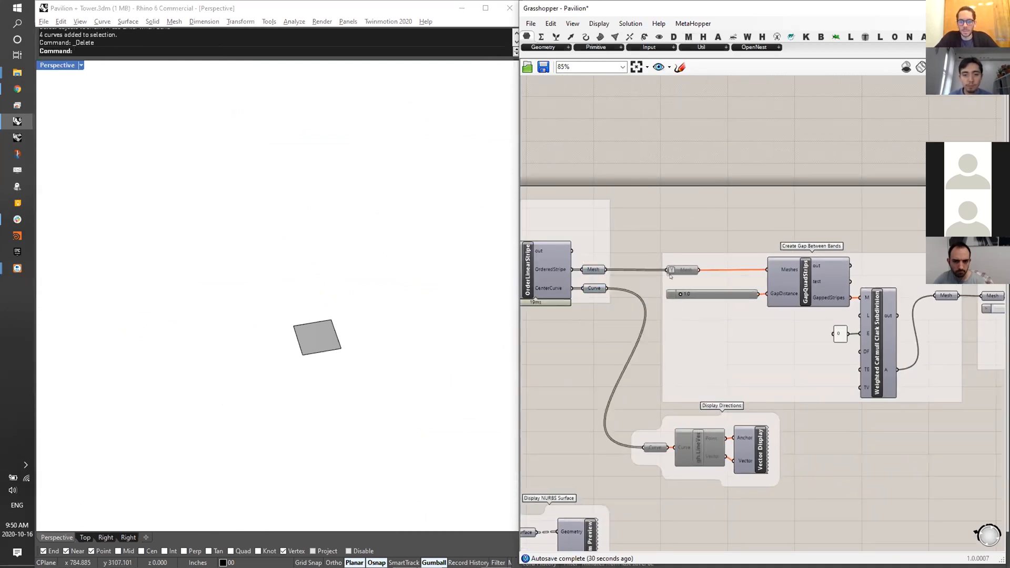
pyautogui.click(661, 443)
pyautogui.middleClick(729, 434)
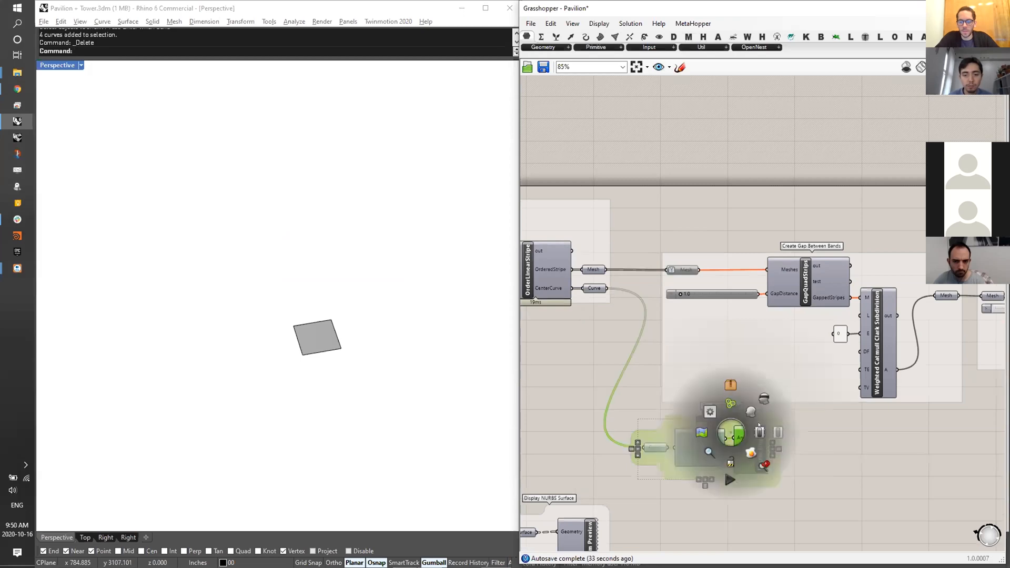
pyautogui.click(893, 467)
pyautogui.middleClick(748, 451)
pyautogui.click(760, 443)
# - Examine the direction arrows over the pavilion and disable the Display Directions components
pyautogui.moveTo(443, 190); pyautogui.dragTo(337, 226, button='right')
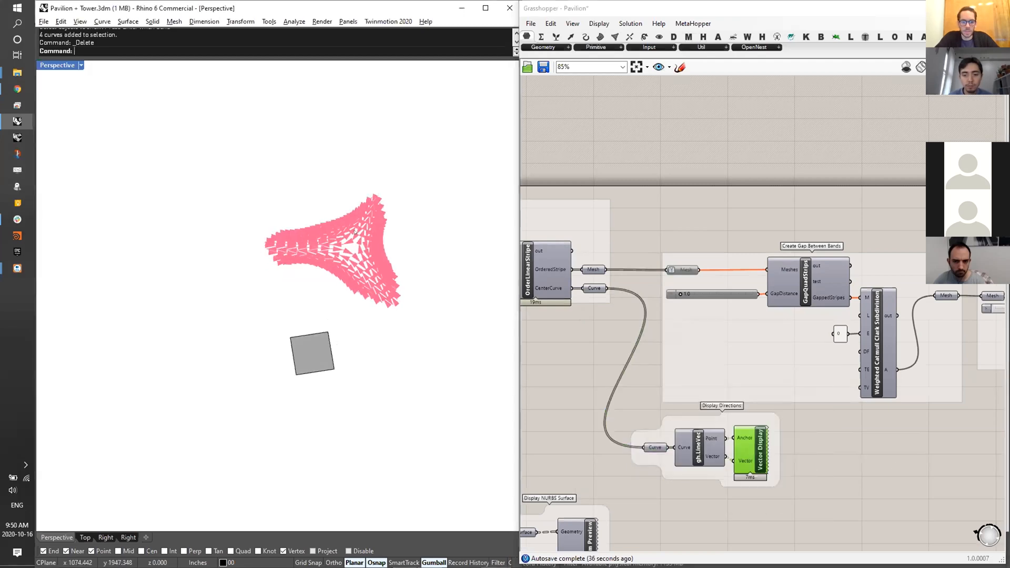
pyautogui.scroll(5, 299, 256)
pyautogui.scroll(-2, 298, 256)
pyautogui.moveTo(298, 256); pyautogui.dragTo(291, 275, button='right')
pyautogui.moveTo(763, 435); pyautogui.dragTo(719, 432, button='right')
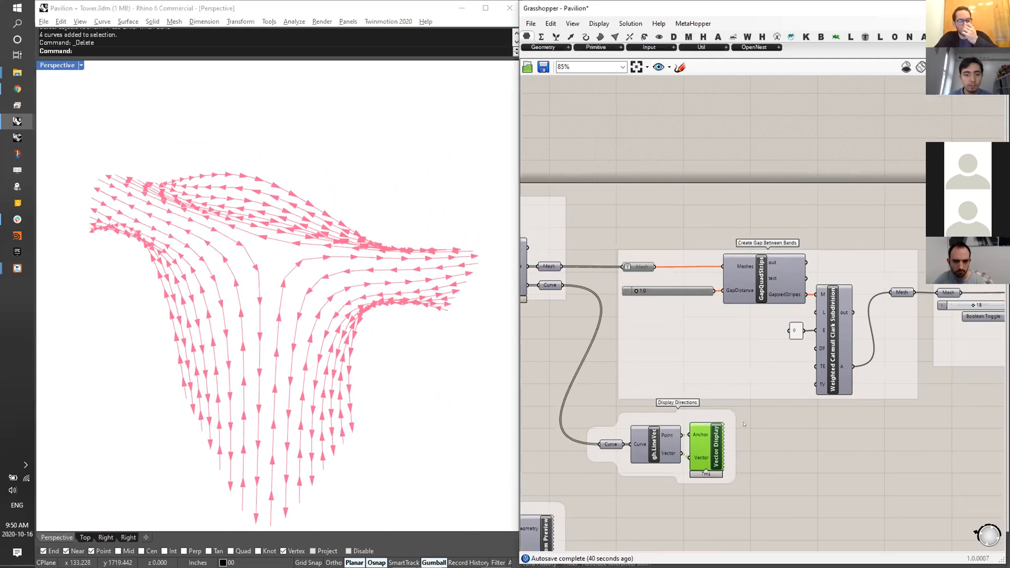
pyautogui.click(729, 426)
pyautogui.middleClick(661, 421)
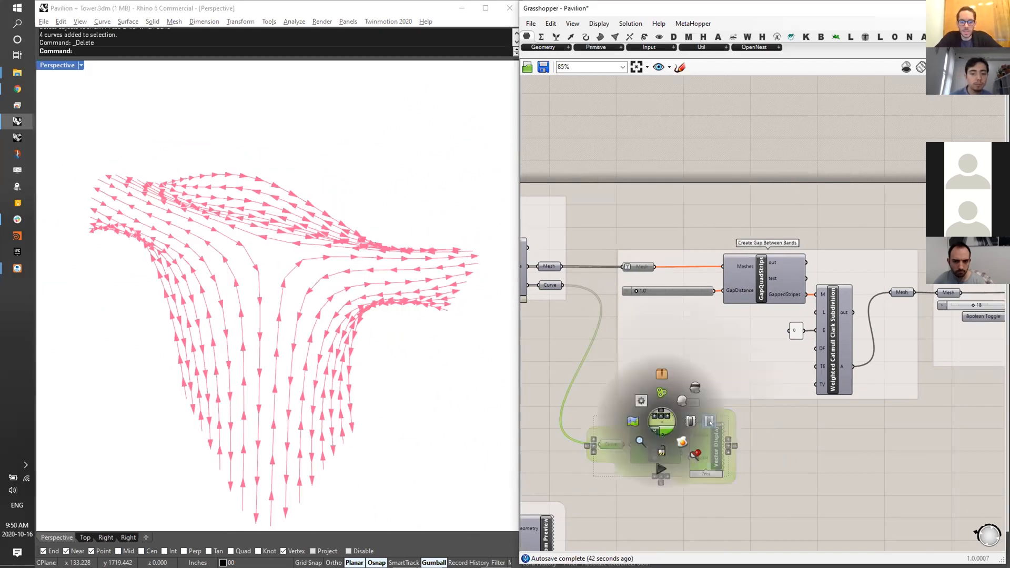
pyautogui.click(710, 422)
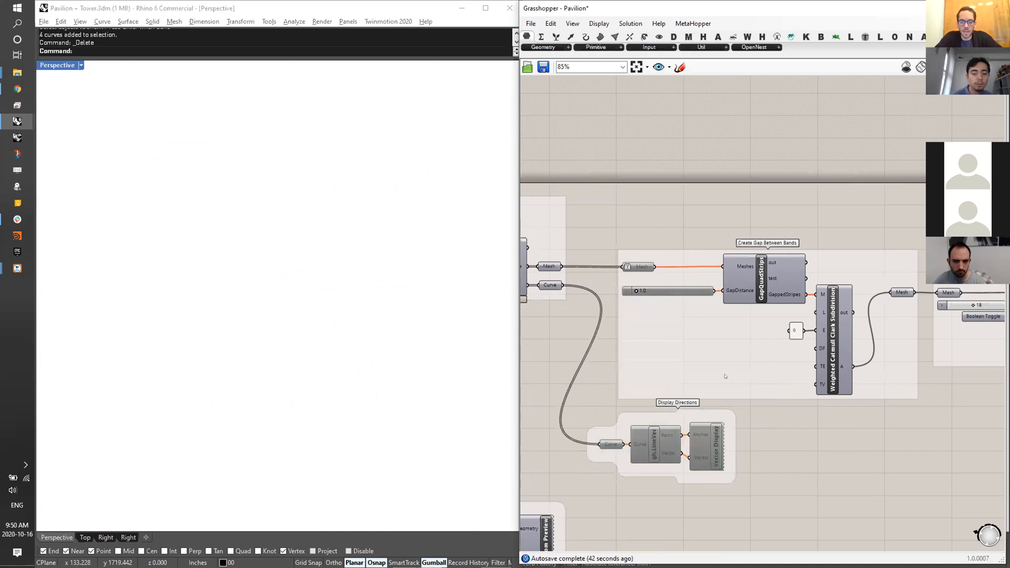
# - Disable the Mesh parameter after the subdivision and enable the components of the Create Gap Between Bands group
pyautogui.moveTo(903, 301); pyautogui.dragTo(901, 301)
pyautogui.middleClick(905, 294)
pyautogui.click(954, 295)
pyautogui.moveTo(842, 197); pyautogui.dragTo(619, 352)
pyautogui.middleClick(771, 300)
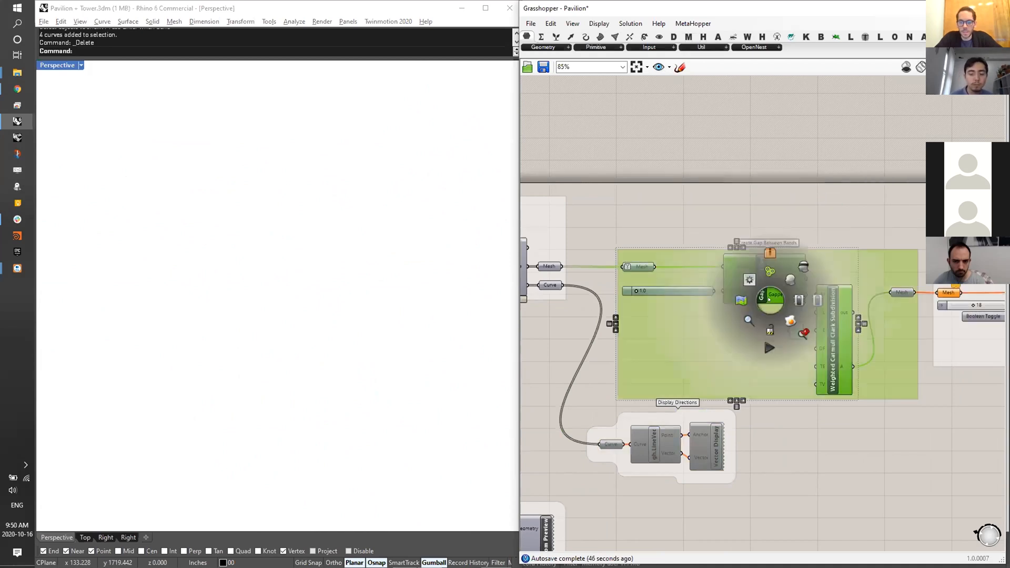
pyautogui.click(800, 302)
# - Preview the Weighted Catmull Clark Subdivision result and examine the gaps between the bands up close
pyautogui.moveTo(910, 291); pyautogui.dragTo(874, 287, button='right')
pyautogui.moveTo(752, 258); pyautogui.dragTo(750, 258, button='right')
pyautogui.click(698, 272)
pyautogui.click(591, 265)
pyautogui.middleClick(780, 322)
pyautogui.click(777, 298)
pyautogui.click(265, 276)
pyautogui.scroll(5, 266, 276)
pyautogui.scroll(5, 265, 276)
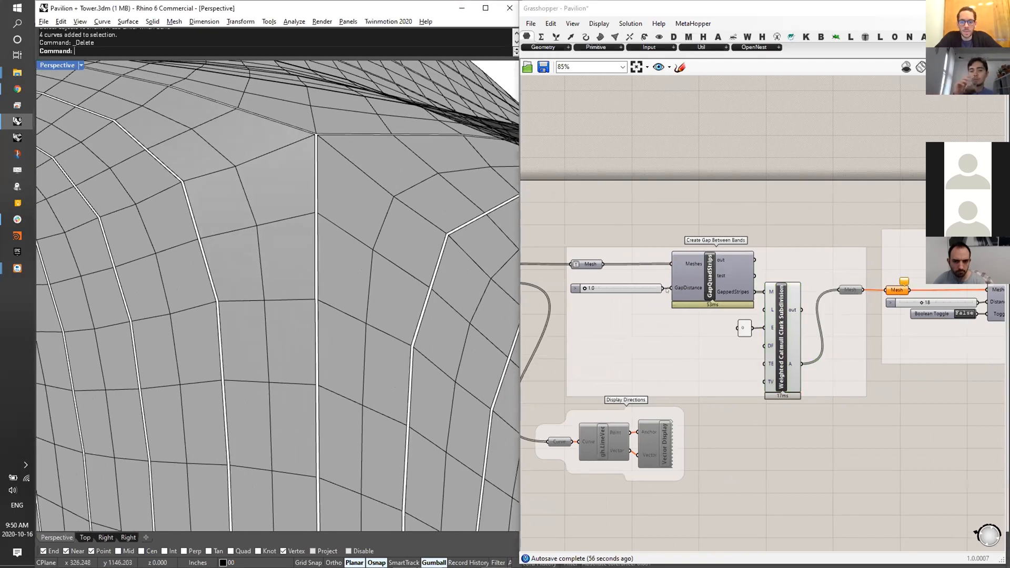
pyautogui.scroll(5, 667, 290)
pyautogui.moveTo(128, 283); pyautogui.dragTo(334, 217, button='right')
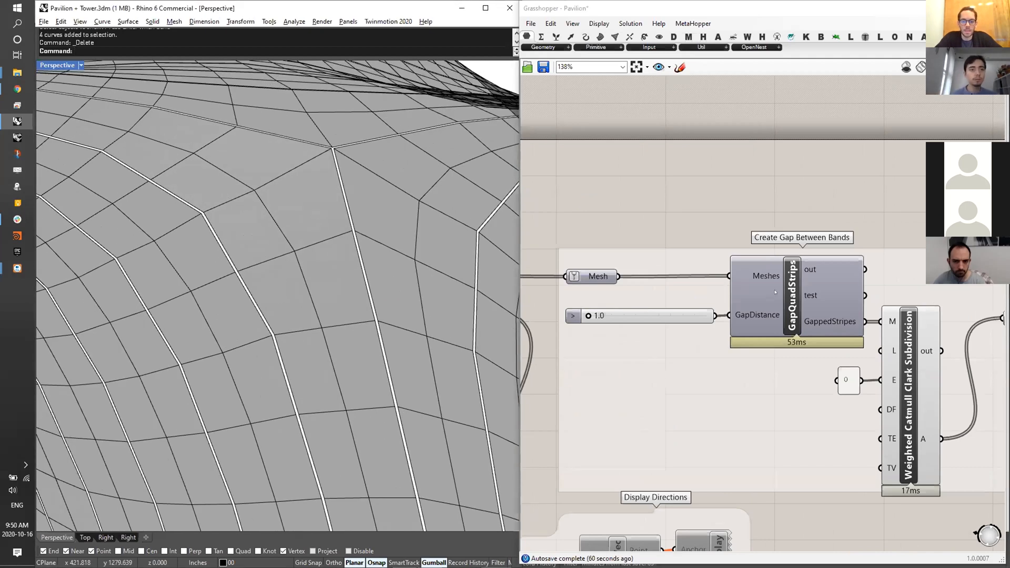
# - Turn on the GapQuadStrips preview, hide the Weighted Catmull Clark Subdivision preview, and inspect the gap vertices
pyautogui.click(796, 290)
pyautogui.scroll(1, 814, 288)
pyautogui.middleClick(816, 287)
pyautogui.click(835, 269)
pyautogui.click(923, 341)
pyautogui.middleClick(922, 341)
pyautogui.click(943, 322)
pyautogui.scroll(5, 383, 341)
pyautogui.scroll(3, 395, 305)
pyautogui.scroll(-3, 397, 299)
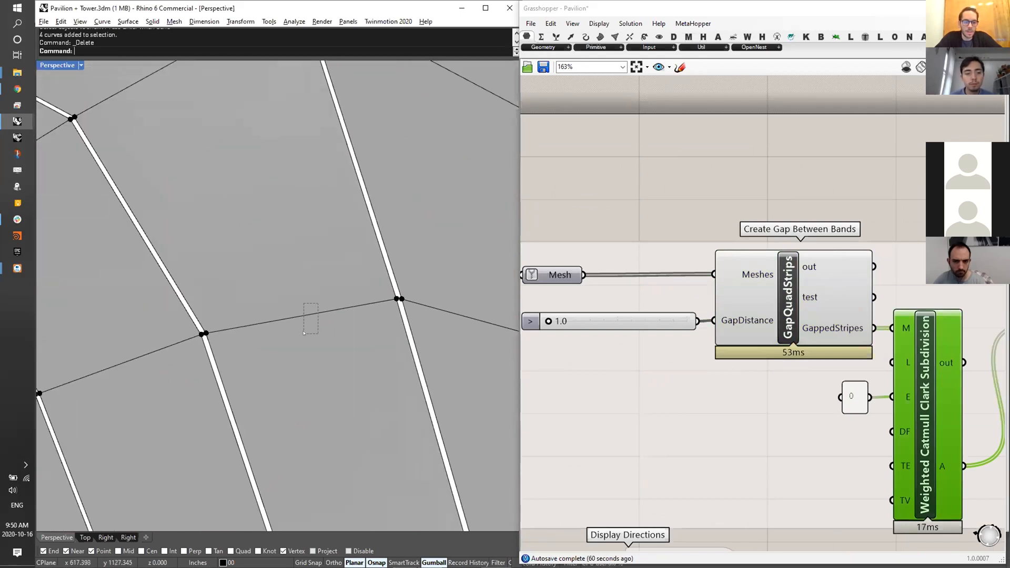
# - Set the GapDistance slider to 3.0
pyautogui.moveTo(635, 316); pyautogui.dragTo(664, 314, button='right')
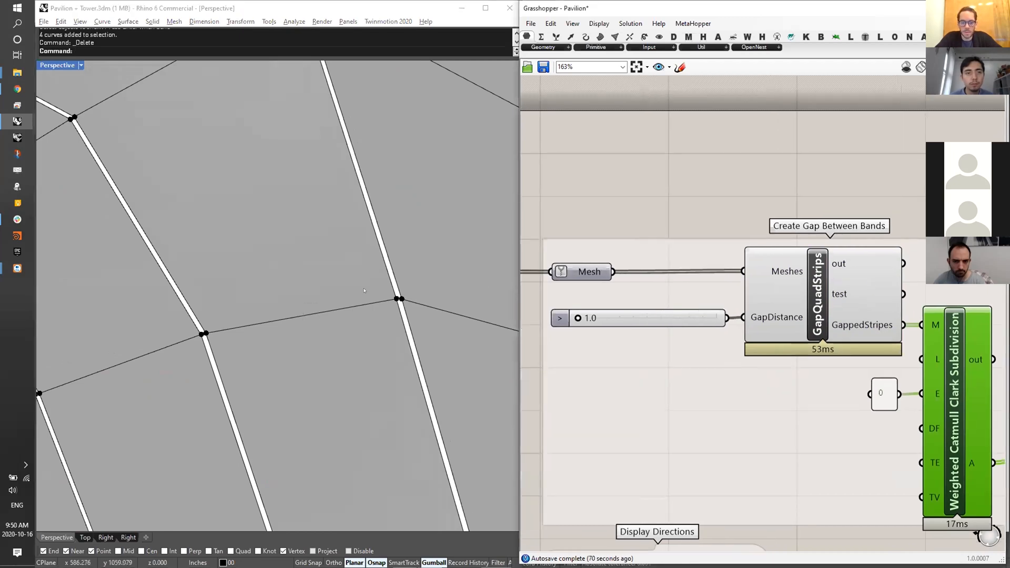
pyautogui.doubleClick(636, 322)
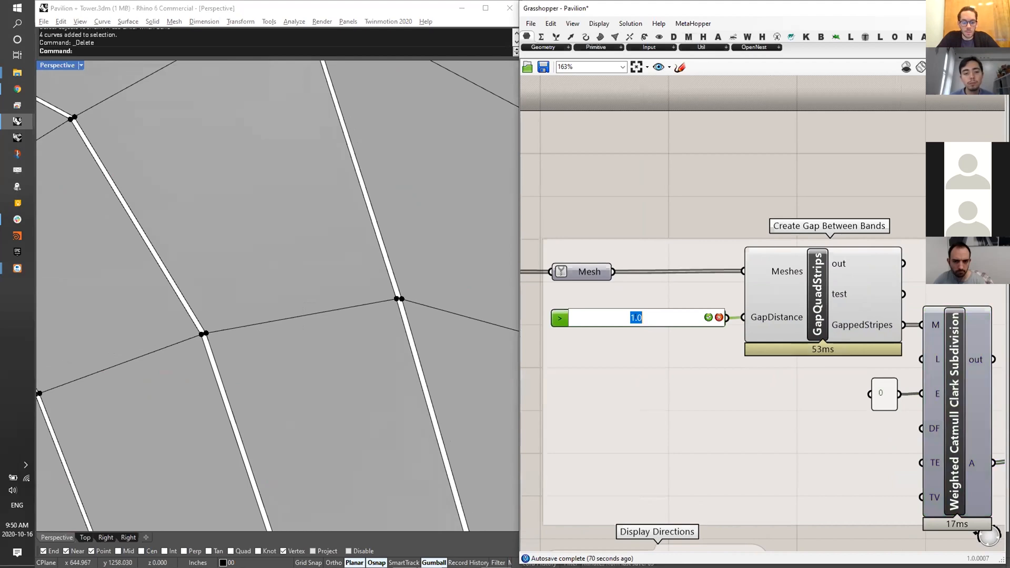
pyautogui.write('3')
pyautogui.press('Return')
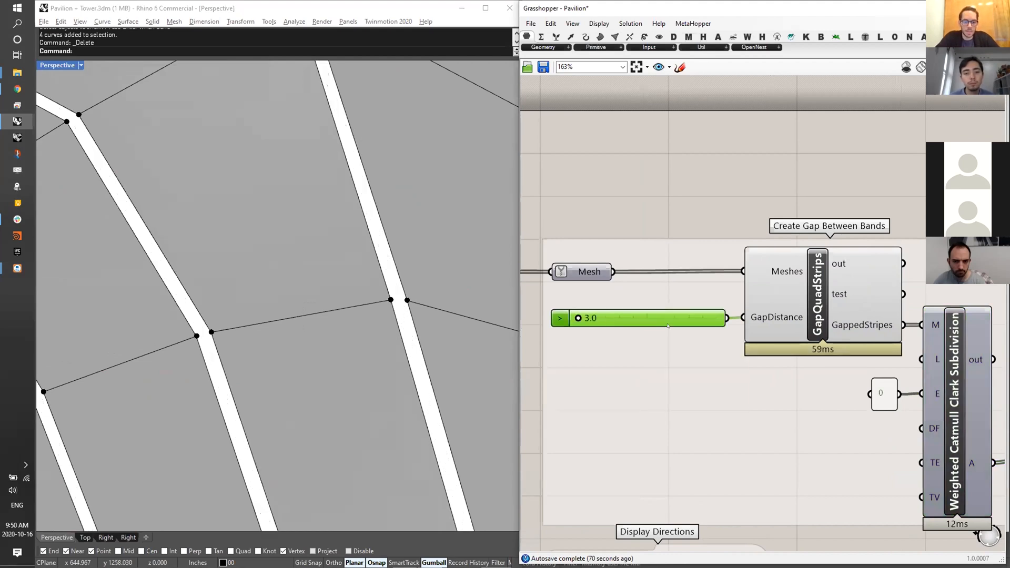
# - Raise the GapDistance slider to 29.5 and further to 48.5 to test exaggerated gaps across the pavilion
pyautogui.moveTo(577, 318); pyautogui.dragTo(581, 317)
pyautogui.scroll(-10, 345, 282)
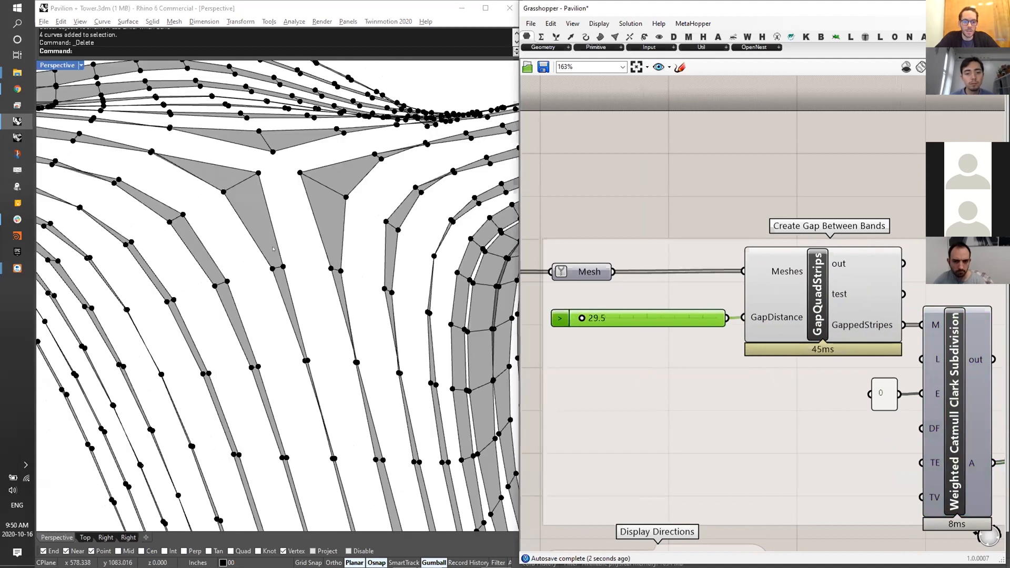
pyautogui.scroll(-2, 346, 281)
pyautogui.click(582, 318)
pyautogui.moveTo(582, 318)
pyautogui.mouseDown()
pyautogui.moveTo(602, 318)
pyautogui.moveTo(584, 317)
pyautogui.mouseUp()
pyautogui.moveTo(336, 295); pyautogui.dragTo(392, 284, button='right')
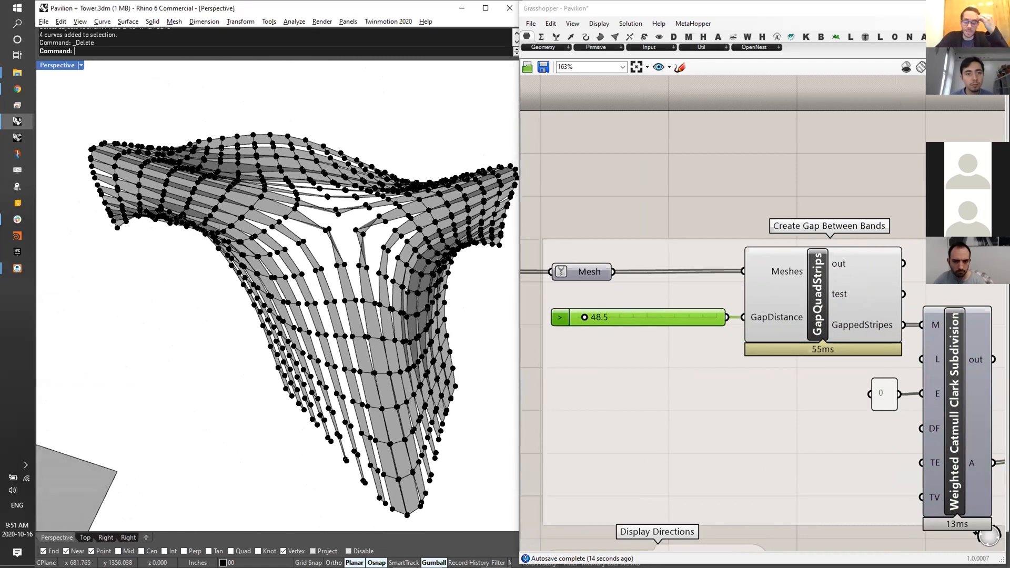
# - Set the GapDistance slider to 12.0
pyautogui.doubleClick(602, 319)
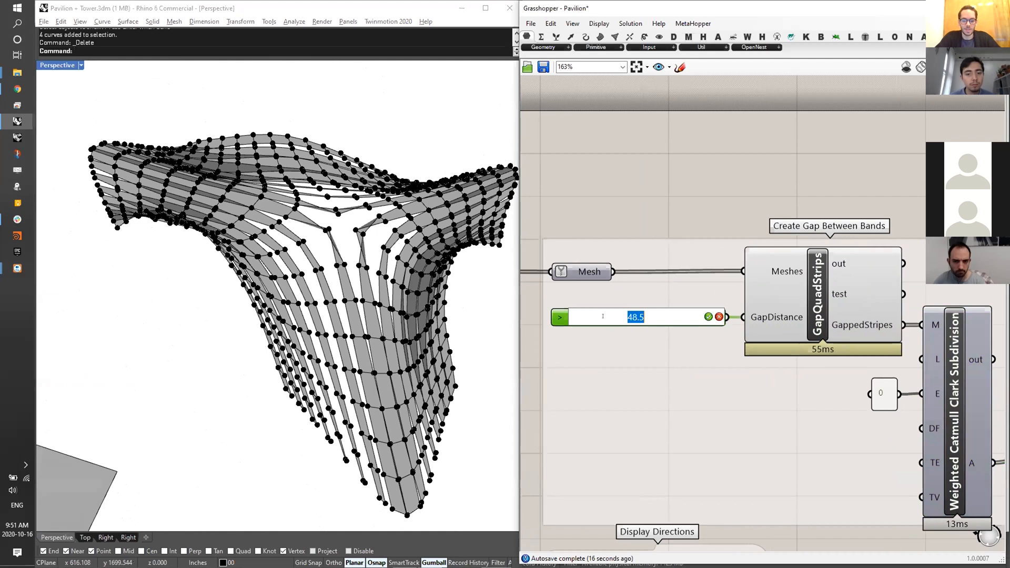
pyautogui.write('12')
pyautogui.press('Return')
pyautogui.scroll(5, 388, 246)
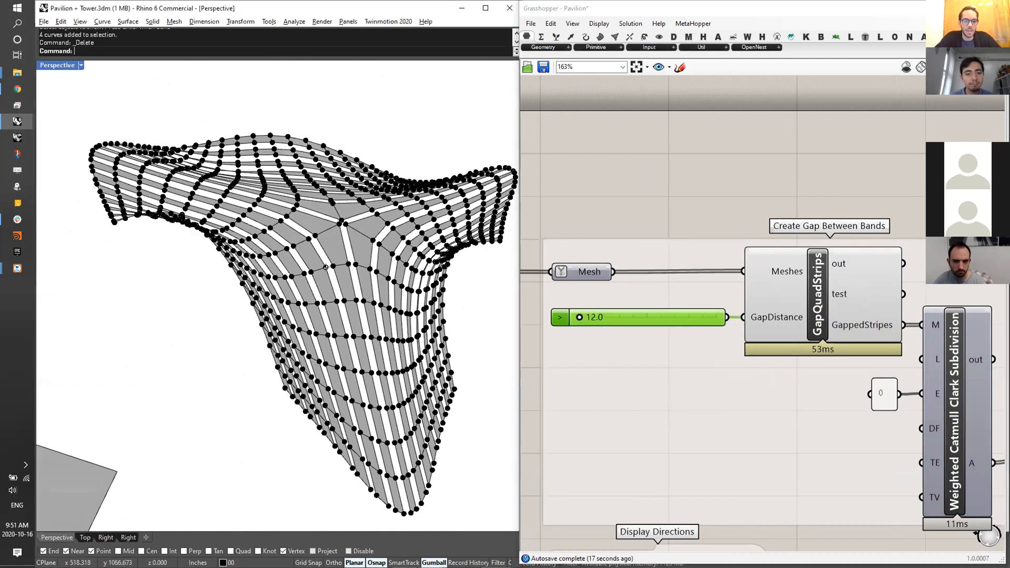
# - Set the GapDistance slider to 6.0 and view the gapped strips from another angle
pyautogui.doubleClick(608, 322)
pyautogui.write('6')
pyautogui.press('Return')
pyautogui.moveTo(295, 231); pyautogui.dragTo(337, 363, button='right')
# - Hide the GapQuadStrips preview, turn on the Weighted Catmull Clark Subdivision preview, and inspect the subdivided strips
pyautogui.scroll(-2, 736, 300)
pyautogui.click(736, 300)
pyautogui.middleClick(736, 300)
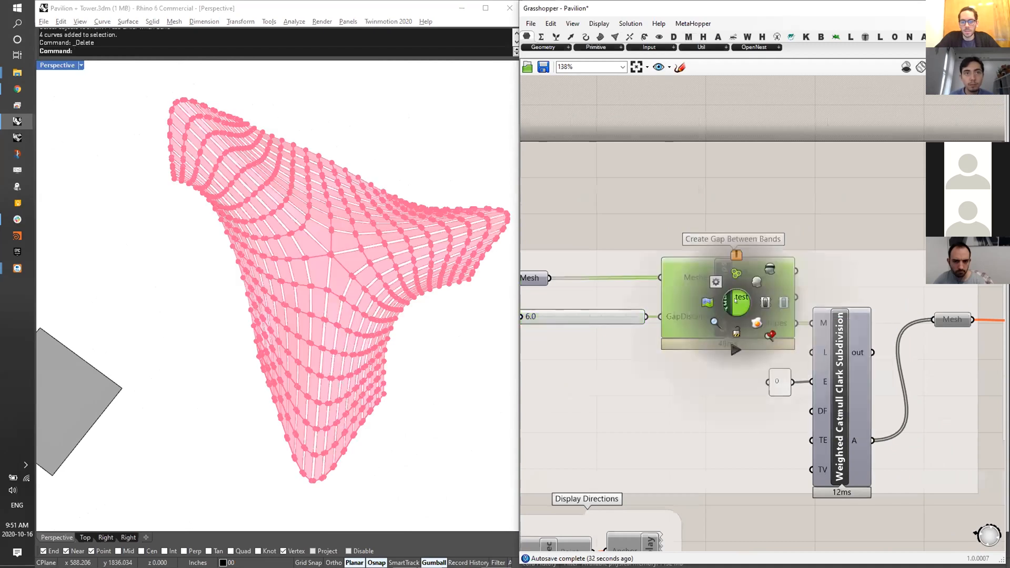
pyautogui.click(770, 269)
pyautogui.moveTo(768, 274); pyautogui.dragTo(678, 232, button='right')
pyautogui.click(764, 319)
pyautogui.middleClick(765, 319)
pyautogui.click(783, 299)
pyautogui.scroll(5, 289, 260)
pyautogui.moveTo(288, 259); pyautogui.dragTo(263, 290, button='right')
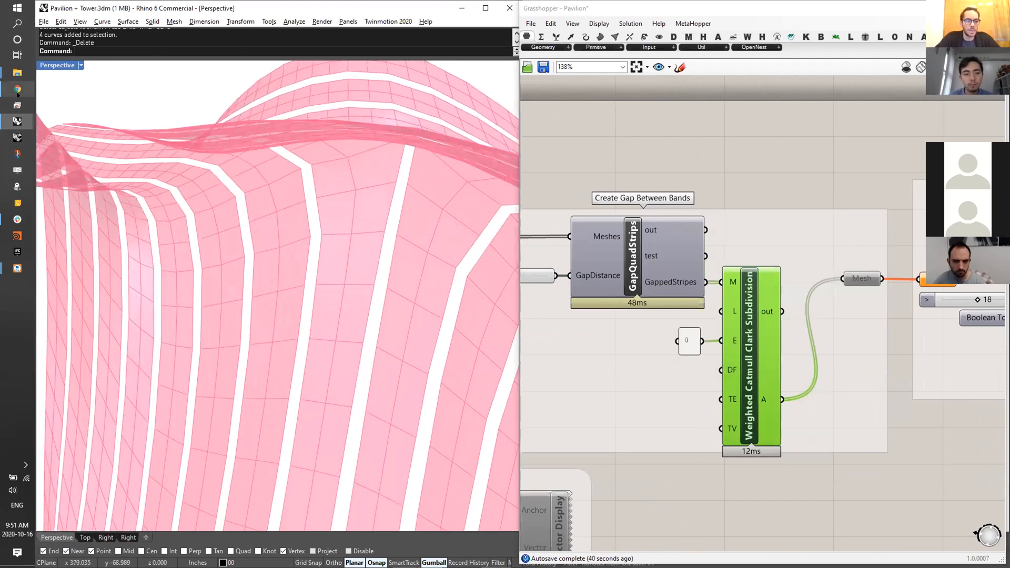
# - Switch to the PARAMETRIC WORKFLOWS presentation in Google Slides and find the OTHER REAL WORLD EXAMPLES slide
pyautogui.moveTo(17, 90)
pyautogui.click(95, 93)
pyautogui.scroll(10, 95, 172)
pyautogui.scroll(-5, 105, 247)
pyautogui.click(103, 211)
pyautogui.scroll(-8, 111, 263)
pyautogui.scroll(12, 113, 316)
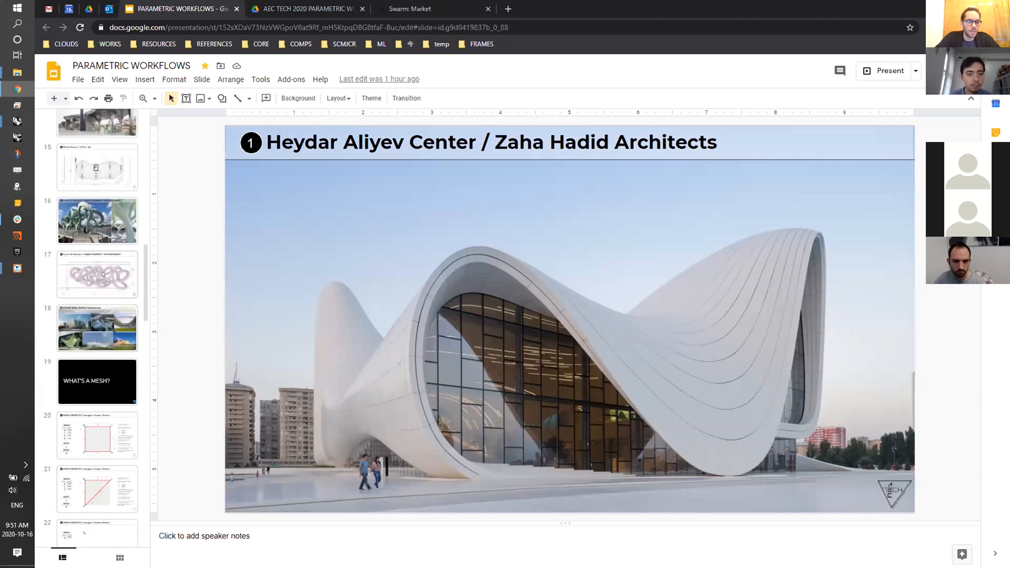
pyautogui.click(103, 274)
pyautogui.click(102, 223)
pyautogui.click(104, 327)
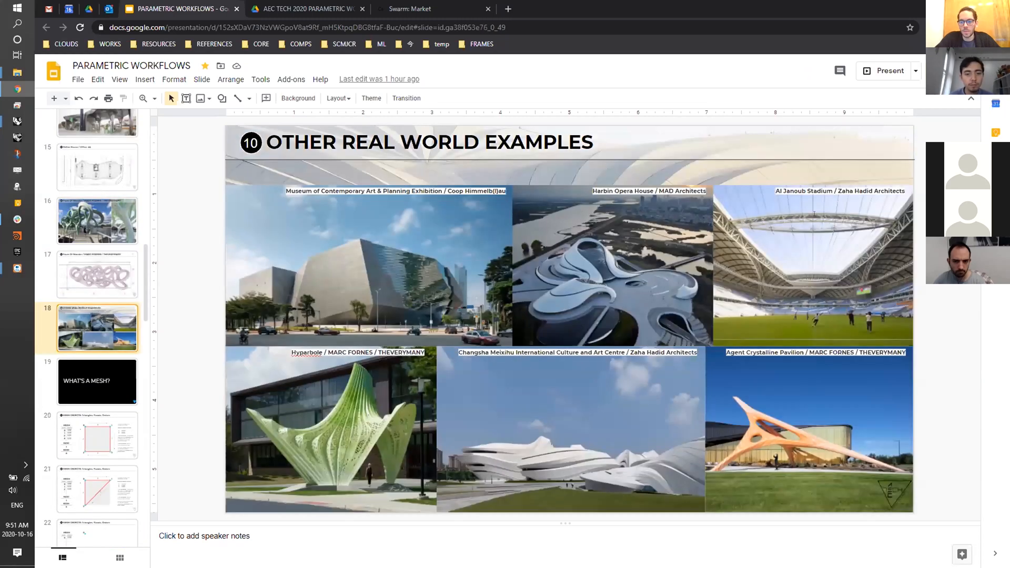
# - Reposition the background image behind the OTHER REAL WORLD EXAMPLES title within its crop frame
pyautogui.click(593, 165)
pyautogui.rightClick(593, 172)
pyautogui.doubleClick(570, 164)
pyautogui.moveTo(567, 234); pyautogui.dragTo(578, 164)
pyautogui.press('Return')
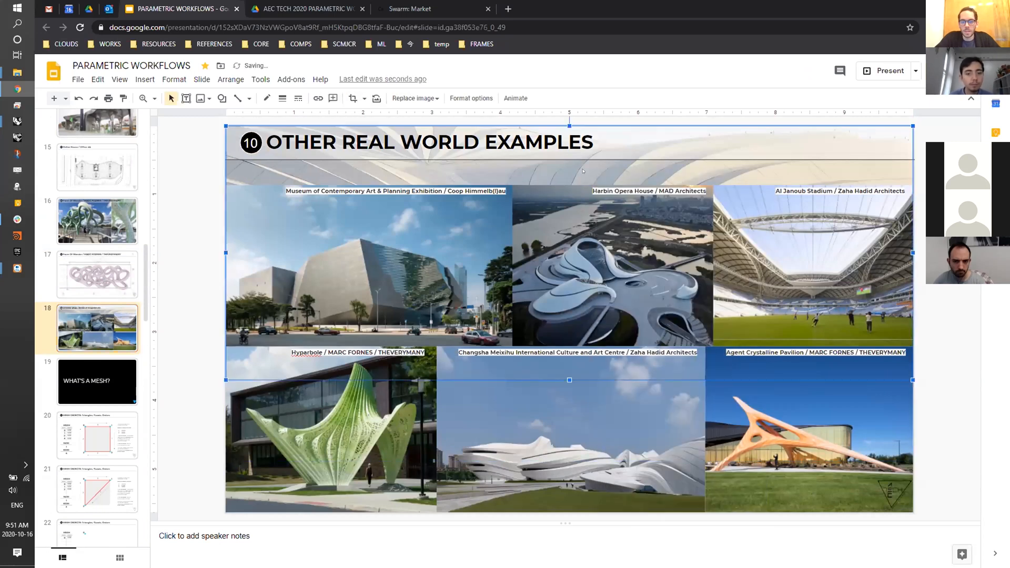
# - Bring the selected background image on the OTHER REAL WORLD EXAMPLES slide to the front
pyautogui.rightClick(583, 171)
pyautogui.moveTo(729, 300)
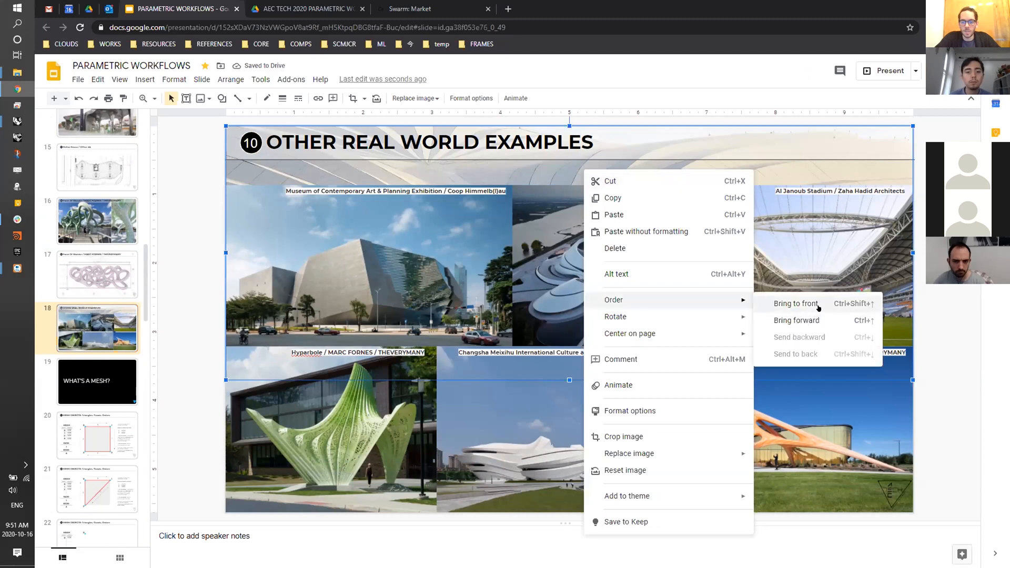
pyautogui.click(796, 304)
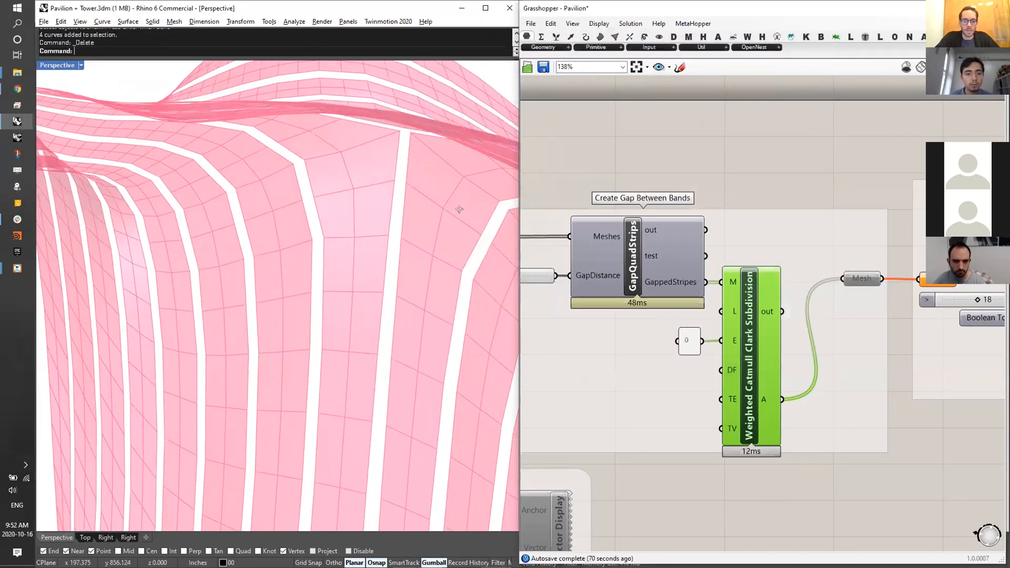
# - Switch to Rhino and Grasshopper, select the Mesh parameter after Weighted Catmull Clark Subdivision, and examine the gapped bands up close
pyautogui.moveTo(860, 314); pyautogui.dragTo(618, 283, button='right')
pyautogui.moveTo(626, 246); pyautogui.dragTo(613, 248, button='right')
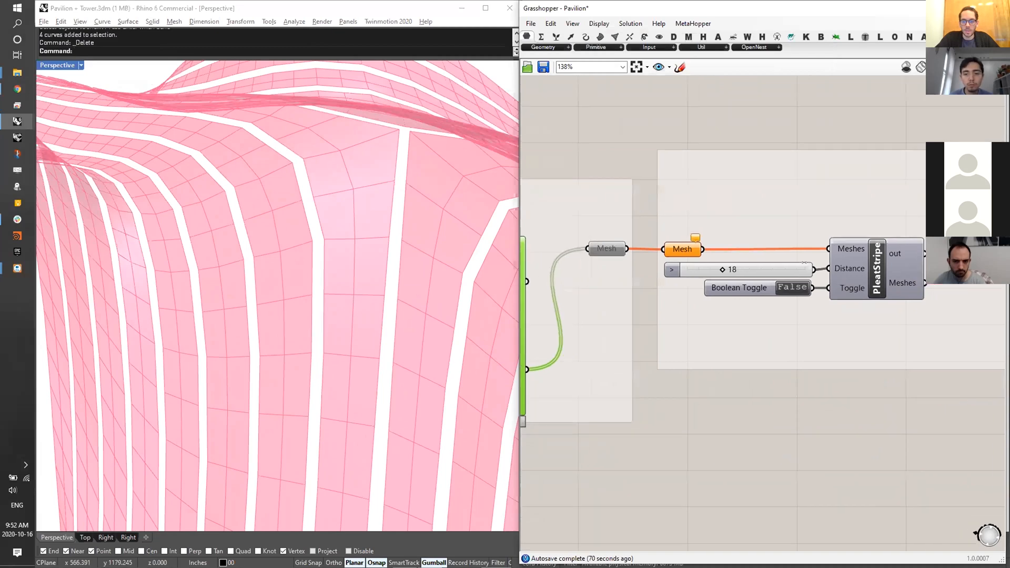
pyautogui.click(591, 255)
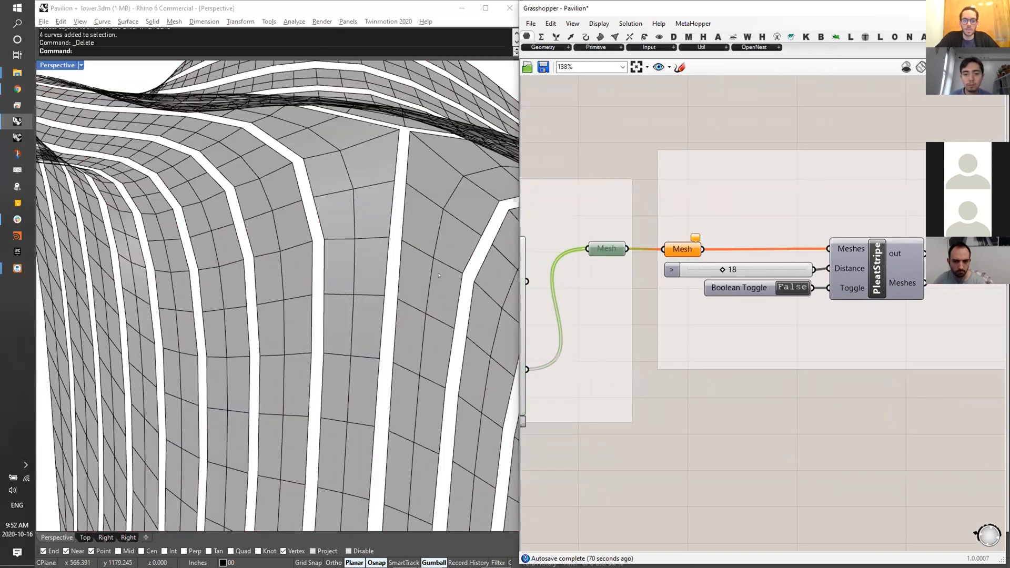
pyautogui.click(363, 240)
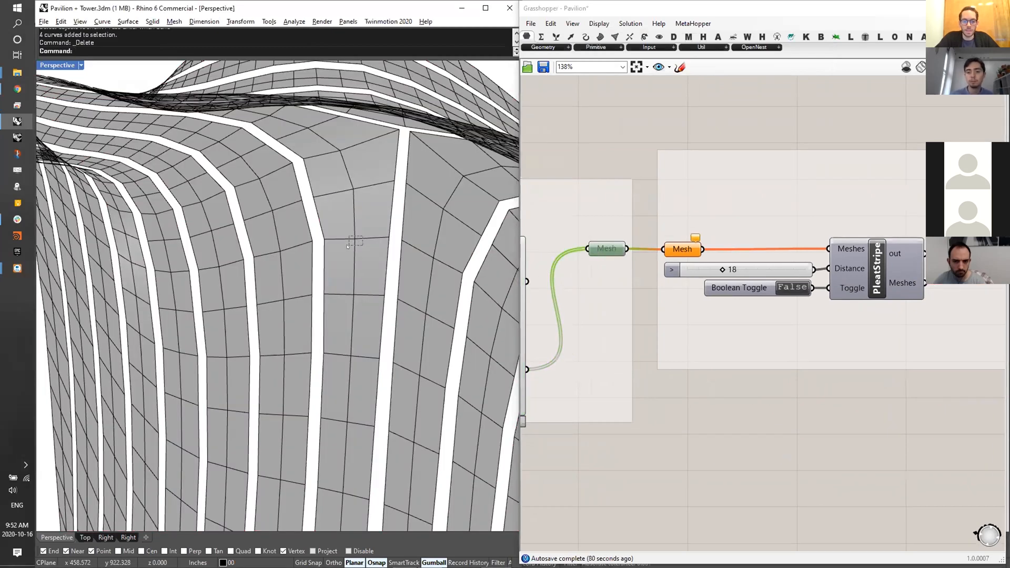
pyautogui.scroll(3, 329, 232)
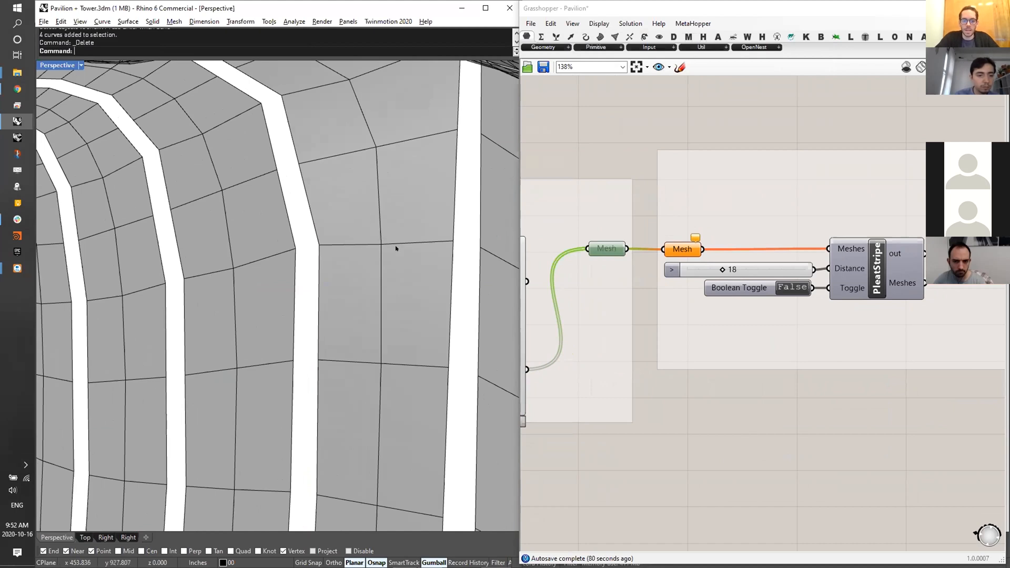
pyautogui.scroll(-4, 624, 264)
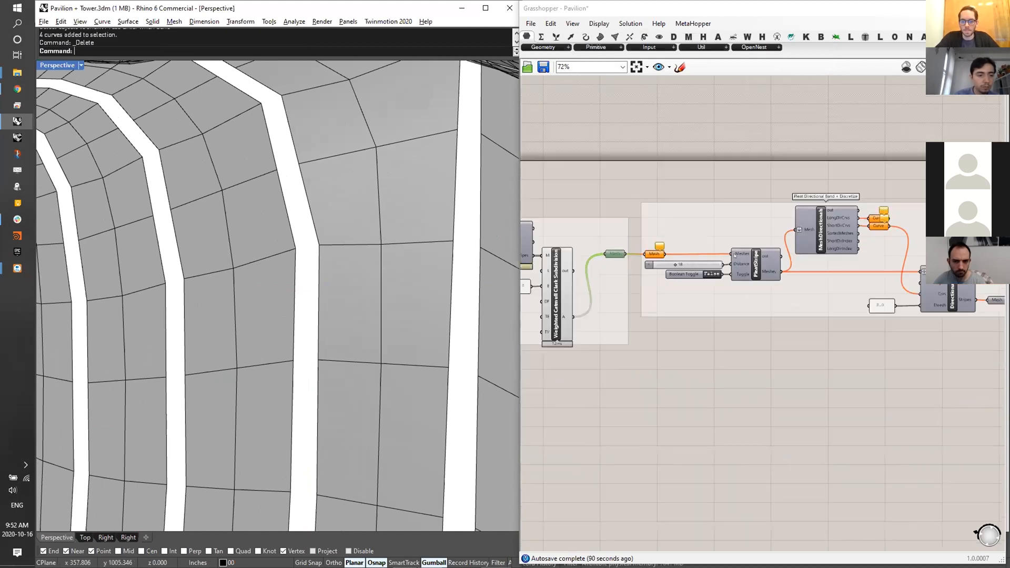
# - Disable the Mesh parameter that receives the stripes from the DirectionalStrips component
pyautogui.moveTo(865, 265); pyautogui.dragTo(832, 334)
pyautogui.middleClick(841, 299)
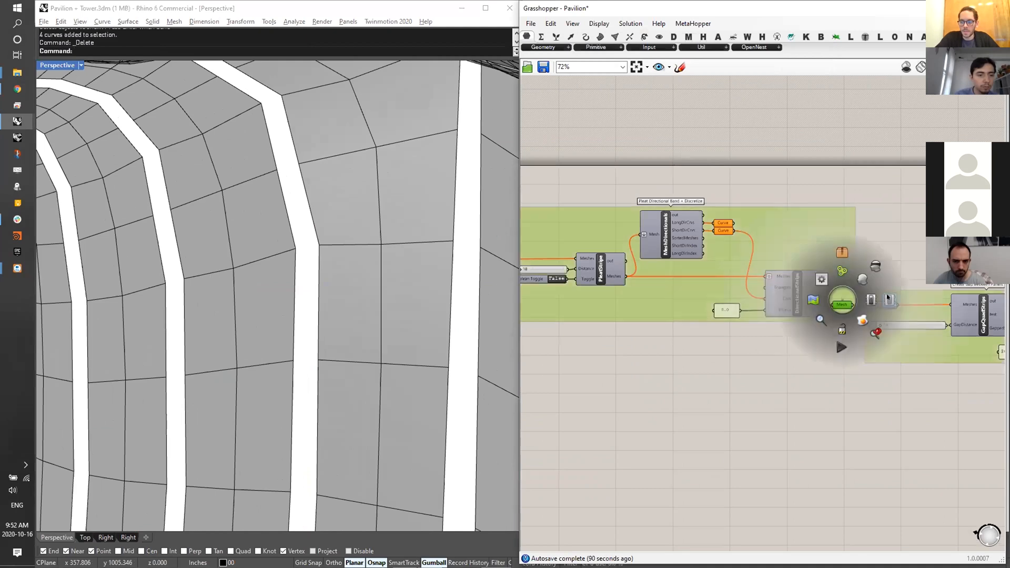
pyautogui.click(883, 298)
pyautogui.click(909, 250)
# - Hide the preview of the Weighted Catmull Clark Subdivision group and enable its output Mesh parameter
pyautogui.moveTo(684, 224); pyautogui.dragTo(905, 250, button='right')
pyautogui.moveTo(700, 219); pyautogui.dragTo(605, 353)
pyautogui.middleClick(643, 295)
pyautogui.click(685, 295)
pyautogui.moveTo(702, 219); pyautogui.dragTo(665, 307)
pyautogui.middleClick(677, 288)
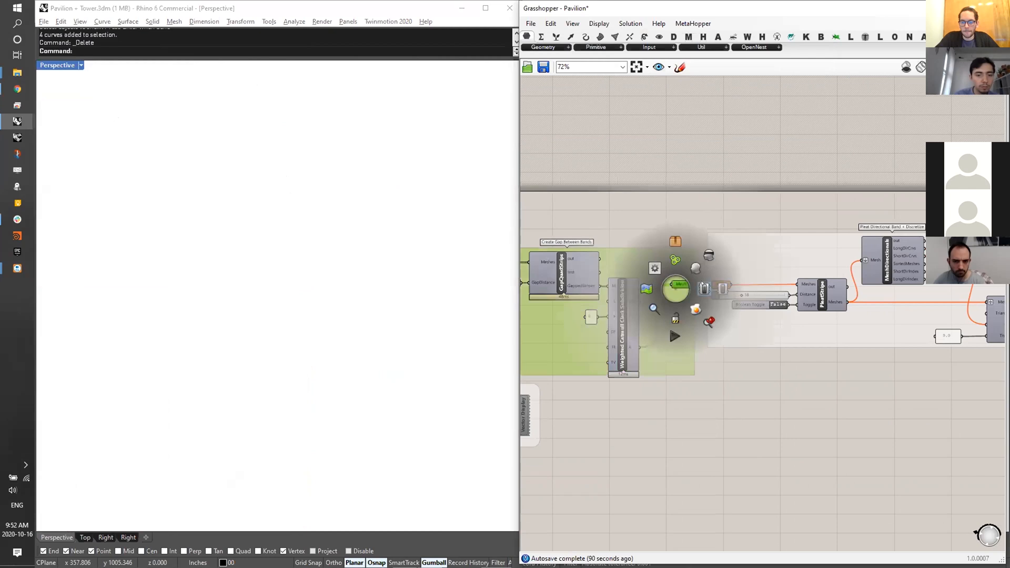
pyautogui.click(737, 197)
# - Turn on the preview of the PleatStripe component and view the pleated bands in the Rhino viewport
pyautogui.scroll(4, 737, 211)
pyautogui.click(737, 289)
pyautogui.middleClick(737, 288)
pyautogui.click(736, 266)
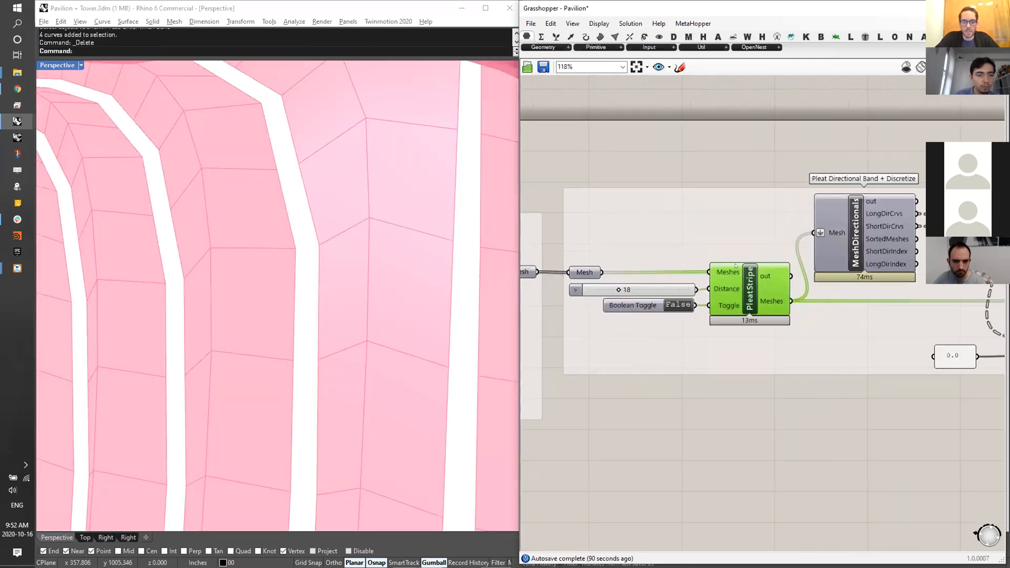
pyautogui.scroll(-5, 369, 238)
pyautogui.moveTo(370, 239); pyautogui.dragTo(405, 212, button='right')
# - Add a Mesh parameter fed by the unpleated bands below PleatStripe and compare both meshes in the viewport
pyautogui.doubleClick(746, 405)
pyautogui.write('MESH')
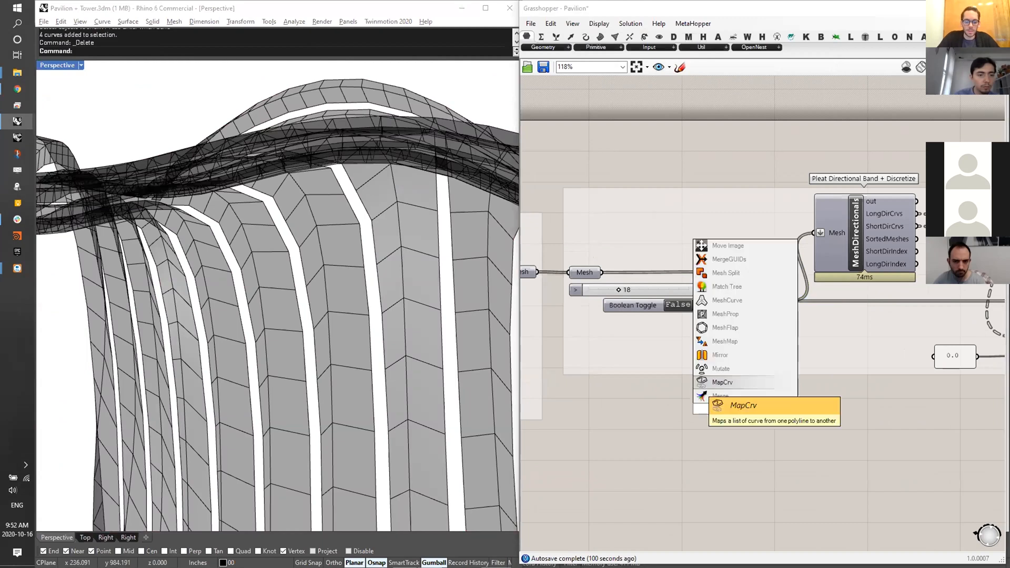
pyautogui.click(711, 394)
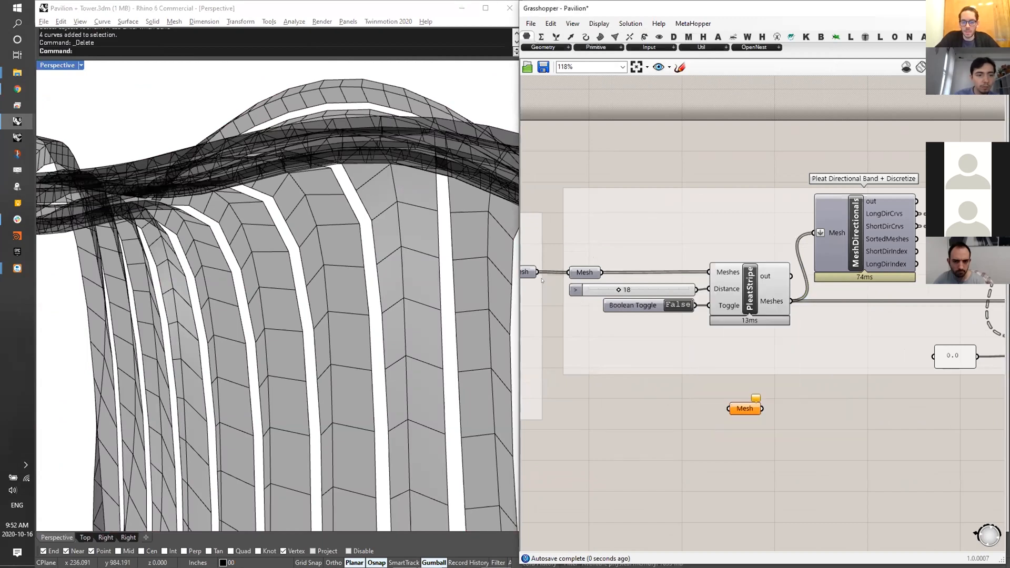
pyautogui.moveTo(695, 401); pyautogui.dragTo(729, 408)
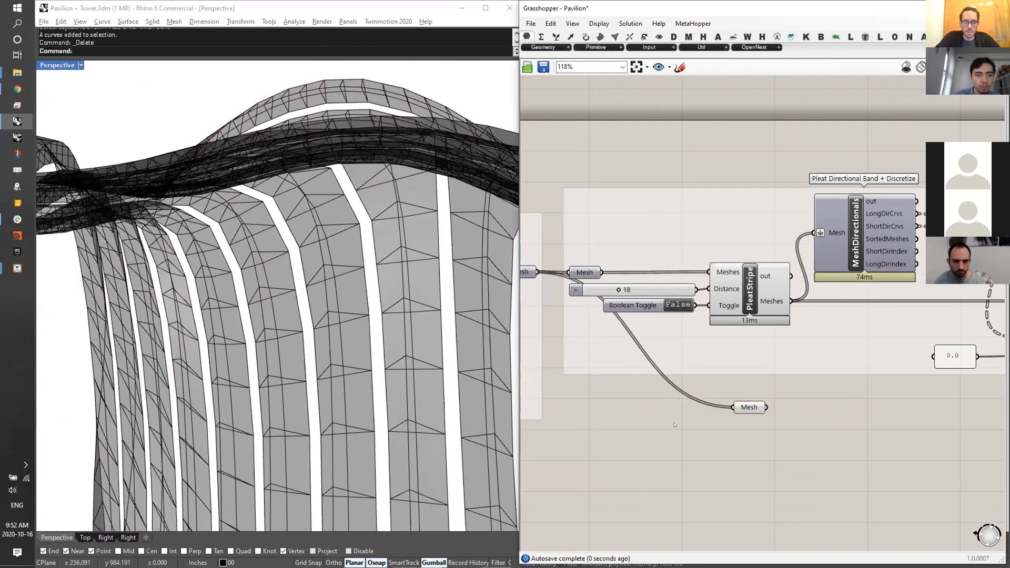
pyautogui.scroll(-5, 337, 299)
pyautogui.scroll(10, 338, 299)
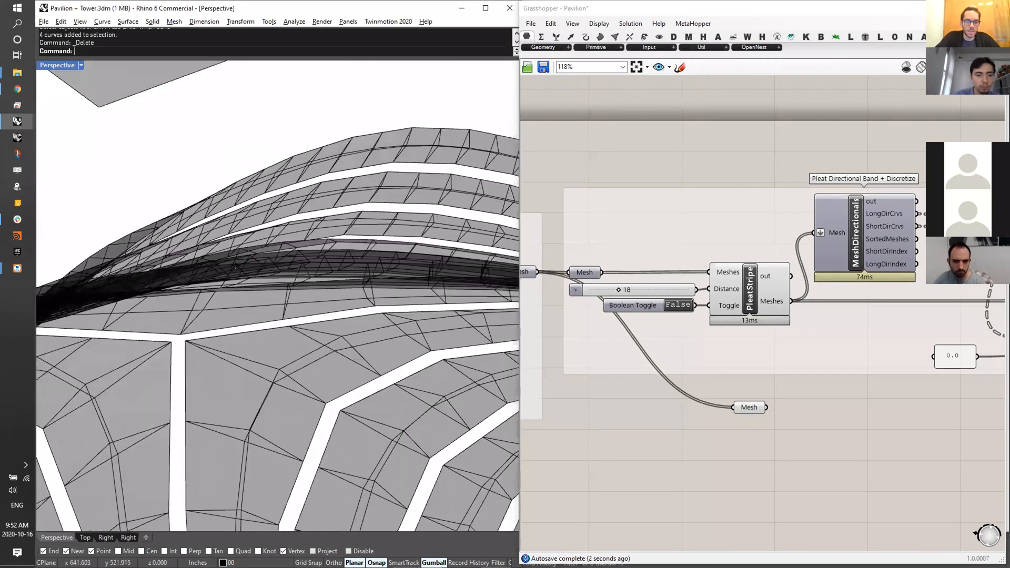
pyautogui.moveTo(332, 333); pyautogui.dragTo(219, 210, button='right')
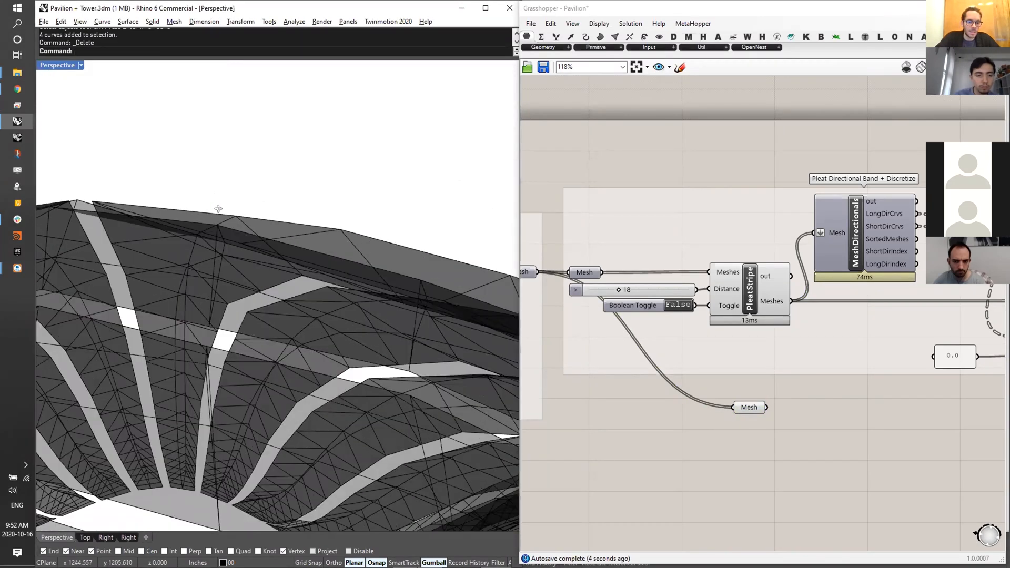
pyautogui.scroll(5, 268, 167)
pyautogui.scroll(2, 267, 168)
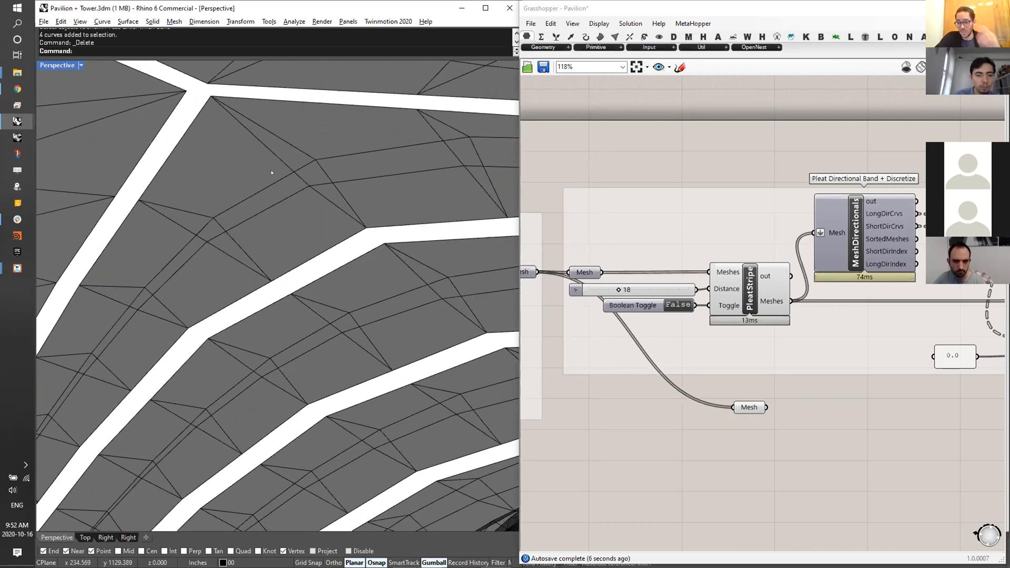
pyautogui.moveTo(270, 199); pyautogui.dragTo(473, 314, button='right')
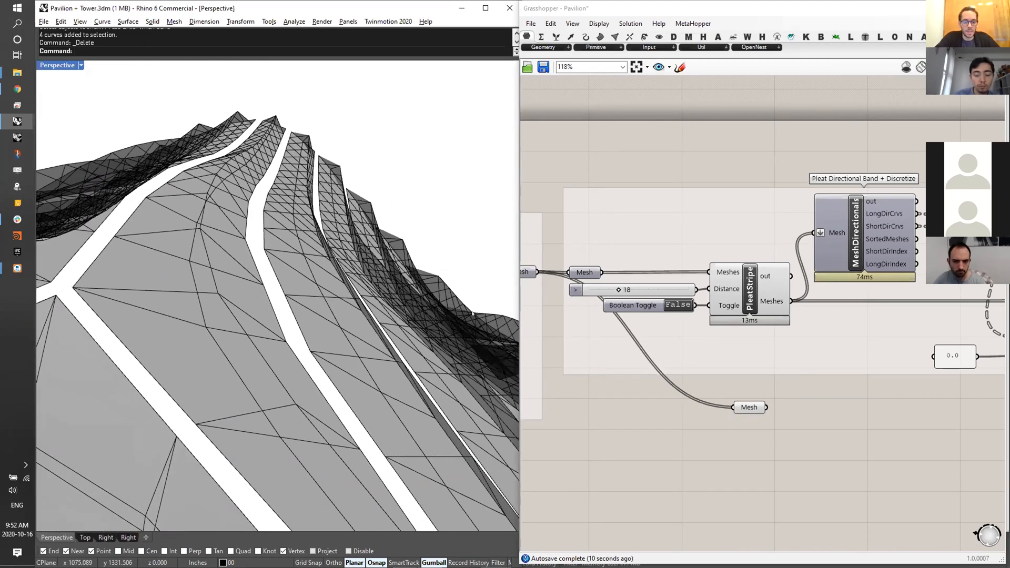
# - Delete the comparison Mesh parameter below PleatStripe and view the pleated bands alone
pyautogui.moveTo(779, 393); pyautogui.dragTo(716, 451)
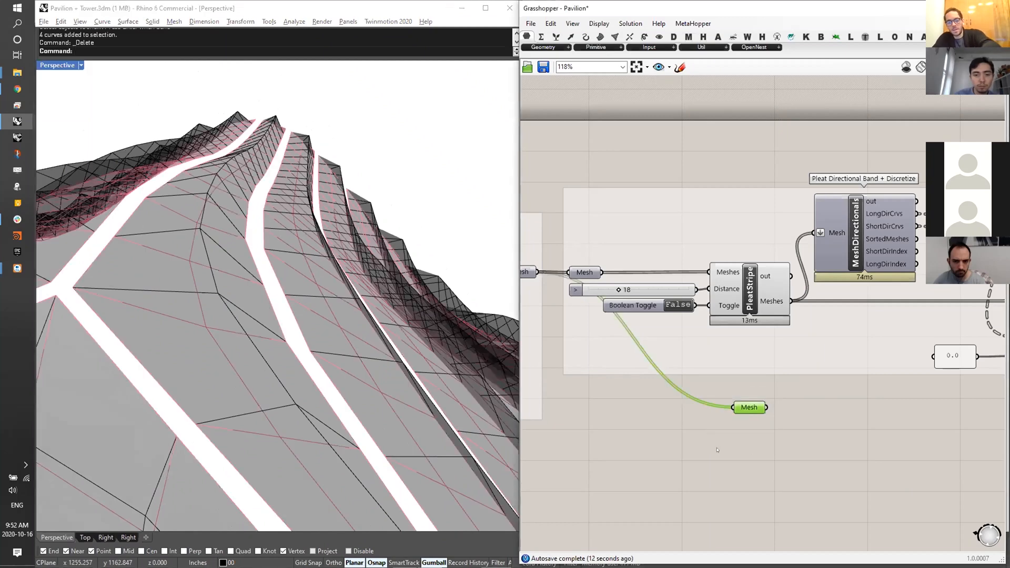
pyautogui.press('Delete')
pyautogui.moveTo(278, 300); pyautogui.dragTo(381, 374, button='right')
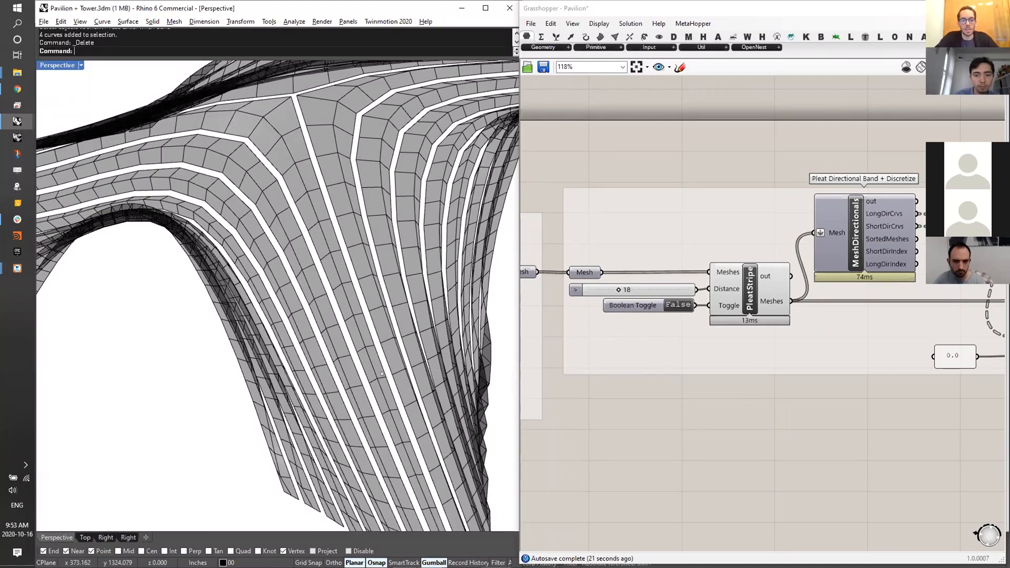
pyautogui.moveTo(409, 311); pyautogui.dragTo(311, 188, button='right')
pyautogui.moveTo(246, 166); pyautogui.dragTo(276, 311, button='right')
# - Preview the short-direction curves from MeshDirectionals and examine how they cross the pleated bands
pyautogui.moveTo(742, 291); pyautogui.dragTo(660, 291, button='right')
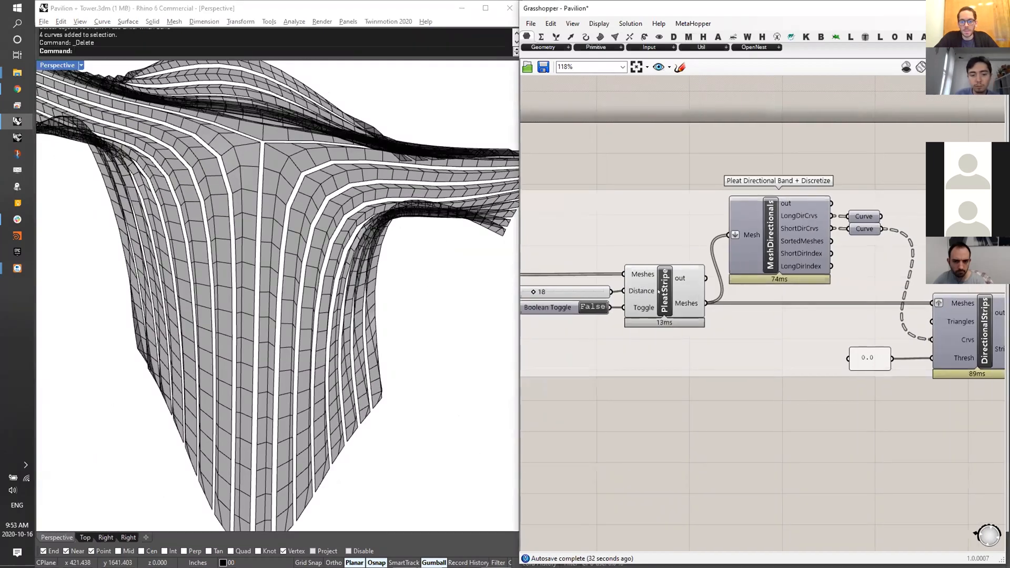
pyautogui.middleClick(661, 292)
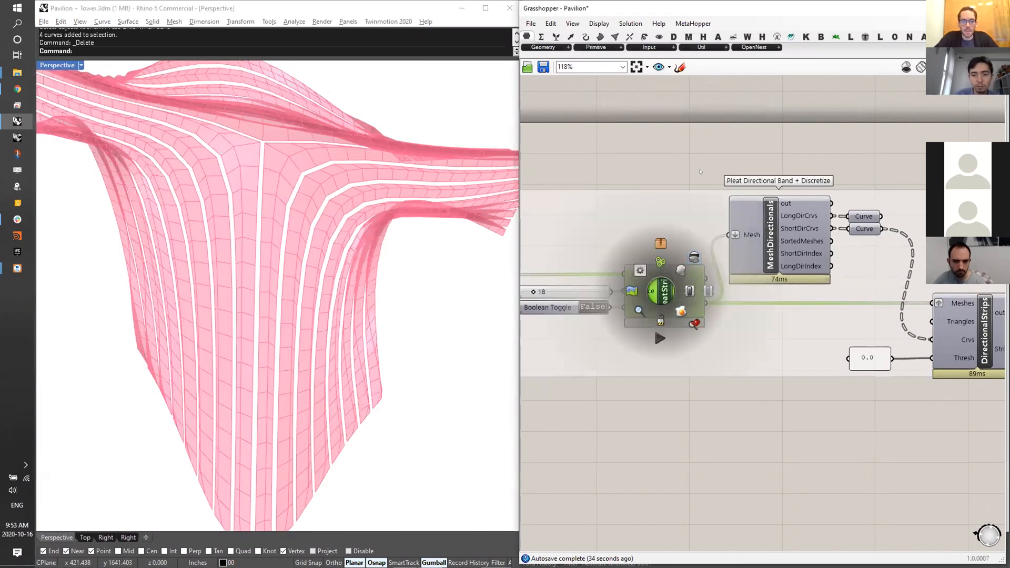
pyautogui.moveTo(878, 214); pyautogui.dragTo(780, 223, button='right')
pyautogui.click(779, 223)
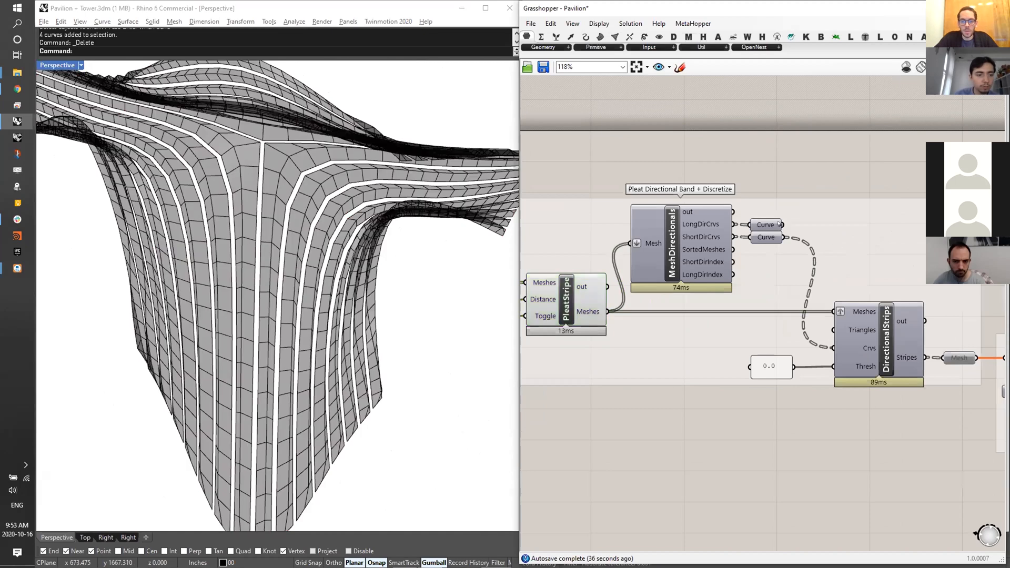
pyautogui.middleClick(766, 238)
pyautogui.click(767, 238)
pyautogui.scroll(5, 395, 234)
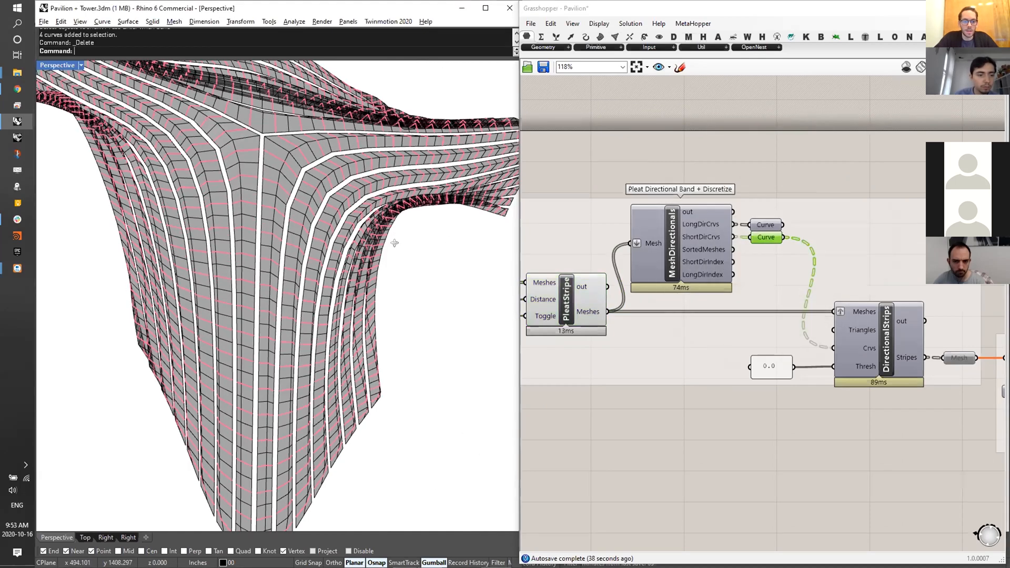
pyautogui.moveTo(254, 283); pyautogui.dragTo(308, 215, button='right')
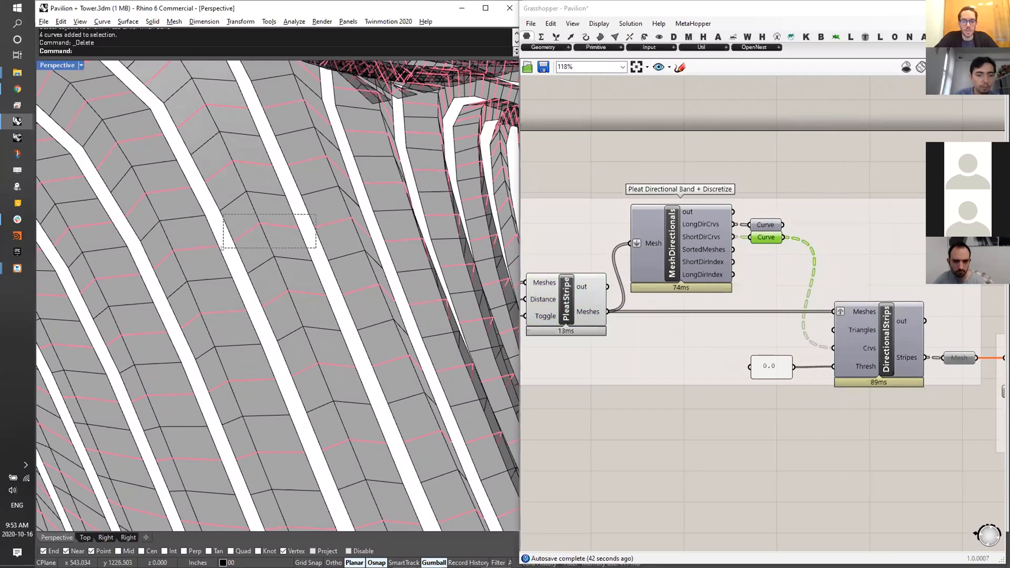
pyautogui.moveTo(222, 248); pyautogui.dragTo(222, 249)
pyautogui.moveTo(310, 215)
pyautogui.mouseDown(button='right')
pyautogui.moveTo(385, 176)
pyautogui.moveTo(323, 220)
pyautogui.mouseUp(button='right')
# - Hide the preview of the curves output by MeshDirectionals
pyautogui.moveTo(846, 267); pyautogui.dragTo(820, 268, button='right')
pyautogui.moveTo(794, 152); pyautogui.dragTo(715, 319)
pyautogui.middleClick(746, 218)
pyautogui.click(779, 188)
# - Disable the input Mesh of the Create Gap Between Panels group and enable the Mesh parameter after DirectionalStrips
pyautogui.click(958, 297)
pyautogui.moveTo(958, 297); pyautogui.dragTo(823, 277, button='right')
pyautogui.moveTo(882, 275); pyautogui.dragTo(852, 347)
pyautogui.middleClick(855, 334)
pyautogui.click(901, 337)
pyautogui.moveTo(812, 429); pyautogui.dragTo(778, 316)
pyautogui.middleClick(801, 330)
pyautogui.click(824, 328)
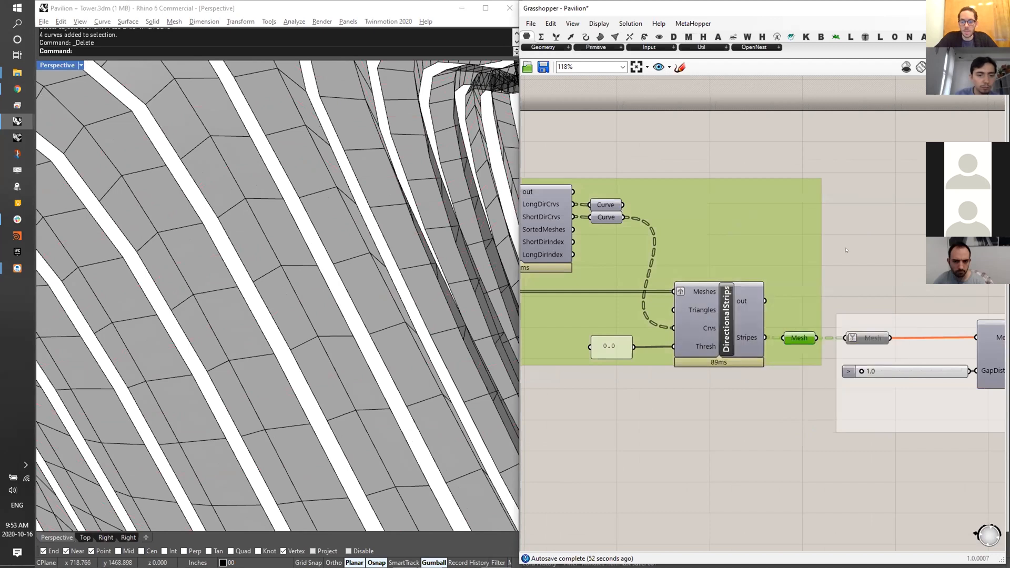
# - Turn on the preview of the Mesh parameter after DirectionalStrips and view the whole pavilion
pyautogui.click(792, 366)
pyautogui.middleClick(802, 339)
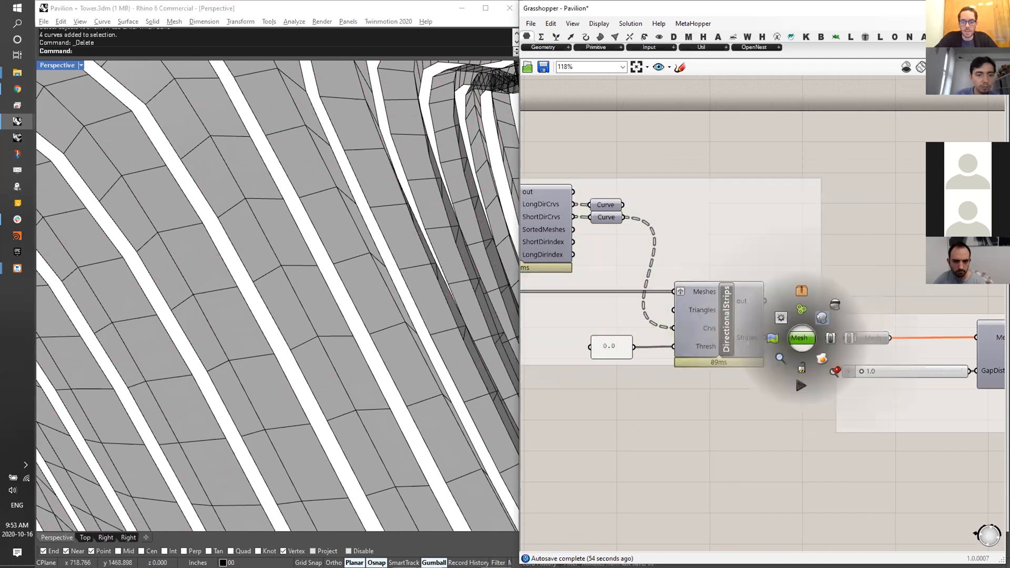
pyautogui.click(823, 318)
pyautogui.click(862, 264)
pyautogui.scroll(-4, 337, 268)
pyautogui.moveTo(337, 269); pyautogui.dragTo(329, 306, button='right')
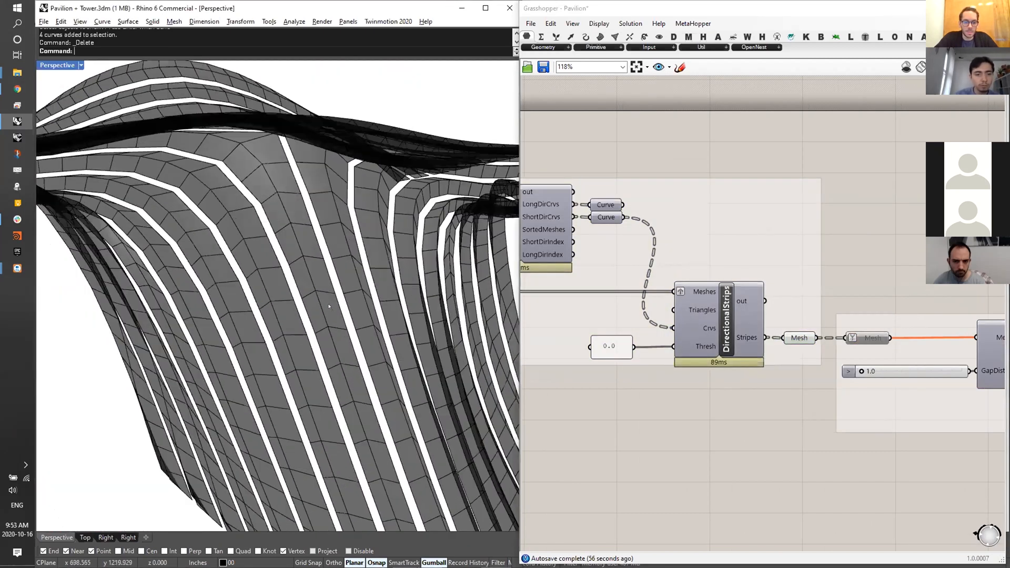
pyautogui.scroll(-10, 324, 308)
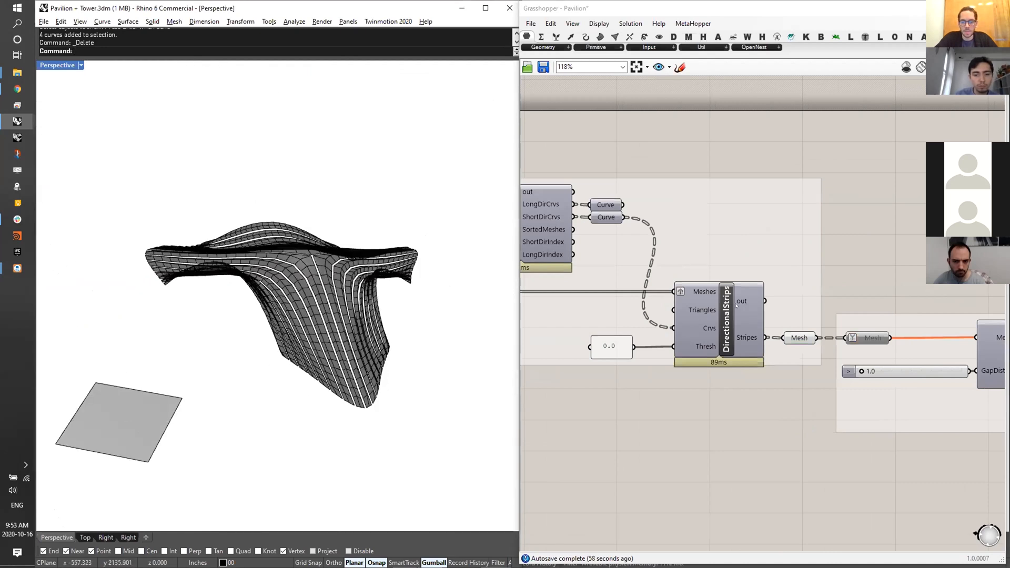
# - Bake the panel meshes from the Mesh parameter after DirectionalStrips into the Rhino model
pyautogui.middleClick(801, 339)
pyautogui.click(823, 359)
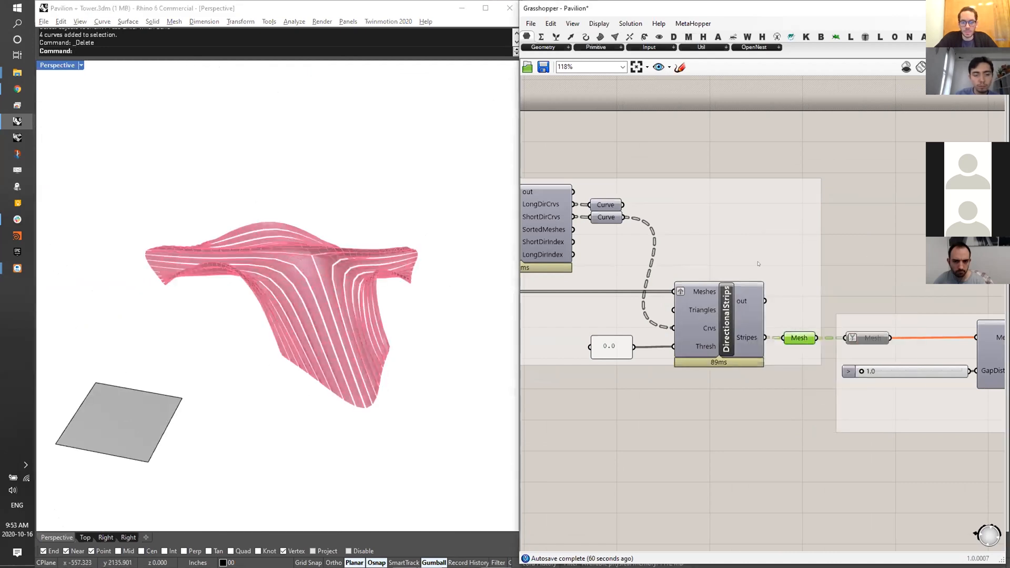
pyautogui.scroll(5, 280, 257)
# - Move several individual baked panels upward off the pavilion surface to show that they are separate meshes
pyautogui.moveTo(241, 243); pyautogui.dragTo(292, 250, button='right')
pyautogui.moveTo(292, 249); pyautogui.dragTo(372, 108)
pyautogui.moveTo(372, 108); pyautogui.dragTo(286, 316, button='right')
pyautogui.click(192, 339)
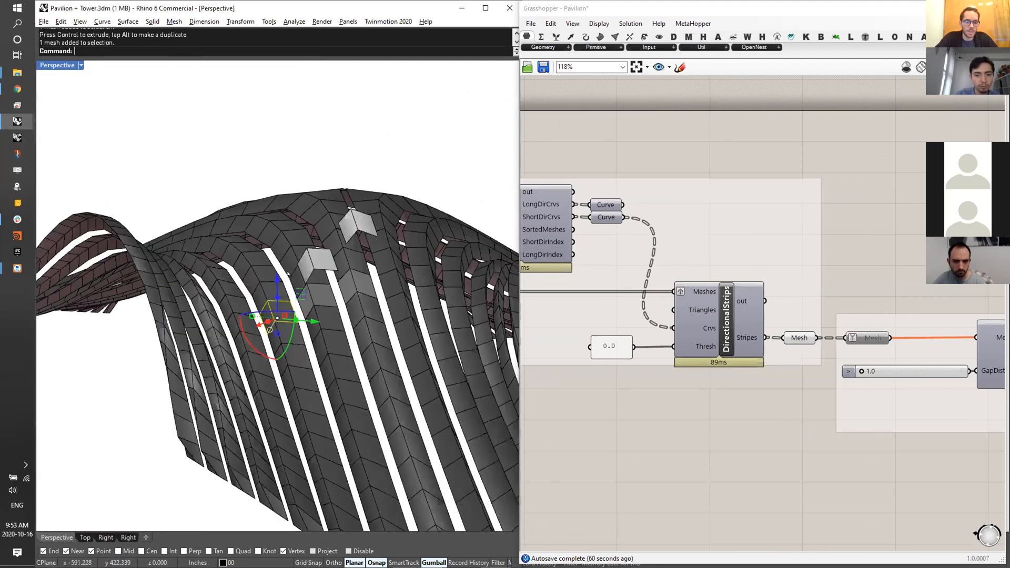
pyautogui.moveTo(277, 286); pyautogui.dragTo(278, 268)
pyautogui.click(298, 165)
pyautogui.moveTo(298, 165); pyautogui.dragTo(306, 263, button='right')
pyautogui.click(247, 283)
pyautogui.moveTo(305, 263); pyautogui.dragTo(333, 149)
pyautogui.moveTo(333, 149); pyautogui.dragTo(300, 285, button='right')
# - Select all the baked panel meshes in the Rhino viewport and delete them
pyautogui.scroll(-5, 359, 232)
pyautogui.moveTo(509, 114); pyautogui.dragTo(1, 493)
pyautogui.press('Delete')
# - Hide the preview of the Mesh parameter after DirectionalStrips
pyautogui.moveTo(846, 297); pyautogui.dragTo(786, 282, button='right')
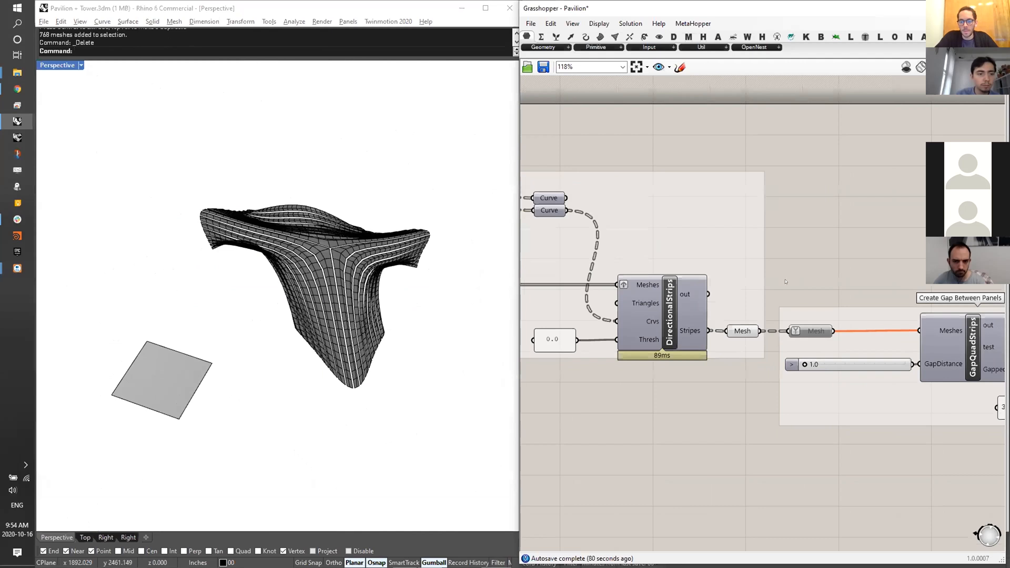
pyautogui.click(763, 282)
pyautogui.middleClick(745, 316)
pyautogui.click(718, 323)
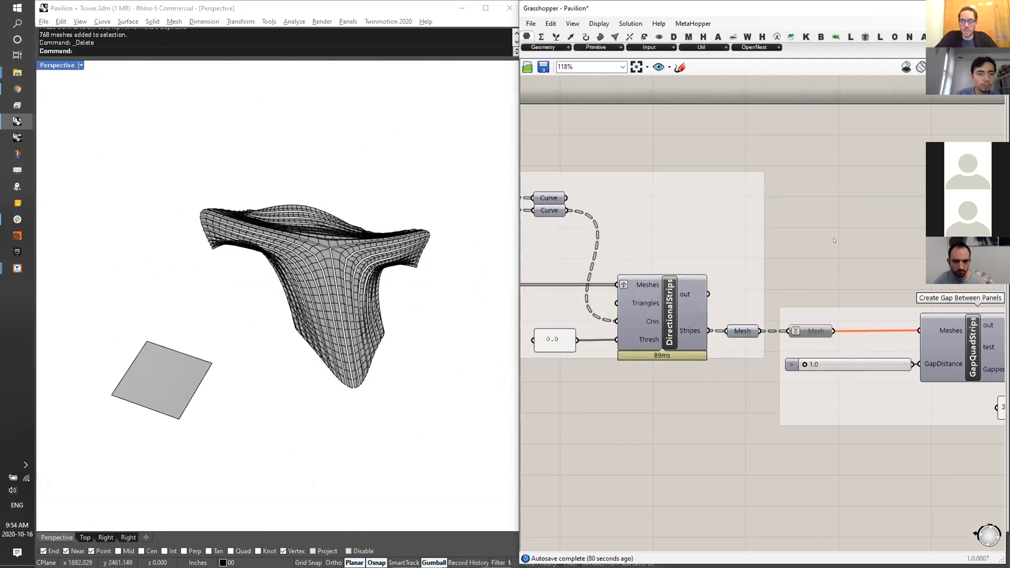
# - Enable the input Mesh of the Create Gap Between Panels group so that GapQuadStrips computes
pyautogui.moveTo(719, 323); pyautogui.dragTo(644, 308, button='right')
pyautogui.middleClick(668, 317)
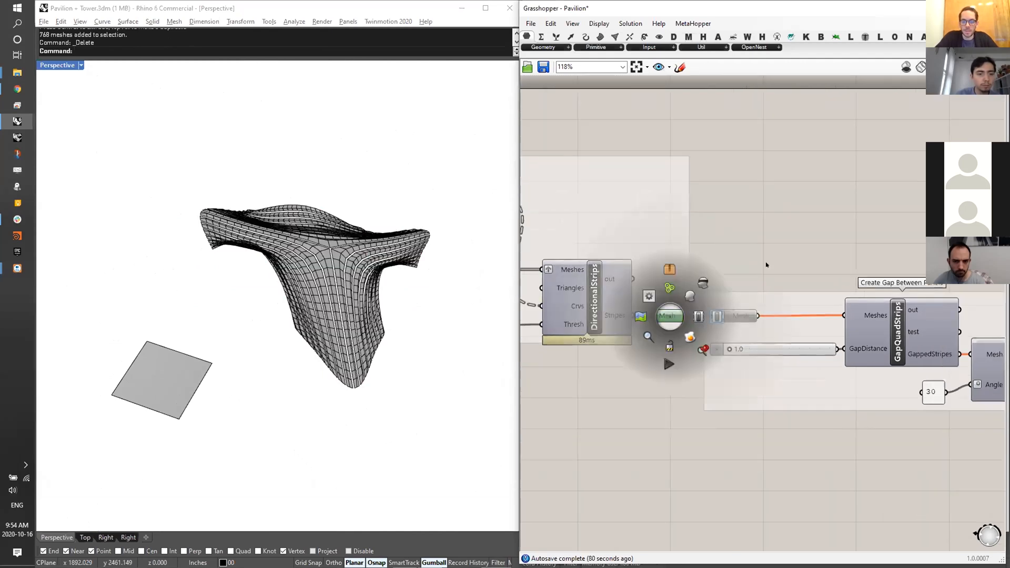
pyautogui.click(758, 300)
pyautogui.middleClick(747, 322)
pyautogui.rightClick(786, 237)
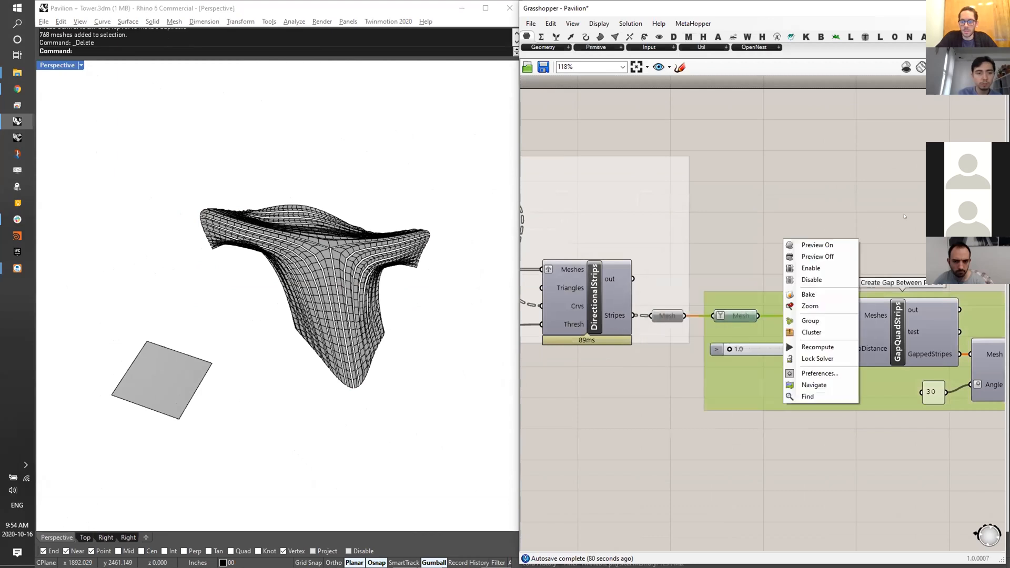
pyautogui.click(805, 312)
pyautogui.moveTo(895, 264); pyautogui.dragTo(889, 293)
pyautogui.moveTo(942, 522); pyautogui.dragTo(932, 319)
pyautogui.middleClick(930, 315)
pyautogui.click(944, 301)
pyautogui.click(854, 255)
# - Hide the preview of the Create Gap Between Panels components and turn on the preview of the Mesh after Unweld Mesh
pyautogui.moveTo(688, 272); pyautogui.dragTo(612, 323)
pyautogui.scroll(-2, 617, 317)
pyautogui.middleClick(605, 311)
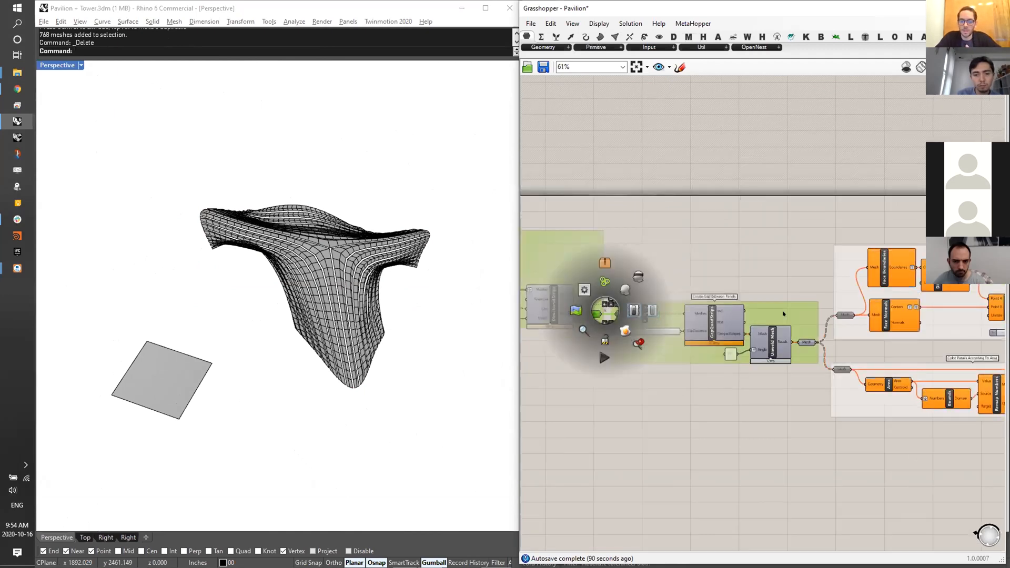
pyautogui.click(794, 282)
pyautogui.scroll(3, 793, 282)
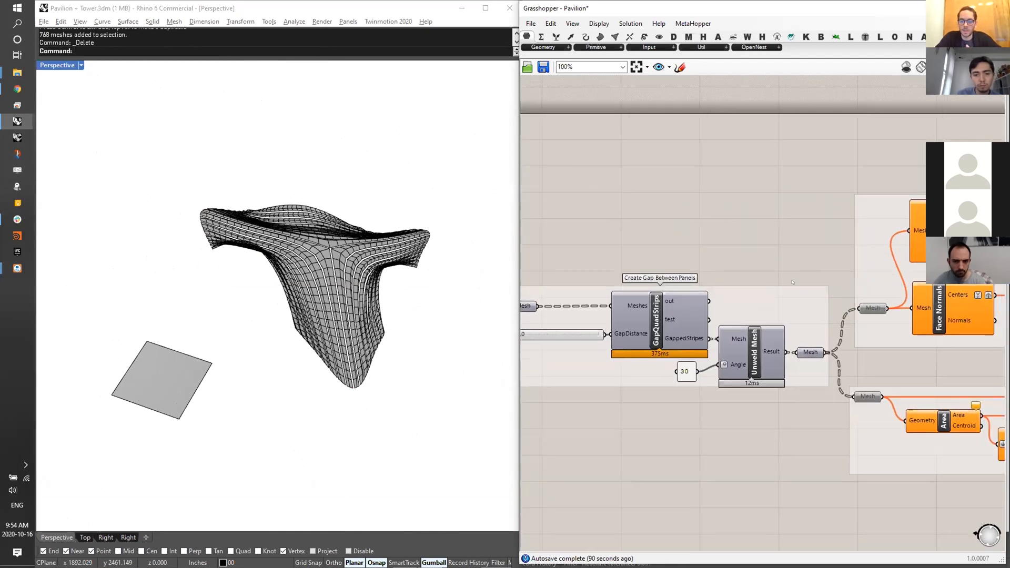
pyautogui.middleClick(809, 352)
pyautogui.click(831, 332)
# - Hide the preview of the upstream panel-splitting components so that only the gapped panels display
pyautogui.scroll(-5, 737, 338)
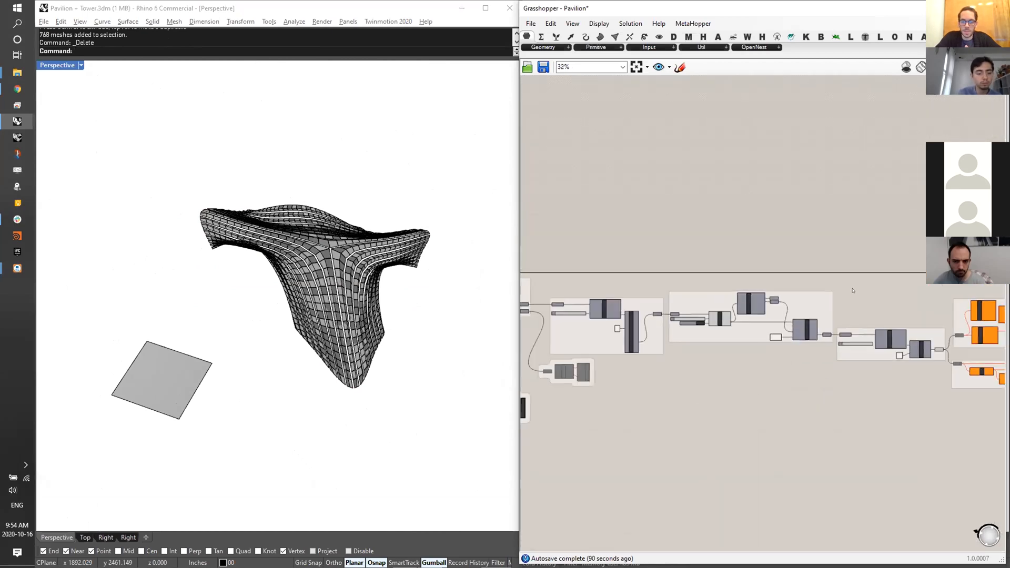
pyautogui.moveTo(868, 255); pyautogui.dragTo(583, 387)
pyautogui.middleClick(706, 296)
pyautogui.click(829, 325)
pyautogui.scroll(3, 828, 326)
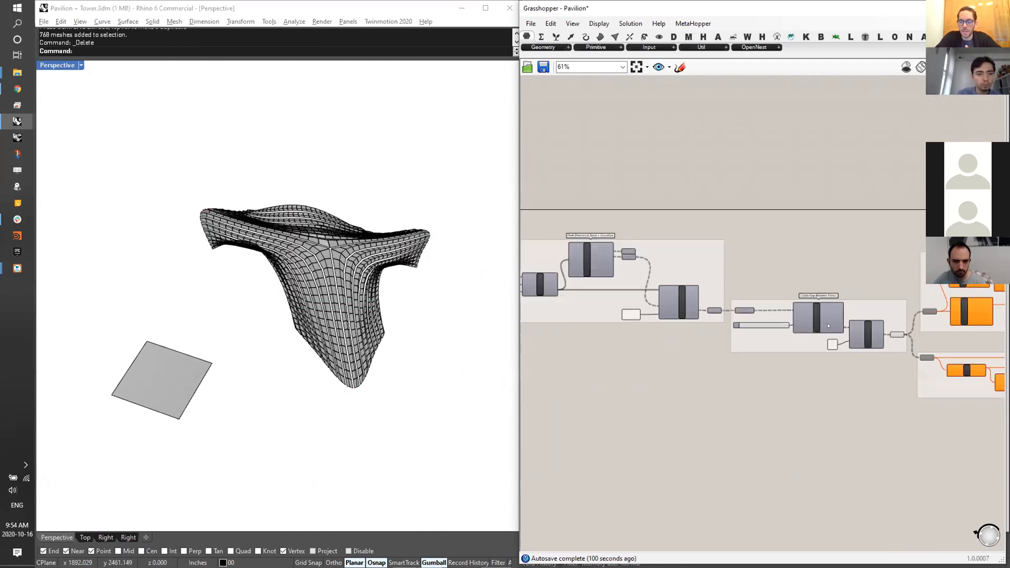
# - Examine the gaps between neighbouring panels up close on the pavilion surface in the Rhino viewport
pyautogui.scroll(4, 829, 325)
pyautogui.moveTo(922, 265); pyautogui.dragTo(889, 256, button='right')
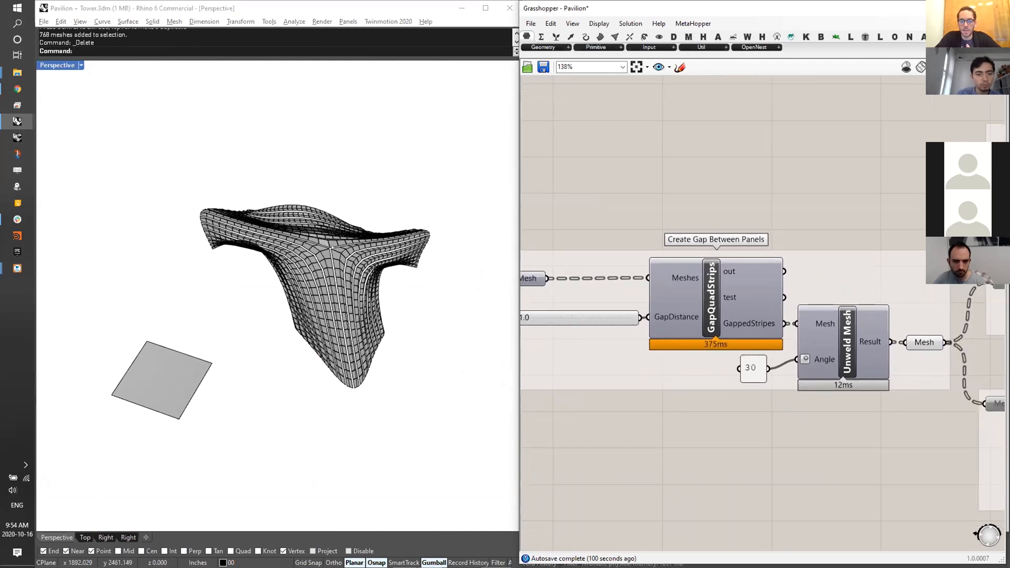
pyautogui.scroll(10, 393, 217)
pyautogui.scroll(5, 393, 217)
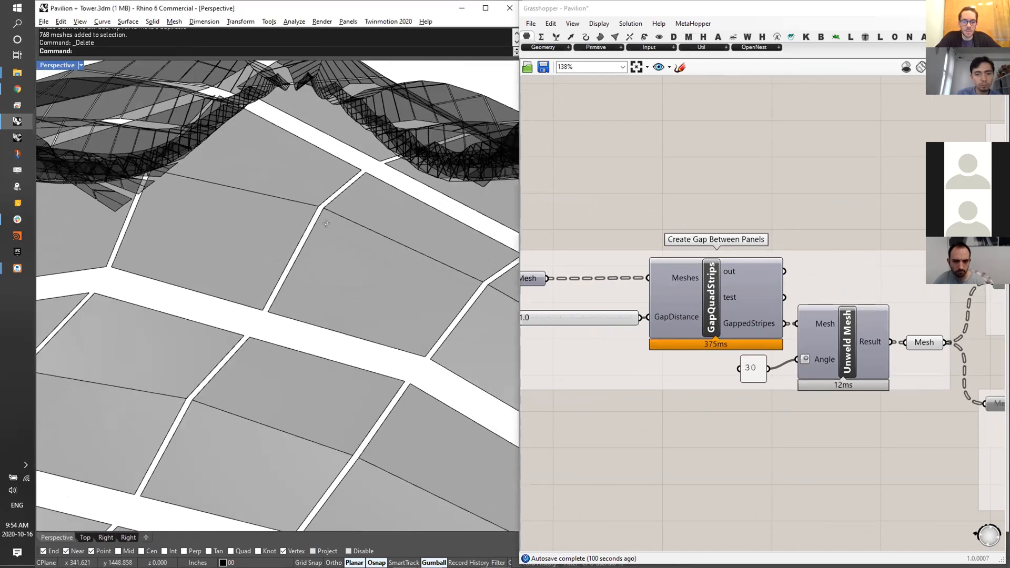
pyautogui.scroll(-5, 350, 188)
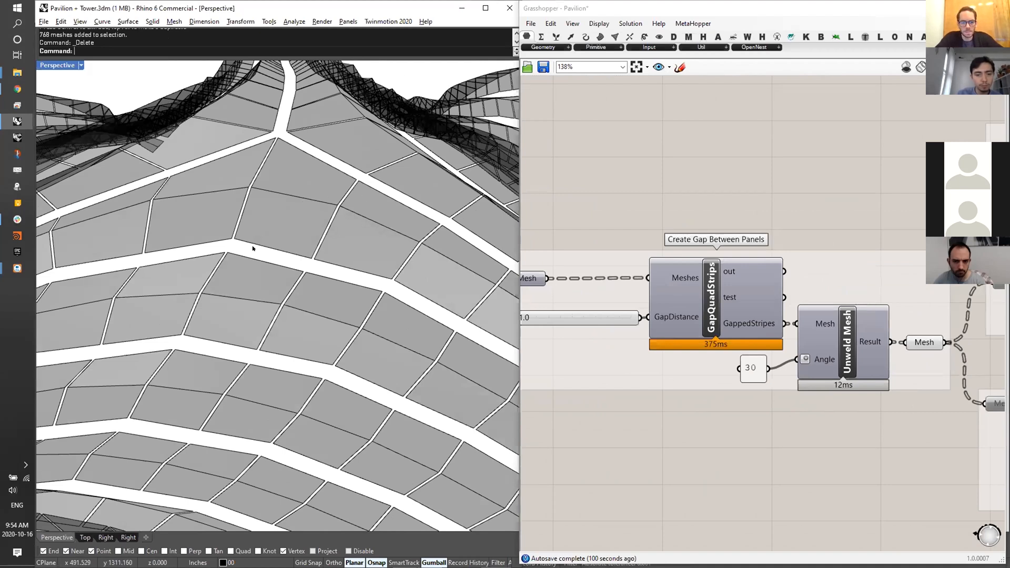
pyautogui.scroll(3, 253, 248)
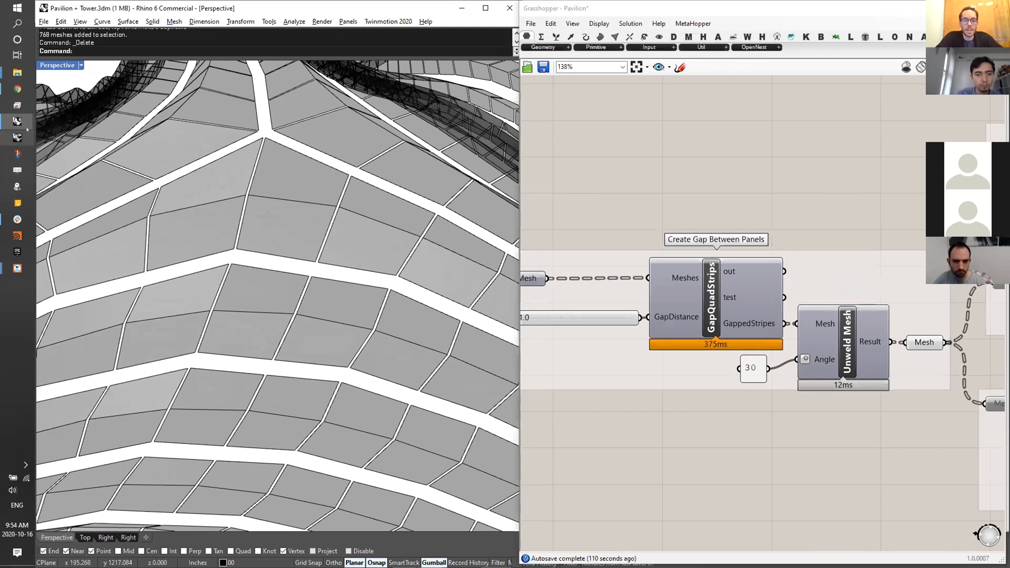
pyautogui.scroll(8, 296, 147)
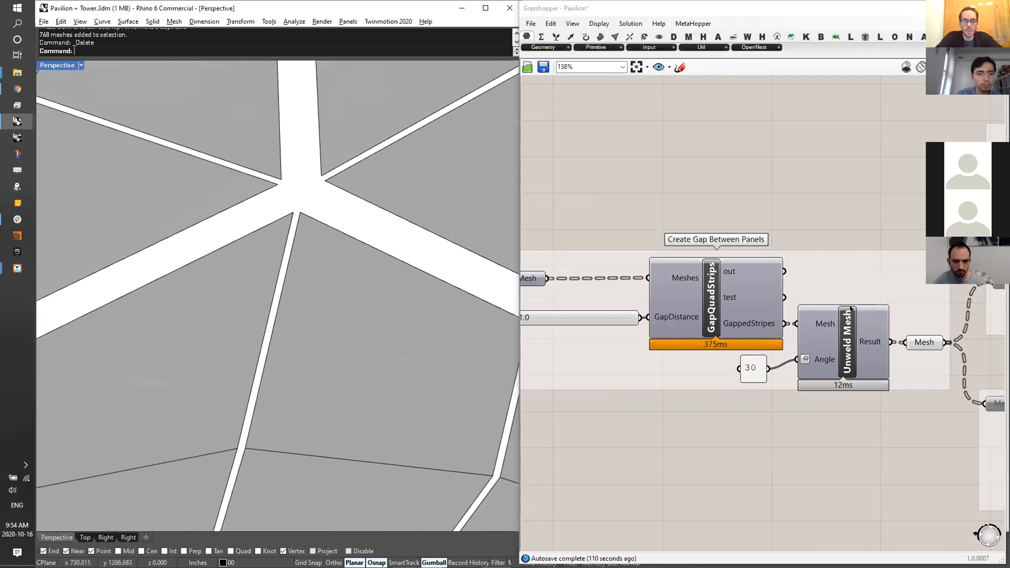
pyautogui.scroll(-5, 396, 317)
pyautogui.scroll(6, 267, 361)
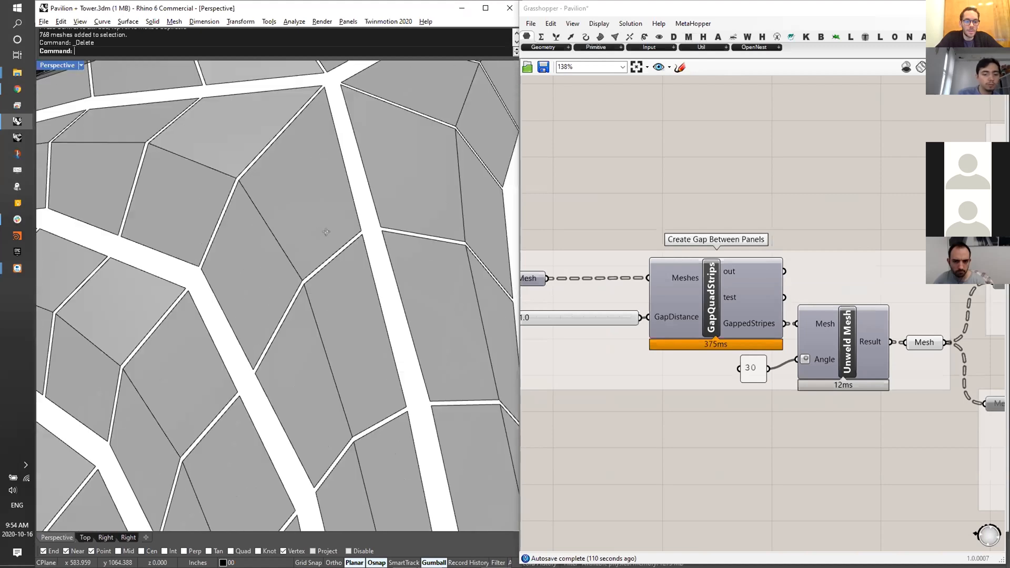
pyautogui.moveTo(267, 360); pyautogui.dragTo(332, 349, button='right')
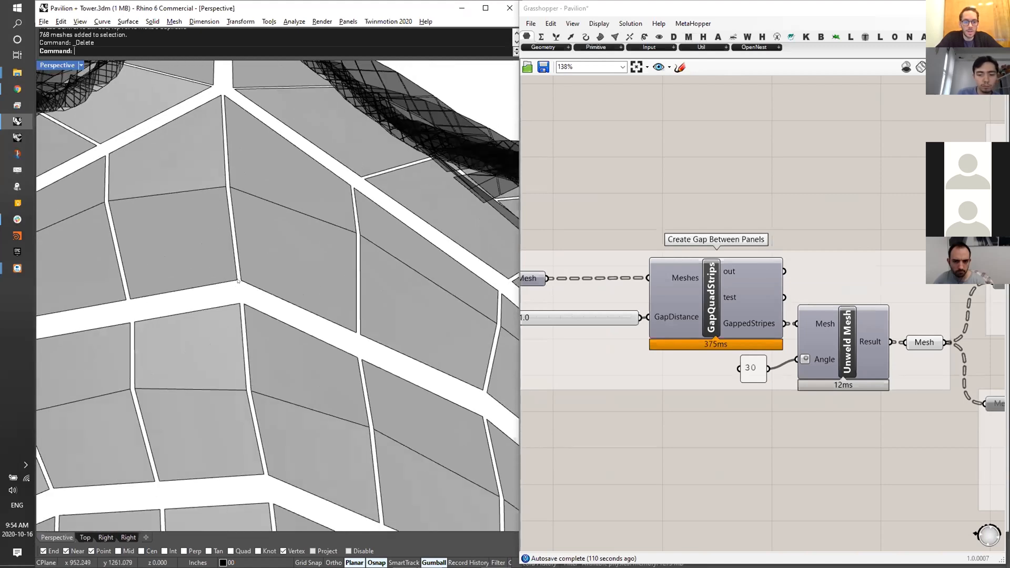
# - Bake the gapped panel meshes from the Mesh parameter after Unweld Mesh into Rhino
pyautogui.click(938, 342)
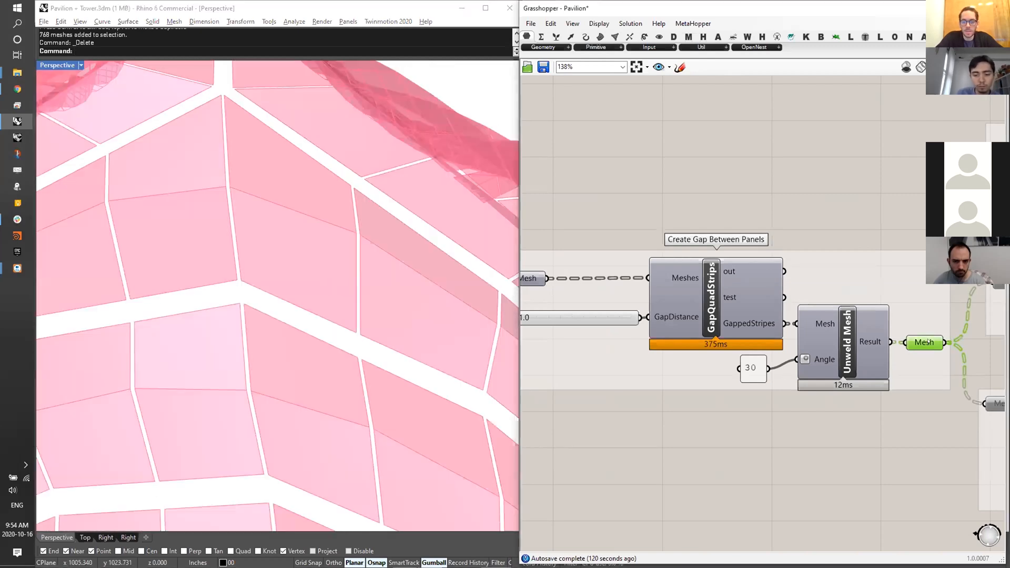
pyautogui.scroll(-2, 937, 342)
pyautogui.middleClick(924, 338)
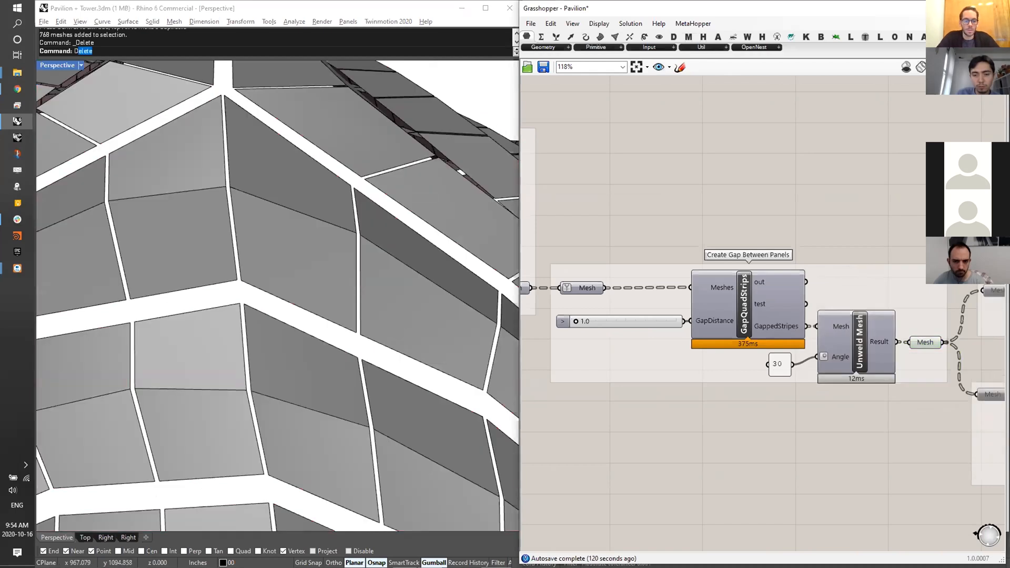
# - Measure the width of the narrow gap between two baked panels twice with Distance, from corner vertex to corner vertex
pyautogui.press('Return')
pyautogui.scroll(3, 358, 329)
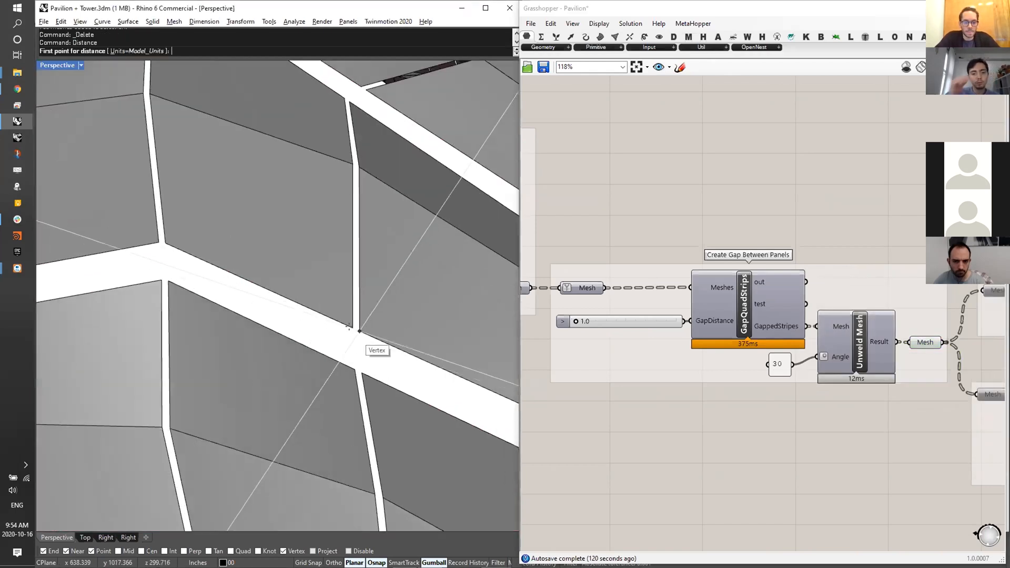
pyautogui.click(350, 326)
pyautogui.click(353, 327)
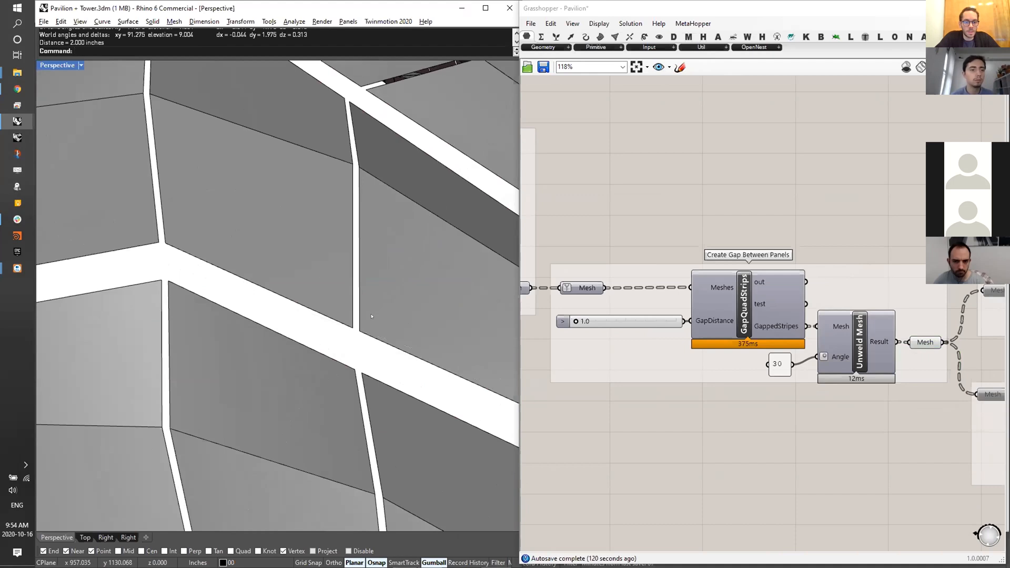
pyautogui.scroll(5, 372, 317)
pyautogui.press('Return')
pyautogui.click(311, 299)
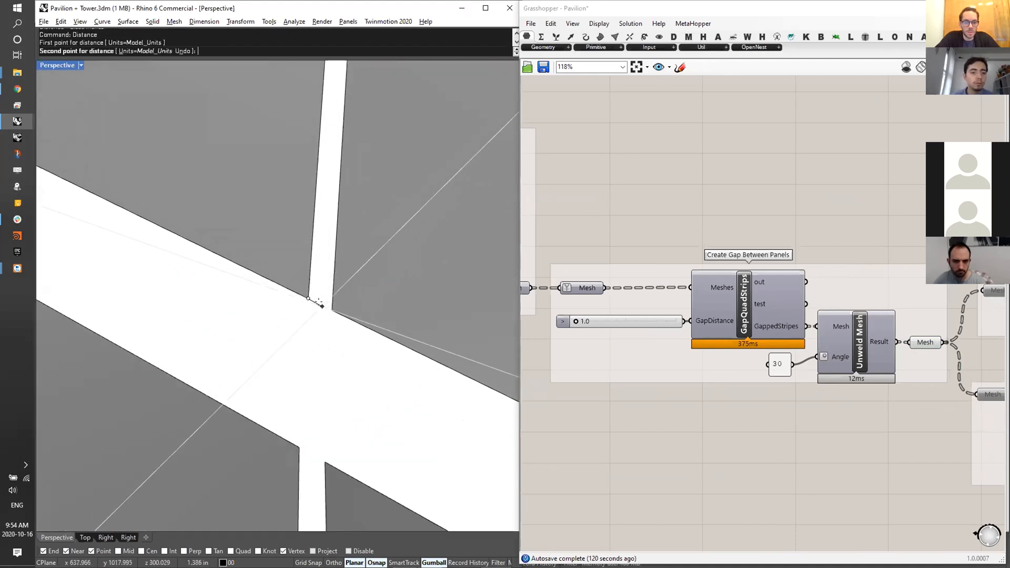
pyautogui.click(322, 305)
pyautogui.scroll(-5, 326, 306)
# - Add a Mesh parameter below the gap group and wire it to the group's input Mesh to overlay the ungapped panels
pyautogui.moveTo(678, 432); pyautogui.dragTo(701, 415, button='right')
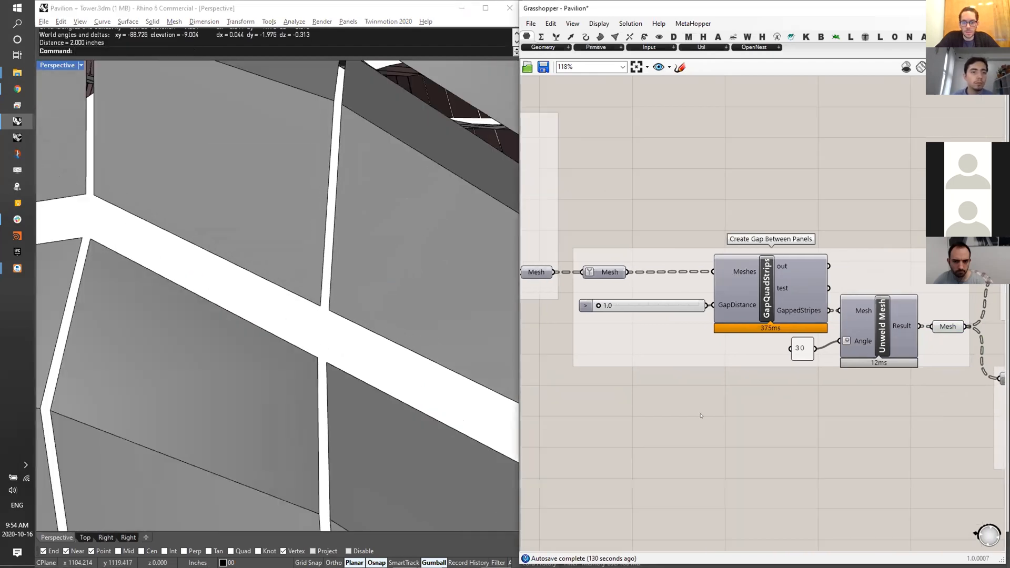
pyautogui.doubleClick(701, 416)
pyautogui.write('mesh')
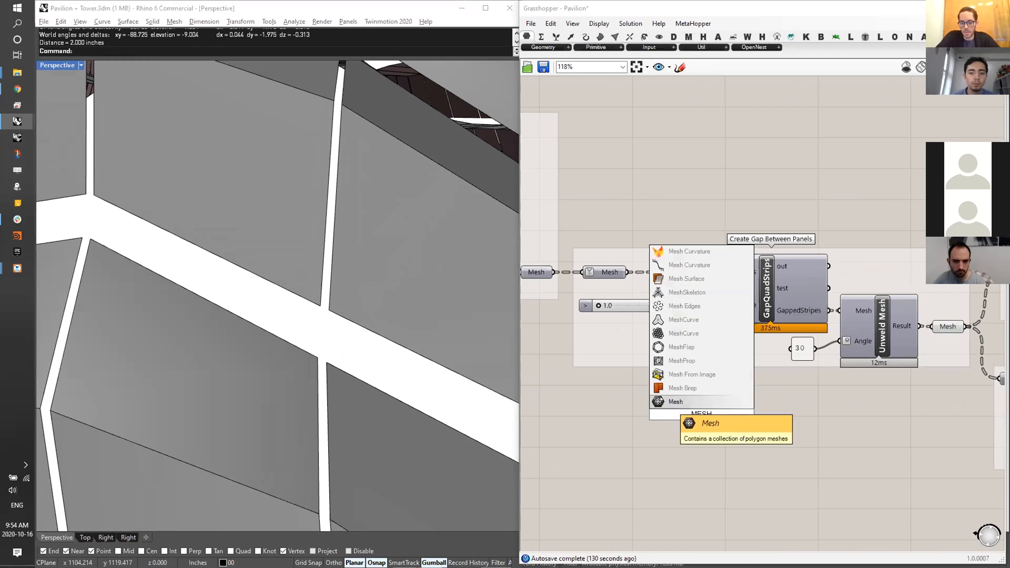
pyautogui.click(676, 402)
pyautogui.moveTo(702, 414); pyautogui.dragTo(701, 411)
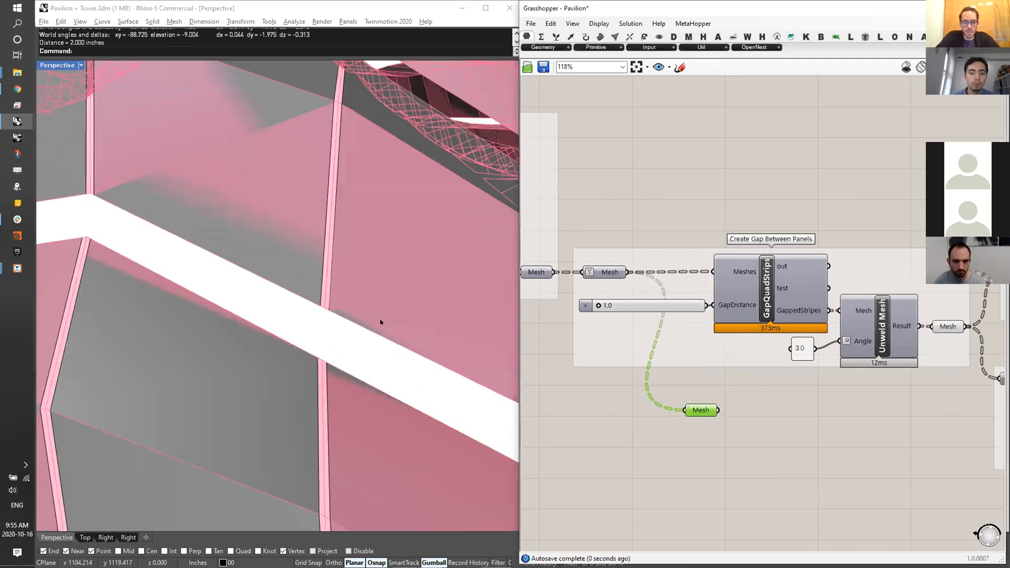
pyautogui.scroll(5, 340, 306)
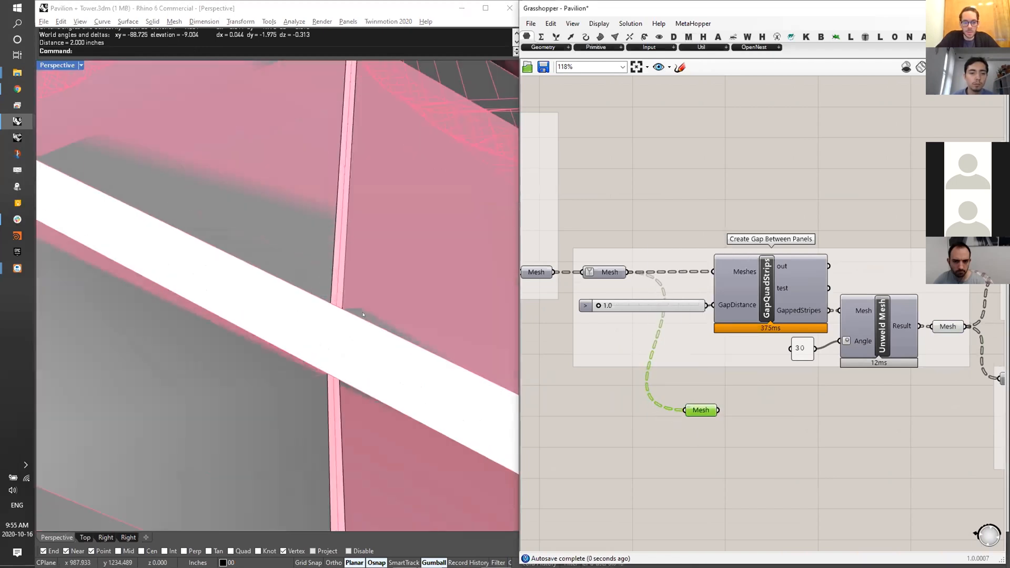
# - Select a baked gapped panel and compare it with the overlaid ungapped panels across the pavilion
pyautogui.click(324, 298)
pyautogui.scroll(-10, 323, 298)
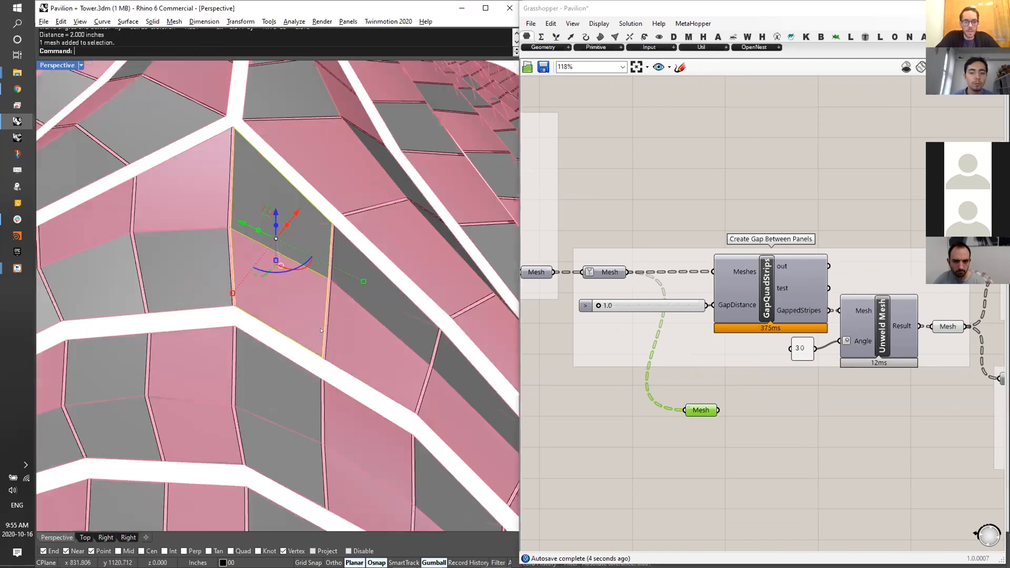
pyautogui.scroll(-10, 321, 331)
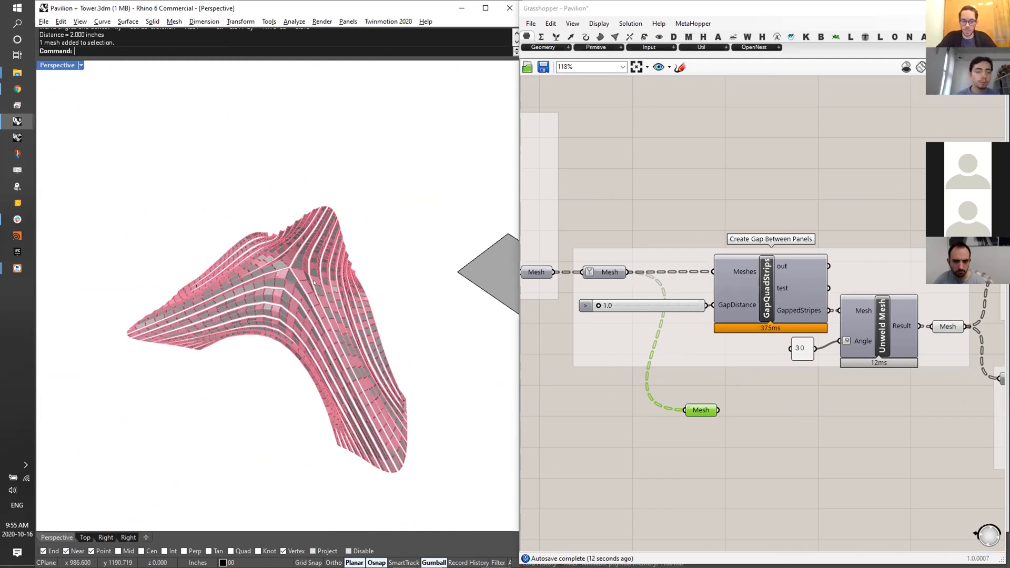
pyautogui.scroll(15, 314, 283)
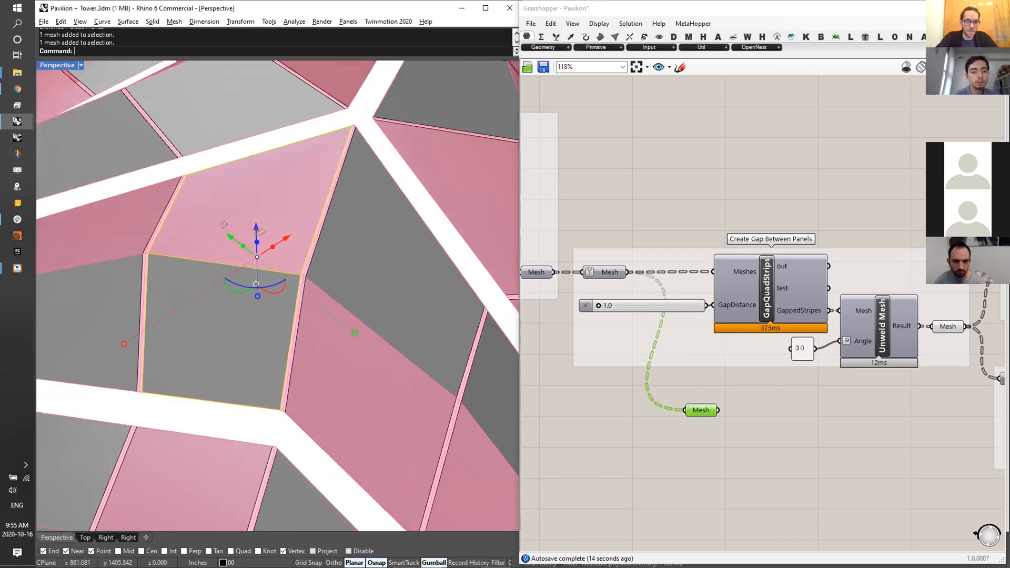
# - Turn on the control points of one baked panel and scale a fold-line point toward the opposite edge with Scale1D
pyautogui.click(185, 247)
pyautogui.scroll(3, 179, 263)
pyautogui.press('F10')
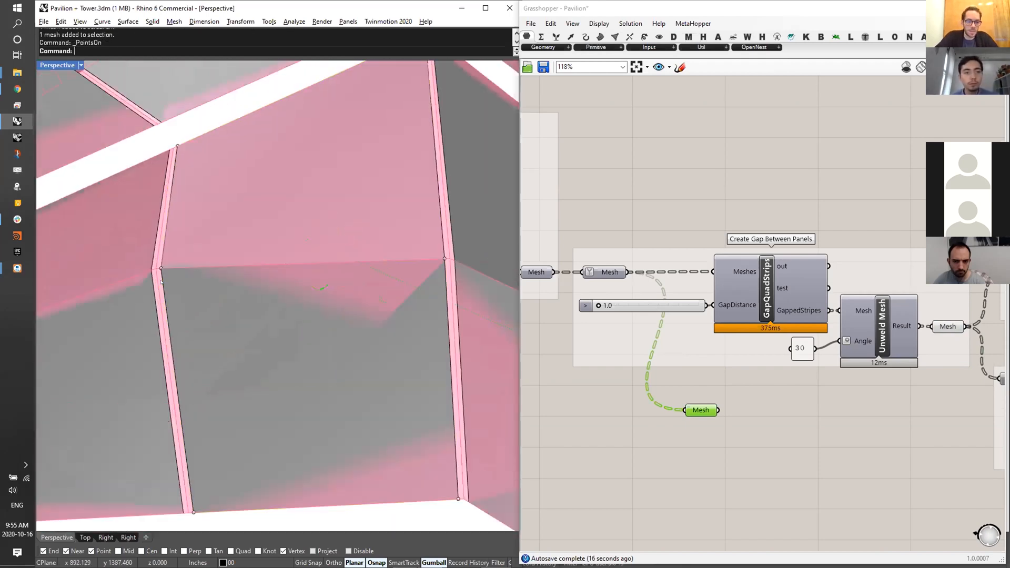
pyautogui.click(161, 269)
pyautogui.write('Scale1D')
pyautogui.press('Return')
pyautogui.click(444, 259)
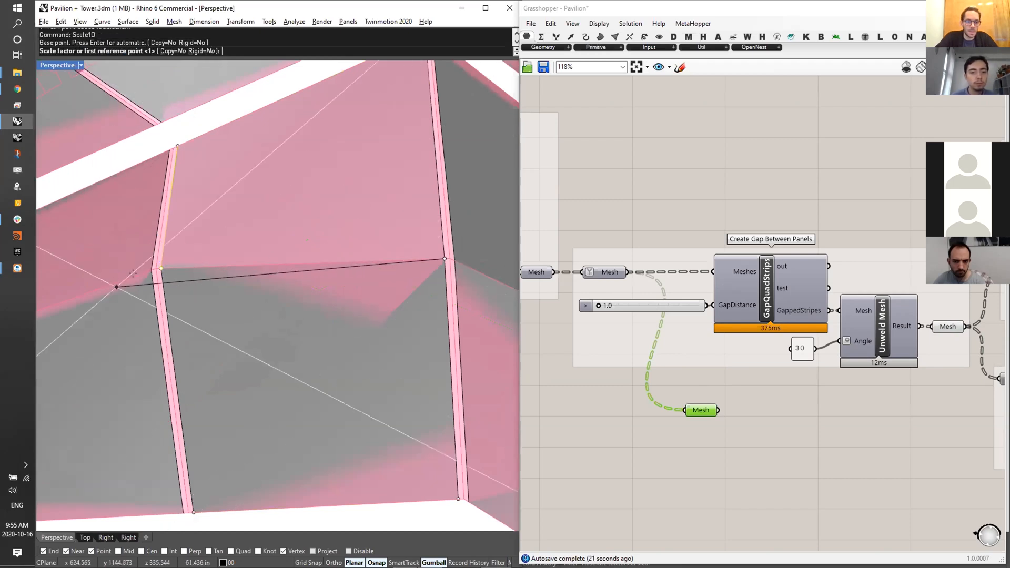
pyautogui.click(162, 272)
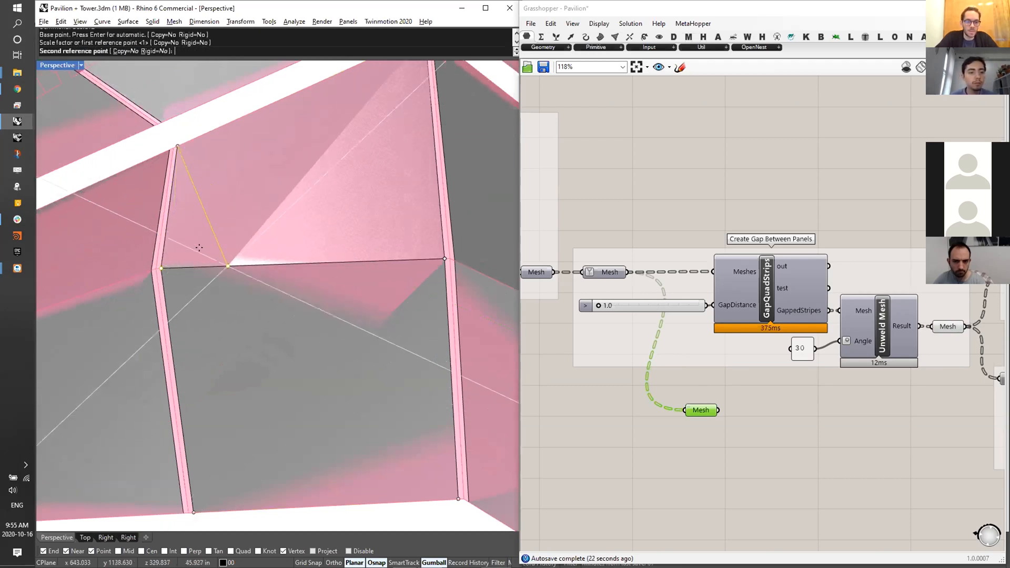
pyautogui.click(201, 248)
pyautogui.scroll(-10, 206, 257)
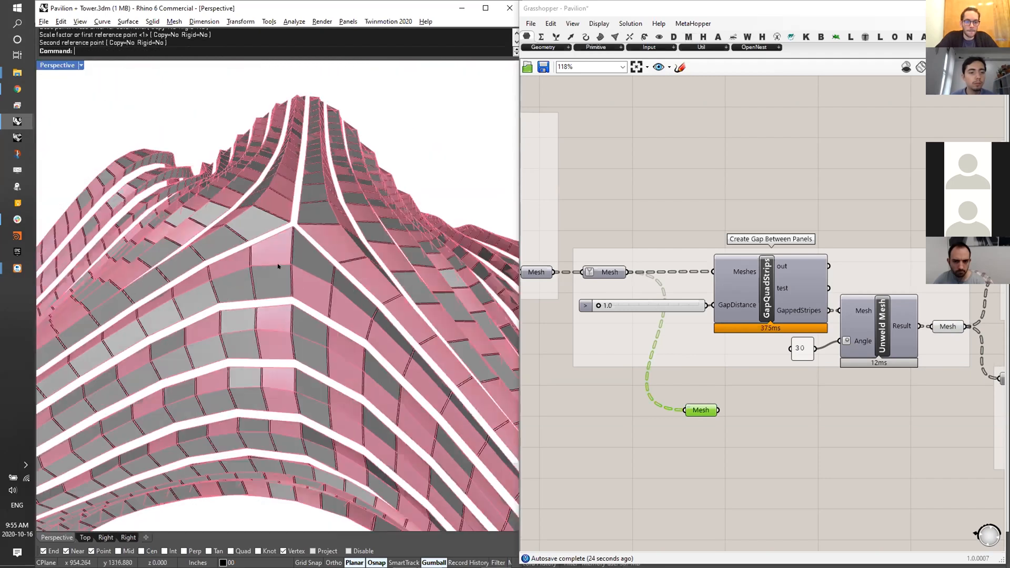
# - Undo the panel point edit and the bake, and delete the temporary Mesh parameter below the gap group
pyautogui.hotkey('ctrl', 'z')
pyautogui.moveTo(756, 373); pyautogui.dragTo(674, 434)
pyautogui.press('Delete')
# - Hide the preview of the Mesh parameter after Unweld Mesh
pyautogui.moveTo(989, 304); pyautogui.dragTo(682, 295, button='right')
pyautogui.click(640, 317)
pyautogui.middleClick(647, 316)
pyautogui.click(670, 297)
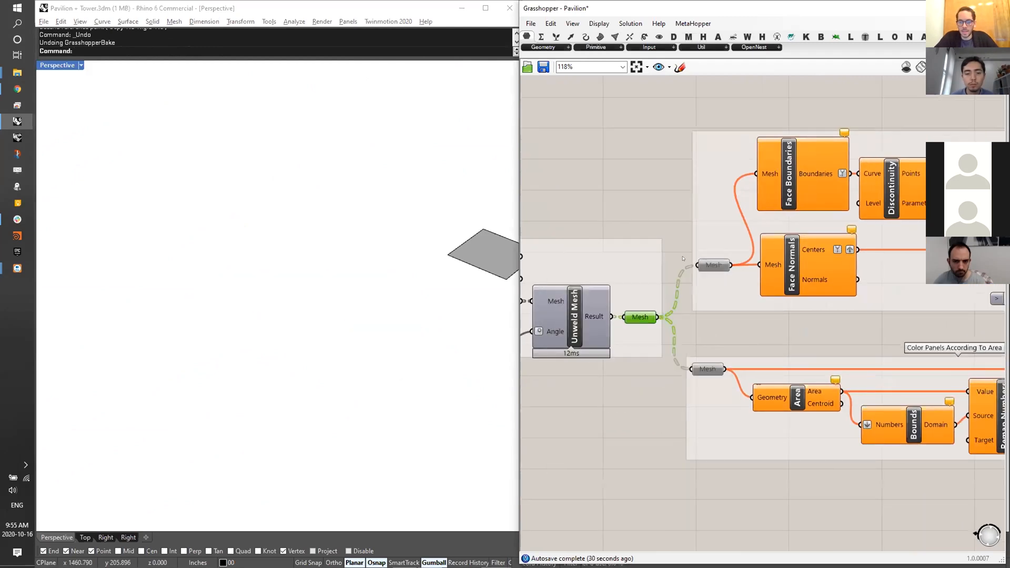
# - Enable the Color Panels According To Area group together with the panel preview components it feeds
pyautogui.scroll(-3, 684, 259)
pyautogui.scroll(-3, 703, 232)
pyautogui.scroll(3, 711, 263)
pyautogui.scroll(-4, 720, 293)
pyautogui.moveTo(720, 292); pyautogui.dragTo(758, 289, button='right')
pyautogui.scroll(-1, 761, 307)
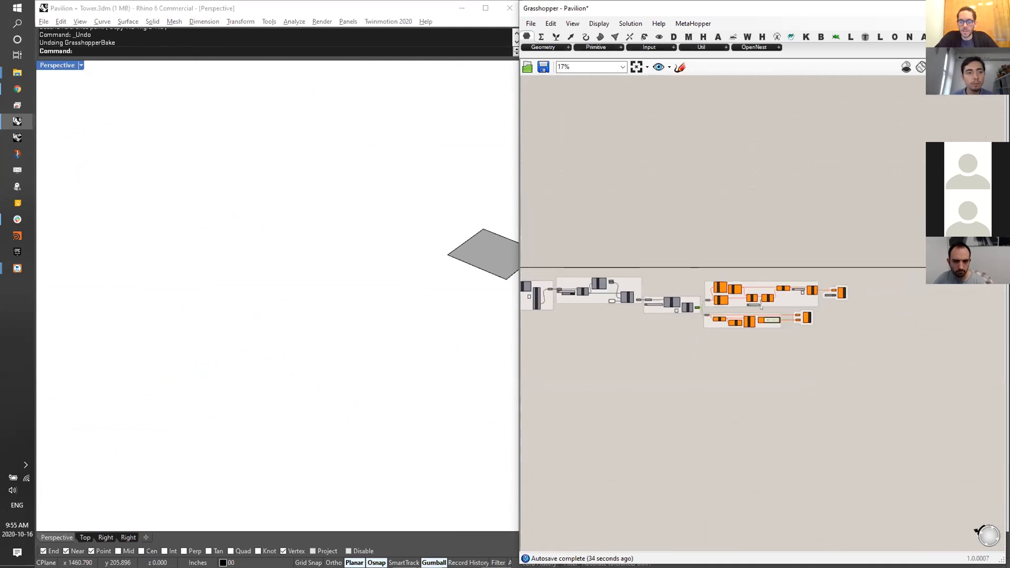
pyautogui.scroll(4, 585, 308)
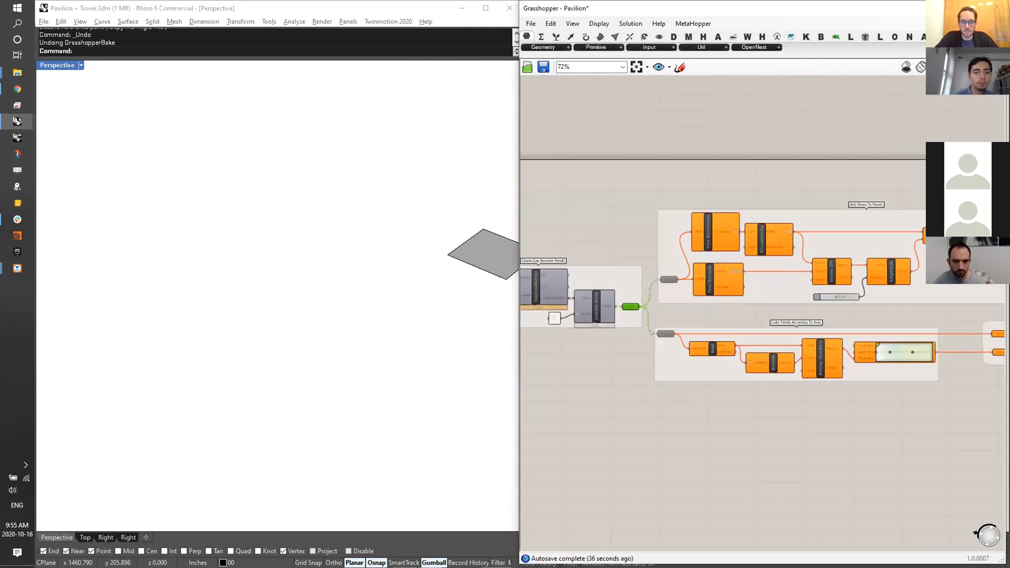
pyautogui.scroll(-2, 585, 308)
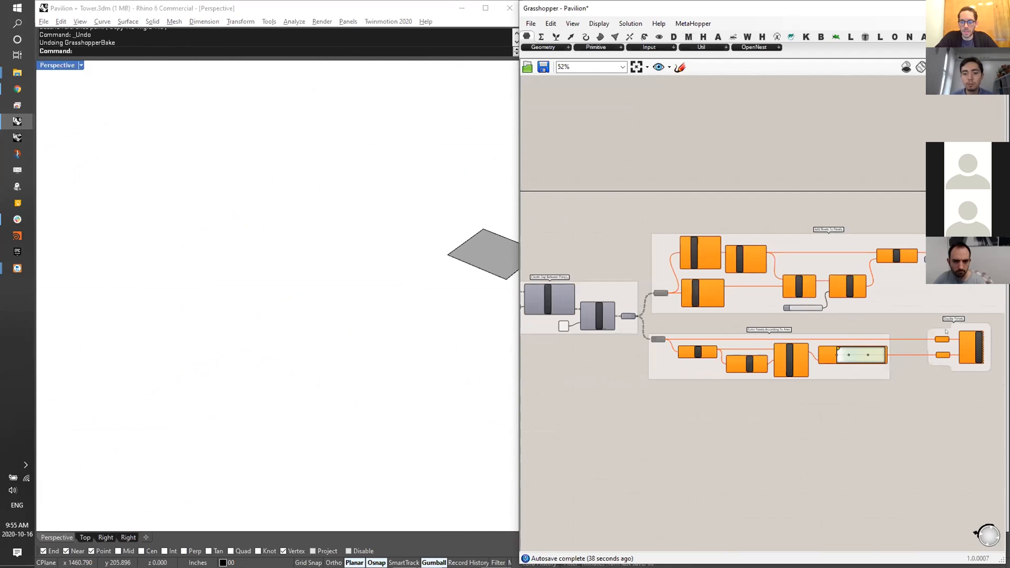
pyautogui.moveTo(947, 332); pyautogui.dragTo(737, 393)
pyautogui.hotkey('ctrl', 'z')
pyautogui.moveTo(821, 398); pyautogui.dragTo(792, 395, button='right')
pyautogui.moveTo(963, 315); pyautogui.dragTo(616, 388)
pyautogui.middleClick(641, 351)
pyautogui.click(670, 353)
pyautogui.click(694, 323)
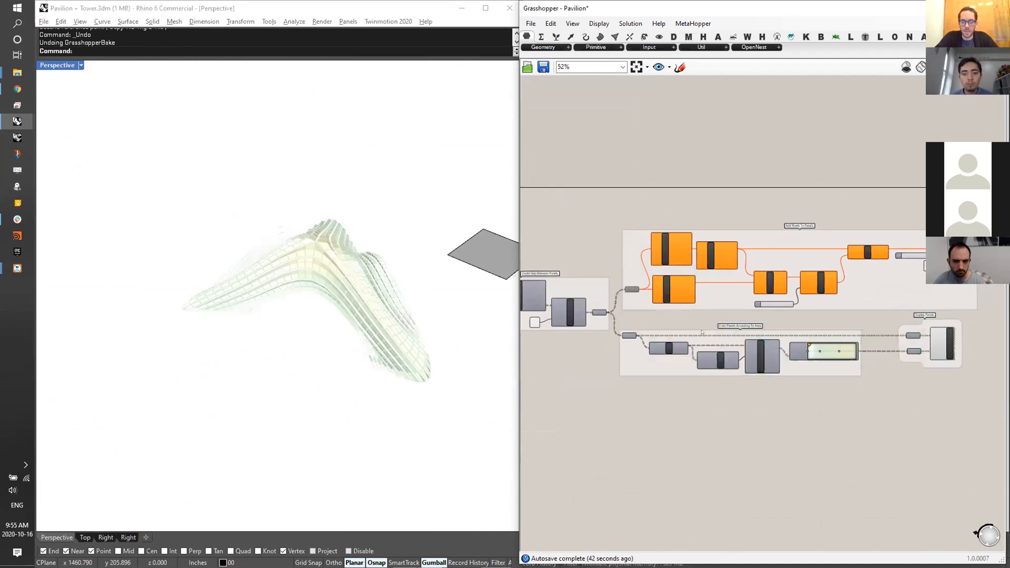
# - Examine the area-based panel colours on the pavilion and the list of values feeding the Bounds component
pyautogui.scroll(6, 694, 338)
pyautogui.moveTo(333, 198); pyautogui.dragTo(338, 272, button='right')
pyautogui.scroll(6, 341, 317)
pyautogui.moveTo(341, 317); pyautogui.dragTo(320, 243, button='right')
pyautogui.scroll(-3, 322, 253)
pyautogui.scroll(-2, 747, 345)
pyautogui.scroll(-2, 725, 376)
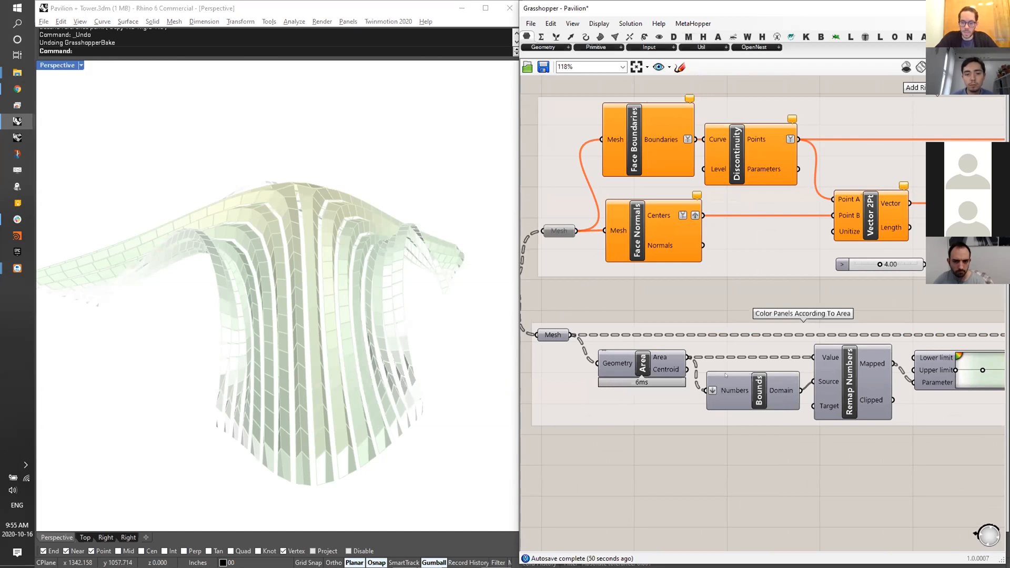
pyautogui.moveTo(735, 376)
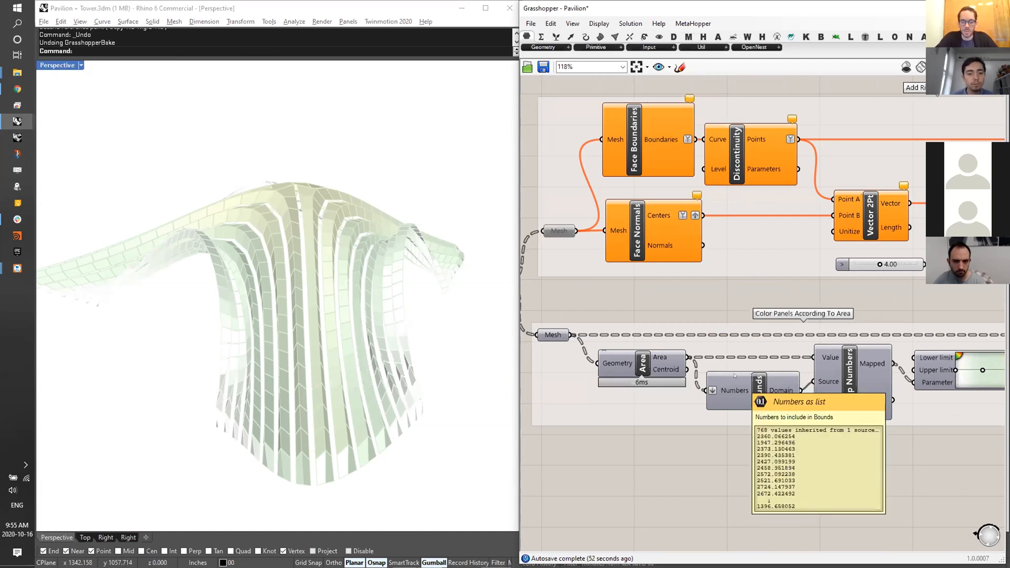
pyautogui.moveTo(263, 274); pyautogui.dragTo(505, 260, button='right')
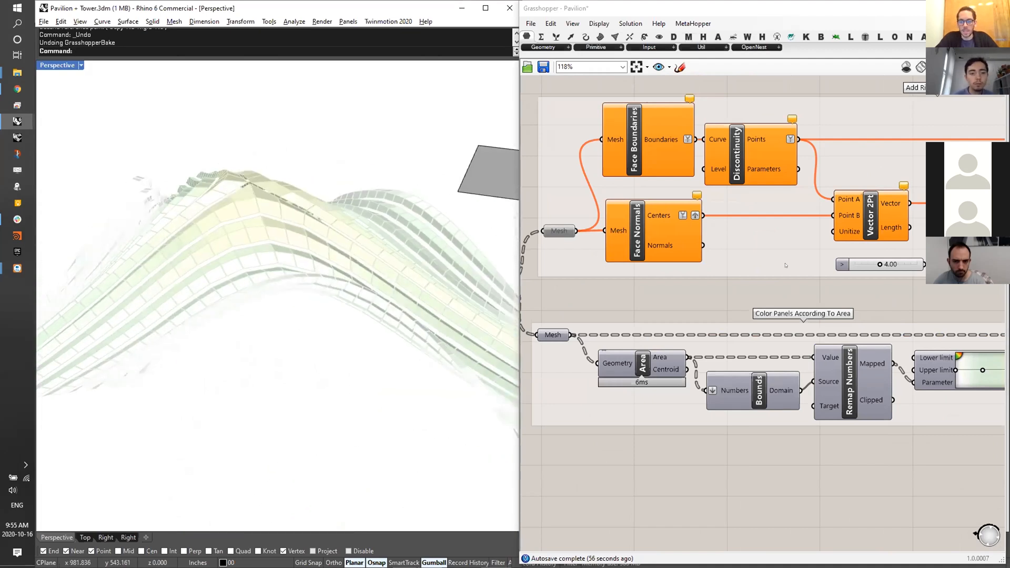
# - Enable the whole Add Rivets To Panels group and inspect the rivets at the panel corners up close
pyautogui.scroll(2, 785, 266)
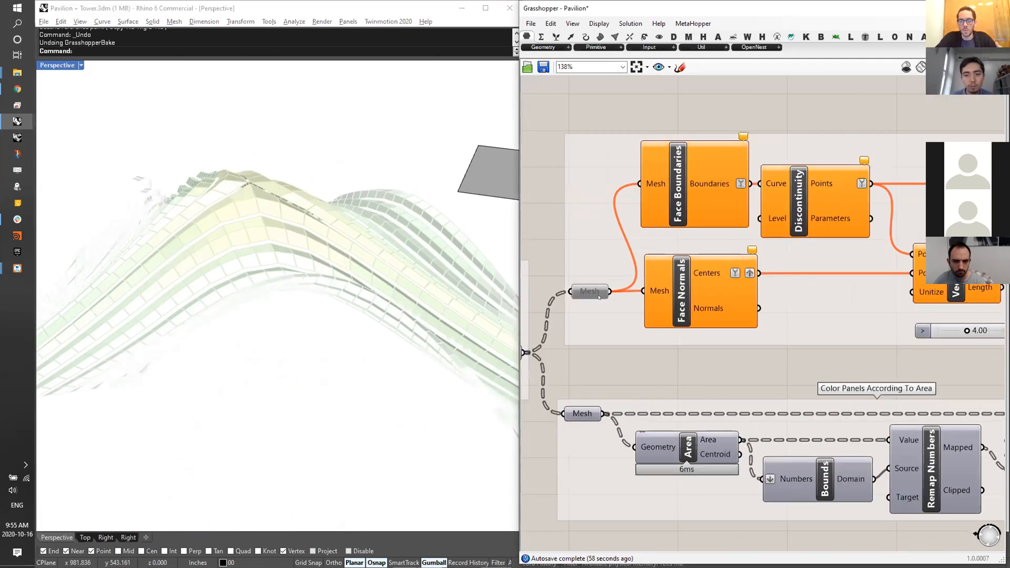
pyautogui.moveTo(624, 113); pyautogui.dragTo(573, 349)
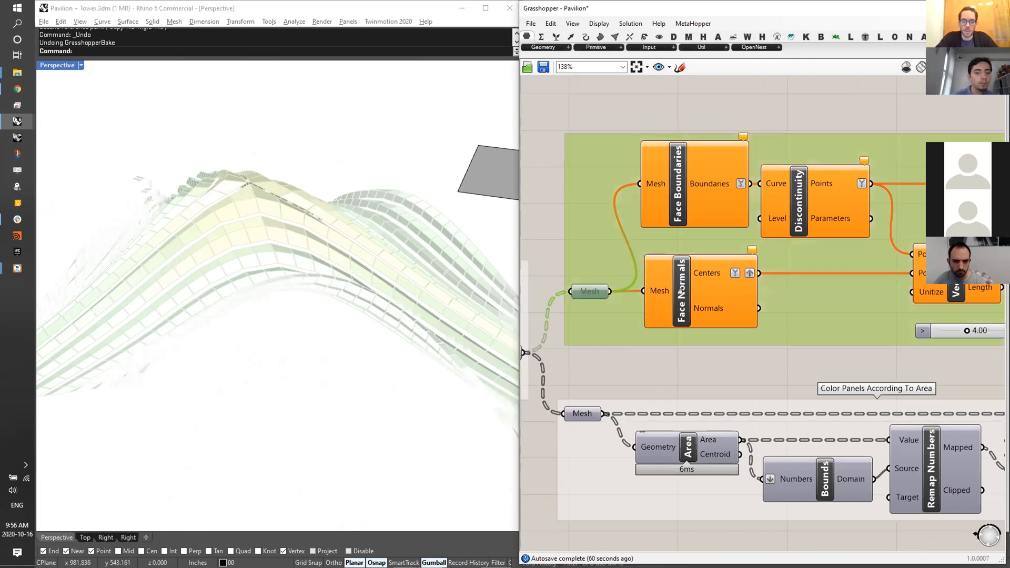
pyautogui.middleClick(604, 298)
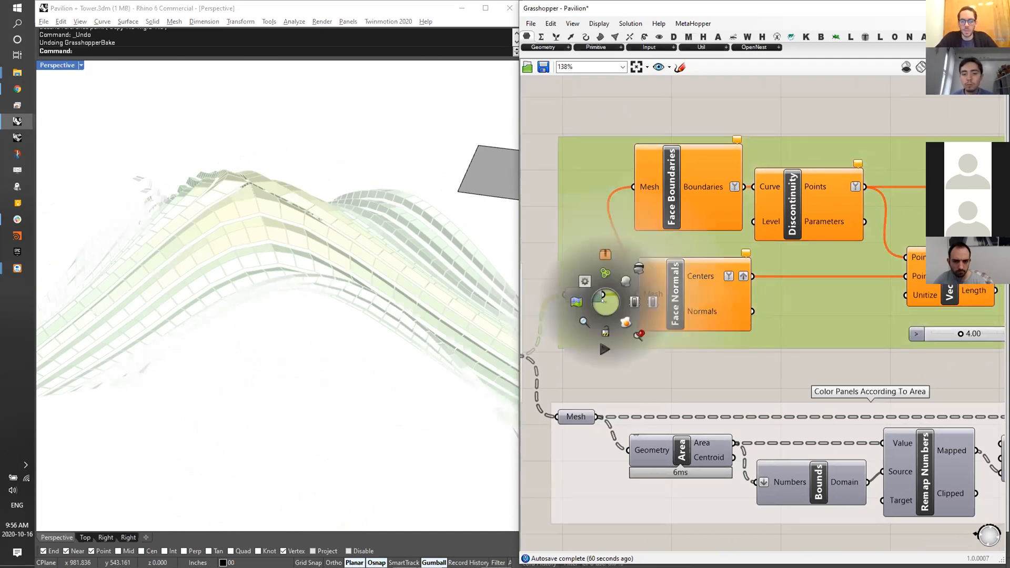
pyautogui.click(652, 302)
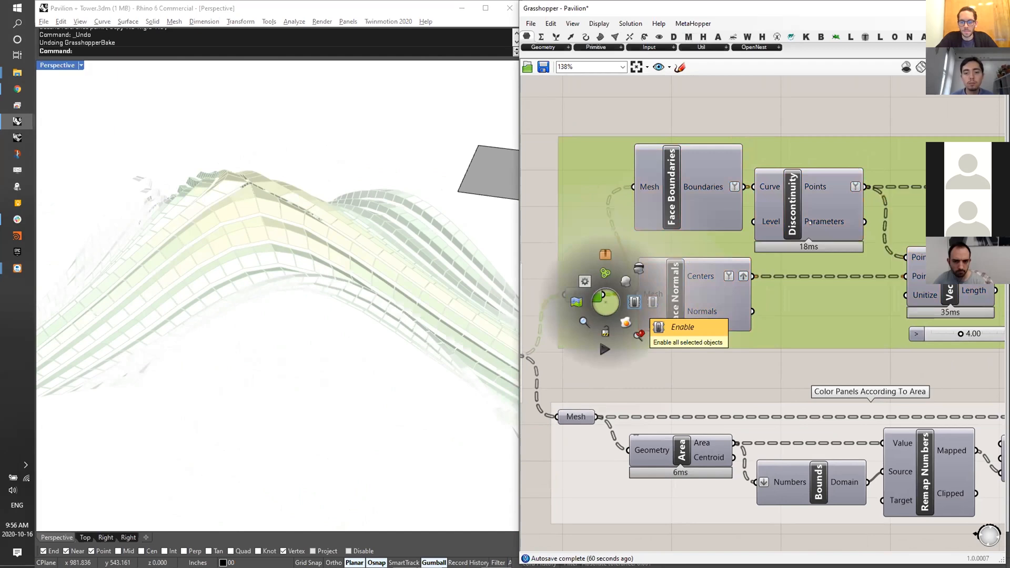
pyautogui.scroll(10, 225, 218)
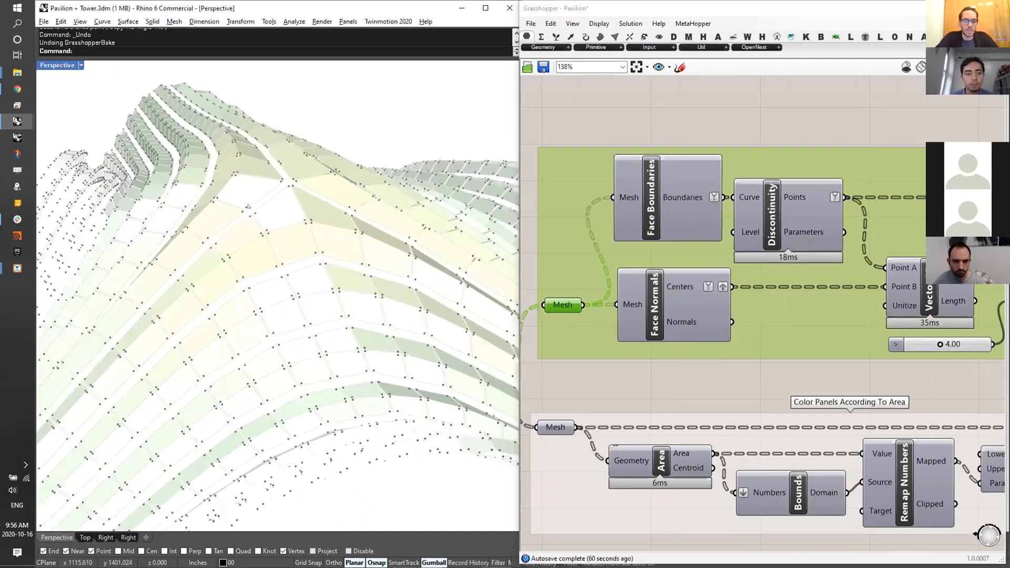
pyautogui.moveTo(225, 217); pyautogui.dragTo(292, 252, button='right')
pyautogui.scroll(8, 295, 237)
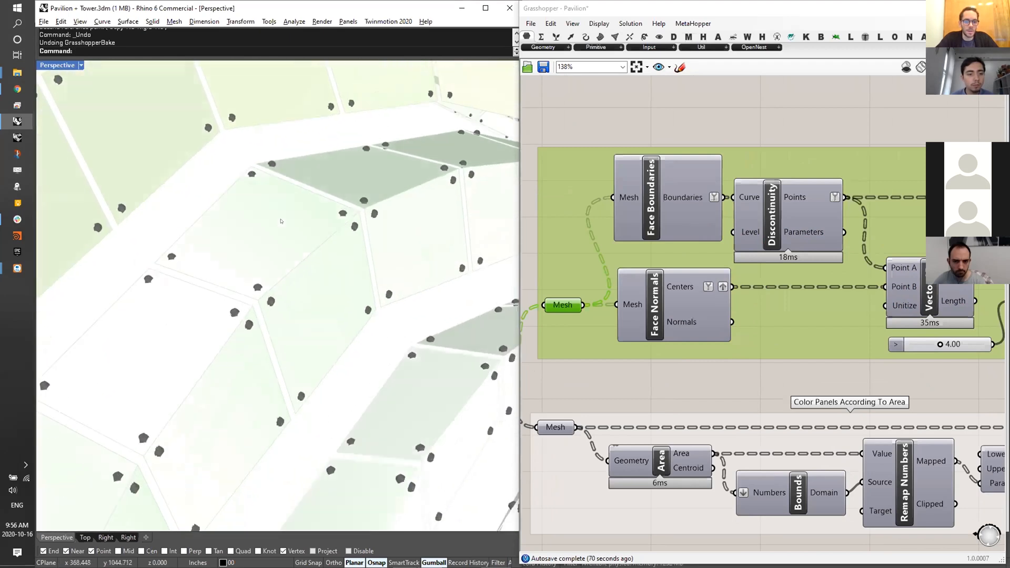
pyautogui.moveTo(301, 285); pyautogui.dragTo(256, 139, button='right')
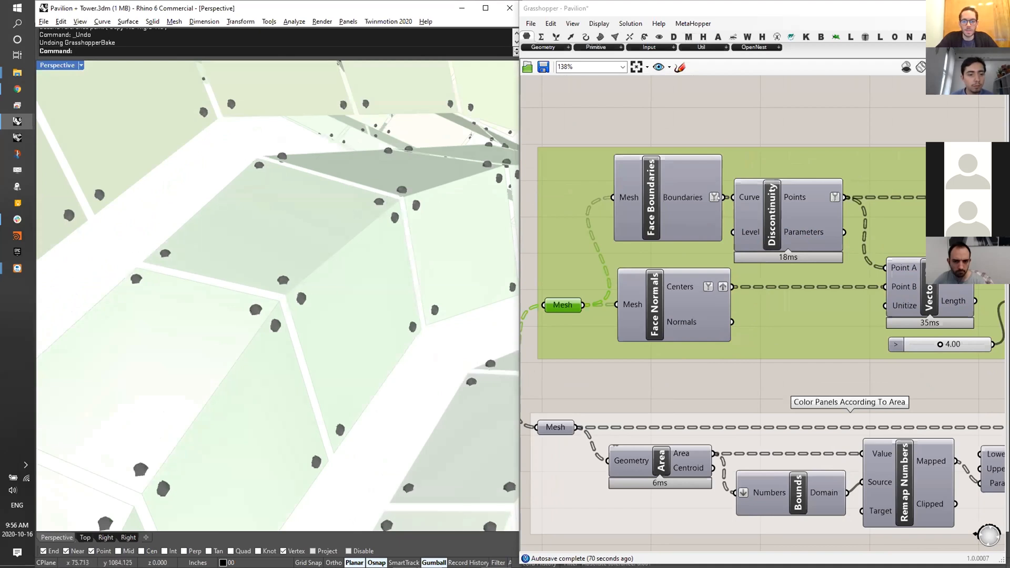
# - Add a Vector 2Pt component above the rivet group, with the Discontinuity points as Point A and the face centers as Point B
pyautogui.scroll(-3, 716, 198)
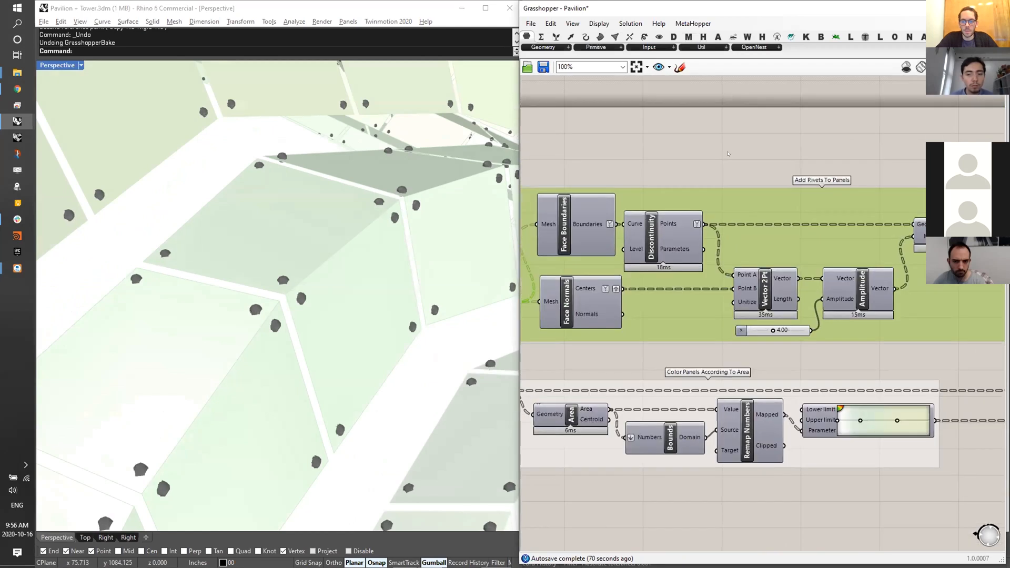
pyautogui.doubleClick(728, 154)
pyautogui.write('VECT')
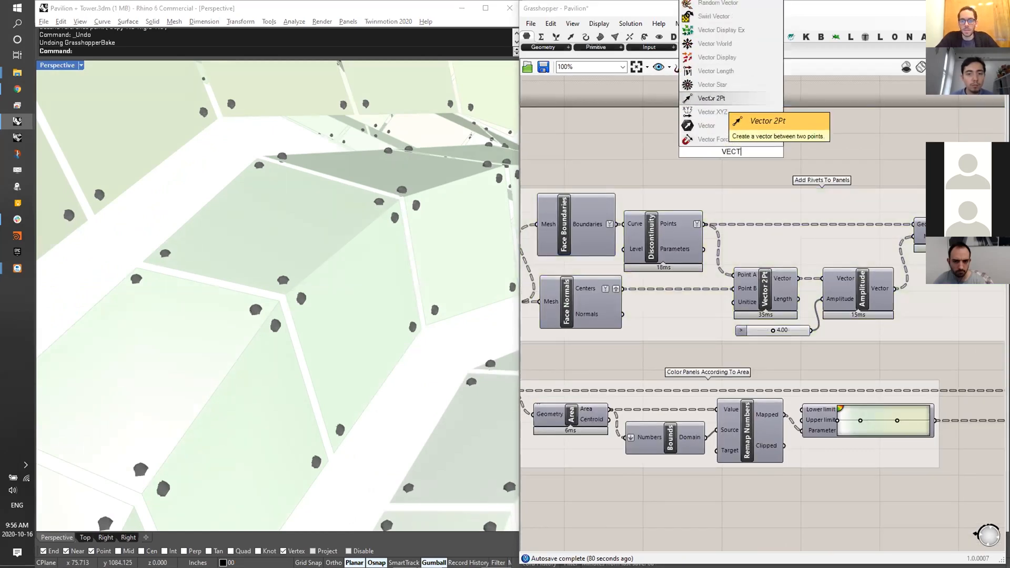
pyautogui.click(712, 98)
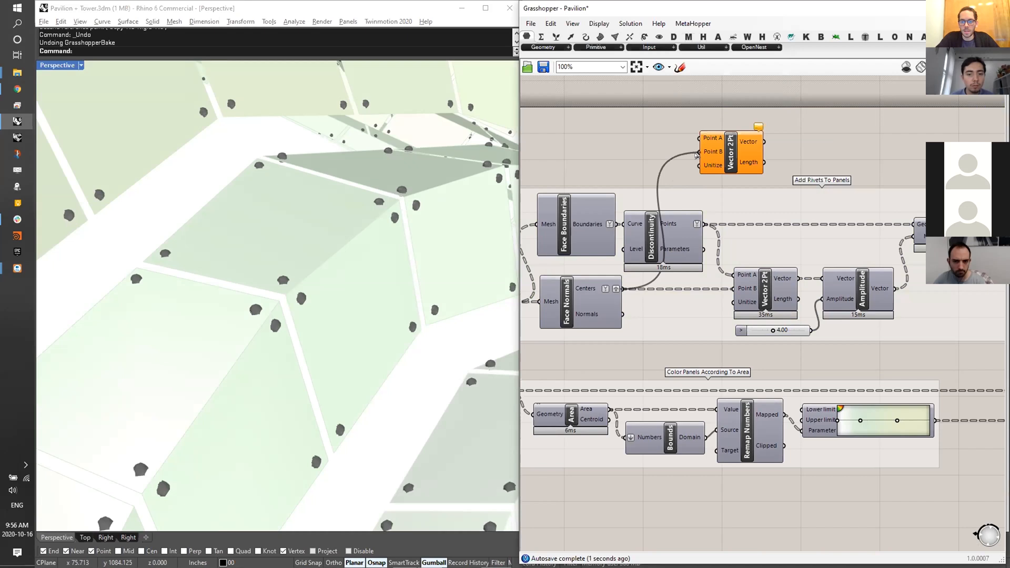
pyautogui.moveTo(703, 148); pyautogui.dragTo(762, 191)
pyautogui.doubleClick(827, 132)
pyautogui.write('DISPLAY')
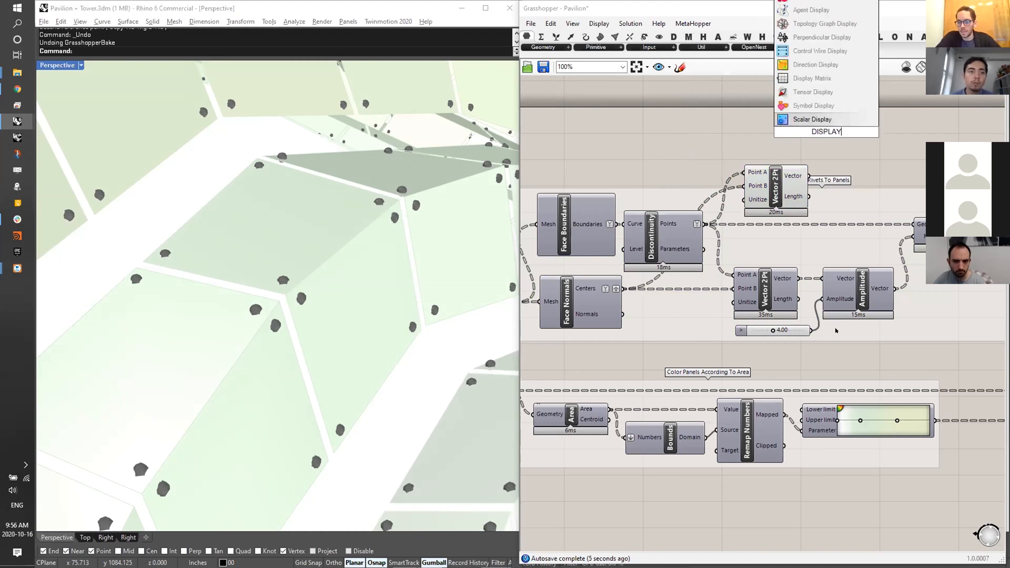
pyautogui.moveTo(845, 300)
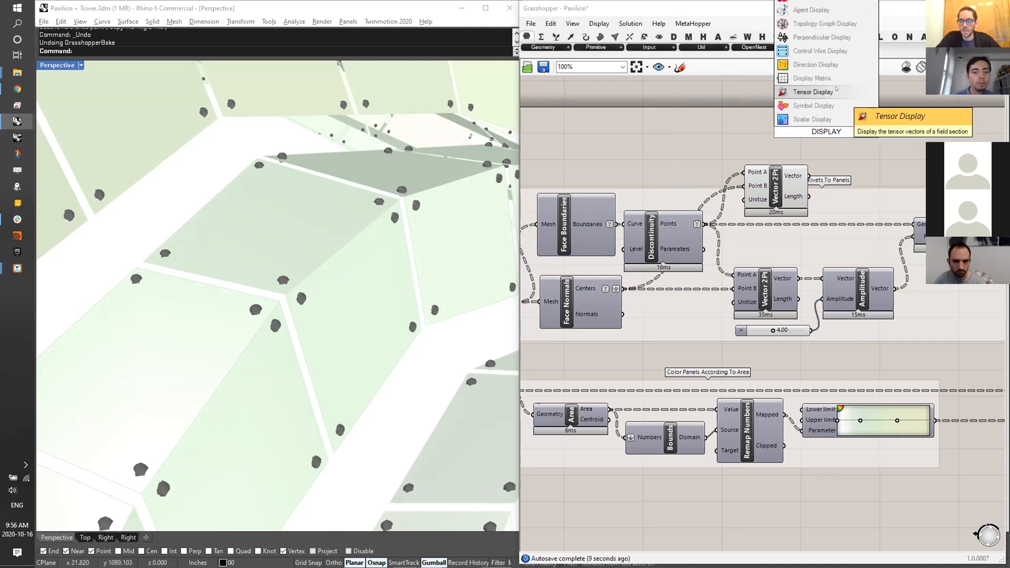
# - Examine how the rivets sit on the panel corners from above and from underneath the pavilion
pyautogui.moveTo(288, 199); pyautogui.dragTo(405, 254, button='right')
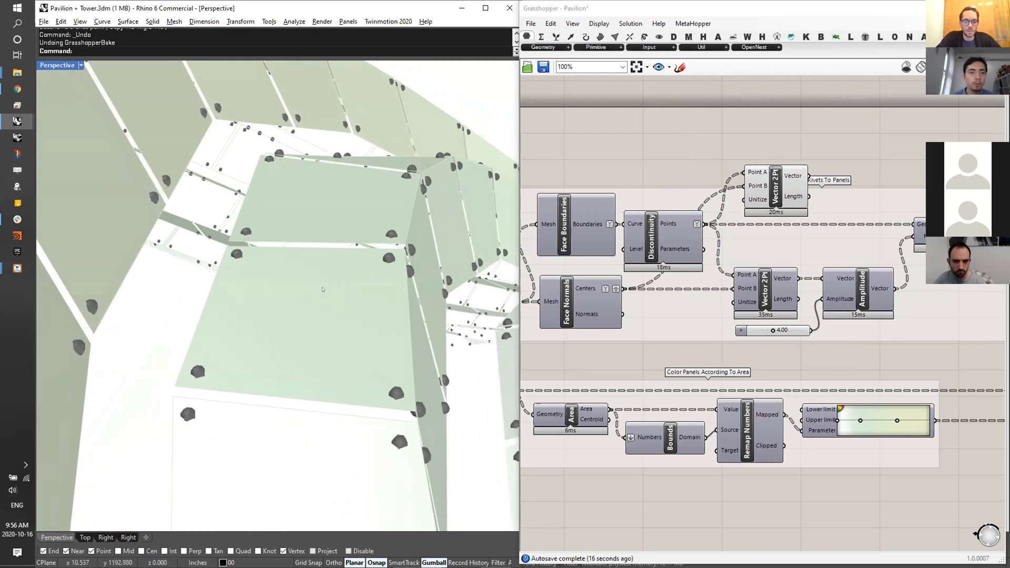
pyautogui.scroll(3, 364, 242)
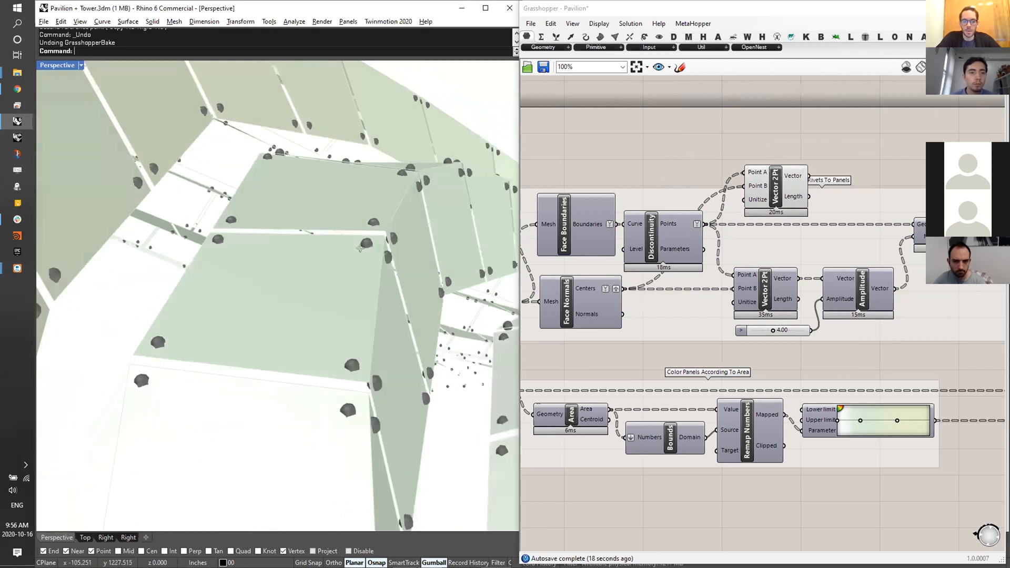
pyautogui.moveTo(399, 196); pyautogui.dragTo(341, 104, button='right')
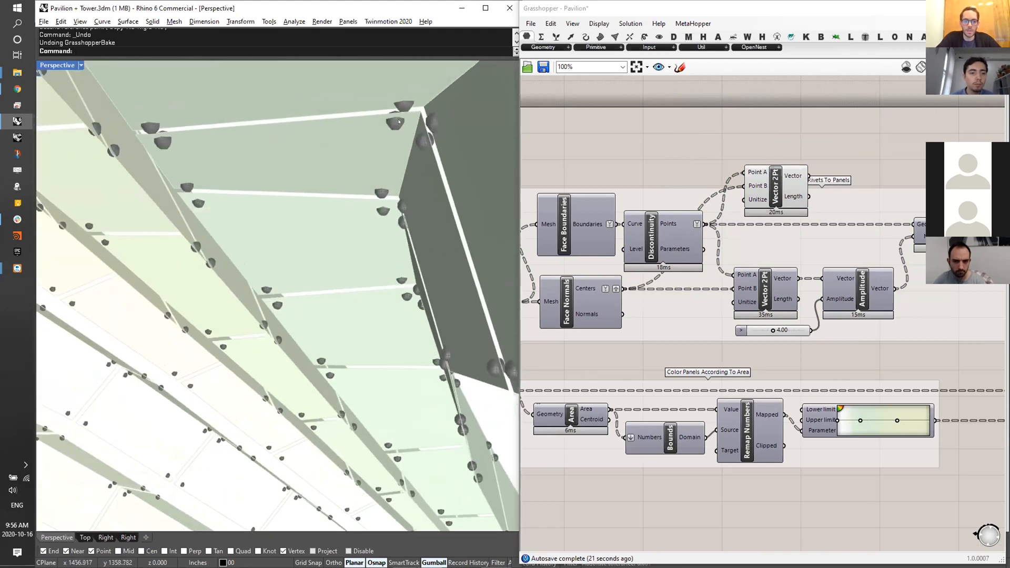
pyautogui.moveTo(340, 171); pyautogui.dragTo(368, 221, button='right')
pyautogui.moveTo(737, 295); pyautogui.dragTo(701, 329, button='right')
pyautogui.moveTo(740, 226); pyautogui.dragTo(740, 179)
pyautogui.moveTo(712, 199); pyautogui.dragTo(729, 213, button='right')
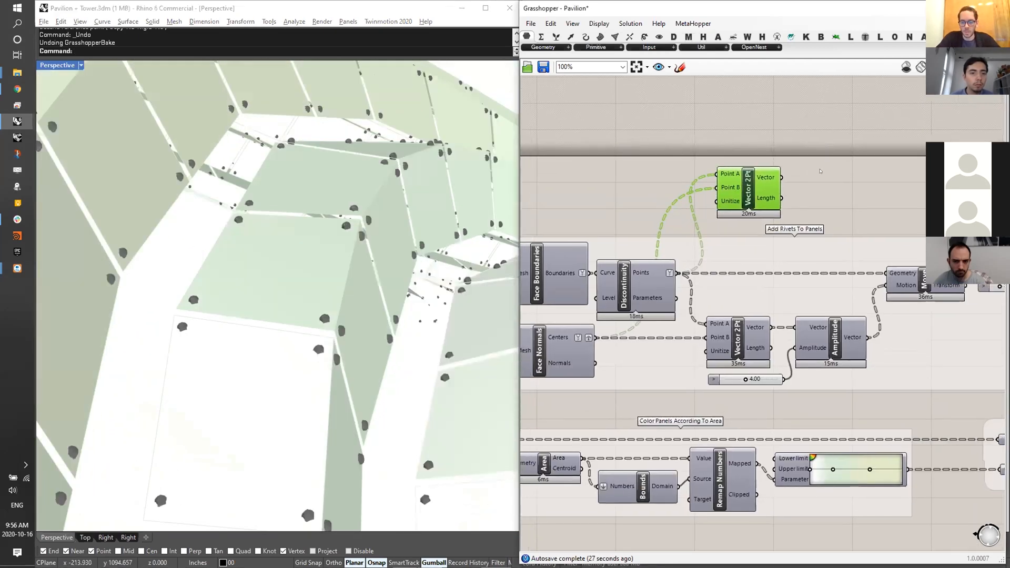
pyautogui.doubleClick(821, 171)
pyautogui.write('DISPLA')
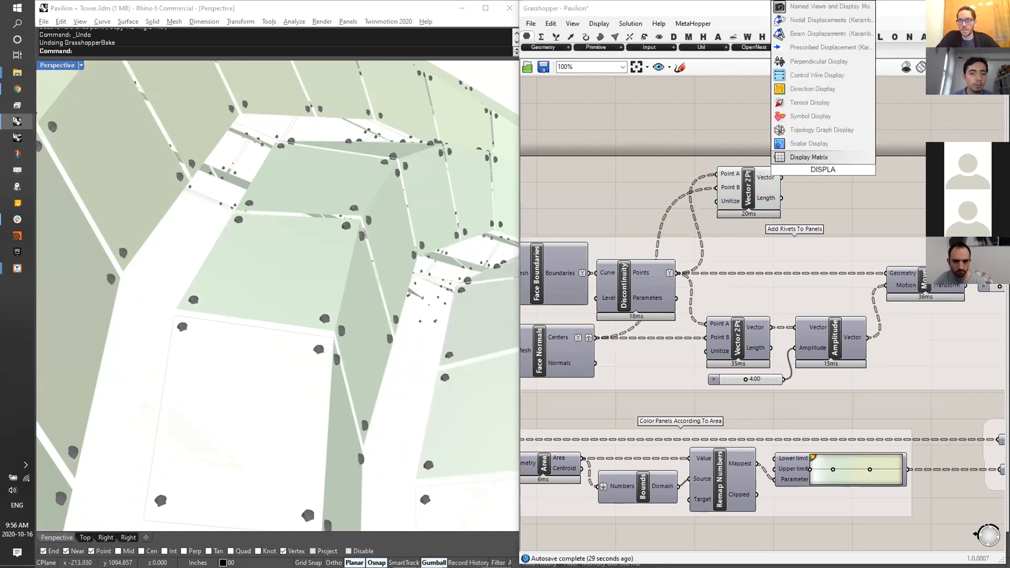
pyautogui.press('Escape')
pyautogui.doubleClick(876, 226)
pyautogui.write('DISPLA')
pyautogui.press('BackSpace')
pyautogui.press('BackSpace')
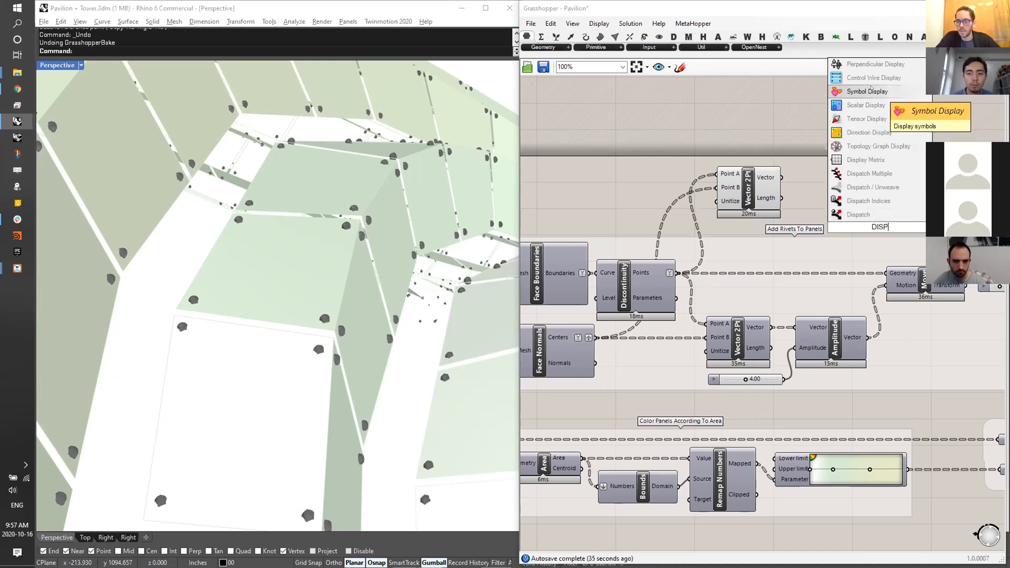
pyautogui.press('Escape')
# - Add a Vector Display component anchored at the Discontinuity points and fed by the new Vector 2Pt, and inspect the arrows on the panels
pyautogui.doubleClick(792, 156)
pyautogui.write('VECT')
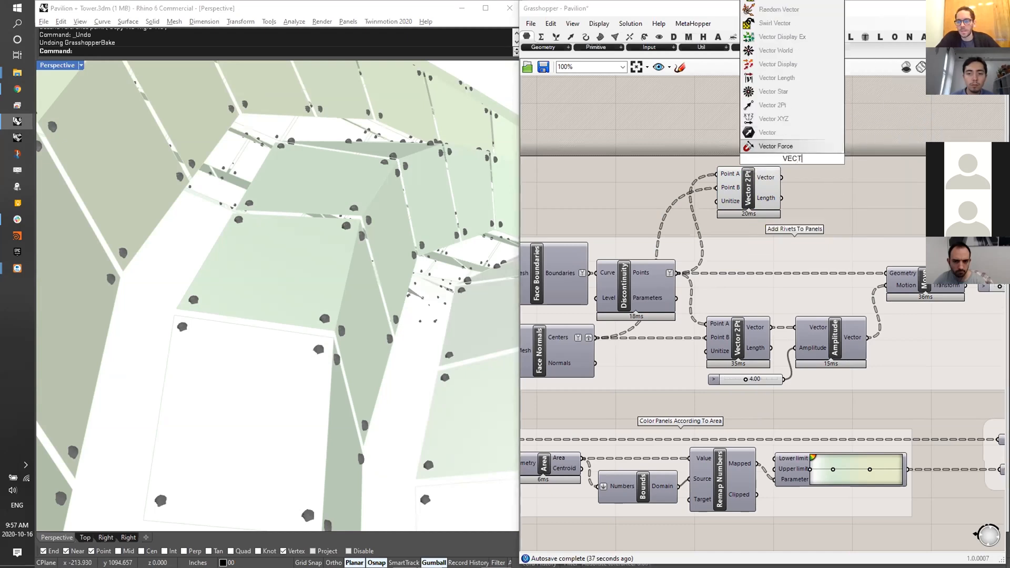
pyautogui.click(790, 64)
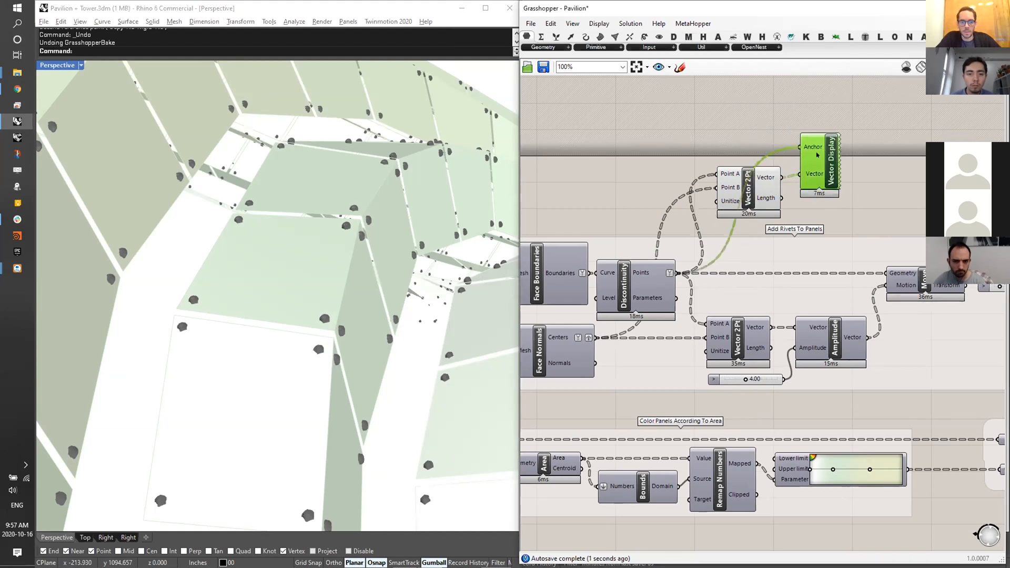
pyautogui.moveTo(817, 154); pyautogui.dragTo(820, 157)
pyautogui.moveTo(237, 216); pyautogui.dragTo(366, 272, button='right')
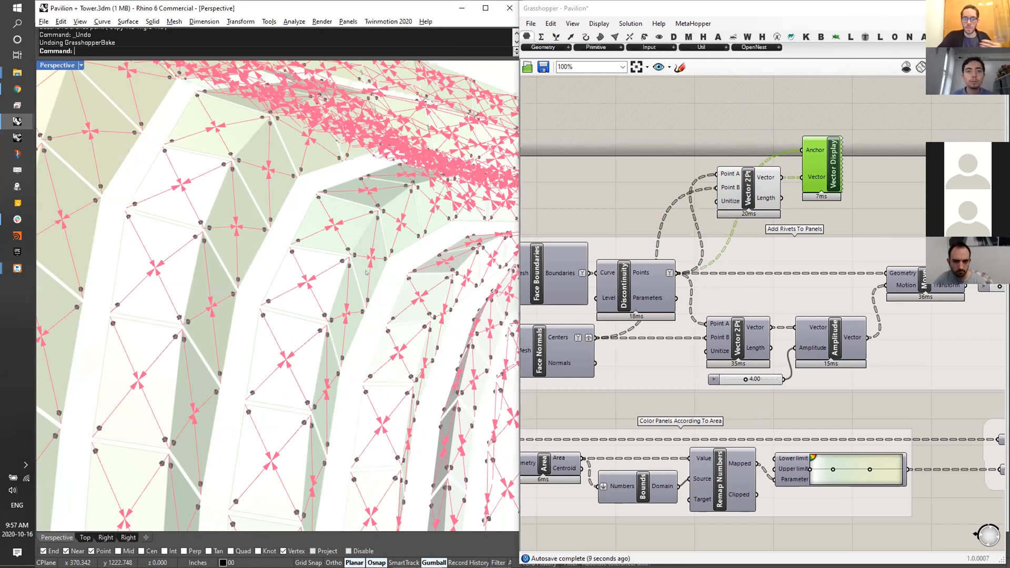
# - Delete the temporary Vector 2Pt and Vector Display components, and review the Move and Mesh Sphere components that place the rivets
pyautogui.moveTo(872, 154); pyautogui.dragTo(709, 187)
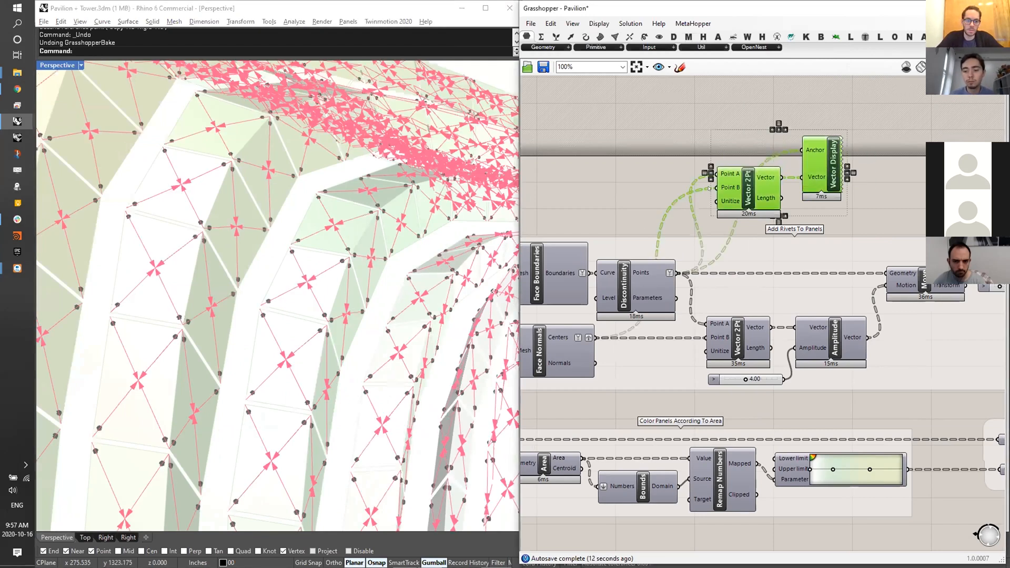
pyautogui.press('Delete')
pyautogui.moveTo(914, 284); pyautogui.dragTo(730, 258, button='right')
pyautogui.scroll(-2, 730, 257)
pyautogui.moveTo(868, 256); pyautogui.dragTo(854, 257, button='right')
pyautogui.scroll(3, 855, 257)
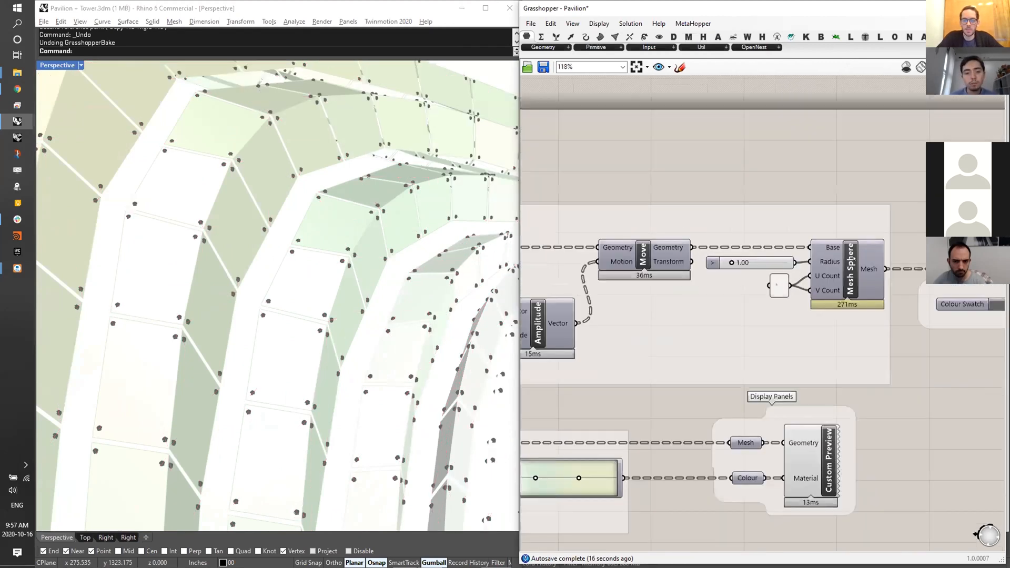
pyautogui.moveTo(165, 233); pyautogui.dragTo(308, 268, button='right')
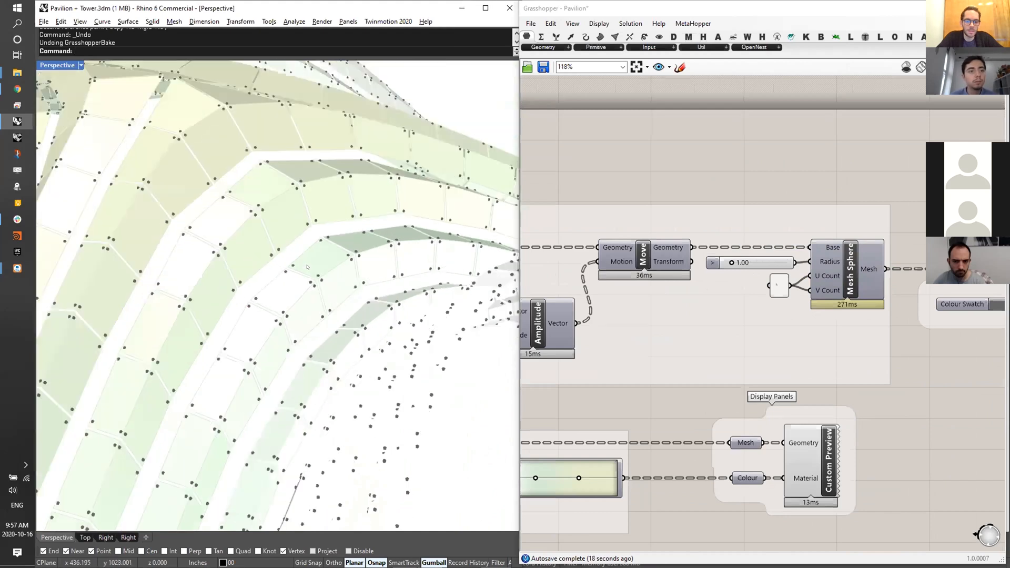
pyautogui.scroll(-8, 307, 266)
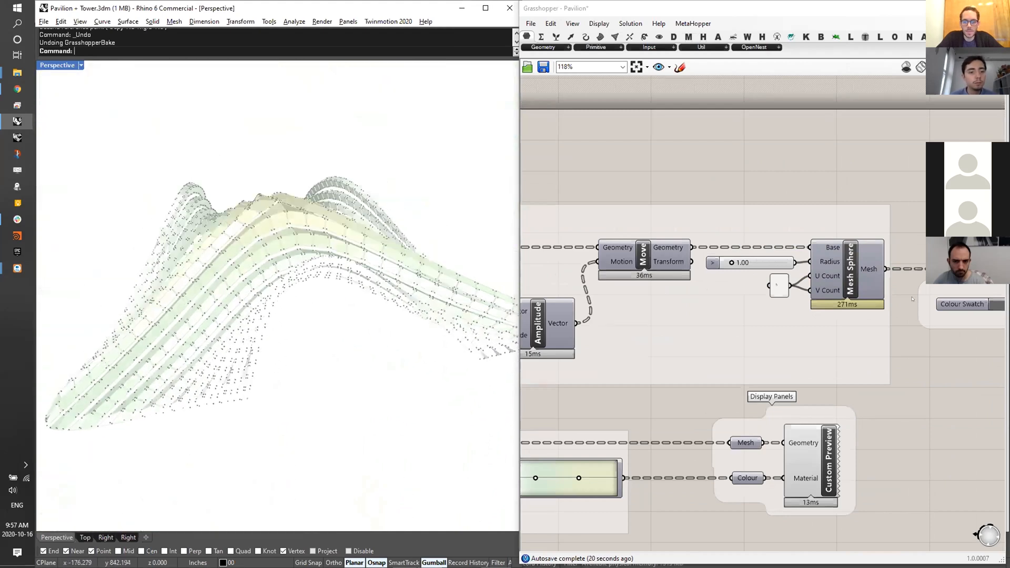
# - Turn on the preview of the Custom Preview component in the Display NURBS Surface group
pyautogui.scroll(-3, 913, 299)
pyautogui.moveTo(842, 369); pyautogui.dragTo(792, 410, button='right')
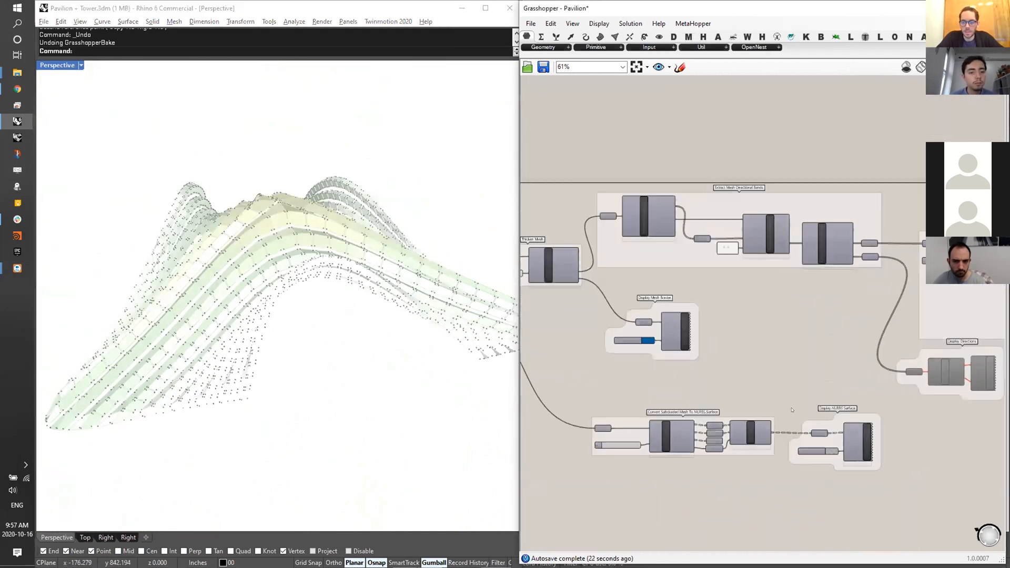
pyautogui.scroll(4, 792, 410)
pyautogui.click(884, 389)
pyautogui.middleClick(886, 384)
pyautogui.click(886, 366)
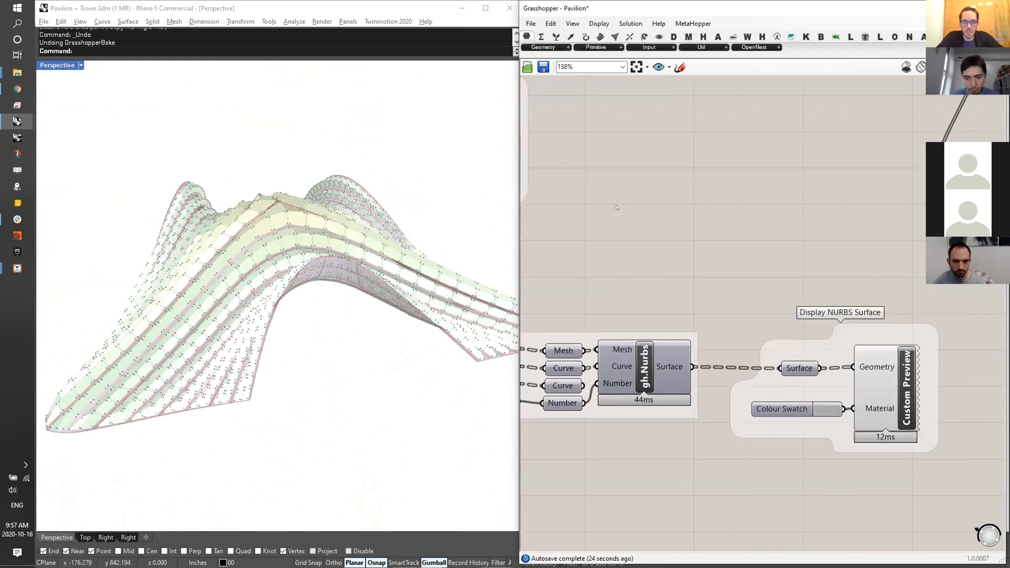
# - Examine the NURBS surface against the riveted panels from below, along its edges and from above
pyautogui.moveTo(344, 312); pyautogui.dragTo(327, 293, button='right')
pyautogui.scroll(8, 343, 289)
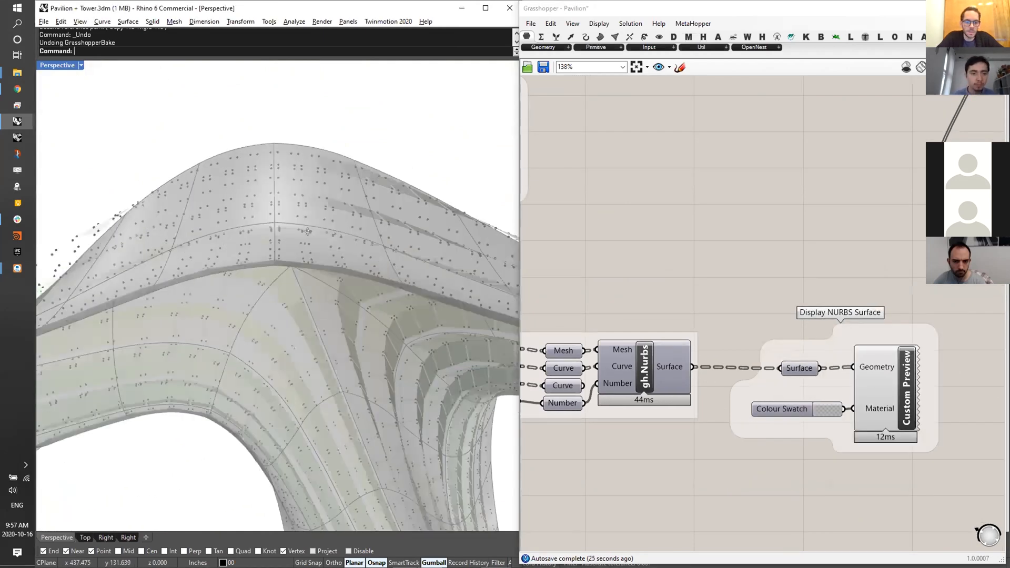
pyautogui.scroll(-3, 301, 218)
pyautogui.moveTo(300, 217); pyautogui.dragTo(286, 225, button='right')
pyautogui.scroll(5, 286, 225)
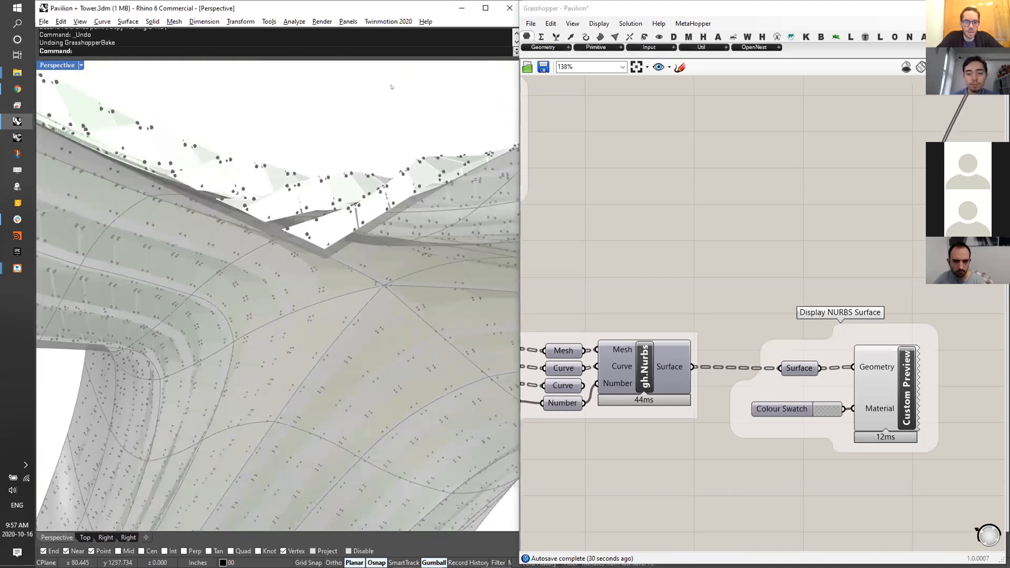
pyautogui.moveTo(289, 267); pyautogui.dragTo(349, 281, button='right')
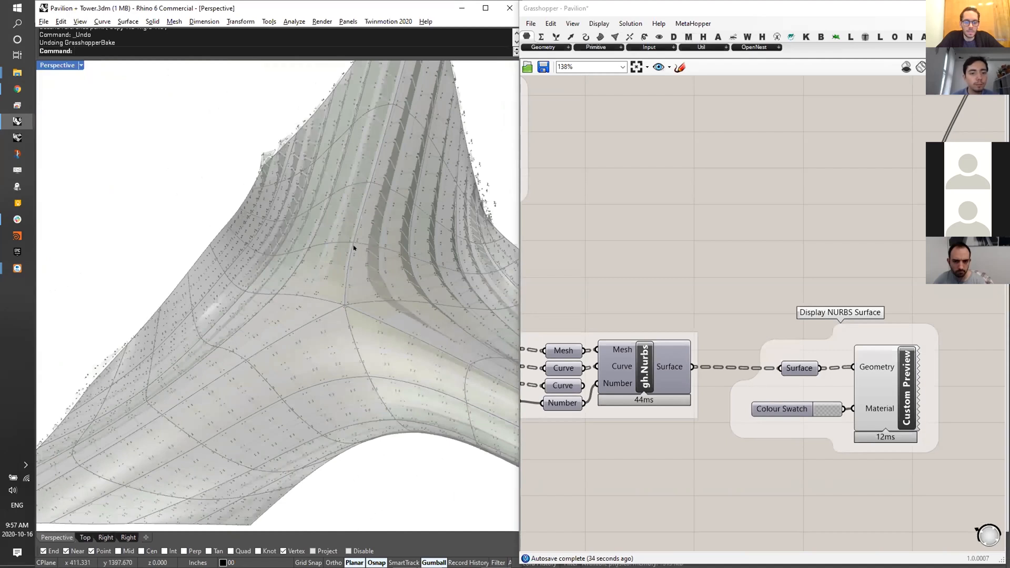
pyautogui.moveTo(349, 227); pyautogui.dragTo(311, 226, button='right')
# - Set the Level slider feeding the conversion of the subdivided mesh to a NURBS surface to 2
pyautogui.scroll(-4, 311, 226)
pyautogui.moveTo(540, 290); pyautogui.dragTo(878, 327, button='right')
pyautogui.scroll(-1, 878, 327)
pyautogui.scroll(6, 718, 435)
pyautogui.doubleClick(694, 376)
pyautogui.write('2')
pyautogui.press('Return')
# - Inspect the NURBS surface from above, hide its preview, and return to the Subdivide Mesh group
pyautogui.moveTo(344, 308); pyautogui.dragTo(332, 275, button='right')
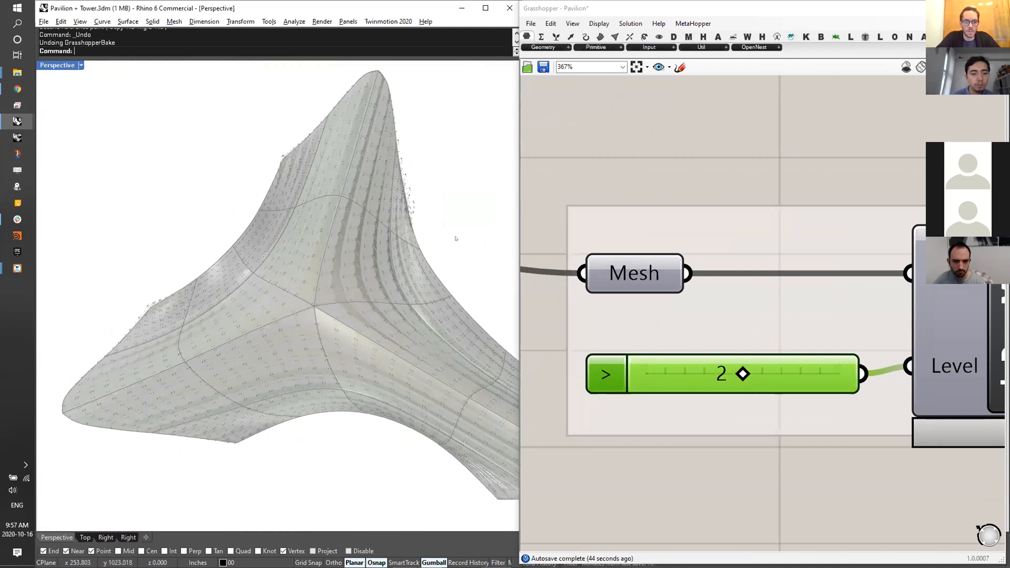
pyautogui.moveTo(349, 221); pyautogui.dragTo(249, 255, button='right')
pyautogui.scroll(-10, 631, 226)
pyautogui.moveTo(630, 227); pyautogui.dragTo(796, 355, button='right')
pyautogui.scroll(5, 629, 253)
# - Create a rectangular mesh plane on the ground beneath one leg of the pavilion, with X count 15 and Y count 15
pyautogui.moveTo(306, 326); pyautogui.dragTo(282, 299, button='right')
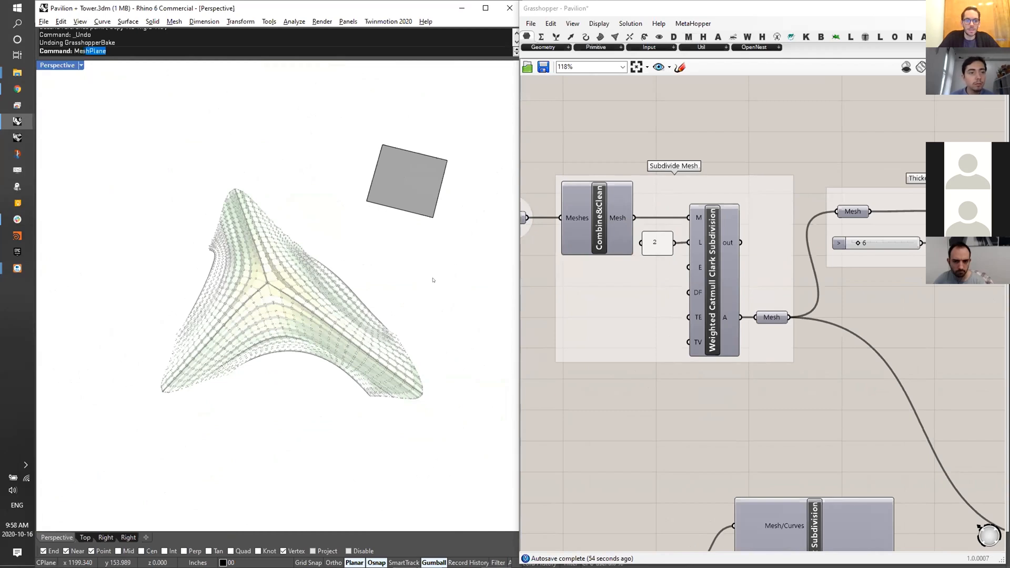
pyautogui.press('Return')
pyautogui.click(238, 50)
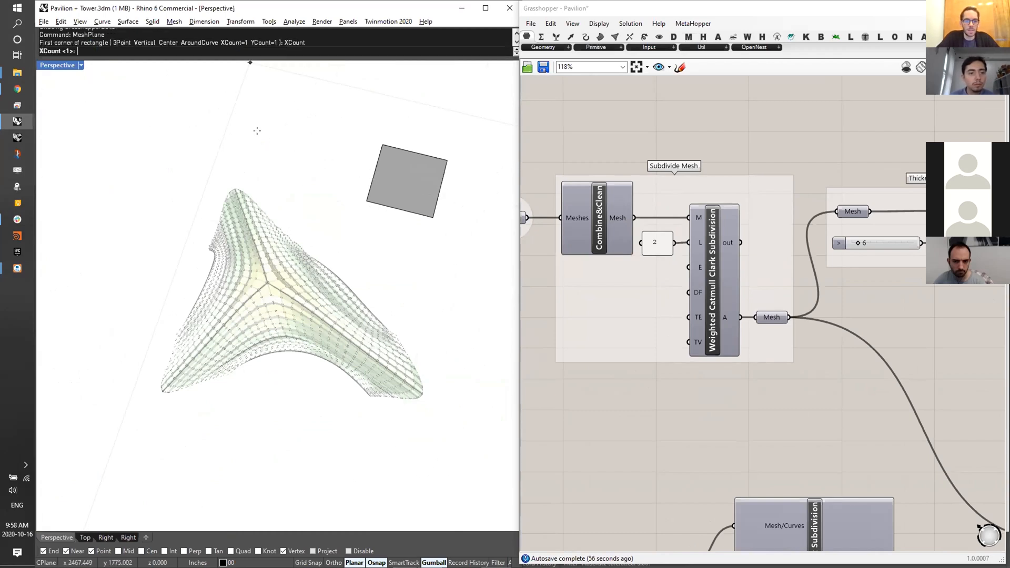
pyautogui.write('15')
pyautogui.press('Return')
pyautogui.click(279, 47)
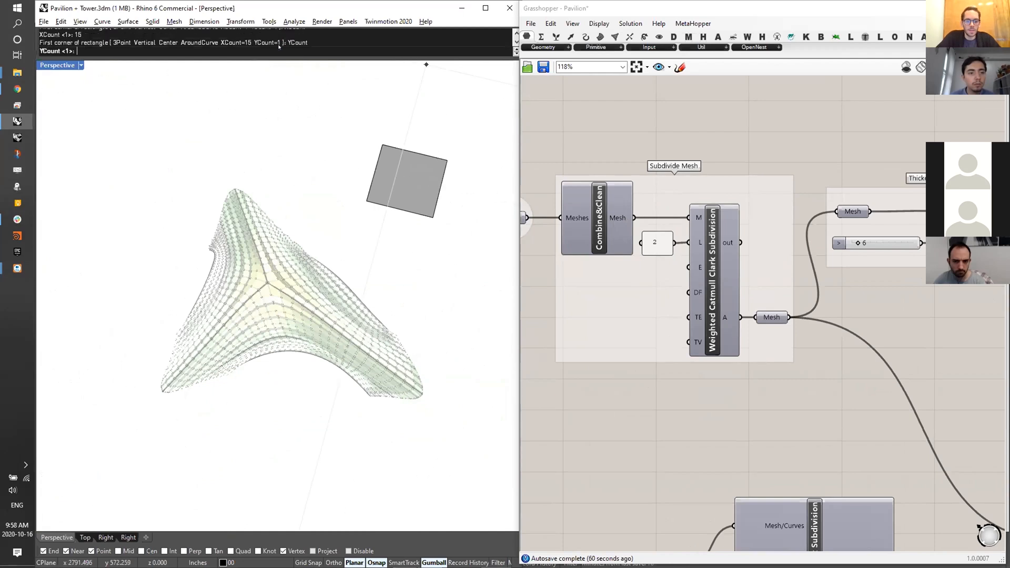
pyautogui.write('15')
pyautogui.press('Return')
pyautogui.click(445, 286)
pyautogui.click(279, 369)
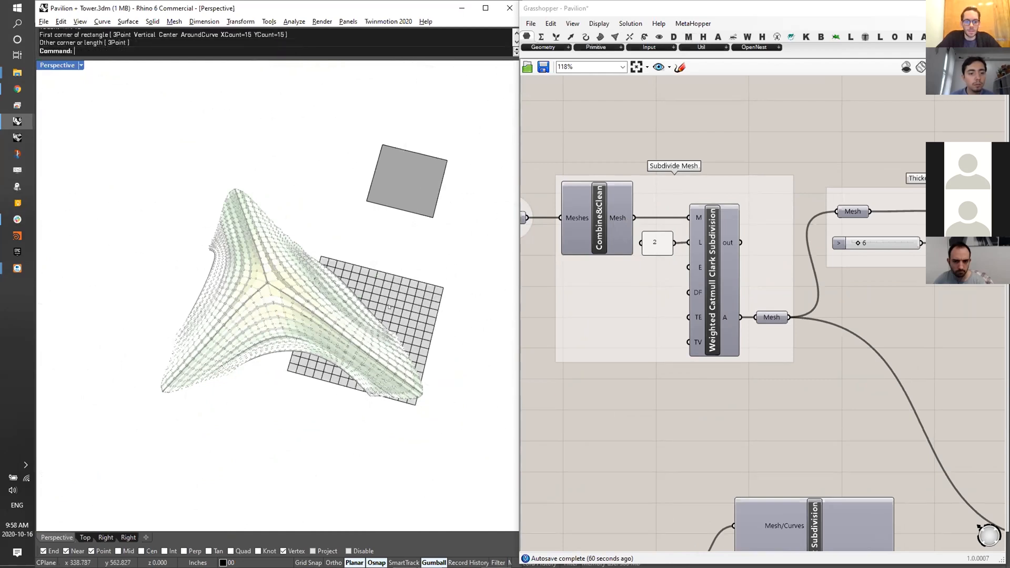
# - Move the 15 by 15 mesh plane clear of the pavilion and assign it to the definition's Input Mesh parameter
pyautogui.scroll(-1, 449, 292)
pyautogui.moveTo(389, 294); pyautogui.dragTo(481, 303)
pyautogui.moveTo(526, 218); pyautogui.dragTo(640, 253, button='right')
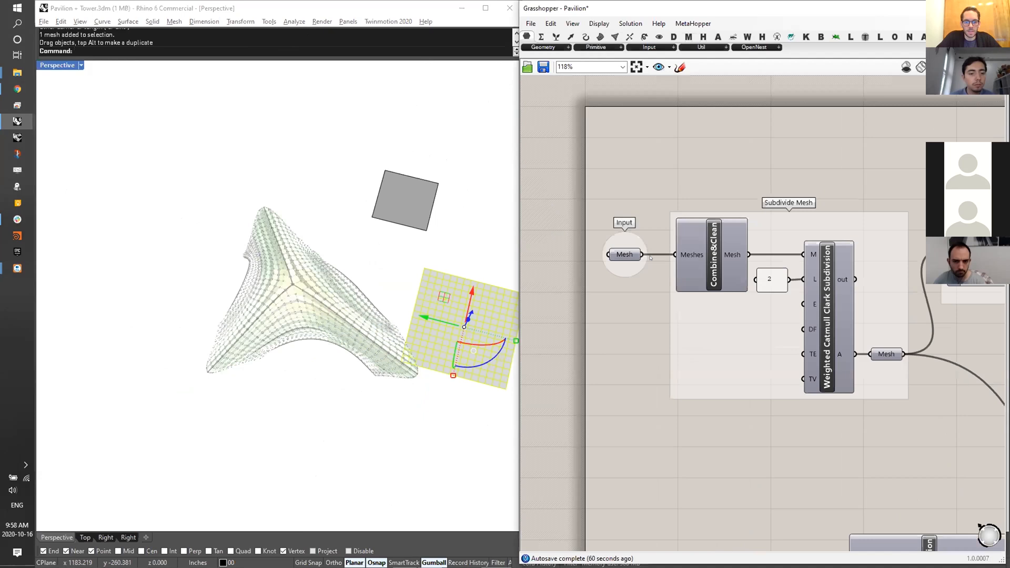
pyautogui.rightClick(623, 253)
pyautogui.click(666, 397)
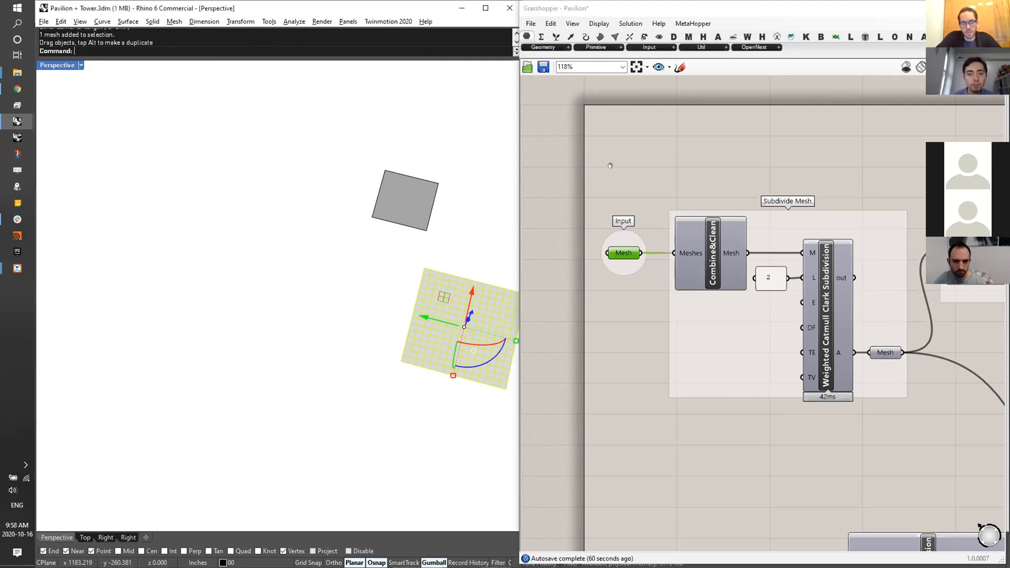
# - Examine the panels and rivets generated on the dense mesh plane, along its edges and from farther away
pyautogui.moveTo(610, 166); pyautogui.dragTo(593, 135, button='right')
pyautogui.moveTo(466, 239); pyautogui.dragTo(389, 247, button='right')
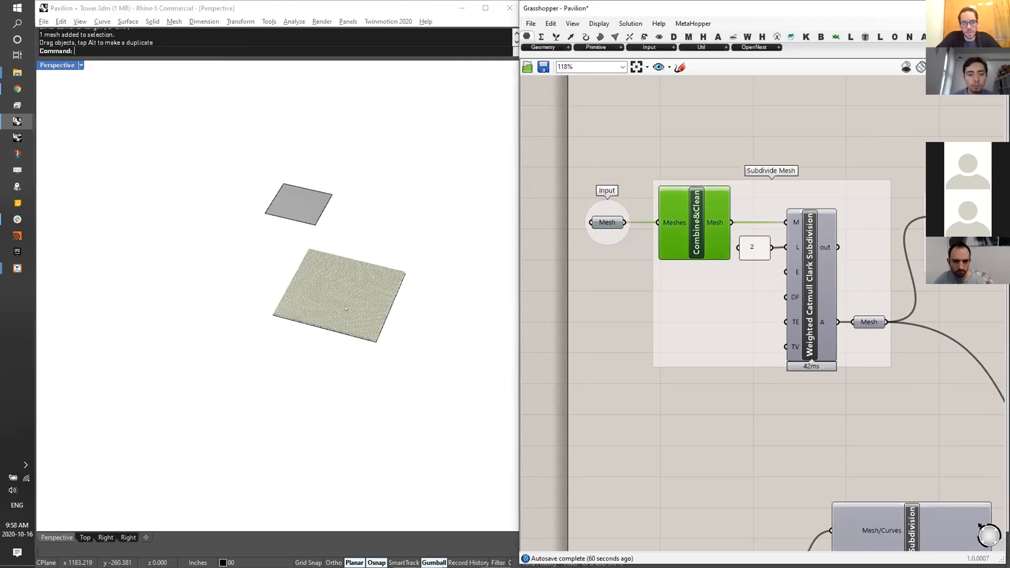
pyautogui.moveTo(346, 309); pyautogui.dragTo(323, 325, button='right')
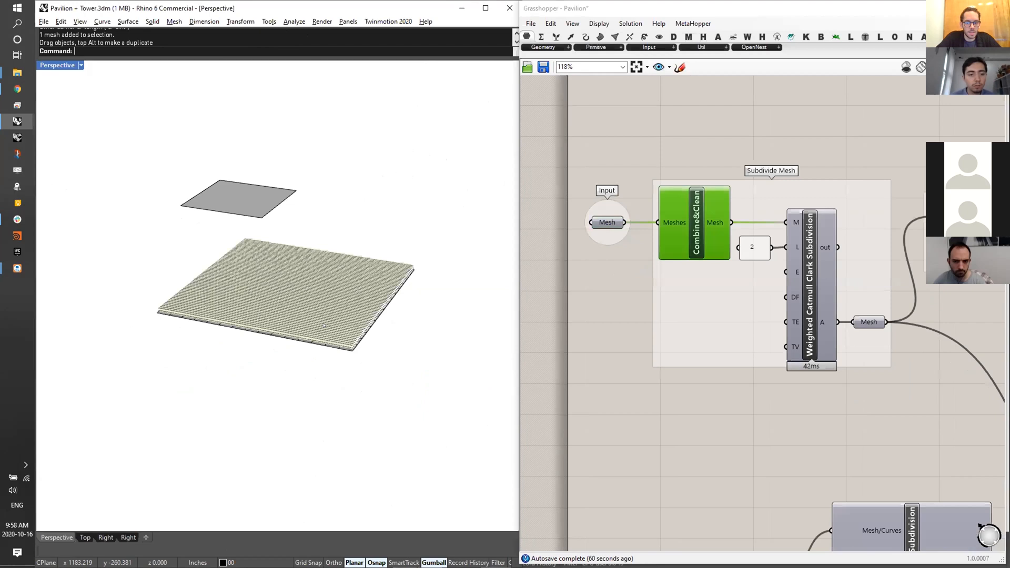
pyautogui.scroll(3, 324, 325)
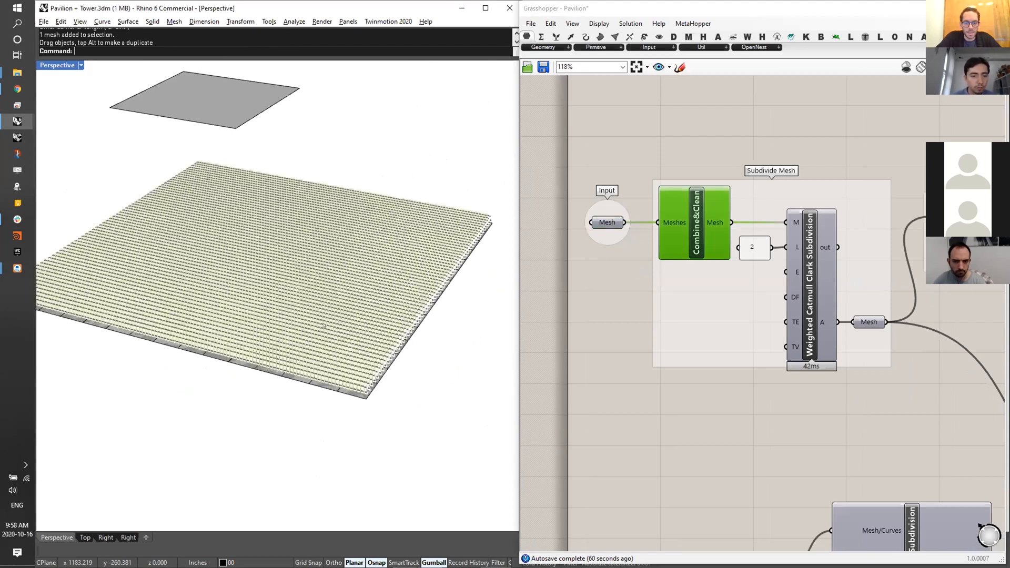
pyautogui.scroll(2, 324, 326)
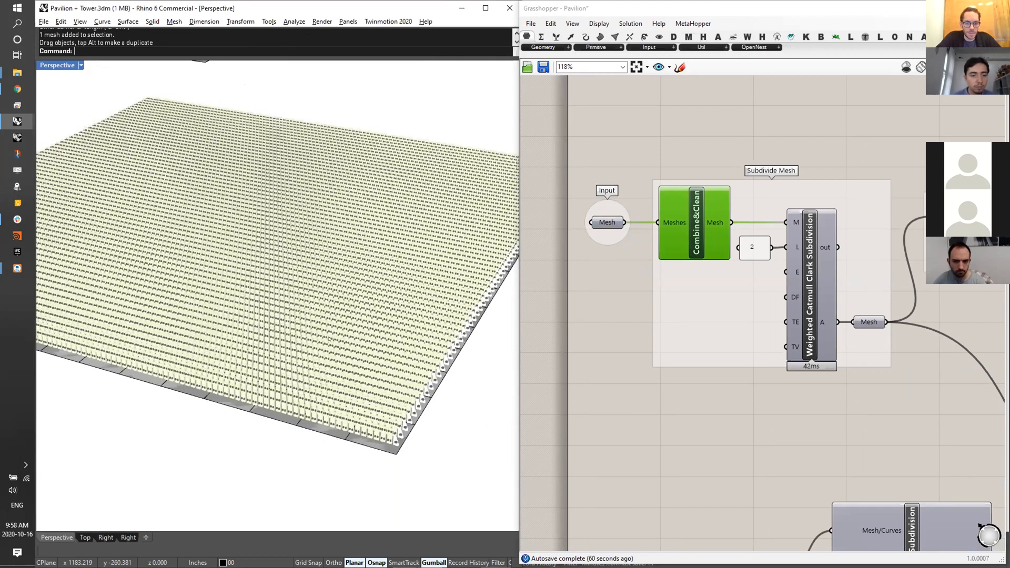
pyautogui.scroll(1, 316, 331)
pyautogui.scroll(-1, 303, 328)
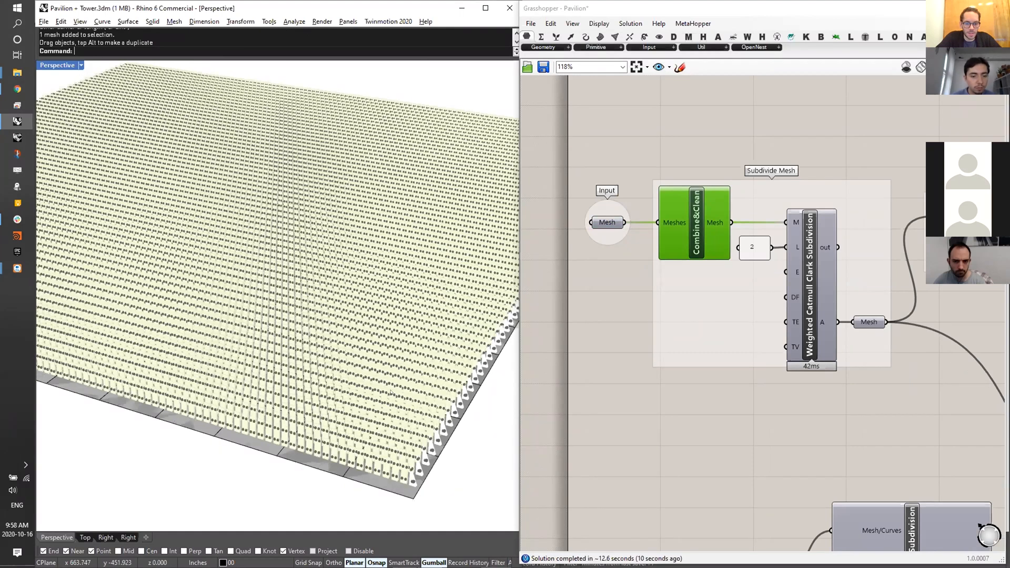
pyautogui.scroll(2, 391, 350)
pyautogui.scroll(3, 390, 348)
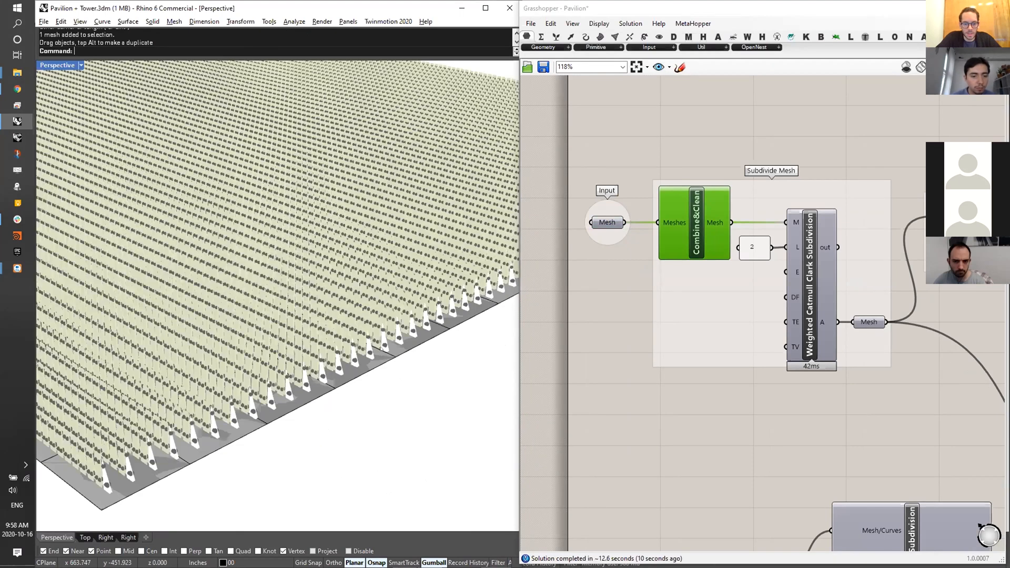
pyautogui.scroll(-3, 389, 363)
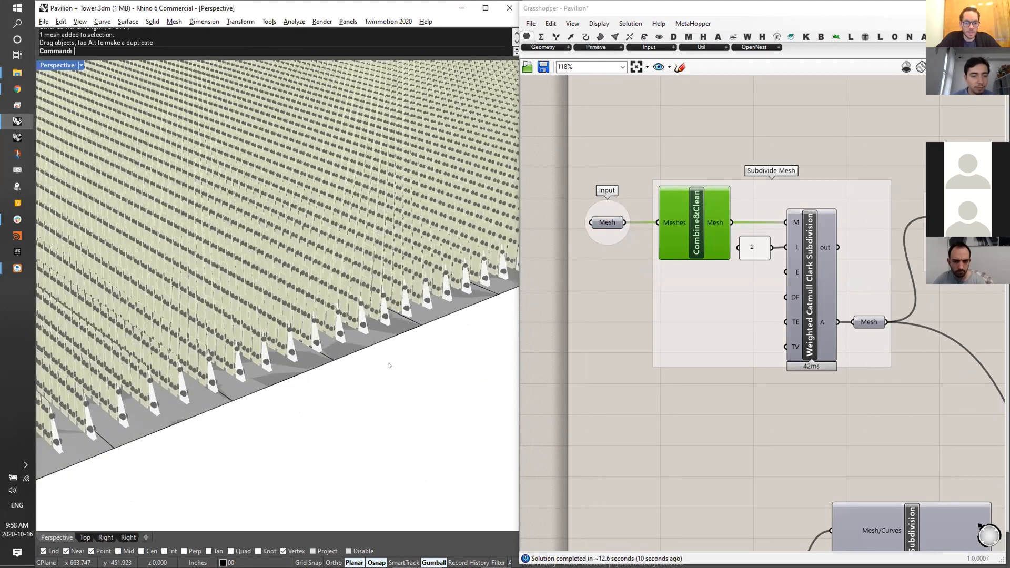
pyautogui.scroll(-2, 390, 366)
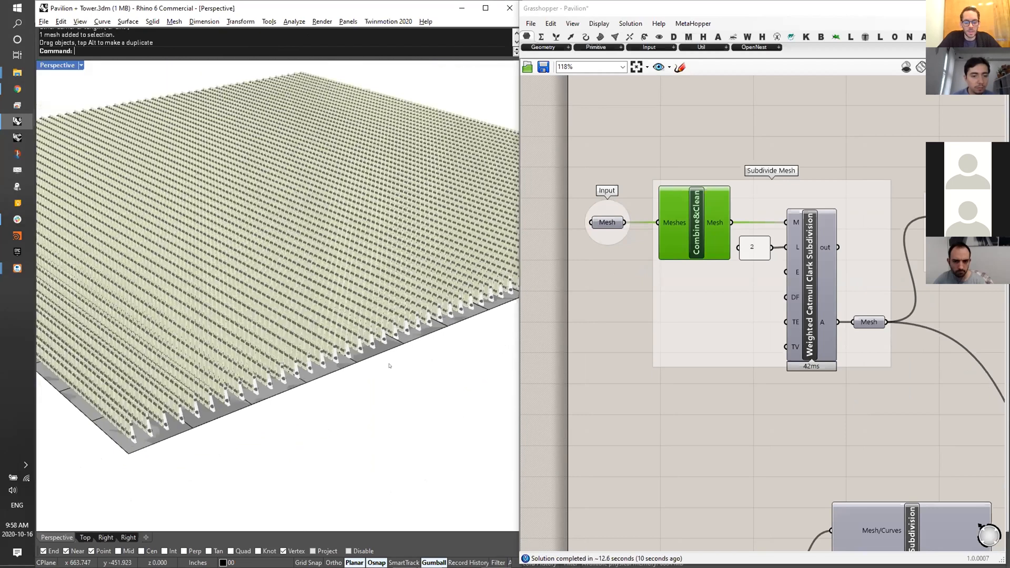
# - Create a large rectangular mesh plane on the ground with X count 2 and Y count 2
pyautogui.write('MeshPlane')
pyautogui.press('Return')
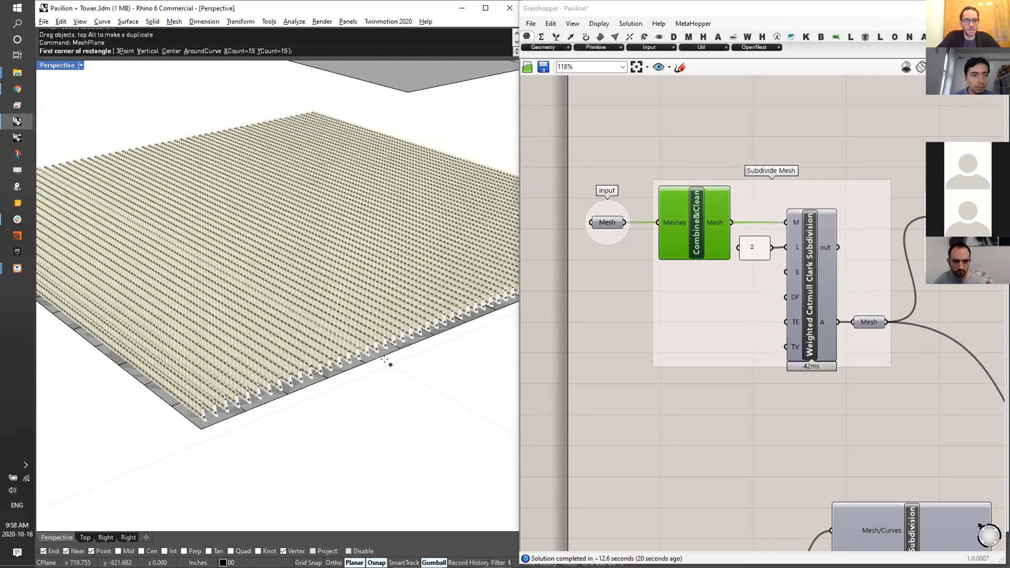
pyautogui.click(239, 51)
pyautogui.write('4')
pyautogui.press('Return')
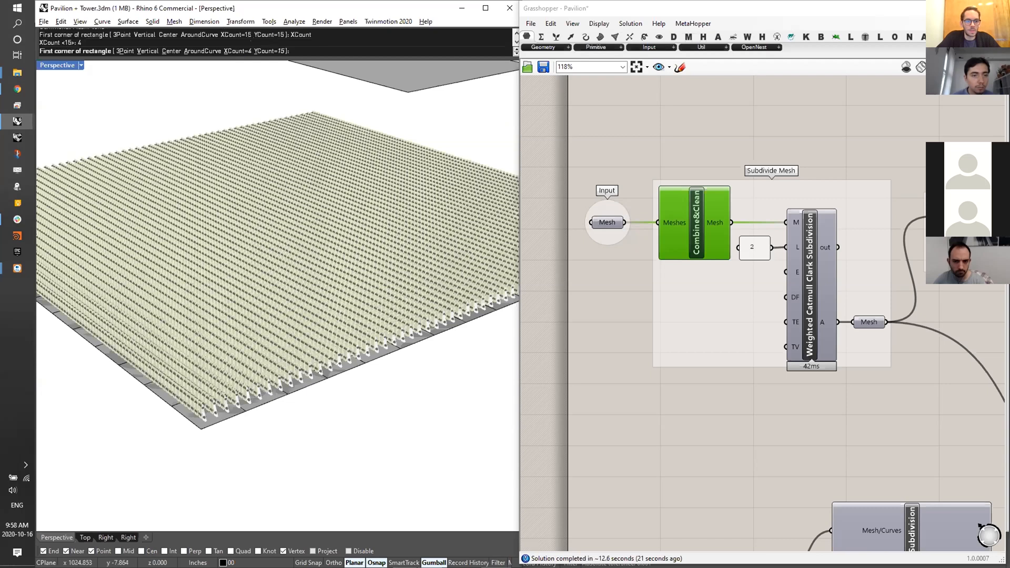
pyautogui.click(239, 51)
pyautogui.write('3')
pyautogui.press('Return')
pyautogui.click(239, 51)
pyautogui.write('2')
pyautogui.press('Return')
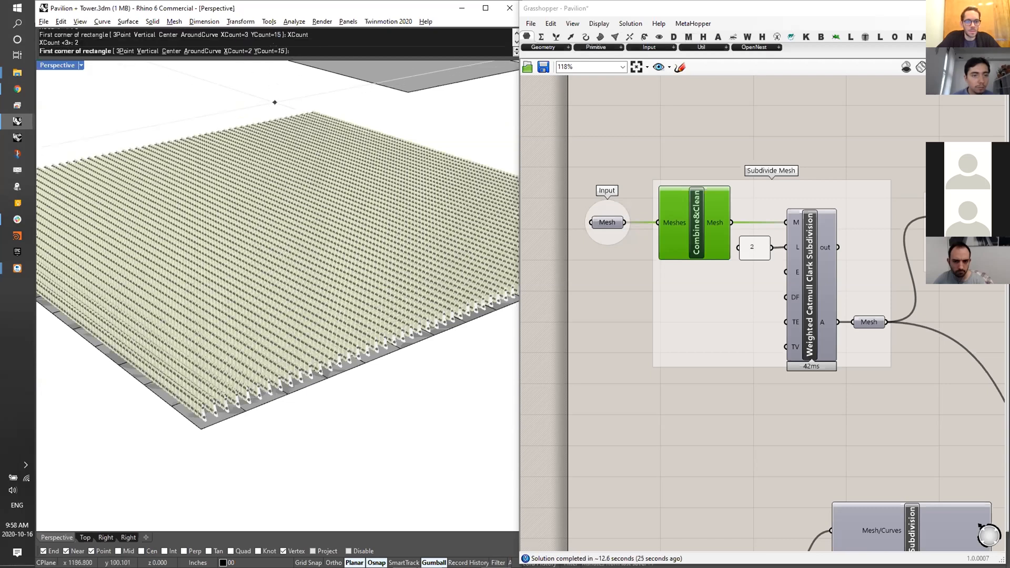
pyautogui.click(272, 51)
pyautogui.write('2')
pyautogui.press('Return')
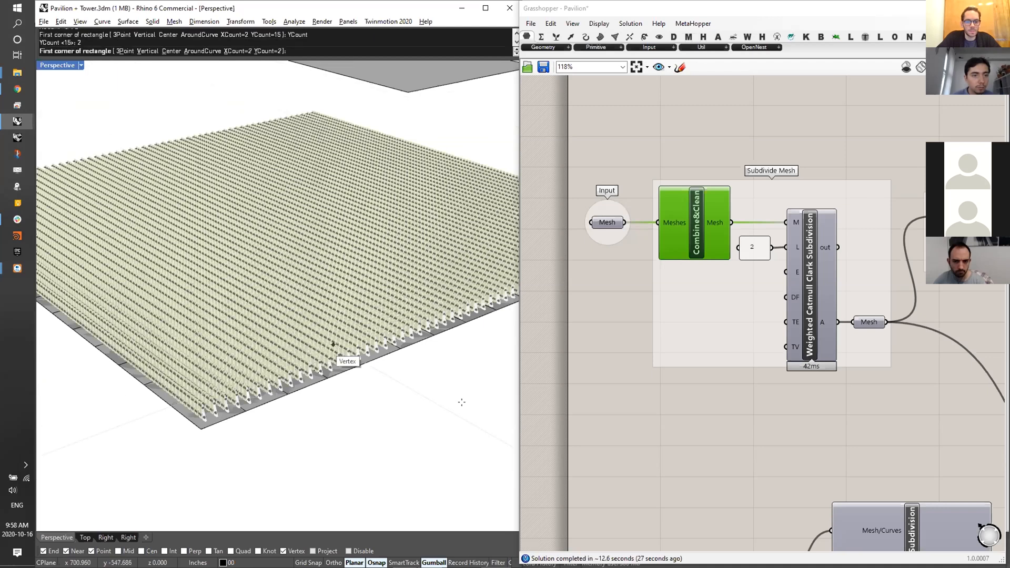
pyautogui.click(334, 345)
pyautogui.scroll(-1, 469, 407)
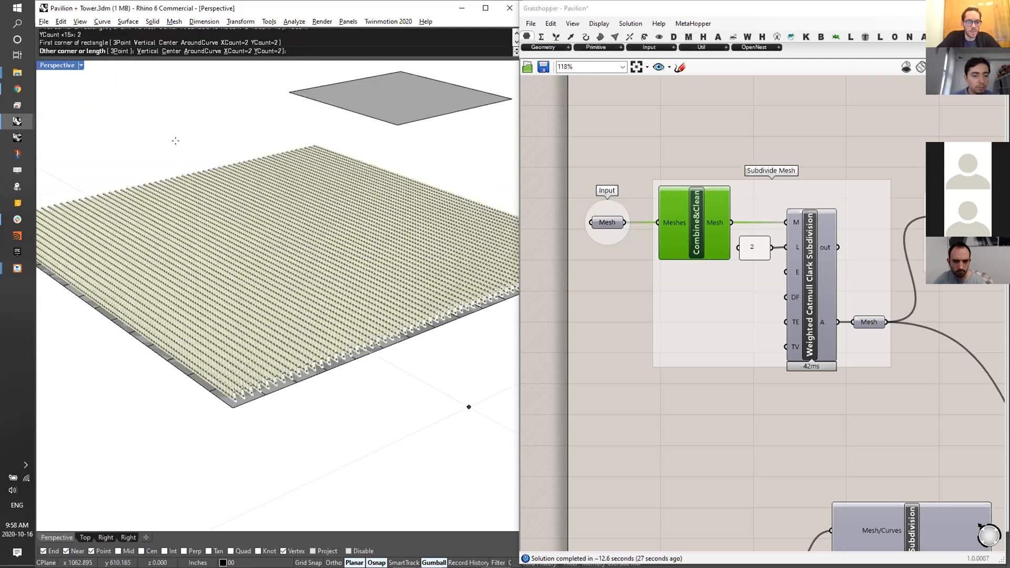
pyautogui.scroll(-1, 179, 143)
pyautogui.click(265, 157)
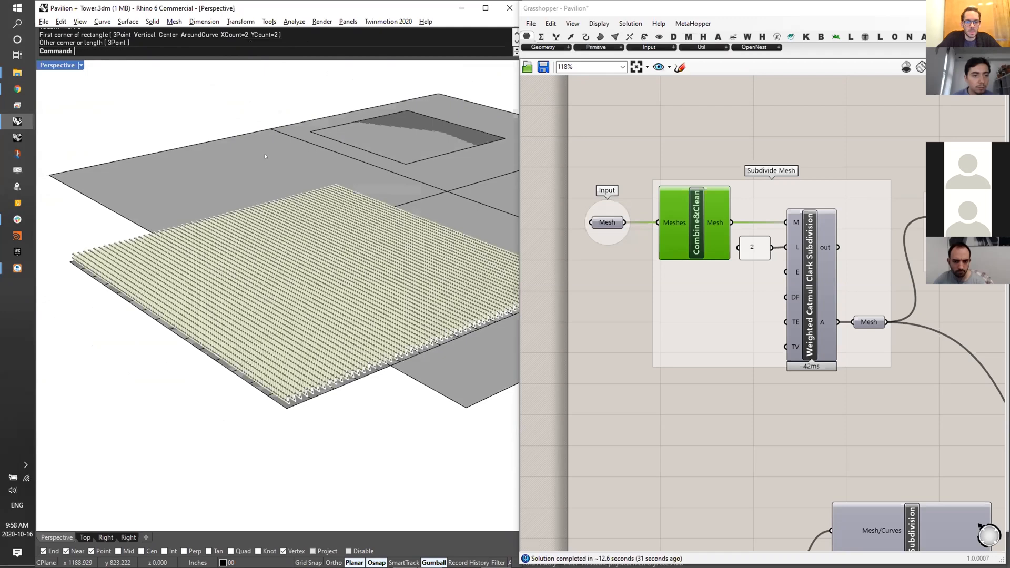
# - Assign the 2 by 2 mesh plane to the Input Mesh parameter and move it away from the other meshes
pyautogui.click(609, 222)
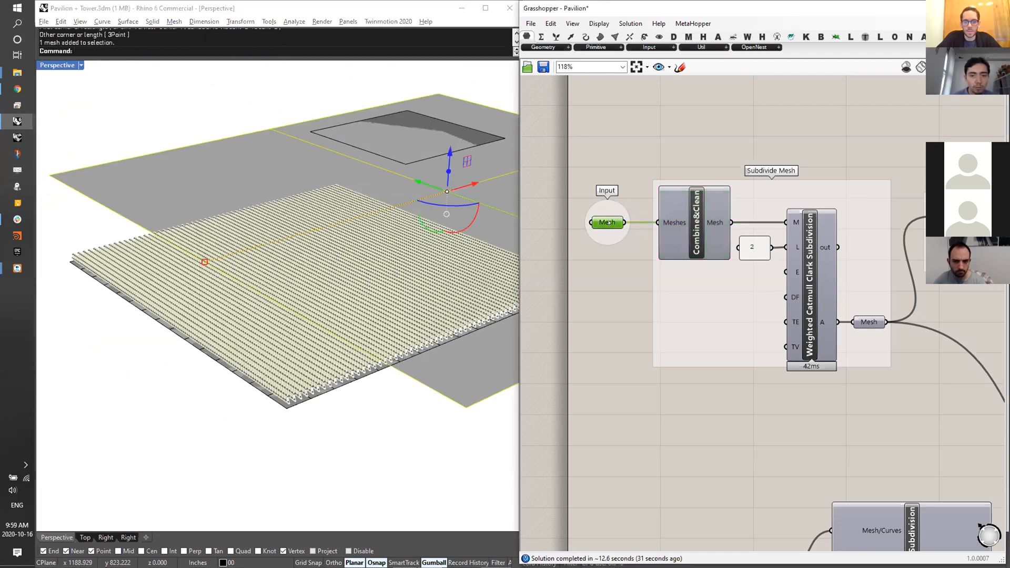
pyautogui.rightClick(609, 223)
pyautogui.click(674, 365)
pyautogui.scroll(-5, 391, 241)
pyautogui.scroll(5, 391, 241)
pyautogui.moveTo(337, 157); pyautogui.dragTo(126, 248)
pyautogui.keyDown('shift'); pyautogui.moveTo(126, 247); pyautogui.dragTo(259, 261, button='right'); pyautogui.keyUp('shift')
pyautogui.scroll(4, 258, 260)
pyautogui.moveTo(294, 310); pyautogui.dragTo(264, 255, button='right')
pyautogui.scroll(-3, 257, 259)
# - Turn on the 2 by 2 mesh's control points and raise its centre vertex above the ground
pyautogui.press('F10')
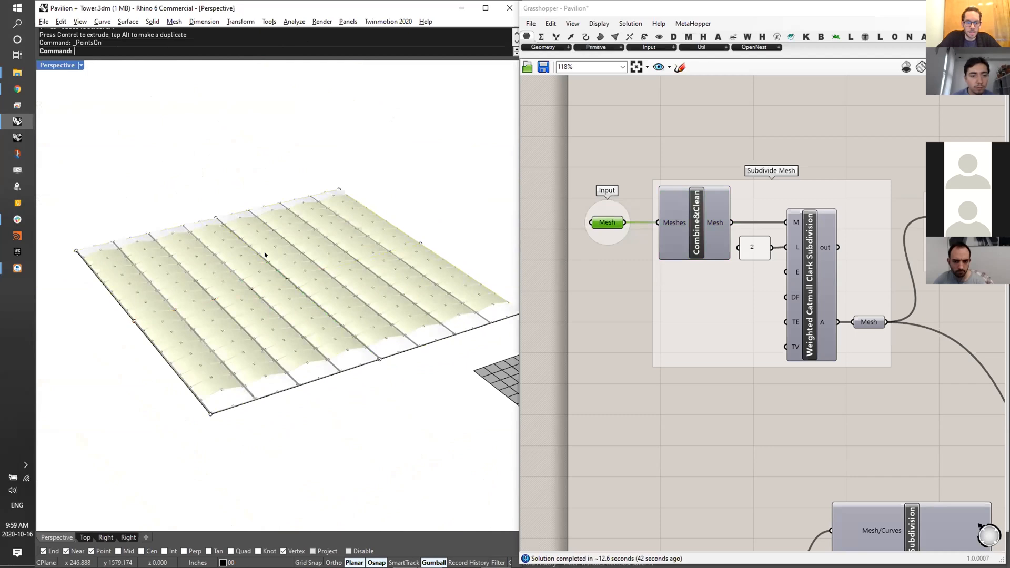
pyautogui.moveTo(306, 253); pyautogui.dragTo(273, 291)
pyautogui.press('Escape')
pyautogui.press('Escape')
pyautogui.click(288, 280)
pyautogui.click(327, 309)
pyautogui.moveTo(316, 274); pyautogui.dragTo(314, 257, button='right')
pyautogui.moveTo(287, 236); pyautogui.dragTo(287, 164)
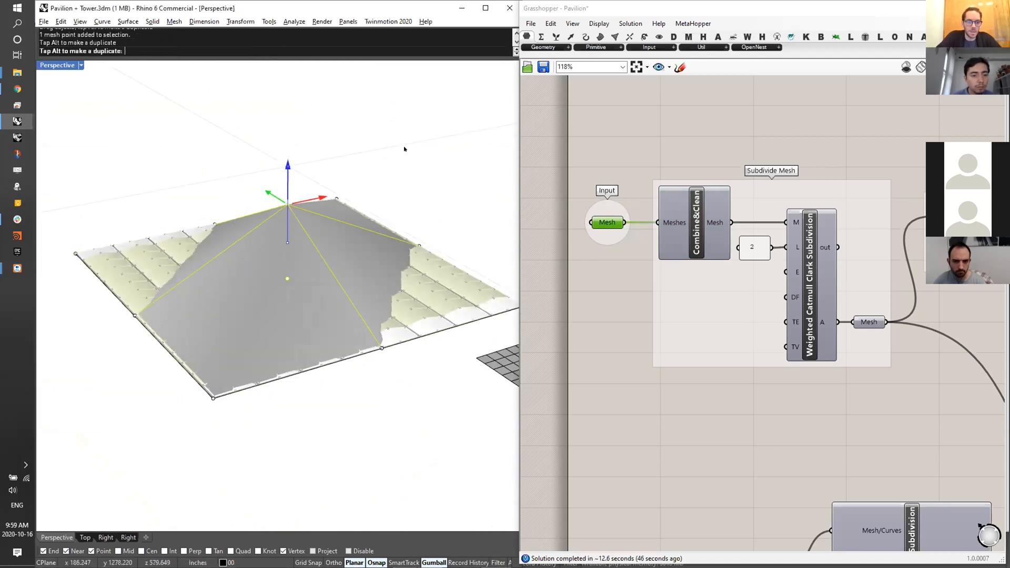
pyautogui.click(406, 149)
# - Hide the raised control mesh to view the generated panels, and undo the hiding
pyautogui.click(284, 242)
pyautogui.hotkey('ctrl', 'h')
pyautogui.moveTo(295, 263)
pyautogui.mouseDown(button='right')
pyautogui.moveTo(315, 300)
pyautogui.moveTo(281, 274)
pyautogui.mouseUp(button='right')
pyautogui.scroll(-3, 316, 300)
pyautogui.hotkey('ctrl', 'z')
# - Raise the centre vertex further into a steep peak and lift the two opposite edge-midpoint vertices
pyautogui.scroll(-2, 301, 282)
pyautogui.moveTo(311, 268); pyautogui.dragTo(312, 195)
pyautogui.click(265, 388)
pyautogui.moveTo(411, 327); pyautogui.dragTo(314, 293, button='right')
pyautogui.keyDown('shift'); pyautogui.click(361, 374); pyautogui.keyUp('shift')
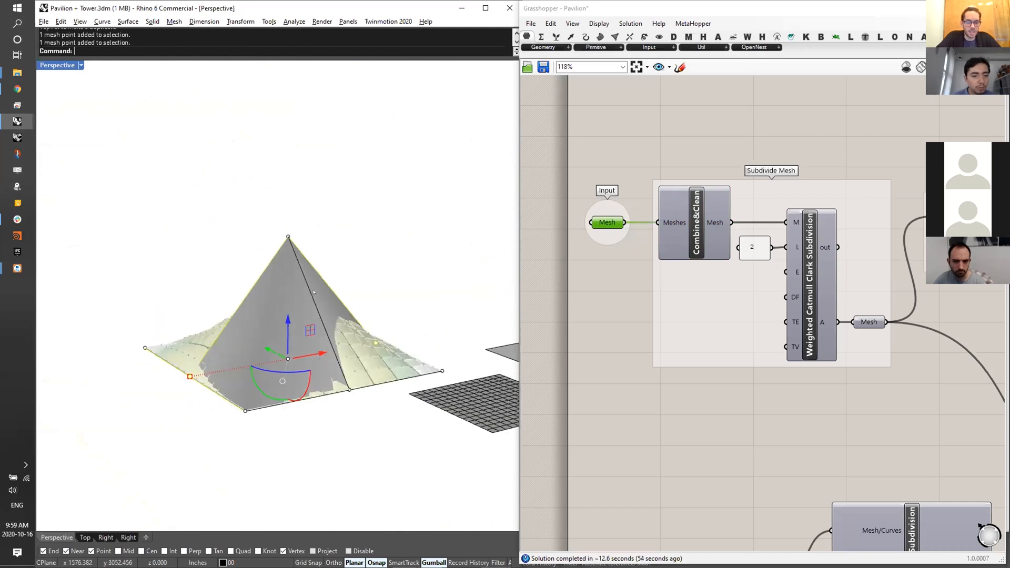
pyautogui.moveTo(288, 322); pyautogui.dragTo(288, 279)
# - Select further outer vertices of the control mesh, adjust their position to reshape the edges, and turn the control points off
pyautogui.click(378, 239)
pyautogui.moveTo(379, 237); pyautogui.dragTo(339, 273, button='right')
pyautogui.click(174, 394)
pyautogui.moveTo(433, 215); pyautogui.dragTo(445, 281, button='right')
pyautogui.keyDown('shift'); pyautogui.click(441, 279); pyautogui.keyUp('shift')
pyautogui.click(471, 307)
pyautogui.moveTo(337, 294); pyautogui.dragTo(318, 333, button='right')
pyautogui.keyDown('shift'); pyautogui.moveTo(282, 388); pyautogui.dragTo(261, 444); pyautogui.keyUp('shift')
pyautogui.press('Escape')
pyautogui.press('Escape')
# - Hide the control mesh and examine the reshaped panel surface up close and as a whole
pyautogui.moveTo(354, 473); pyautogui.dragTo(265, 274, button='right')
pyautogui.click(339, 289)
pyautogui.hotkey('ctrl', 'h')
pyautogui.scroll(6, 266, 263)
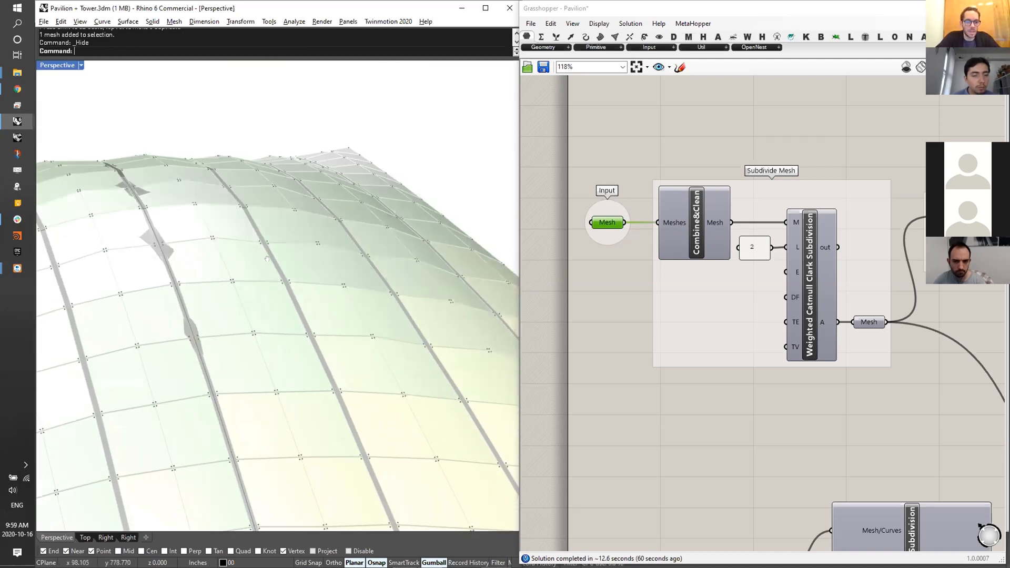
pyautogui.scroll(-5, 267, 259)
pyautogui.scroll(-2, 276, 300)
pyautogui.moveTo(276, 300); pyautogui.dragTo(272, 207, button='right')
pyautogui.scroll(-3, 296, 324)
pyautogui.scroll(3, 284, 341)
# - Bring back the hidden control mesh with ShowSelected and leave it deselected
pyautogui.write('ShowSelected')
pyautogui.press('Return')
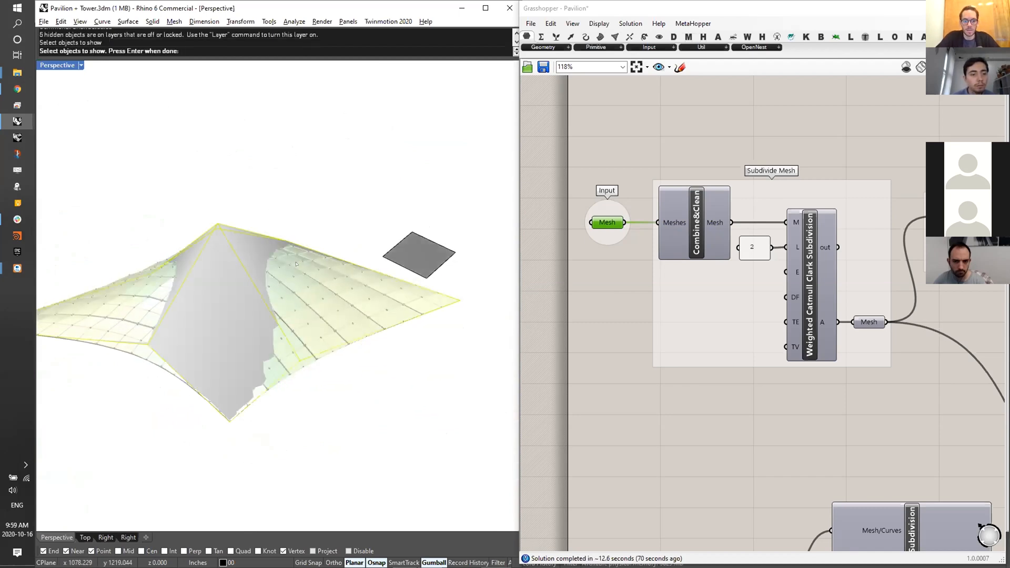
pyautogui.press('Return')
pyautogui.moveTo(297, 264); pyautogui.dragTo(265, 257, button='right')
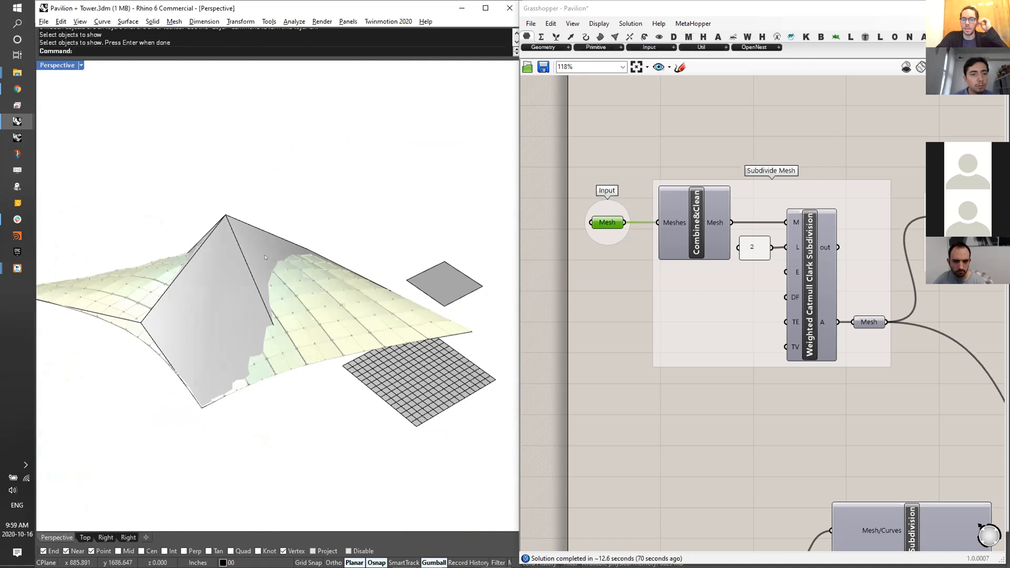
pyautogui.scroll(-3, 264, 257)
pyautogui.click(279, 252)
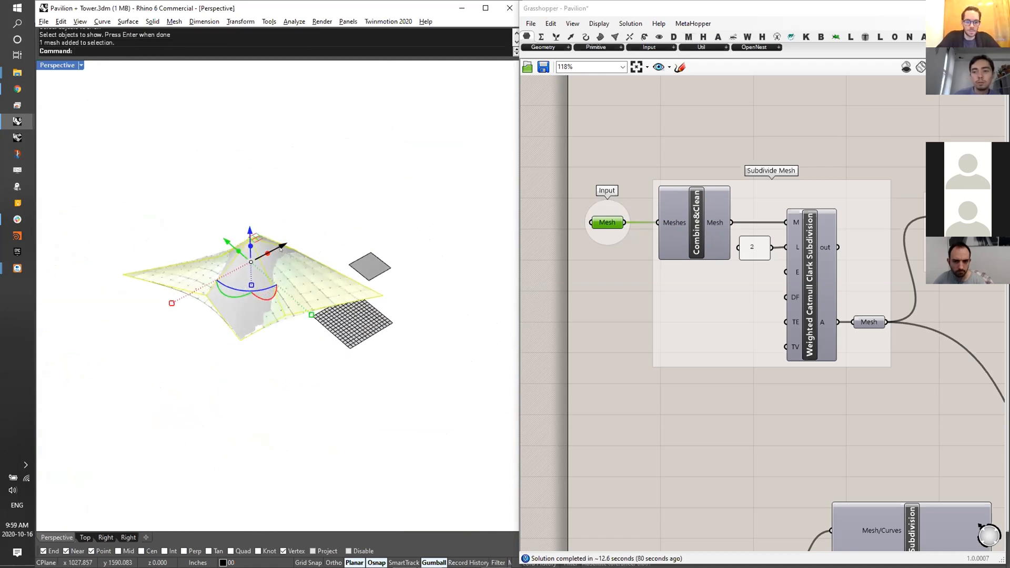
pyautogui.click(172, 443)
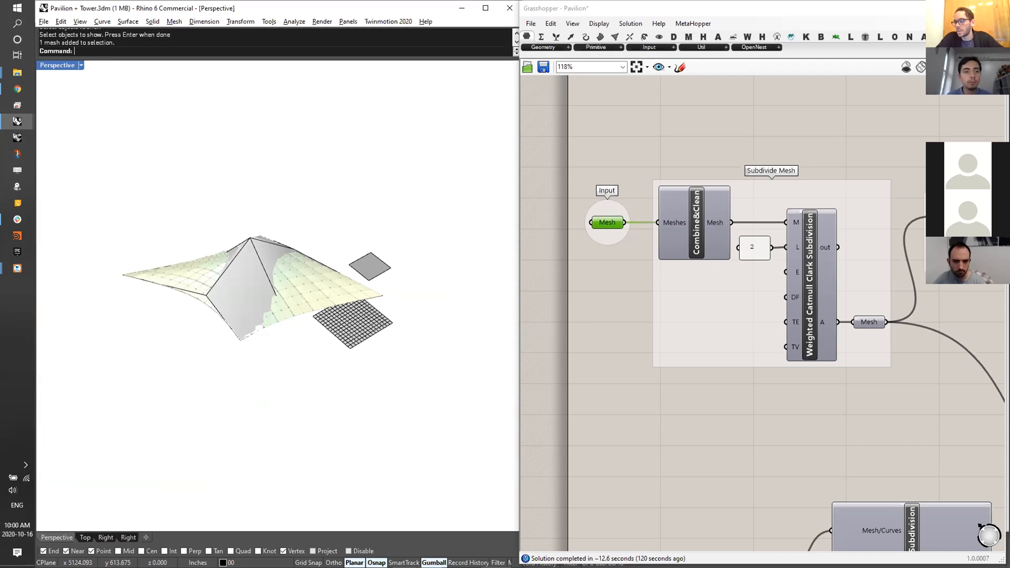
pyautogui.hotkey('alt', 'Tab')
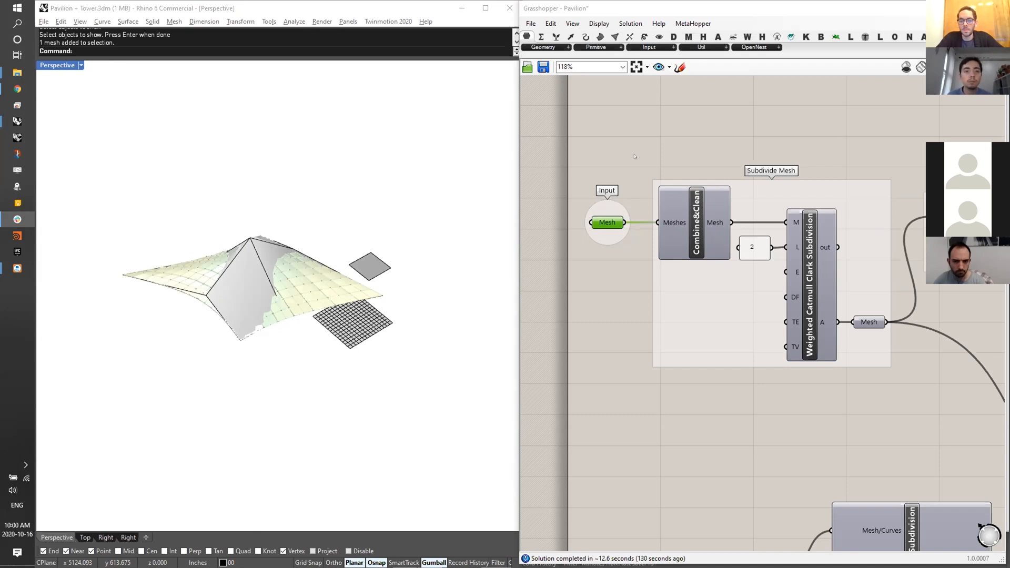
pyautogui.click(249, 243)
pyautogui.click(341, 213)
pyautogui.moveTo(341, 214); pyautogui.dragTo(305, 188, button='right')
pyautogui.scroll(3, 250, 223)
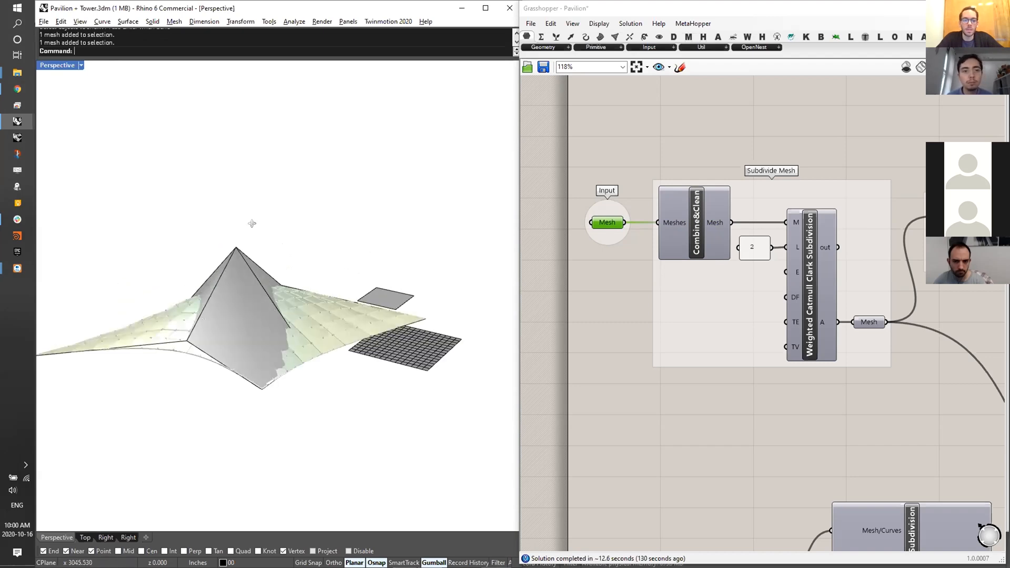
pyautogui.moveTo(263, 223); pyautogui.dragTo(373, 255, button='right')
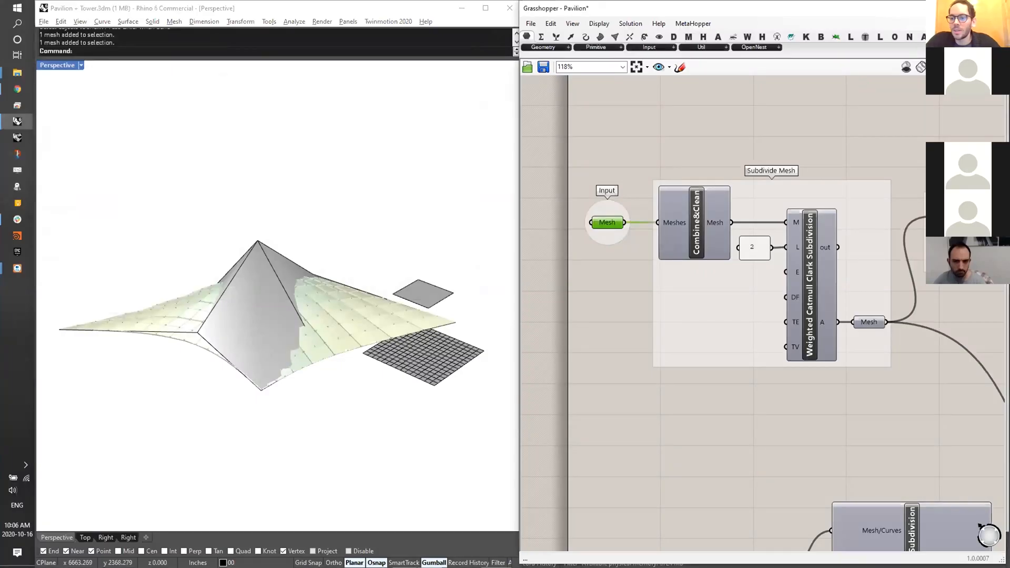
# - Switch Grasshopper to the Tower definition and keep its window beside the Rhino viewport
pyautogui.hotkey('ctrl', 'Tab')
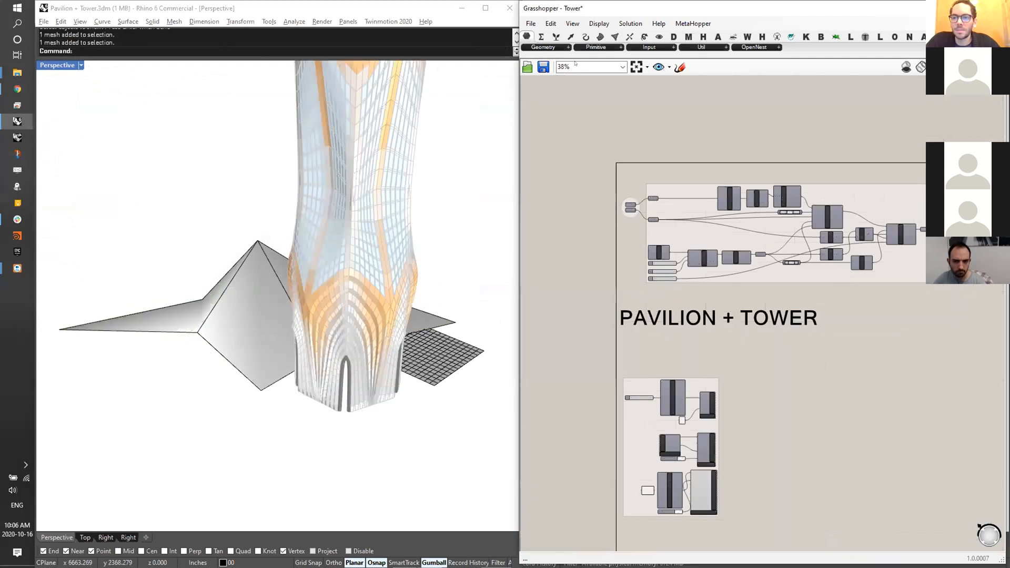
pyautogui.press('super+Right')
pyautogui.click(440, 221)
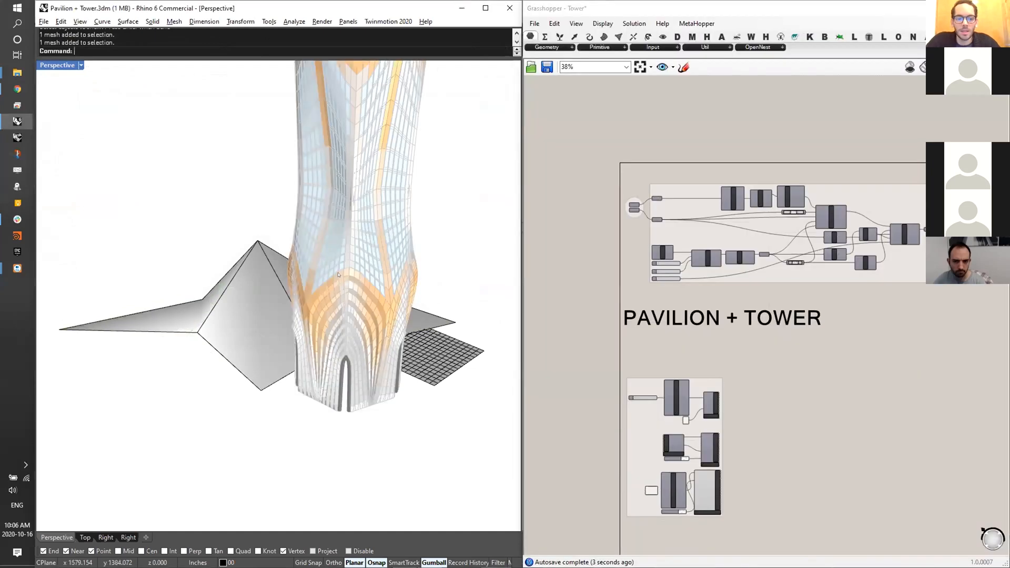
# - Open the layer manager and turn on the Tower - Control Object layer
pyautogui.scroll(-7, 336, 270)
pyautogui.write('Layer')
pyautogui.press('Return')
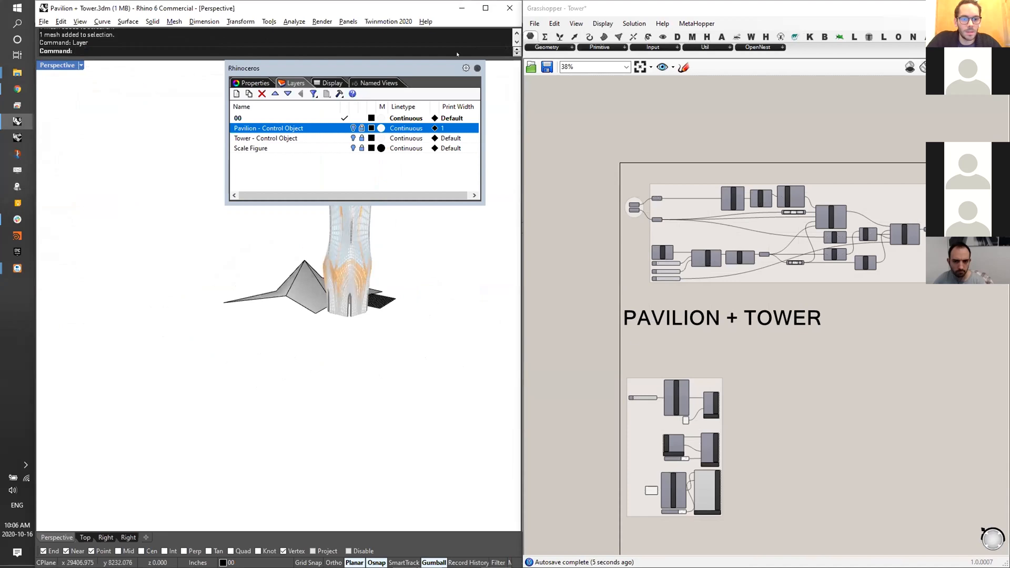
pyautogui.click(345, 138)
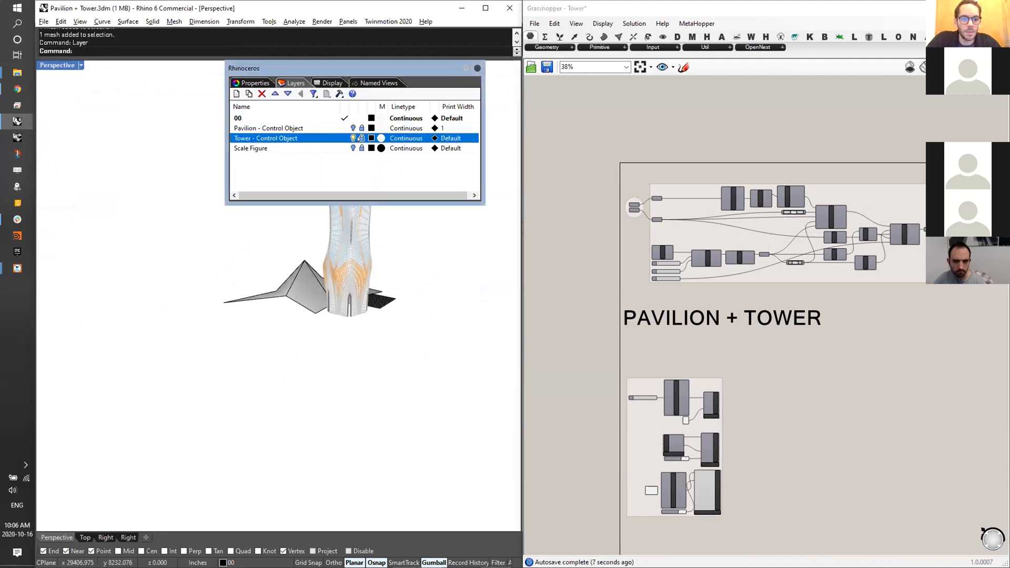
# - Hide the pavilion control mesh and the mesh plane around the base of the tower
pyautogui.moveTo(429, 371); pyautogui.dragTo(161, 221)
pyautogui.click(416, 371)
pyautogui.moveTo(419, 372); pyautogui.dragTo(134, 214)
pyautogui.hotkey('ctrl', 'h')
pyautogui.moveTo(358, 369); pyautogui.dragTo(342, 421, button='right')
# - Move the layer manager clear of the tower, make it narrower and taller, and frame the whole tower
pyautogui.moveTo(436, 71); pyautogui.dragTo(259, 85)
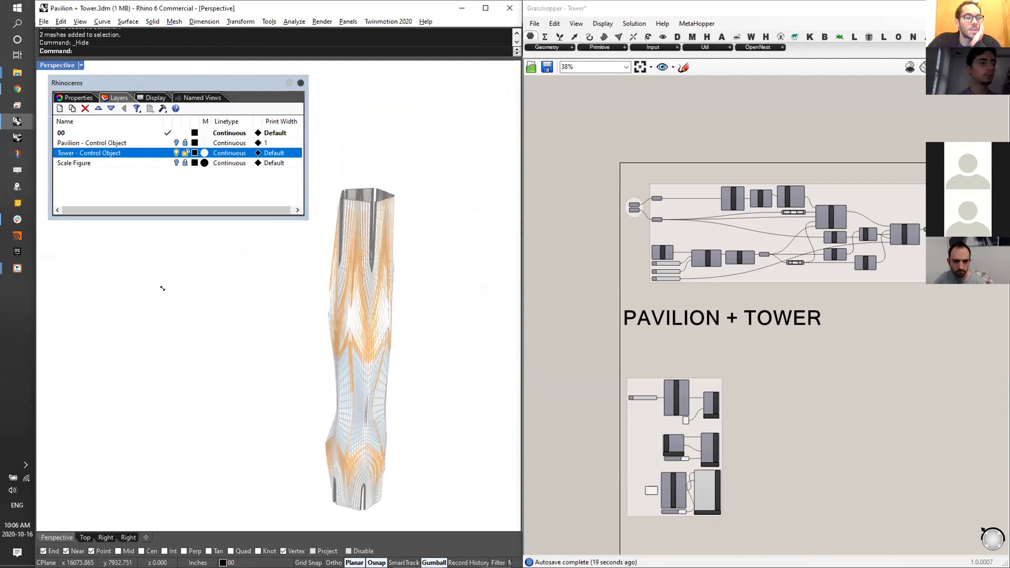
pyautogui.moveTo(205, 280); pyautogui.dragTo(208, 283)
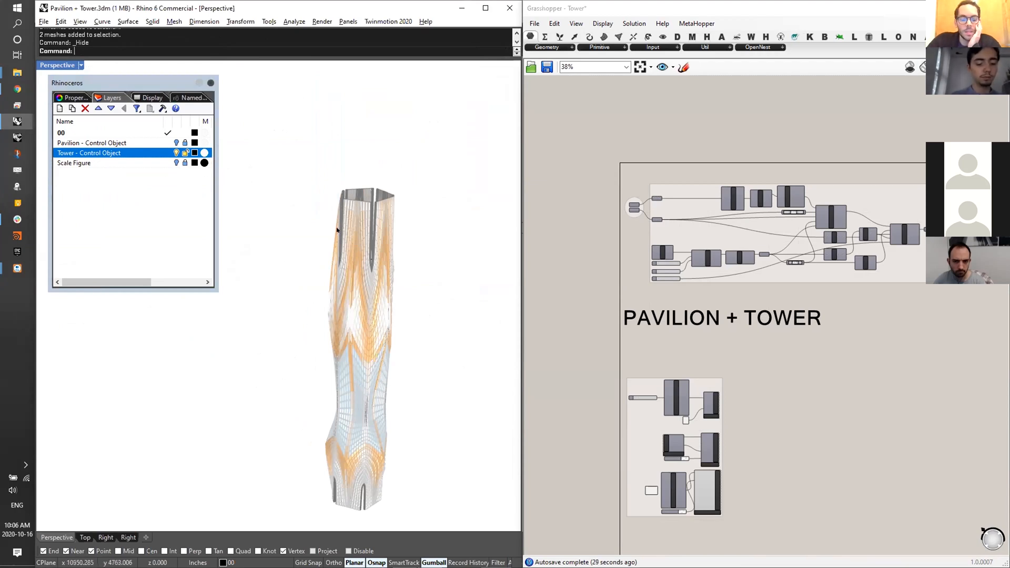
pyautogui.scroll(-2, 362, 350)
pyautogui.scroll(4, 362, 350)
pyautogui.scroll(-2, 374, 298)
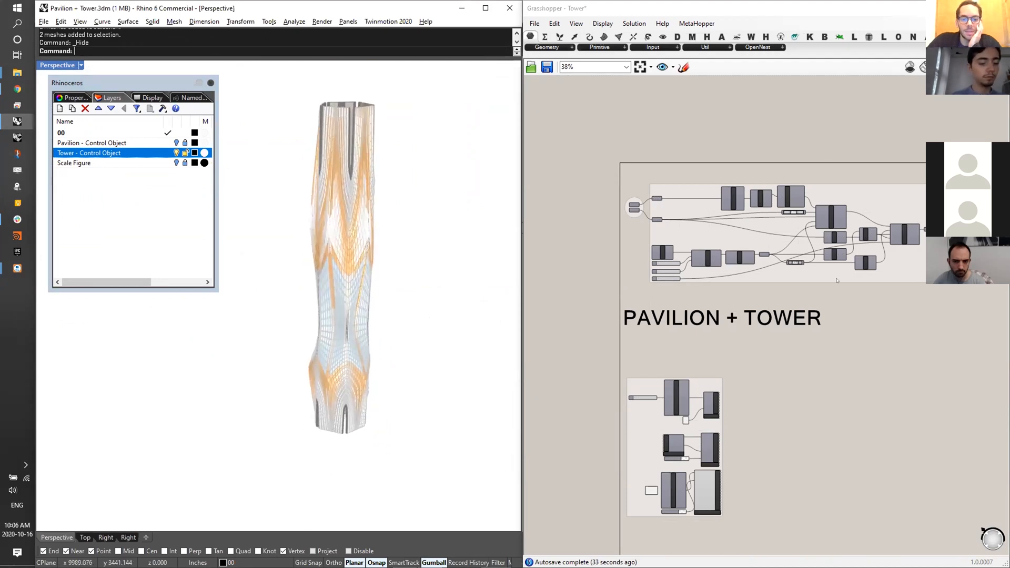
# - View the tower from directly above and shorten the floating layer manager so it covers less of the model
pyautogui.moveTo(412, 153); pyautogui.dragTo(361, 122, button='right')
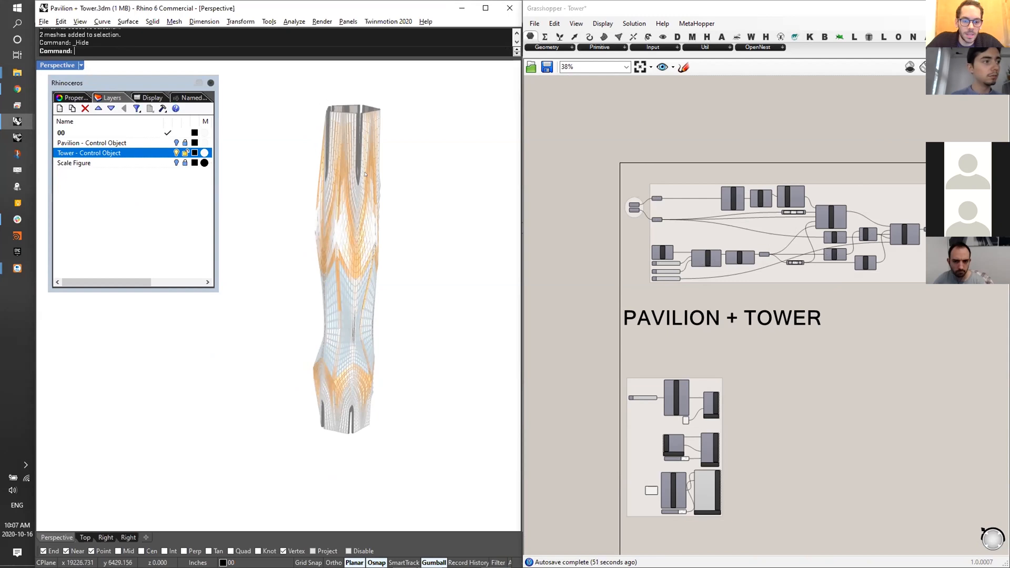
pyautogui.moveTo(353, 174); pyautogui.dragTo(339, 298, button='right')
pyautogui.scroll(5, 342, 295)
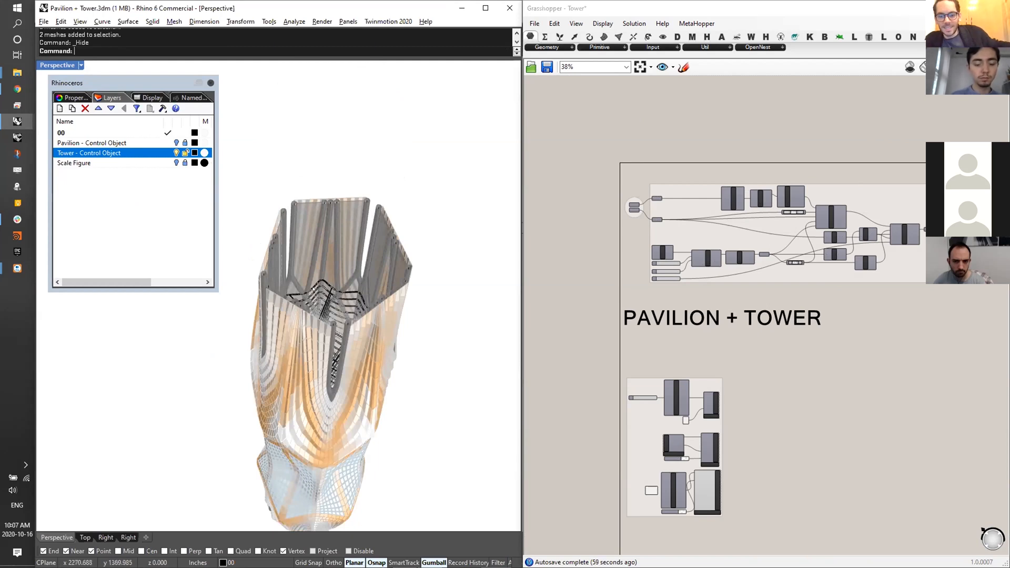
pyautogui.moveTo(302, 259); pyautogui.dragTo(288, 350, button='right')
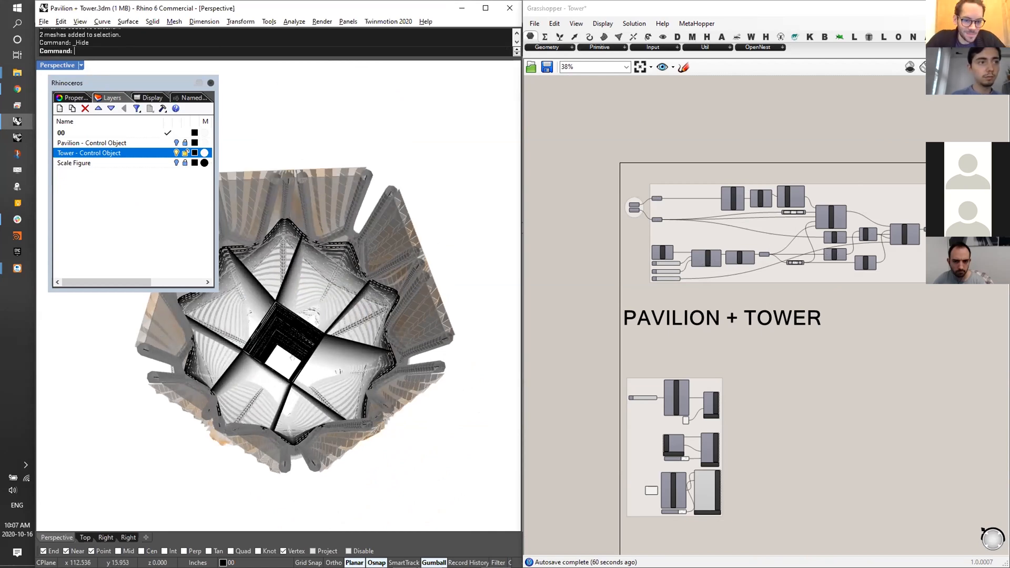
pyautogui.moveTo(288, 351); pyautogui.dragTo(295, 359, button='right')
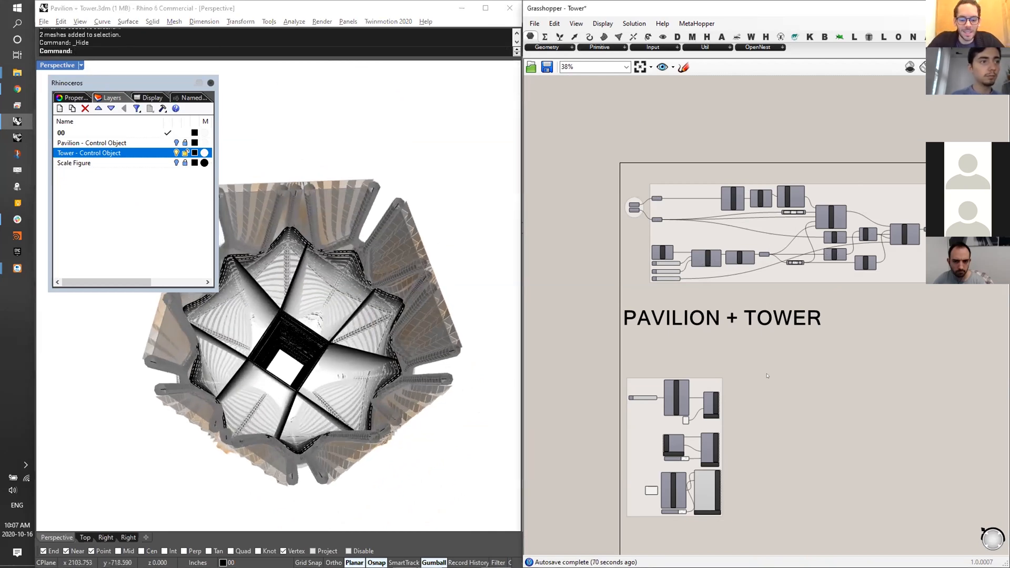
pyautogui.keyDown('shift'); pyautogui.moveTo(318, 266); pyautogui.dragTo(332, 270, button='right'); pyautogui.keyUp('shift')
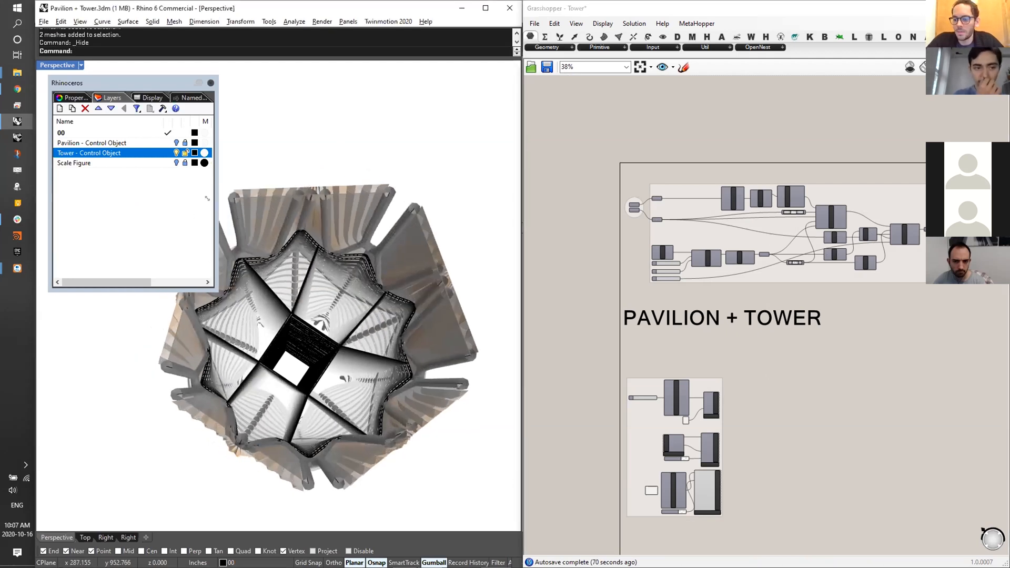
pyautogui.moveTo(214, 190); pyautogui.dragTo(216, 193)
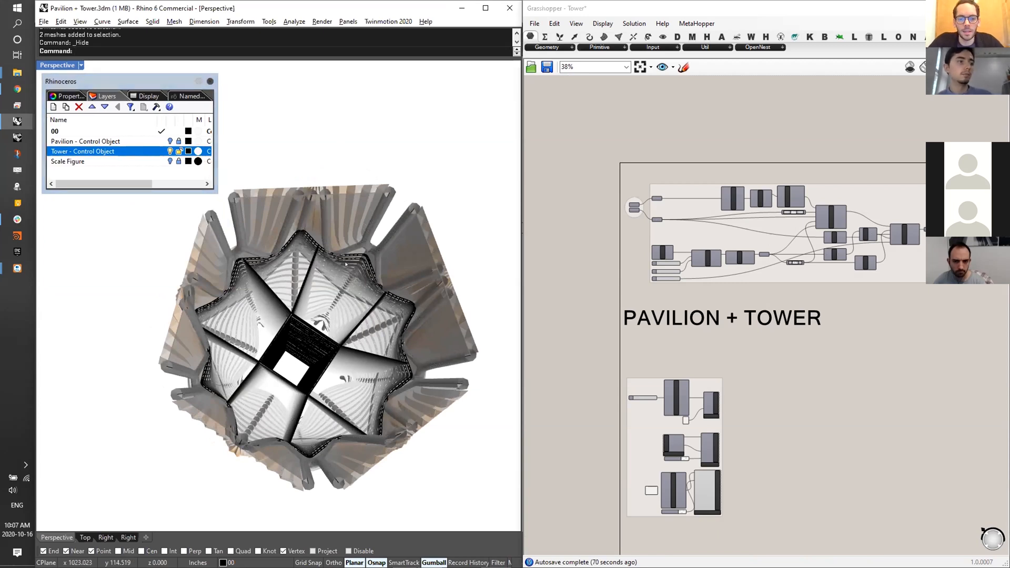
# - Examine the tower's full height from the side and its central core from above
pyautogui.moveTo(345, 264)
pyautogui.mouseDown(button='right')
pyautogui.moveTo(299, 291)
pyautogui.moveTo(306, 275)
pyautogui.mouseUp(button='right')
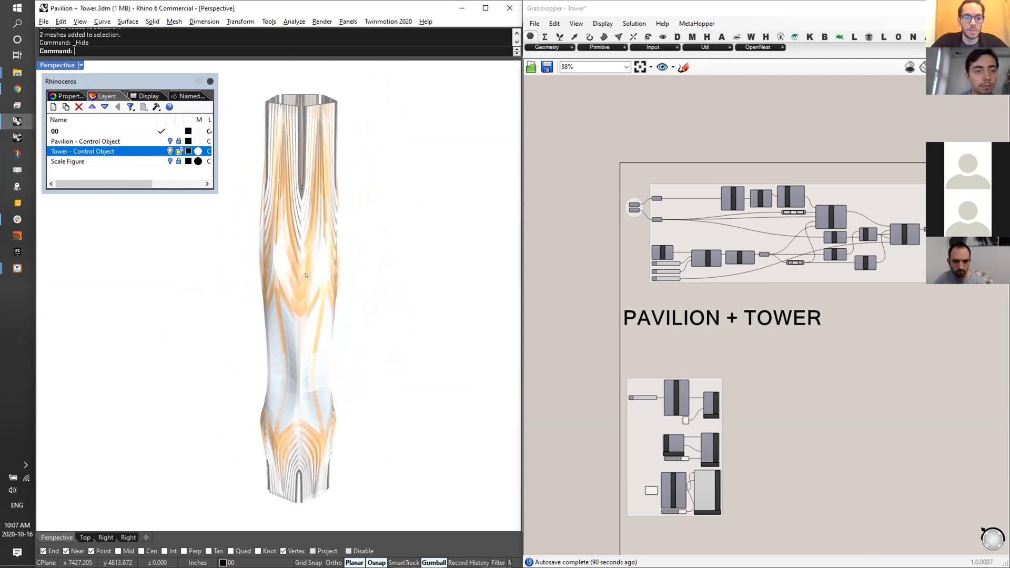
pyautogui.moveTo(409, 343); pyautogui.dragTo(399, 368, button='right')
pyautogui.moveTo(394, 206); pyautogui.dragTo(239, 408)
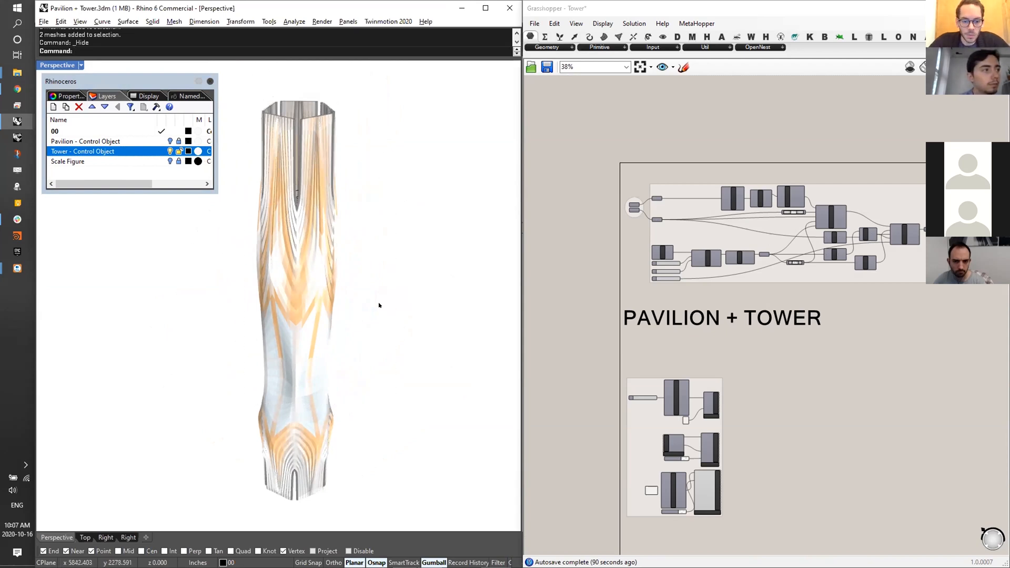
pyautogui.moveTo(364, 300); pyautogui.dragTo(401, 200, button='right')
pyautogui.scroll(5, 282, 377)
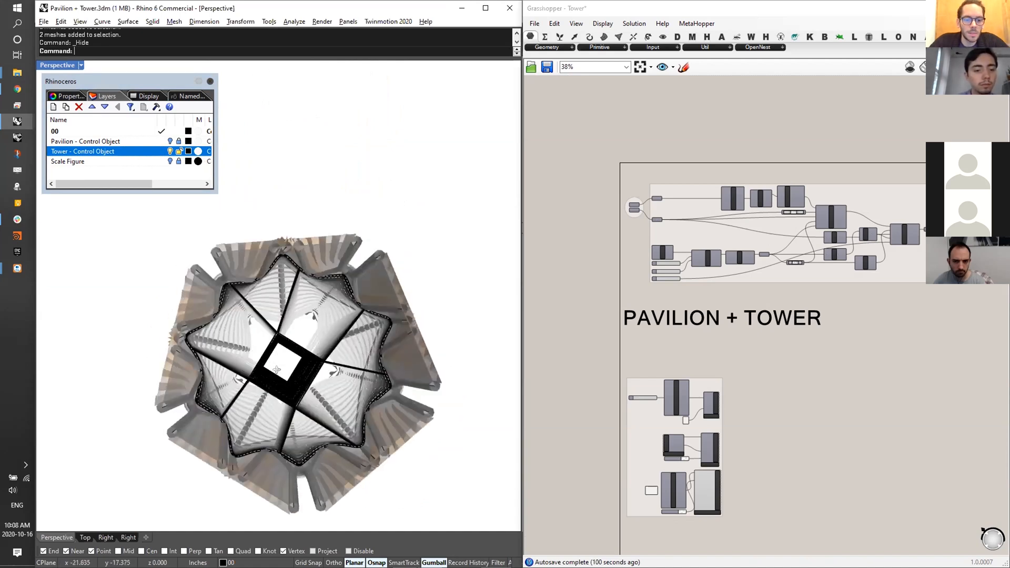
pyautogui.moveTo(276, 368); pyautogui.dragTo(294, 358, button='right')
pyautogui.moveTo(458, 191); pyautogui.dragTo(424, 215)
pyautogui.moveTo(284, 368)
pyautogui.mouseDown(button='right')
pyautogui.moveTo(280, 304)
pyautogui.moveTo(298, 230)
pyautogui.moveTo(290, 180)
pyautogui.moveTo(300, 224)
pyautogui.moveTo(289, 215)
pyautogui.mouseUp(button='right')
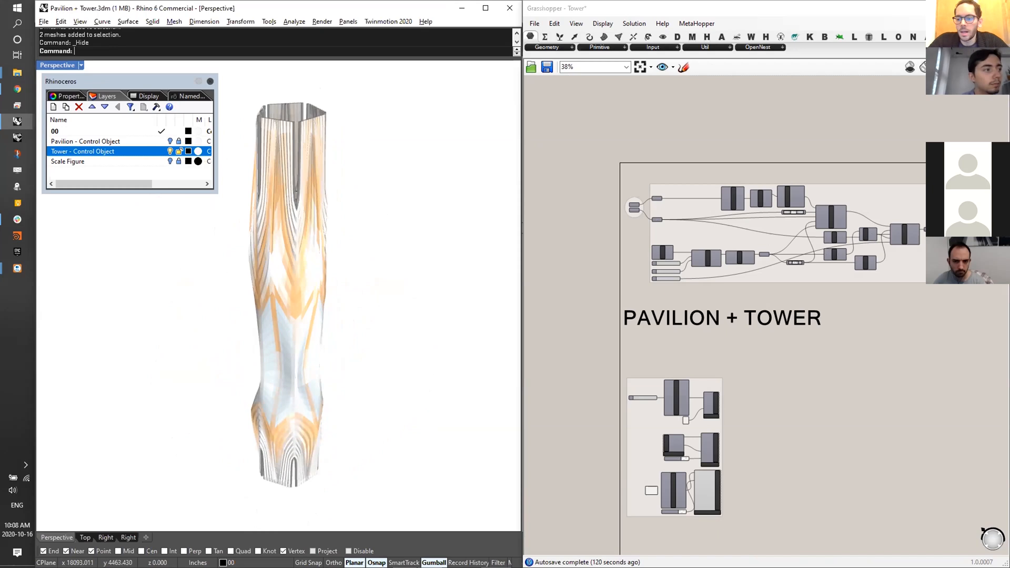
pyautogui.hotkey('alt', 'Tab')
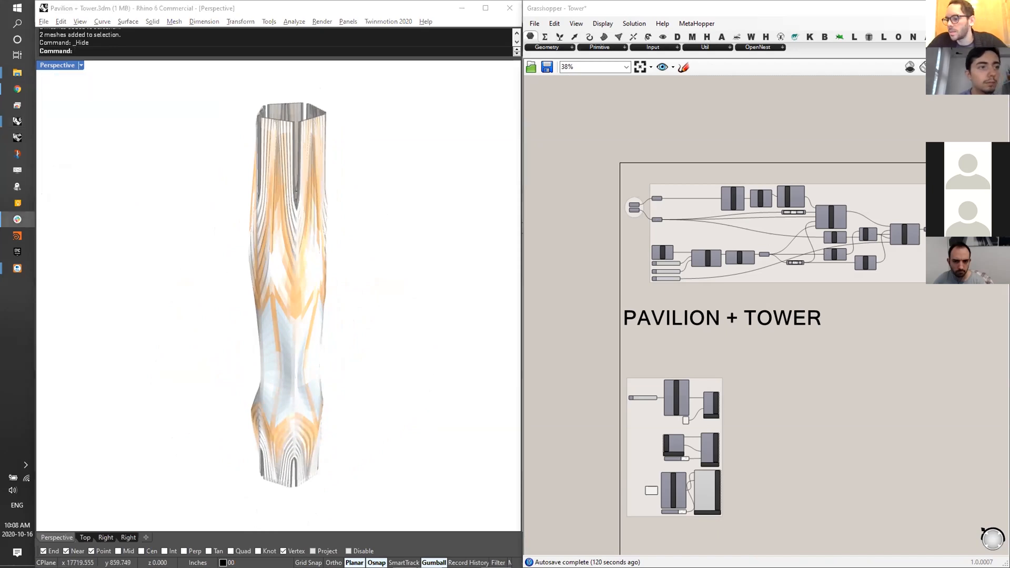
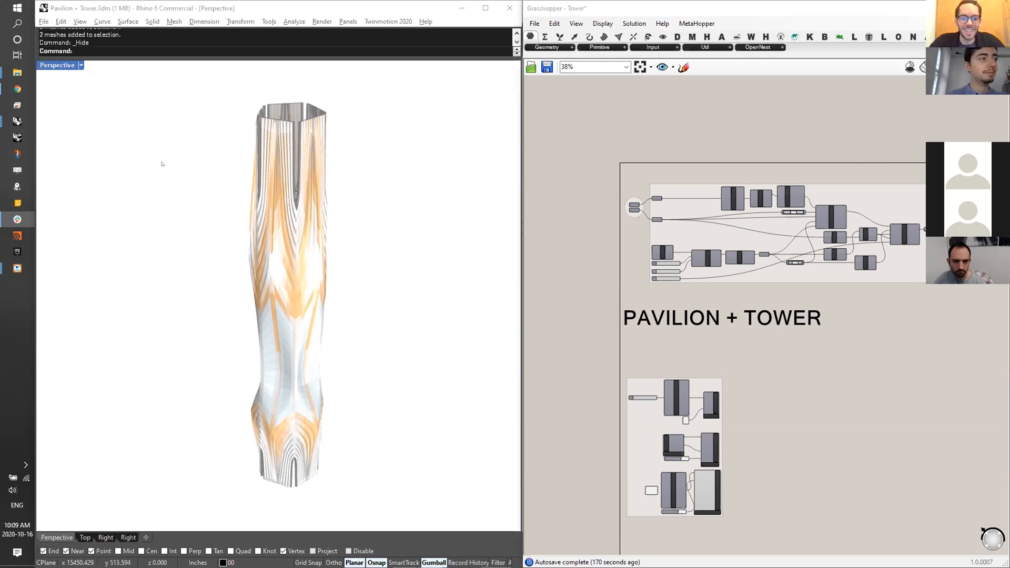
pyautogui.click(303, 166)
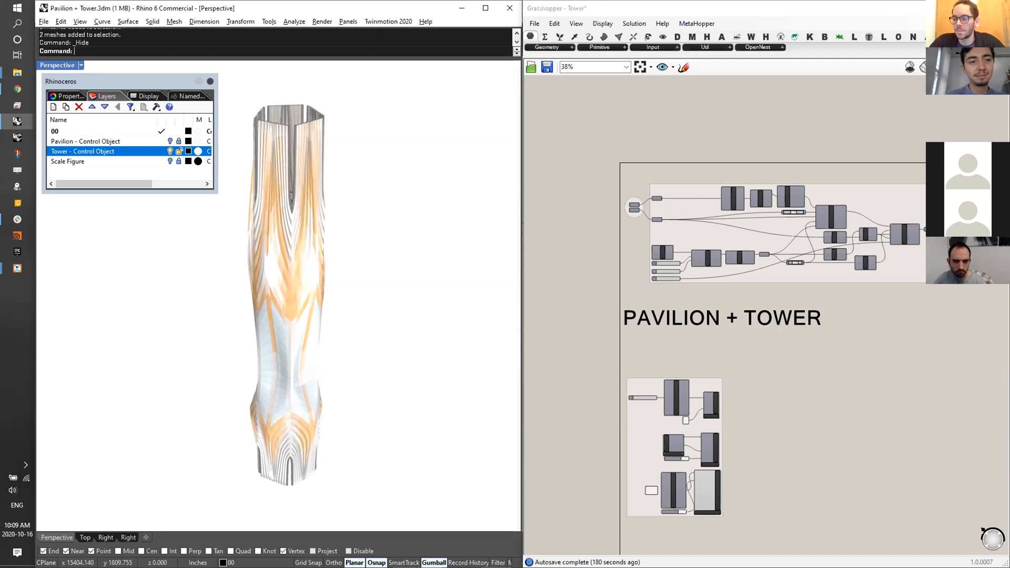
pyautogui.click(17, 219)
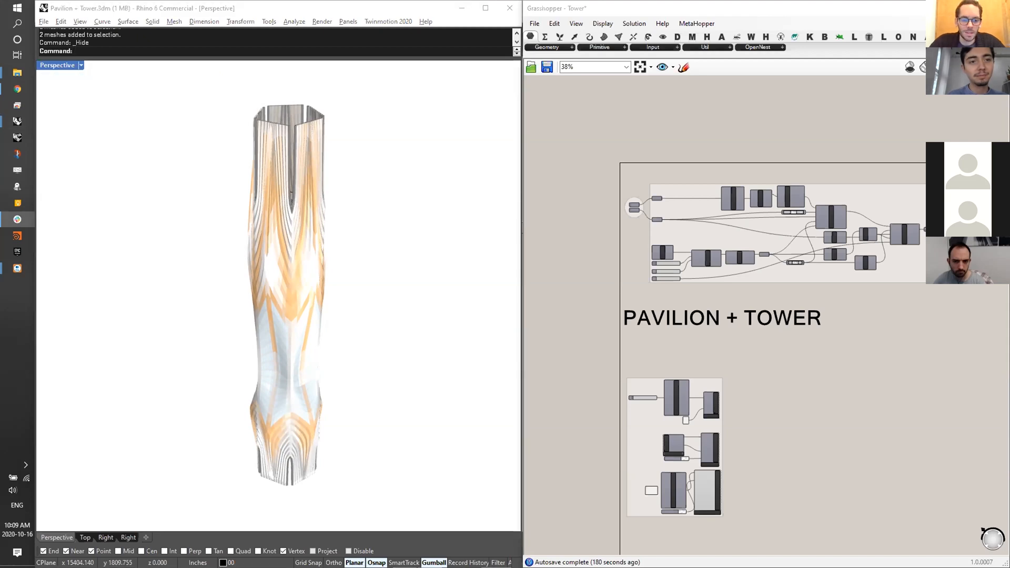
pyautogui.moveTo(373, 89); pyautogui.dragTo(222, 495)
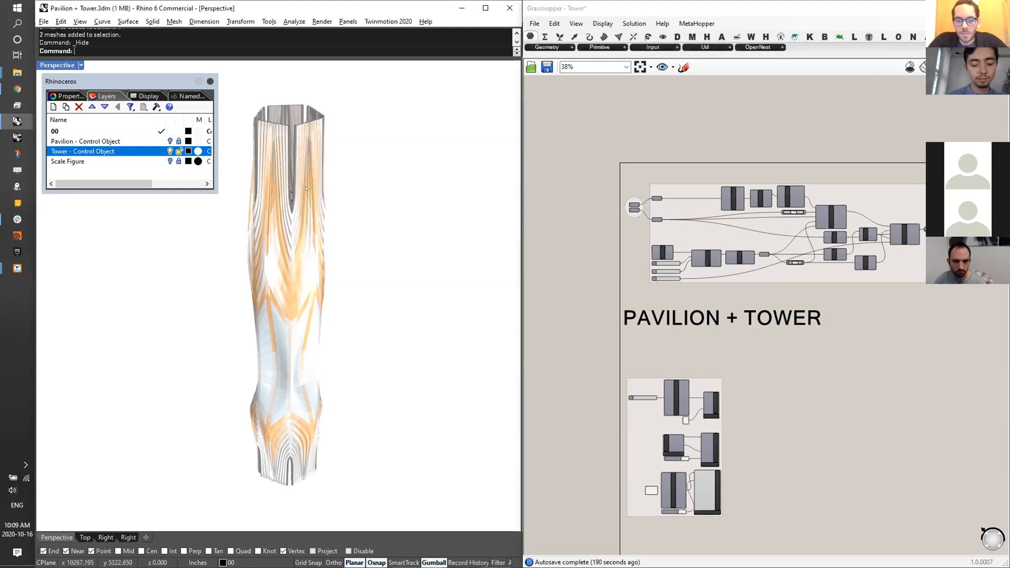
# - Show all hidden objects and delete the pavilion control mesh and the mesh planes around the tower's base
pyautogui.moveTo(316, 271); pyautogui.dragTo(358, 273, button='right')
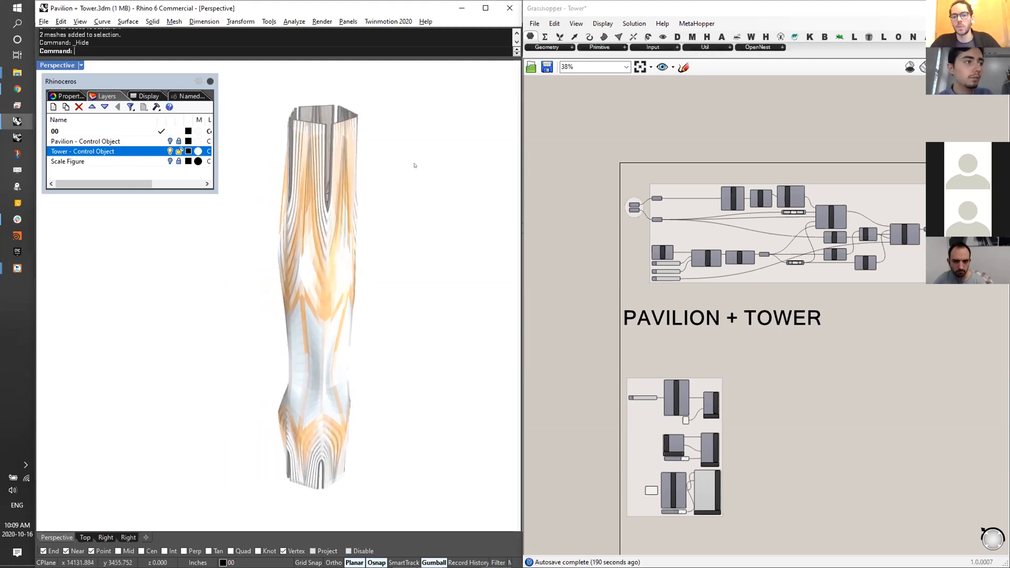
pyautogui.scroll(-3, 415, 165)
pyautogui.scroll(3, 415, 165)
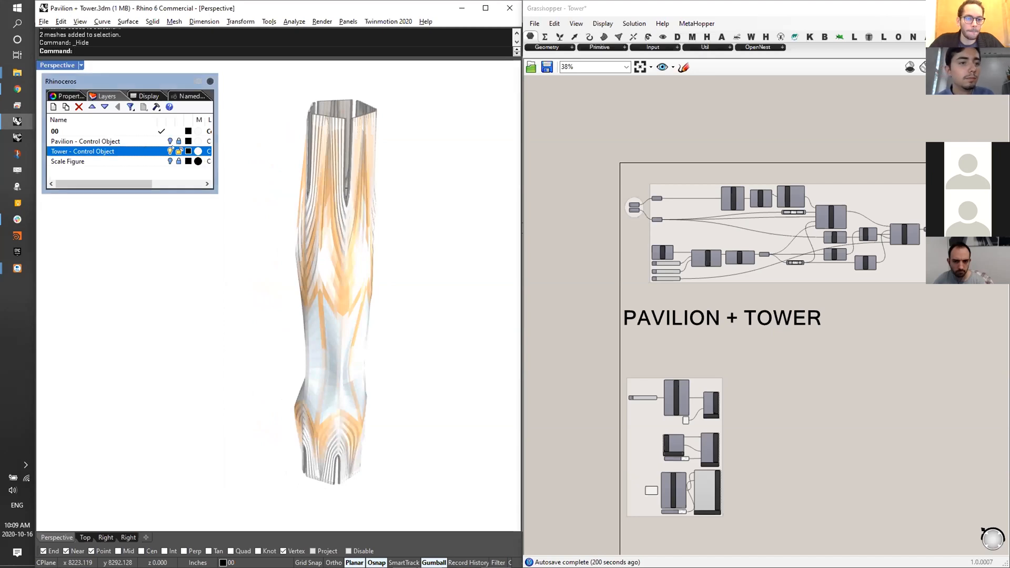
pyautogui.hotkey('ctrl', 'alt', 'h')
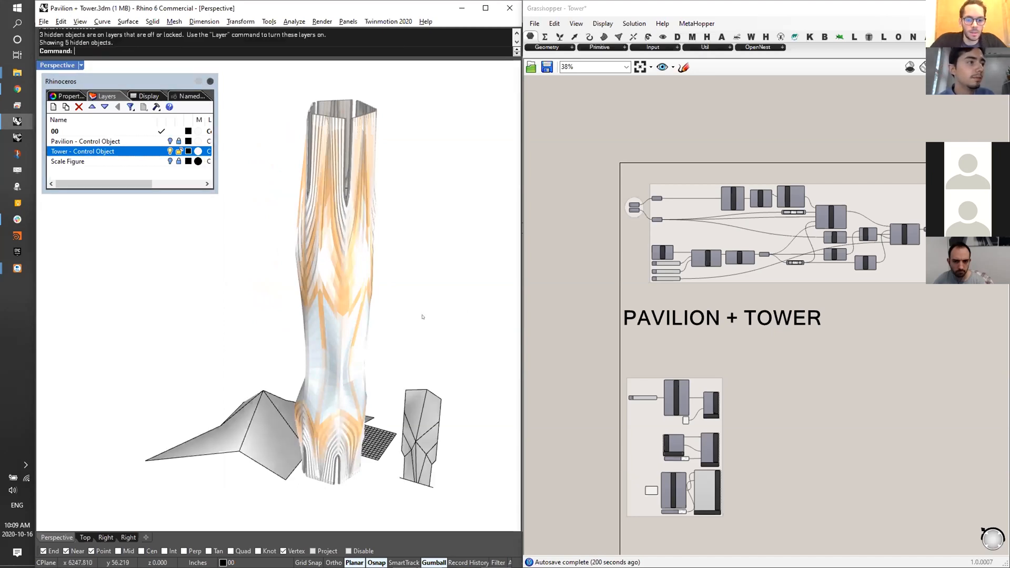
pyautogui.moveTo(382, 333); pyautogui.dragTo(384, 321, button='right')
pyautogui.moveTo(384, 321); pyautogui.dragTo(176, 489)
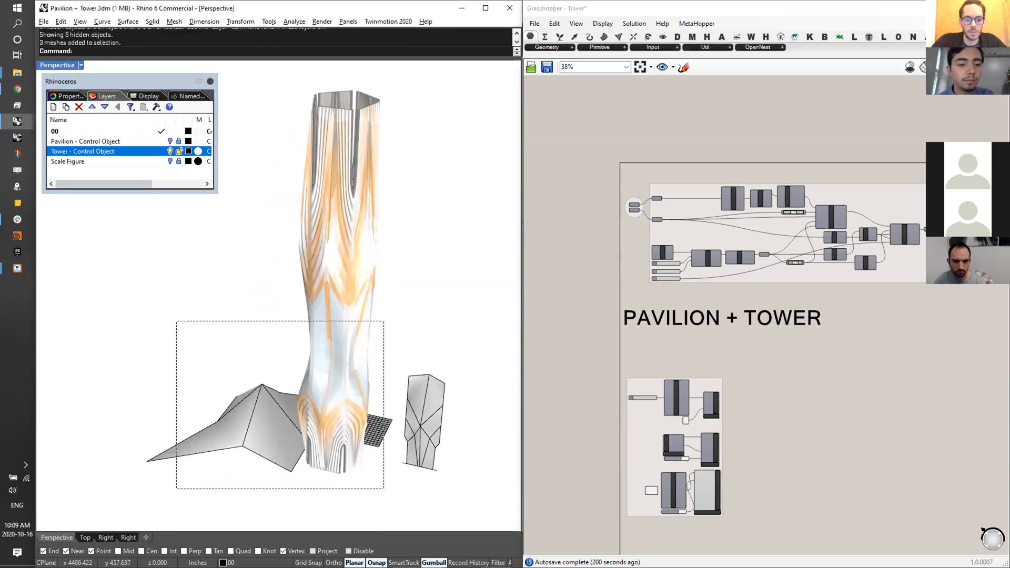
pyautogui.press('Delete')
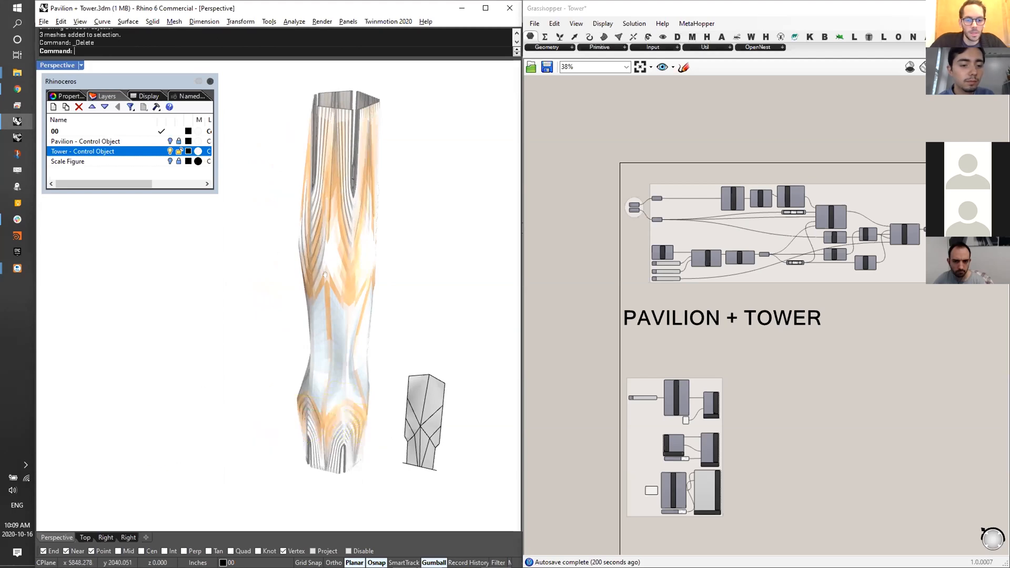
# - Zoom to the tower control mesh and examine its facets in comparison with the full tower
pyautogui.moveTo(325, 275); pyautogui.dragTo(451, 323, button='right')
pyautogui.moveTo(453, 322); pyautogui.dragTo(371, 514)
pyautogui.write('zs')
pyautogui.press('Return')
pyautogui.press('Escape')
pyautogui.moveTo(343, 358); pyautogui.dragTo(386, 295, button='right')
pyautogui.click(385, 295)
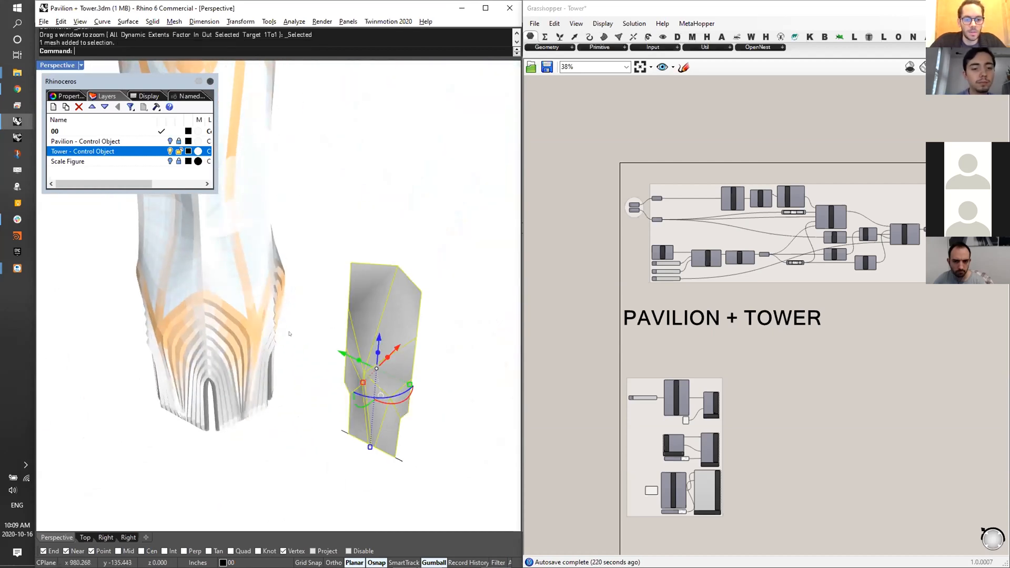
pyautogui.click(234, 425)
pyautogui.moveTo(259, 367); pyautogui.dragTo(248, 337, button='right')
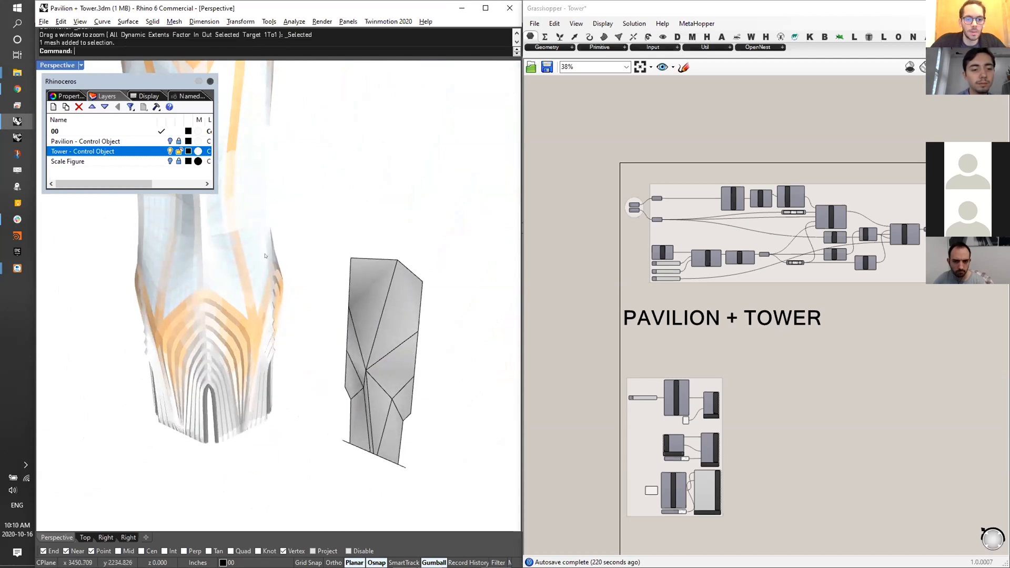
pyautogui.scroll(-5, 335, 284)
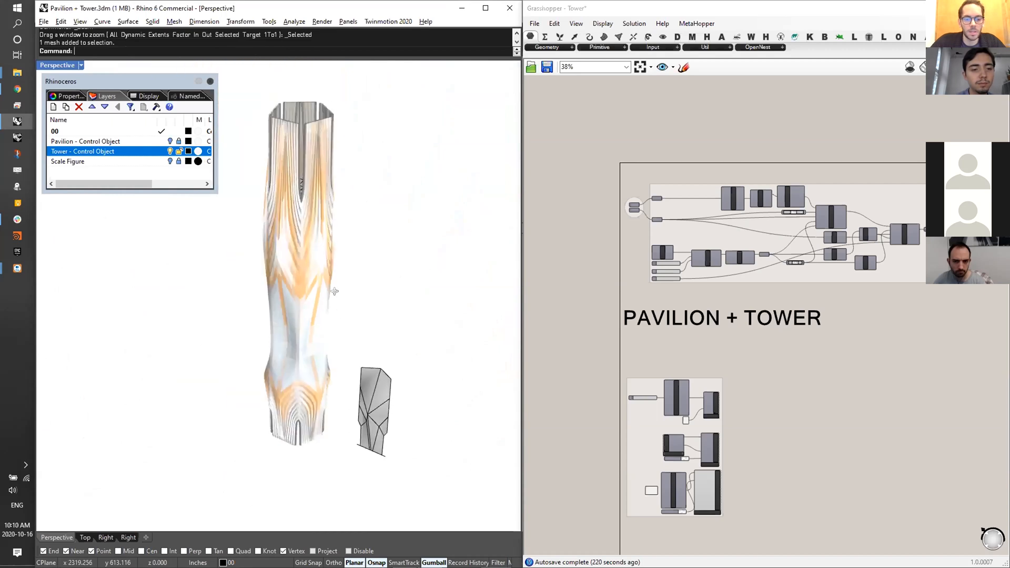
pyautogui.scroll(1, 334, 291)
pyautogui.moveTo(345, 95); pyautogui.dragTo(327, 248)
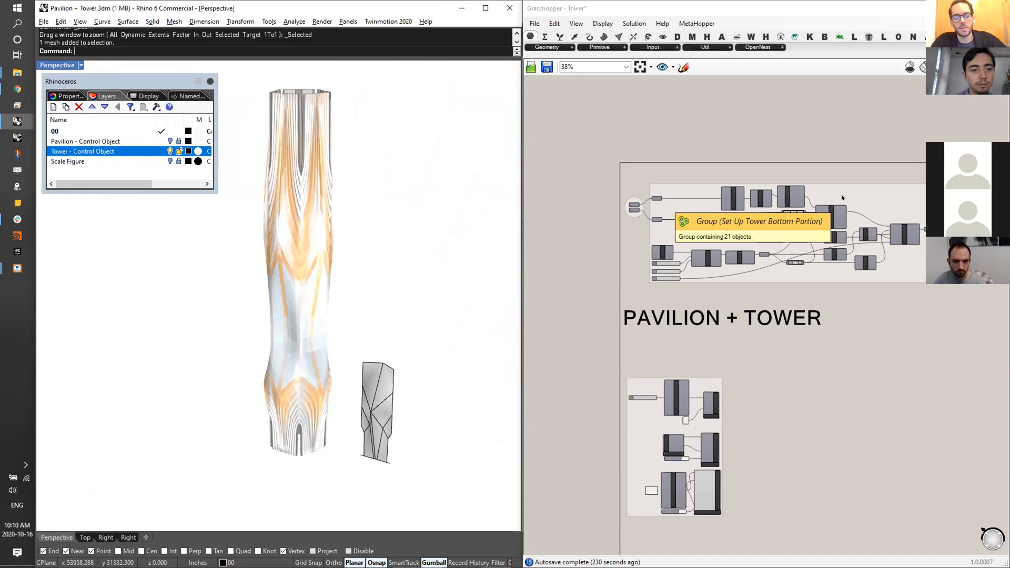
# - Limit the Grasshopper preview to selected components and inspect the Mesh input together with the curve at the control mesh's base
pyautogui.scroll(4, 748, 253)
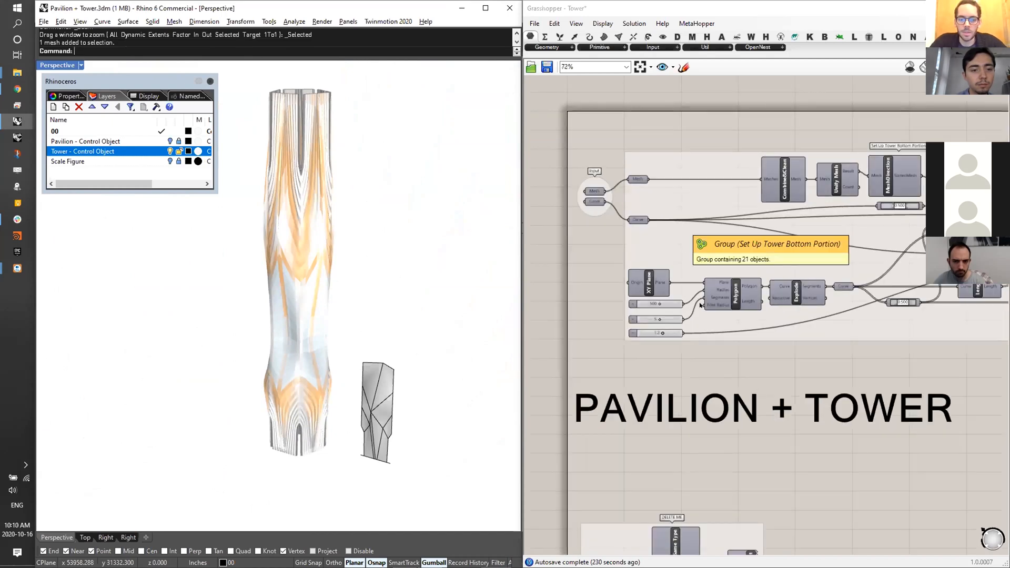
pyautogui.scroll(1, 643, 222)
pyautogui.scroll(3, 783, 165)
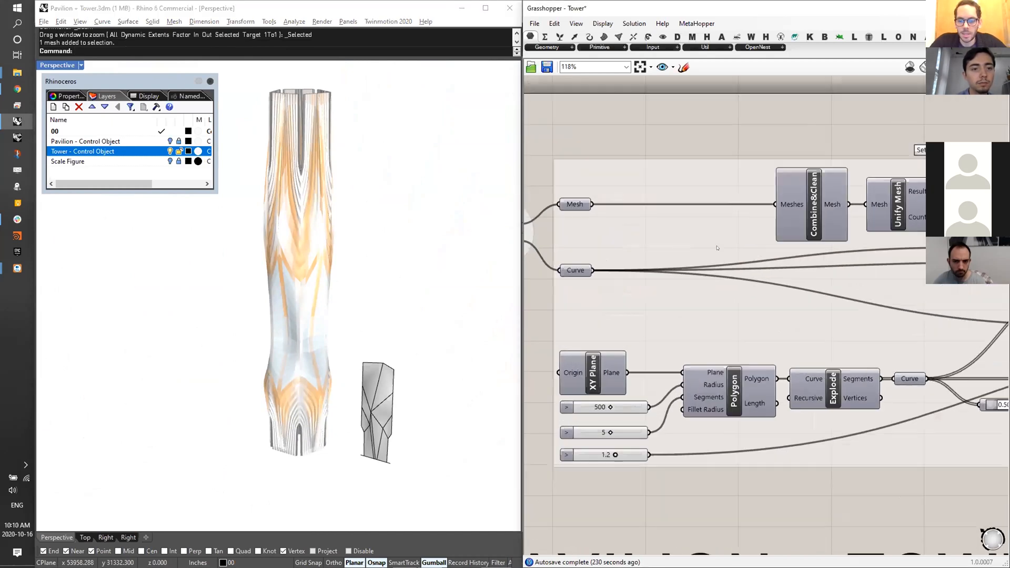
pyautogui.click(958, 66)
pyautogui.moveTo(577, 237); pyautogui.dragTo(602, 233, button='right')
pyautogui.click(603, 234)
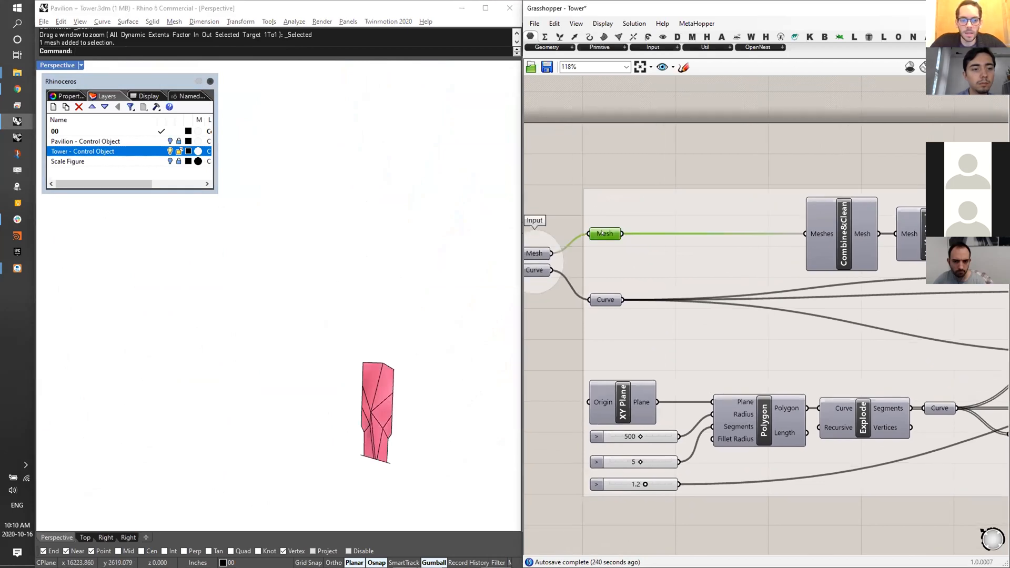
pyautogui.scroll(4, 401, 443)
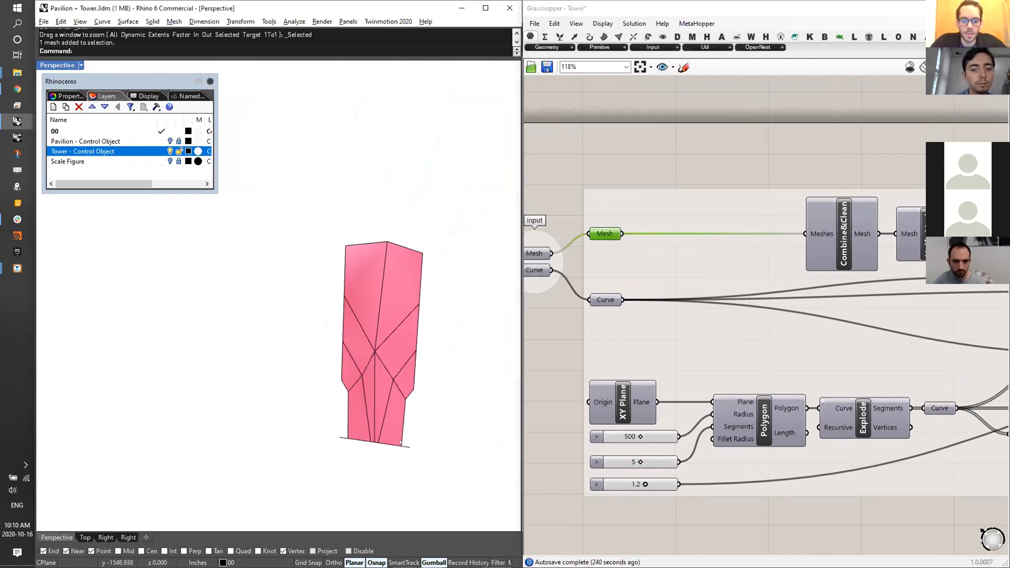
pyautogui.click(408, 449)
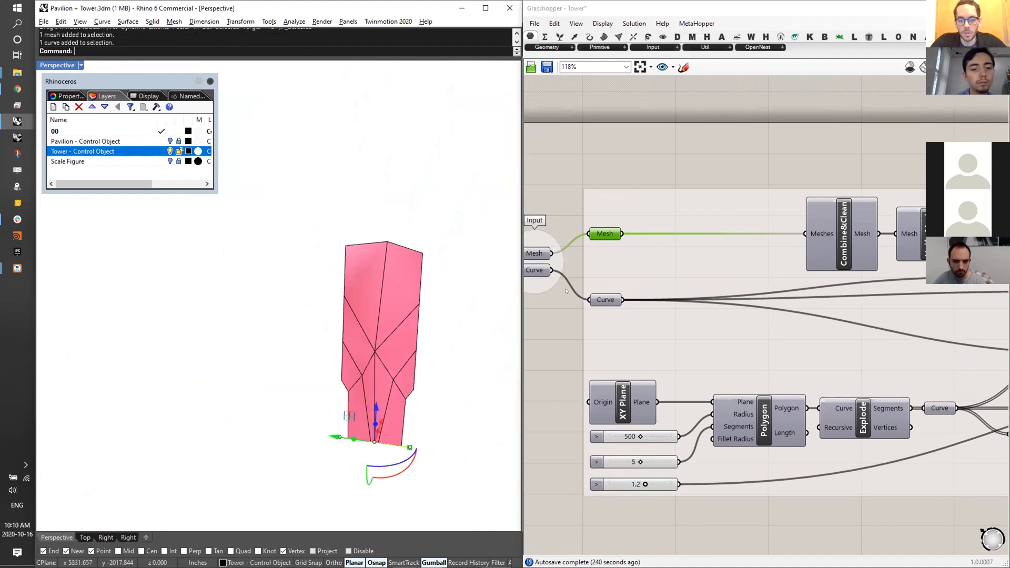
# - Preview the Polygon component and examine the tower's footprint outline beside the control mesh from several angles
pyautogui.moveTo(684, 342); pyautogui.dragTo(670, 339, button='right')
pyautogui.click(764, 419)
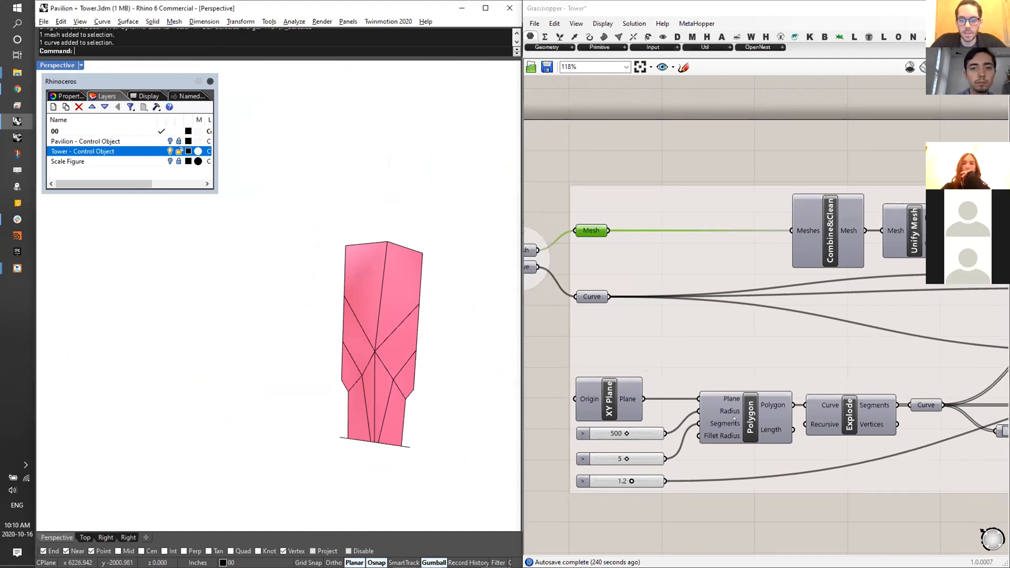
pyautogui.scroll(-2, 404, 297)
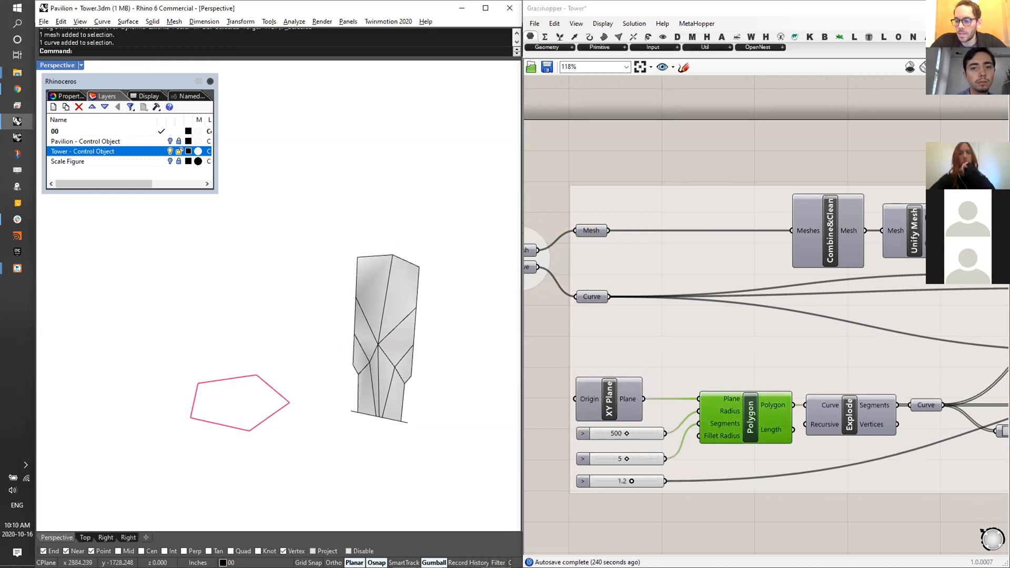
pyautogui.moveTo(239, 322); pyautogui.dragTo(354, 308, button='right')
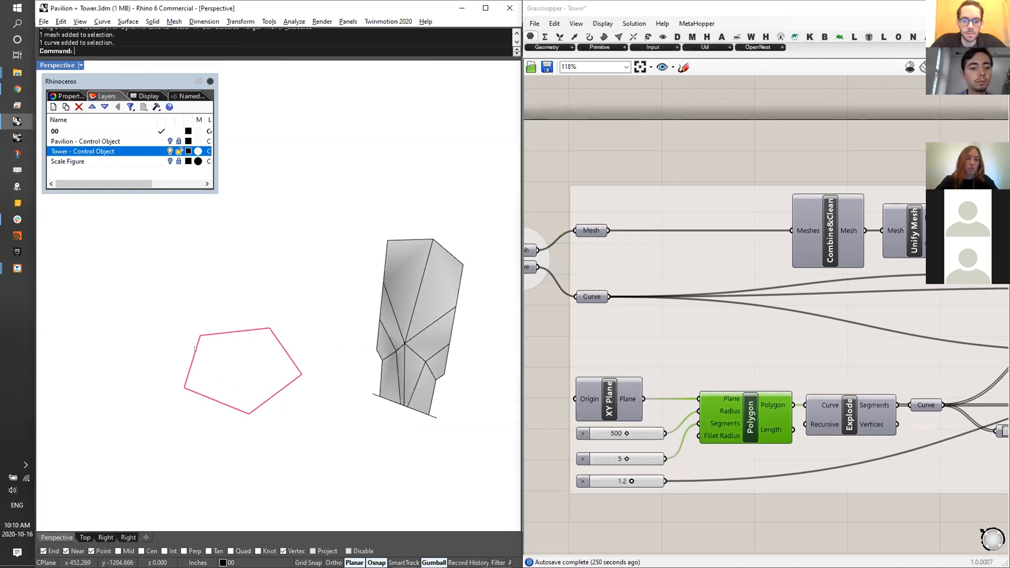
pyautogui.moveTo(744, 433); pyautogui.dragTo(736, 430, button='right')
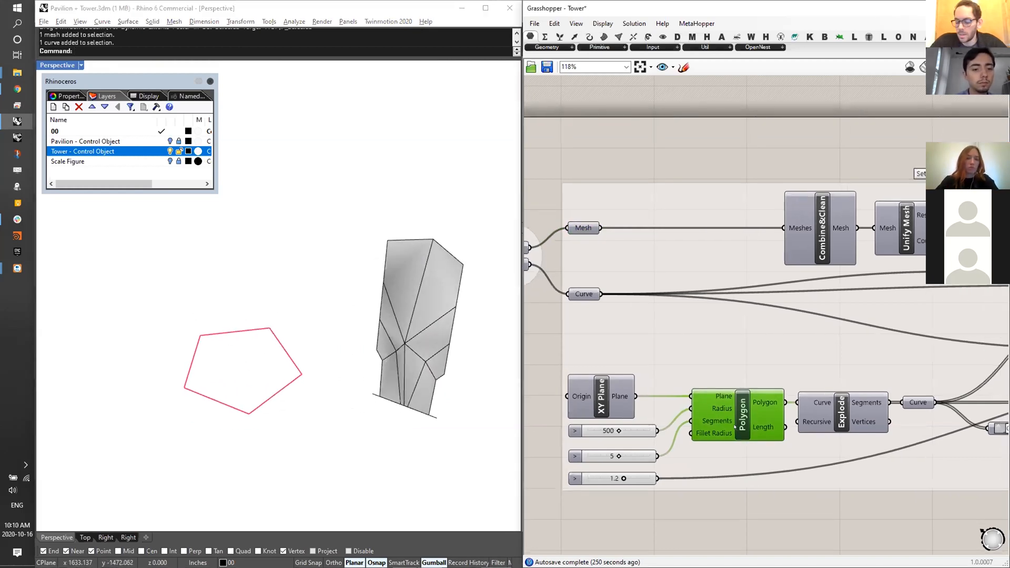
pyautogui.moveTo(613, 425); pyautogui.dragTo(617, 426, button='right')
pyautogui.moveTo(254, 365); pyautogui.dragTo(296, 381, button='right')
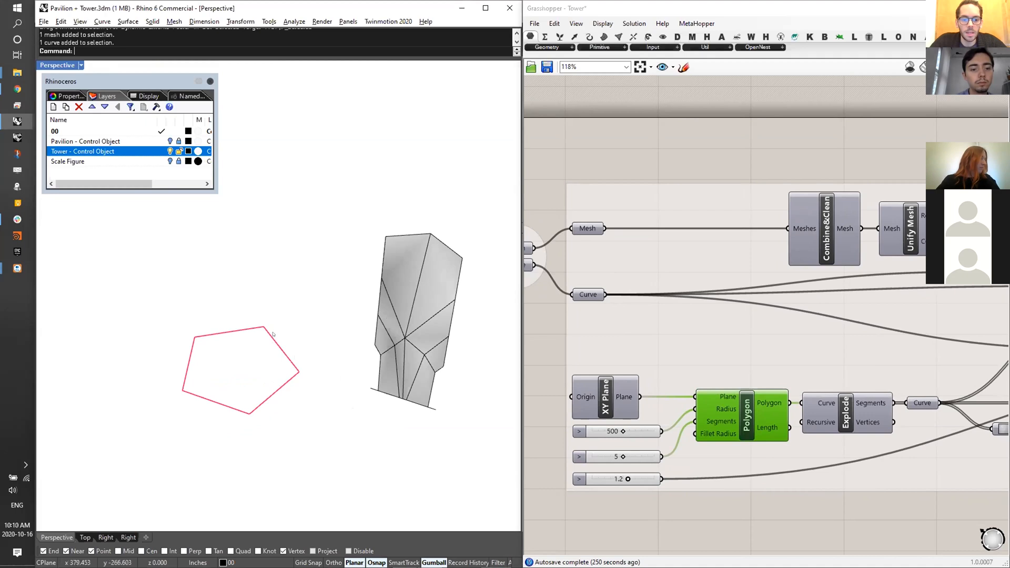
pyautogui.moveTo(325, 367); pyautogui.dragTo(313, 316, button='right')
pyautogui.click(356, 357)
pyautogui.moveTo(355, 358); pyautogui.dragTo(423, 221, button='right')
pyautogui.click(473, 222)
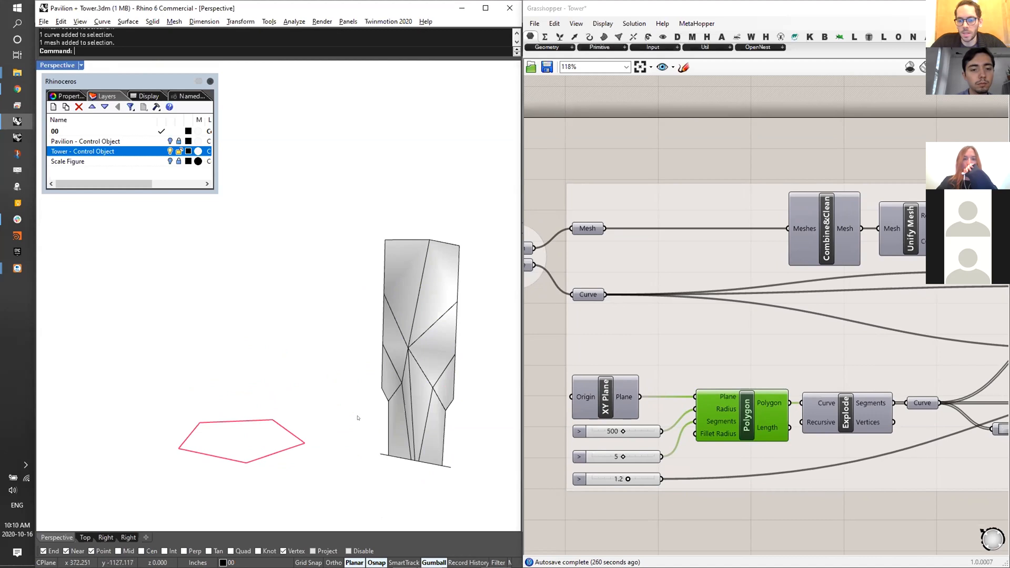
# - Compare the tower control mesh with the polygon footprint and the full tower from several angles
pyautogui.scroll(3, 401, 316)
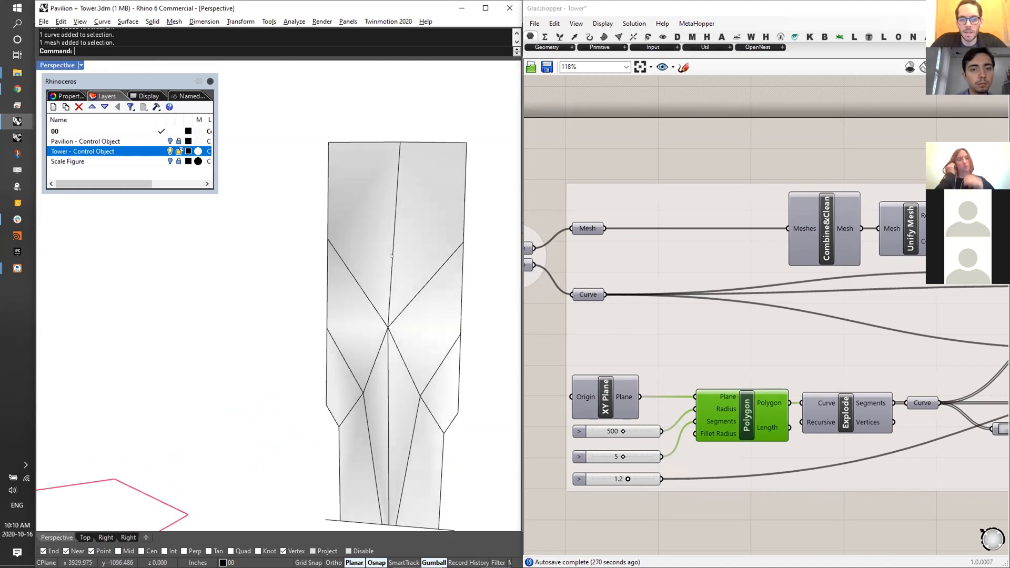
pyautogui.scroll(-2, 348, 300)
pyautogui.moveTo(243, 266); pyautogui.dragTo(343, 311, button='right')
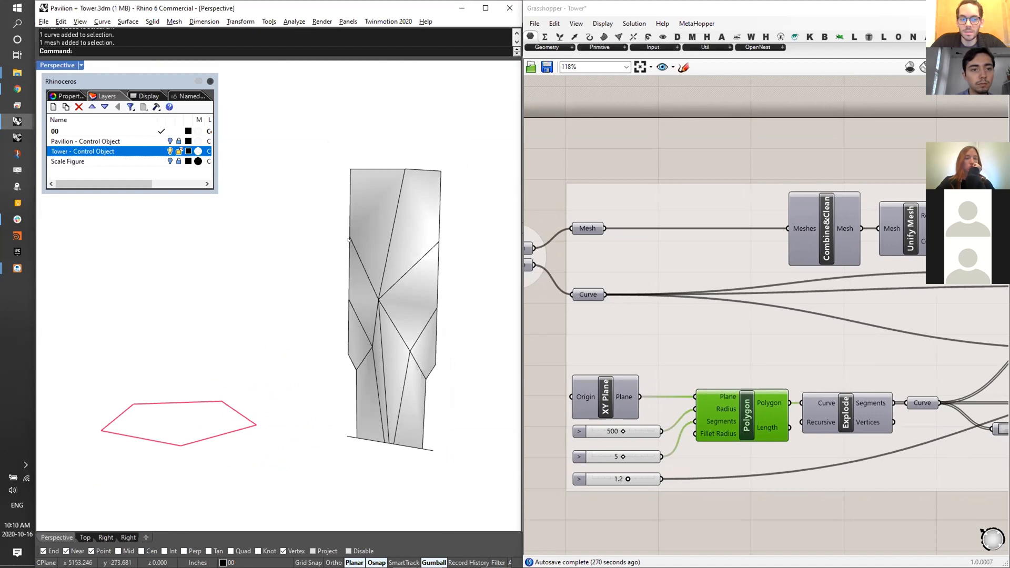
pyautogui.click(541, 172)
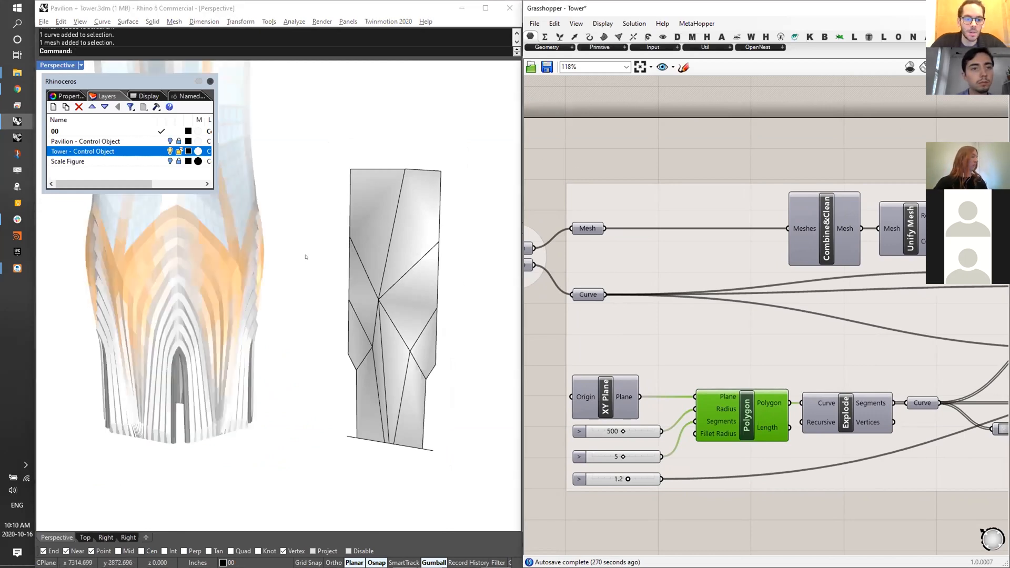
pyautogui.moveTo(306, 257); pyautogui.dragTo(282, 248, button='right')
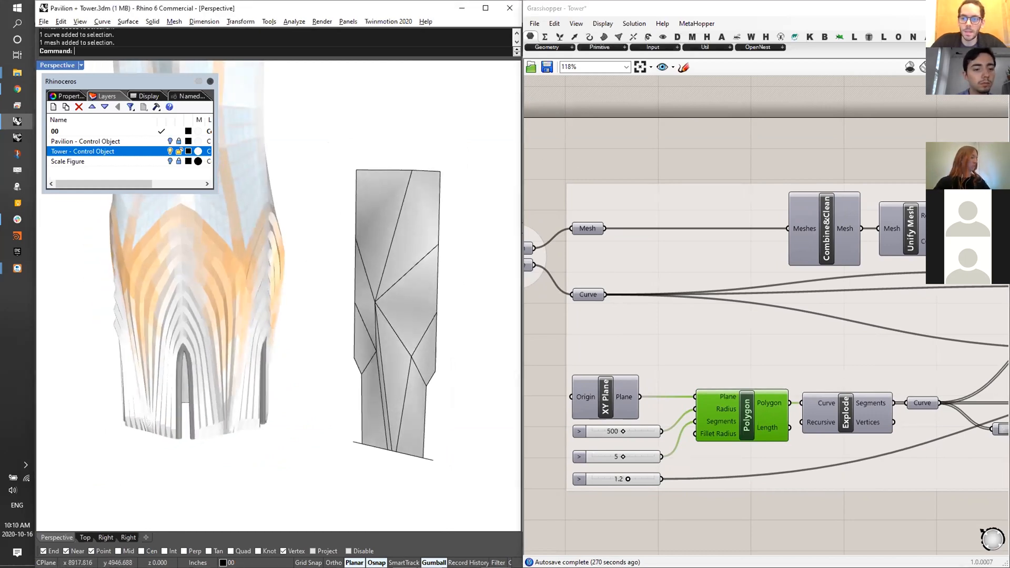
pyautogui.click(595, 295)
pyautogui.moveTo(595, 296); pyautogui.dragTo(653, 297, button='right')
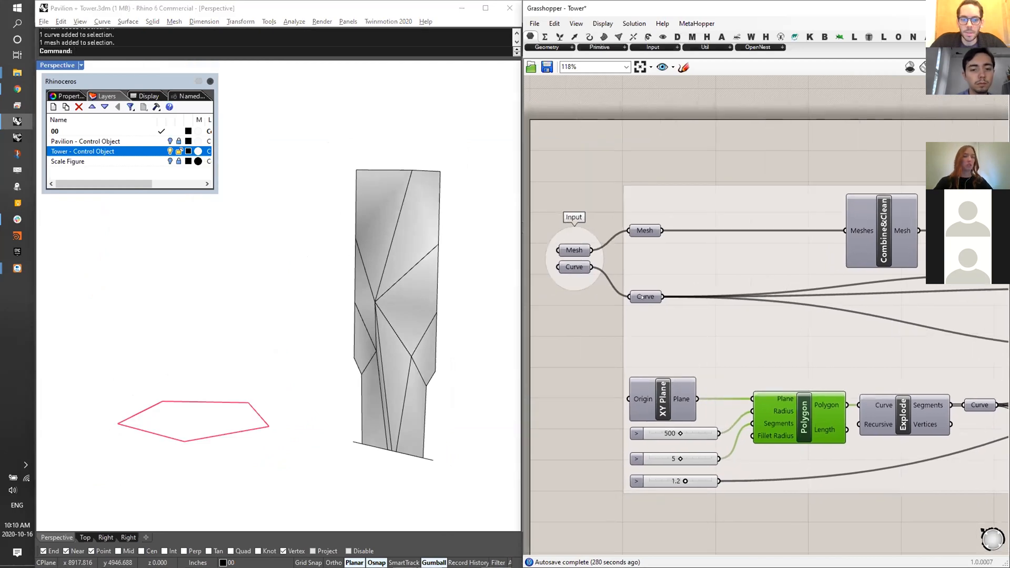
# - Preview the Curve parameter fed by the Curve input and locate its line at the control mesh's base
pyautogui.moveTo(211, 376)
pyautogui.mouseDown(button='right')
pyautogui.moveTo(215, 370)
pyautogui.moveTo(219, 389)
pyautogui.mouseUp(button='right')
pyautogui.moveTo(273, 325); pyautogui.dragTo(147, 467)
pyautogui.click(424, 451)
pyautogui.click(416, 437)
pyautogui.click(466, 406)
pyautogui.moveTo(676, 263); pyautogui.dragTo(662, 266, button='right')
pyautogui.click(635, 302)
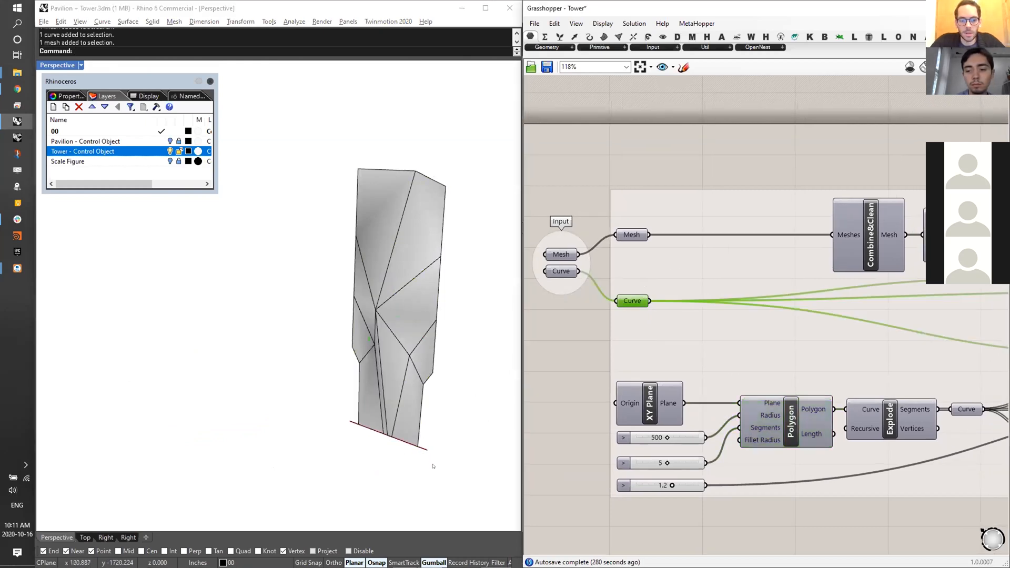
# - Preview the Explode component to view the polygon's segments and vertices, and inspect the Curve parameter that collects them
pyautogui.moveTo(672, 384); pyautogui.dragTo(605, 393, button='right')
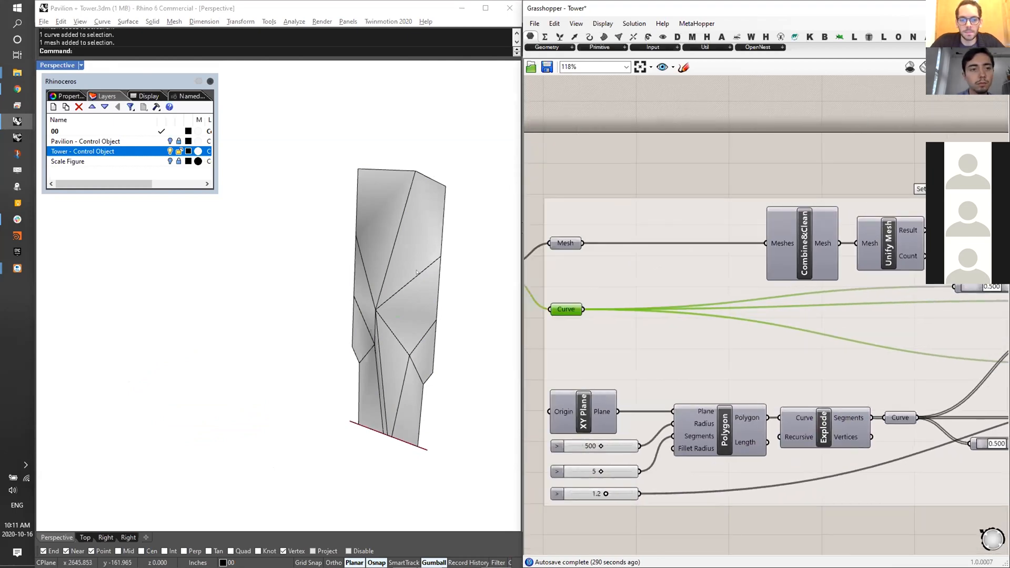
pyautogui.click(388, 230)
pyautogui.scroll(-2, 763, 378)
pyautogui.moveTo(790, 416); pyautogui.dragTo(775, 416, button='right')
pyautogui.rightClick(776, 415)
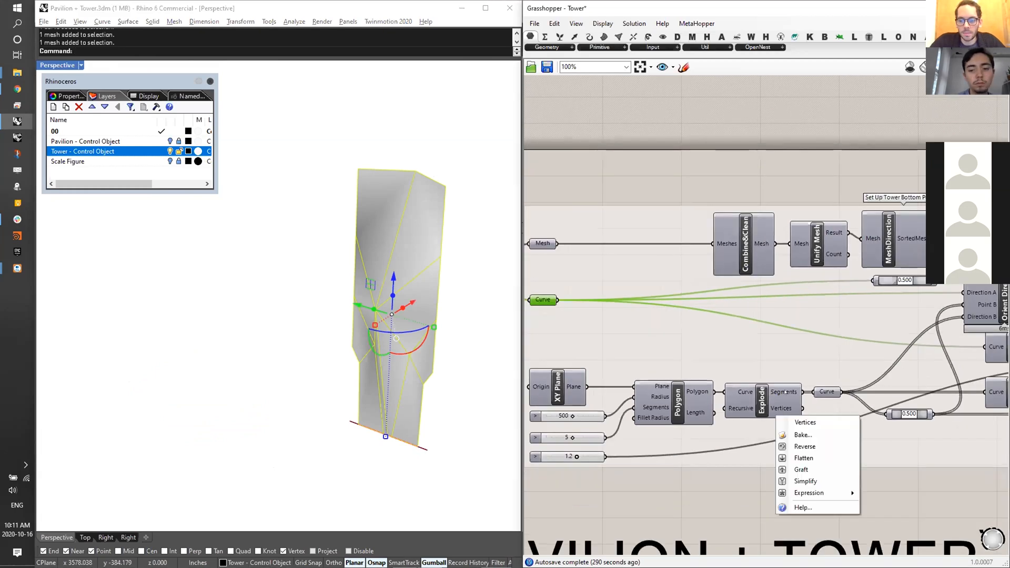
pyautogui.click(785, 400)
pyautogui.moveTo(212, 371); pyautogui.dragTo(277, 428)
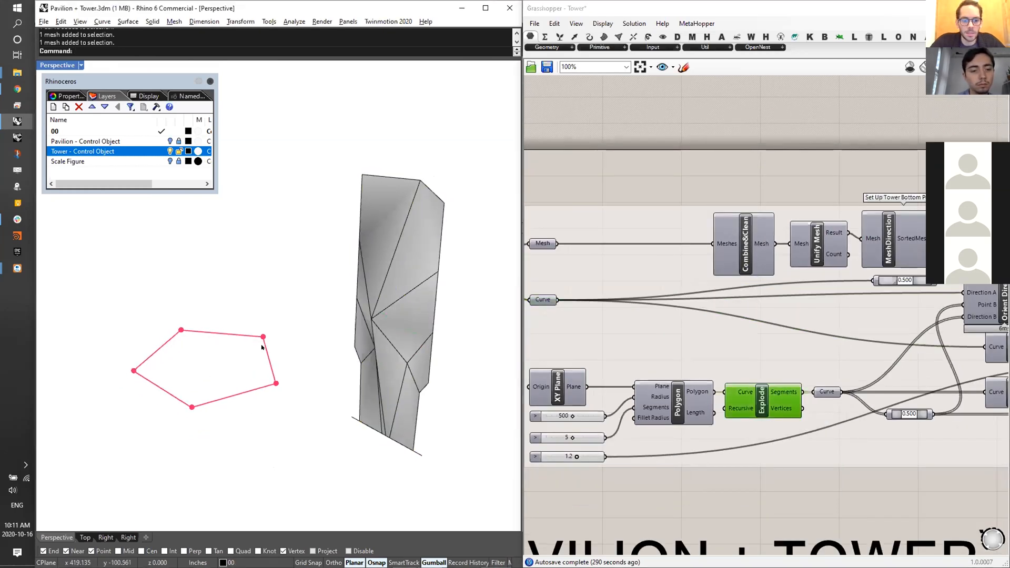
pyautogui.moveTo(829, 394); pyautogui.dragTo(650, 383, button='right')
pyautogui.moveTo(649, 383)
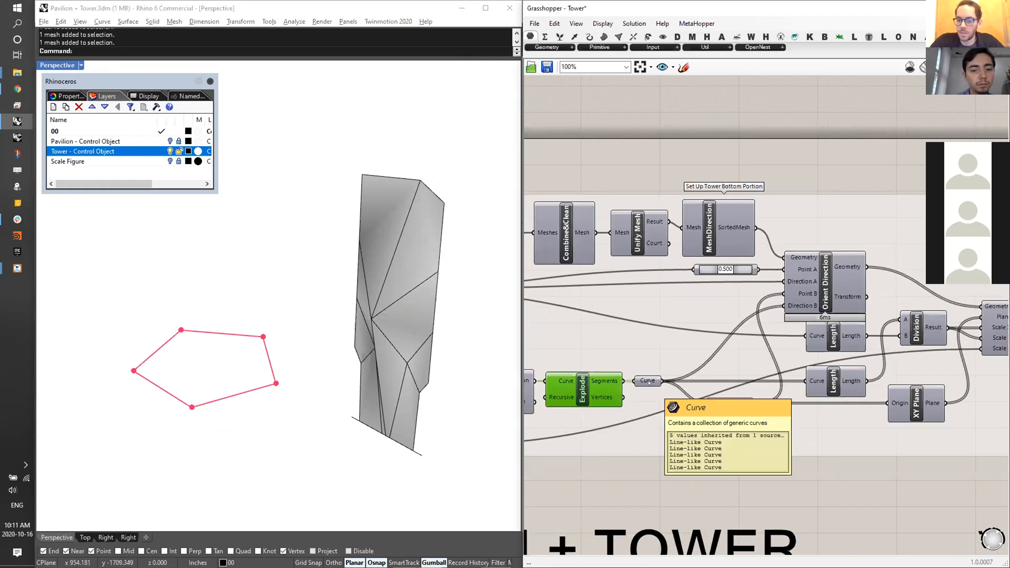
# - Preview the 0.500 curve-point components for the base curve and the footprint, together with the footprint's segment curves
pyautogui.moveTo(711, 262); pyautogui.dragTo(758, 273, button='right')
pyautogui.click(827, 292)
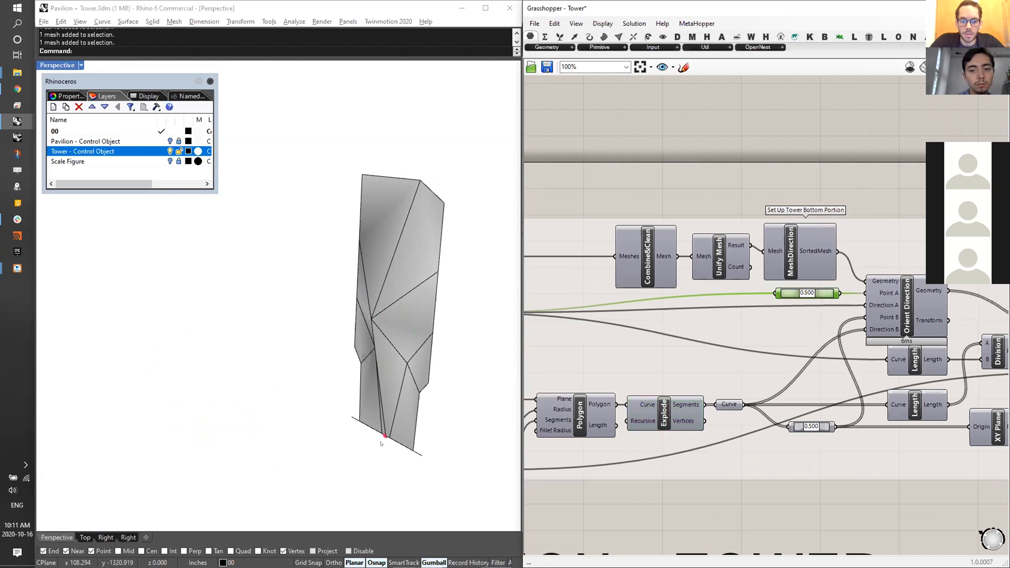
pyautogui.moveTo(828, 430); pyautogui.dragTo(826, 425, button='right')
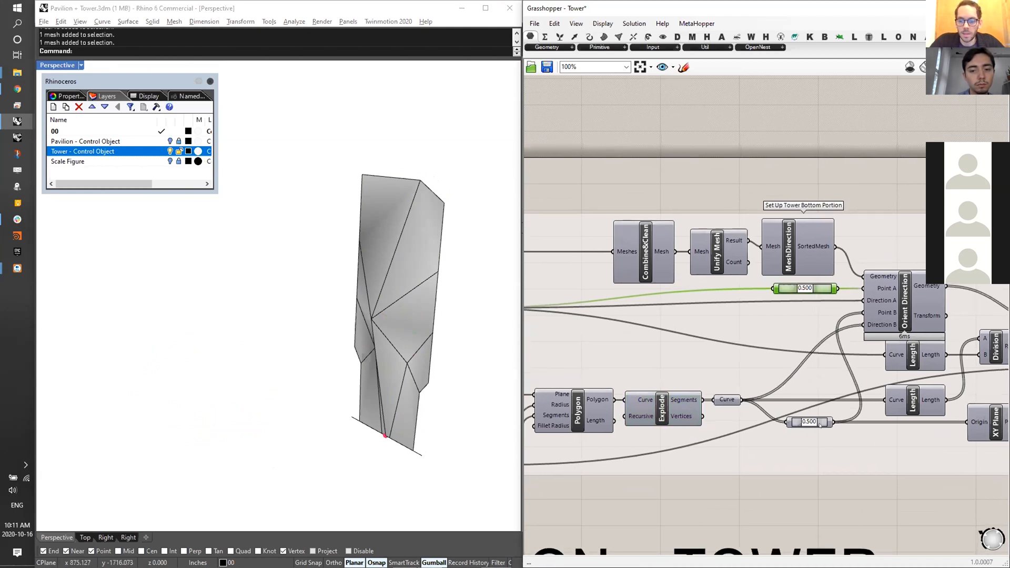
pyautogui.keyDown('shift'); pyautogui.click(821, 426); pyautogui.keyUp('shift')
pyautogui.keyDown('shift'); pyautogui.click(727, 399); pyautogui.keyUp('shift')
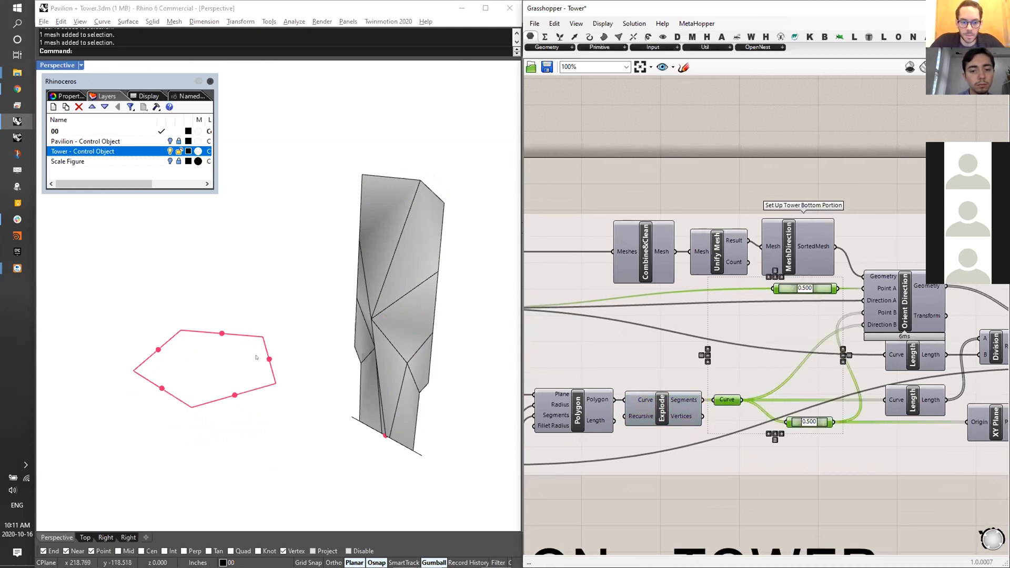
# - Inspect the Orient Direction component and its Geometry input, and examine the control mesh's base with its midpoint
pyautogui.scroll(3, 870, 265)
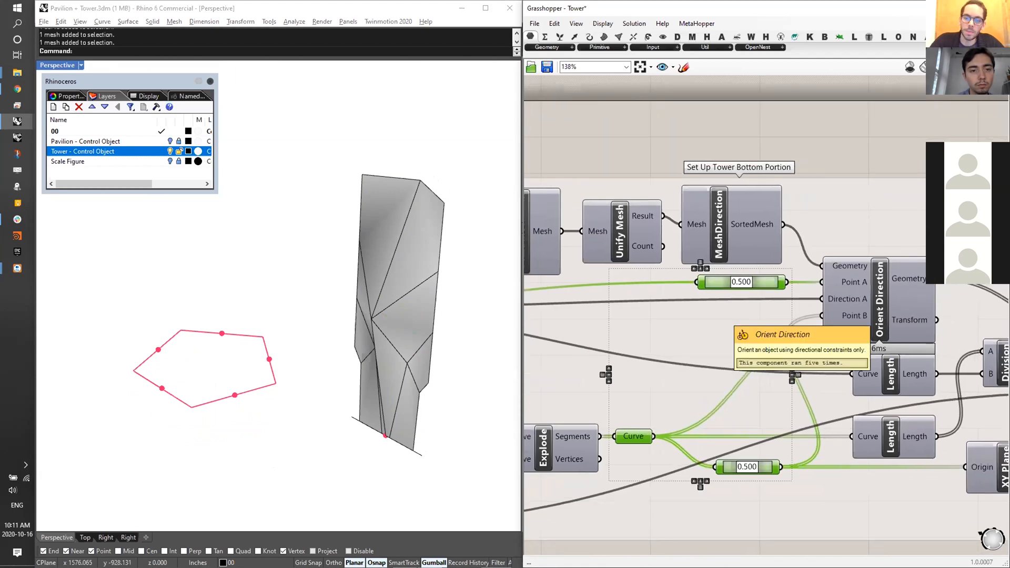
pyautogui.scroll(-1, 861, 306)
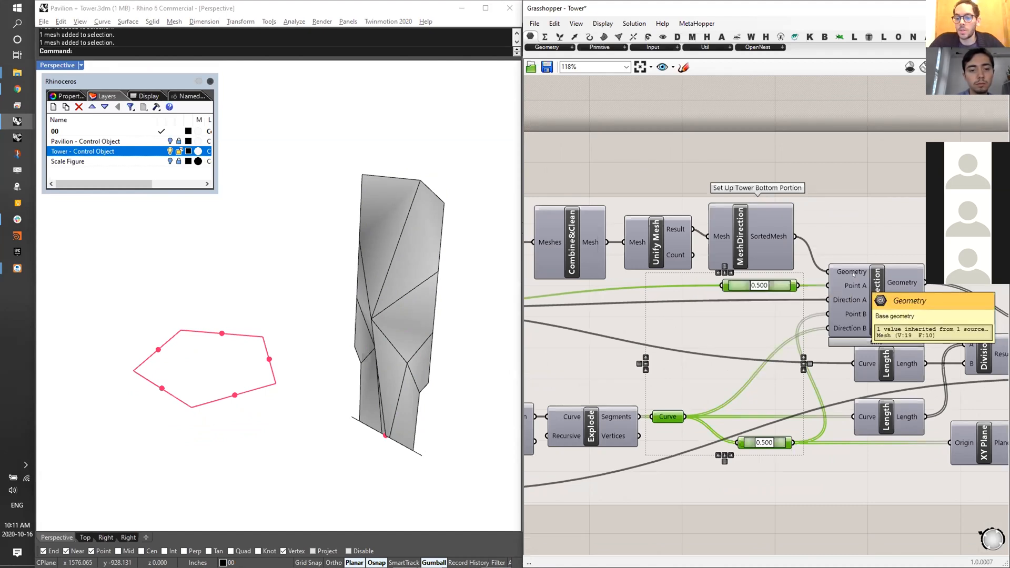
pyautogui.moveTo(349, 349); pyautogui.dragTo(418, 429, button='right')
pyautogui.moveTo(419, 434); pyautogui.dragTo(338, 375)
pyautogui.scroll(3, 388, 374)
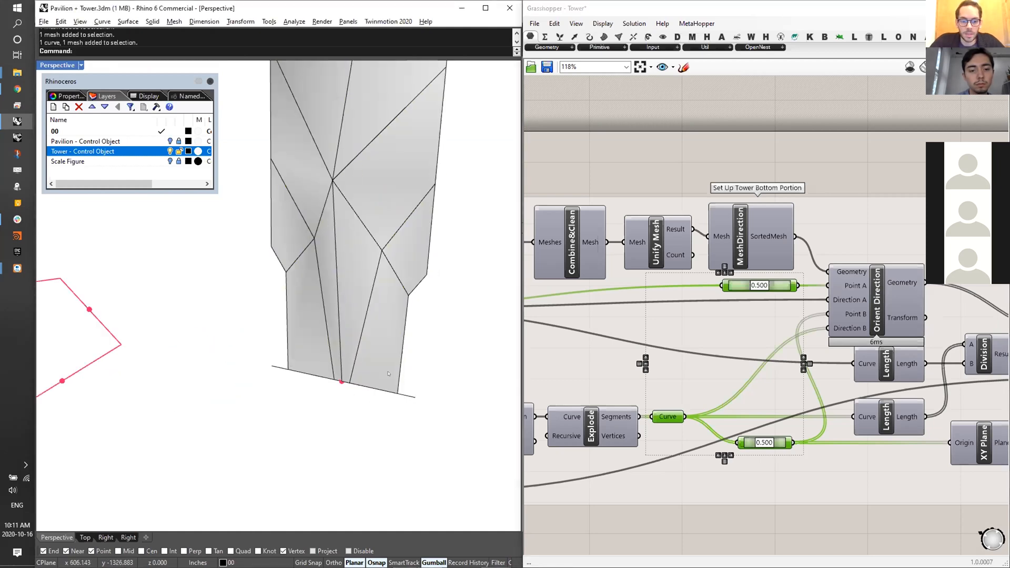
# - Display the direction of the curve at the control mesh's base with the Dir command
pyautogui.click(409, 398)
pyautogui.write('Dir')
pyautogui.press('Return')
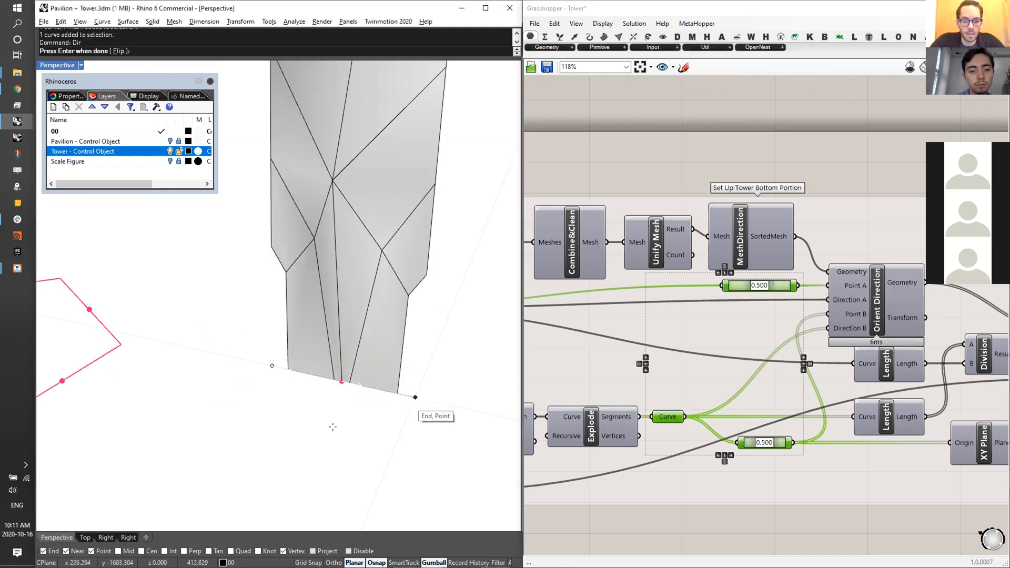
pyautogui.press('Return')
pyautogui.press('Escape')
# - Draw a short line from the end of the base curve as a direction mark and undo it
pyautogui.write('Line')
pyautogui.press('Return')
pyautogui.click(414, 396)
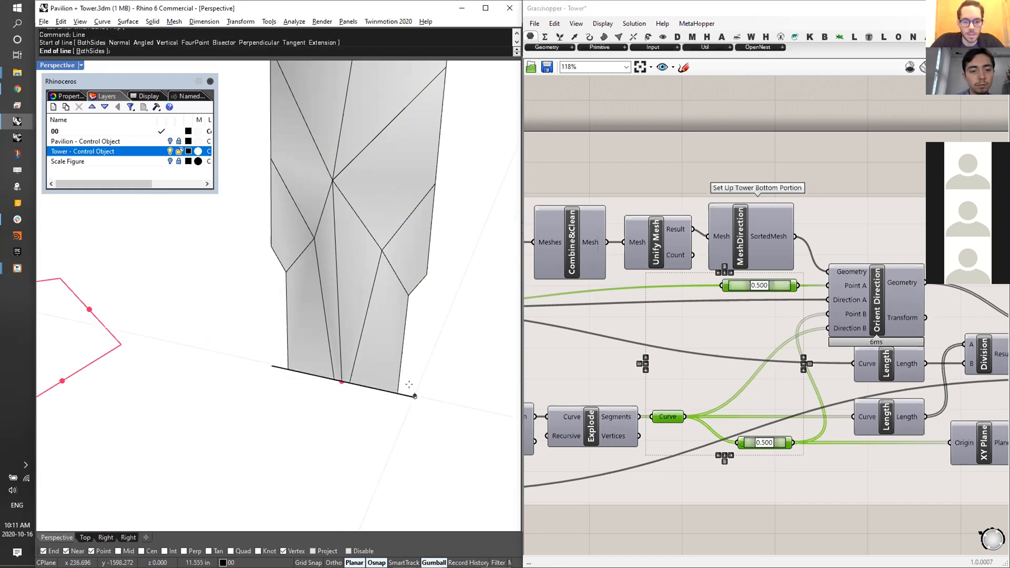
pyautogui.click(403, 411)
pyautogui.hotkey('ctrl', 'z')
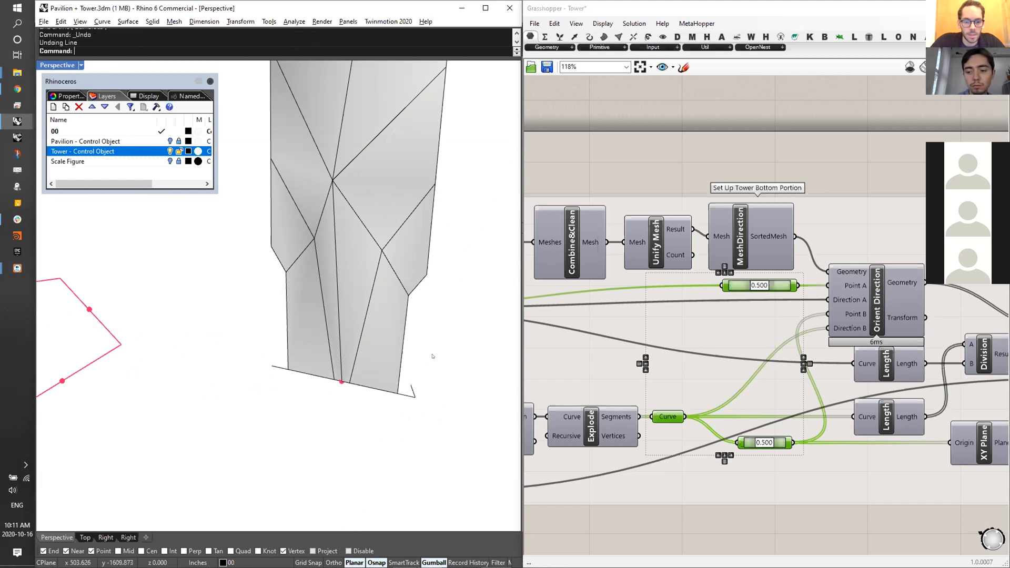
# - Demonstrate the orientation by placing a copy of the control mesh at the polygon footprint, and undo the move
pyautogui.scroll(-3, 409, 392)
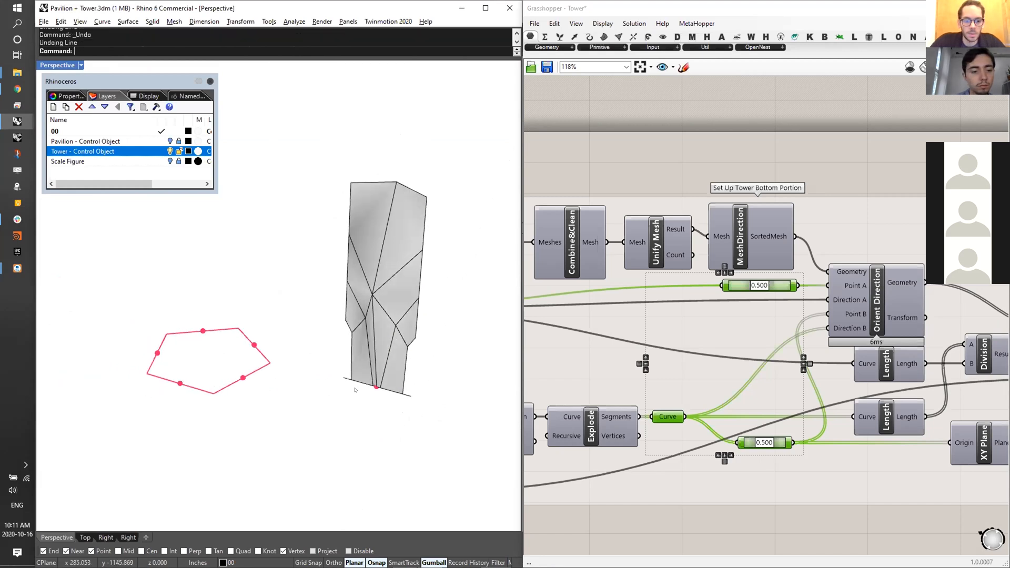
pyautogui.click(377, 298)
pyautogui.moveTo(377, 298)
pyautogui.mouseDown(button='right')
pyautogui.moveTo(380, 331)
pyautogui.moveTo(382, 283)
pyautogui.mouseUp(button='right')
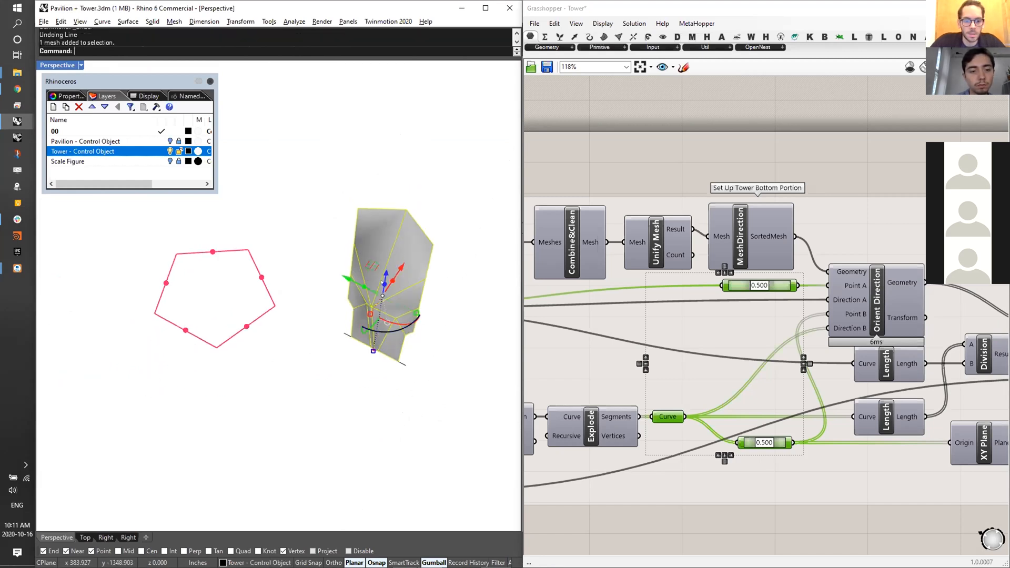
pyautogui.moveTo(400, 268); pyautogui.dragTo(253, 265)
pyautogui.moveTo(253, 266); pyautogui.dragTo(289, 260, button='right')
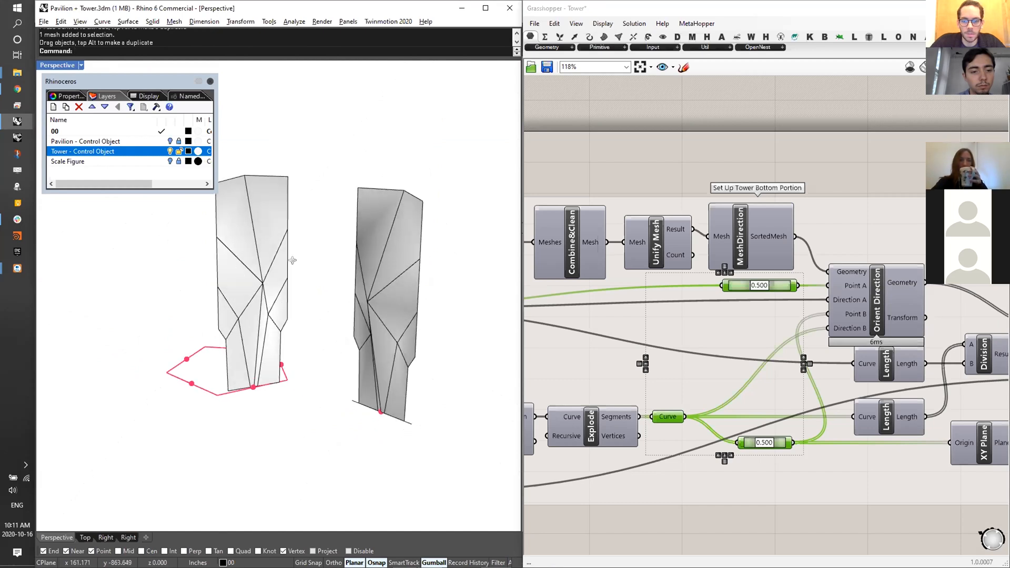
pyautogui.hotkey('ctrl', 'z')
pyautogui.hotkey('ctrl', 'z')
# - Preview the Orient Direction component and examine the control meshes arranged around the footprint from several angles
pyautogui.moveTo(839, 353); pyautogui.dragTo(728, 283, button='right')
pyautogui.click(728, 283)
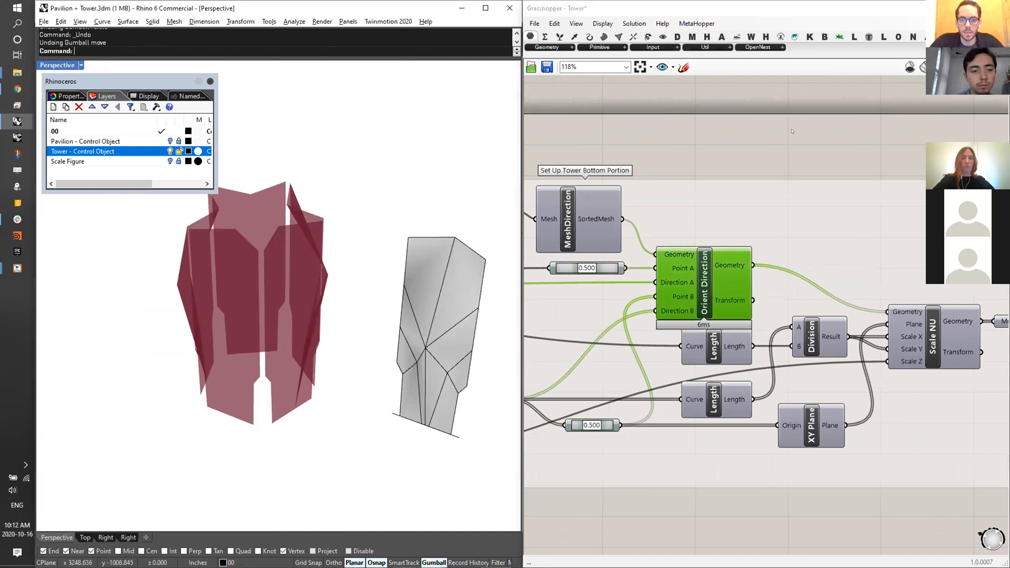
pyautogui.click(793, 131)
pyautogui.click(704, 284)
pyautogui.scroll(4, 259, 249)
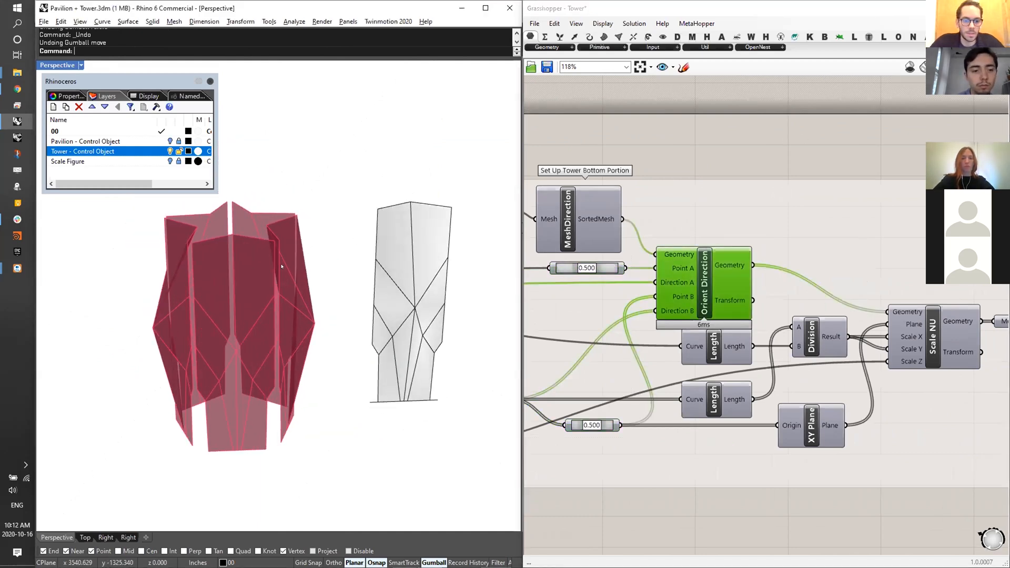
pyautogui.moveTo(259, 249); pyautogui.dragTo(299, 435, button='right')
pyautogui.moveTo(274, 299); pyautogui.dragTo(405, 358, button='right')
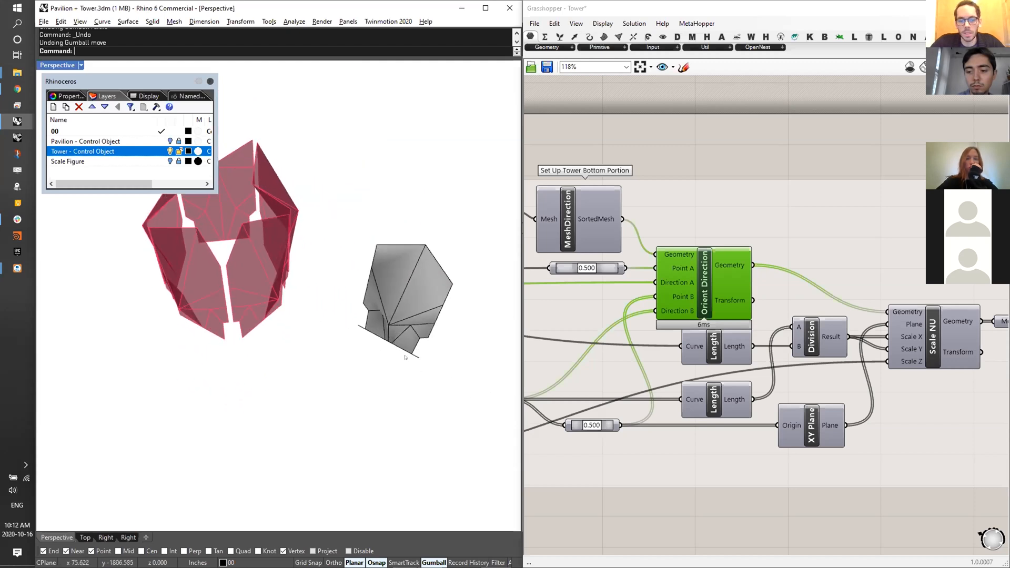
# - Select the base curve to show its extent, and inspect the Length and Division components that compute the scale factor
pyautogui.click(416, 358)
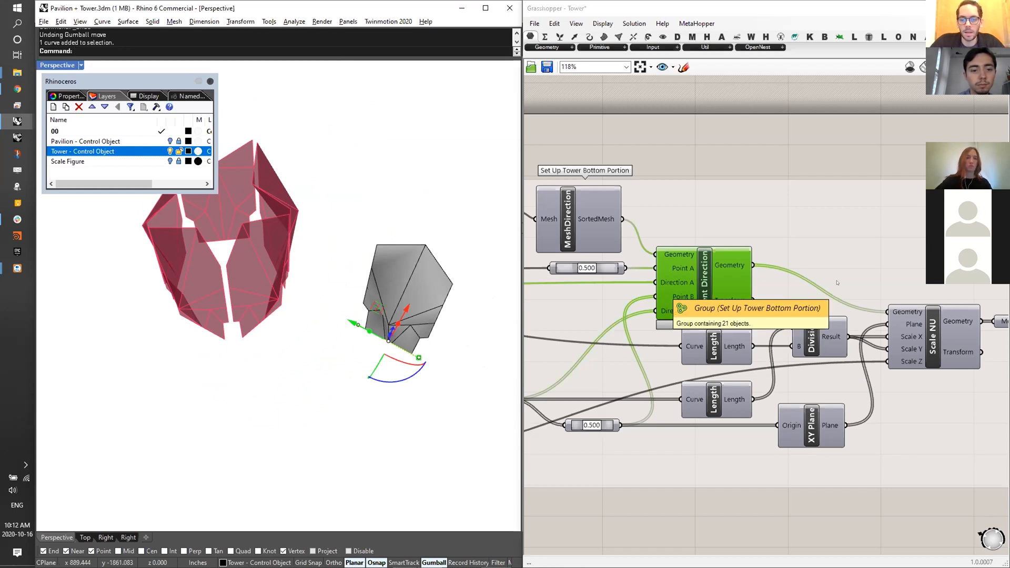
pyautogui.moveTo(744, 359); pyautogui.dragTo(703, 339, button='right')
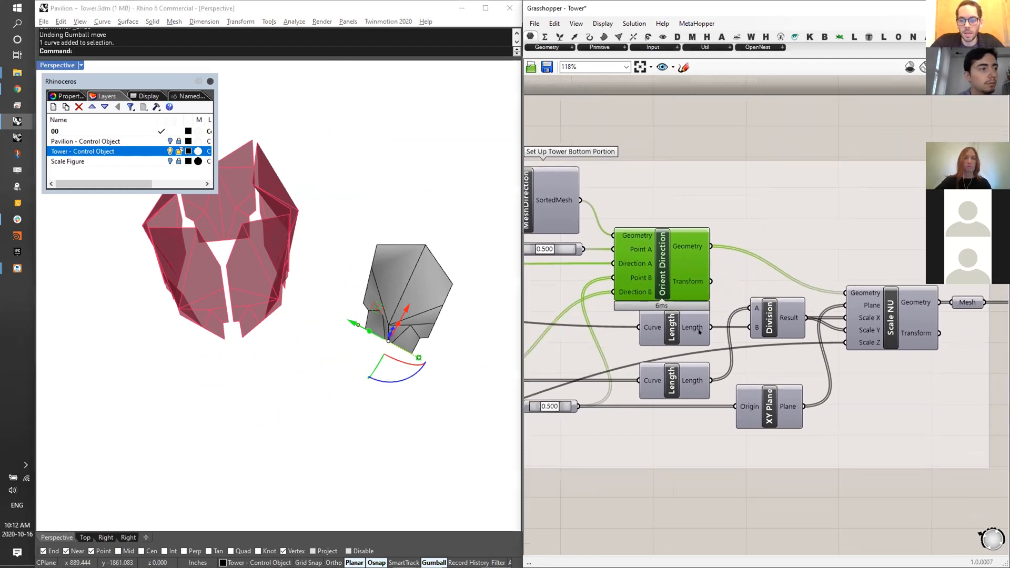
pyautogui.click(465, 322)
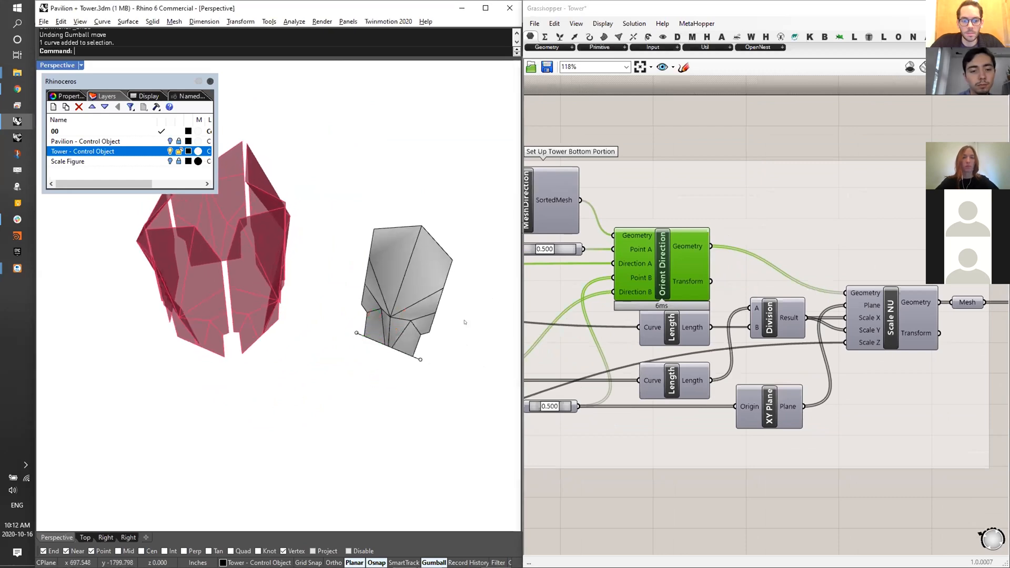
pyautogui.moveTo(700, 381)
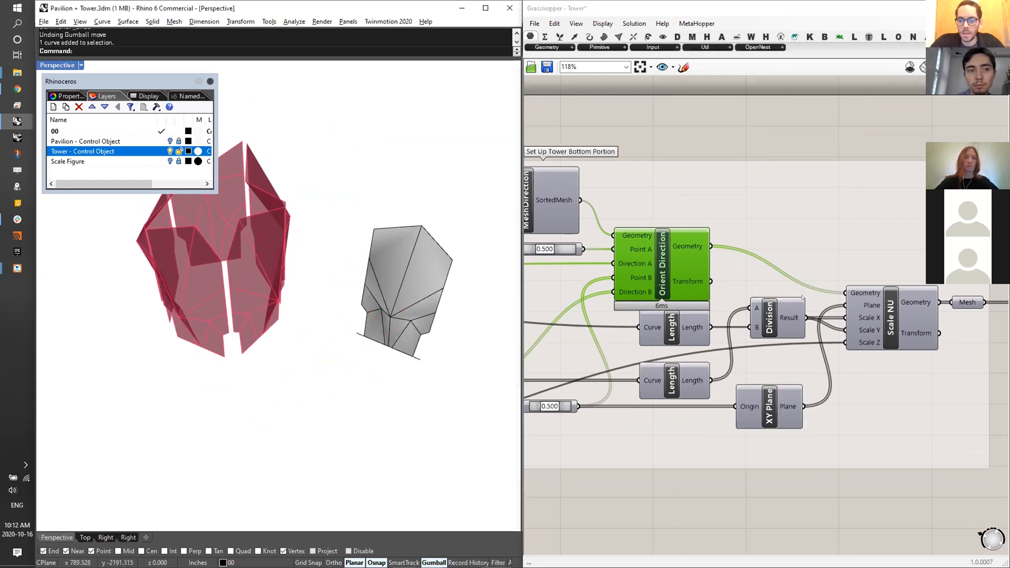
pyautogui.moveTo(792, 317)
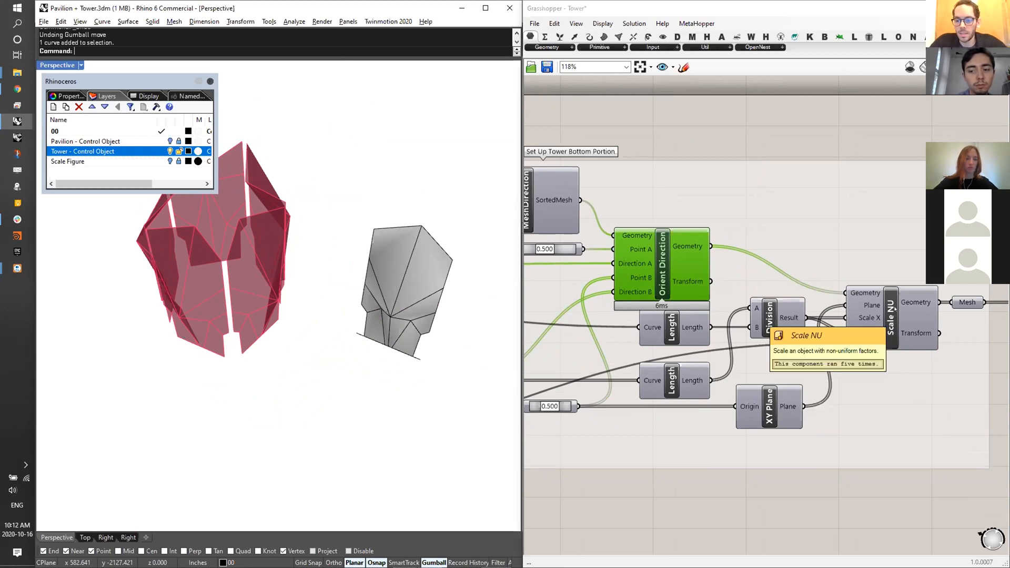
# - Preview the Scale NU component and compare its scaled meshes with the Orient Direction result
pyautogui.click(919, 300)
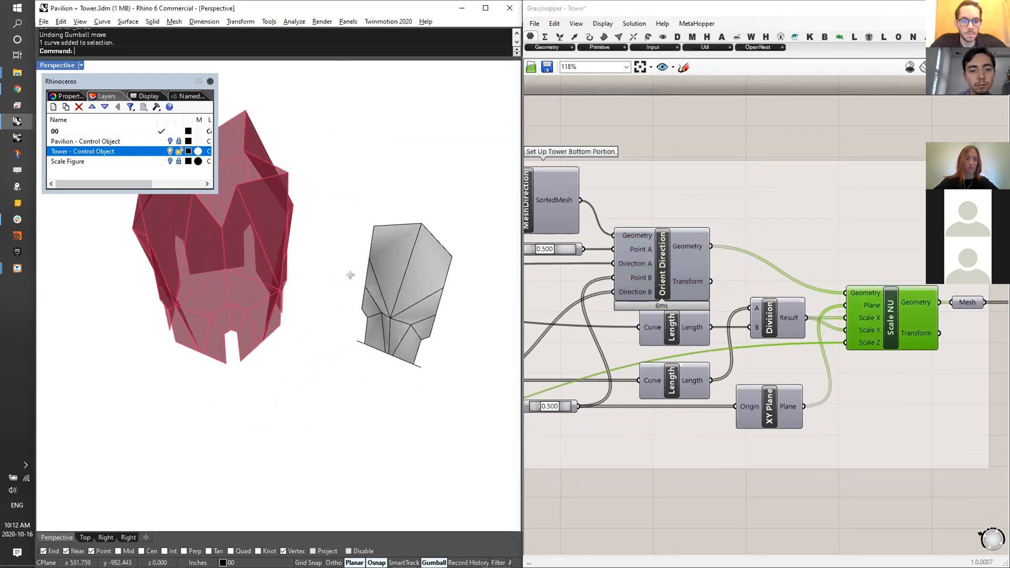
pyautogui.moveTo(349, 275); pyautogui.dragTo(322, 219, button='right')
pyautogui.scroll(4, 317, 219)
pyautogui.scroll(-3, 317, 219)
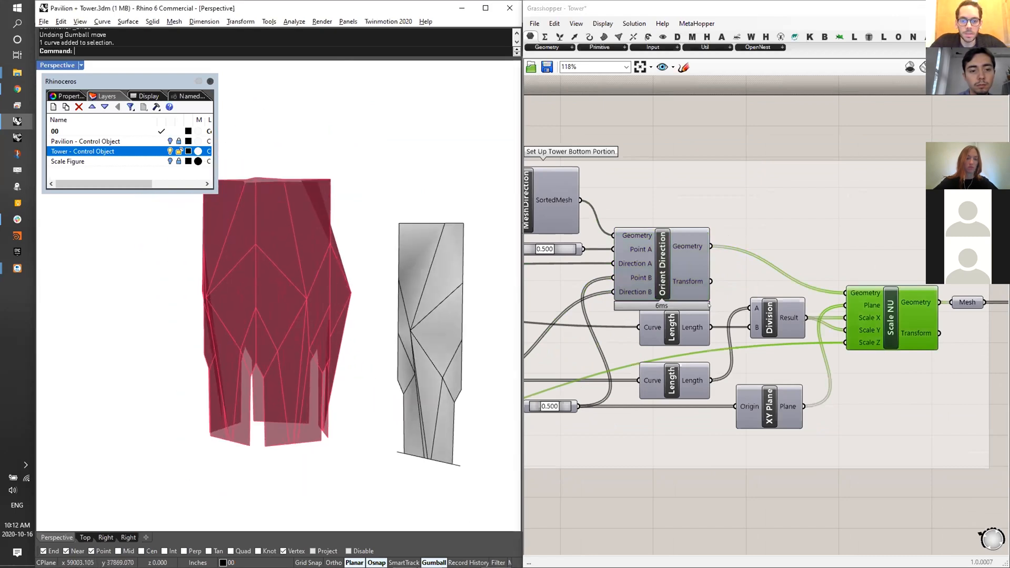
pyautogui.click(677, 264)
pyautogui.click(911, 315)
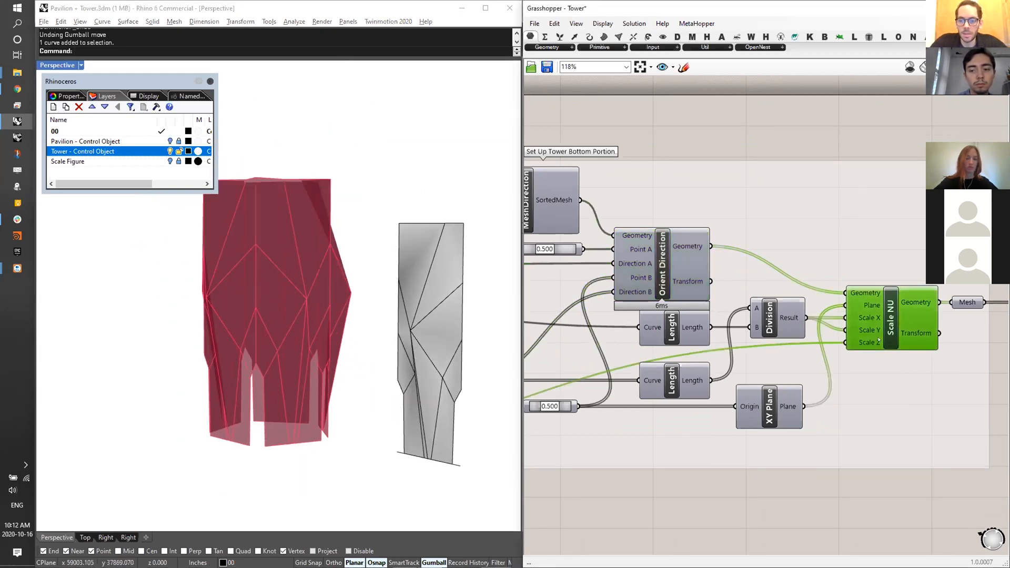
# - Trace the Scale Z input back to the 1.2 slider and examine the scaled meshes and the following component group
pyautogui.scroll(-1, 911, 314)
pyautogui.moveTo(527, 373); pyautogui.dragTo(909, 324, button='right')
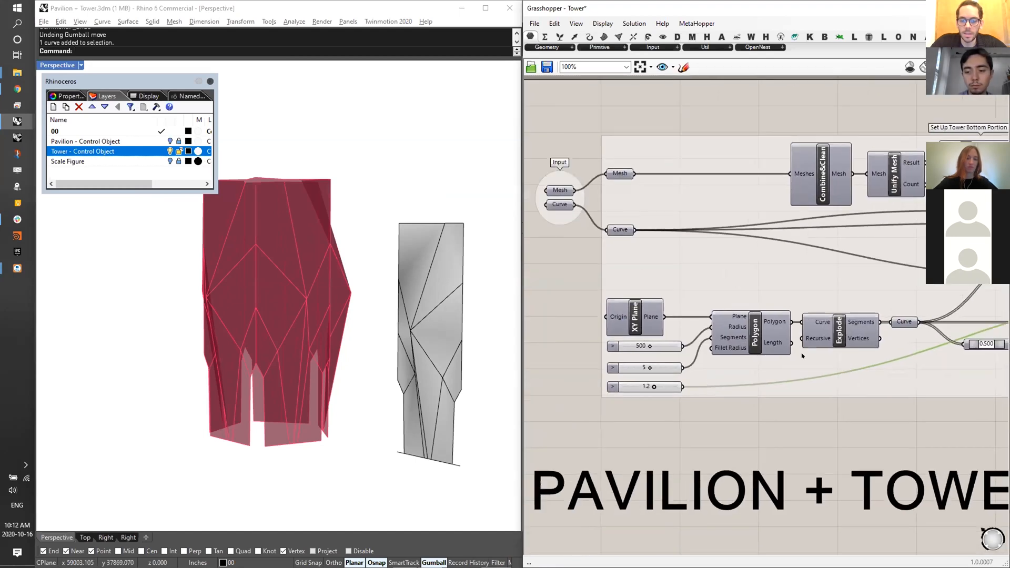
pyautogui.scroll(3, 650, 382)
pyautogui.moveTo(279, 240); pyautogui.dragTo(321, 211, button='right')
pyautogui.moveTo(381, 138); pyautogui.dragTo(643, 187, button='right')
pyautogui.scroll(-6, 643, 187)
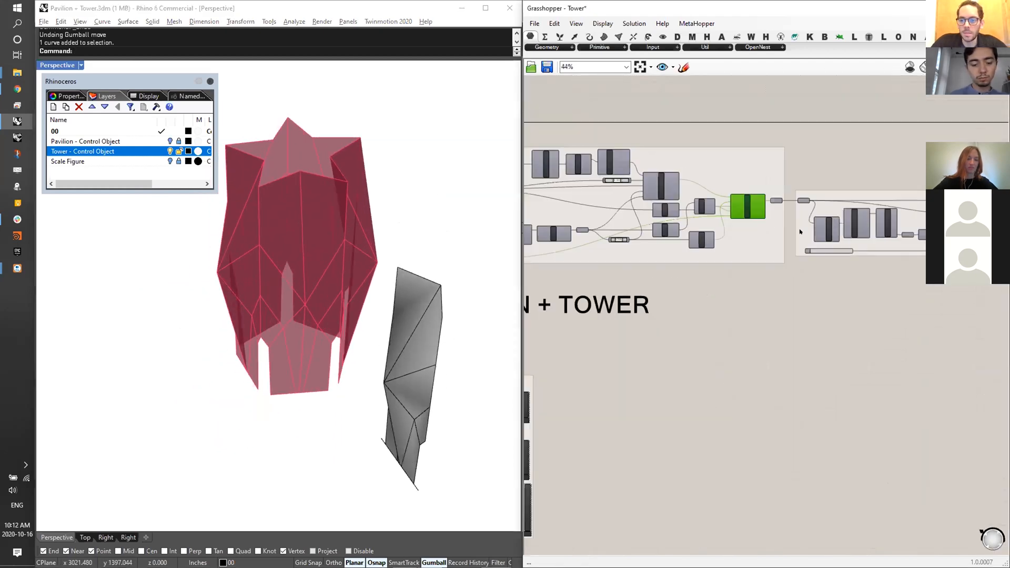
# - Disable the input Mesh parameter of the upper portion group and preview the Mesh parameter holding the Scale NU result
pyautogui.scroll(3, 792, 200)
pyautogui.click(809, 205)
pyautogui.middleClick(807, 203)
pyautogui.click(855, 203)
pyautogui.click(845, 176)
pyautogui.click(757, 206)
pyautogui.middleClick(758, 206)
pyautogui.click(776, 186)
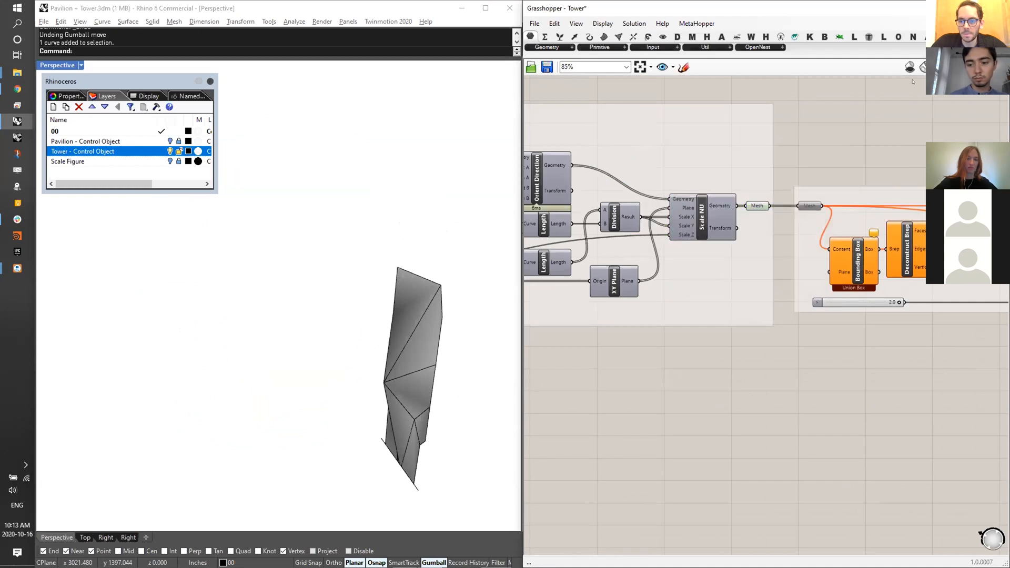
# - Select the control mesh beside the tower and turn on its control points
pyautogui.scroll(-3, 755, 274)
pyautogui.moveTo(256, 218); pyautogui.dragTo(307, 158, button='right')
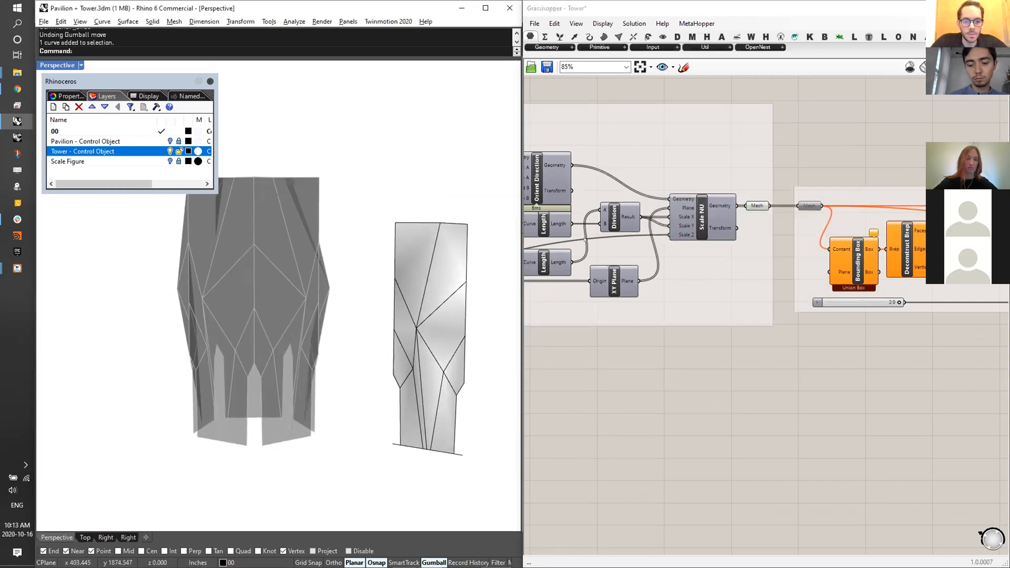
pyautogui.click(405, 298)
pyautogui.moveTo(406, 297); pyautogui.dragTo(416, 324, button='right')
pyautogui.press('F10')
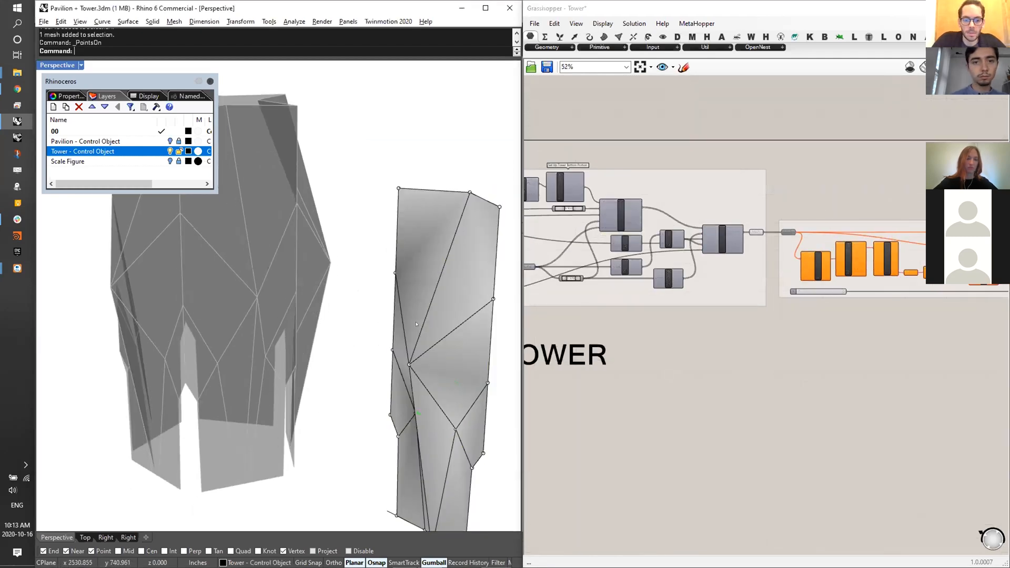
# - Try moving a middle vertex of the control mesh outward and examine how the arrayed tower mesh responds
pyautogui.scroll(-4, 424, 323)
pyautogui.click(410, 360)
pyautogui.moveTo(356, 279); pyautogui.dragTo(402, 310, button='right')
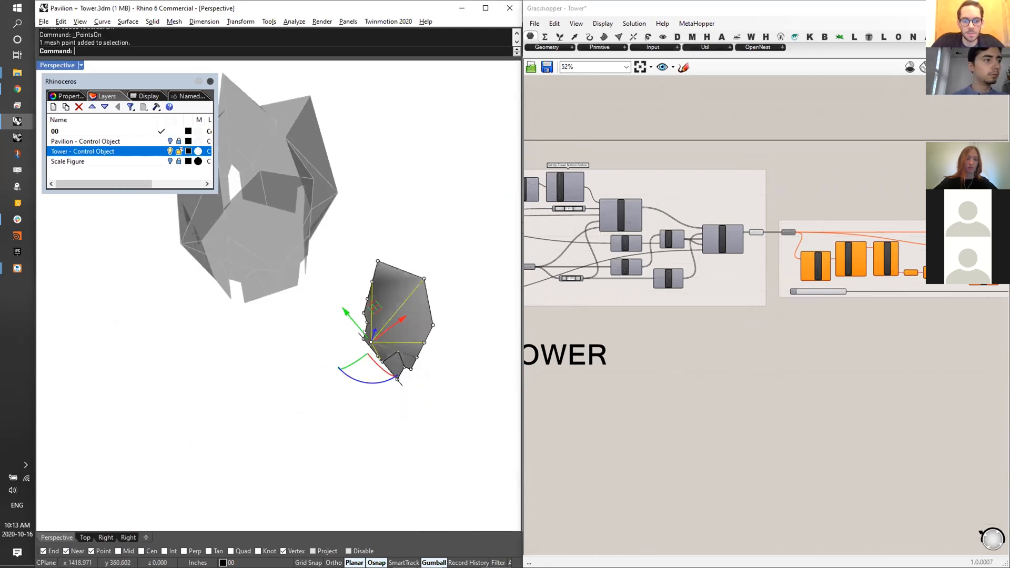
pyautogui.scroll(-4, 405, 303)
pyautogui.click(406, 300)
pyautogui.moveTo(406, 300); pyautogui.dragTo(466, 290)
pyautogui.press('Escape')
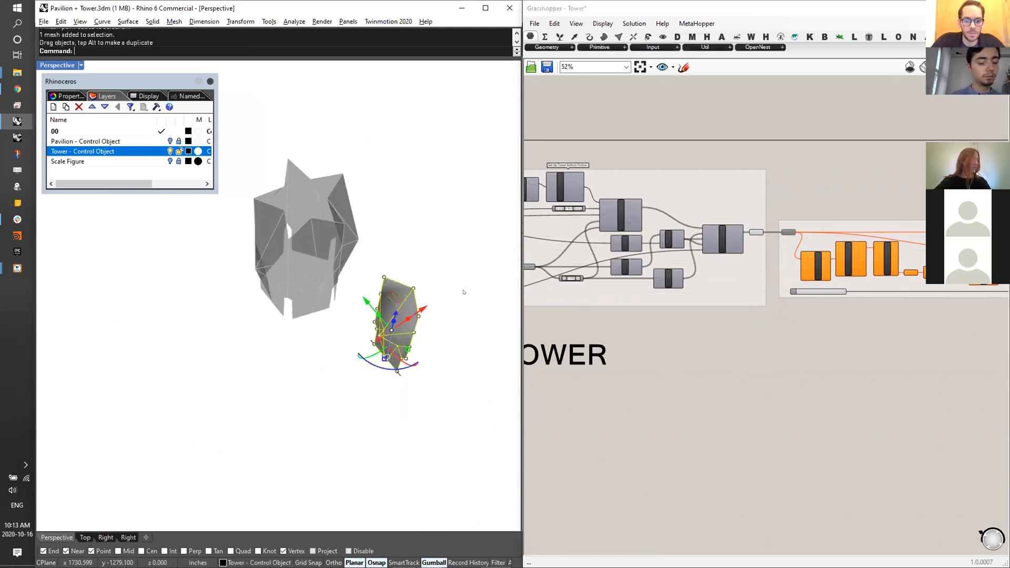
pyautogui.click(379, 339)
pyautogui.moveTo(409, 316); pyautogui.dragTo(475, 287)
pyautogui.click(456, 206)
pyautogui.moveTo(398, 311); pyautogui.dragTo(347, 302, button='right')
pyautogui.click(398, 272)
pyautogui.hotkey('ctrl', 'z')
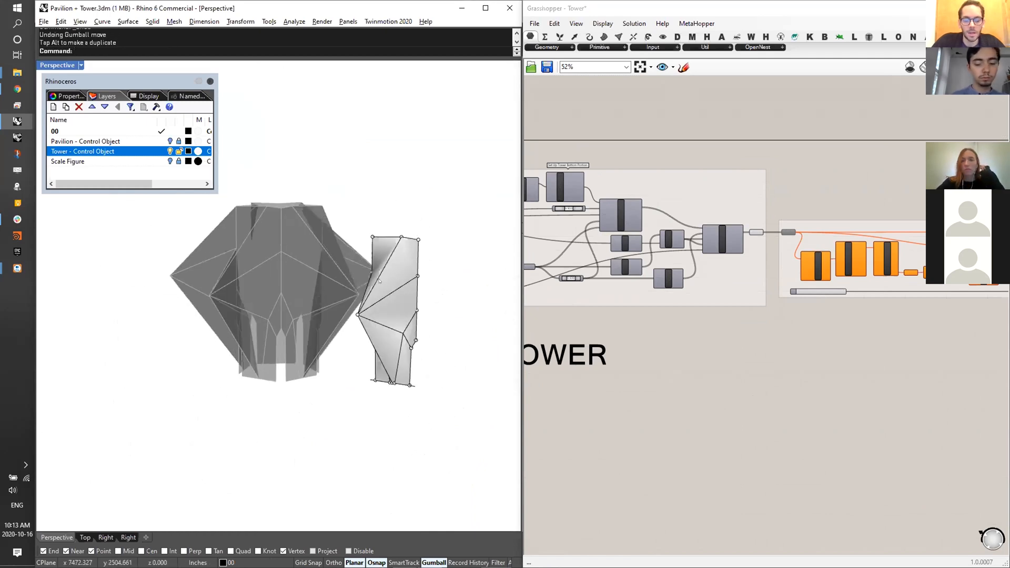
# - Undo the last vertex move on the control mesh
pyautogui.scroll(2, 337, 307)
pyautogui.scroll(-2, 337, 307)
pyautogui.moveTo(330, 125); pyautogui.dragTo(204, 435)
pyautogui.moveTo(204, 435); pyautogui.dragTo(373, 316, button='right')
pyautogui.hotkey('ctrl', 'z')
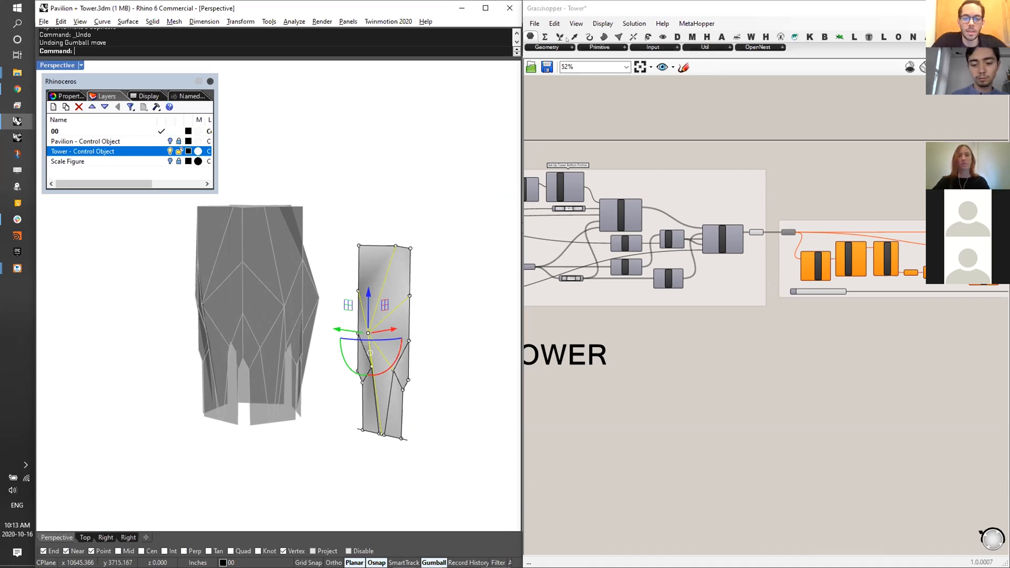
# - Examine the Grasshopper groups from the tower's base setup through the upper portion and subdivision, and view the base mesh from another angle
pyautogui.moveTo(622, 168); pyautogui.dragTo(800, 197, button='right')
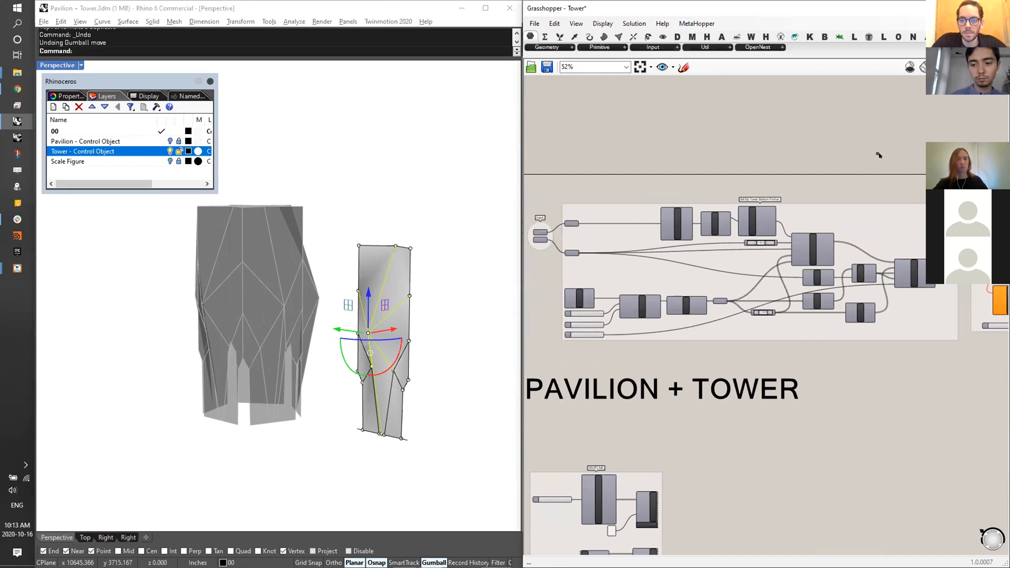
pyautogui.moveTo(880, 155); pyautogui.dragTo(636, 333)
pyautogui.moveTo(895, 374); pyautogui.dragTo(639, 339, button='right')
pyautogui.moveTo(855, 346); pyautogui.dragTo(701, 345, button='right')
pyautogui.moveTo(934, 194); pyautogui.dragTo(545, 294)
pyautogui.scroll(6, 712, 242)
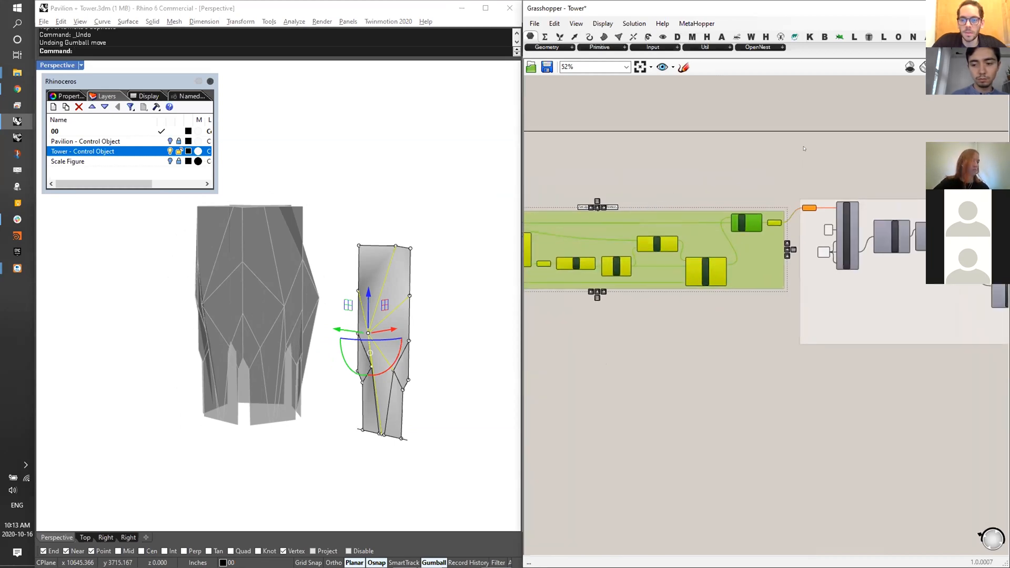
pyautogui.scroll(-5, 712, 242)
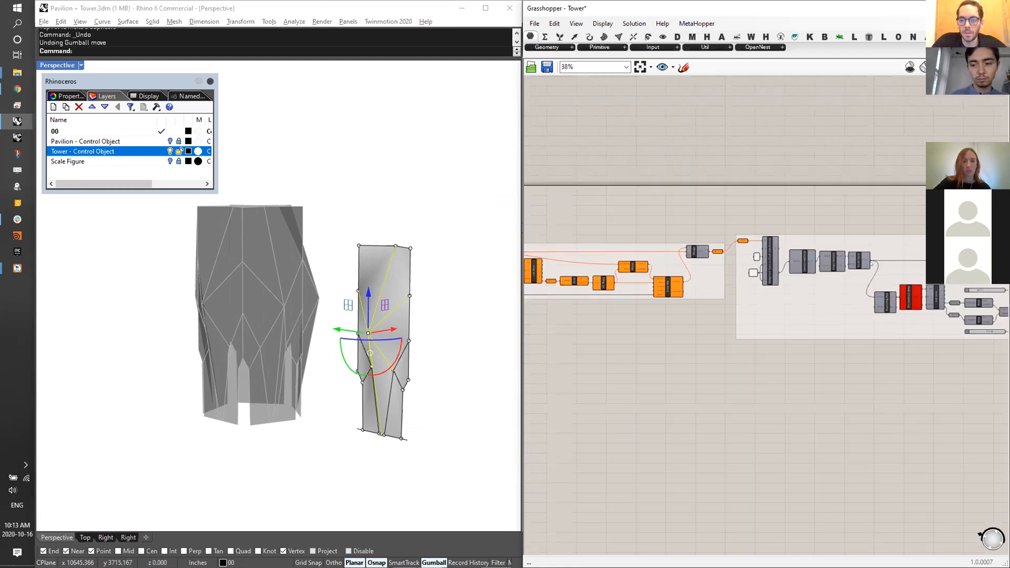
pyautogui.scroll(3, 871, 225)
pyautogui.scroll(-6, 871, 224)
pyautogui.moveTo(532, 171); pyautogui.dragTo(819, 205, button='right')
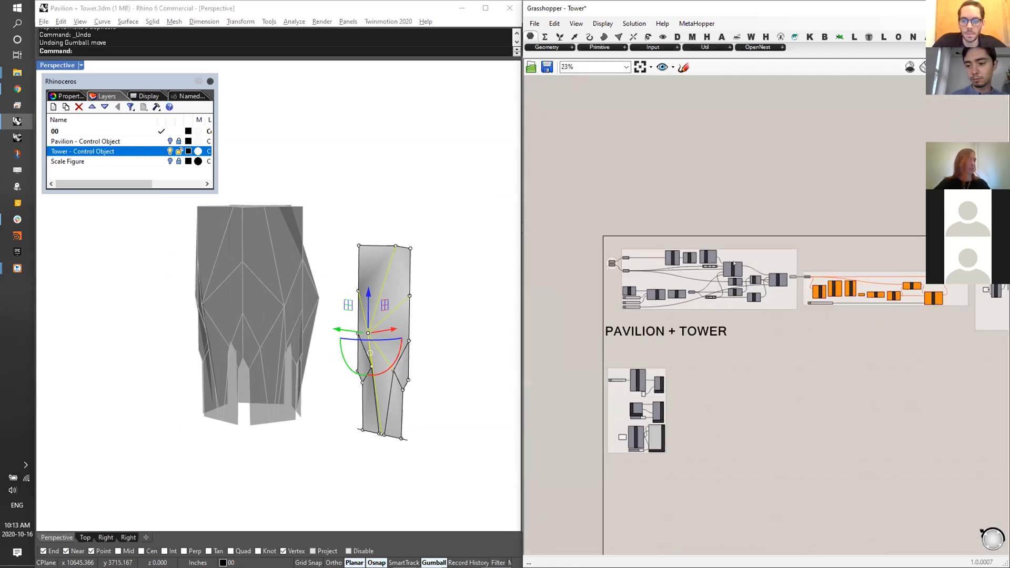
pyautogui.scroll(4, 784, 261)
pyautogui.moveTo(772, 250); pyautogui.dragTo(688, 225, button='right')
pyautogui.click(347, 198)
pyautogui.moveTo(347, 199); pyautogui.dragTo(400, 215, button='right')
pyautogui.scroll(5, 747, 265)
pyautogui.scroll(-6, 750, 266)
# - Disable the Mesh parameter feeding the Weighted Catmull Clark Subdivision group and enable the input Mesh parameter of the upper portion group
pyautogui.moveTo(863, 259); pyautogui.dragTo(598, 237, button='right')
pyautogui.scroll(4, 804, 225)
pyautogui.click(803, 225)
pyautogui.scroll(1, 804, 225)
pyautogui.middleClick(813, 214)
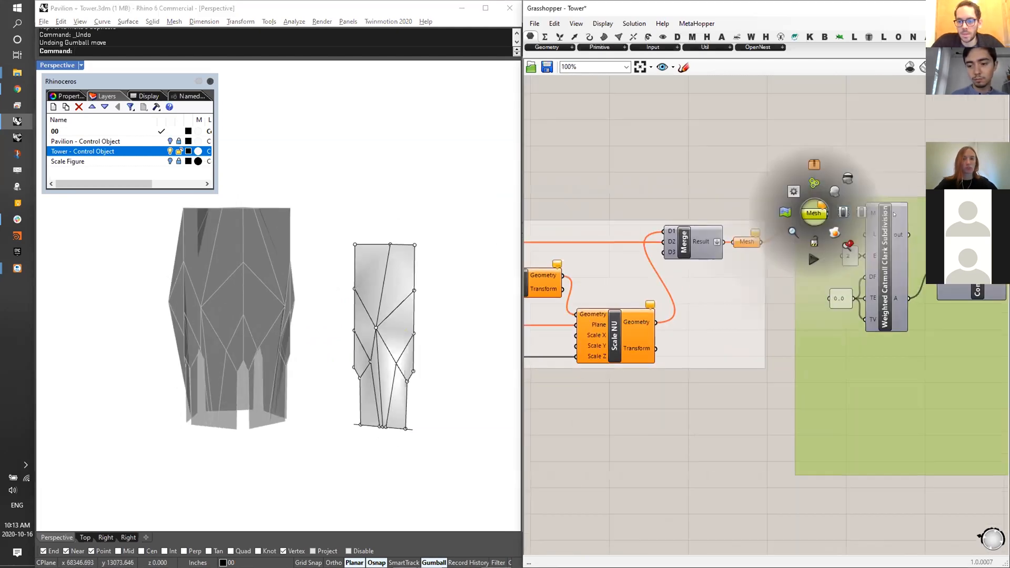
pyautogui.scroll(-5, 813, 214)
pyautogui.scroll(8, 757, 236)
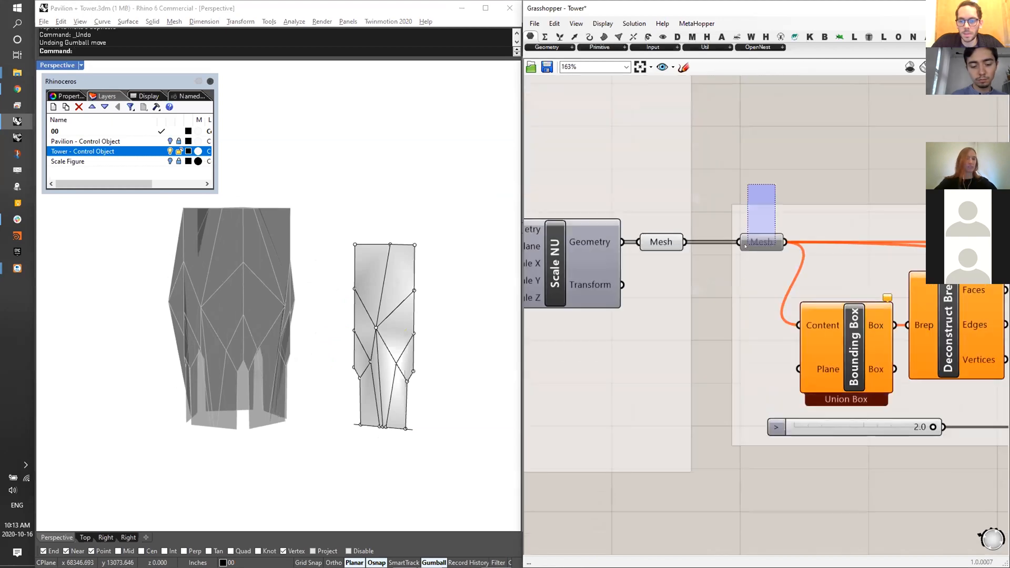
pyautogui.click(785, 235)
# - Hide the preview of the lower portion's output Mesh and preview the Mesh parameter after the Merge component
pyautogui.click(637, 248)
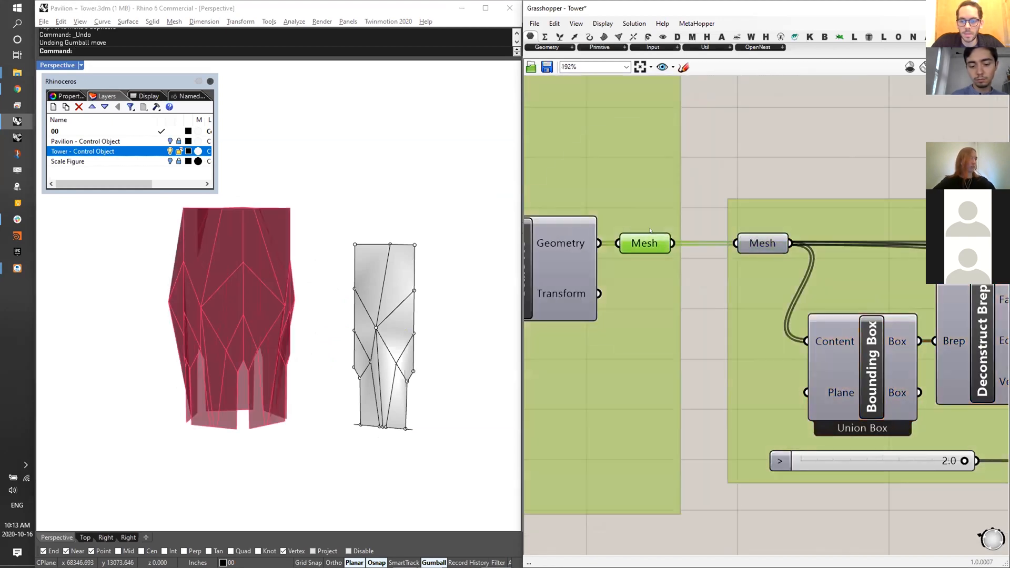
pyautogui.scroll(-6, 637, 250)
pyautogui.moveTo(805, 264); pyautogui.dragTo(621, 265, button='right')
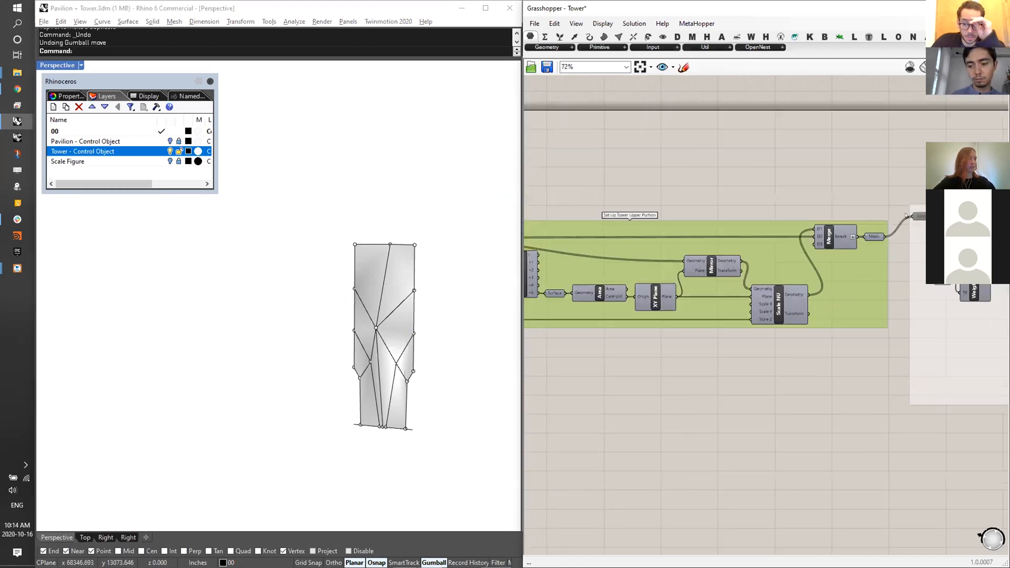
pyautogui.scroll(4, 850, 227)
pyautogui.middleClick(859, 239)
pyautogui.click(762, 163)
pyautogui.scroll(-5, 327, 267)
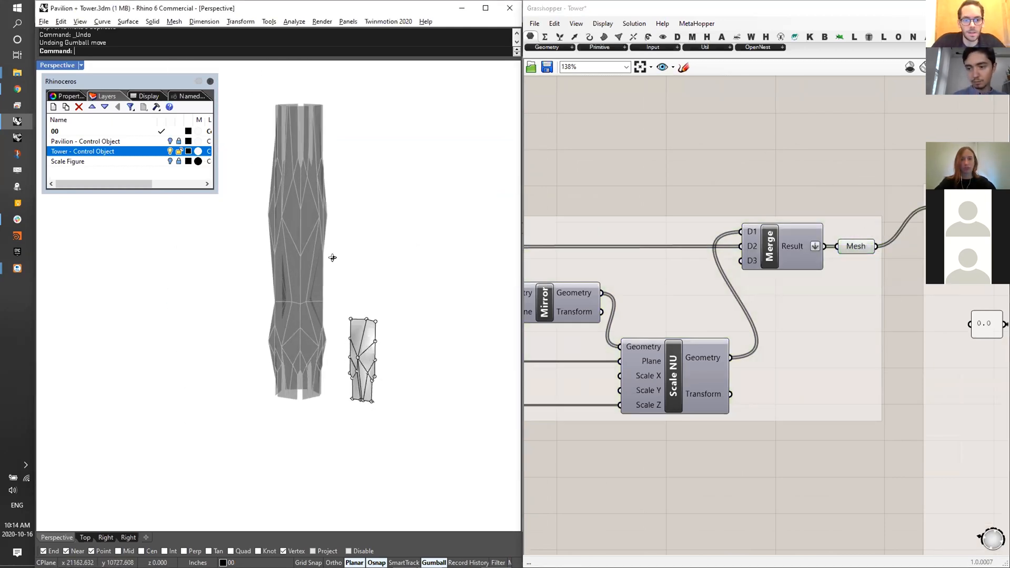
# - Inspect the upper portion's input Mesh, its Bounding Box, and the XY Plane built on the extracted face's centroid
pyautogui.scroll(-3, 767, 343)
pyautogui.moveTo(591, 295); pyautogui.dragTo(795, 283, button='right')
pyautogui.scroll(3, 605, 292)
pyautogui.click(607, 290)
pyautogui.moveTo(740, 234); pyautogui.dragTo(685, 191, button='right')
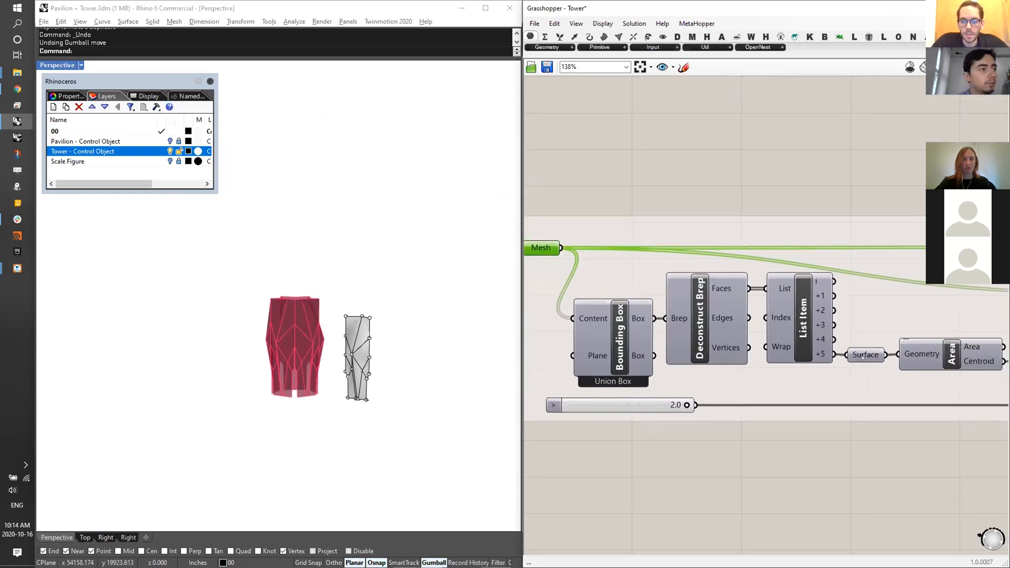
pyautogui.click(608, 332)
pyautogui.moveTo(989, 346); pyautogui.dragTo(738, 330, button='right')
pyautogui.click(810, 347)
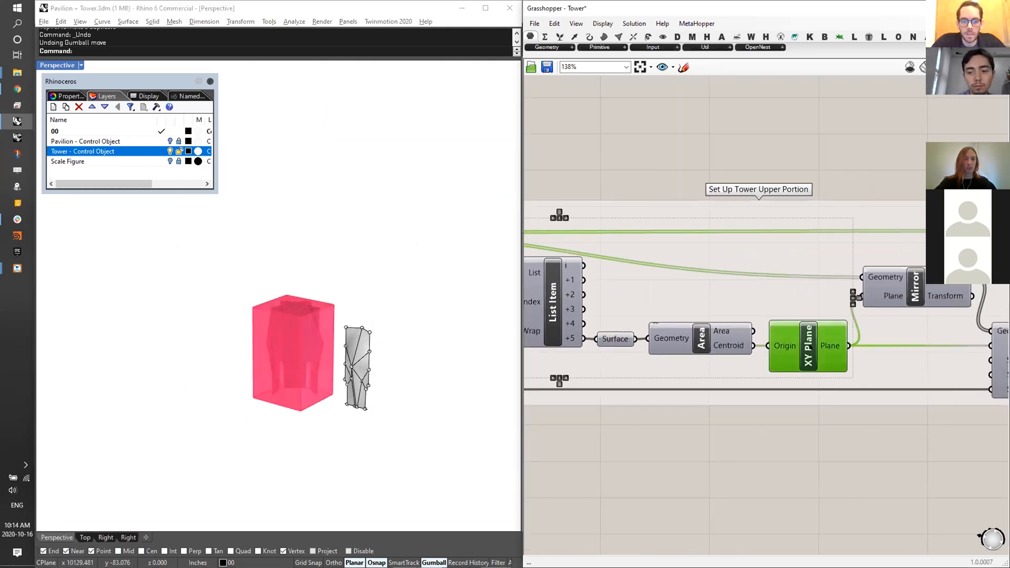
# - Increase Grasshopper's preview plane size to make the XY Plane easier to see in the viewport
pyautogui.click(735, 172)
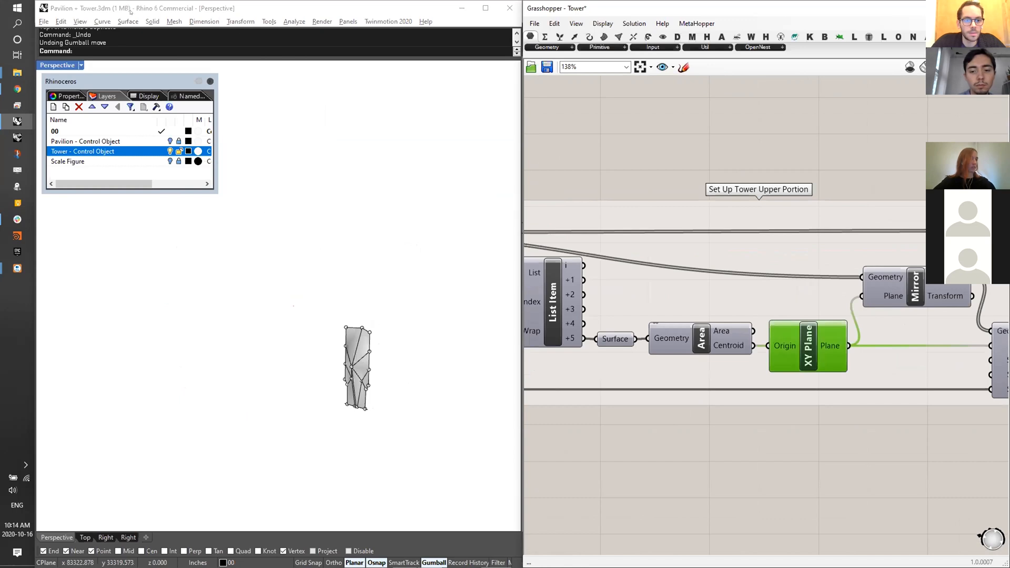
pyautogui.scroll(5, 293, 310)
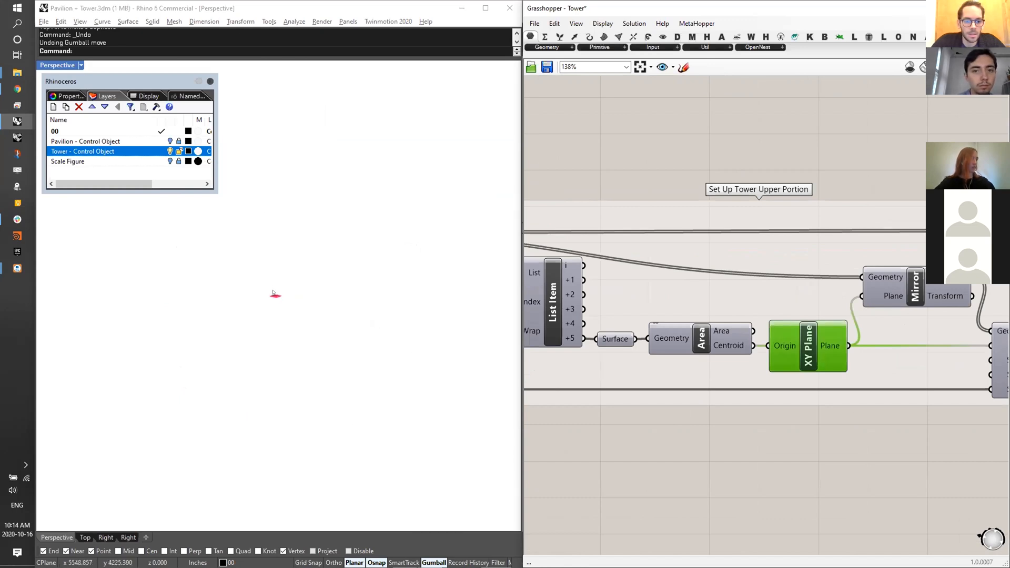
pyautogui.scroll(-4, 854, 406)
pyautogui.click(578, 23)
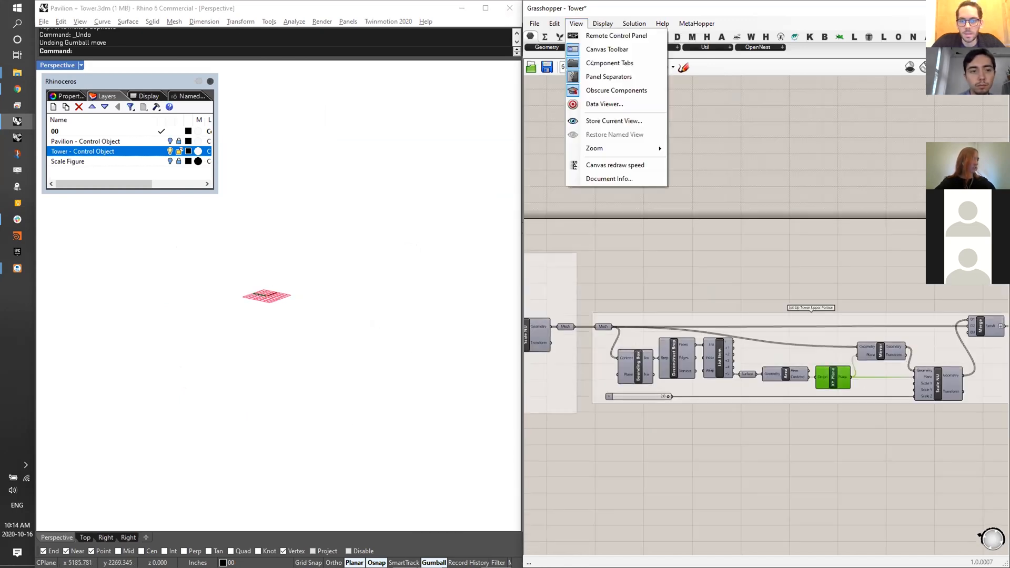
pyautogui.moveTo(601, 23)
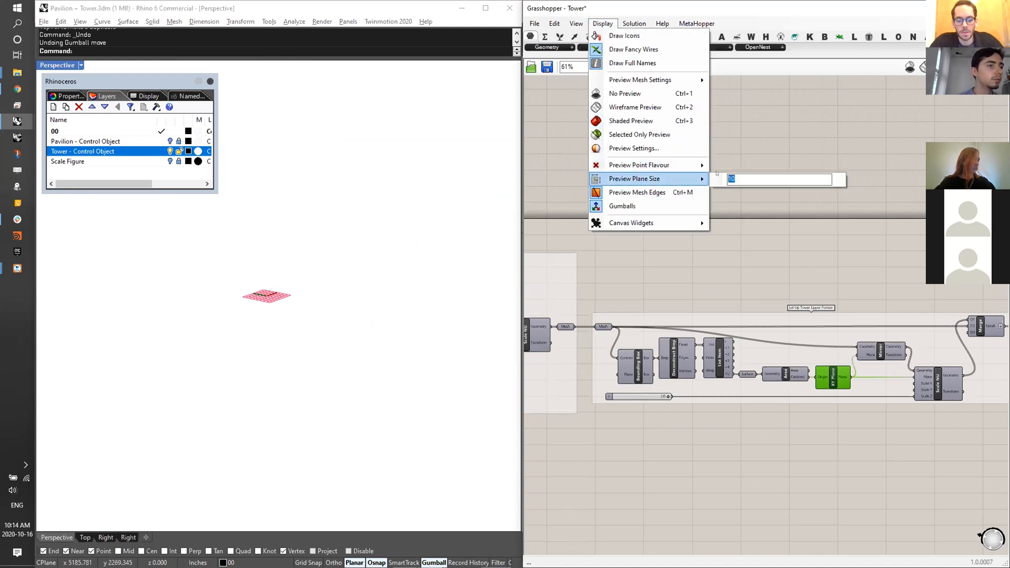
pyautogui.press('Return')
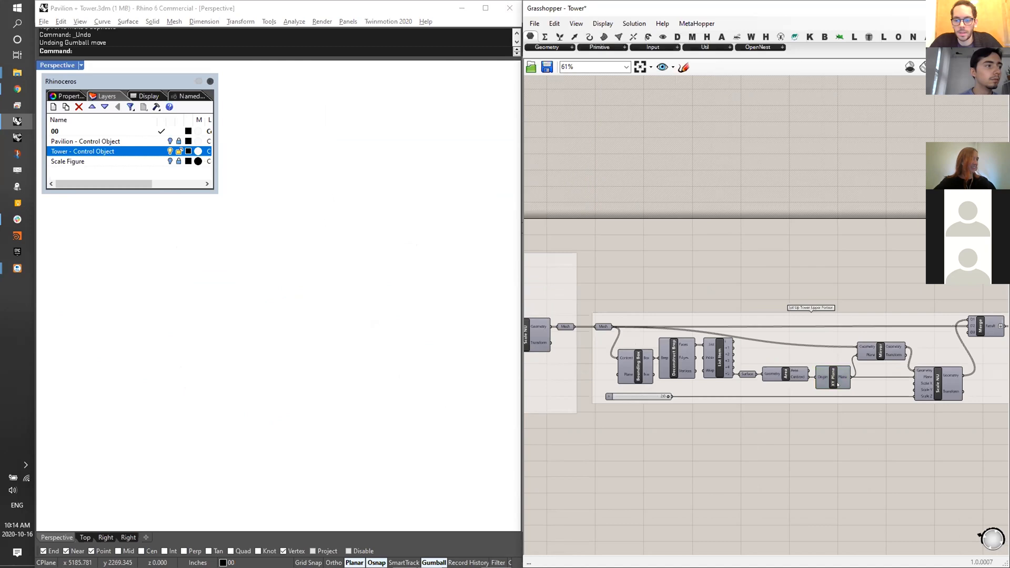
# - Select the input Mesh together with the XY Plane and examine the plane's position on top of the lower tower portion
pyautogui.keyDown('shift'); pyautogui.click(604, 327); pyautogui.keyUp('shift')
pyautogui.scroll(-12, 399, 277)
pyautogui.moveTo(394, 275); pyautogui.dragTo(299, 249, button='right')
pyautogui.scroll(-5, 364, 247)
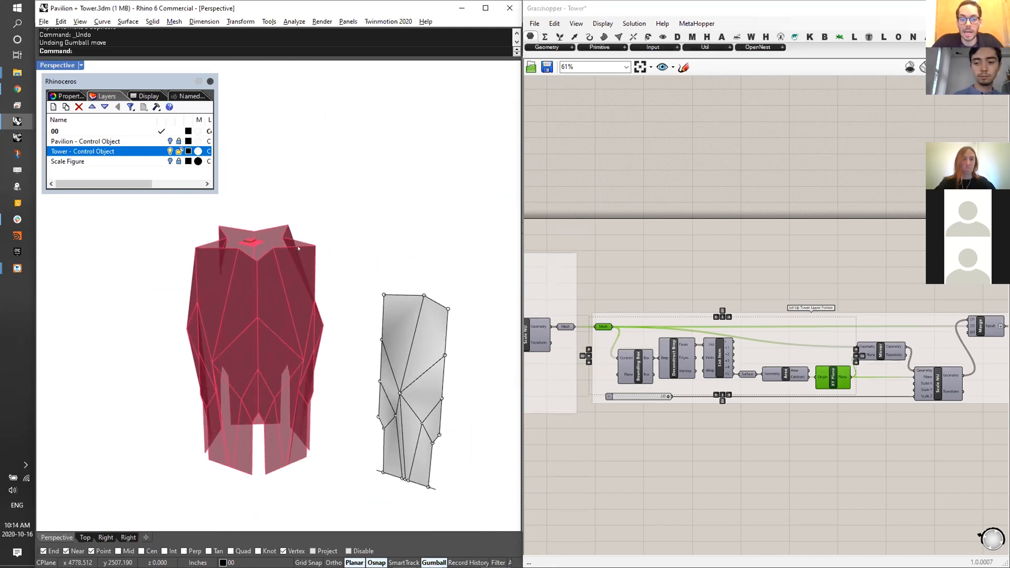
pyautogui.moveTo(174, 225); pyautogui.dragTo(307, 240, button='right')
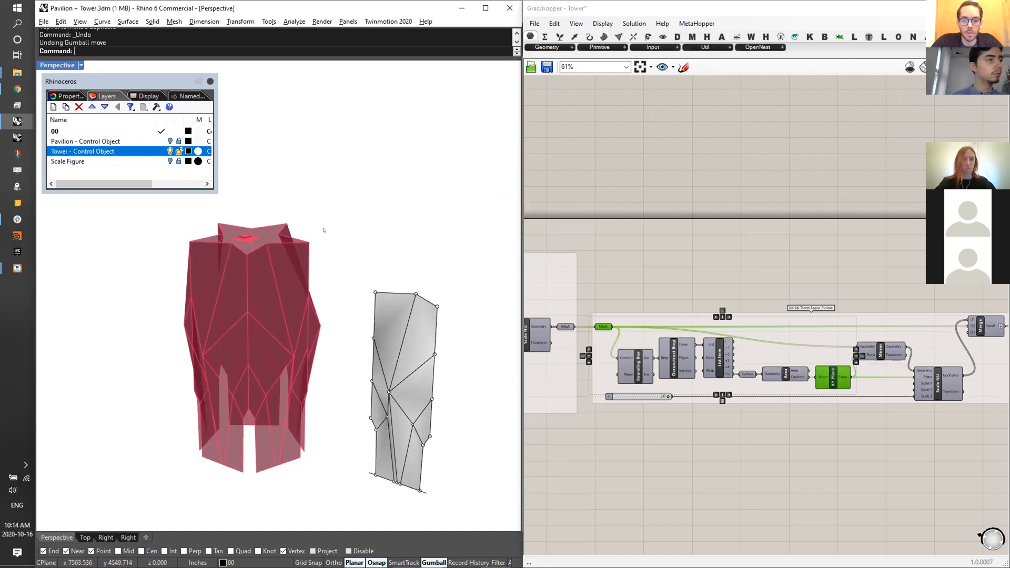
# - Add the Mirror component to the selection to compare the mirrored mesh with the lower tower portion
pyautogui.scroll(4, 864, 345)
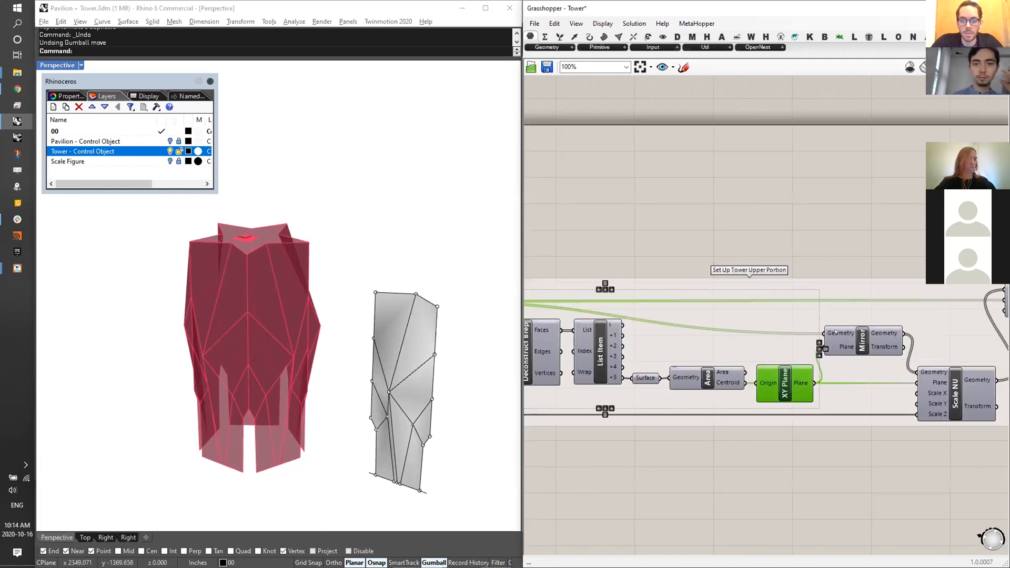
pyautogui.click(878, 347)
pyautogui.keyDown('shift'); pyautogui.moveTo(272, 273); pyautogui.dragTo(314, 318, button='right'); pyautogui.keyUp('shift')
pyautogui.scroll(-6, 296, 345)
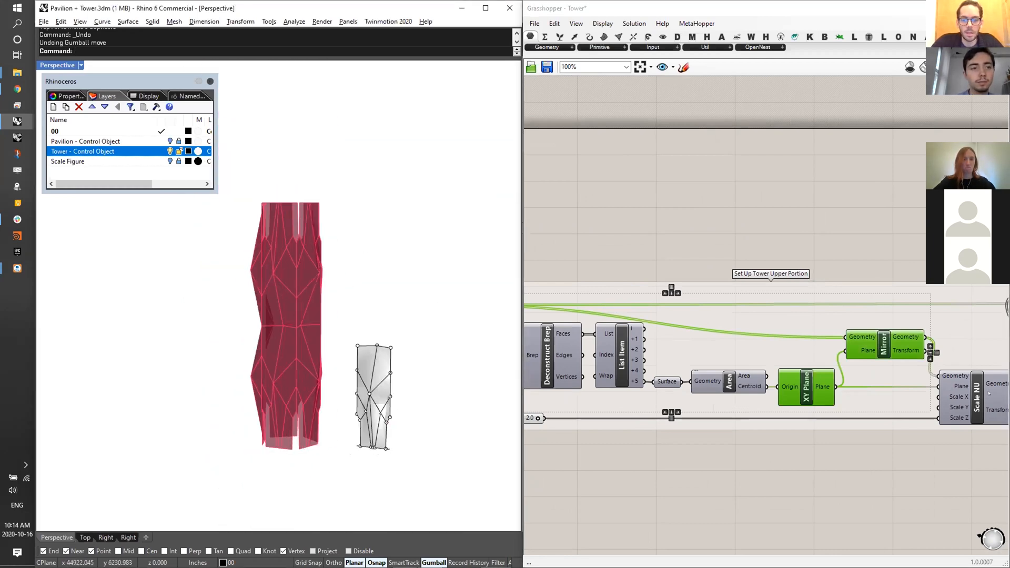
# - Examine the seam between the mirrored and original meshes from several angles, along with the Scale NU component
pyautogui.moveTo(990, 392); pyautogui.dragTo(906, 376, button='right')
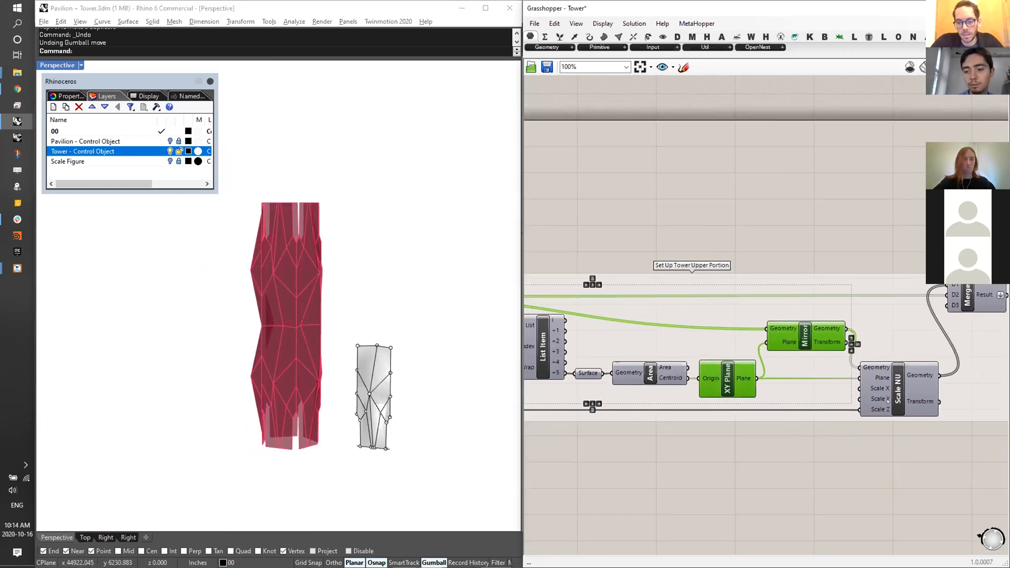
pyautogui.moveTo(298, 297); pyautogui.dragTo(348, 367, button='right')
pyautogui.scroll(5, 292, 358)
pyautogui.scroll(-6, 282, 402)
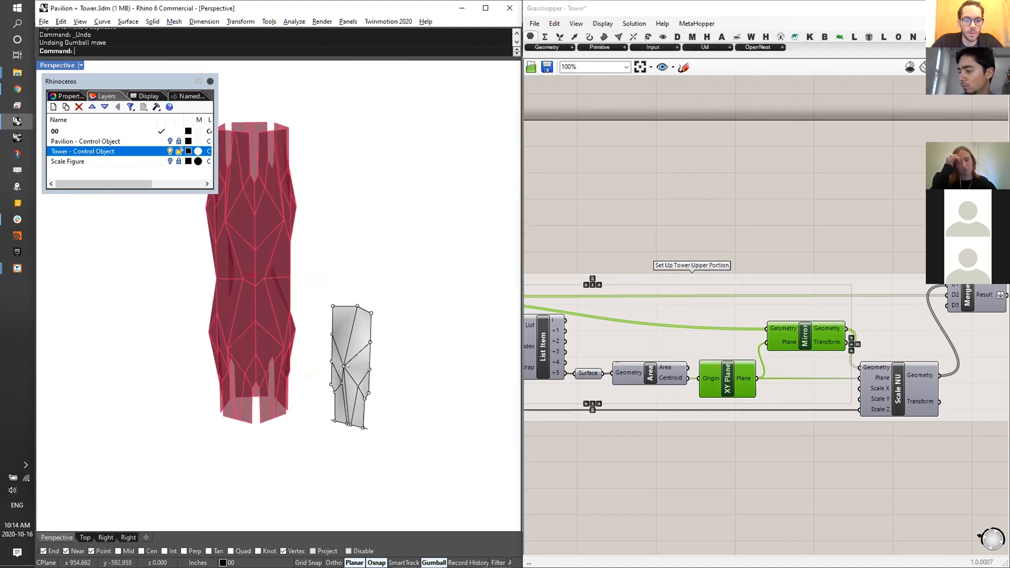
pyautogui.moveTo(482, 350); pyautogui.dragTo(297, 208, button='right')
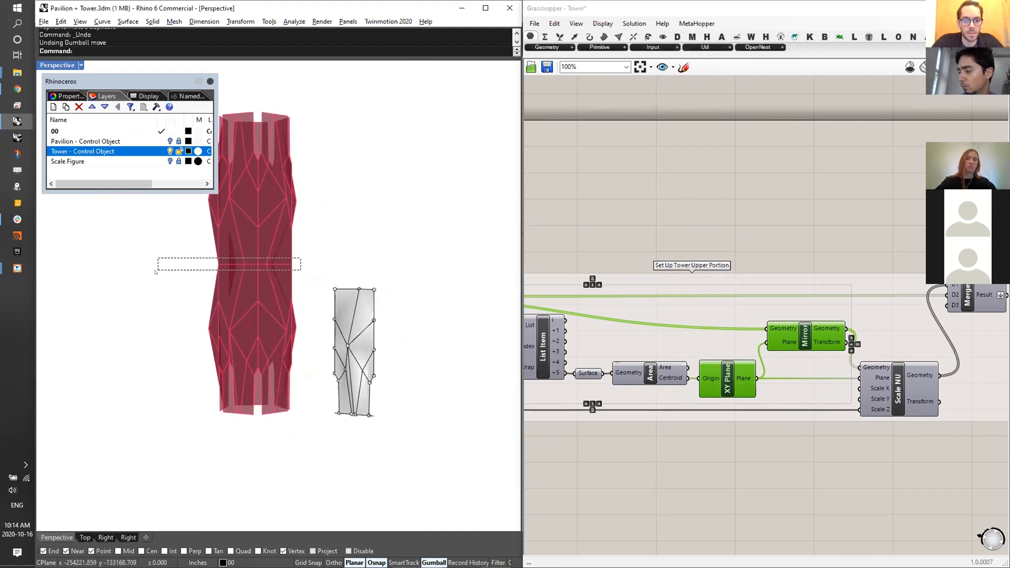
pyautogui.moveTo(155, 272); pyautogui.dragTo(157, 271)
pyautogui.scroll(3, 272, 321)
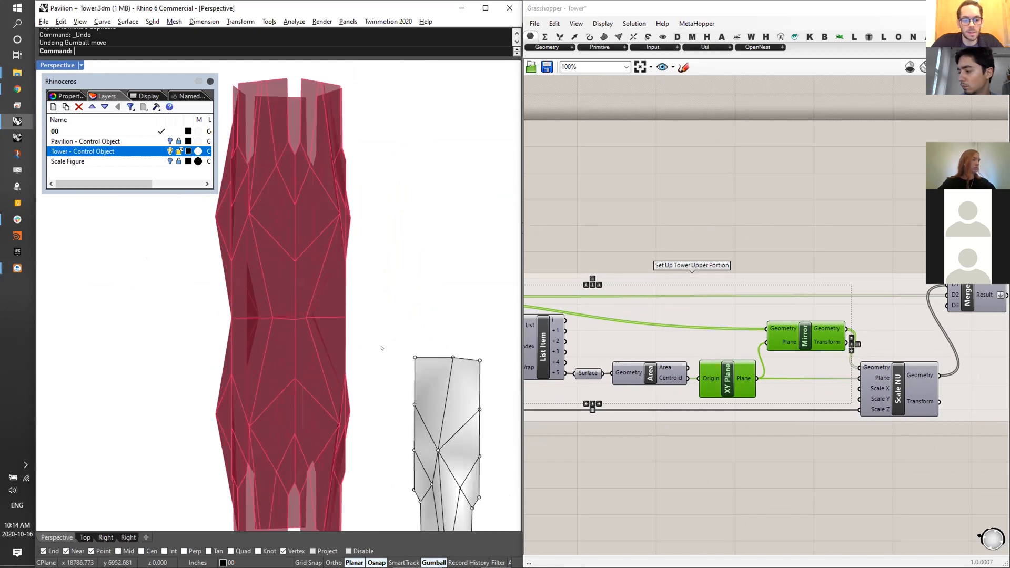
pyautogui.scroll(-4, 380, 208)
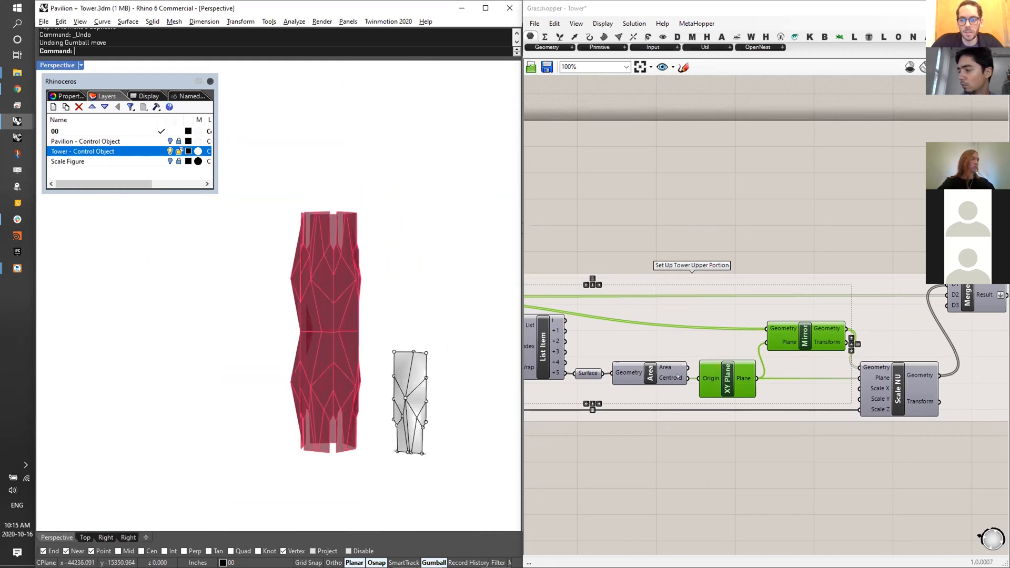
# - Review the Bounding Box to Area components and add the merged Mesh to the selection to examine the full tower
pyautogui.moveTo(679, 377); pyautogui.dragTo(763, 369, button='right')
pyautogui.scroll(2, 742, 358)
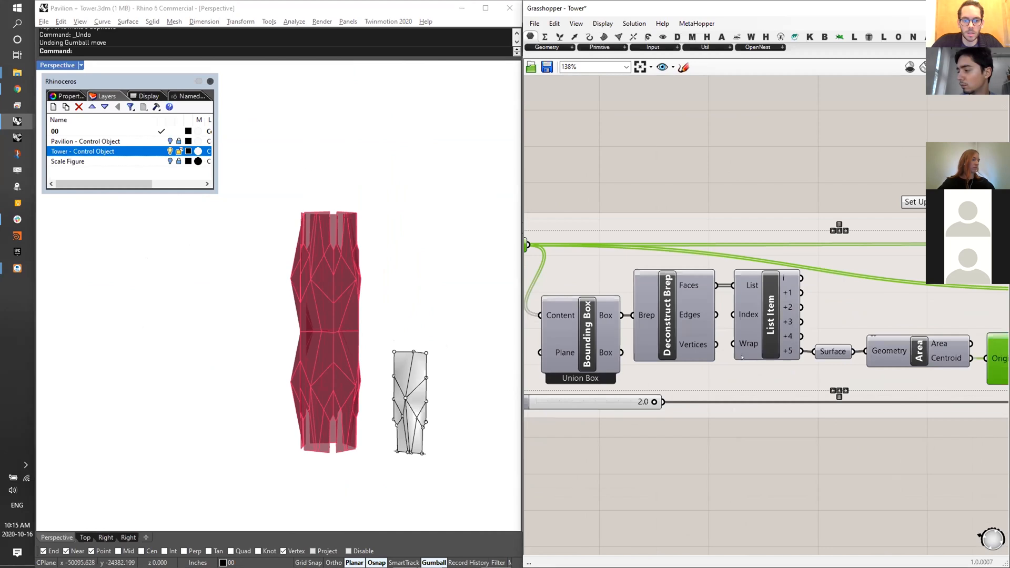
pyautogui.scroll(-3, 742, 358)
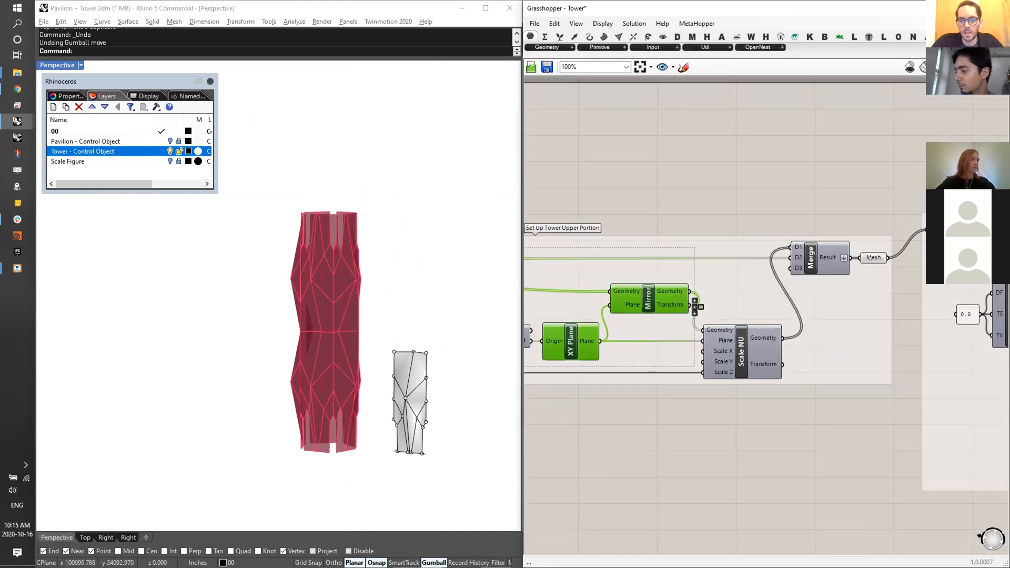
pyautogui.click(874, 257)
pyautogui.keyDown('shift'); pyautogui.moveTo(405, 219); pyautogui.dragTo(400, 256, button='right'); pyautogui.keyUp('shift')
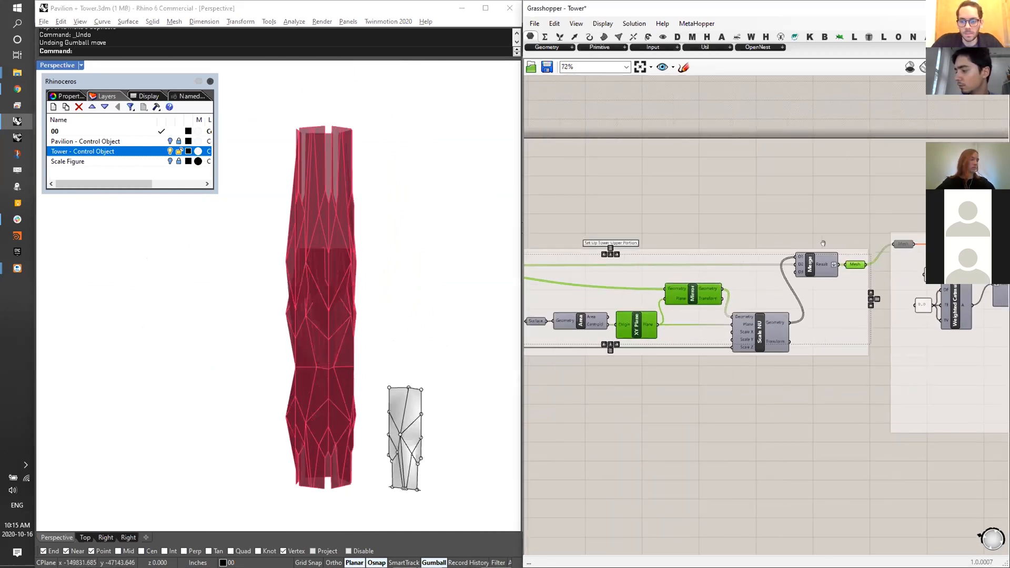
# - Select the merged Mesh parameter after the Merge component and examine the full tower it holds from several angles
pyautogui.click(717, 274)
pyautogui.scroll(-2, 790, 252)
pyautogui.click(797, 263)
pyautogui.click(816, 192)
pyautogui.moveTo(815, 235); pyautogui.dragTo(768, 238, button='right')
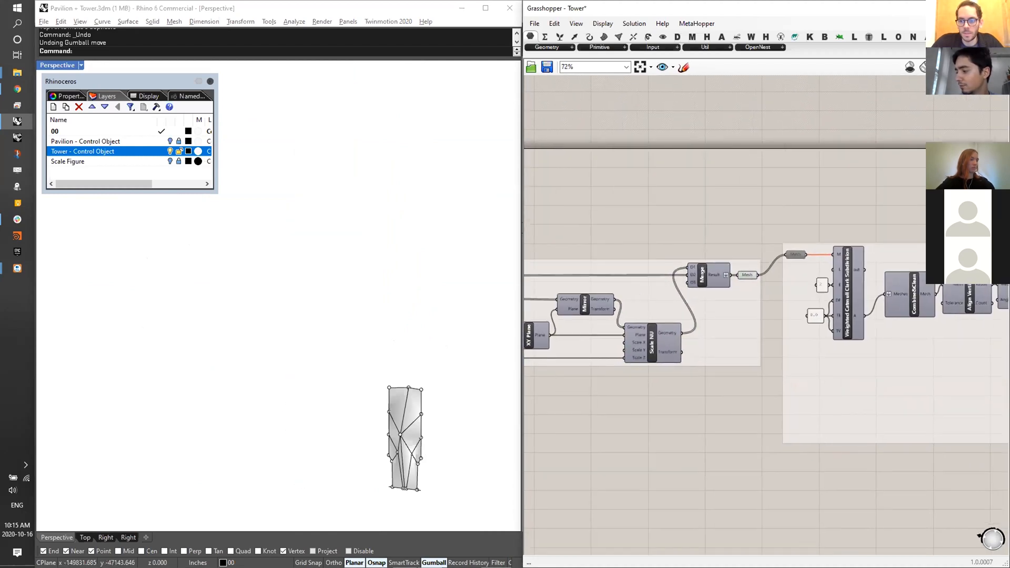
pyautogui.moveTo(279, 274); pyautogui.dragTo(226, 336, button='right')
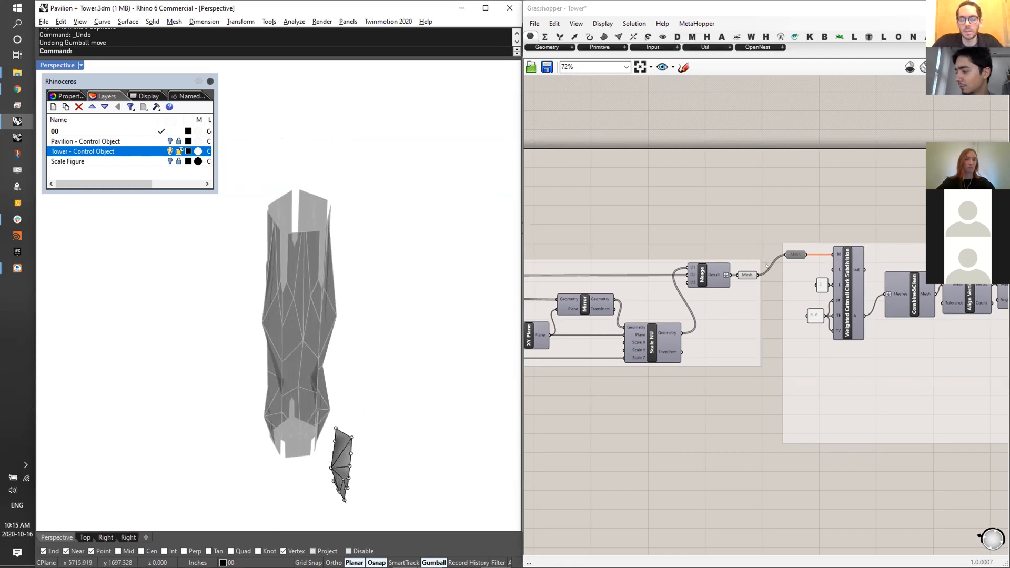
pyautogui.scroll(2, 745, 267)
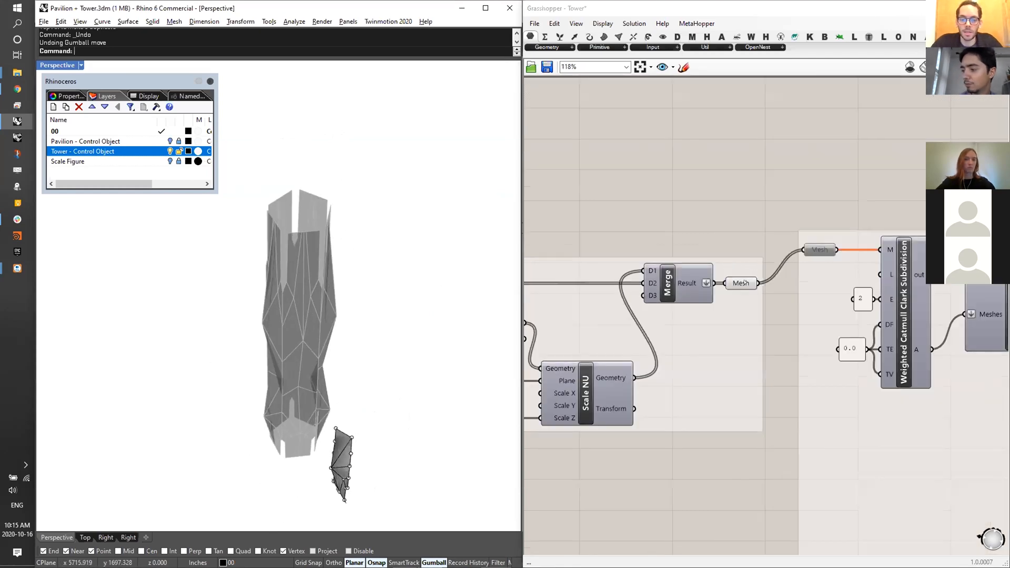
pyautogui.click(742, 284)
pyautogui.moveTo(372, 296); pyautogui.dragTo(384, 275, button='right')
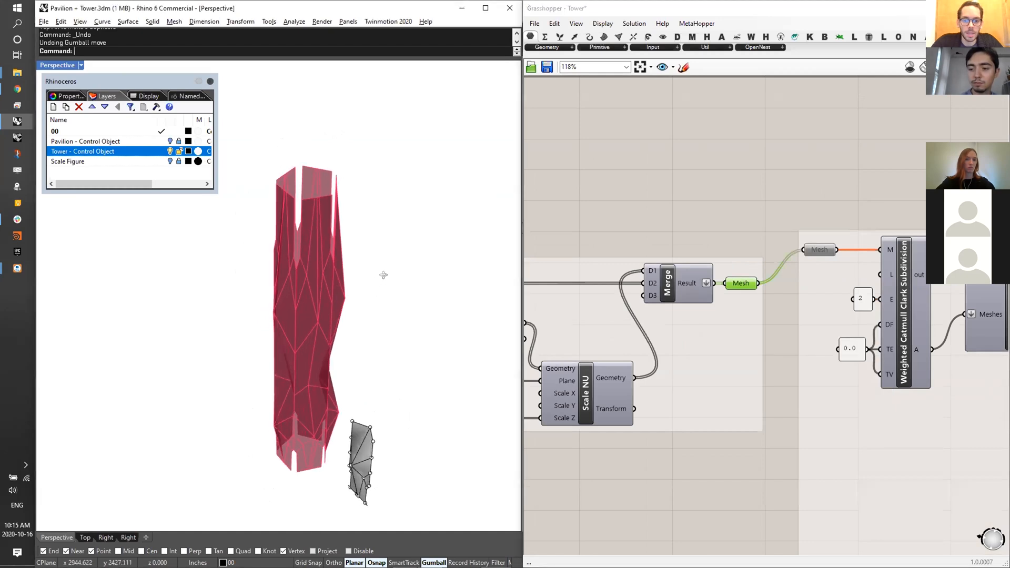
# - Bake the merged Mesh and try moving single control points of the baked tower pieces away from the tower
pyautogui.middleClick(737, 288)
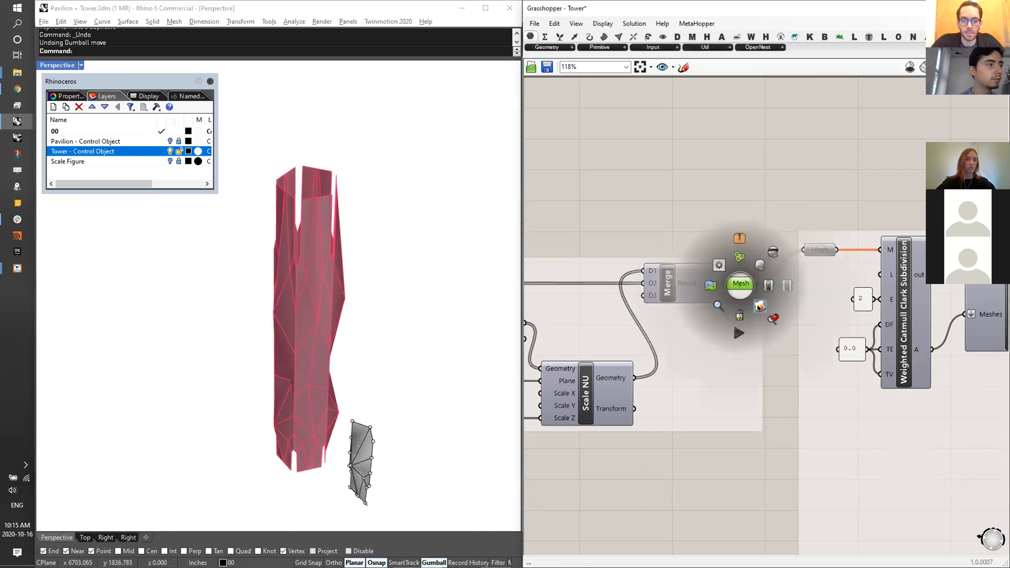
pyautogui.click(328, 308)
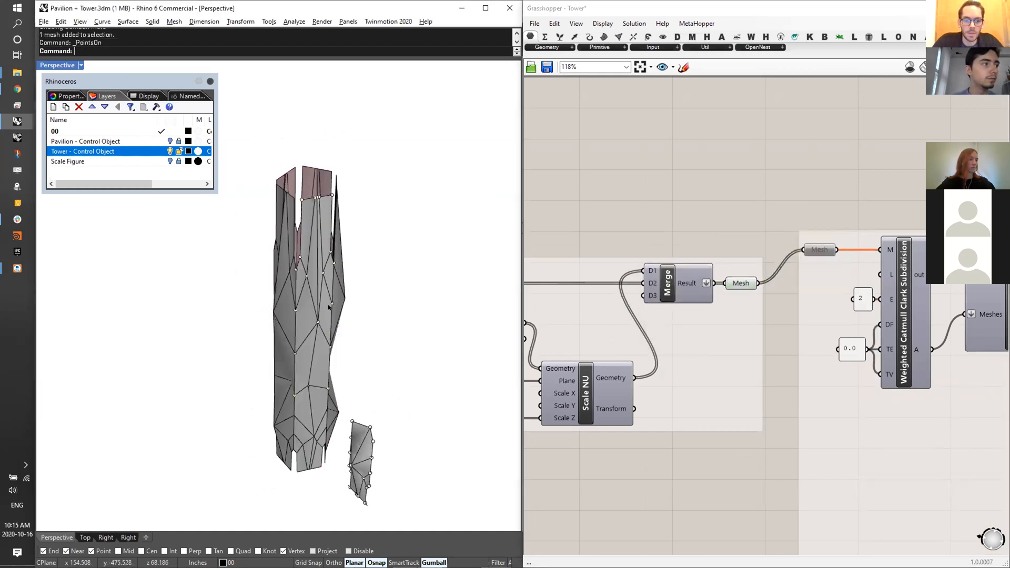
pyautogui.moveTo(116, 259); pyautogui.dragTo(153, 255, button='right')
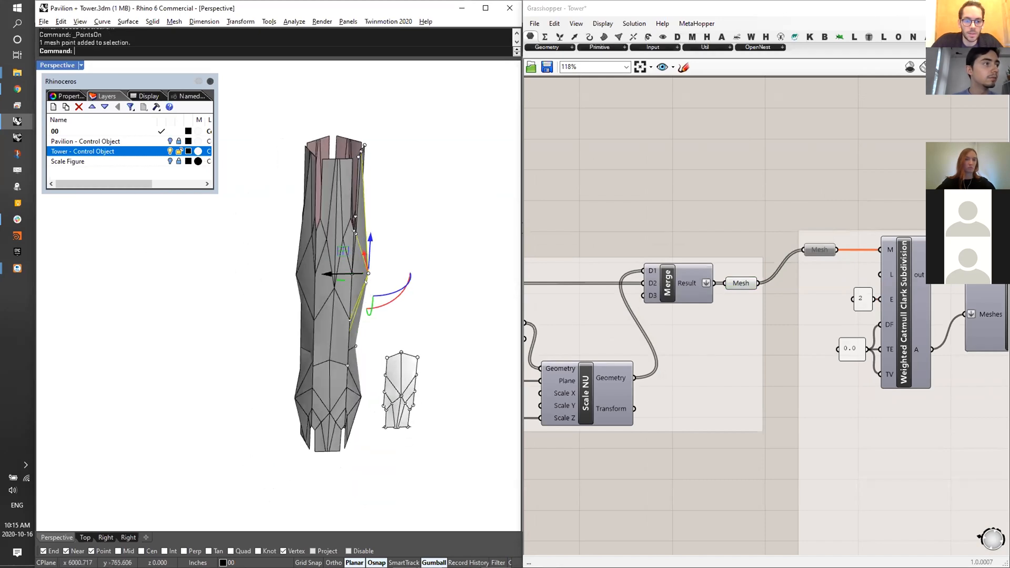
pyautogui.moveTo(347, 274); pyautogui.dragTo(367, 274)
pyautogui.click(388, 188)
pyautogui.moveTo(282, 206); pyautogui.dragTo(299, 292, button='right')
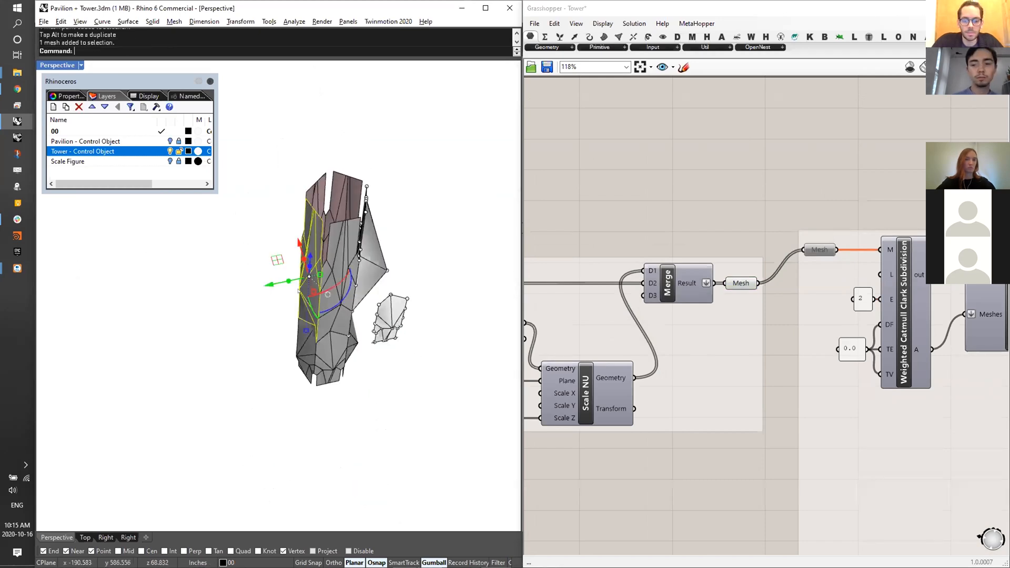
pyautogui.moveTo(262, 299); pyautogui.dragTo(234, 304)
pyautogui.click(235, 219)
pyautogui.moveTo(234, 219); pyautogui.dragTo(421, 240, button='right')
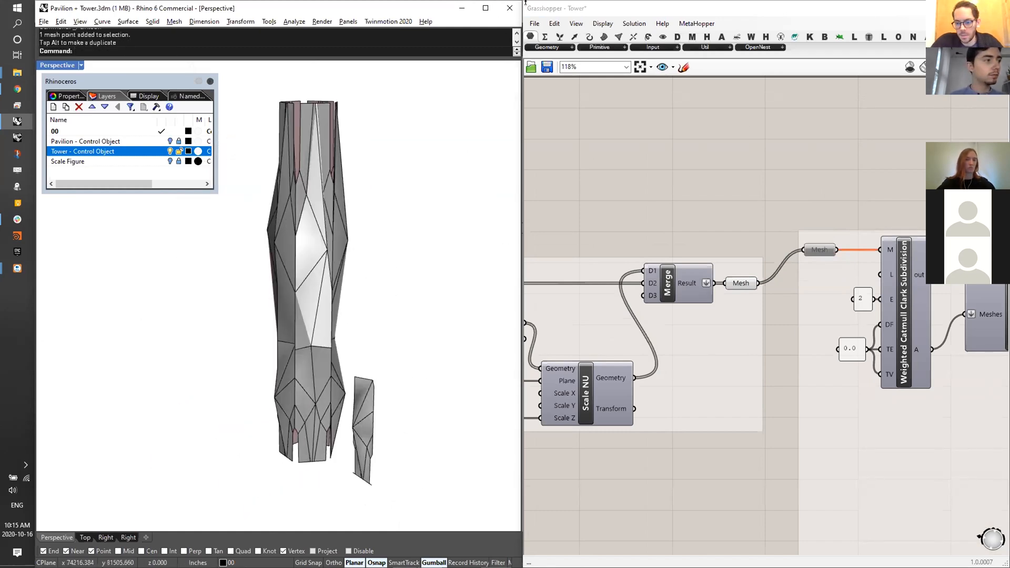
# - Undo the control point moves and the bake of the merged Mesh
pyautogui.moveTo(348, 266); pyautogui.dragTo(406, 273, button='right')
pyautogui.hotkey('ctrl', 'z')
pyautogui.hotkey('ctrl', 'z')
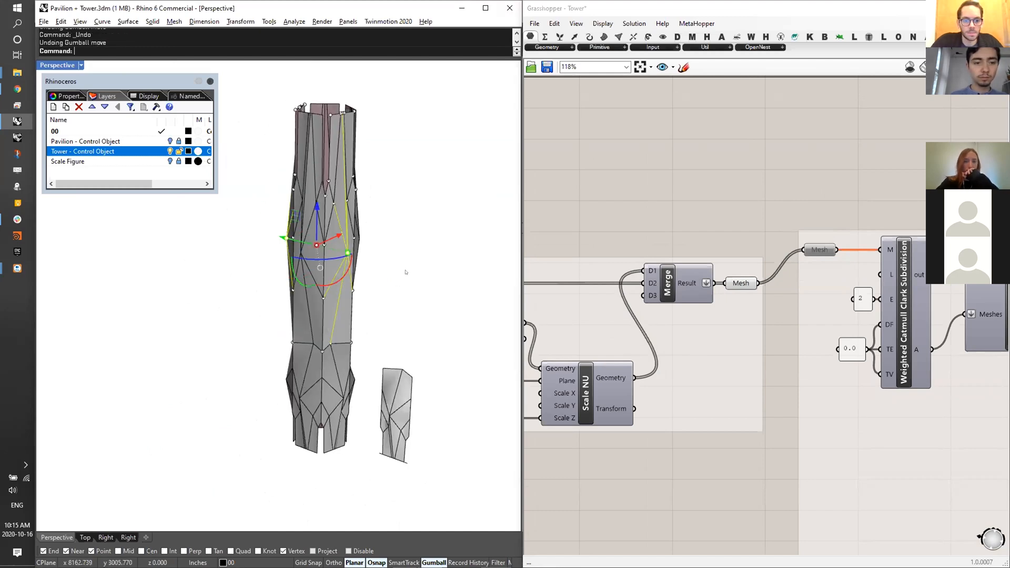
pyautogui.hotkey('ctrl', 'z')
# - Examine how the merged Mesh feeds the group containing the Weighted Catmull Clark Subdivision, and review that group's components
pyautogui.moveTo(774, 276); pyautogui.dragTo(720, 283, button='right')
pyautogui.click(682, 289)
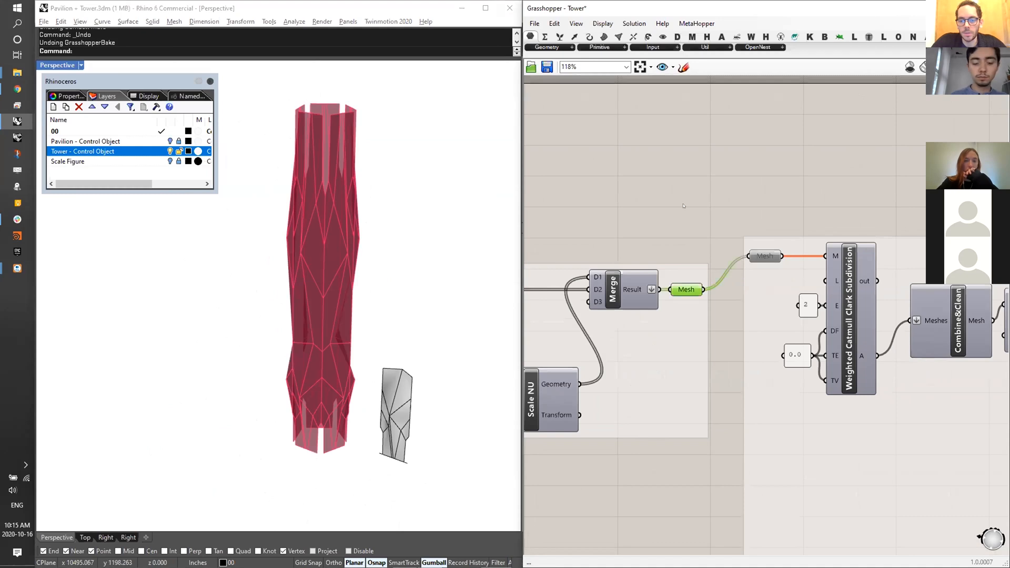
pyautogui.moveTo(654, 198); pyautogui.dragTo(719, 124)
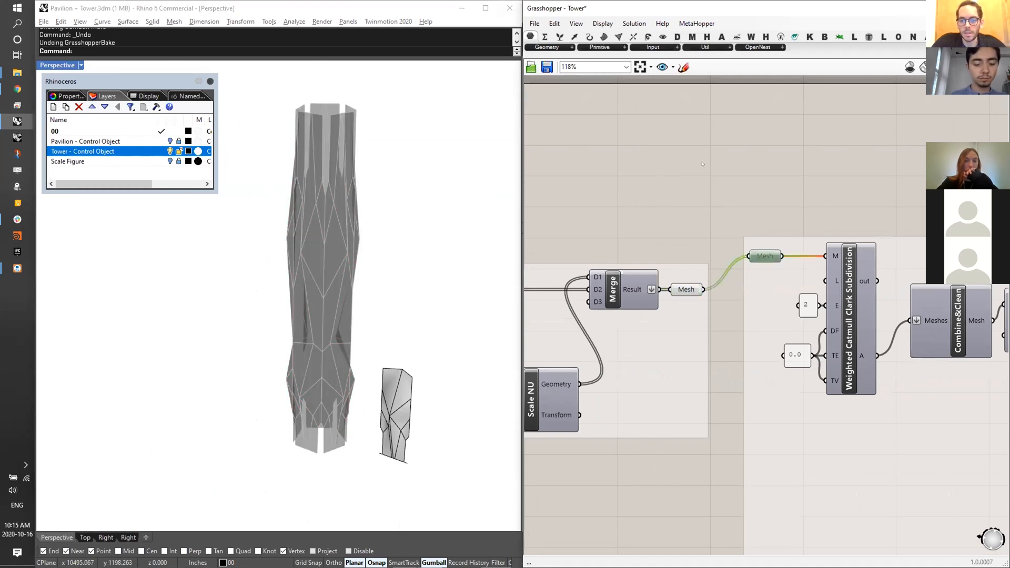
pyautogui.moveTo(703, 164); pyautogui.dragTo(678, 168, button='right')
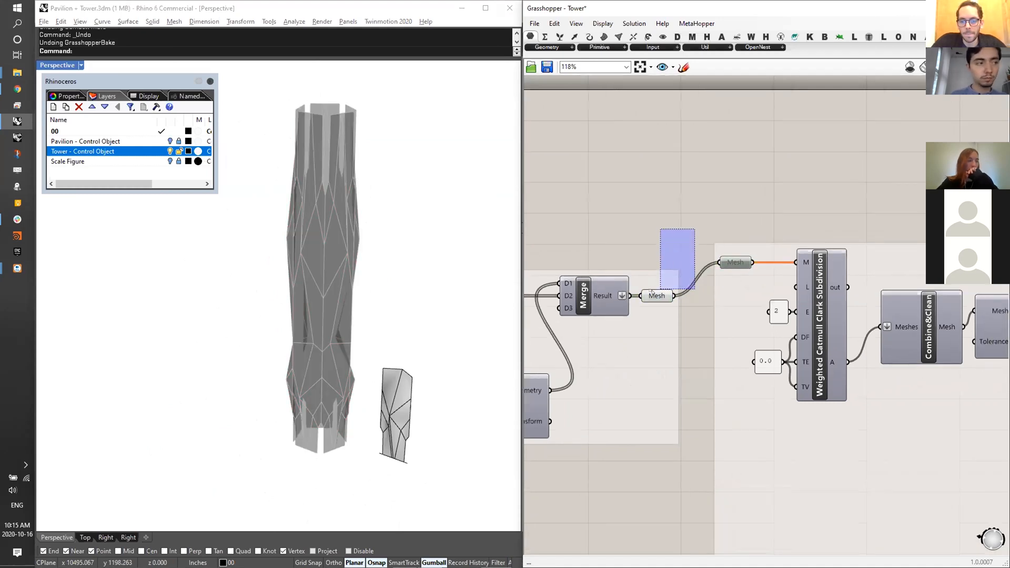
pyautogui.moveTo(652, 291); pyautogui.dragTo(653, 292)
pyautogui.scroll(-5, 653, 292)
pyautogui.click(653, 292)
pyautogui.moveTo(1000, 266); pyautogui.dragTo(886, 223, button='right')
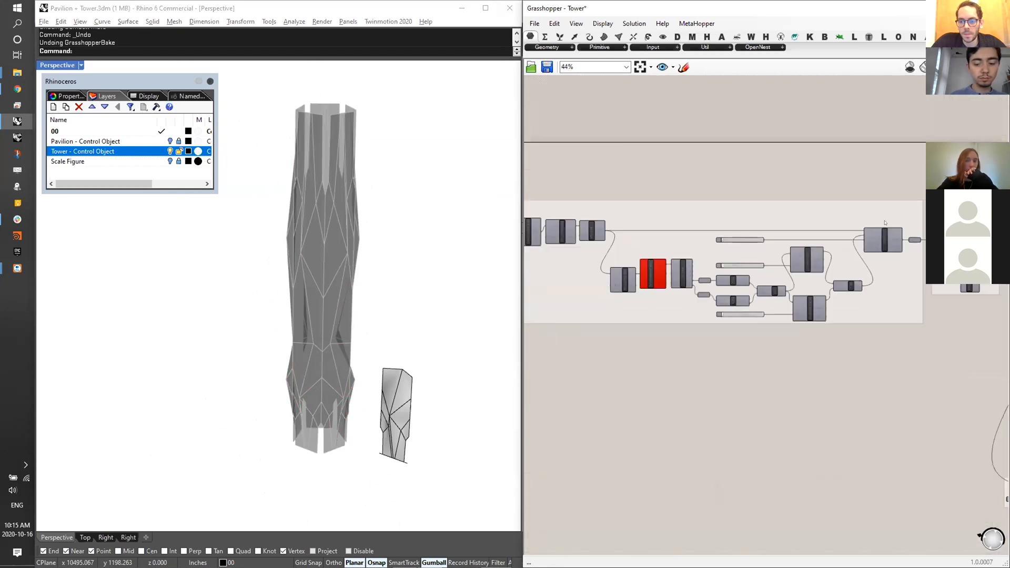
pyautogui.scroll(5, 886, 223)
pyautogui.scroll(-7, 750, 205)
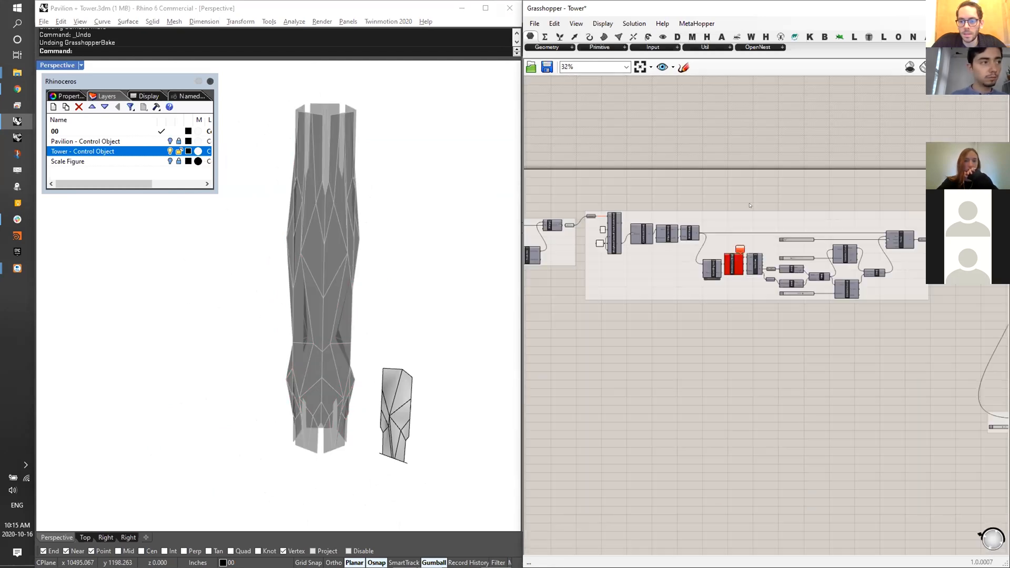
pyautogui.scroll(8, 750, 205)
# - Hide the preview of the merged Mesh and enable the Mesh parameter feeding the Weighted Catmull Clark Subdivision
pyautogui.moveTo(771, 215); pyautogui.dragTo(739, 282)
pyautogui.middleClick(749, 263)
pyautogui.click(770, 241)
pyautogui.moveTo(842, 154); pyautogui.dragTo(879, 232)
pyautogui.middleClick(841, 227)
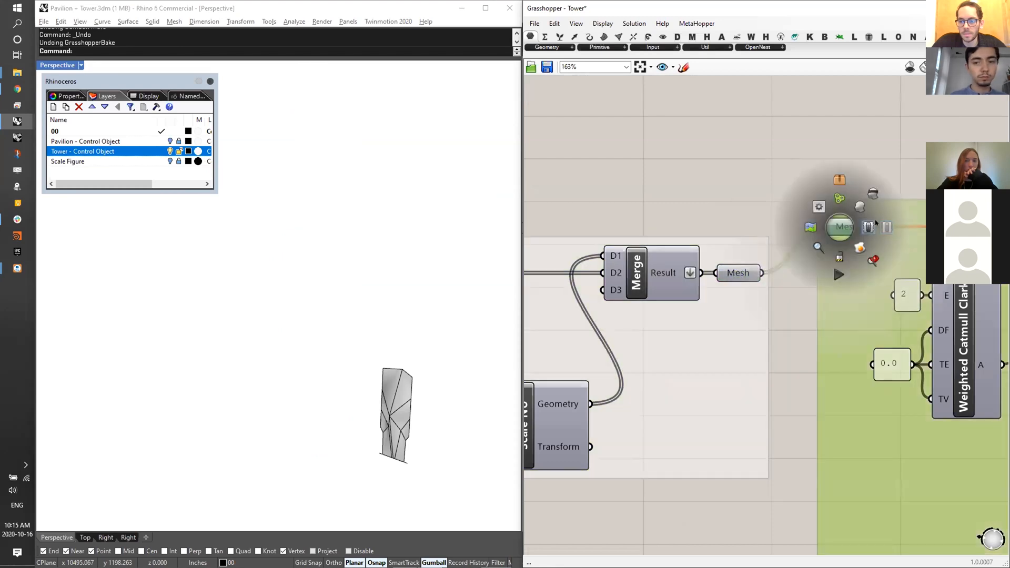
pyautogui.click(873, 225)
pyautogui.click(901, 251)
# - Turn on the preview of the output Mesh after the Twist component
pyautogui.moveTo(977, 256); pyautogui.dragTo(894, 256, button='right')
pyautogui.scroll(-5, 795, 206)
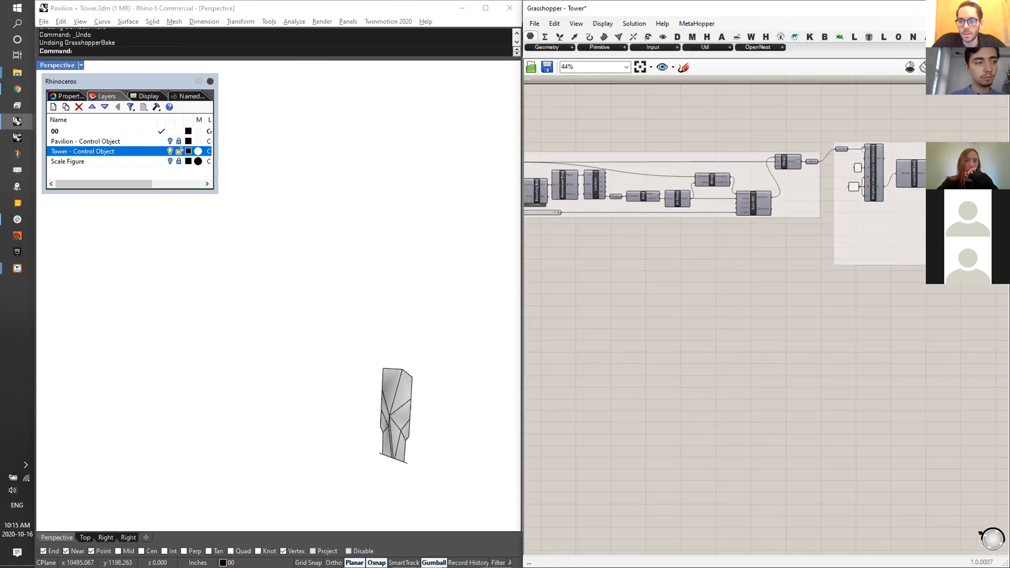
pyautogui.scroll(5, 795, 206)
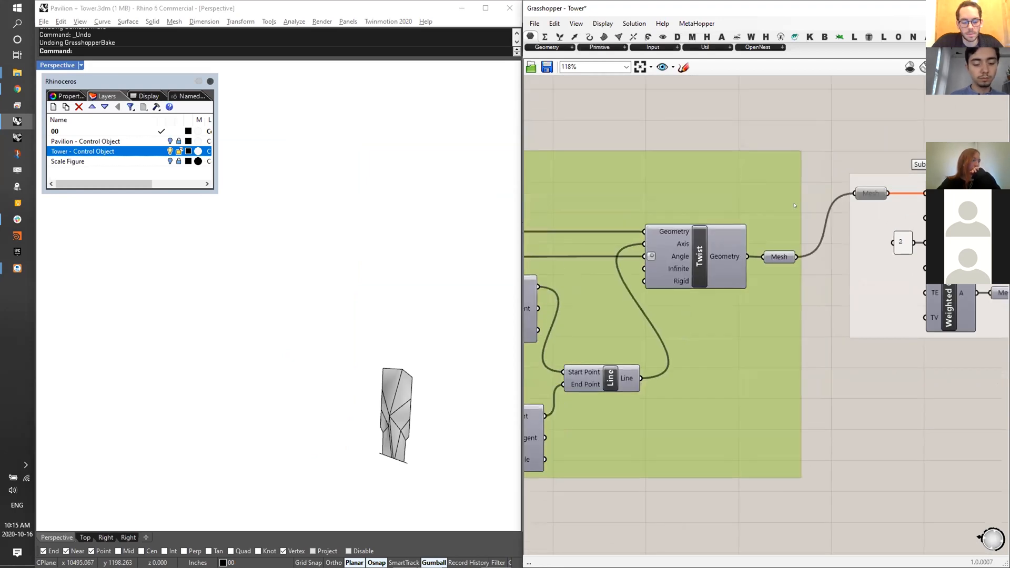
pyautogui.moveTo(785, 232); pyautogui.dragTo(810, 172, button='right')
pyautogui.middleClick(809, 172)
pyautogui.click(830, 153)
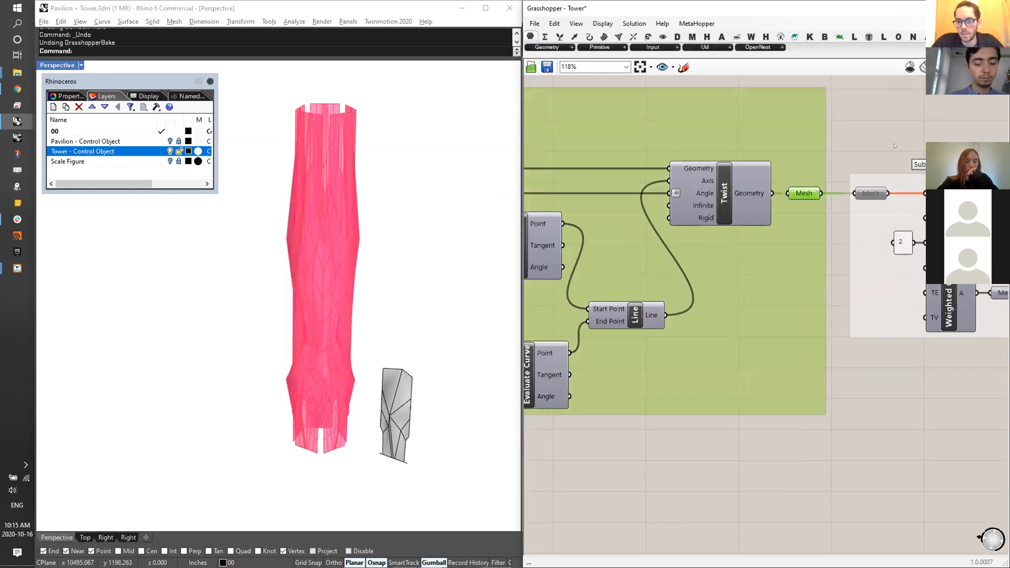
# - Examine the Weighted Catmull Clark Subdivision component's inputs and view the subdivided tower from several angles
pyautogui.moveTo(387, 330); pyautogui.dragTo(347, 335, button='right')
pyautogui.scroll(-3, 751, 356)
pyautogui.moveTo(642, 347); pyautogui.dragTo(949, 370, button='right')
pyautogui.scroll(3, 576, 295)
pyautogui.moveTo(575, 296); pyautogui.dragTo(701, 307, button='right')
pyautogui.moveTo(600, 311); pyautogui.dragTo(744, 314, button='right')
pyautogui.scroll(3, 745, 315)
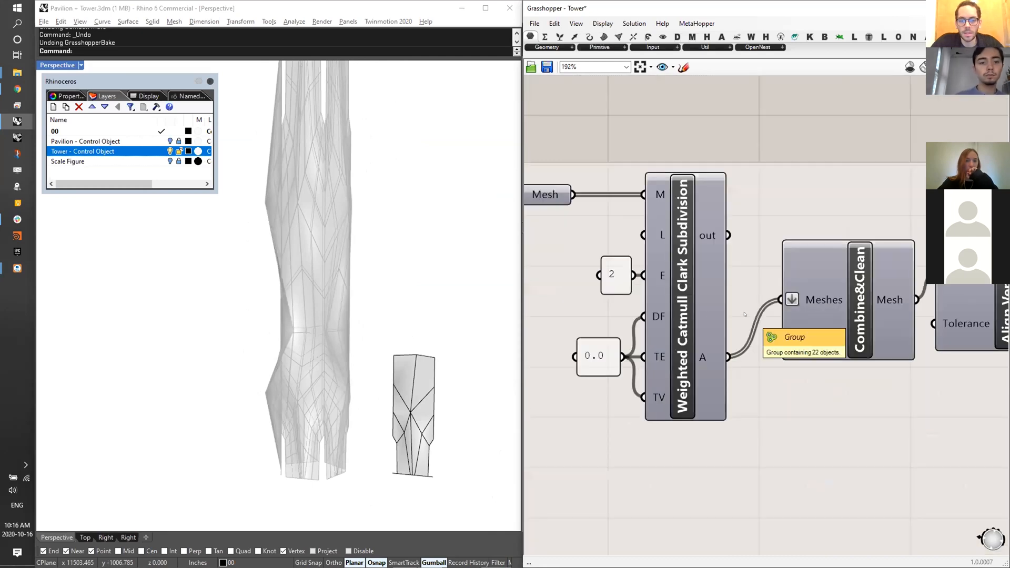
pyautogui.moveTo(300, 320); pyautogui.dragTo(389, 302, button='right')
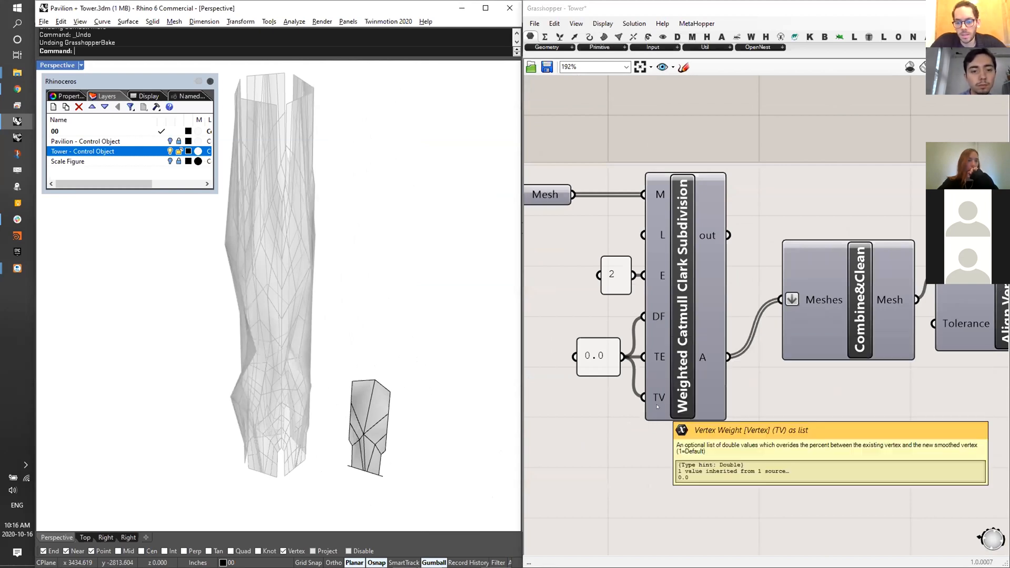
pyautogui.moveTo(327, 284)
pyautogui.mouseDown(button='right')
pyautogui.moveTo(318, 361)
pyautogui.moveTo(318, 284)
pyautogui.mouseUp(button='right')
# - Compare the whole tower before and after subdivision by selecting the input Mesh and the Weighted Catmull Clark Subdivision alternately
pyautogui.moveTo(546, 163); pyautogui.dragTo(567, 216, button='right')
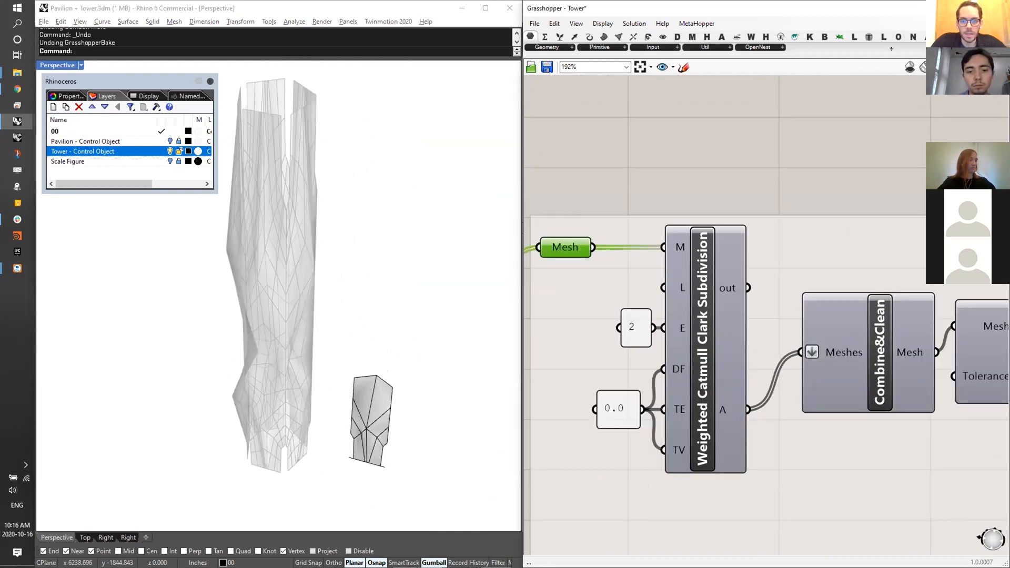
pyautogui.moveTo(363, 151); pyautogui.dragTo(420, 131, button='right')
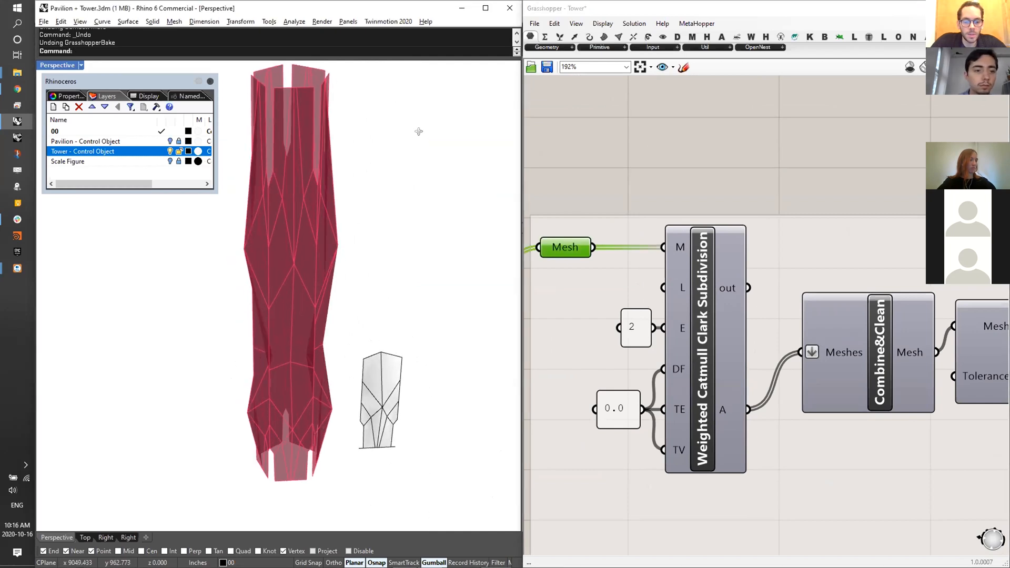
pyautogui.scroll(2, 382, 373)
pyautogui.click(716, 357)
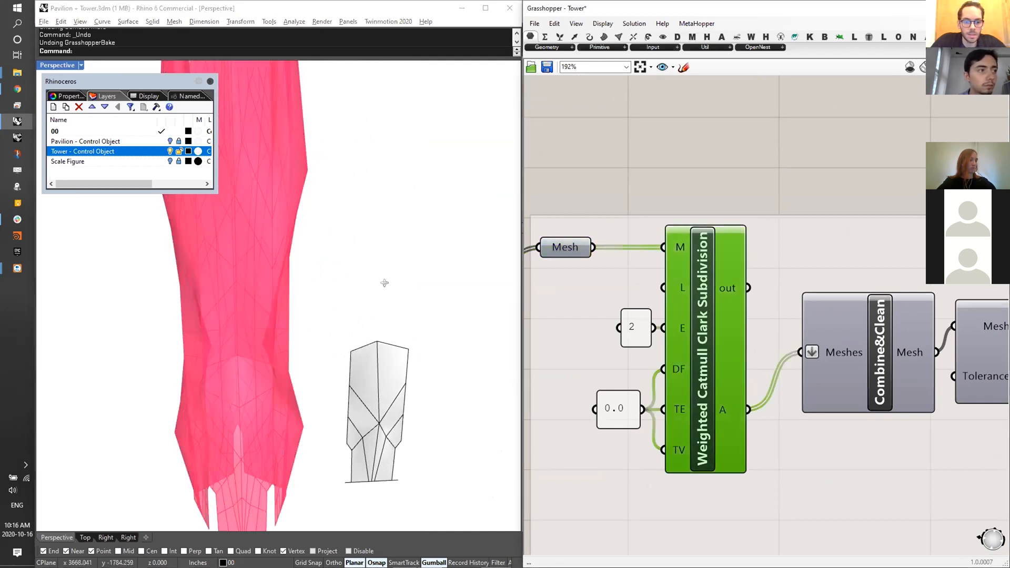
pyautogui.moveTo(384, 283); pyautogui.dragTo(416, 277, button='right')
pyautogui.click(570, 248)
pyautogui.moveTo(369, 335); pyautogui.dragTo(388, 329, button='right')
# - Compare the face edges near the openings at the tower's base between the input Mesh and its subdivided version
pyautogui.keyDown('shift'); pyautogui.moveTo(305, 481); pyautogui.dragTo(323, 359, button='right'); pyautogui.keyUp('shift')
pyautogui.scroll(5, 342, 291)
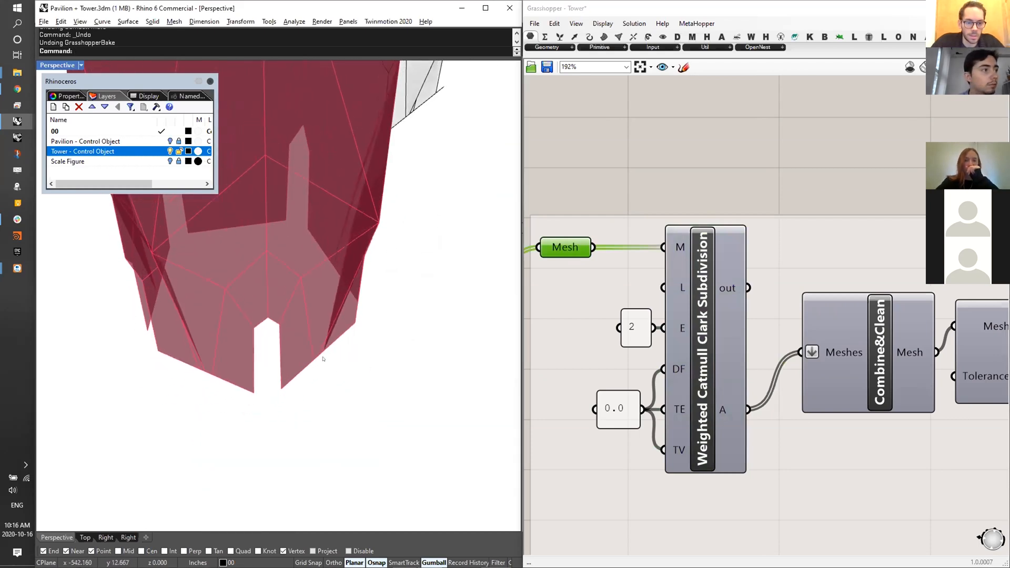
pyautogui.scroll(10, 324, 360)
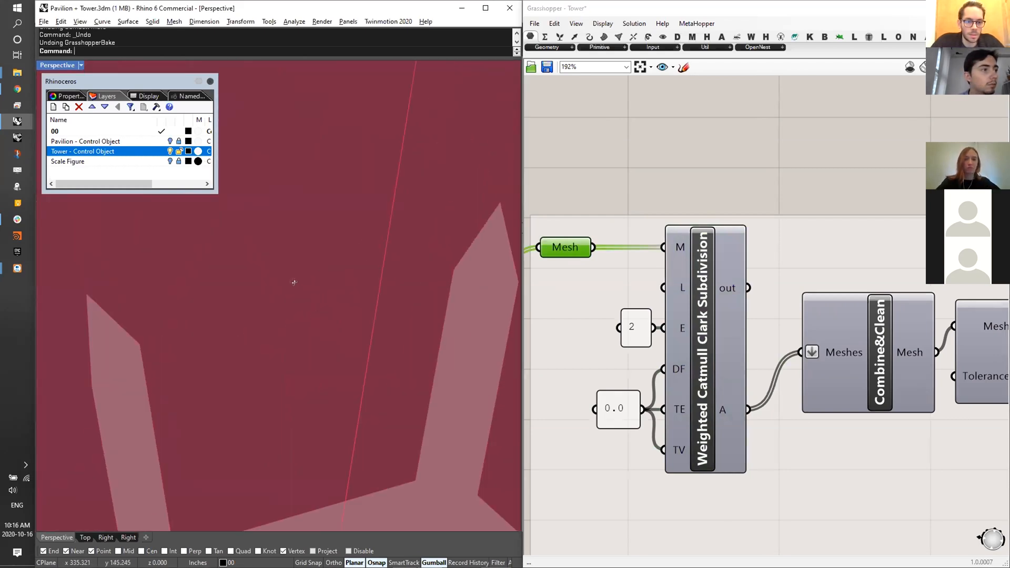
pyautogui.scroll(-3, 294, 282)
pyautogui.click(711, 326)
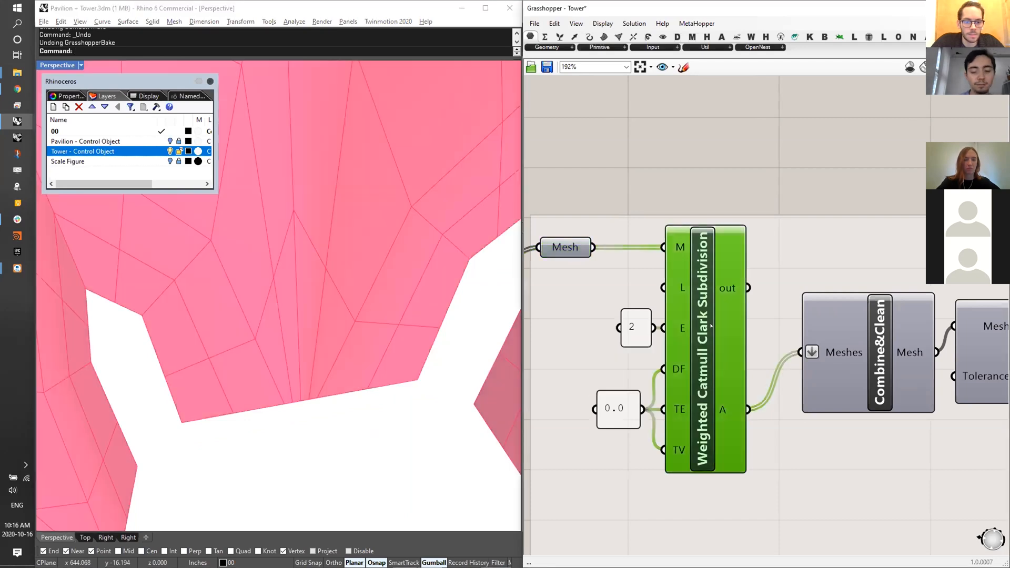
pyautogui.click(568, 246)
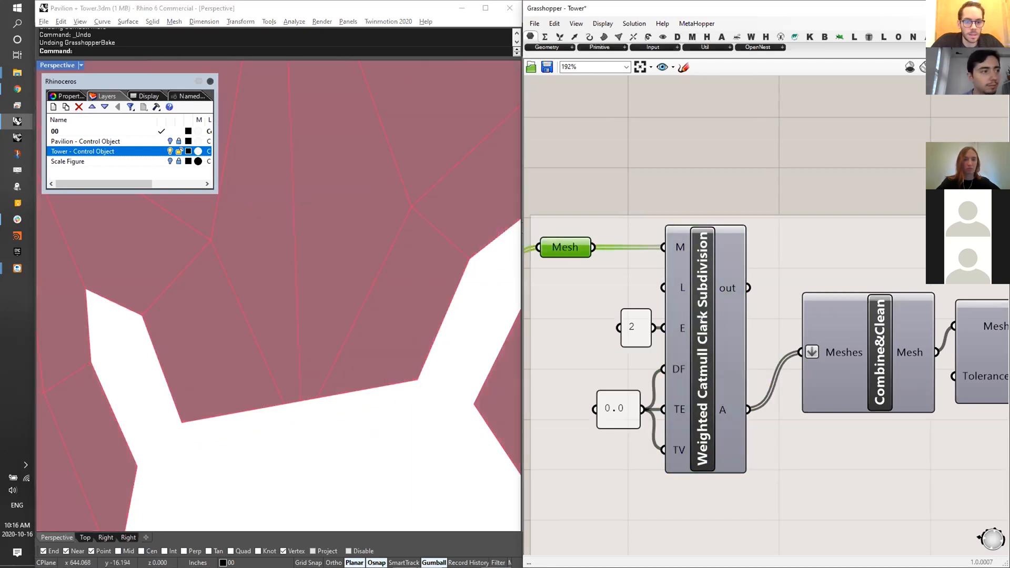
pyautogui.click(703, 319)
# - Select the input Mesh together with the Weighted Catmull Clark Subdivision and examine their overlapping edges up close
pyautogui.click(606, 192)
pyautogui.click(568, 247)
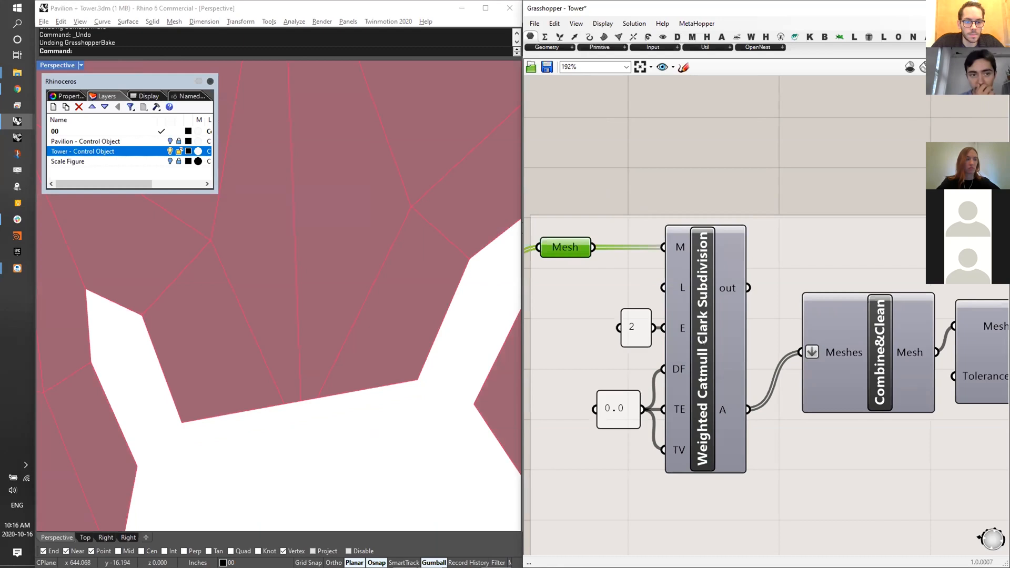
pyautogui.keyDown('shift'); pyautogui.click(709, 356); pyautogui.keyUp('shift')
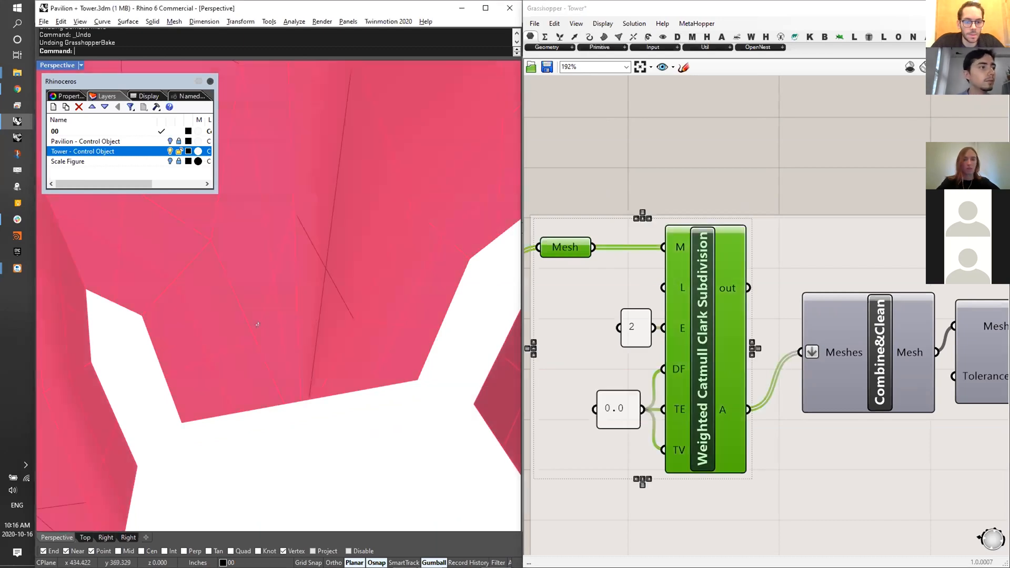
pyautogui.scroll(5, 214, 300)
pyautogui.scroll(2, 241, 302)
pyautogui.keyDown('shift'); pyautogui.moveTo(242, 302); pyautogui.dragTo(337, 258, button='right'); pyautogui.keyUp('shift')
# - Add a Mesh Edges component and connect the A output of the Weighted Catmull Clark Subdivision to its Mesh input
pyautogui.doubleClick(743, 180)
pyautogui.write('m')
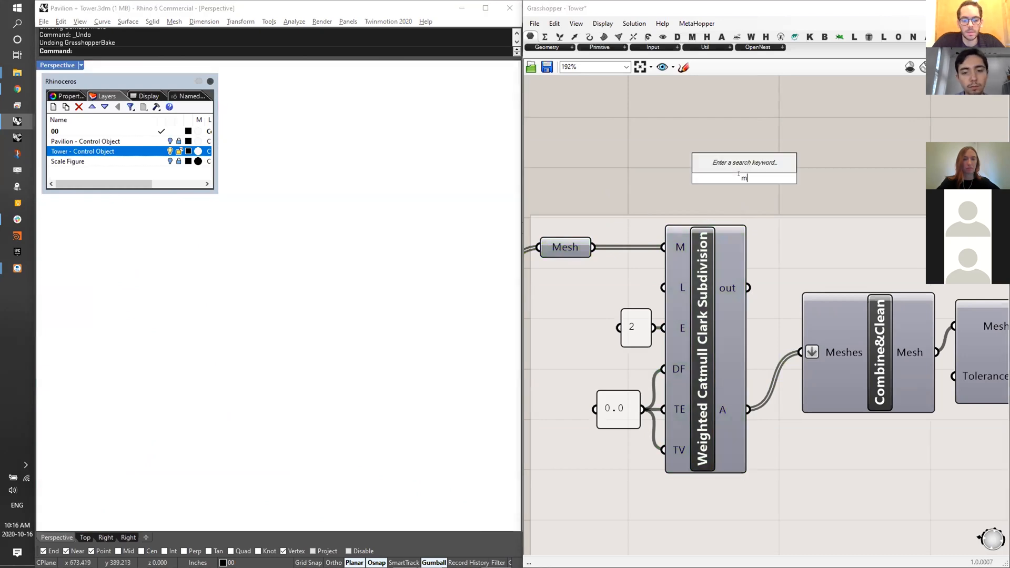
pyautogui.write('esh edge')
pyautogui.click(727, 139)
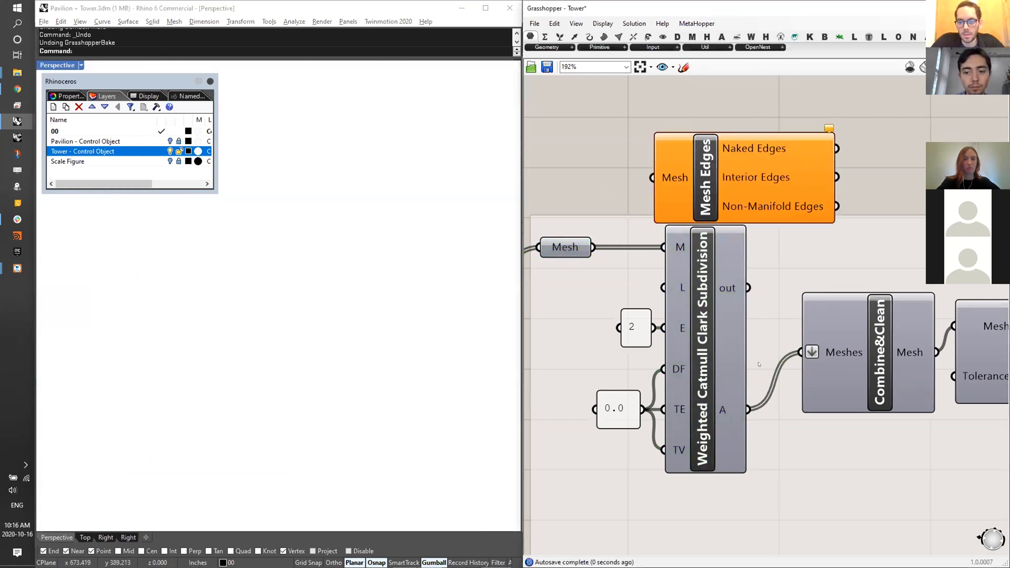
pyautogui.hotkey('ctrl', 'z')
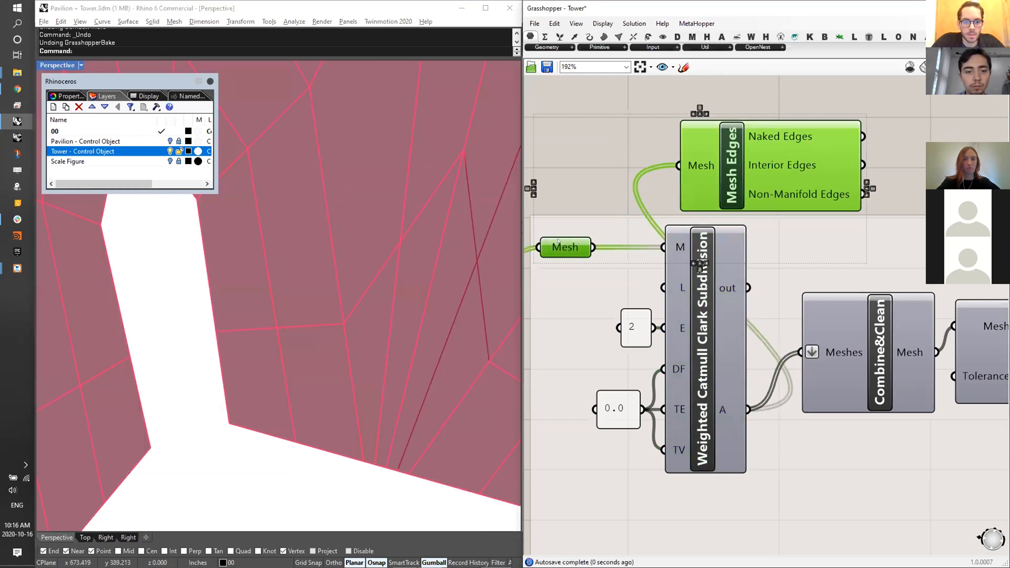
# - Examine the subdivided edges from Mesh Edges against the input Mesh around the tower's base from several angles
pyautogui.moveTo(236, 298); pyautogui.dragTo(270, 298, button='right')
pyautogui.click(727, 188)
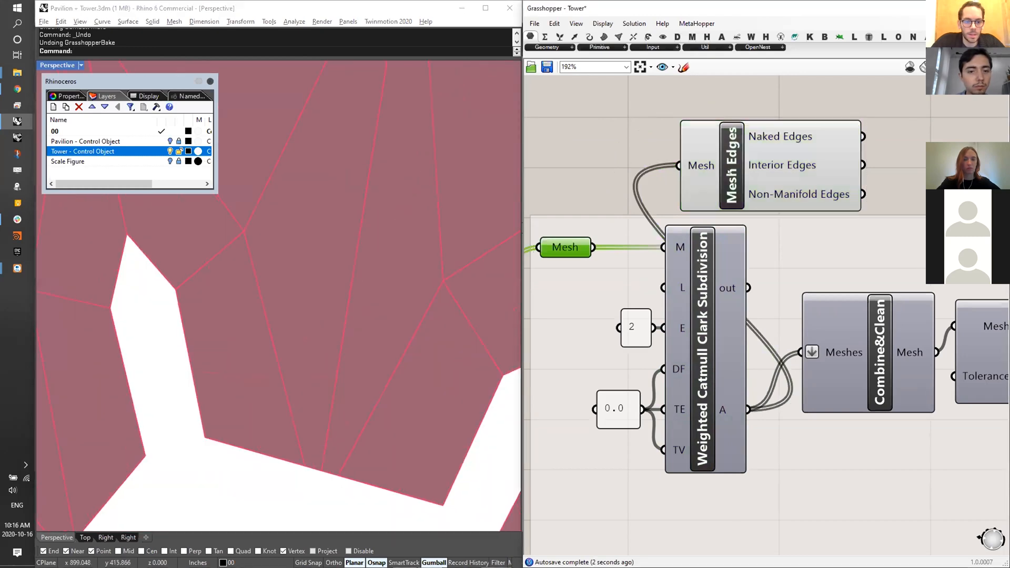
pyautogui.moveTo(318, 285); pyautogui.dragTo(295, 326, button='right')
pyautogui.moveTo(304, 291); pyautogui.dragTo(296, 223, button='right')
pyautogui.scroll(-5, 286, 259)
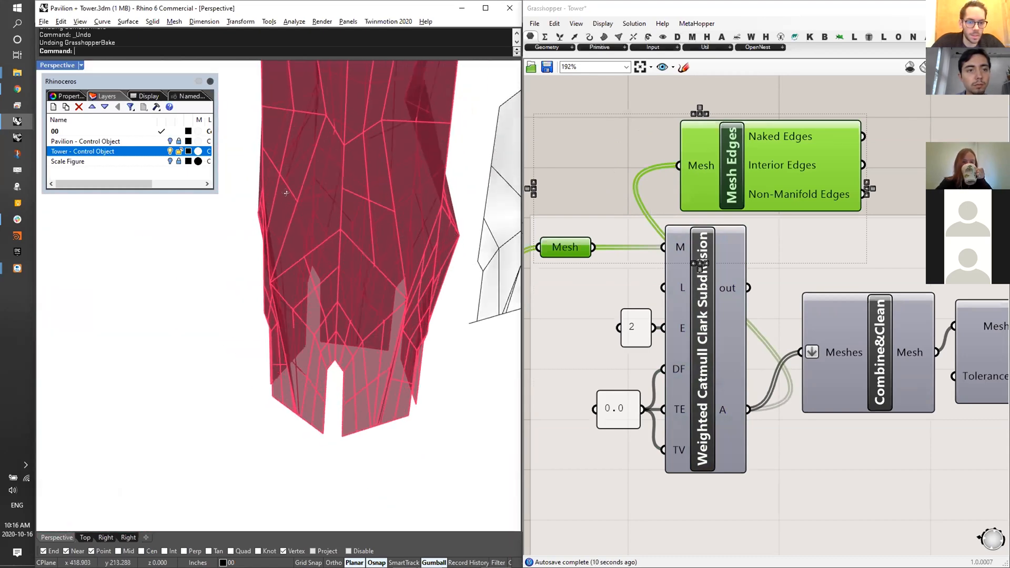
# - Delete the Mesh Edges component attached to the Weighted Catmull Clark Subdivision
pyautogui.moveTo(930, 154); pyautogui.dragTo(776, 165)
pyautogui.press('Delete')
pyautogui.click(627, 342)
pyautogui.moveTo(680, 335); pyautogui.dragTo(605, 373, button='right')
# - Compare the Weighted Catmull Clark Subdivision result with its input Mesh around the openings at the tower's base
pyautogui.moveTo(337, 295); pyautogui.dragTo(300, 302, button='right')
pyautogui.moveTo(573, 249); pyautogui.dragTo(693, 248, button='right')
pyautogui.scroll(-3, 694, 249)
pyautogui.scroll(2, 782, 406)
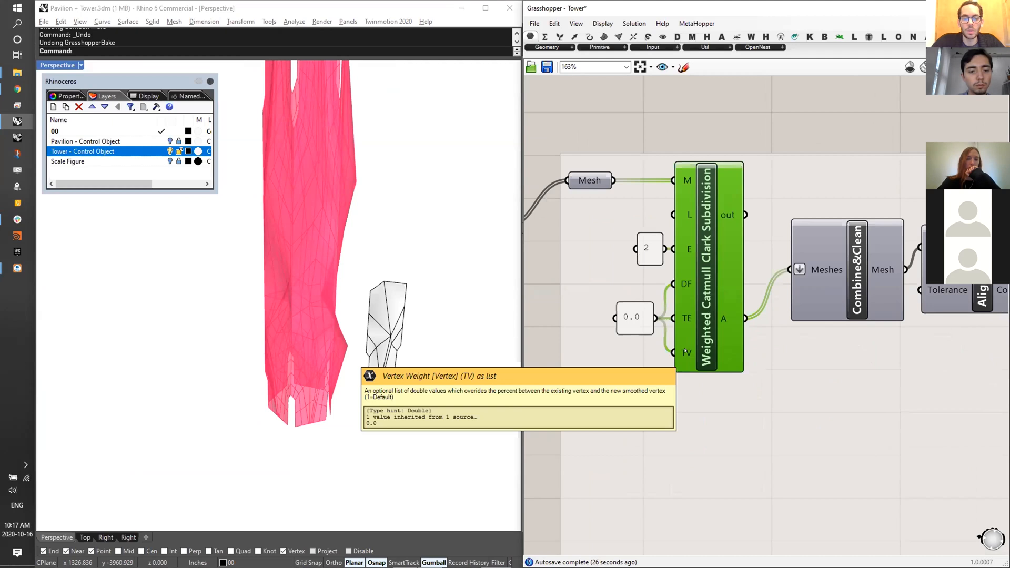
pyautogui.scroll(5, 333, 363)
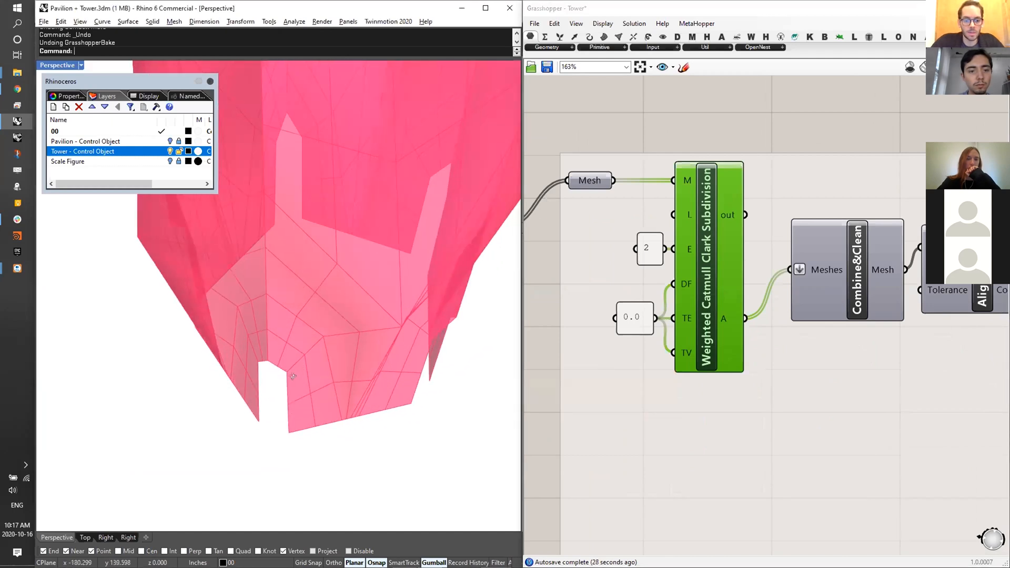
pyautogui.moveTo(293, 376); pyautogui.dragTo(298, 442, button='right')
pyautogui.moveTo(350, 315); pyautogui.dragTo(352, 336, button='right')
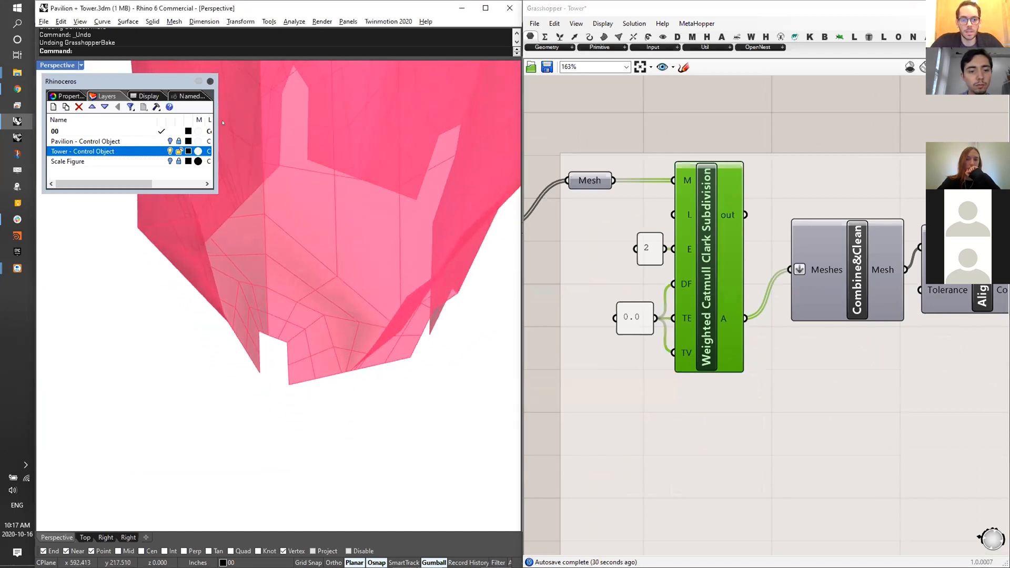
pyautogui.moveTo(642, 316); pyautogui.dragTo(633, 316)
pyautogui.moveTo(591, 174)
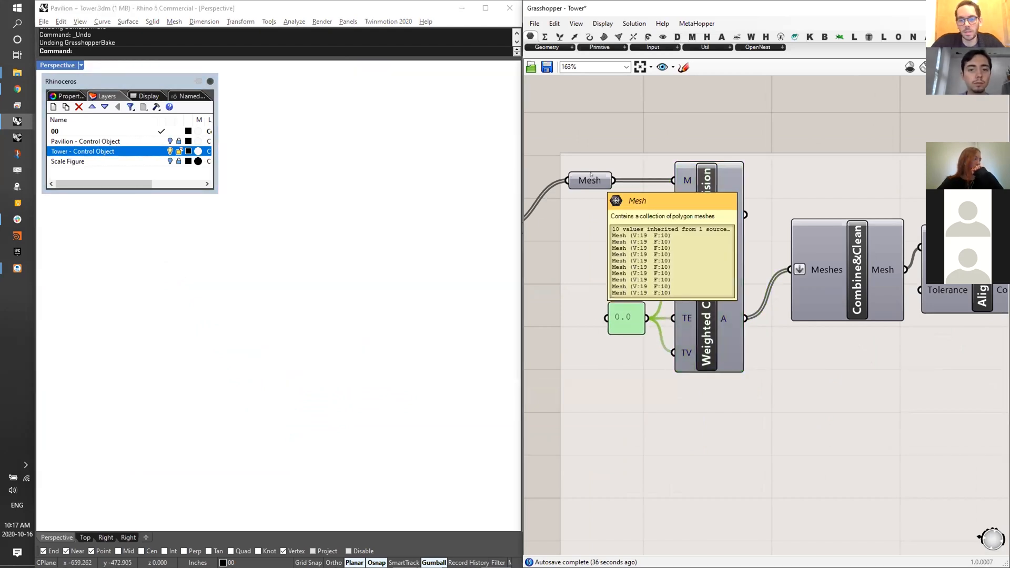
pyautogui.click(595, 181)
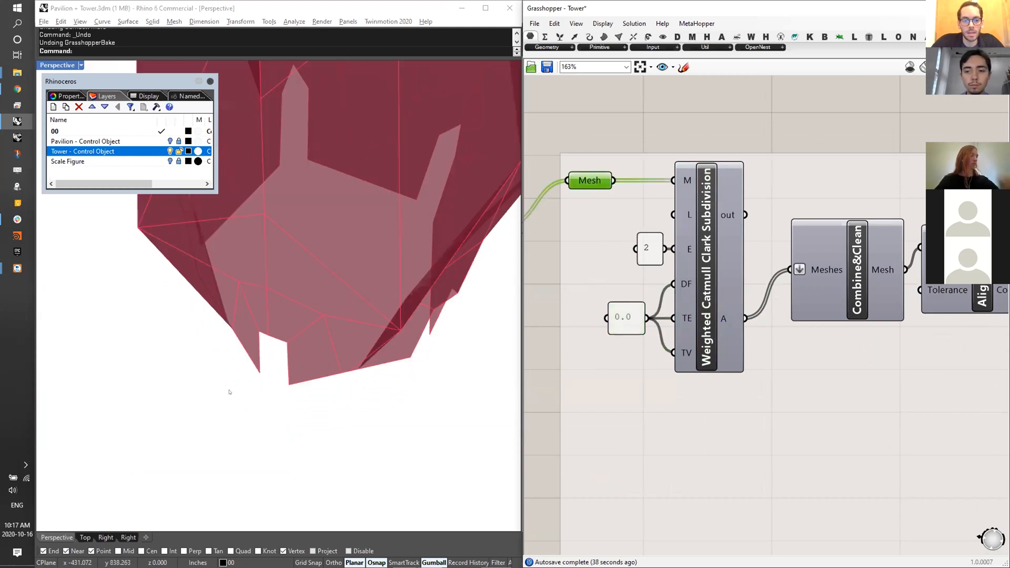
# - Select the Weld Mesh component and examine the combined tower mesh it outputs
pyautogui.moveTo(784, 225); pyautogui.dragTo(702, 234, button='right')
pyautogui.scroll(-3, 705, 235)
pyautogui.moveTo(905, 274); pyautogui.dragTo(665, 266, button='right')
pyautogui.click(664, 266)
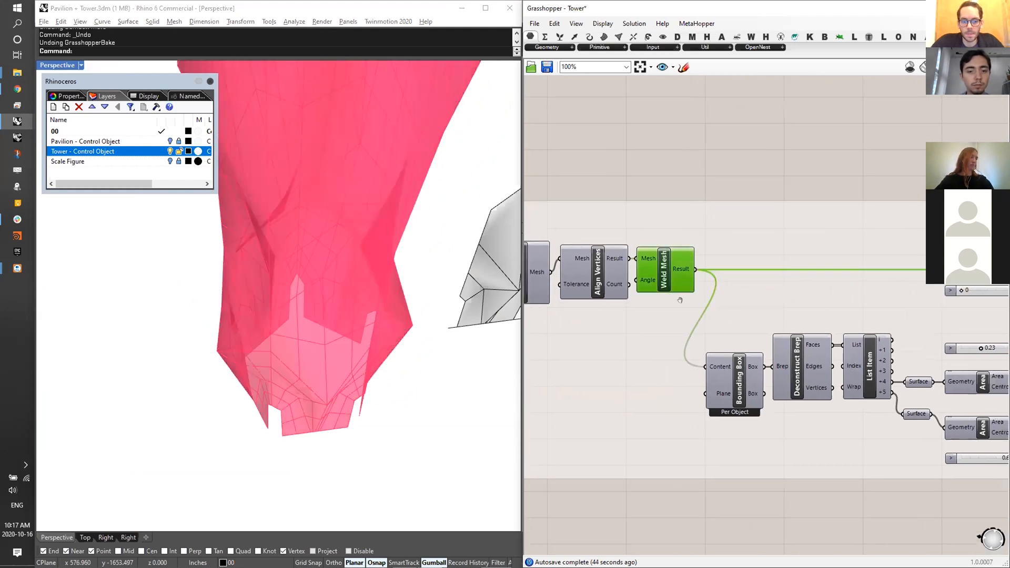
pyautogui.moveTo(680, 300); pyautogui.dragTo(600, 308, button='right')
pyautogui.scroll(-3, 337, 274)
pyautogui.moveTo(337, 273); pyautogui.dragTo(351, 278, button='right')
# - Select the Twist component and inspect its preview together with the components feeding it
pyautogui.moveTo(913, 318); pyautogui.dragTo(742, 314, button='right')
pyautogui.moveTo(868, 287); pyautogui.dragTo(784, 282, button='right')
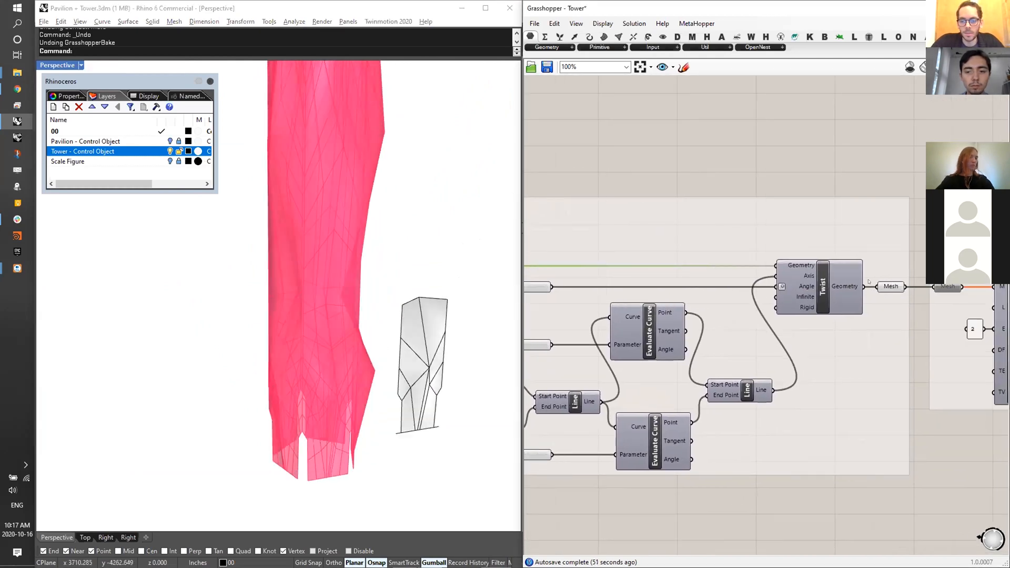
pyautogui.scroll(-2, 869, 282)
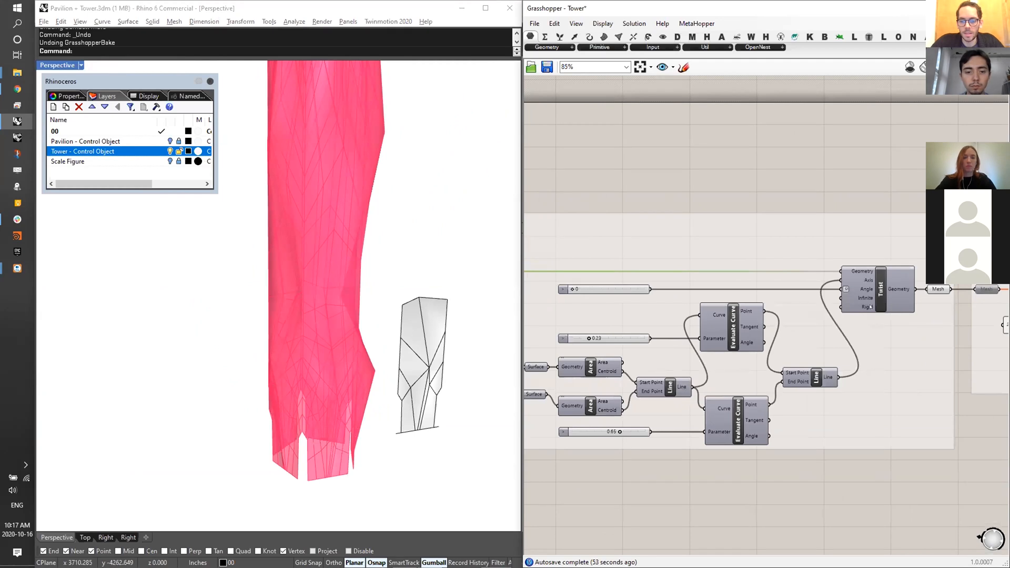
pyautogui.click(895, 289)
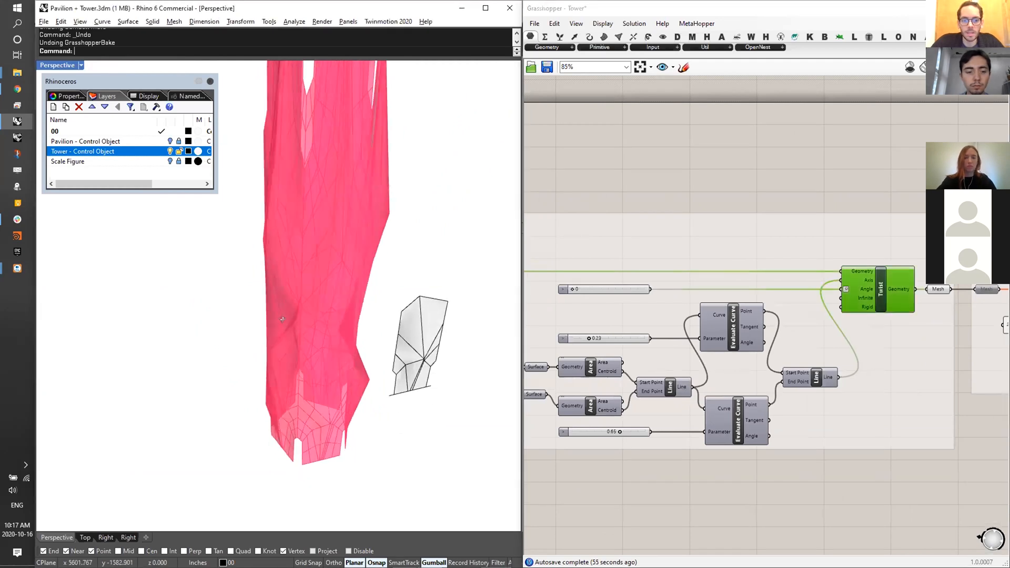
pyautogui.moveTo(678, 306); pyautogui.dragTo(693, 316, button='right')
pyautogui.scroll(-2, 727, 272)
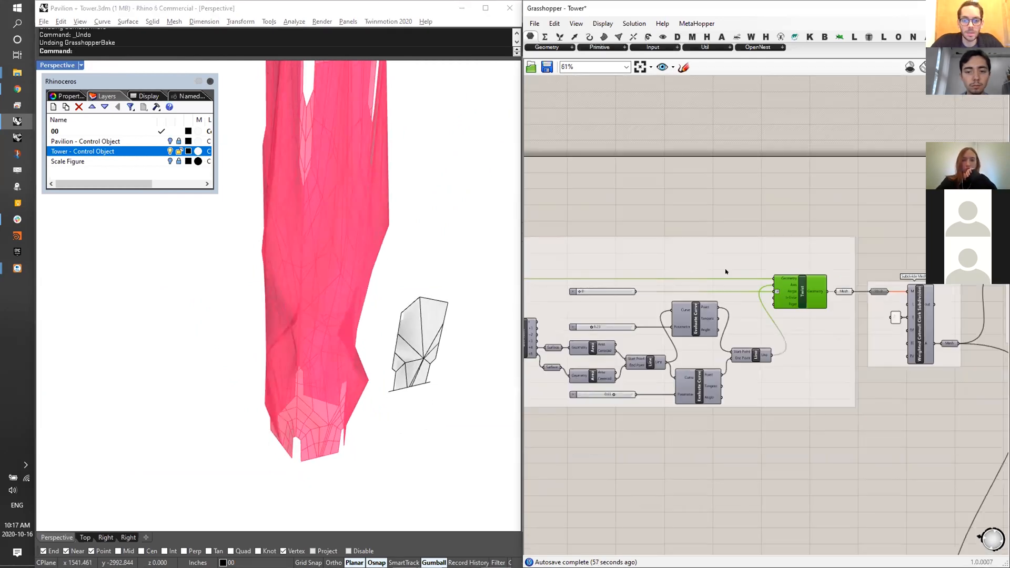
# - Set the Twist angle slider to 45
pyautogui.scroll(5, 553, 292)
pyautogui.moveTo(400, 284); pyautogui.dragTo(476, 282, button='right')
pyautogui.click(554, 293)
pyautogui.moveTo(566, 293); pyautogui.dragTo(617, 290)
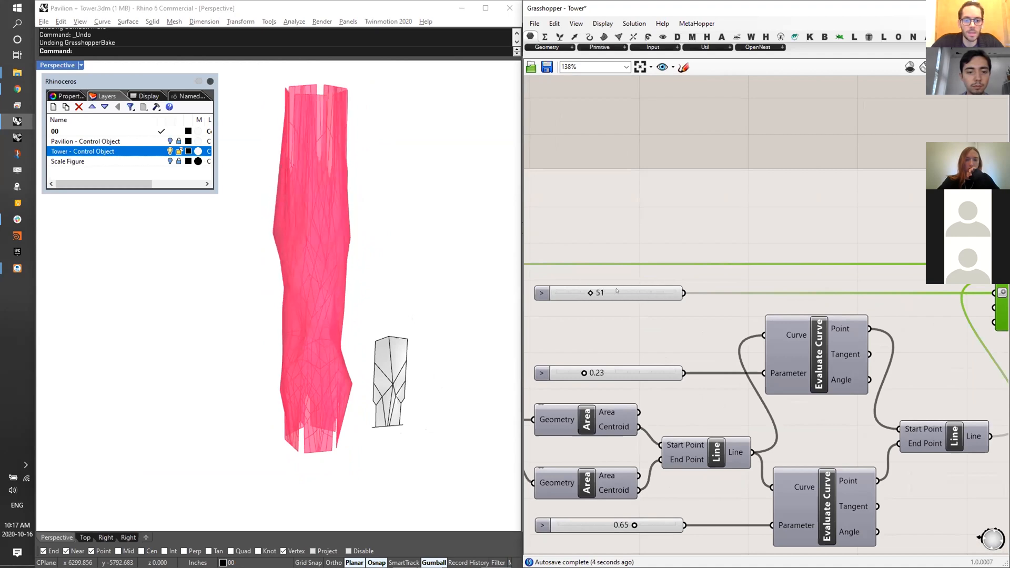
pyautogui.doubleClick(617, 290)
pyautogui.write('45')
pyautogui.press('Return')
pyautogui.scroll(-3, 686, 264)
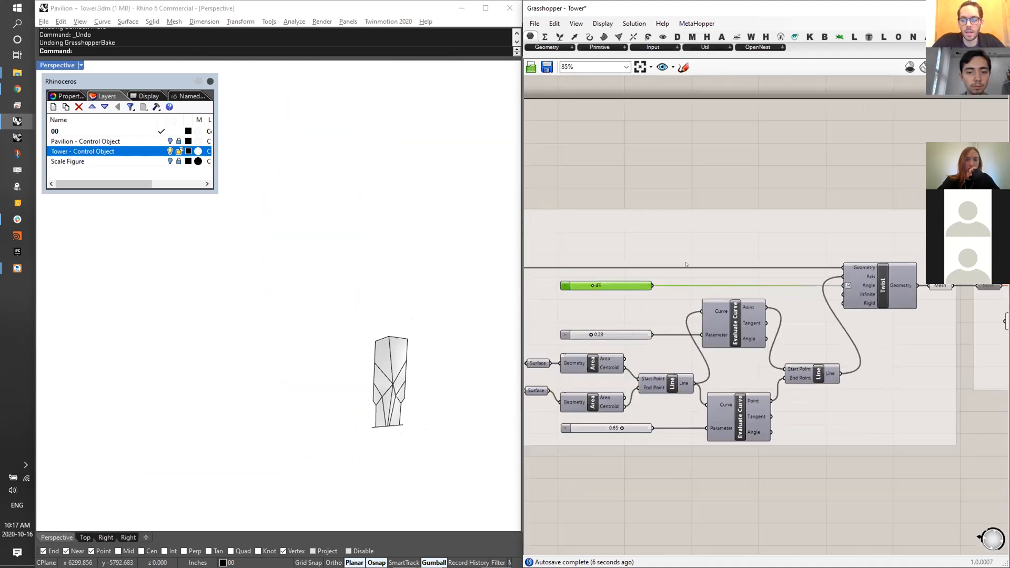
# - Select the Mesh after the Twist component and examine the twisted tower from several angles
pyautogui.click(940, 286)
pyautogui.scroll(5, 400, 251)
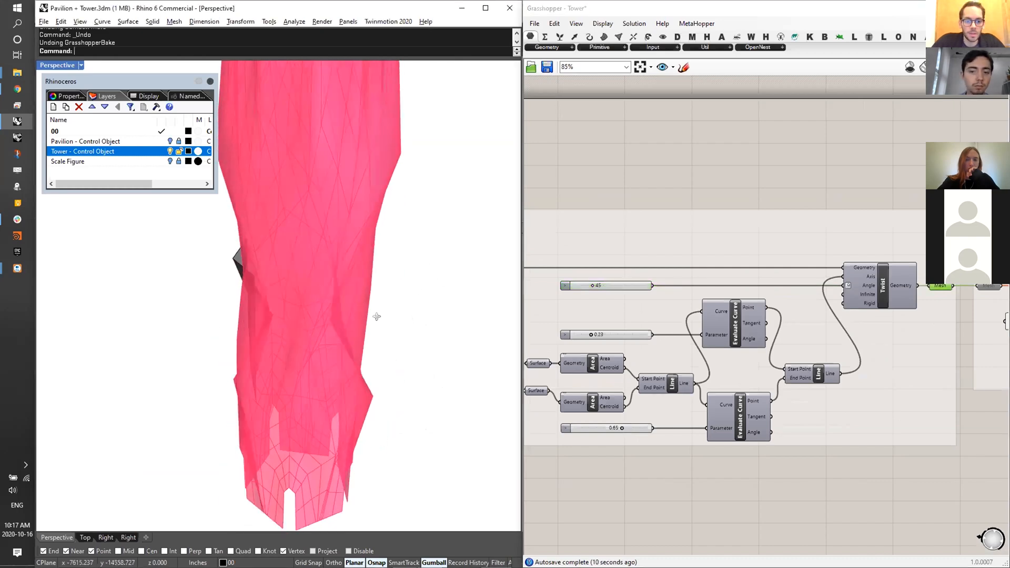
pyautogui.scroll(-5, 374, 316)
pyautogui.scroll(5, 402, 276)
pyautogui.moveTo(401, 275)
pyautogui.mouseDown(button='right')
pyautogui.moveTo(378, 239)
pyautogui.moveTo(444, 207)
pyautogui.moveTo(391, 200)
pyautogui.moveTo(257, 289)
pyautogui.moveTo(386, 276)
pyautogui.mouseUp(button='right')
pyautogui.scroll(-3, 386, 276)
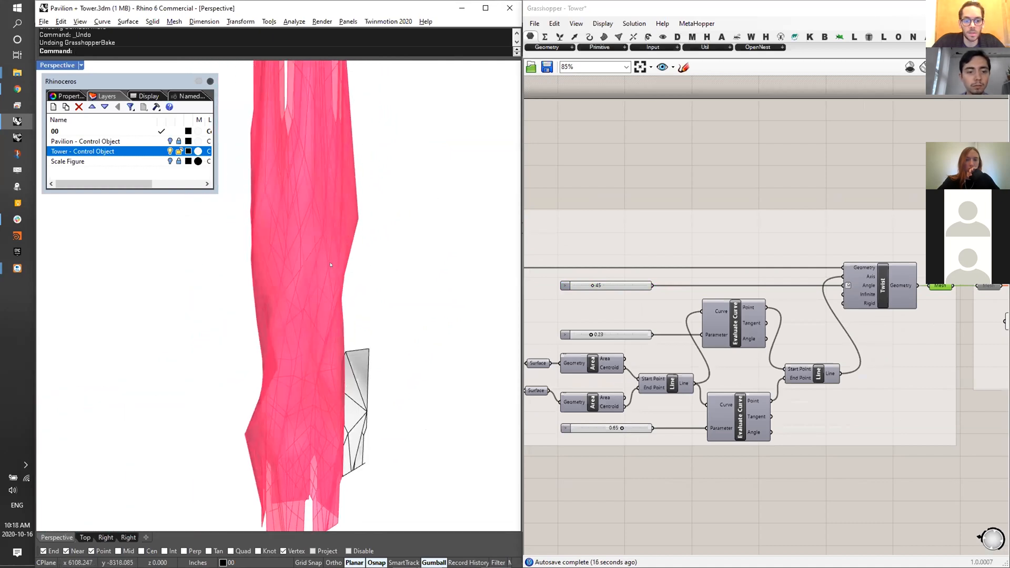
# - Preview the bounding box face held by the Surface on the List Item's +5 output
pyautogui.moveTo(560, 381); pyautogui.dragTo(685, 383, button='right')
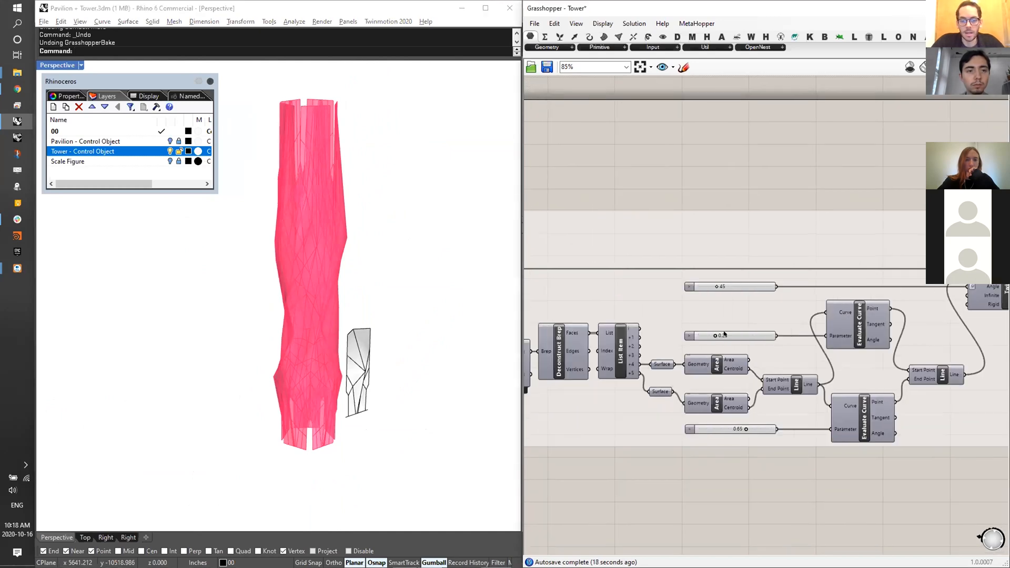
pyautogui.scroll(2, 684, 383)
pyautogui.click(659, 392)
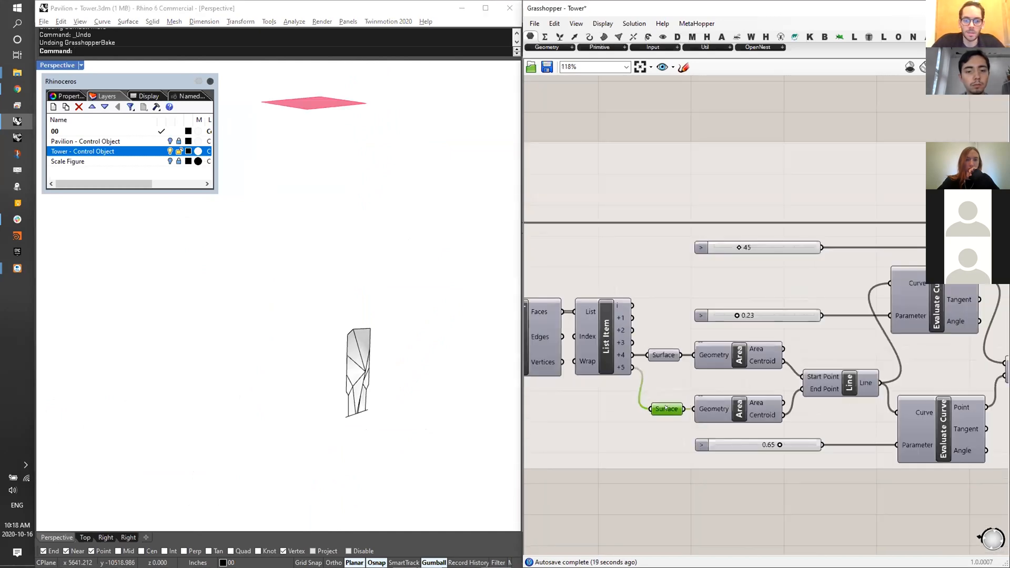
pyautogui.scroll(-2, 611, 239)
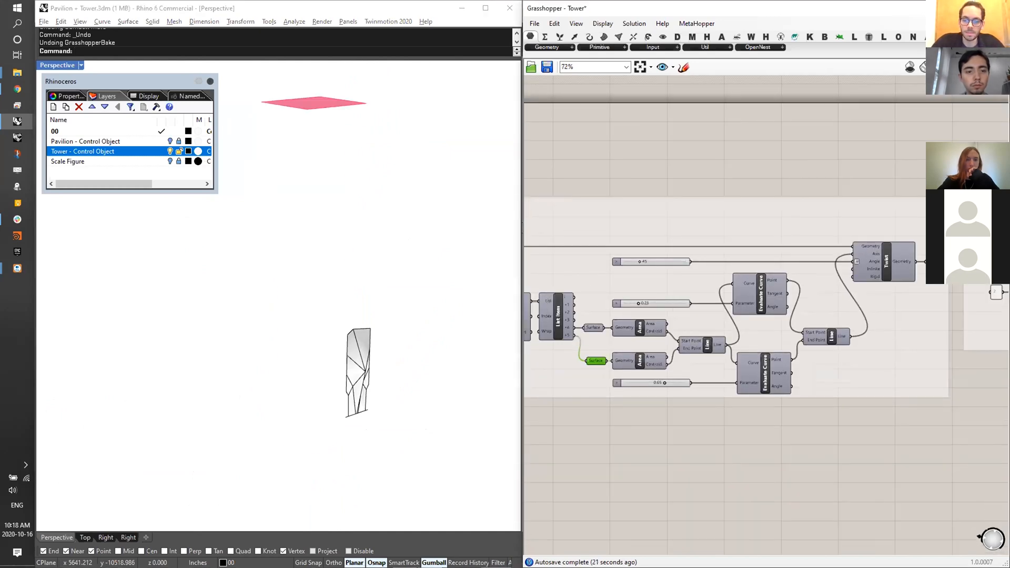
pyautogui.click(660, 282)
pyautogui.moveTo(661, 281); pyautogui.dragTo(703, 284, button='right')
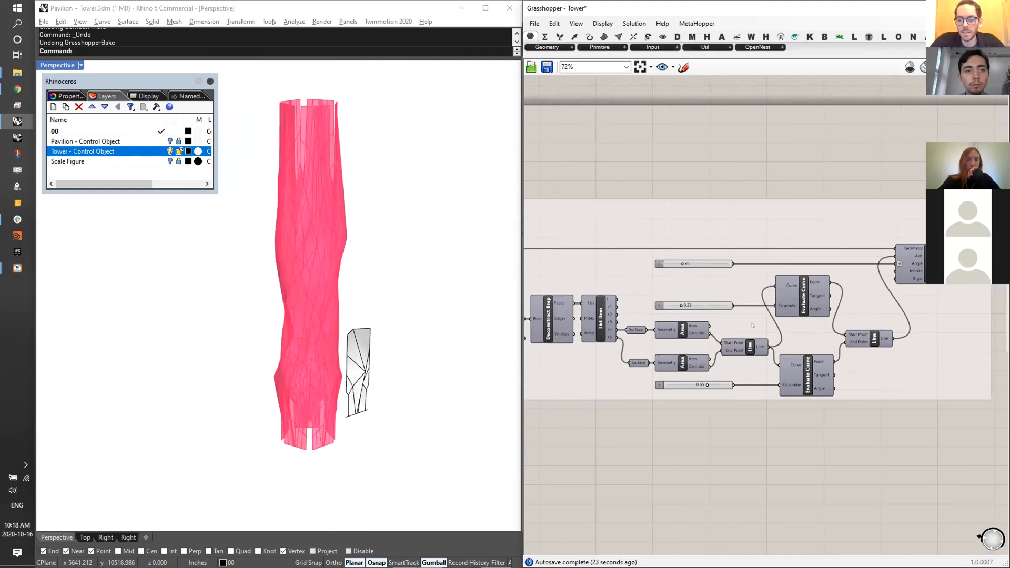
# - Preview the Line connecting the two Area centroids and view it from different angles
pyautogui.scroll(1, 705, 306)
pyautogui.moveTo(777, 296); pyautogui.dragTo(813, 307, button='right')
pyautogui.click(569, 330)
pyautogui.click(809, 358)
pyautogui.moveTo(293, 269); pyautogui.dragTo(335, 369, button='right')
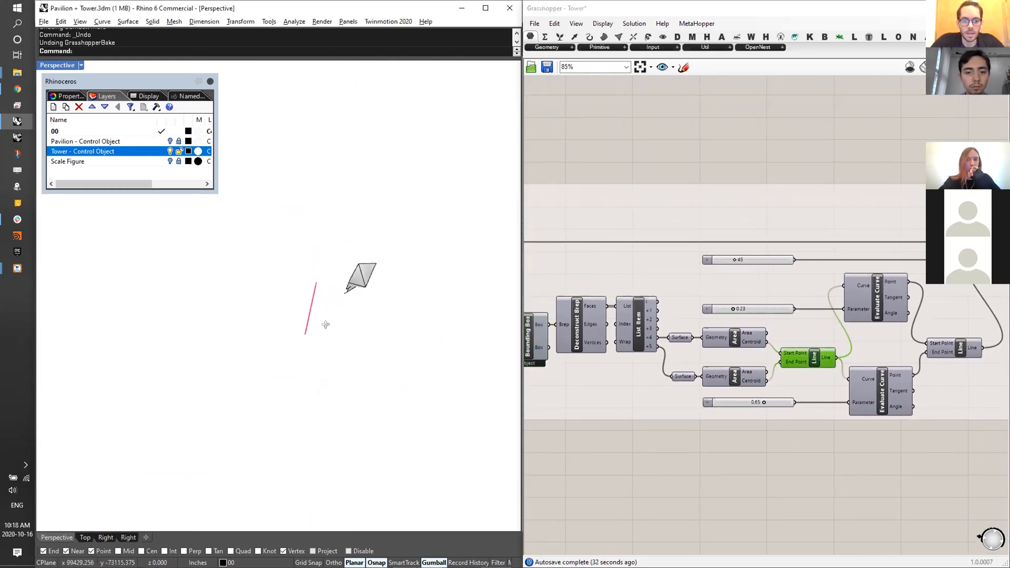
pyautogui.moveTo(326, 324); pyautogui.dragTo(329, 184, button='right')
# - Preview the axis Line between the two Evaluate Curve points, alone and together with the Twist geometry
pyautogui.moveTo(929, 338); pyautogui.dragTo(856, 334, button='right')
pyautogui.scroll(1, 857, 334)
pyautogui.click(902, 349)
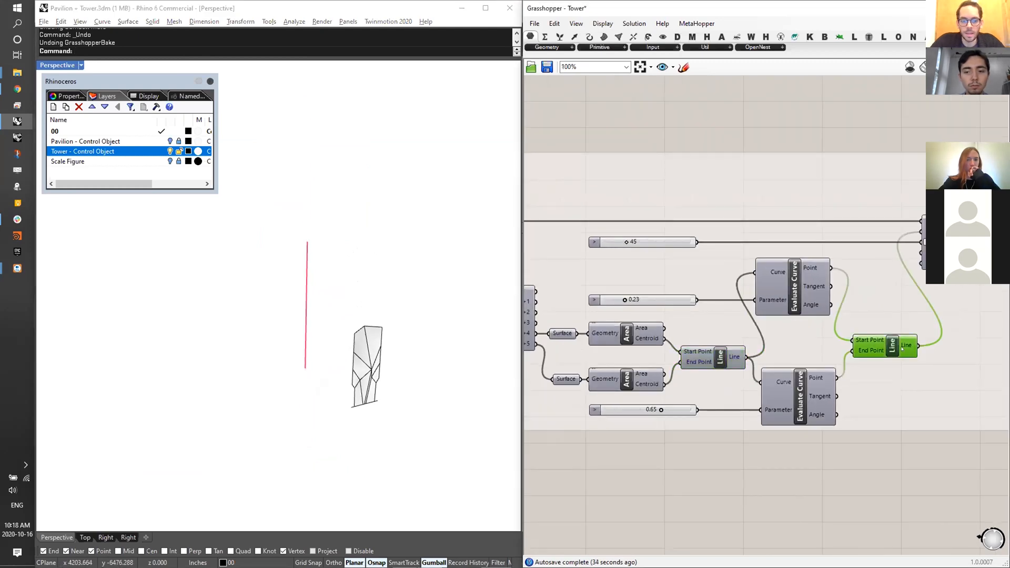
pyautogui.moveTo(735, 306); pyautogui.dragTo(720, 300, button='right')
pyautogui.moveTo(839, 284); pyautogui.dragTo(786, 267, button='right')
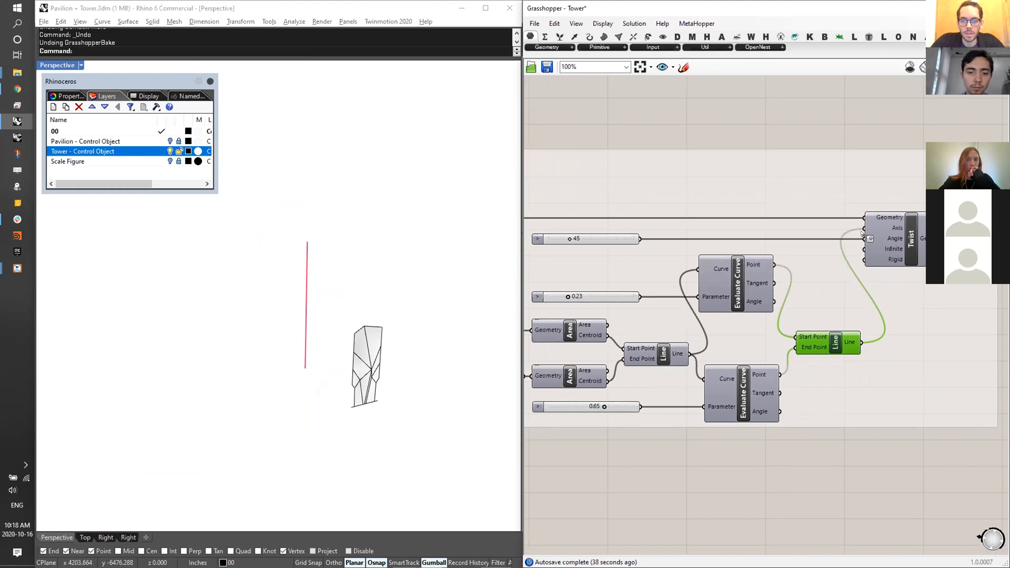
pyautogui.keyDown('shift'); pyautogui.click(912, 240); pyautogui.keyUp('shift')
pyautogui.moveTo(473, 235); pyautogui.dragTo(484, 219, button='right')
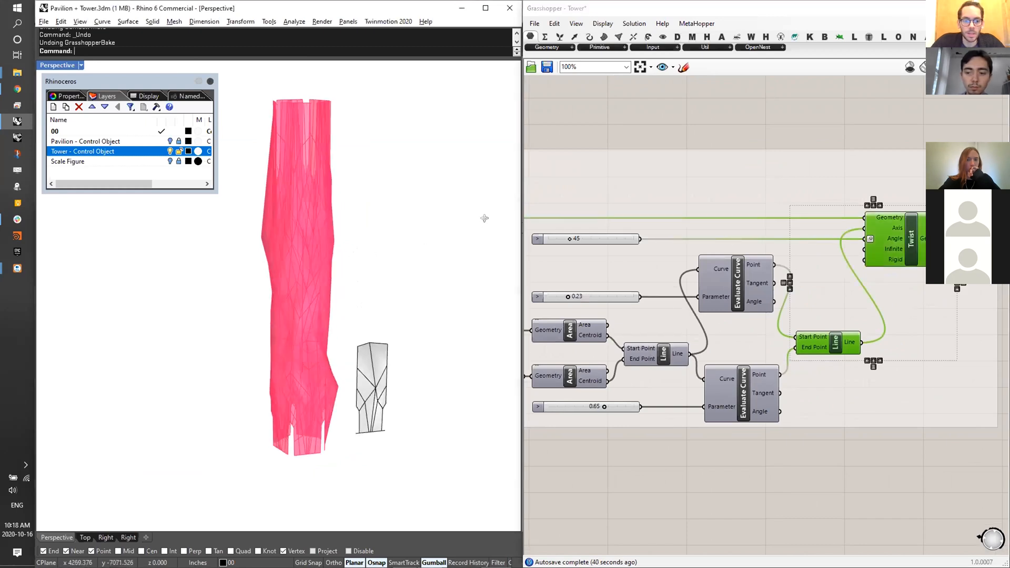
pyautogui.scroll(1, 625, 249)
# - Set the Twist angle to 180 and the two Evaluate Curve parameters to 0.35 and 0.72
pyautogui.moveTo(690, 270); pyautogui.dragTo(636, 259)
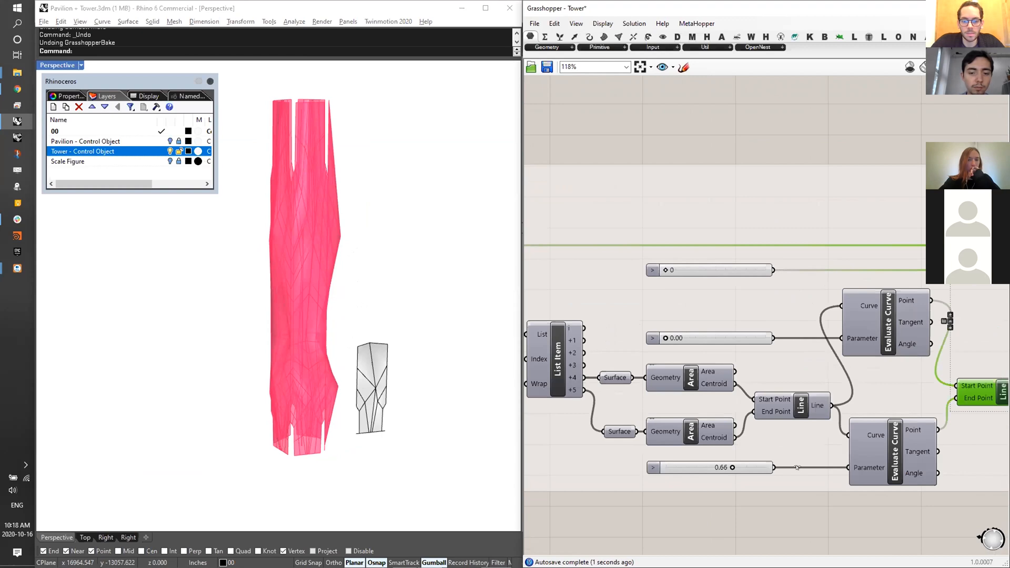
pyautogui.moveTo(664, 270); pyautogui.dragTo(767, 270)
pyautogui.scroll(-2, 804, 334)
pyautogui.moveTo(573, 329)
pyautogui.mouseDown()
pyautogui.moveTo(605, 331)
pyautogui.moveTo(576, 330)
pyautogui.mouseUp()
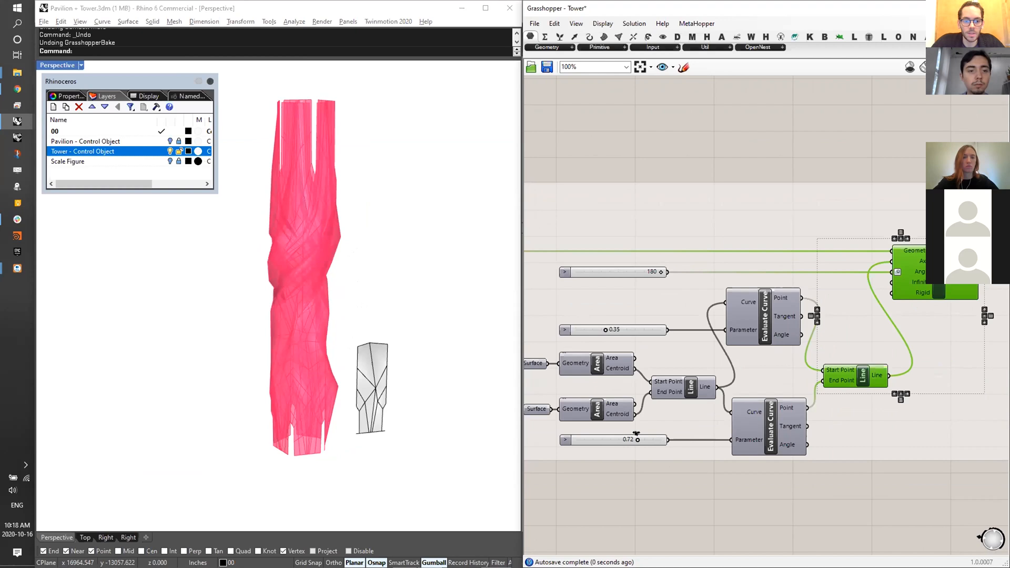
# - Set the two Evaluate Curve parameters to 0.23 and 0.66 and view the twisted tower
pyautogui.moveTo(603, 328); pyautogui.dragTo(586, 326)
pyautogui.moveTo(417, 257)
pyautogui.mouseDown(button='right')
pyautogui.moveTo(363, 252)
pyautogui.moveTo(485, 258)
pyautogui.moveTo(427, 260)
pyautogui.moveTo(419, 365)
pyautogui.moveTo(424, 259)
pyautogui.mouseUp(button='right')
pyautogui.scroll(3, 352, 252)
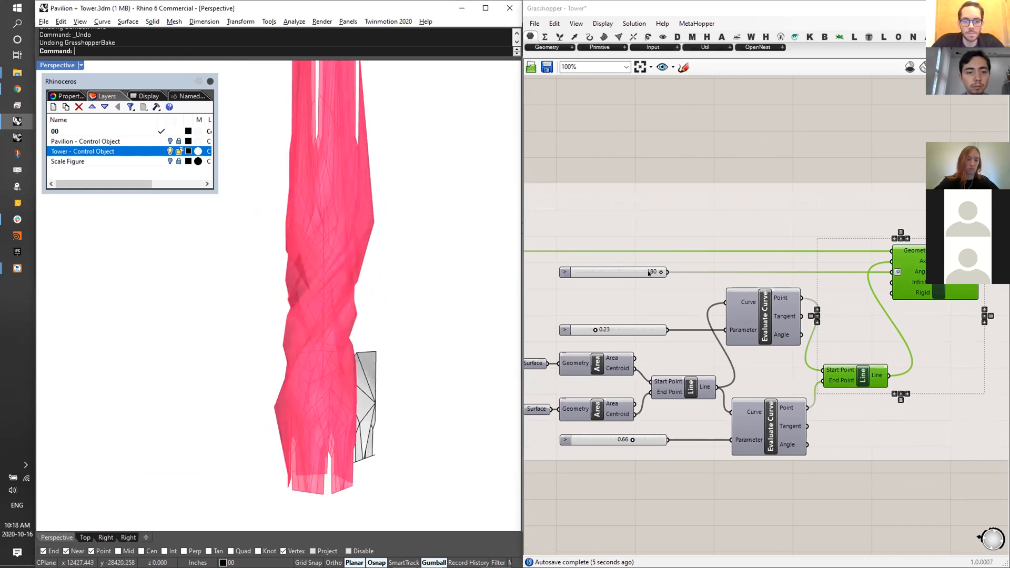
# - Set the Twist angle slider to 0
pyautogui.moveTo(655, 271); pyautogui.dragTo(526, 249)
pyautogui.scroll(1, 594, 332)
pyautogui.scroll(-1, 594, 332)
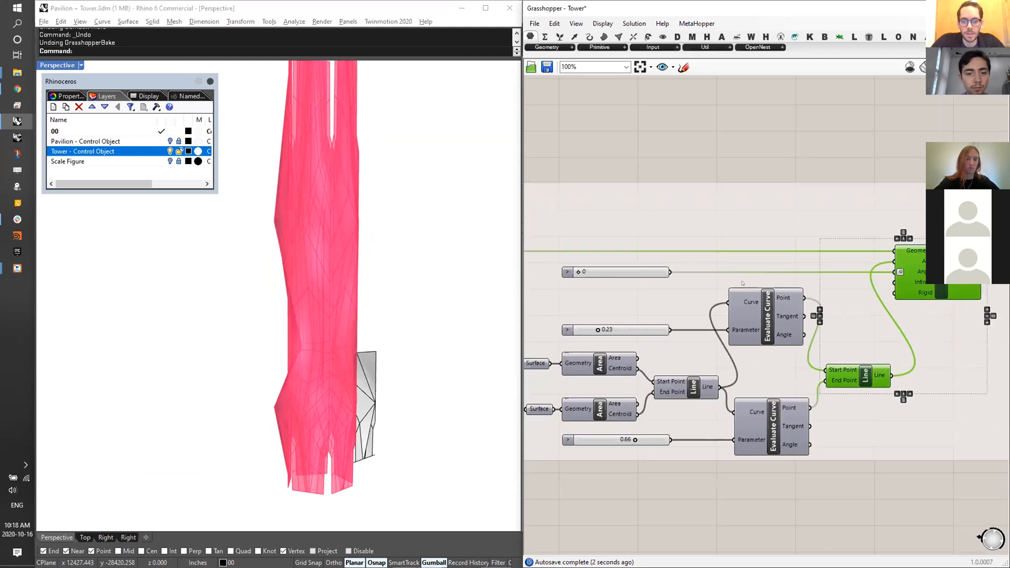
pyautogui.moveTo(807, 265); pyautogui.dragTo(719, 288, button='right')
pyautogui.moveTo(348, 279); pyautogui.dragTo(368, 269, button='right')
pyautogui.moveTo(915, 302); pyautogui.dragTo(660, 284, button='right')
pyautogui.scroll(-2, 767, 308)
pyautogui.scroll(-1, 774, 316)
pyautogui.scroll(4, 737, 295)
pyautogui.click(731, 290)
pyautogui.moveTo(734, 243); pyautogui.dragTo(677, 270)
pyautogui.middleClick(677, 270)
pyautogui.click(760, 241)
pyautogui.scroll(-3, 761, 241)
pyautogui.rightClick(685, 203)
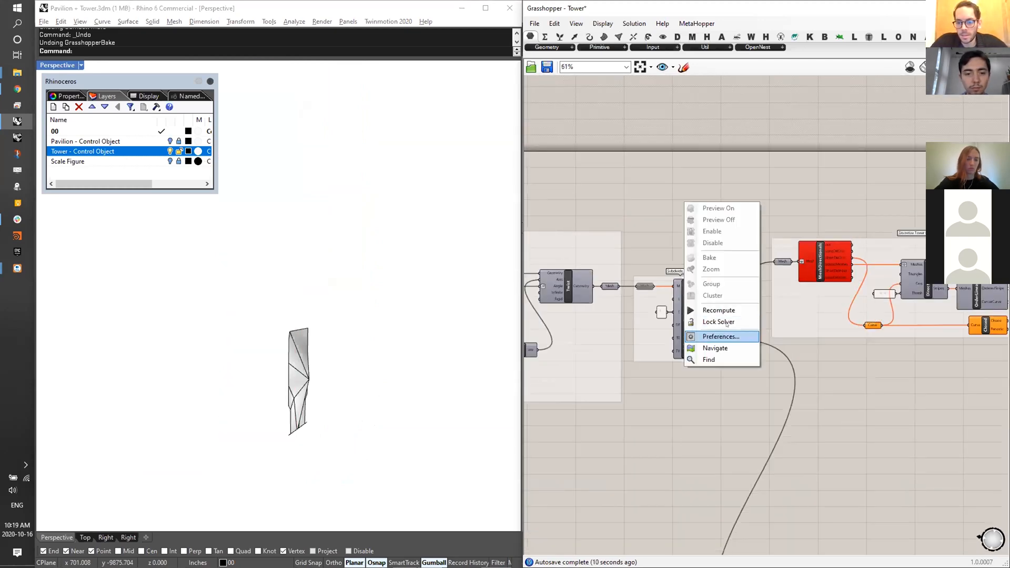
pyautogui.click(736, 147)
# - Disable the output Mesh of the Subdivide Mesh group and enable its input Mesh
pyautogui.moveTo(750, 162); pyautogui.dragTo(804, 278)
pyautogui.moveTo(754, 306); pyautogui.dragTo(701, 360)
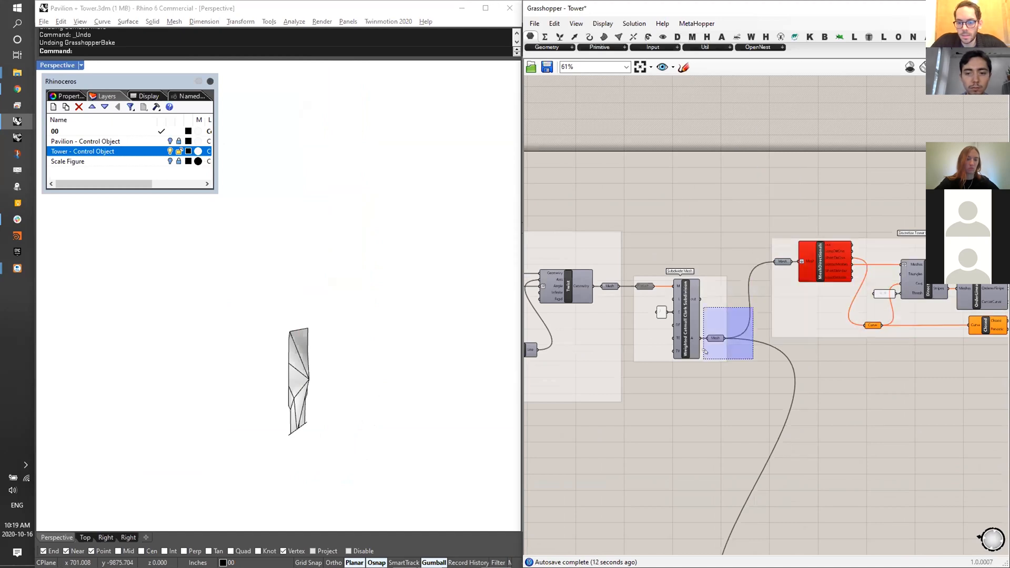
pyautogui.middleClick(718, 334)
pyautogui.click(644, 278)
pyautogui.scroll(4, 645, 278)
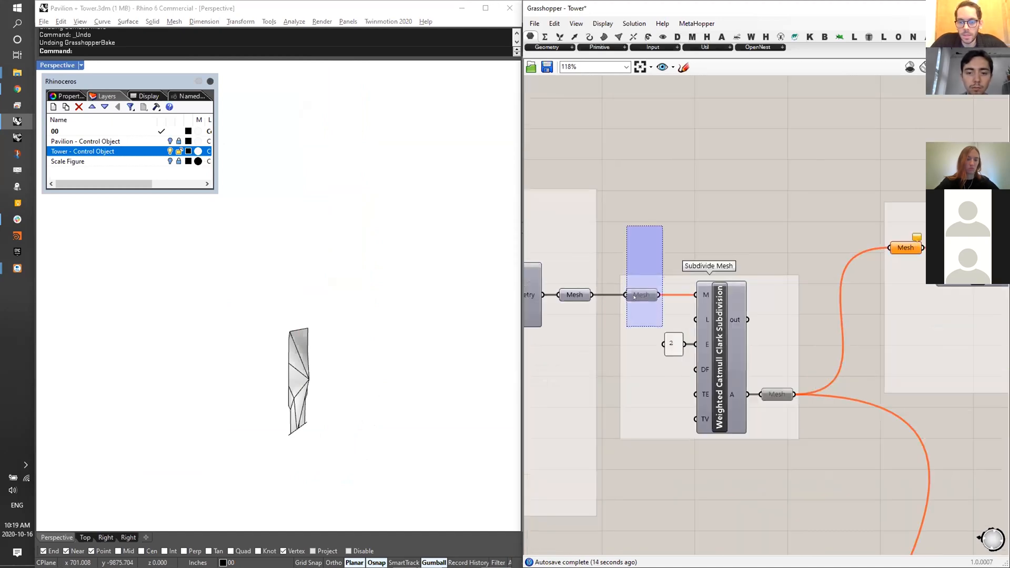
pyautogui.middleClick(638, 290)
pyautogui.click(667, 287)
# - Hide the Tower - Control Object layer and look at the subdivided tower along its axis
pyautogui.moveTo(324, 302); pyautogui.dragTo(371, 360, button='right')
pyautogui.moveTo(272, 156); pyautogui.dragTo(272, 155)
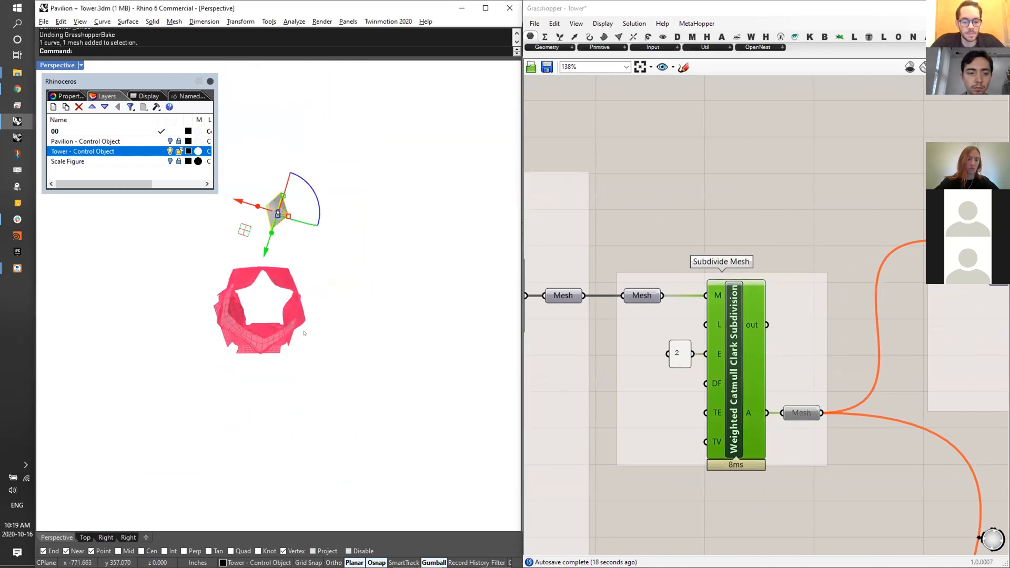
pyautogui.click(170, 151)
pyautogui.scroll(5, 247, 329)
pyautogui.moveTo(248, 337); pyautogui.dragTo(427, 350, button='right')
pyautogui.scroll(5, 242, 267)
# - Compare the Mesh entering the Subdivide Mesh group with the Weighted Catmull Clark Subdivision's finer faces along the tower
pyautogui.click(561, 297)
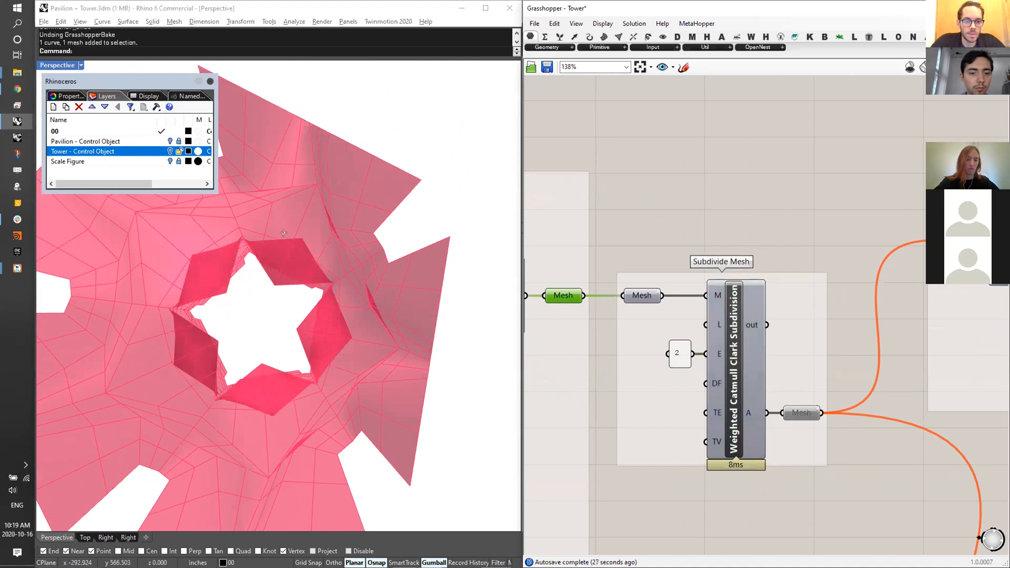
pyautogui.moveTo(284, 233); pyautogui.dragTo(702, 316, button='right')
pyautogui.click(729, 356)
pyautogui.moveTo(314, 299); pyautogui.dragTo(309, 176, button='right')
pyautogui.scroll(5, 263, 183)
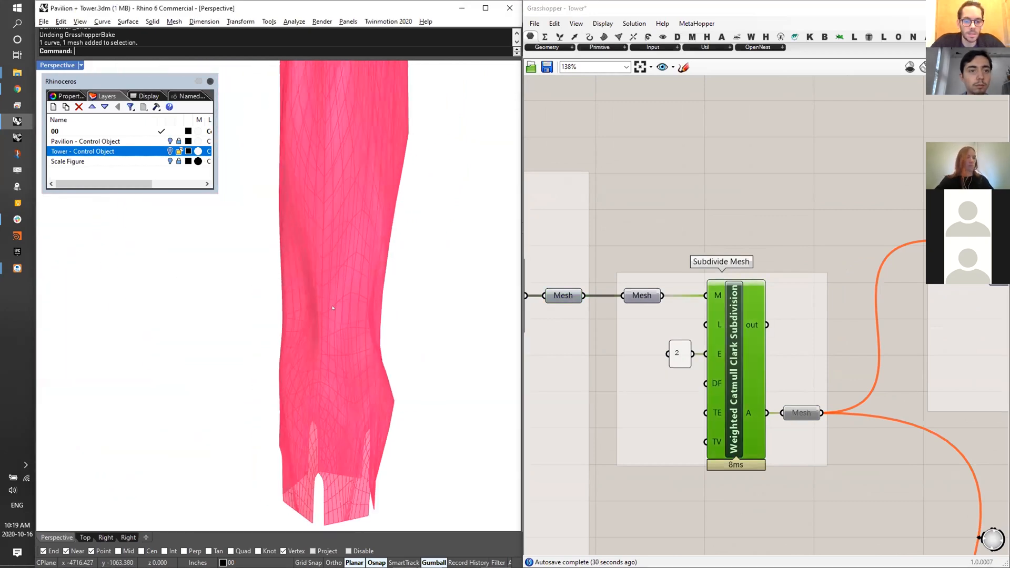
pyautogui.scroll(5, 449, 266)
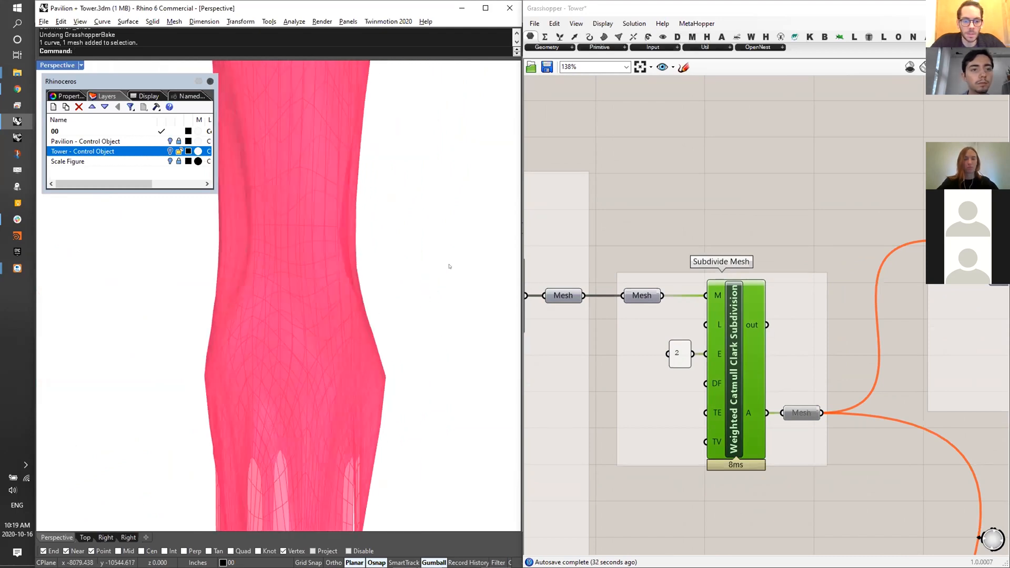
pyautogui.moveTo(417, 310); pyautogui.dragTo(193, 312, button='right')
pyautogui.scroll(-3, 275, 365)
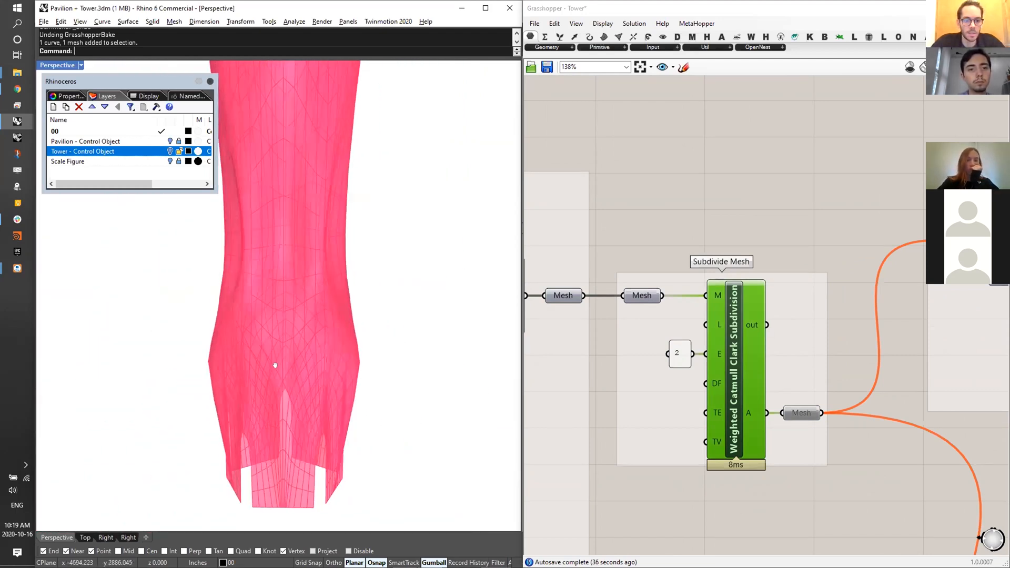
pyautogui.scroll(5, 287, 257)
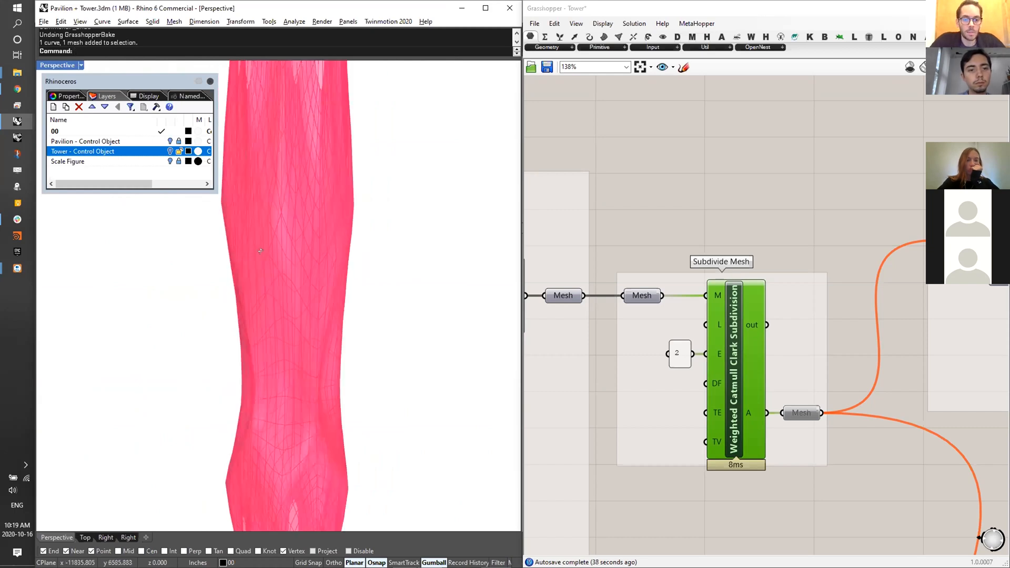
# - Check the coarser Mesh entering the Subdivide Mesh group, and bake the Weighted Catmull Clark Subdivision's mesh
pyautogui.moveTo(426, 267); pyautogui.dragTo(499, 250, button='right')
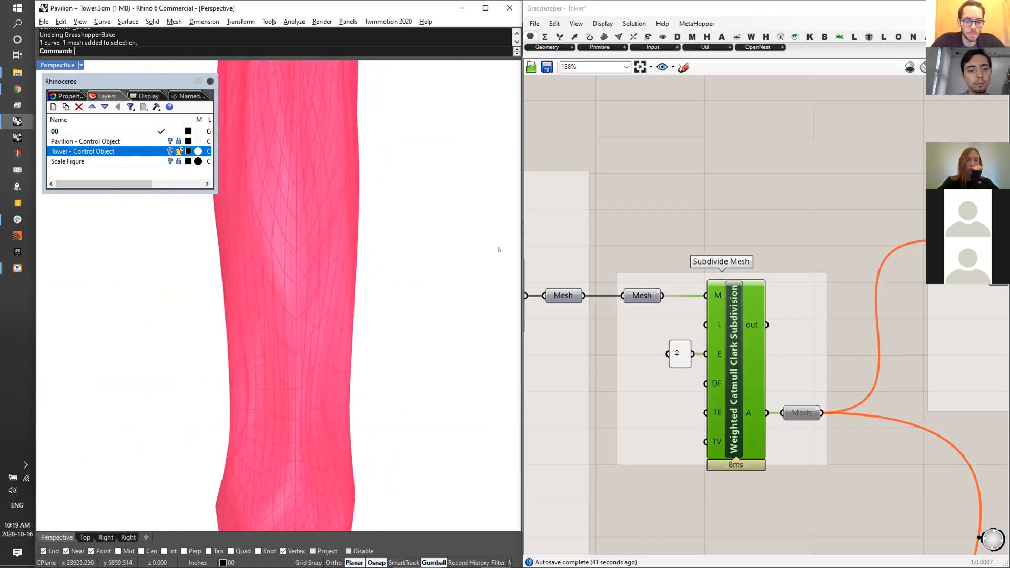
pyautogui.click(564, 296)
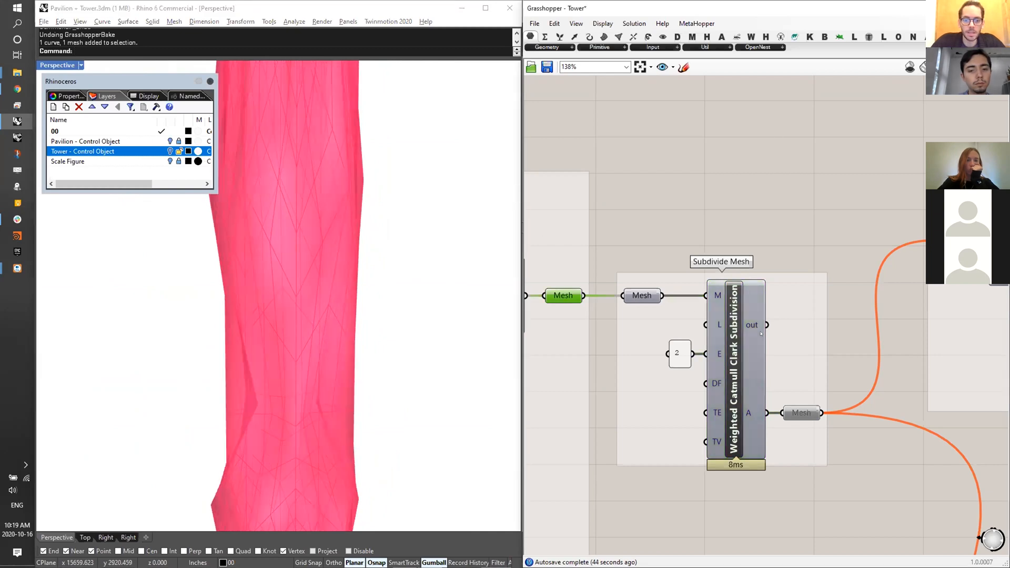
pyautogui.click(753, 404)
pyautogui.middleClick(756, 407)
pyautogui.click(784, 407)
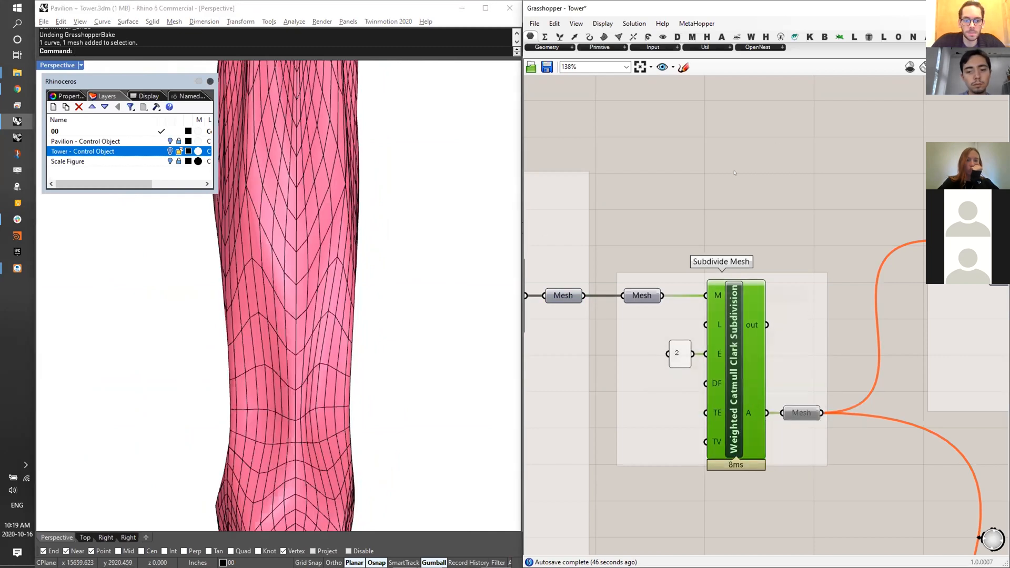
pyautogui.click(733, 175)
# - Measure the distance between two vertically neighbouring vertices of the baked tower mesh
pyautogui.moveTo(421, 277); pyautogui.dragTo(451, 275, button='right')
pyautogui.scroll(5, 295, 282)
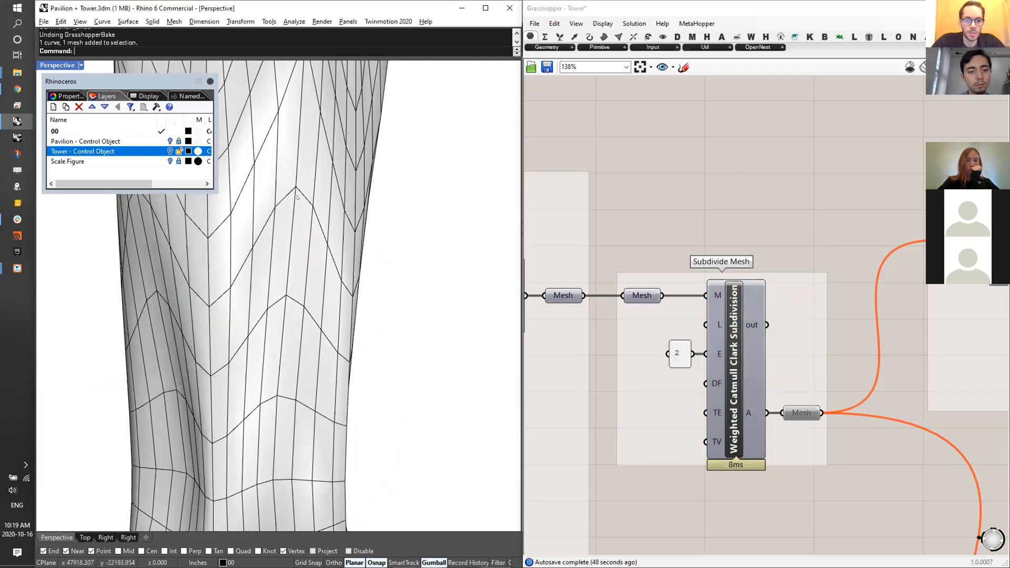
pyautogui.click(284, 182)
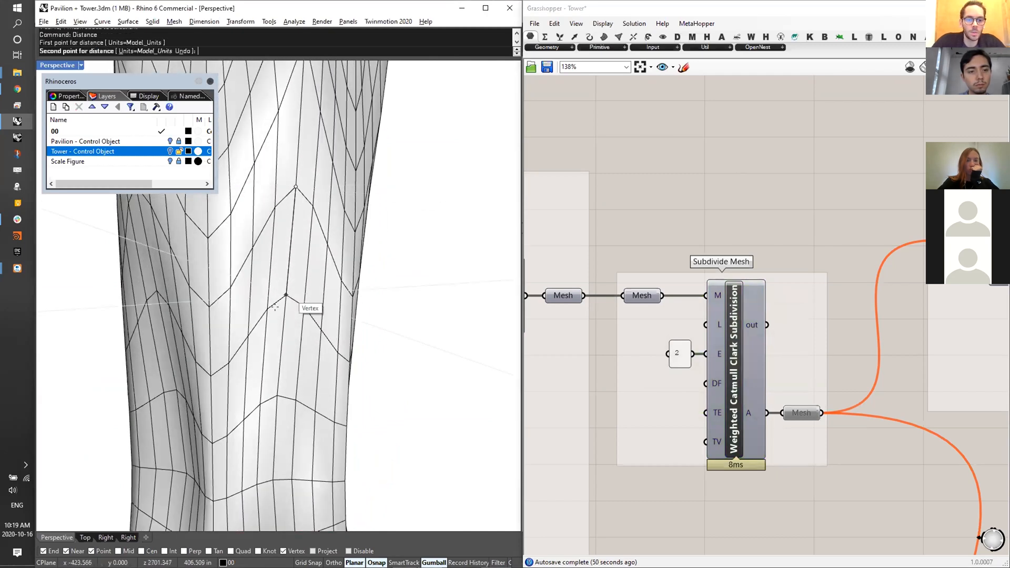
pyautogui.click(280, 297)
# - Select a row of adjacent faces on the baked mesh and look at how they sit on the tower
pyautogui.scroll(-1, 294, 241)
pyautogui.keyDown('ctrl'); pyautogui.keyDown('shift'); pyautogui.click(270, 253); pyautogui.keyUp('shift'); pyautogui.keyUp('ctrl')
pyautogui.keyDown('ctrl'); pyautogui.keyDown('shift'); pyautogui.click(258, 300); pyautogui.keyUp('shift'); pyautogui.keyUp('ctrl')
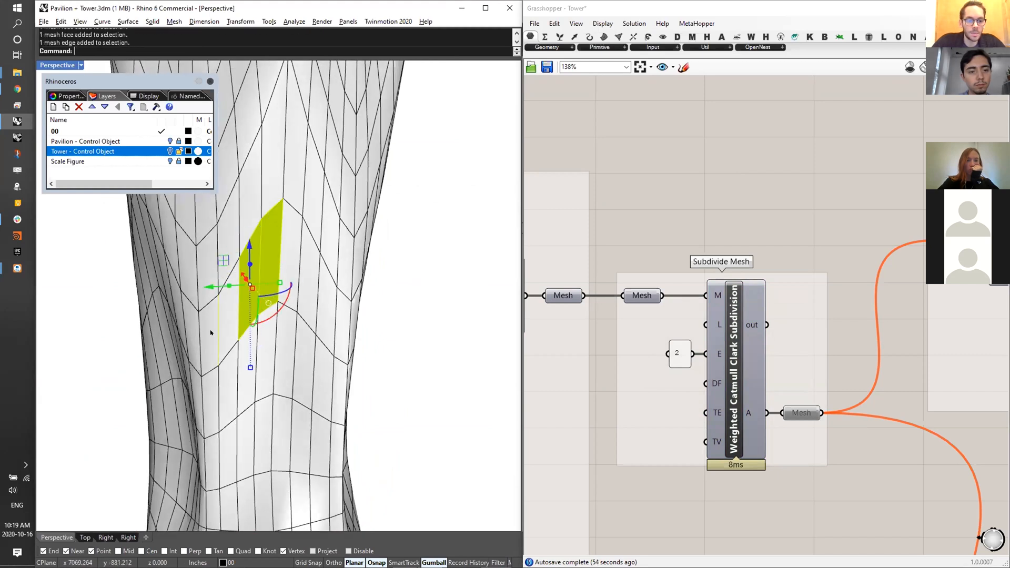
pyautogui.keyDown('ctrl'); pyautogui.keyDown('shift'); pyautogui.click(222, 324); pyautogui.keyUp('shift'); pyautogui.keyUp('ctrl')
pyautogui.moveTo(304, 240); pyautogui.dragTo(290, 298, button='right')
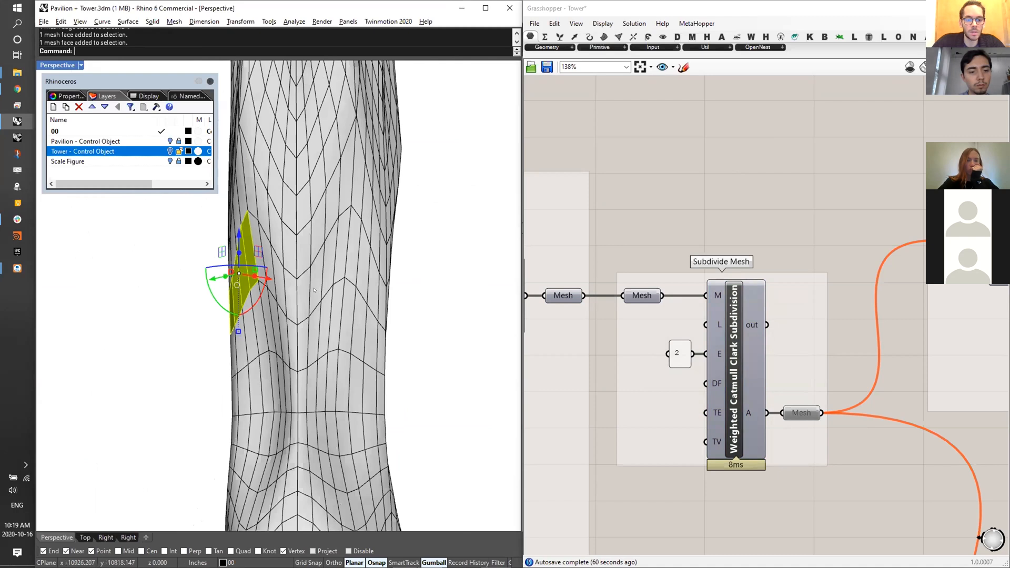
# - Duplicate two neighbouring vertical mesh edges as curves and lock the baked tower mesh
pyautogui.scroll(5, 314, 290)
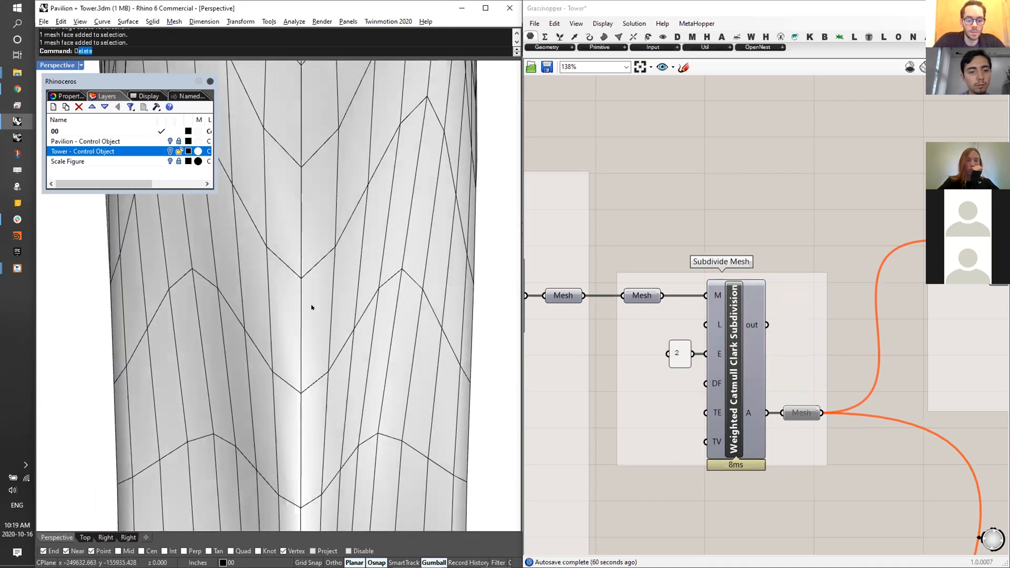
pyautogui.click(304, 300)
pyautogui.press('Return')
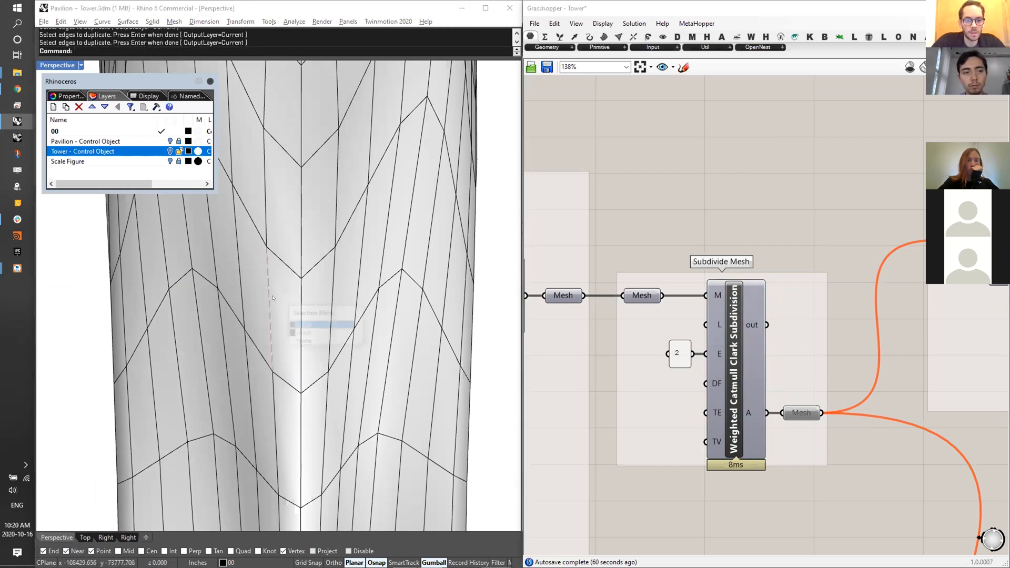
pyautogui.click(276, 293)
pyautogui.hotkey('ctrl', 'l')
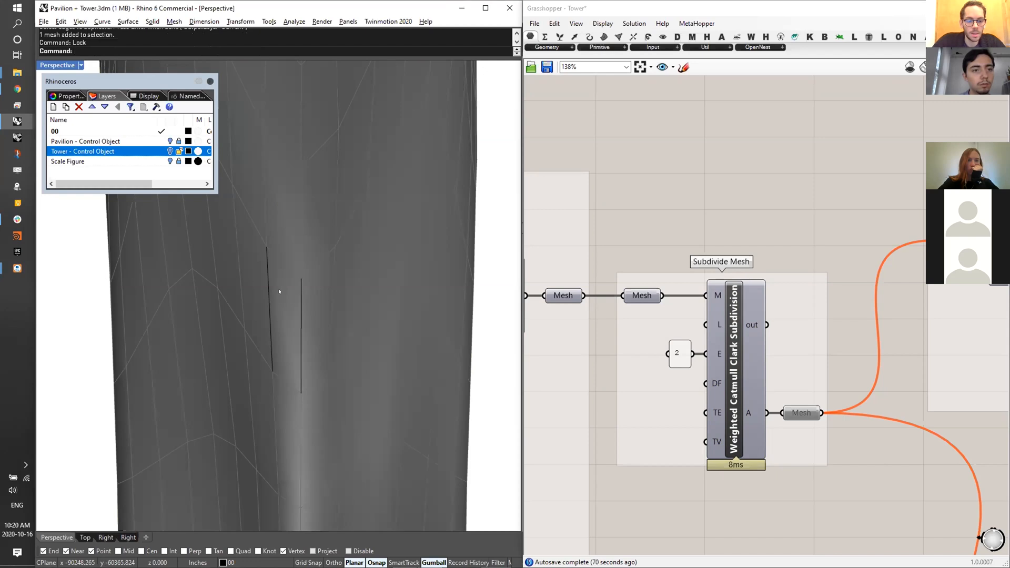
# - Draw a 40-inch line down the right duplicated edge, starting at its upper end
pyautogui.click(300, 277)
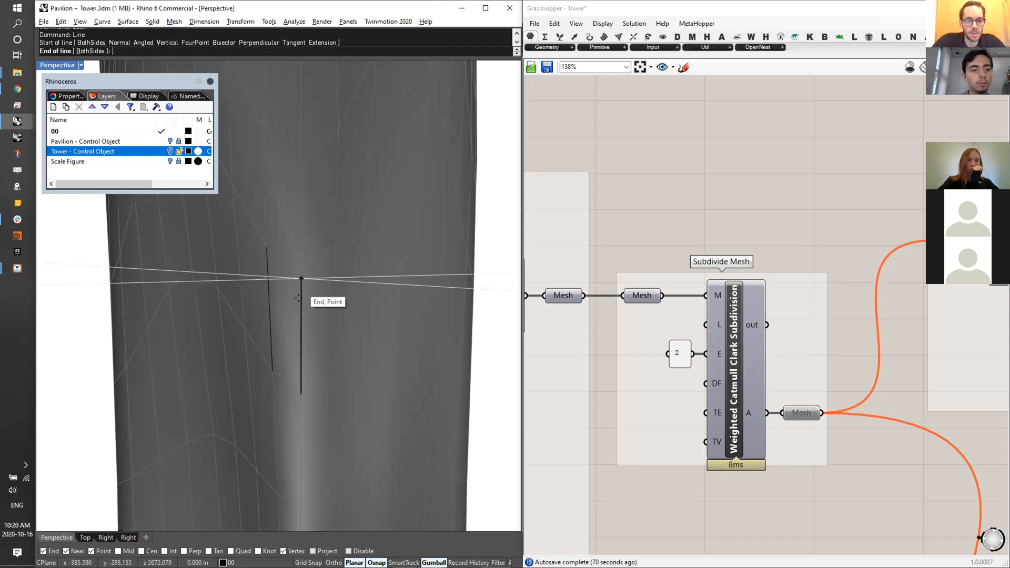
pyautogui.scroll(3, 299, 308)
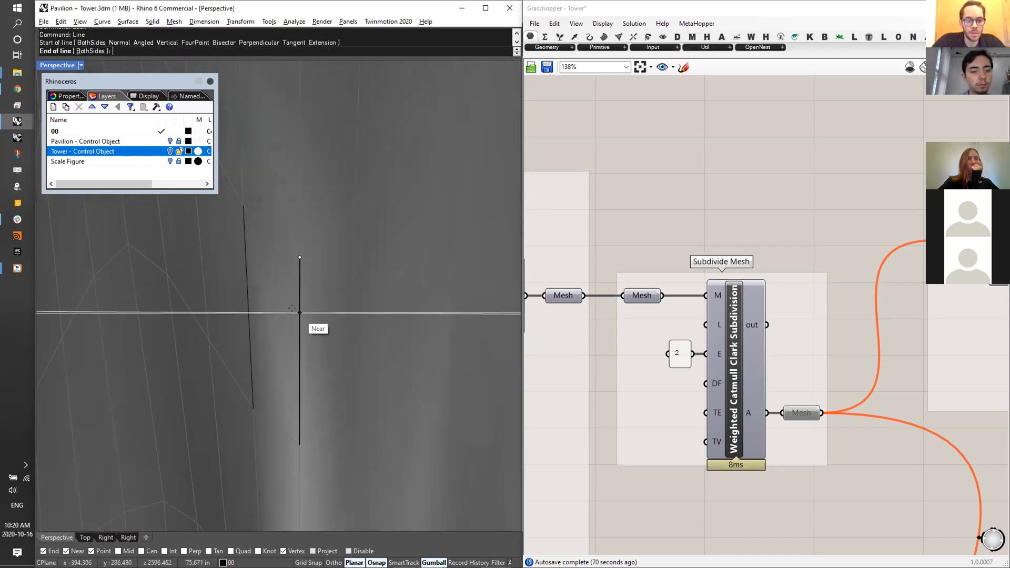
pyautogui.write('10')
pyautogui.press('Return')
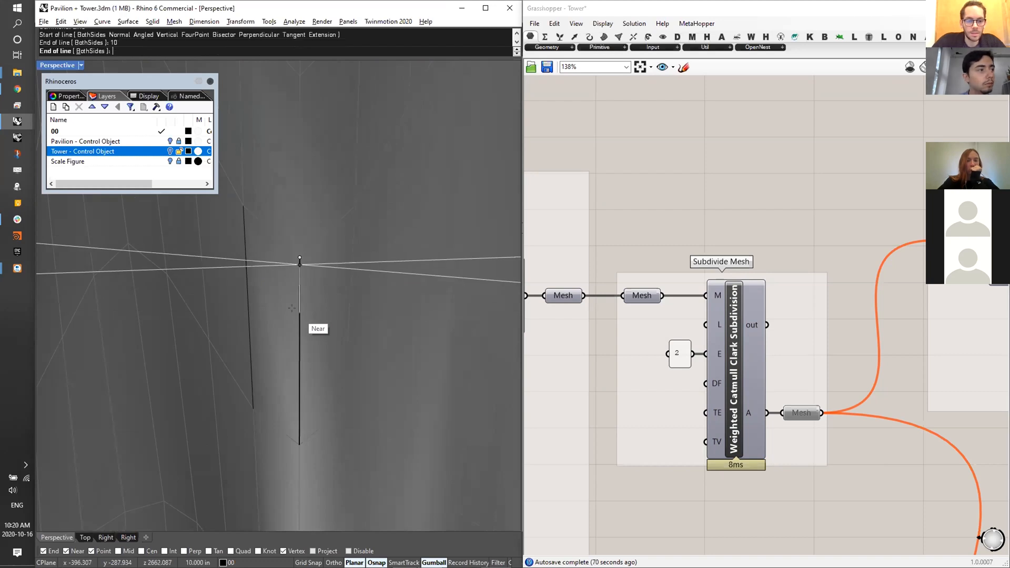
pyautogui.write('40')
pyautogui.press('Return')
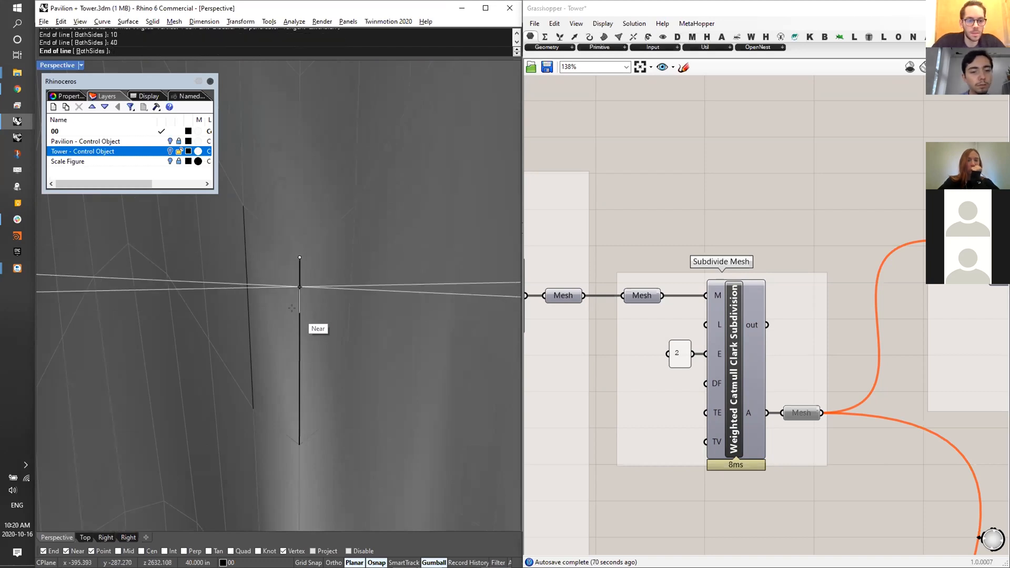
pyautogui.click(291, 308)
# - Draw a line down the left duplicated edge, starting at its upper end
pyautogui.click(243, 205)
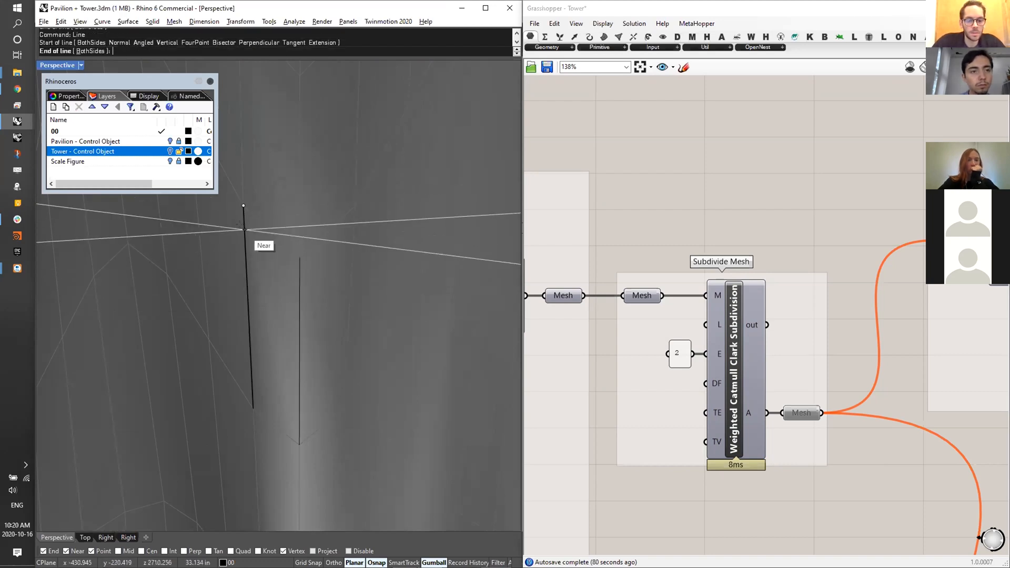
pyautogui.write('10')
pyautogui.press('Return')
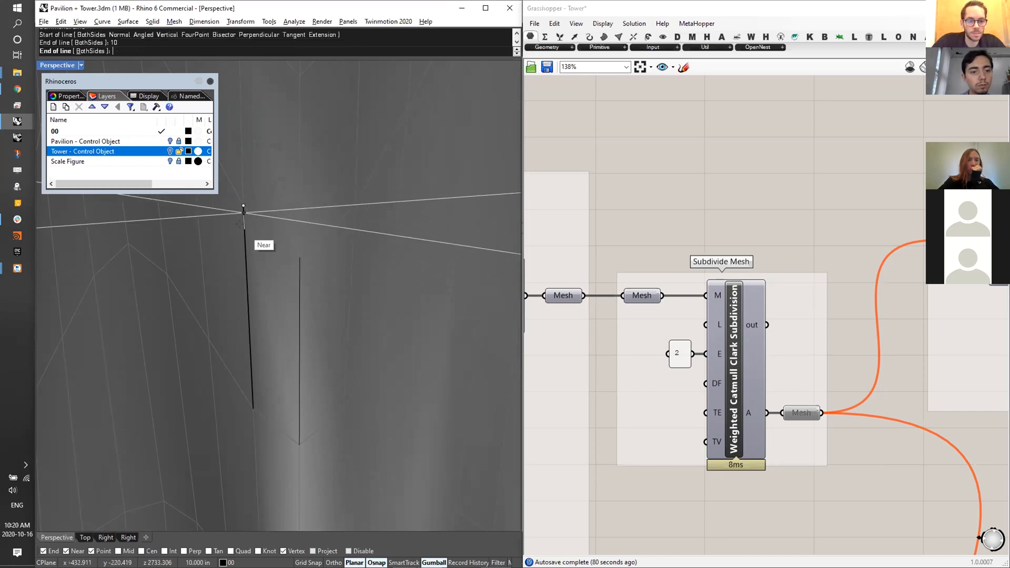
pyautogui.click(242, 306)
pyautogui.press('Return')
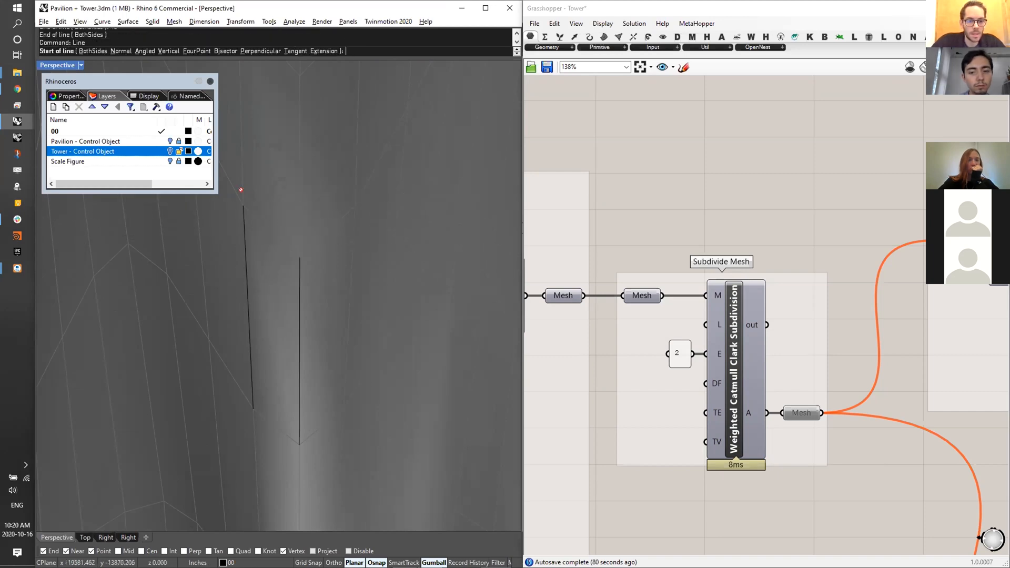
# - Draw a slanted line joining the lower ends of the two short lines and inspect it from several angles
pyautogui.click(243, 234)
pyautogui.click(301, 287)
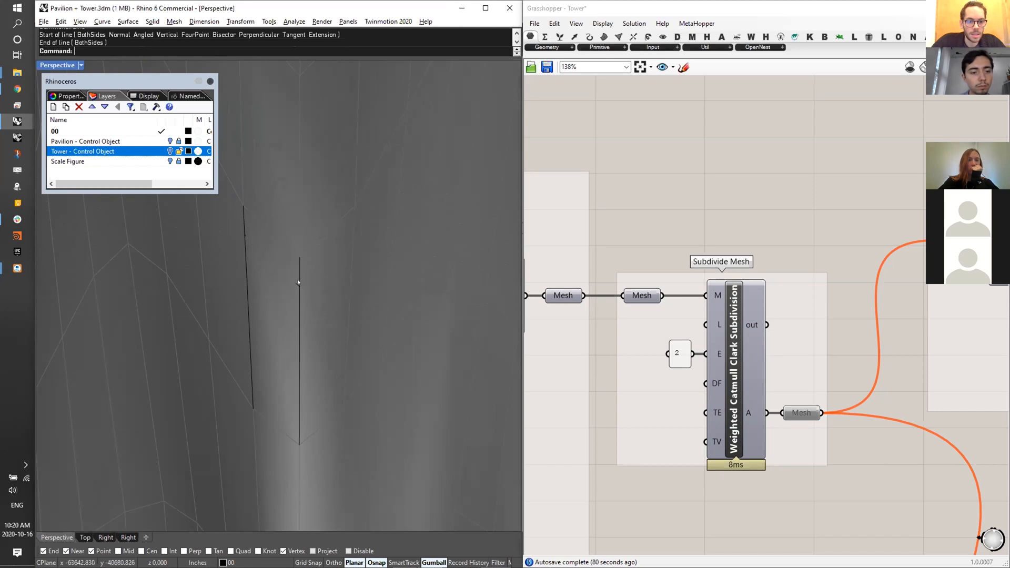
pyautogui.scroll(-3, 298, 274)
pyautogui.click(297, 274)
pyautogui.scroll(2, 279, 258)
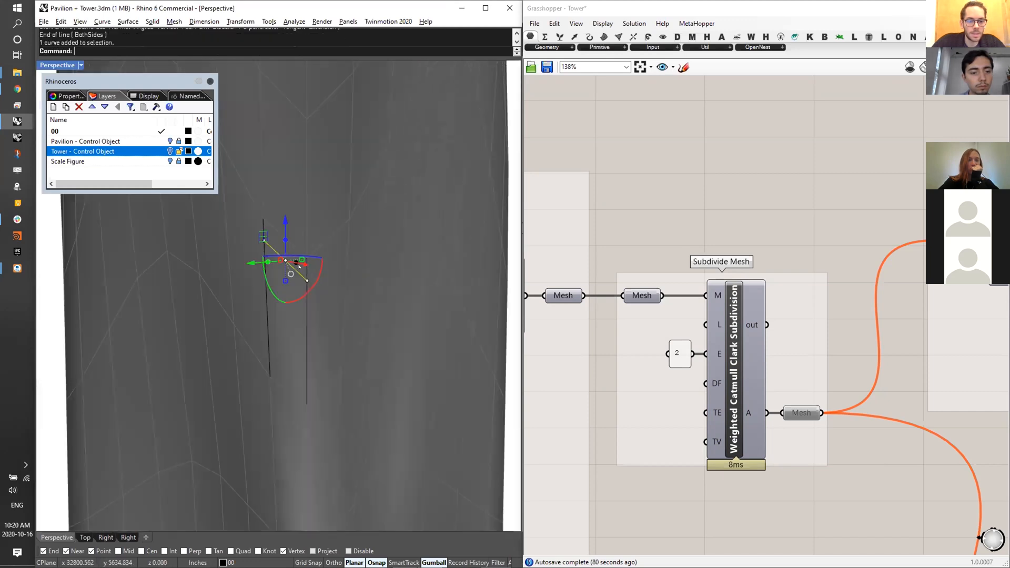
pyautogui.moveTo(270, 238); pyautogui.dragTo(316, 256, button='right')
pyautogui.moveTo(323, 208); pyautogui.dragTo(272, 106, button='right')
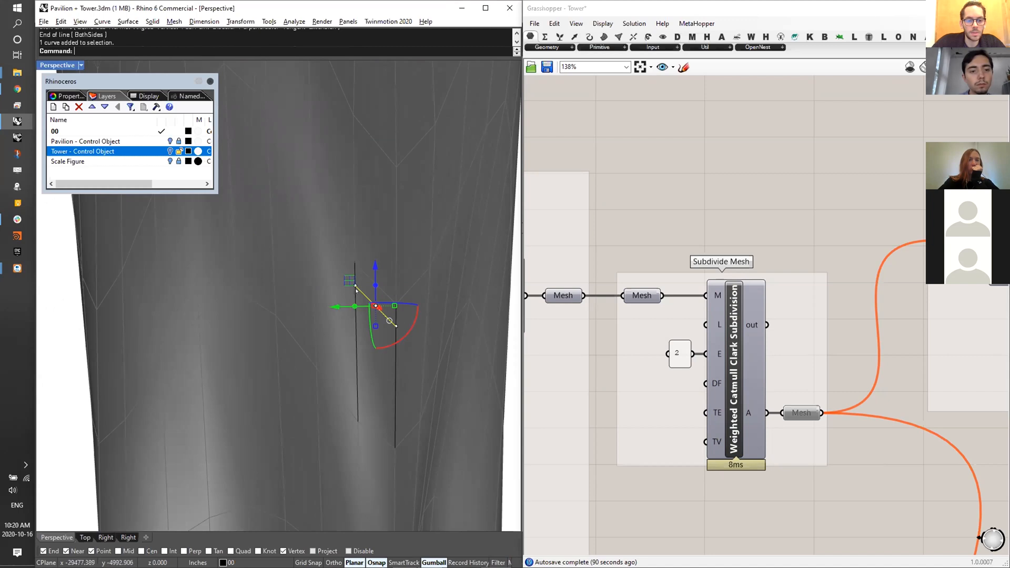
pyautogui.keyDown('shift'); pyautogui.moveTo(275, 99); pyautogui.dragTo(273, 106, button='right'); pyautogui.keyUp('shift')
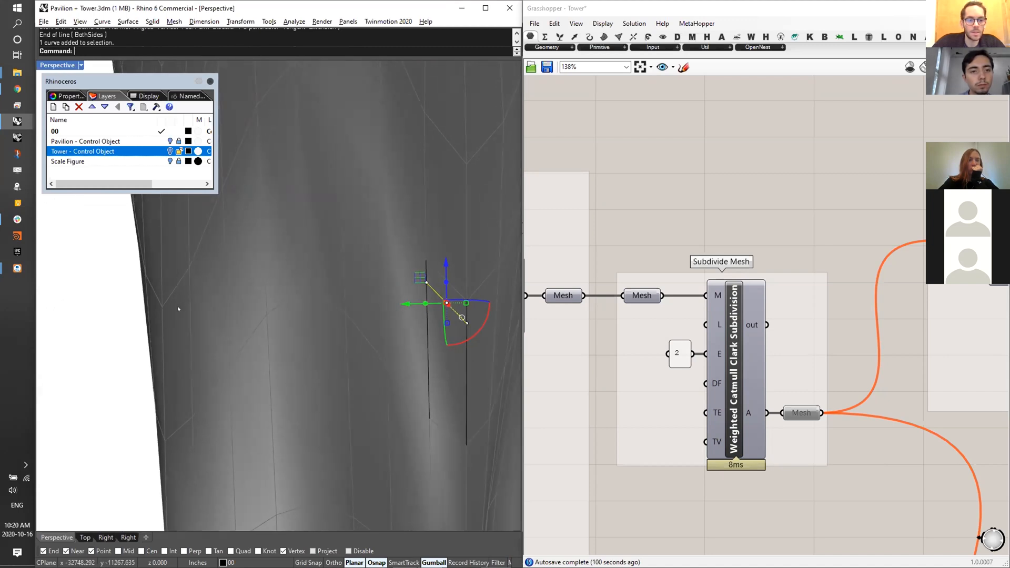
pyautogui.moveTo(139, 309); pyautogui.dragTo(323, 280, button='right')
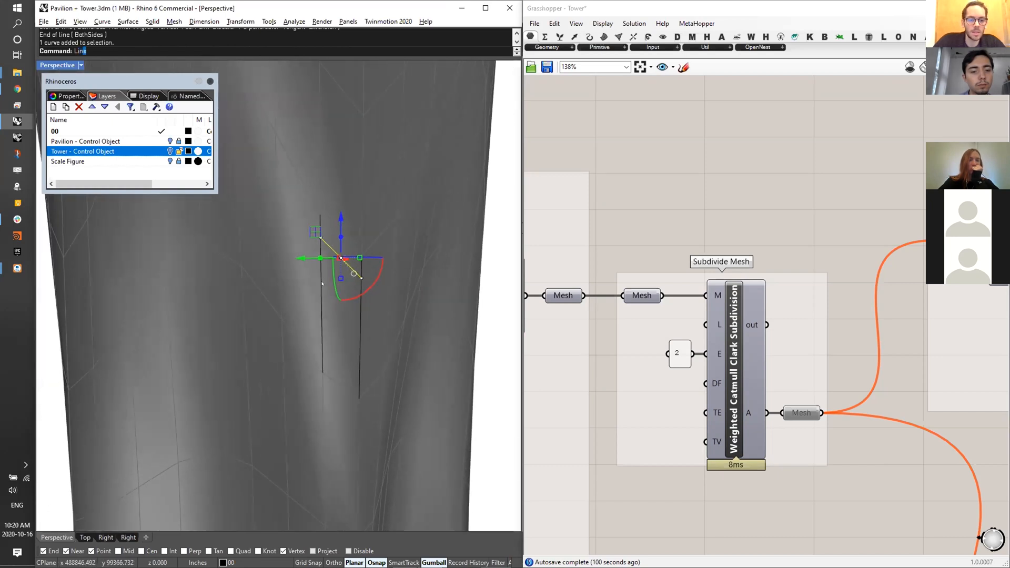
# - Draw a second line between the two duplicated edges below the first slanted line
pyautogui.press('Return')
pyautogui.click(321, 273)
pyautogui.click(361, 311)
# - Delete the duplicated edges and all the lines drawn between them on the tower
pyautogui.scroll(-5, 369, 284)
pyautogui.scroll(1, 381, 273)
pyautogui.moveTo(381, 253); pyautogui.dragTo(324, 208)
pyautogui.press('Delete')
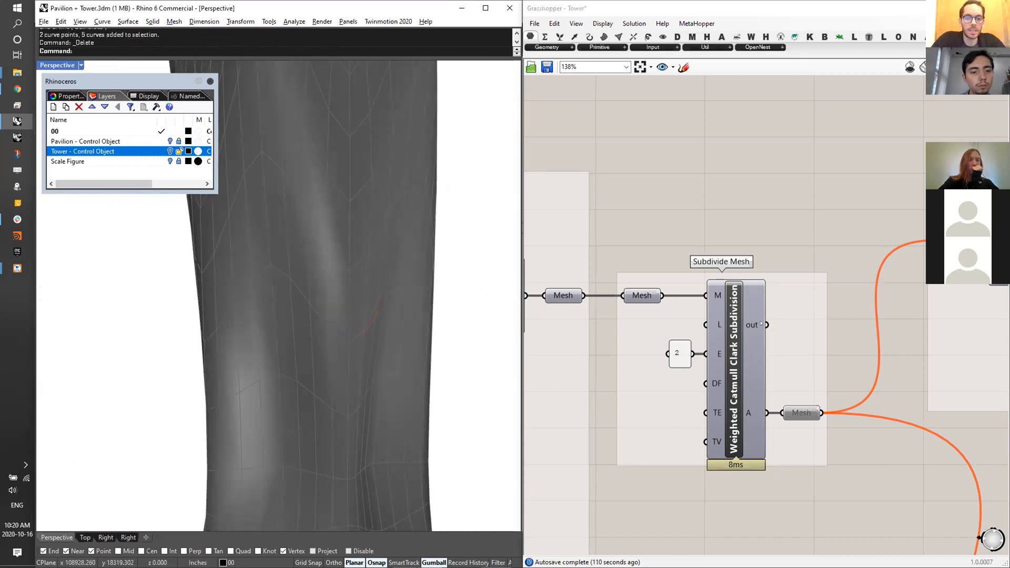
pyautogui.scroll(-3, 700, 291)
pyautogui.moveTo(448, 213); pyautogui.dragTo(367, 289, button='right')
pyautogui.scroll(-6, 367, 239)
# - Disable the input Mesh parameter of the group just before Convert Subdivided Mesh To NURBS Surface
pyautogui.scroll(-2, 367, 289)
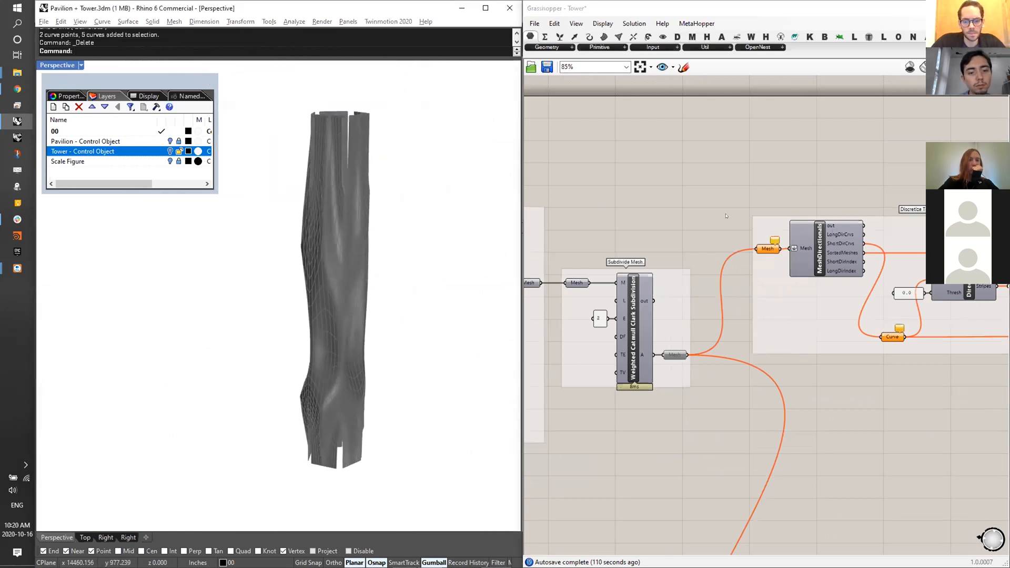
pyautogui.moveTo(725, 236); pyautogui.dragTo(676, 188, button='right')
pyautogui.moveTo(676, 188); pyautogui.dragTo(621, 211)
pyautogui.scroll(-3, 698, 301)
pyautogui.moveTo(698, 300); pyautogui.dragTo(626, 187, button='right')
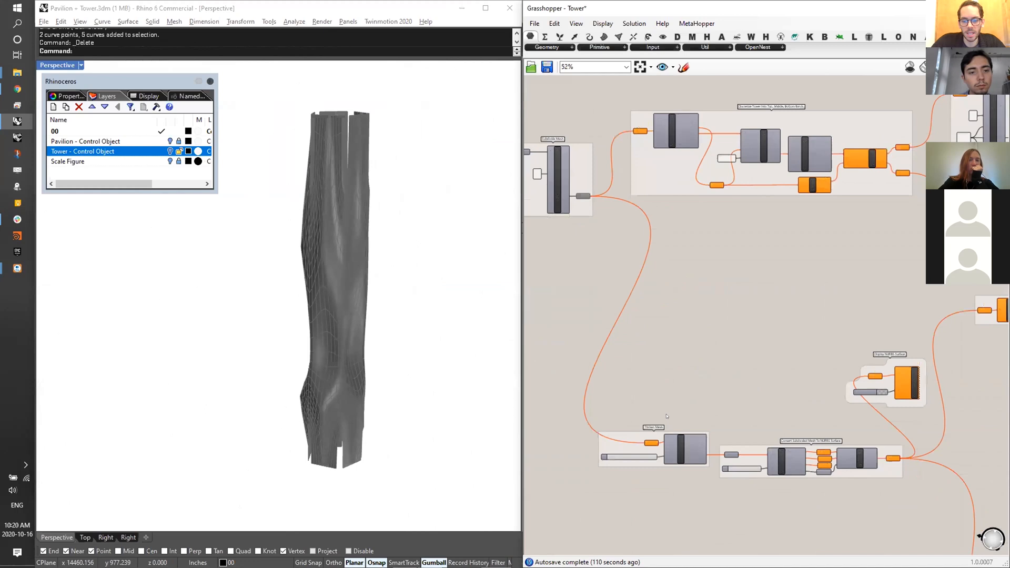
pyautogui.scroll(1, 664, 382)
pyautogui.moveTo(659, 414); pyautogui.dragTo(639, 451)
pyautogui.middleClick(639, 451)
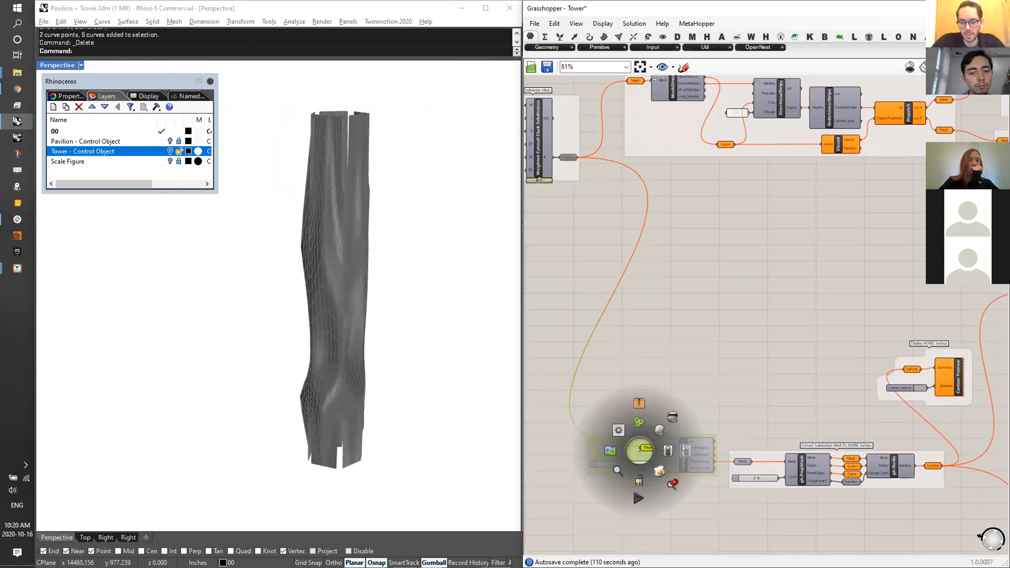
pyautogui.click(684, 449)
pyautogui.click(661, 389)
# - Disable the two output Mesh parameters of the Discretize Tower Into Top, Middle, Bottom Bands group
pyautogui.moveTo(600, 140); pyautogui.dragTo(616, 205, button='right')
pyautogui.scroll(3, 616, 206)
pyautogui.scroll(-5, 614, 205)
pyautogui.moveTo(866, 173); pyautogui.dragTo(829, 173, button='right')
pyautogui.scroll(4, 829, 174)
pyautogui.moveTo(837, 112); pyautogui.dragTo(790, 248)
pyautogui.middleClick(835, 181)
pyautogui.click(877, 188)
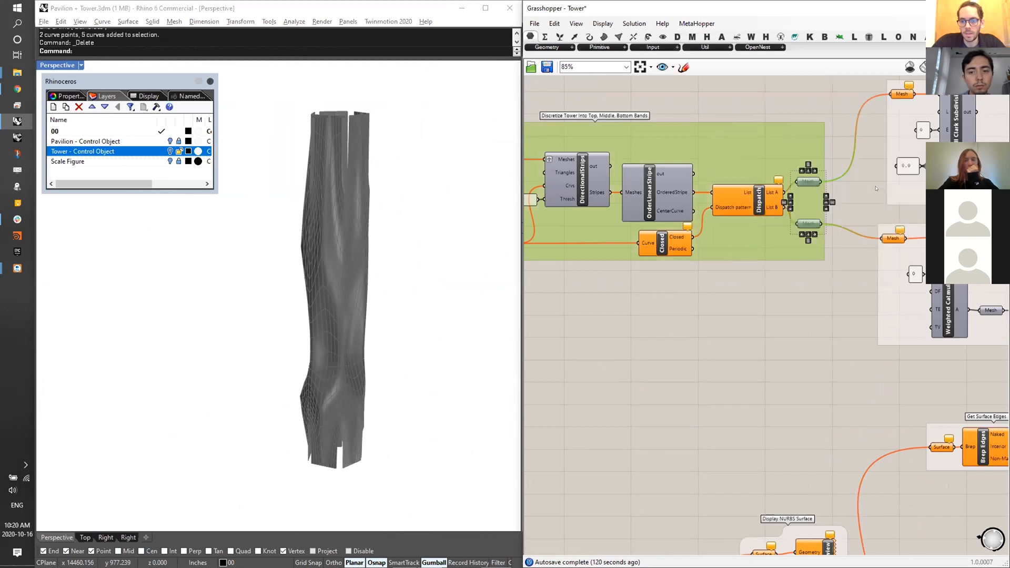
pyautogui.scroll(-5, 842, 221)
pyautogui.moveTo(714, 226); pyautogui.dragTo(646, 241, button='right')
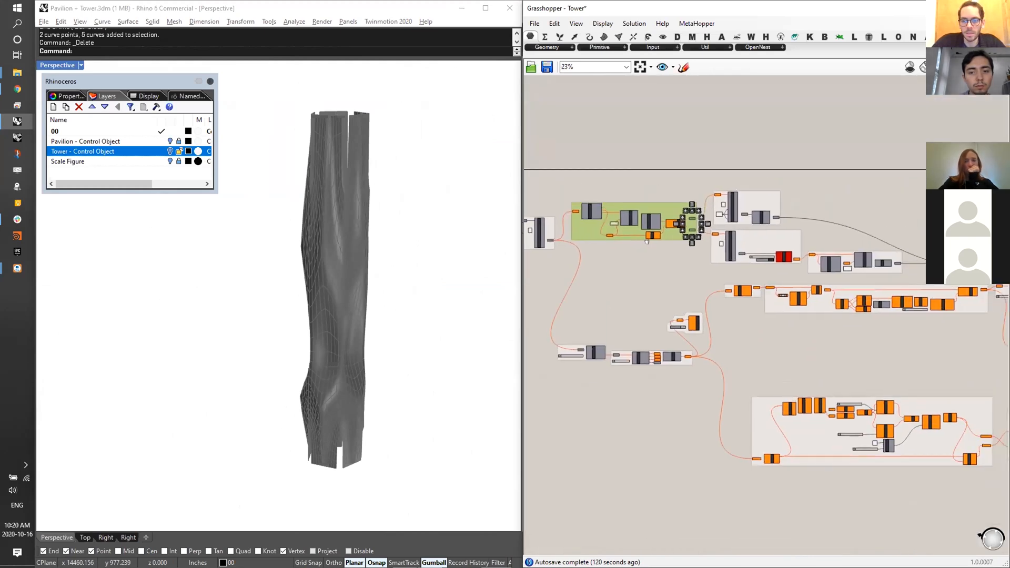
# - Enable the Mesh output of the Weighted Catmull Clark Subdivision group that feeds the Discretize Tower group
pyautogui.scroll(-4, 647, 241)
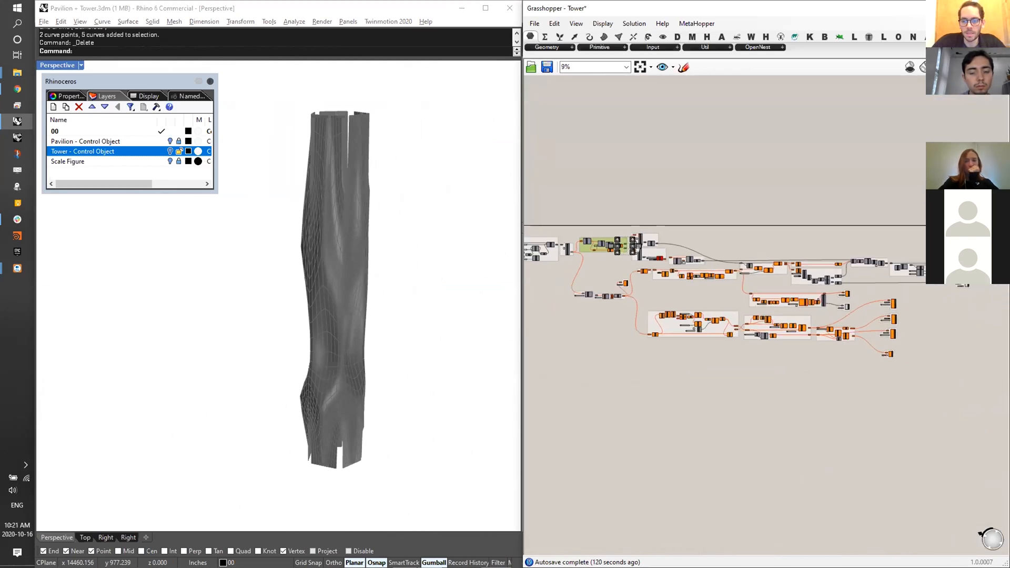
pyautogui.moveTo(813, 313); pyautogui.dragTo(803, 316, button='right')
pyautogui.click(658, 299)
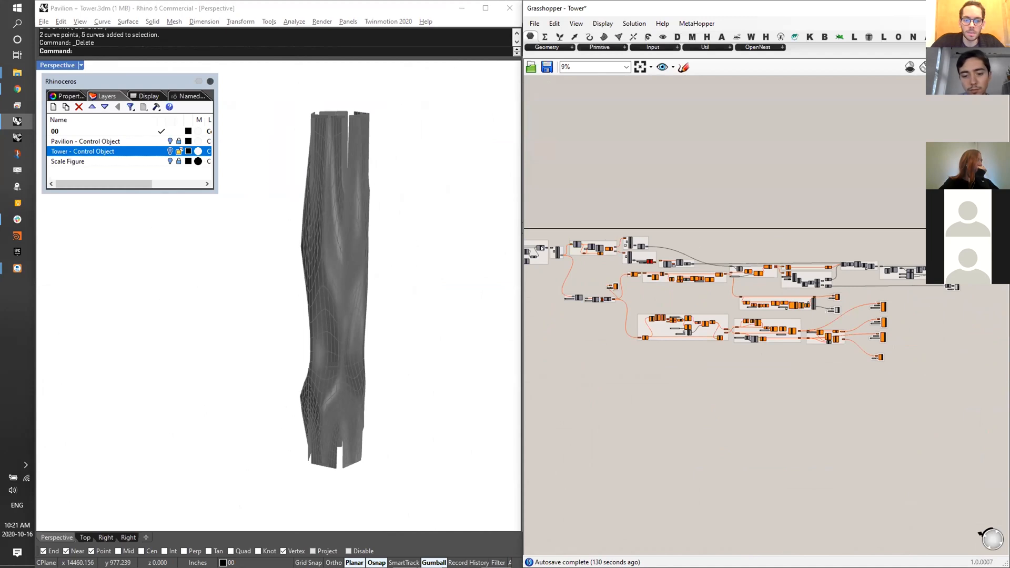
pyautogui.scroll(10, 541, 247)
pyautogui.moveTo(688, 309); pyautogui.dragTo(585, 365)
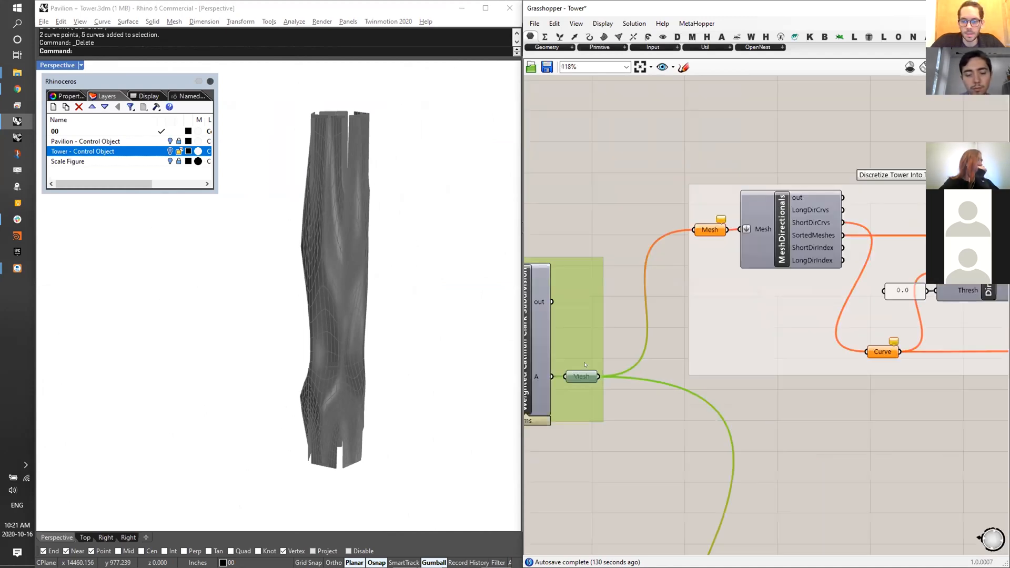
pyautogui.scroll(-4, 585, 365)
pyautogui.middleClick(591, 357)
pyautogui.click(662, 249)
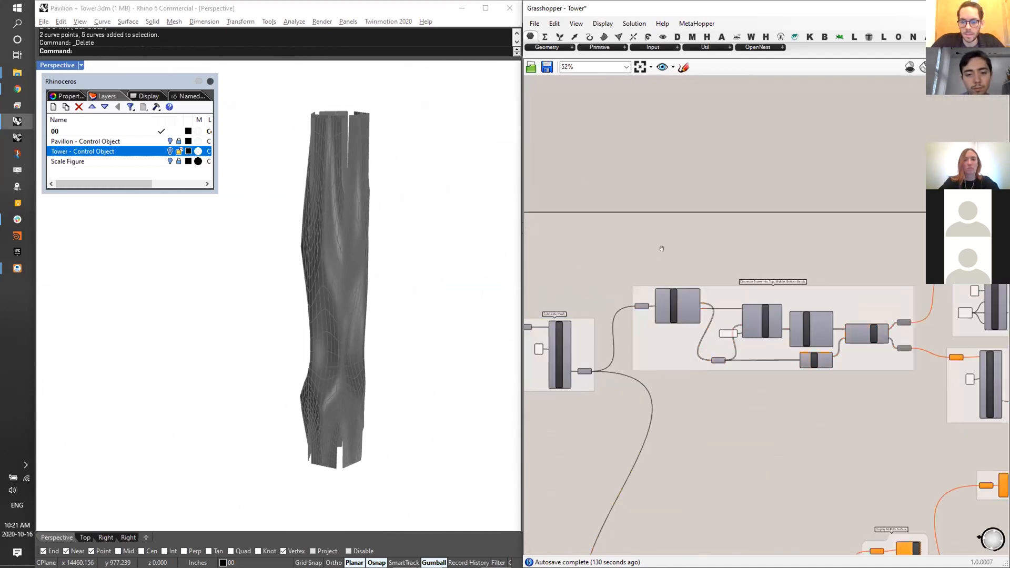
# - Disable the two band subdivision groups after Dispatch and enable the Mesh outputs of the Discretize Tower Into Top, Middle, Bottom Bands group
pyautogui.scroll(5, 869, 294)
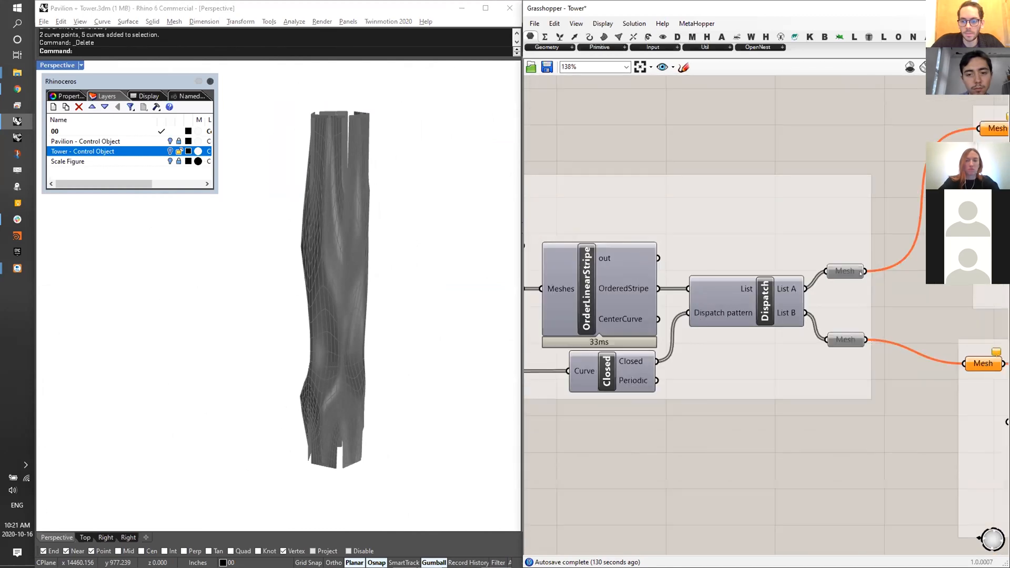
pyautogui.scroll(-3, 861, 273)
pyautogui.click(864, 269)
pyautogui.middleClick(865, 269)
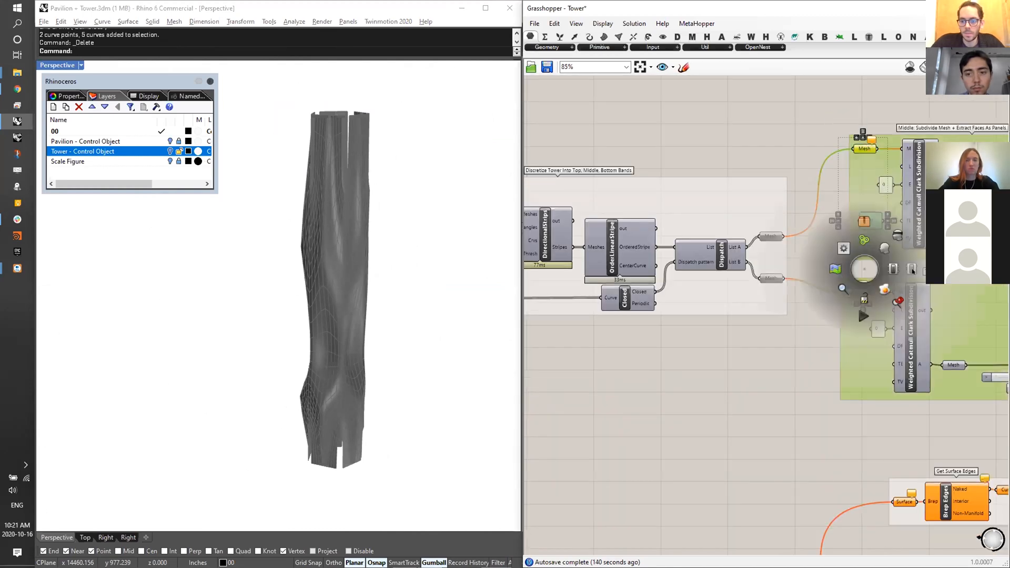
pyautogui.moveTo(785, 148); pyautogui.dragTo(758, 313)
pyautogui.middleClick(783, 263)
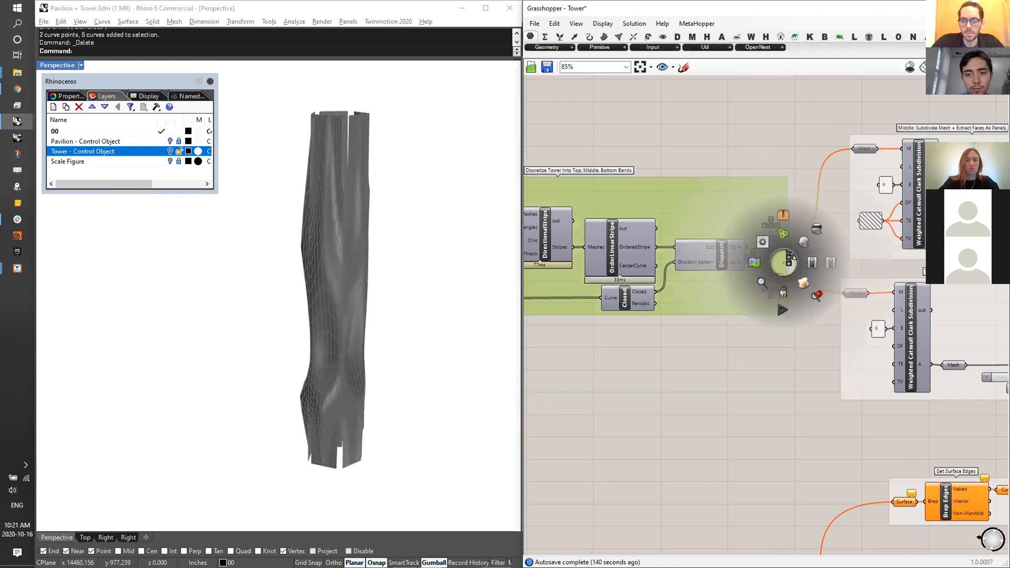
# - Examine the List A and List B meshes of Dispatch one after the other on the tower model
pyautogui.click(770, 237)
pyautogui.moveTo(298, 316); pyautogui.dragTo(413, 179, button='right')
pyautogui.scroll(3, 423, 307)
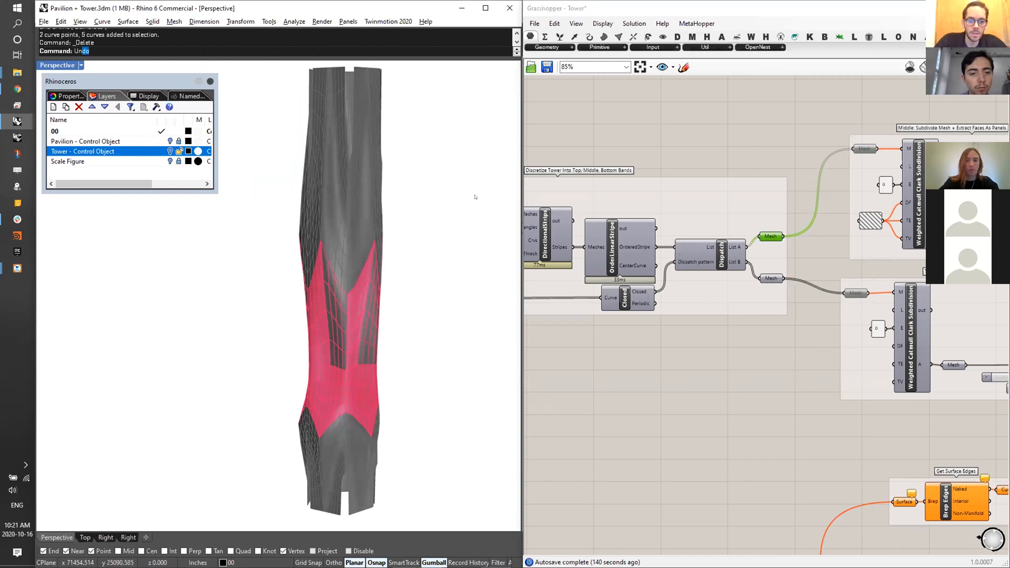
pyautogui.press('Escape')
pyautogui.moveTo(476, 196); pyautogui.dragTo(365, 275, button='right')
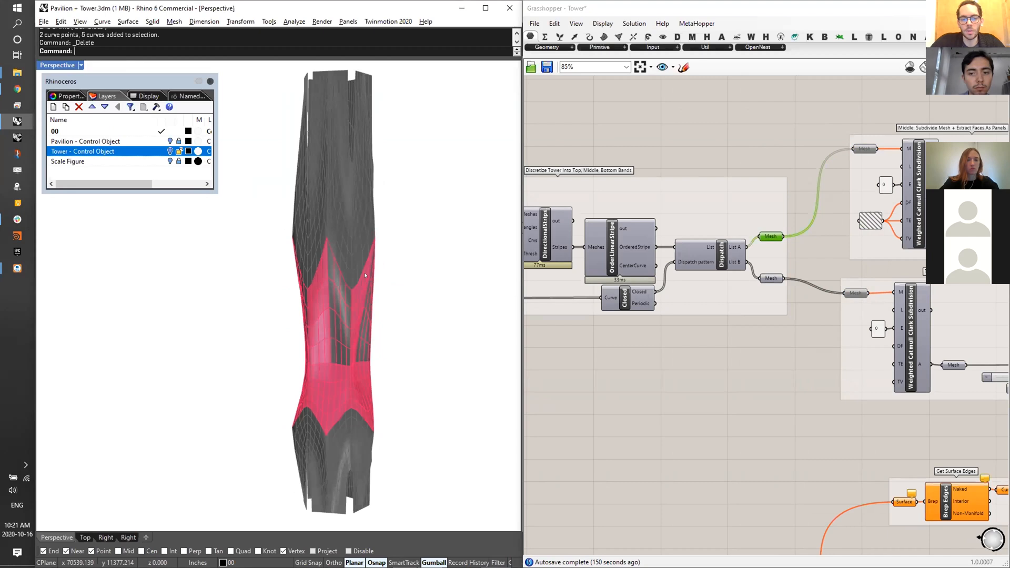
pyautogui.scroll(3, 366, 275)
pyautogui.moveTo(387, 297); pyautogui.dragTo(295, 392)
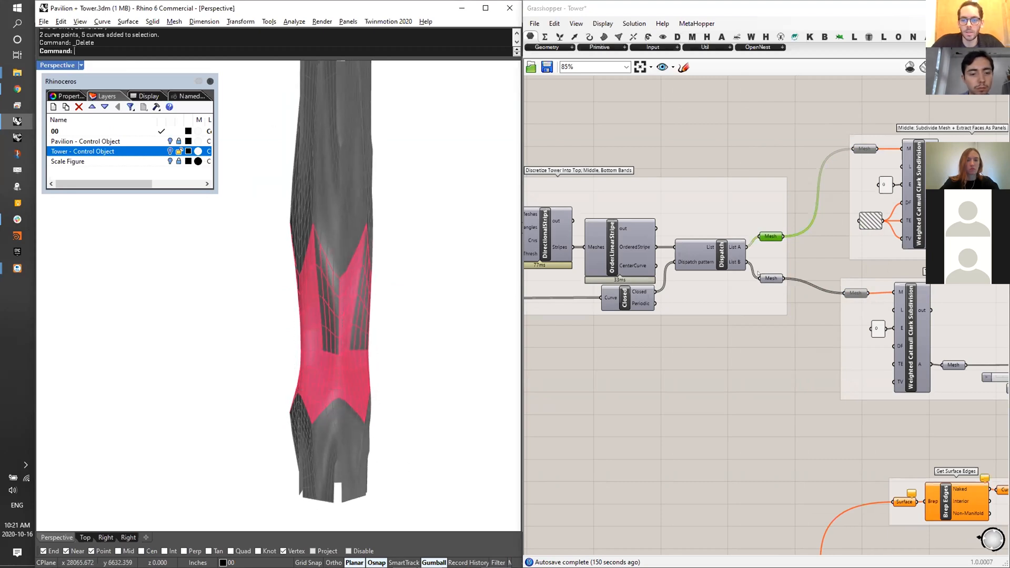
pyautogui.moveTo(768, 280); pyautogui.dragTo(769, 274)
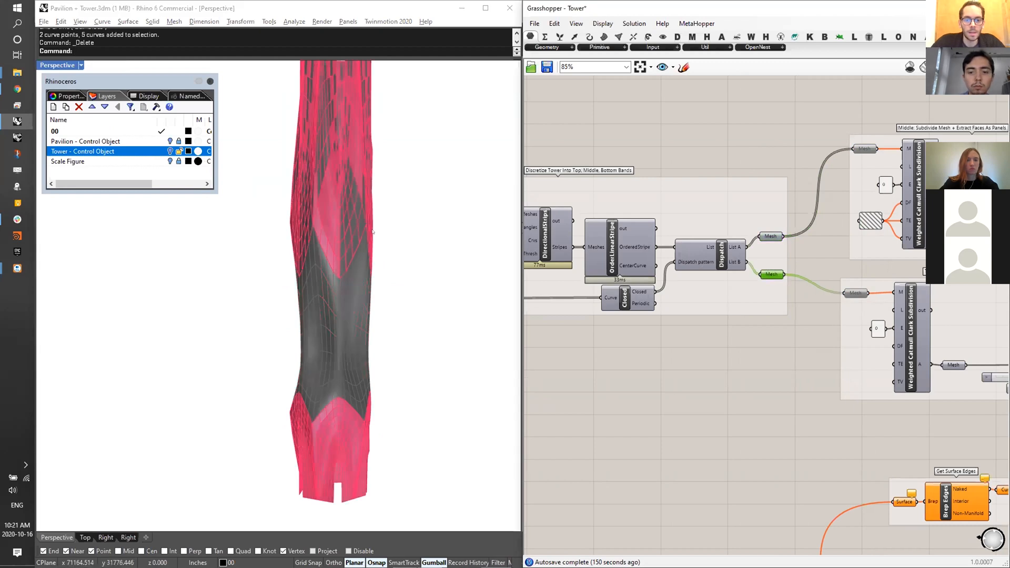
# - Examine the MeshDirectionals input mesh, the short-direction curves and the DirectionalStrips result in the model view
pyautogui.moveTo(548, 198); pyautogui.dragTo(713, 241, button='right')
pyautogui.scroll(2, 583, 251)
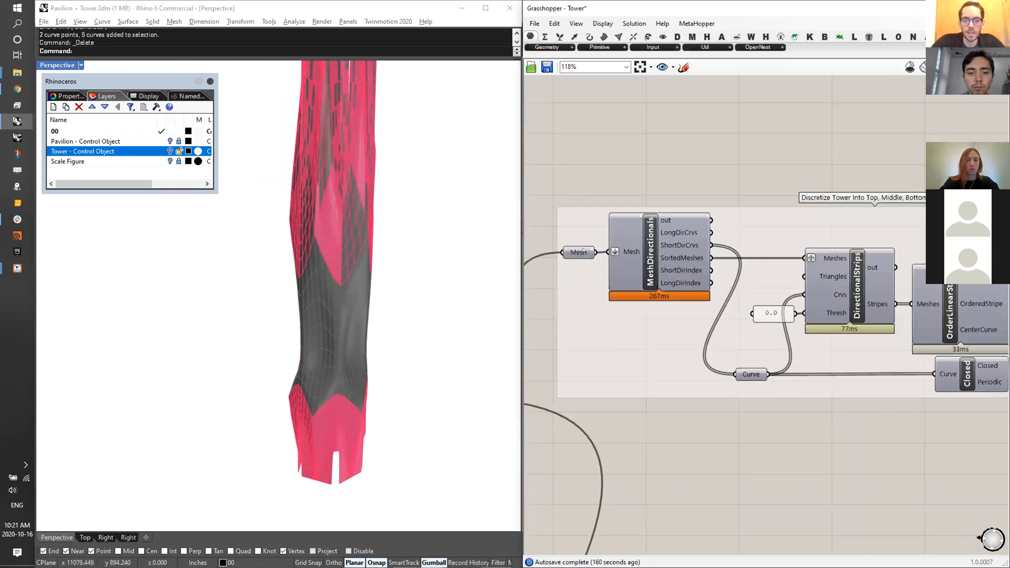
pyautogui.click(579, 252)
pyautogui.moveTo(751, 360); pyautogui.dragTo(737, 359, button='right')
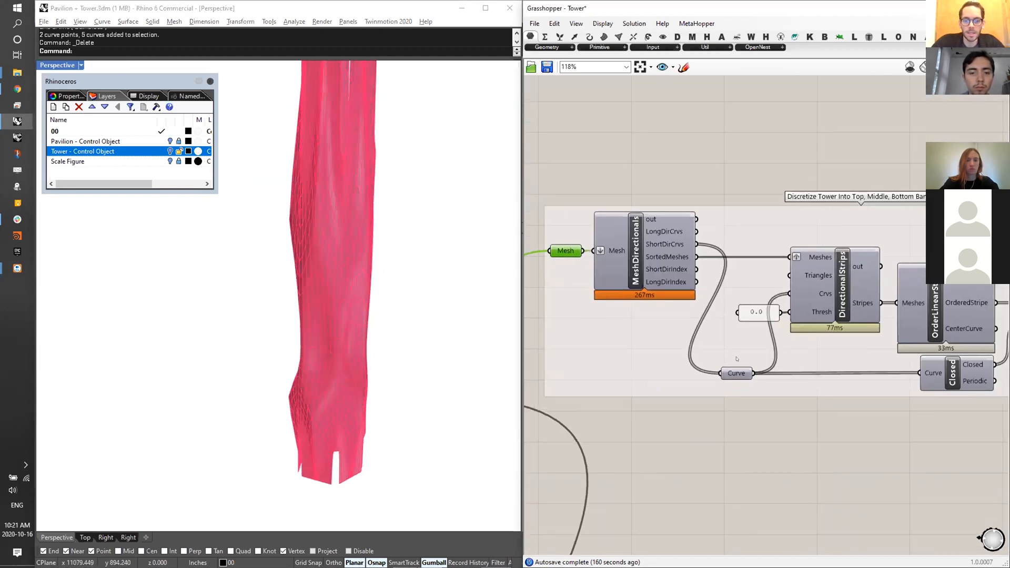
pyautogui.click(737, 373)
pyautogui.moveTo(320, 244); pyautogui.dragTo(237, 159, button='right')
pyautogui.moveTo(954, 287); pyautogui.dragTo(919, 279, button='right')
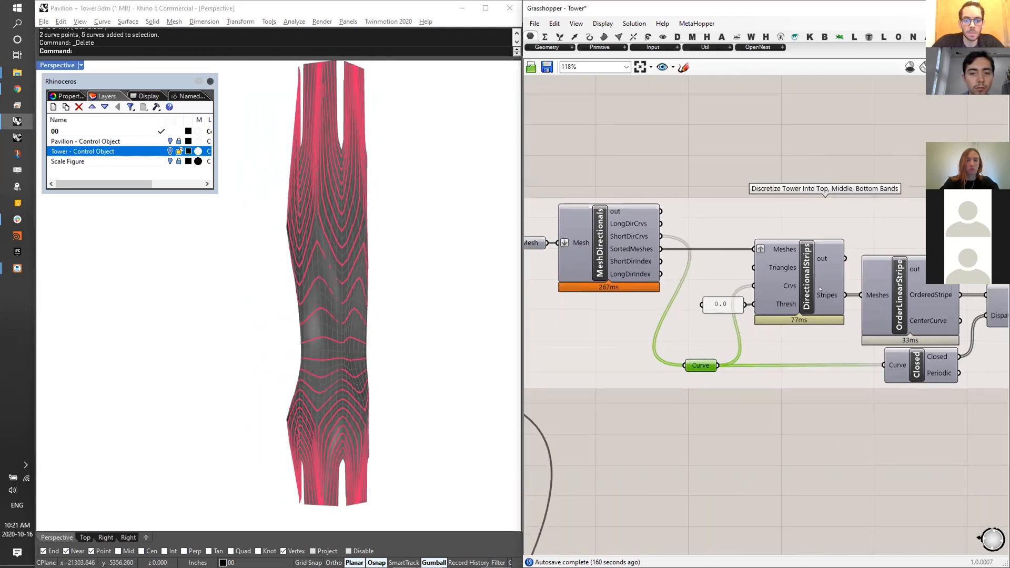
pyautogui.click(820, 288)
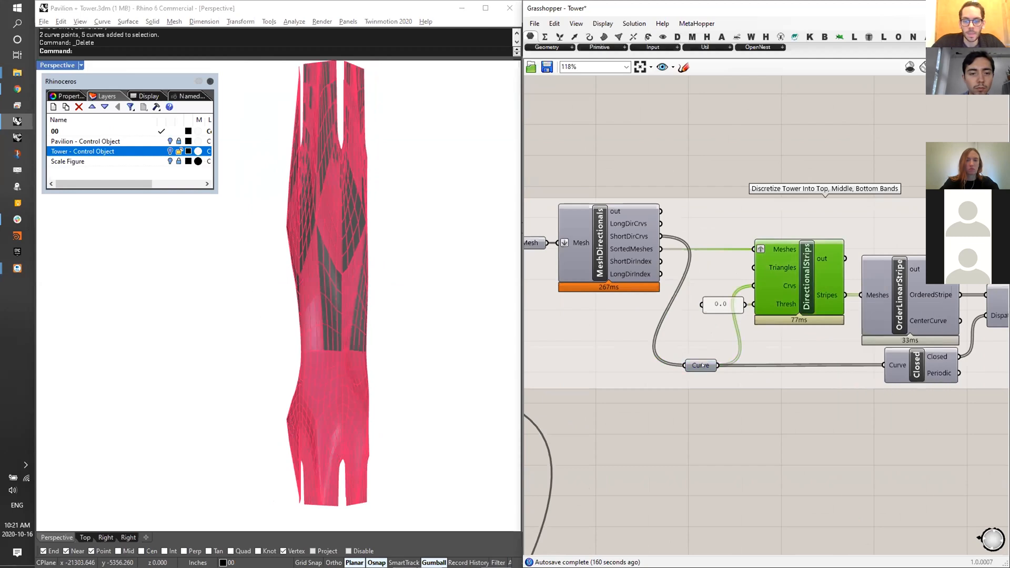
# - Check the Closed component's values for the short-direction curves and inspect those curves at the tower's base
pyautogui.click(703, 366)
pyautogui.moveTo(702, 365); pyautogui.dragTo(508, 358, button='right')
pyautogui.moveTo(767, 341); pyautogui.dragTo(811, 347, button='right')
pyautogui.moveTo(811, 339)
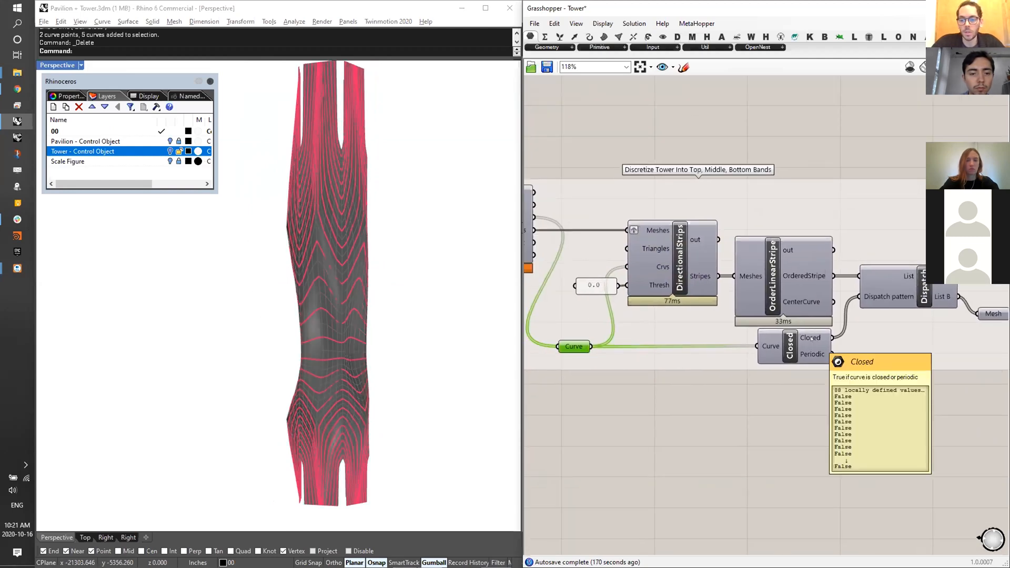
pyautogui.scroll(5, 318, 428)
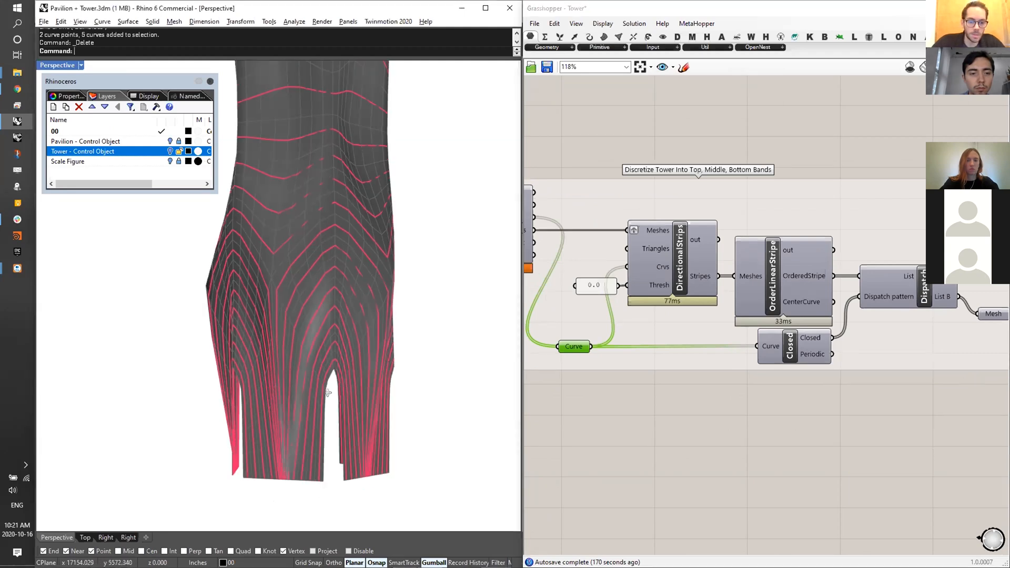
pyautogui.scroll(1, 318, 427)
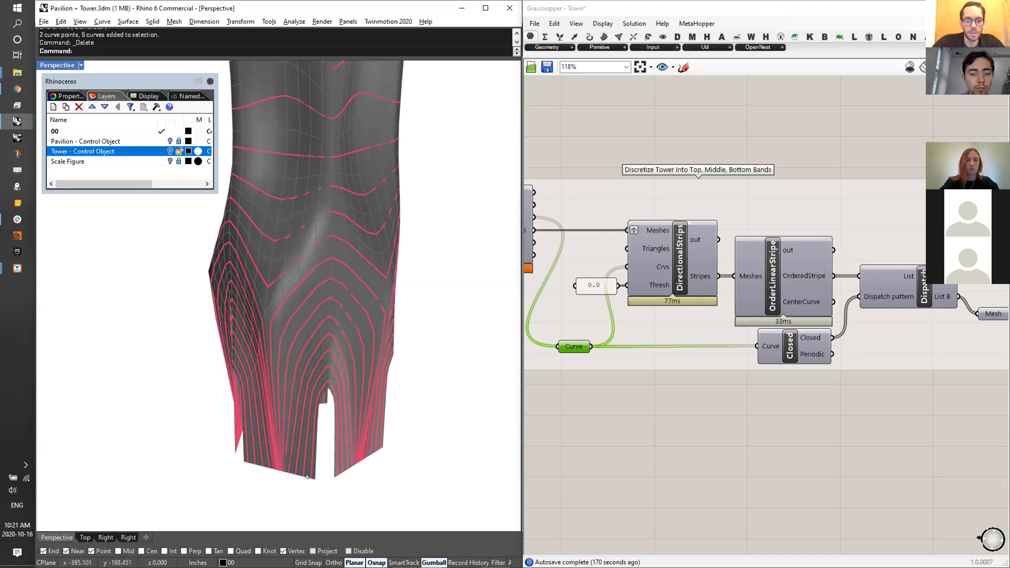
# - Draw a circle on the ground beside the tower's base as an example of a closed curve
pyautogui.press('Return')
pyautogui.click(431, 438)
pyautogui.click(439, 459)
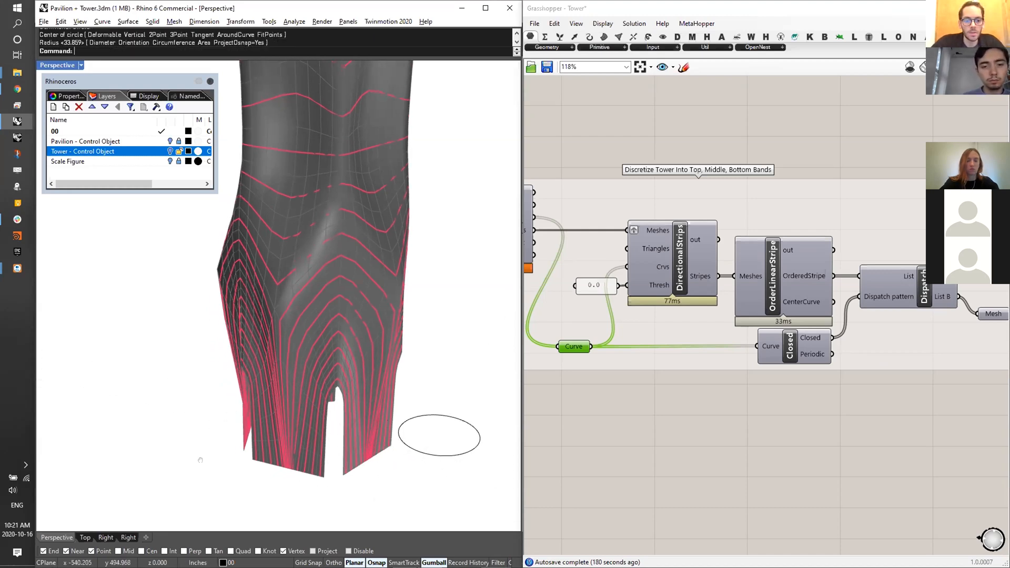
# - Draw an open degree-3 curve through four control points on the other side of the tower's base from the circle
pyautogui.write('curve')
pyautogui.press('Return')
pyautogui.click(120, 454)
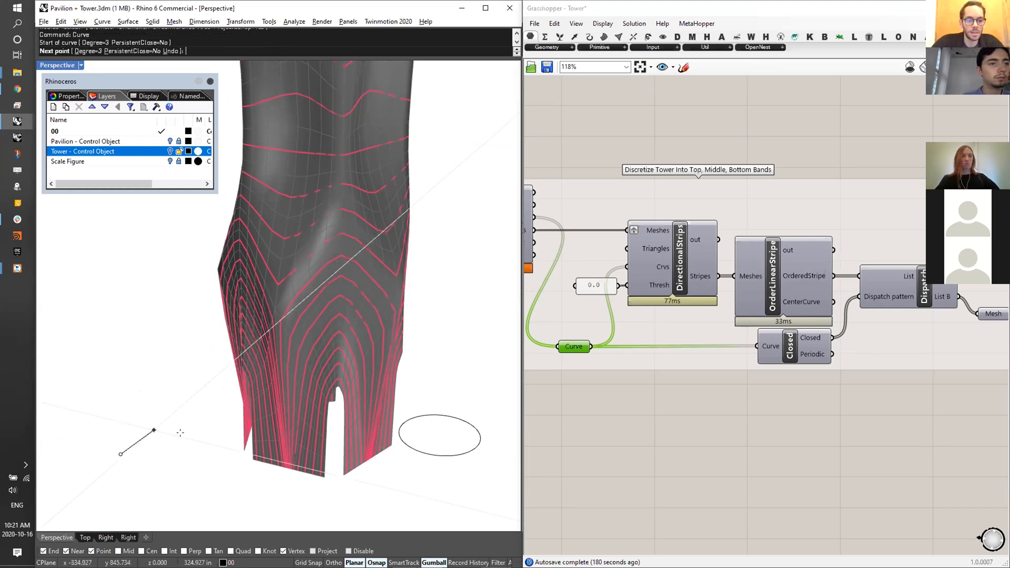
pyautogui.click(157, 437)
pyautogui.click(195, 500)
pyautogui.click(340, 495)
pyautogui.press('Return')
# - Draw a second open curve from the first curve's start point, running in front of the tower's base
pyautogui.press('Return')
pyautogui.click(121, 453)
pyautogui.click(98, 483)
pyautogui.click(267, 509)
pyautogui.click(365, 520)
pyautogui.press('Return')
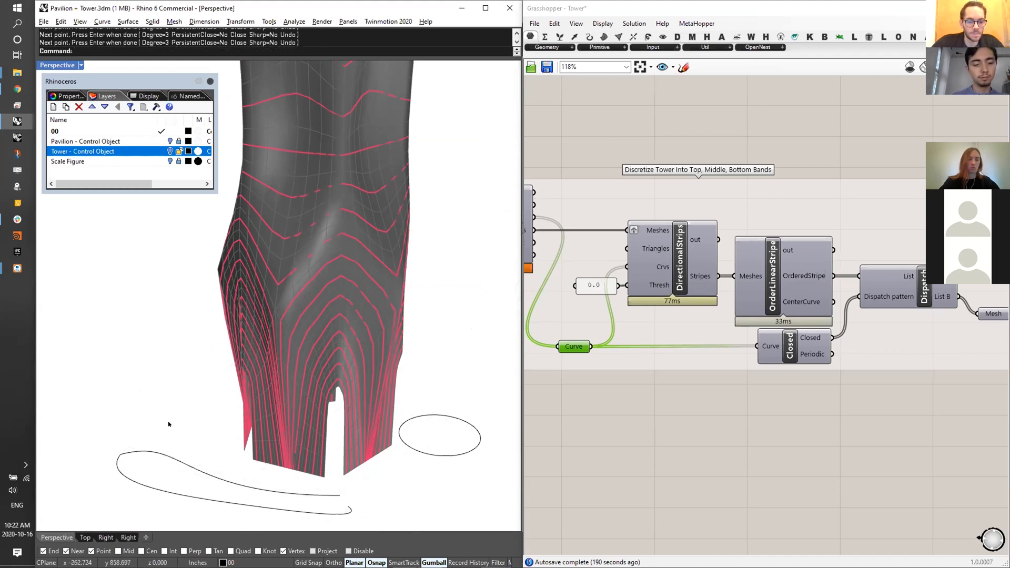
# - Delete the two open example curves and the example circle
pyautogui.moveTo(169, 424); pyautogui.dragTo(43, 520)
pyautogui.press('Delete')
pyautogui.click(402, 445)
pyautogui.press('Delete')
# - Compare the closed middle band in List A with the open top and bottom bands in List B on the tower
pyautogui.scroll(-2, 586, 291)
pyautogui.scroll(-2, 317, 378)
pyautogui.moveTo(317, 378); pyautogui.dragTo(337, 295, button='right')
pyautogui.moveTo(183, 301); pyautogui.dragTo(346, 247)
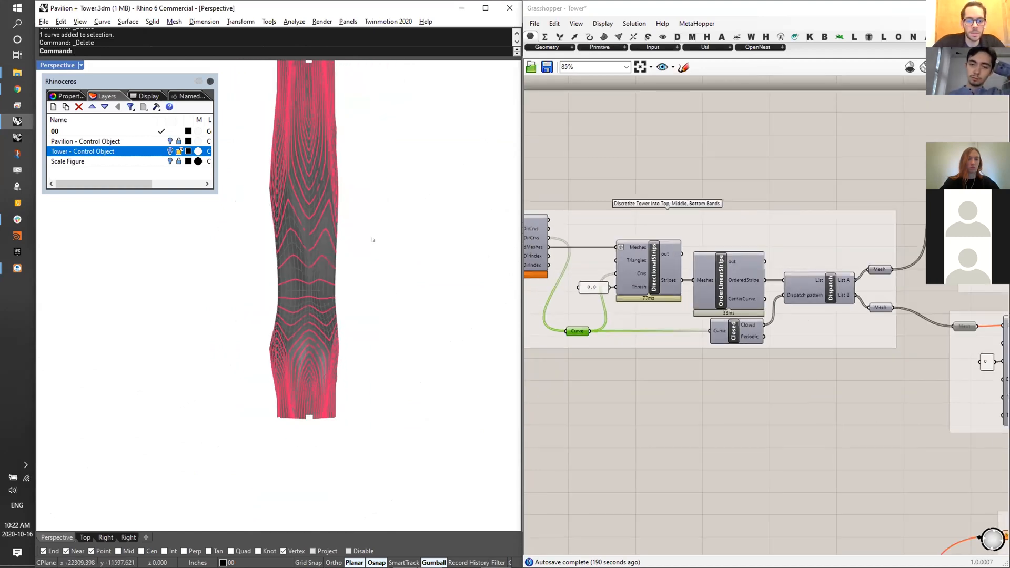
pyautogui.scroll(2, 371, 236)
pyautogui.keyDown('shift'); pyautogui.moveTo(370, 231); pyautogui.dragTo(372, 260, button='right'); pyautogui.keyUp('shift')
pyautogui.scroll(2, 953, 296)
pyautogui.moveTo(954, 296); pyautogui.dragTo(929, 306, button='right')
pyautogui.click(827, 272)
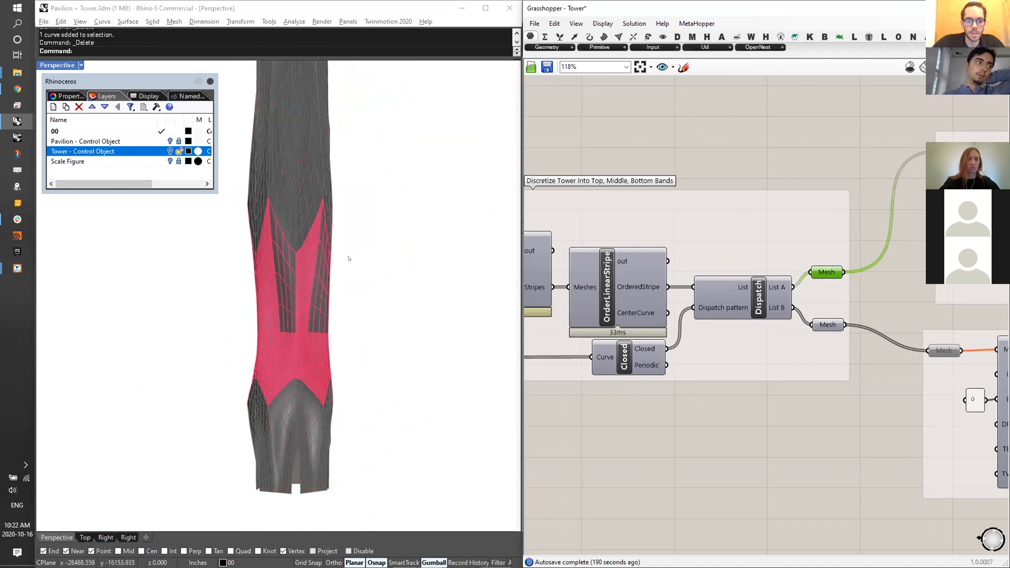
pyautogui.click(828, 325)
pyautogui.moveTo(295, 252); pyautogui.dragTo(316, 224, button='right')
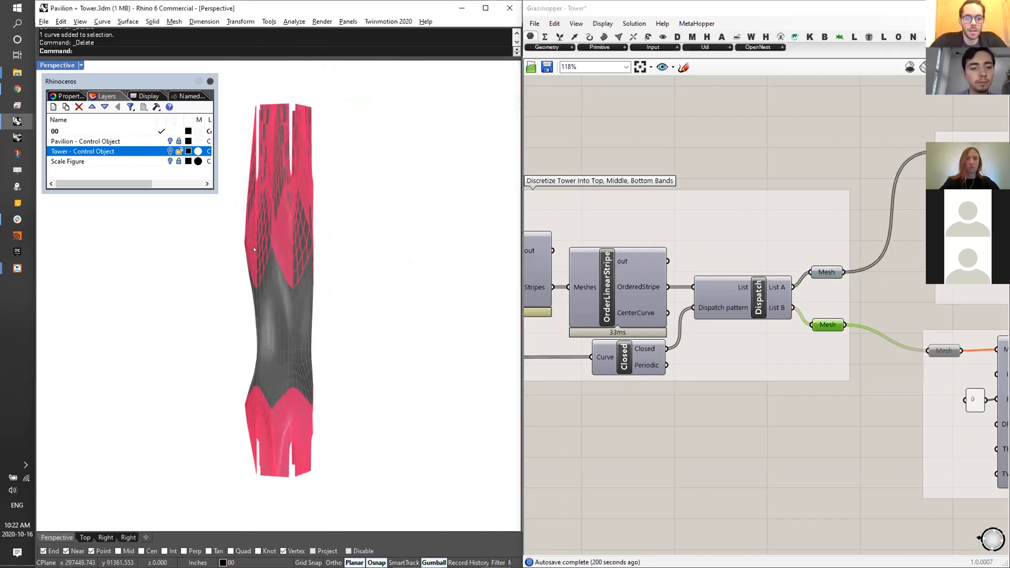
# - Disable the Get Surface Edges group fed by the NURBS surface
pyautogui.scroll(-2, 853, 163)
pyautogui.scroll(-2, 853, 164)
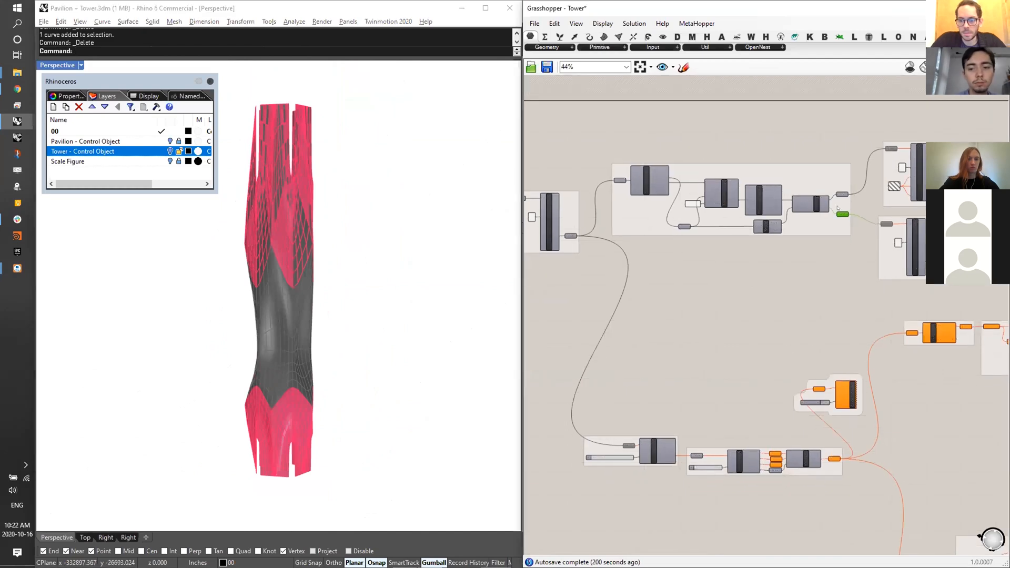
pyautogui.scroll(1, 823, 224)
pyautogui.moveTo(823, 225); pyautogui.dragTo(583, 372, button='right')
pyautogui.scroll(4, 663, 385)
pyautogui.scroll(-3, 626, 386)
pyautogui.moveTo(911, 423); pyautogui.dragTo(915, 377)
pyautogui.moveTo(918, 322); pyautogui.dragTo(775, 306, button='right')
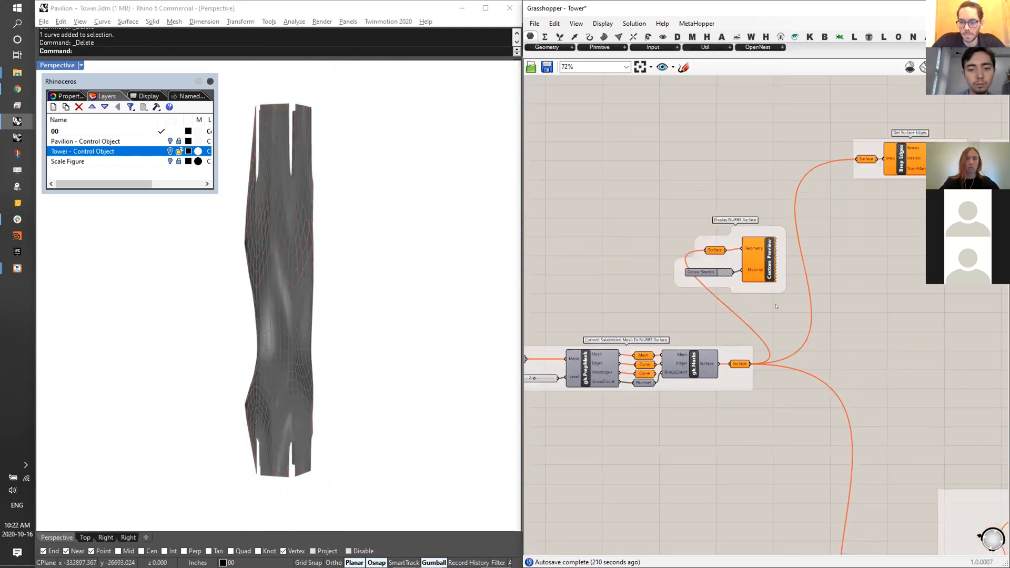
pyautogui.scroll(-2, 773, 313)
pyautogui.moveTo(834, 166); pyautogui.dragTo(820, 237)
pyautogui.middleClick(838, 203)
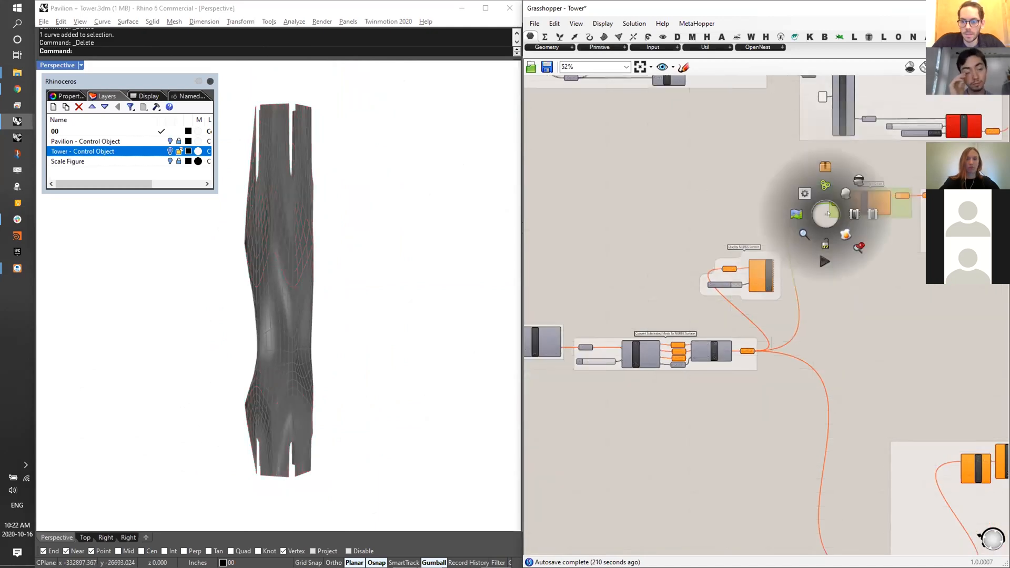
# - Disable the group containing the Bounding Box component downstream of the NURBS surface
pyautogui.scroll(-3, 811, 316)
pyautogui.scroll(4, 803, 341)
pyautogui.moveTo(850, 383); pyautogui.dragTo(796, 327)
pyautogui.middleClick(799, 330)
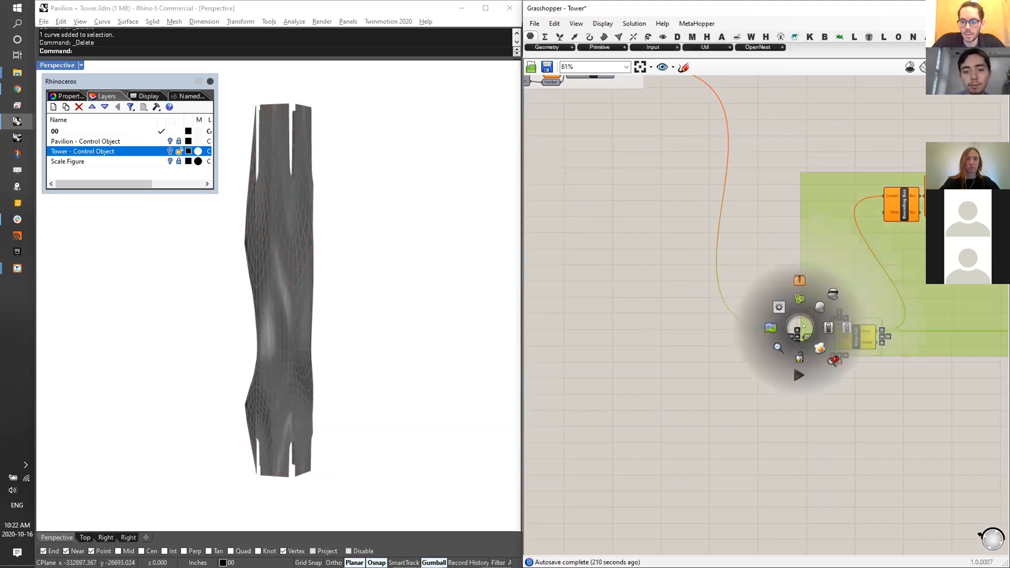
pyautogui.click(779, 307)
# - Enable the Thicken Mesh group that feeds the Convert Subdivided Mesh To NURBS Surface group
pyautogui.moveTo(810, 252); pyautogui.dragTo(927, 443, button='right')
pyautogui.moveTo(529, 190); pyautogui.dragTo(690, 254, button='right')
pyautogui.moveTo(636, 266); pyautogui.dragTo(618, 311)
pyautogui.middleClick(623, 309)
pyautogui.click(657, 306)
pyautogui.scroll(3, 685, 298)
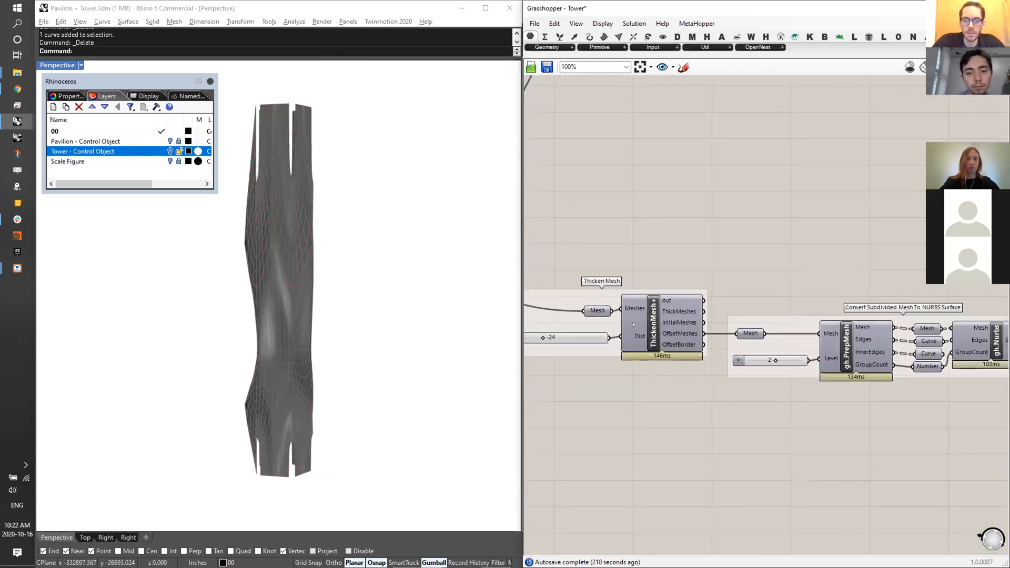
# - Highlight the Thicken Mesh group's input mesh, unlock the objects in the model and hide the tower mesh
pyautogui.click(595, 309)
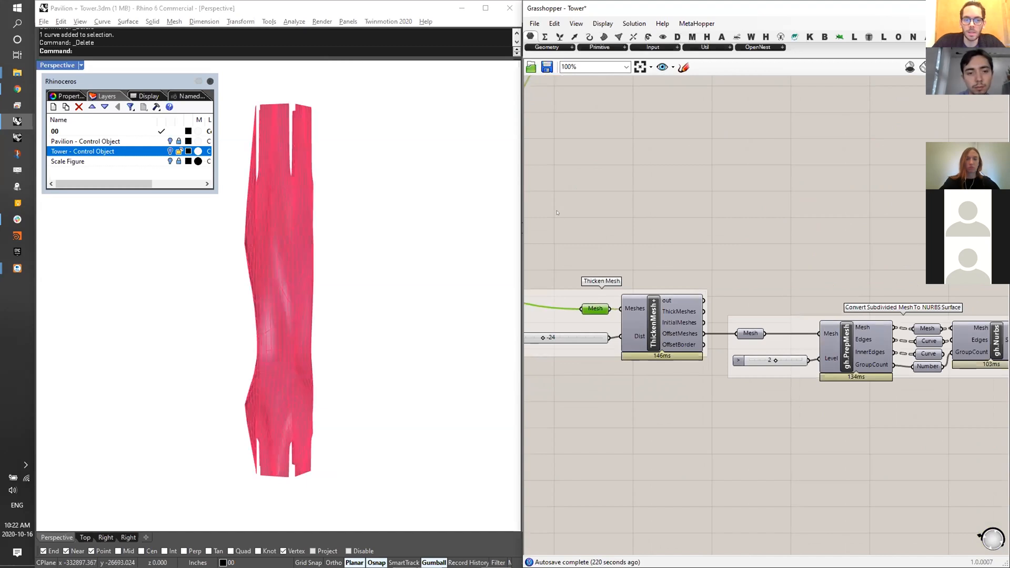
pyautogui.moveTo(379, 184); pyautogui.dragTo(350, 178, button='right')
pyautogui.write('Unl')
pyautogui.press('Return')
pyautogui.click(308, 299)
pyautogui.hotkey('ctrl', 'h')
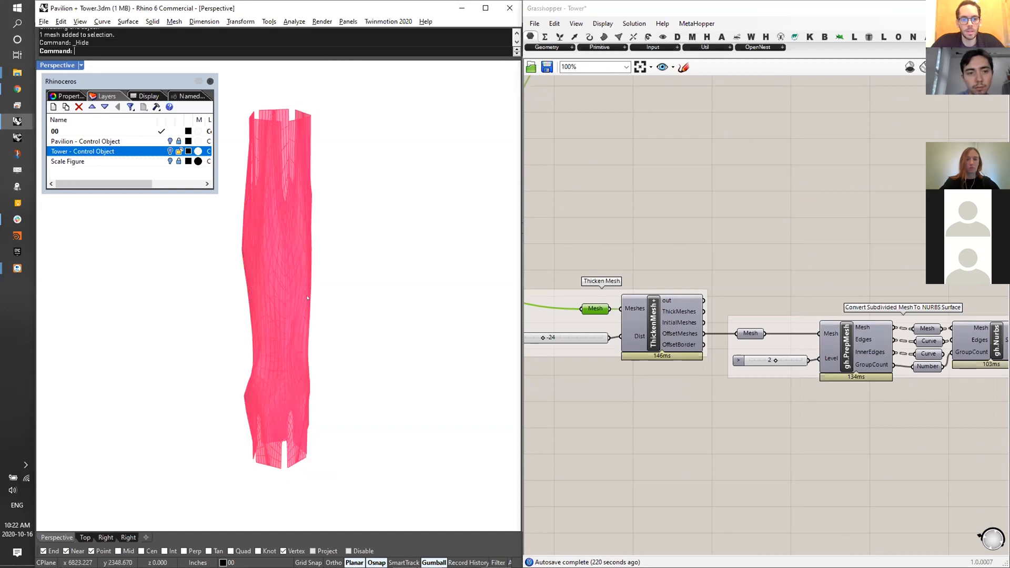
# - Inspect the tower's interior and compare the input mesh with the ThickenMesh+ result
pyautogui.scroll(3, 567, 300)
pyautogui.moveTo(279, 316); pyautogui.dragTo(276, 362, button='right')
pyautogui.scroll(5, 276, 362)
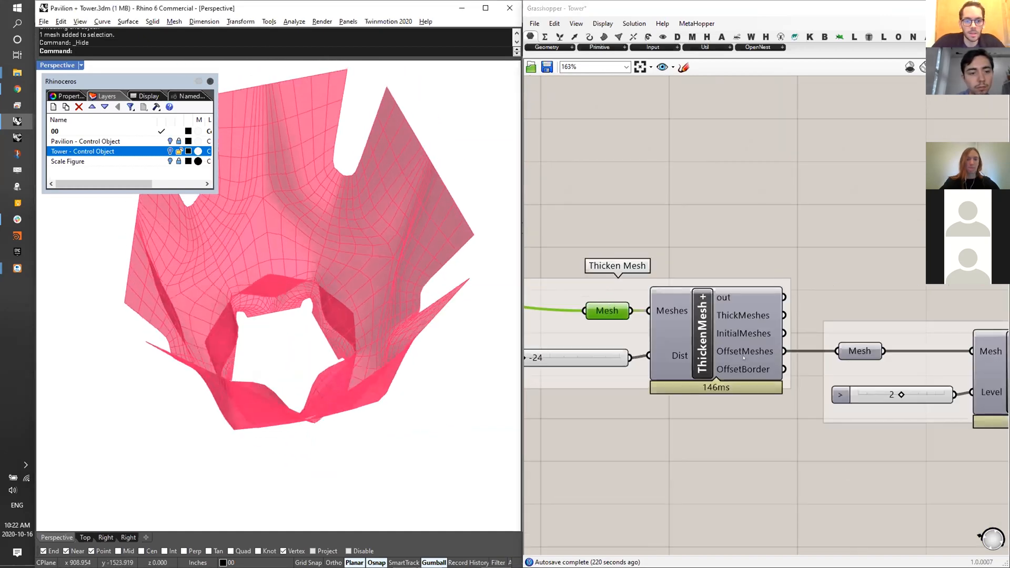
pyautogui.click(743, 358)
pyautogui.moveTo(363, 247); pyautogui.dragTo(272, 264, button='right')
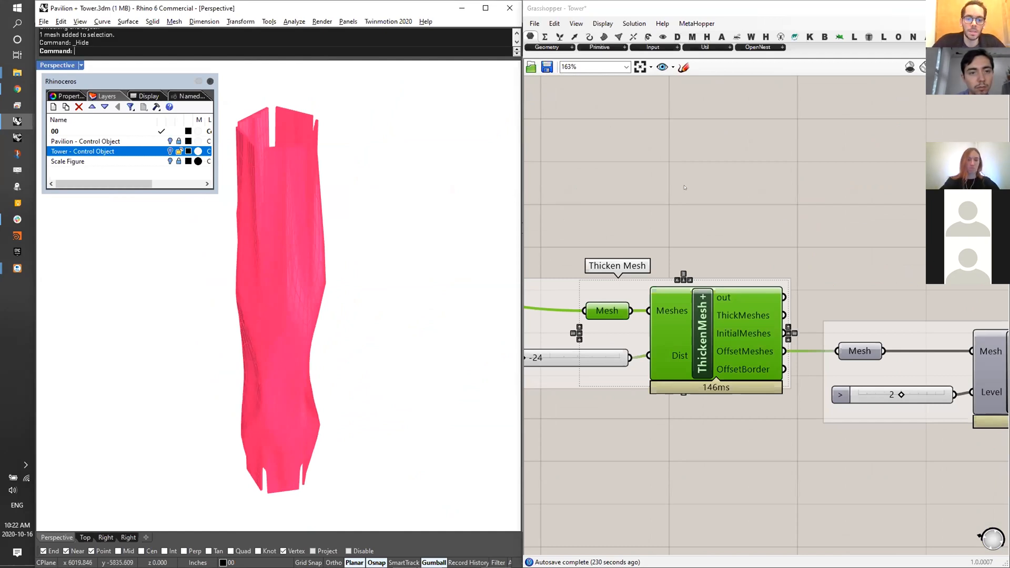
# - Examine the Thicken Mesh group's input mesh alone, looking closely into the tower's interior
pyautogui.click(684, 188)
pyautogui.click(607, 311)
pyautogui.moveTo(266, 203); pyautogui.dragTo(262, 267, button='right')
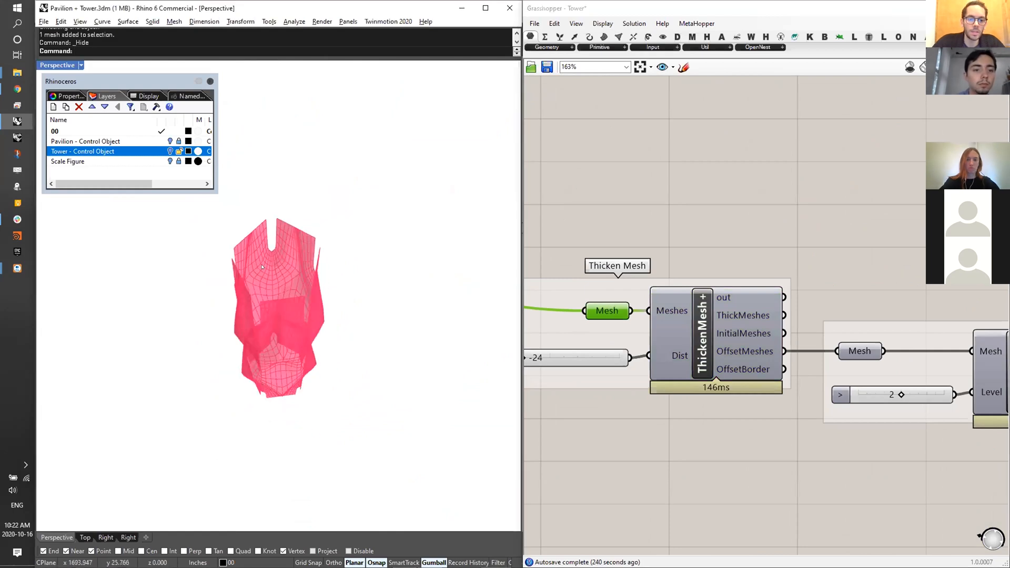
pyautogui.scroll(5, 262, 267)
pyautogui.scroll(2, 272, 294)
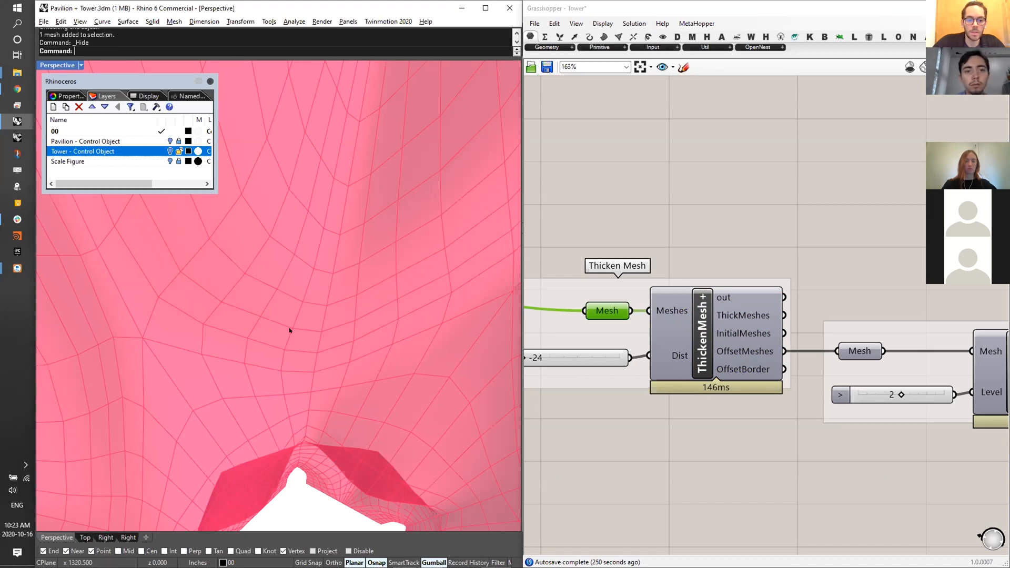
# - Look over the tower's interior and highlight the ThickenMesh+ result on the whole tower
pyautogui.moveTo(296, 333); pyautogui.dragTo(298, 324, button='right')
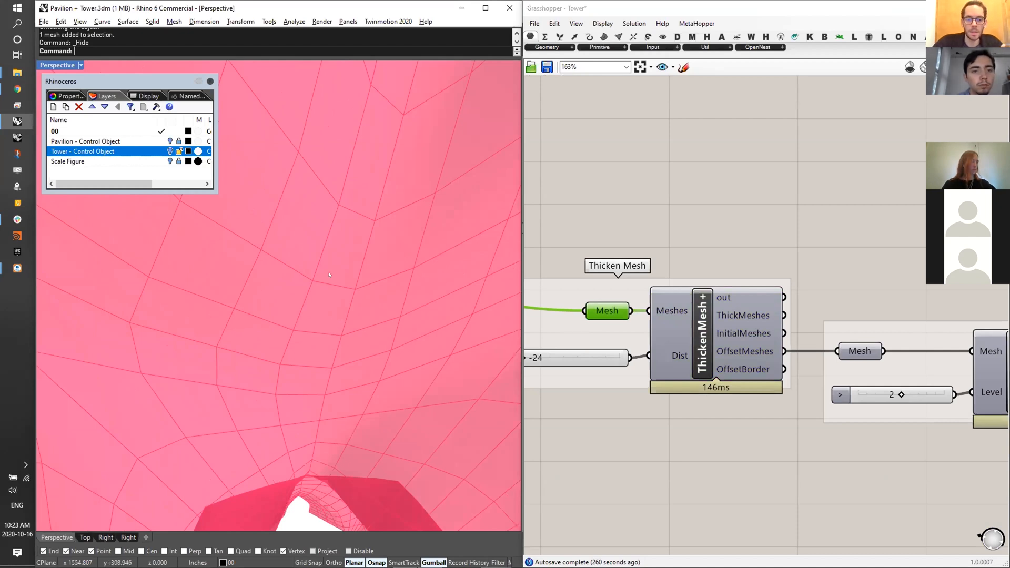
pyautogui.moveTo(304, 282); pyautogui.dragTo(623, 258, button='right')
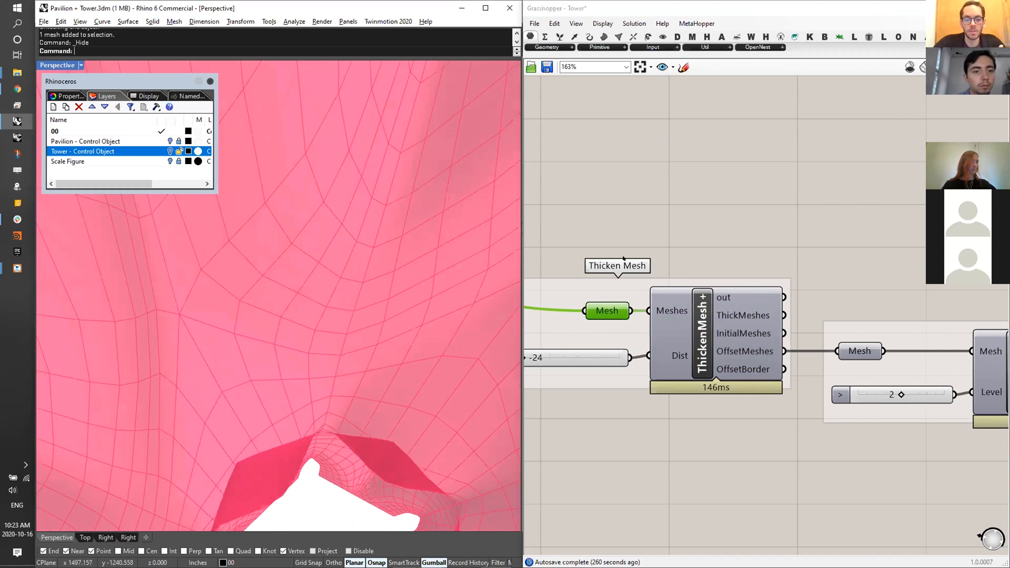
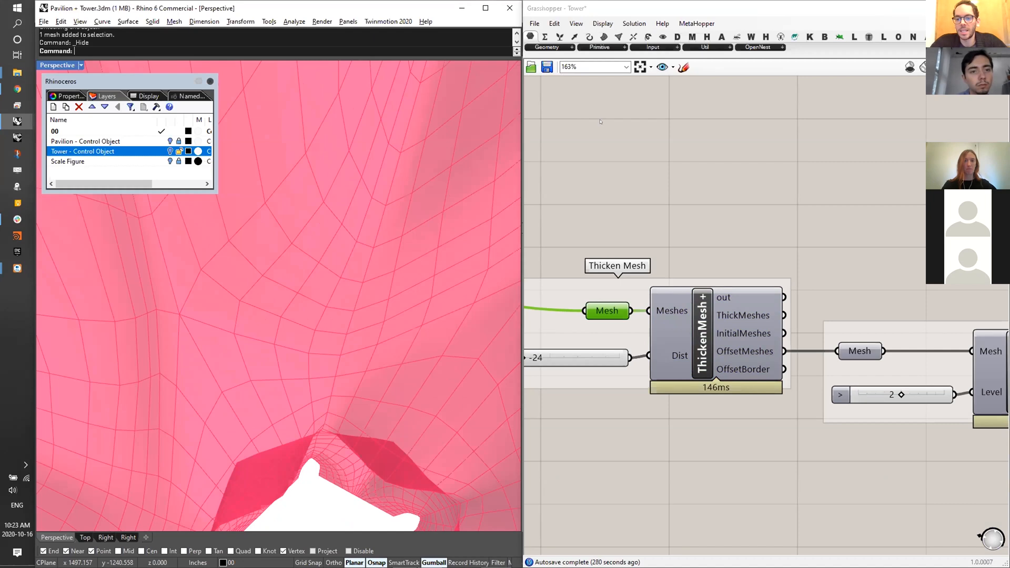
pyautogui.scroll(-10, 257, 291)
pyautogui.moveTo(278, 275); pyautogui.dragTo(300, 263, button='right')
pyautogui.scroll(3, 295, 311)
pyautogui.scroll(-2, 536, 245)
pyautogui.click(640, 310)
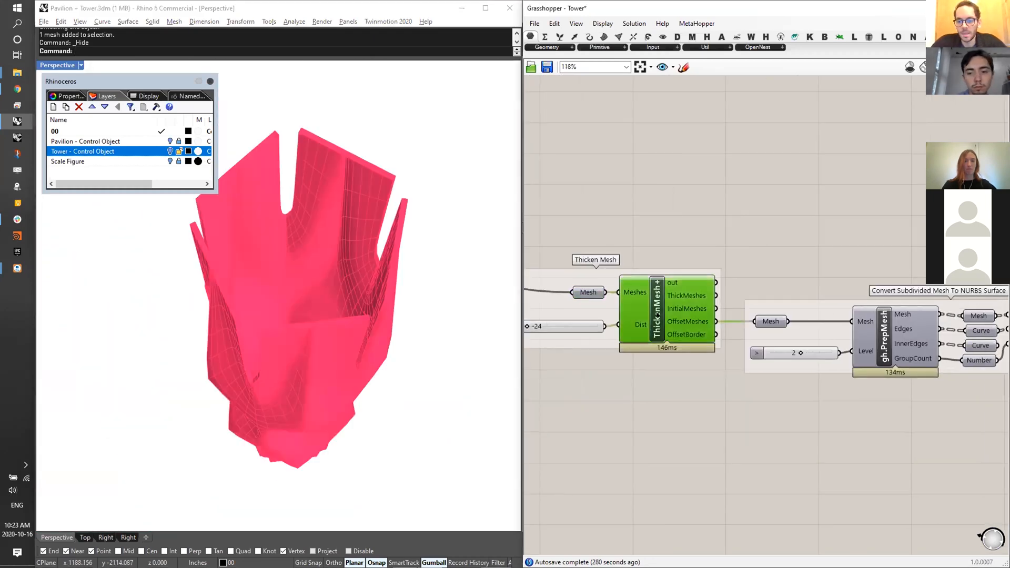
# - Highlight the input mesh of the Convert Subdivided Mesh To NURBS Surface group
pyautogui.click(768, 320)
pyautogui.moveTo(860, 332); pyautogui.dragTo(723, 309, button='right')
pyautogui.moveTo(844, 311); pyautogui.dragTo(805, 309, button='right')
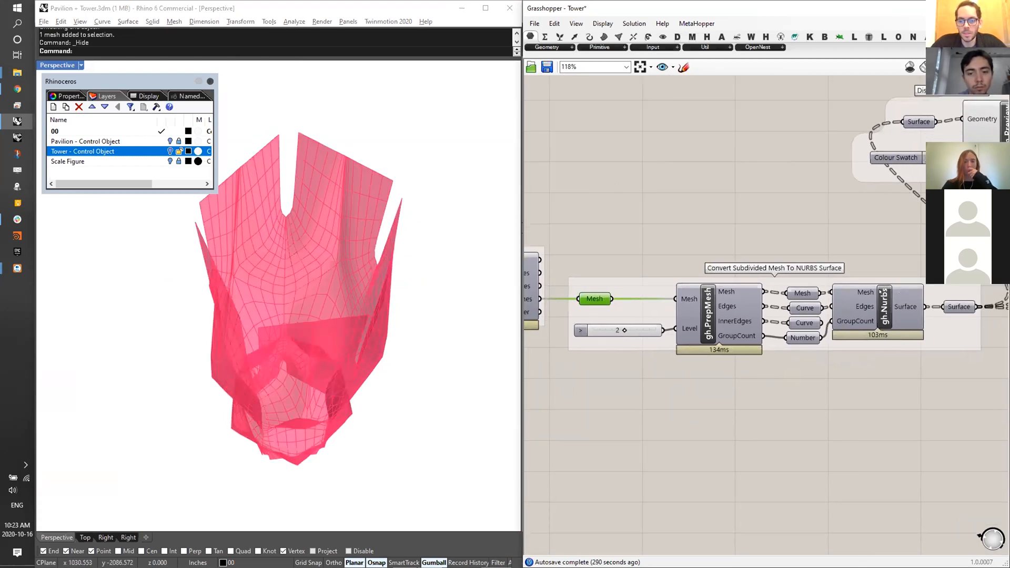
# - Bake the gh.Nurbs Surface output into the model and flip the direction of all the baked surfaces
pyautogui.moveTo(187, 285); pyautogui.dragTo(253, 218, button='right')
pyautogui.scroll(-4, 253, 219)
pyautogui.middleClick(949, 307)
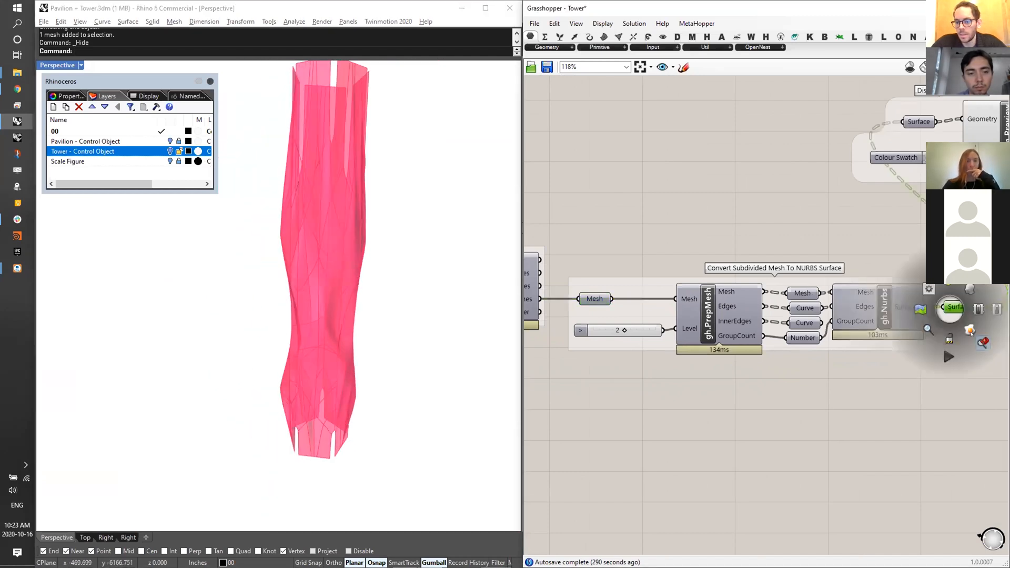
pyautogui.scroll(-4, 327, 218)
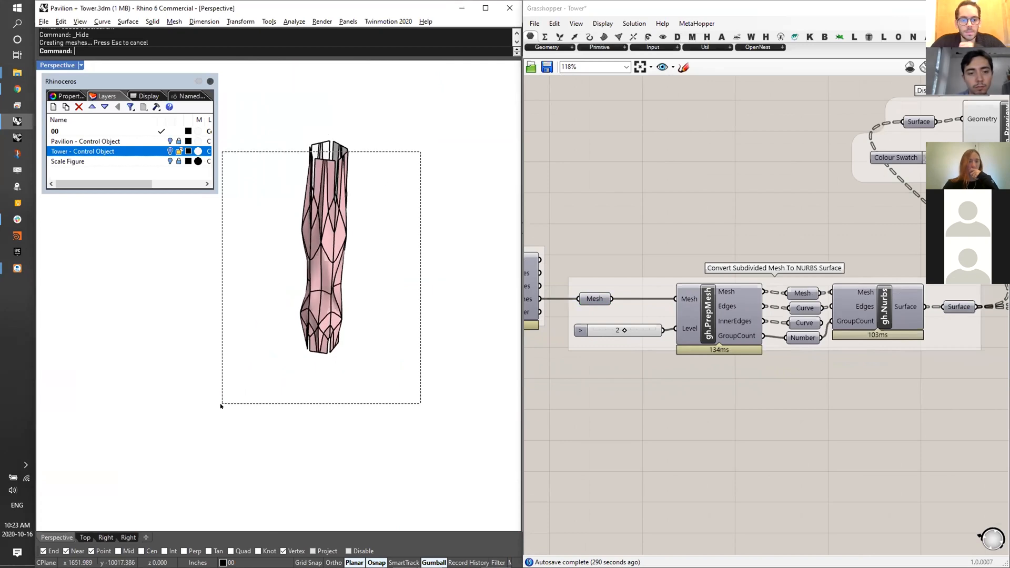
pyautogui.moveTo(222, 406); pyautogui.dragTo(221, 406)
pyautogui.press('Escape')
pyautogui.scroll(8, 305, 221)
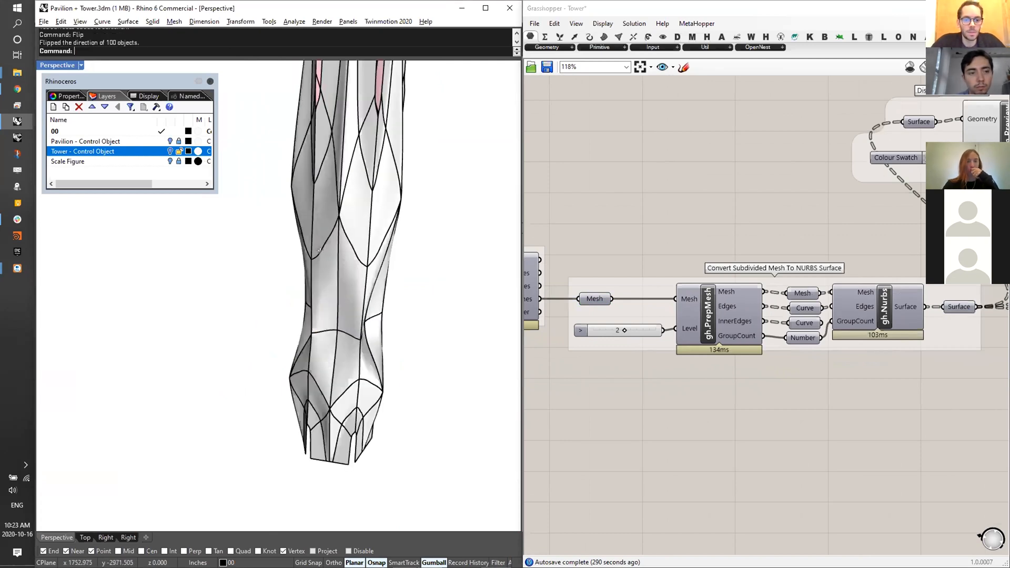
# - Inspect the individual patches of the baked tower by selecting single surfaces and viewing their seams up close
pyautogui.click(308, 189)
pyautogui.press('Escape')
pyautogui.scroll(-5, 313, 237)
pyautogui.scroll(6, 316, 272)
pyautogui.click(316, 272)
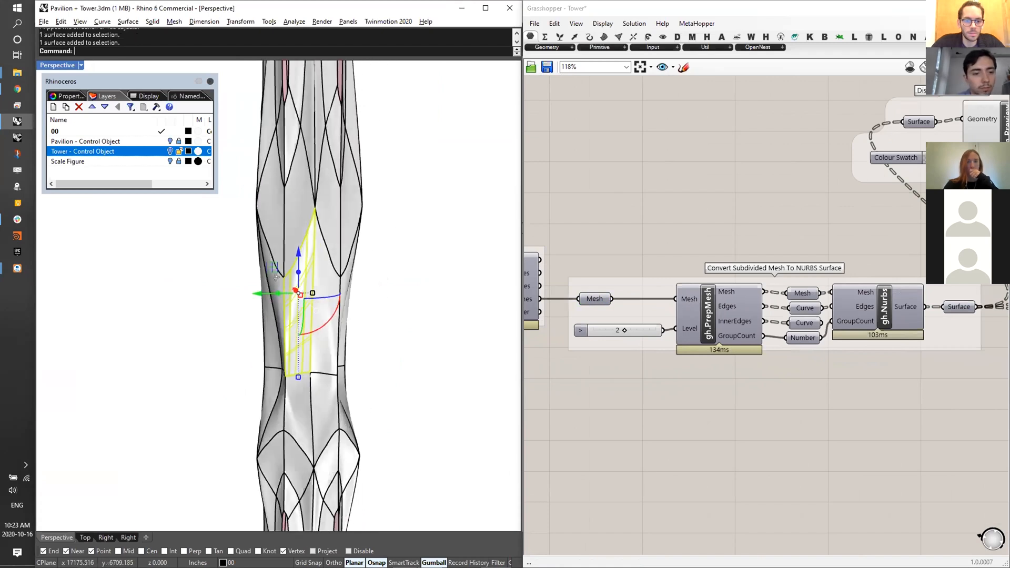
pyautogui.scroll(5, 314, 290)
pyautogui.scroll(-6, 326, 295)
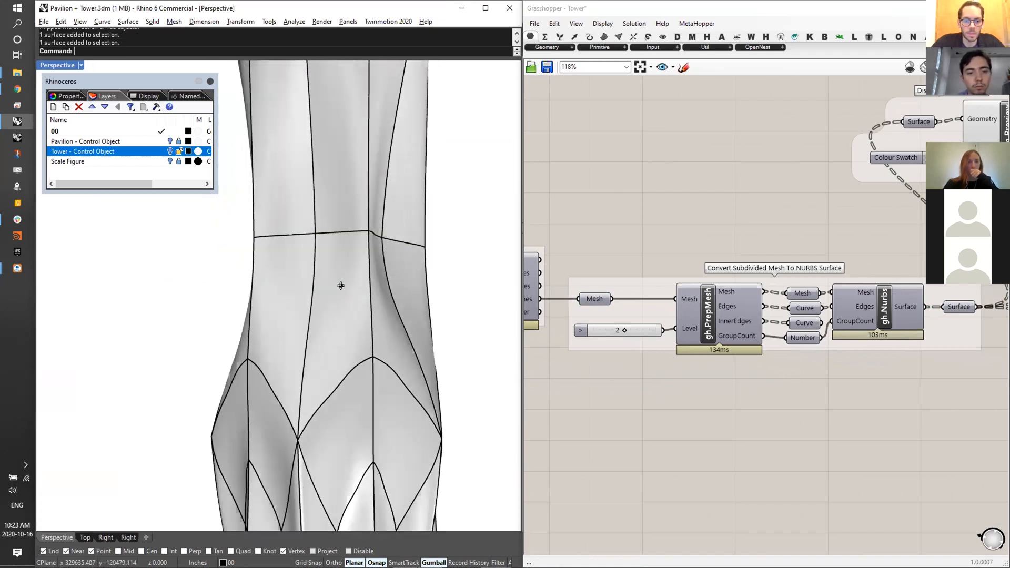
# - Delete all the baked tower surfaces from the model
pyautogui.moveTo(337, 290); pyautogui.dragTo(366, 120, button='right')
pyautogui.scroll(4, 643, 354)
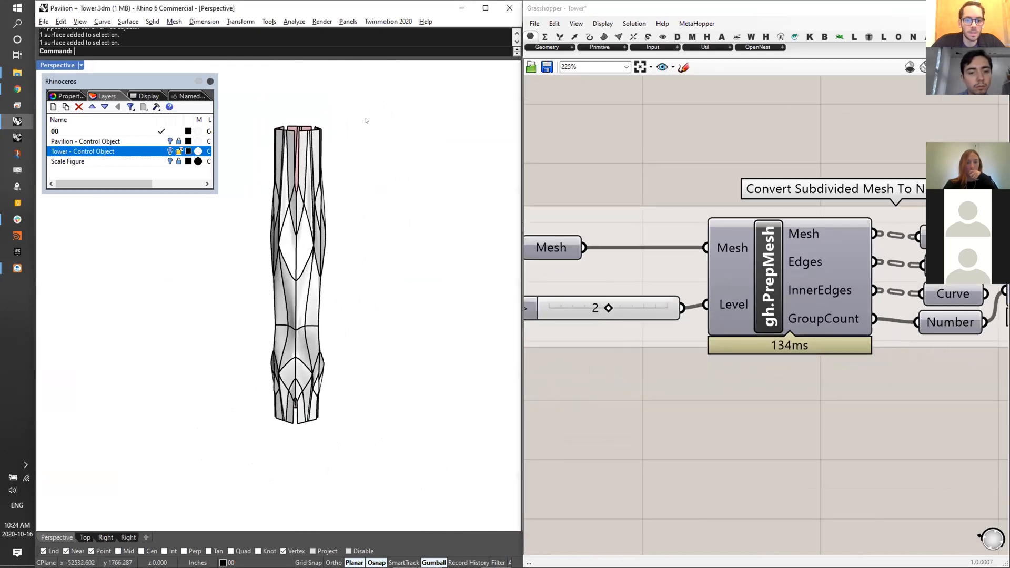
pyautogui.moveTo(220, 433); pyautogui.dragTo(220, 434)
pyautogui.press('Delete')
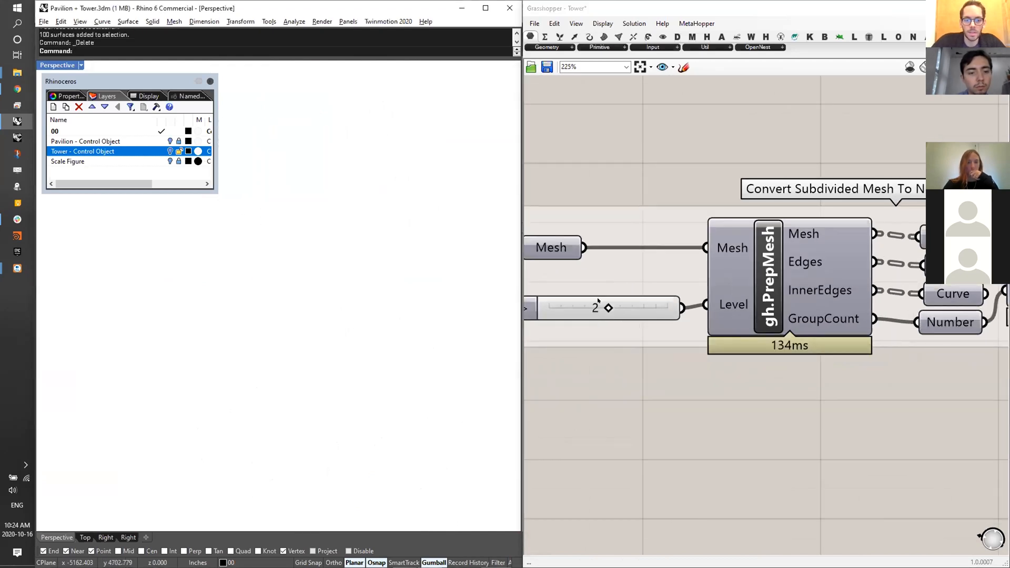
# - Set the gh.PrepMesh Level to 1 and preview the gh.Nurbs Surface output from above the tower
pyautogui.scroll(-3, 599, 301)
pyautogui.click(635, 314)
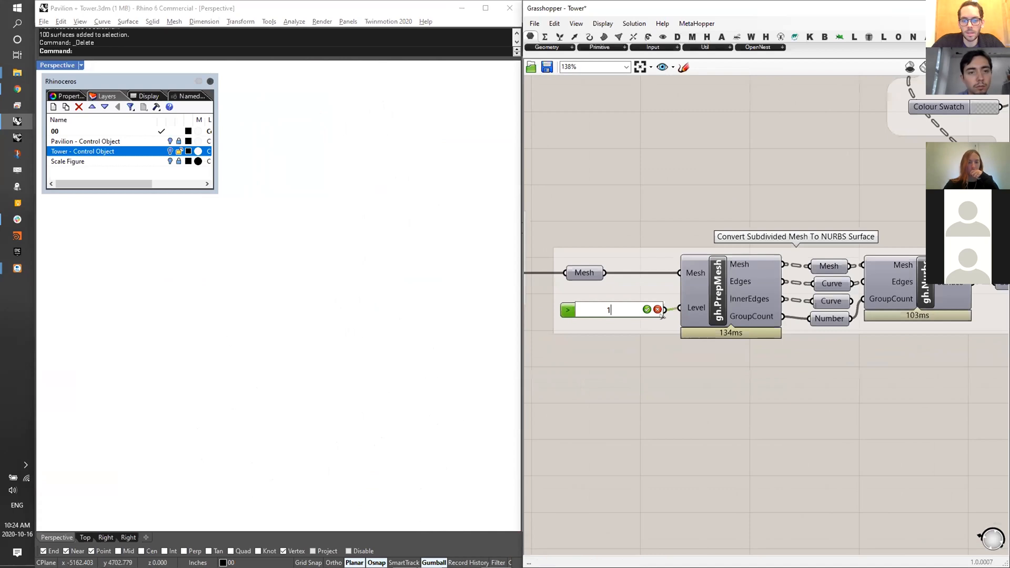
pyautogui.moveTo(877, 299); pyautogui.dragTo(797, 308, button='right')
pyautogui.click(935, 291)
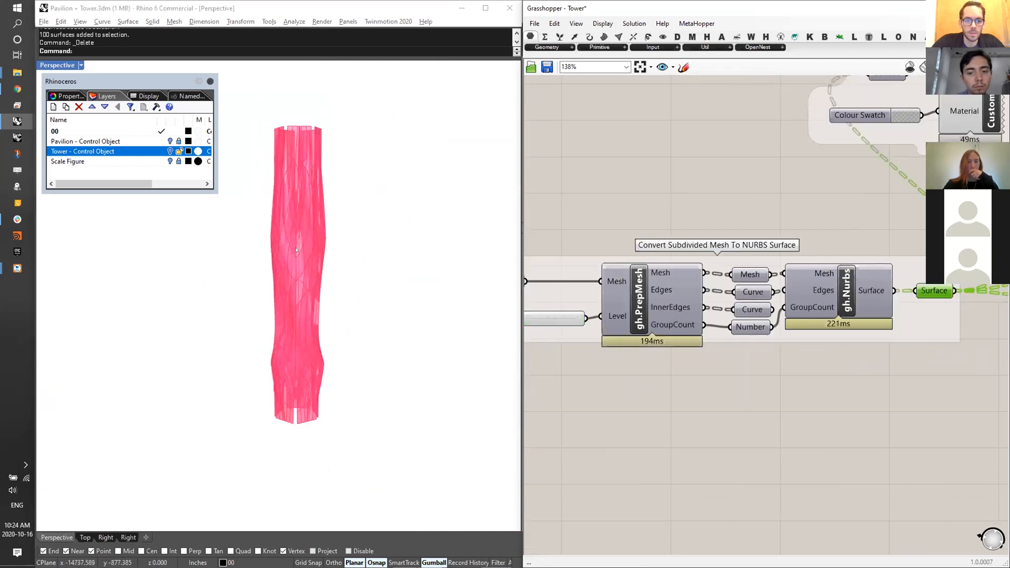
pyautogui.scroll(8, 302, 300)
pyautogui.moveTo(306, 297); pyautogui.dragTo(327, 447, button='right')
pyautogui.moveTo(550, 316); pyautogui.dragTo(640, 322, button='right')
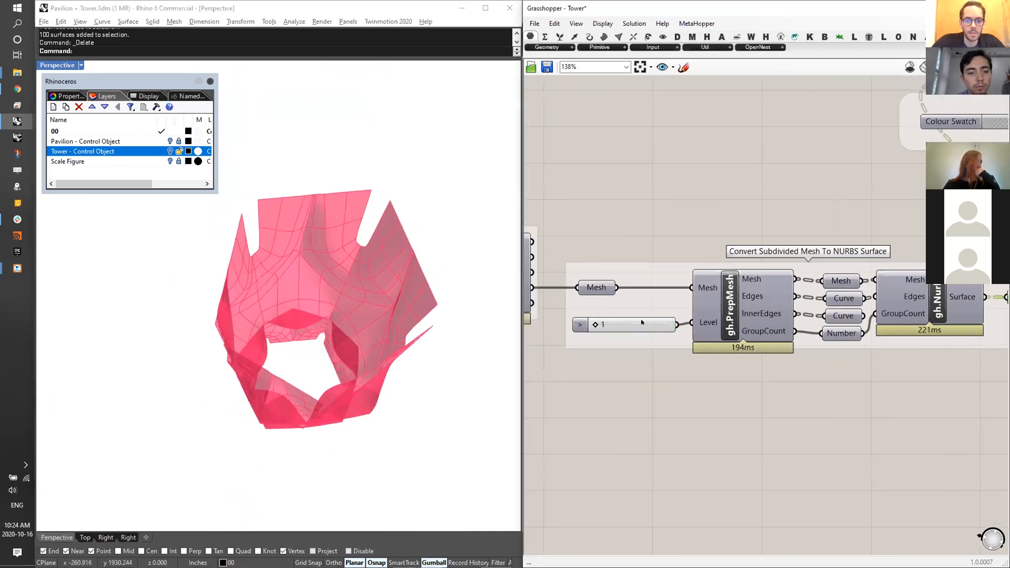
# - Try another Level value for gh.PrepMesh and highlight the Surface output to compare its patches
pyautogui.click(635, 322)
pyautogui.press('Return')
pyautogui.moveTo(896, 323); pyautogui.dragTo(857, 322, button='right')
pyautogui.click(986, 296)
pyautogui.click(450, 290)
# - Set the gh.PrepMesh Level to 2 and highlight the Surface output on the full tower
pyautogui.doubleClick(582, 323)
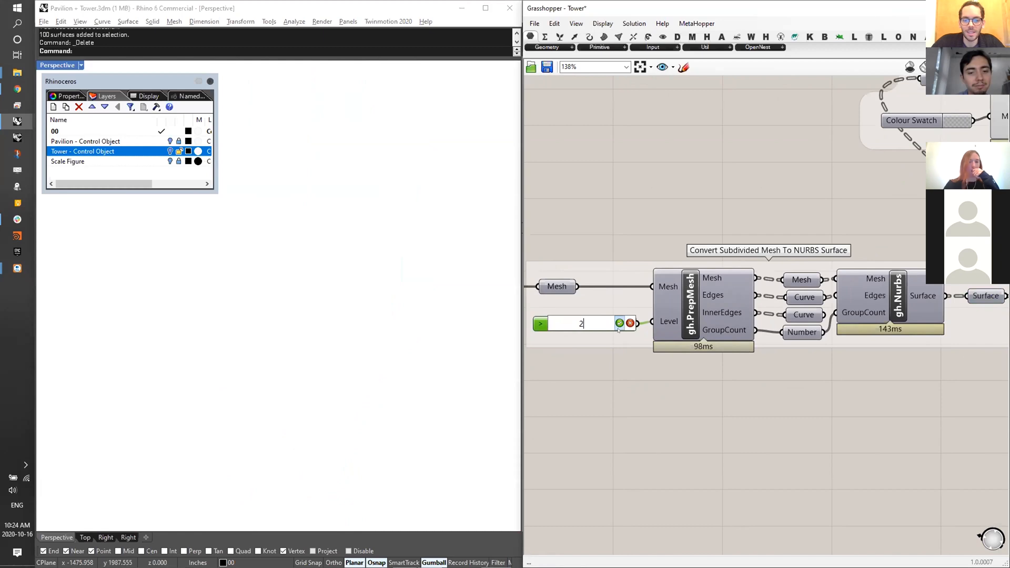
pyautogui.write('2')
pyautogui.press('Return')
pyautogui.moveTo(633, 222); pyautogui.dragTo(618, 224, button='right')
pyautogui.click(971, 297)
pyautogui.click(354, 182)
pyautogui.moveTo(353, 182); pyautogui.dragTo(315, 221, button='right')
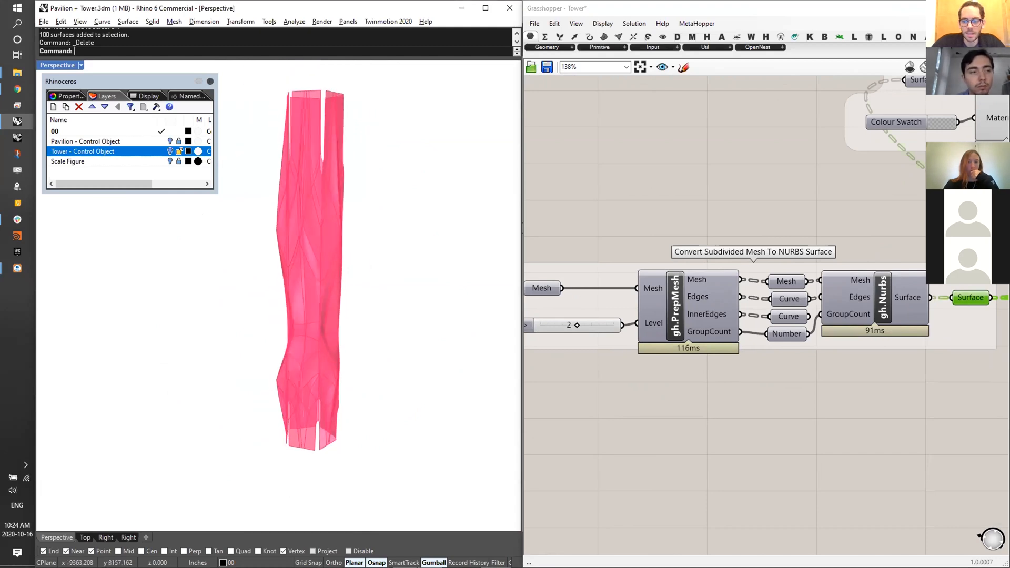
# - Bake the tower's NURBS surfaces, select them in the model and undo the bake
pyautogui.rightClick(973, 296)
pyautogui.click(994, 321)
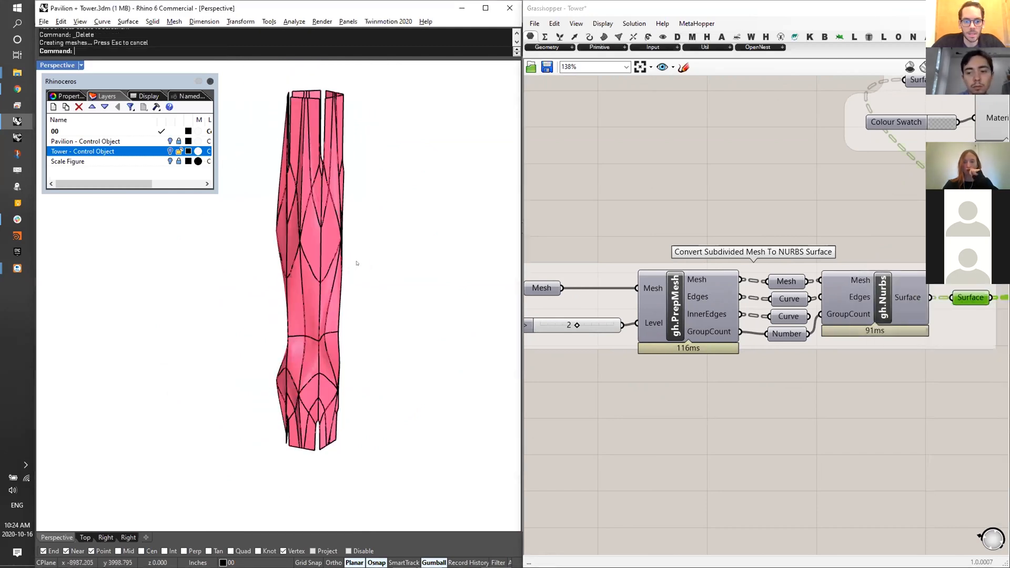
pyautogui.moveTo(401, 215); pyautogui.dragTo(239, 445)
pyautogui.hotkey('ctrl', 'z')
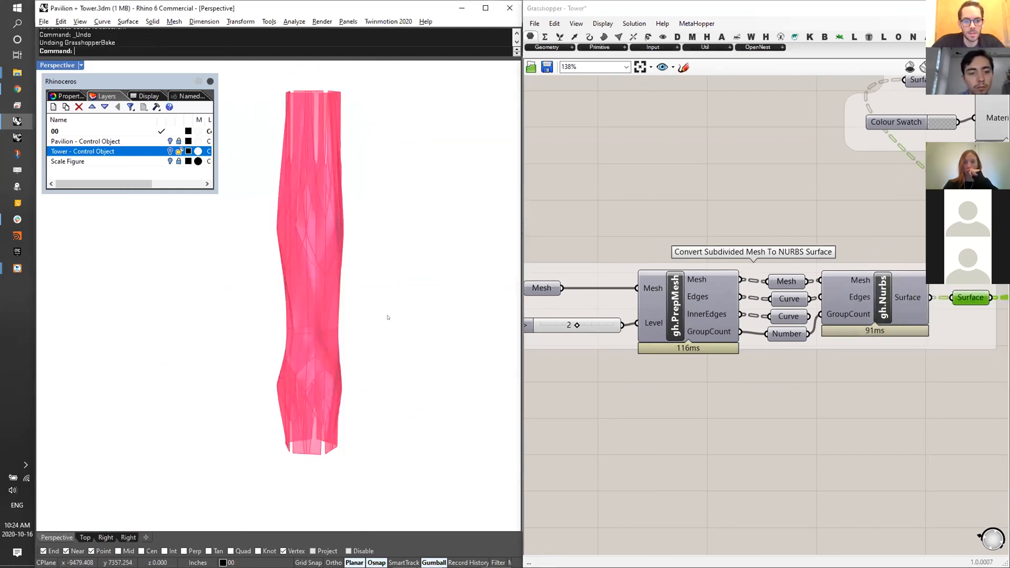
# - Enable the Extract Floor Plate Curves group that the NURBS Surface output feeds
pyautogui.scroll(-8, 779, 182)
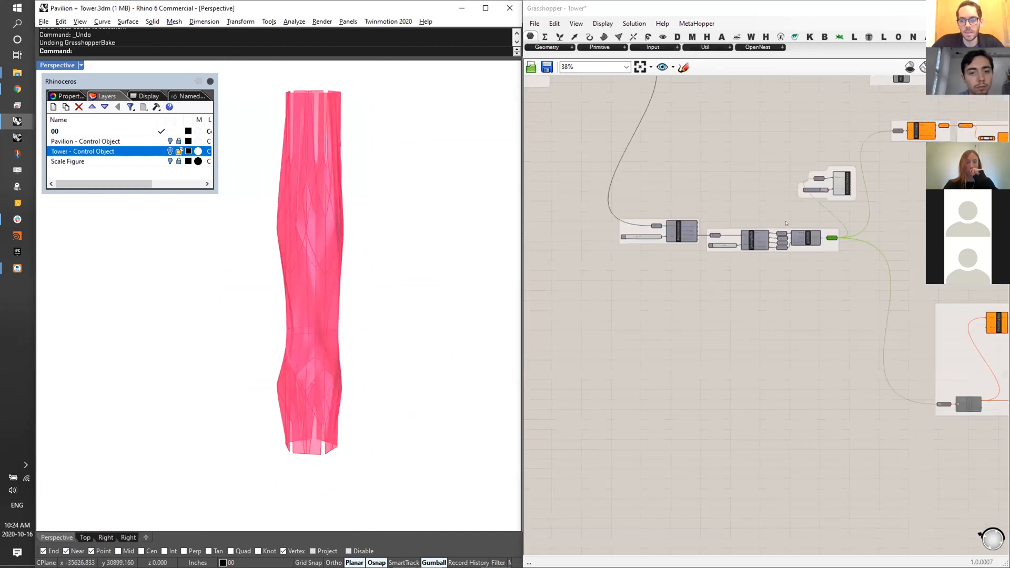
pyautogui.scroll(-1, 636, 299)
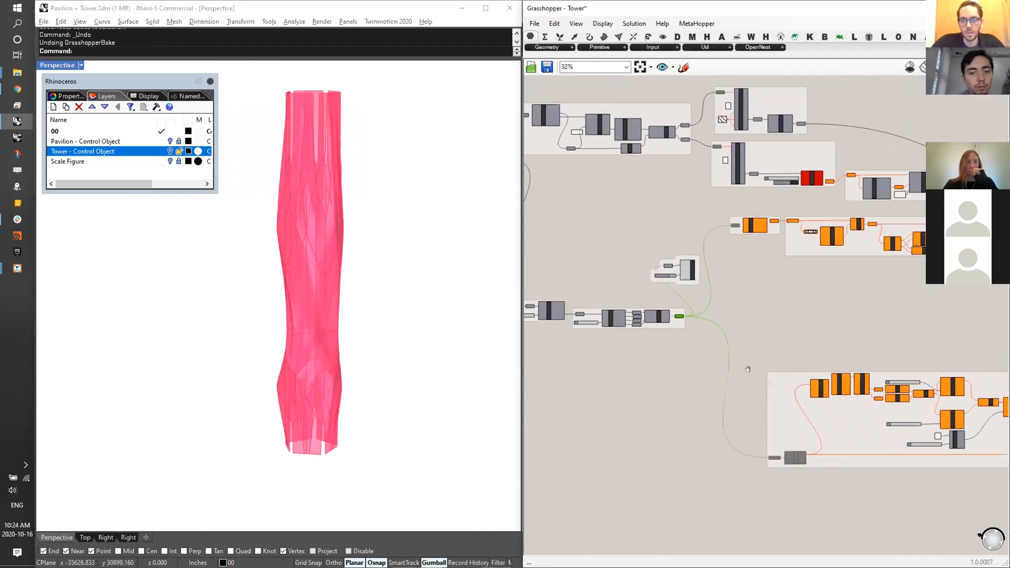
pyautogui.moveTo(748, 369); pyautogui.dragTo(603, 311, button='right')
pyautogui.scroll(4, 654, 392)
pyautogui.scroll(-5, 655, 392)
pyautogui.moveTo(655, 392); pyautogui.dragTo(589, 384, button='right')
pyautogui.scroll(6, 867, 374)
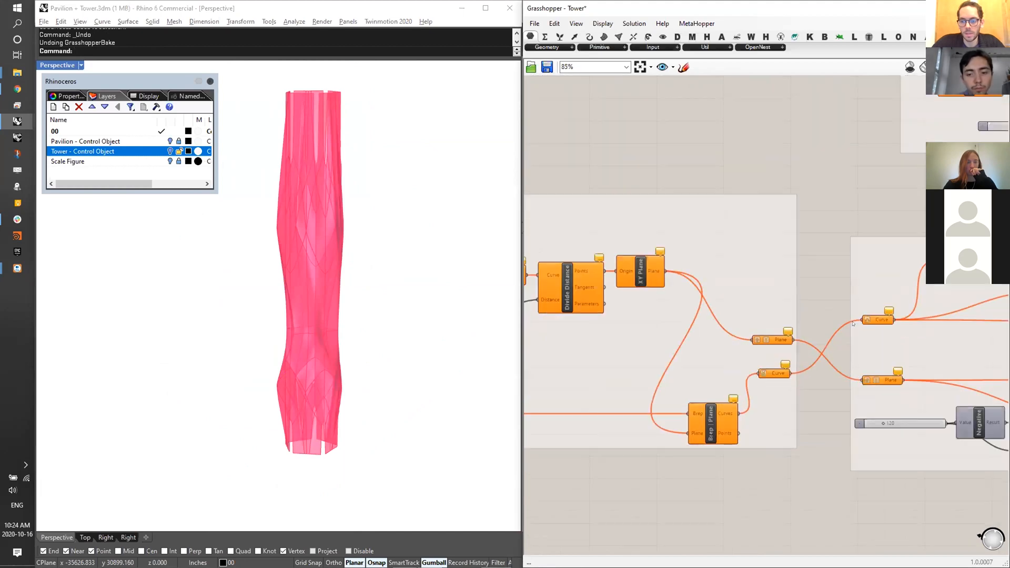
pyautogui.click(854, 323)
pyautogui.middleClick(895, 365)
pyautogui.scroll(-7, 684, 255)
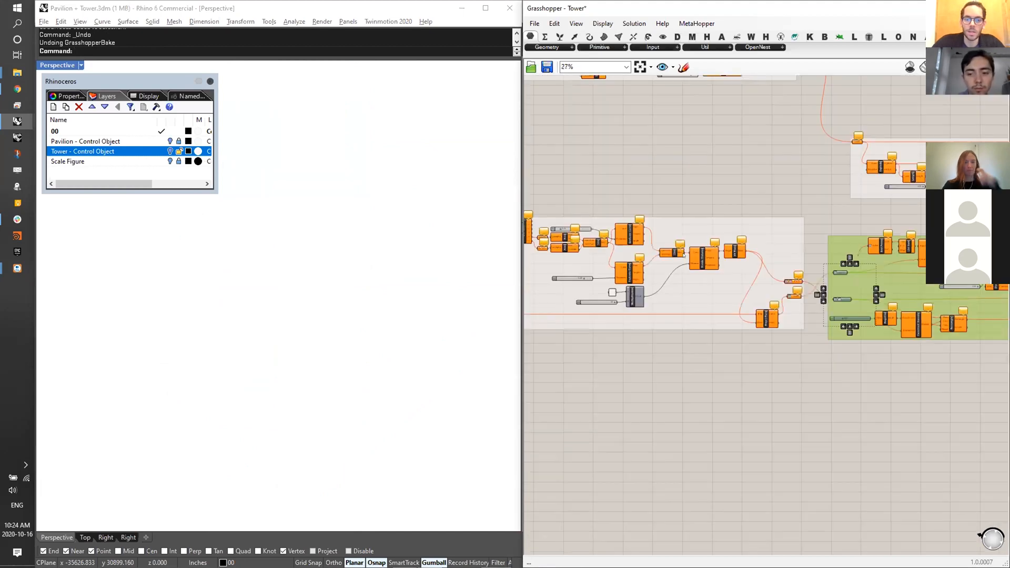
pyautogui.scroll(10, 683, 255)
pyautogui.middleClick(830, 318)
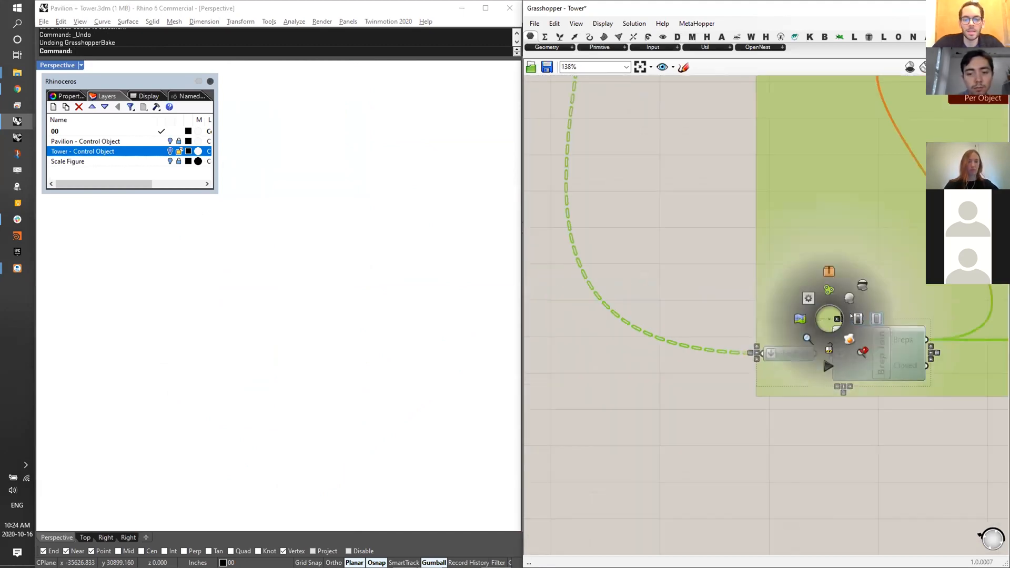
pyautogui.click(618, 221)
# - Highlight the floor plate group's input surface and the Line between the bounding box's face centroids
pyautogui.scroll(-3, 627, 219)
pyautogui.moveTo(634, 216); pyautogui.dragTo(648, 352, button='right')
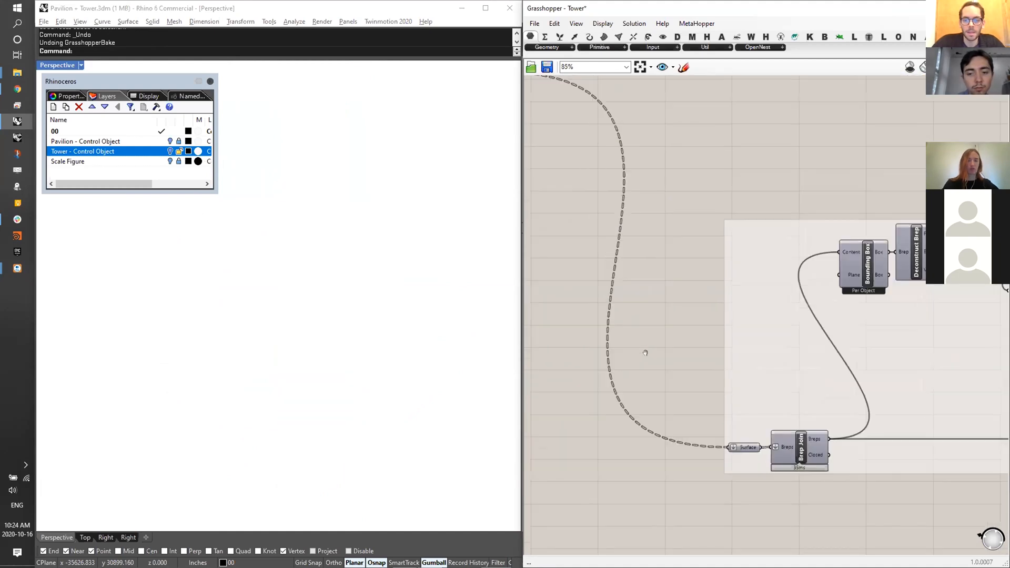
pyautogui.click(684, 444)
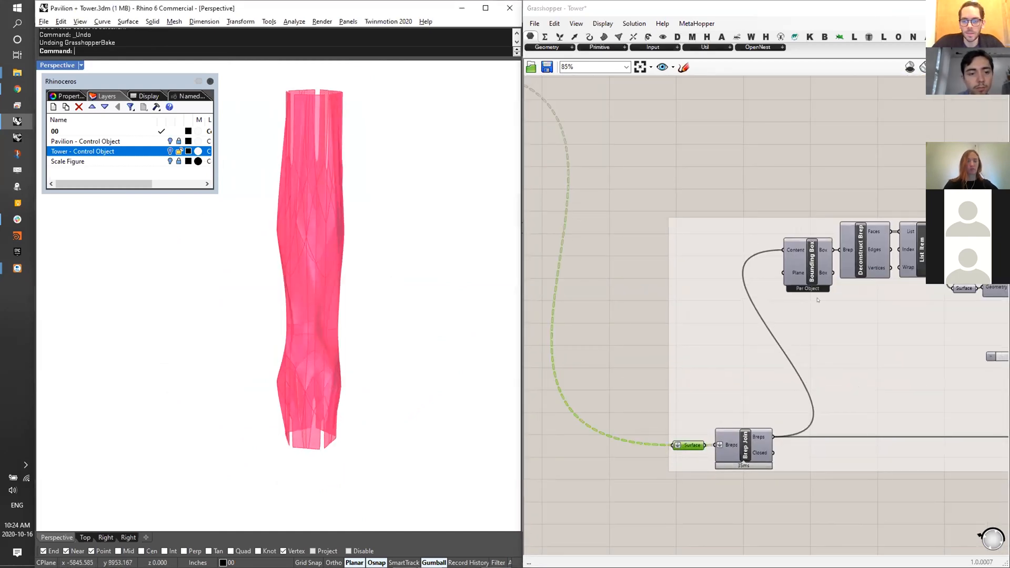
pyautogui.moveTo(849, 248); pyautogui.dragTo(811, 254, button='right')
pyautogui.click(794, 251)
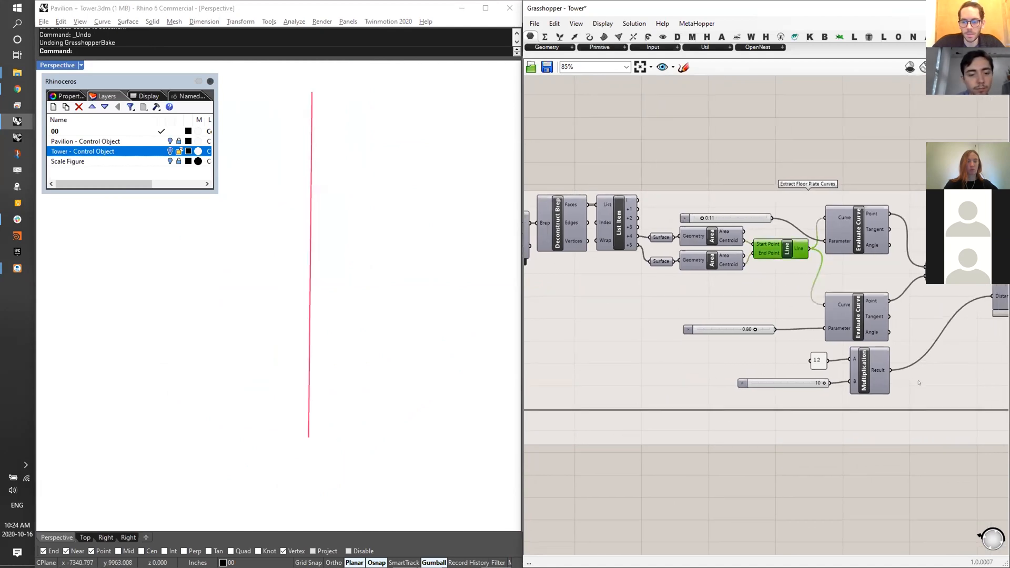
pyautogui.moveTo(339, 272); pyautogui.dragTo(341, 375, button='right')
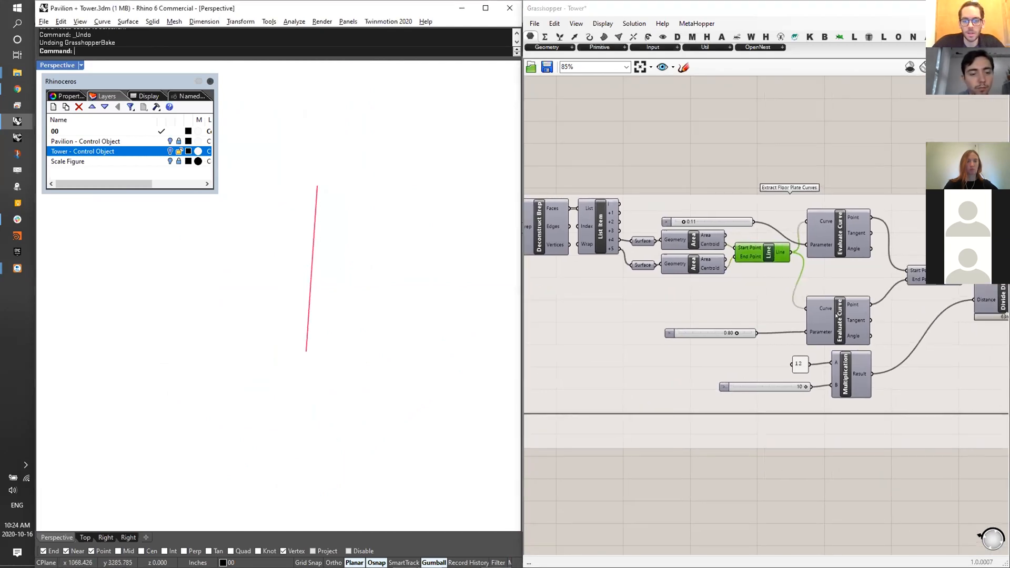
# - Highlight the XY Plane result together with the centre Line and compare how the planes sit along it
pyautogui.moveTo(836, 315); pyautogui.dragTo(693, 312, button='right')
pyautogui.scroll(1, 693, 313)
pyautogui.keyDown('shift'); pyautogui.click(948, 270); pyautogui.keyUp('shift')
pyautogui.moveTo(340, 263); pyautogui.dragTo(323, 196, button='right')
pyautogui.scroll(-2, 878, 323)
pyautogui.moveTo(631, 320); pyautogui.dragTo(565, 312, button='right')
pyautogui.scroll(1, 760, 329)
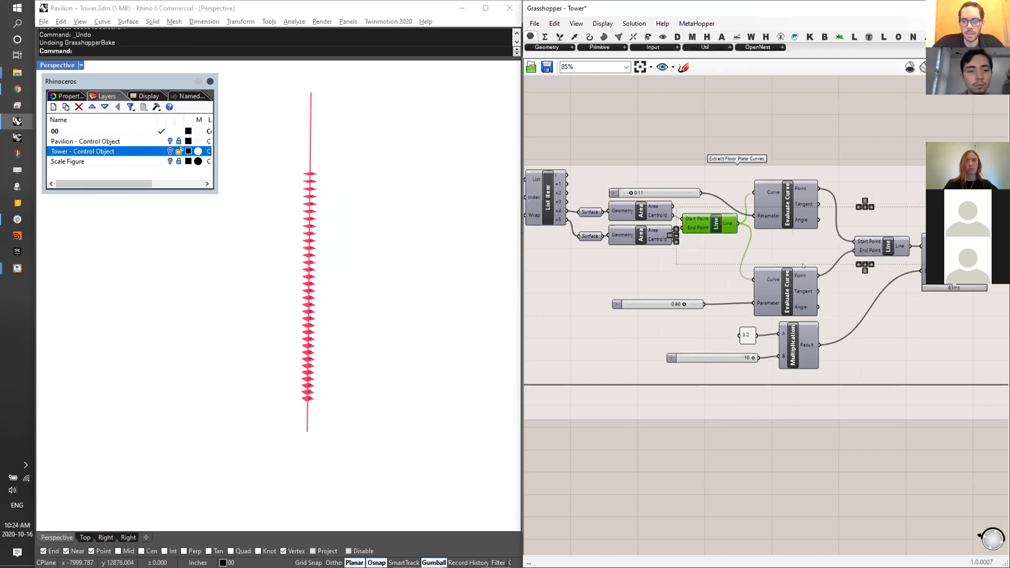
pyautogui.scroll(2, 622, 249)
pyautogui.moveTo(622, 249); pyautogui.dragTo(595, 245, button='right')
pyautogui.click(327, 164)
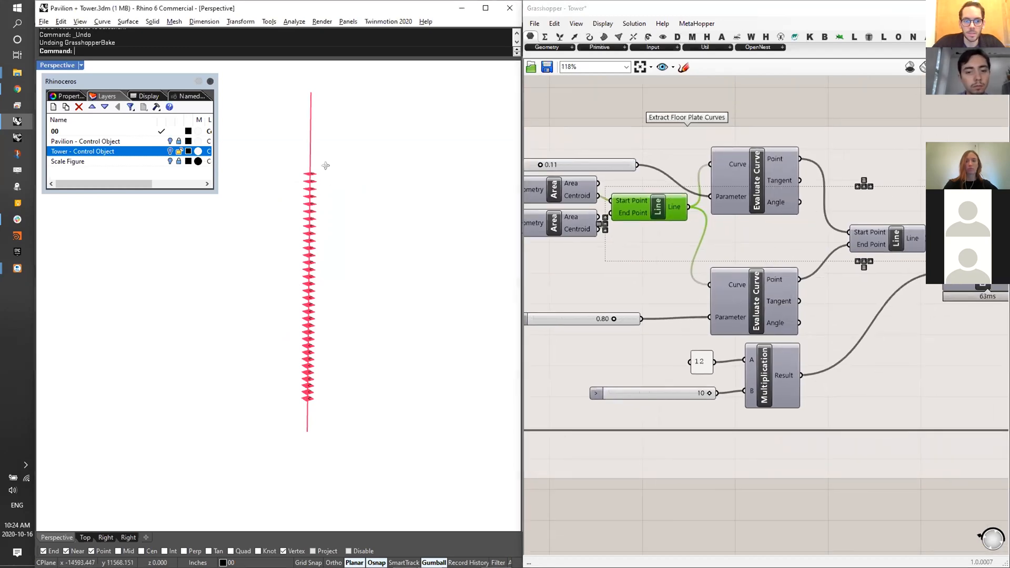
pyautogui.moveTo(774, 294)
pyautogui.mouseDown(button='right')
pyautogui.moveTo(771, 303)
pyautogui.moveTo(787, 305)
pyautogui.mouseUp(button='right')
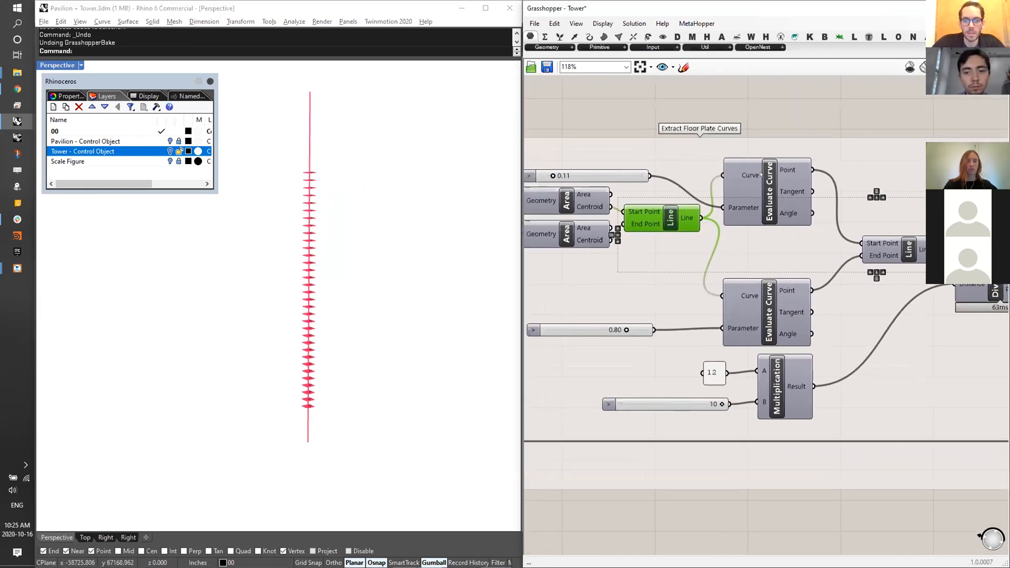
# - Highlight both Evaluate Curve components together with the centre Line to examine the points marking the floor range
pyautogui.click(772, 200)
pyautogui.keyDown('shift'); pyautogui.click(776, 317); pyautogui.keyUp('shift')
pyautogui.keyDown('shift'); pyautogui.click(678, 221); pyautogui.keyUp('shift')
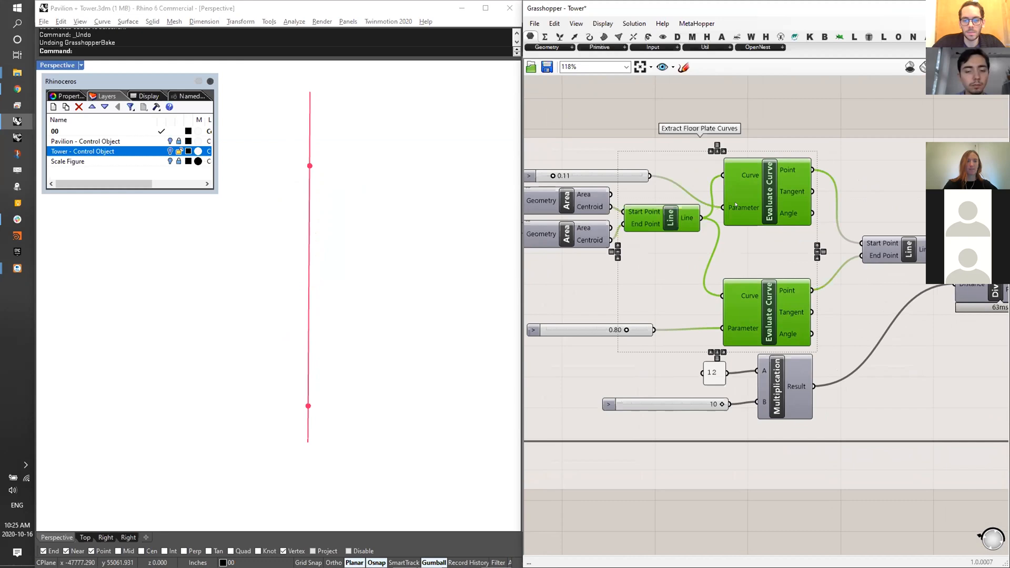
pyautogui.moveTo(330, 159); pyautogui.dragTo(288, 393)
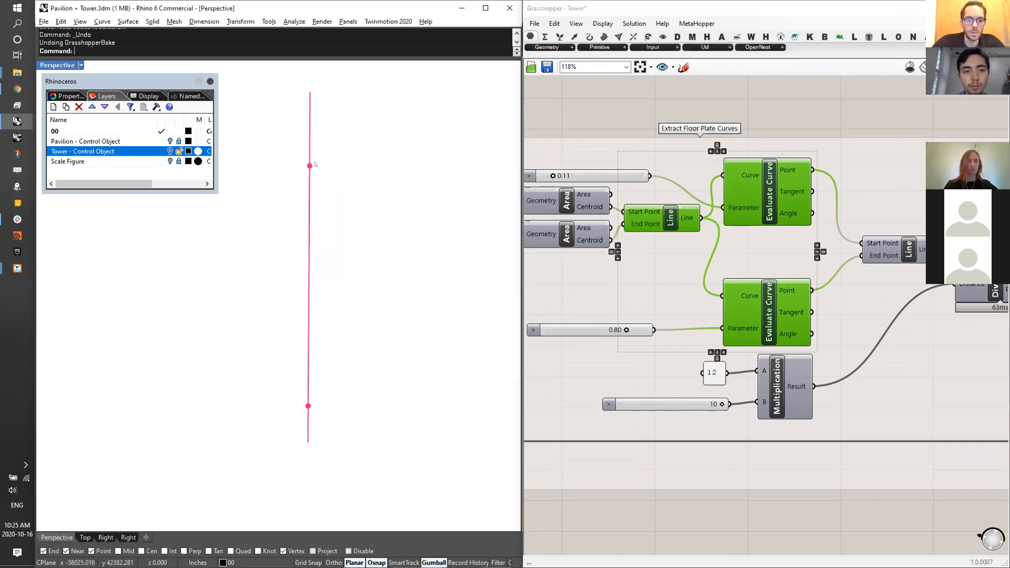
# - Highlight the Line between the evaluated points with Divide Distance and examine the floor-level points along it
pyautogui.click(901, 249)
pyautogui.moveTo(989, 250); pyautogui.dragTo(851, 242, button='right')
pyautogui.keyDown('shift'); pyautogui.click(911, 242); pyautogui.keyUp('shift')
pyautogui.click(257, 218)
pyautogui.scroll(5, 324, 182)
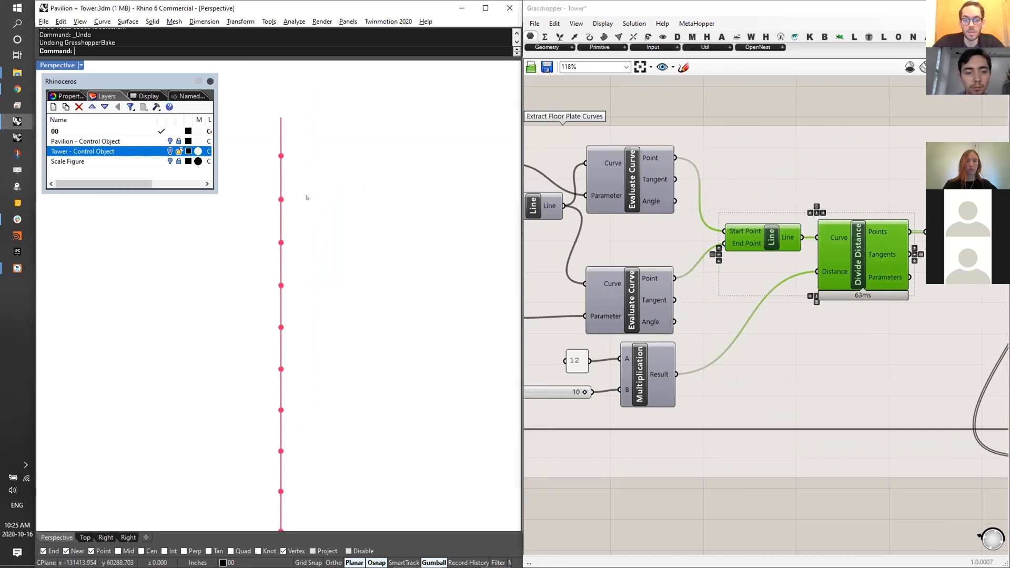
pyautogui.moveTo(616, 410); pyautogui.dragTo(660, 383, button='right')
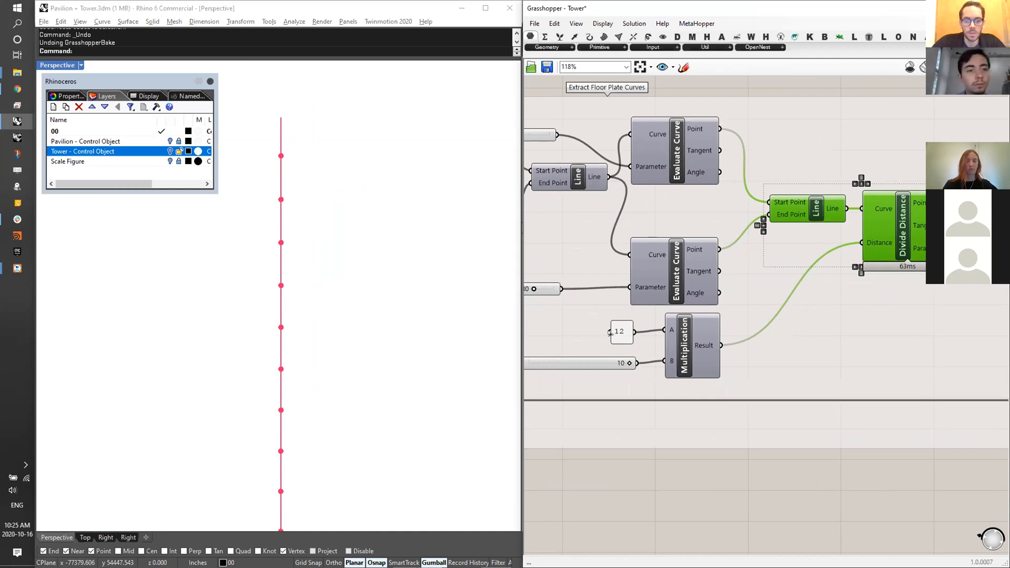
# - Highlight the XY Plane component fed by Divide Distance and examine the planes at each floor level
pyautogui.moveTo(704, 347)
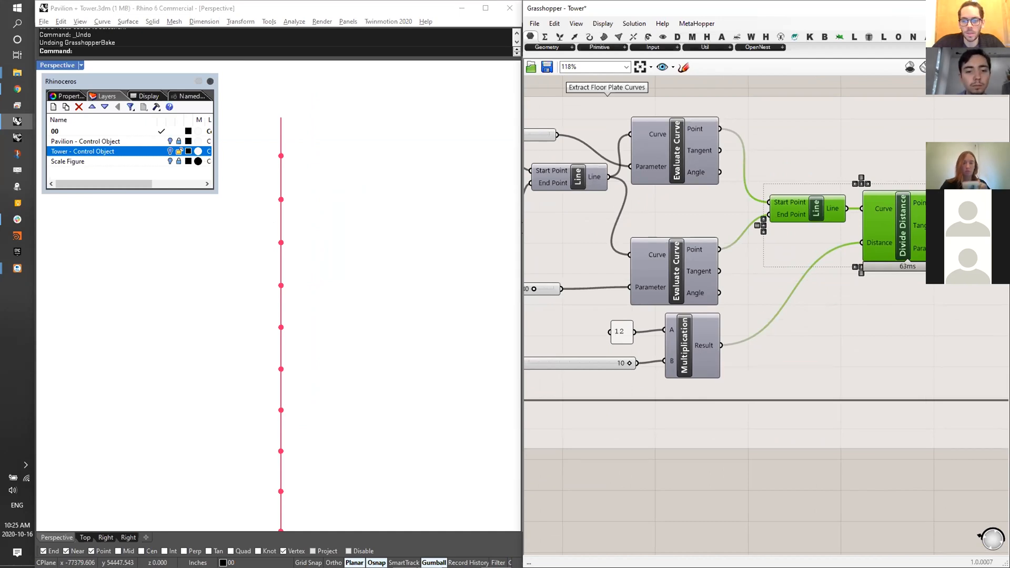
pyautogui.moveTo(704, 348); pyautogui.dragTo(682, 355, button='right')
pyautogui.click(281, 232)
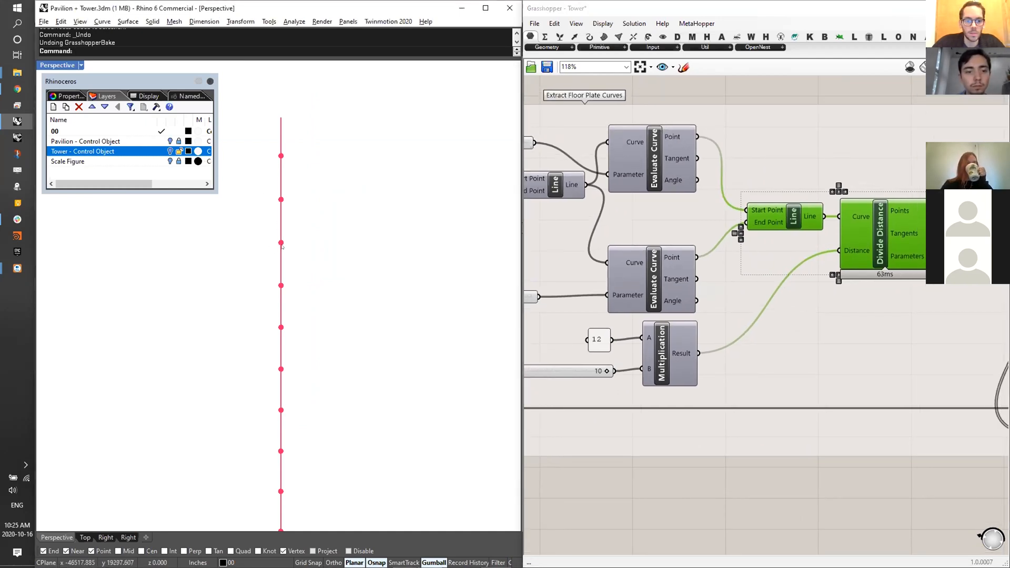
pyautogui.moveTo(821, 326); pyautogui.dragTo(661, 339, button='right')
pyautogui.click(822, 223)
pyautogui.moveTo(893, 357); pyautogui.dragTo(785, 317, button='right')
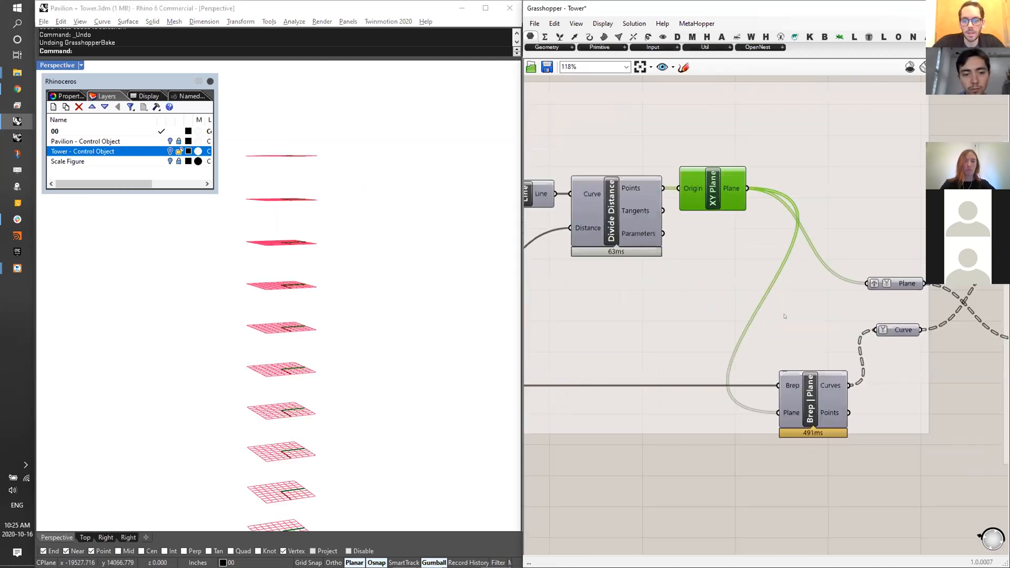
# - Highlight the Brep | Plane intersection and orbit around the resulting floor plate curves
pyautogui.click(811, 394)
pyautogui.moveTo(305, 294); pyautogui.dragTo(323, 283, button='right')
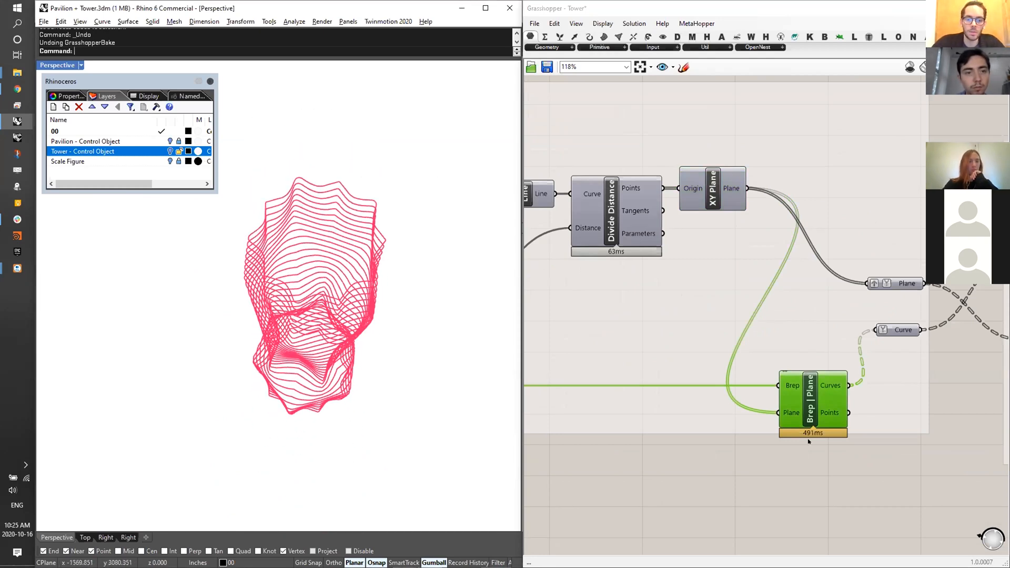
pyautogui.moveTo(809, 441); pyautogui.dragTo(815, 433, button='right')
# - Bake the floor plate group's output Curve into the Rhino model
pyautogui.scroll(-2, 924, 325)
pyautogui.middleClick(925, 327)
pyautogui.click(932, 340)
pyautogui.scroll(10, 316, 176)
pyautogui.scroll(8, 300, 183)
# - Select one of the baked floor curves and examine the distribution of its control points
pyautogui.click(282, 247)
pyautogui.moveTo(282, 250); pyautogui.dragTo(224, 276, button='right')
pyautogui.moveTo(197, 197); pyautogui.dragTo(238, 241, button='right')
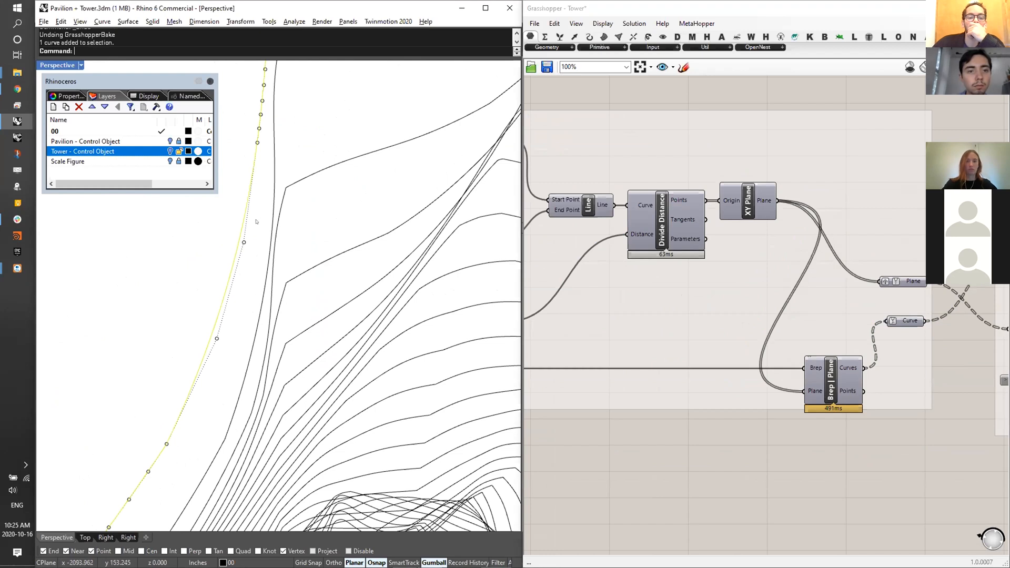
pyautogui.scroll(-2, 262, 178)
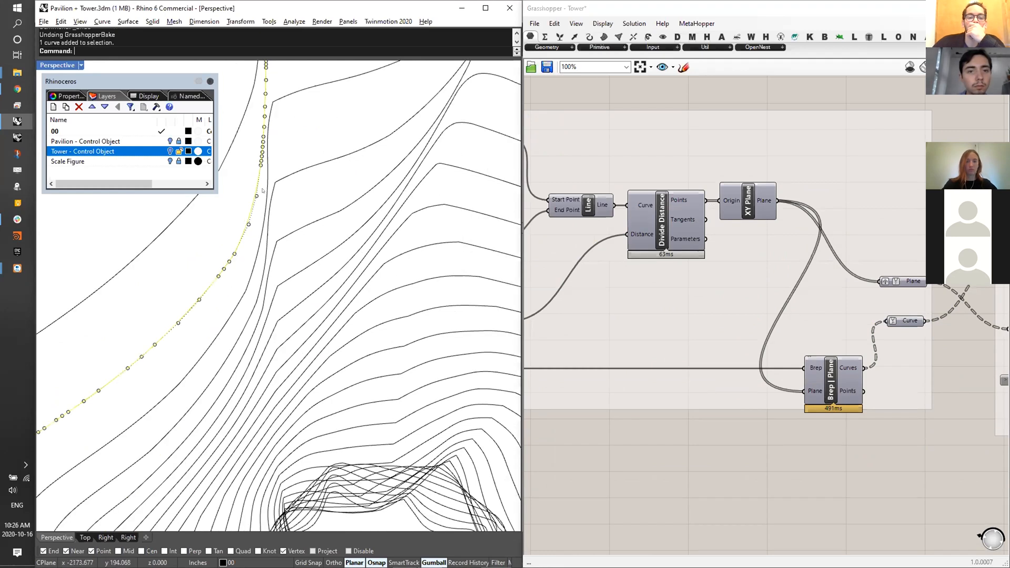
pyautogui.scroll(-5, 263, 190)
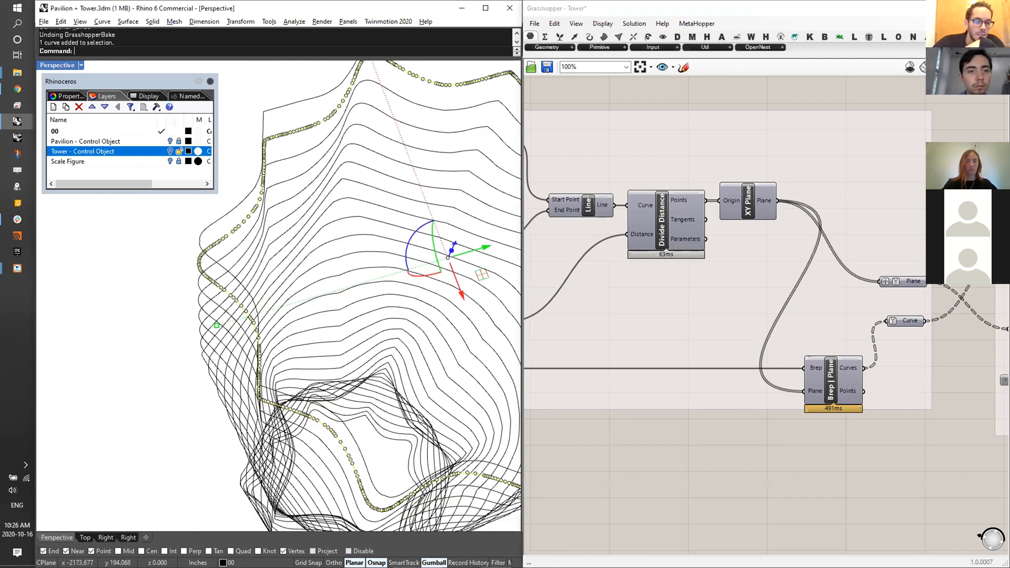
pyautogui.scroll(4, 311, 233)
pyautogui.scroll(-5, 304, 273)
pyautogui.moveTo(310, 233); pyautogui.dragTo(315, 210, button='right')
# - Delete all the baked floor curves from the Rhino model
pyautogui.click(427, 137)
pyautogui.scroll(-3, 431, 129)
pyautogui.moveTo(433, 114); pyautogui.dragTo(237, 441)
pyautogui.press('Delete')
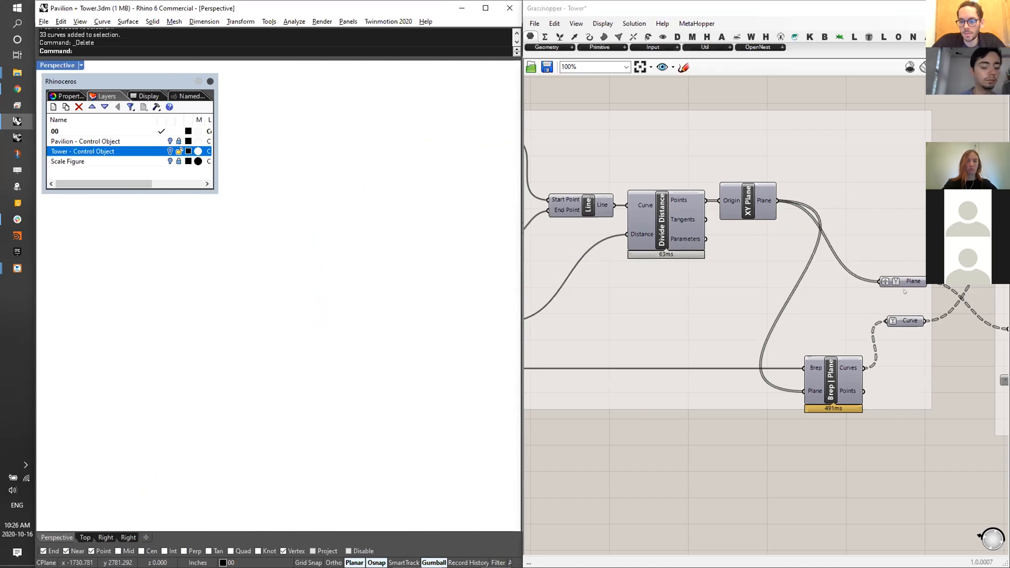
# - Highlight the floor plate group's output Curve and look over the disabled slab and core group it feeds
pyautogui.click(911, 322)
pyautogui.moveTo(911, 310); pyautogui.dragTo(728, 309, button='right')
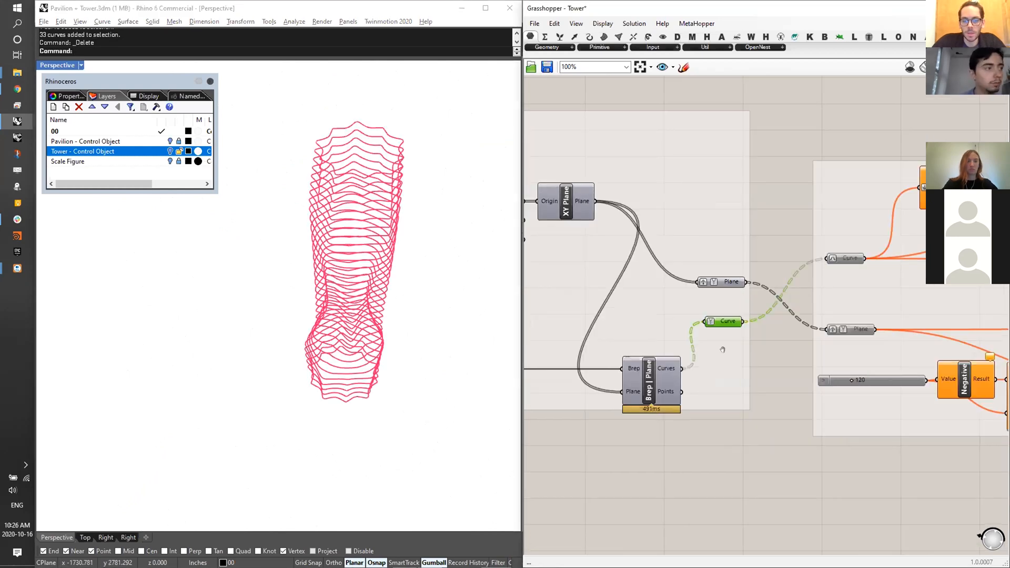
pyautogui.scroll(-2, 728, 282)
pyautogui.scroll(-2, 728, 247)
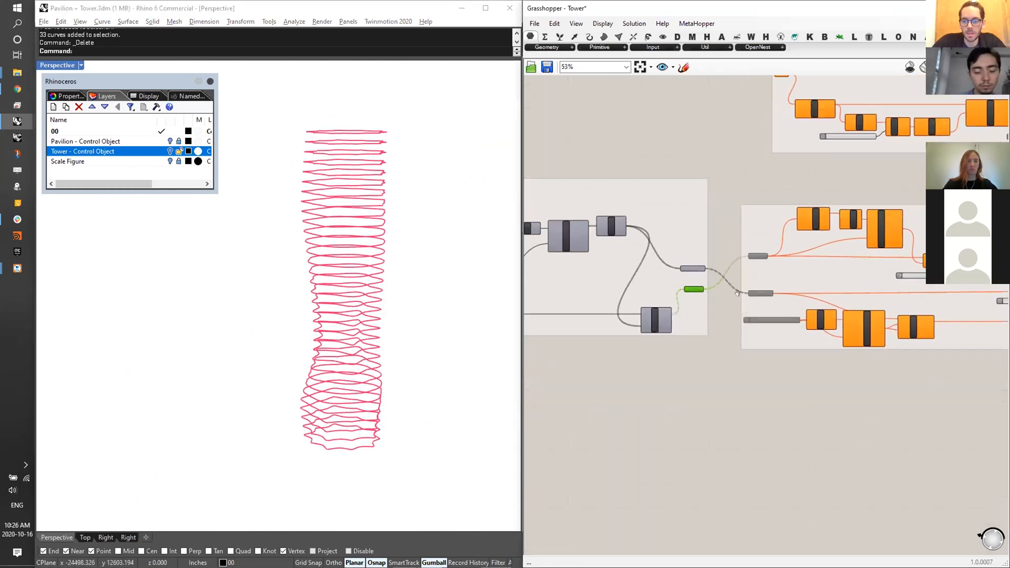
pyautogui.moveTo(728, 247); pyautogui.dragTo(652, 308, button='right')
pyautogui.scroll(-2, 652, 308)
pyautogui.moveTo(713, 311); pyautogui.dragTo(707, 309, button='right')
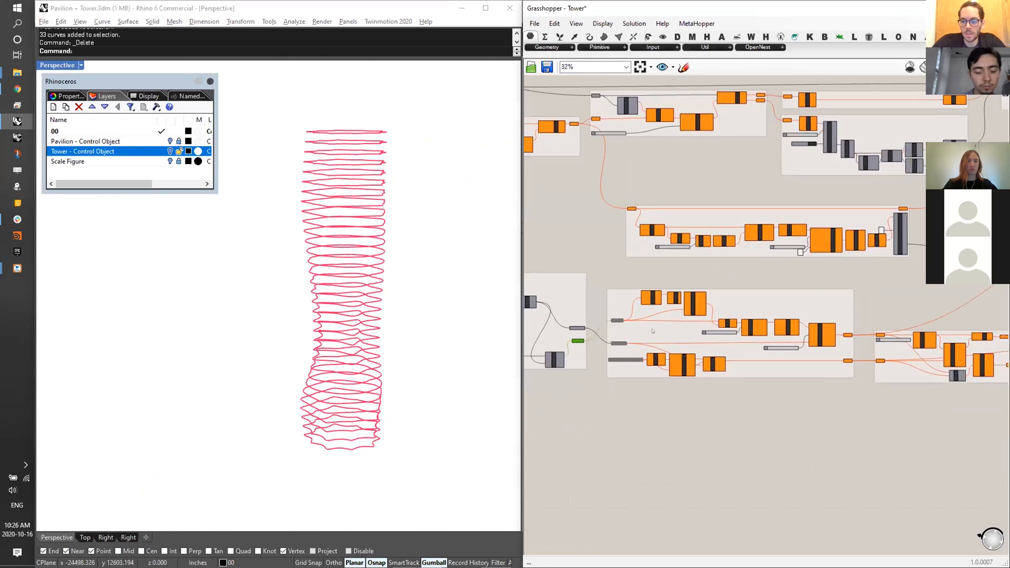
pyautogui.scroll(6, 643, 340)
pyautogui.moveTo(695, 343); pyautogui.dragTo(666, 334, button='right')
pyautogui.scroll(-4, 666, 334)
pyautogui.moveTo(984, 338); pyautogui.dragTo(921, 325, button='right')
pyautogui.scroll(1, 921, 325)
pyautogui.scroll(3, 921, 325)
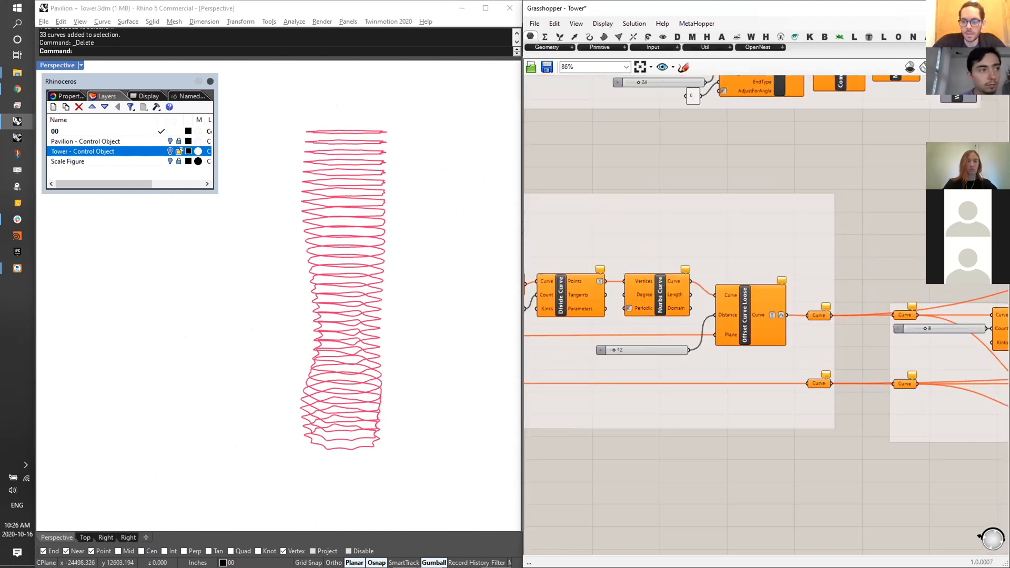
# - Enable the Set Up Slabs + Core group, including its Curve and Plane inputs and the 120 slider
pyautogui.middleClick(885, 349)
pyautogui.click(931, 348)
pyautogui.scroll(-3, 931, 345)
pyautogui.moveTo(558, 297); pyautogui.dragTo(763, 308, button='right')
pyautogui.scroll(2, 736, 308)
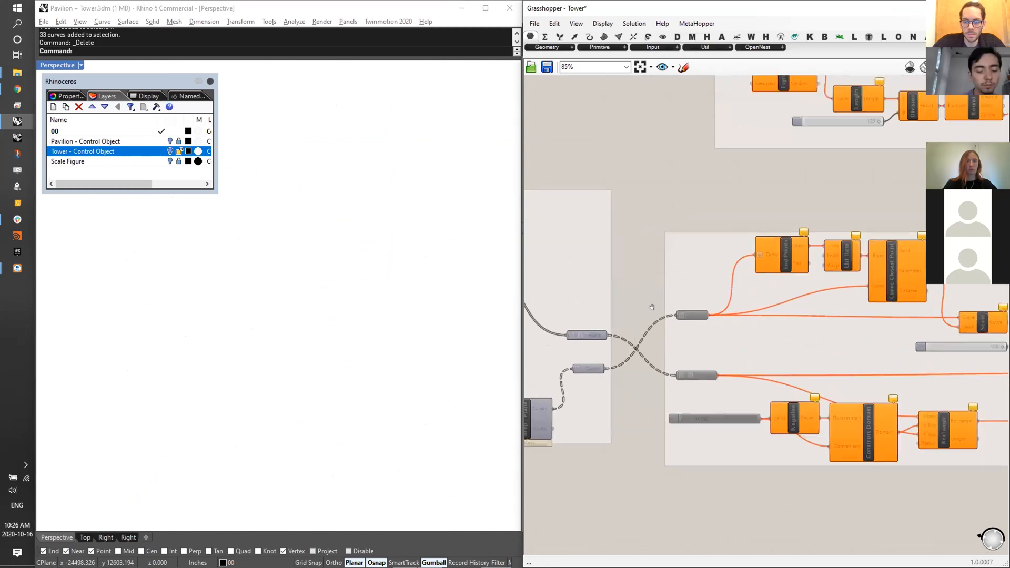
pyautogui.moveTo(654, 307); pyautogui.dragTo(667, 293, button='right')
pyautogui.moveTo(715, 202); pyautogui.dragTo(664, 470)
pyautogui.scroll(-1, 687, 414)
pyautogui.middleClick(691, 409)
pyautogui.click(670, 390)
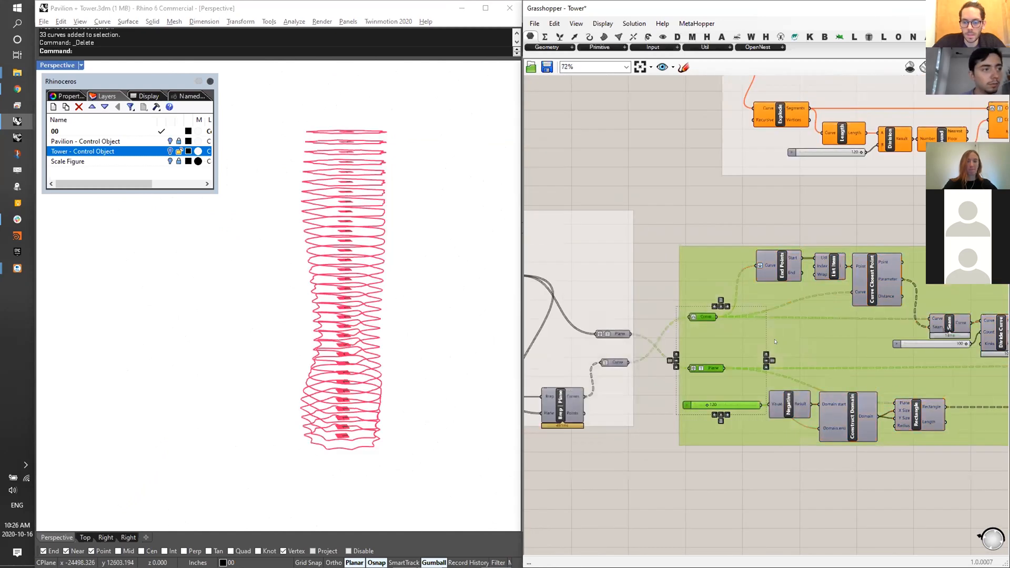
# - Highlight the Curve and Plane inputs of the Set Up Slabs + Core group and examine them along the tower
pyautogui.moveTo(679, 387); pyautogui.dragTo(613, 373, button='right')
pyautogui.moveTo(436, 248); pyautogui.dragTo(406, 223, button='right')
pyautogui.scroll(3, 406, 223)
pyautogui.moveTo(865, 277); pyautogui.dragTo(854, 275, button='right')
pyautogui.click(863, 188)
pyautogui.click(625, 299)
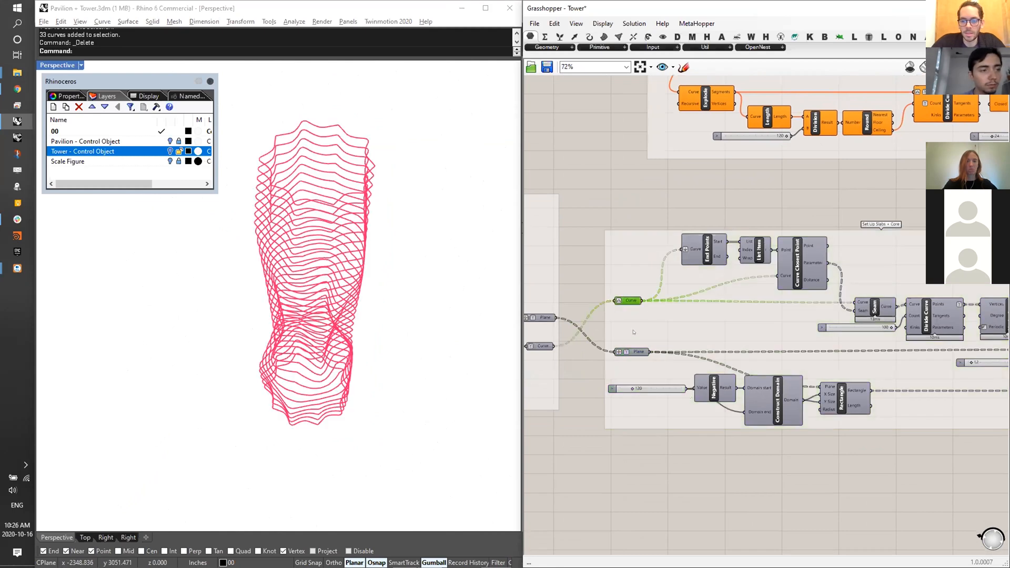
pyautogui.keyDown('shift'); pyautogui.click(635, 351); pyautogui.keyUp('shift')
pyautogui.moveTo(440, 345); pyautogui.dragTo(418, 220, button='right')
pyautogui.moveTo(895, 336); pyautogui.dragTo(692, 326, button='right')
pyautogui.scroll(3, 947, 325)
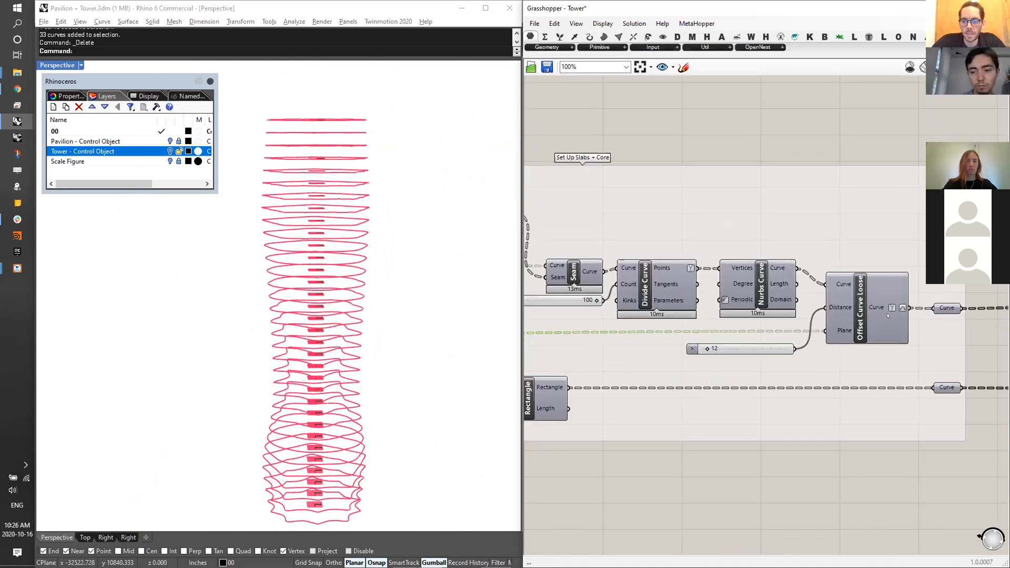
# - Highlight the group's core rectangle and offset slab Curve outputs together and orbit around them
pyautogui.click(947, 388)
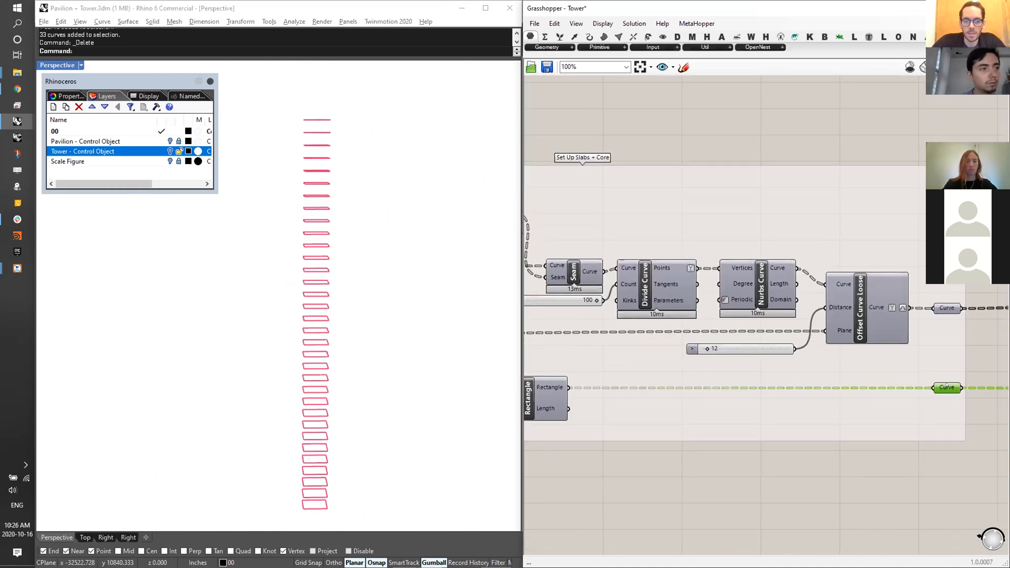
pyautogui.keyDown('shift'); pyautogui.click(947, 309); pyautogui.keyUp('shift')
pyautogui.moveTo(310, 221); pyautogui.dragTo(349, 188, button='right')
# - Highlight the group's input Curve with End Points and examine the start points on the floor curves
pyautogui.scroll(-1, 563, 257)
pyautogui.moveTo(564, 258); pyautogui.dragTo(807, 277, button='right')
pyautogui.moveTo(797, 232); pyautogui.dragTo(616, 212, button='right')
pyautogui.moveTo(702, 265); pyautogui.dragTo(873, 268, button='right')
pyautogui.scroll(2, 568, 257)
pyautogui.click(553, 263)
pyautogui.moveTo(414, 265); pyautogui.dragTo(406, 336, button='right')
pyautogui.scroll(-2, 877, 325)
pyautogui.moveTo(877, 325); pyautogui.dragTo(670, 314, button='right')
pyautogui.scroll(3, 316, 237)
pyautogui.moveTo(547, 214); pyautogui.dragTo(742, 231, button='right')
pyautogui.moveTo(752, 246); pyautogui.dragTo(691, 249, button='right')
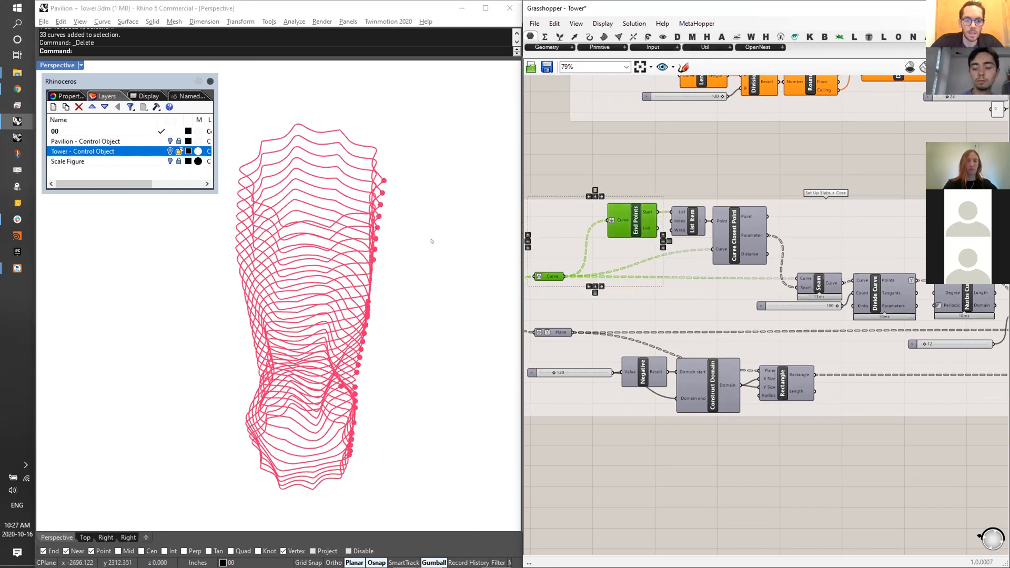
# - Highlight List Item together with the input Curve to locate the single extracted start point
pyautogui.click(687, 222)
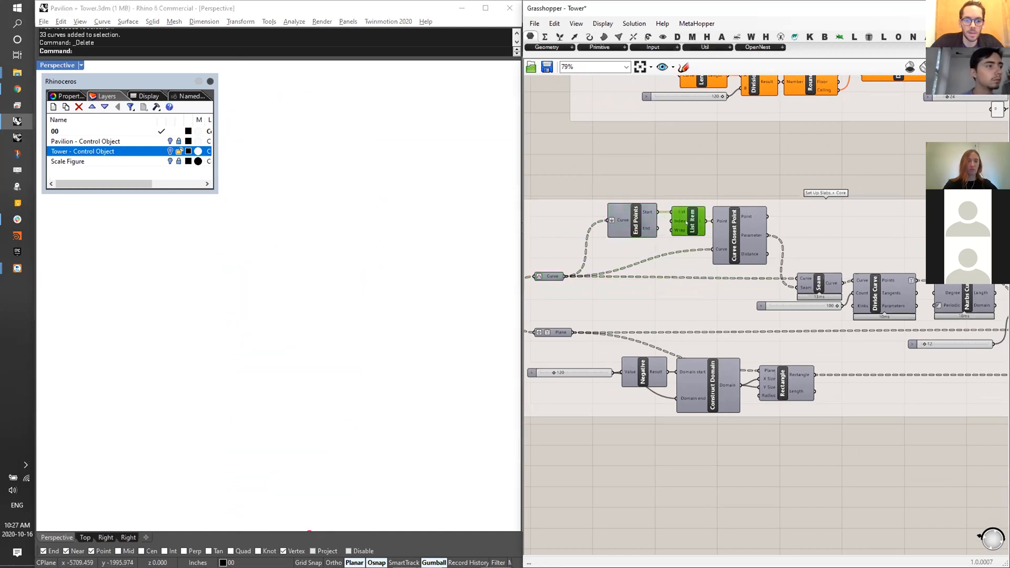
pyautogui.keyDown('shift'); pyautogui.click(551, 276); pyautogui.keyUp('shift')
pyautogui.scroll(-2, 352, 248)
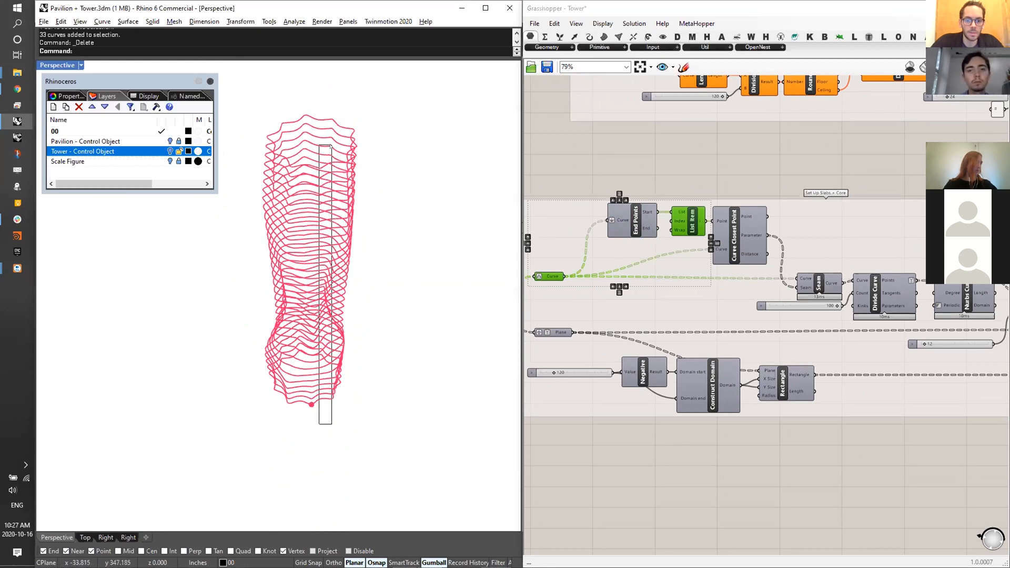
pyautogui.moveTo(341, 283); pyautogui.dragTo(362, 284, button='right')
pyautogui.scroll(2, 854, 288)
pyautogui.scroll(5, 296, 283)
# - Examine the Curve Closest Point result with List Item and the input Curve to see how the seam points align
pyautogui.moveTo(296, 283); pyautogui.dragTo(291, 369, button='right')
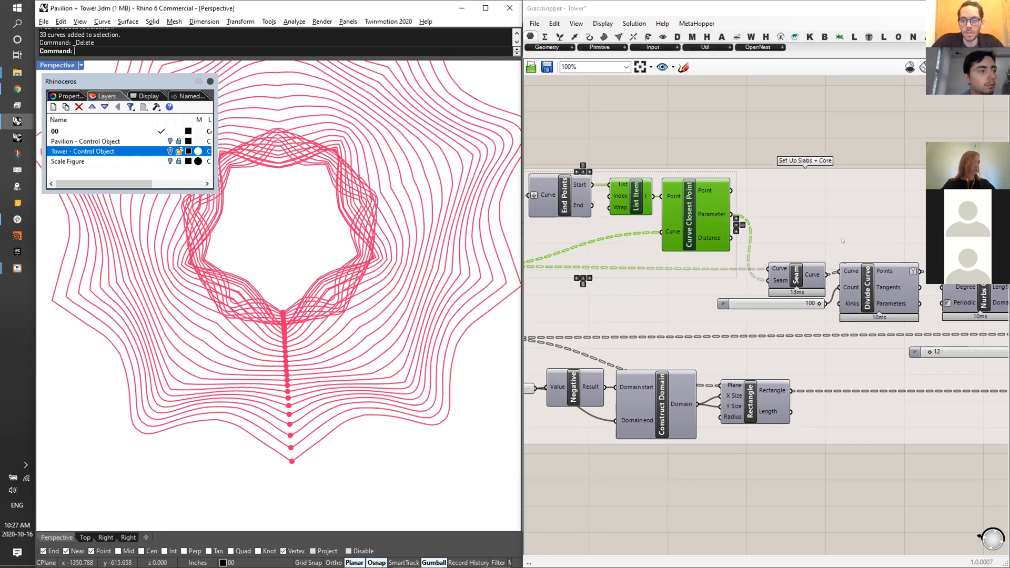
pyautogui.moveTo(618, 240); pyautogui.dragTo(735, 231, button='right')
pyautogui.moveTo(574, 257)
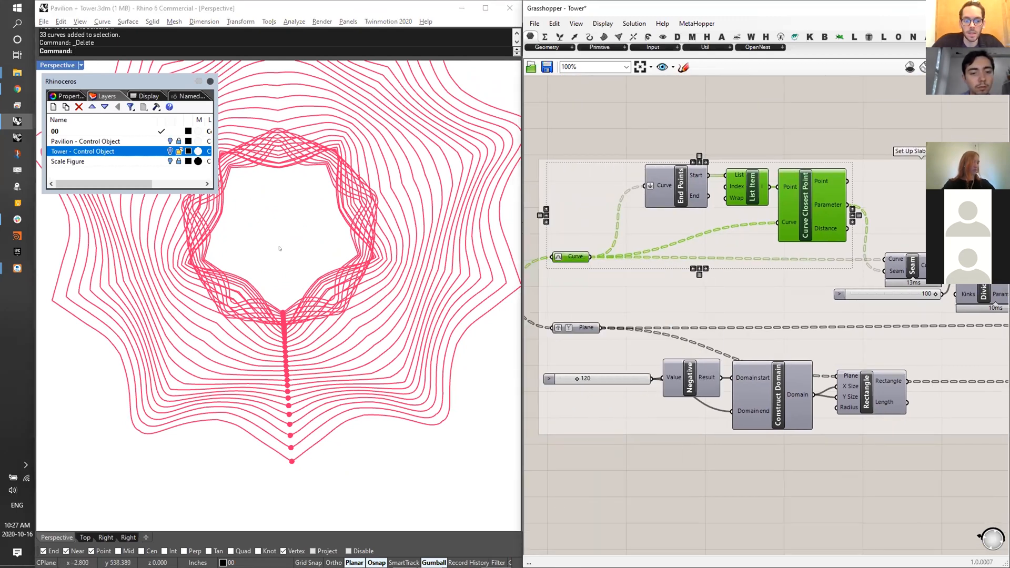
pyautogui.scroll(1, 243, 390)
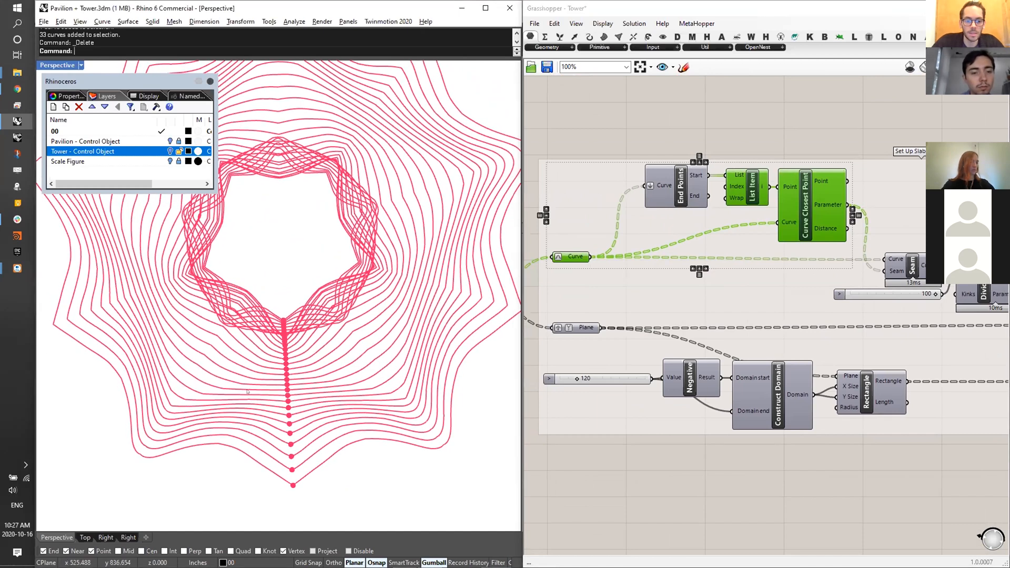
pyautogui.moveTo(789, 226); pyautogui.dragTo(603, 215, button='right')
pyautogui.scroll(-1, 837, 289)
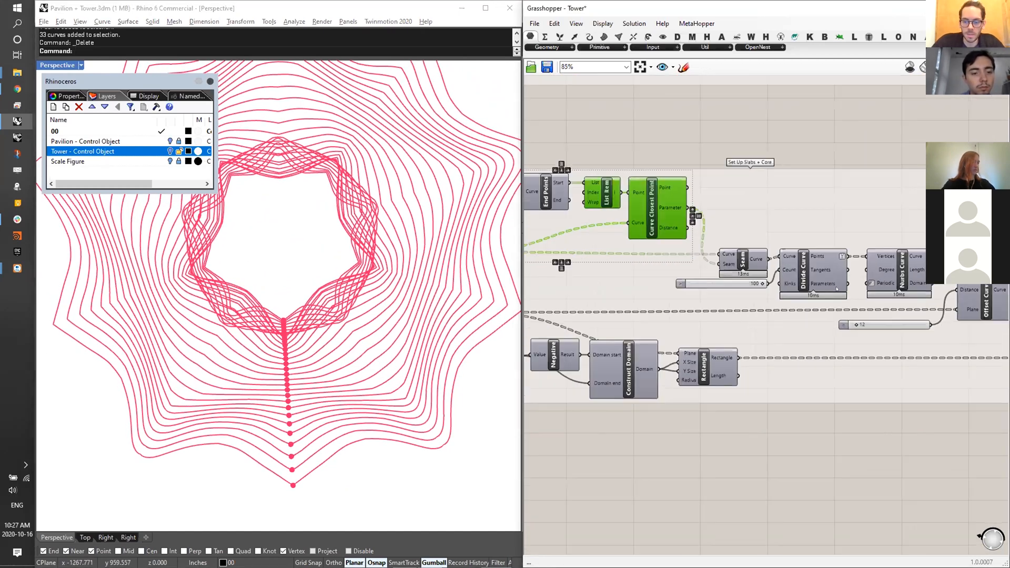
# - Highlight Divide Curve alone and examine the division points on all the floor curves
pyautogui.scroll(2, 821, 257)
pyautogui.click(804, 279)
pyautogui.moveTo(442, 322); pyautogui.dragTo(362, 82, button='right')
pyautogui.moveTo(310, 156); pyautogui.dragTo(710, 324, button='right')
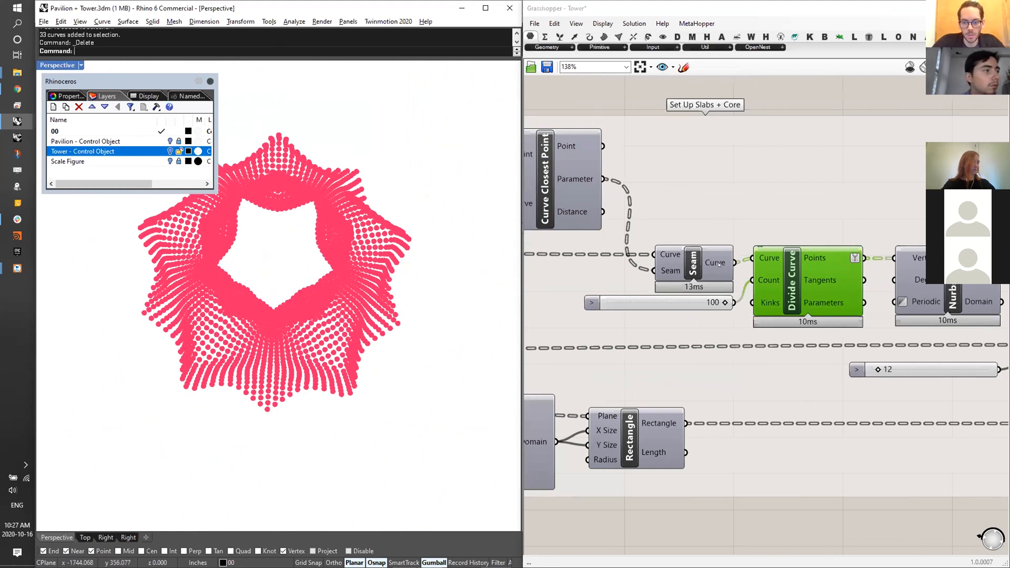
pyautogui.moveTo(714, 288); pyautogui.dragTo(676, 283, button='right')
# - Highlight Seam together with Divide Curve and inspect the division points against the seam-adjusted curves
pyautogui.click(666, 258)
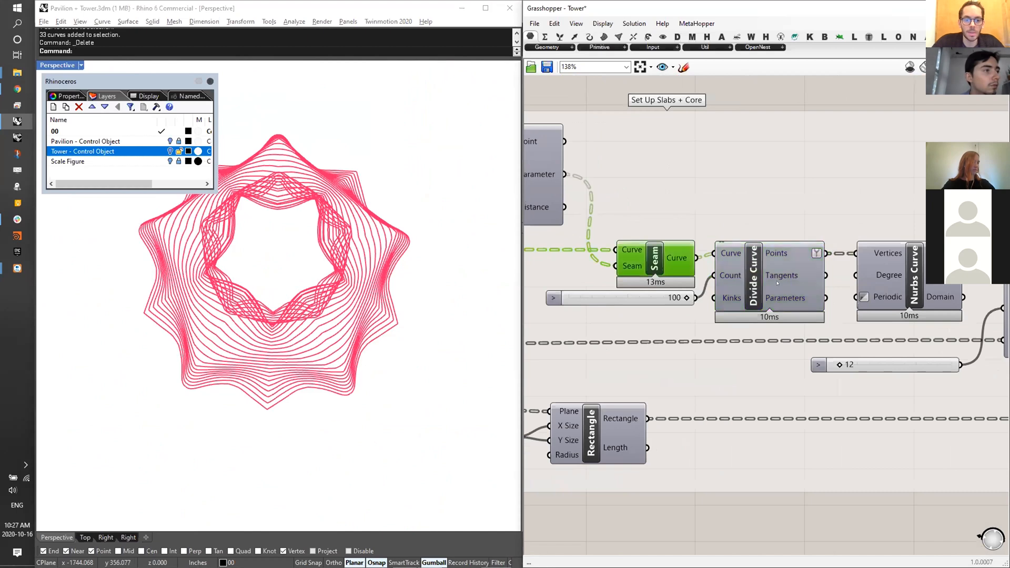
pyautogui.keyDown('shift'); pyautogui.click(804, 275); pyautogui.keyUp('shift')
pyautogui.scroll(5, 346, 317)
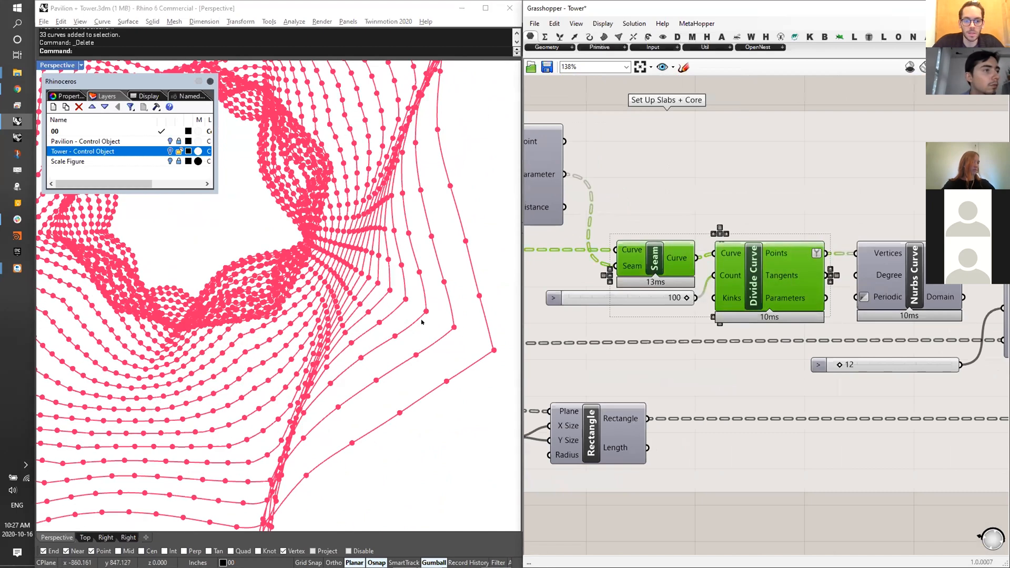
pyautogui.scroll(-3, 423, 322)
pyautogui.moveTo(245, 443); pyautogui.dragTo(316, 347, button='right')
# - Add Nurbs Curve to the highlighted components and compare the rebuilt curves with the division points
pyautogui.moveTo(790, 337); pyautogui.dragTo(722, 348, button='right')
pyautogui.keyDown('shift'); pyautogui.click(846, 288); pyautogui.keyUp('shift')
pyautogui.moveTo(238, 384); pyautogui.dragTo(364, 208, button='right')
# - Highlight Offset Curve Loose and examine the inward-offset slab curves
pyautogui.moveTo(919, 224); pyautogui.dragTo(740, 208, button='right')
pyautogui.click(806, 295)
pyautogui.moveTo(349, 308); pyautogui.dragTo(358, 283, button='right')
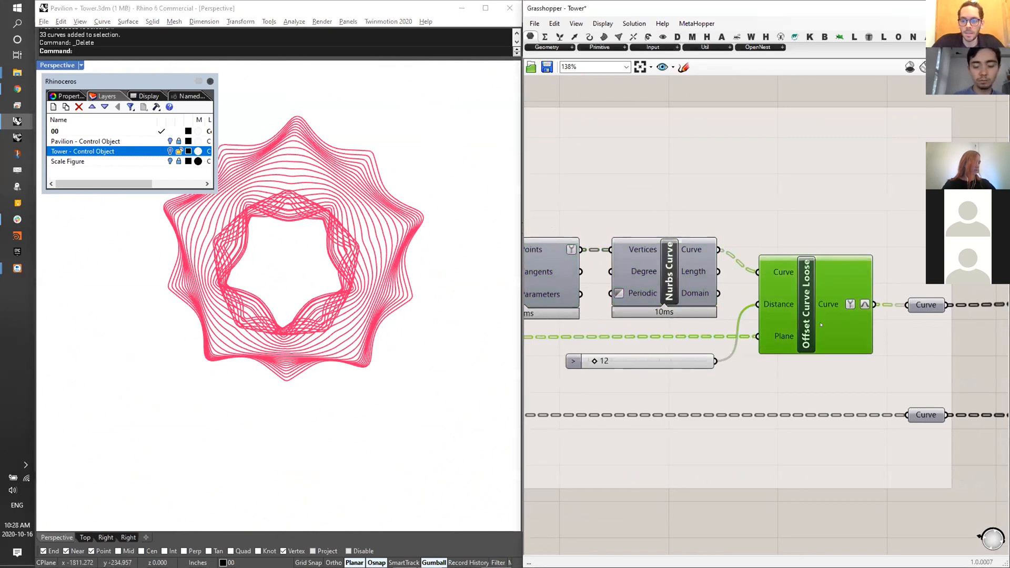
pyautogui.moveTo(821, 324); pyautogui.dragTo(751, 317, button='right')
# - Highlight the slab and core Curve outputs together and view both sets from above
pyautogui.click(855, 297)
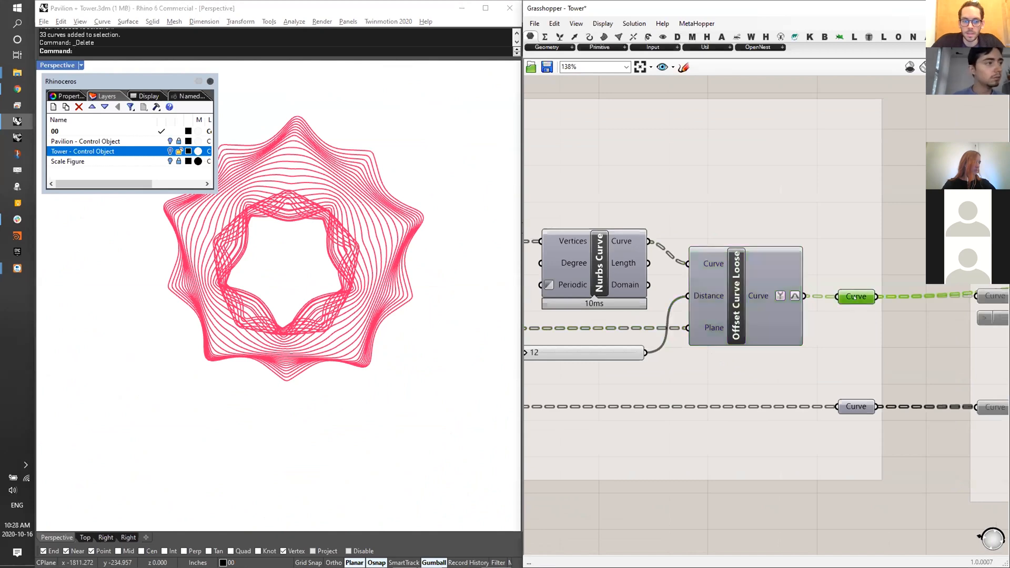
pyautogui.keyDown('shift'); pyautogui.click(856, 407); pyautogui.keyUp('shift')
pyautogui.moveTo(279, 243); pyautogui.dragTo(287, 226, button='right')
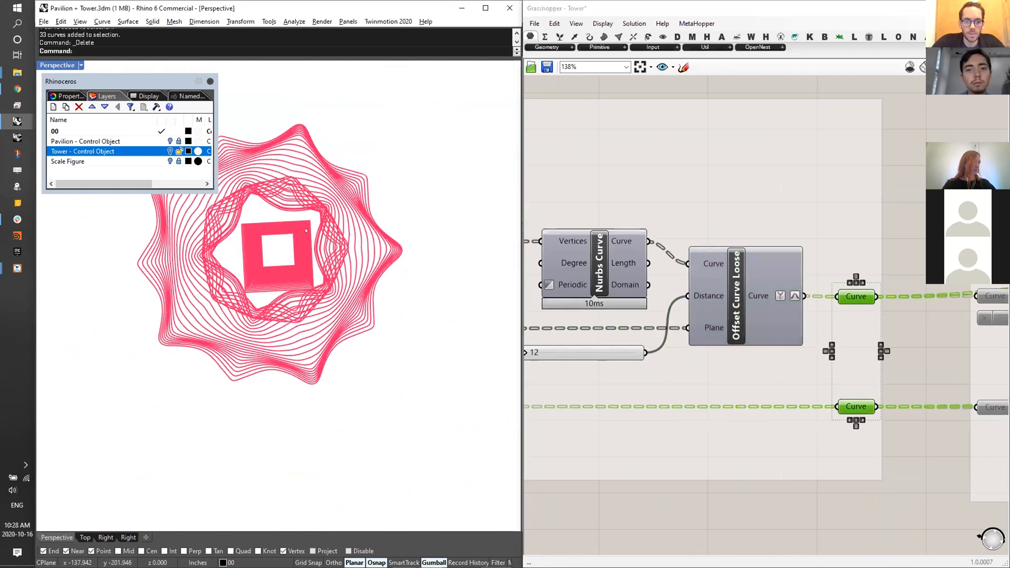
pyautogui.scroll(-3, 624, 368)
pyautogui.scroll(3, 624, 368)
# - Highlight the Plane input together with Rectangle and examine how the core rectangles sit on the floor planes
pyautogui.moveTo(624, 368)
pyautogui.mouseDown(button='right')
pyautogui.moveTo(553, 369)
pyautogui.moveTo(627, 370)
pyautogui.mouseUp(button='right')
pyautogui.click(592, 290)
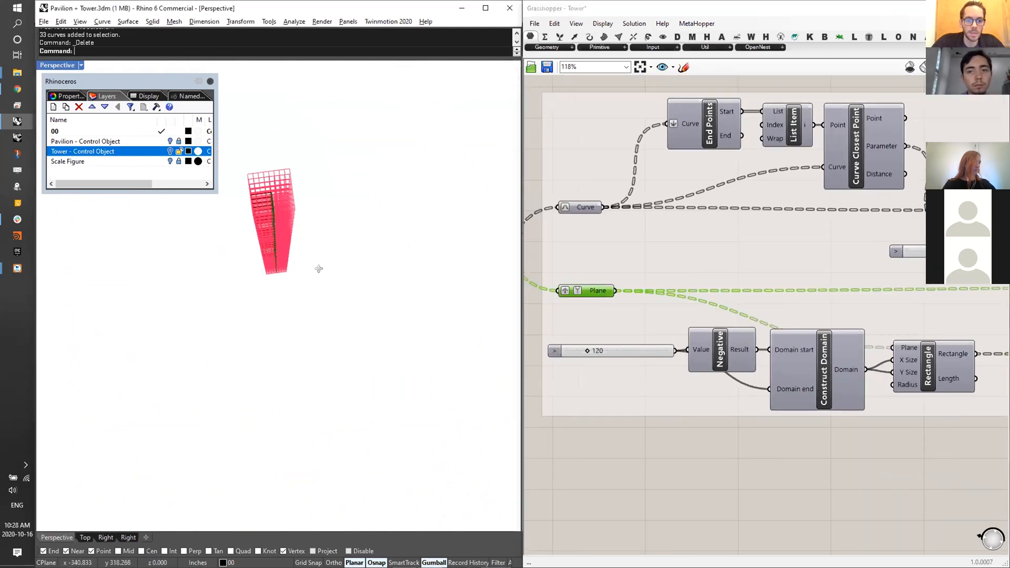
pyautogui.moveTo(862, 331); pyautogui.dragTo(849, 334, button='right')
pyautogui.keyDown('shift'); pyautogui.click(917, 367); pyautogui.keyUp('shift')
pyautogui.moveTo(391, 266); pyautogui.dragTo(330, 171, button='right')
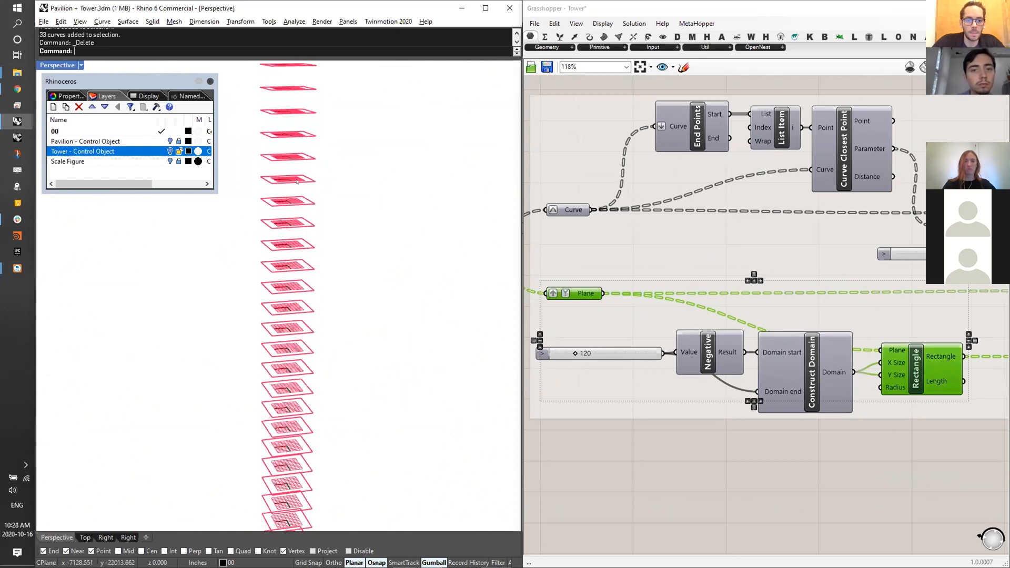
pyautogui.moveTo(359, 242); pyautogui.dragTo(287, 200, button='right')
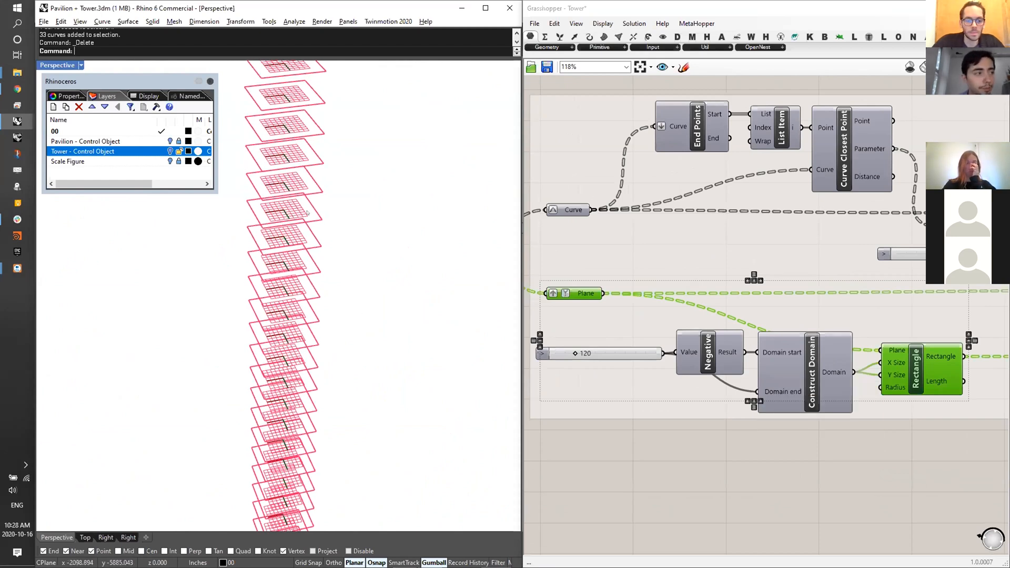
pyautogui.moveTo(315, 188); pyautogui.dragTo(314, 174, button='right')
# - Highlight both Curve outputs of the Set Up Slabs + Core group once more, then clear the selection
pyautogui.scroll(-4, 761, 249)
pyautogui.moveTo(852, 257); pyautogui.dragTo(558, 273, button='right')
pyautogui.scroll(4, 790, 300)
pyautogui.click(731, 344)
pyautogui.moveTo(731, 344); pyautogui.dragTo(779, 226)
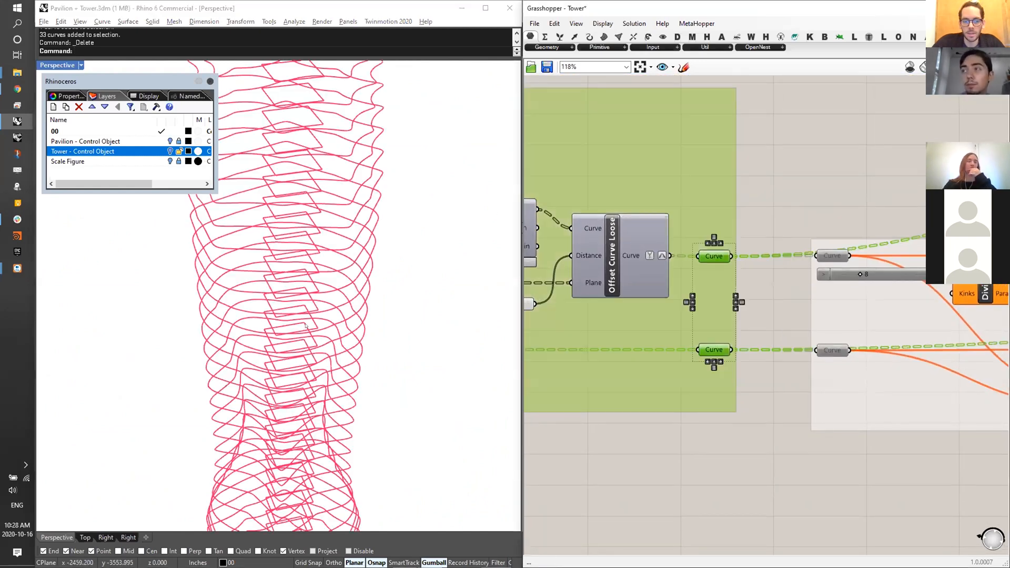
pyautogui.click(944, 114)
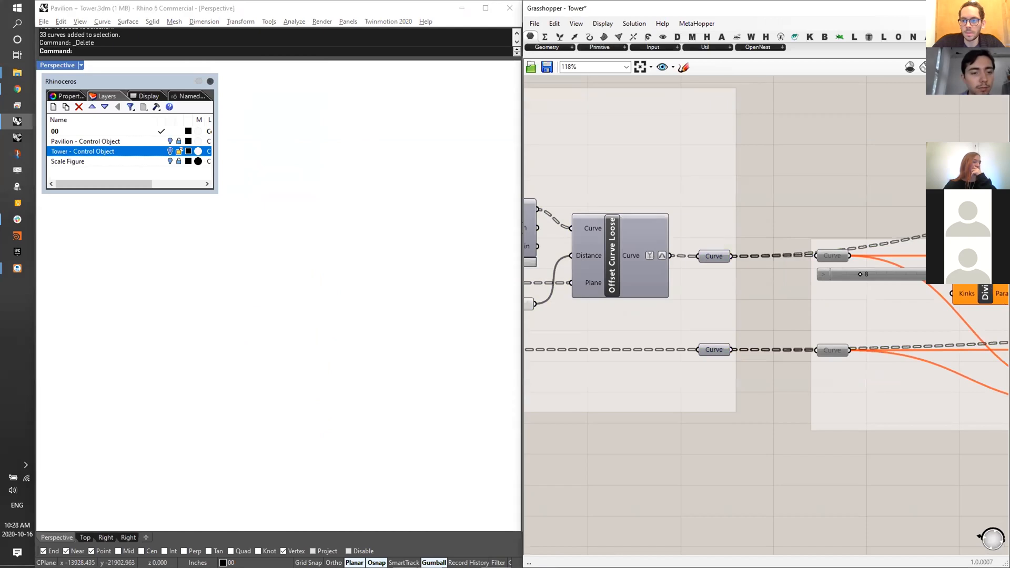
# - Turn on the preview of both Curve outputs of the slab and core group
pyautogui.scroll(-2, 905, 226)
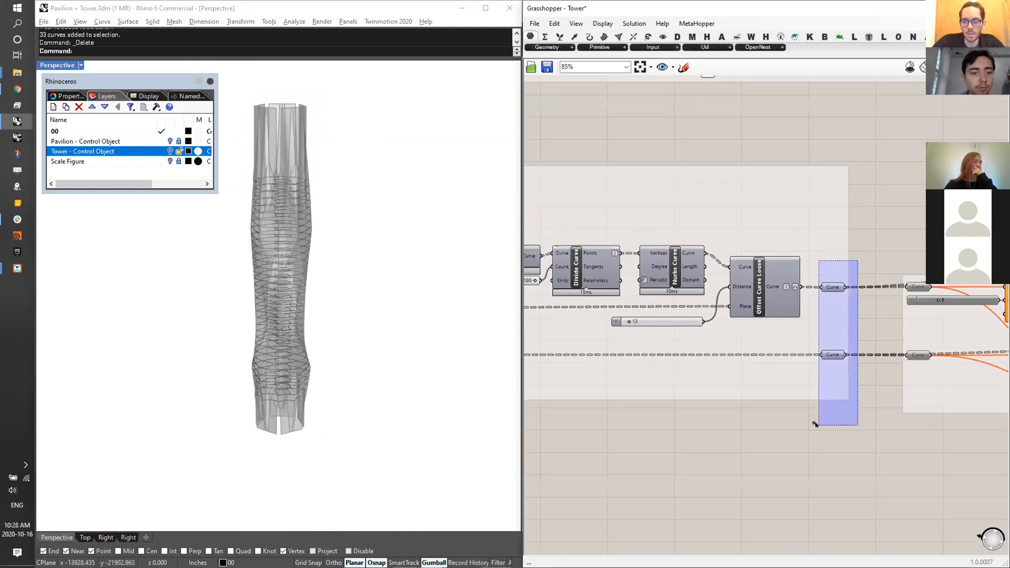
pyautogui.moveTo(858, 261); pyautogui.dragTo(815, 424)
pyautogui.middleClick(840, 301)
pyautogui.click(860, 281)
pyautogui.click(871, 226)
# - Highlight the floor plate extraction components and examine the tower's floor curves from the side
pyautogui.moveTo(679, 210); pyautogui.dragTo(997, 257, button='right')
pyautogui.scroll(-4, 380, 245)
pyautogui.moveTo(380, 245); pyautogui.dragTo(408, 241, button='right')
pyautogui.scroll(-2, 700, 224)
pyautogui.moveTo(534, 209); pyautogui.dragTo(797, 223, button='right')
pyautogui.scroll(-5, 798, 222)
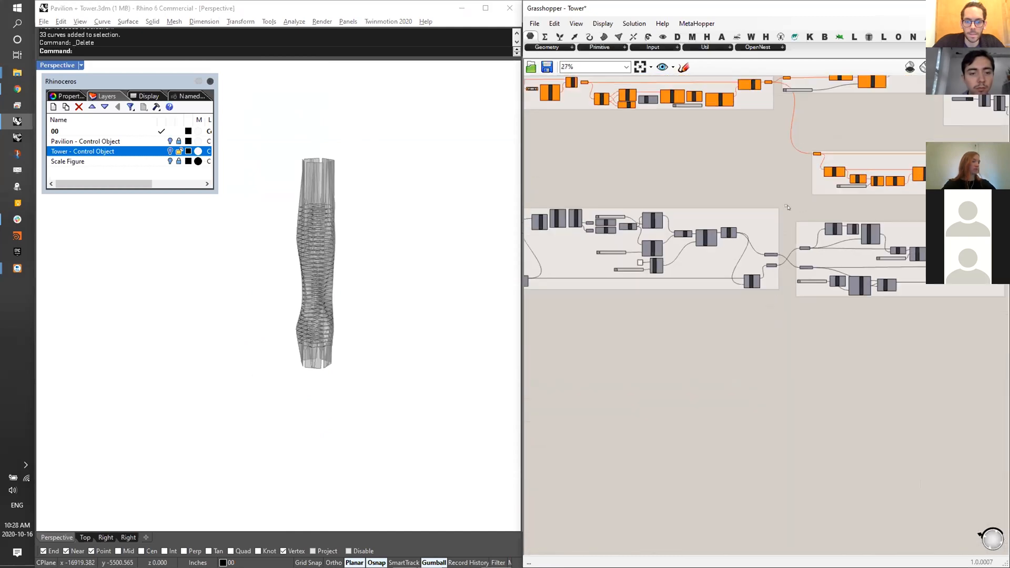
pyautogui.moveTo(802, 204); pyautogui.dragTo(537, 314)
pyautogui.moveTo(659, 205); pyautogui.dragTo(794, 240, button='right')
pyautogui.moveTo(796, 240); pyautogui.dragTo(560, 404)
pyautogui.moveTo(895, 265); pyautogui.dragTo(552, 257, button='right')
pyautogui.click(834, 258)
pyautogui.scroll(2, 837, 279)
pyautogui.scroll(5, 430, 264)
pyautogui.moveTo(331, 237)
pyautogui.mouseDown(button='right')
pyautogui.moveTo(284, 333)
pyautogui.moveTo(312, 238)
pyautogui.mouseUp(button='right')
pyautogui.scroll(-3, 302, 244)
pyautogui.scroll(2, 302, 242)
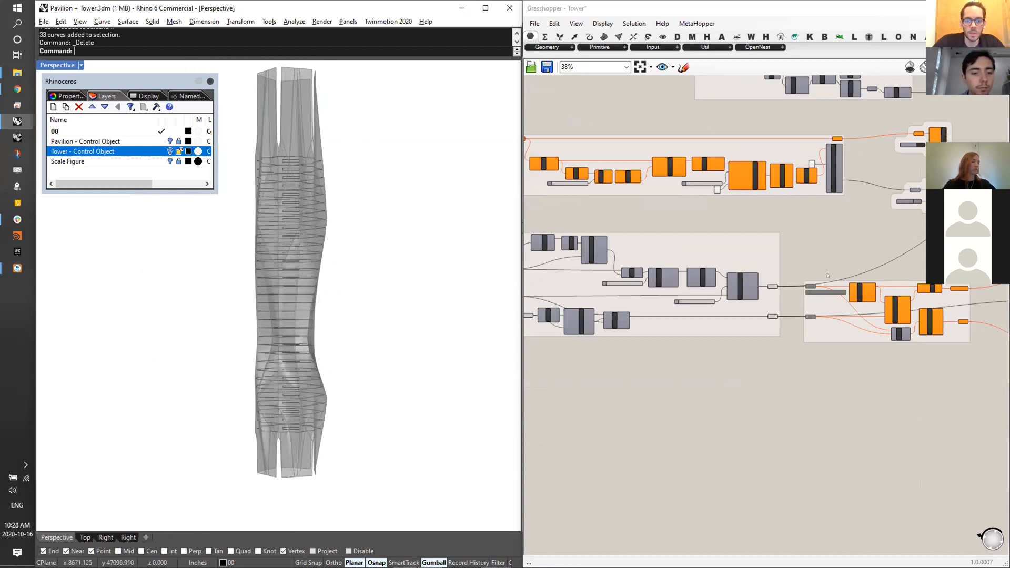
# - Turn off the preview of both Curve outputs of the slab and core group
pyautogui.scroll(5, 796, 279)
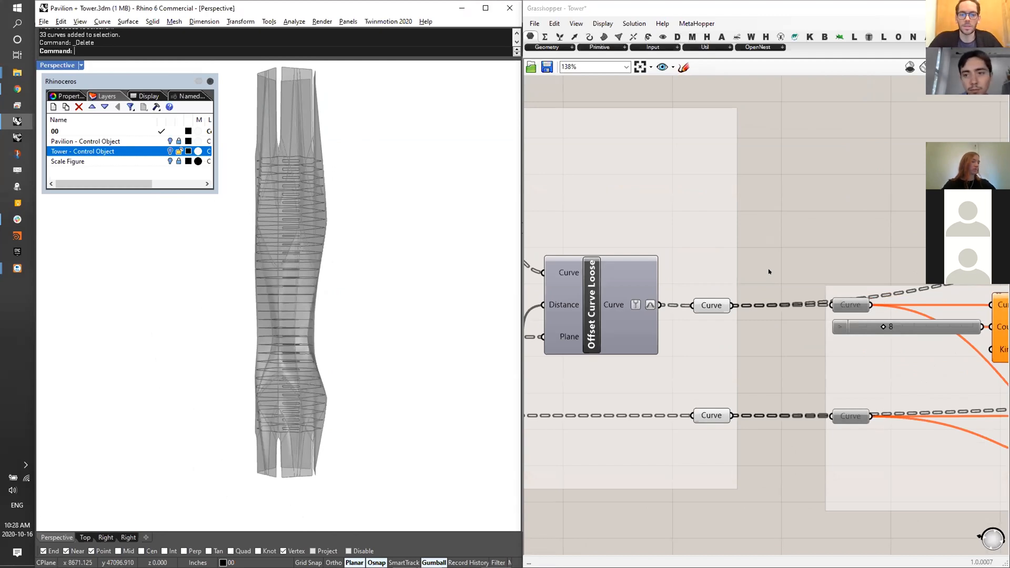
pyautogui.keyDown('shift'); pyautogui.moveTo(406, 264); pyautogui.dragTo(412, 279, button='right'); pyautogui.keyUp('shift')
pyautogui.moveTo(728, 271); pyautogui.dragTo(651, 273, button='right')
pyautogui.scroll(-3, 652, 273)
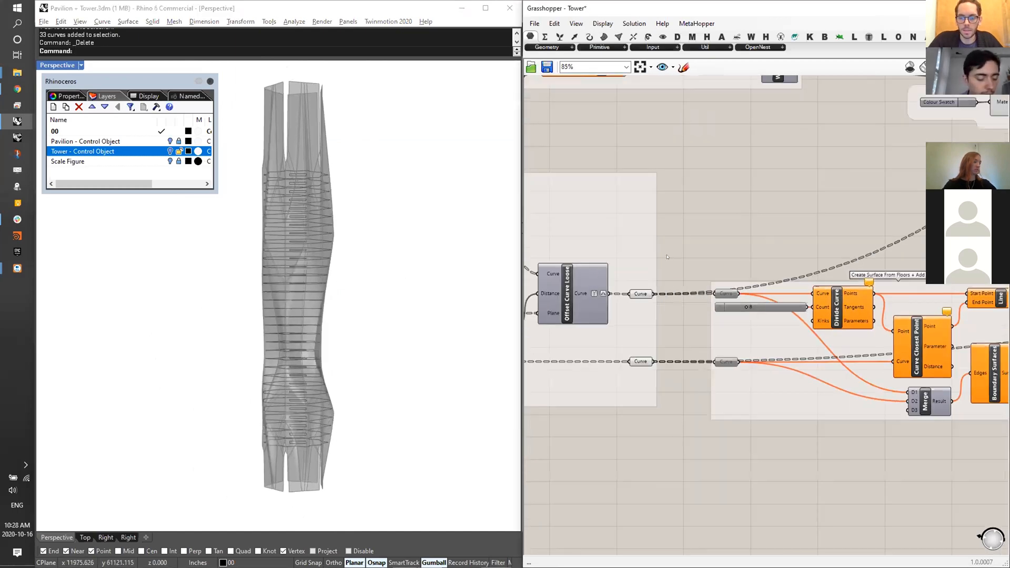
pyautogui.moveTo(672, 255); pyautogui.dragTo(637, 388)
pyautogui.middleClick(668, 310)
pyautogui.click(679, 315)
# - Enable all components of the Create Surface From Floors + Add Framing group
pyautogui.scroll(-4, 684, 321)
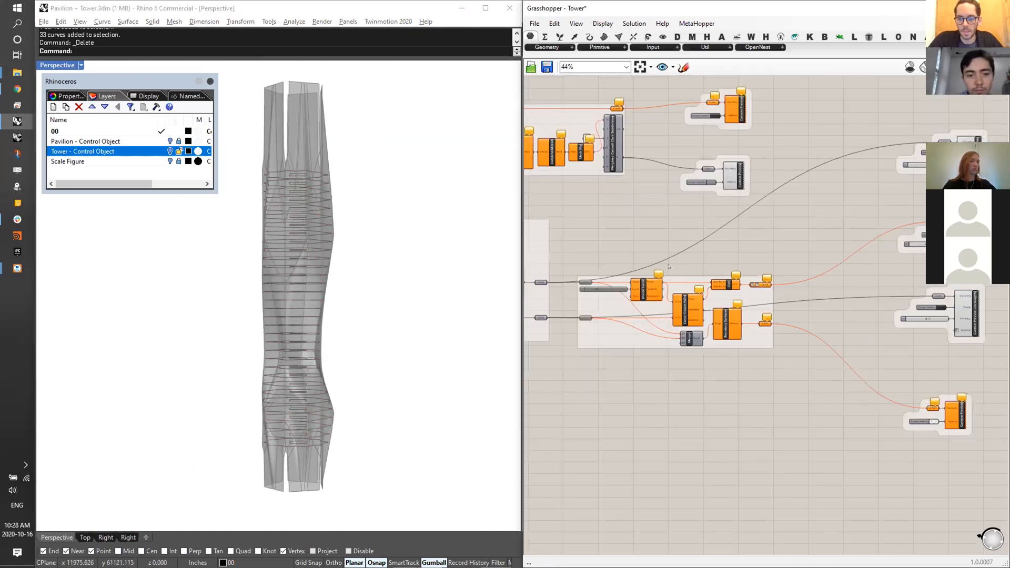
pyautogui.scroll(2, 685, 322)
pyautogui.moveTo(906, 264); pyautogui.dragTo(597, 434)
pyautogui.middleClick(693, 299)
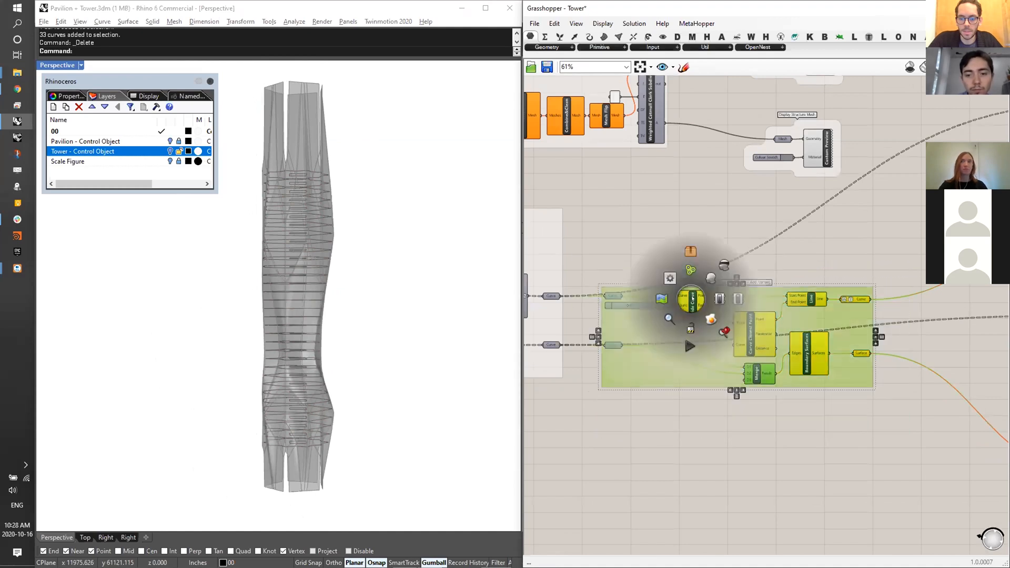
pyautogui.click(758, 232)
pyautogui.moveTo(400, 273); pyautogui.dragTo(284, 226, button='right')
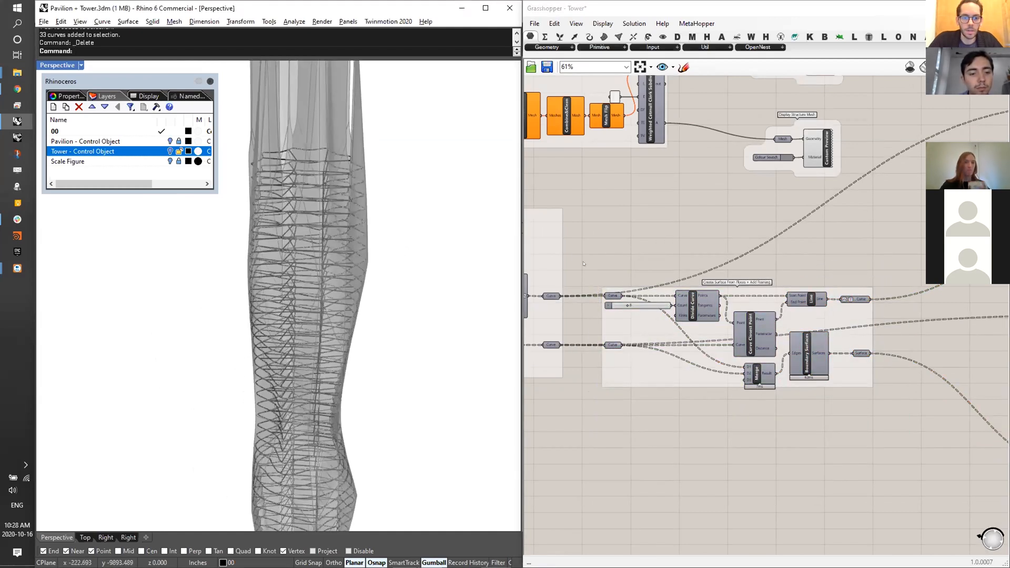
# - Highlight the group's two Curve inputs and examine the floor outlines and core rectangles from above
pyautogui.scroll(3, 607, 304)
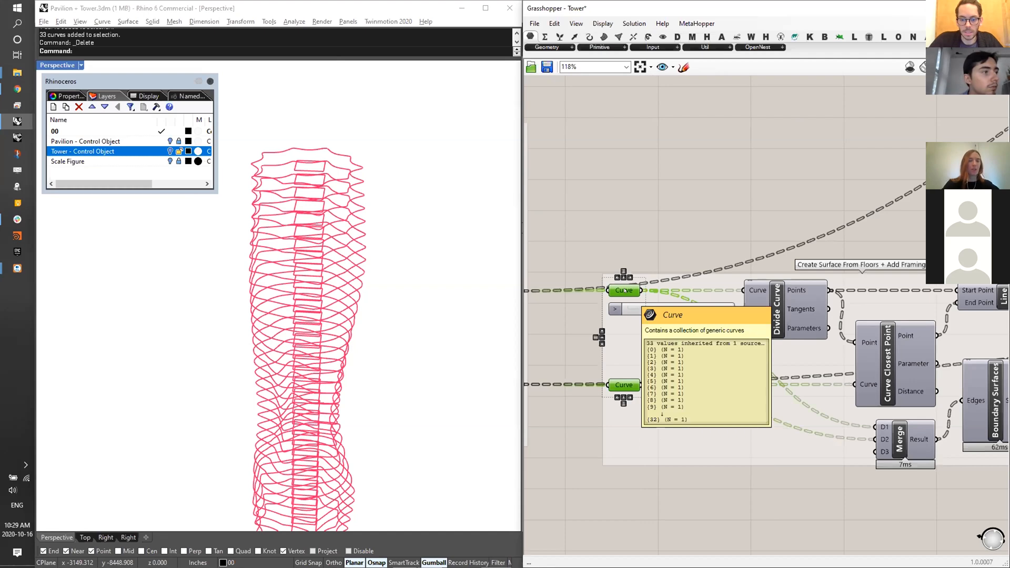
pyautogui.moveTo(421, 284); pyautogui.dragTo(420, 348, button='right')
pyautogui.moveTo(905, 444); pyautogui.dragTo(754, 392, button='right')
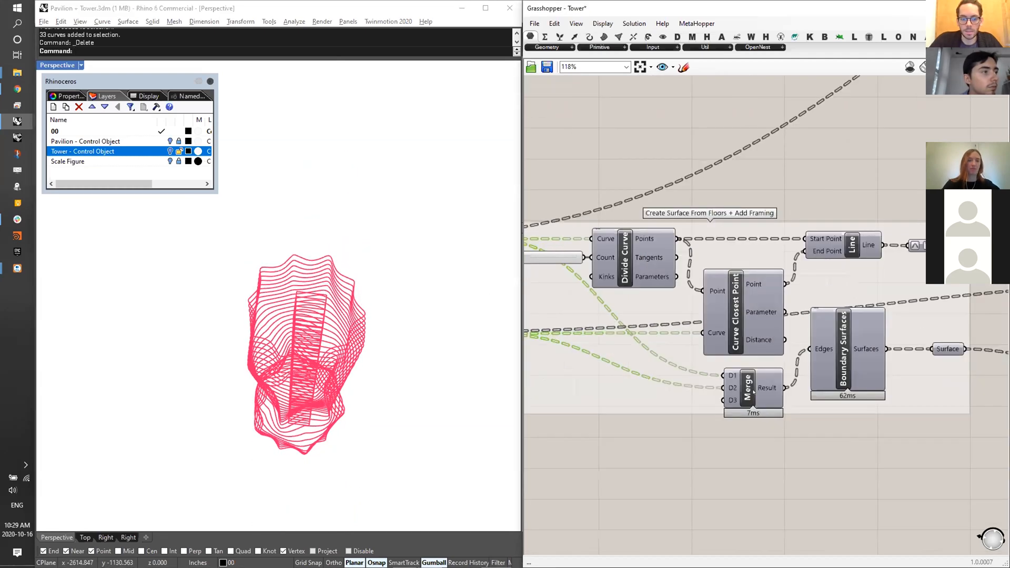
# - Highlight Boundary Surfaces and examine the slab surfaces with their core opening from above
pyautogui.click(848, 363)
pyautogui.moveTo(418, 325); pyautogui.dragTo(357, 374, button='right')
pyautogui.scroll(5, 357, 373)
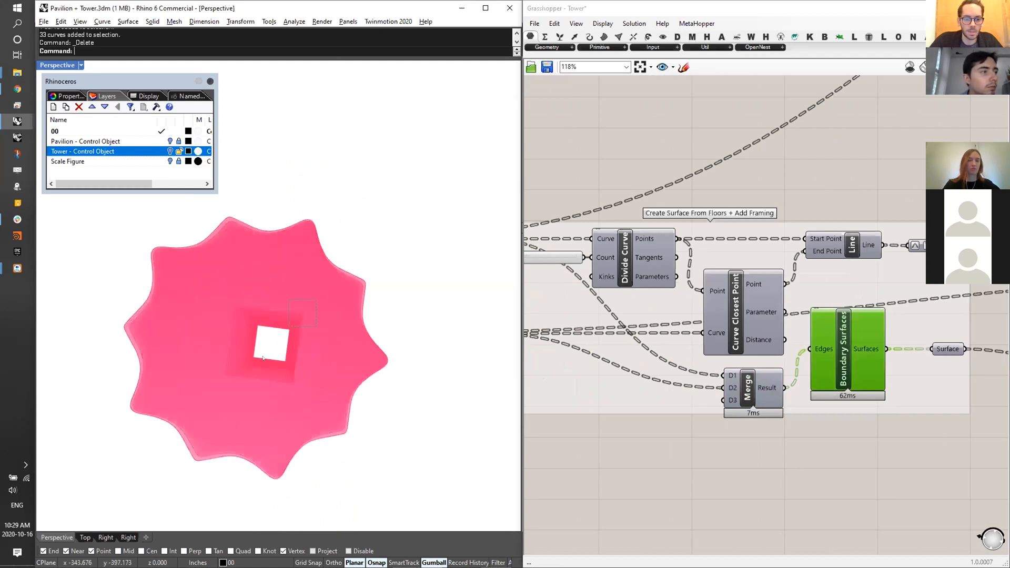
pyautogui.moveTo(196, 393); pyautogui.dragTo(198, 392)
pyautogui.scroll(-5, 399, 367)
# - Highlight the Surface output, trace it to the Display Slabs group, and view the displayed slabs and framing from above
pyautogui.moveTo(399, 367); pyautogui.dragTo(314, 315, button='right')
pyautogui.scroll(-3, 344, 325)
pyautogui.moveTo(948, 350); pyautogui.dragTo(632, 297, button='right')
pyautogui.scroll(-3, 712, 349)
pyautogui.scroll(8, 317, 268)
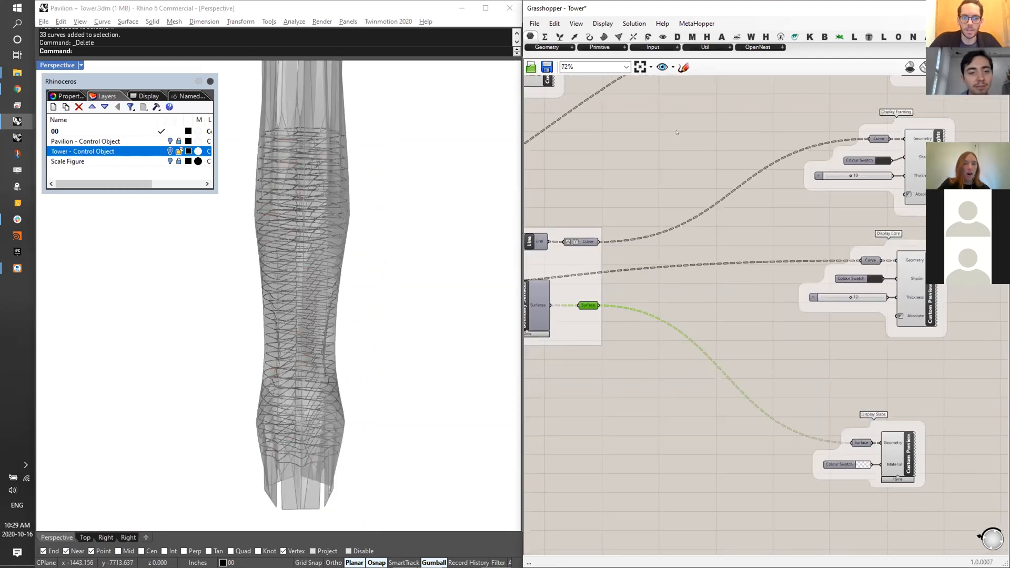
pyautogui.moveTo(318, 267); pyautogui.dragTo(324, 358, button='right')
pyautogui.scroll(3, 298, 273)
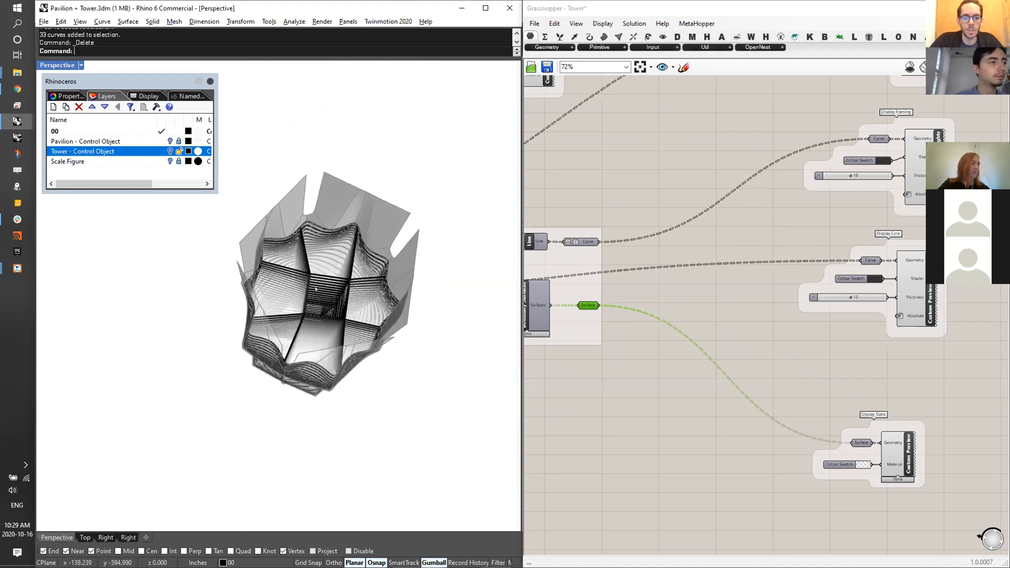
pyautogui.moveTo(700, 306); pyautogui.dragTo(694, 359, button='right')
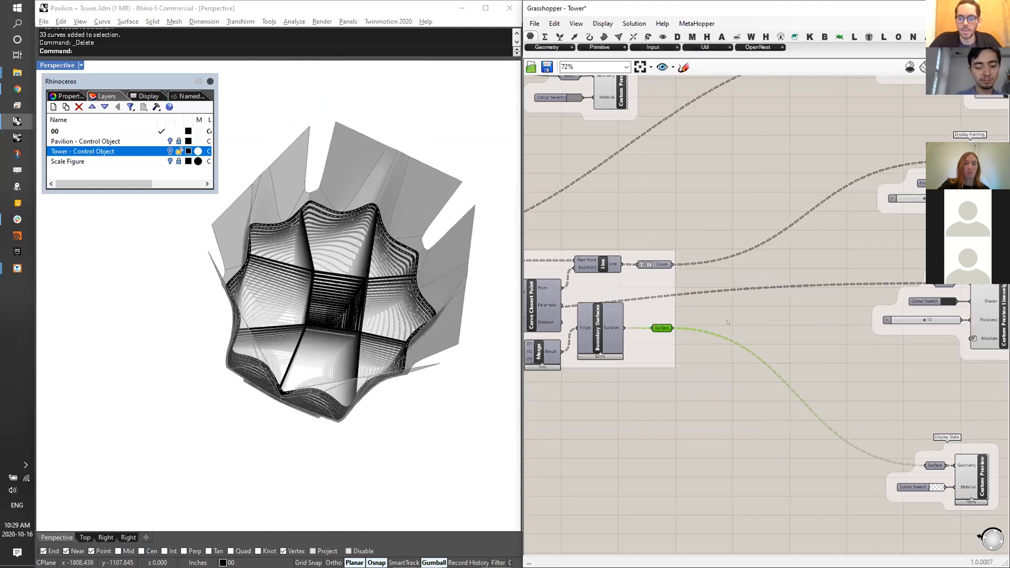
# - Return to the Create Surface From Floors + Add Framing group and examine the slab edges and framing up close
pyautogui.scroll(-3, 728, 207)
pyautogui.moveTo(679, 230); pyautogui.dragTo(876, 282, button='right')
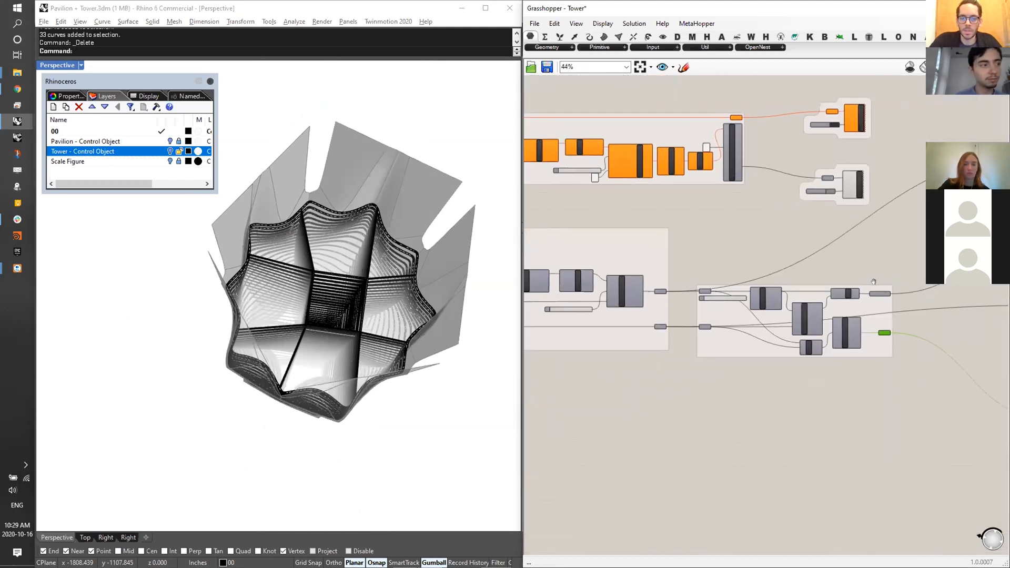
pyautogui.scroll(4, 710, 304)
pyautogui.moveTo(835, 375); pyautogui.dragTo(613, 389, button='right')
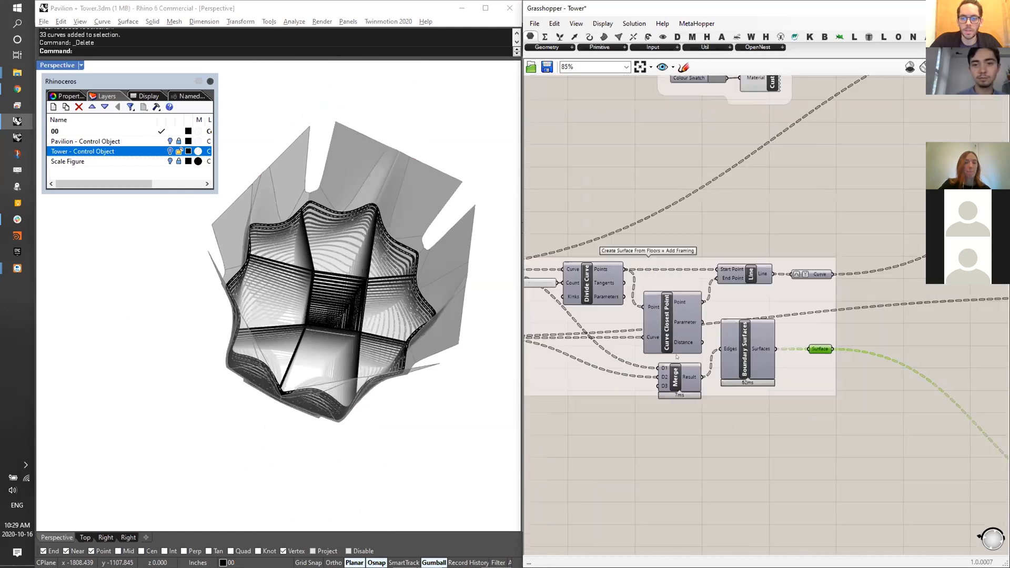
pyautogui.scroll(2, 804, 399)
pyautogui.moveTo(342, 342); pyautogui.dragTo(297, 350, button='right')
pyautogui.moveTo(294, 181); pyautogui.dragTo(300, 223, button='right')
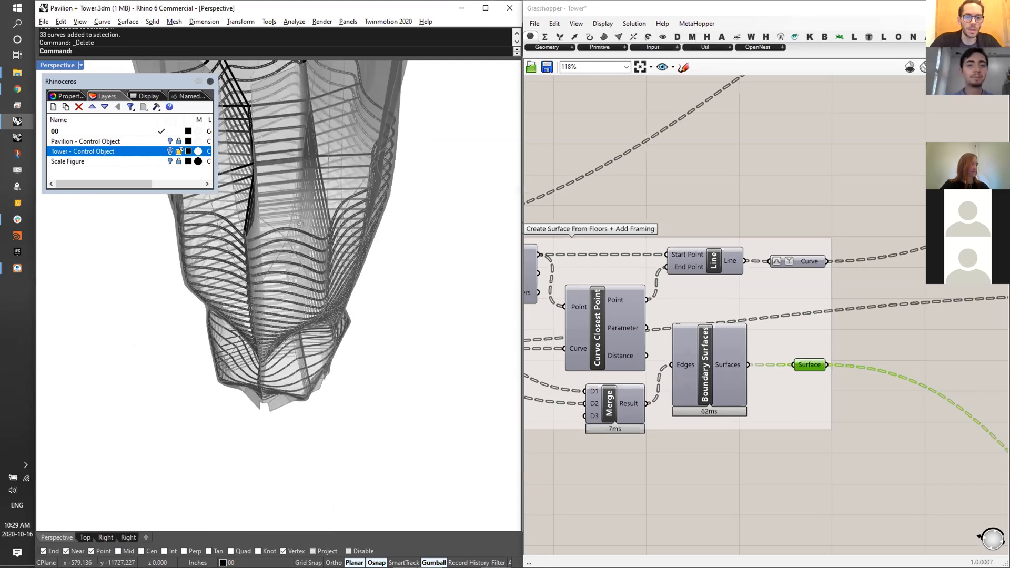
pyautogui.scroll(6, 289, 206)
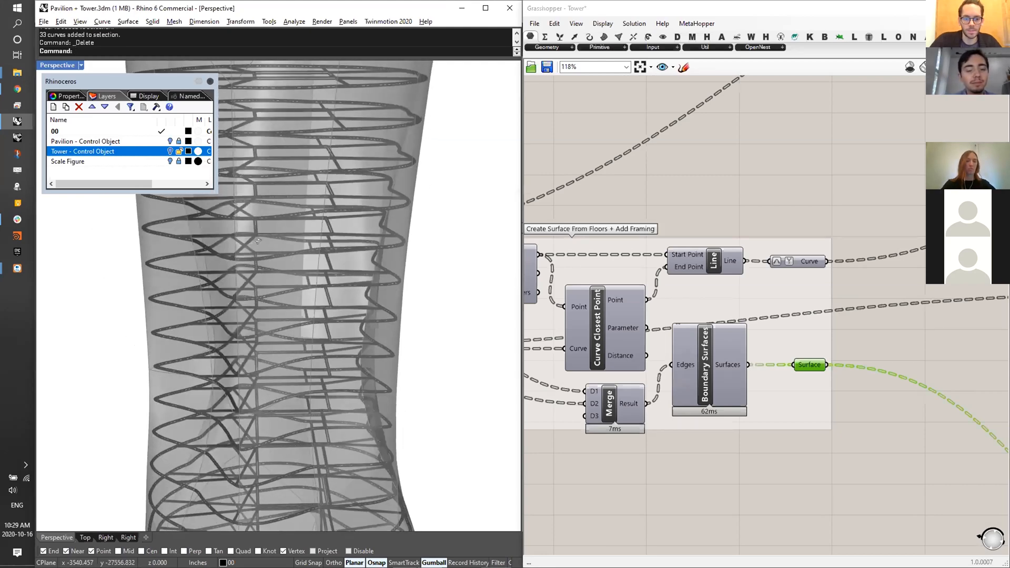
pyautogui.moveTo(268, 252); pyautogui.dragTo(326, 284, button='right')
# - Highlight the slab and core Curve inputs together and compare both outlines on each floor
pyautogui.moveTo(568, 256); pyautogui.dragTo(634, 283, button='right')
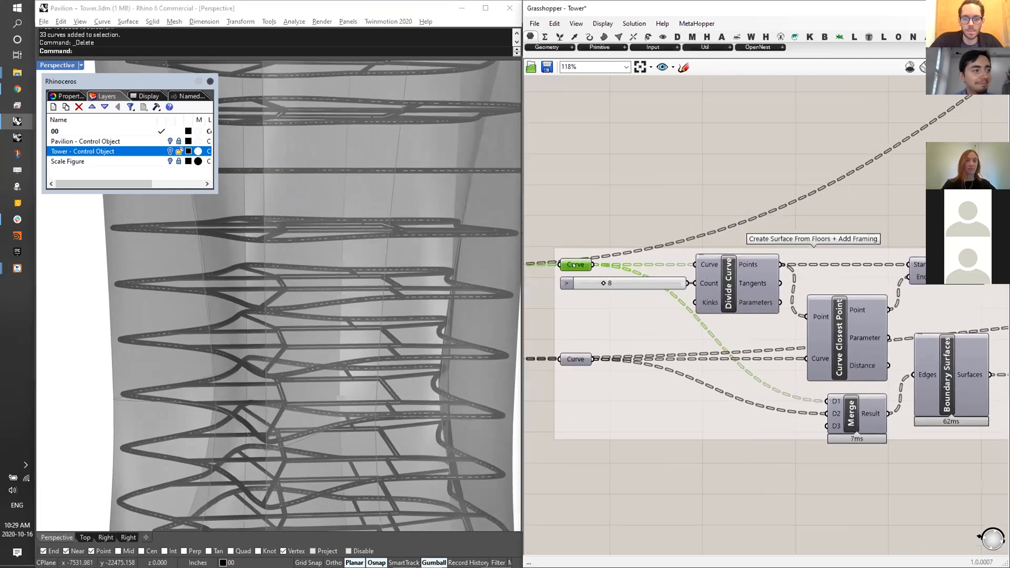
pyautogui.moveTo(507, 299); pyautogui.dragTo(509, 323, button='right')
pyautogui.keyDown('shift'); pyautogui.click(577, 358); pyautogui.keyUp('shift')
pyautogui.moveTo(347, 369); pyautogui.dragTo(316, 272, button='right')
pyautogui.moveTo(972, 270); pyautogui.dragTo(803, 259, button='right')
# - Add Divide Curve and Line to the highlighted components and examine the division points and framing lines
pyautogui.moveTo(678, 268); pyautogui.dragTo(740, 275, button='right')
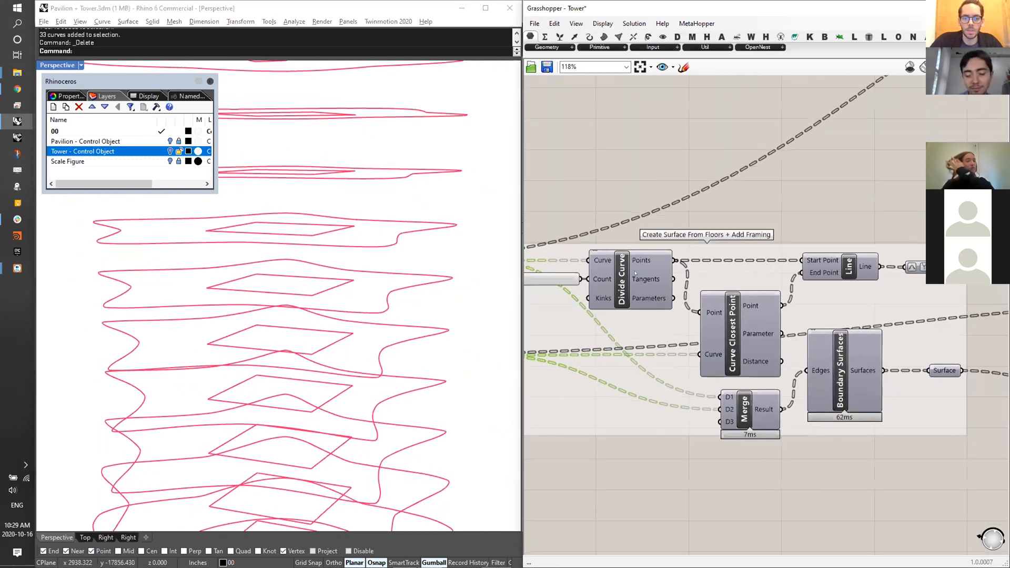
pyautogui.moveTo(397, 257); pyautogui.dragTo(455, 264, button='right')
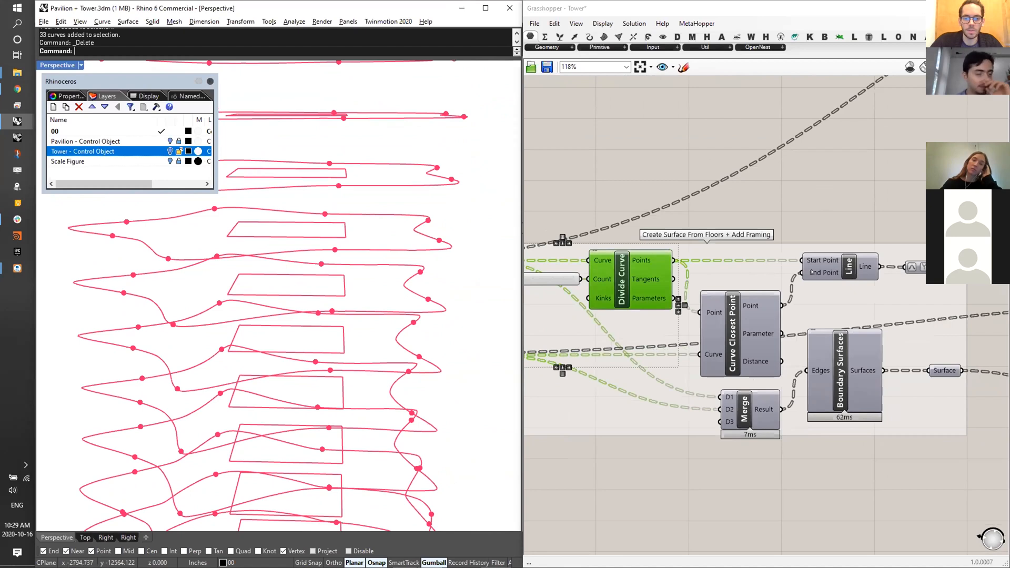
pyautogui.moveTo(350, 208); pyautogui.dragTo(322, 207, button='right')
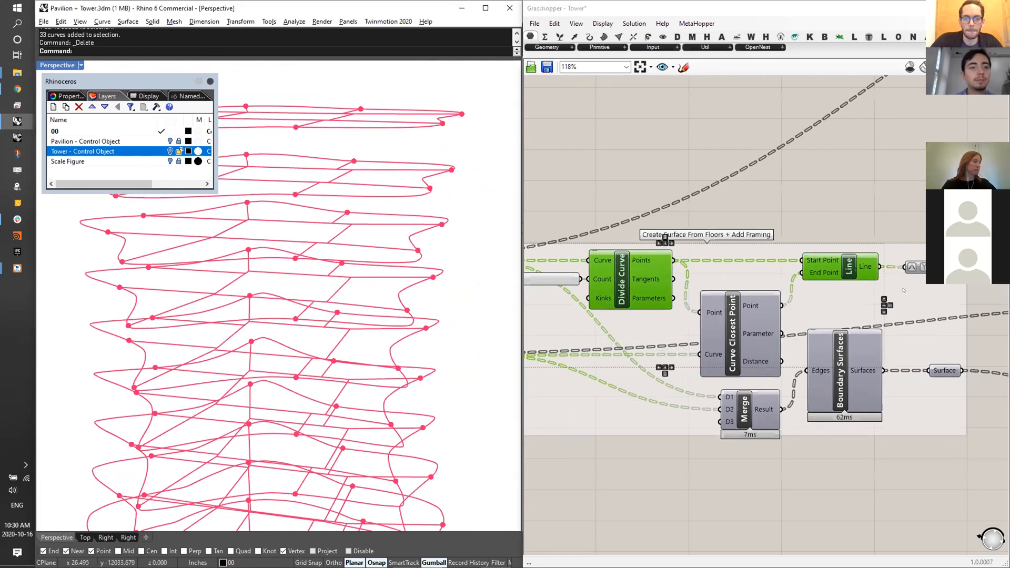
# - Highlight the framing Curve output, trace it to the Display Framing group, and view the tower with its framing
pyautogui.moveTo(970, 259); pyautogui.dragTo(775, 272, button='right')
pyautogui.click(747, 281)
pyautogui.moveTo(308, 274); pyautogui.dragTo(384, 303, button='right')
pyautogui.click(937, 122)
pyautogui.moveTo(287, 138)
pyautogui.mouseDown(button='right')
pyautogui.moveTo(282, 235)
pyautogui.moveTo(292, 153)
pyautogui.mouseUp(button='right')
pyautogui.scroll(-3, 613, 229)
pyautogui.moveTo(613, 228); pyautogui.dragTo(519, 285, button='right')
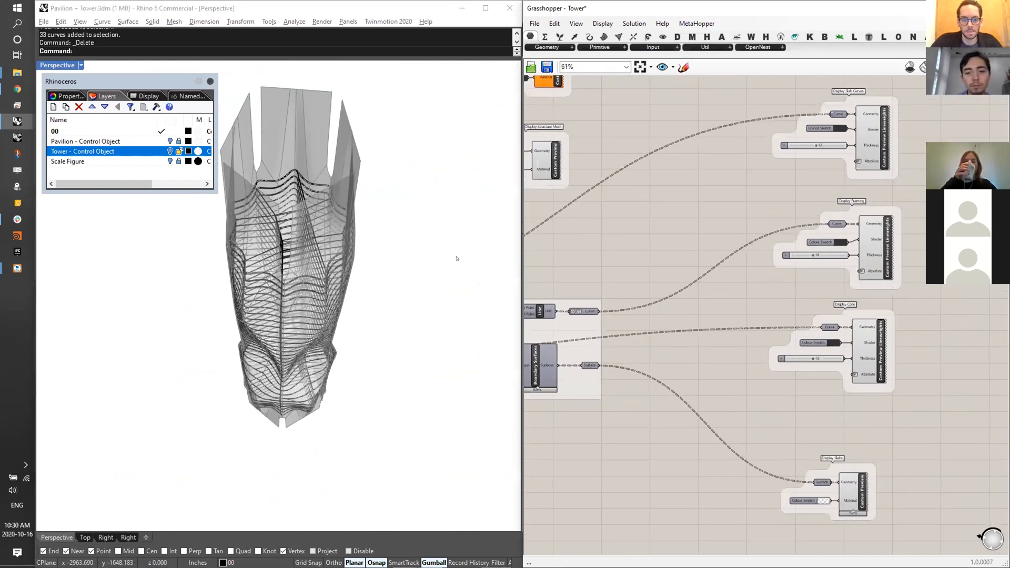
# - Examine the whole tower from the side and locate the group that splits the mesh into List A and List B
pyautogui.moveTo(352, 242); pyautogui.dragTo(369, 295, button='right')
pyautogui.scroll(-3, 660, 301)
pyautogui.moveTo(660, 301); pyautogui.dragTo(1000, 427, button='right')
pyautogui.scroll(-2, 331, 281)
pyautogui.scroll(2, 770, 343)
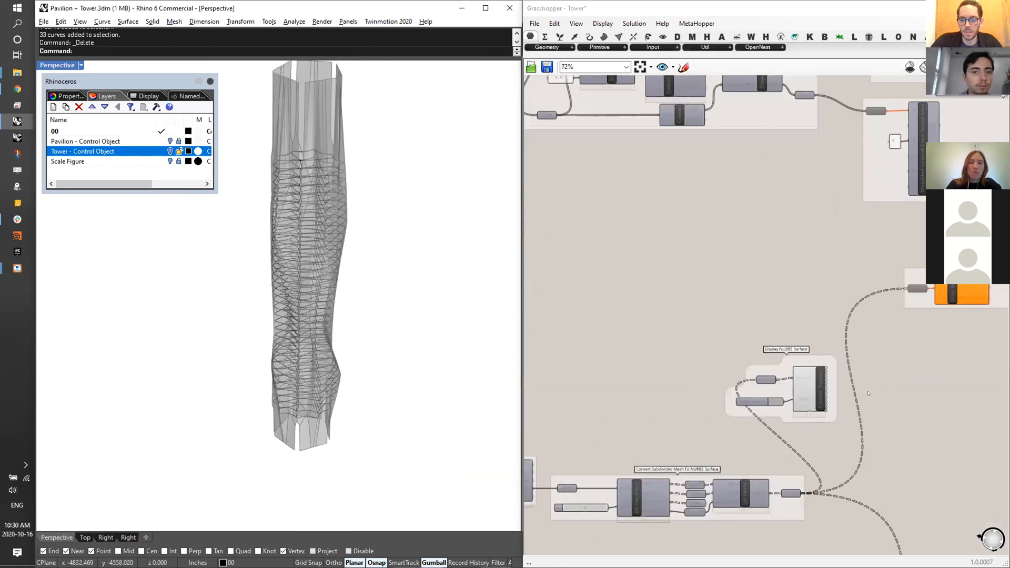
pyautogui.moveTo(337, 232); pyautogui.dragTo(349, 222, button='right')
pyautogui.moveTo(240, 468); pyautogui.dragTo(240, 477)
pyautogui.moveTo(331, 232); pyautogui.dragTo(605, 206, button='right')
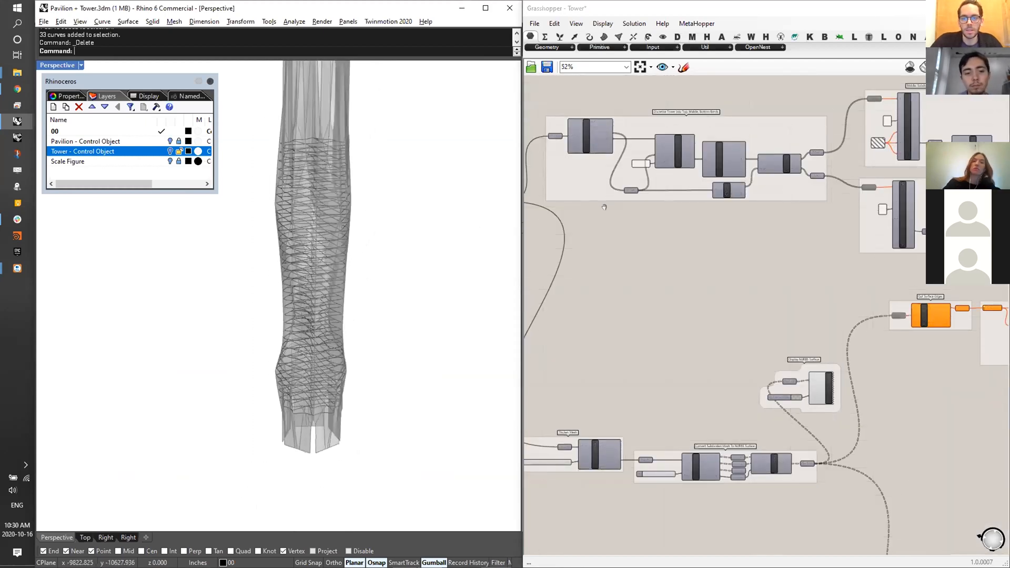
# - Turn on the preview of the List A Mesh output and view it on the tower
pyautogui.scroll(4, 604, 207)
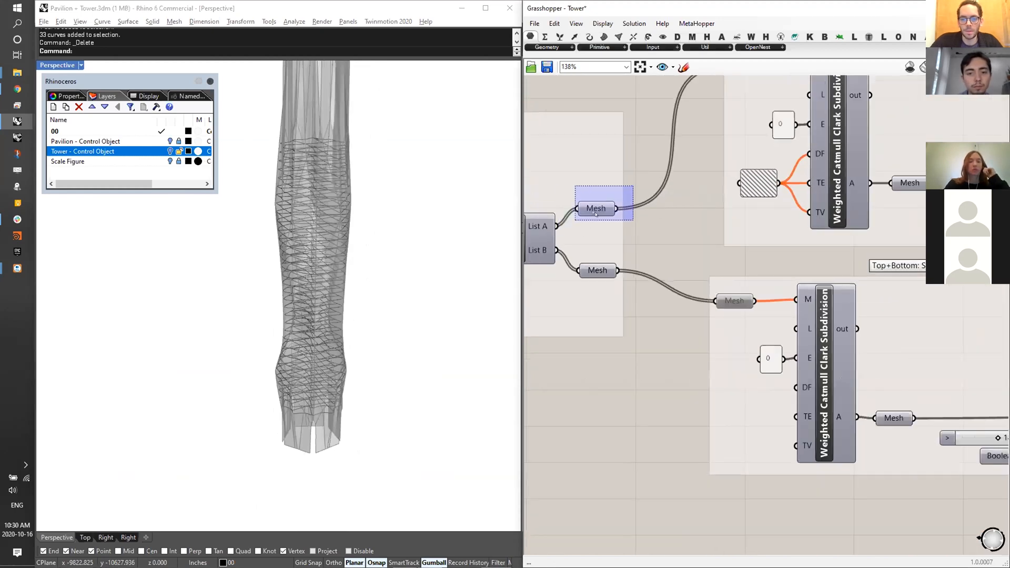
pyautogui.moveTo(595, 214); pyautogui.dragTo(575, 220)
pyautogui.middleClick(597, 210)
pyautogui.click(616, 193)
pyautogui.click(589, 237)
pyautogui.moveTo(419, 282); pyautogui.dragTo(391, 259, button='right')
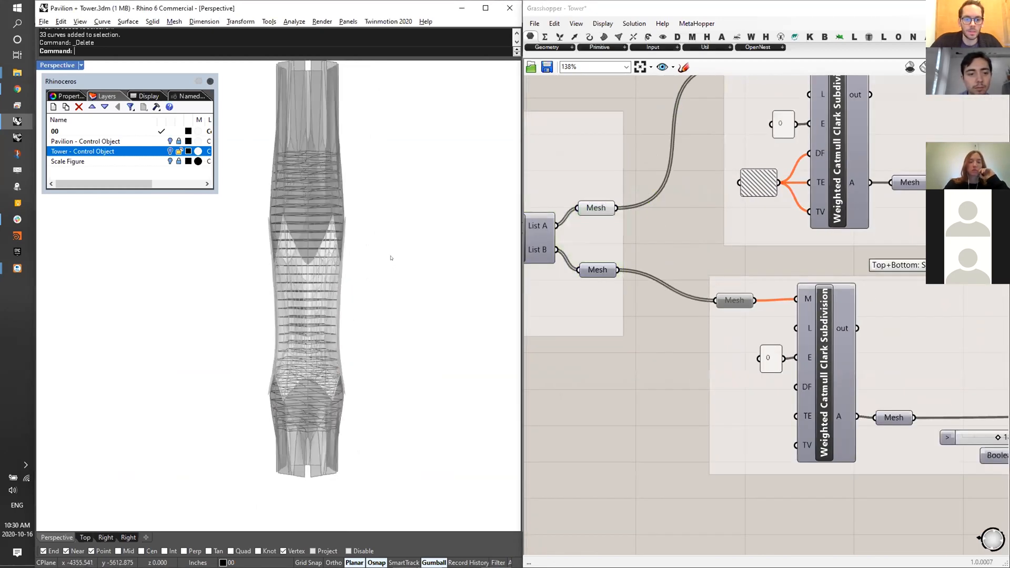
# - Turn on the preview of the List B Mesh output
pyautogui.click(596, 208)
pyautogui.click(598, 269)
pyautogui.middleClick(604, 268)
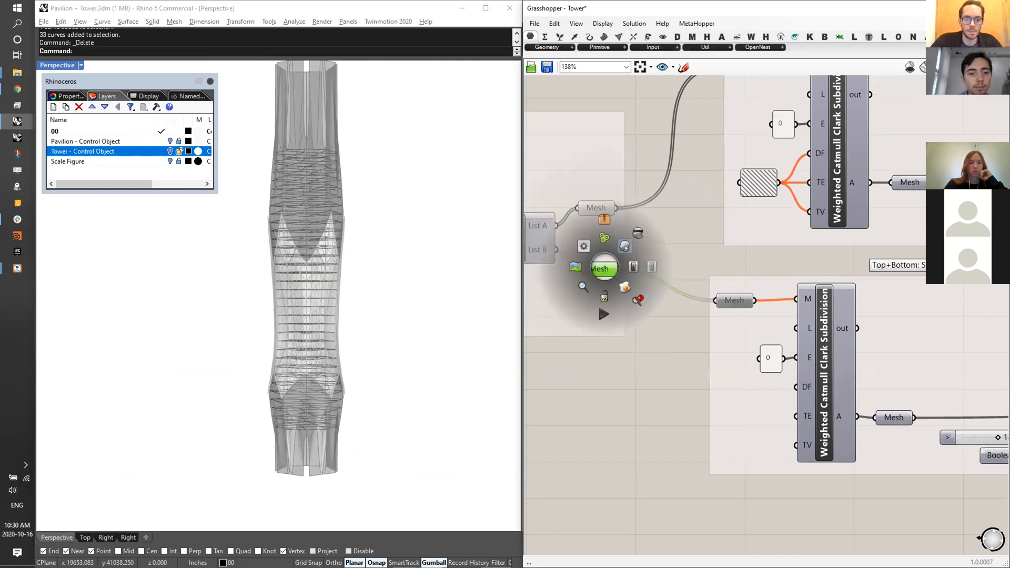
pyautogui.click(624, 245)
pyautogui.click(599, 270)
# - Turn off the preview of both the List A and List B Mesh outputs
pyautogui.moveTo(676, 311); pyautogui.dragTo(577, 187)
pyautogui.middleClick(604, 217)
pyautogui.click(623, 196)
# - Disable the final Mesh outputs of the Middle and Top+Bottom subdivision groups
pyautogui.scroll(-3, 605, 368)
pyautogui.moveTo(884, 210); pyautogui.dragTo(813, 274)
pyautogui.middleClick(813, 274)
pyautogui.click(859, 273)
pyautogui.moveTo(912, 455); pyautogui.dragTo(821, 385, button='right')
pyautogui.moveTo(821, 386); pyautogui.dragTo(808, 340)
pyautogui.middleClick(808, 339)
pyautogui.click(845, 317)
# - Enable the components of the Middle: Subdivide Mesh + Extract Faces As Panels and Top+Bottom: Subdivide + Pleat Mesh groups
pyautogui.moveTo(747, 237); pyautogui.dragTo(843, 291, button='right')
pyautogui.moveTo(792, 289); pyautogui.dragTo(599, 136)
pyautogui.middleClick(676, 222)
pyautogui.click(721, 221)
pyautogui.moveTo(818, 290); pyautogui.dragTo(606, 409)
pyautogui.middleClick(739, 364)
pyautogui.click(780, 362)
pyautogui.click(913, 174)
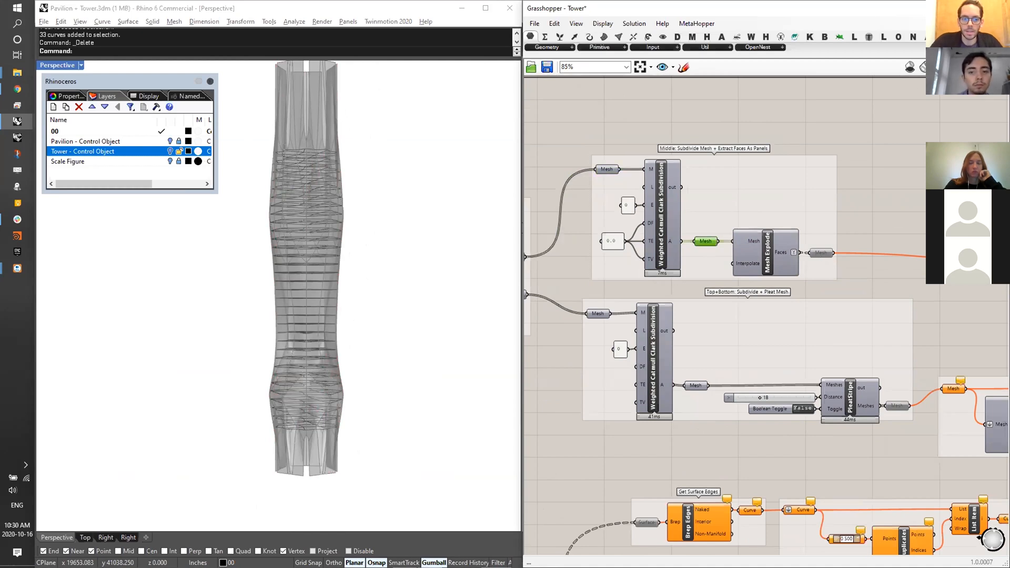
# - Highlight the subdivided Mesh of the Middle group and examine its faces up close
pyautogui.scroll(6, 319, 411)
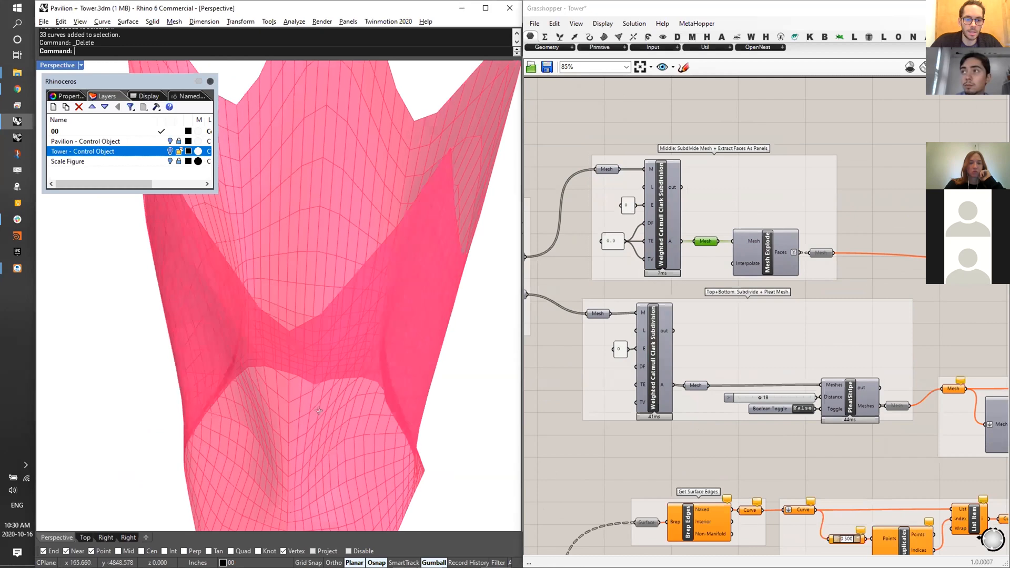
pyautogui.scroll(5, 319, 411)
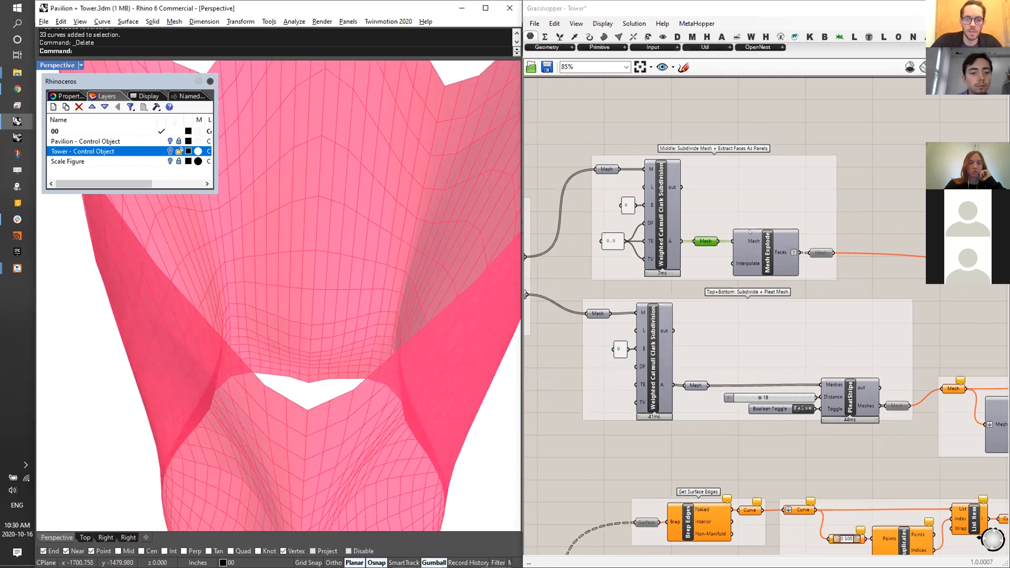
pyautogui.scroll(3, 652, 229)
# - Alternately highlight the Middle group's Mesh input and Weighted Catmull Clark Subdivision to compare the mesh before and after subdivision
pyautogui.moveTo(626, 148); pyautogui.dragTo(647, 175, button='right')
pyautogui.click(596, 138)
pyautogui.click(725, 272)
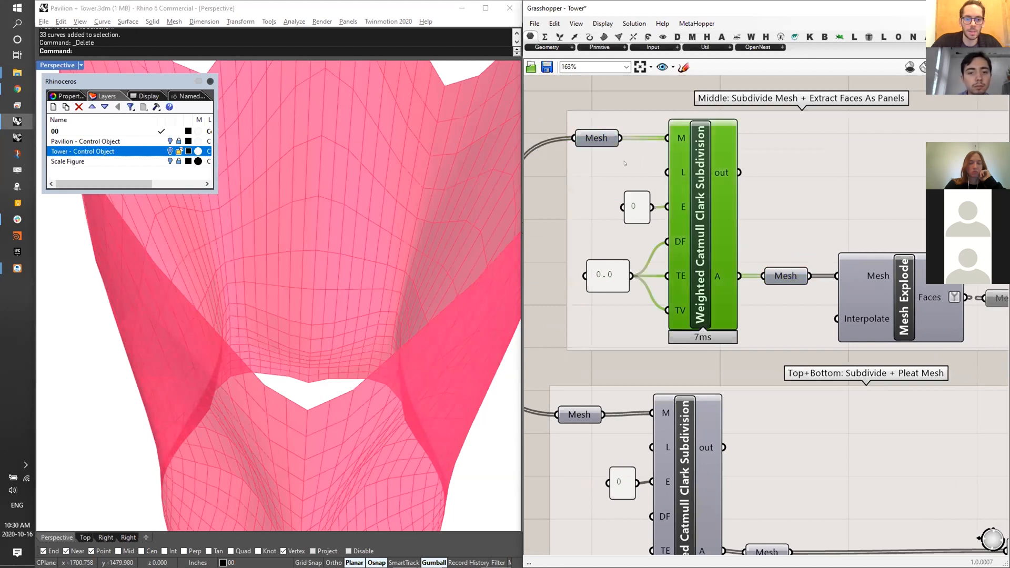
pyautogui.click(591, 129)
pyautogui.click(721, 245)
pyautogui.click(597, 138)
pyautogui.click(722, 240)
# - Highlight the Mesh input of the Top+Bottom: Subdivide + Pleat Mesh group and examine the top and bottom tower pieces
pyautogui.moveTo(702, 523); pyautogui.dragTo(692, 391, button='right')
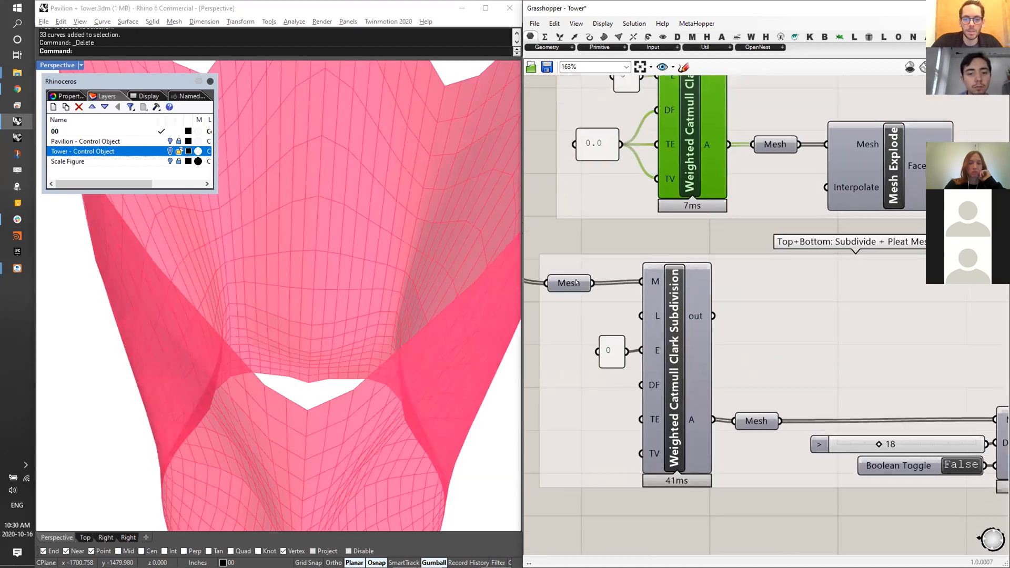
pyautogui.click(577, 283)
pyautogui.scroll(-8, 311, 257)
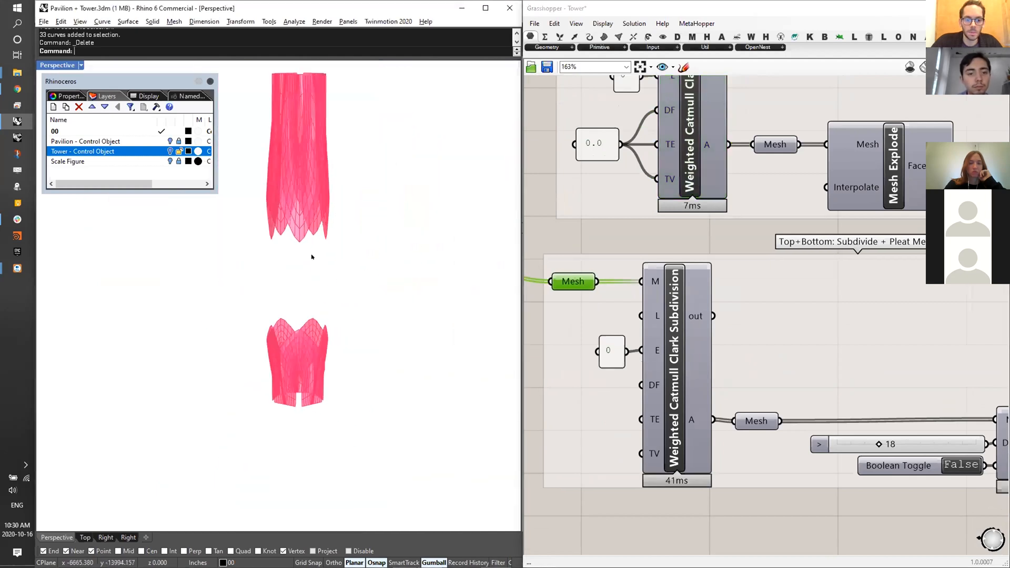
pyautogui.scroll(8, 305, 347)
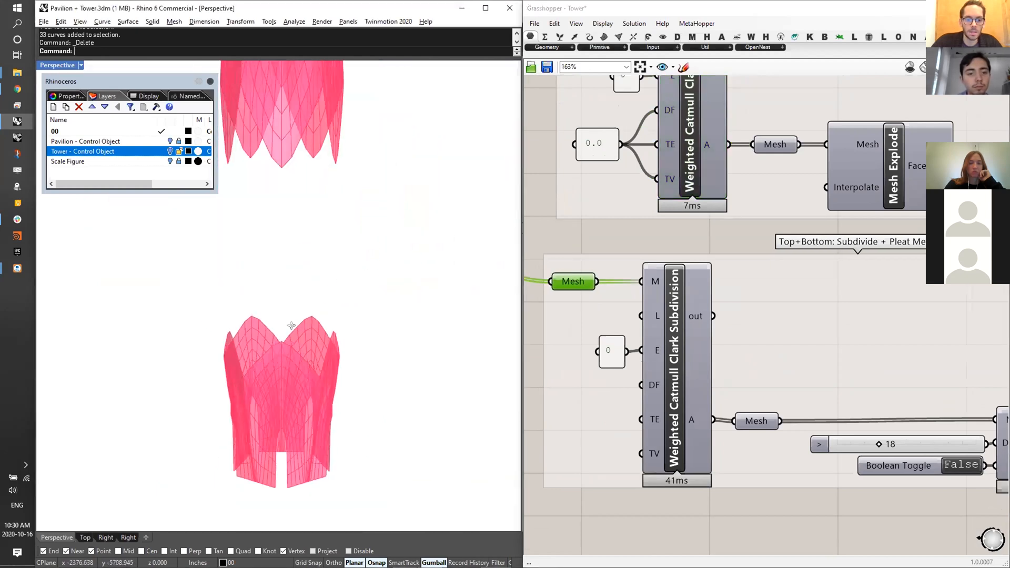
# - Add the subdivided Mesh of the Top+Bottom: Subdivide + Pleat Mesh group to the highlighted components and examine its faces around the openings
pyautogui.keyDown('shift'); pyautogui.click(753, 420); pyautogui.keyUp('shift')
pyautogui.click(246, 417)
pyautogui.scroll(10, 246, 416)
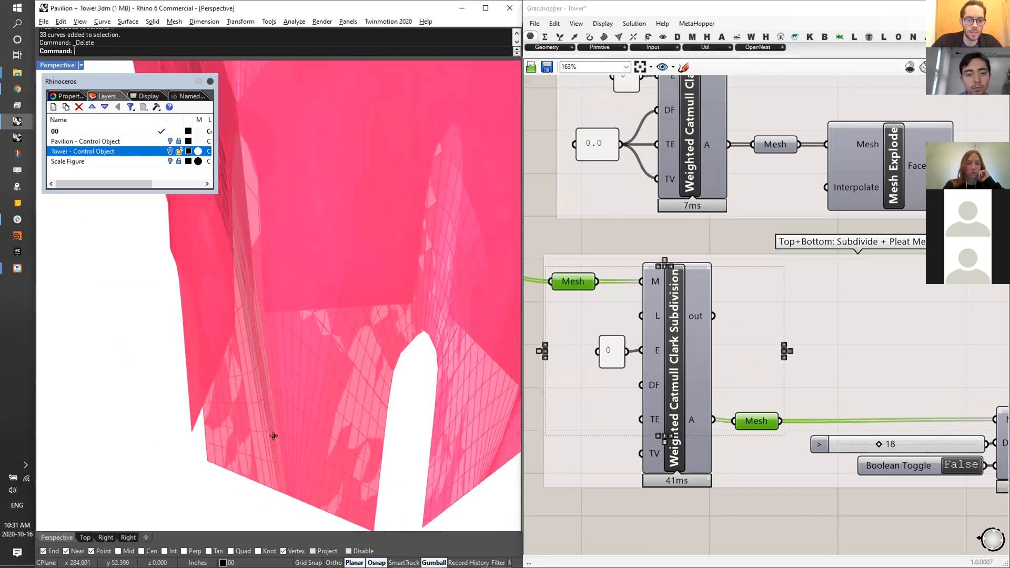
pyautogui.scroll(10, 298, 373)
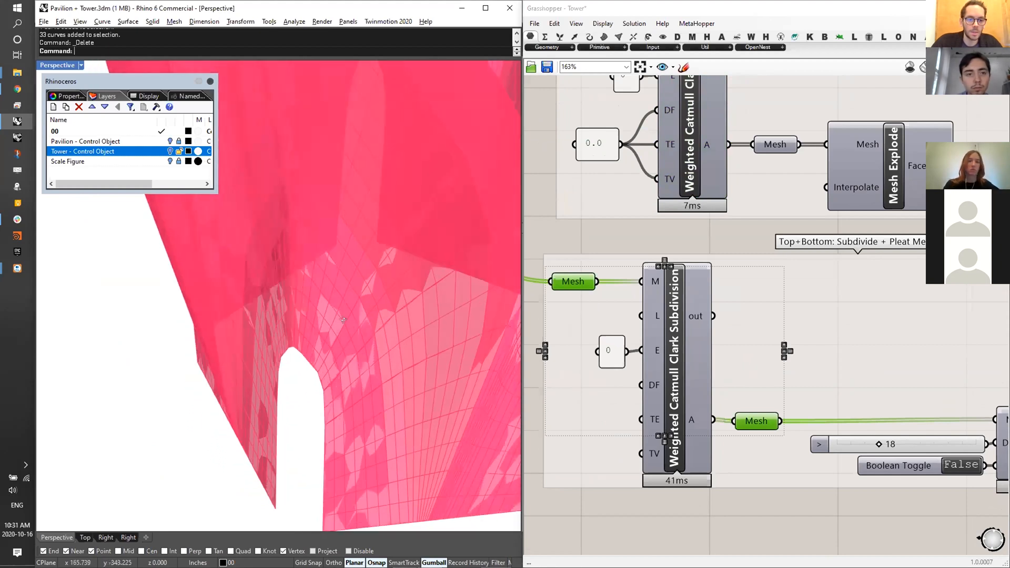
pyautogui.moveTo(299, 345); pyautogui.dragTo(333, 367, button='right')
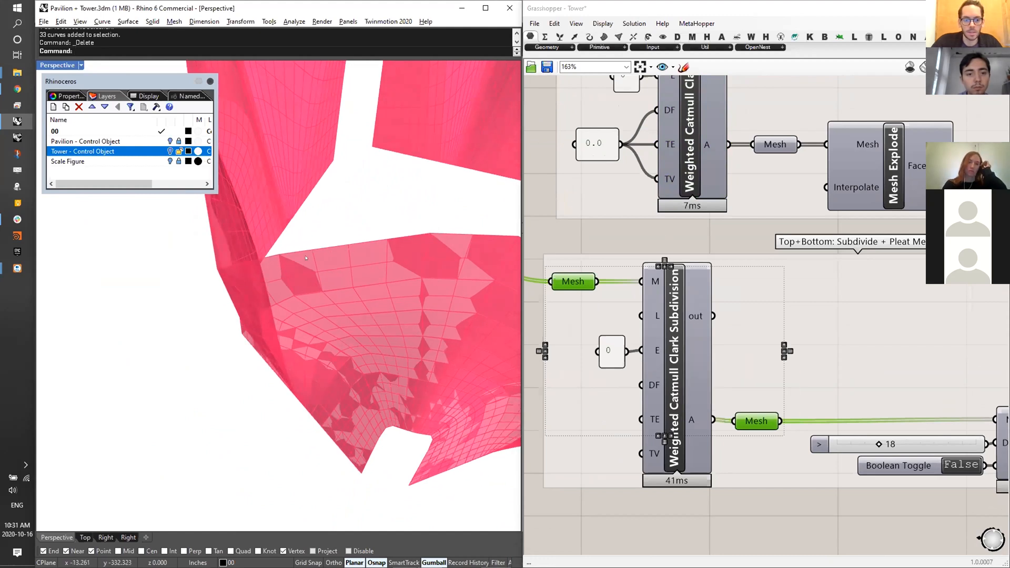
pyautogui.moveTo(312, 255); pyautogui.dragTo(283, 269, button='right')
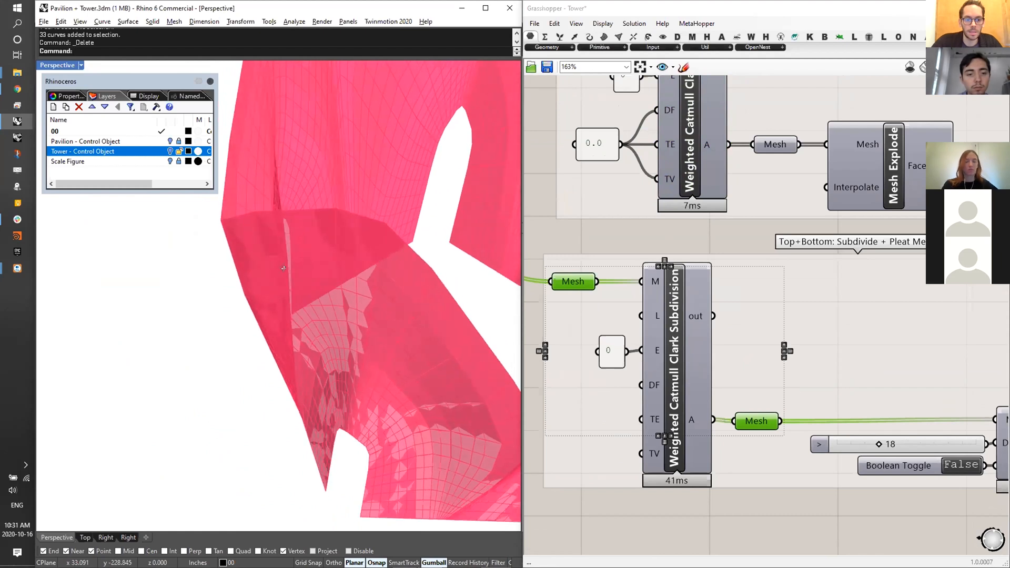
# - Highlight the PleatStripe component and examine the pleated top and bottom tower pieces as a whole and up close
pyautogui.moveTo(757, 517); pyautogui.dragTo(716, 508, button='right')
pyautogui.click(711, 410)
pyautogui.moveTo(316, 274); pyautogui.dragTo(285, 292, button='right')
pyautogui.moveTo(895, 289); pyautogui.dragTo(666, 267, button='right')
pyautogui.moveTo(323, 307); pyautogui.dragTo(451, 283, button='right')
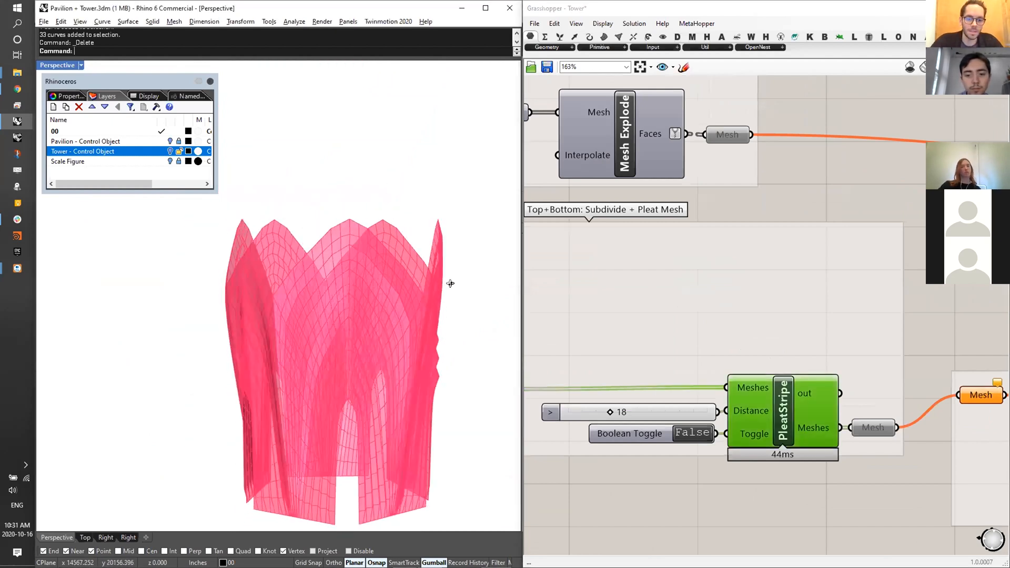
pyautogui.moveTo(399, 307); pyautogui.dragTo(358, 216, button='right')
pyautogui.moveTo(531, 392); pyautogui.dragTo(603, 368, button='right')
pyautogui.click(684, 381)
pyautogui.click(902, 392)
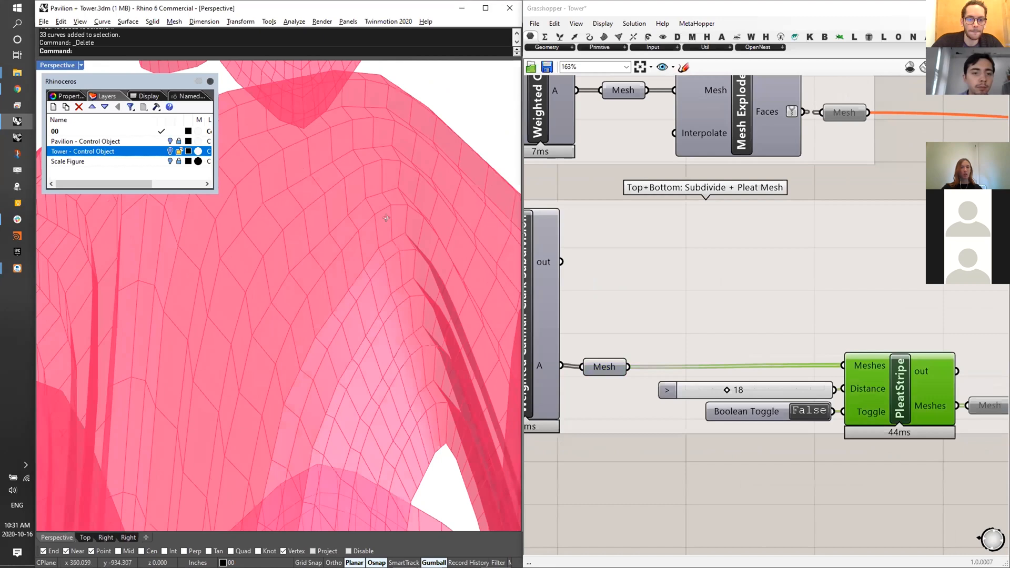
pyautogui.scroll(-3, 862, 339)
pyautogui.scroll(5, 717, 372)
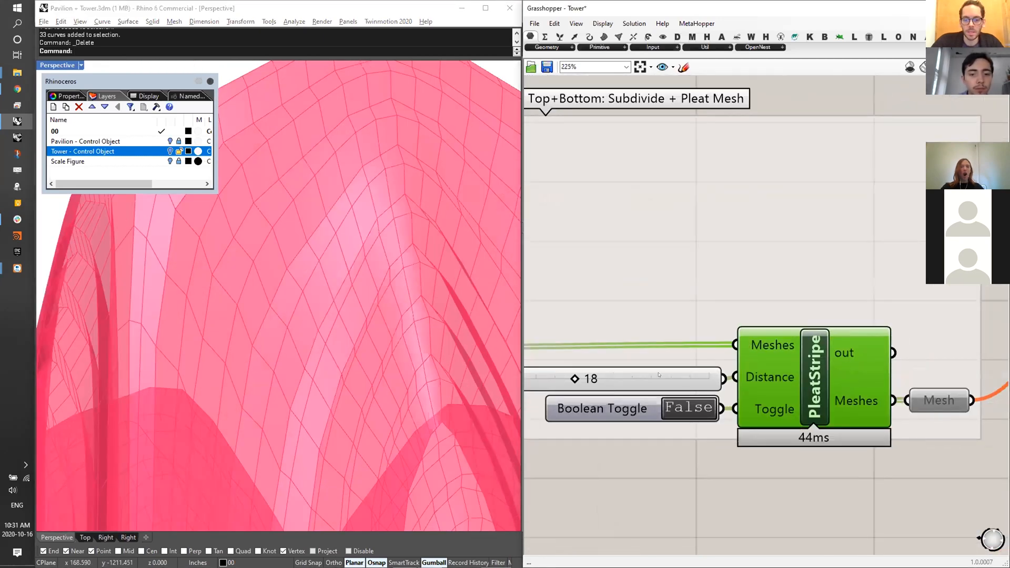
# - Duplicate the PleatStripe component with its Distance slider and Boolean Toggle just below the Top+Bottom group
pyautogui.scroll(-2, 684, 405)
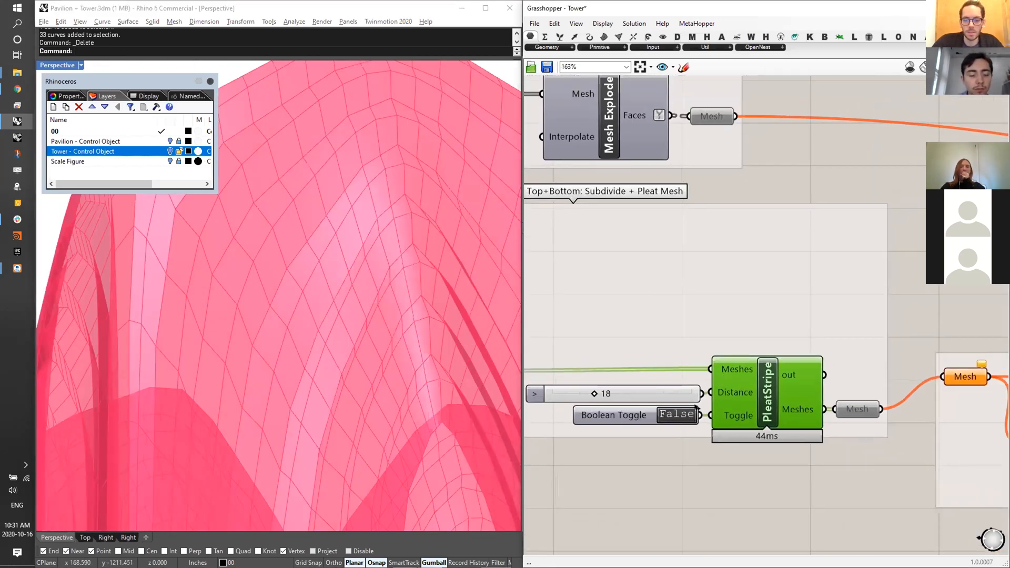
pyautogui.moveTo(763, 398); pyautogui.dragTo(768, 384, button='right')
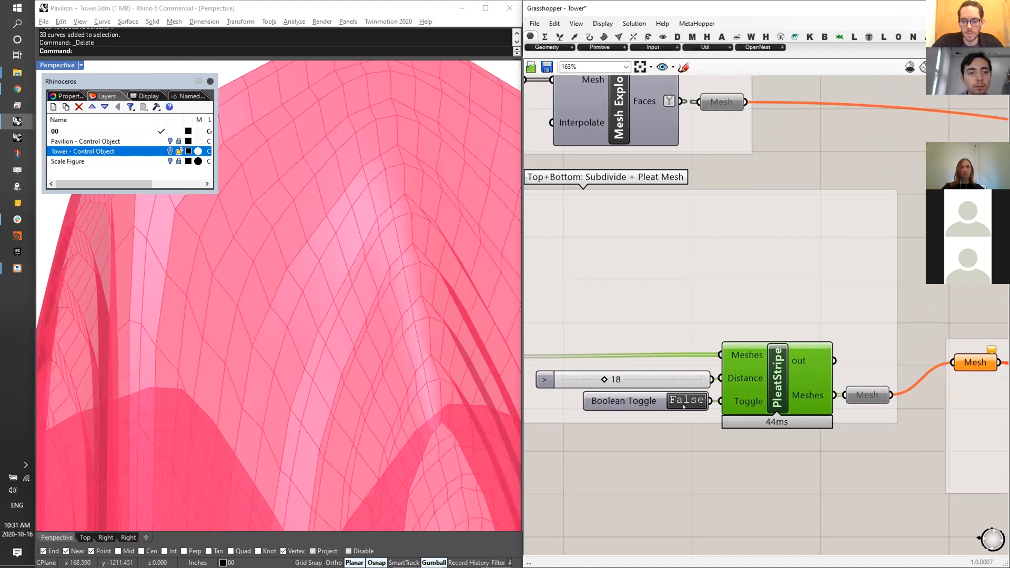
pyautogui.moveTo(691, 401); pyautogui.dragTo(688, 384, button='right')
pyautogui.click(659, 273)
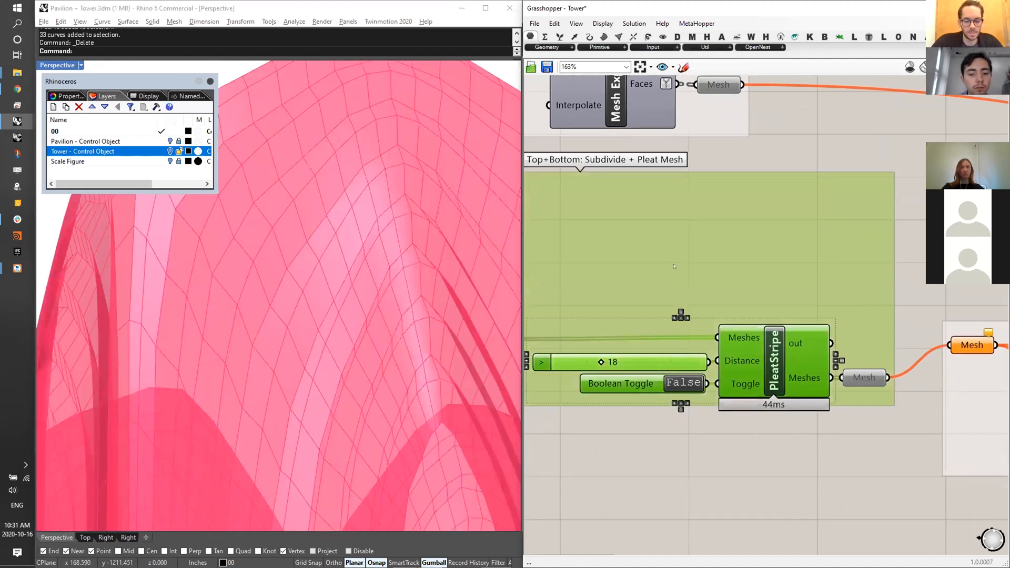
pyautogui.keyDown('alt'); pyautogui.moveTo(632, 383); pyautogui.dragTo(630, 478); pyautogui.keyUp('alt')
pyautogui.moveTo(629, 494); pyautogui.dragTo(641, 460, button='right')
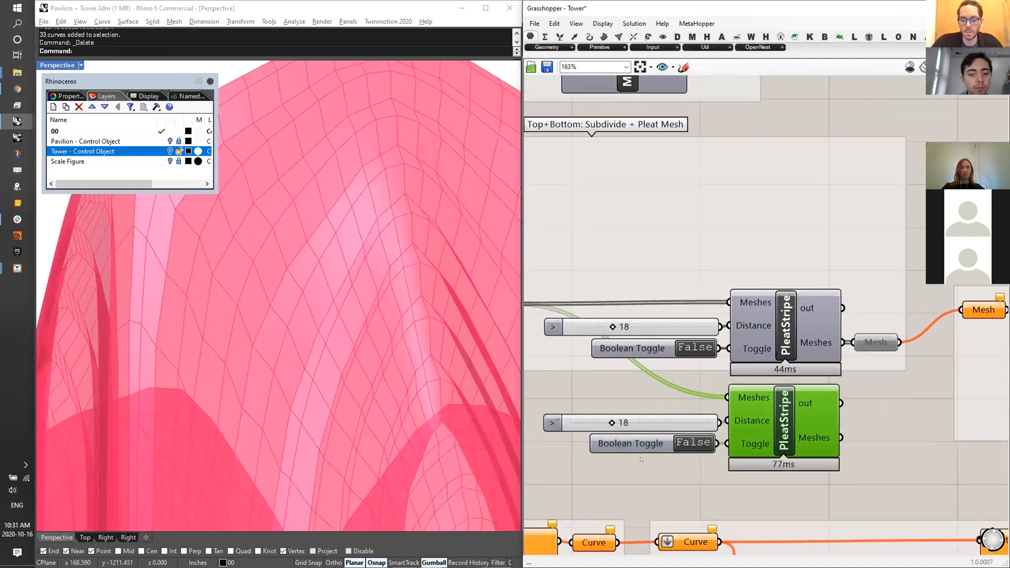
# - Switch the copied Boolean Toggle between True and False to compare the pleat edges, and delete the duplicated components
pyautogui.doubleClick(700, 443)
pyautogui.moveTo(337, 274); pyautogui.dragTo(736, 477, button='right')
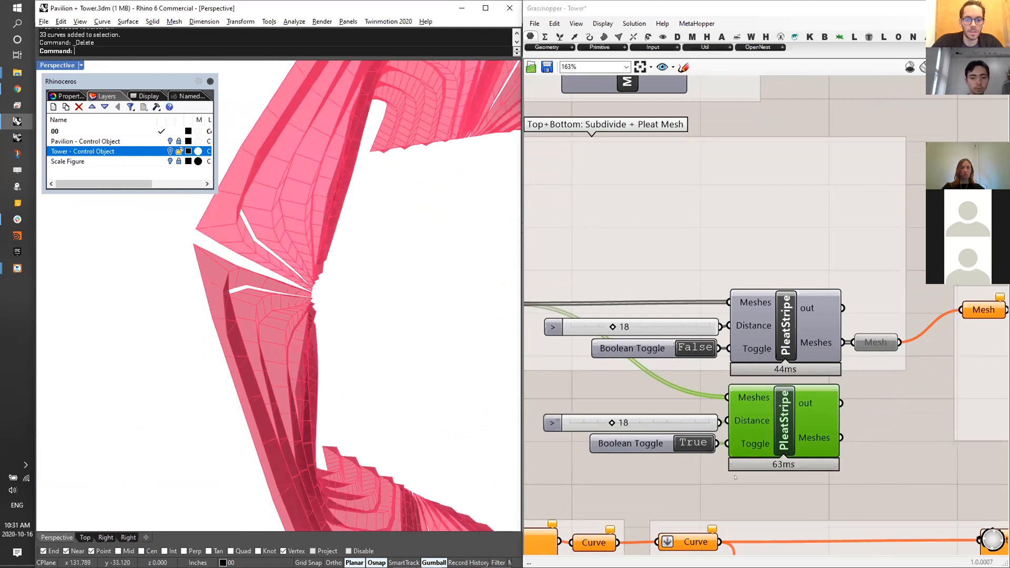
pyautogui.doubleClick(694, 443)
pyautogui.doubleClick(695, 443)
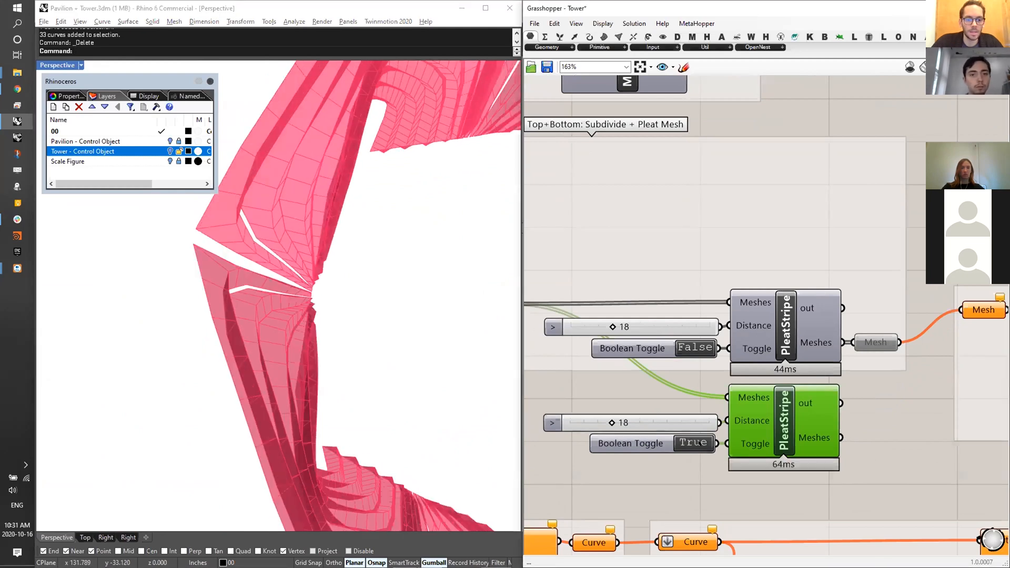
pyautogui.doubleClick(696, 444)
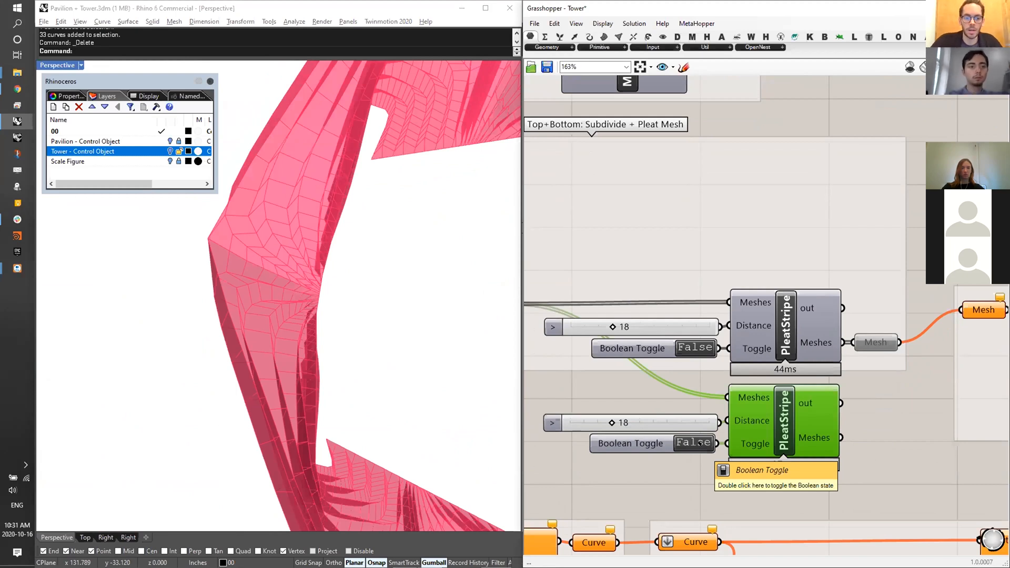
pyautogui.doubleClick(695, 444)
pyautogui.doubleClick(696, 443)
pyautogui.moveTo(873, 504); pyautogui.dragTo(537, 400)
pyautogui.press('Delete')
# - Enable the components of the Panelize Bands and Group Panels group and the pleated Mesh that feeds it
pyautogui.moveTo(798, 352); pyautogui.dragTo(744, 365, button='right')
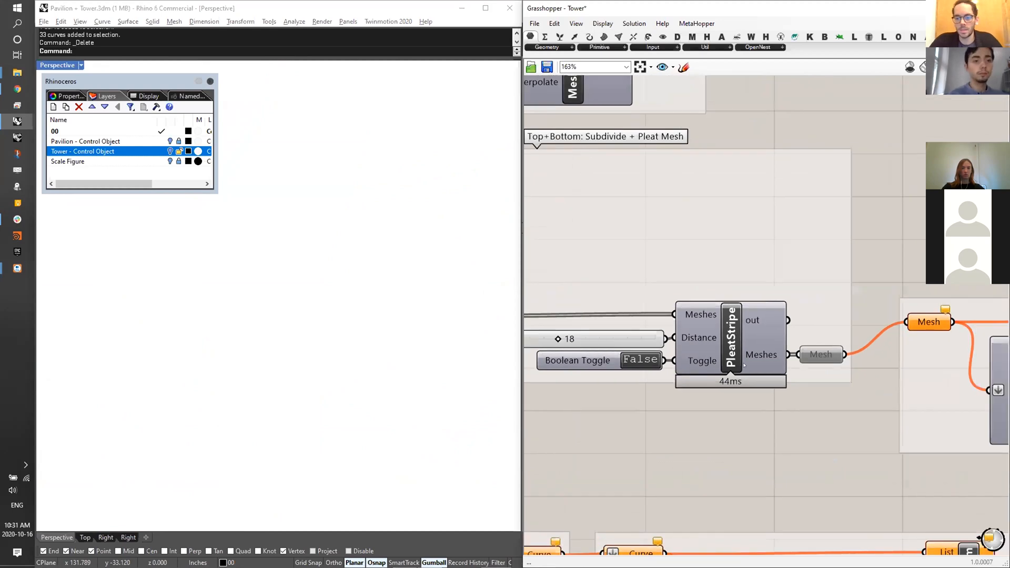
pyautogui.scroll(-5, 744, 365)
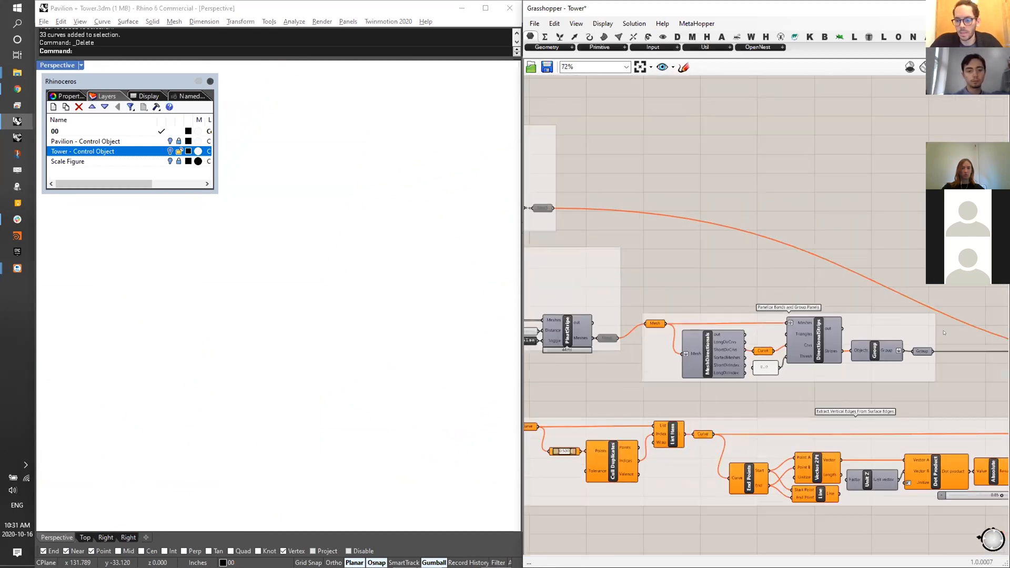
pyautogui.moveTo(926, 352); pyautogui.dragTo(924, 351)
pyautogui.middleClick(924, 352)
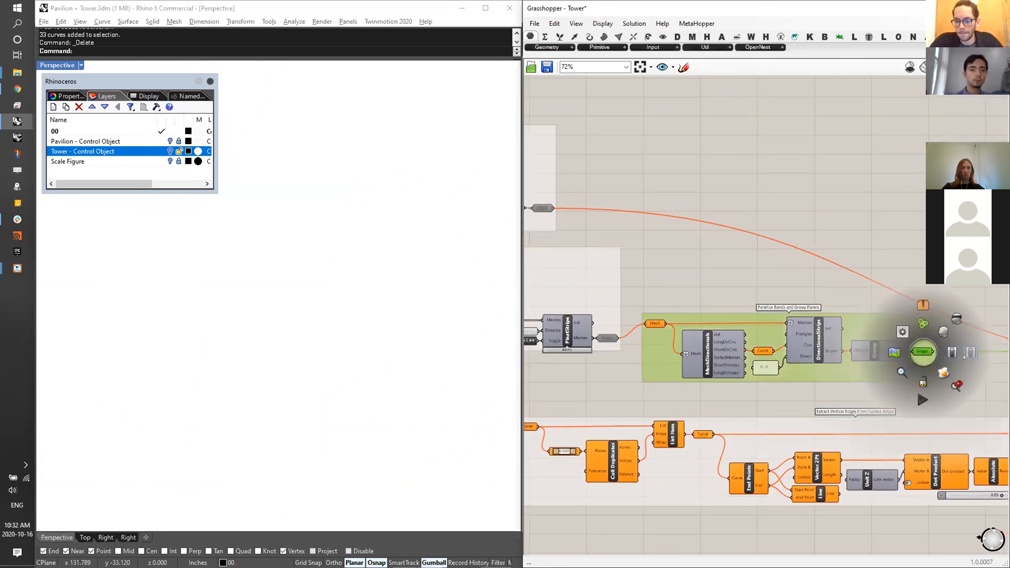
pyautogui.click(650, 301)
pyautogui.scroll(1, 650, 301)
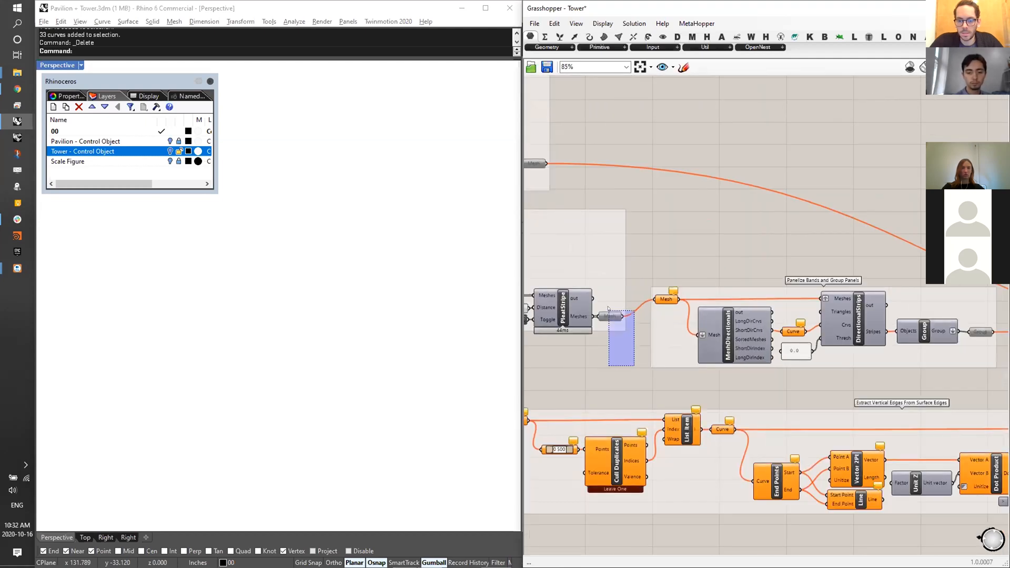
pyautogui.moveTo(609, 309); pyautogui.dragTo(609, 311)
pyautogui.scroll(1, 609, 311)
pyautogui.middleClick(611, 311)
pyautogui.moveTo(709, 265); pyautogui.dragTo(669, 289, button='right')
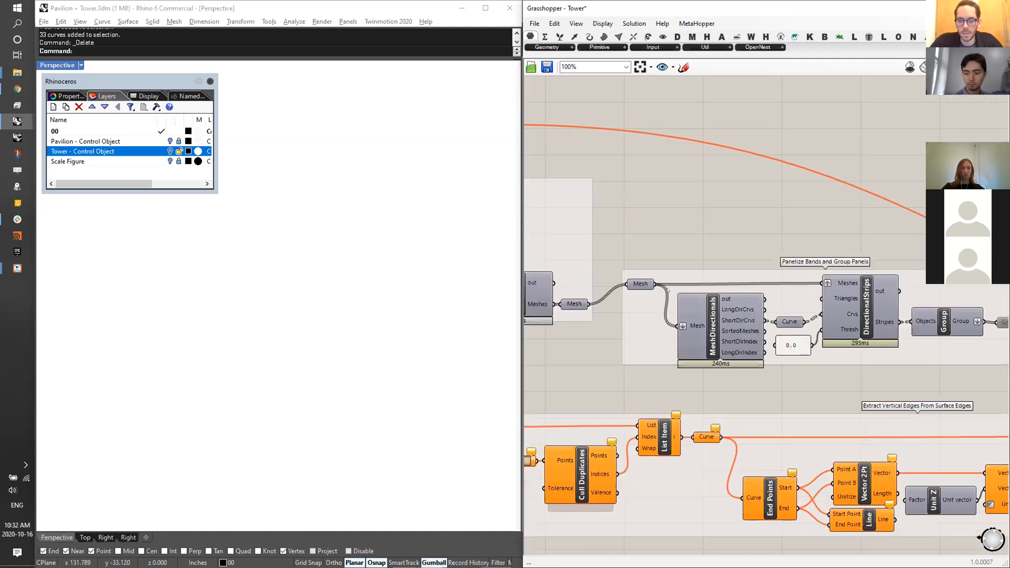
# - Highlight the Mesh input of the Panelize Bands and Group Panels group and examine the bottom tower piece
pyautogui.click(635, 283)
pyautogui.scroll(-4, 315, 291)
pyautogui.moveTo(317, 291); pyautogui.dragTo(458, 214, button='right')
pyautogui.moveTo(790, 322); pyautogui.dragTo(761, 321, button='right')
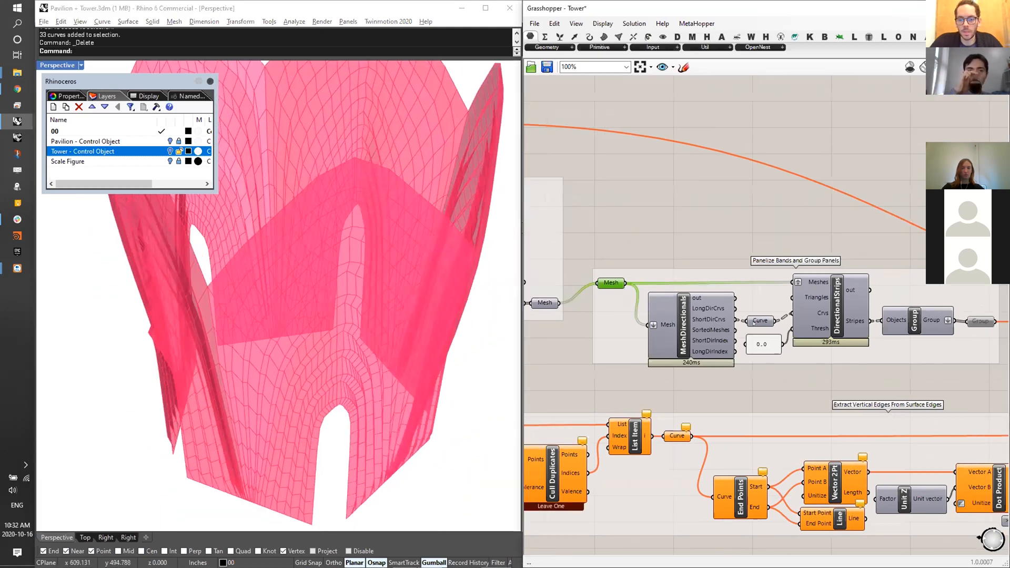
# - Highlight the Curve fed by ShortDirCrvs and examine the directional curves across the tower piece
pyautogui.click(761, 321)
pyautogui.moveTo(358, 320); pyautogui.dragTo(326, 337, button='right')
pyautogui.scroll(-4, 310, 344)
pyautogui.scroll(3, 313, 345)
pyautogui.scroll(2, 788, 301)
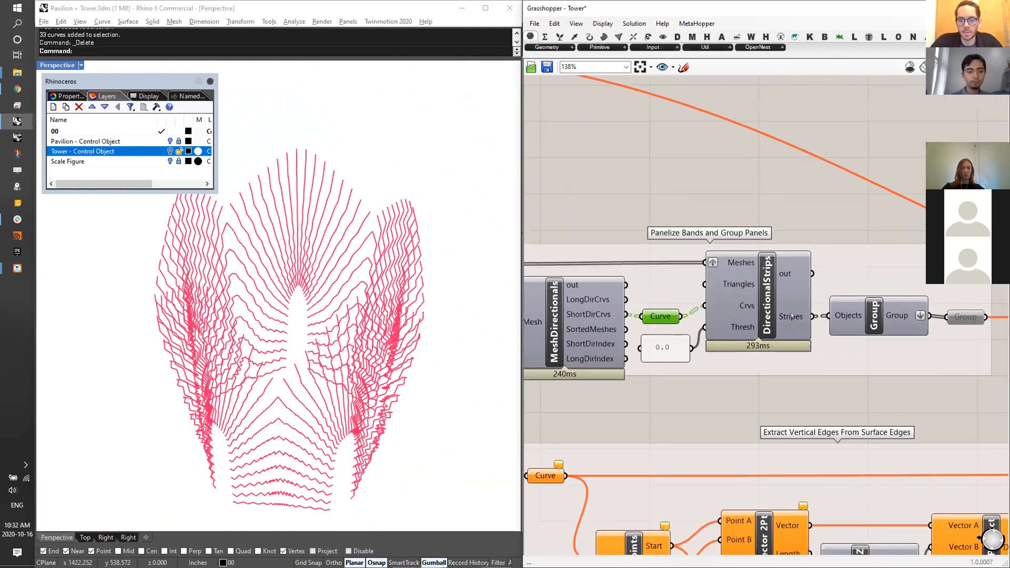
# - Bake the panels produced by the DirectionalStrips component into the Rhino model
pyautogui.click(757, 302)
pyautogui.middleClick(761, 307)
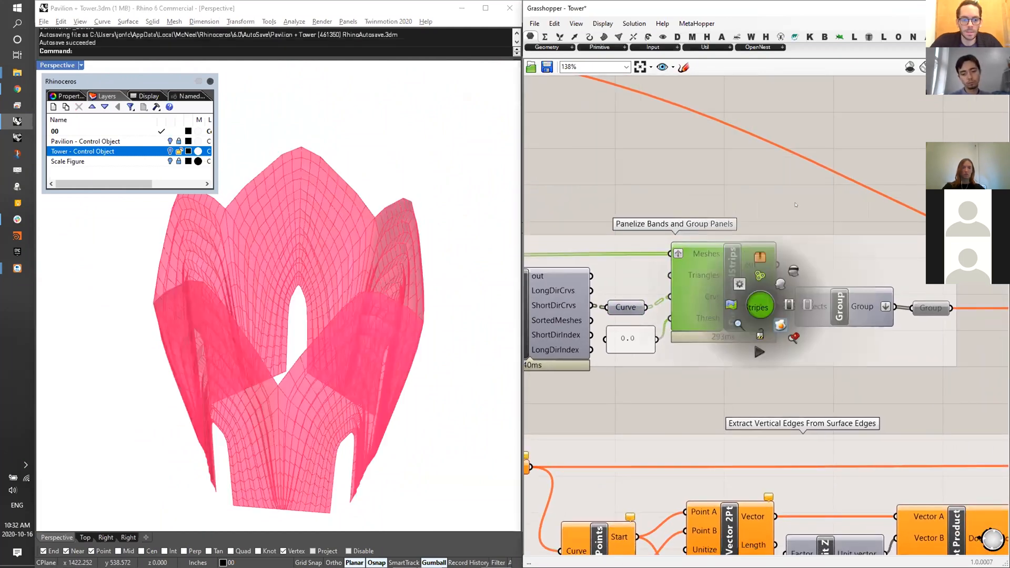
pyautogui.click(781, 326)
# - Select individual baked mesh panels to examine them up close, and undo the bake
pyautogui.click(305, 368)
pyautogui.scroll(5, 350, 263)
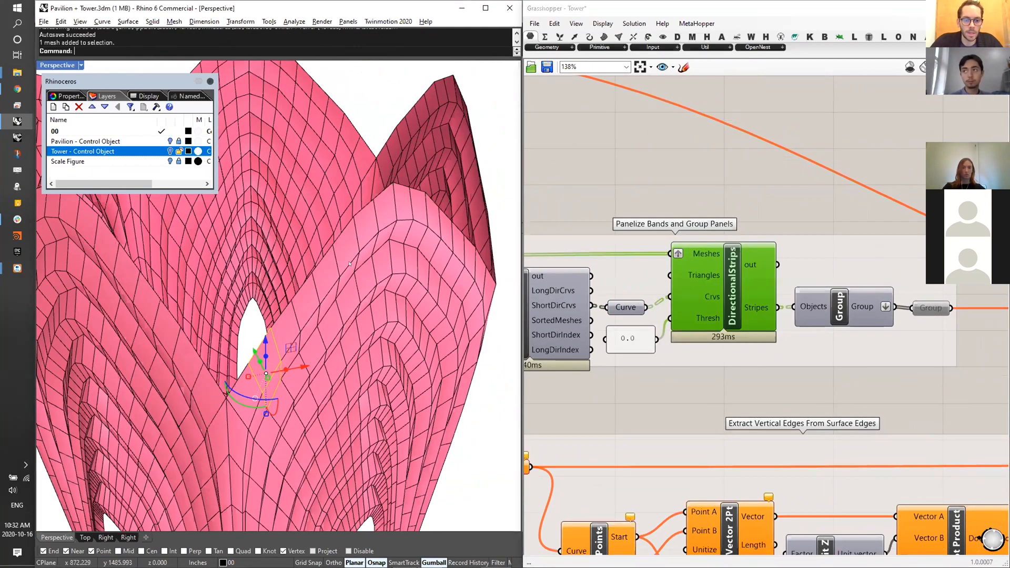
pyautogui.scroll(4, 298, 350)
pyautogui.moveTo(272, 305); pyautogui.dragTo(344, 366, button='right')
pyautogui.click(347, 377)
pyautogui.click(366, 403)
pyautogui.moveTo(366, 403); pyautogui.dragTo(408, 390, button='right')
pyautogui.click(320, 298)
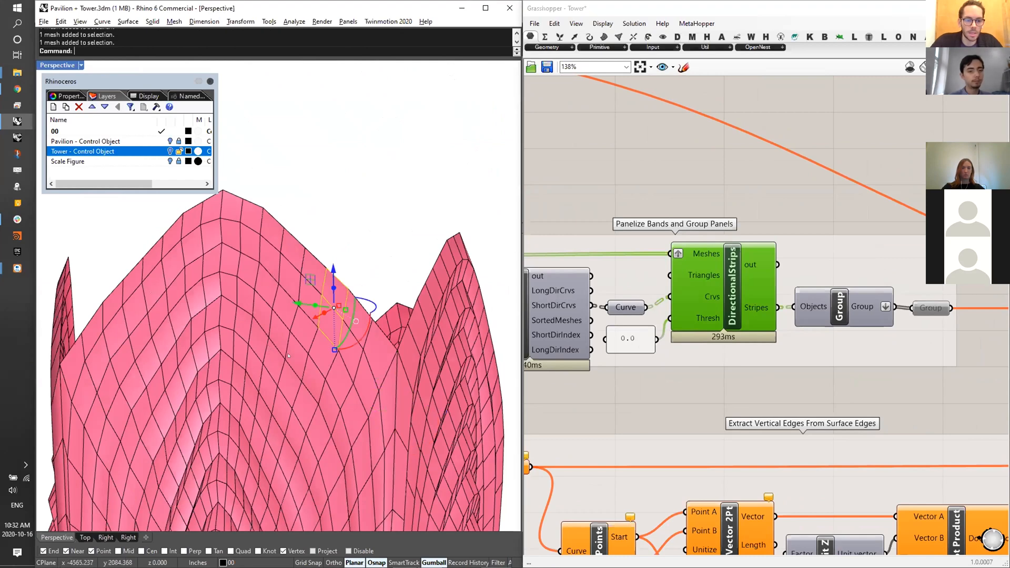
pyautogui.scroll(6, 288, 356)
pyautogui.scroll(-10, 297, 297)
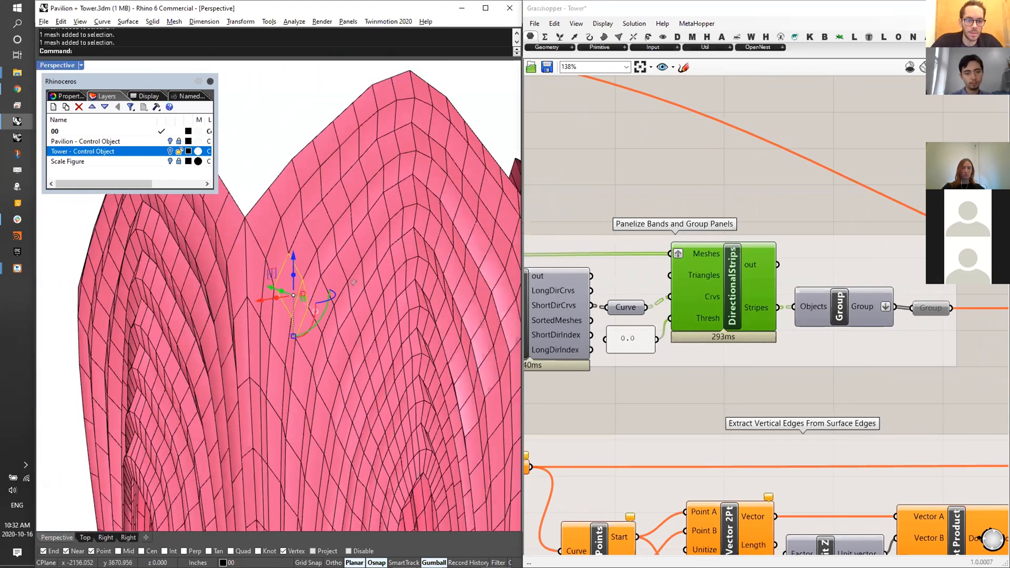
pyautogui.hotkey('ctrl', 'z')
# - Alternately highlight the Group component and its output parameter in the Panelize Bands and Group Panels group to examine the grouped panels
pyautogui.moveTo(863, 303); pyautogui.dragTo(838, 310, button='right')
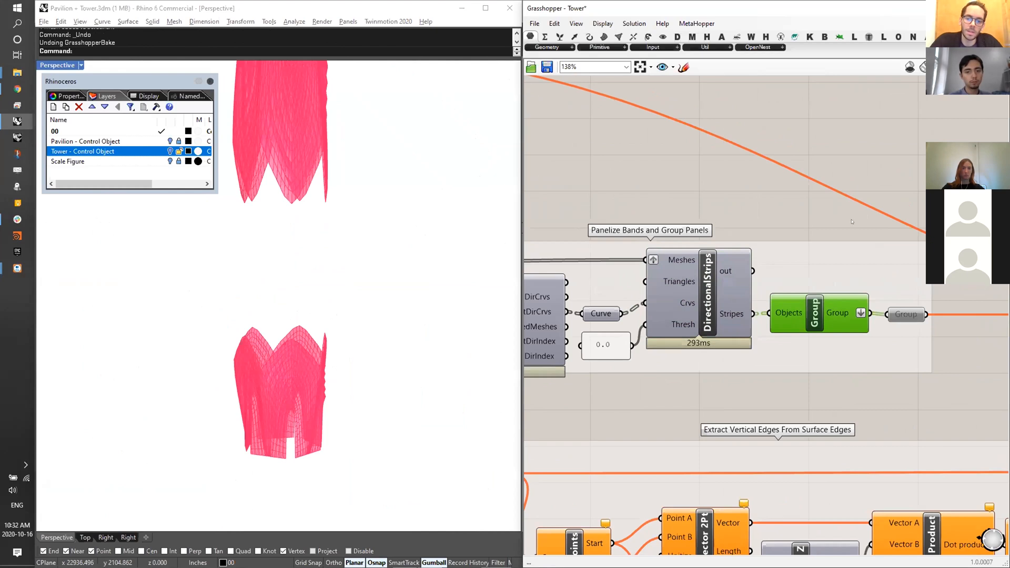
pyautogui.moveTo(836, 307)
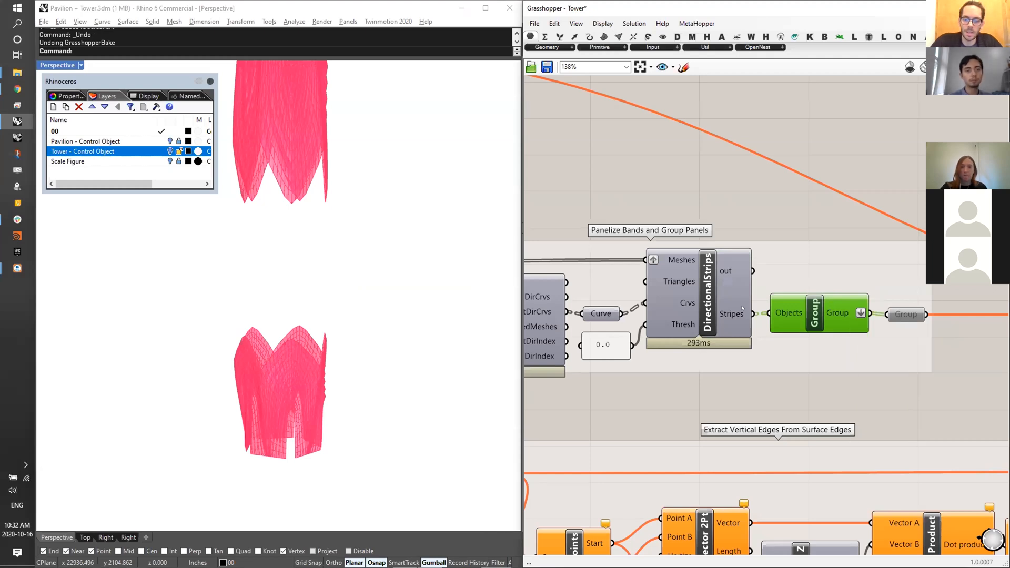
pyautogui.scroll(-3, 830, 313)
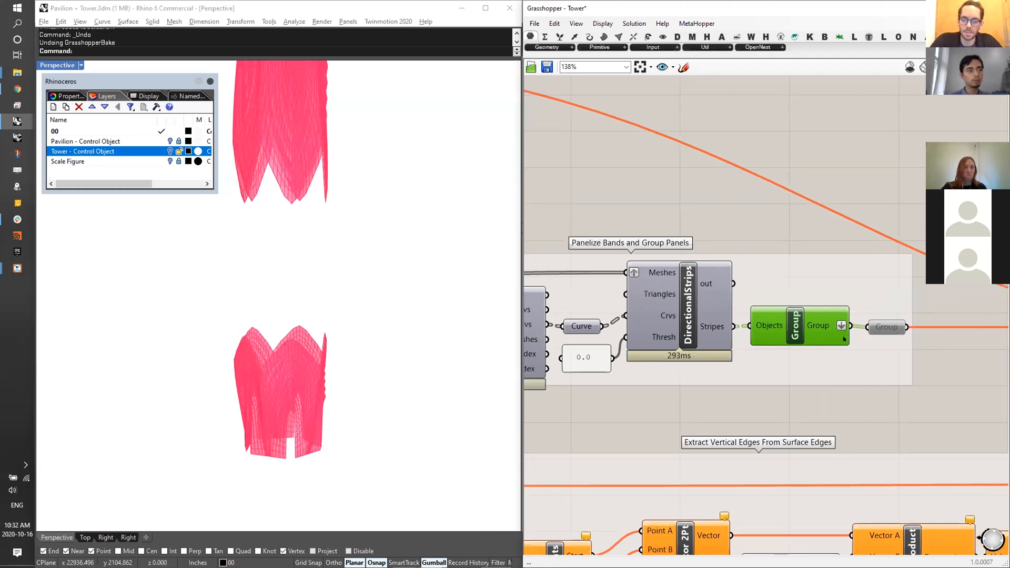
pyautogui.click(880, 331)
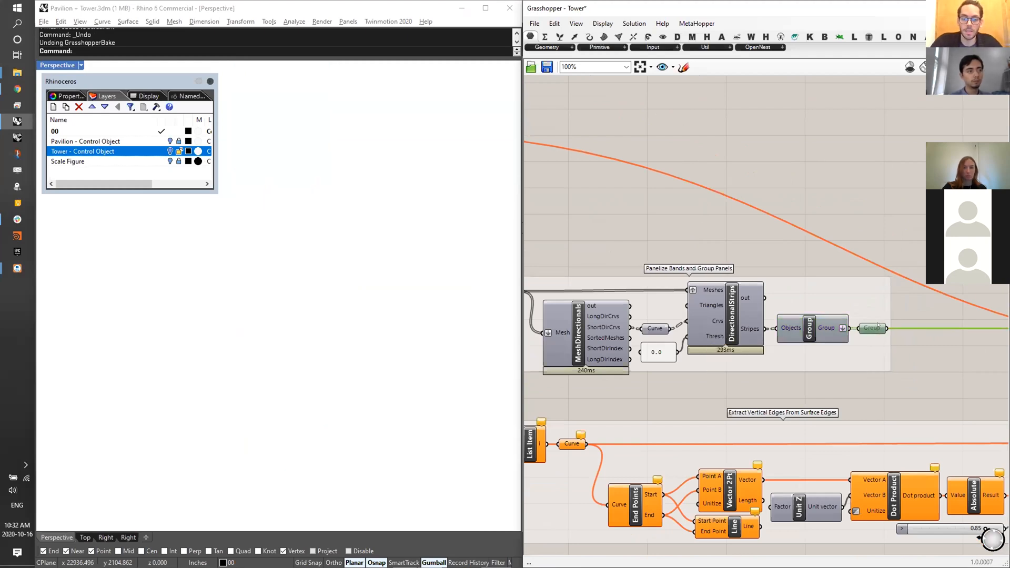
pyautogui.click(820, 326)
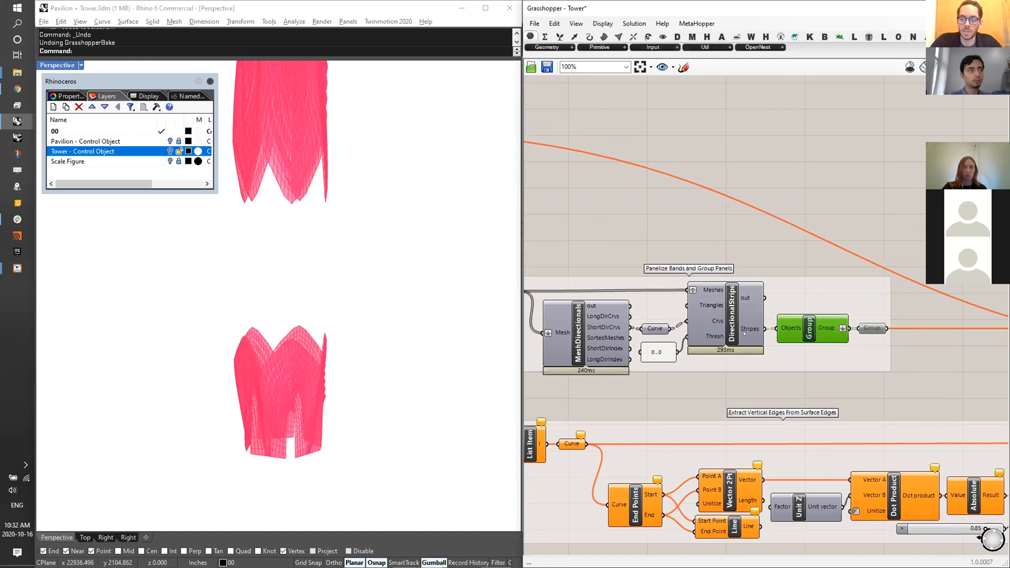
pyautogui.scroll(-4, 874, 329)
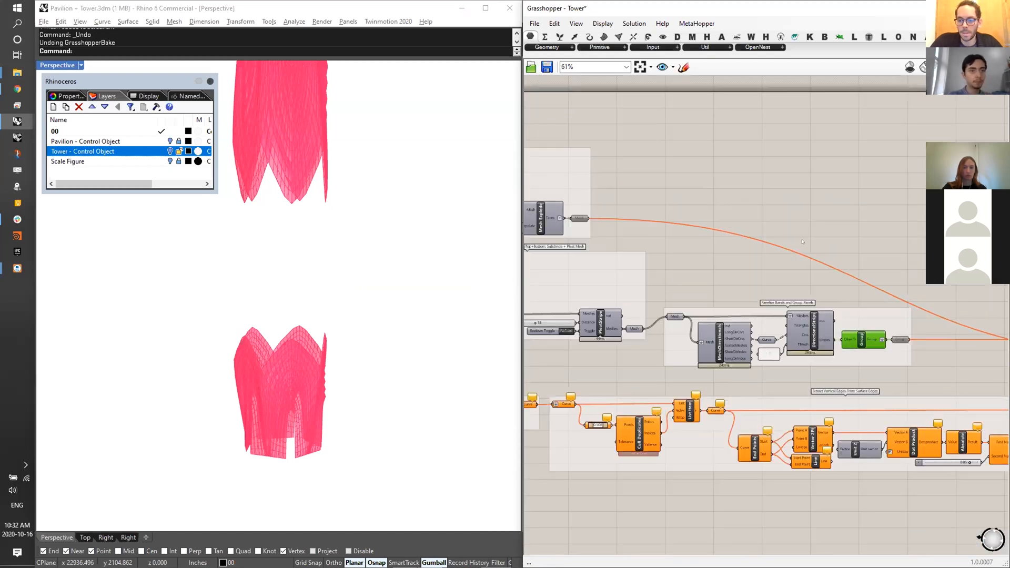
# - Highlight the tower surface output that feeds the Get Surface Edges group and look over the disabled groups downstream
pyautogui.click(859, 324)
pyautogui.scroll(-3, 859, 325)
pyautogui.scroll(-6, 859, 324)
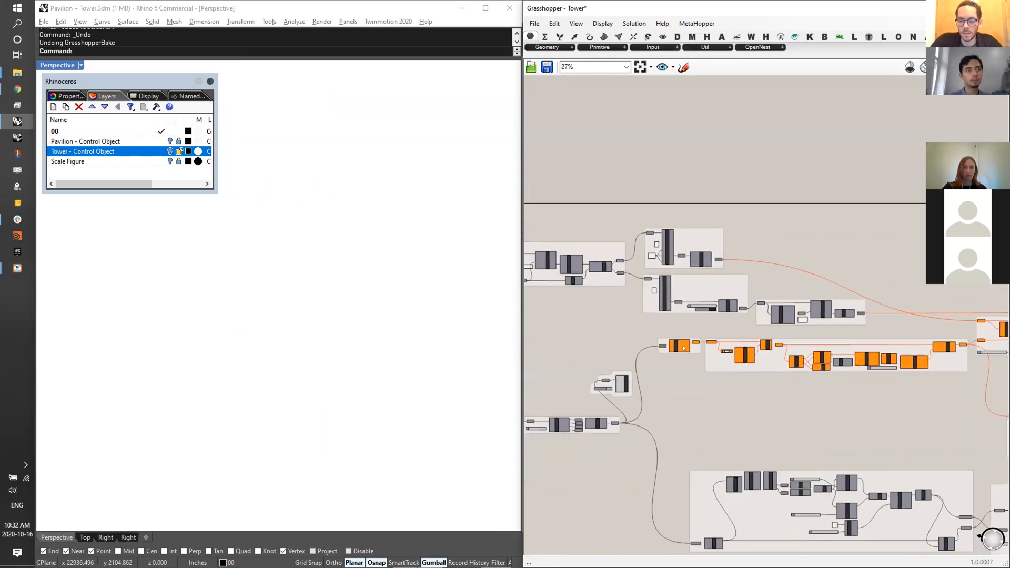
pyautogui.scroll(5, 668, 357)
pyautogui.scroll(5, 574, 477)
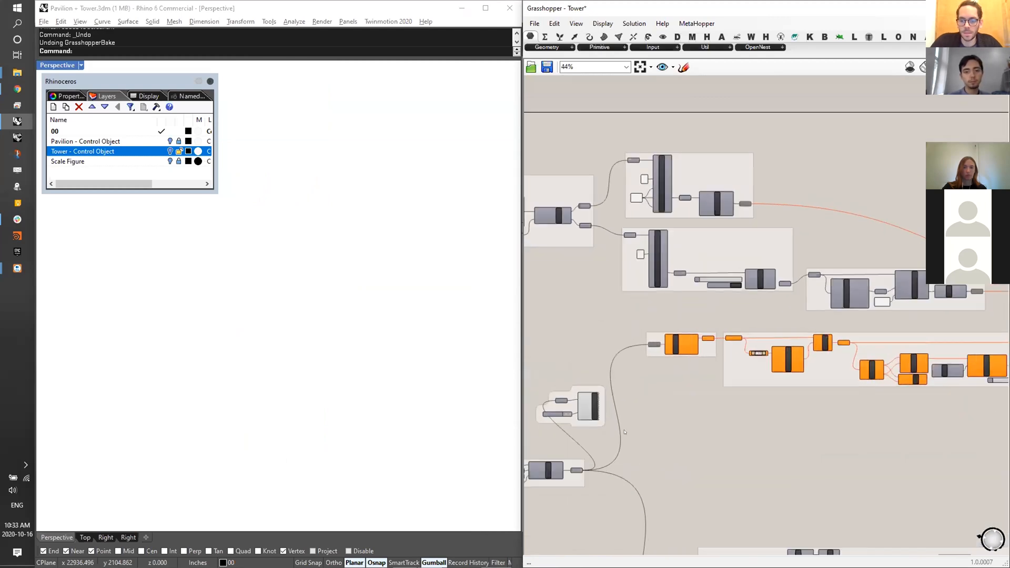
pyautogui.click(571, 479)
pyautogui.scroll(-4, 745, 267)
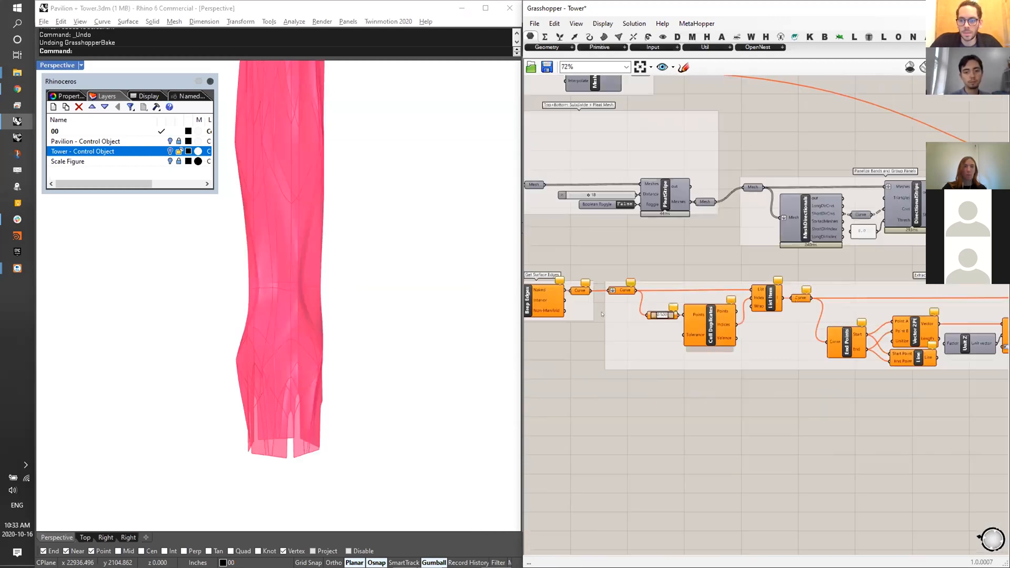
pyautogui.moveTo(800, 294); pyautogui.dragTo(712, 267, button='right')
pyautogui.scroll(-2, 653, 265)
pyautogui.scroll(-4, 705, 267)
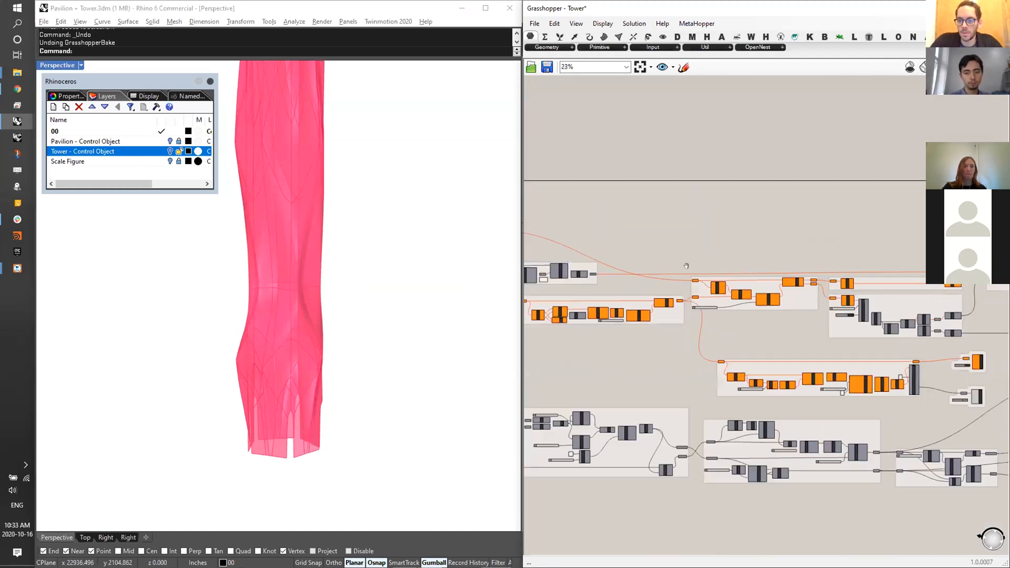
# - Find the Get Surface Edges group near the mesh subdivision and pleating components and highlight its Surface input parameter
pyautogui.scroll(2, 675, 275)
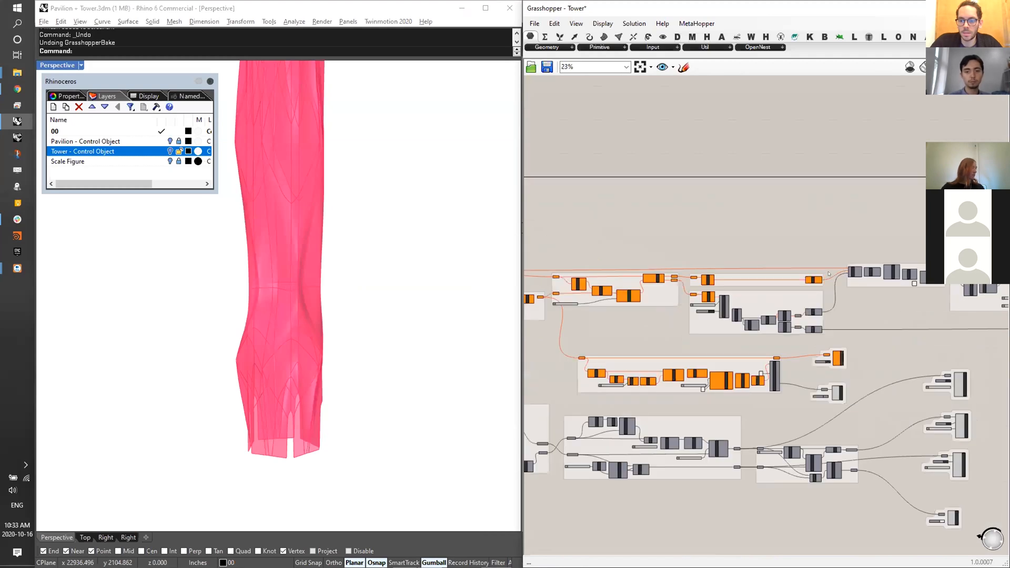
pyautogui.scroll(3, 854, 272)
pyautogui.scroll(-1, 778, 250)
pyautogui.moveTo(671, 248); pyautogui.dragTo(851, 264, button='right')
pyautogui.scroll(-2, 778, 250)
pyautogui.moveTo(659, 266); pyautogui.dragTo(840, 270, button='right')
pyautogui.moveTo(694, 286); pyautogui.dragTo(847, 286, button='right')
pyautogui.scroll(2, 686, 306)
pyautogui.scroll(4, 686, 306)
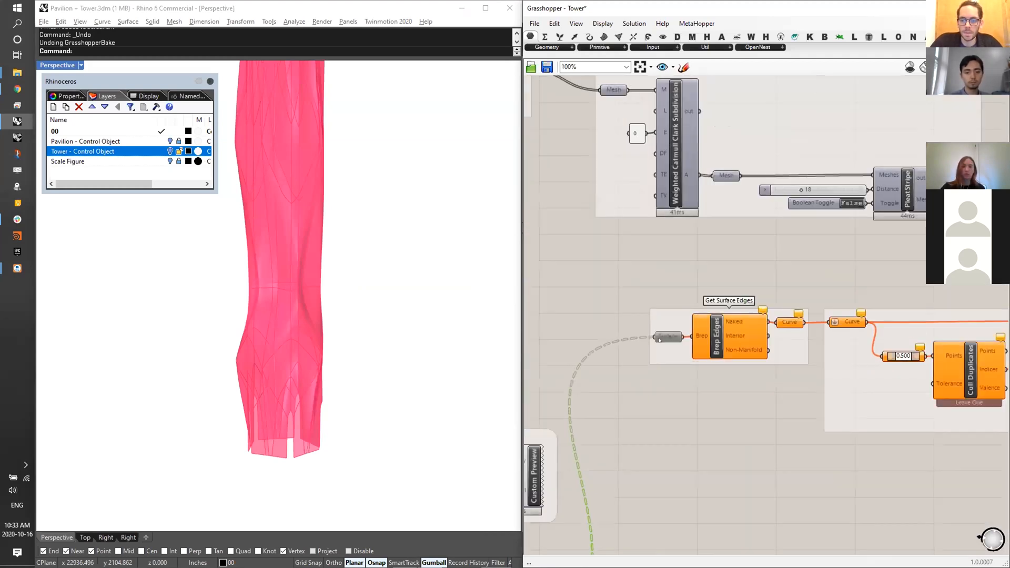
pyautogui.moveTo(574, 409); pyautogui.dragTo(689, 323, button='right')
pyautogui.moveTo(778, 258); pyautogui.dragTo(668, 308, button='right')
pyautogui.click(668, 307)
pyautogui.moveTo(793, 274); pyautogui.dragTo(733, 273, button='right')
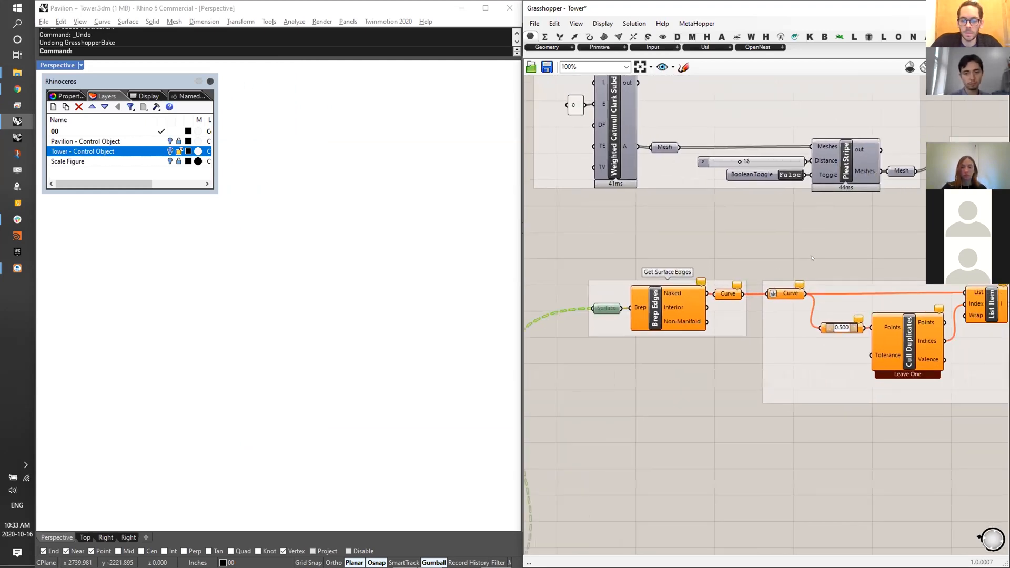
# - Disable the Curve parameter that starts the downstream vertical-edges group, and enable the Get Surface Edges group
pyautogui.moveTo(784, 299); pyautogui.dragTo(784, 299)
pyautogui.middleClick(785, 299)
pyautogui.click(809, 296)
pyautogui.click(624, 288)
pyautogui.middleClick(624, 288)
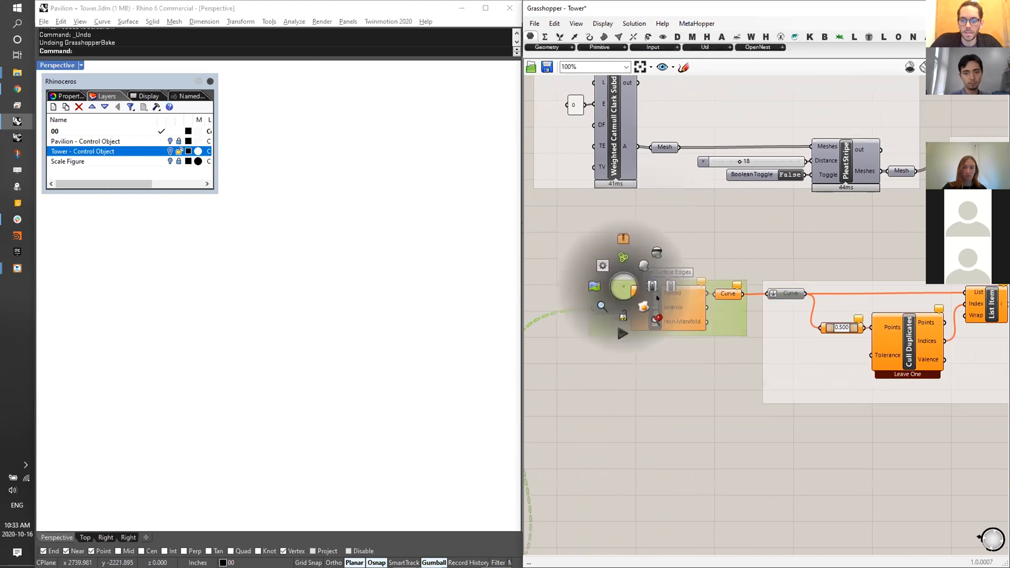
pyautogui.click(657, 298)
# - Highlight the Curve output of the Get Surface Edges group and orbit around the tower to examine its naked edges
pyautogui.click(726, 292)
pyautogui.moveTo(276, 306); pyautogui.dragTo(287, 347, button='right')
pyautogui.moveTo(287, 284); pyautogui.dragTo(298, 198, button='right')
pyautogui.moveTo(277, 249); pyautogui.dragTo(310, 258, button='right')
pyautogui.scroll(3, 342, 211)
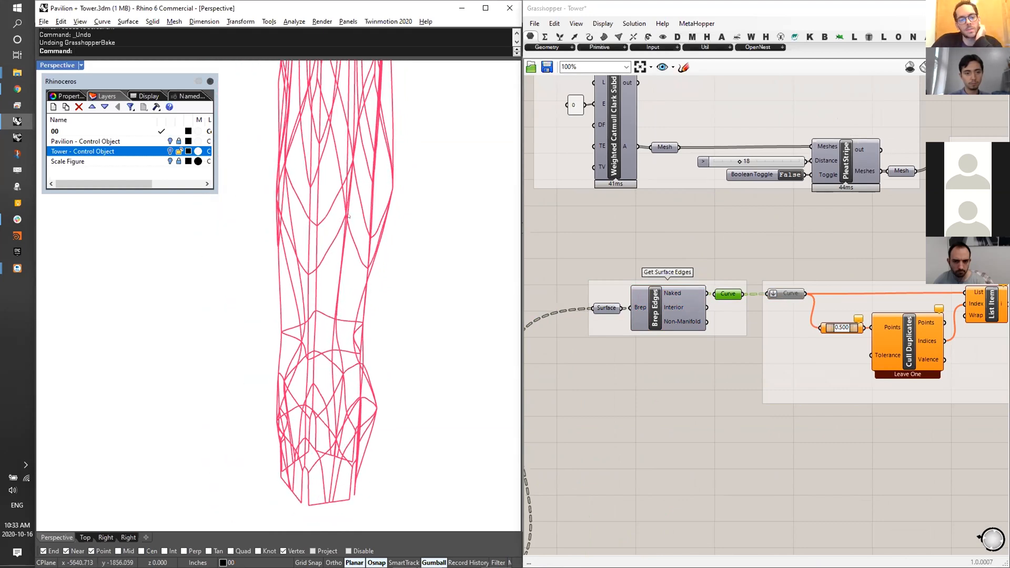
pyautogui.moveTo(318, 257); pyautogui.dragTo(282, 265, button='right')
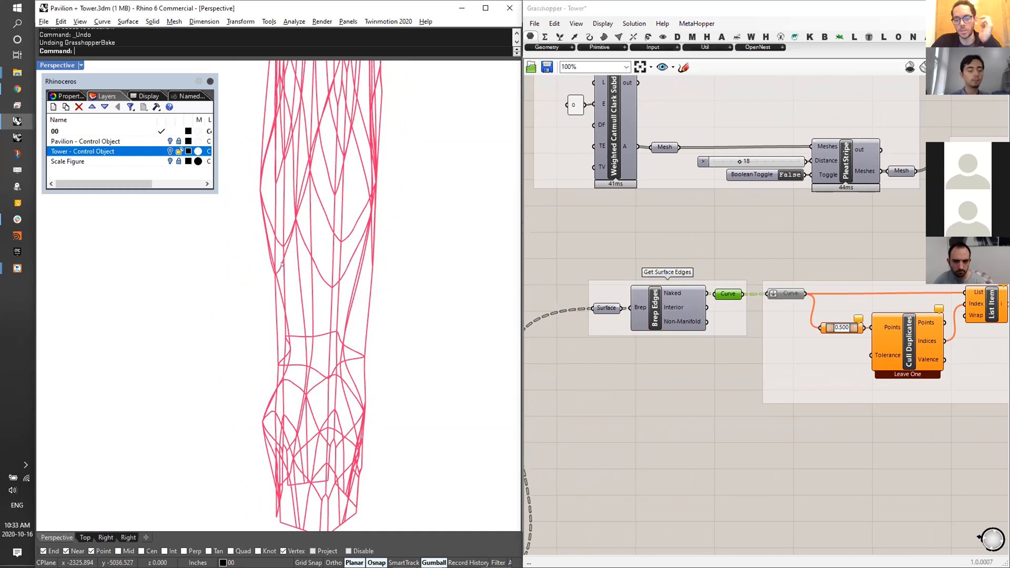
pyautogui.moveTo(388, 265); pyautogui.dragTo(333, 258, button='right')
pyautogui.scroll(3, 299, 331)
# - Lock the solver and disable the Curve output parameter at the end of the Extract Vertical Edges From Surface Edges group
pyautogui.moveTo(612, 319); pyautogui.dragTo(559, 317, button='right')
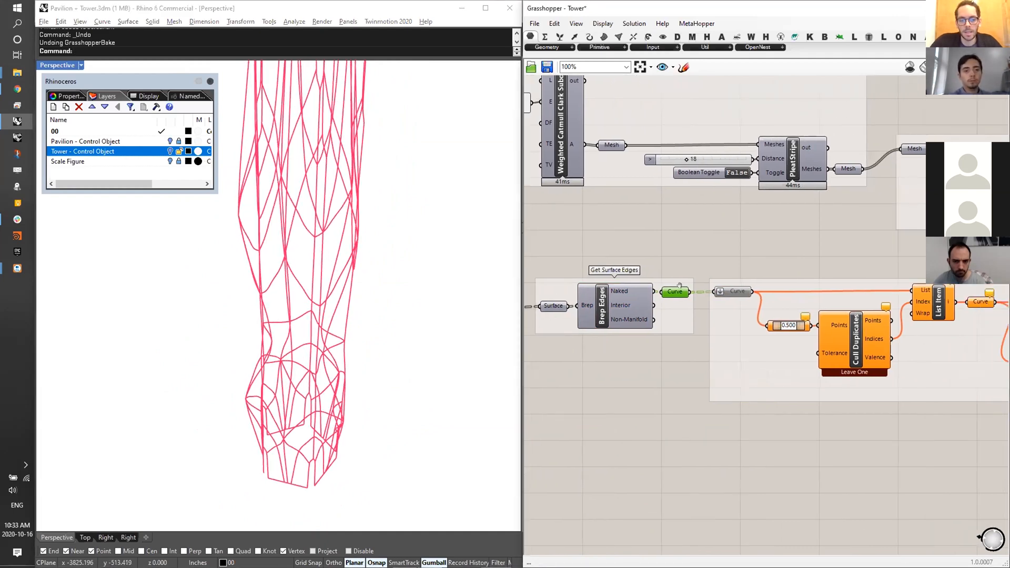
pyautogui.moveTo(679, 286); pyautogui.dragTo(652, 297, button='right')
pyautogui.moveTo(739, 294); pyautogui.dragTo(694, 298, button='right')
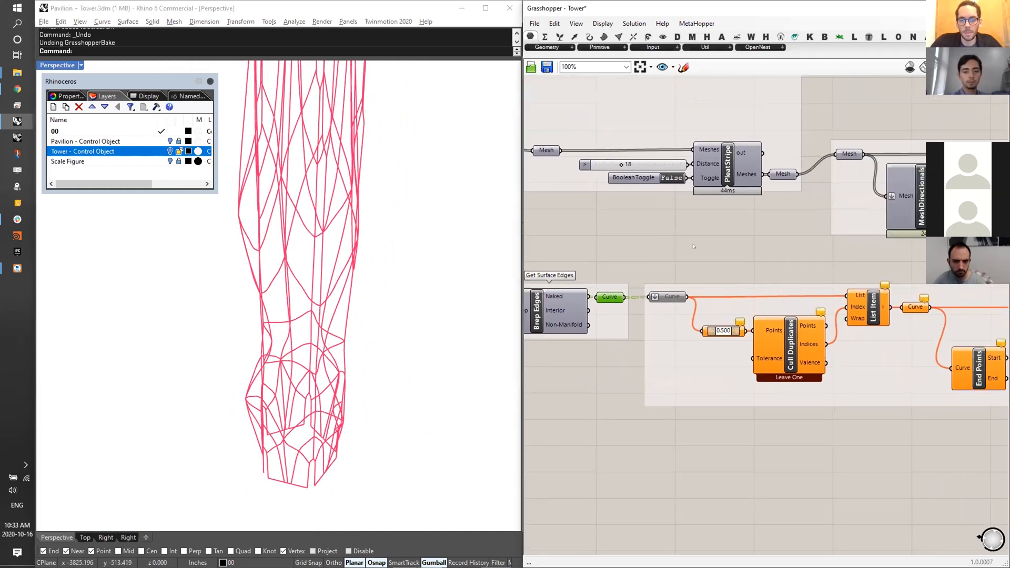
pyautogui.rightClick(697, 246)
pyautogui.click(737, 364)
pyautogui.scroll(-3, 872, 251)
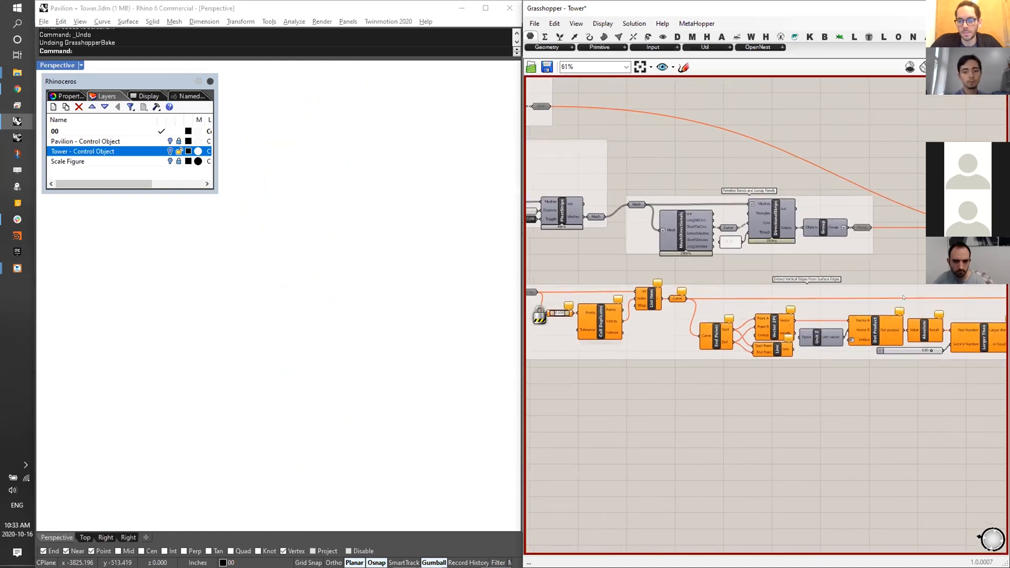
pyautogui.scroll(4, 873, 251)
pyautogui.middleClick(871, 281)
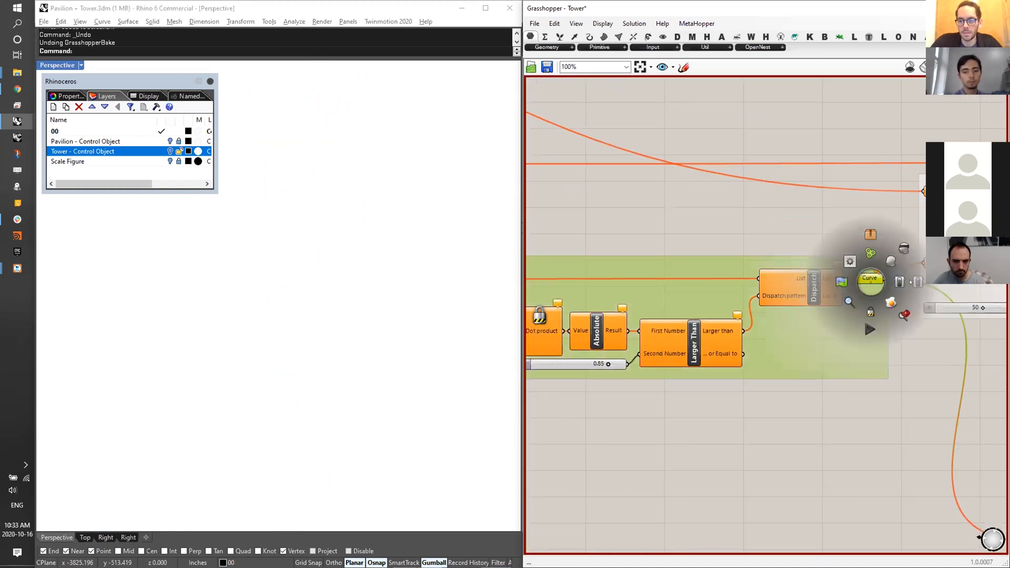
# - Enable the Curve input of the Extract Vertical Edges From Surface Edges group and unlock the solver
pyautogui.scroll(-3, 790, 274)
pyautogui.scroll(3, 695, 267)
pyautogui.middleClick(709, 267)
pyautogui.click(755, 224)
pyautogui.rightClick(756, 222)
pyautogui.click(779, 334)
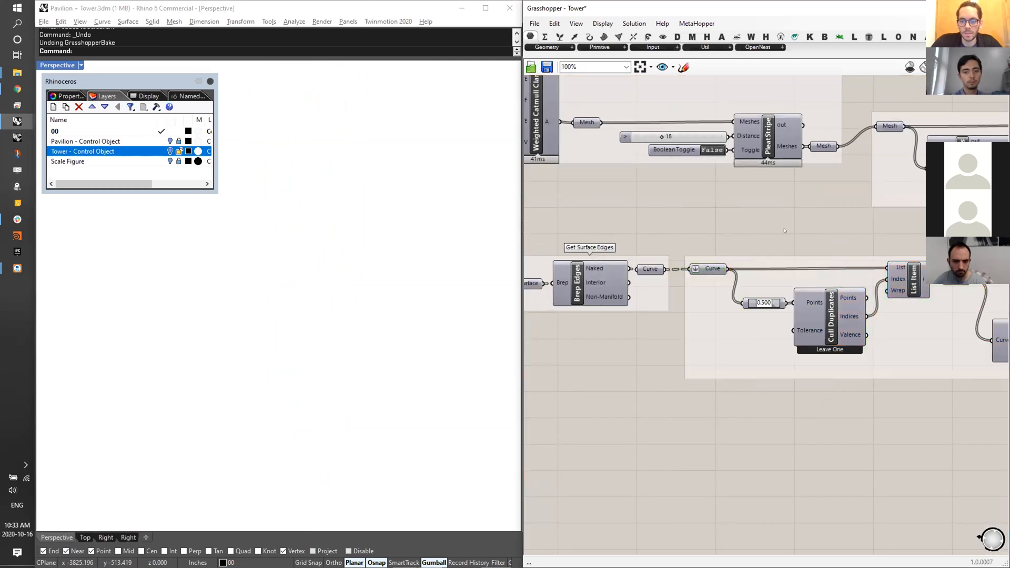
# - Highlight the curves feeding the List Item and follow the vertical-edge components through to the Dispatch
pyautogui.moveTo(785, 231); pyautogui.dragTo(647, 233, button='right')
pyautogui.scroll(-2, 648, 233)
pyautogui.scroll(1, 603, 252)
pyautogui.click(591, 260)
pyautogui.moveTo(717, 275); pyautogui.dragTo(623, 276, button='right')
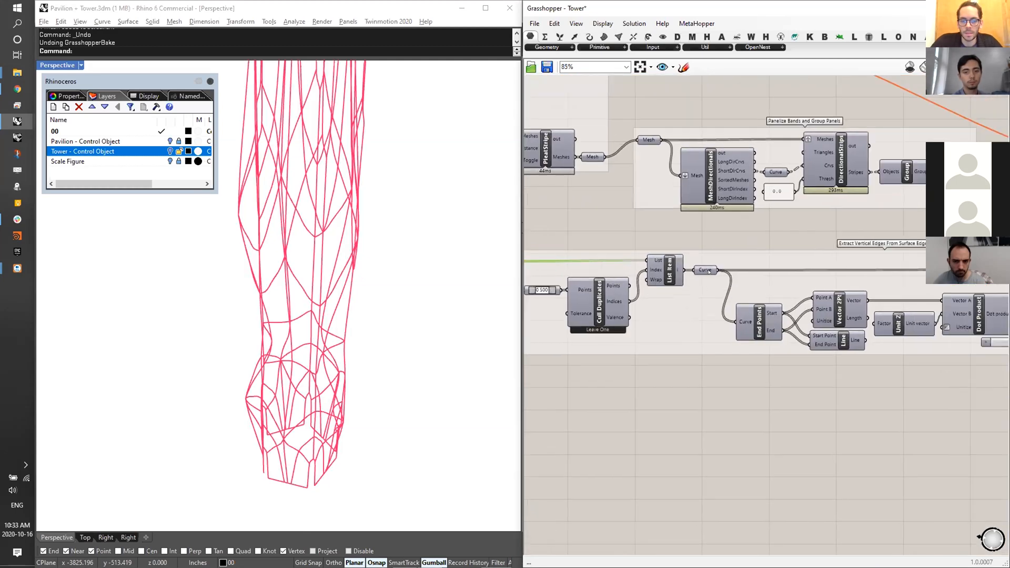
pyautogui.moveTo(886, 324); pyautogui.dragTo(710, 324, button='right')
pyautogui.moveTo(284, 267); pyautogui.dragTo(351, 270, button='right')
pyautogui.moveTo(1001, 309); pyautogui.dragTo(794, 312, button='right')
pyautogui.scroll(2, 911, 273)
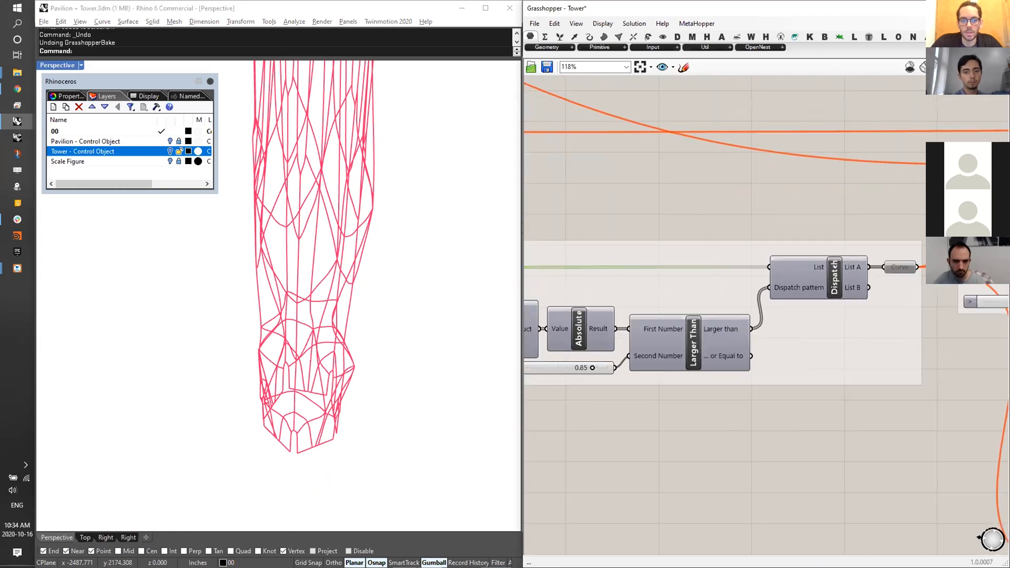
# - Disable the Curve input parameter of the main structure group downstream of the Dispatch
pyautogui.click(806, 279)
pyautogui.moveTo(963, 244); pyautogui.dragTo(836, 258, button='right')
pyautogui.scroll(-3, 803, 266)
pyautogui.moveTo(831, 364); pyautogui.dragTo(799, 331, button='right')
pyautogui.moveTo(884, 372); pyautogui.dragTo(856, 438)
pyautogui.middleClick(897, 415)
pyautogui.click(944, 416)
# - Disable the Curve input of the Extract Window Panels group and enable the Curve output after the Dispatch
pyautogui.scroll(3, 836, 274)
pyautogui.click(778, 202)
pyautogui.scroll(2, 778, 201)
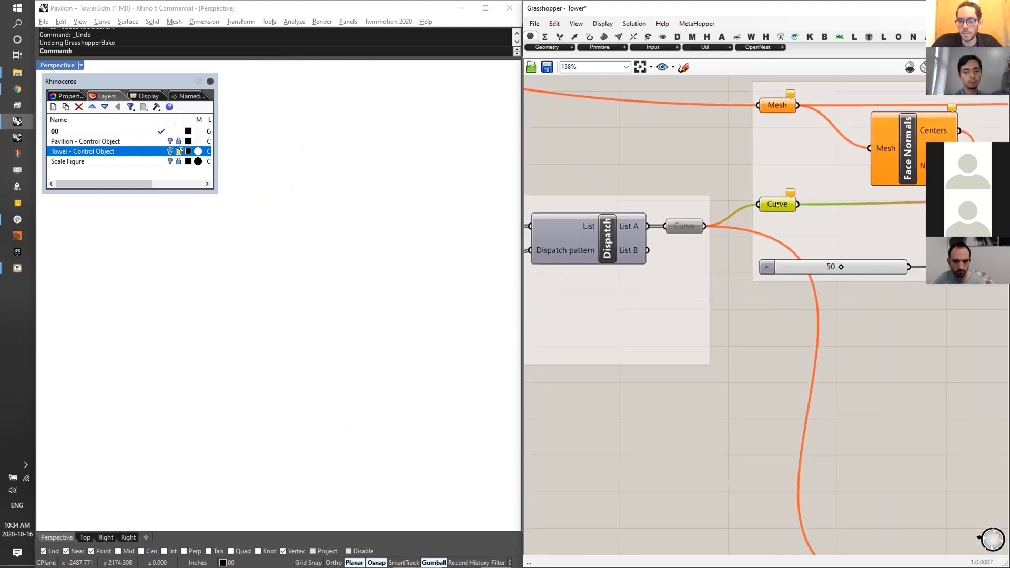
pyautogui.middleClick(777, 203)
pyautogui.click(825, 203)
pyautogui.middleClick(668, 225)
pyautogui.click(715, 225)
# - Highlight the Curve output after the Dispatch and orbit the tower to examine the extracted vertical edges
pyautogui.moveTo(318, 309)
pyautogui.mouseDown(button='right')
pyautogui.moveTo(337, 285)
pyautogui.moveTo(321, 248)
pyautogui.moveTo(306, 273)
pyautogui.moveTo(327, 294)
pyautogui.mouseUp(button='right')
pyautogui.scroll(-6, 599, 255)
pyautogui.moveTo(590, 283); pyautogui.dragTo(852, 311, button='right')
pyautogui.moveTo(611, 294); pyautogui.dragTo(534, 316, button='right')
pyautogui.scroll(4, 727, 293)
pyautogui.scroll(-4, 737, 293)
pyautogui.scroll(5, 858, 314)
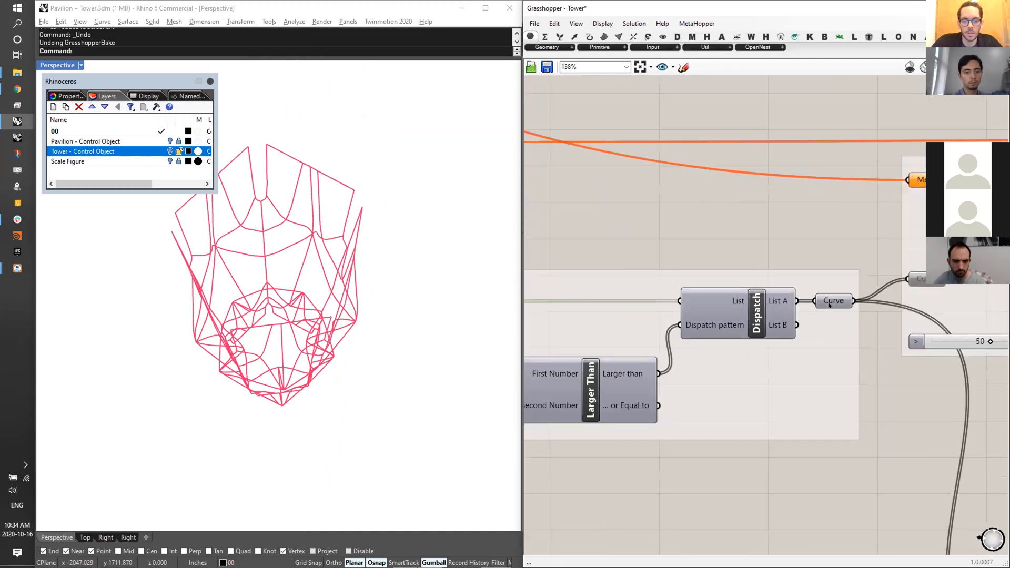
pyautogui.moveTo(375, 252); pyautogui.dragTo(378, 205, button='right')
pyautogui.scroll(-4, 788, 271)
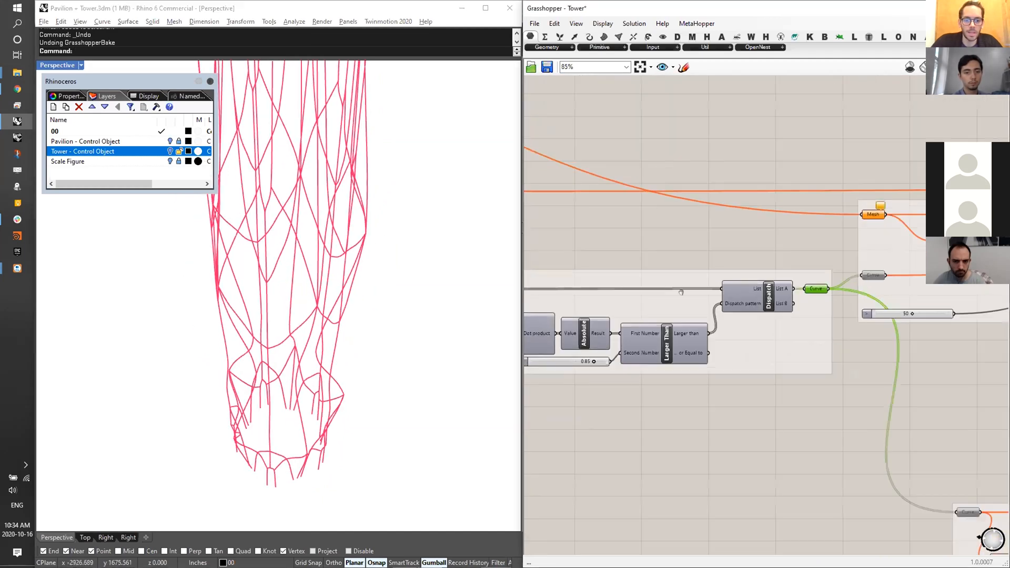
# - Highlight the Line component fed by End Points and orbit the tower to examine the straight lines between edge endpoints
pyautogui.moveTo(682, 291); pyautogui.dragTo(865, 316, button='right')
pyautogui.moveTo(572, 373); pyautogui.dragTo(734, 349, button='right')
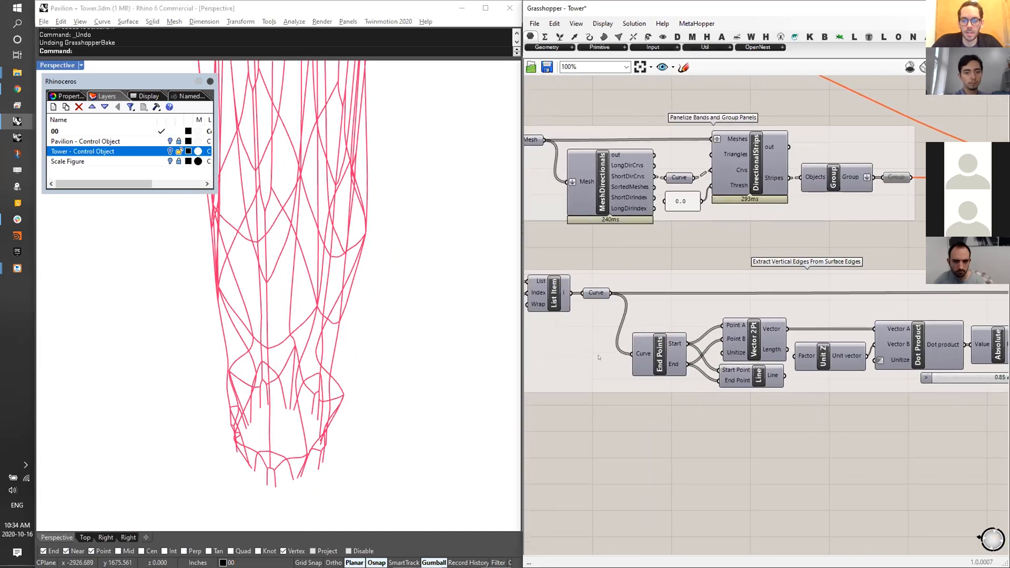
pyautogui.scroll(1, 684, 363)
pyautogui.scroll(-1, 556, 291)
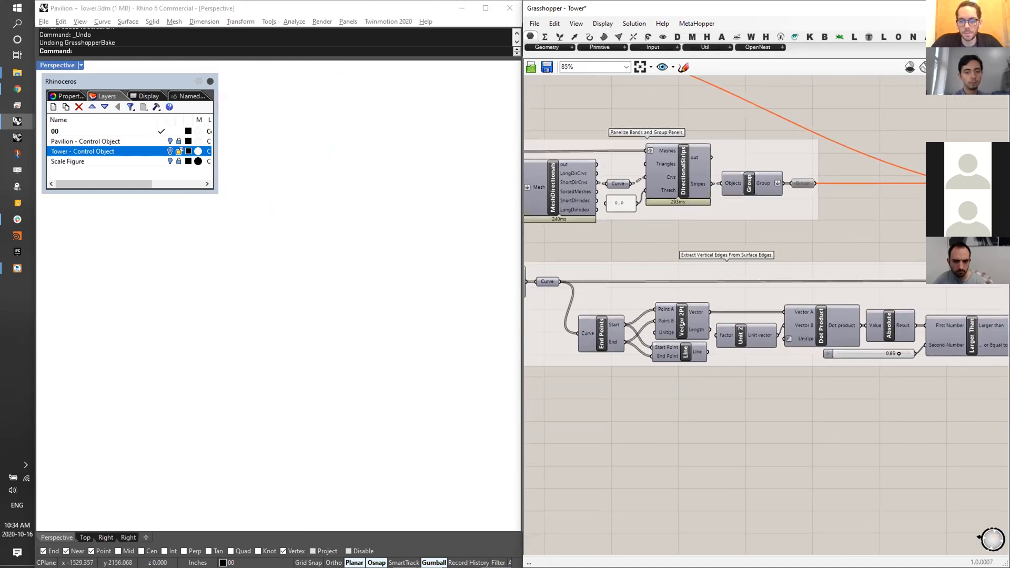
pyautogui.click(691, 350)
pyautogui.moveTo(361, 286); pyautogui.dragTo(381, 324, button='right')
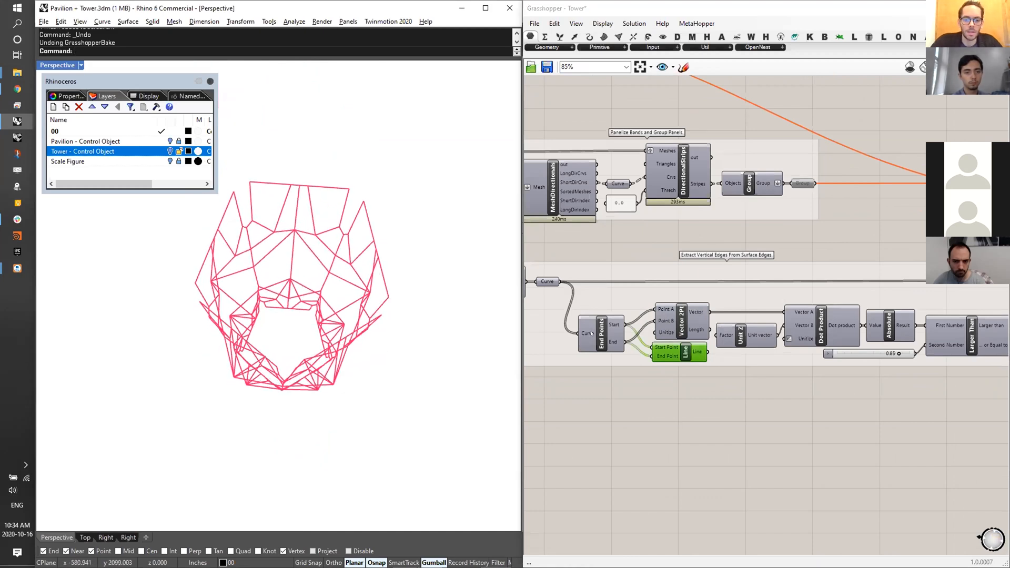
# - Add a Vector Display component, with the End Points start points as Anchor and the Vector 2Pt output as Vector
pyautogui.doubleClick(743, 416)
pyautogui.write('displ')
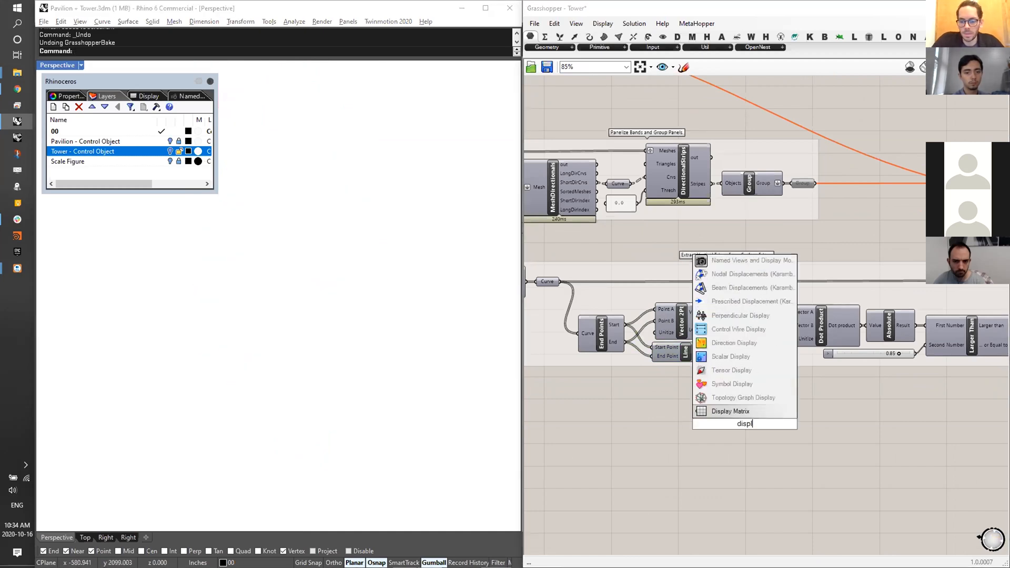
pyautogui.write('ay ve')
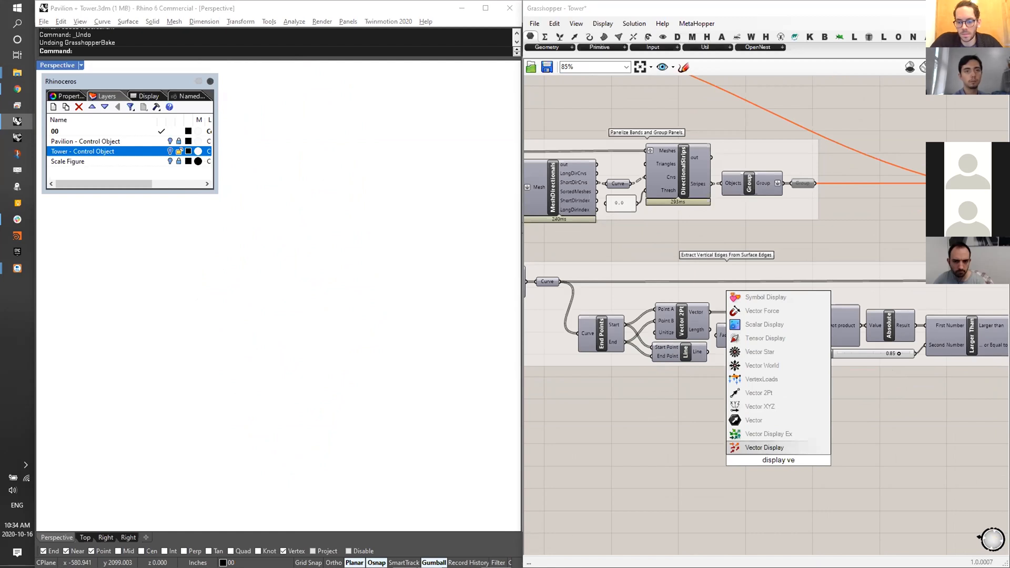
pyautogui.click(779, 442)
pyautogui.scroll(3, 710, 323)
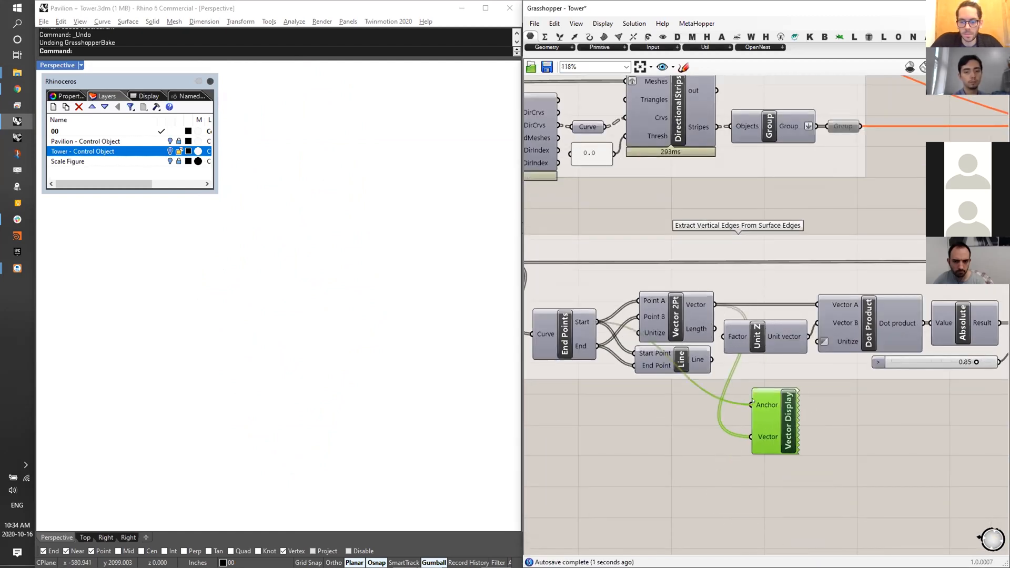
# - Examine the displayed edge vectors up close around the tower's narrow waist
pyautogui.scroll(8, 377, 269)
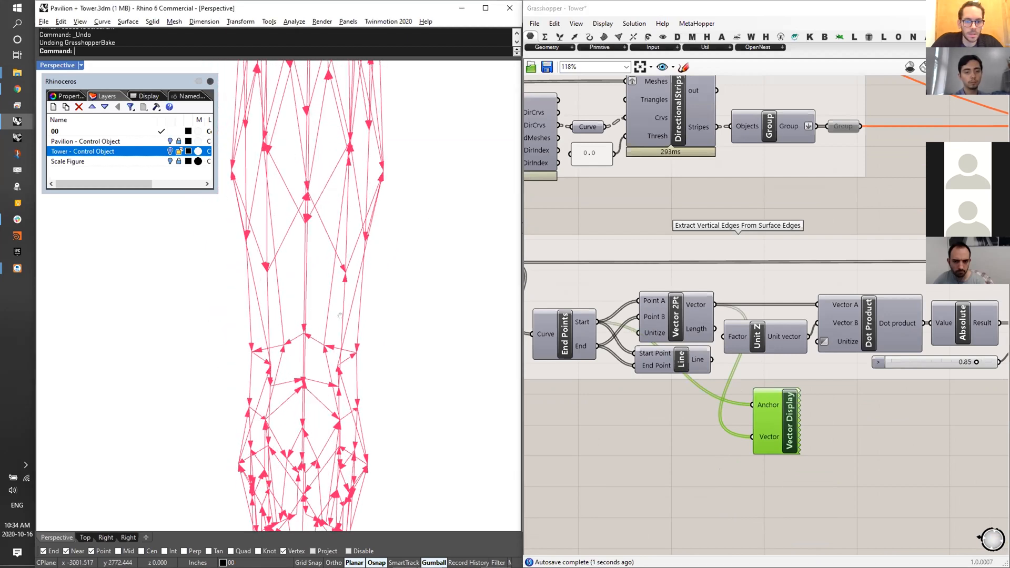
pyautogui.scroll(8, 376, 341)
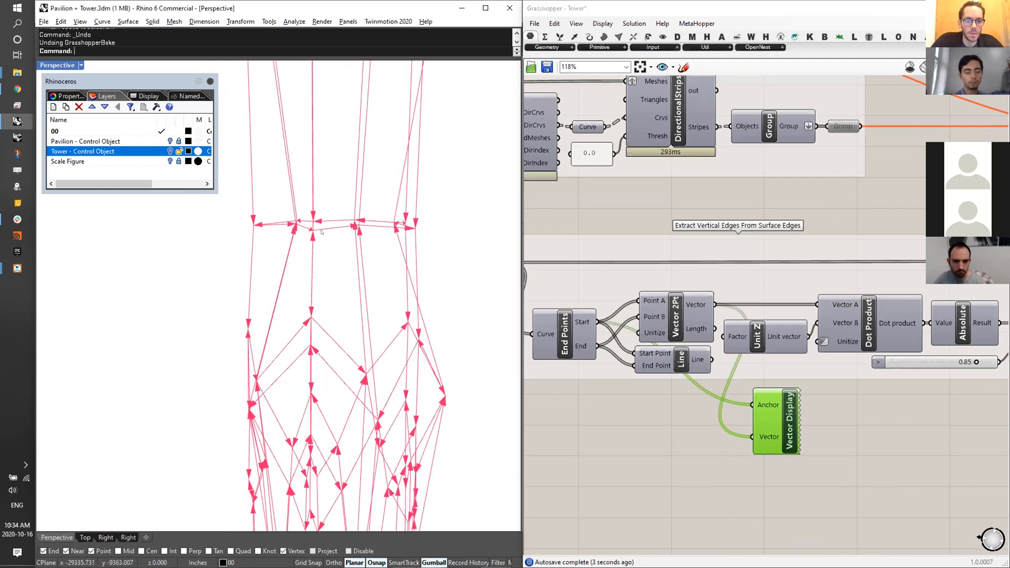
pyautogui.scroll(6, 408, 217)
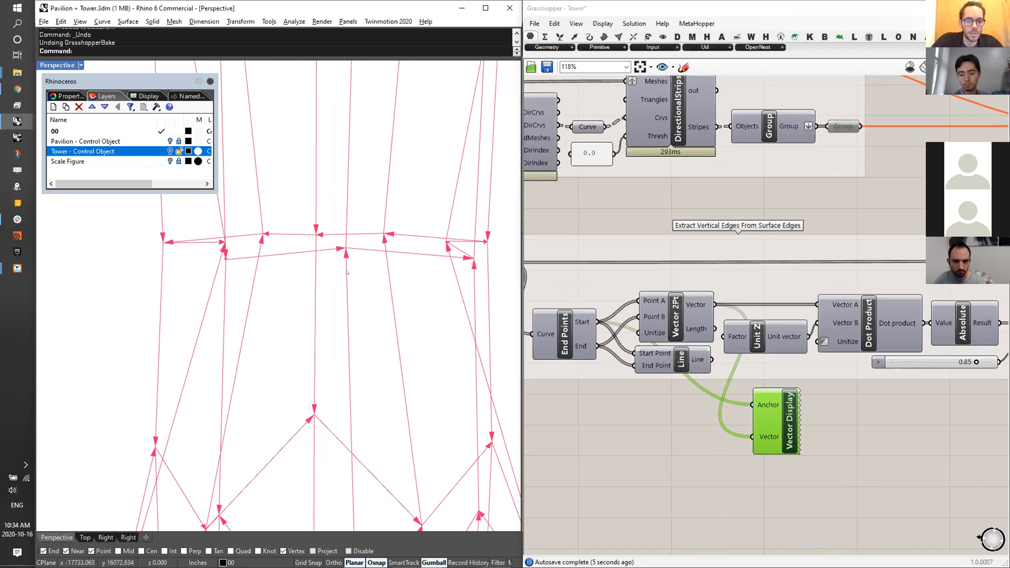
pyautogui.moveTo(198, 265); pyautogui.dragTo(198, 265)
pyautogui.moveTo(198, 265); pyautogui.dragTo(270, 250, button='right')
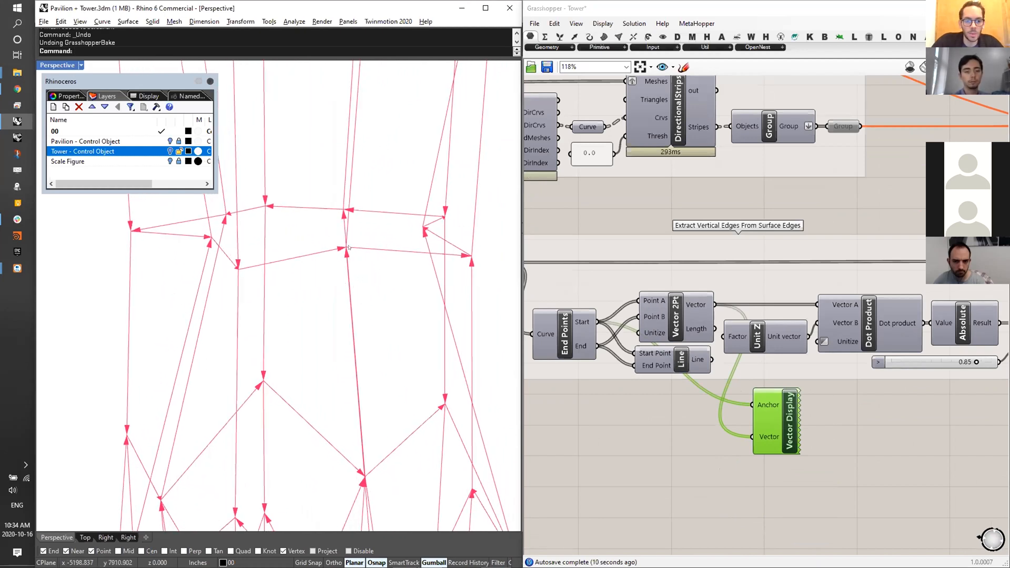
# - Draw a rectangular plane beside the tower's base, check its surface direction with Dir, and undo the plane
pyautogui.scroll(-10, 348, 246)
pyautogui.moveTo(307, 281); pyautogui.dragTo(279, 417, button='right')
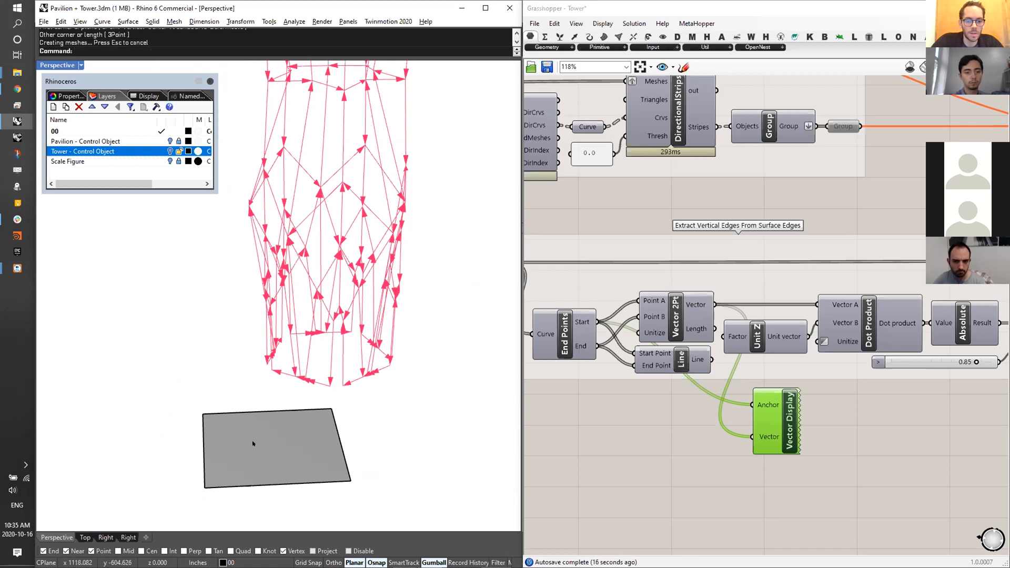
pyautogui.moveTo(314, 444); pyautogui.dragTo(163, 400, button='right')
pyautogui.scroll(7, 159, 391)
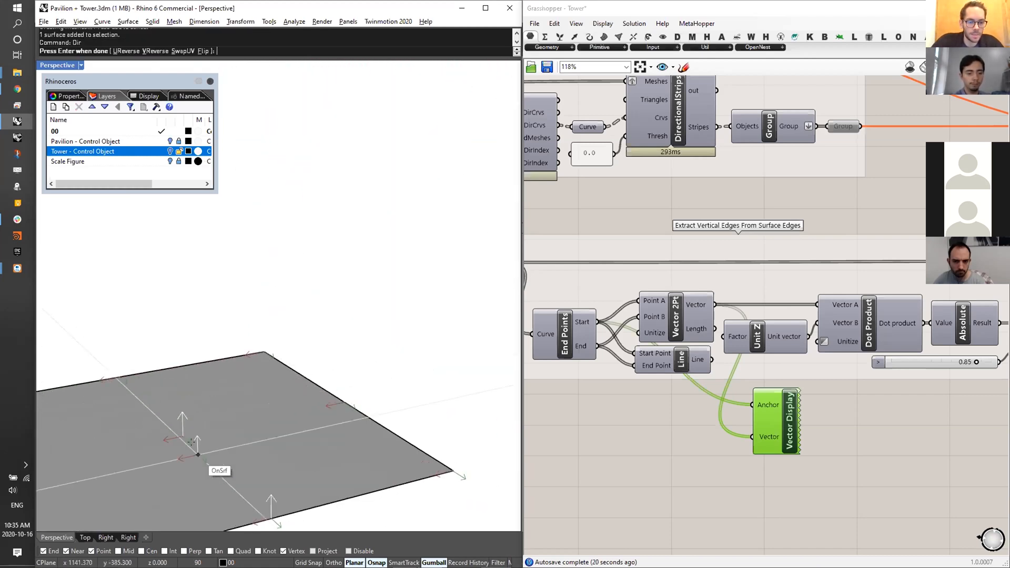
pyautogui.press('Return')
pyautogui.scroll(-5, 185, 436)
pyautogui.scroll(3, 204, 434)
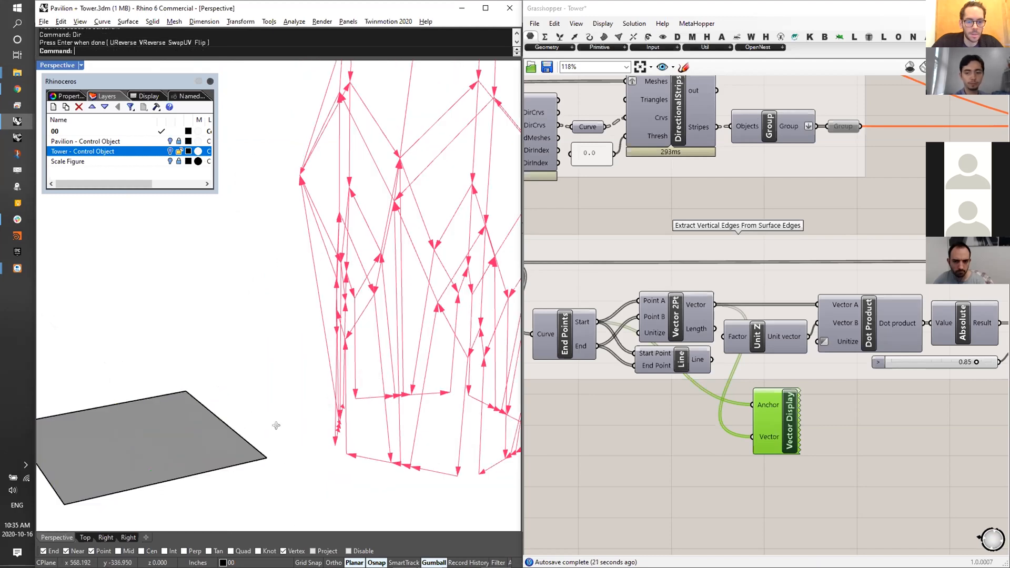
pyautogui.hotkey('ctrl', 'z')
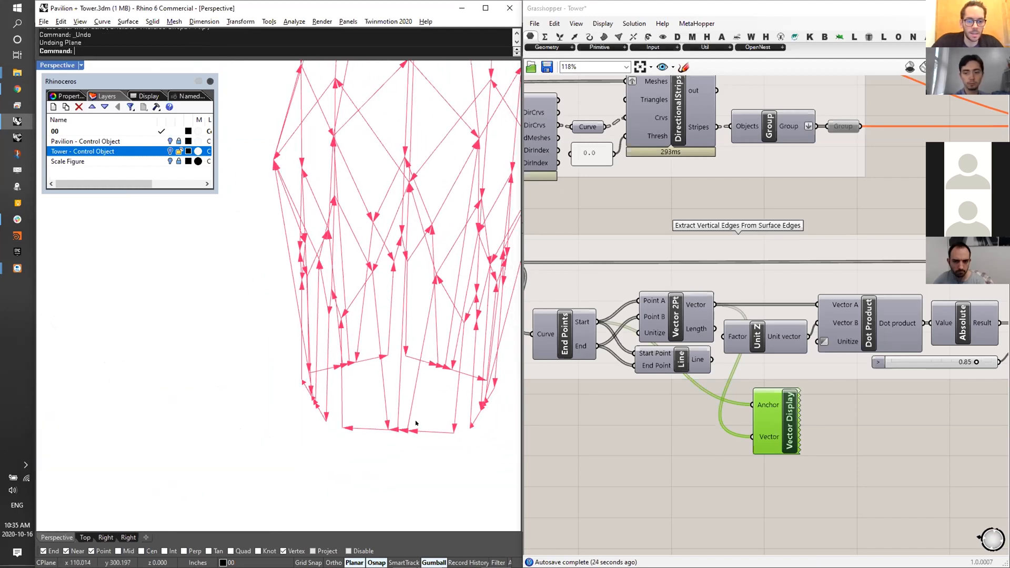
# - Look over the edge vectors at the tower's base once more and delete the Vector Display component
pyautogui.scroll(4, 416, 426)
pyautogui.moveTo(392, 403); pyautogui.dragTo(315, 416, button='right')
pyautogui.moveTo(301, 344); pyautogui.dragTo(626, 326, button='right')
pyautogui.moveTo(820, 410); pyautogui.dragTo(696, 407, button='right')
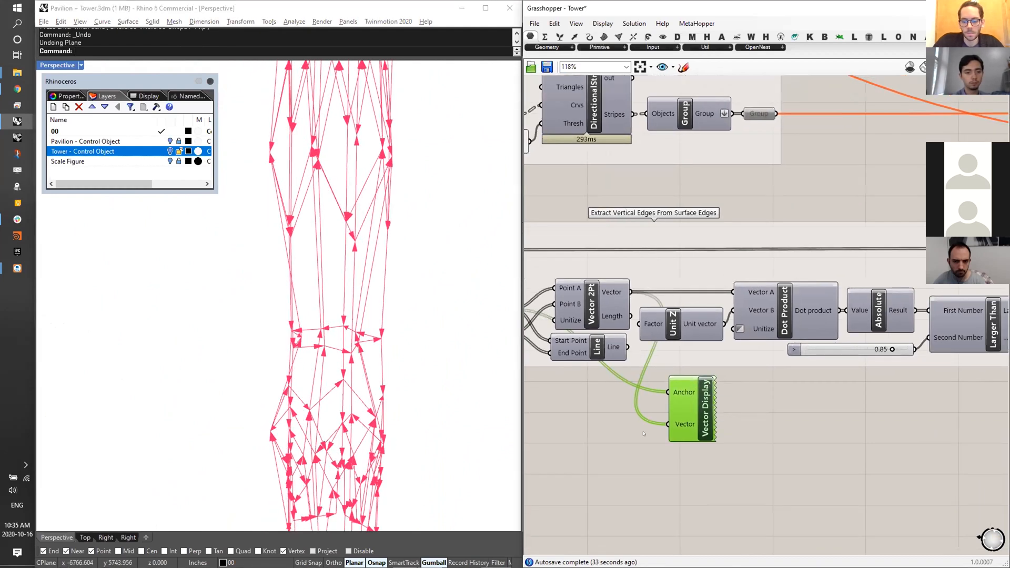
pyautogui.press('Delete')
# - Highlight the dispatched Curve output again and compare the remaining vertical edges over the tower's height
pyautogui.scroll(-3, 974, 269)
pyautogui.moveTo(992, 271); pyautogui.dragTo(732, 273, button='right')
pyautogui.scroll(4, 836, 259)
pyautogui.click(857, 247)
pyautogui.moveTo(307, 316); pyautogui.dragTo(331, 304, button='right')
pyautogui.scroll(-3, 284, 328)
pyautogui.scroll(4, 332, 304)
pyautogui.moveTo(367, 333); pyautogui.dragTo(351, 478, button='right')
pyautogui.moveTo(323, 400); pyautogui.dragTo(257, 274, button='right')
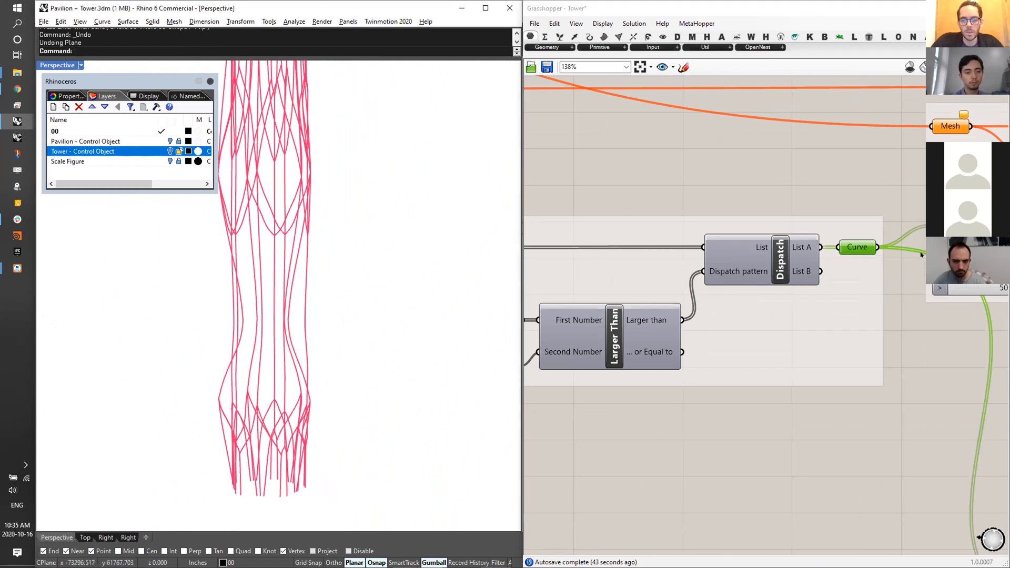
# - Lock the solver and enable the Group output parameter of the Panelize Bands and Group Panels group
pyautogui.click(529, 246)
pyautogui.scroll(-5, 529, 246)
pyautogui.moveTo(692, 216); pyautogui.dragTo(692, 237, button='right')
pyautogui.scroll(1, 733, 224)
pyautogui.click(711, 174)
pyautogui.rightClick(711, 174)
pyautogui.click(745, 294)
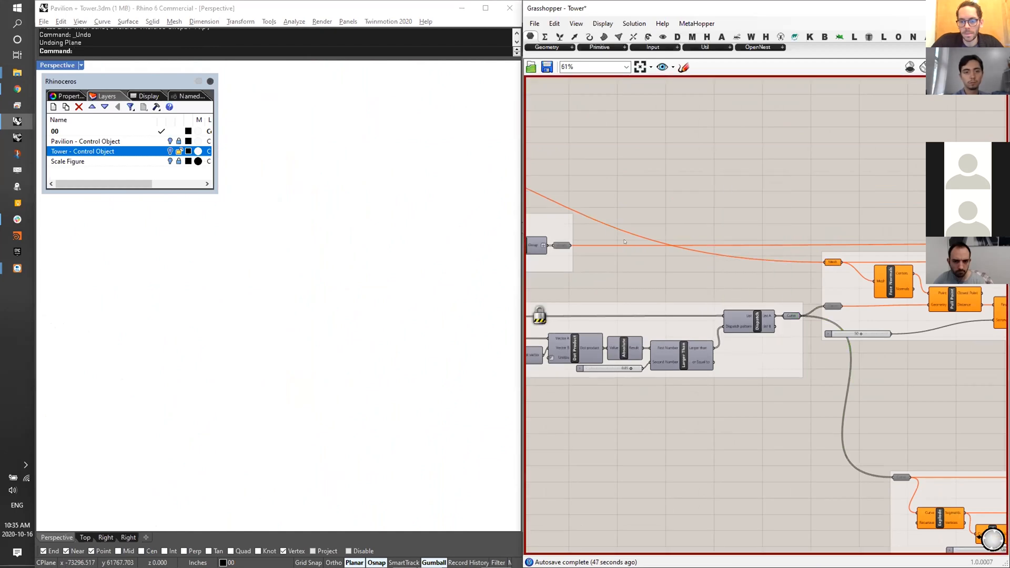
pyautogui.scroll(1, 625, 223)
pyautogui.moveTo(590, 257); pyautogui.dragTo(588, 258)
pyautogui.middleClick(595, 246)
pyautogui.click(626, 272)
# - Enable the Curve input parameter of the Middle: Extract Window Panels group
pyautogui.click(882, 247)
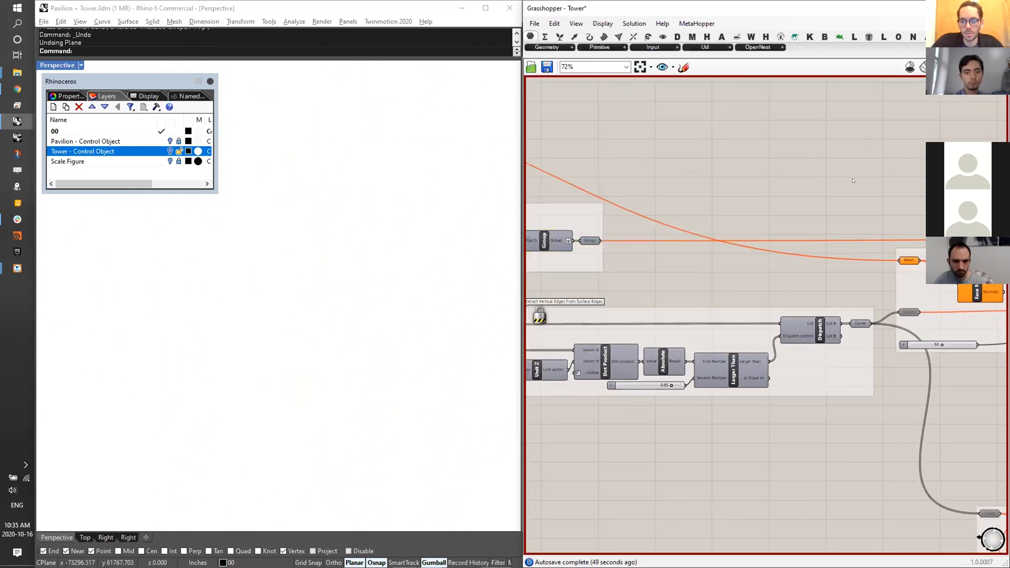
pyautogui.moveTo(881, 247); pyautogui.dragTo(625, 225, button='right')
pyautogui.scroll(-2, 652, 236)
pyautogui.scroll(2, 794, 387)
pyautogui.moveTo(682, 374); pyautogui.dragTo(708, 373, button='right')
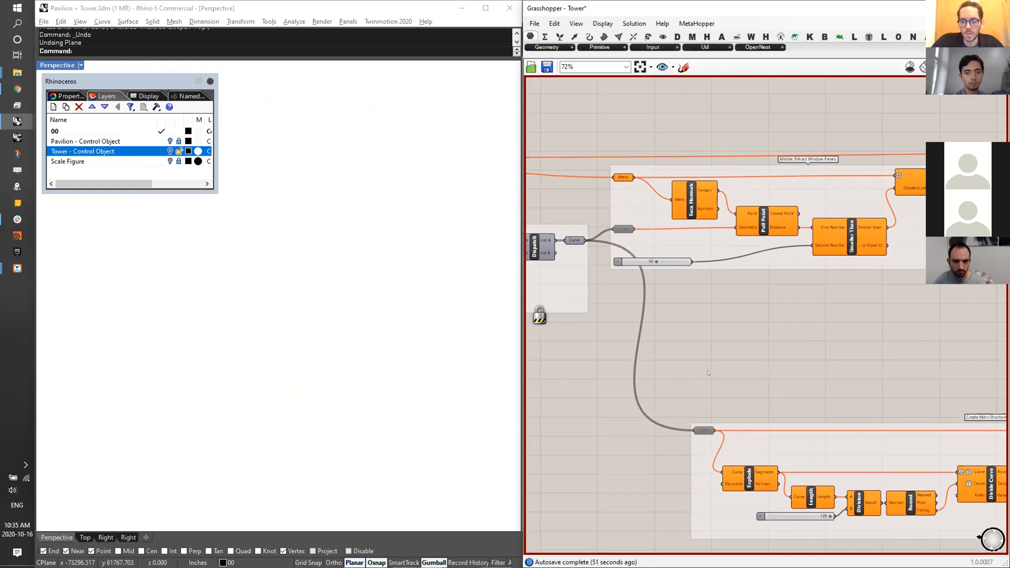
pyautogui.moveTo(687, 292); pyautogui.dragTo(678, 280, button='right')
pyautogui.click(611, 221)
pyautogui.middleClick(614, 221)
pyautogui.click(646, 251)
pyautogui.scroll(-3, 700, 250)
# - Enable the upstream mesh output that feeds the Mesh input of the window panel extraction group
pyautogui.moveTo(607, 150); pyautogui.dragTo(855, 233, button='right')
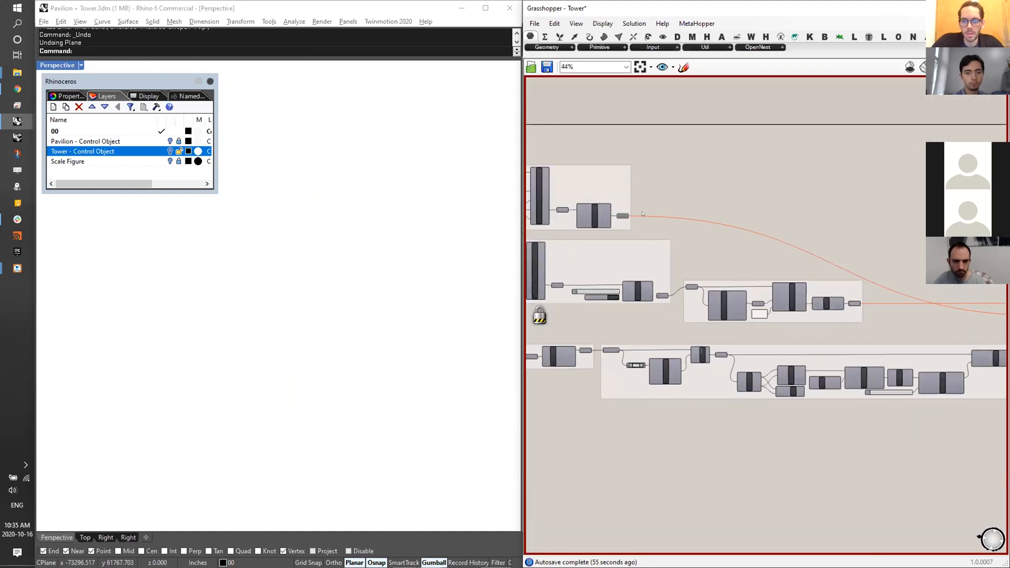
pyautogui.scroll(3, 601, 223)
pyautogui.middleClick(601, 223)
pyautogui.click(629, 222)
pyautogui.scroll(-5, 638, 197)
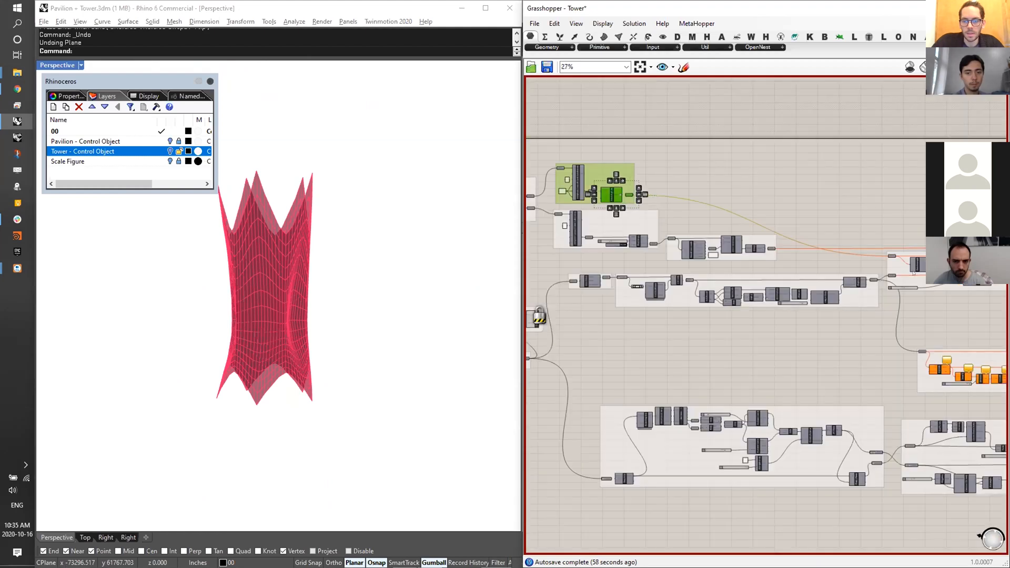
# - Disable the Mesh input parameters of the Group Non Glazing Panels and Generate Glazing + Framing groups
pyautogui.scroll(6, 629, 303)
pyautogui.rightClick(643, 151)
pyautogui.moveTo(831, 157); pyautogui.dragTo(735, 156, button='right')
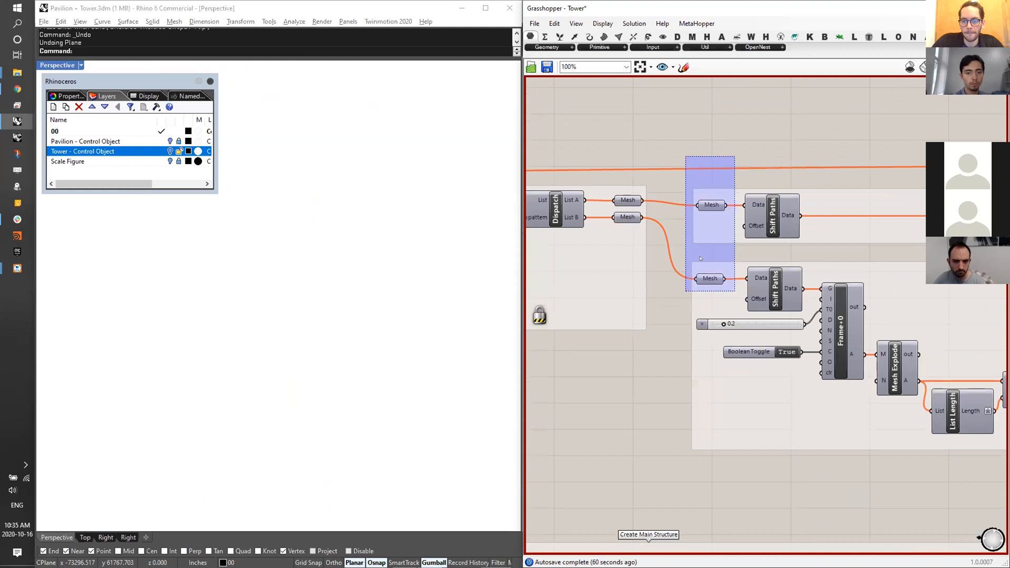
pyautogui.moveTo(701, 259); pyautogui.dragTo(686, 291)
pyautogui.middleClick(706, 248)
pyautogui.click(737, 248)
# - Unlock the solver so the window panel extraction group is computed
pyautogui.scroll(-5, 752, 250)
pyautogui.moveTo(542, 203); pyautogui.dragTo(751, 256, button='right')
pyautogui.scroll(4, 751, 256)
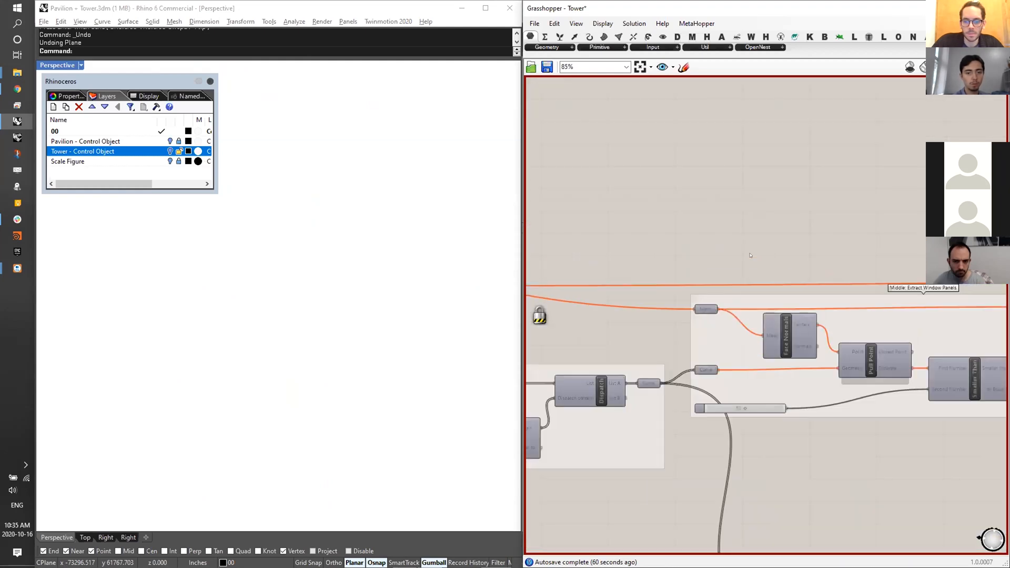
pyautogui.rightClick(751, 255)
pyautogui.click(795, 189)
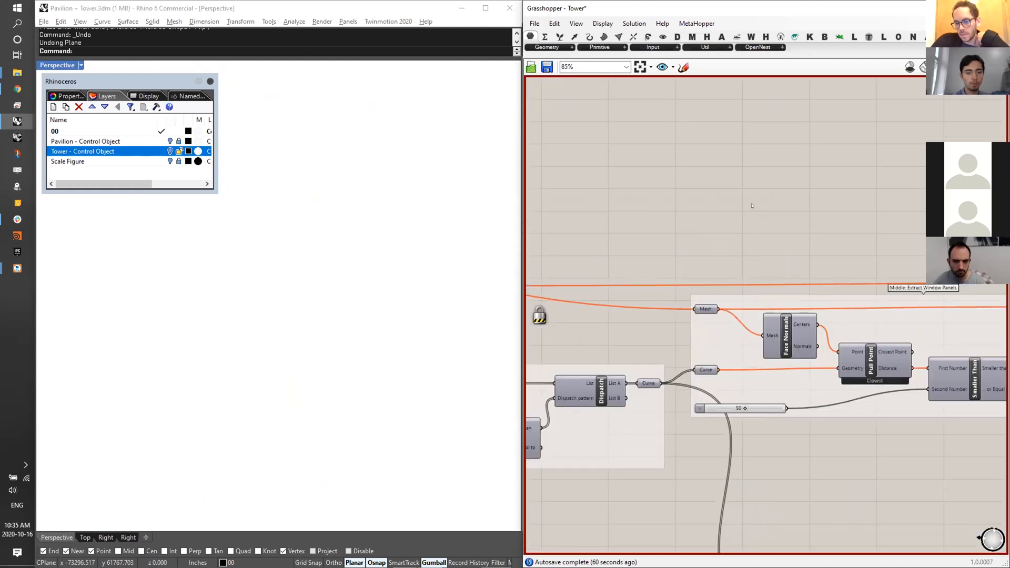
# - Highlight the Mesh input and the Curve input of the Extract Window Panels group one after the other
pyautogui.scroll(3, 617, 307)
pyautogui.click(427, 276)
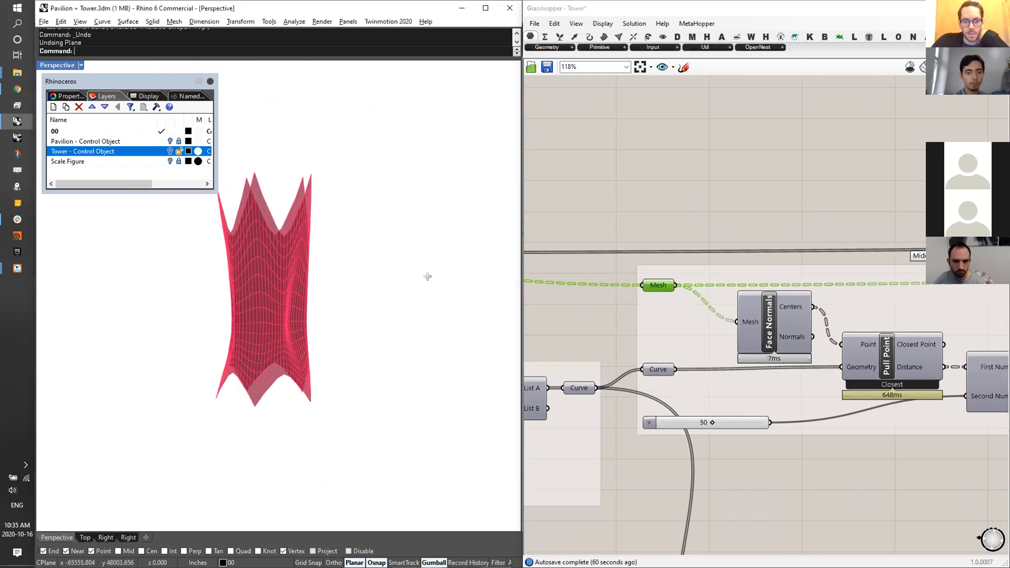
pyautogui.click(665, 367)
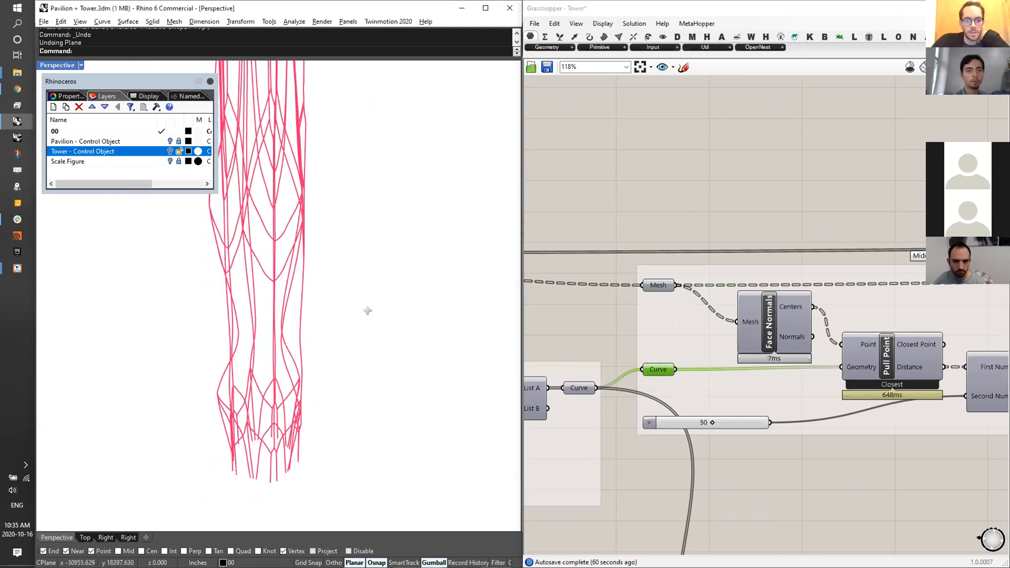
pyautogui.moveTo(916, 322); pyautogui.dragTo(752, 322, button='right')
pyautogui.scroll(-1, 866, 322)
pyautogui.moveTo(866, 323); pyautogui.dragTo(719, 277, button='right')
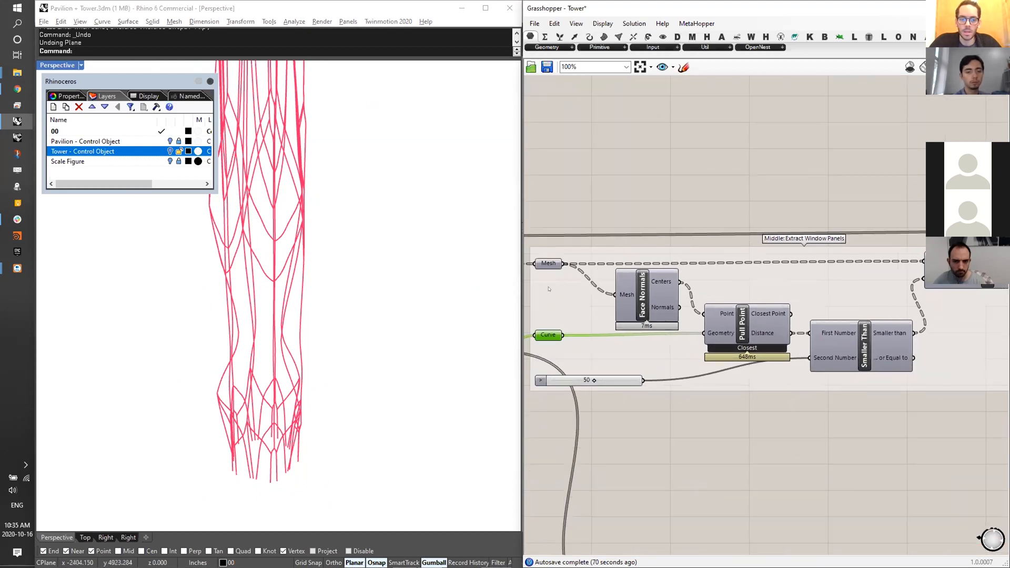
# - Highlight the Mesh and Curve inputs together and compare the panels with the vertical edges around the tower
pyautogui.keyDown('shift'); pyautogui.click(548, 263); pyautogui.keyUp('shift')
pyautogui.scroll(5, 337, 312)
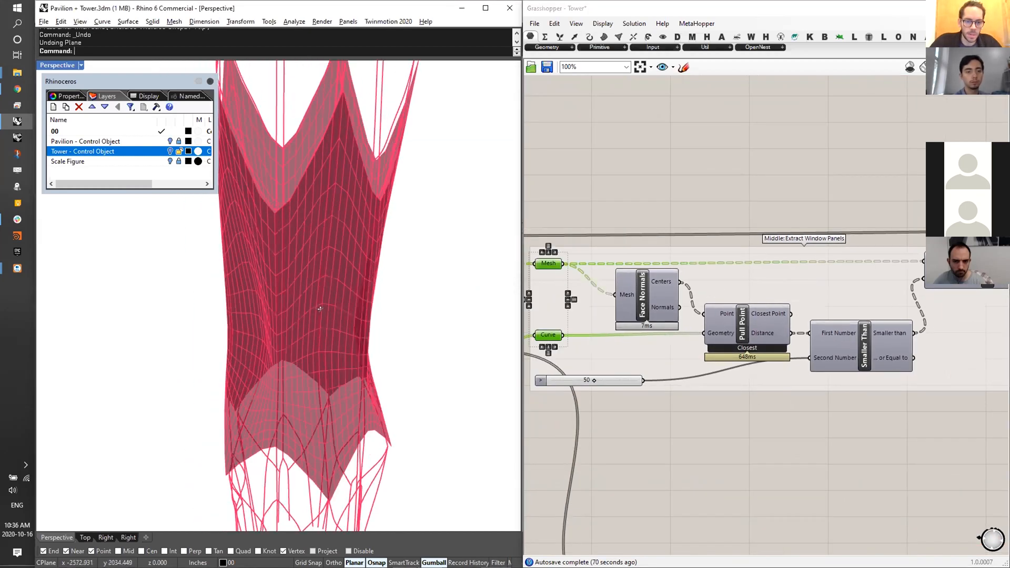
pyautogui.moveTo(337, 311); pyautogui.dragTo(315, 360, button='right')
pyautogui.moveTo(266, 317); pyautogui.dragTo(287, 325, button='right')
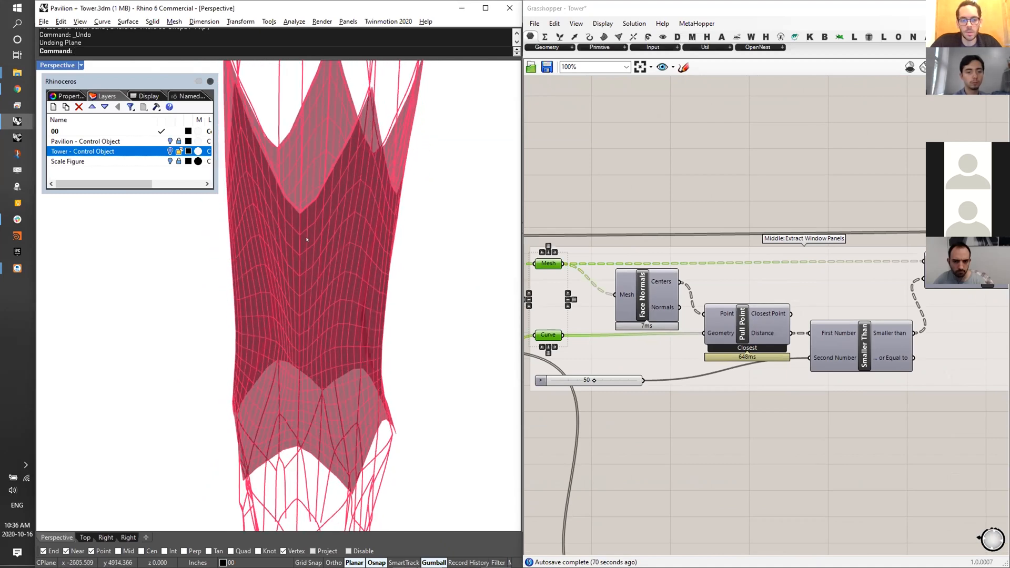
pyautogui.moveTo(332, 361); pyautogui.dragTo(345, 284, button='right')
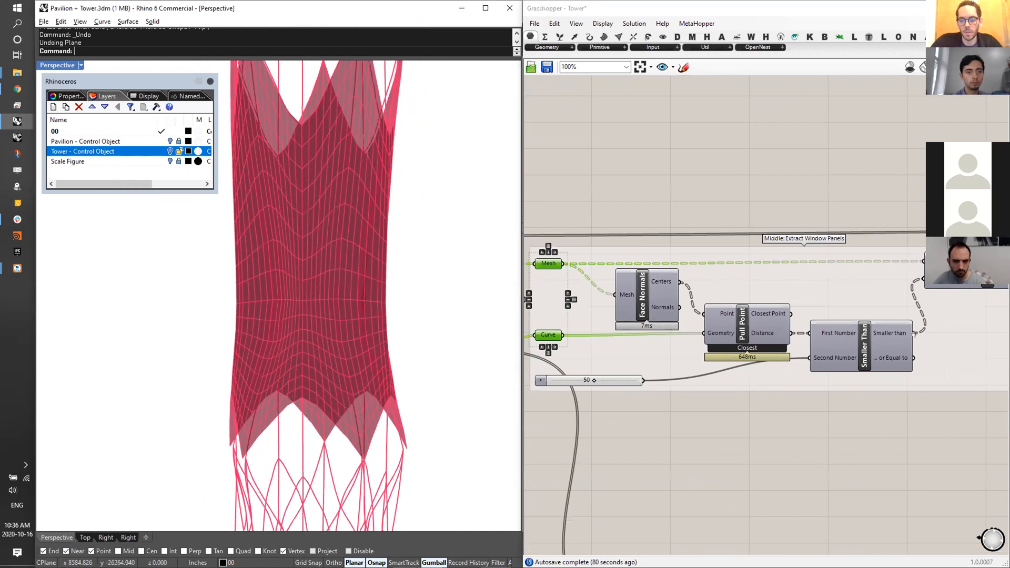
# - Follow the Pull Point and Smaller Than chain to Dispatch and highlight each of its two Mesh outputs
pyautogui.moveTo(932, 344); pyautogui.dragTo(895, 332, button='right')
pyautogui.scroll(2, 769, 351)
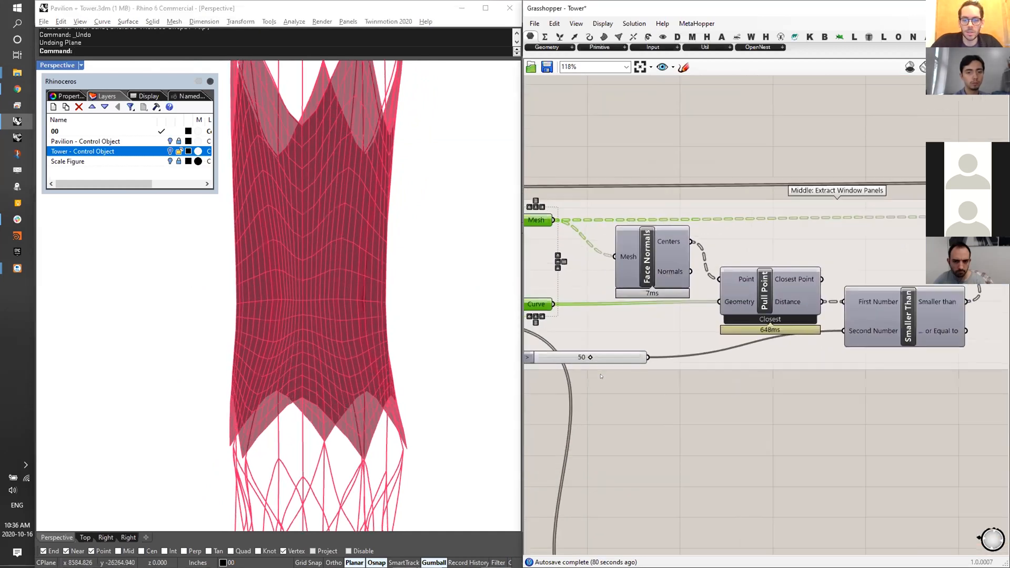
pyautogui.scroll(-2, 561, 359)
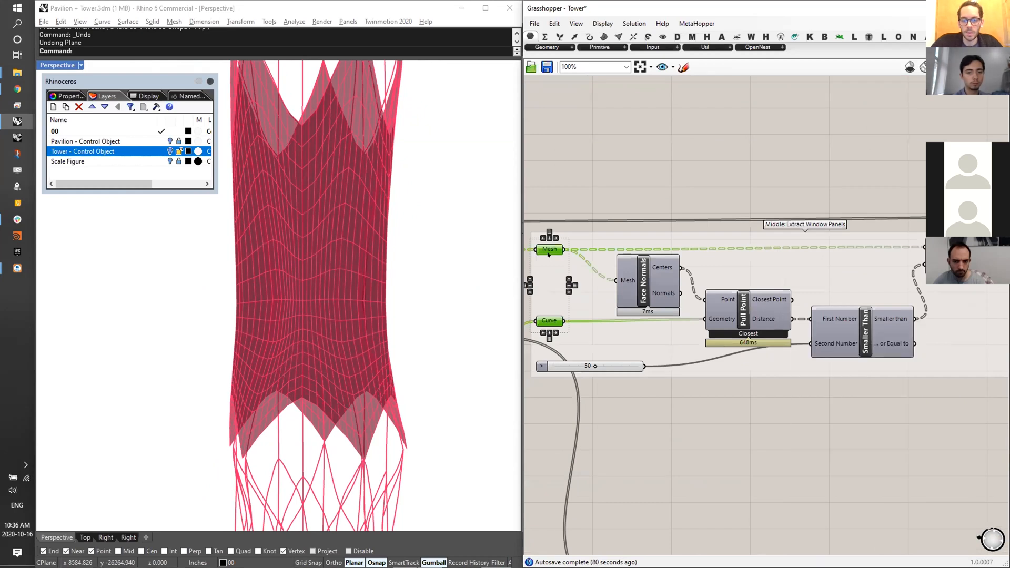
pyautogui.moveTo(799, 338); pyautogui.dragTo(742, 326, button='right')
pyautogui.scroll(2, 659, 374)
pyautogui.click(859, 274)
pyautogui.moveTo(358, 221); pyautogui.dragTo(440, 284, button='right')
pyautogui.click(861, 299)
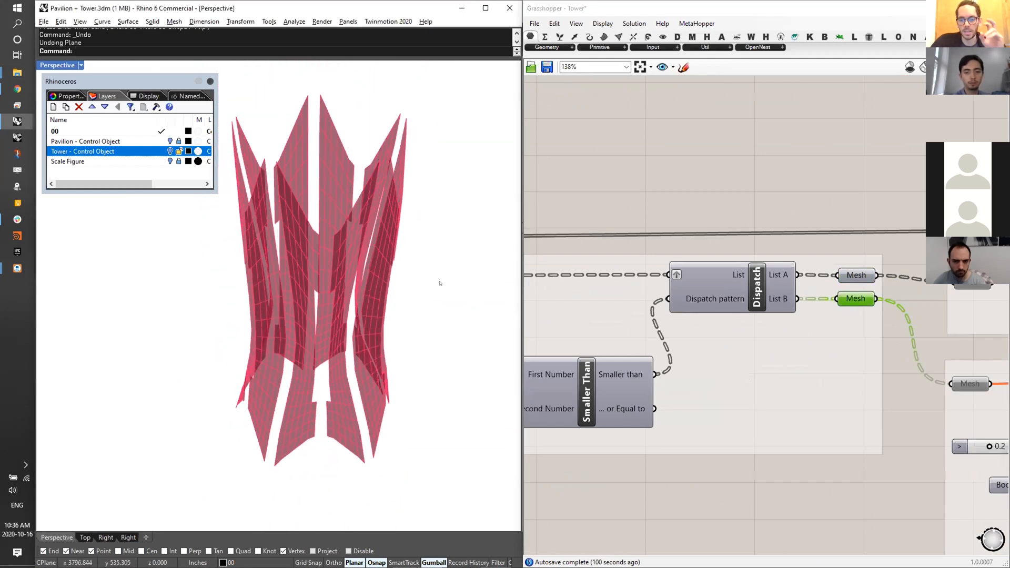
# - Enable the Mesh inputs of the Group Non Glazing Panels and Generate Glazing + Framing groups
pyautogui.scroll(-2, 440, 285)
pyautogui.moveTo(896, 303); pyautogui.dragTo(532, 258, button='right')
pyautogui.scroll(-1, 683, 307)
pyautogui.scroll(-3, 787, 299)
pyautogui.click(833, 266)
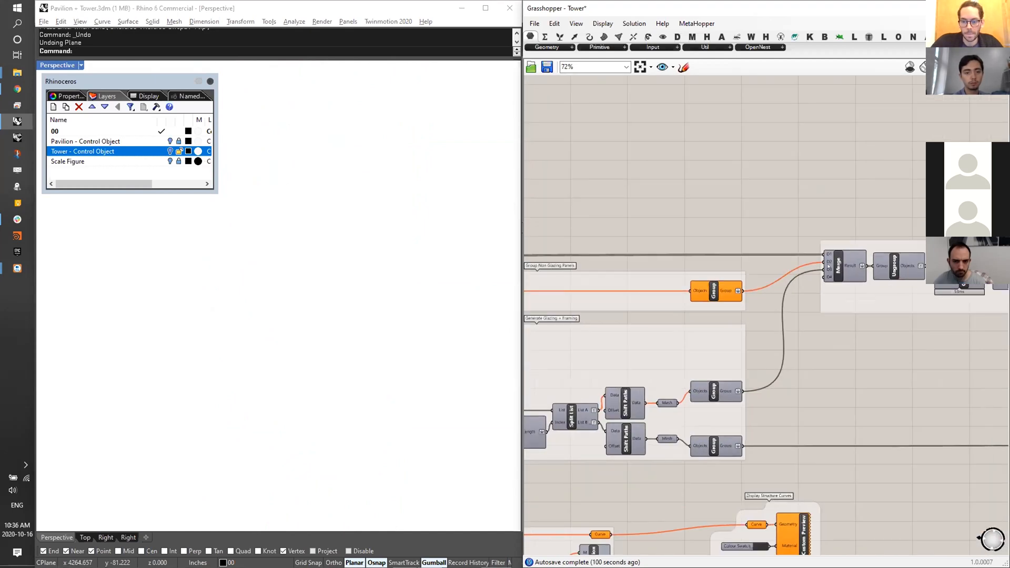
pyautogui.middleClick(832, 266)
pyautogui.click(810, 244)
pyautogui.moveTo(921, 297); pyautogui.dragTo(635, 310, button='right')
pyautogui.moveTo(632, 339); pyautogui.dragTo(633, 337)
pyautogui.middleClick(666, 297)
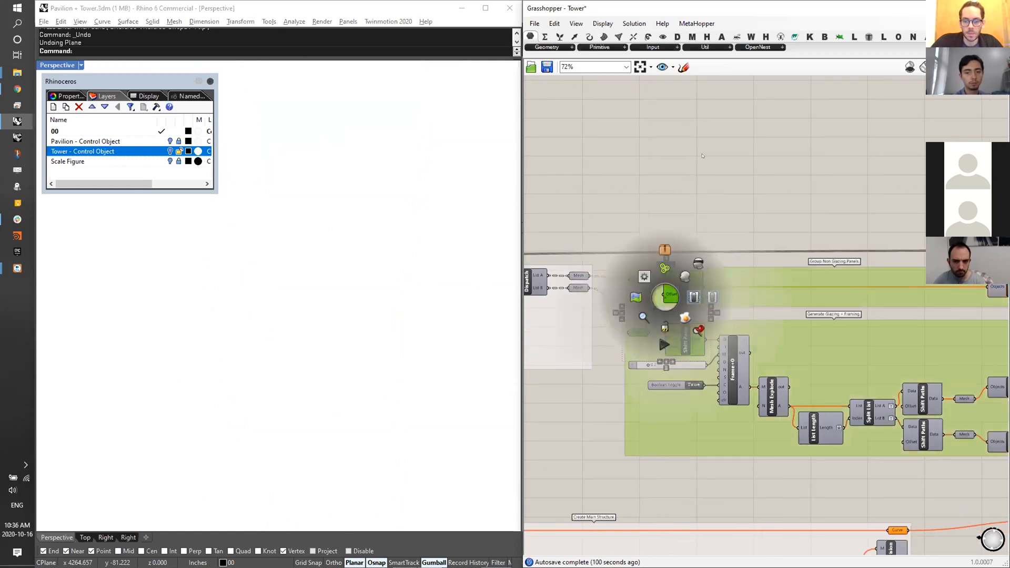
pyautogui.scroll(3, 648, 277)
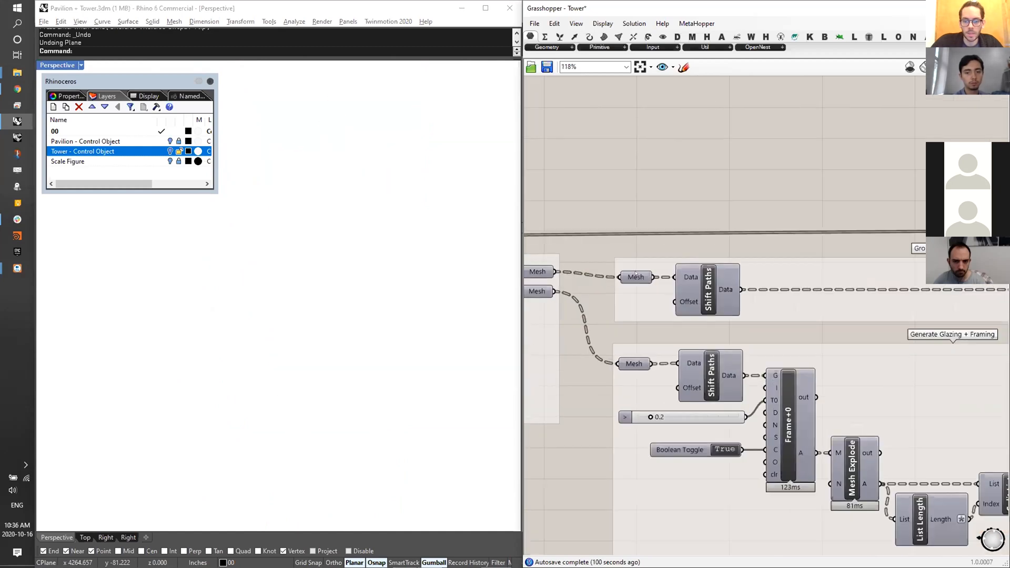
# - Highlight the Mesh input and the Frame+0 component of the Generate Glazing + Framing group and examine the framed panels up close
pyautogui.click(633, 365)
pyautogui.moveTo(273, 317); pyautogui.dragTo(337, 318, button='right')
pyautogui.moveTo(790, 457); pyautogui.dragTo(634, 398, button='right')
pyautogui.scroll(-1, 634, 399)
pyautogui.scroll(5, 369, 300)
pyautogui.scroll(6, 369, 300)
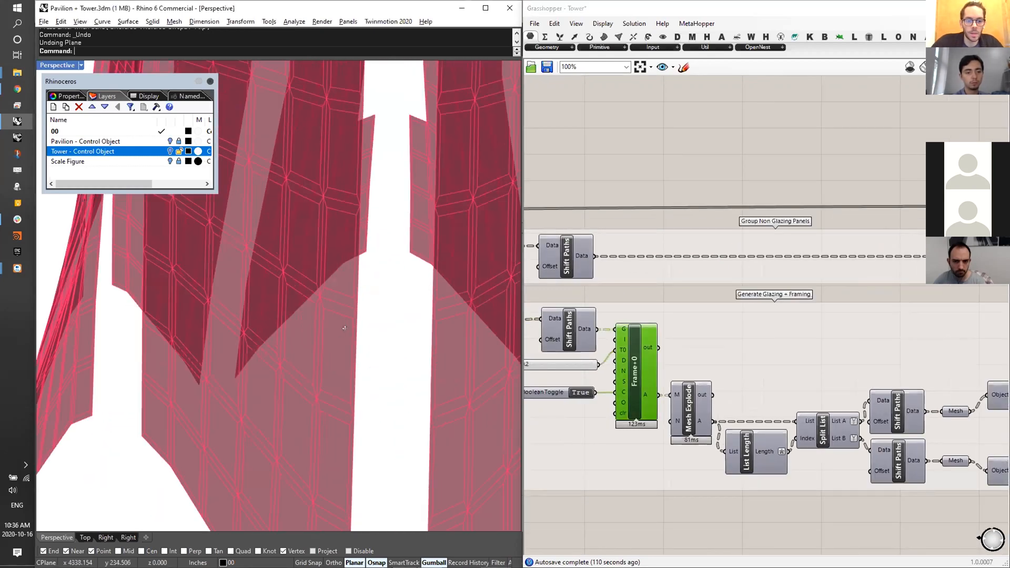
pyautogui.scroll(6, 368, 316)
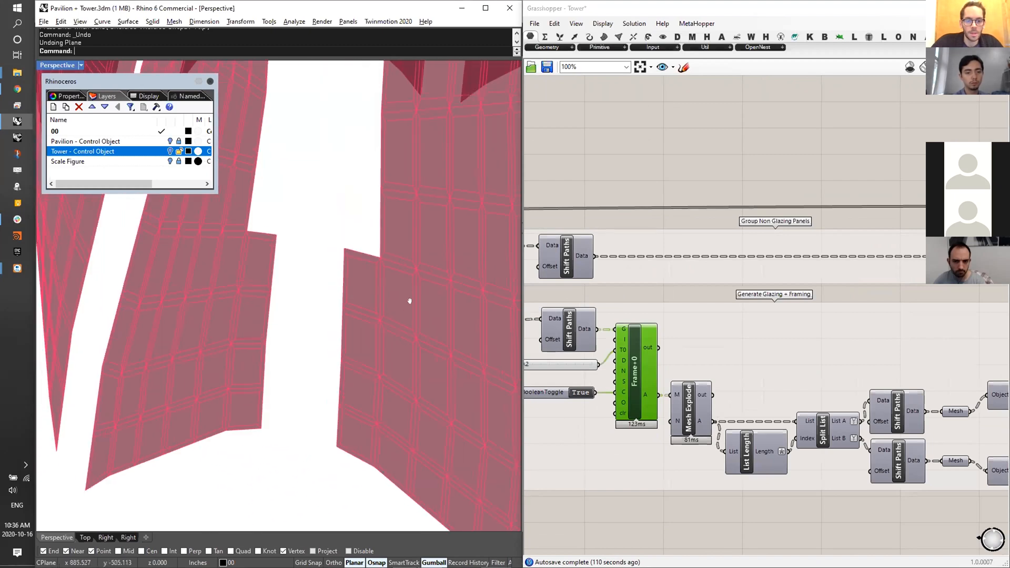
pyautogui.scroll(2, 410, 301)
pyautogui.scroll(3, 795, 347)
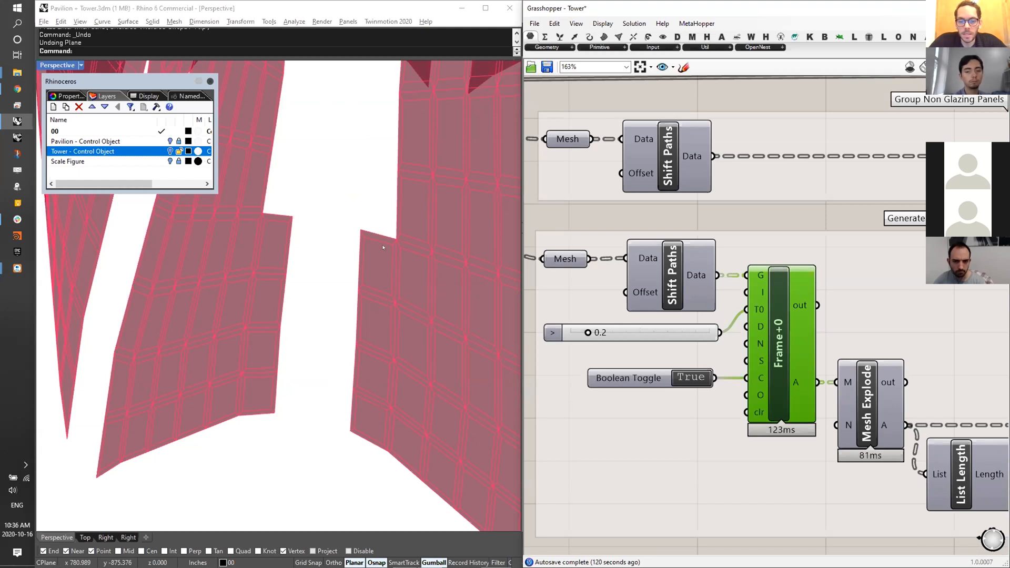
pyautogui.scroll(4, 284, 210)
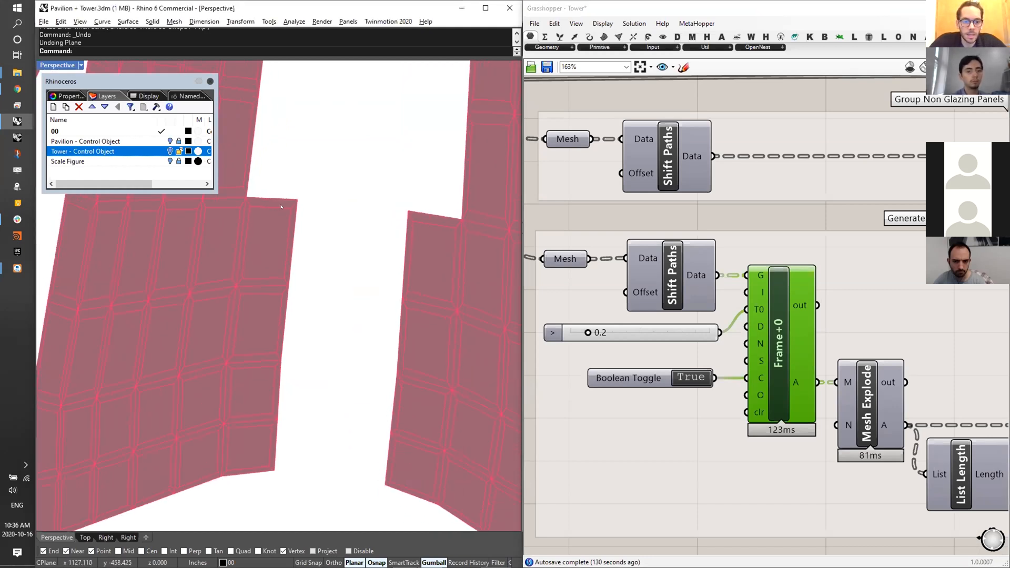
pyautogui.scroll(2, 254, 206)
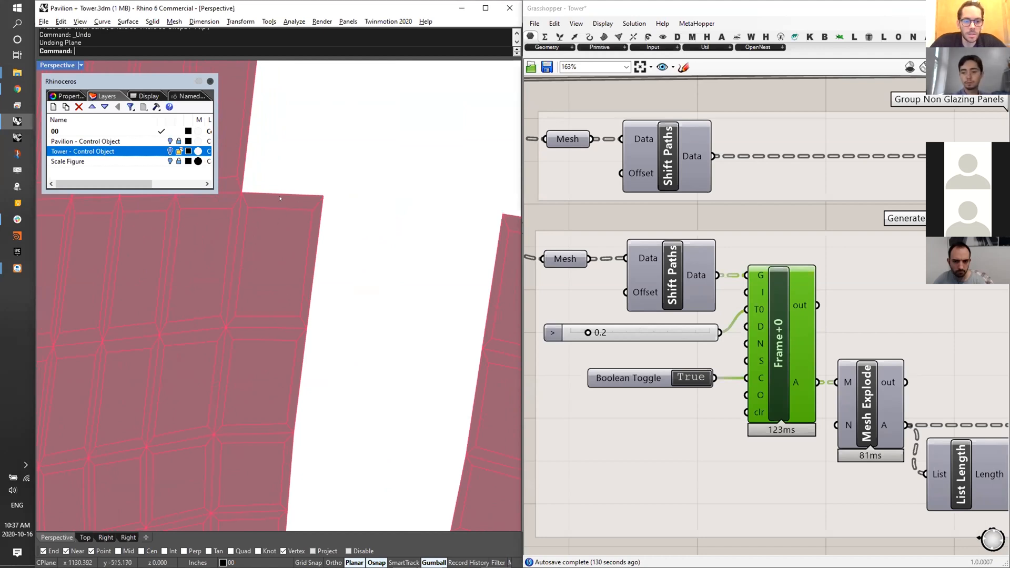
pyautogui.scroll(-2, 722, 383)
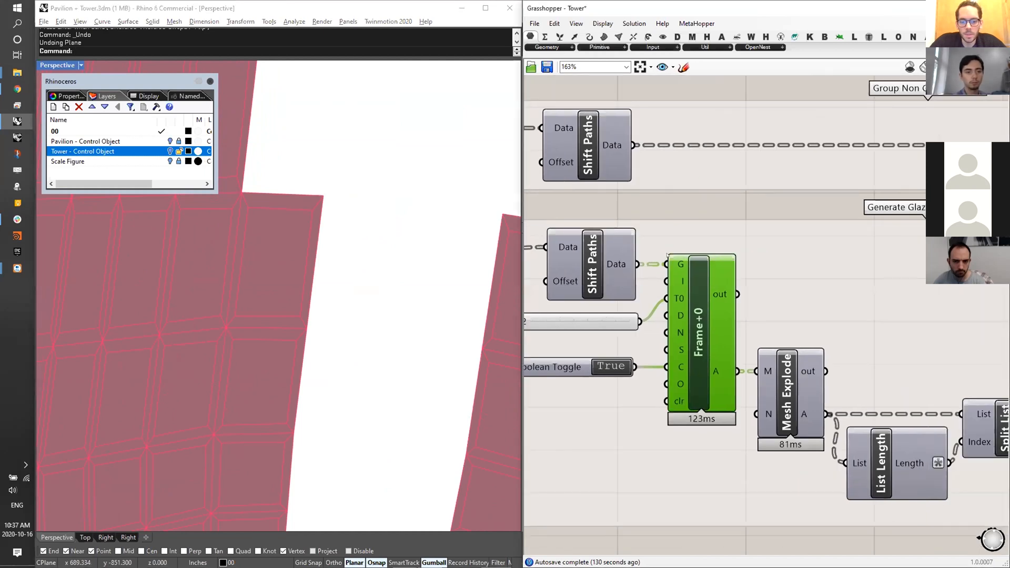
pyautogui.moveTo(231, 249); pyautogui.dragTo(251, 253, button='right')
# - Highlight the two Mesh outputs after Split List, first the framing and then the glazing, and compare them on the tower
pyautogui.moveTo(956, 329); pyautogui.dragTo(823, 318, button='right')
pyautogui.moveTo(987, 358); pyautogui.dragTo(811, 343, button='right')
pyautogui.click(828, 350)
pyautogui.moveTo(379, 214)
pyautogui.mouseDown(button='right')
pyautogui.moveTo(357, 250)
pyautogui.moveTo(401, 217)
pyautogui.moveTo(389, 221)
pyautogui.moveTo(373, 202)
pyautogui.mouseUp(button='right')
pyautogui.moveTo(371, 202); pyautogui.dragTo(296, 301)
pyautogui.moveTo(826, 407); pyautogui.dragTo(784, 409, button='right')
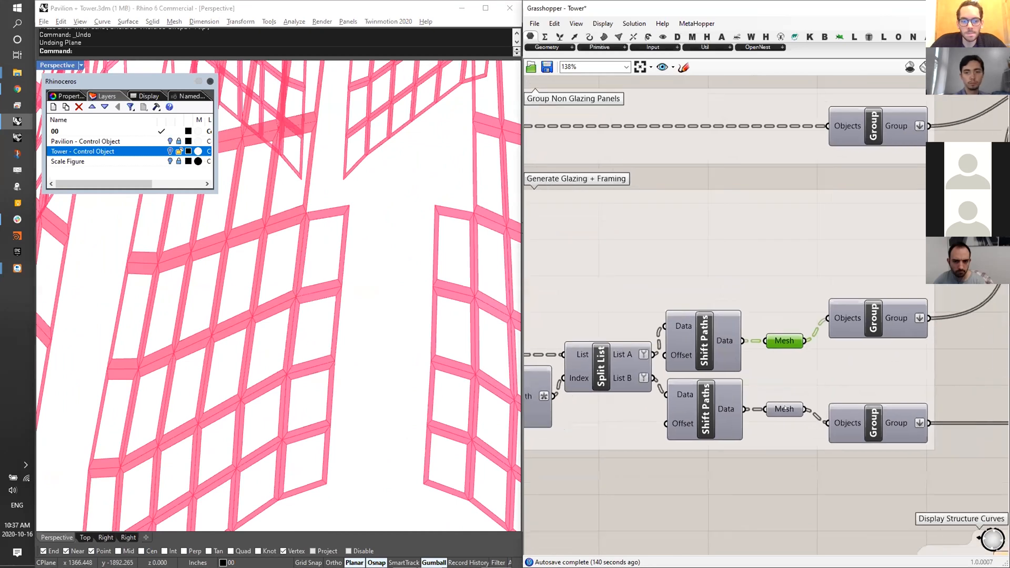
pyautogui.click(785, 409)
pyautogui.scroll(-5, 296, 298)
pyautogui.moveTo(297, 295); pyautogui.dragTo(333, 287, button='right')
# - Examine the glazing panels up close and highlight the Shift Paths component that feeds Frame+0
pyautogui.moveTo(532, 326); pyautogui.dragTo(821, 316, button='right')
pyautogui.scroll(2, 701, 258)
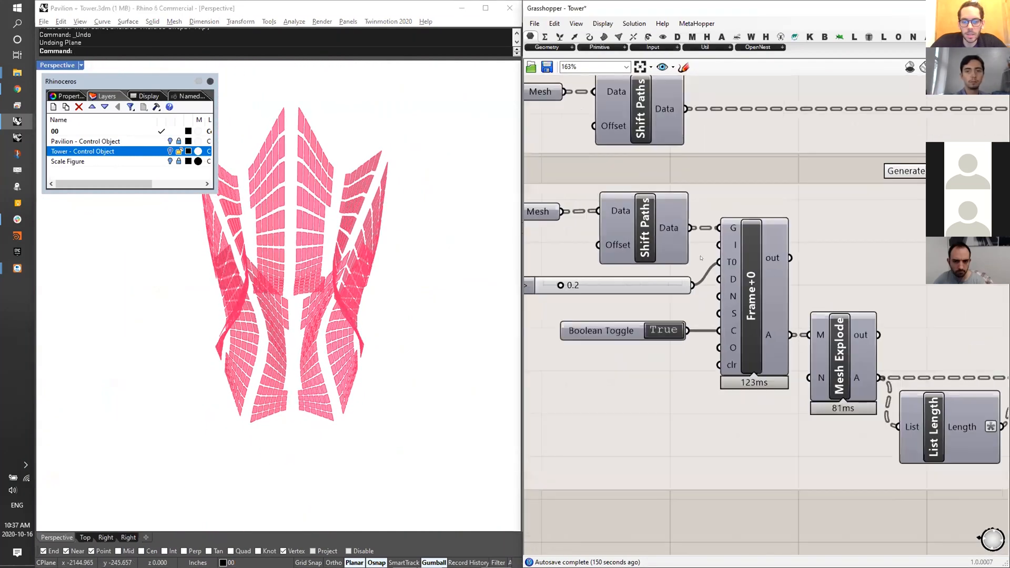
pyautogui.moveTo(728, 258)
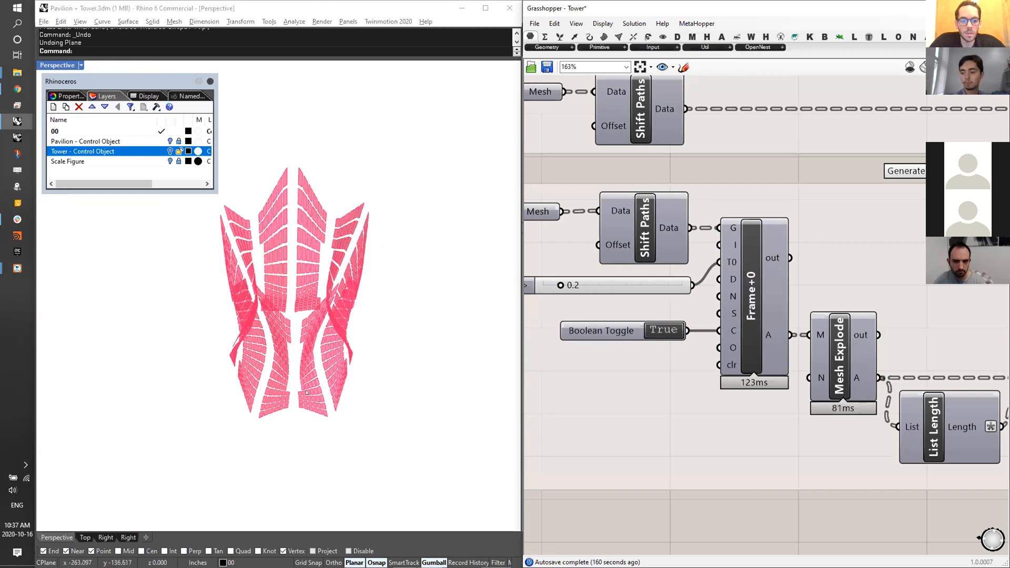
pyautogui.scroll(10, 257, 383)
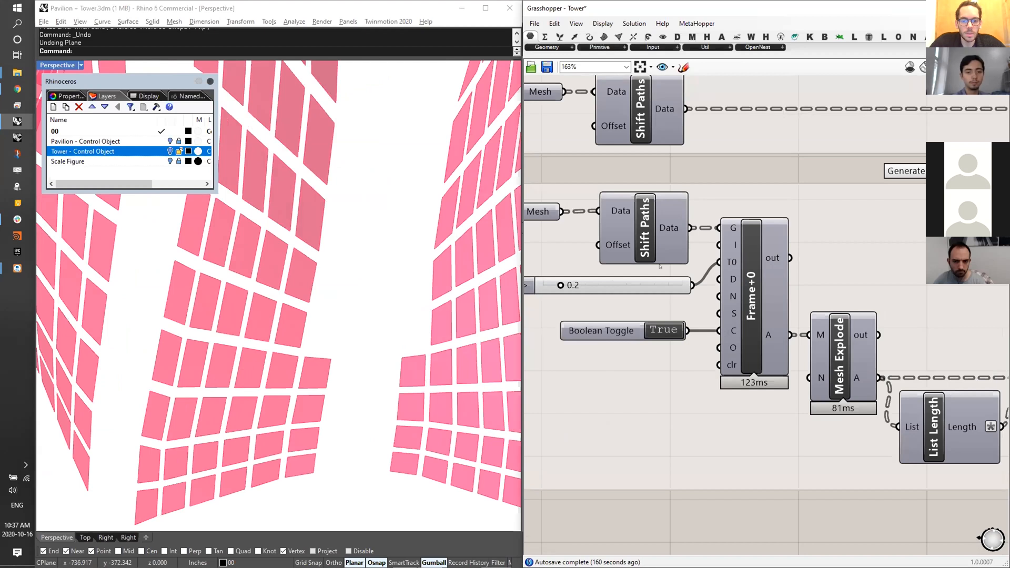
pyautogui.click(649, 230)
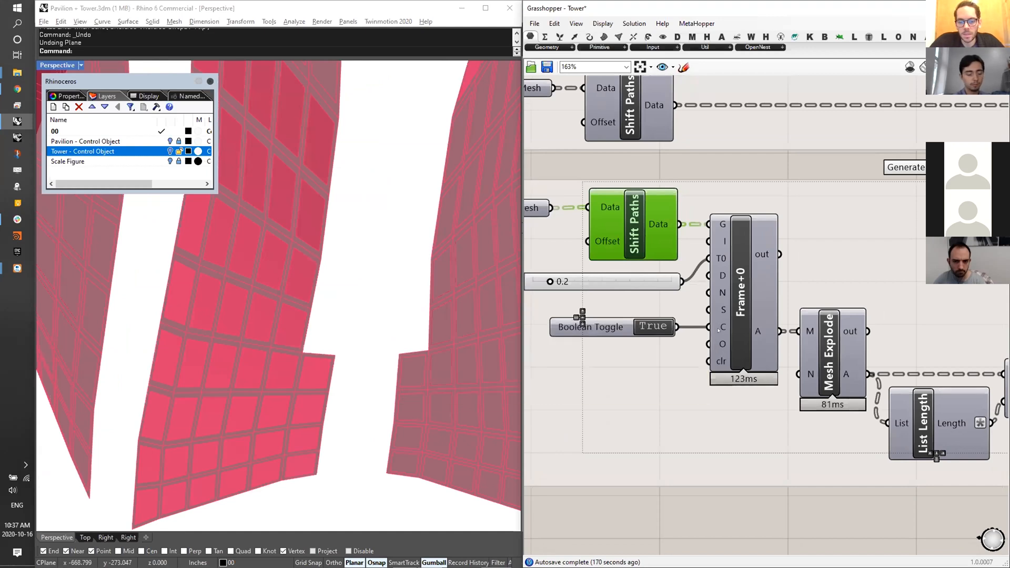
# - Highlight the Frame+0 component again and examine the frame subdivisions around the tower's panel openings
pyautogui.scroll(-2, 719, 330)
pyautogui.click(744, 299)
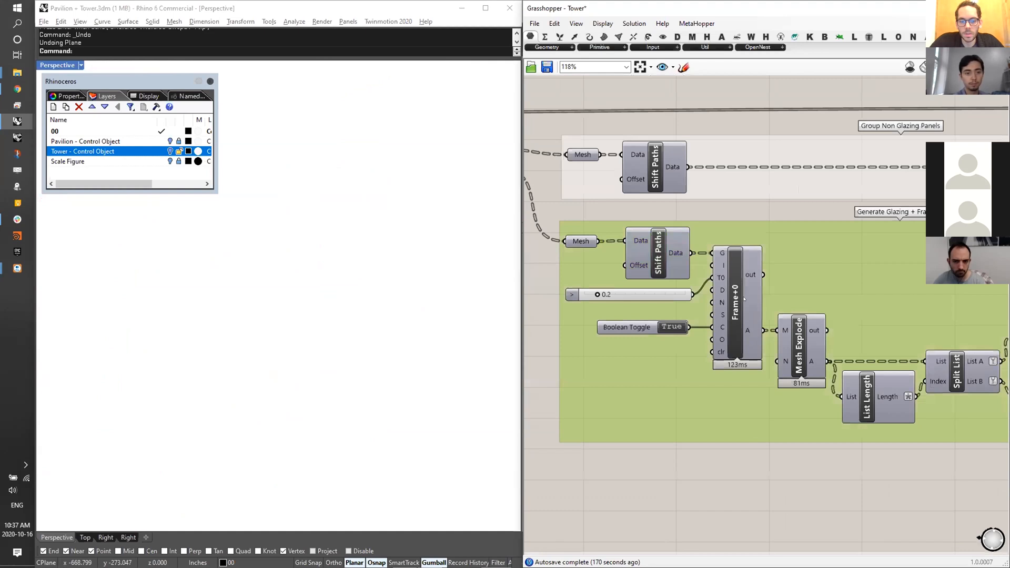
pyautogui.click(744, 299)
pyautogui.scroll(2, 281, 384)
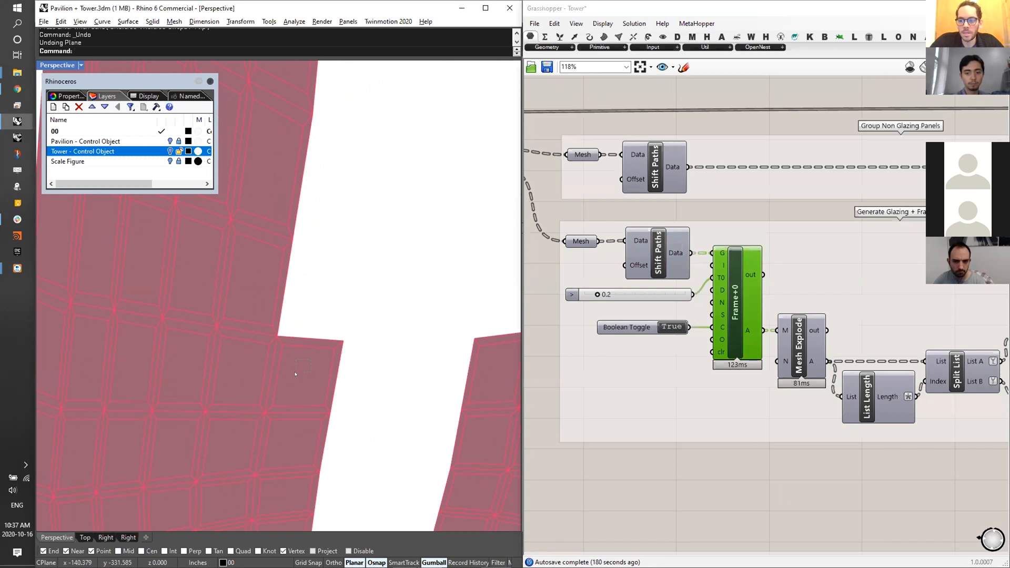
pyautogui.scroll(-2, 297, 359)
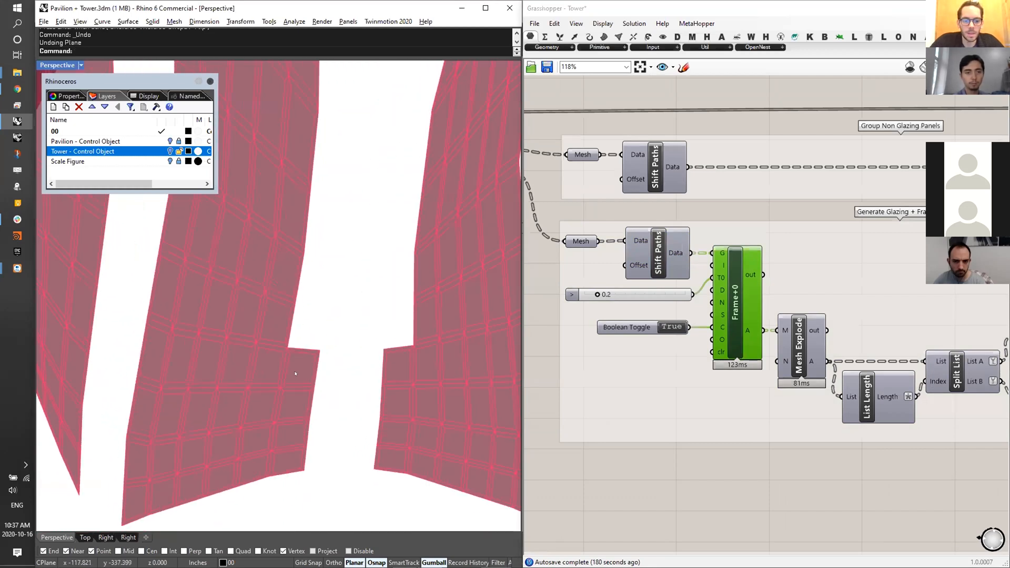
# - Highlight the Mesh Explode component and look over the exploded frame and glazing faces
pyautogui.moveTo(811, 361); pyautogui.dragTo(651, 365, button='right')
pyautogui.click(652, 365)
pyautogui.scroll(2, 616, 349)
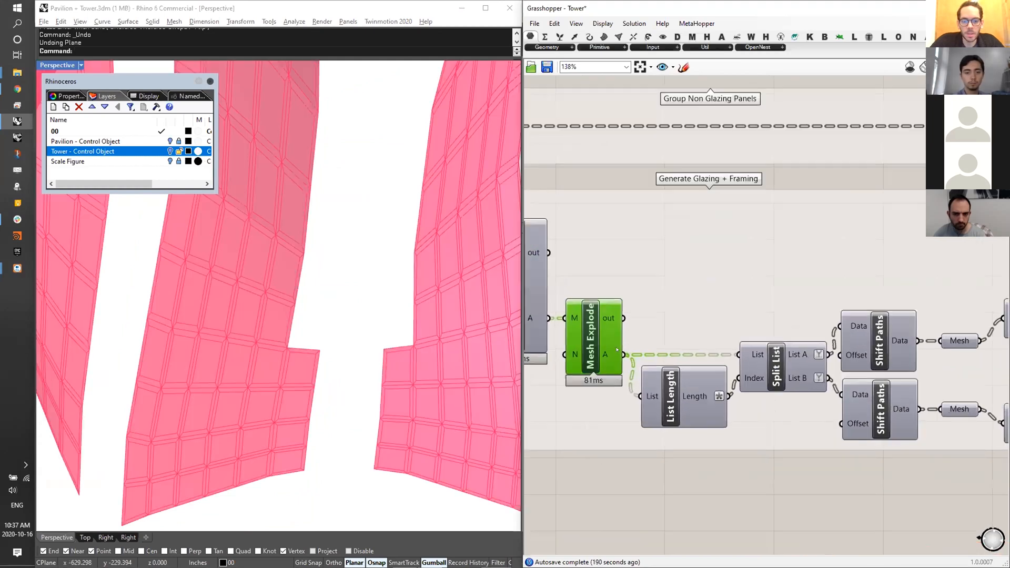
pyautogui.moveTo(616, 349)
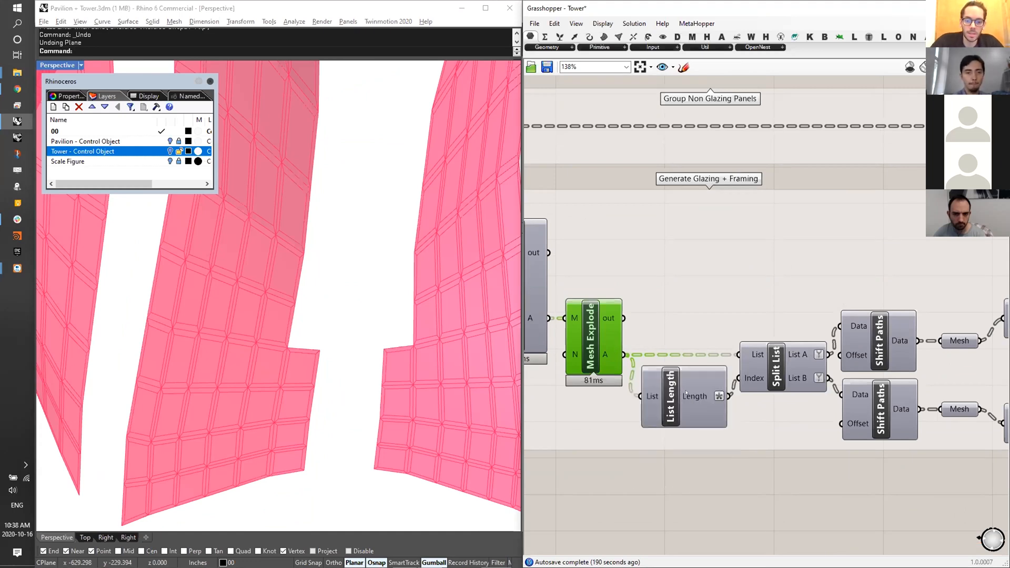
# - Highlight the two Mesh parameters after the Shift Paths components in turn to compare glazing and framing on the tower
pyautogui.moveTo(948, 360); pyautogui.dragTo(897, 351, button='right')
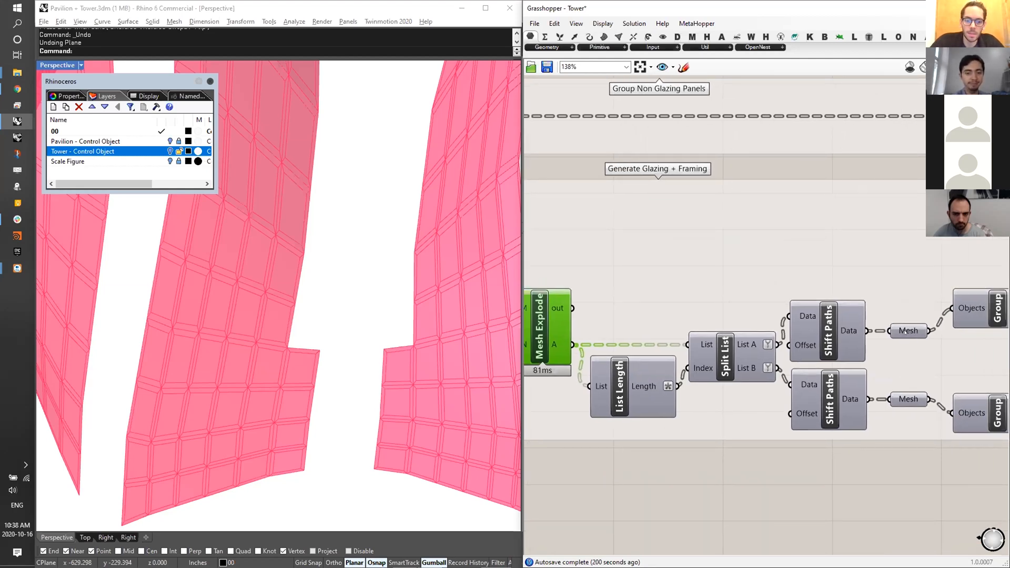
pyautogui.click(907, 331)
pyautogui.click(907, 399)
pyautogui.scroll(-1, 905, 400)
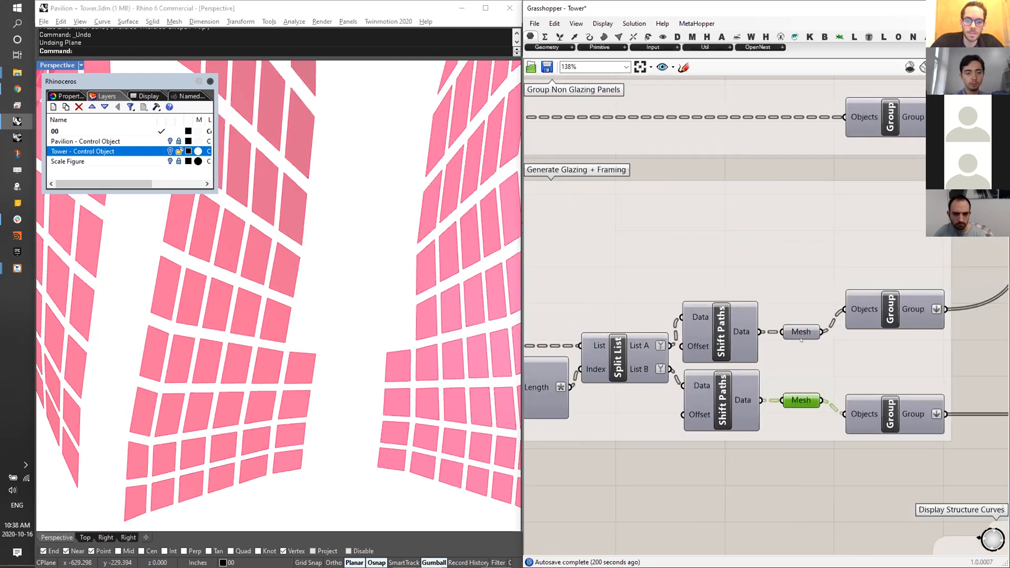
pyautogui.click(801, 332)
pyautogui.moveTo(800, 332); pyautogui.dragTo(669, 357, button='right')
# - Highlight the framing and glazing Group components together, followed by the Group component of the non-glazing panels
pyautogui.scroll(-2, 669, 356)
pyautogui.click(660, 358)
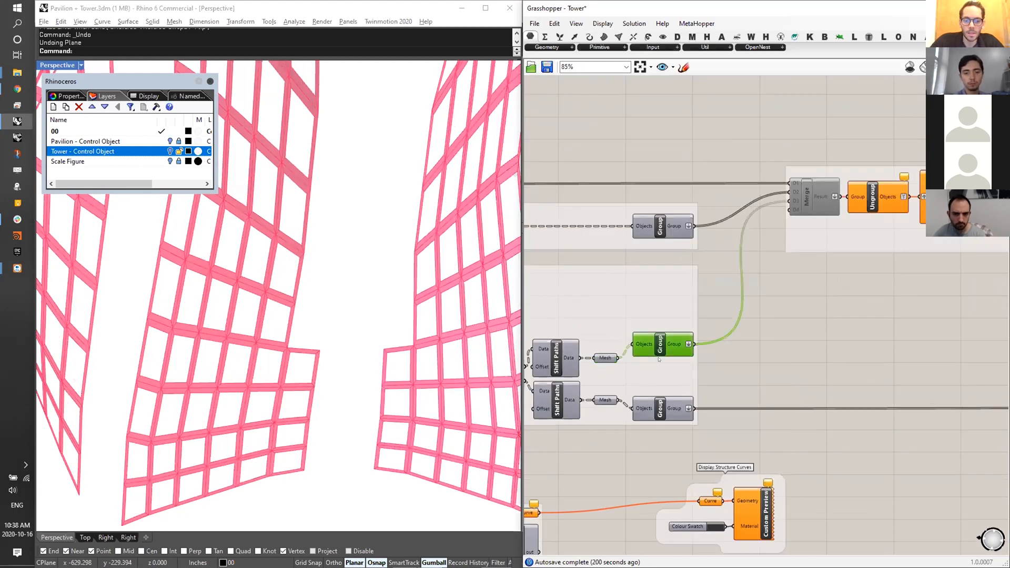
pyautogui.keyDown('shift'); pyautogui.click(687, 409); pyautogui.keyUp('shift')
pyautogui.click(785, 333)
pyautogui.click(676, 348)
pyautogui.keyDown('shift'); pyautogui.click(670, 416); pyautogui.keyUp('shift')
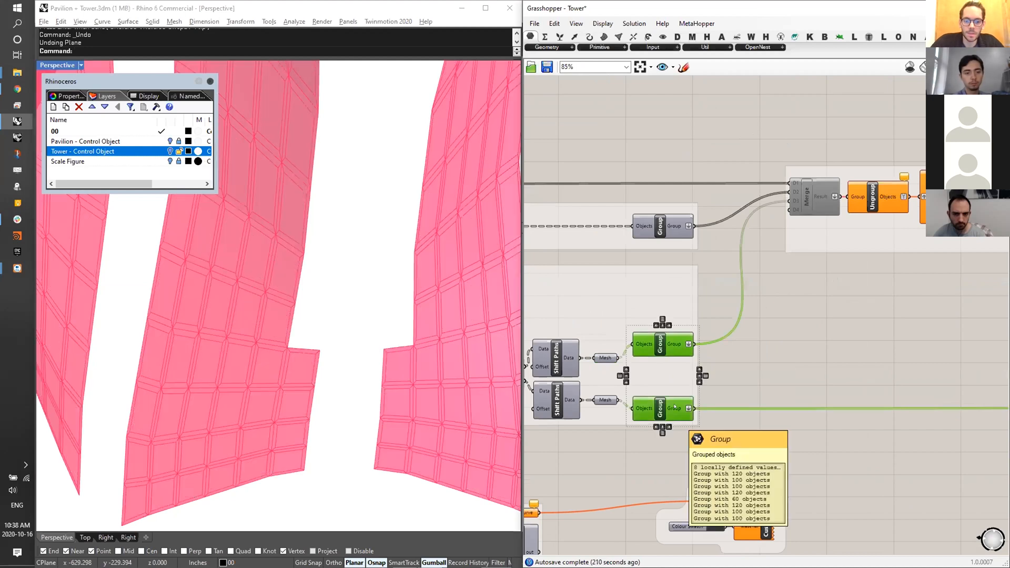
pyautogui.click(687, 233)
pyautogui.moveTo(710, 255); pyautogui.dragTo(684, 263, button='right')
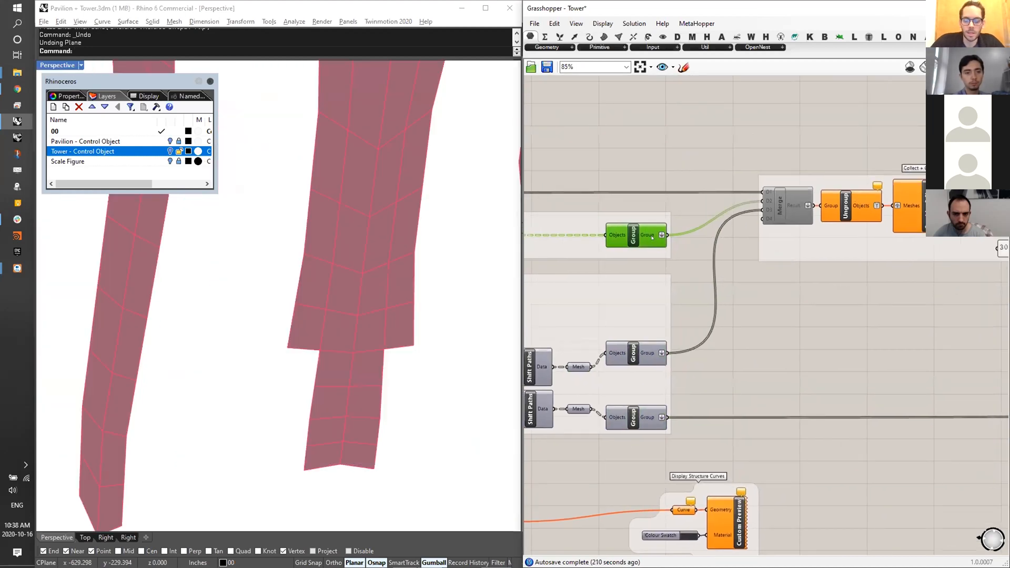
# - Clear the selection, look over the neighbouring component groups, and view the whole tower from outside
pyautogui.scroll(-5, 600, 316)
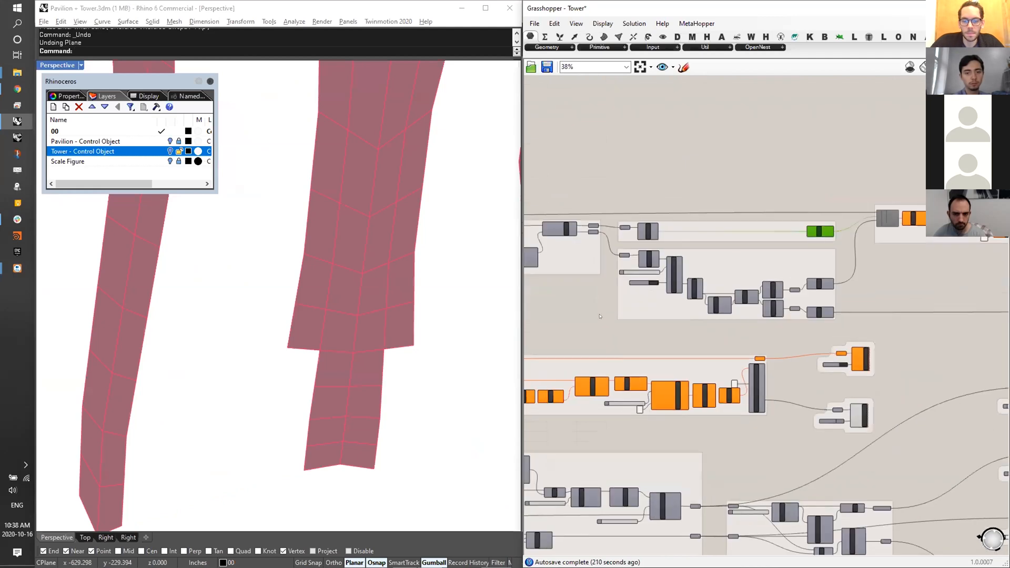
pyautogui.scroll(5, 600, 317)
pyautogui.moveTo(588, 326); pyautogui.dragTo(861, 304, button='right')
pyautogui.scroll(-2, 583, 358)
pyautogui.scroll(-3, 583, 358)
pyautogui.scroll(3, 617, 352)
pyautogui.click(624, 299)
pyautogui.scroll(-3, 653, 334)
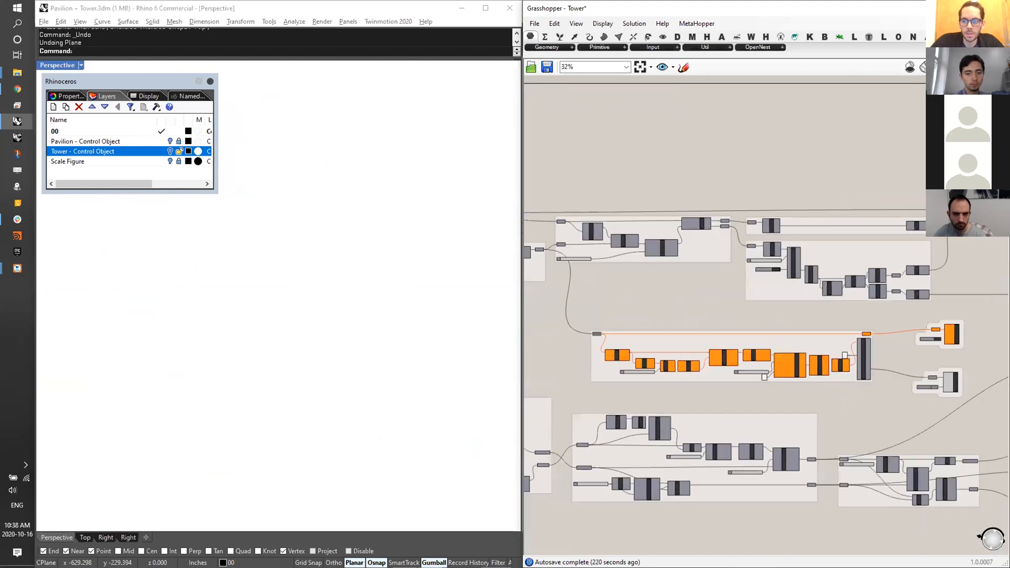
pyautogui.moveTo(652, 335); pyautogui.dragTo(572, 344, button='right')
pyautogui.scroll(-10, 321, 316)
pyautogui.moveTo(321, 310); pyautogui.dragTo(397, 210, button='right')
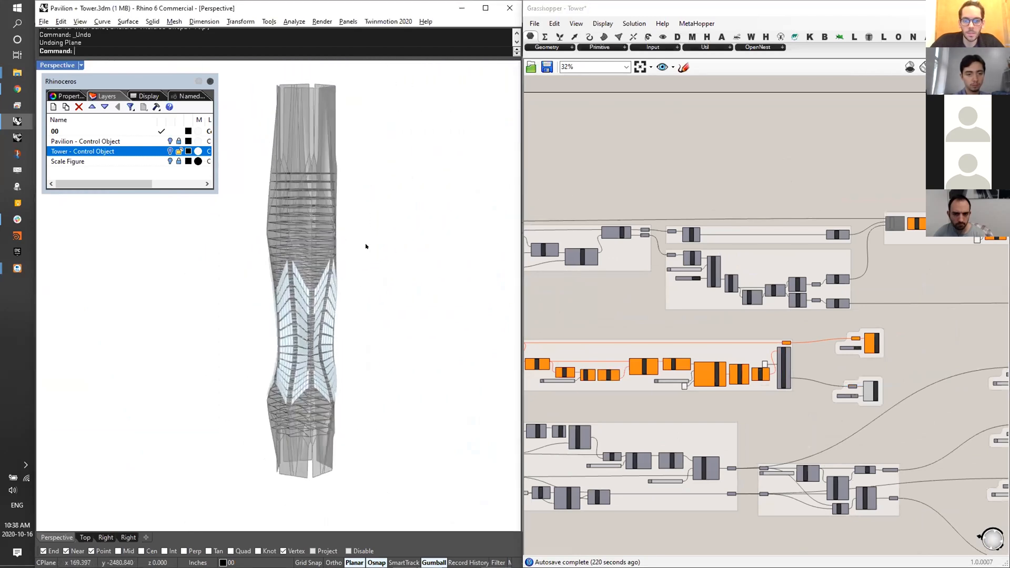
# - Disable the Ungroup component in the group that collects and cleans up the tower panels
pyautogui.scroll(4, 790, 184)
pyautogui.click(829, 234)
pyautogui.middleClick(829, 234)
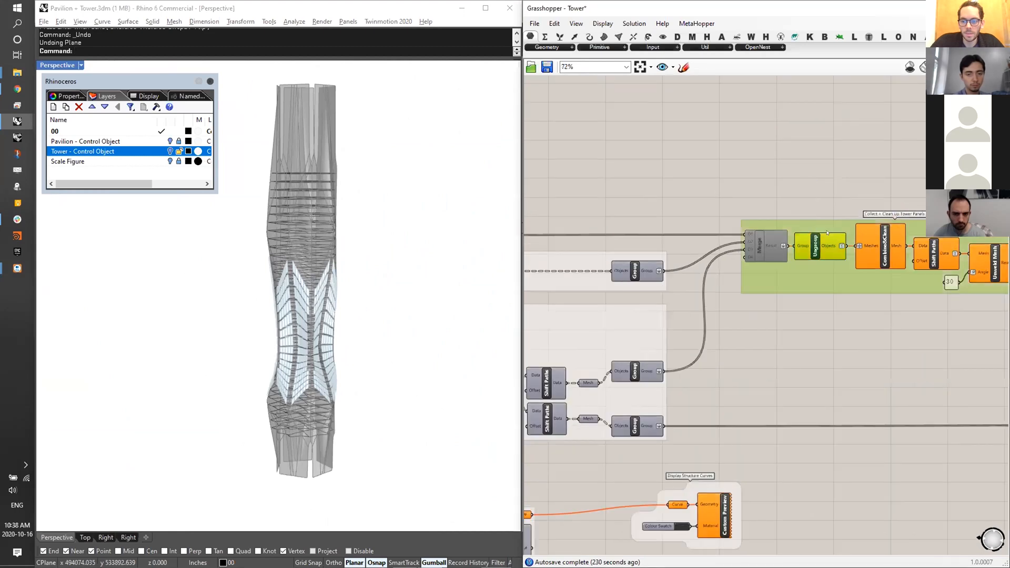
pyautogui.click(727, 300)
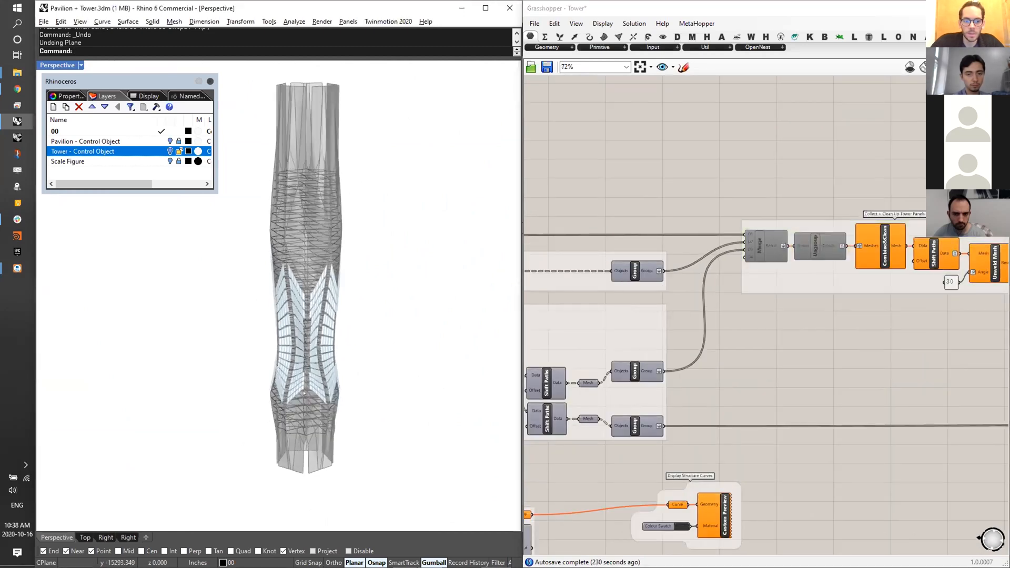
# - Trace the main structure input back to the Curve parameter after Dispatch and highlight its curves on the tower
pyautogui.moveTo(781, 359); pyautogui.dragTo(973, 253, button='right')
pyautogui.moveTo(685, 379); pyautogui.dragTo(907, 352, button='right')
pyautogui.moveTo(658, 367); pyautogui.dragTo(955, 343, button='right')
pyautogui.moveTo(587, 240); pyautogui.dragTo(635, 271, button='right')
pyautogui.scroll(1, 760, 357)
pyautogui.scroll(-2, 760, 356)
pyautogui.click(627, 204)
pyautogui.middleClick(622, 205)
pyautogui.click(648, 185)
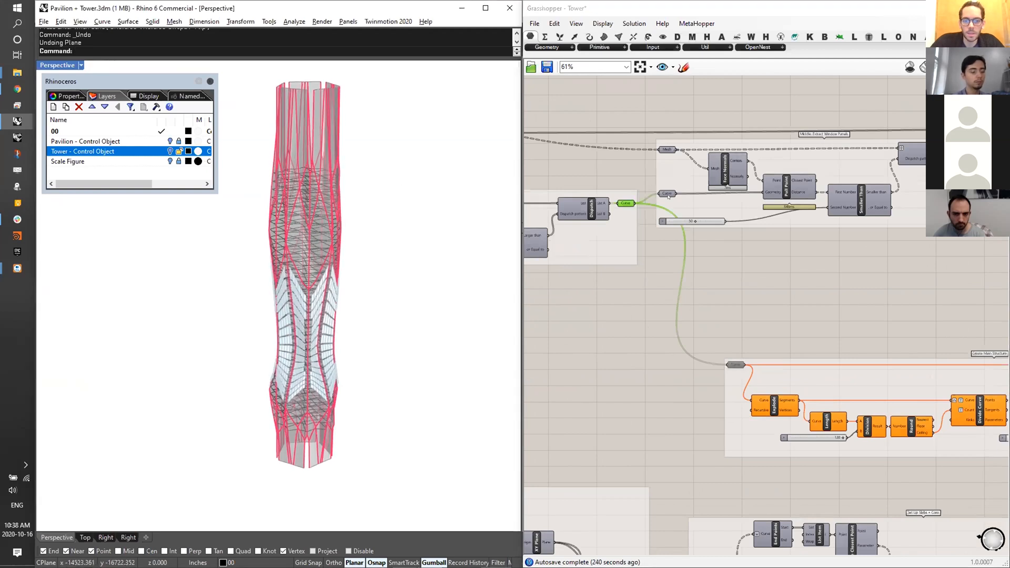
pyautogui.middleClick(609, 192)
pyautogui.click(600, 182)
# - Examine the Create Main Structure group from its disabled Curve input through to the subdivision component
pyautogui.moveTo(739, 340); pyautogui.dragTo(579, 316, button='right')
pyautogui.scroll(3, 571, 315)
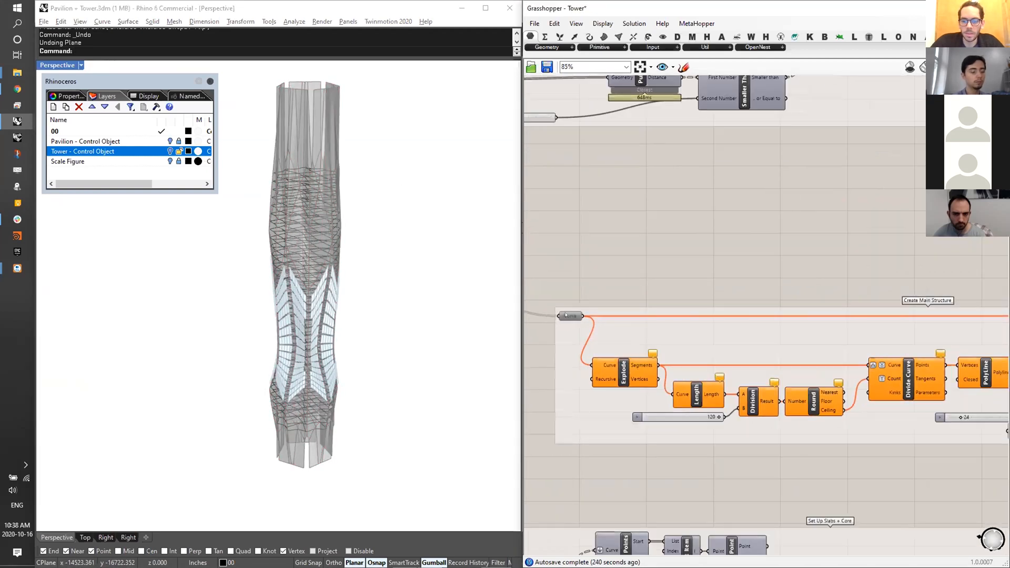
pyautogui.middleClick(569, 315)
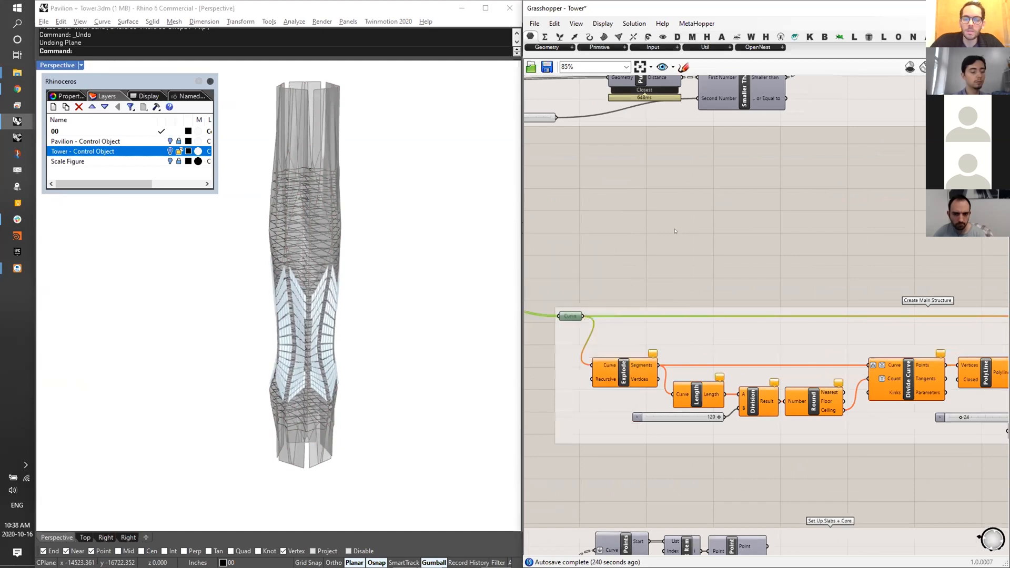
pyautogui.middleClick(567, 315)
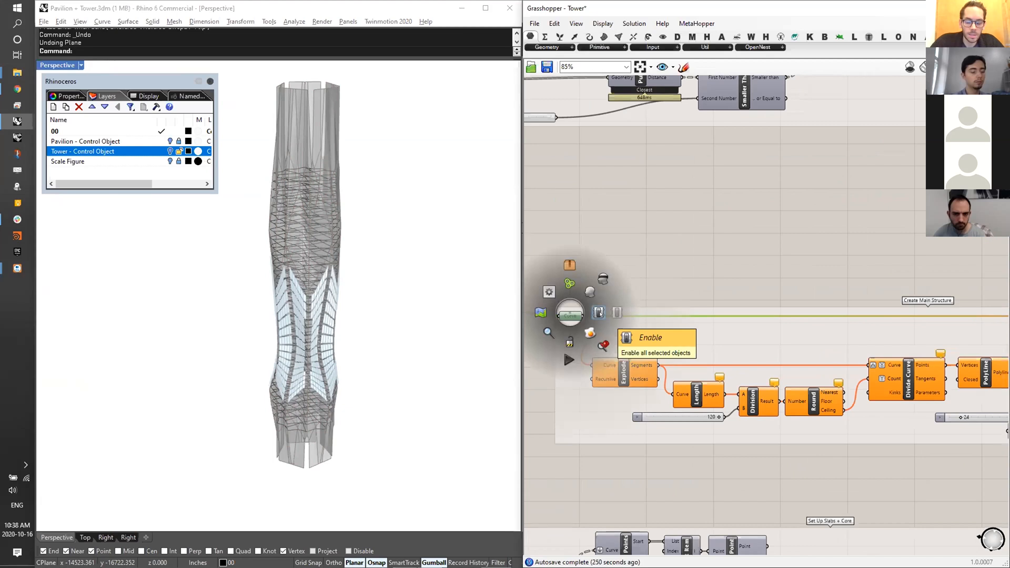
pyautogui.rightClick(627, 263)
pyautogui.scroll(-2, 625, 265)
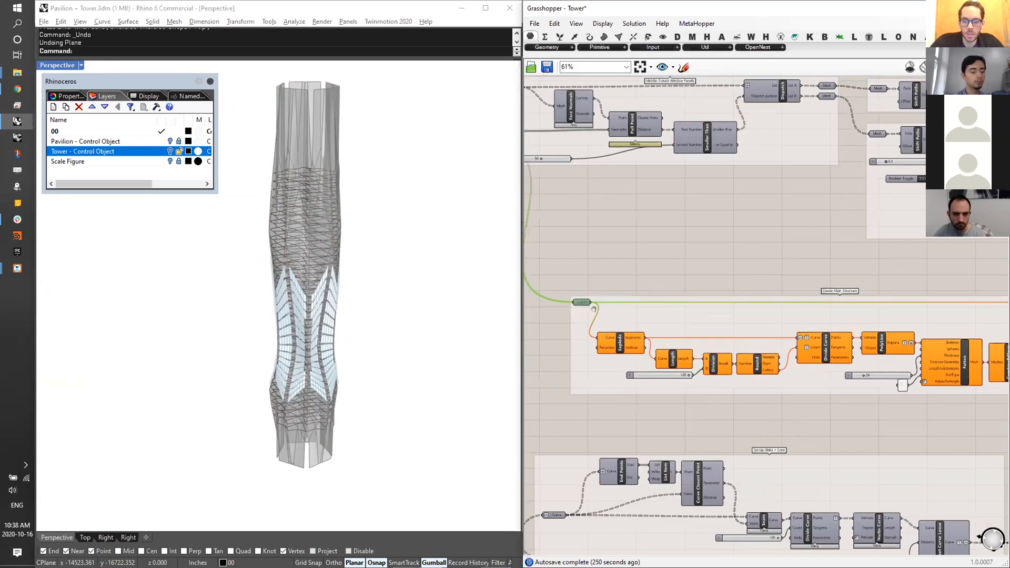
pyautogui.moveTo(943, 258); pyautogui.dragTo(798, 300, button='right')
pyautogui.scroll(1, 798, 301)
pyautogui.moveTo(933, 484); pyautogui.dragTo(905, 334)
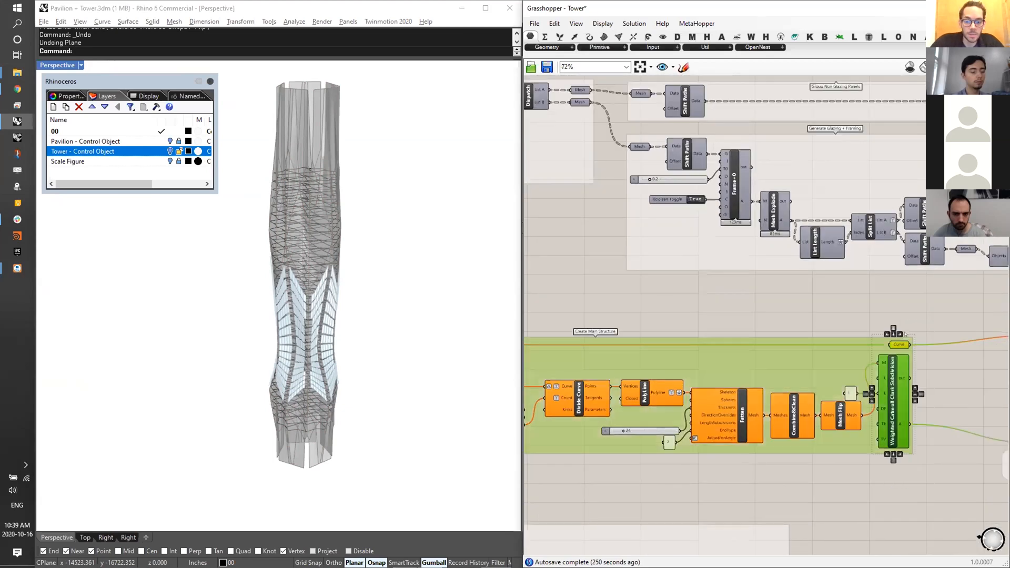
pyautogui.moveTo(665, 325); pyautogui.dragTo(810, 333, button='right')
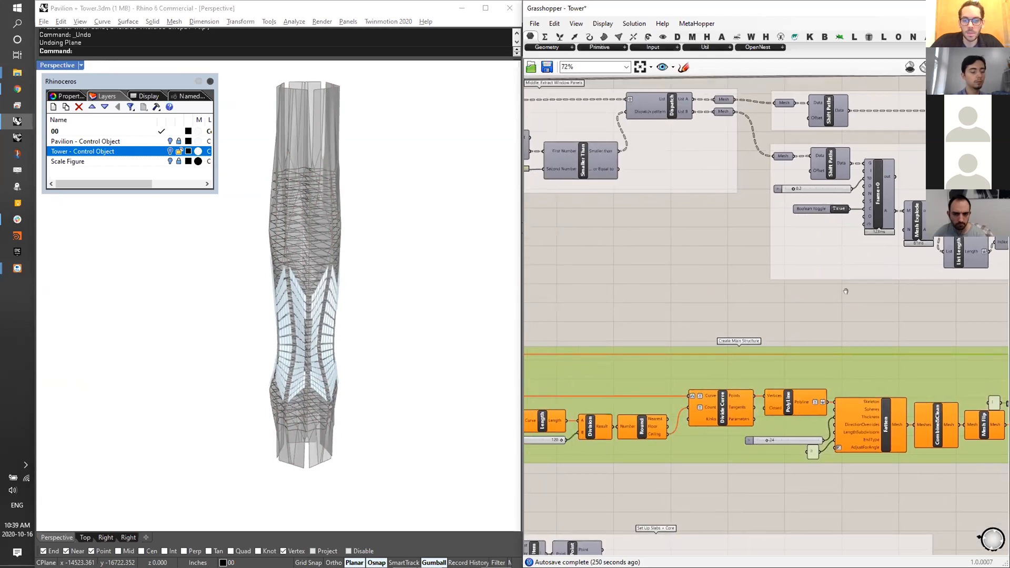
pyautogui.moveTo(659, 317); pyautogui.dragTo(846, 309, button='right')
# - Enable the Curve input parameter of the Create Main Structure group
pyautogui.scroll(1, 675, 308)
pyautogui.click(617, 345)
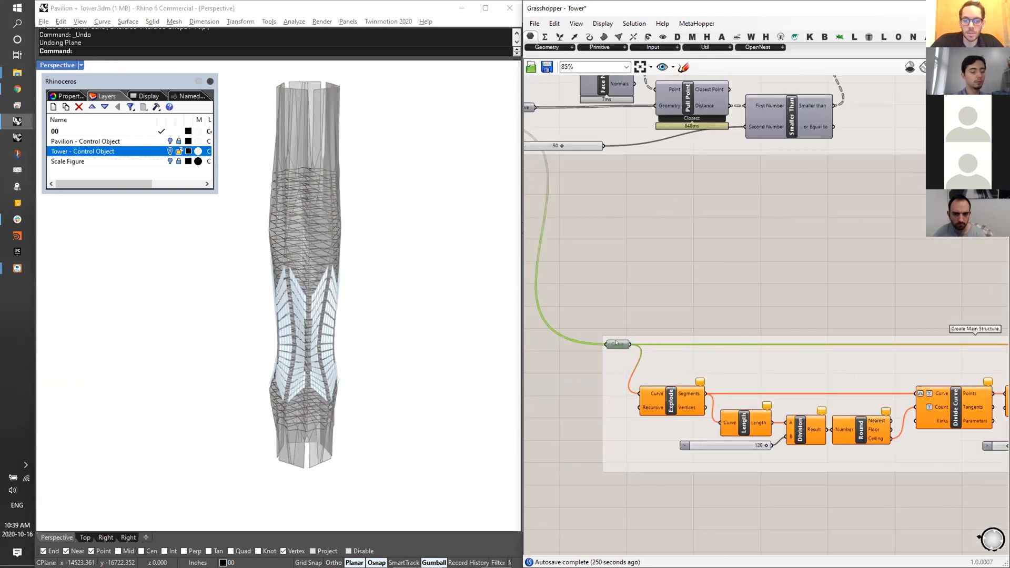
pyautogui.press('space')
pyautogui.click(694, 264)
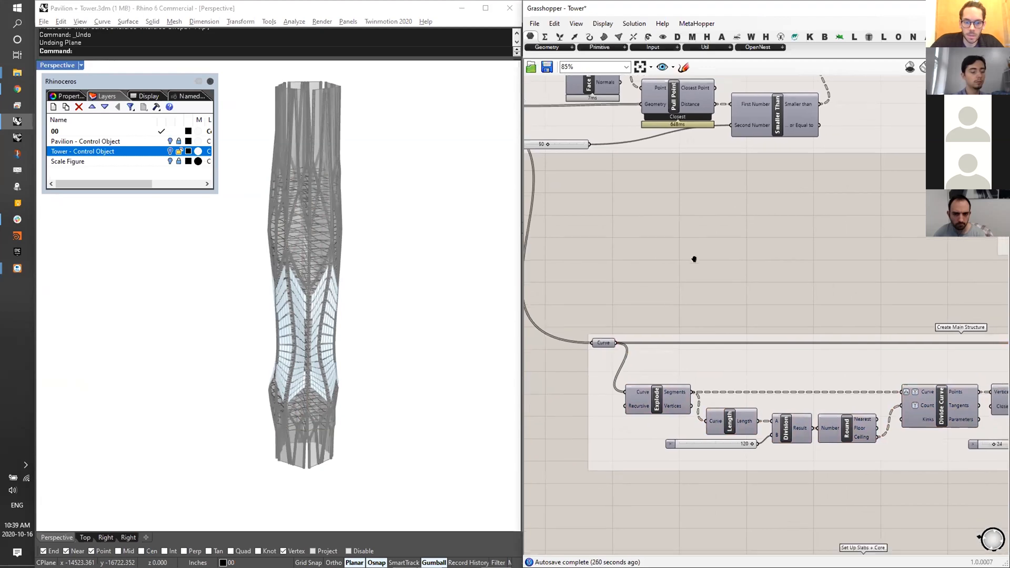
# - Turn off the Custom Preview branching off the base tower mesh to expose the structure inside
pyautogui.scroll(-5, 794, 263)
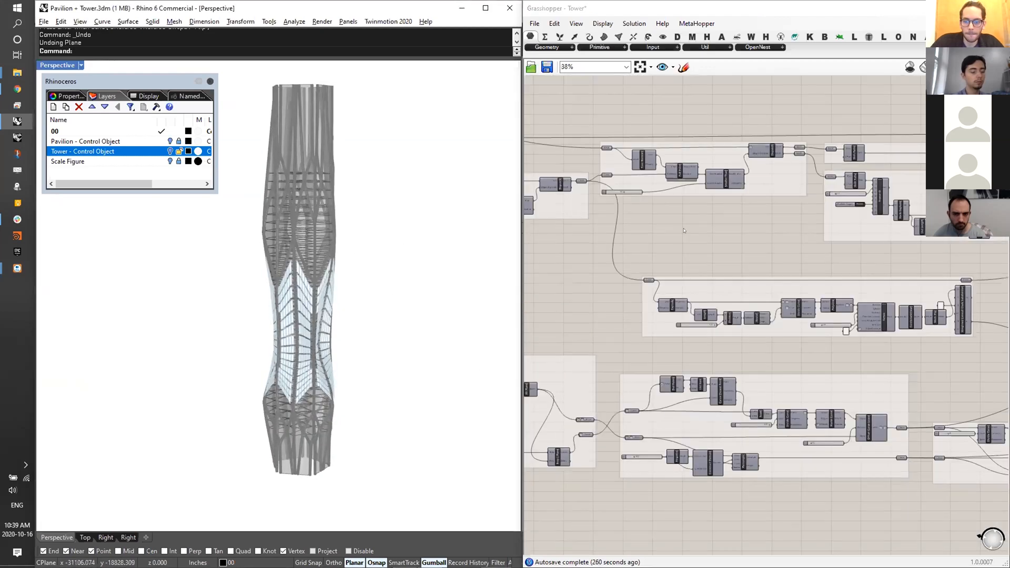
pyautogui.scroll(4, 684, 248)
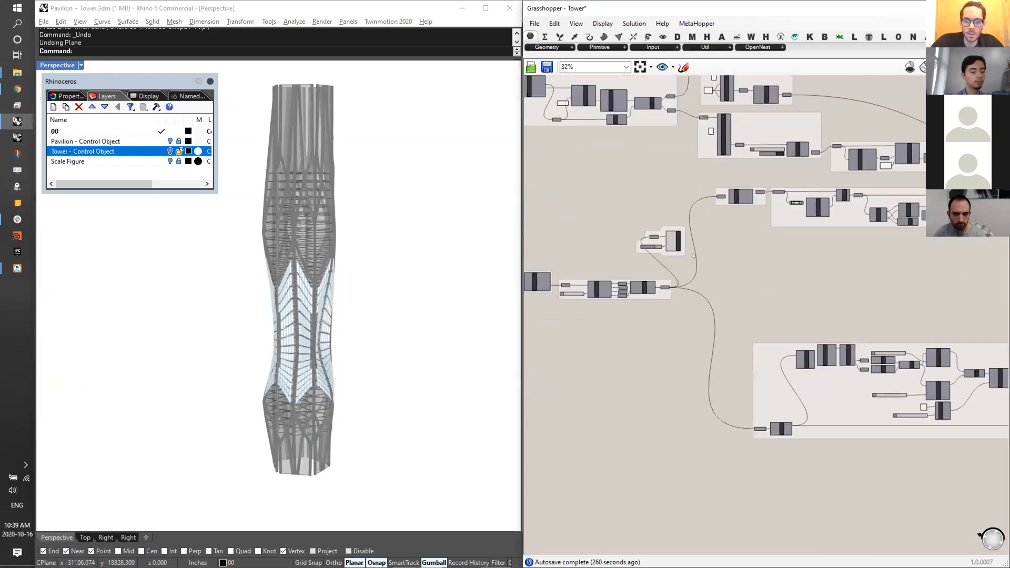
pyautogui.click(669, 241)
pyautogui.press('space')
pyautogui.click(703, 207)
pyautogui.click(749, 248)
# - Examine the exposed structural members near the tower's base and the Create Main Structure components
pyautogui.moveTo(448, 287); pyautogui.dragTo(368, 234, button='right')
pyautogui.scroll(-5, 871, 211)
pyautogui.moveTo(863, 237); pyautogui.dragTo(676, 268, button='right')
pyautogui.scroll(9, 675, 269)
pyautogui.moveTo(266, 297); pyautogui.dragTo(293, 189, button='right')
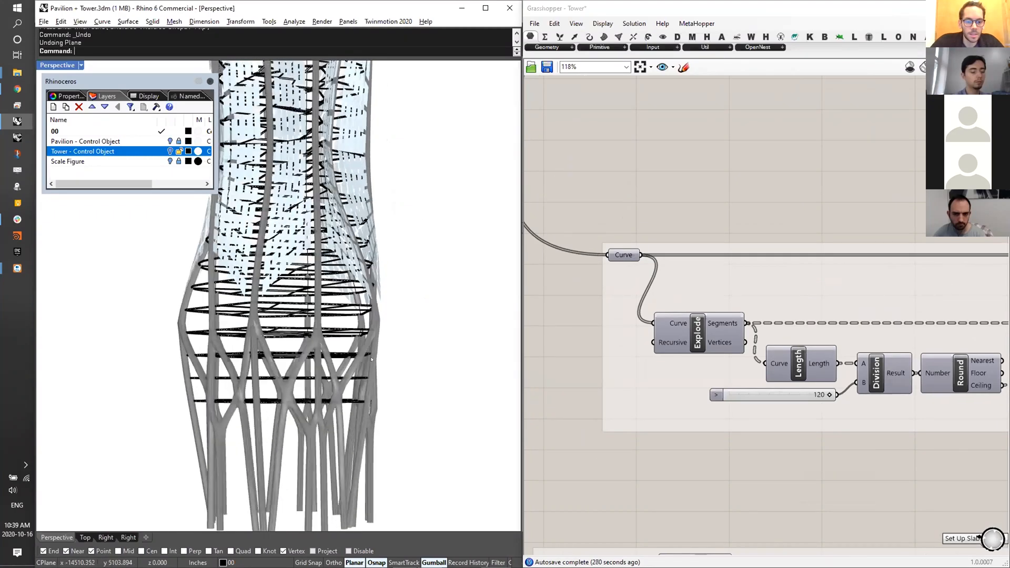
pyautogui.scroll(-3, 822, 247)
pyautogui.scroll(3, 823, 248)
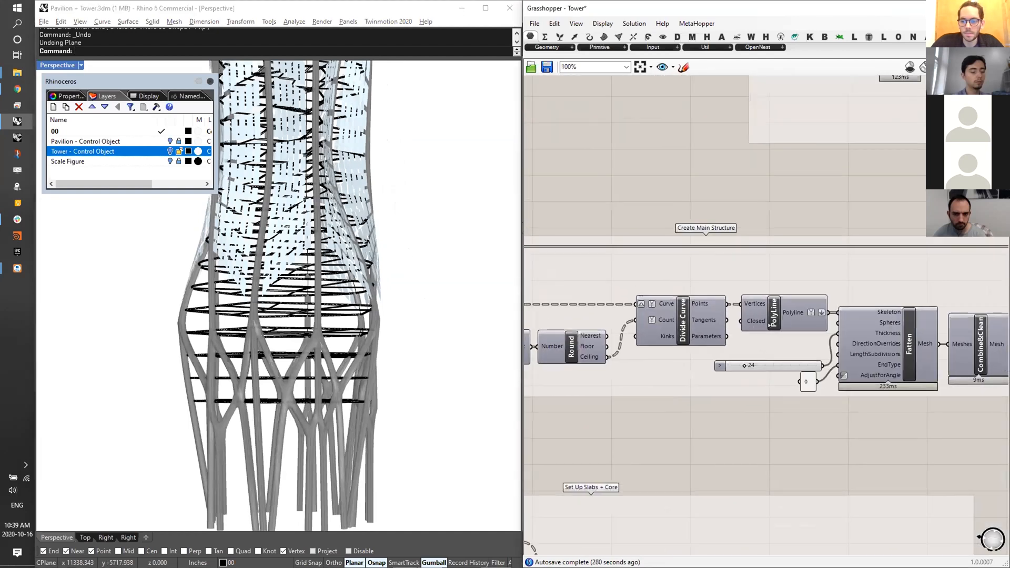
# - Highlight the PolyLine component and the Explode component in Create Main Structure to compare their curves in the viewport
pyautogui.click(784, 315)
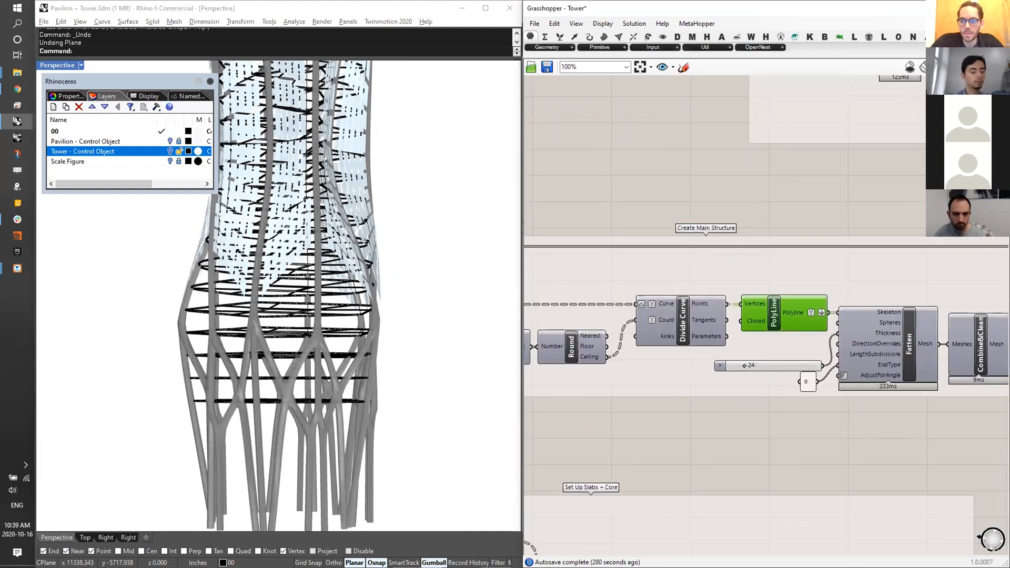
pyautogui.moveTo(343, 232); pyautogui.dragTo(400, 237, button='right')
pyautogui.moveTo(584, 329); pyautogui.dragTo(836, 336, button='right')
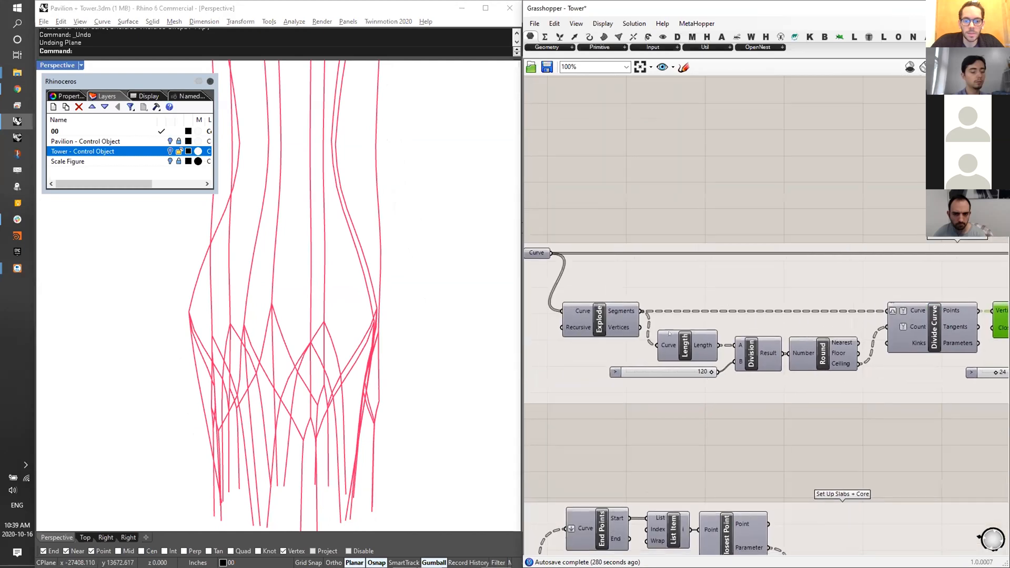
pyautogui.click(600, 321)
pyautogui.moveTo(710, 346); pyautogui.dragTo(659, 341, button='right')
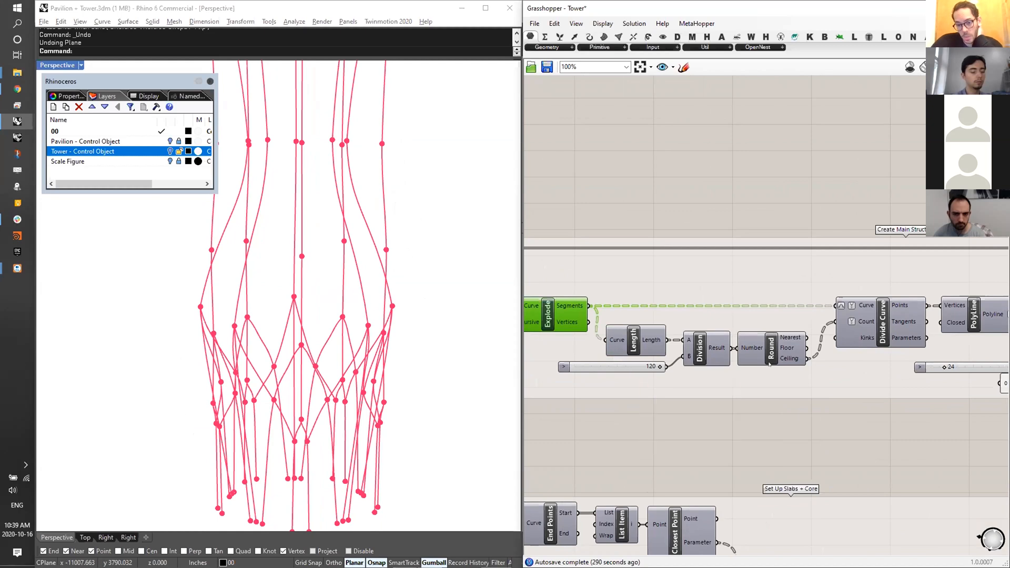
# - Add a Panel below the Round component and connect it to the Division result
pyautogui.scroll(2, 769, 364)
pyautogui.doubleClick(728, 453)
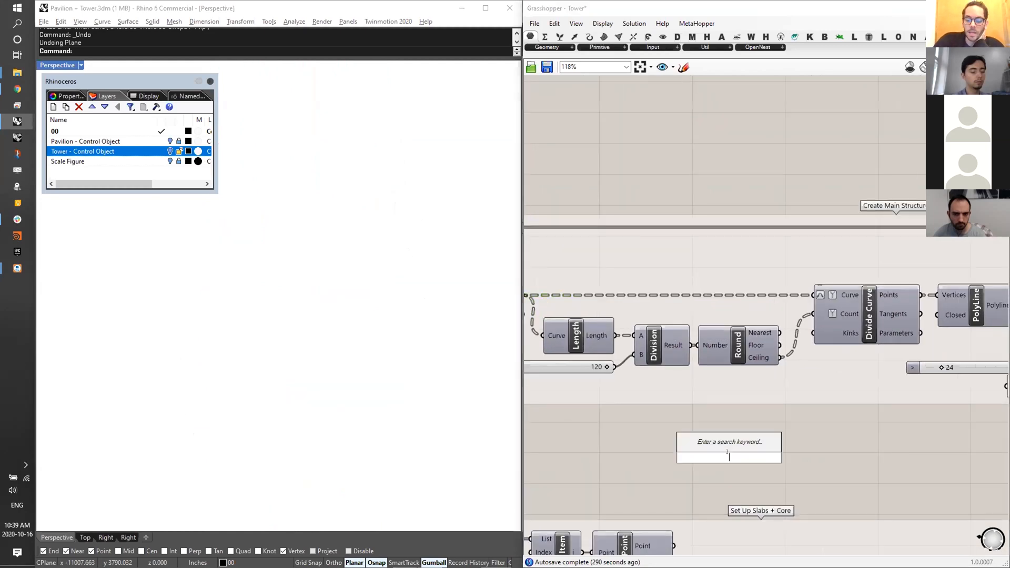
pyautogui.write('panel')
pyautogui.press('Return')
pyautogui.moveTo(692, 346); pyautogui.dragTo(724, 437)
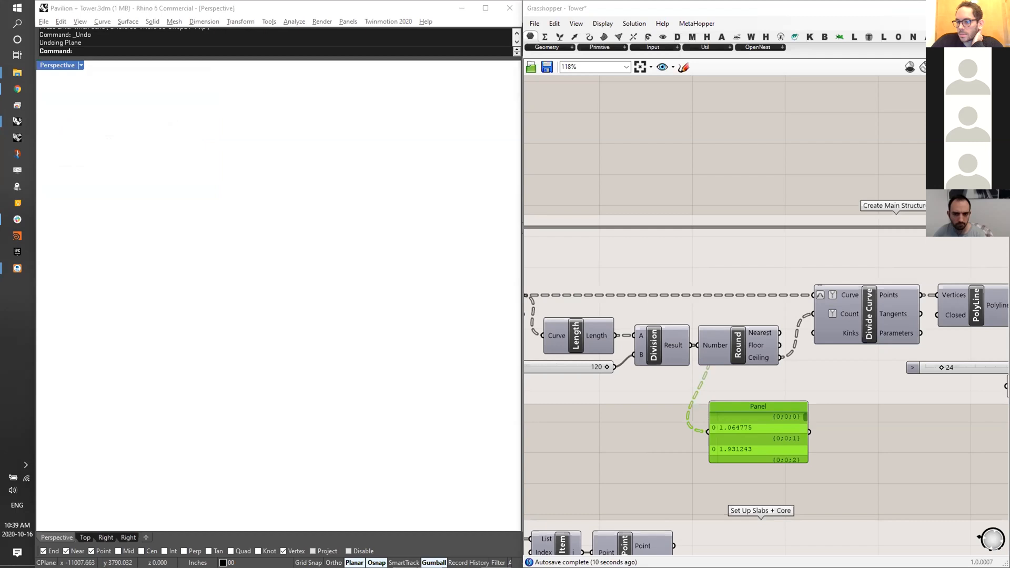
pyautogui.click(442, 247)
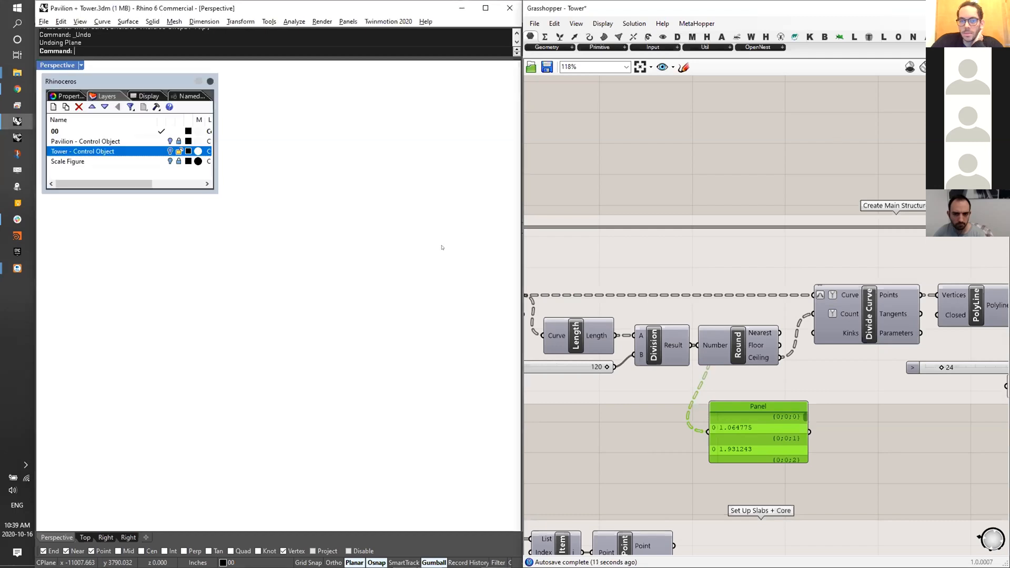
pyautogui.click(750, 162)
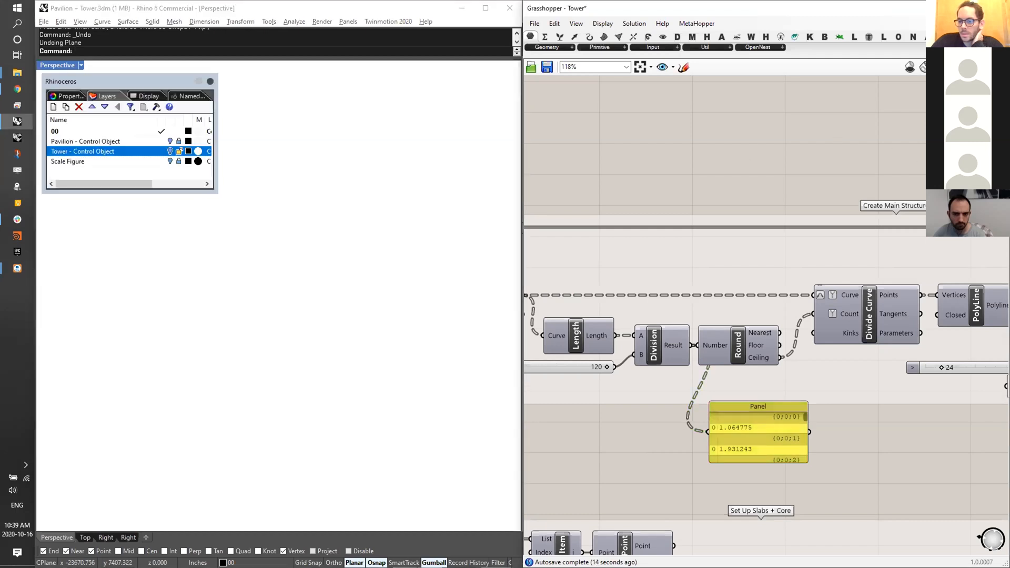
pyautogui.click(442, 247)
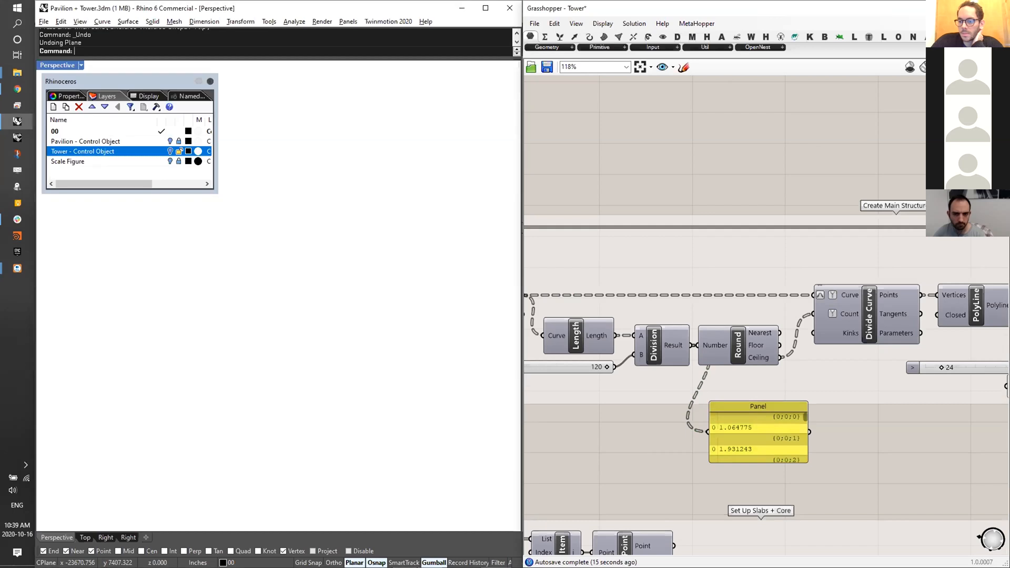
pyautogui.click(795, 89)
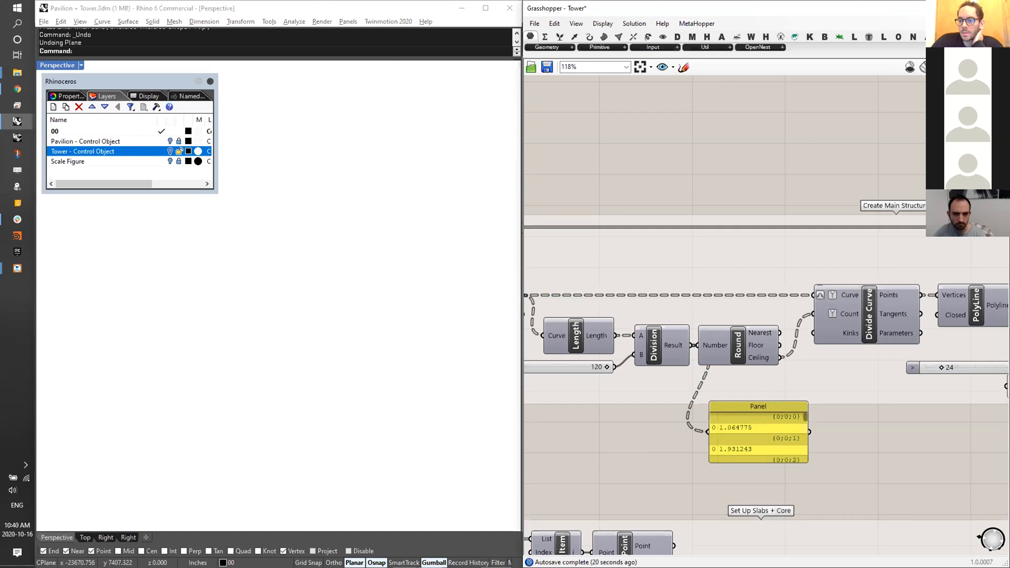
pyautogui.click(366, 241)
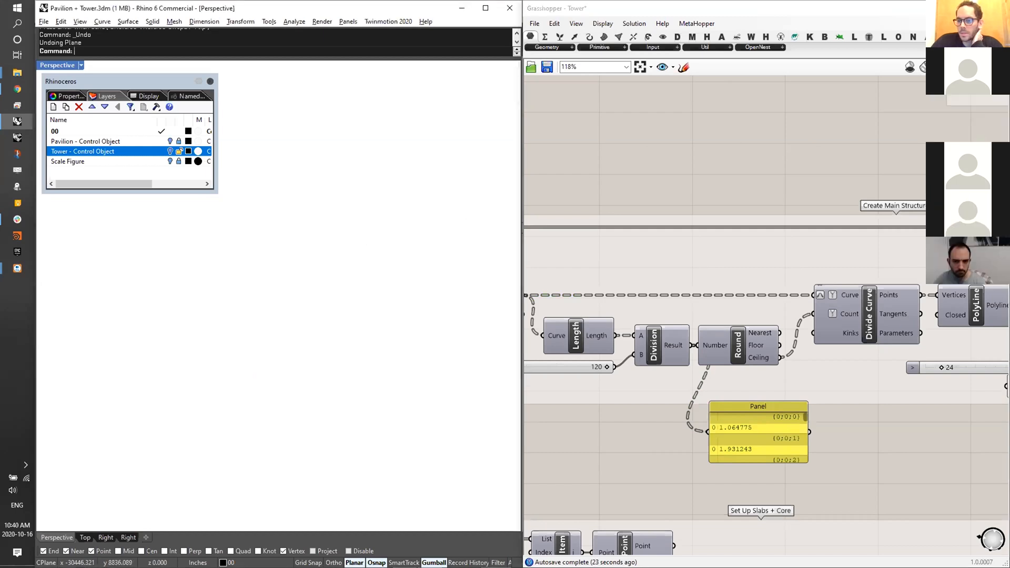
pyautogui.click(593, 185)
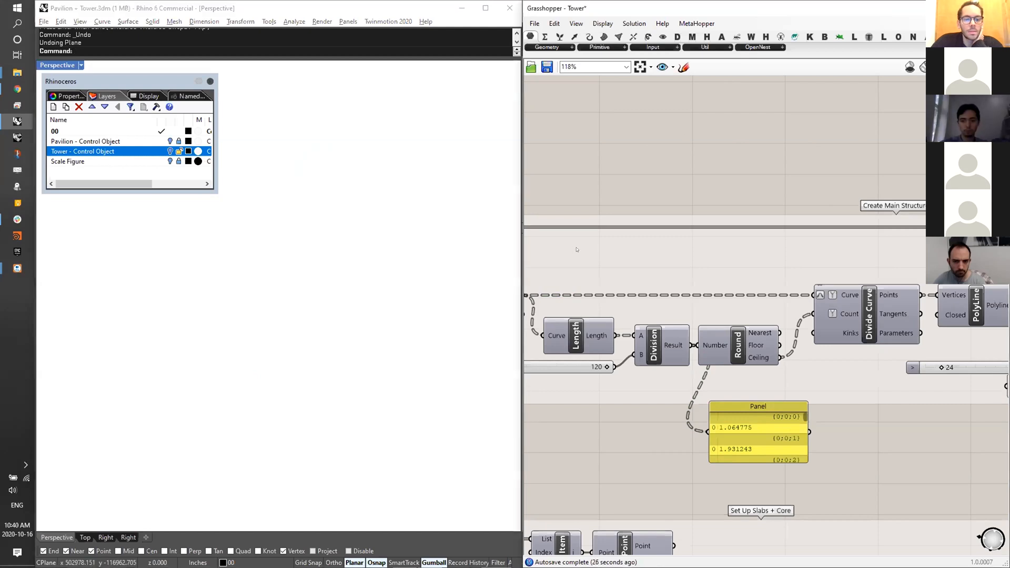
pyautogui.scroll(-3, 593, 184)
pyautogui.moveTo(653, 189); pyautogui.dragTo(794, 190, button='right')
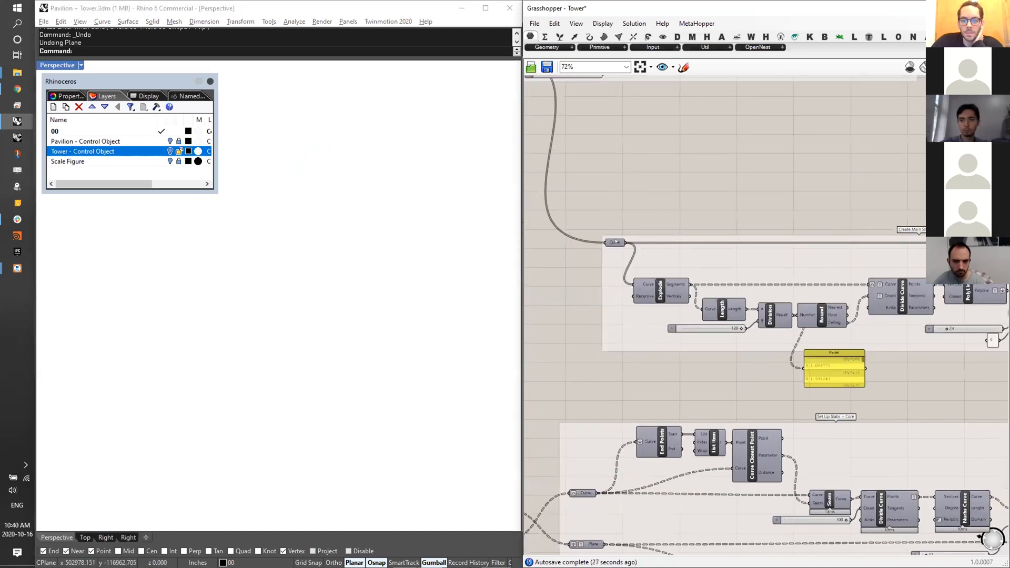
# - Highlight the input Curve parameter of Create Main Structure to examine its curves in the viewport
pyautogui.click(616, 242)
pyautogui.moveTo(616, 242); pyautogui.dragTo(582, 240, button='right')
pyautogui.moveTo(872, 289); pyautogui.dragTo(634, 285, button='right')
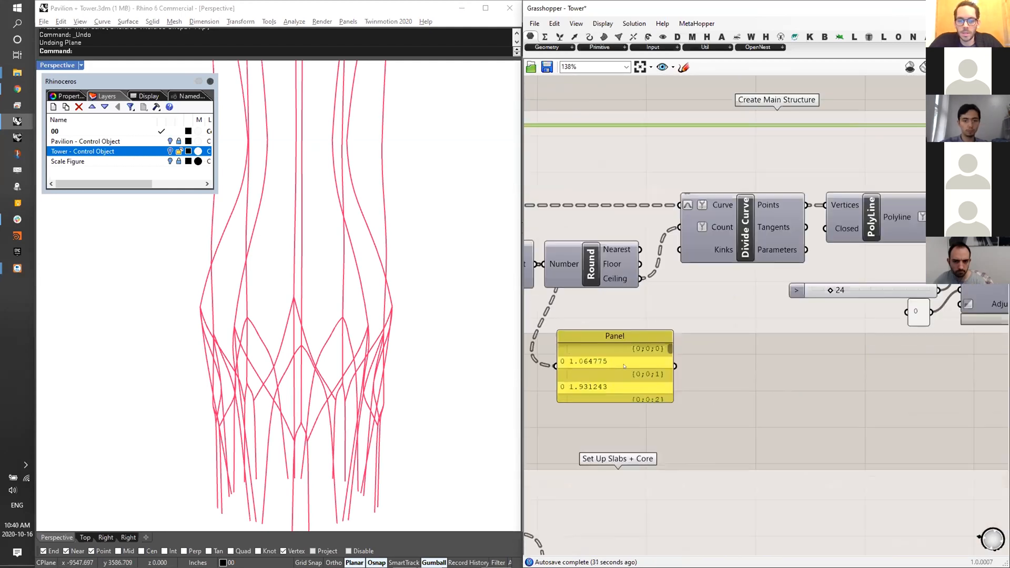
# - Rewire the Panel to Round's Ceiling output and enlarge it to show more of the list
pyautogui.scroll(2, 651, 240)
pyautogui.moveTo(796, 247); pyautogui.dragTo(784, 246, button='right')
pyautogui.moveTo(755, 269); pyautogui.dragTo(670, 356)
pyautogui.moveTo(764, 358); pyautogui.dragTo(737, 344, button='right')
pyautogui.moveTo(737, 344); pyautogui.dragTo(806, 322)
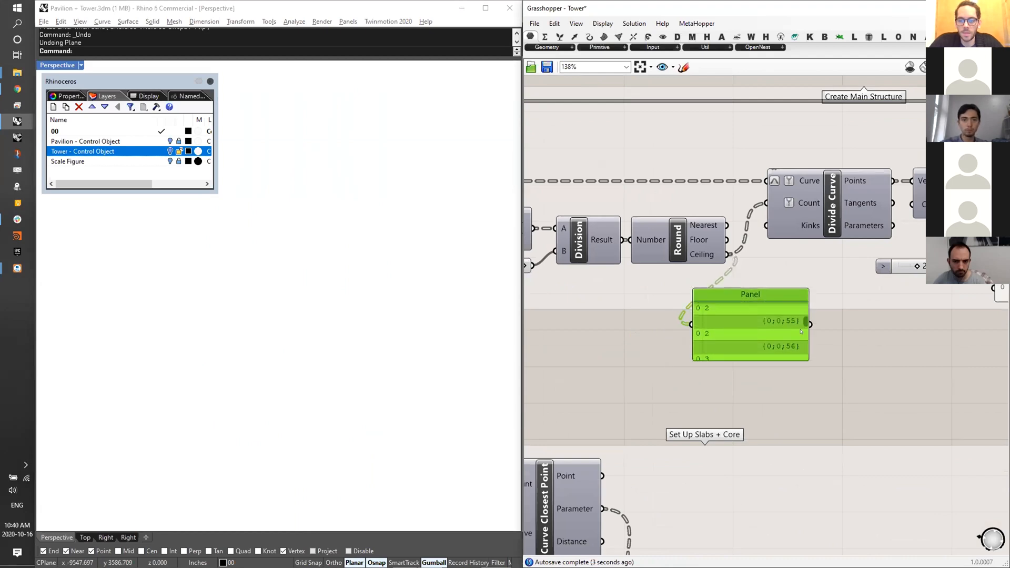
pyautogui.moveTo(768, 357); pyautogui.dragTo(768, 480)
pyautogui.moveTo(759, 350); pyautogui.dragTo(770, 332, button='right')
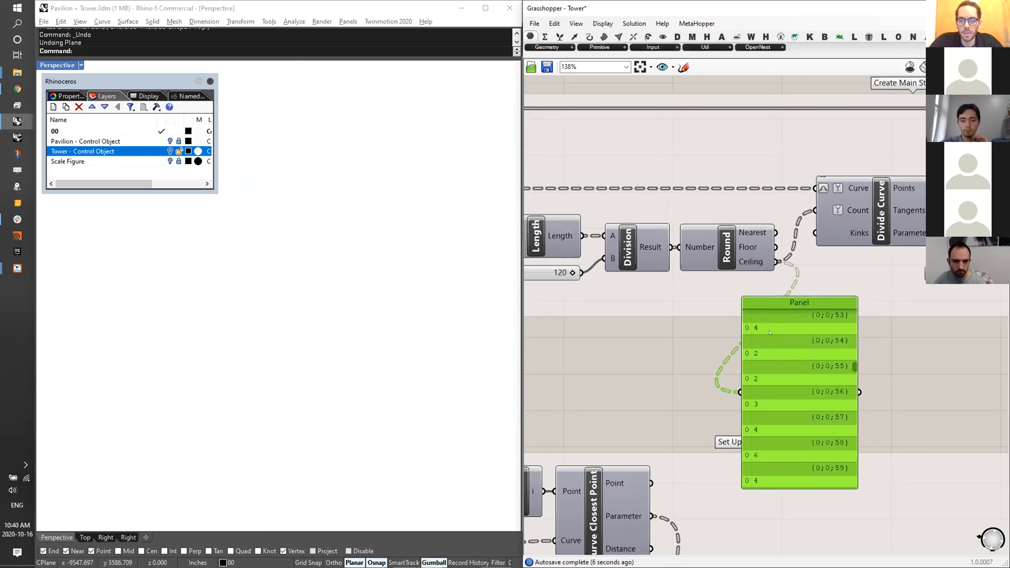
# - Highlight the Divide Curve and PolyLine components to examine their points and polylines on the tower
pyautogui.moveTo(831, 325); pyautogui.dragTo(775, 329, button='right')
pyautogui.click(827, 216)
pyautogui.moveTo(295, 321)
pyautogui.mouseDown(button='right')
pyautogui.moveTo(290, 300)
pyautogui.moveTo(282, 342)
pyautogui.moveTo(287, 316)
pyautogui.mouseUp(button='right')
pyautogui.moveTo(895, 316); pyautogui.dragTo(731, 342, button='right')
pyautogui.click(805, 230)
pyautogui.scroll(3, 298, 274)
pyautogui.moveTo(298, 274); pyautogui.dragTo(410, 257, button='right')
pyautogui.scroll(-2, 531, 316)
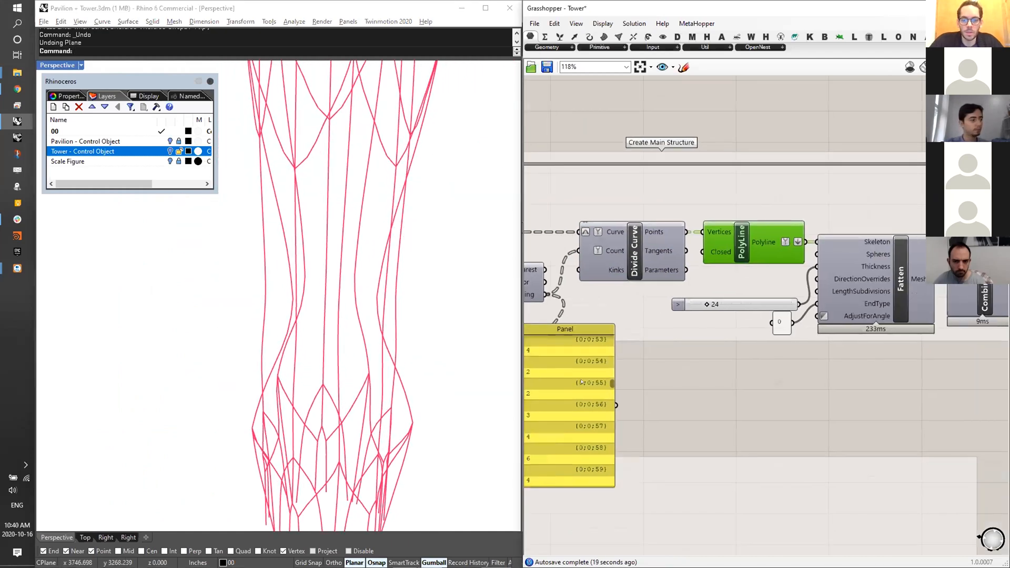
# - Delete the Panel reading Round's Ceiling output
pyautogui.moveTo(595, 390); pyautogui.dragTo(760, 400)
pyautogui.press('Delete')
pyautogui.moveTo(769, 390); pyautogui.dragTo(681, 386, button='right')
# - Highlight PolyLine and Fatten to compare the structure's centrelines with the thickened mesh
pyautogui.click(657, 231)
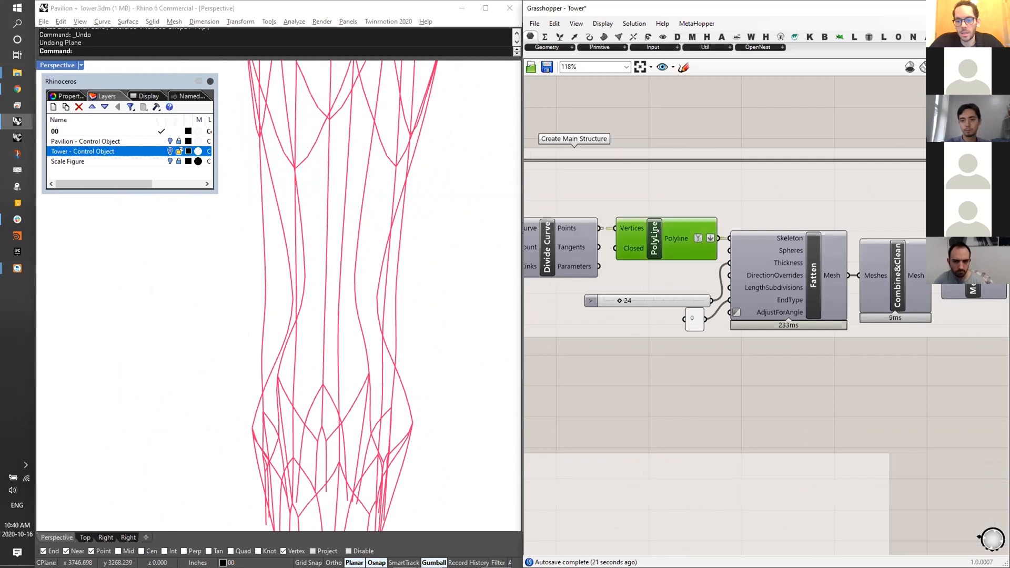
pyautogui.click(819, 266)
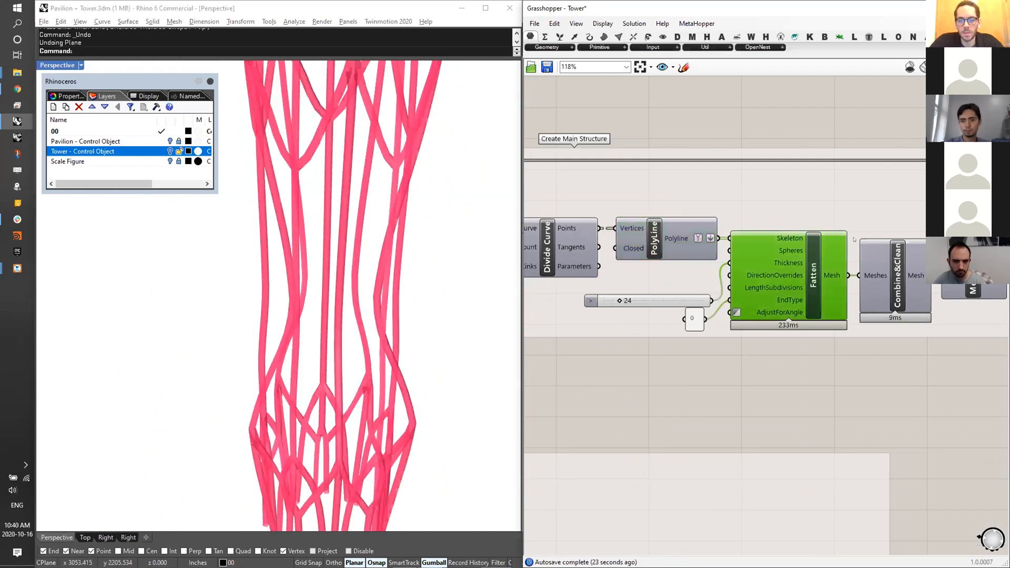
pyautogui.moveTo(854, 239); pyautogui.dragTo(846, 243, button='right')
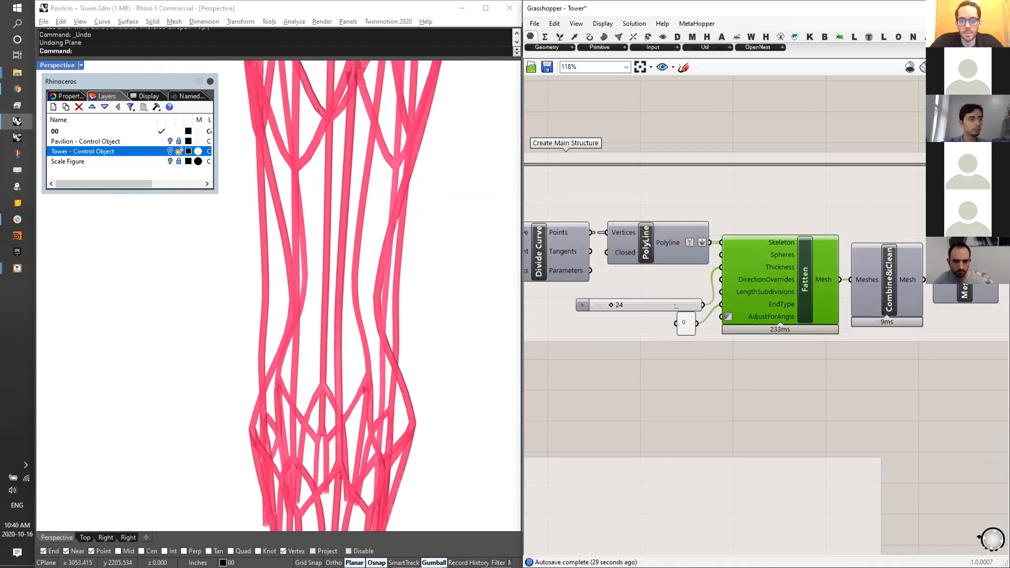
# - Move the thickness slider and the 0 value below it slightly closer to the Fatten component
pyautogui.moveTo(689, 305); pyautogui.dragTo(688, 302)
pyautogui.moveTo(697, 342); pyautogui.dragTo(659, 223)
pyautogui.click(648, 214)
pyautogui.click(677, 197)
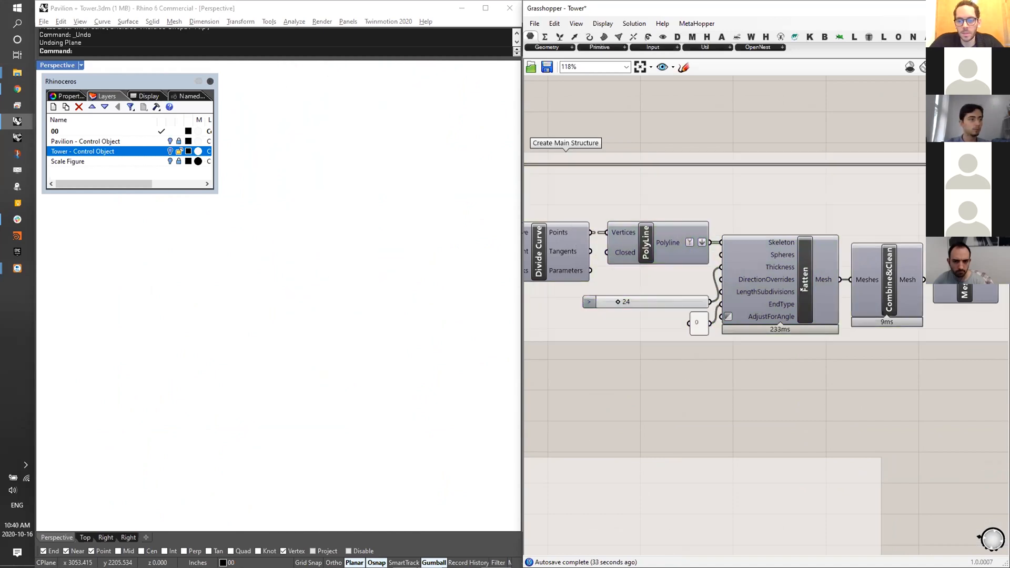
# - Highlight the Create Main Structure components from Fatten through Weighted Catmull Clark Subdivision to examine each resulting structure mesh
pyautogui.click(758, 248)
pyautogui.click(667, 238)
pyautogui.moveTo(350, 264); pyautogui.dragTo(348, 316, button='right')
pyautogui.moveTo(760, 280); pyautogui.dragTo(718, 289, button='right')
pyautogui.click(718, 288)
pyautogui.moveTo(274, 294); pyautogui.dragTo(363, 239, button='right')
pyautogui.moveTo(850, 299); pyautogui.dragTo(682, 306, button='right')
pyautogui.click(682, 302)
pyautogui.click(844, 274)
pyautogui.moveTo(385, 294); pyautogui.dragTo(396, 352, button='right')
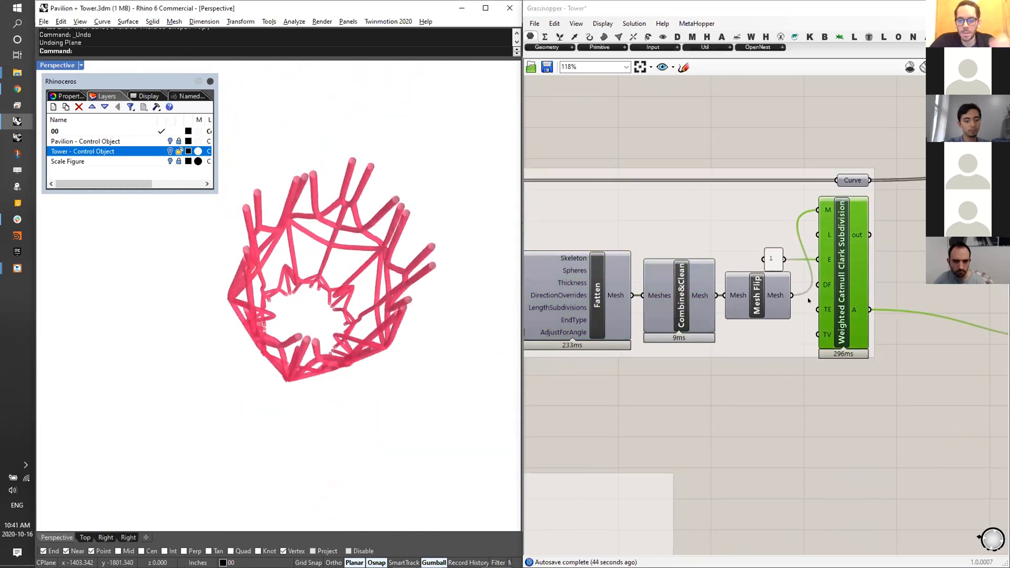
# - Clear the component highlight and examine the full tower structure in the viewport
pyautogui.scroll(-4, 759, 290)
pyautogui.click(759, 290)
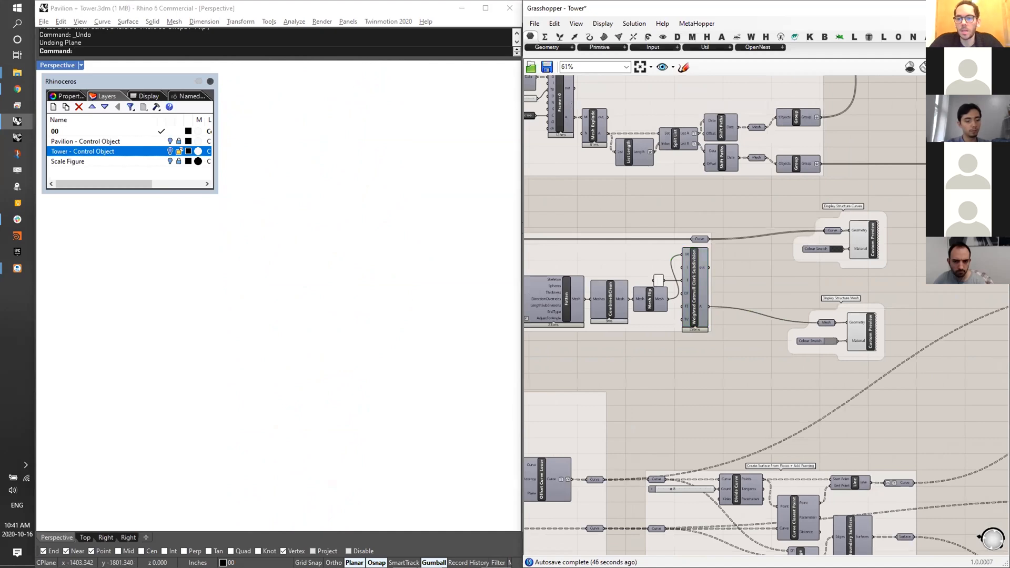
pyautogui.moveTo(316, 295); pyautogui.dragTo(326, 267, button='right')
pyautogui.scroll(-5, 363, 237)
pyautogui.moveTo(326, 268); pyautogui.dragTo(336, 265, button='right')
pyautogui.scroll(-6, 847, 244)
# - Enable the Merge and Ungroup components in the Collect + Clean Up Tower Panels group
pyautogui.moveTo(869, 169); pyautogui.dragTo(653, 214, button='right')
pyautogui.scroll(1, 819, 175)
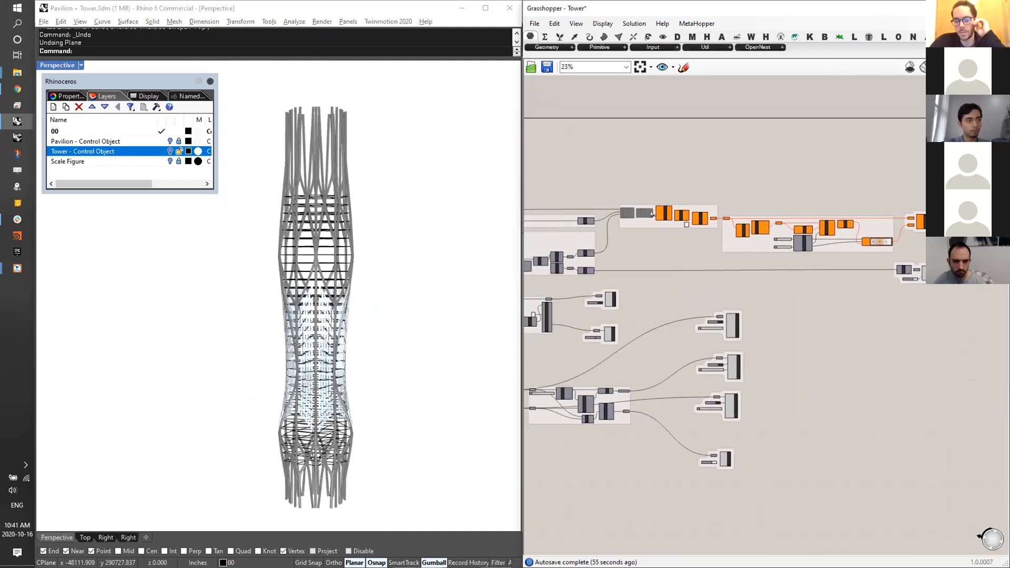
pyautogui.scroll(6, 627, 207)
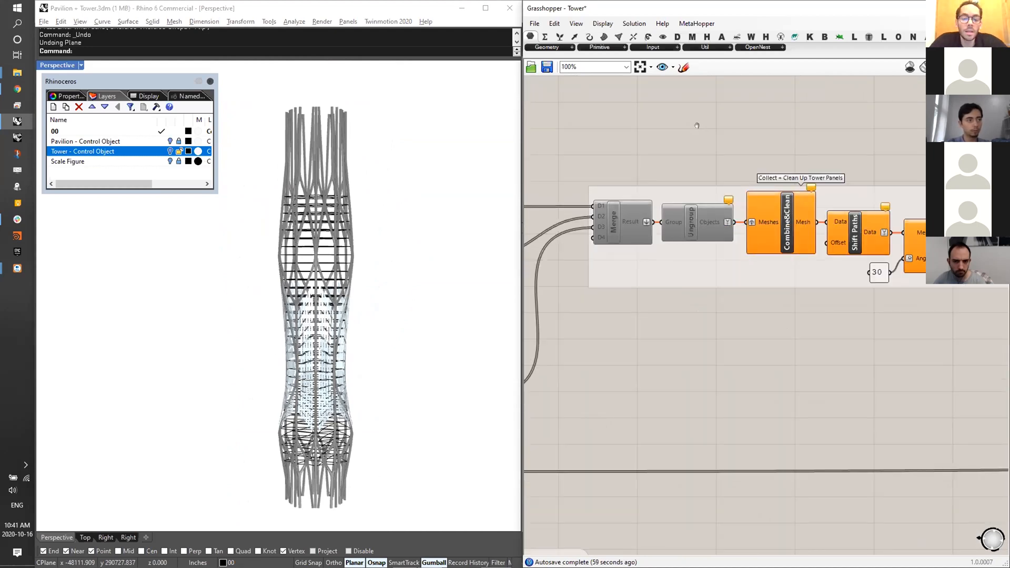
pyautogui.moveTo(697, 126); pyautogui.dragTo(686, 130, button='right')
pyautogui.rightClick(692, 150)
pyautogui.moveTo(678, 135); pyautogui.dragTo(627, 221)
pyautogui.middleClick(681, 178)
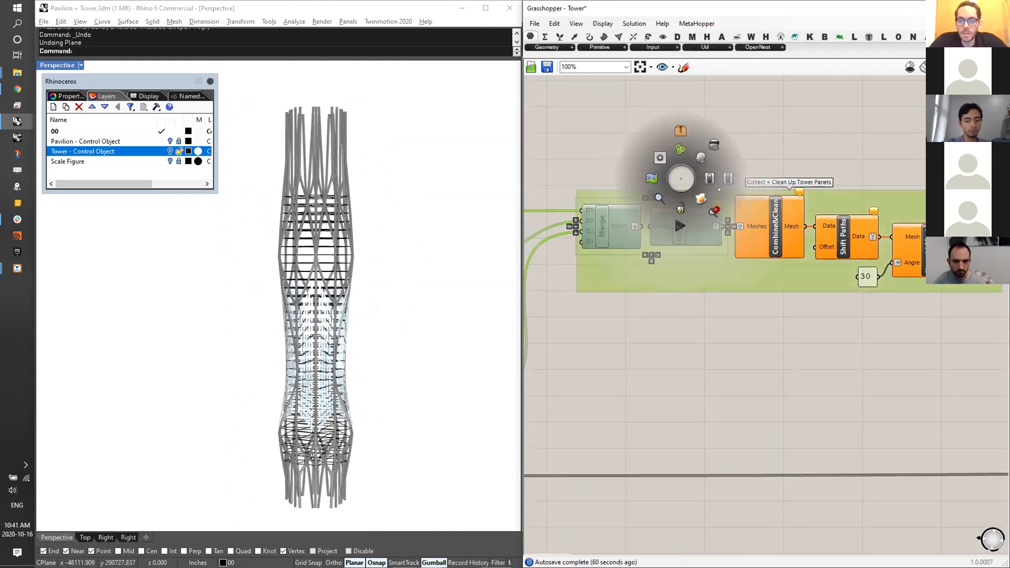
pyautogui.click(710, 178)
pyautogui.click(878, 164)
# - Inspect the cleaned-up panels' Mesh data, then add a Tree Branch above it and connect the Mesh to its Tree input
pyautogui.moveTo(974, 249); pyautogui.dragTo(878, 245, button='right')
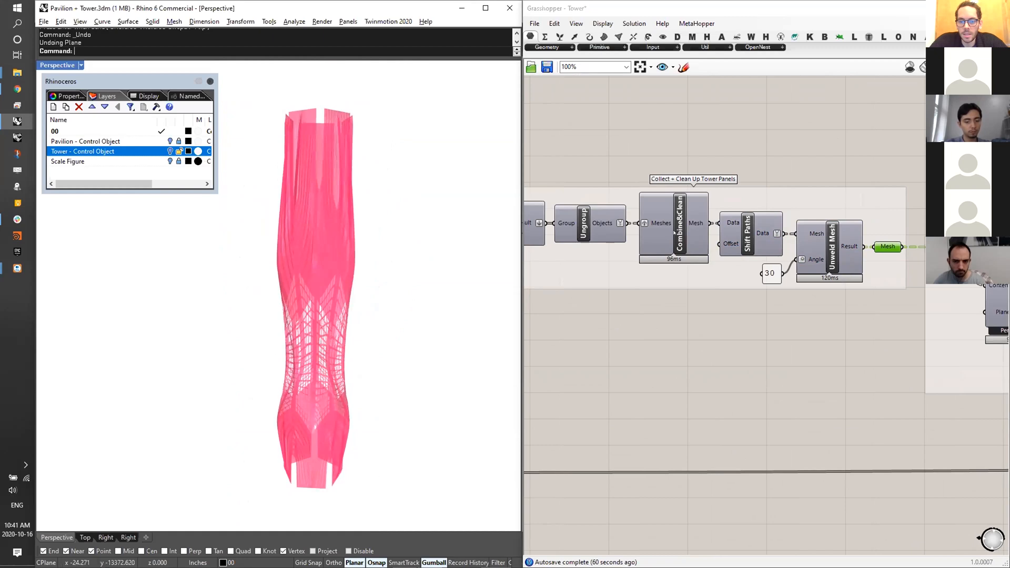
pyautogui.moveTo(887, 246)
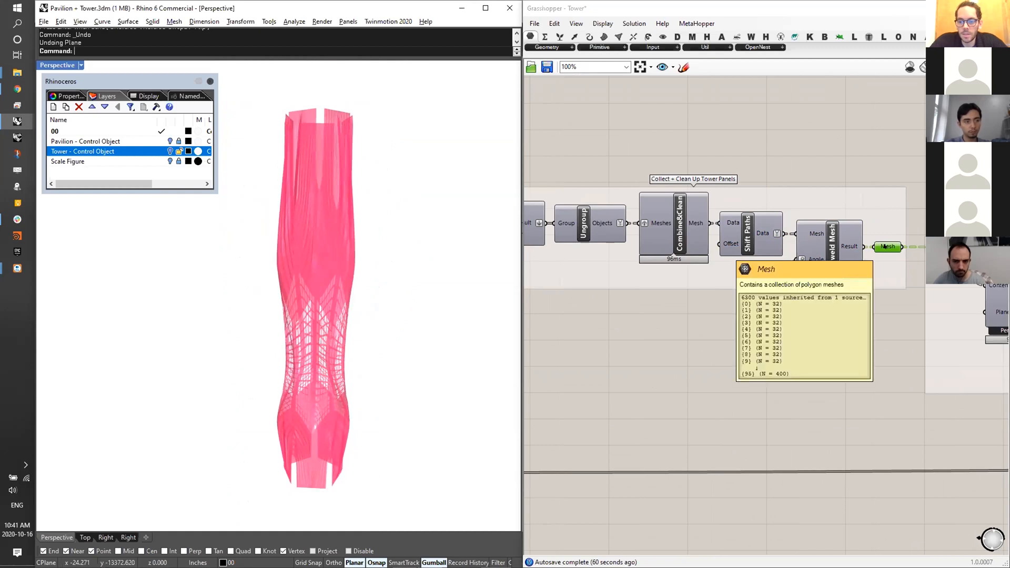
pyautogui.doubleClick(881, 110)
pyautogui.write('branch')
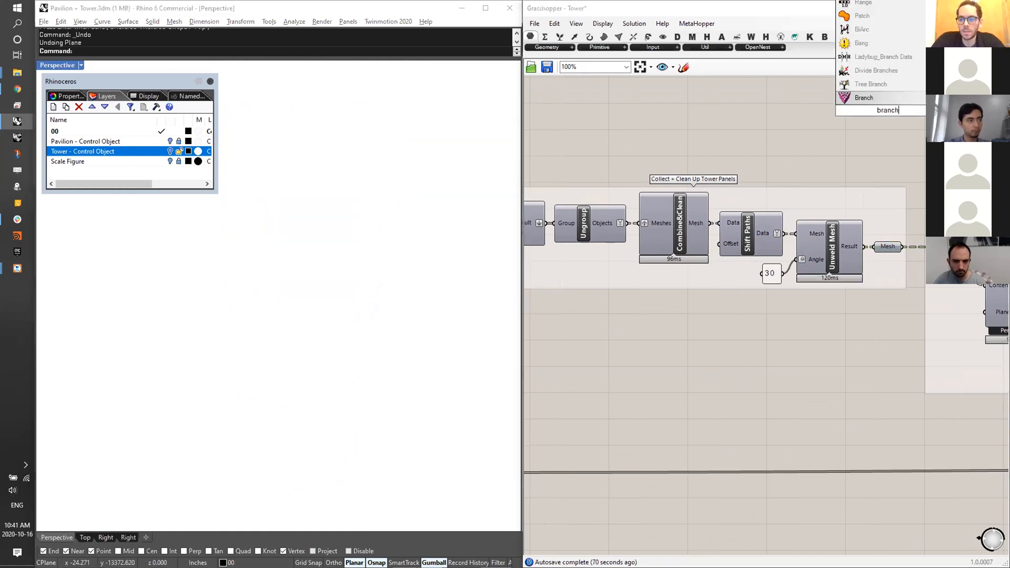
pyautogui.click(871, 84)
pyautogui.moveTo(863, 113); pyautogui.dragTo(860, 99)
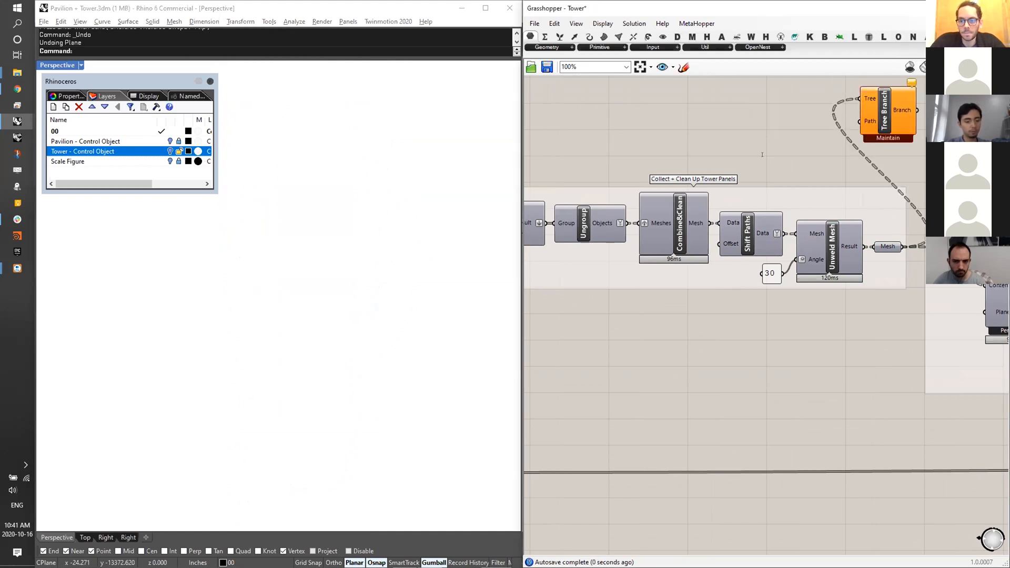
# - Add a Panel containing 10 and connect it to Tree Branch's Path input
pyautogui.doubleClick(763, 154)
pyautogui.write('10')
pyautogui.press('Return')
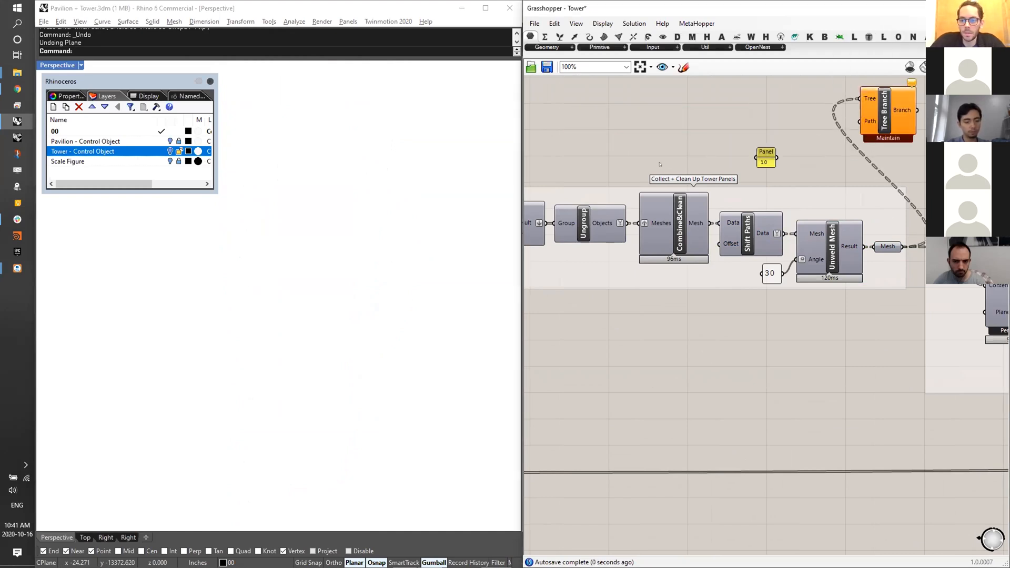
pyautogui.moveTo(778, 157); pyautogui.dragTo(859, 122)
# - Examine the isolated branch of tower panels in the viewport and the contents of the Branch output
pyautogui.scroll(8, 273, 298)
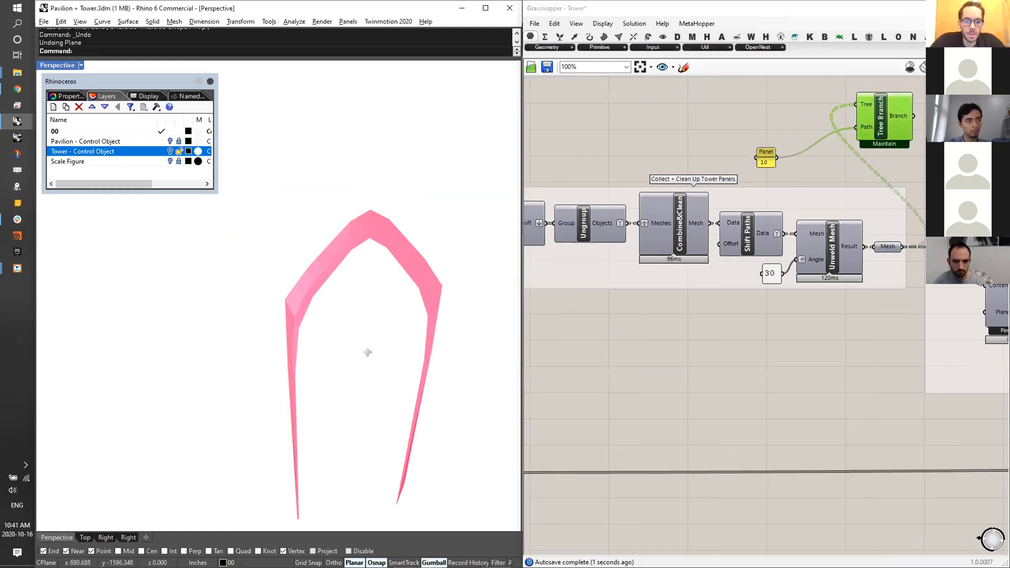
pyautogui.moveTo(305, 349); pyautogui.dragTo(292, 300, button='right')
pyautogui.moveTo(925, 110); pyautogui.dragTo(712, 120, button='right')
pyautogui.moveTo(686, 130)
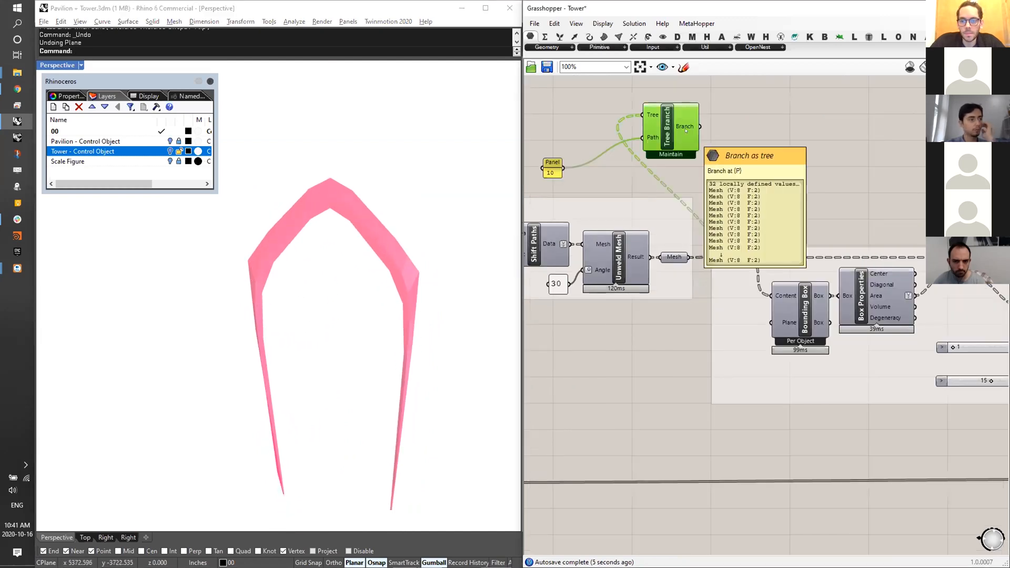
# - Delete the Tree Branch component and its path Panel
pyautogui.moveTo(781, 256); pyautogui.dragTo(702, 263, button='right')
pyautogui.moveTo(679, 130); pyautogui.dragTo(763, 156, button='right')
pyautogui.keyDown('shift'); pyautogui.moveTo(609, 168); pyautogui.dragTo(554, 209); pyautogui.keyUp('shift')
pyautogui.press('Delete')
# - Highlight the Mesh parameter and Bounding Box feeding the panel colouring to examine the per-panel boxes across the tower
pyautogui.moveTo(738, 306); pyautogui.dragTo(596, 261, button='right')
pyautogui.click(645, 264)
pyautogui.click(656, 316)
pyautogui.moveTo(394, 241); pyautogui.dragTo(362, 325, button='right')
pyautogui.scroll(-8, 362, 326)
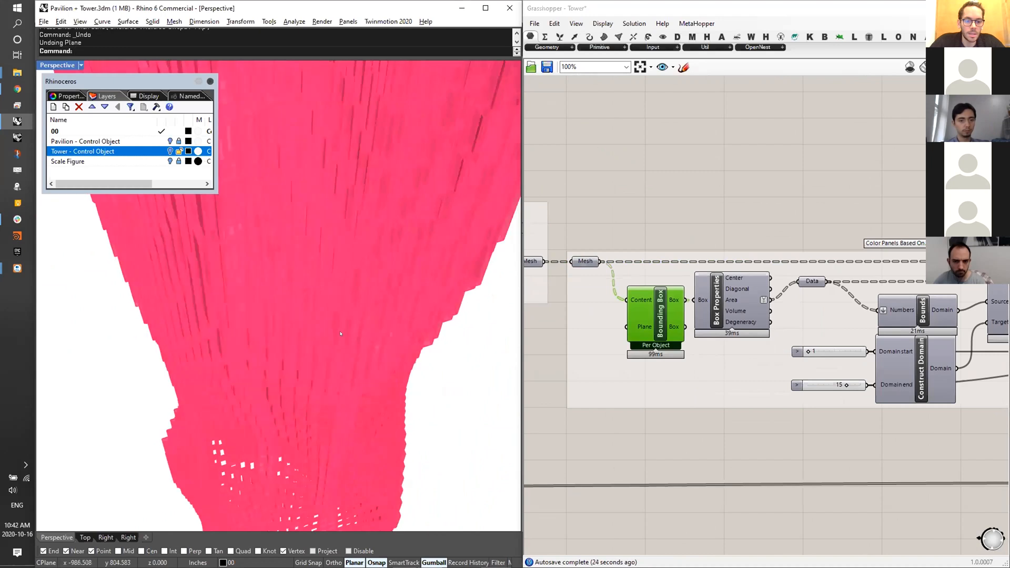
pyautogui.scroll(-5, 327, 282)
pyautogui.moveTo(345, 289); pyautogui.dragTo(318, 311, button='right')
pyautogui.scroll(2, 732, 289)
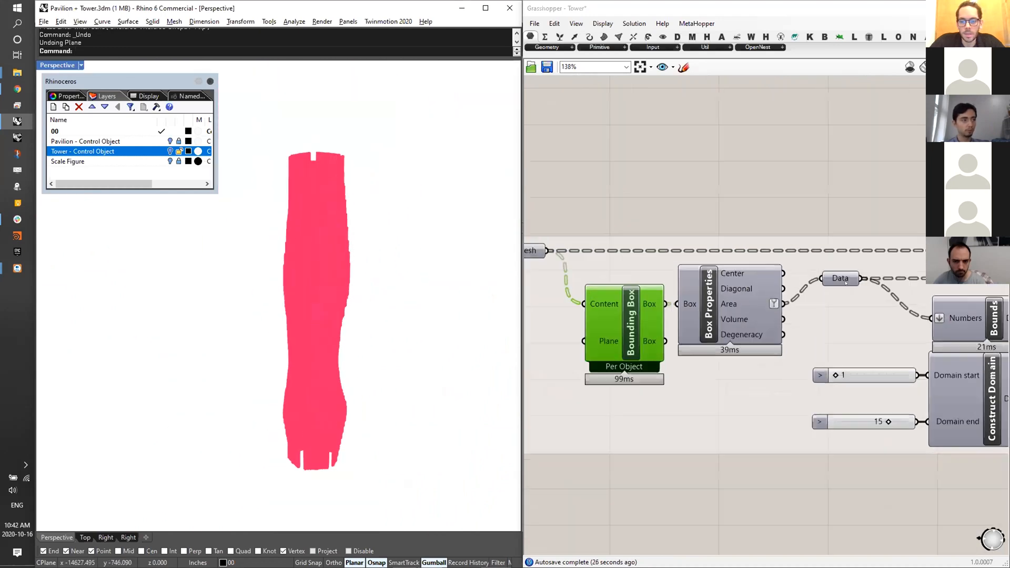
# - Duplicate the Gradient below the original and connect the copy to the Colour parameter in Display Panels
pyautogui.scroll(-2, 744, 309)
pyautogui.moveTo(743, 308); pyautogui.dragTo(537, 293, button='right')
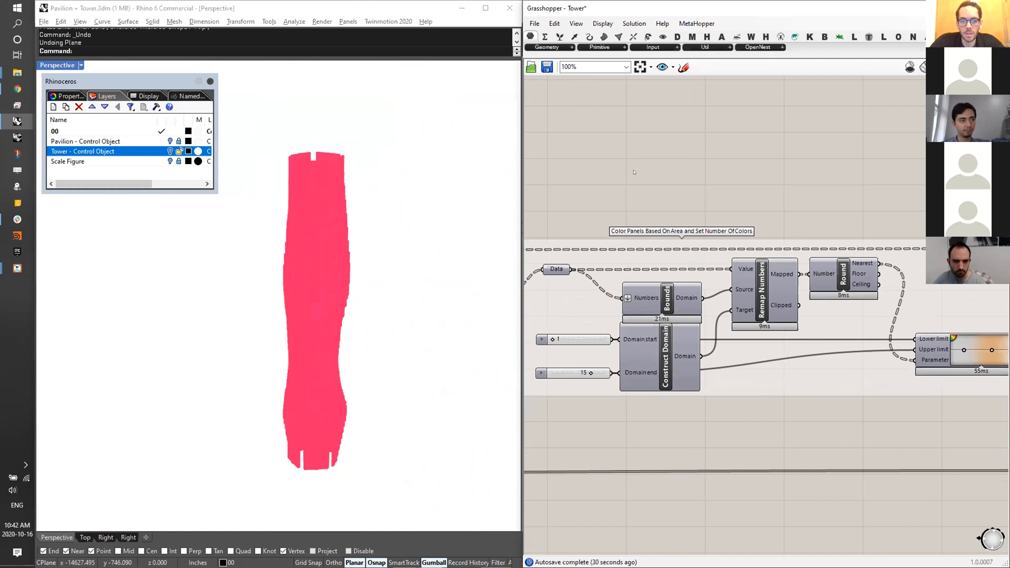
pyautogui.moveTo(918, 348); pyautogui.dragTo(750, 323, button='right')
pyautogui.keyDown('alt'); pyautogui.moveTo(750, 323); pyautogui.dragTo(751, 371); pyautogui.keyUp('alt')
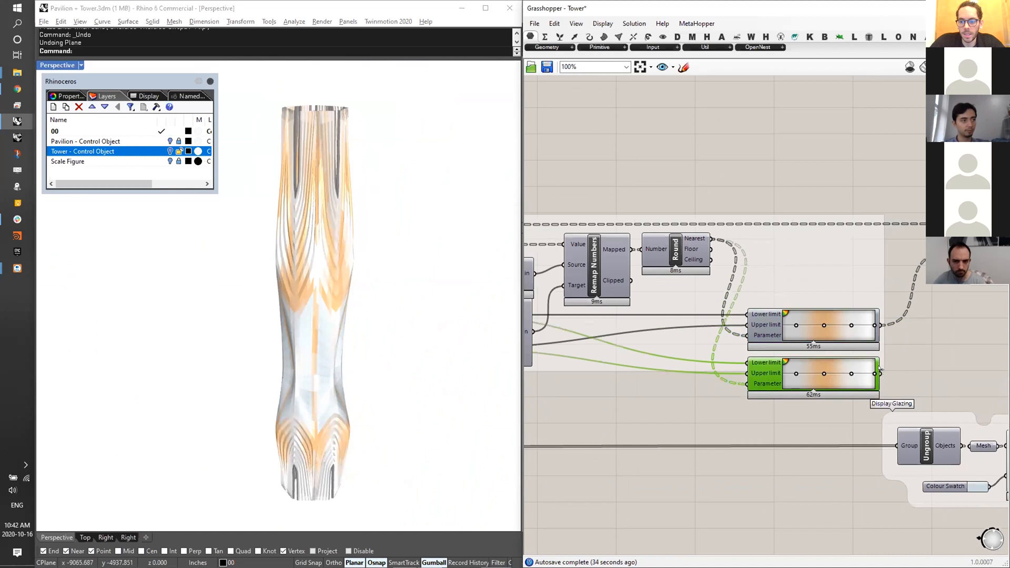
# - Apply the red-yellow-blue preset to the duplicated Gradient and inspect the tower's colouring
pyautogui.rightClick(826, 364)
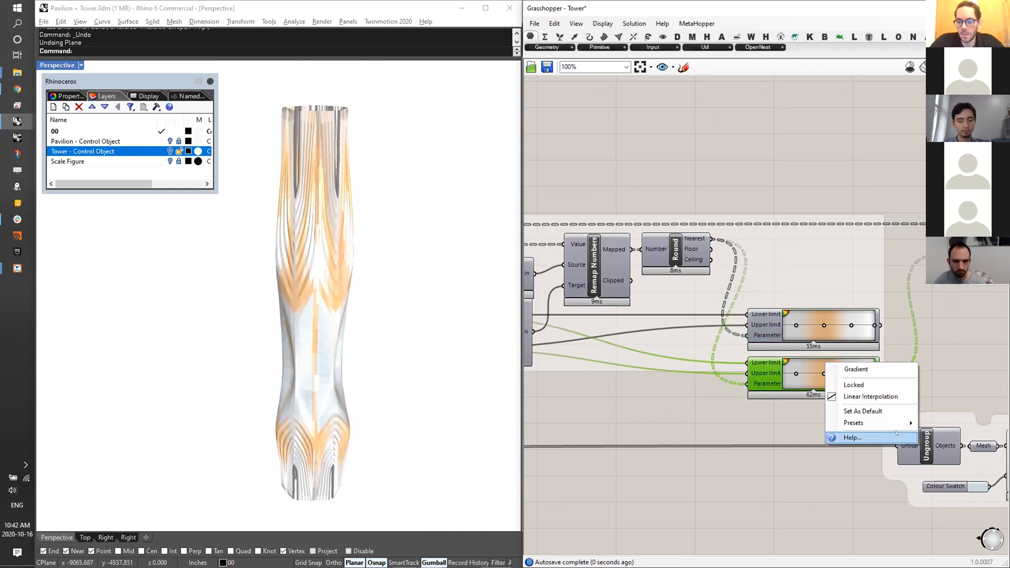
pyautogui.moveTo(903, 424)
pyautogui.click(956, 309)
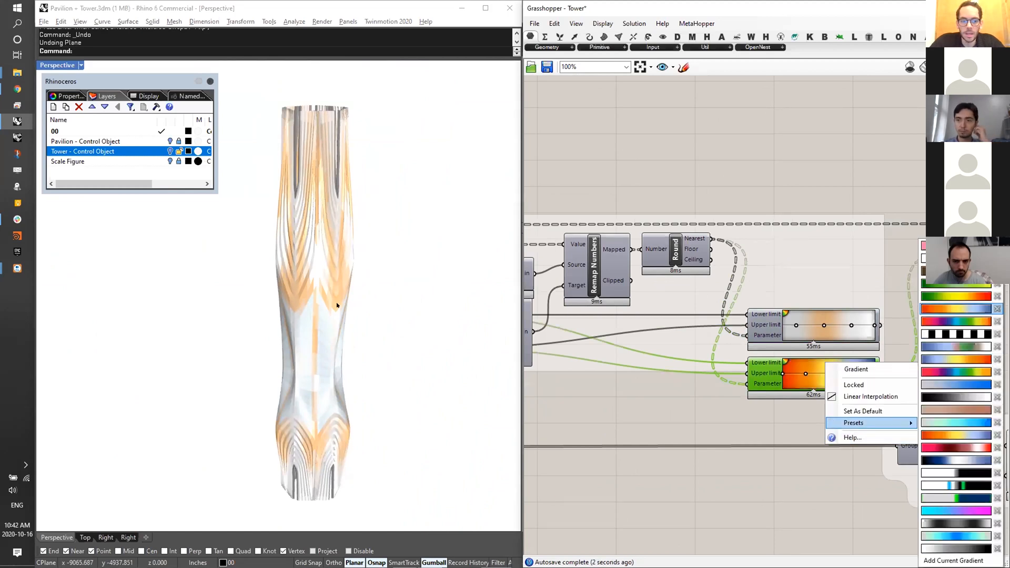
pyautogui.moveTo(353, 298)
pyautogui.mouseDown(button='right')
pyautogui.moveTo(395, 283)
pyautogui.moveTo(337, 327)
pyautogui.moveTo(352, 314)
pyautogui.mouseUp(button='right')
# - Change the duplicated Gradient to the multicolour spectrum preset running from pink through blue and green to orange
pyautogui.rightClick(837, 369)
pyautogui.moveTo(866, 427)
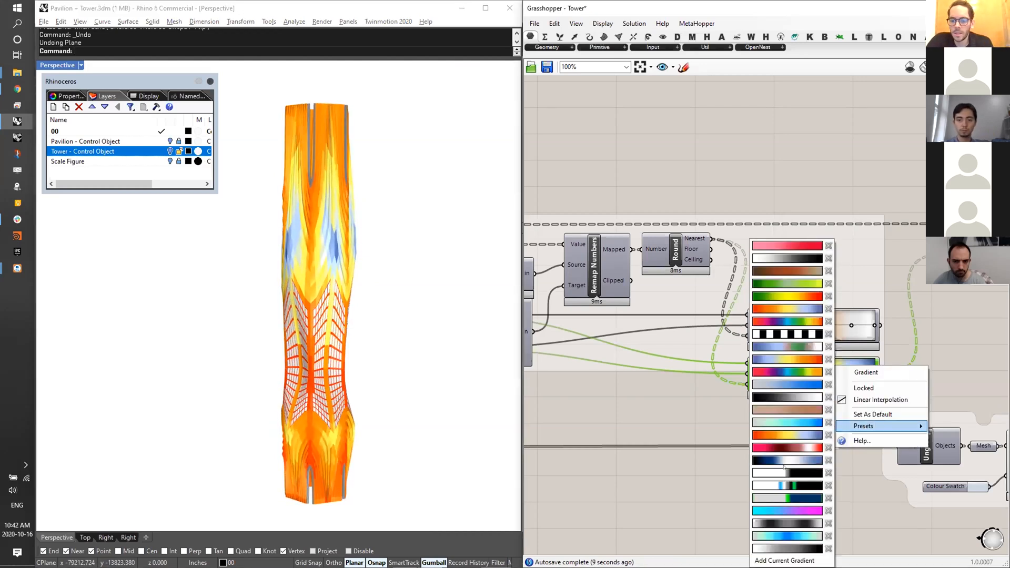
pyautogui.click(788, 372)
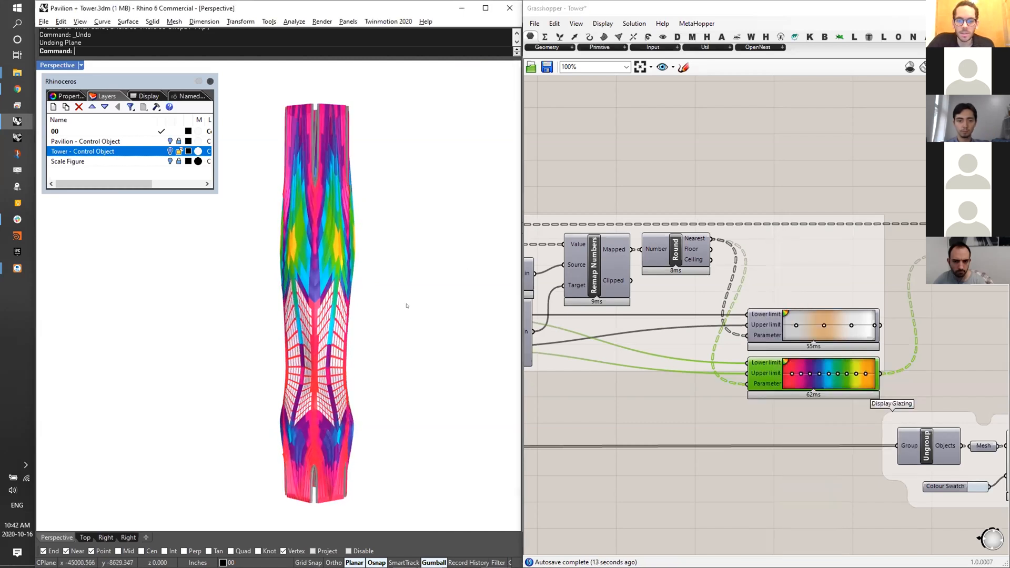
pyautogui.moveTo(354, 259); pyautogui.dragTo(362, 267, button='right')
# - Delete the duplicated Gradient and reconnect the original Gradient to the Colour parameter in Display Panels
pyautogui.moveTo(650, 285)
pyautogui.mouseDown(button='right')
pyautogui.moveTo(746, 285)
pyautogui.moveTo(874, 316)
pyautogui.moveTo(644, 300)
pyautogui.mouseUp(button='right')
pyautogui.moveTo(609, 274)
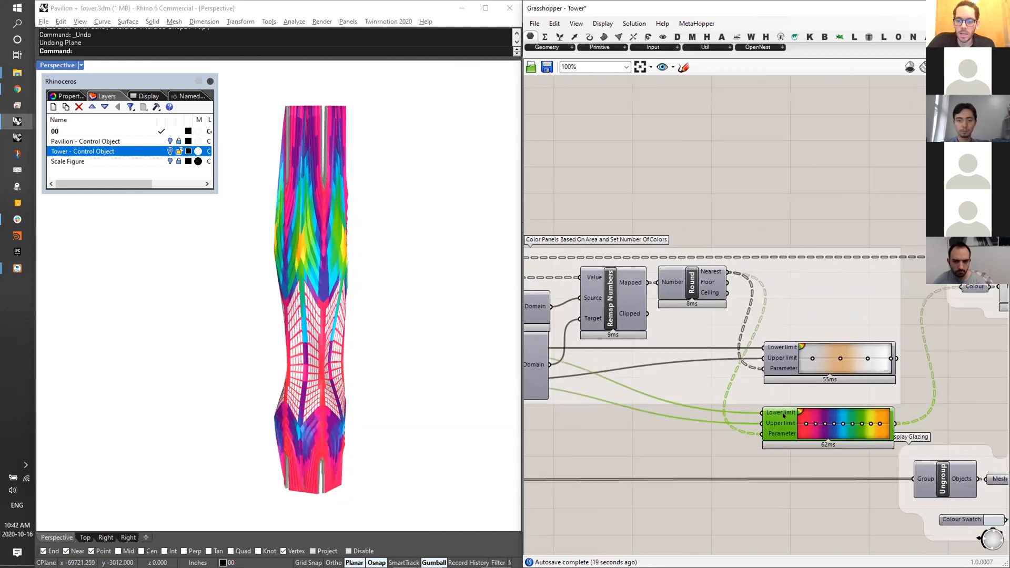
pyautogui.press('Delete')
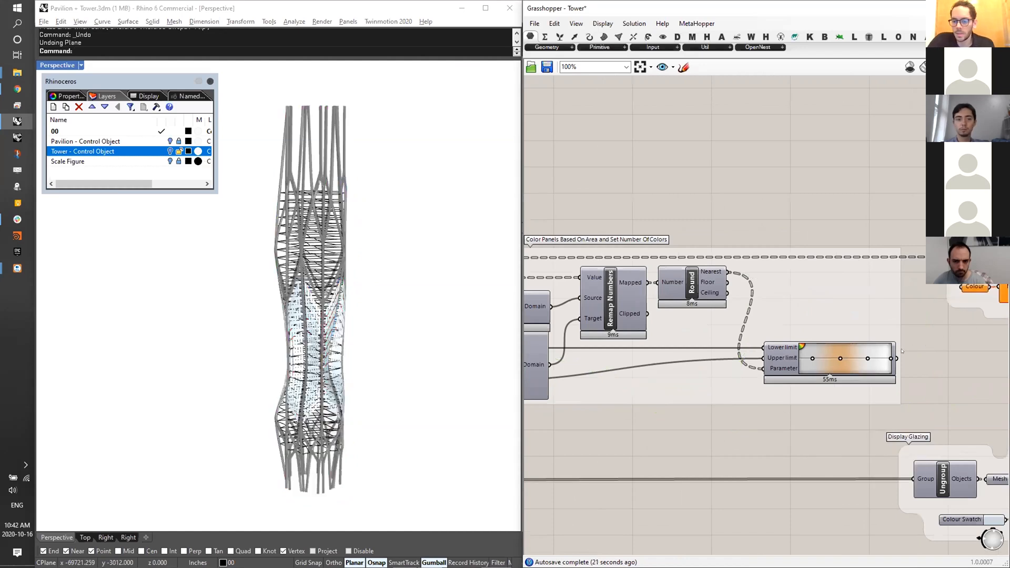
pyautogui.moveTo(896, 359); pyautogui.dragTo(961, 287)
# - Review the coloured panels over the whole tower alongside the complete Grasshopper definition
pyautogui.moveTo(954, 334); pyautogui.dragTo(821, 309, button='right')
pyautogui.scroll(4, 423, 325)
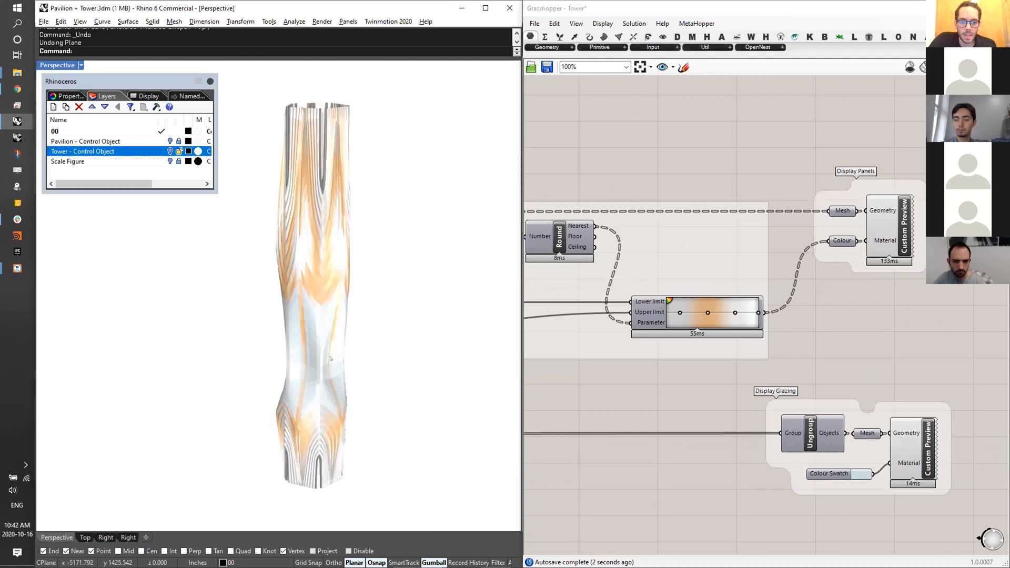
pyautogui.scroll(-3, 826, 292)
pyautogui.scroll(-7, 826, 292)
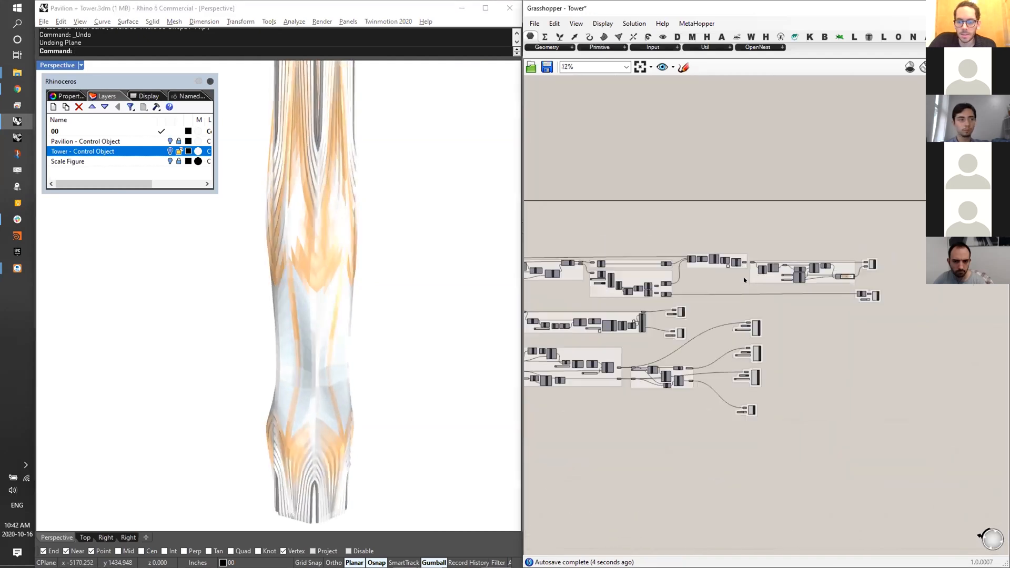
pyautogui.scroll(-2, 782, 301)
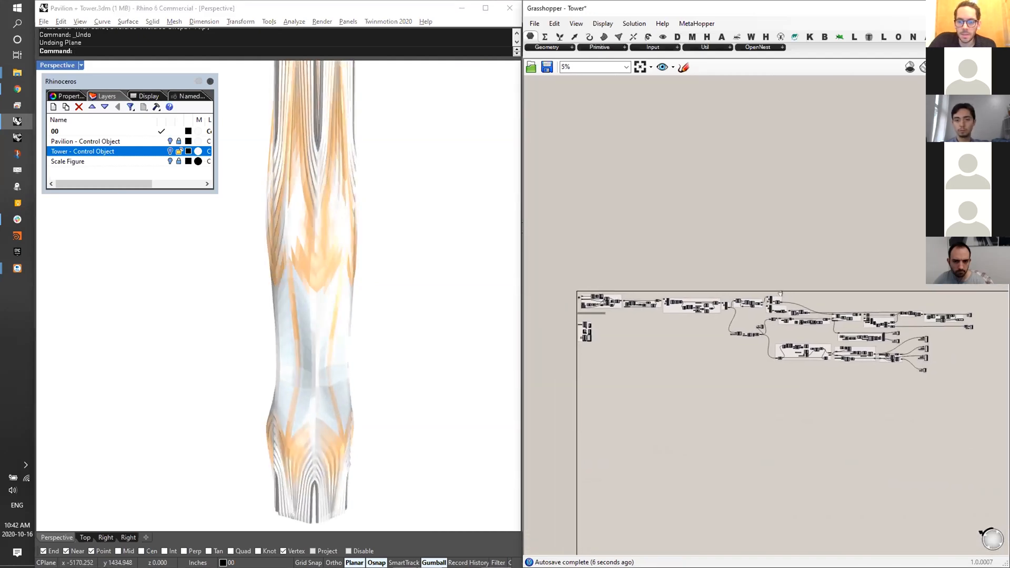
pyautogui.scroll(-3, 281, 305)
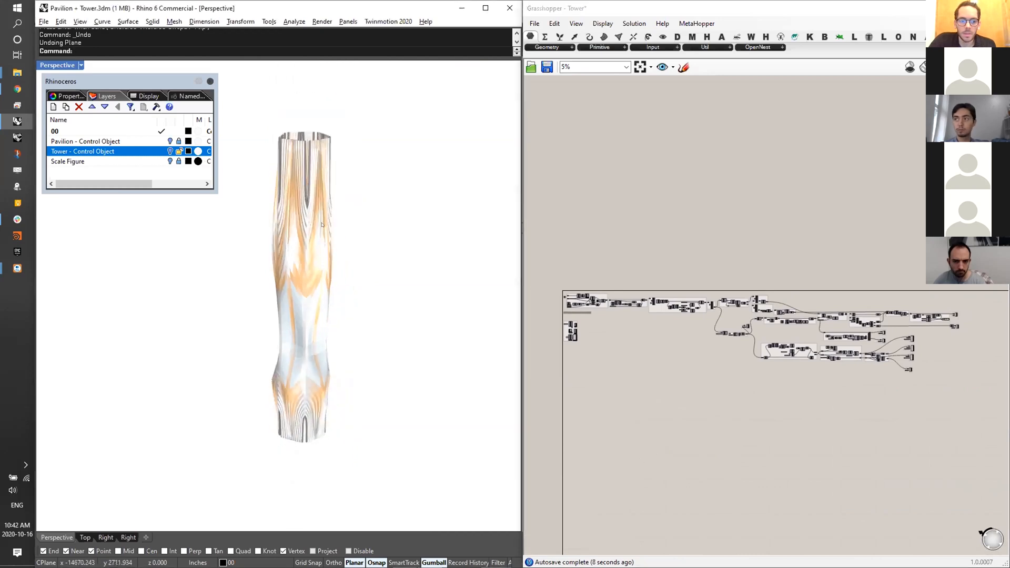
pyautogui.scroll(1, 322, 176)
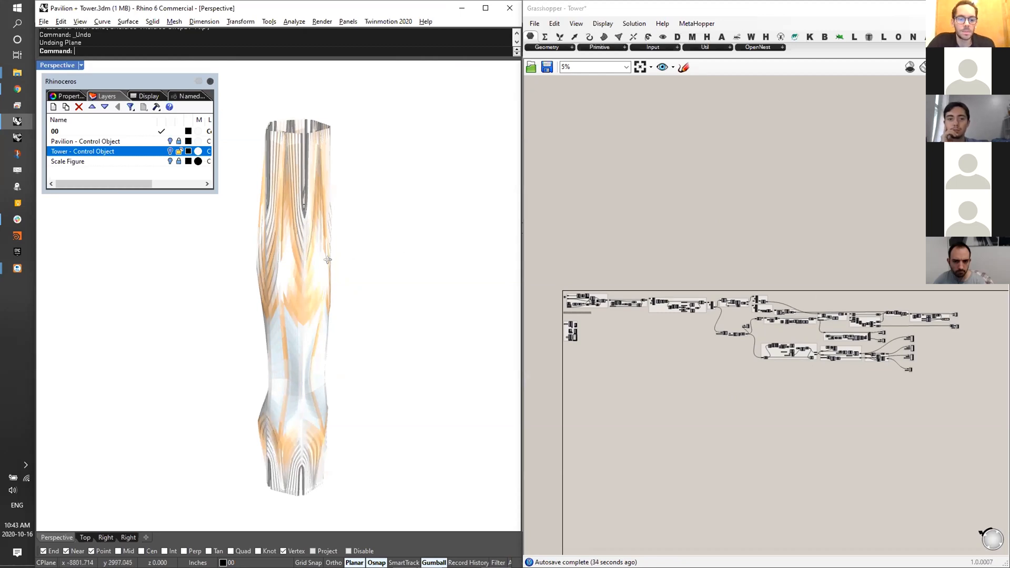
# - Examine the coloured tower and the DELETE ME group of Get Objects, Get Groups and Set Properties components
pyautogui.moveTo(327, 260); pyautogui.dragTo(296, 383, button='right')
pyautogui.moveTo(310, 326); pyautogui.dragTo(294, 415, button='right')
pyautogui.scroll(2, 294, 417)
pyautogui.scroll(-2, 294, 417)
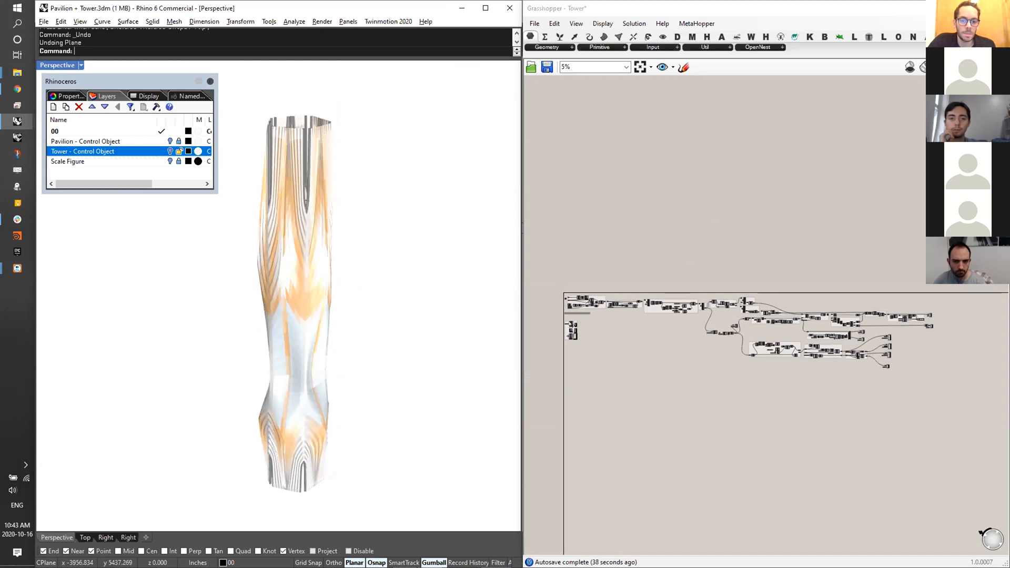
pyautogui.scroll(6, 581, 323)
pyautogui.moveTo(668, 291); pyautogui.dragTo(653, 199, button='right')
pyautogui.moveTo(787, 257); pyautogui.dragTo(777, 264, button='right')
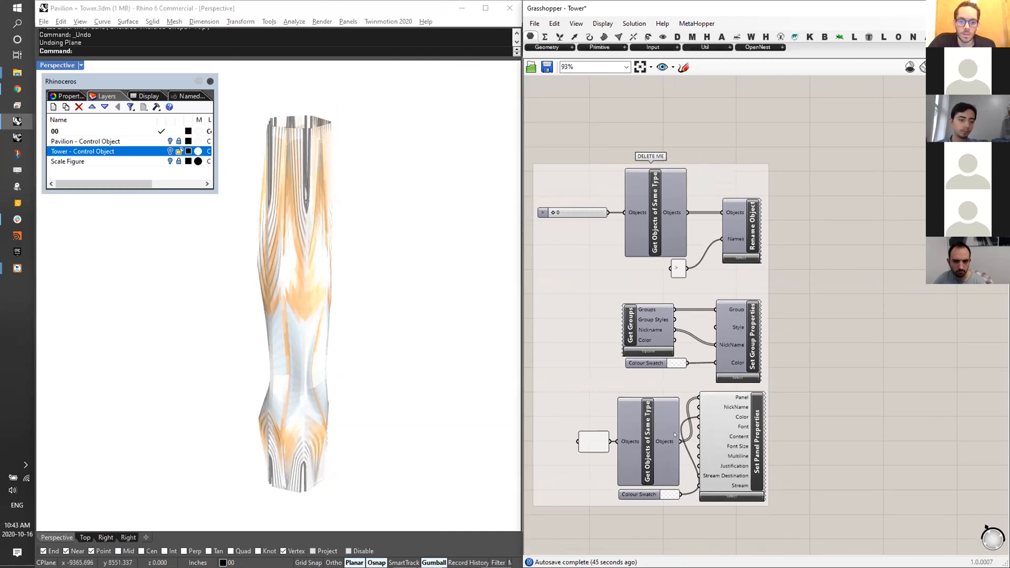
pyautogui.scroll(-10, 632, 239)
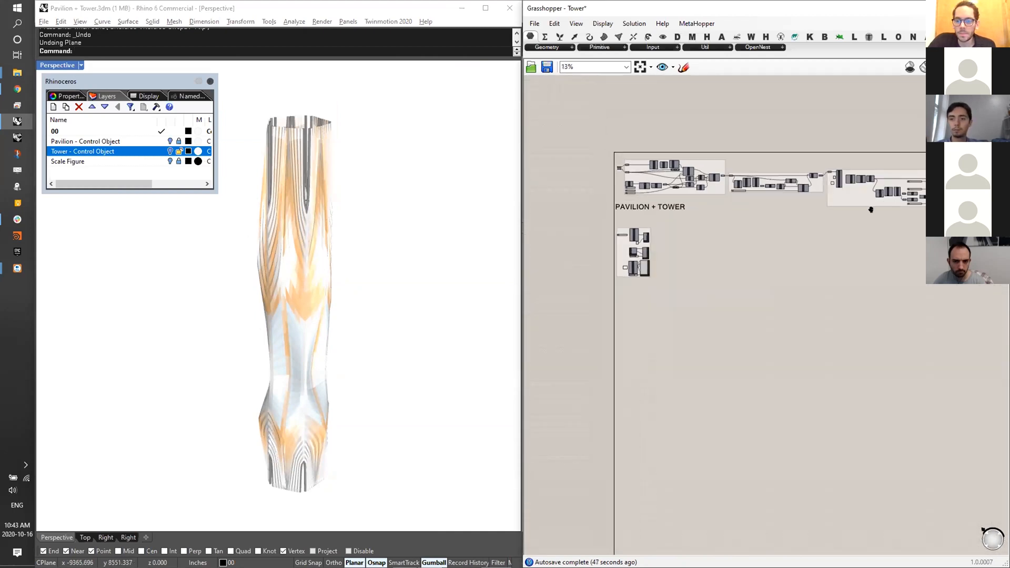
pyautogui.scroll(-1, 788, 349)
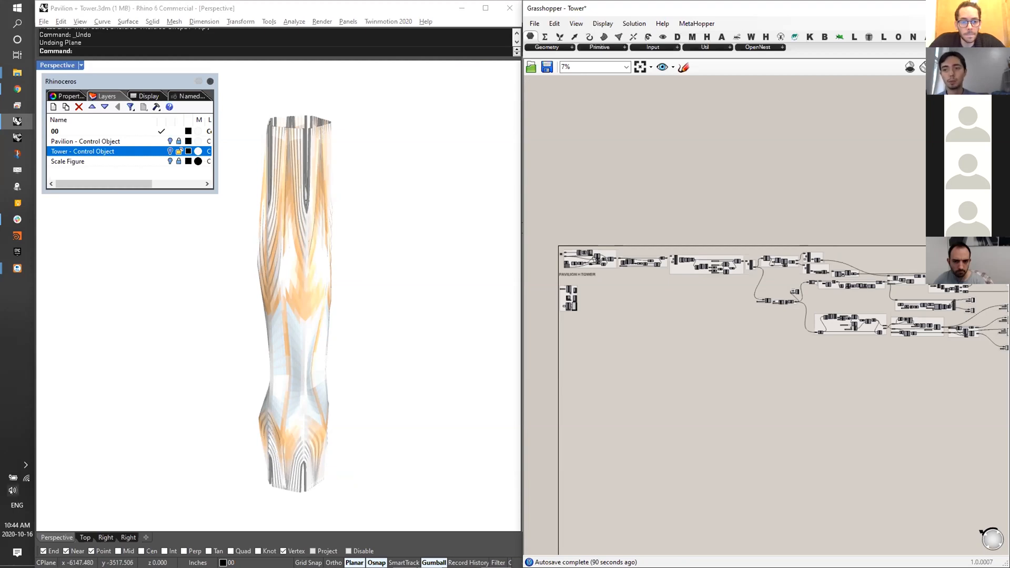
# - Set the system speaker volume to 60
pyautogui.click(13, 490)
pyautogui.moveTo(136, 553); pyautogui.dragTo(142, 553)
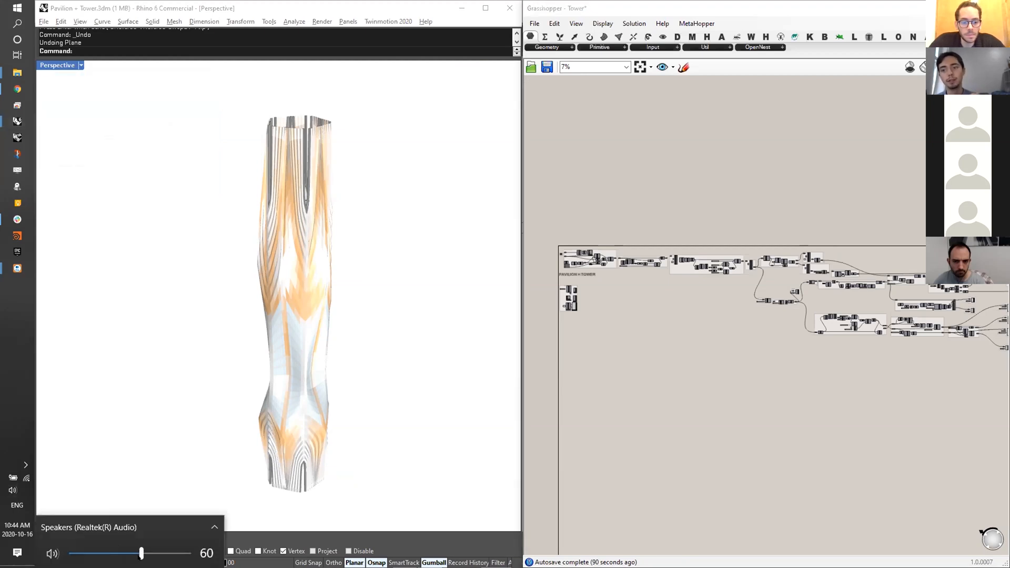
pyautogui.click(337, 130)
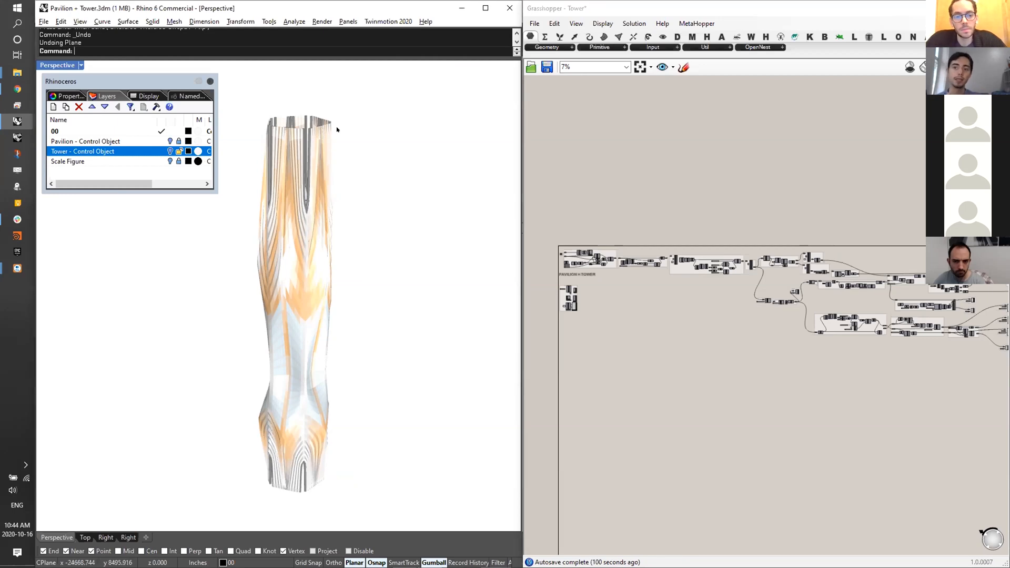
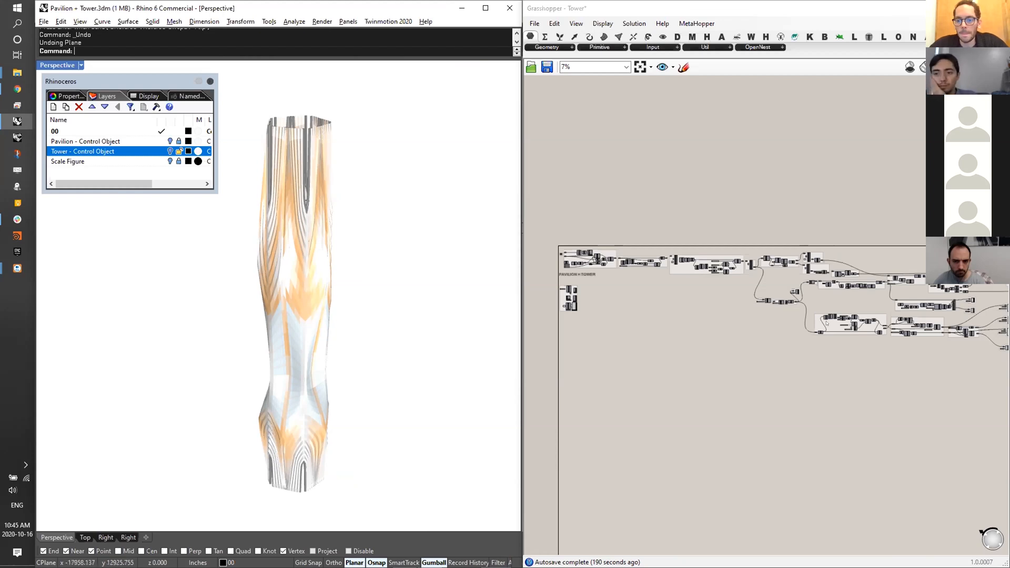
pyautogui.moveTo(828, 217); pyautogui.dragTo(736, 207, button='right')
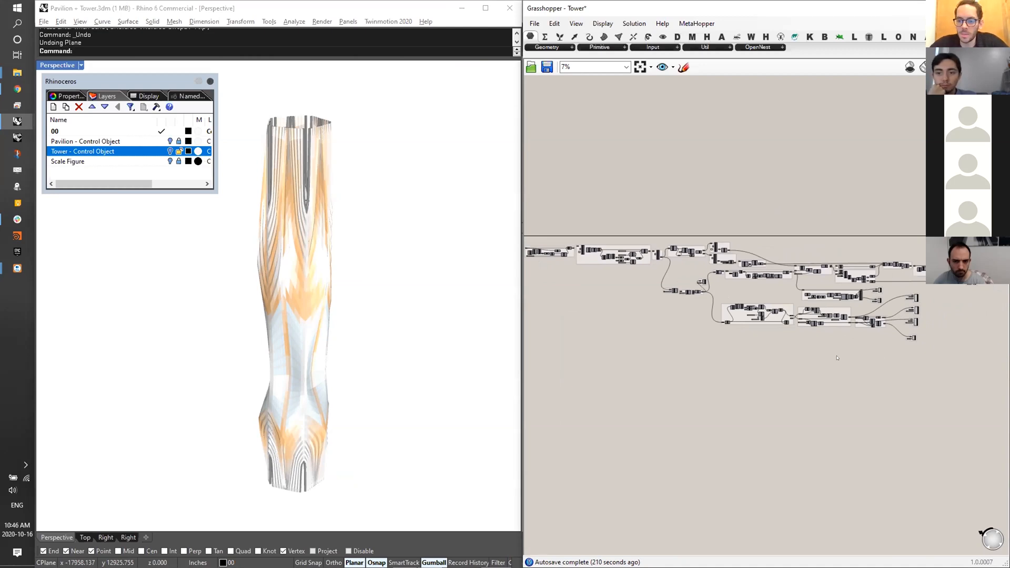
pyautogui.moveTo(831, 351); pyautogui.dragTo(797, 359, button='right')
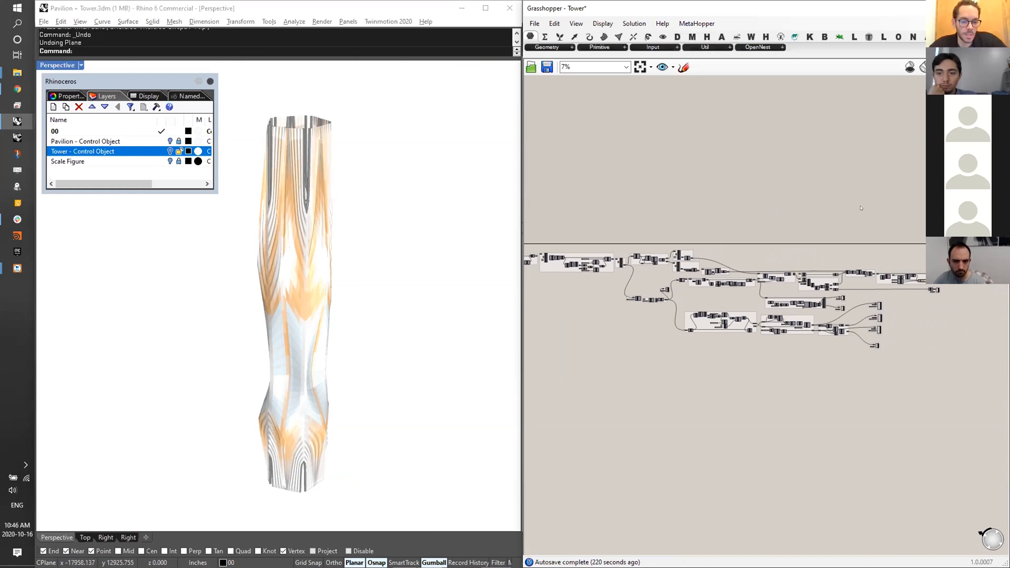
pyautogui.moveTo(591, 351); pyautogui.dragTo(627, 325, button='right')
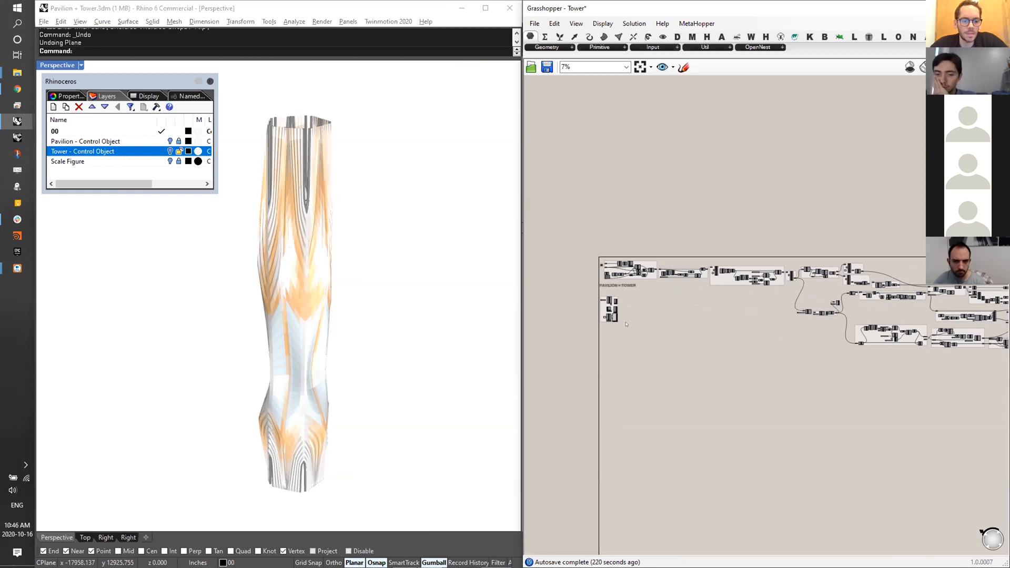
# - Rename the DELETE ME group below the PAVILION + TOWER title to META HOPPER
pyautogui.scroll(1, 626, 325)
pyautogui.scroll(8, 626, 325)
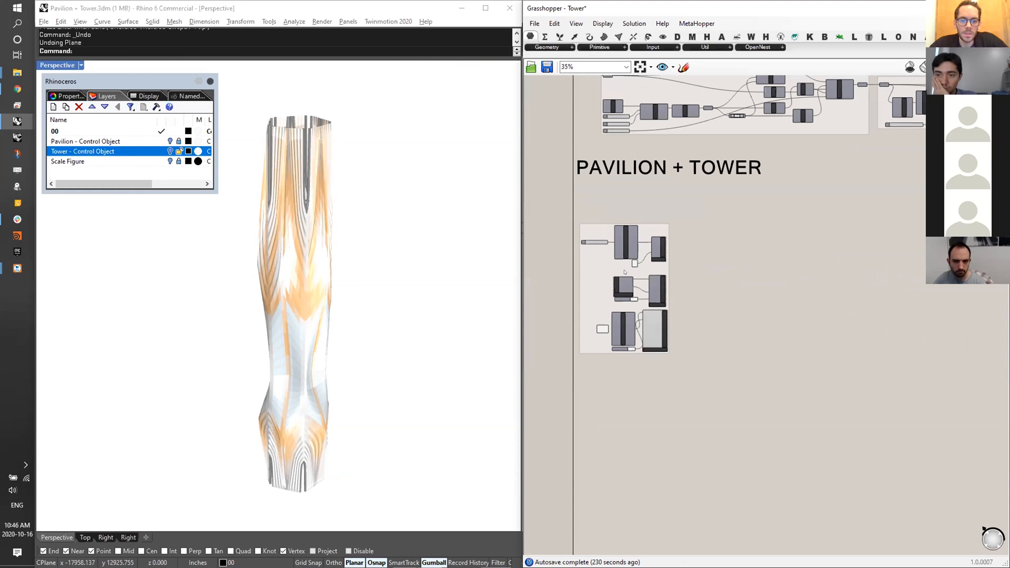
pyautogui.scroll(6, 625, 272)
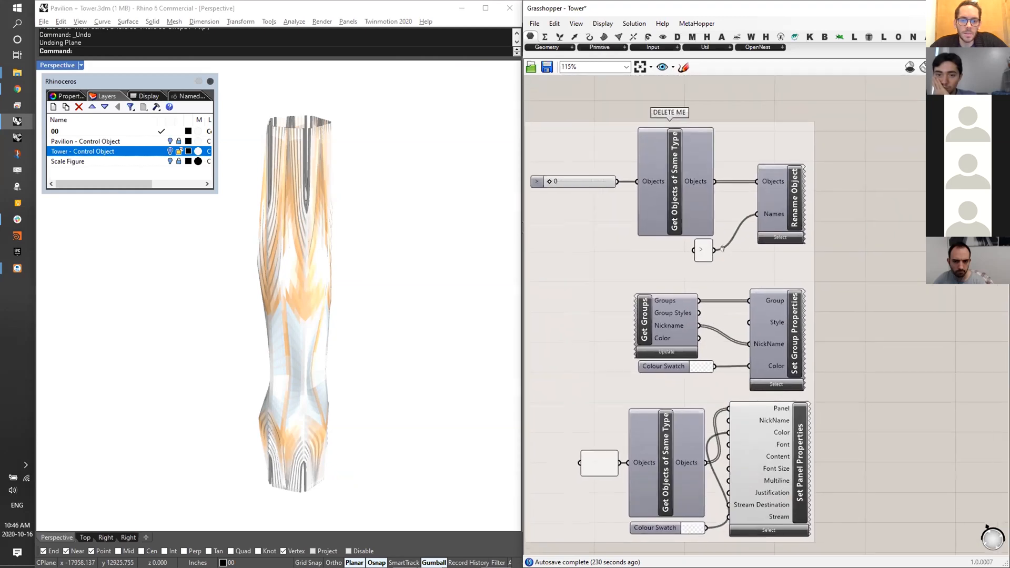
pyautogui.scroll(-1, 617, 248)
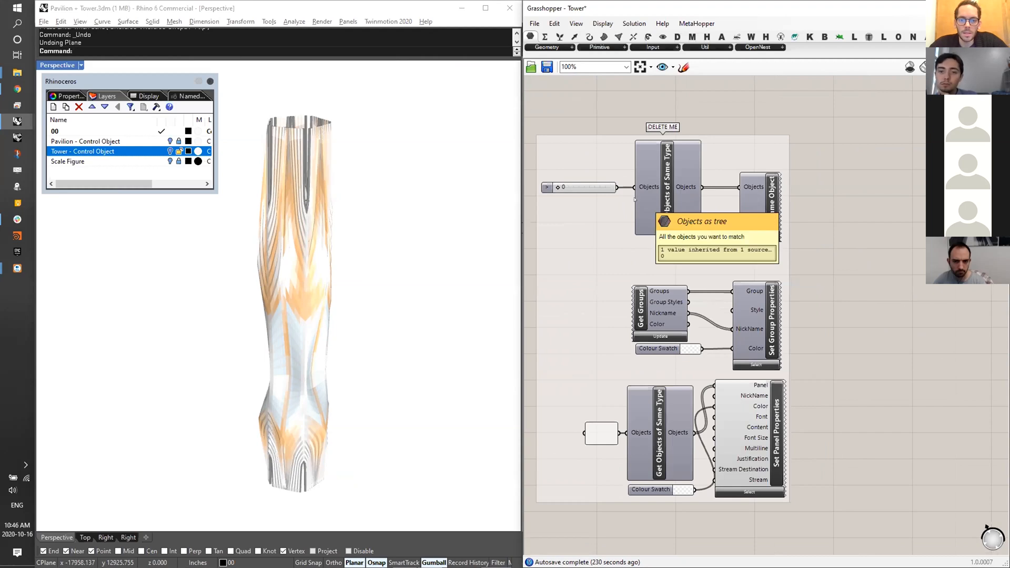
pyautogui.rightClick(615, 236)
pyautogui.moveTo(661, 242); pyautogui.dragTo(638, 241)
pyautogui.press('BackSpace')
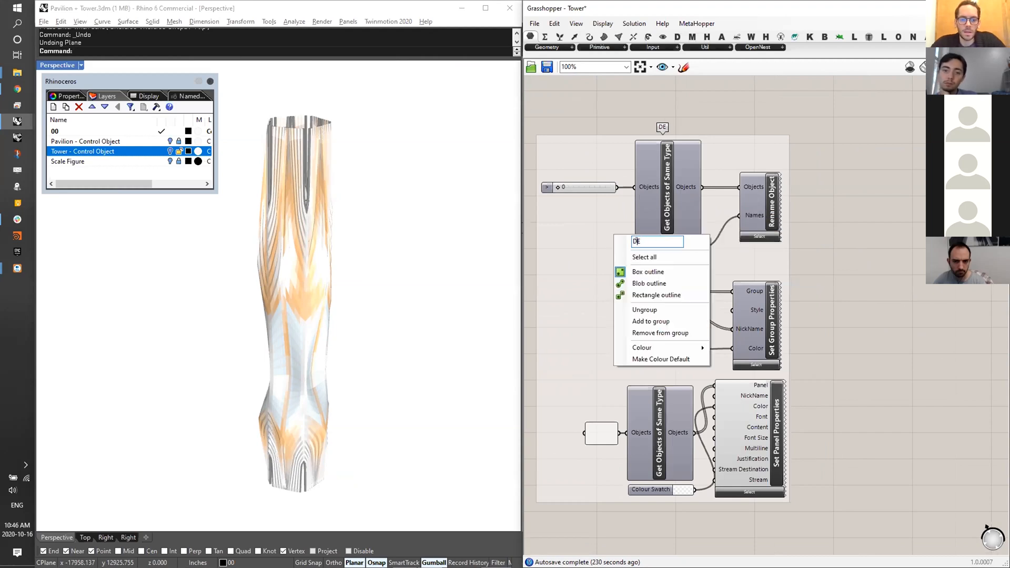
pyautogui.press('BackSpace')
pyautogui.press('BackSpace')
pyautogui.write('META HOPPER')
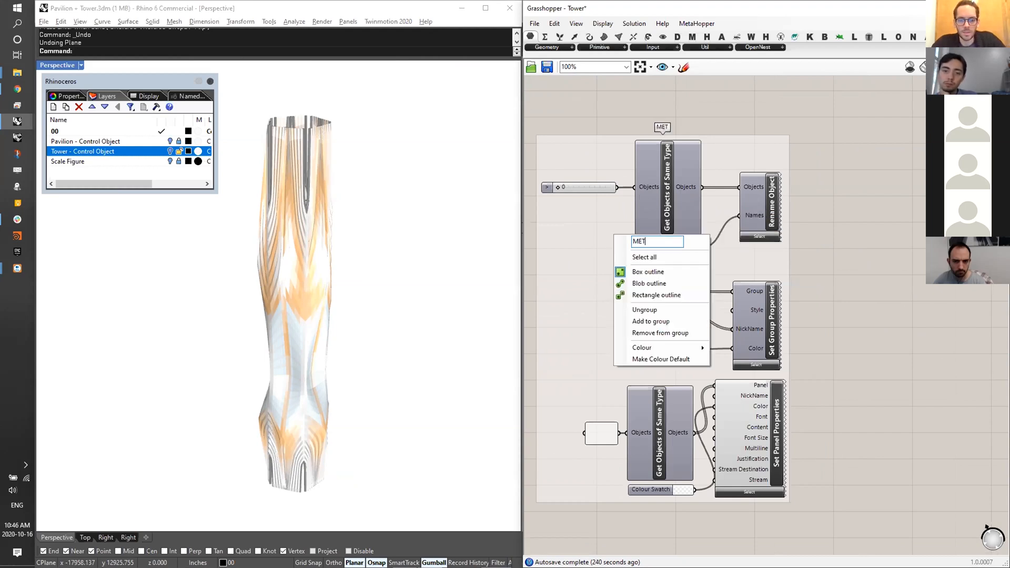
pyautogui.press('Return')
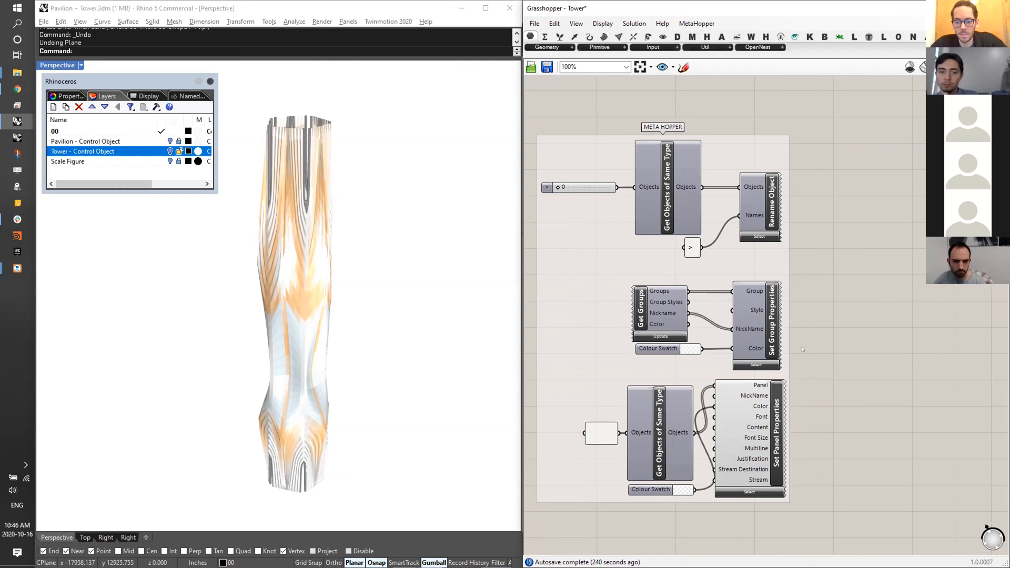
# - Move the Set Panel Properties component lower in the META HOPPER group and review the main definition's first groups
pyautogui.moveTo(739, 434); pyautogui.dragTo(752, 482)
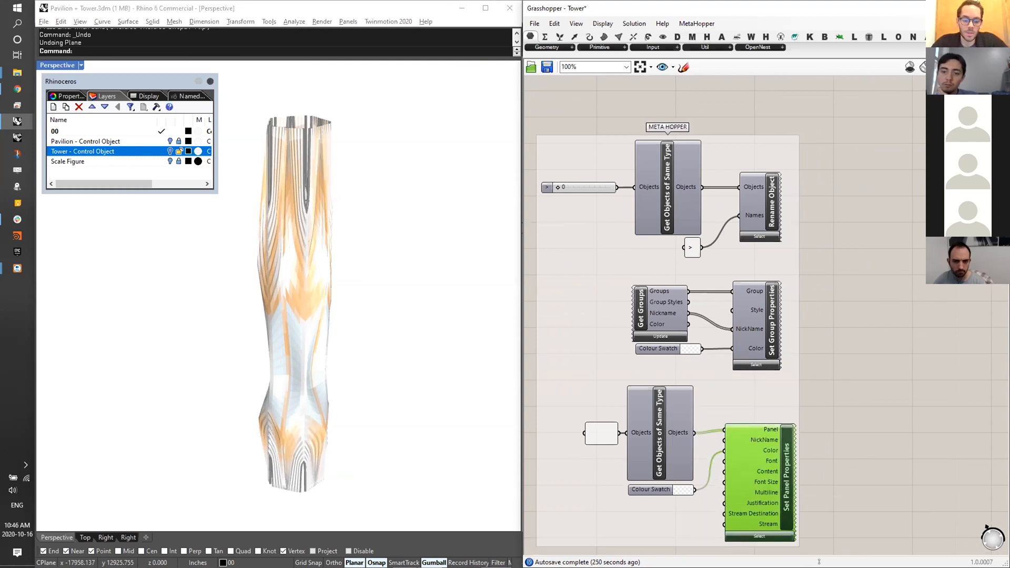
pyautogui.scroll(-8, 802, 327)
pyautogui.moveTo(798, 323); pyautogui.dragTo(647, 328, button='right')
pyautogui.moveTo(827, 171); pyautogui.dragTo(736, 197, button='right')
pyautogui.scroll(2, 804, 165)
pyautogui.scroll(6, 736, 198)
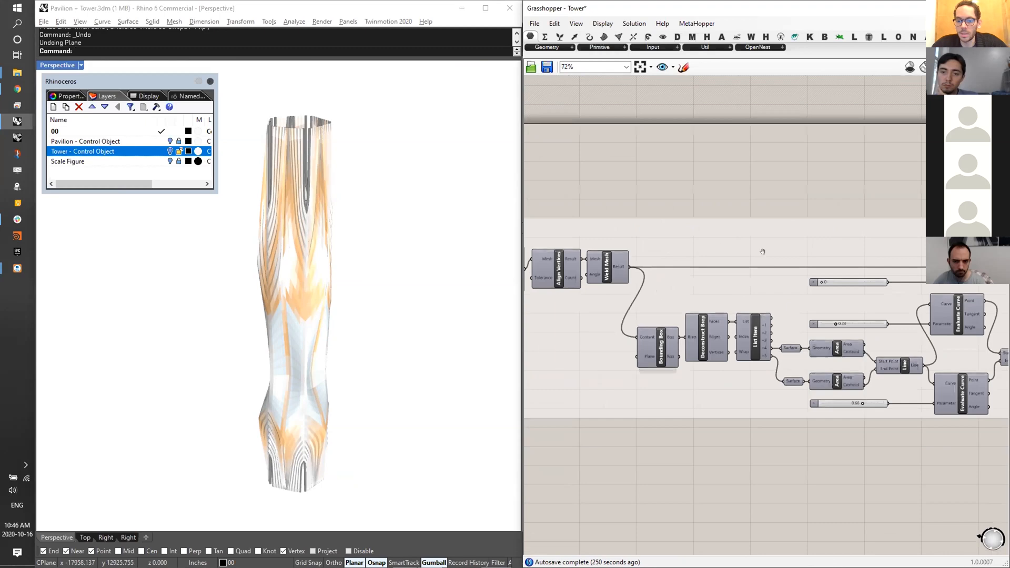
pyautogui.moveTo(696, 258); pyautogui.dragTo(834, 259, button='right')
pyautogui.scroll(-6, 871, 248)
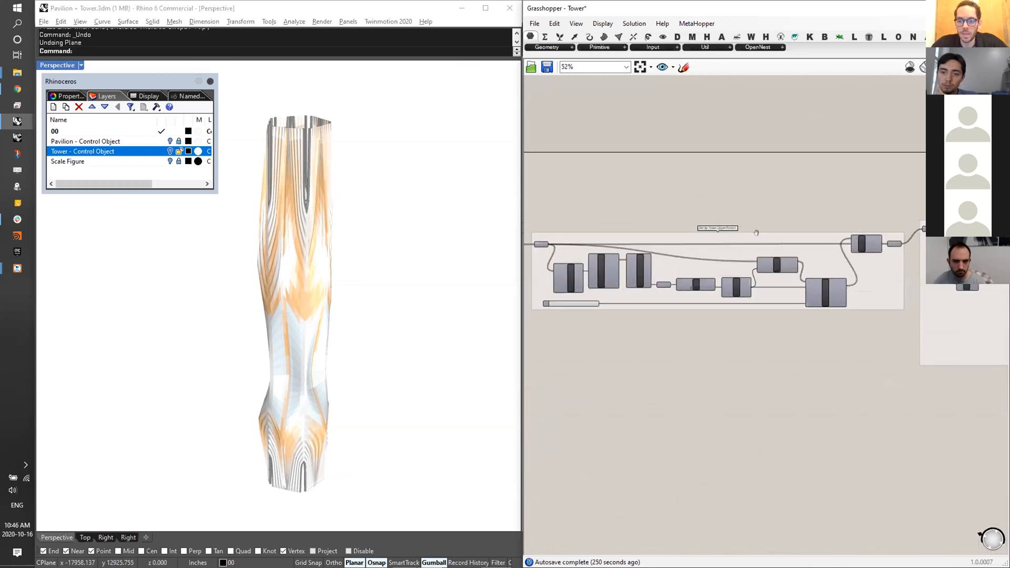
pyautogui.scroll(6, 601, 353)
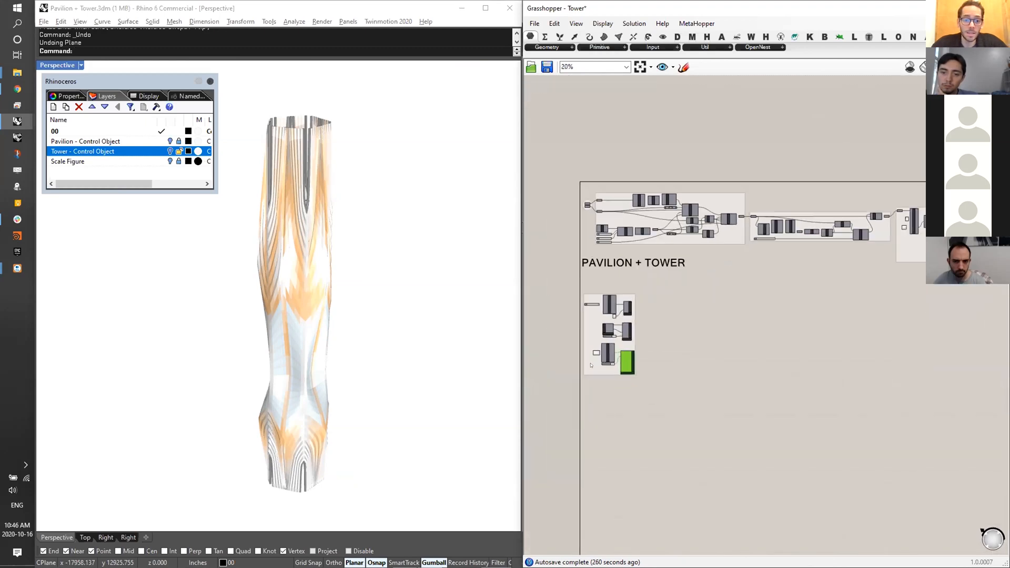
# - Nudge Set Panel Properties slightly down and the upper Get Objects of Same Type component slightly to the left
pyautogui.moveTo(727, 375); pyautogui.dragTo(728, 381)
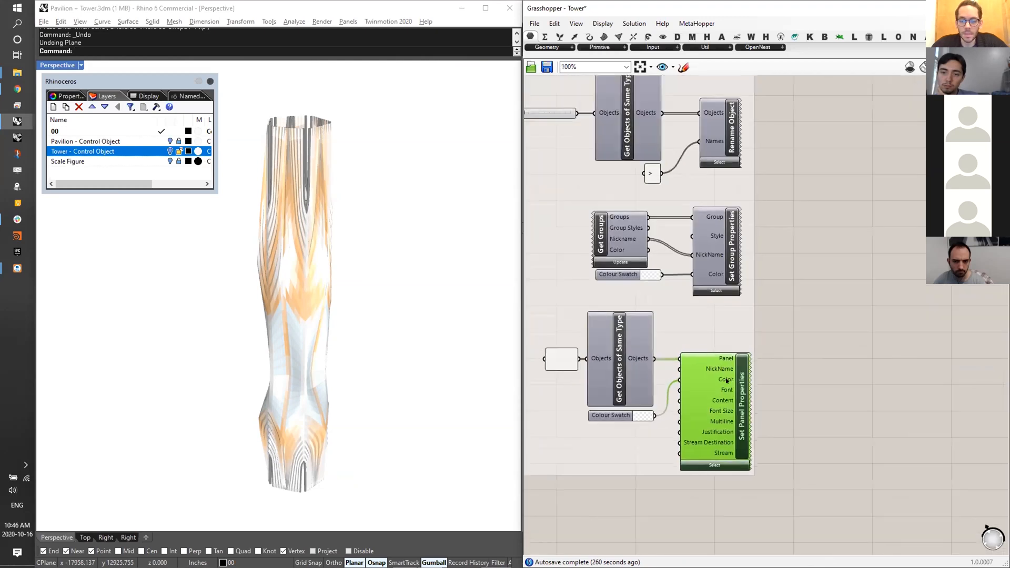
pyautogui.click(800, 273)
pyautogui.moveTo(800, 272); pyautogui.dragTo(821, 306, button='right')
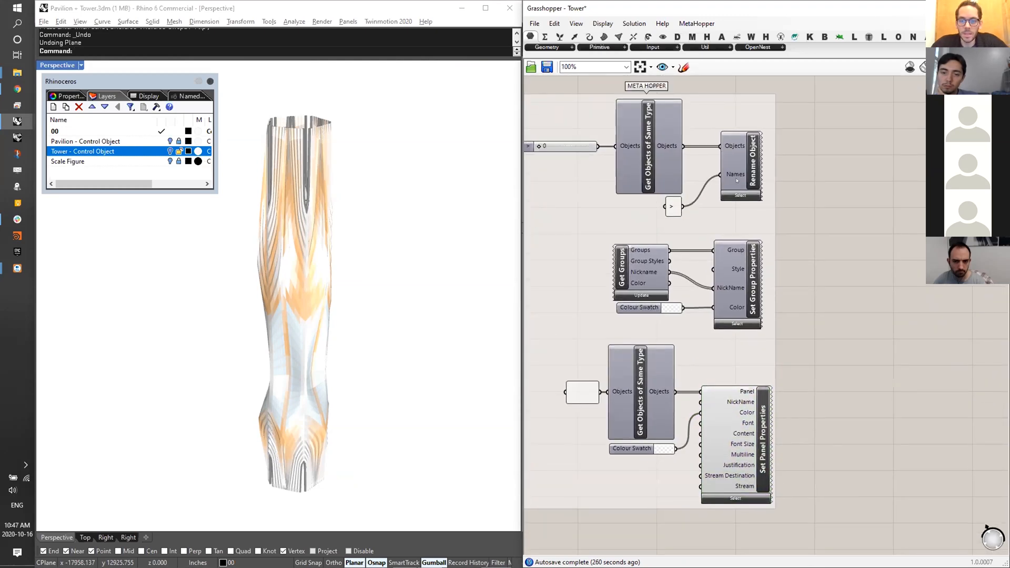
pyautogui.moveTo(738, 179); pyautogui.dragTo(764, 189, button='right')
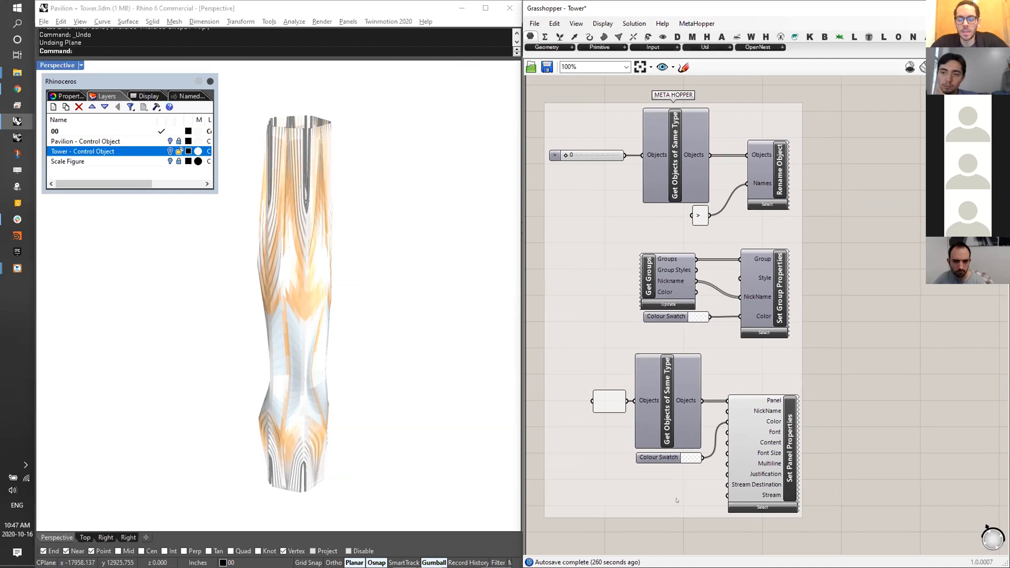
pyautogui.moveTo(703, 198); pyautogui.dragTo(698, 198)
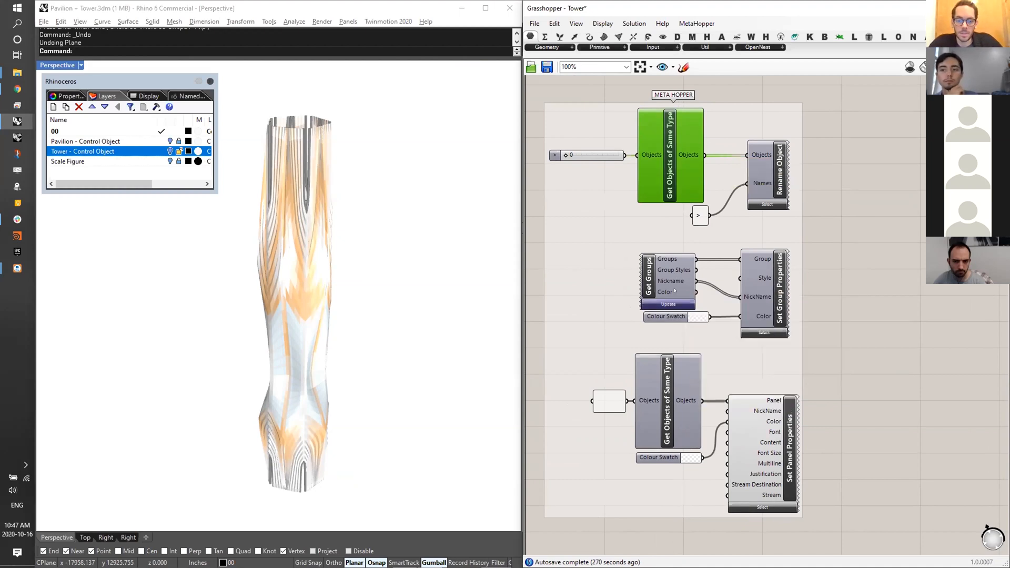
# - Change the Colour Swatch feeding Set Panel Properties to red with hue 0°, saturation 100 and value 100
pyautogui.moveTo(698, 356); pyautogui.dragTo(691, 316, button='right')
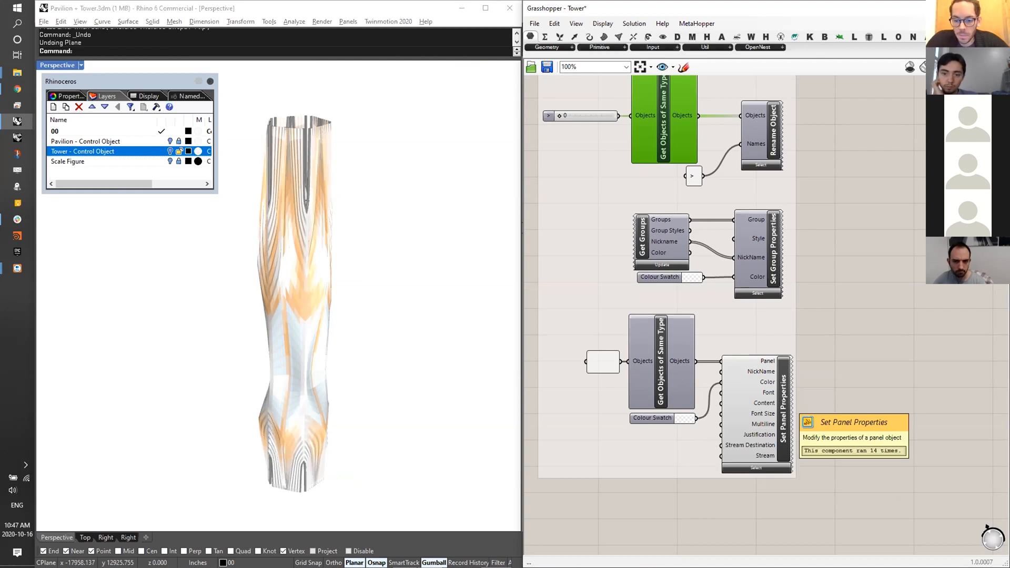
pyautogui.scroll(3, 700, 416)
pyautogui.click(701, 408)
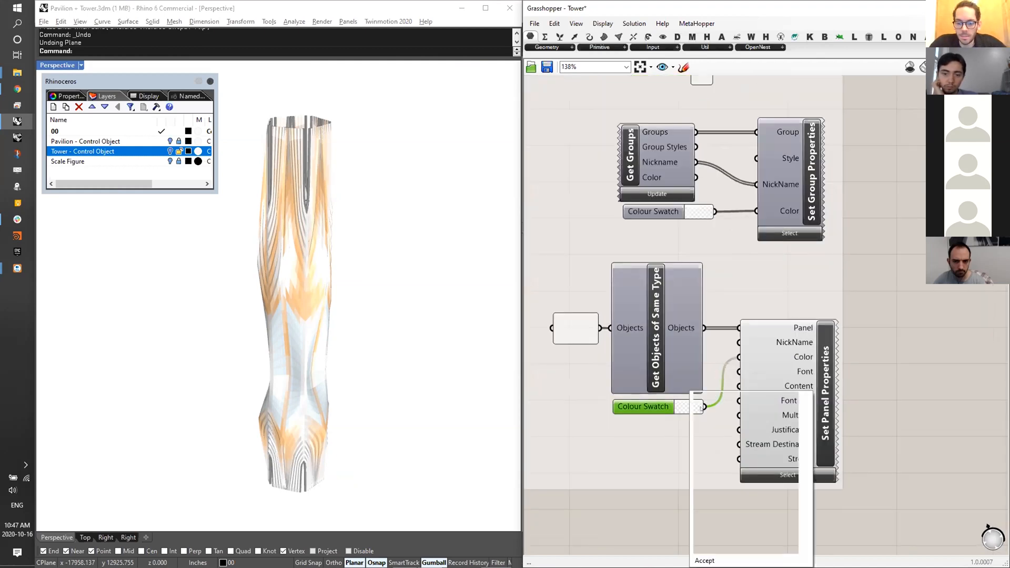
pyautogui.click(700, 421)
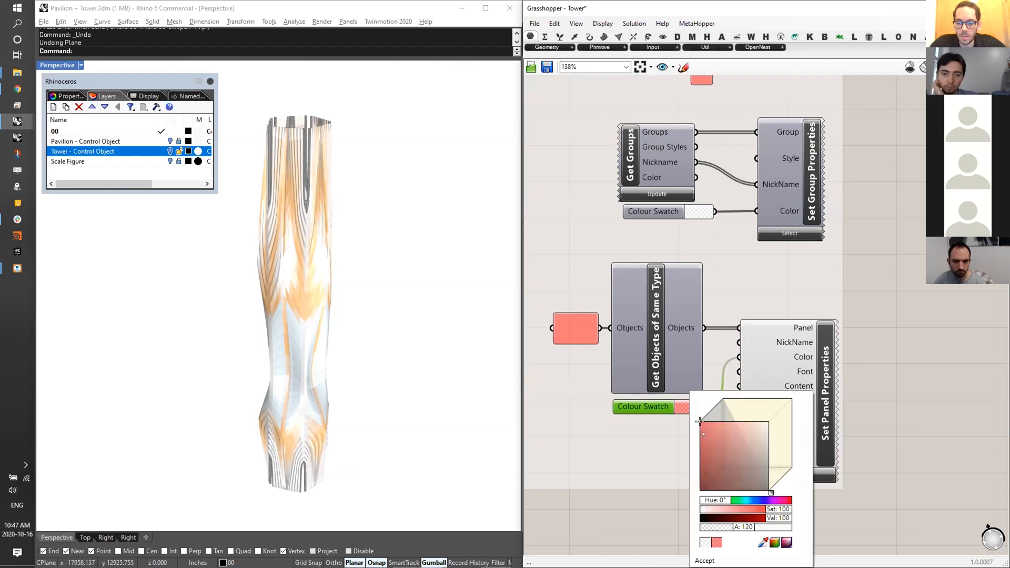
# - Inspect the panels across the definition, including the one feeding DirectionalStrips, for the new panel colour
pyautogui.scroll(-8, 728, 284)
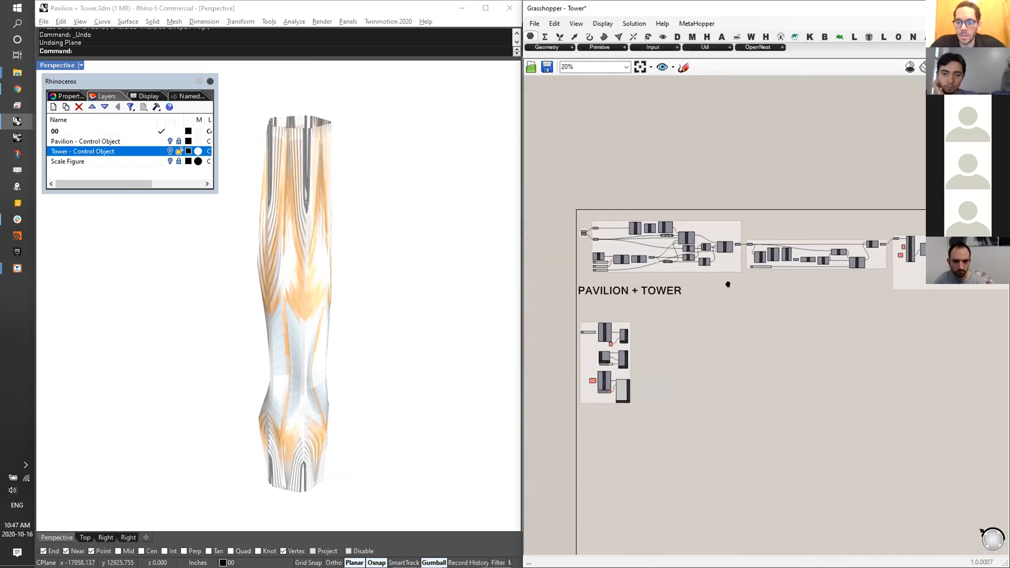
pyautogui.moveTo(728, 284); pyautogui.dragTo(606, 303, button='right')
pyautogui.scroll(5, 684, 284)
pyautogui.scroll(-5, 783, 284)
pyautogui.scroll(8, 783, 284)
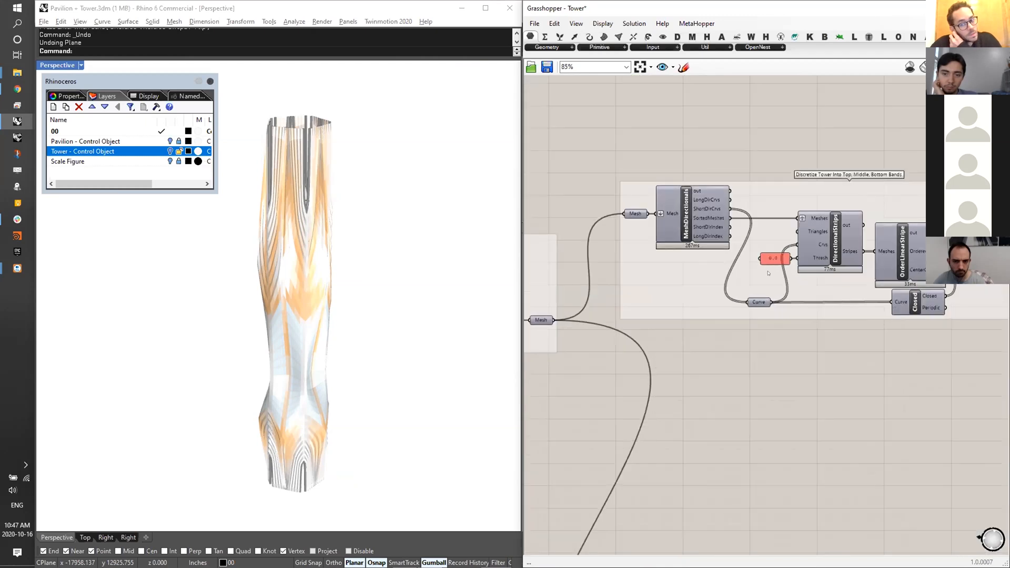
pyautogui.scroll(-8, 769, 284)
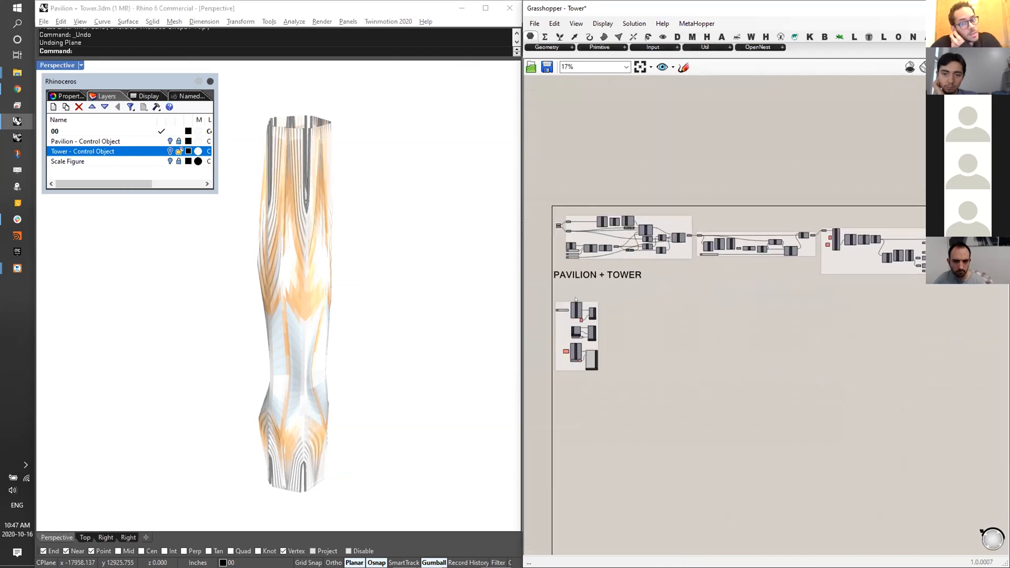
# - Undo the last panel colour change in the MetaHopper group
pyautogui.scroll(10, 576, 300)
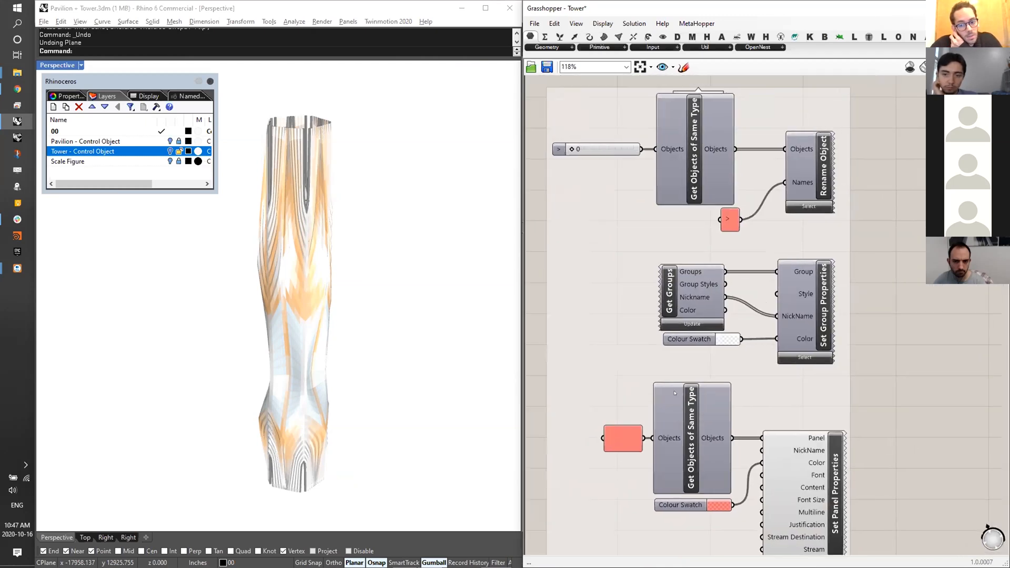
pyautogui.scroll(-3, 675, 393)
pyautogui.click(555, 24)
pyautogui.click(584, 33)
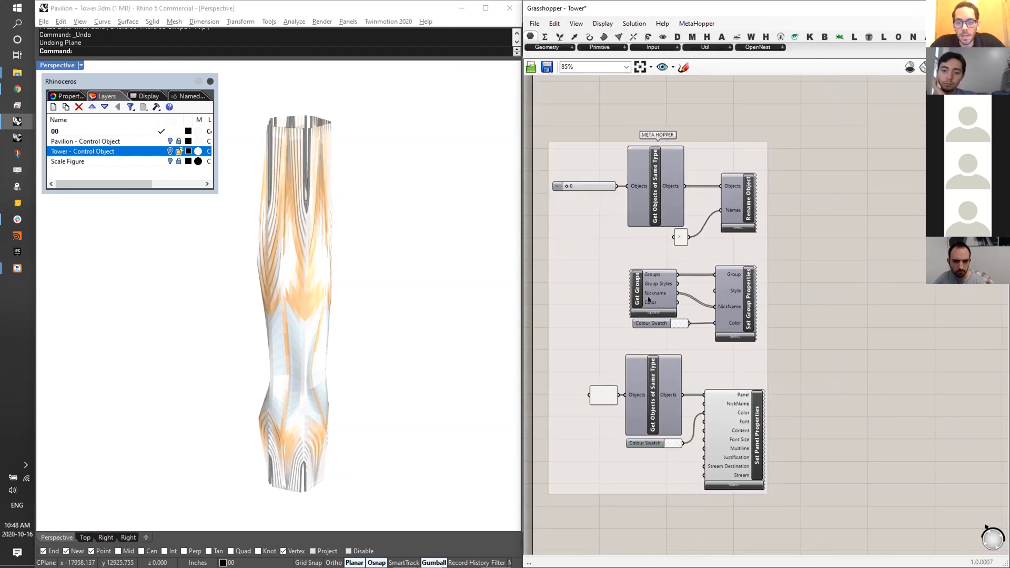
# - Set the colour swatch feeding Set Group Properties to red with hue 0°, saturation 95, value 99 and alpha 120
pyautogui.scroll(2, 653, 290)
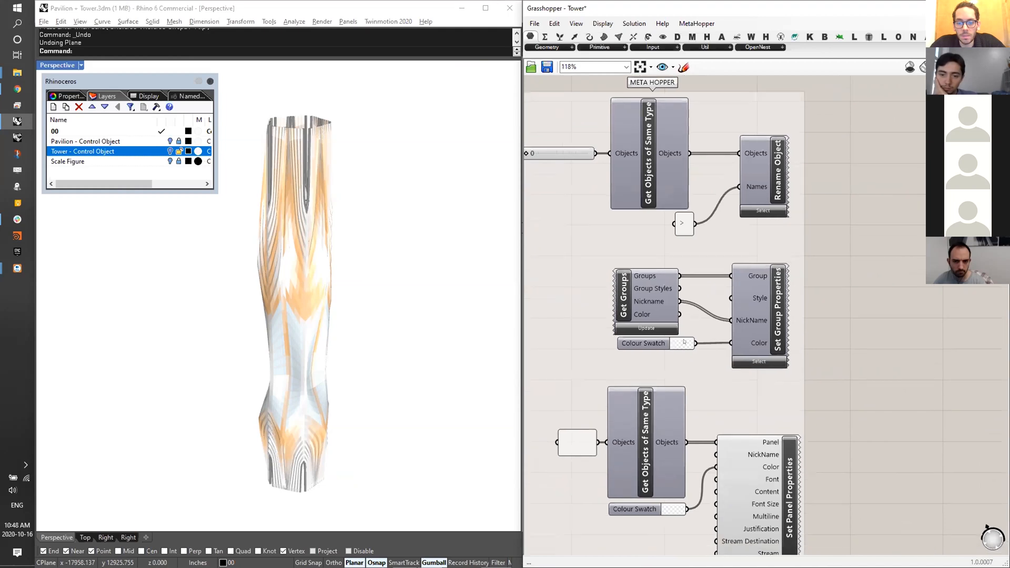
pyautogui.click(684, 344)
pyautogui.click(763, 438)
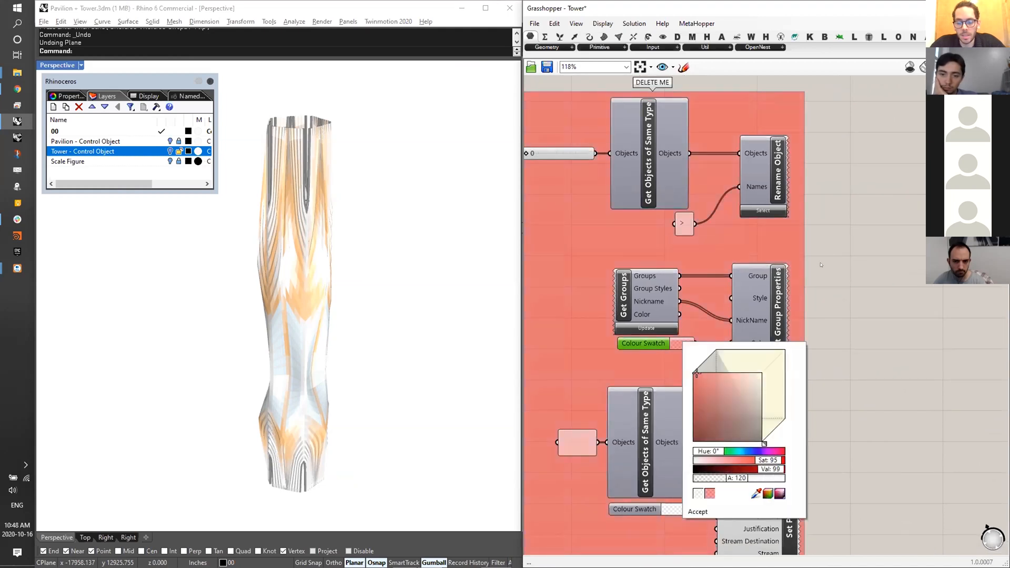
pyautogui.click(801, 266)
# - Change the group colour swatch's hue to 68° for a yellow group colour
pyautogui.scroll(-1, 801, 266)
pyautogui.click(700, 332)
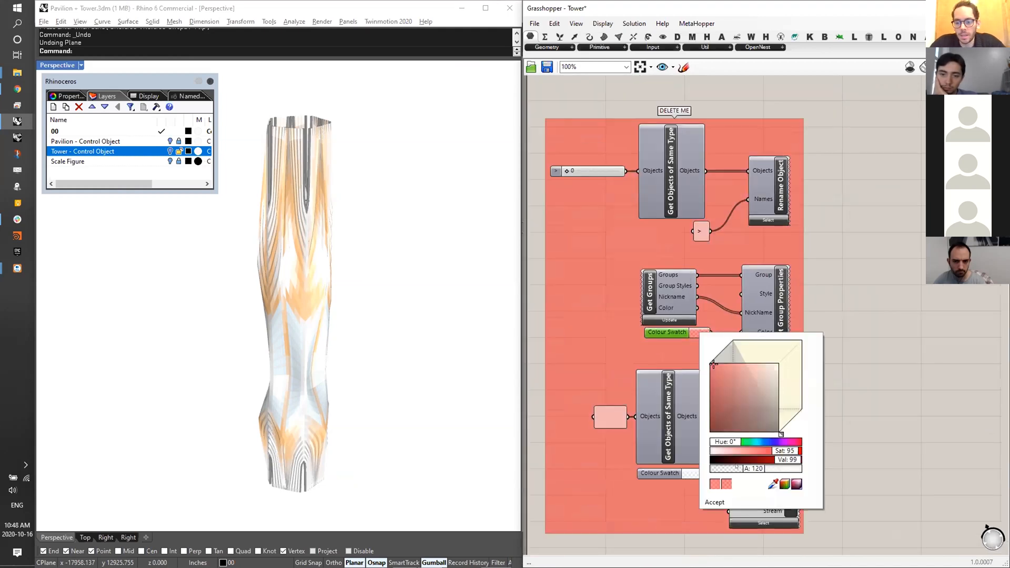
pyautogui.click(727, 442)
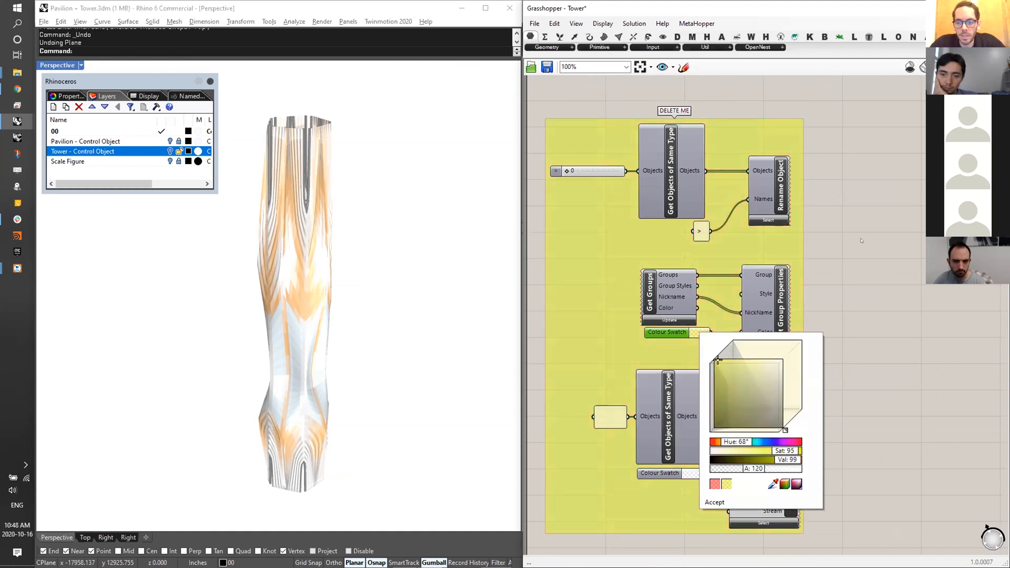
pyautogui.click(734, 273)
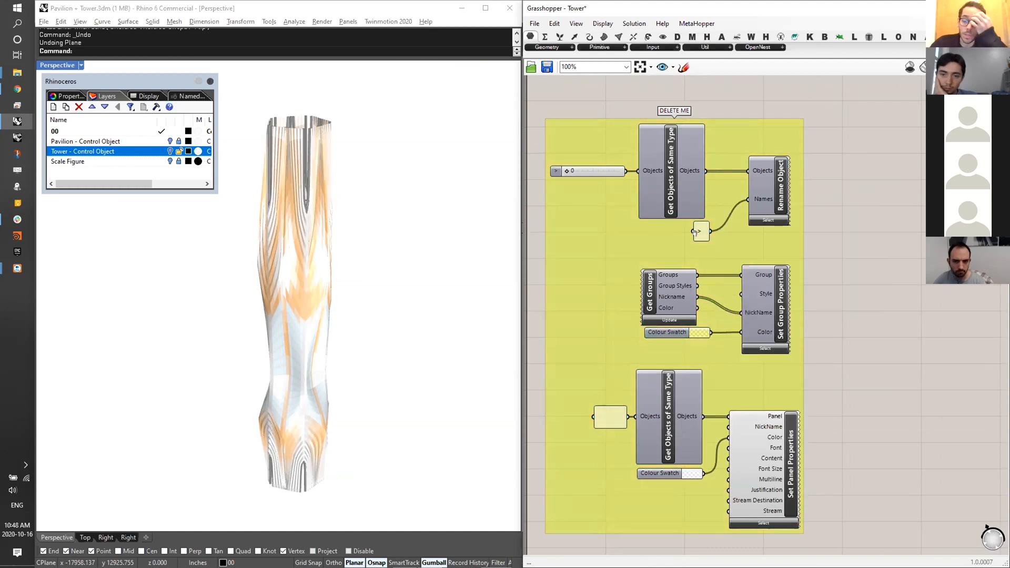
# - Add a MetaHopper Get Connected Objects component and place it below the yellow group
pyautogui.moveTo(700, 233); pyautogui.dragTo(693, 240, button='right')
pyautogui.moveTo(685, 189)
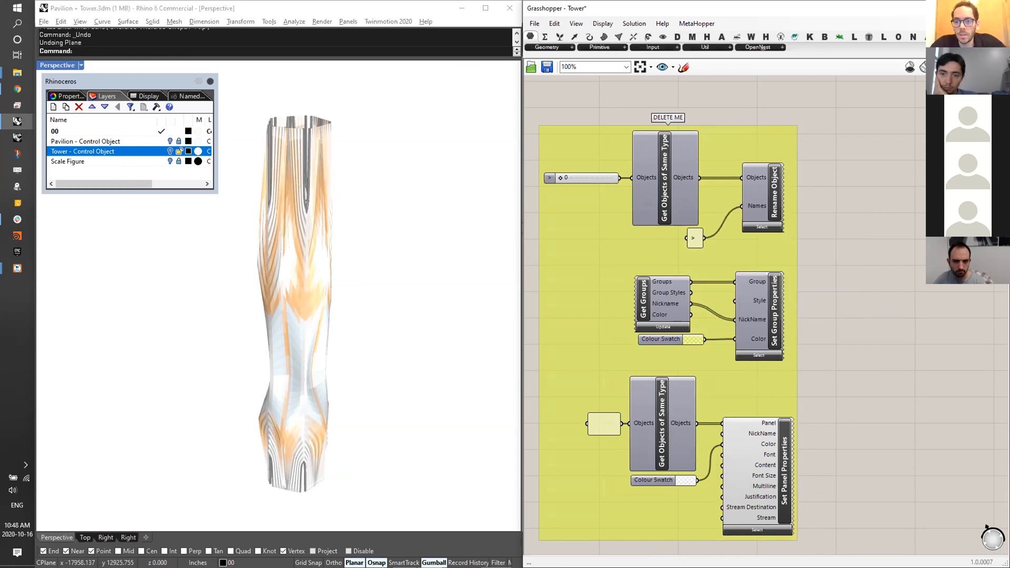
pyautogui.click(824, 36)
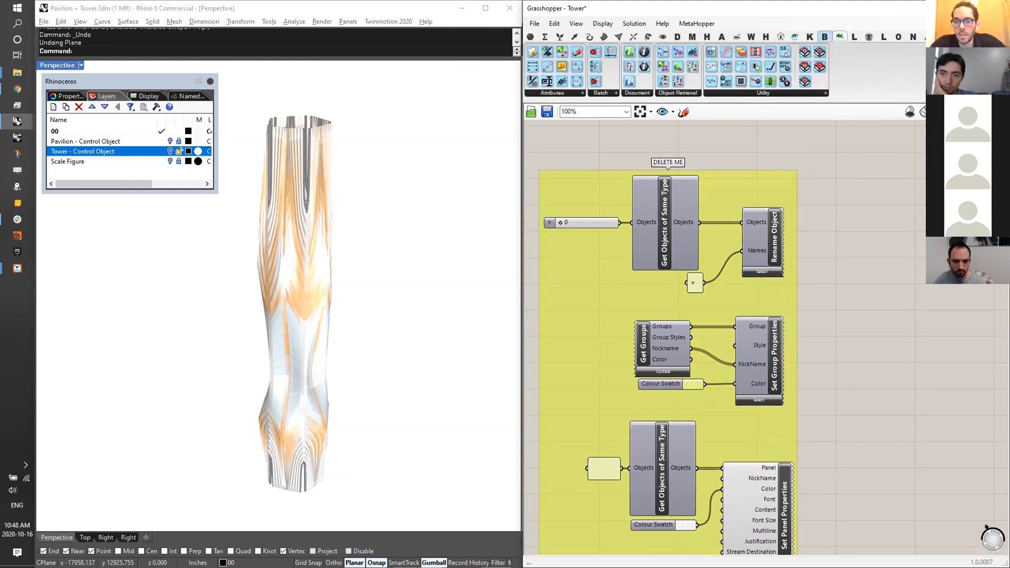
pyautogui.click(686, 92)
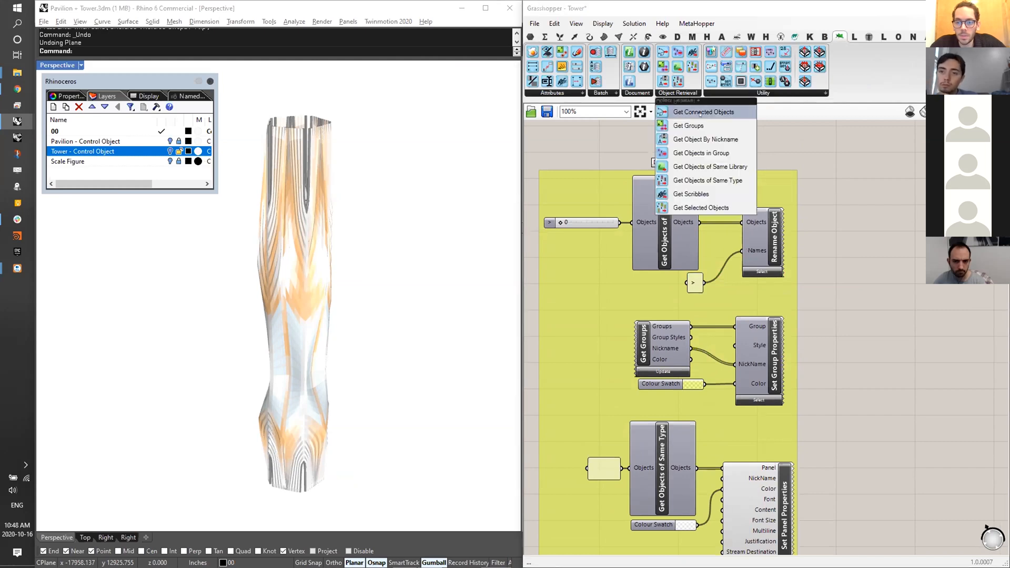
pyautogui.click(703, 112)
pyautogui.click(840, 234)
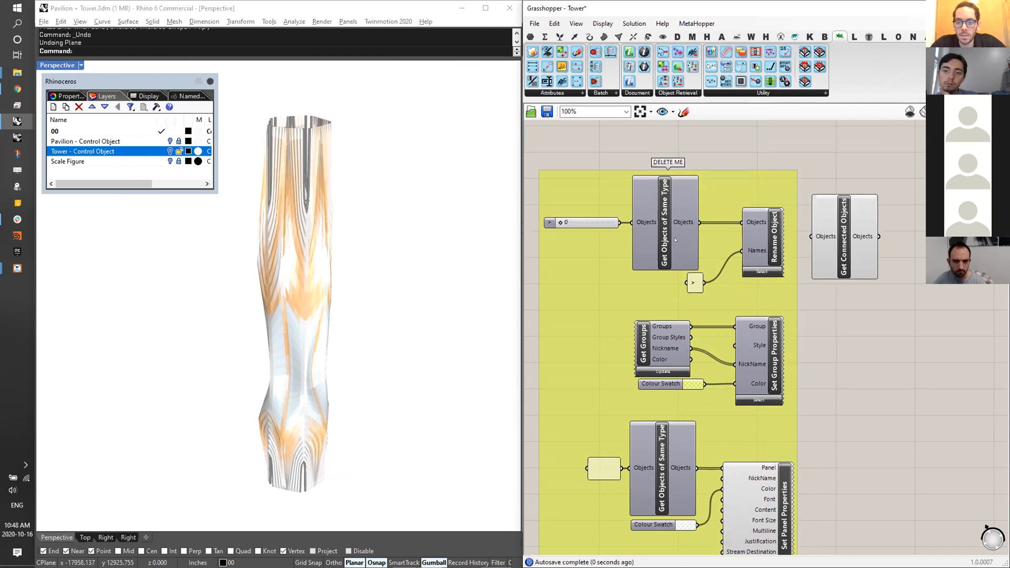
pyautogui.moveTo(698, 214); pyautogui.dragTo(695, 218, button='right')
pyautogui.moveTo(820, 249); pyautogui.dragTo(756, 474)
pyautogui.scroll(-3, 837, 235)
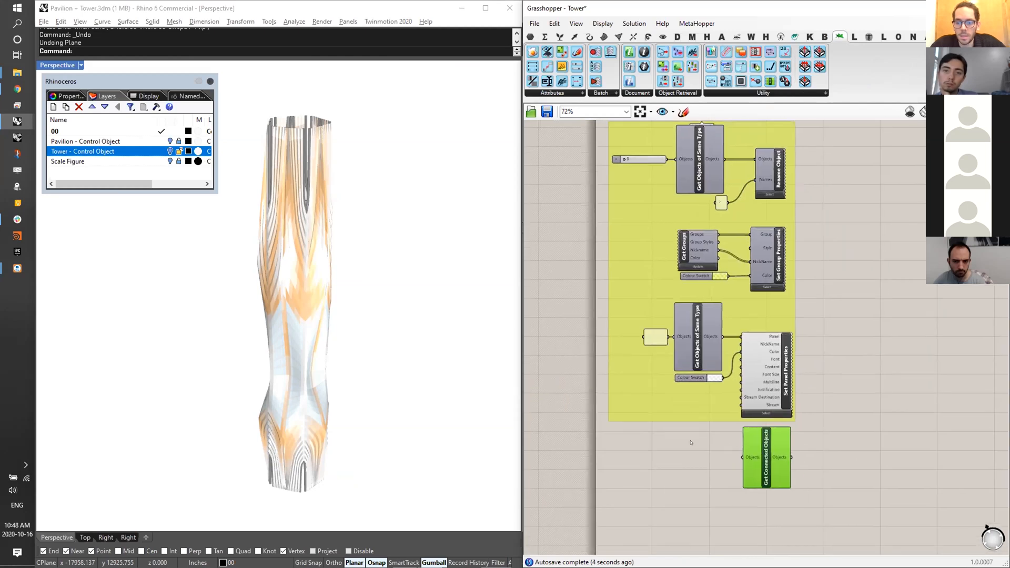
pyautogui.click(700, 463)
# - Wire the lower Get Objects of Same Type output into Get Connected Objects and inspect the resulting Objects output
pyautogui.scroll(2, 688, 463)
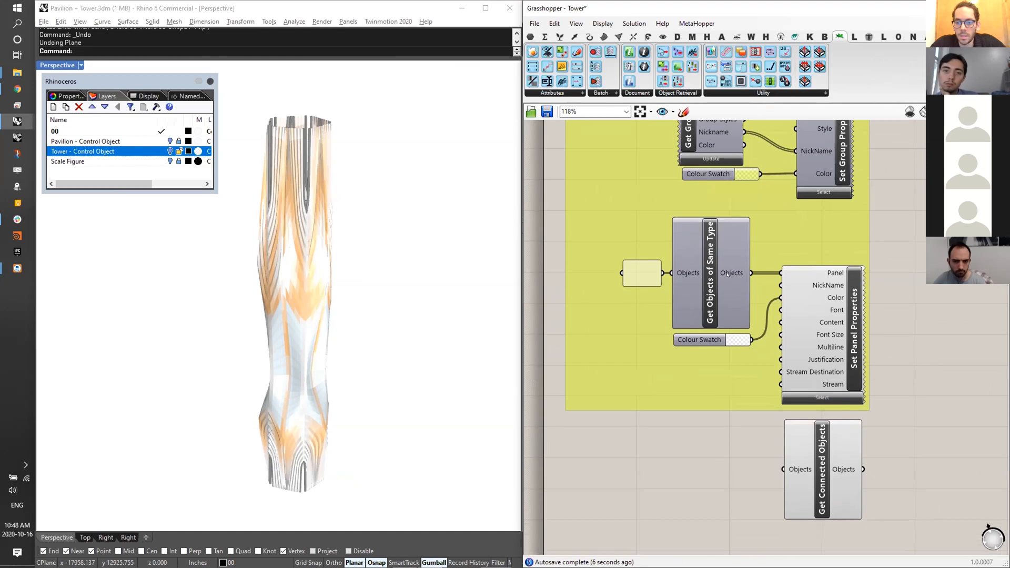
pyautogui.moveTo(728, 273)
pyautogui.moveTo(751, 273); pyautogui.dragTo(784, 469)
pyautogui.moveTo(779, 469); pyautogui.dragTo(743, 382, button='right')
pyautogui.moveTo(786, 375); pyautogui.dragTo(751, 389)
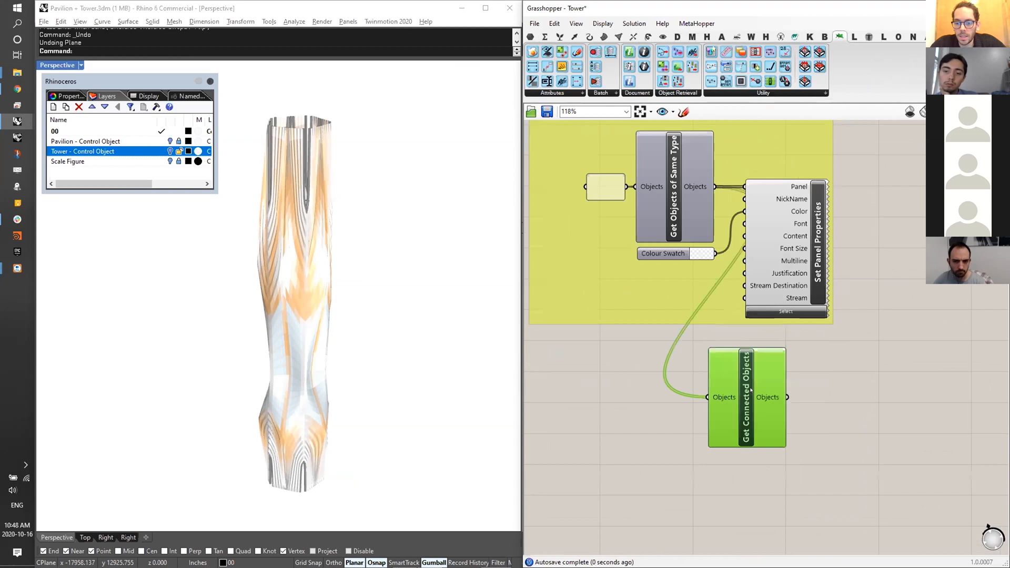
pyautogui.moveTo(778, 400)
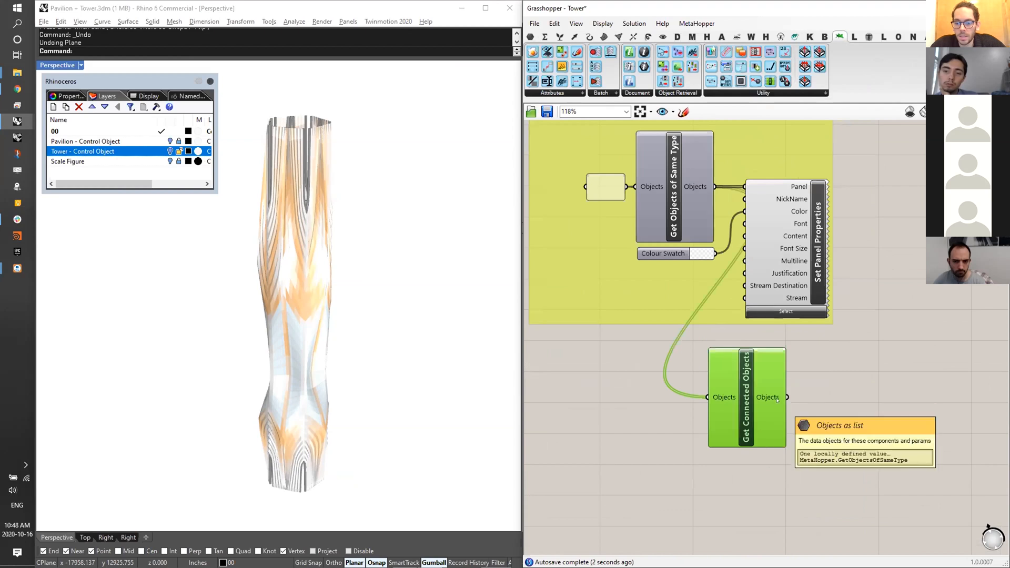
# - Replace the Get Connected Objects input with the blank panel's output and inspect the resulting Objects output
pyautogui.scroll(-2, 778, 400)
pyautogui.moveTo(625, 265); pyautogui.dragTo(719, 435)
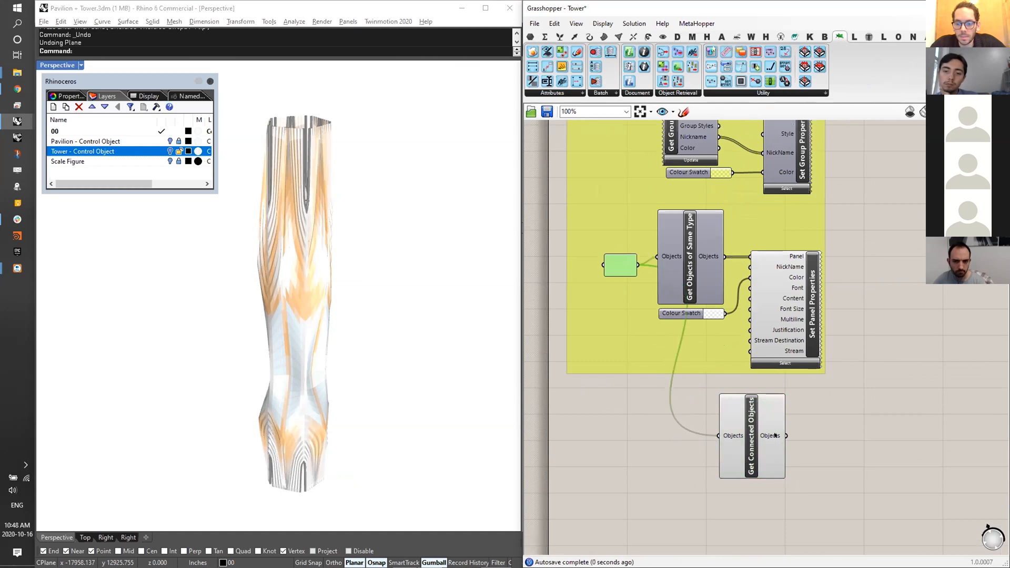
pyautogui.moveTo(776, 435)
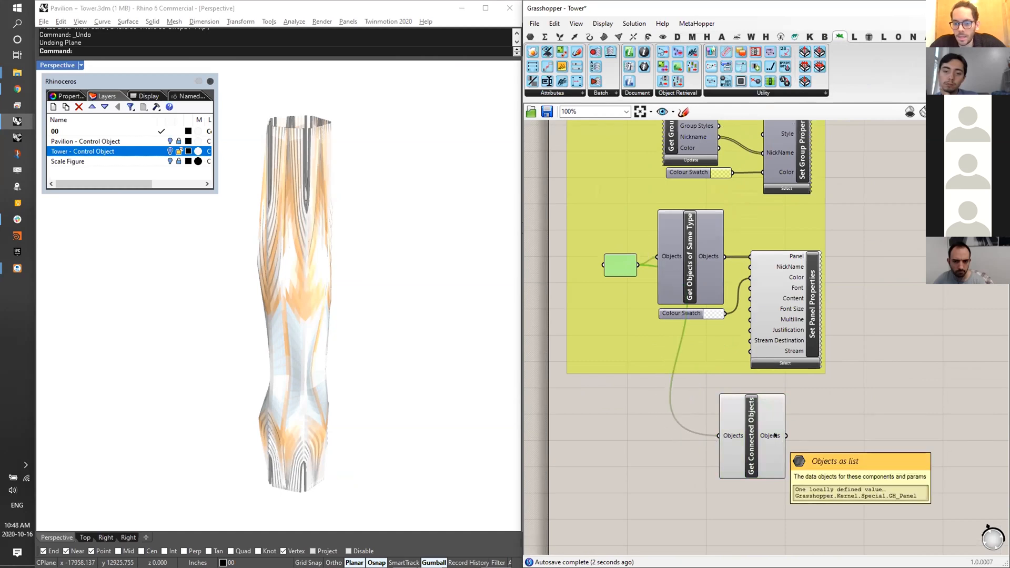
# - Add a Brep parameter and wire it into Get Connected Objects in place of the panel
pyautogui.scroll(-1, 776, 436)
pyautogui.moveTo(766, 350)
pyautogui.mouseDown(button='right')
pyautogui.moveTo(754, 373)
pyautogui.moveTo(750, 339)
pyautogui.mouseUp(button='right')
pyautogui.doubleClick(664, 476)
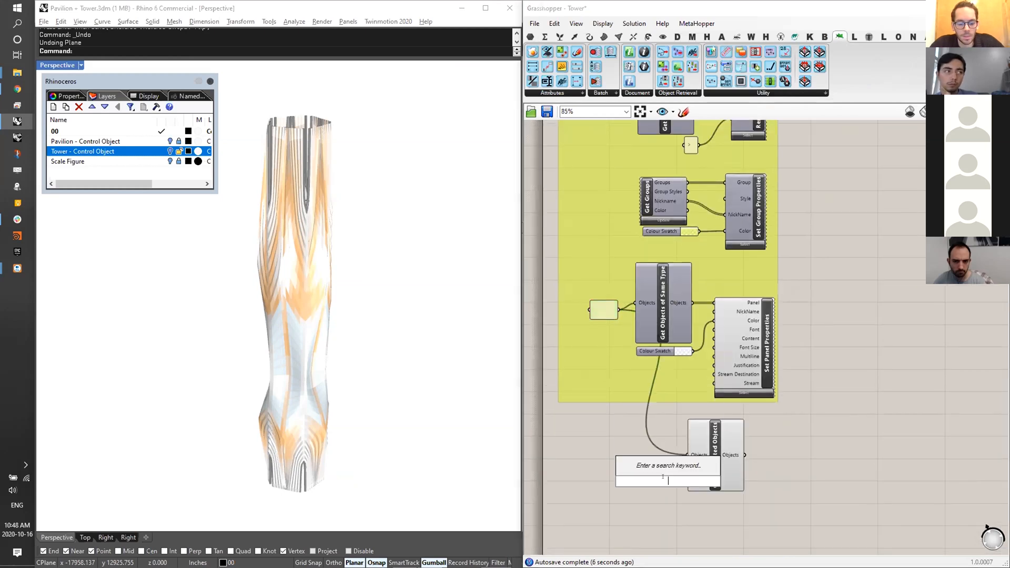
pyautogui.write('BREP')
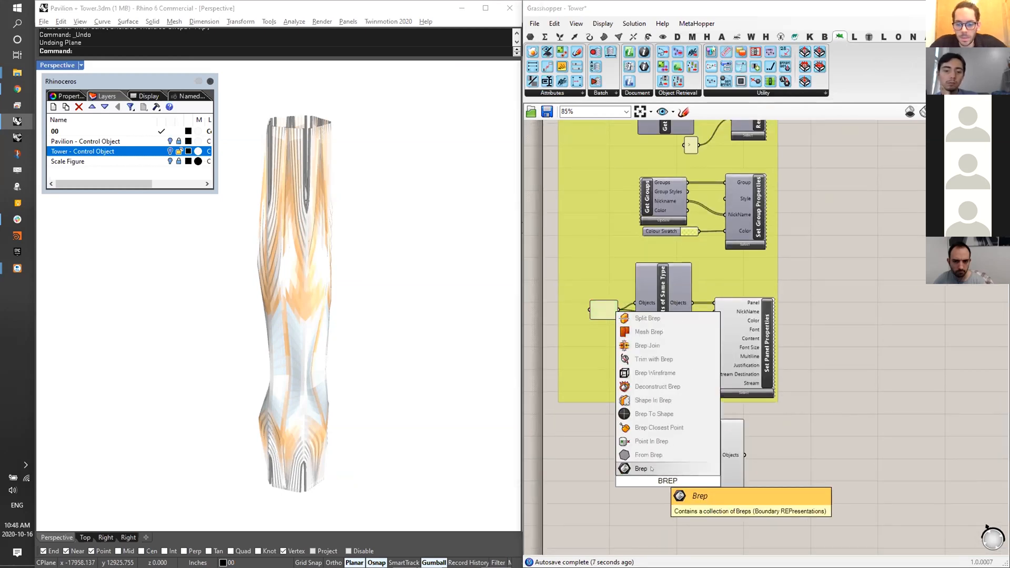
pyautogui.click(652, 469)
pyautogui.moveTo(687, 452); pyautogui.dragTo(692, 453)
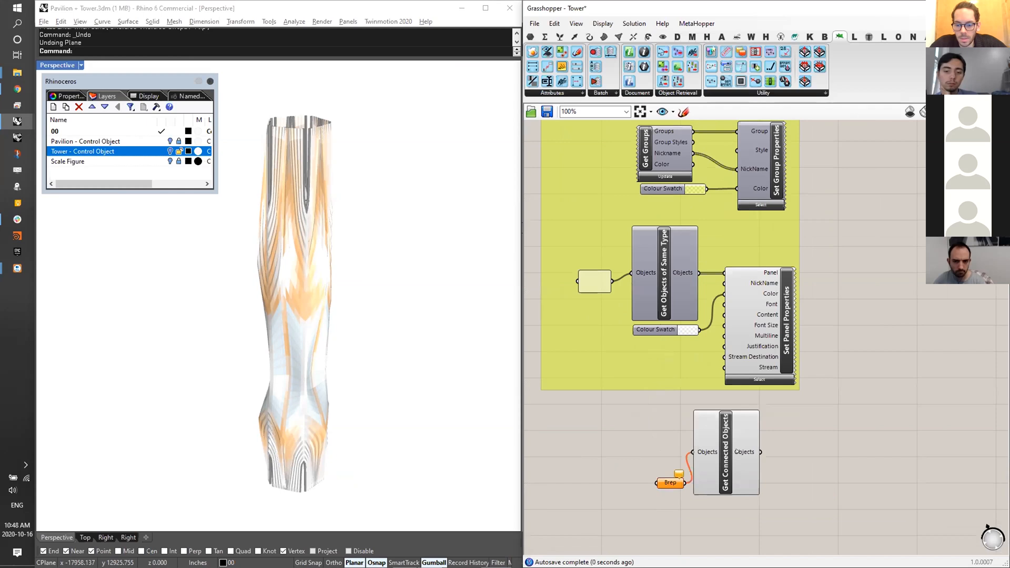
# - Delete the Brep parameter together with the Get Connected Objects component
pyautogui.moveTo(806, 429); pyautogui.dragTo(670, 497)
pyautogui.press('Delete')
# - Lock the solver for the Tower definition and switch to the Rhino window with the City model
pyautogui.scroll(-3, 602, 241)
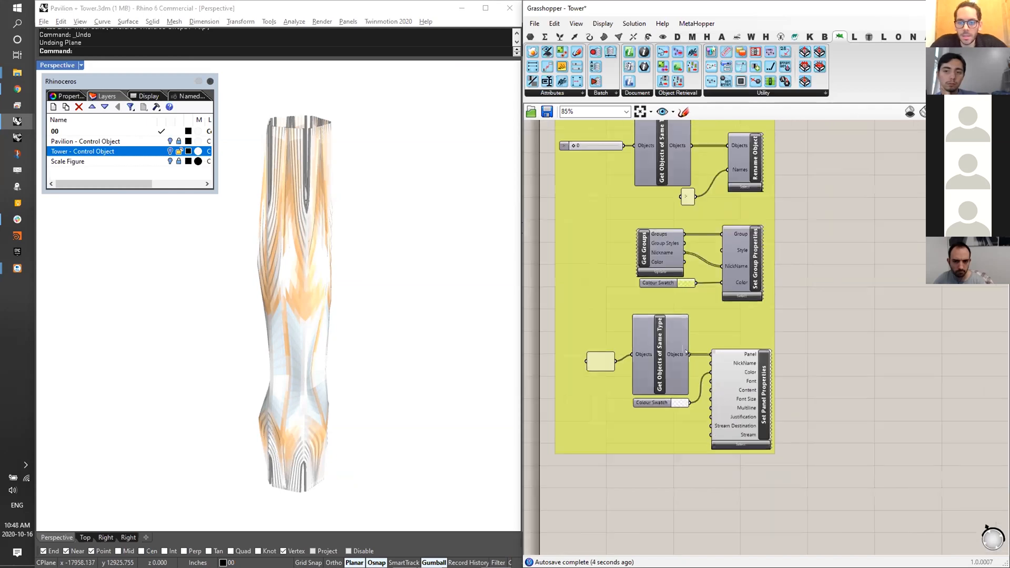
pyautogui.rightClick(837, 238)
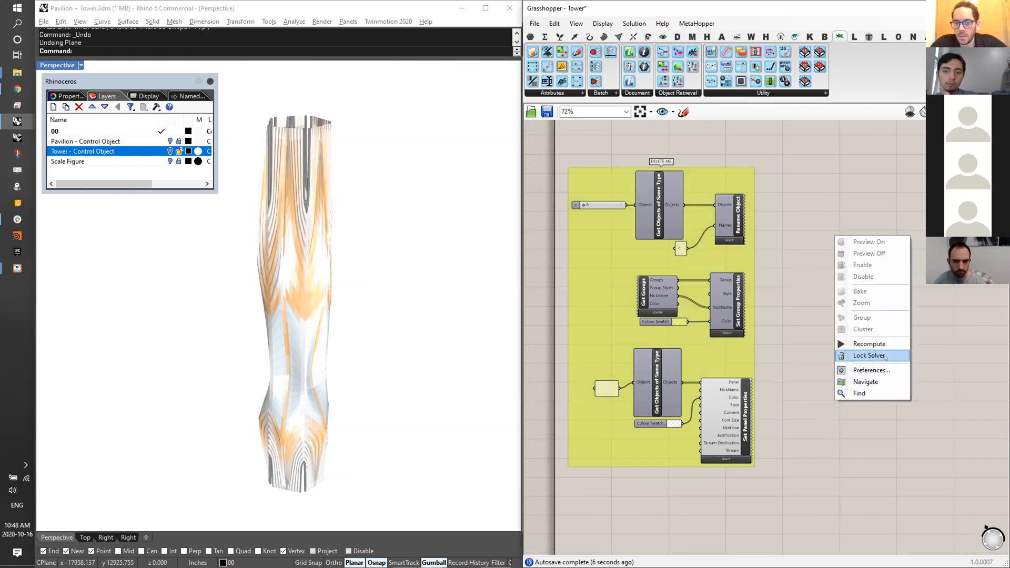
pyautogui.click(871, 355)
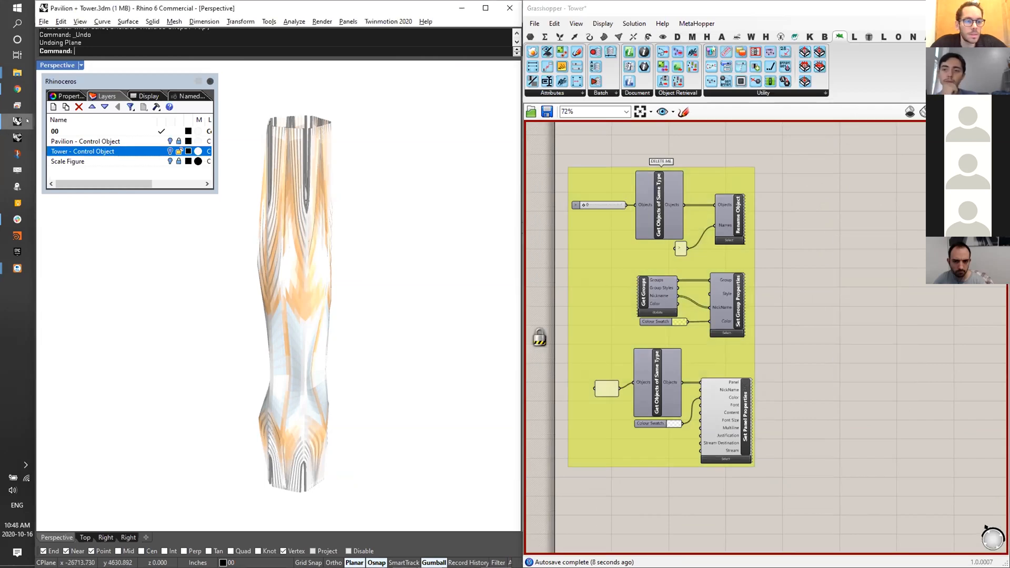
pyautogui.moveTo(17, 122)
pyautogui.click(96, 39)
# - Examine the MetaHopper groups in the City definition and view the city model from another angle
pyautogui.scroll(-3, 811, 238)
pyautogui.scroll(4, 810, 239)
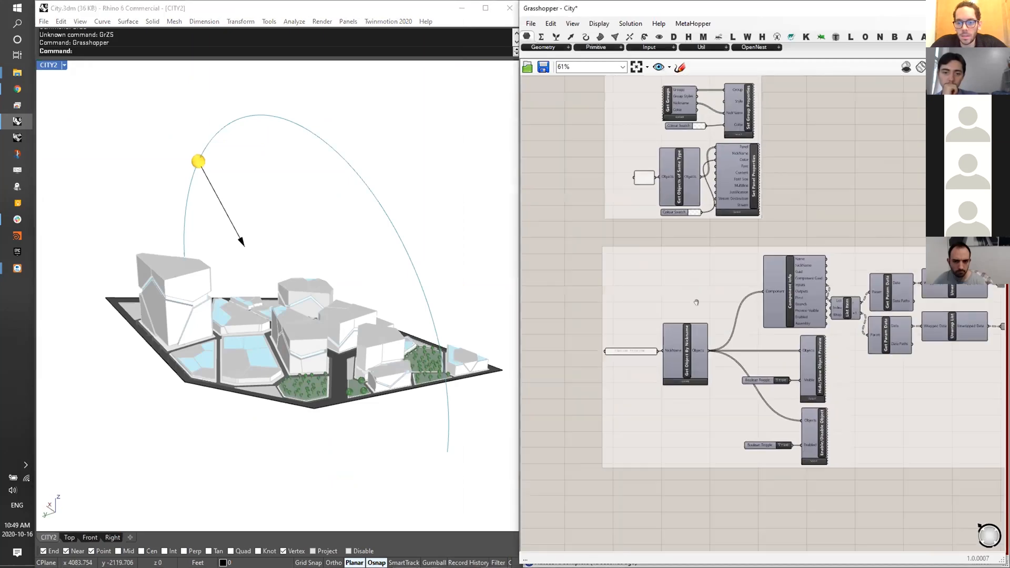
pyautogui.scroll(-2, 667, 272)
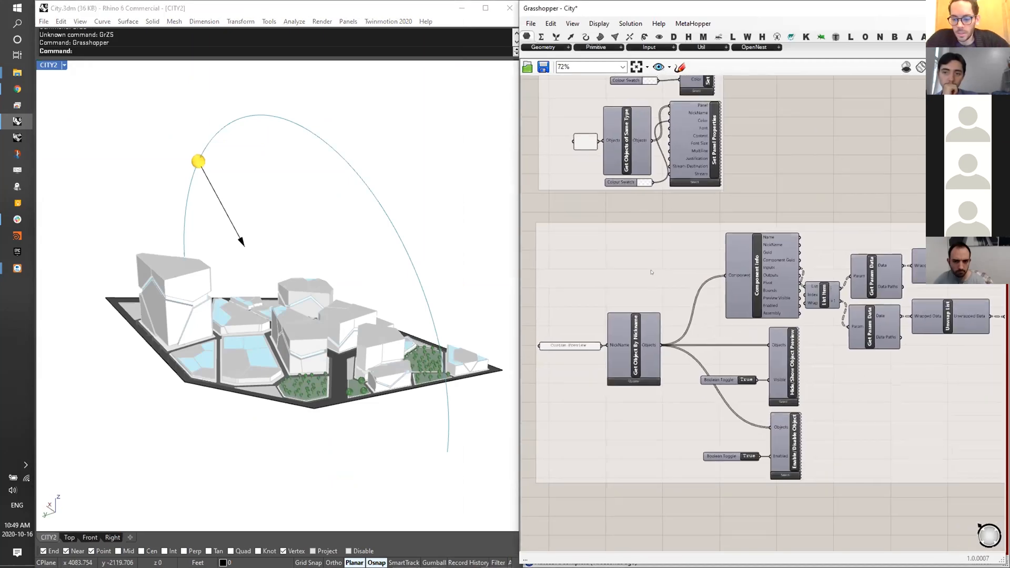
pyautogui.moveTo(221, 248); pyautogui.dragTo(274, 253, button='right')
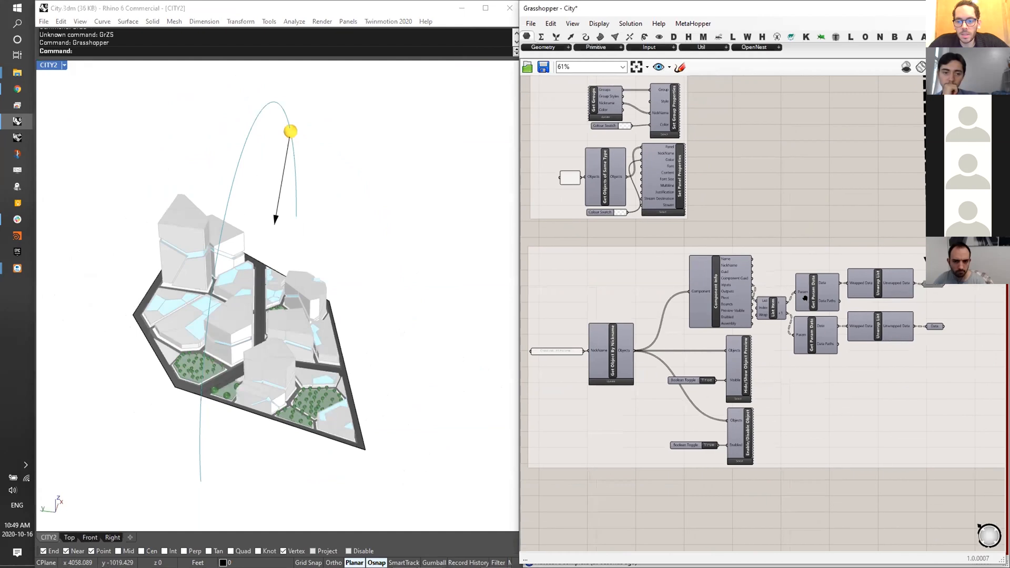
pyautogui.scroll(-2, 553, 336)
pyautogui.scroll(2, 726, 307)
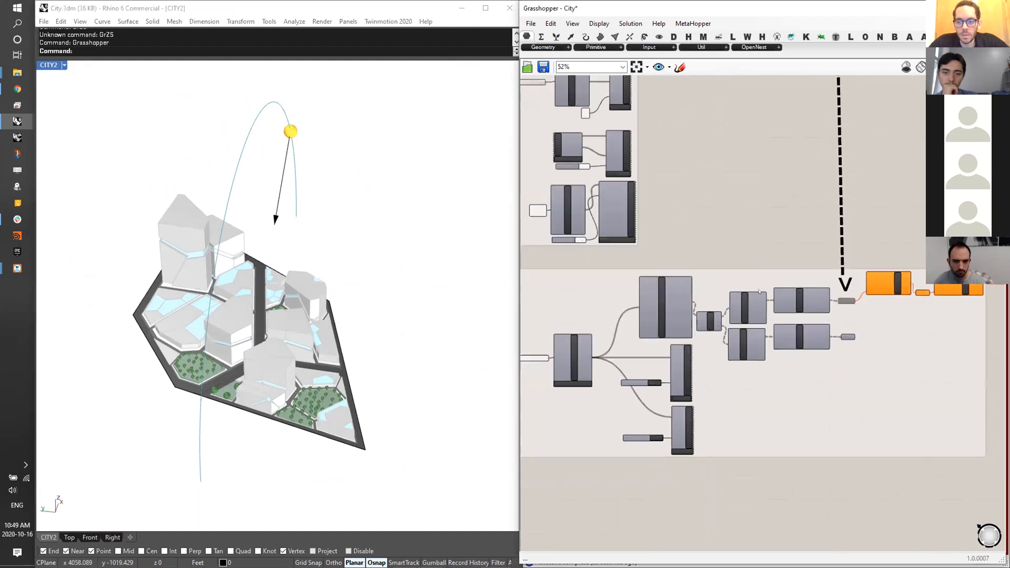
pyautogui.moveTo(611, 301); pyautogui.dragTo(679, 300, button='right')
pyautogui.scroll(-3, 679, 300)
pyautogui.scroll(-3, 694, 334)
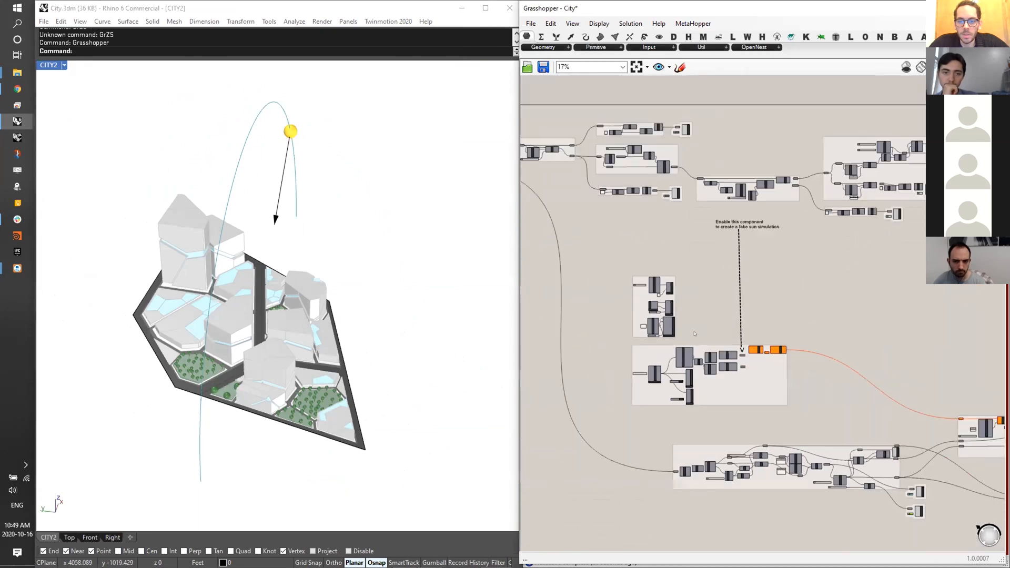
# - Examine the fake sun simulation note, the Get Object By Nickname group and a Custom Preview component in the City definition
pyautogui.moveTo(795, 222); pyautogui.dragTo(703, 248)
pyautogui.scroll(3, 743, 229)
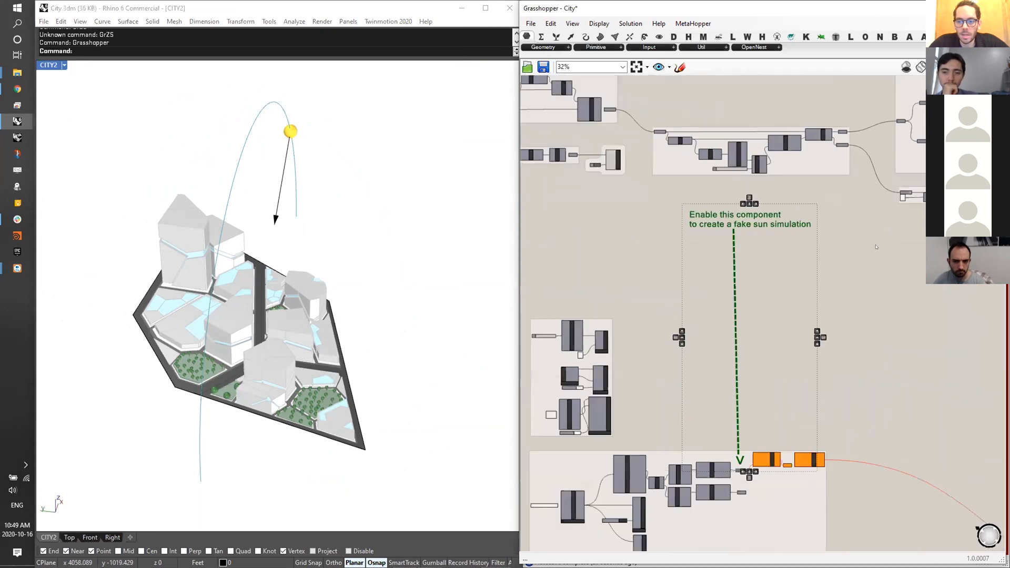
pyautogui.scroll(-3, 719, 251)
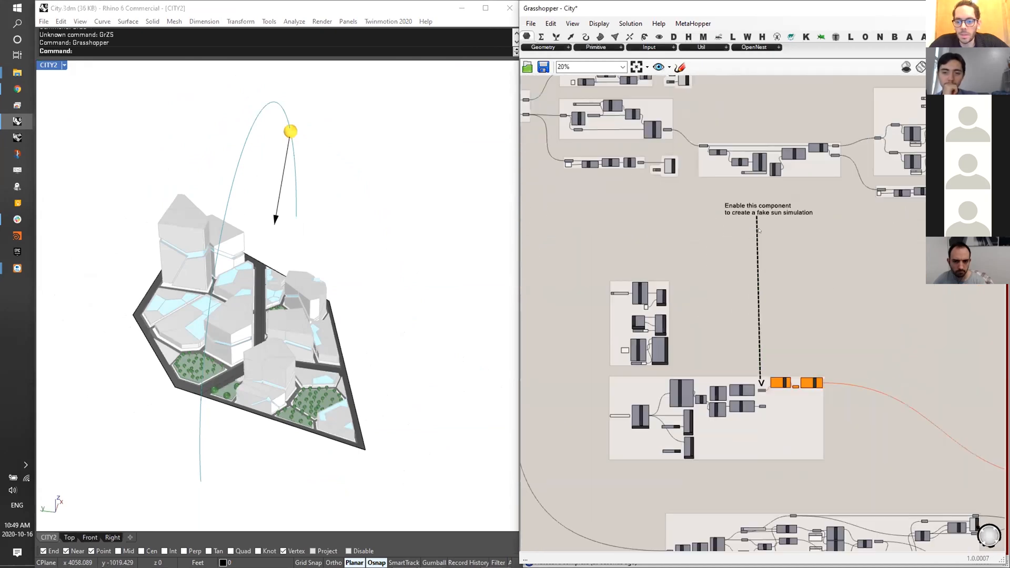
pyautogui.scroll(6, 679, 368)
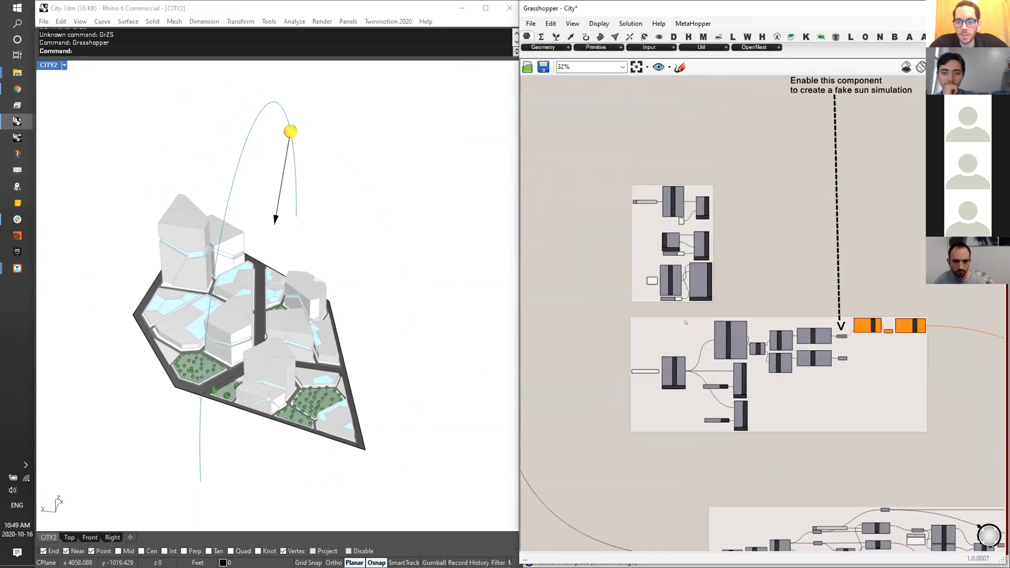
pyautogui.scroll(3, 683, 373)
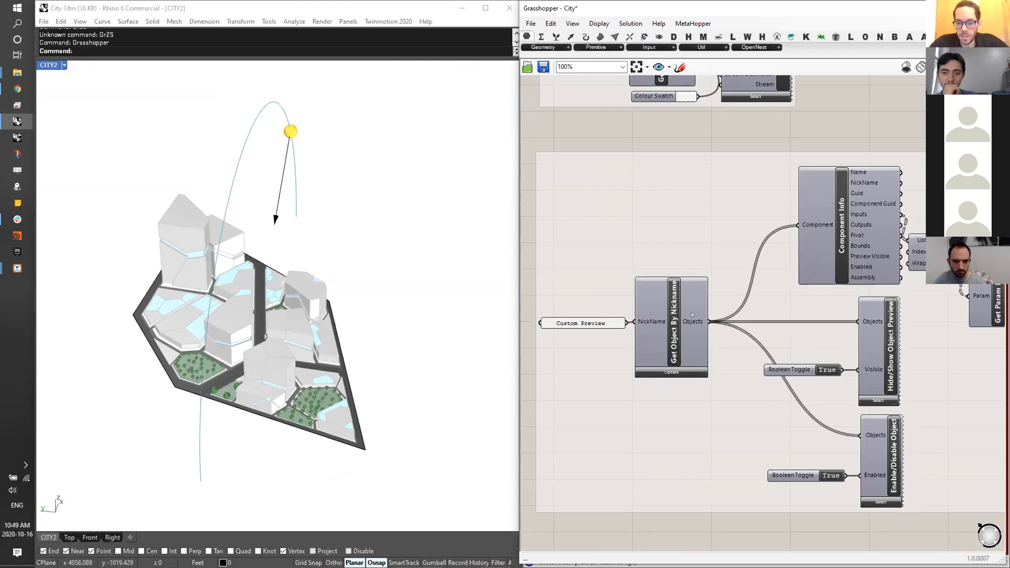
pyautogui.moveTo(692, 314)
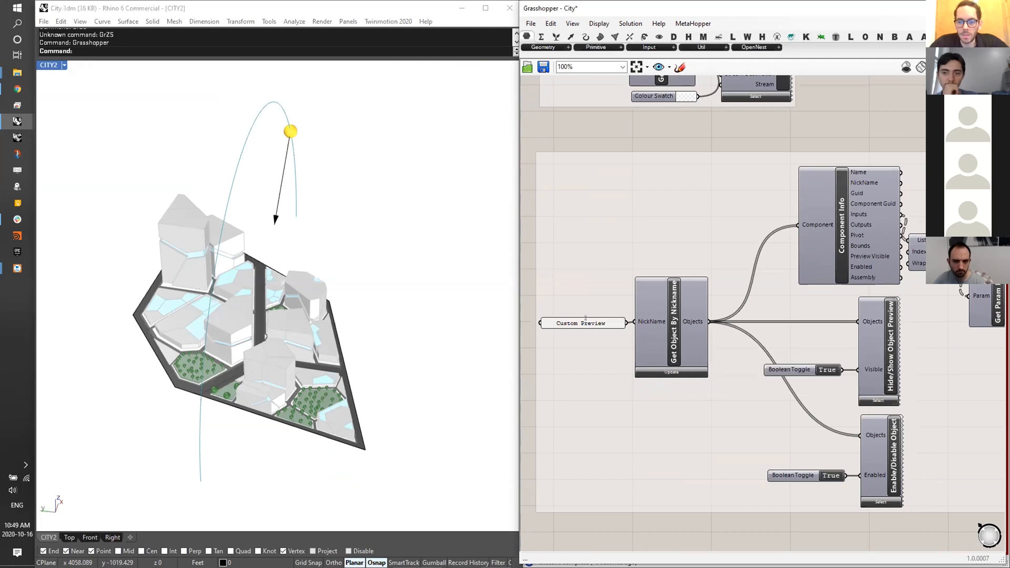
pyautogui.scroll(-5, 674, 332)
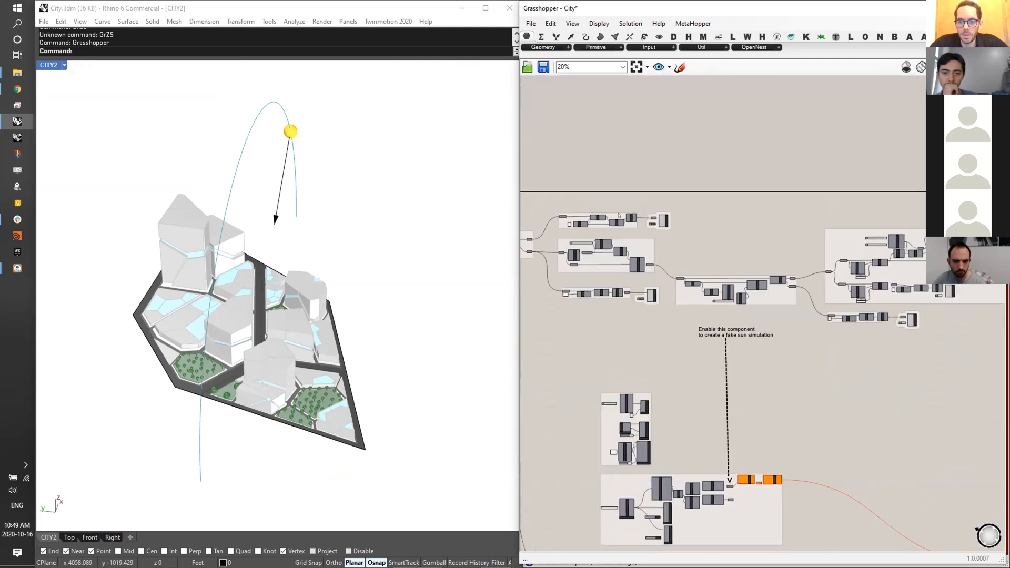
pyautogui.scroll(10, 703, 309)
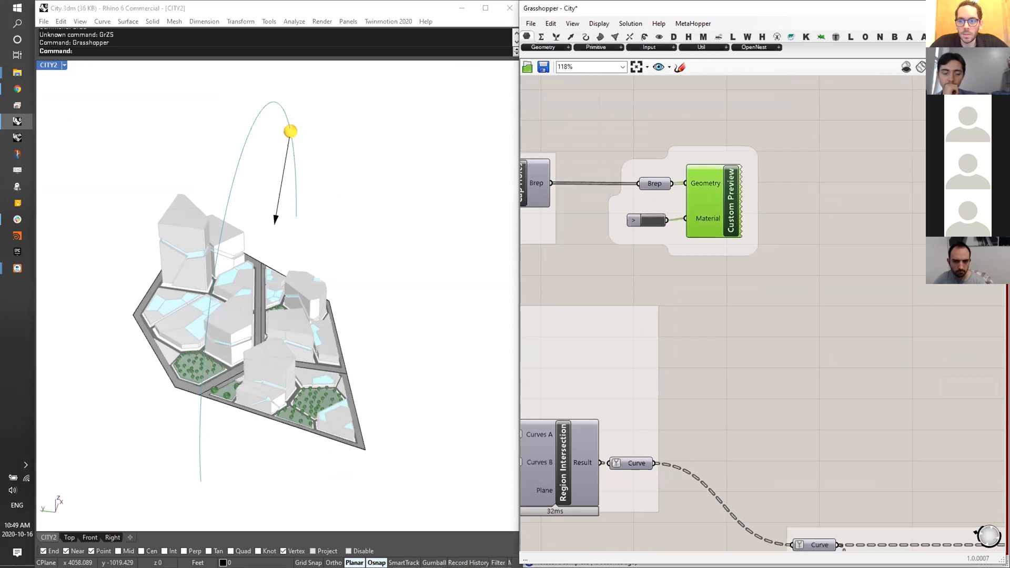
# - Inspect the Custom Preview components and the geometry each one previews across the City definition
pyautogui.scroll(-5, 813, 235)
pyautogui.scroll(5, 772, 421)
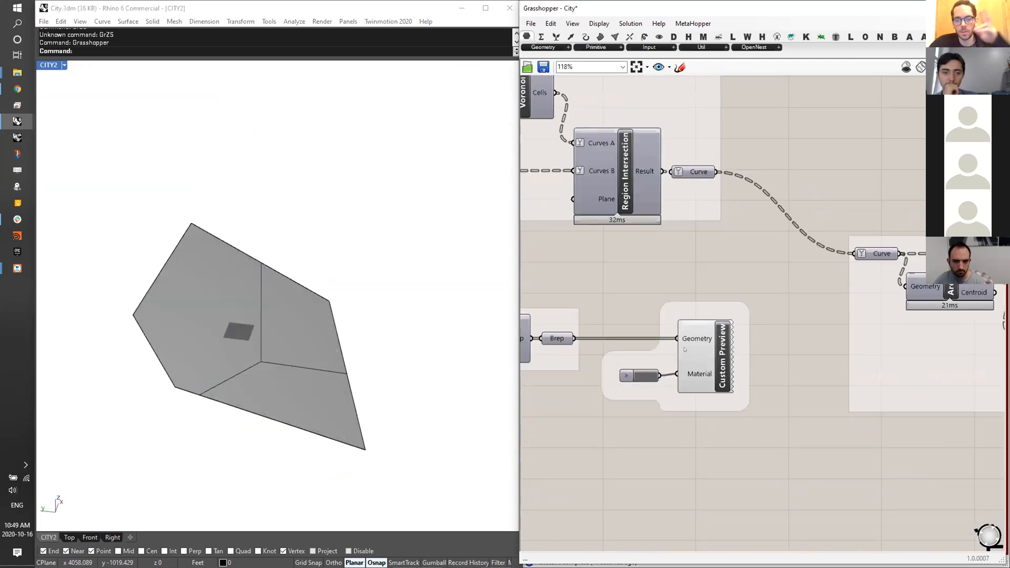
pyautogui.click(686, 350)
pyautogui.scroll(-6, 710, 274)
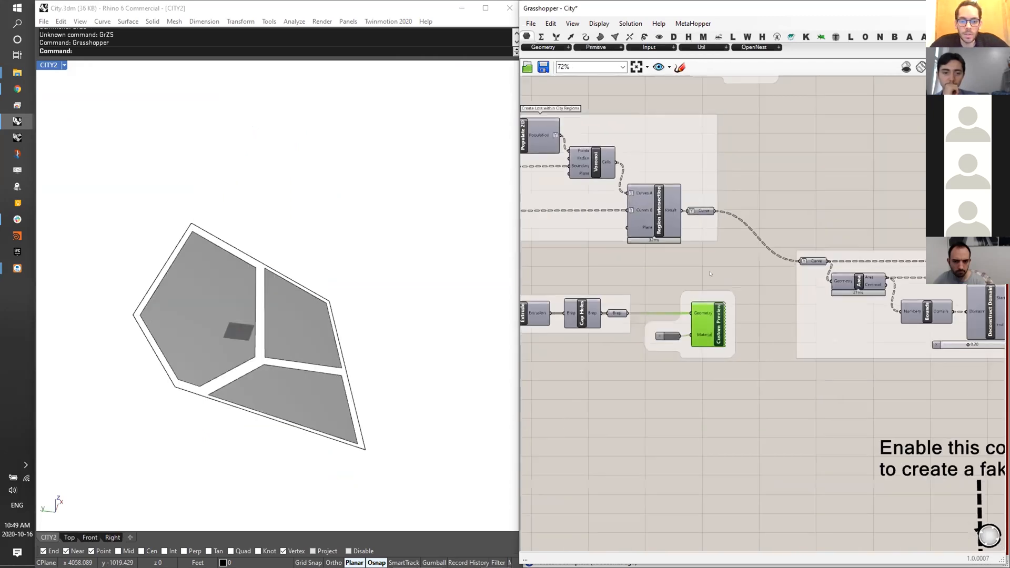
pyautogui.scroll(3, 870, 317)
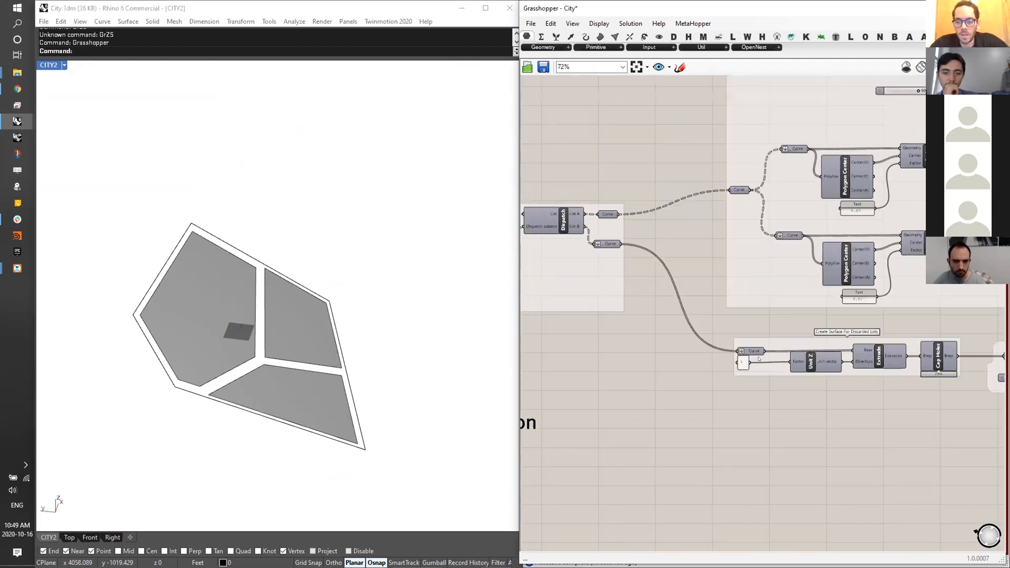
pyautogui.scroll(-4, 745, 341)
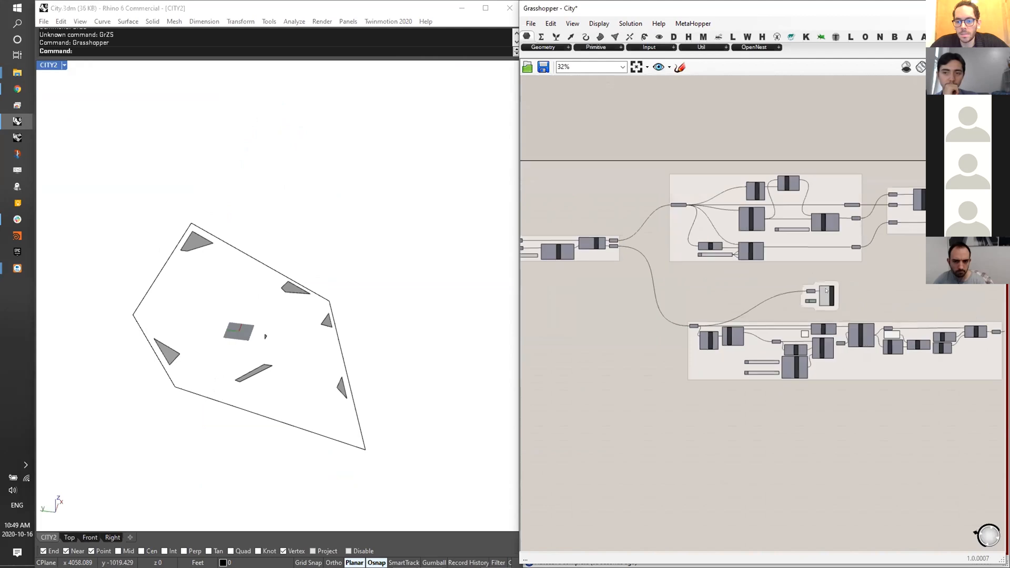
pyautogui.scroll(5, 844, 300)
pyautogui.click(828, 306)
pyautogui.scroll(-6, 828, 306)
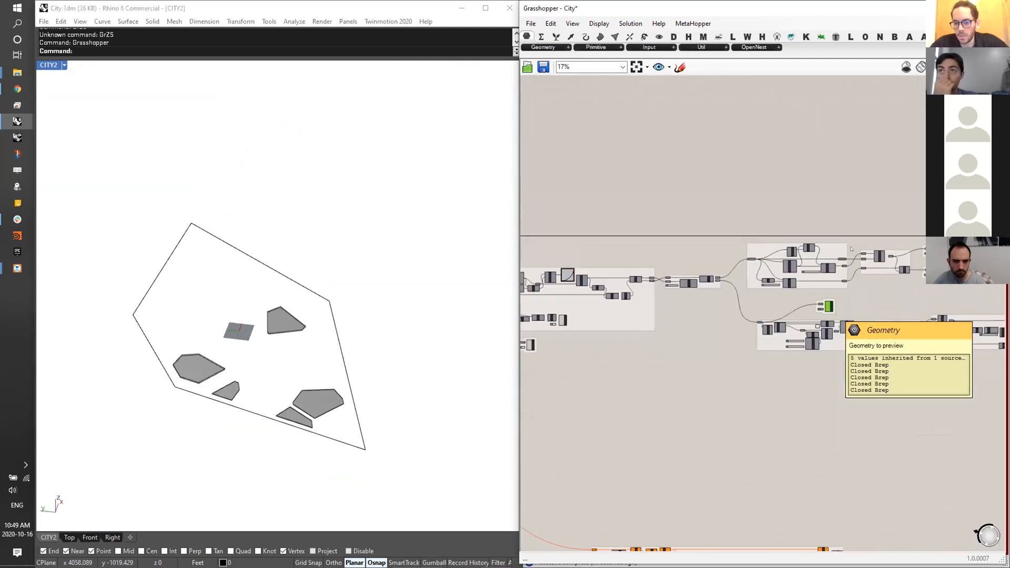
pyautogui.scroll(5, 712, 359)
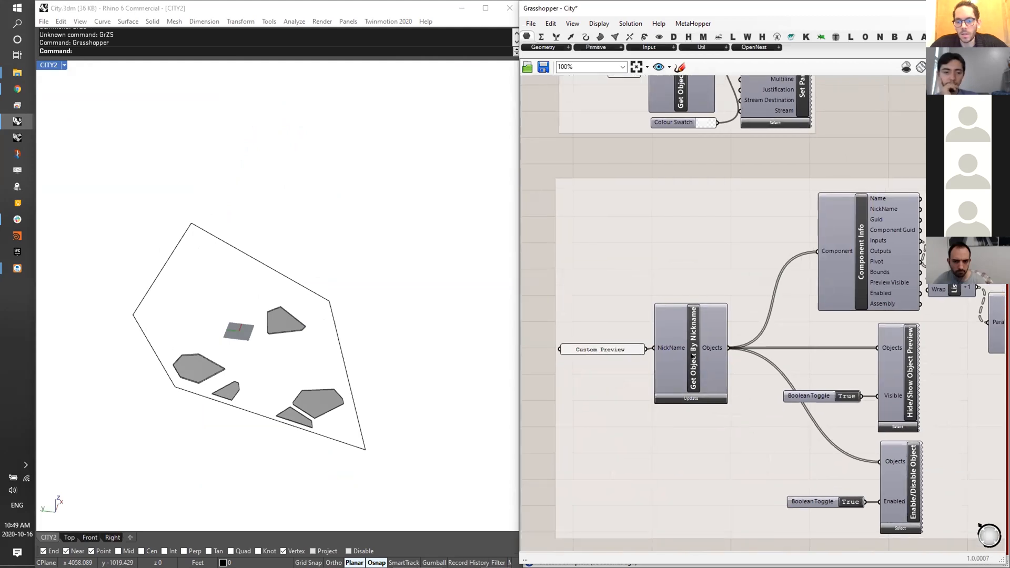
# - Examine the Objects output of Get Object By Nickname and the Inputs and Outputs of Component Info
pyautogui.moveTo(718, 348)
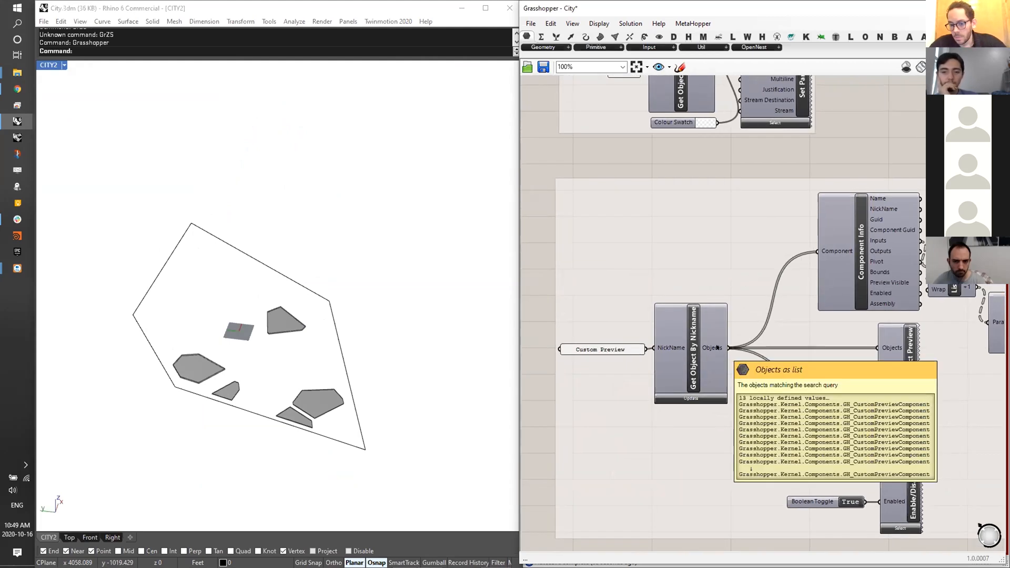
pyautogui.moveTo(718, 348); pyautogui.dragTo(632, 333, button='right')
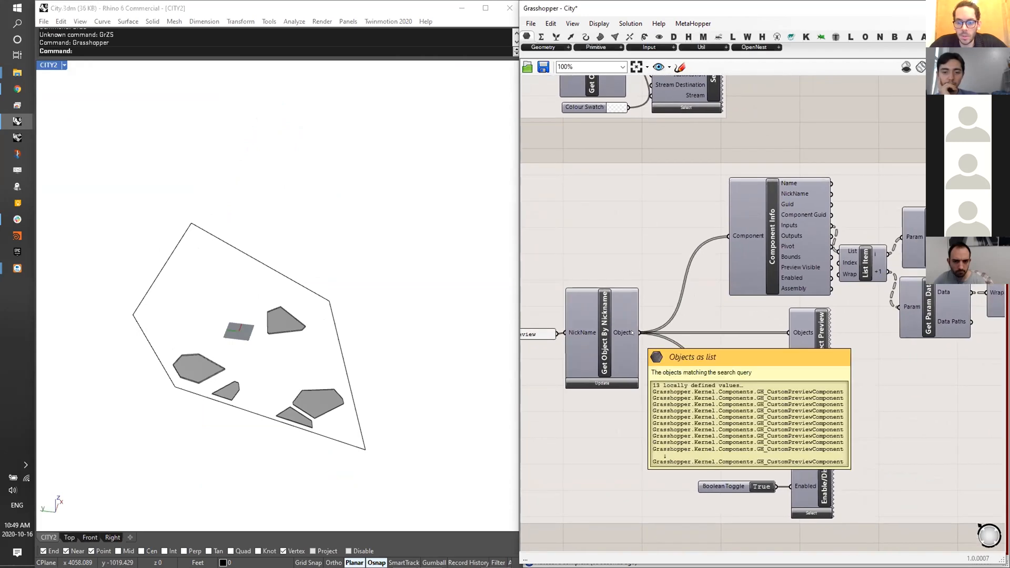
pyautogui.moveTo(836, 217); pyautogui.dragTo(802, 212, button='right')
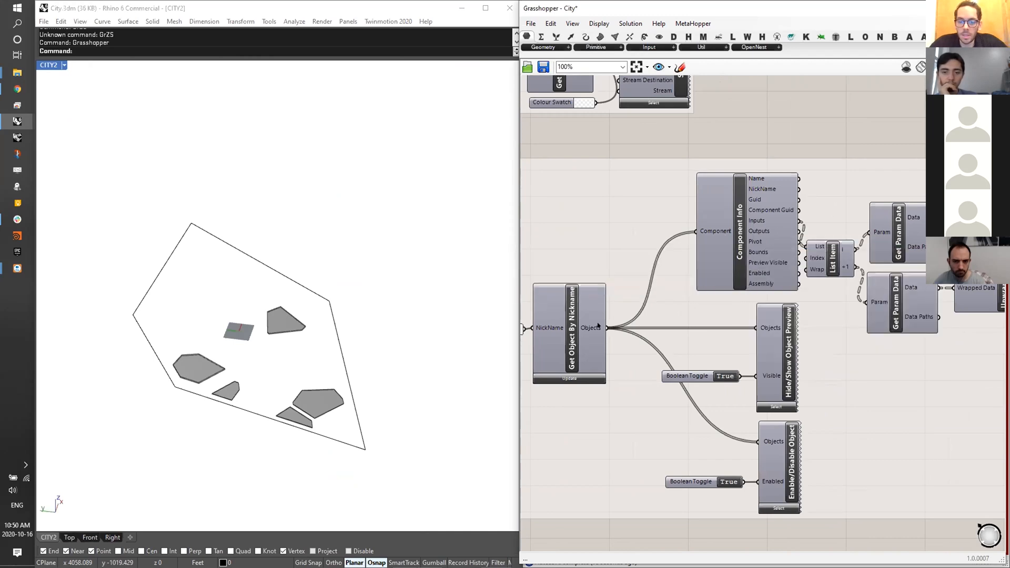
pyautogui.scroll(2, 751, 221)
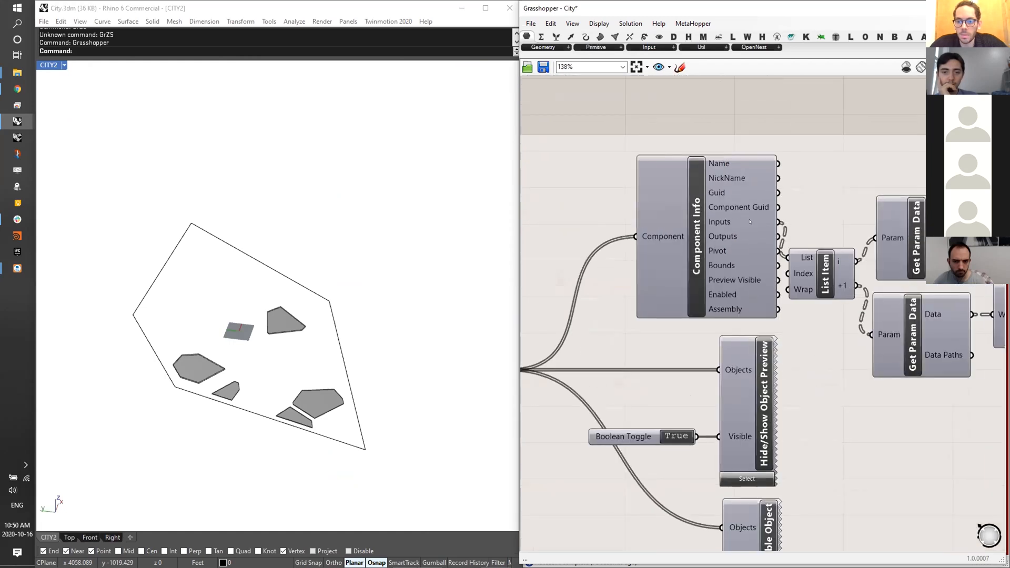
pyautogui.scroll(-1, 752, 238)
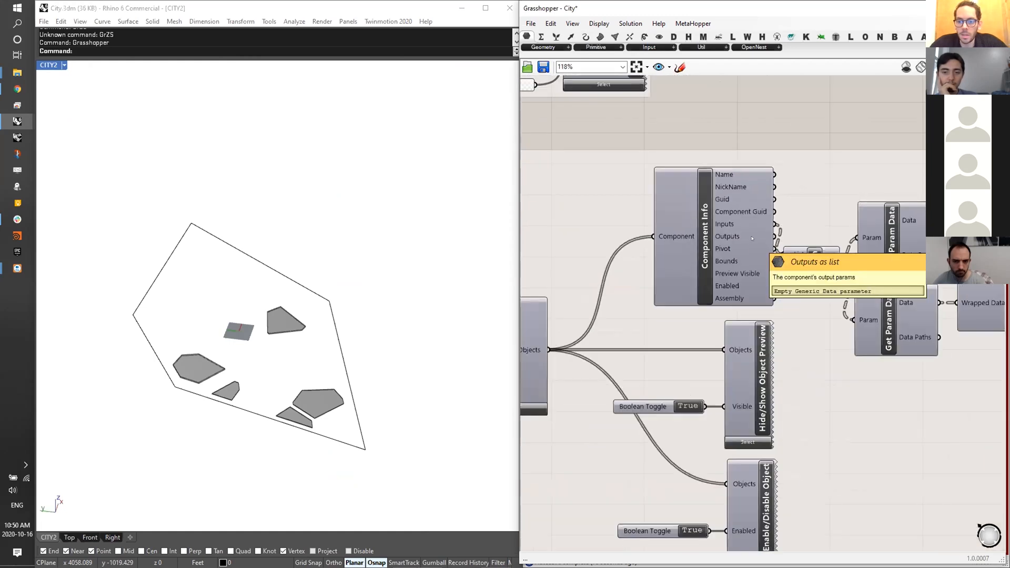
pyautogui.moveTo(752, 239); pyautogui.dragTo(763, 252, button='right')
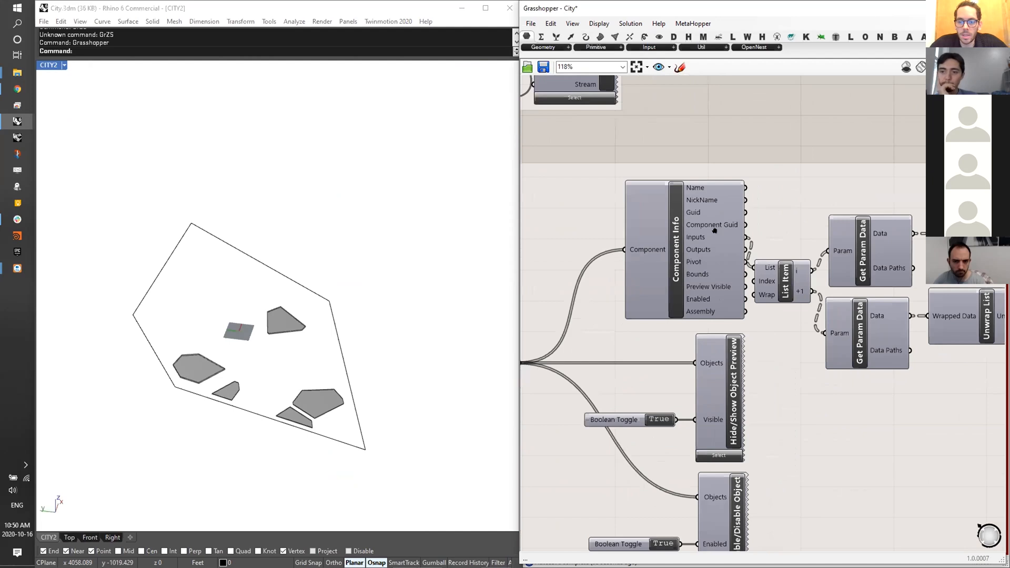
pyautogui.moveTo(711, 231); pyautogui.dragTo(727, 222, button='right')
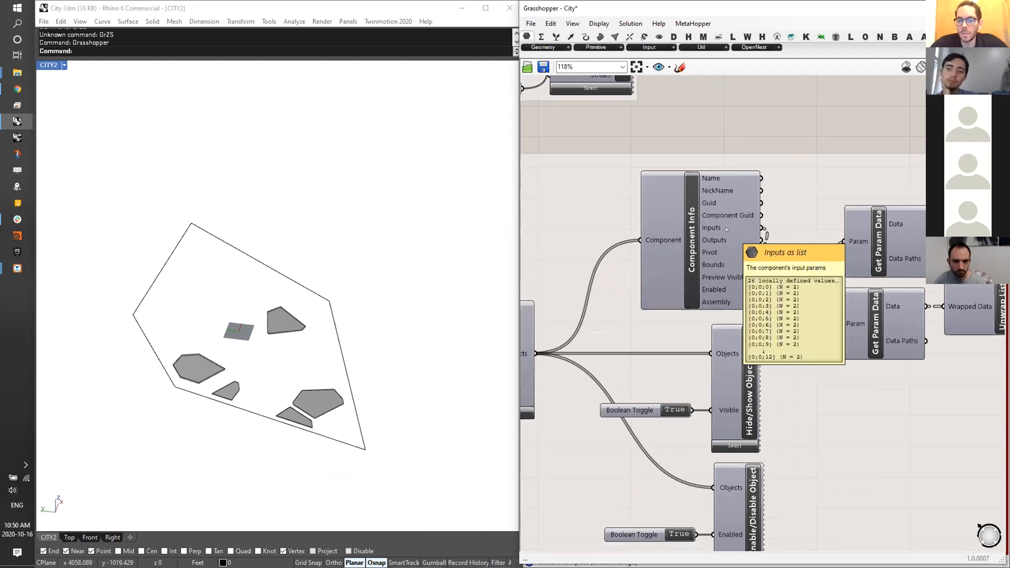
pyautogui.moveTo(733, 291); pyautogui.dragTo(677, 300, button='right')
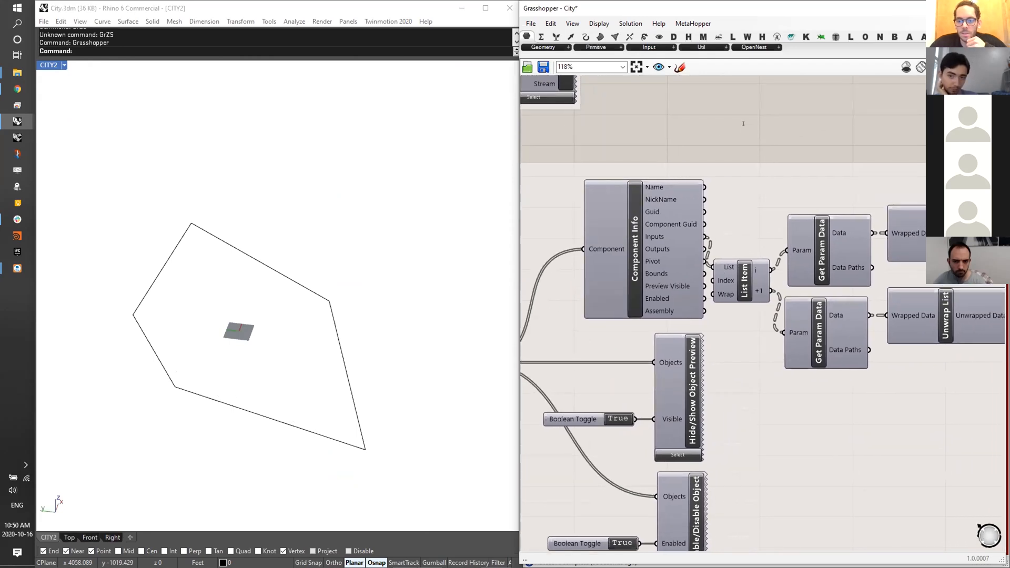
# - Add a panel wired to the Inputs output of Component Info and enlarge it to read the listed parameters
pyautogui.doubleClick(717, 130)
pyautogui.write('panel')
pyautogui.press('Return')
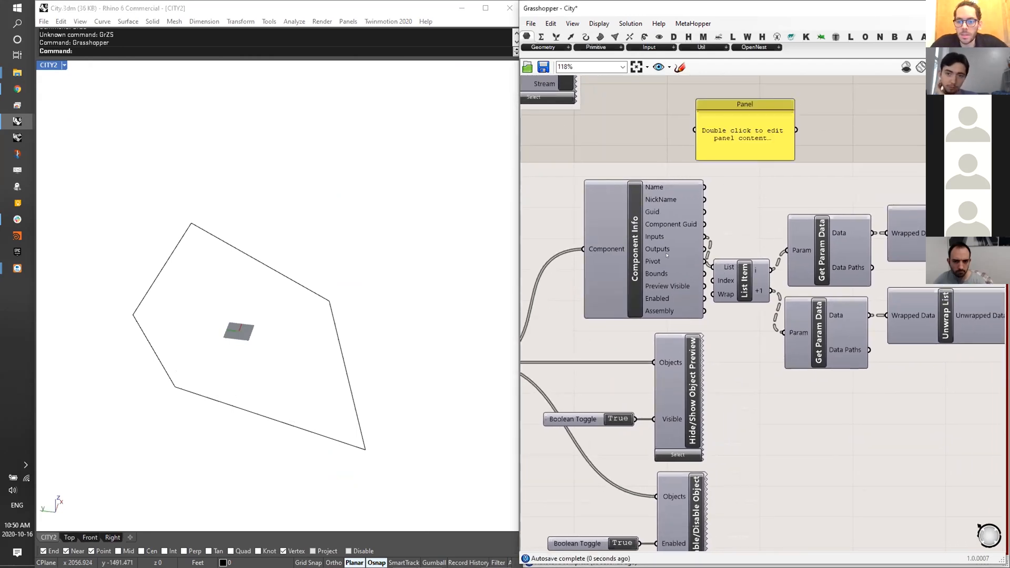
pyautogui.moveTo(681, 138); pyautogui.dragTo(695, 130)
pyautogui.moveTo(795, 159); pyautogui.dragTo(926, 242)
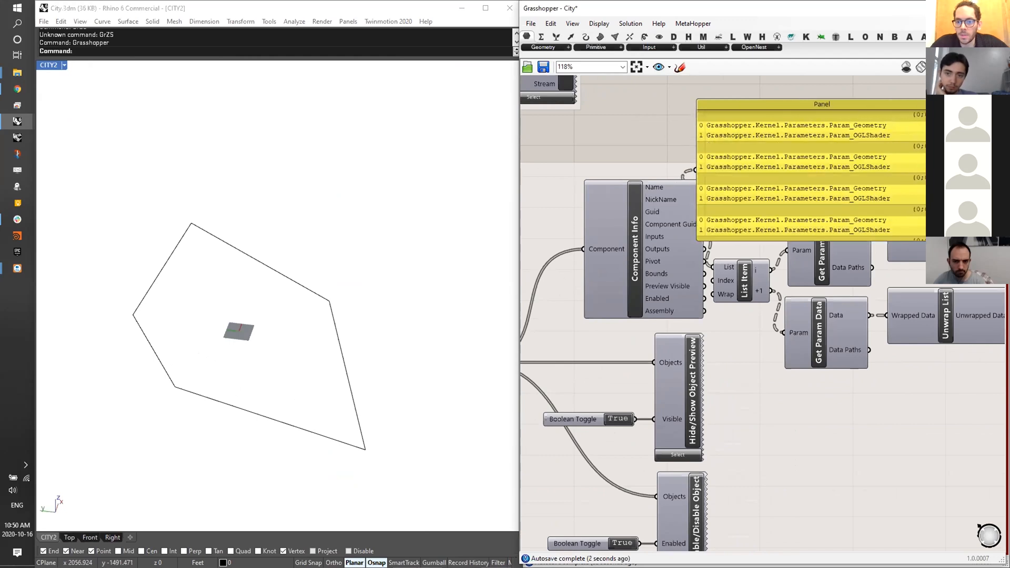
pyautogui.moveTo(848, 126); pyautogui.dragTo(821, 130, button='right')
pyautogui.scroll(-2, 919, 130)
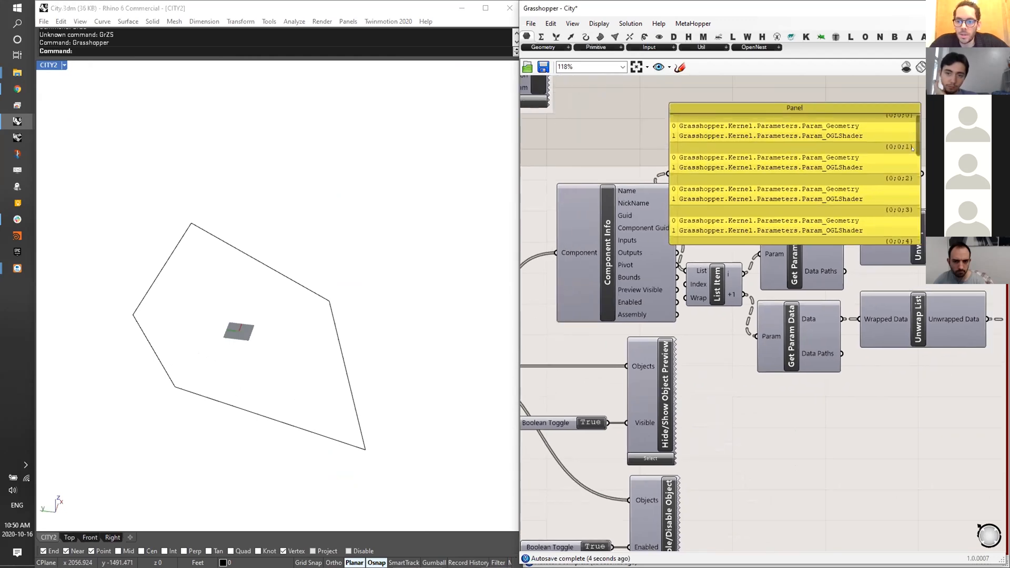
pyautogui.scroll(2, 871, 121)
pyautogui.click(843, 130)
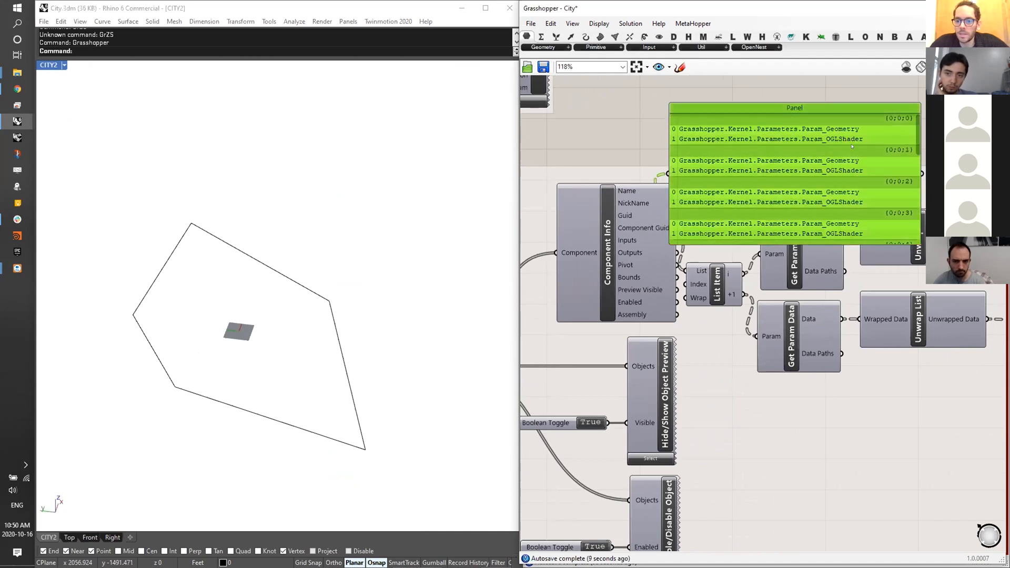
# - Delete the panel attached to Component Info
pyautogui.moveTo(853, 129); pyautogui.dragTo(807, 137, button='right')
pyautogui.moveTo(807, 138); pyautogui.dragTo(837, 138)
pyautogui.press('Delete')
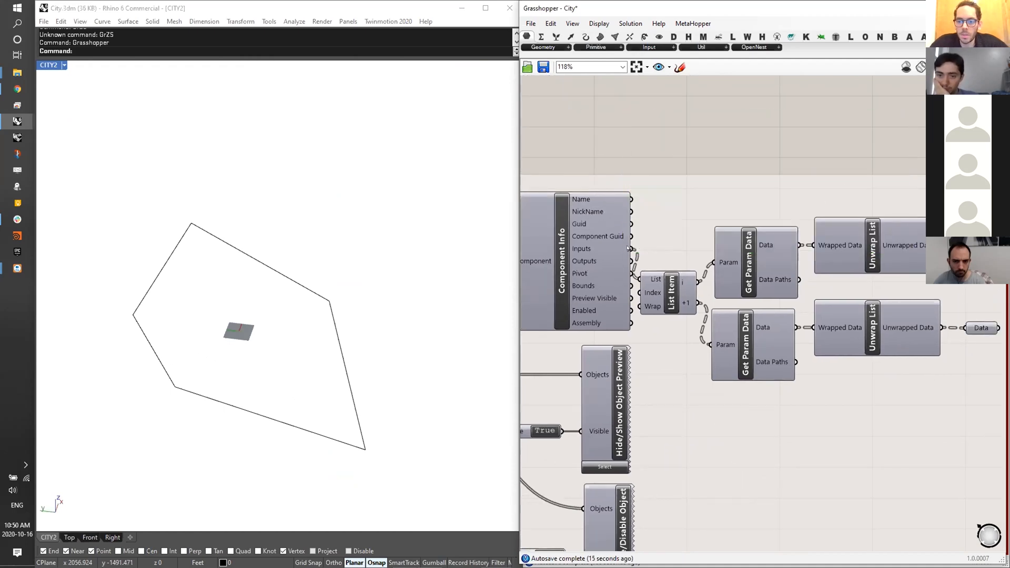
# - Add a panel wired to the Data output of the upper Get Param Data component and enlarge it to show all branches
pyautogui.moveTo(629, 249); pyautogui.dragTo(610, 248, button='right')
pyautogui.moveTo(675, 268); pyautogui.dragTo(660, 264, button='right')
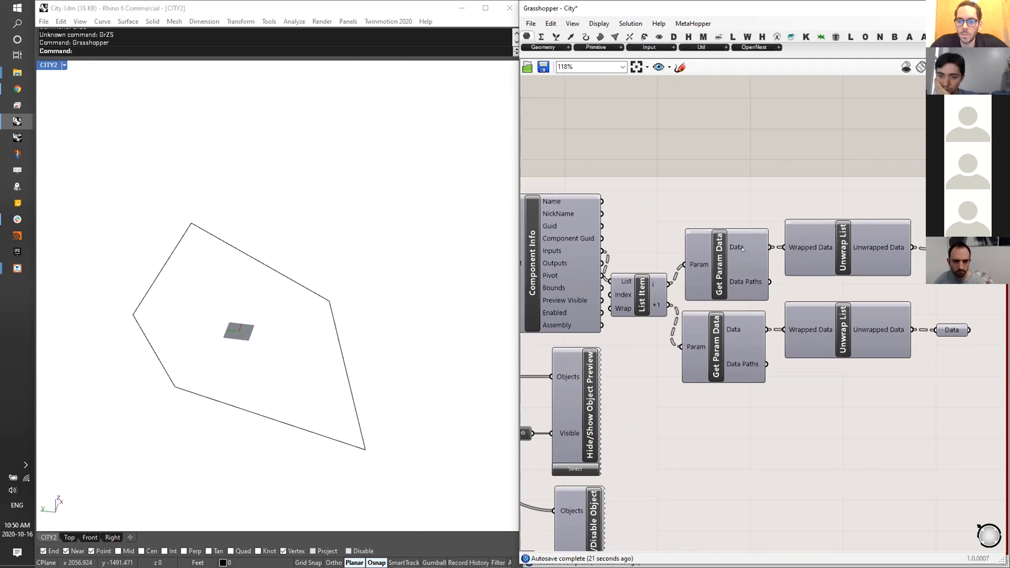
pyautogui.moveTo(752, 101); pyautogui.dragTo(745, 115, button='right')
pyautogui.doubleClick(745, 116)
pyautogui.write('panel')
pyautogui.press('Return')
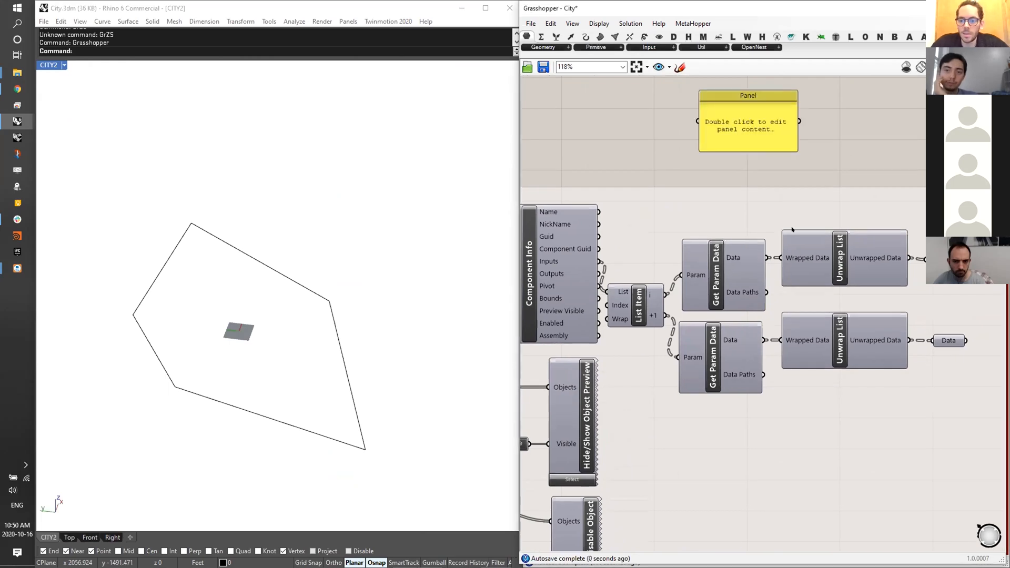
pyautogui.click(768, 264)
pyautogui.moveTo(767, 265); pyautogui.dragTo(797, 250, button='right')
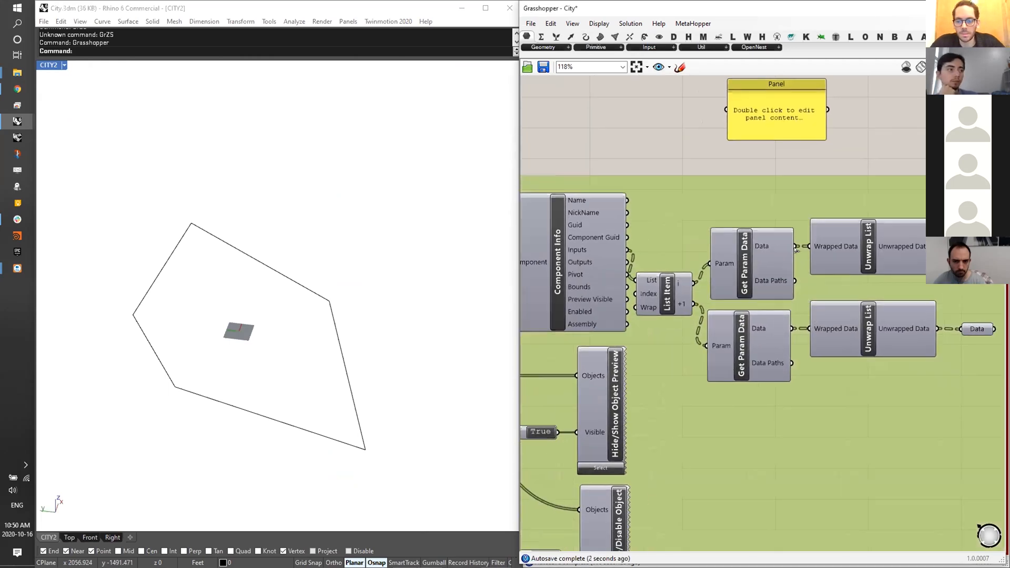
pyautogui.moveTo(730, 107); pyautogui.dragTo(796, 246)
pyautogui.moveTo(821, 138); pyautogui.dragTo(778, 159, button='right')
pyautogui.moveTo(783, 140); pyautogui.dragTo(993, 462)
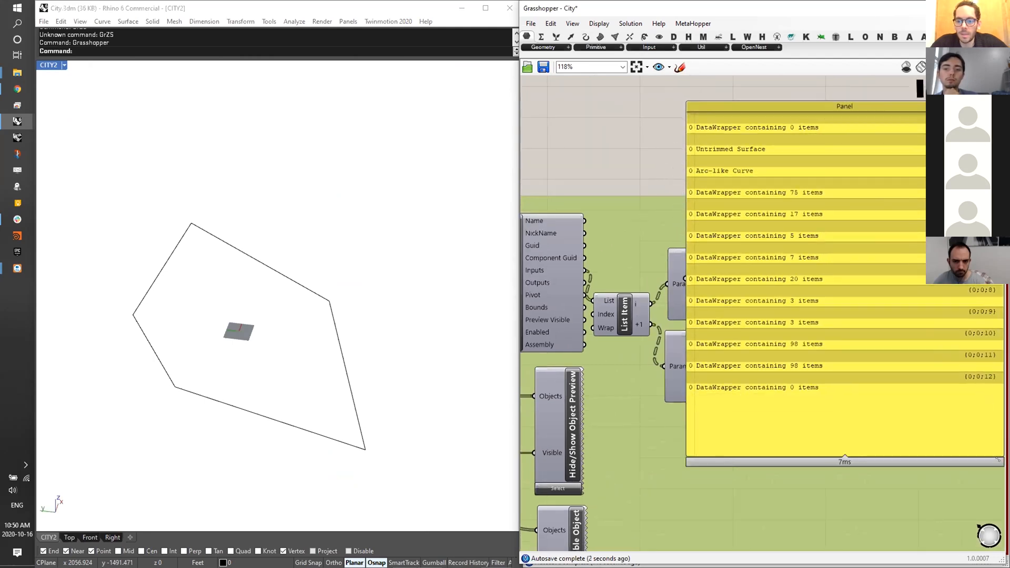
# - Move the enlarged panel past the upper Unwrap List component and rewire it to the Unwrapped Data output
pyautogui.scroll(-3, 745, 232)
pyautogui.moveTo(745, 231); pyautogui.dragTo(855, 196)
pyautogui.scroll(3, 790, 194)
pyautogui.moveTo(722, 284); pyautogui.dragTo(631, 323, button='right')
pyautogui.moveTo(695, 314)
pyautogui.scroll(-1, 762, 322)
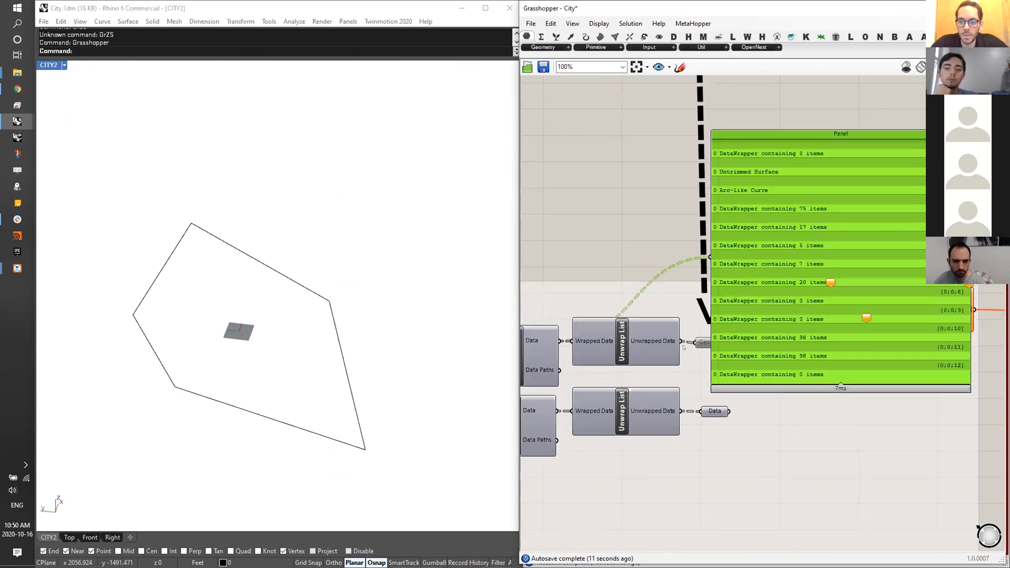
pyautogui.moveTo(711, 250); pyautogui.dragTo(711, 254)
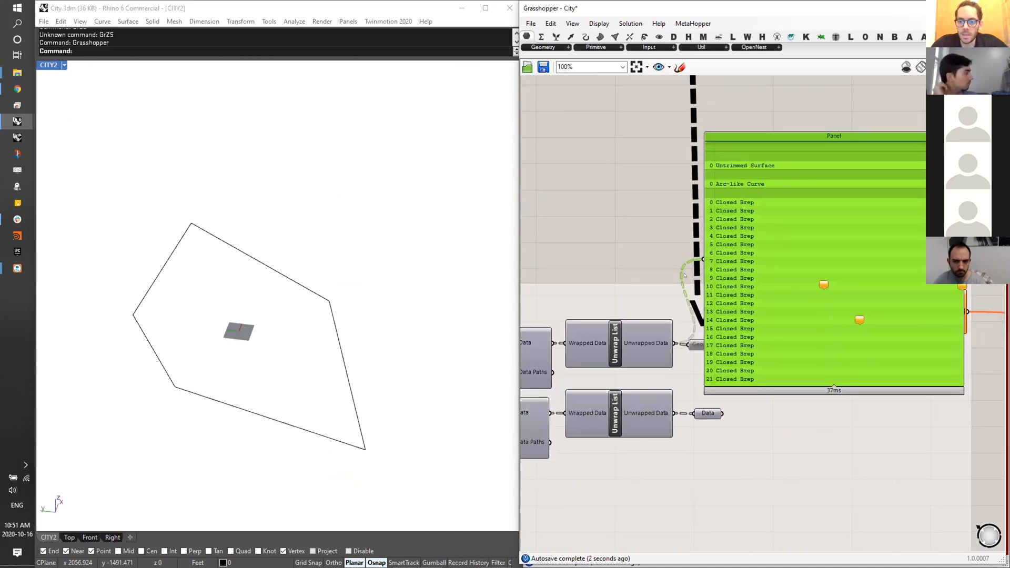
pyautogui.moveTo(685, 275); pyautogui.dragTo(687, 264, button='right')
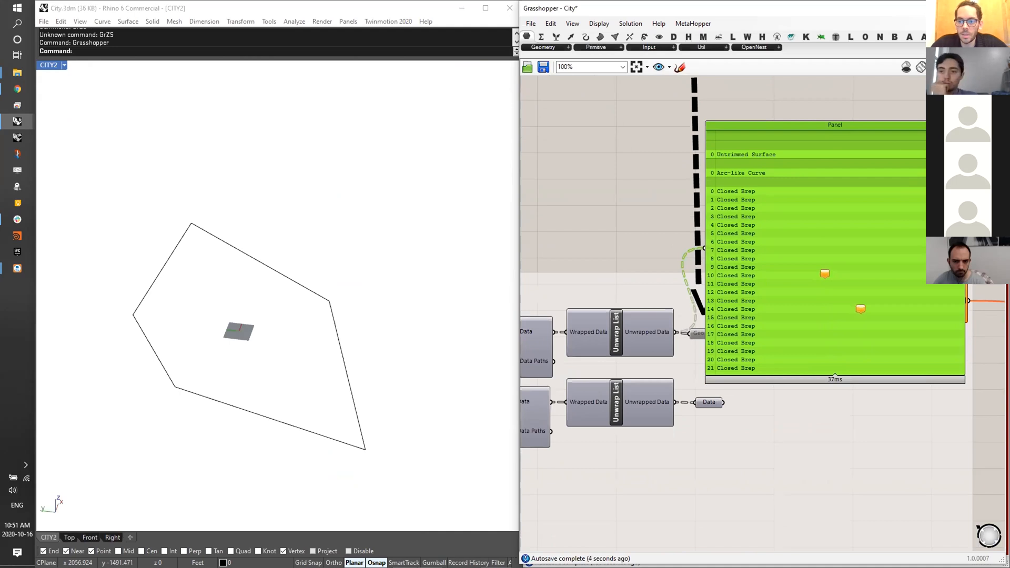
# - Examine the unwrapped geometry list against the Data output of the upper Get Param Data component
pyautogui.scroll(-2, 655, 284)
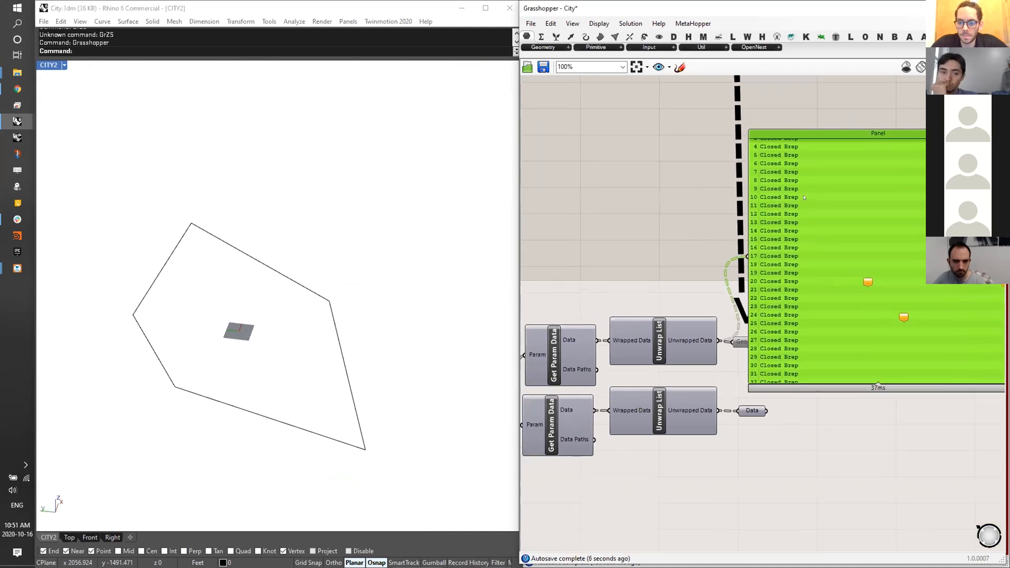
pyautogui.moveTo(655, 284); pyautogui.dragTo(668, 280, button='right')
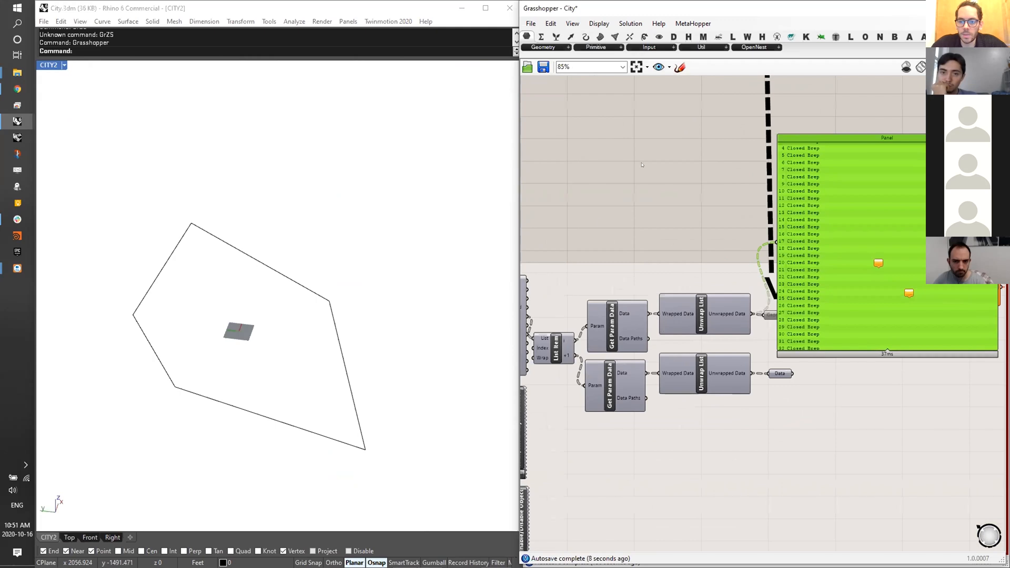
pyautogui.scroll(-6, 708, 323)
pyautogui.moveTo(639, 247); pyautogui.dragTo(614, 260, button='right')
pyautogui.scroll(8, 701, 356)
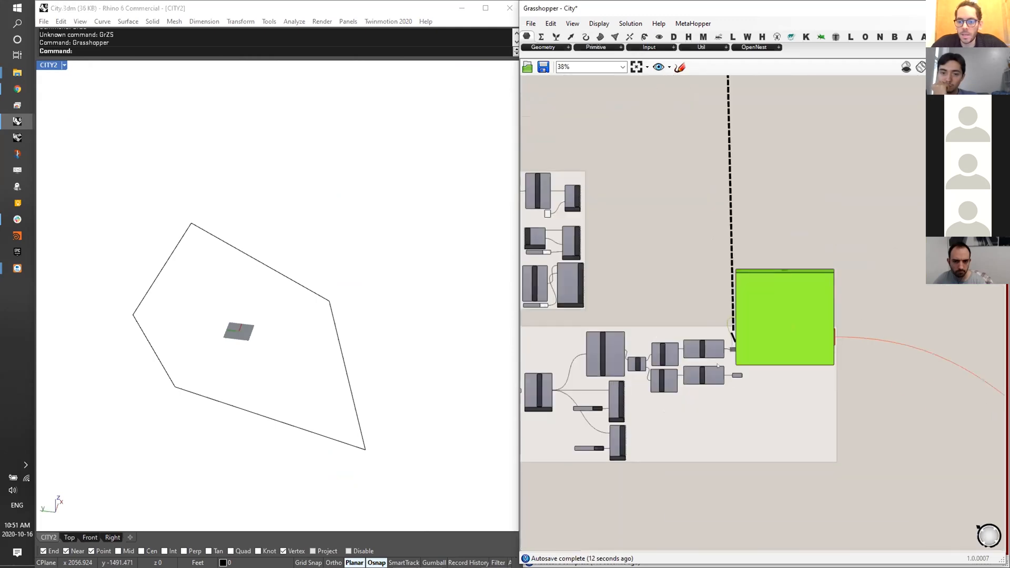
pyautogui.scroll(-2, 710, 326)
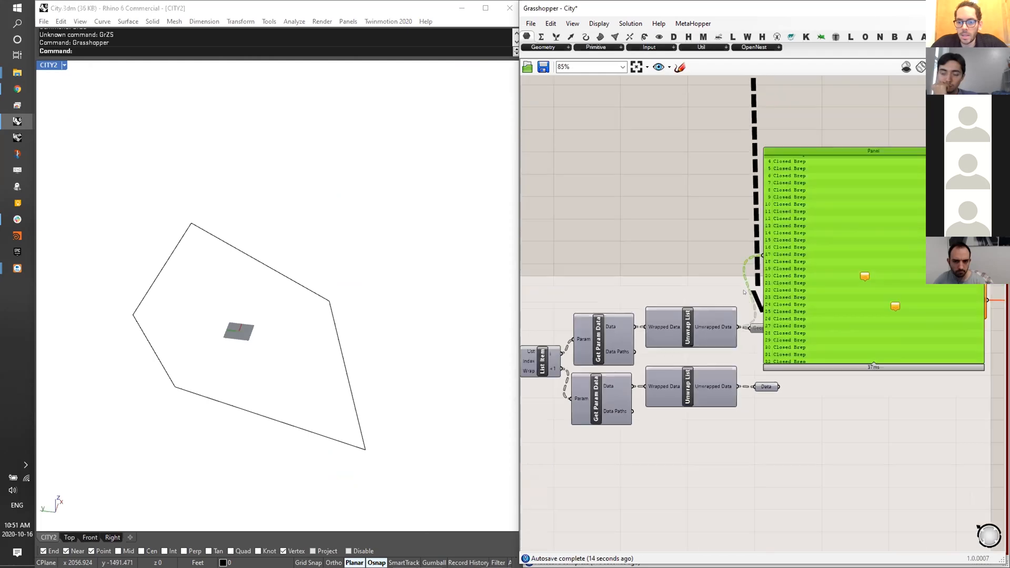
pyautogui.scroll(4, 719, 305)
pyautogui.moveTo(662, 368); pyautogui.dragTo(722, 348, button='right')
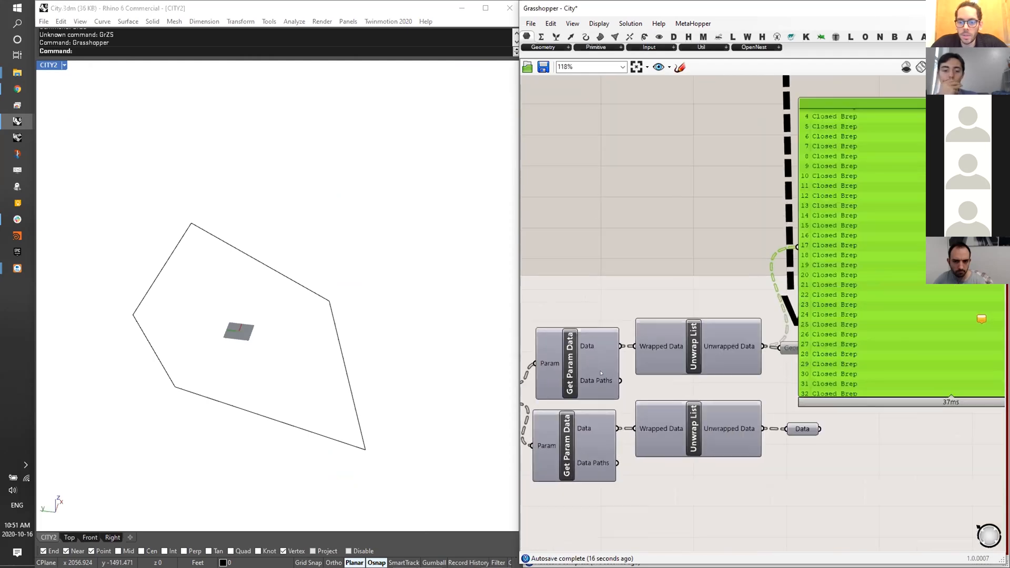
pyautogui.moveTo(599, 351)
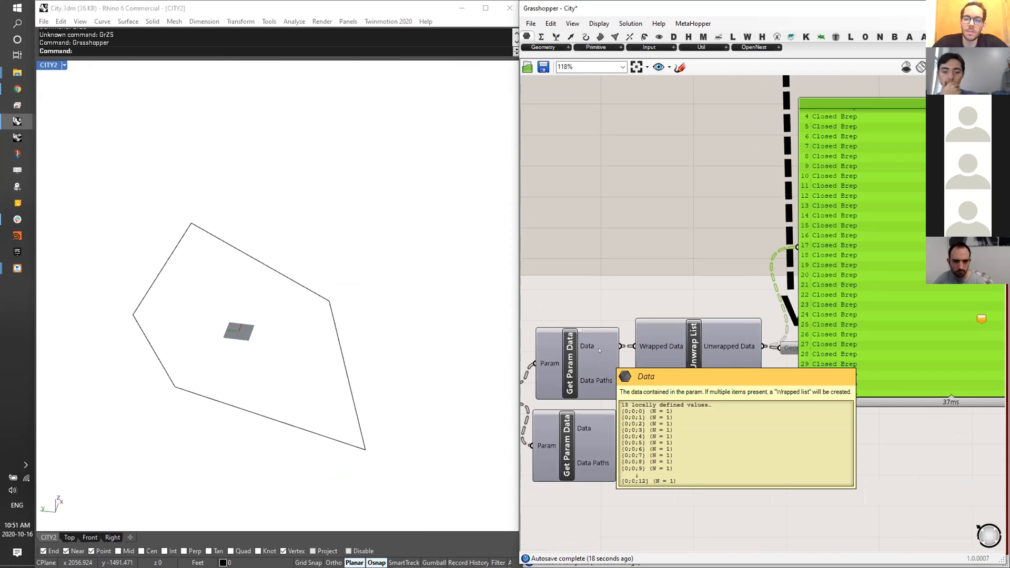
# - Read the unwrapped geometry list through to its end and delete the panel
pyautogui.scroll(-2, 745, 285)
pyautogui.moveTo(746, 286); pyautogui.dragTo(742, 286, button='right')
pyautogui.scroll(-10, 961, 309)
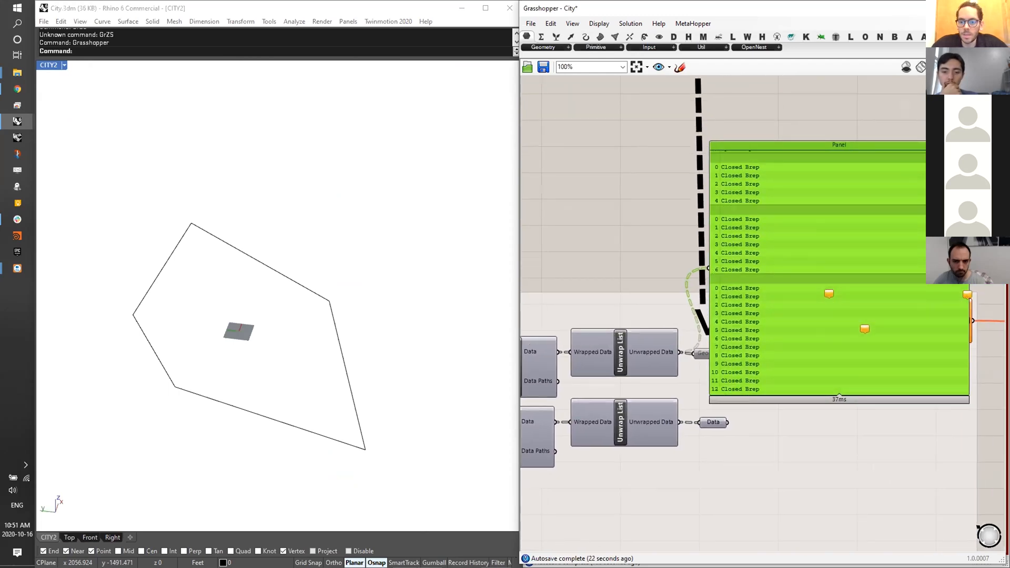
pyautogui.scroll(-3, 961, 309)
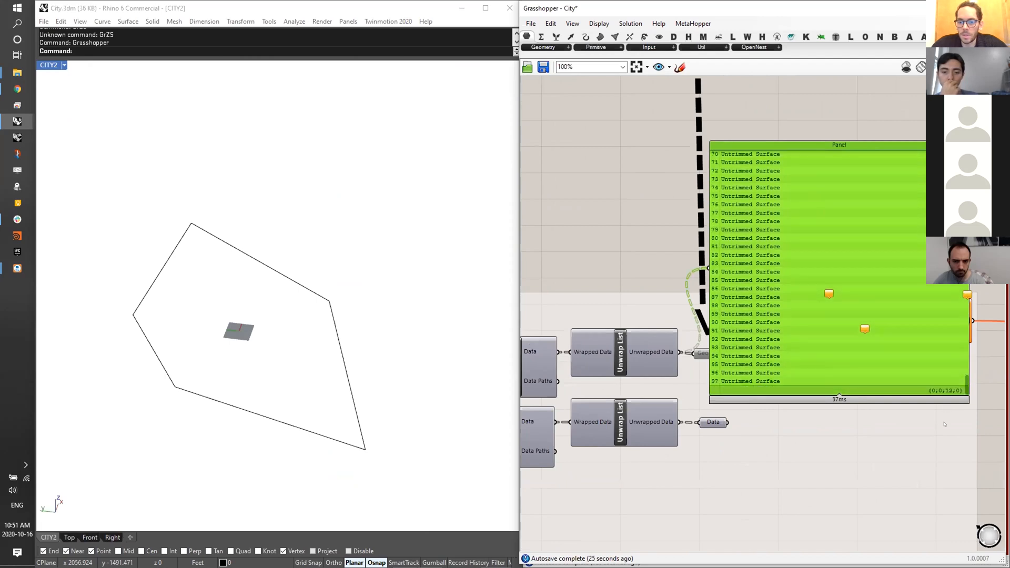
pyautogui.press('Delete')
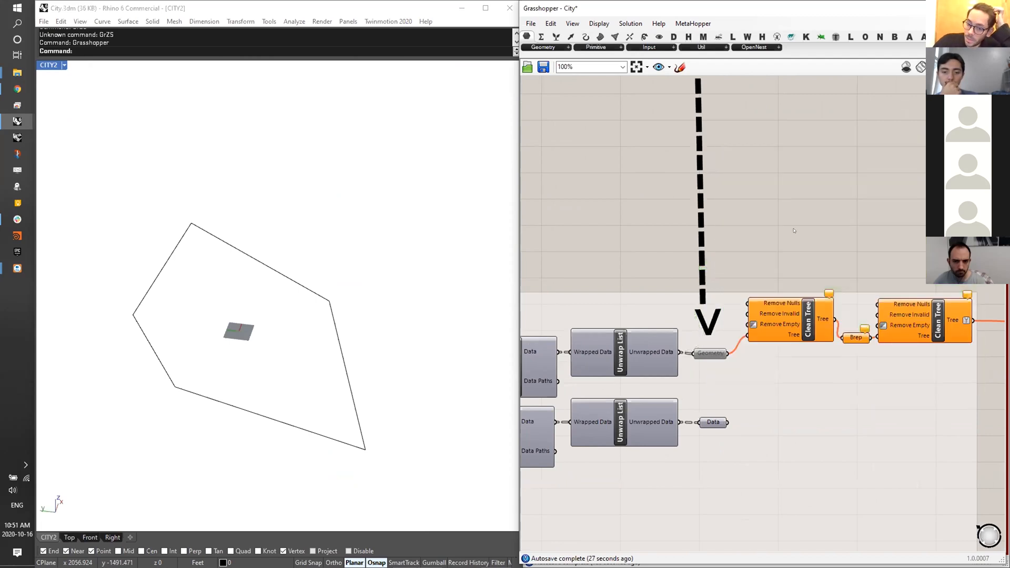
# - Inspect the lower Unwrap List's Unwrapped Data output in a temporary enlarged panel and delete the panel
pyautogui.moveTo(785, 461); pyautogui.dragTo(809, 434, button='right')
pyautogui.moveTo(773, 393); pyautogui.dragTo(858, 389, button='right')
pyautogui.doubleClick(703, 209)
pyautogui.write('//')
pyautogui.press('Return')
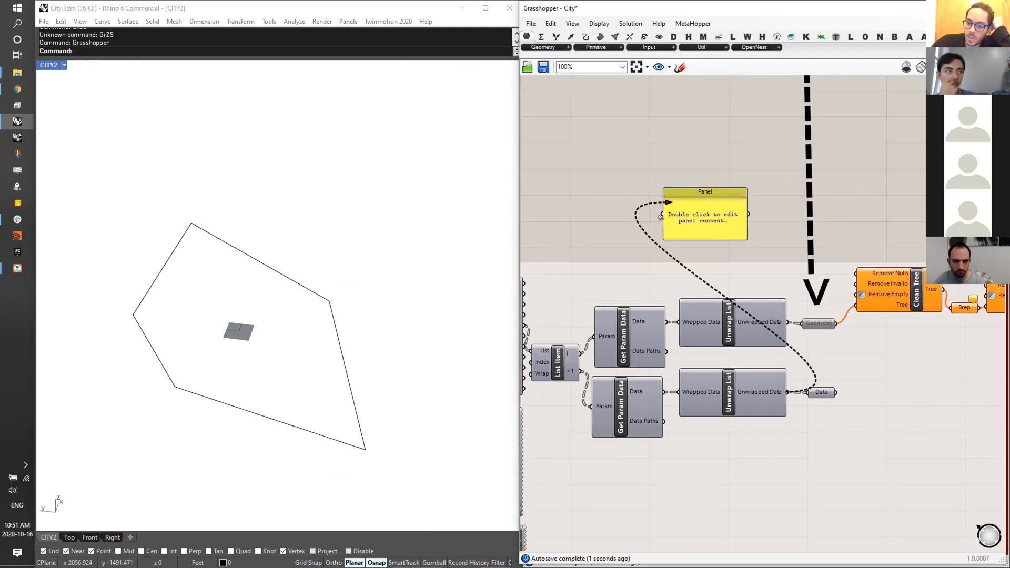
pyautogui.moveTo(659, 216); pyautogui.dragTo(661, 215)
pyautogui.moveTo(719, 298); pyautogui.dragTo(711, 478)
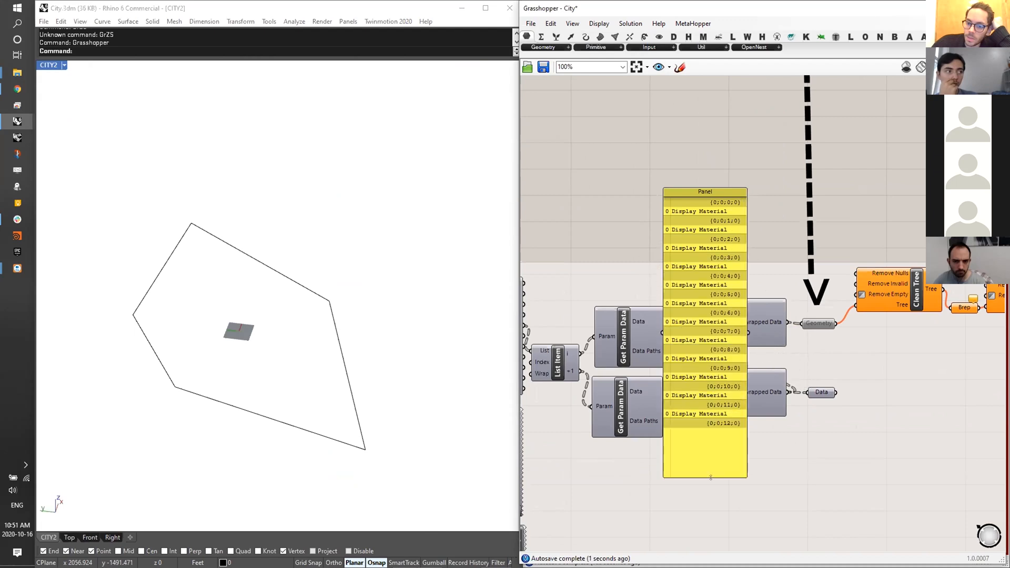
pyautogui.moveTo(721, 428); pyautogui.dragTo(736, 414)
pyautogui.press('Delete')
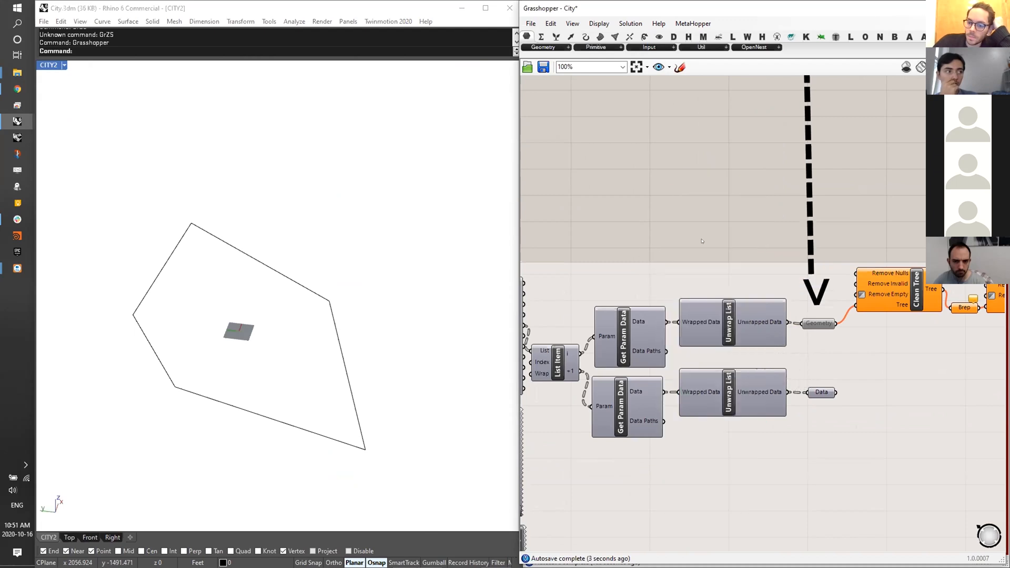
# - Add a Custom Preview component with the Geometry parameter wired to its Geometry input and the Data parameter to its Material input
pyautogui.scroll(-2, 743, 231)
pyautogui.scroll(-1, 752, 242)
pyautogui.doubleClick(952, 368)
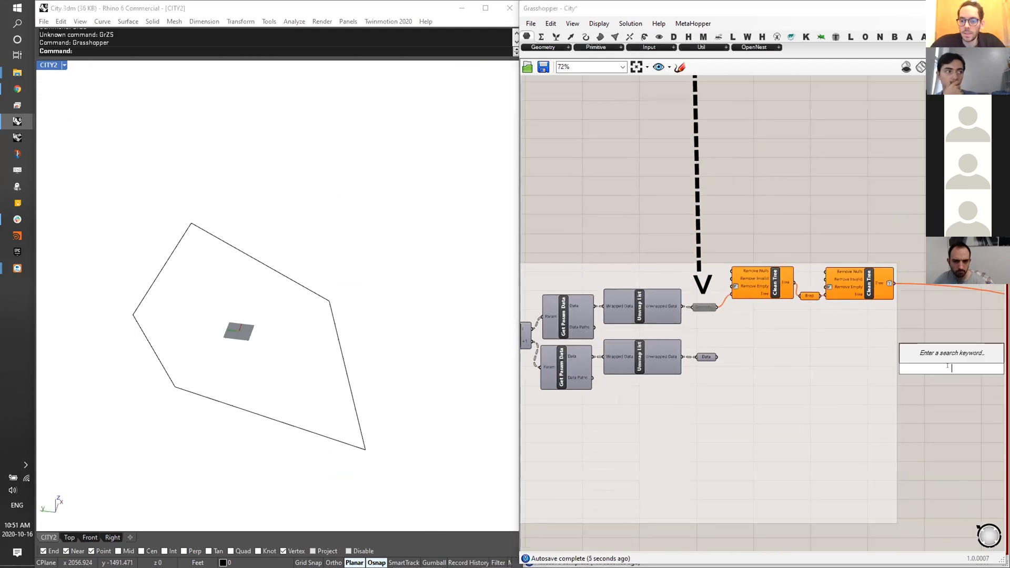
pyautogui.write('PREV')
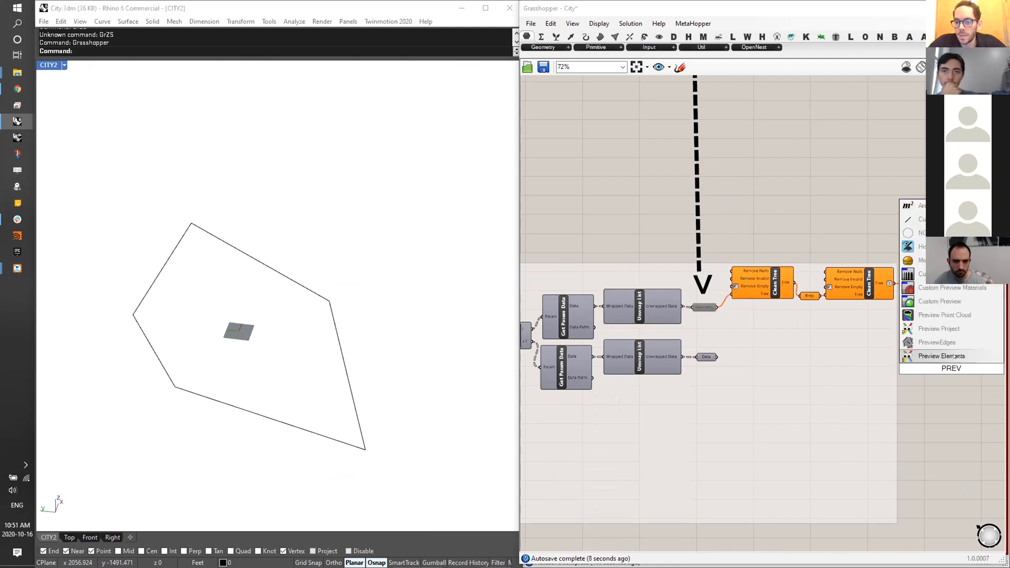
pyautogui.click(940, 301)
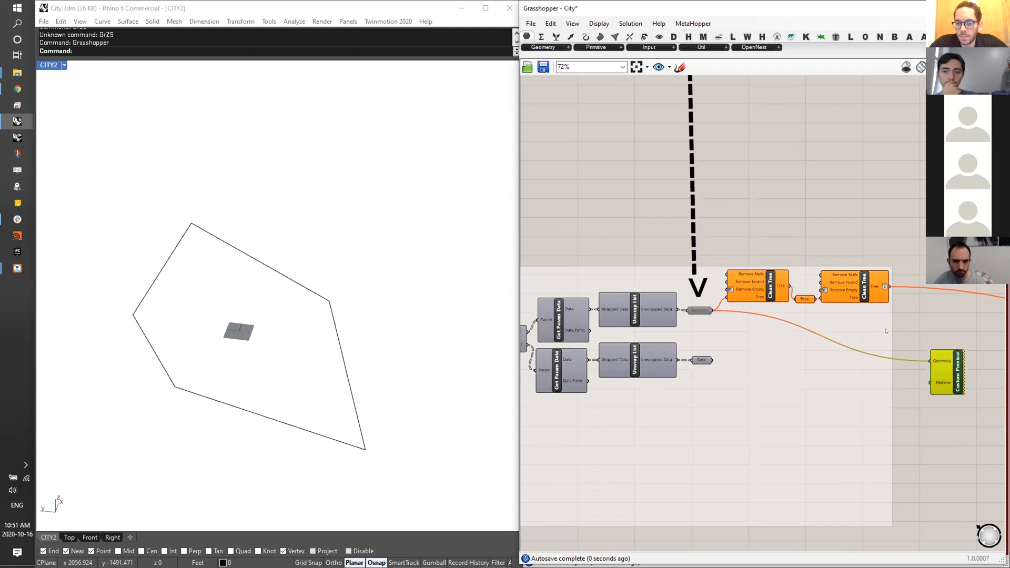
pyautogui.scroll(2, 711, 361)
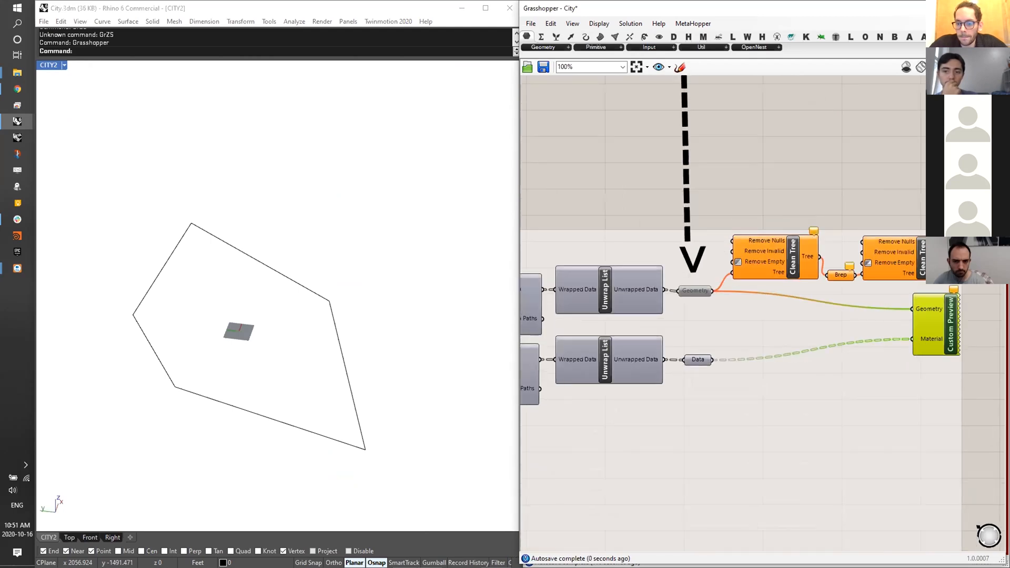
# - Disable both Clean Tree components and the Brep parameter between them, and enable the Geometry parameter feeding the Custom Preview
pyautogui.click(773, 253)
pyautogui.middleClick(790, 231)
pyautogui.click(778, 214)
pyautogui.moveTo(739, 170); pyautogui.dragTo(694, 367)
pyautogui.middleClick(712, 282)
pyautogui.click(837, 188)
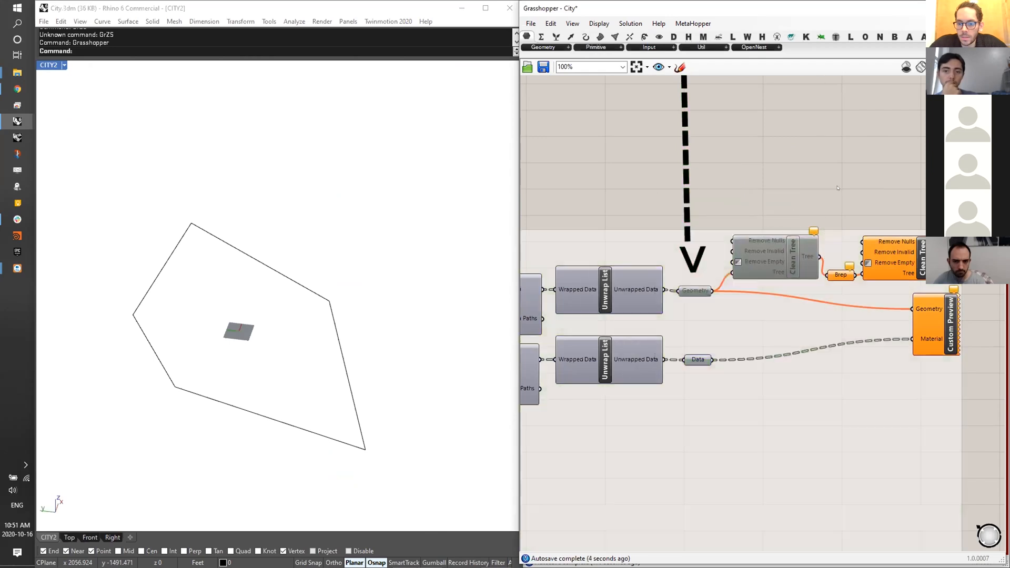
pyautogui.middleClick(849, 274)
pyautogui.click(837, 256)
pyautogui.moveTo(700, 179); pyautogui.dragTo(686, 400)
pyautogui.middleClick(702, 279)
pyautogui.click(690, 261)
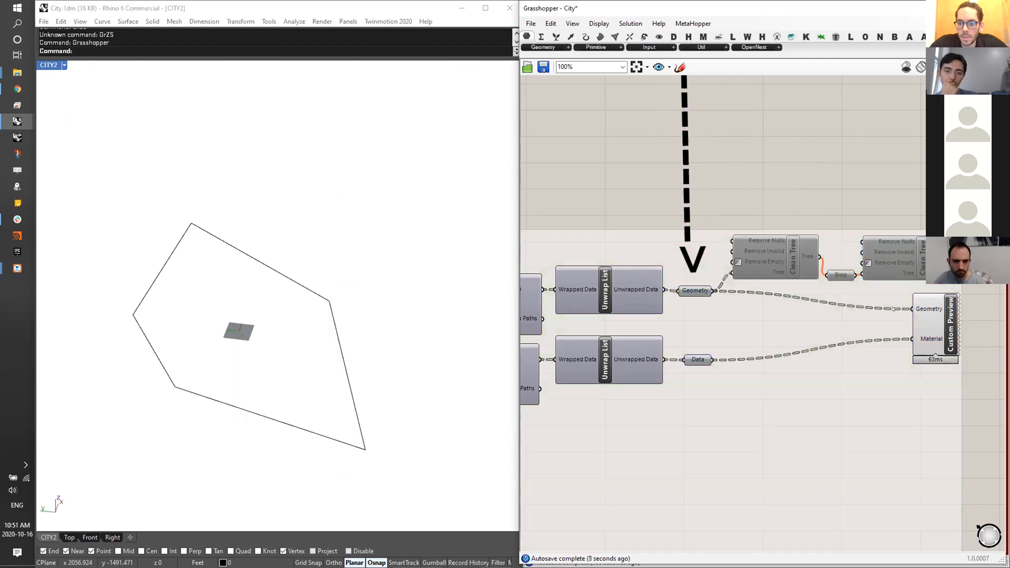
# - Turn off the preview of all components in the upper rows of the City definition
pyautogui.click(939, 314)
pyautogui.click(855, 174)
pyautogui.scroll(-12, 856, 173)
pyautogui.moveTo(908, 149); pyautogui.dragTo(812, 239, button='right')
pyautogui.scroll(-2, 813, 238)
pyautogui.moveTo(942, 184); pyautogui.dragTo(573, 254)
pyautogui.middleClick(683, 222)
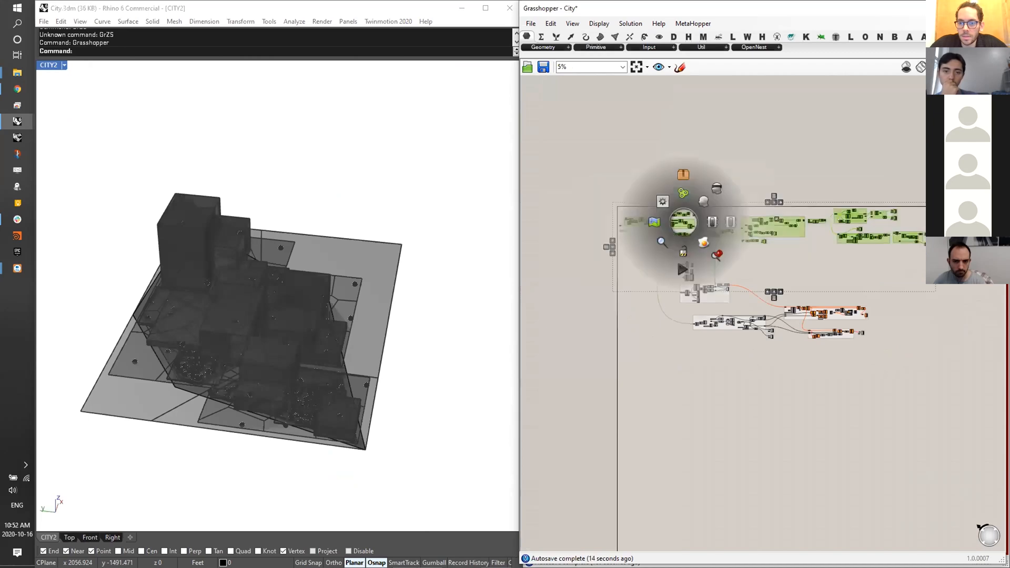
pyautogui.click(714, 188)
pyautogui.click(895, 113)
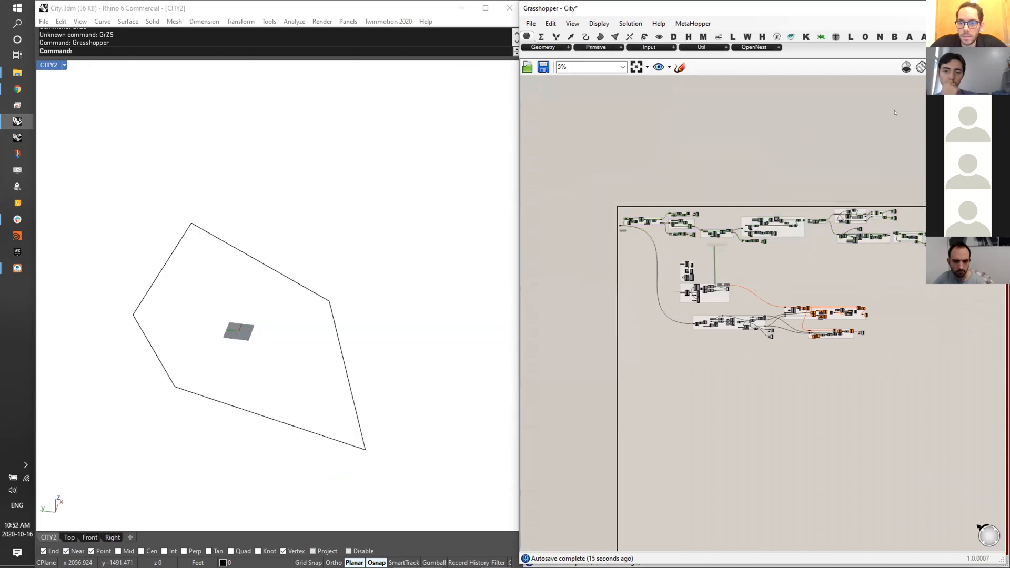
# - Turn off the preview of the component groups in the lower part of the City definition
pyautogui.scroll(2, 778, 265)
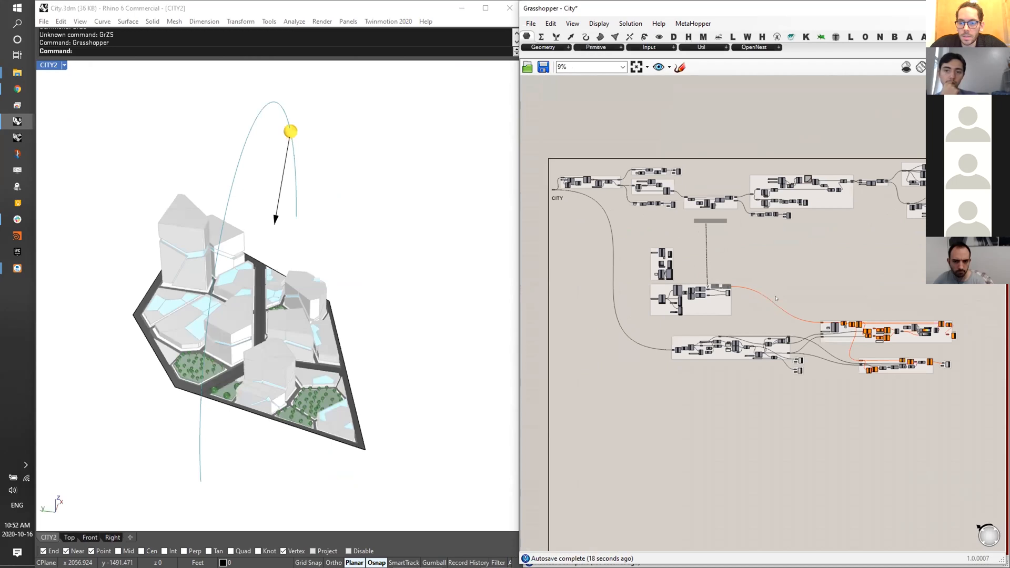
pyautogui.moveTo(830, 377); pyautogui.dragTo(716, 458)
pyautogui.press('space')
pyautogui.click(718, 255)
# - Turn the preview back on for the new Custom Preview component only
pyautogui.scroll(10, 718, 252)
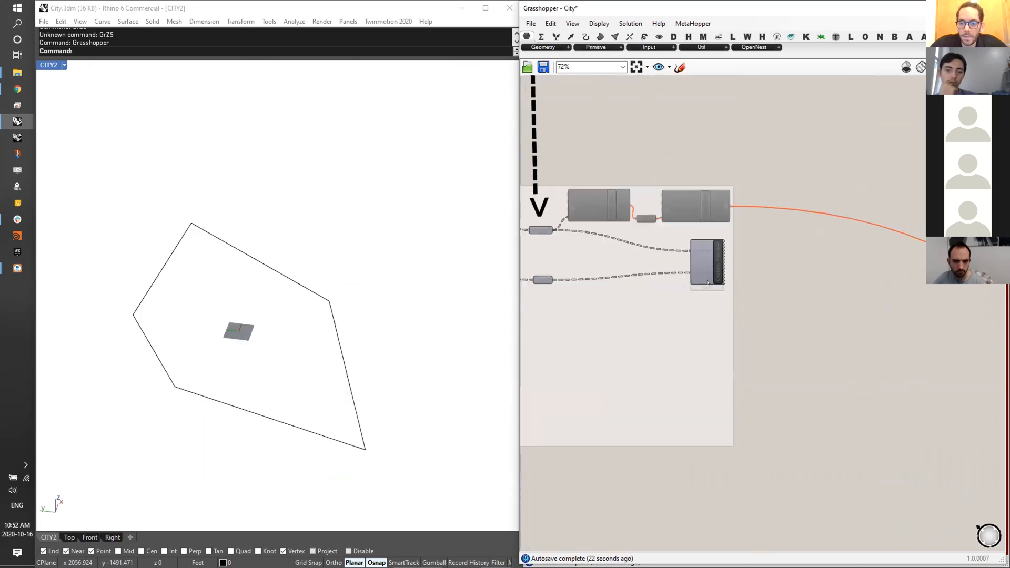
pyautogui.click(717, 248)
pyautogui.press('space')
pyautogui.click(715, 253)
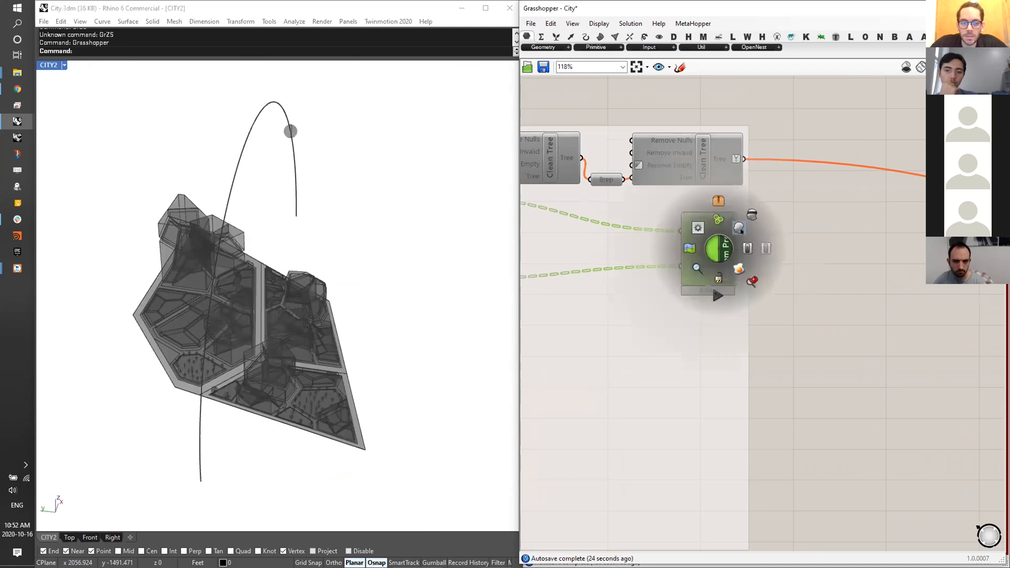
pyautogui.click(751, 288)
# - Examine the city model from several angles and trace the Custom Preview's wiring back through Unwrap List and Get Param Data to Component Info
pyautogui.moveTo(226, 294)
pyautogui.mouseDown(button='right')
pyautogui.moveTo(168, 332)
pyautogui.moveTo(188, 289)
pyautogui.mouseUp(button='right')
pyautogui.scroll(3, 188, 288)
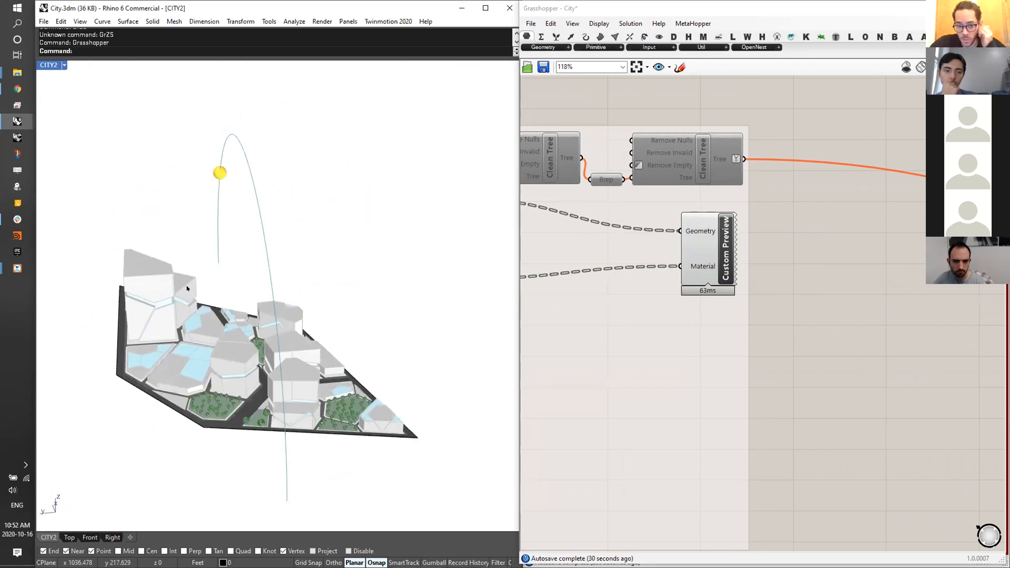
pyautogui.moveTo(214, 357); pyautogui.dragTo(280, 349, button='right')
pyautogui.scroll(-8, 802, 282)
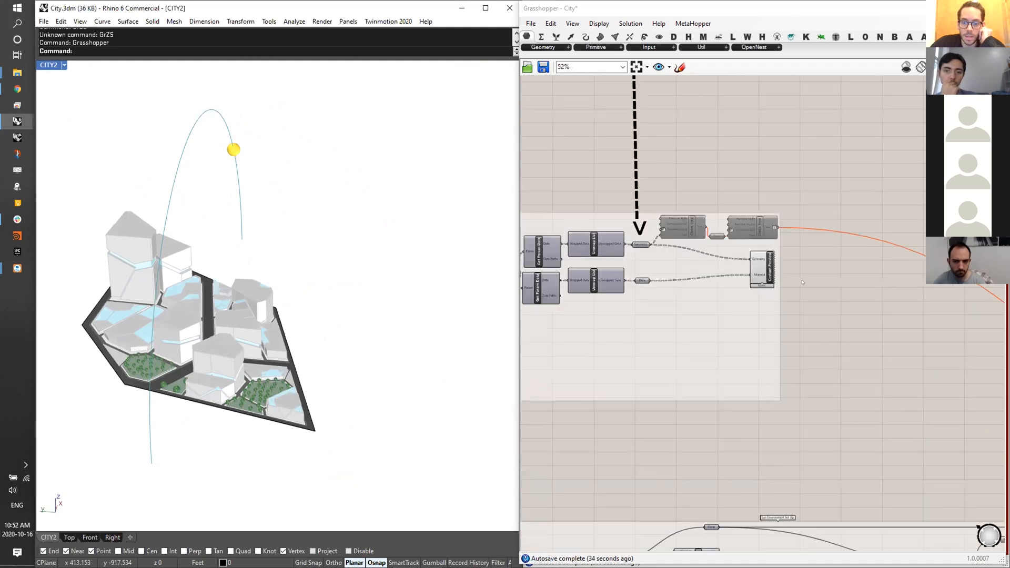
pyautogui.scroll(-4, 803, 282)
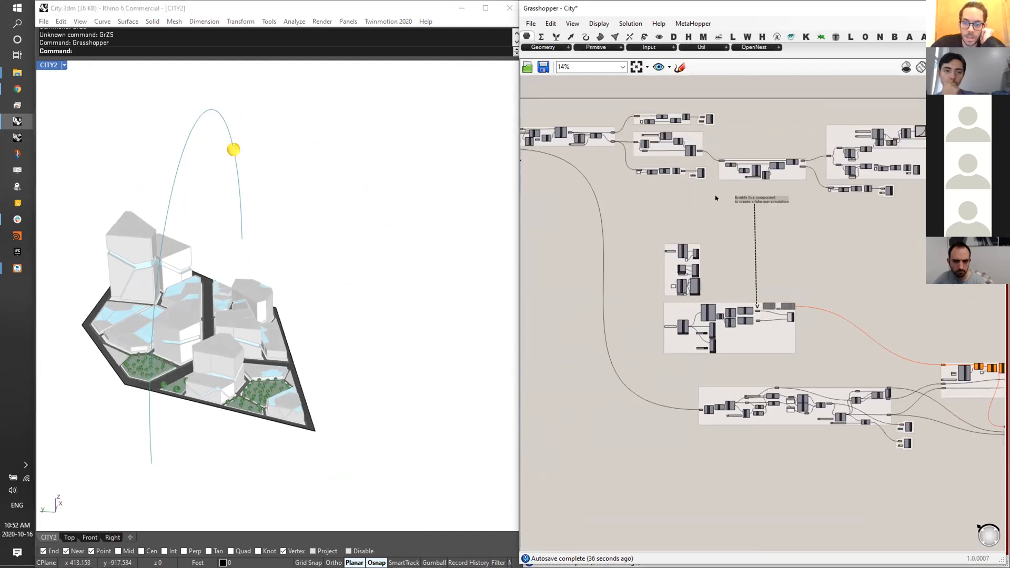
pyautogui.scroll(12, 776, 339)
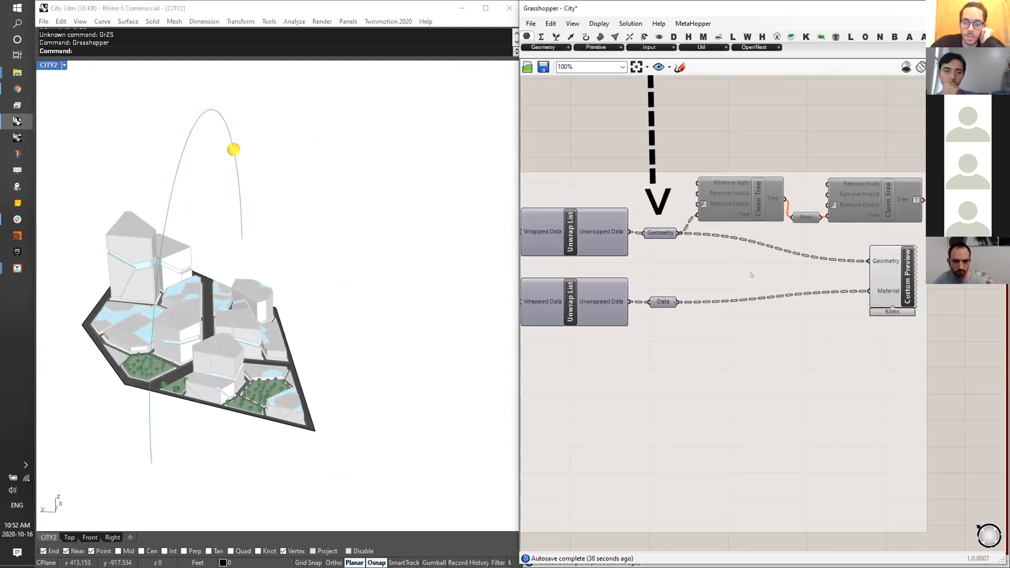
pyautogui.moveTo(760, 273); pyautogui.dragTo(793, 248, button='right')
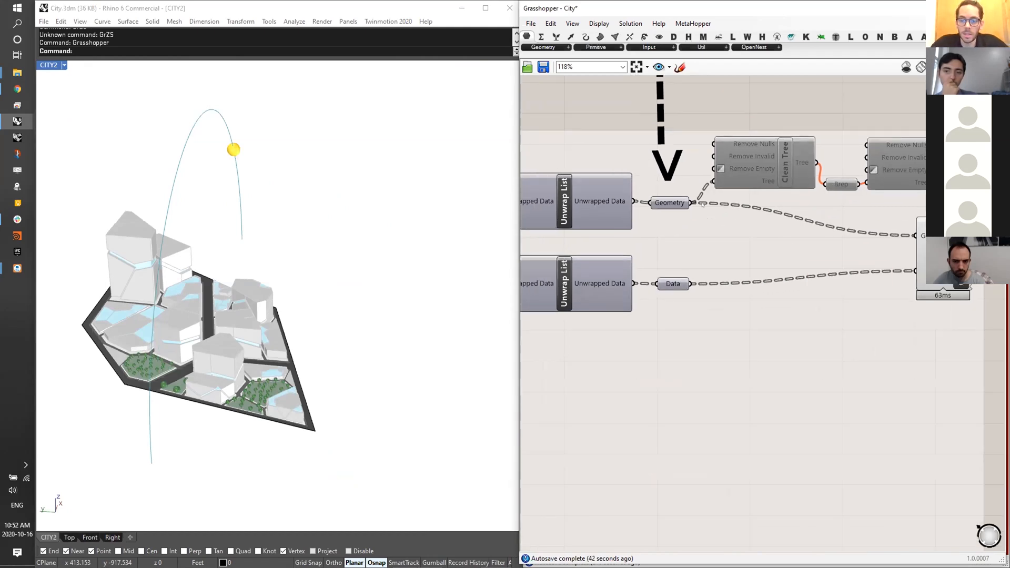
pyautogui.scroll(-4, 643, 274)
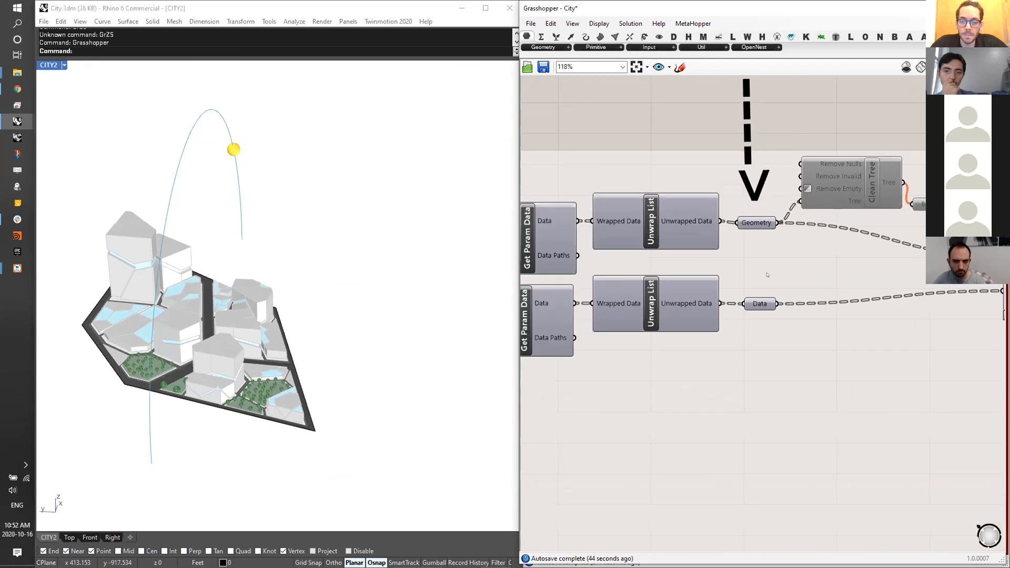
pyautogui.moveTo(643, 275); pyautogui.dragTo(652, 283, button='right')
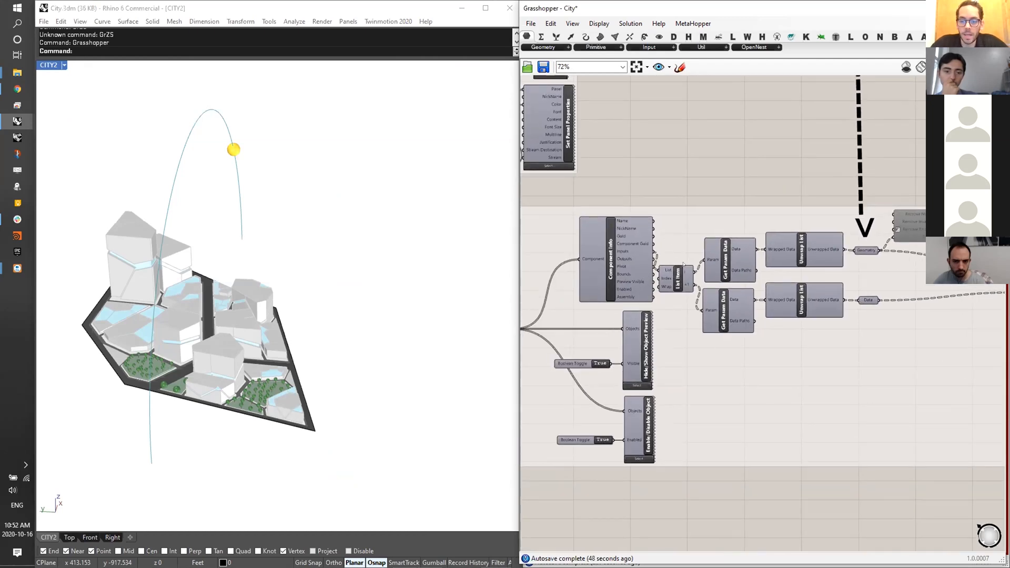
pyautogui.moveTo(625, 364); pyautogui.dragTo(633, 366, button='right')
# - Set the toggles of Hide/Show Object Preview and Enable/Disable Object to False and update the Get Object By Nickname component
pyautogui.scroll(5, 632, 364)
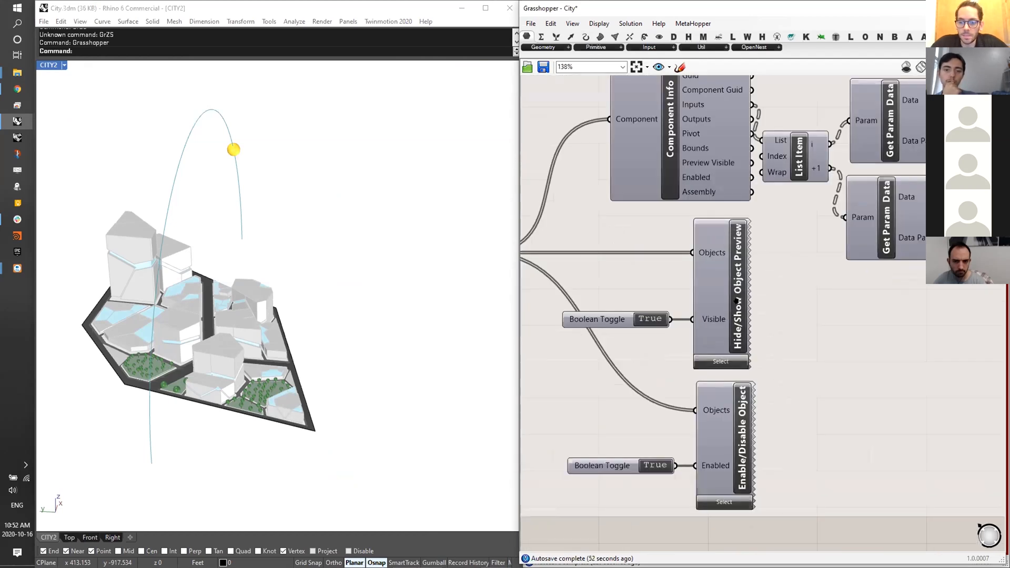
pyautogui.scroll(-3, 787, 313)
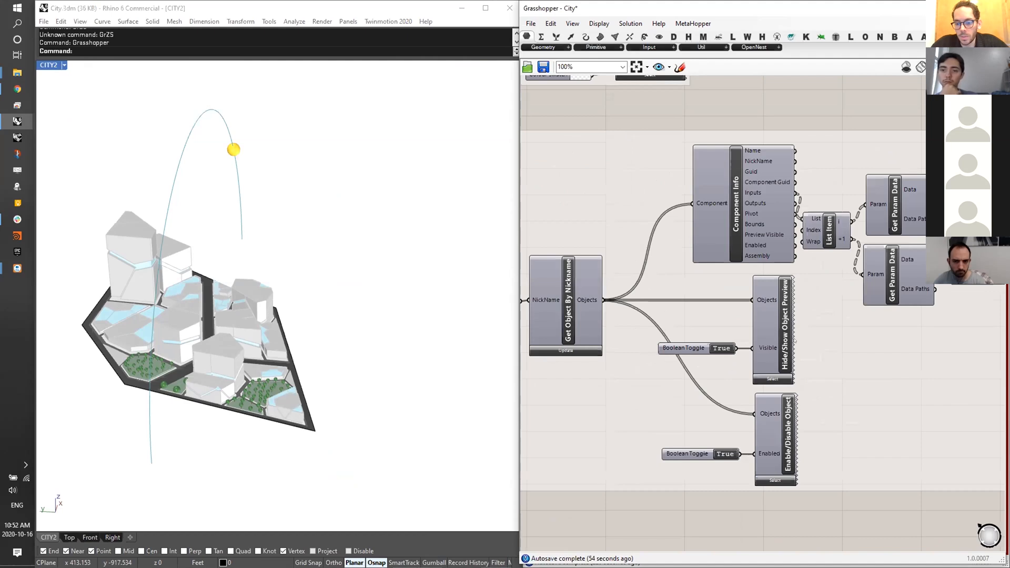
pyautogui.scroll(2, 736, 357)
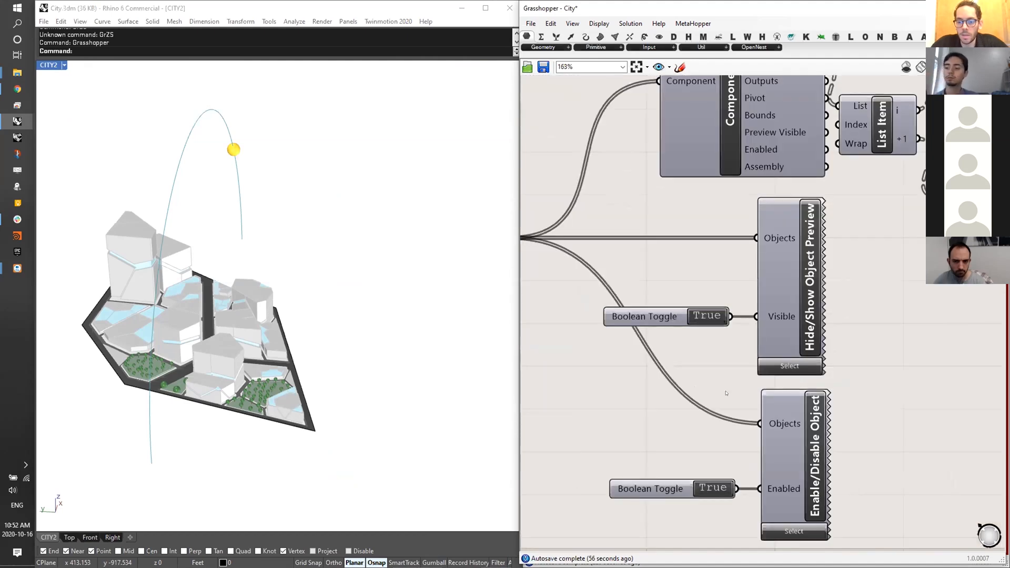
pyautogui.moveTo(710, 384); pyautogui.dragTo(702, 375, button='right')
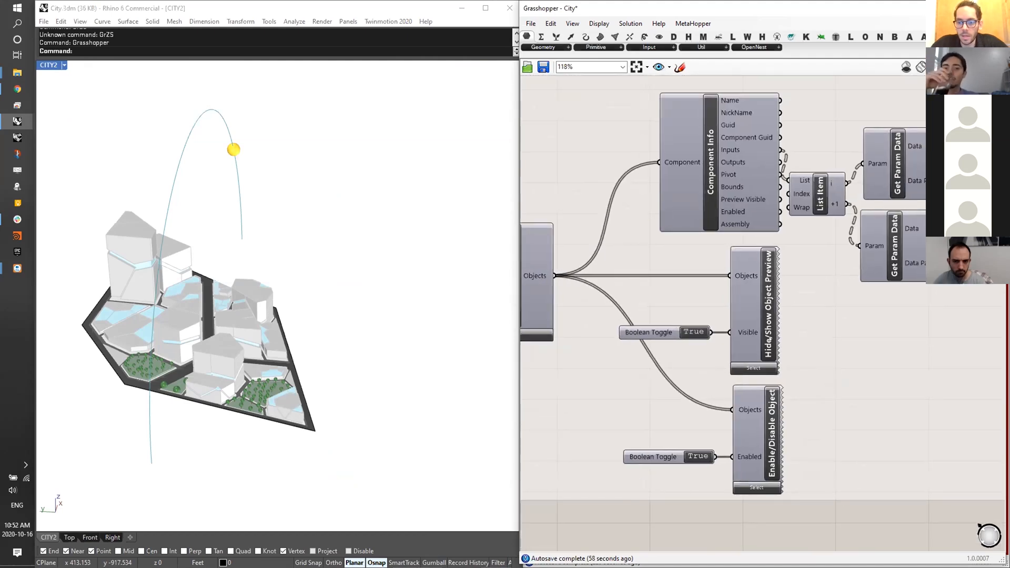
pyautogui.moveTo(700, 333); pyautogui.dragTo(669, 327, button='right')
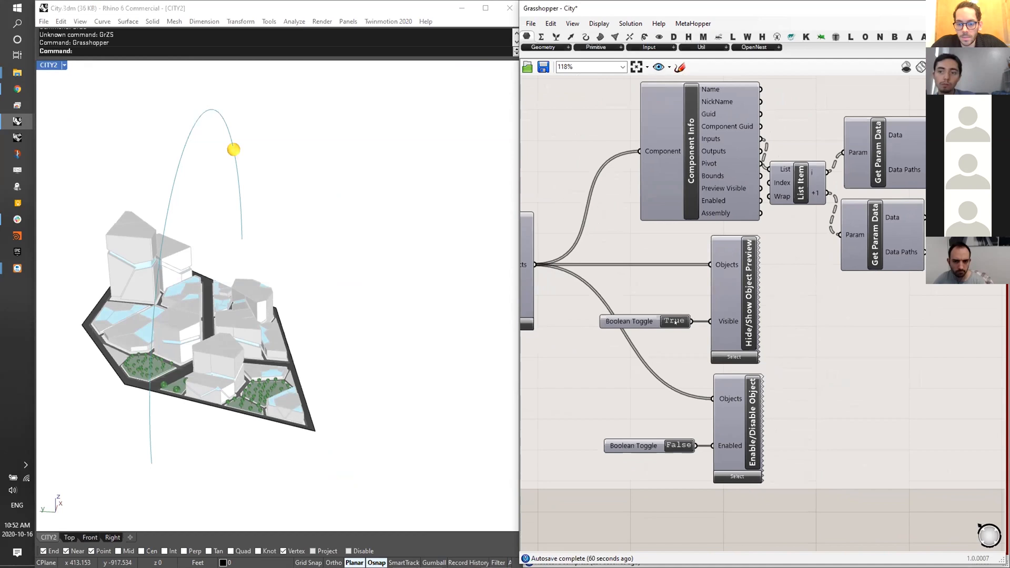
pyautogui.scroll(-5, 618, 341)
pyautogui.scroll(3, 703, 381)
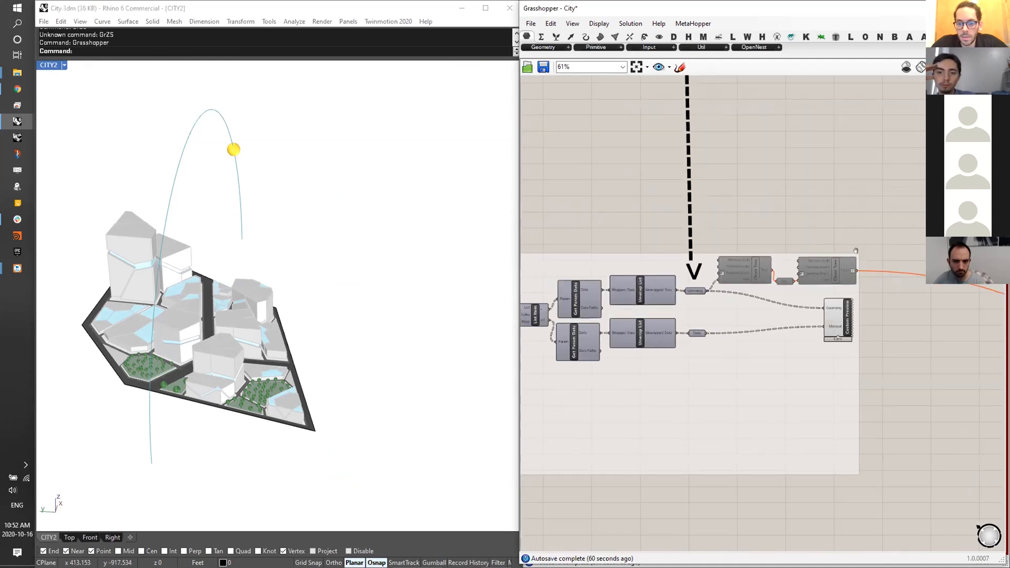
pyautogui.scroll(3, 633, 365)
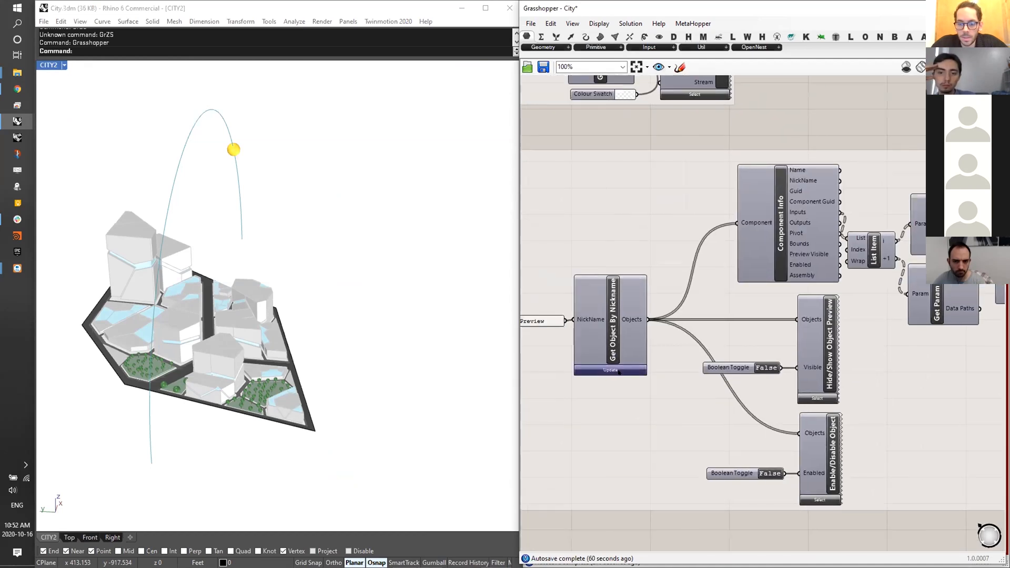
pyautogui.click(619, 373)
pyautogui.moveTo(716, 401); pyautogui.dragTo(726, 363, button='right')
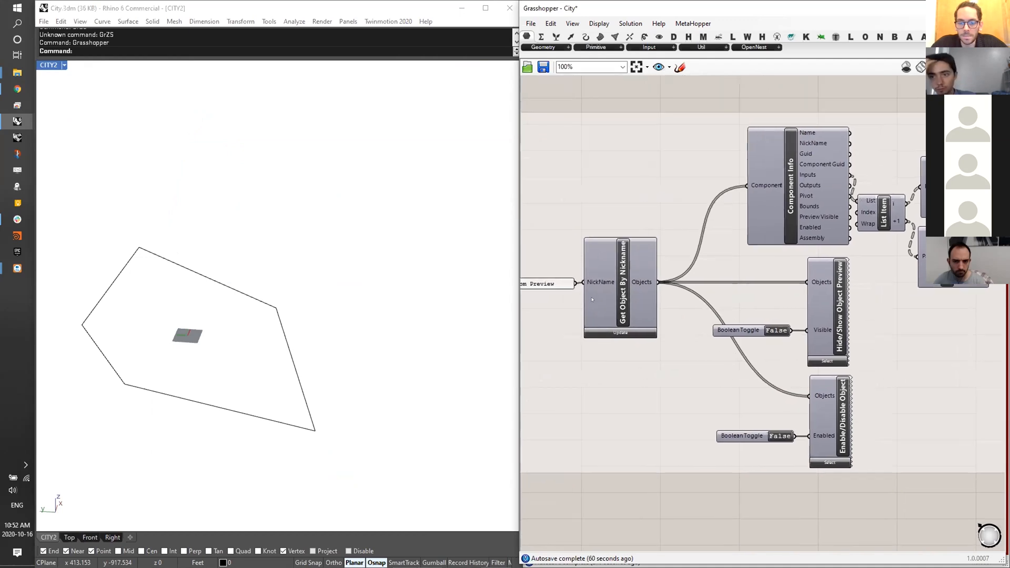
pyautogui.moveTo(637, 335); pyautogui.dragTo(654, 340, button='right')
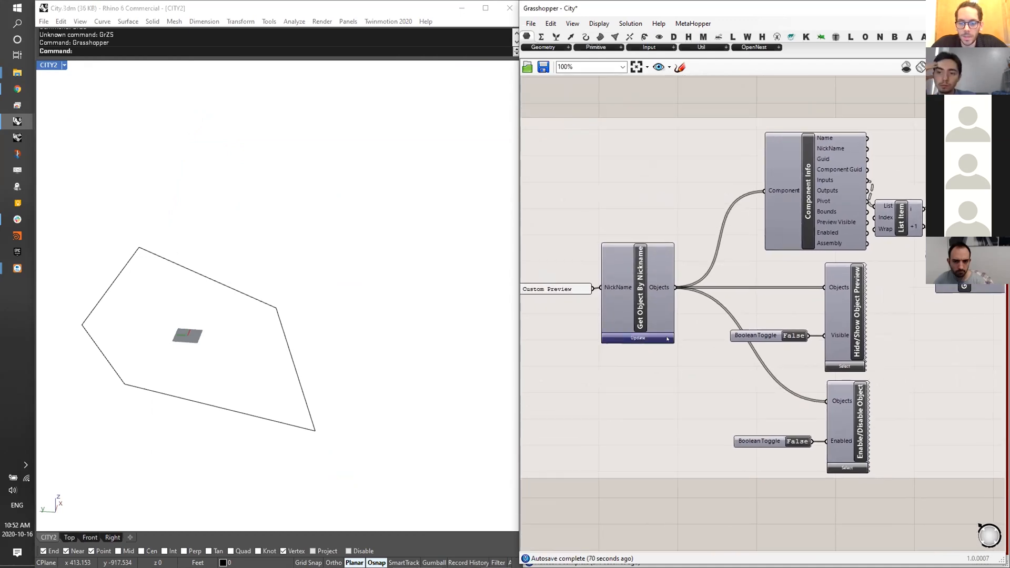
# - Test the city preview by switching the Enabled and Visible toggles to True and back to False
pyautogui.scroll(1, 811, 441)
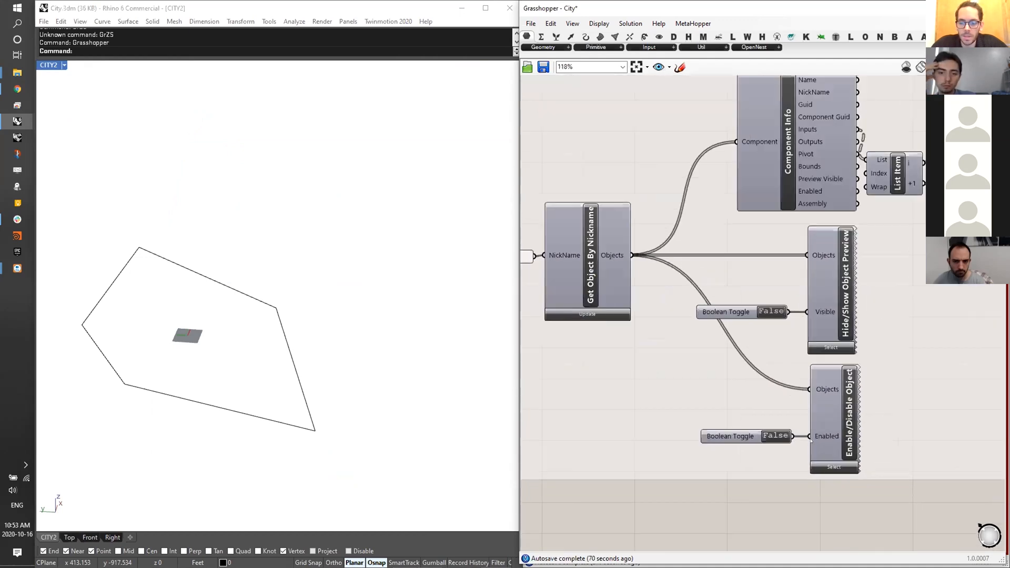
pyautogui.doubleClick(776, 435)
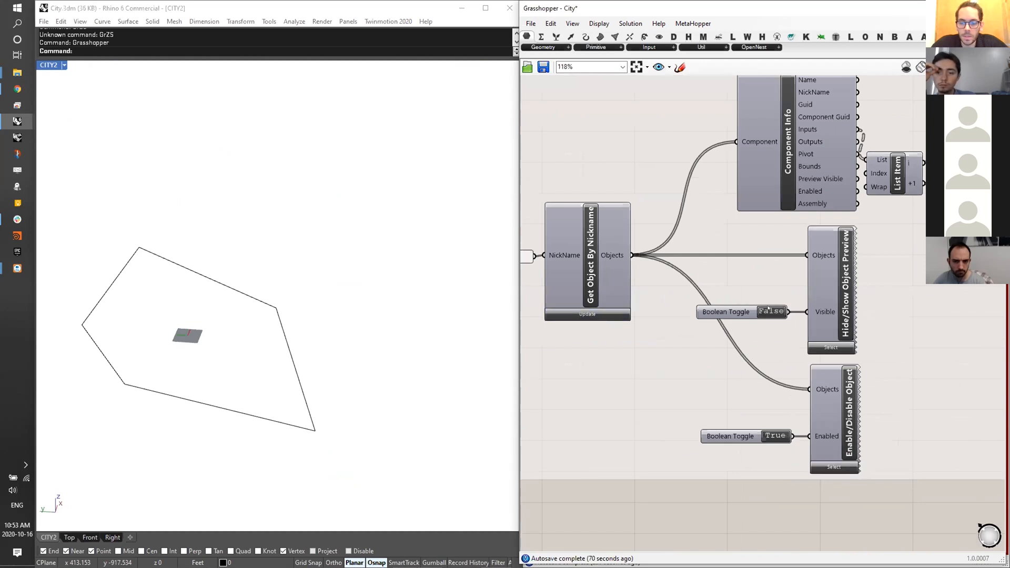
pyautogui.doubleClick(769, 311)
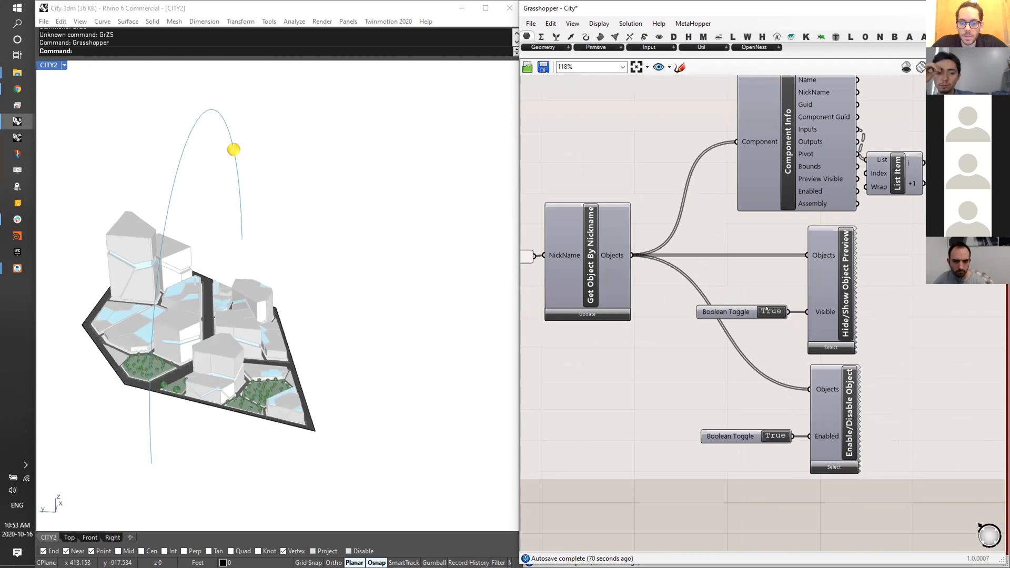
pyautogui.doubleClick(769, 310)
pyautogui.scroll(-10, 793, 407)
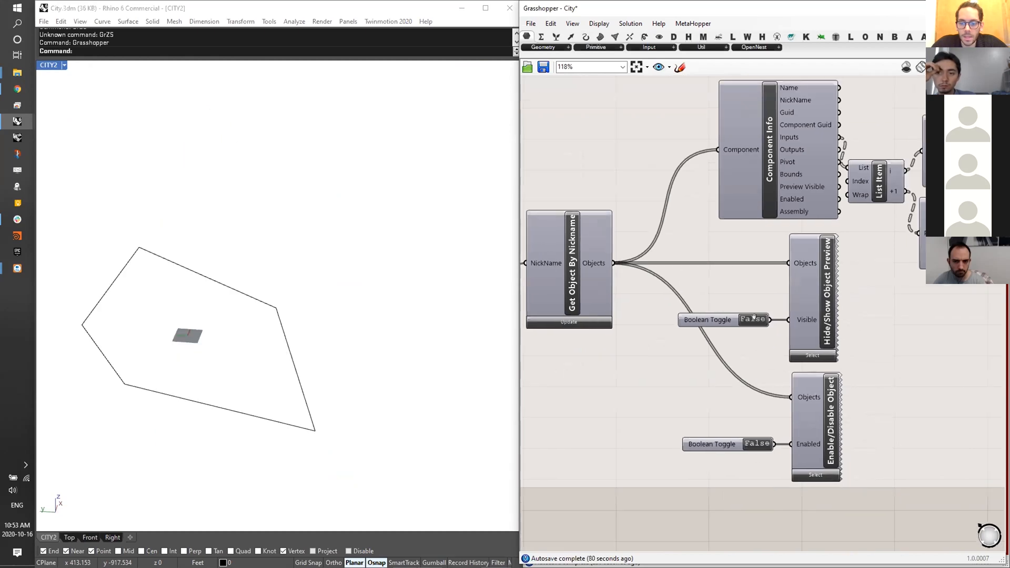
pyautogui.scroll(9, 720, 173)
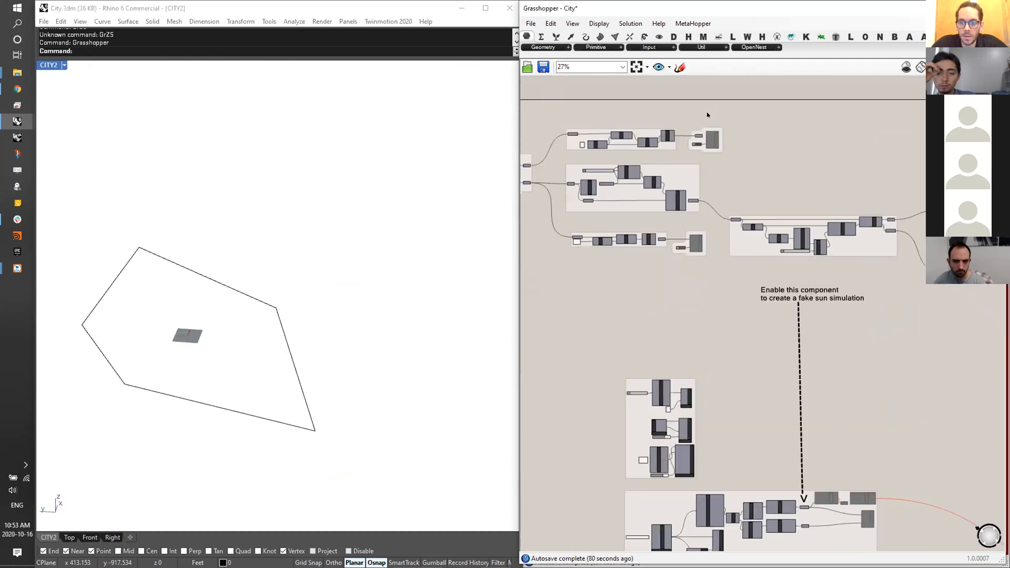
# - Examine the Custom Preview groups attached to the different branches of the City definition
pyautogui.moveTo(719, 300); pyautogui.dragTo(747, 315, button='right')
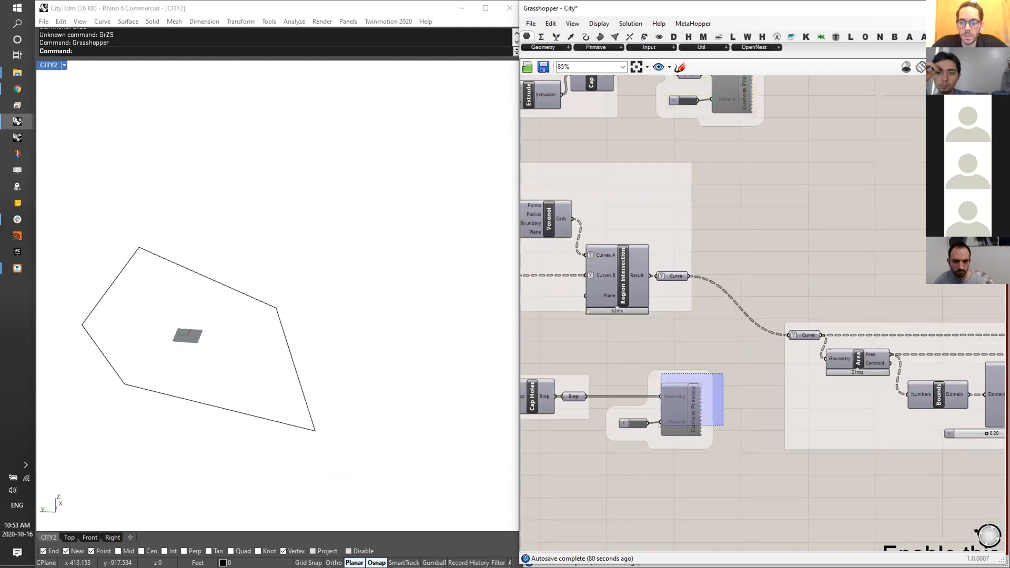
pyautogui.scroll(-5, 769, 331)
pyautogui.scroll(2, 769, 331)
pyautogui.moveTo(763, 313); pyautogui.dragTo(668, 376)
pyautogui.scroll(-3, 673, 337)
pyautogui.scroll(2, 675, 326)
pyautogui.scroll(-5, 689, 303)
pyautogui.moveTo(890, 295); pyautogui.dragTo(649, 285, button='right')
pyautogui.scroll(2, 802, 246)
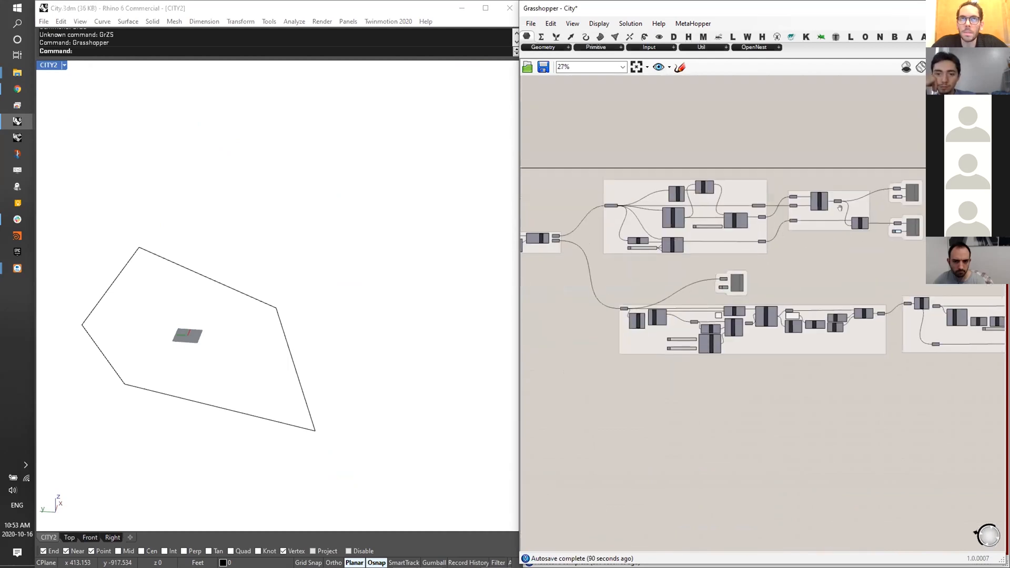
pyautogui.scroll(4, 844, 214)
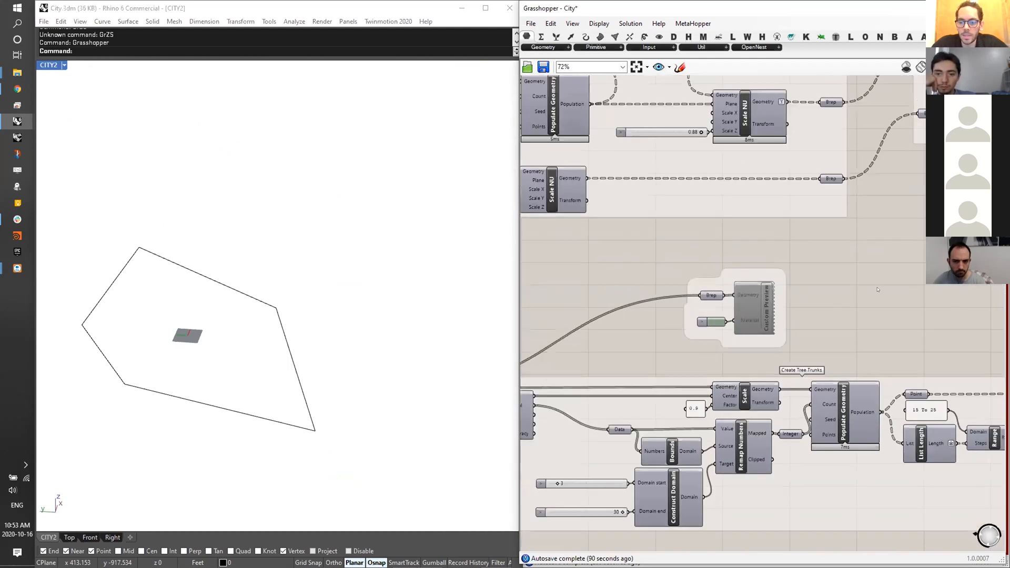
pyautogui.scroll(-2, 844, 214)
pyautogui.scroll(-1, 810, 187)
pyautogui.scroll(-2, 809, 187)
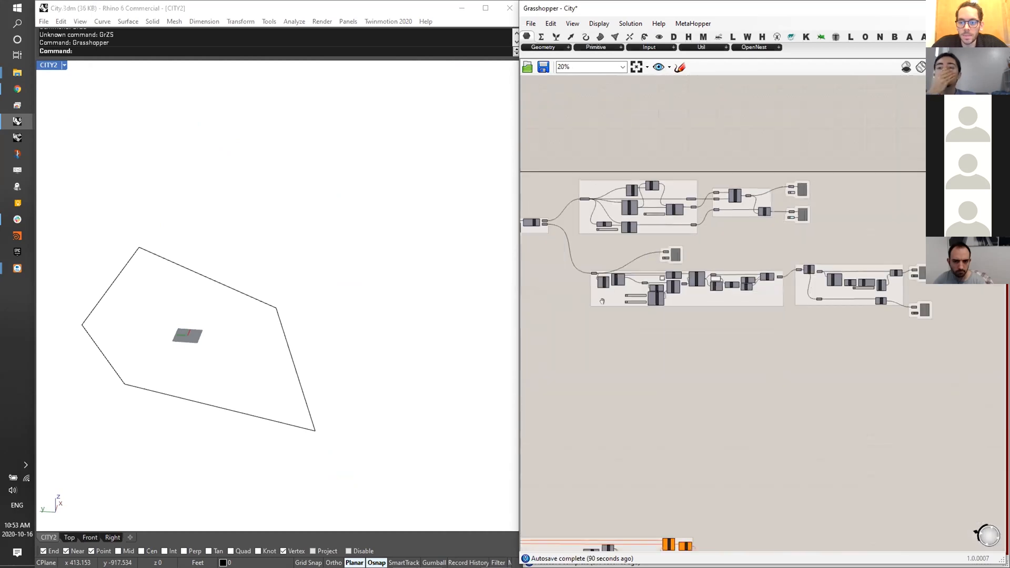
# - Examine the Component Info group and the groups for renaming sliders and setting group and panel properties
pyautogui.scroll(3, 551, 333)
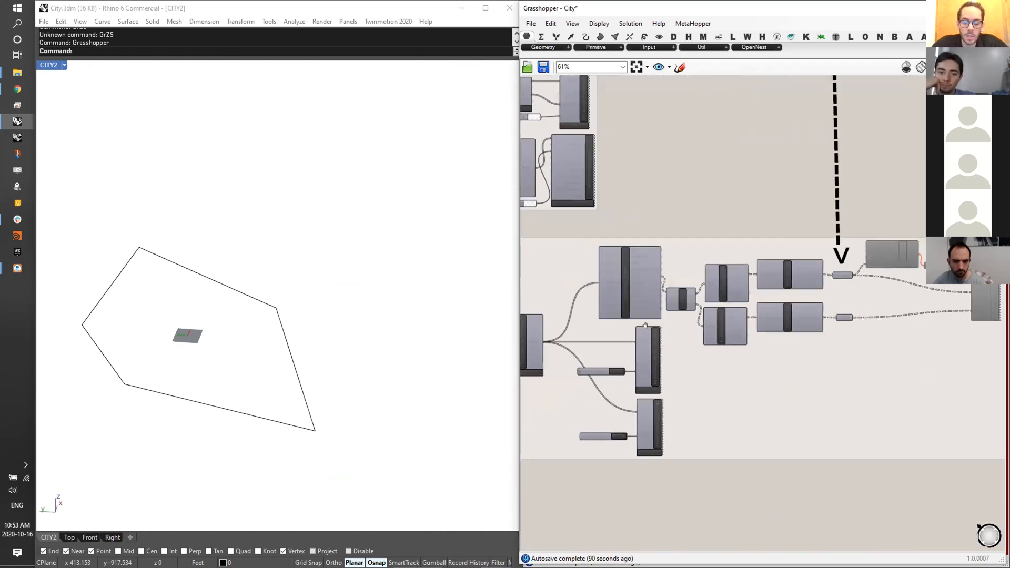
pyautogui.scroll(1, 736, 372)
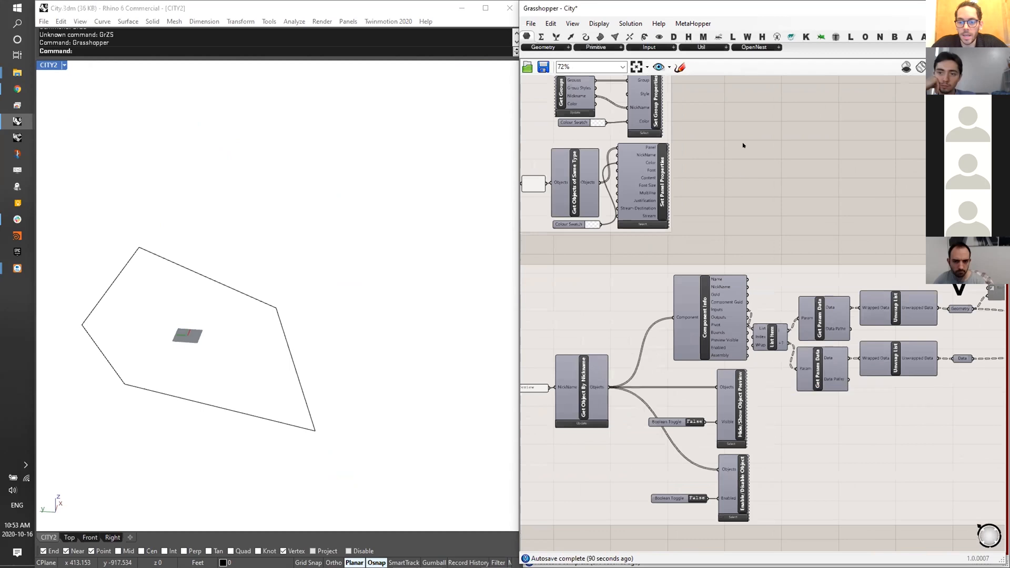
pyautogui.moveTo(730, 185); pyautogui.dragTo(790, 291, button='right')
pyautogui.scroll(3, 790, 291)
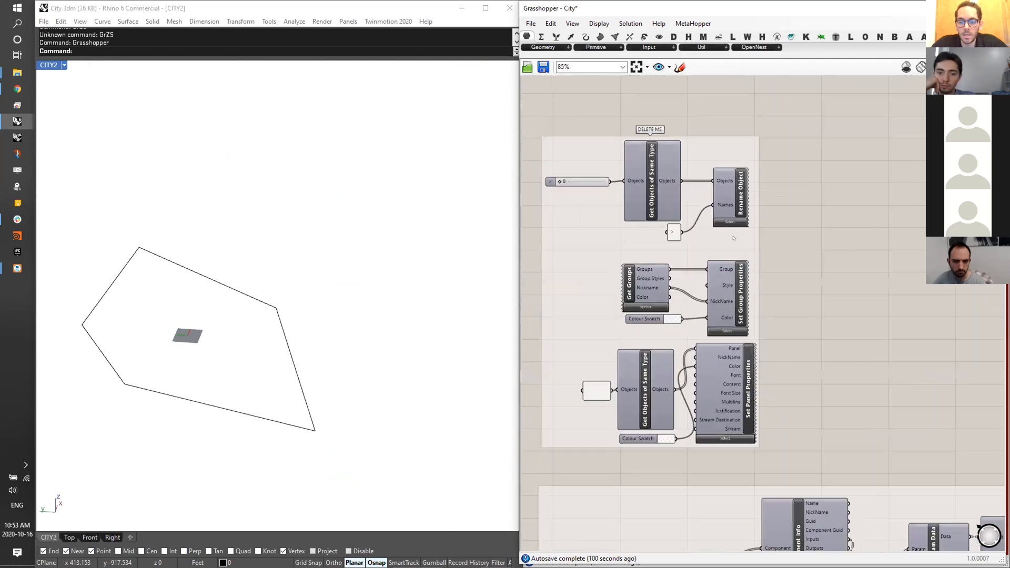
pyautogui.moveTo(747, 226); pyautogui.dragTo(759, 232, button='right')
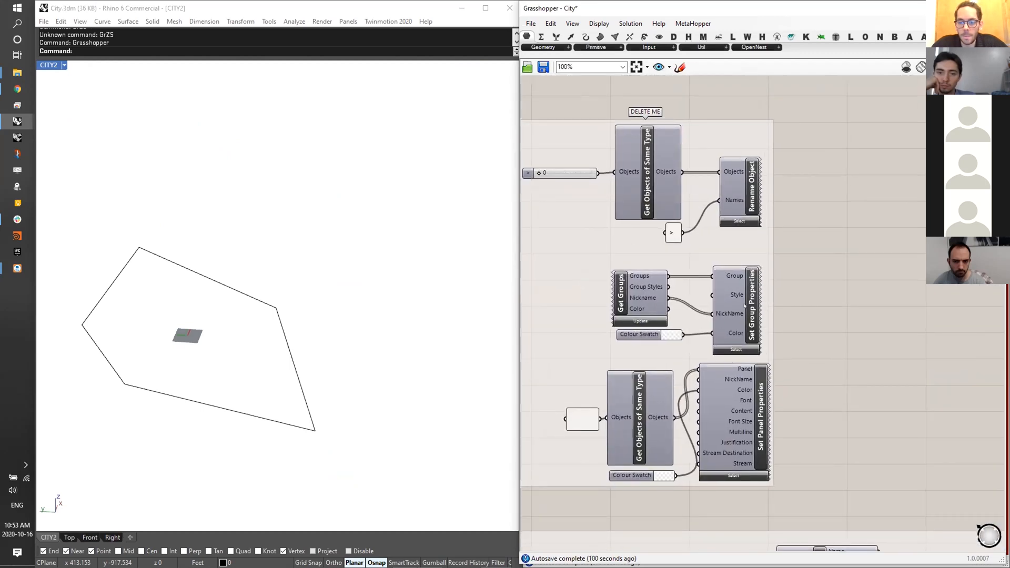
pyautogui.moveTo(745, 306); pyautogui.dragTo(738, 297, button='right')
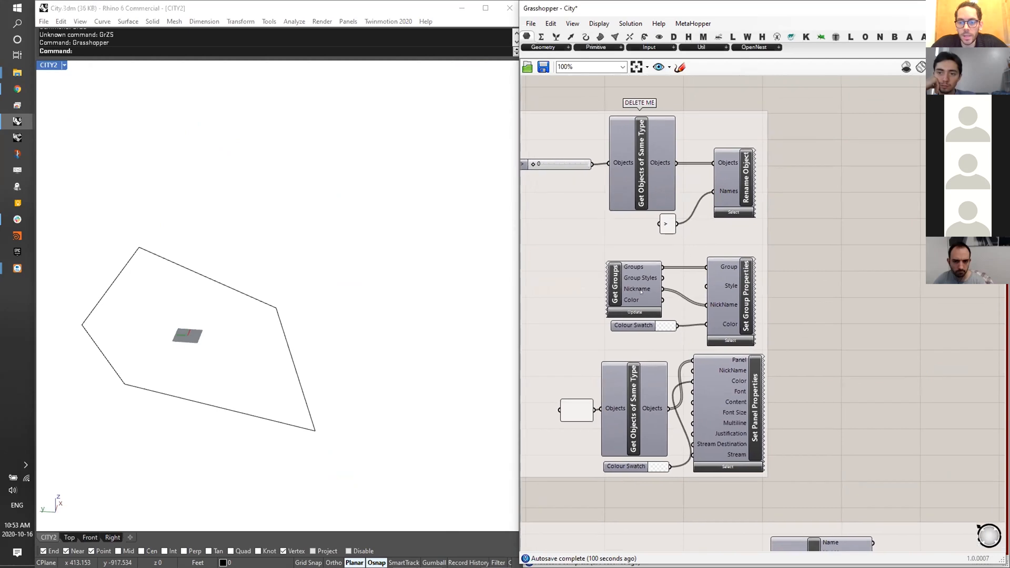
pyautogui.moveTo(642, 289)
pyautogui.scroll(-3, 793, 300)
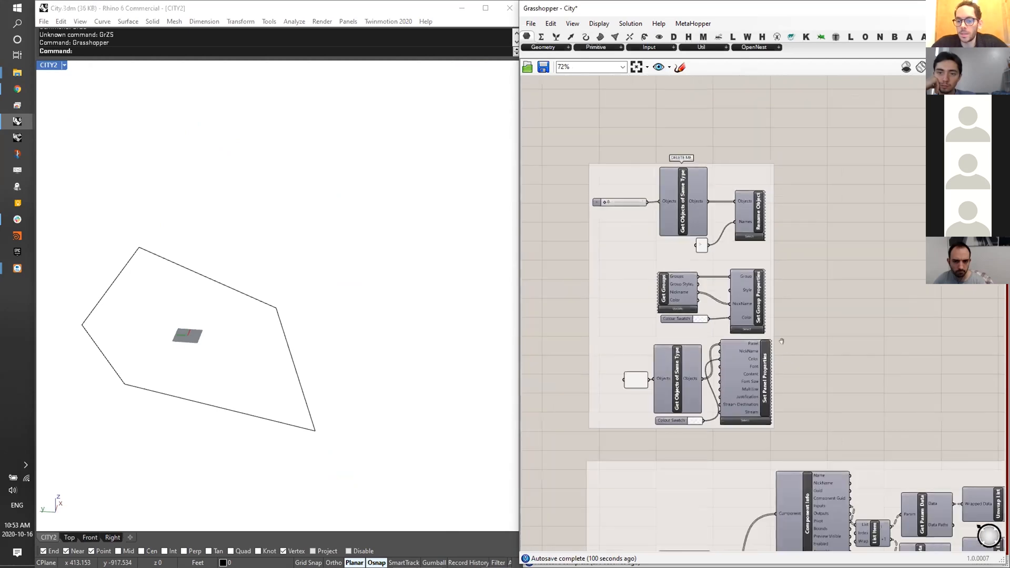
pyautogui.scroll(1, 763, 255)
pyautogui.moveTo(817, 197); pyautogui.dragTo(812, 245, button='right')
# - Add a MetaHopper Bake Object component above the Unwrap List components
pyautogui.click(821, 36)
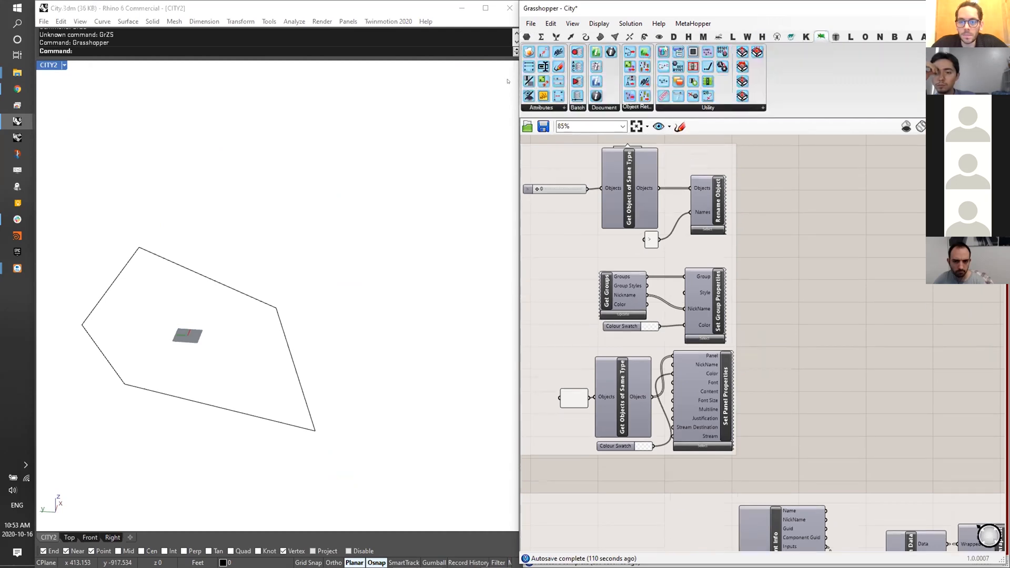
pyautogui.click(541, 107)
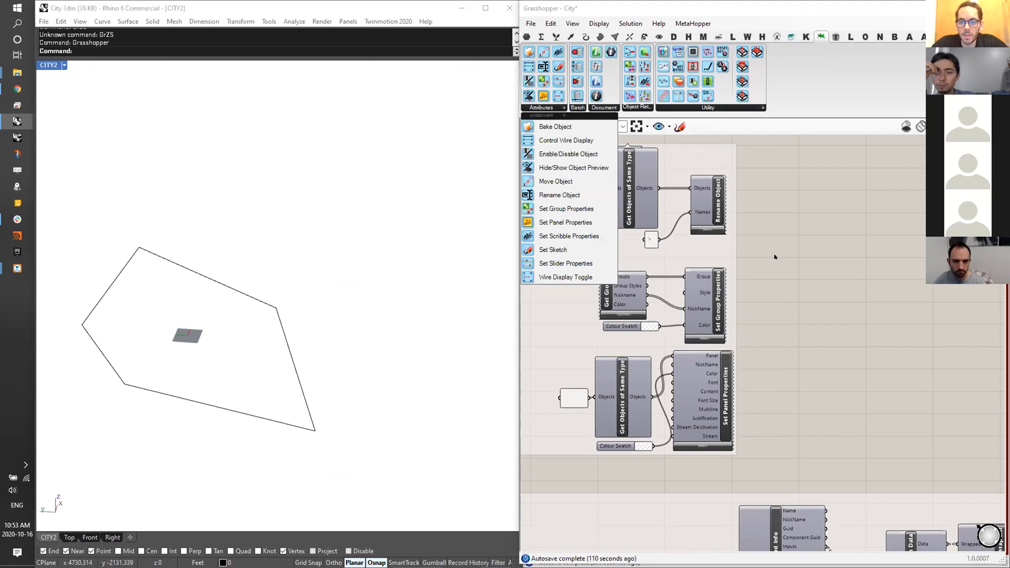
pyautogui.click(541, 126)
pyautogui.click(940, 392)
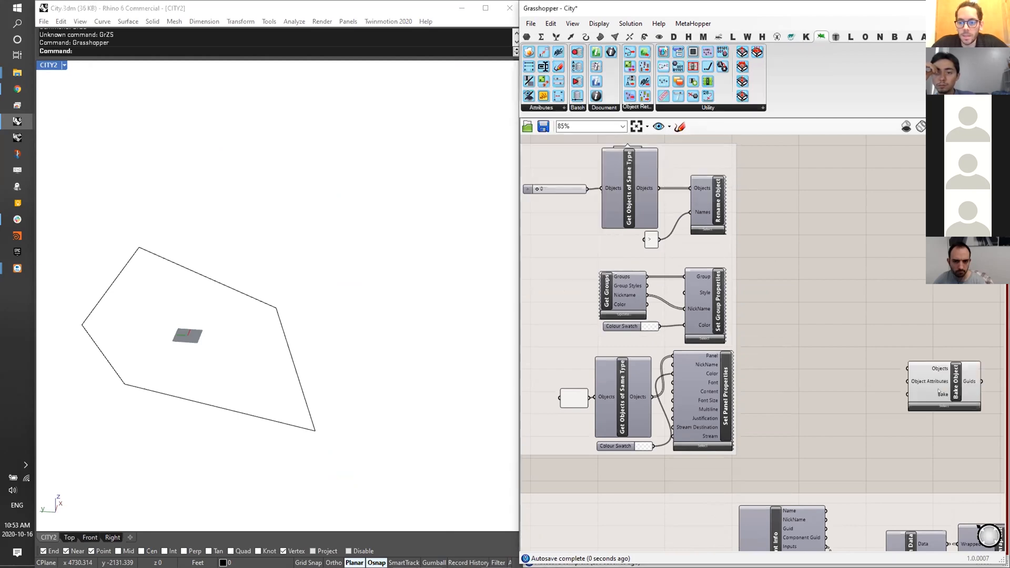
pyautogui.moveTo(939, 392); pyautogui.dragTo(684, 228, button='right')
pyautogui.moveTo(684, 227); pyautogui.dragTo(744, 251)
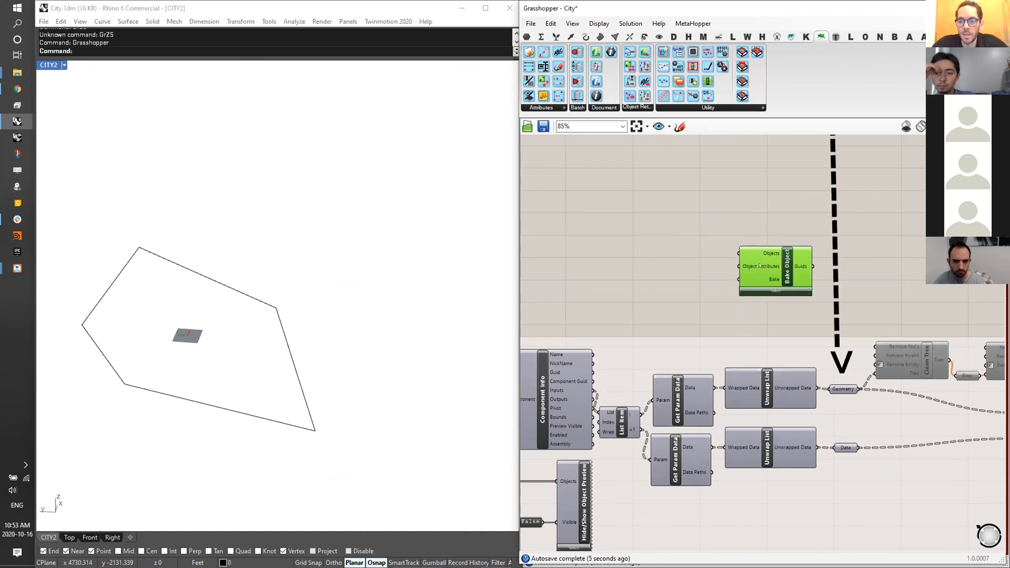
# - Place Bake Object below the Get Param Data components and feed its Objects input from Get Object By Nickname
pyautogui.moveTo(760, 266)
pyautogui.moveTo(760, 266); pyautogui.dragTo(886, 281, button='right')
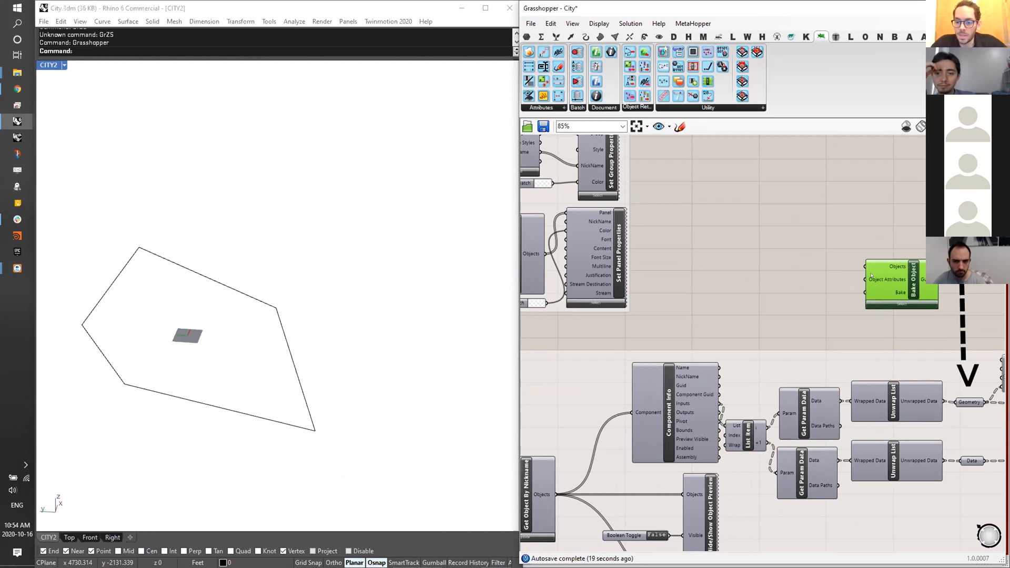
pyautogui.moveTo(872, 275); pyautogui.dragTo(694, 209, button='right')
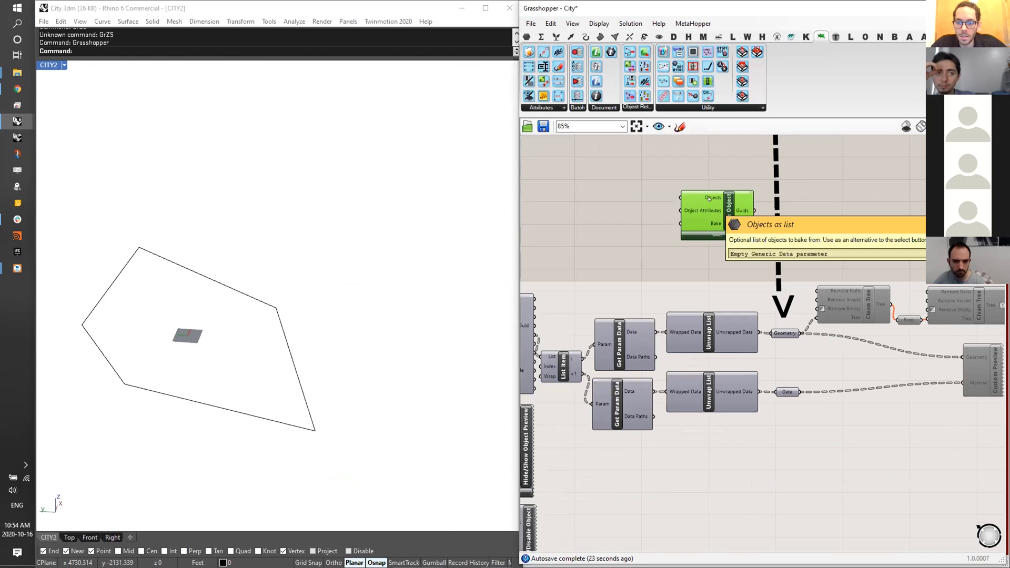
pyautogui.moveTo(709, 198); pyautogui.dragTo(756, 189, button='right')
pyautogui.moveTo(756, 189); pyautogui.dragTo(728, 451)
pyautogui.moveTo(593, 320); pyautogui.dragTo(724, 239, button='right')
pyautogui.moveTo(566, 334); pyautogui.dragTo(838, 366)
pyautogui.moveTo(916, 382); pyautogui.dragTo(853, 364, button='right')
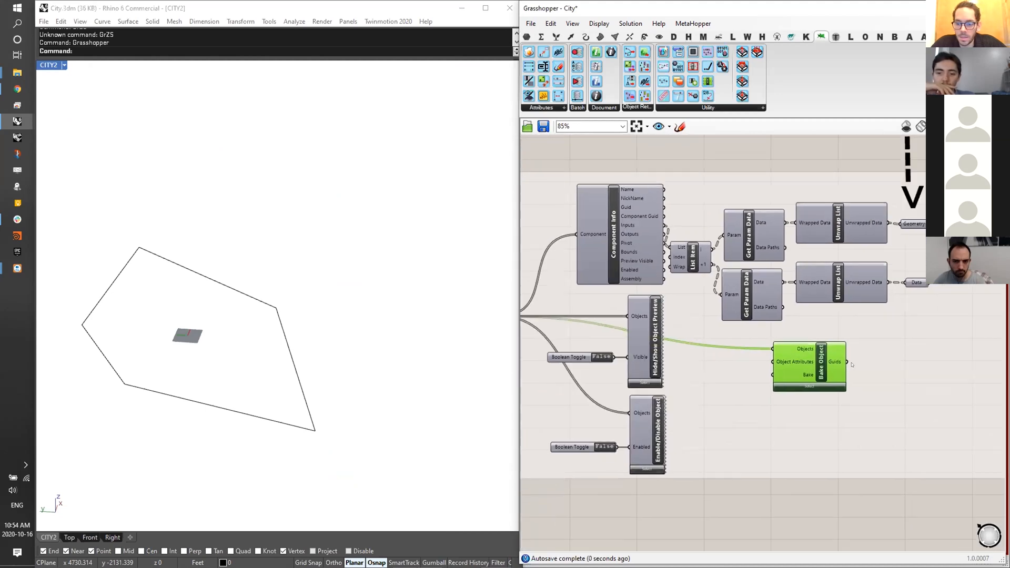
# - Add a Button and wire it to the Bake input of the Bake Object component
pyautogui.doubleClick(724, 164)
pyautogui.write('button')
pyautogui.press('Return')
pyautogui.moveTo(711, 165); pyautogui.dragTo(733, 380)
pyautogui.scroll(2, 760, 375)
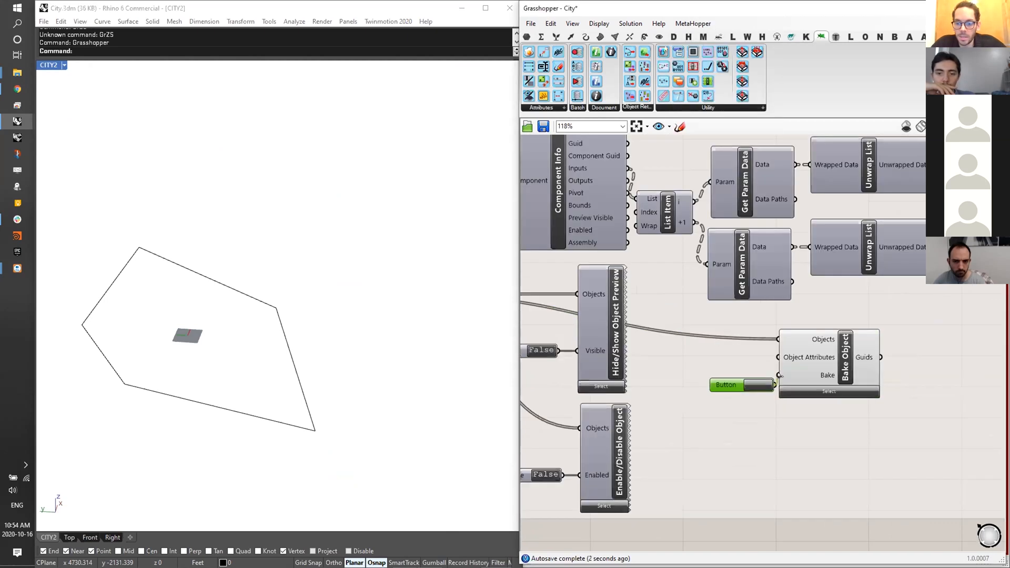
pyautogui.click(827, 357)
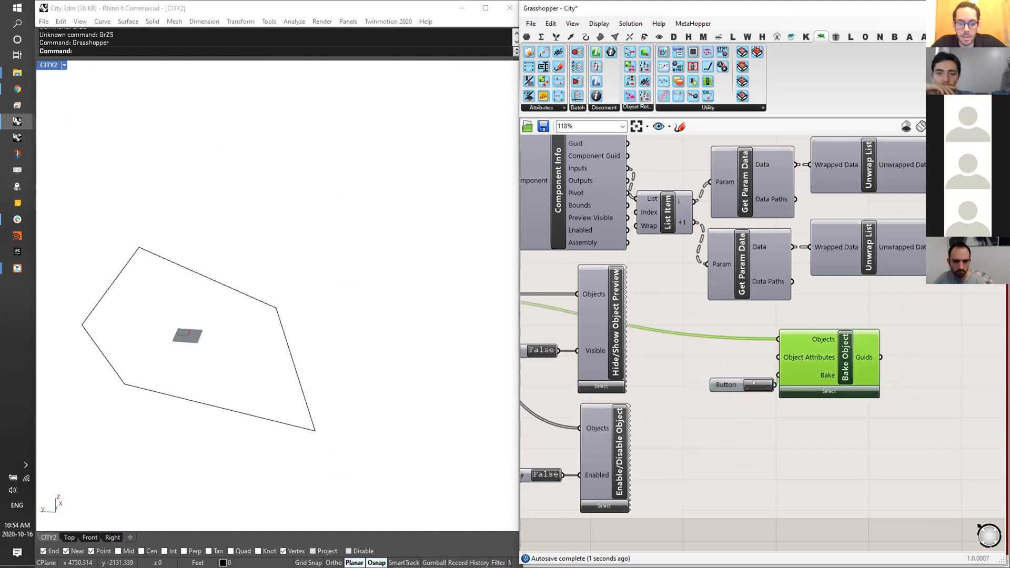
# - Check the existing layers in the Rhino document, including City - Control Object, and close the layer list
pyautogui.moveTo(221, 310); pyautogui.dragTo(227, 326, button='right')
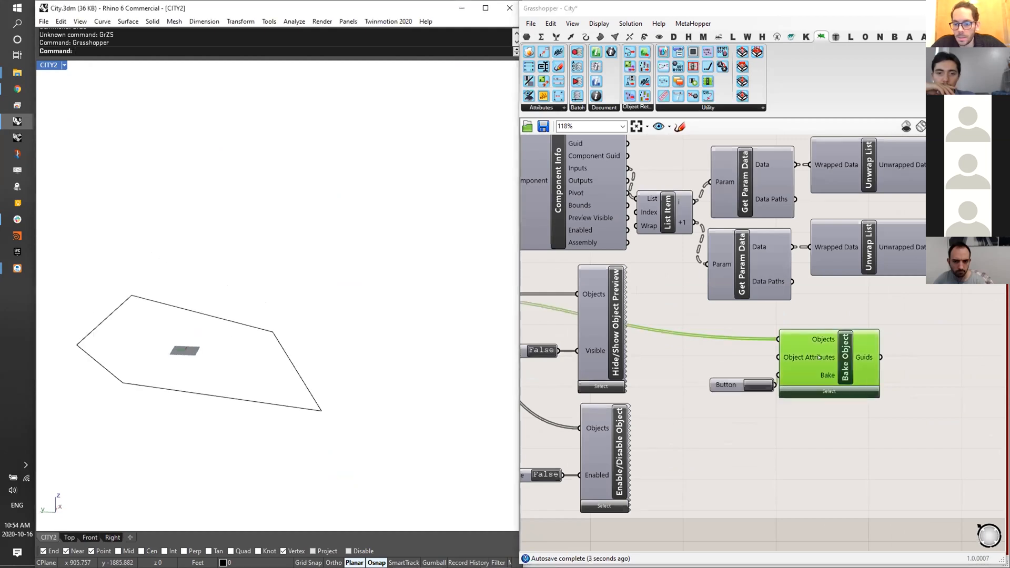
pyautogui.scroll(-4, 322, 306)
pyautogui.moveTo(322, 307); pyautogui.dragTo(312, 292, button='right')
pyautogui.write('Layer')
pyautogui.press('Return')
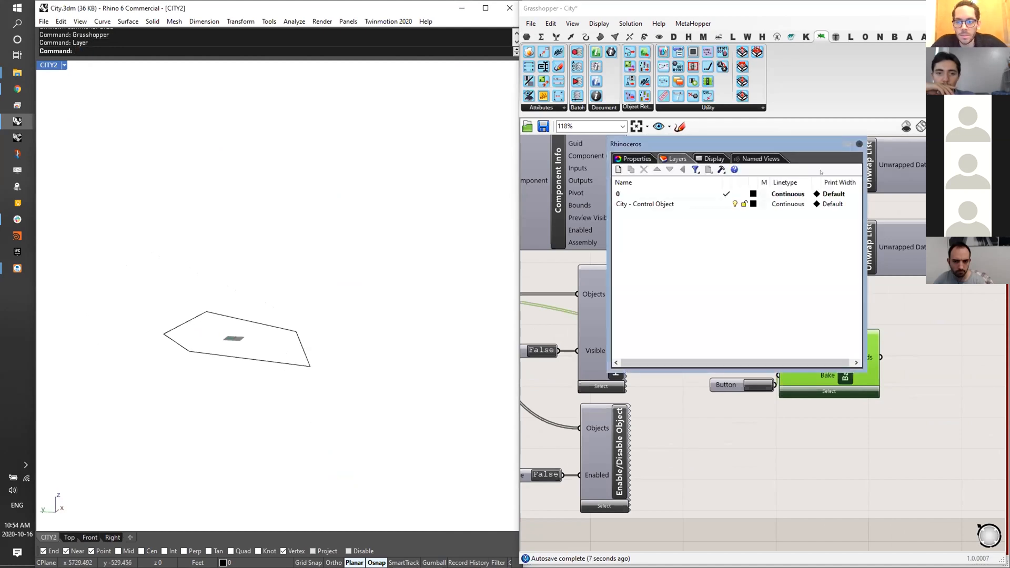
pyautogui.click(856, 143)
# - Feed Bake Object's Objects input from Component Info's Inputs output and trigger the bake with the Button
pyautogui.moveTo(710, 281); pyautogui.dragTo(870, 375, button='right')
pyautogui.scroll(-3, 726, 242)
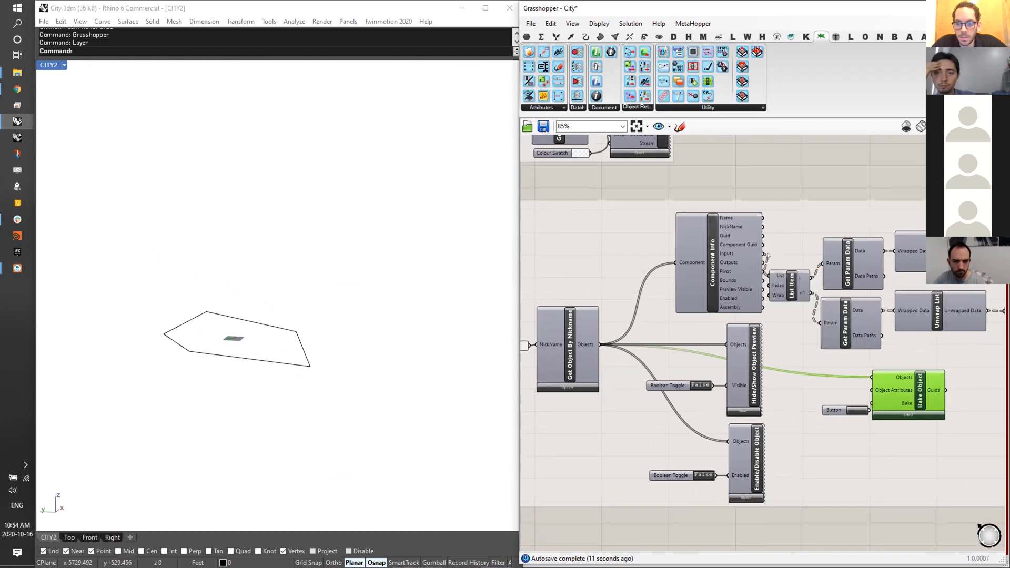
pyautogui.moveTo(763, 254); pyautogui.dragTo(872, 377)
pyautogui.moveTo(858, 410); pyautogui.dragTo(843, 406, button='right')
pyautogui.click(844, 407)
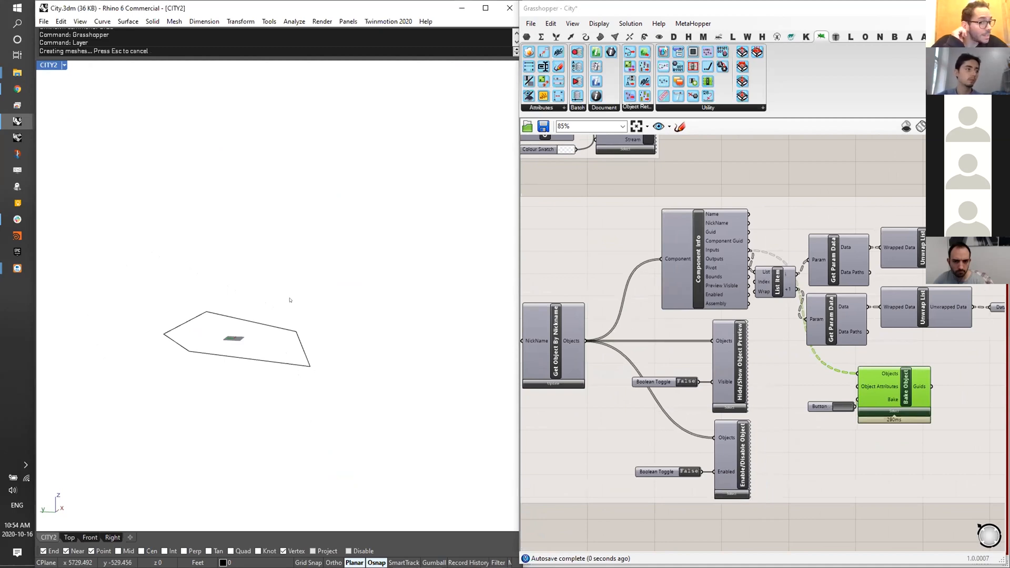
# - Examine the baked city model from several angles and inspect the data reaching the Hide/Show Object Preview inputs
pyautogui.scroll(5, 221, 301)
pyautogui.moveTo(226, 302); pyautogui.dragTo(323, 178, button='right')
pyautogui.scroll(2, 297, 310)
pyautogui.moveTo(837, 422); pyautogui.dragTo(821, 415, button='right')
pyautogui.moveTo(810, 400); pyautogui.dragTo(808, 393)
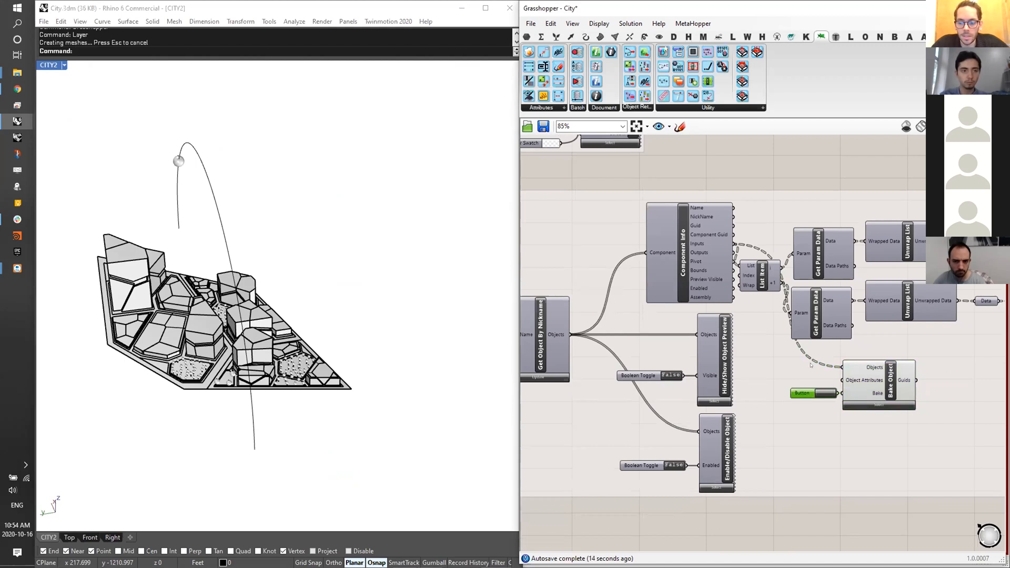
pyautogui.moveTo(700, 340)
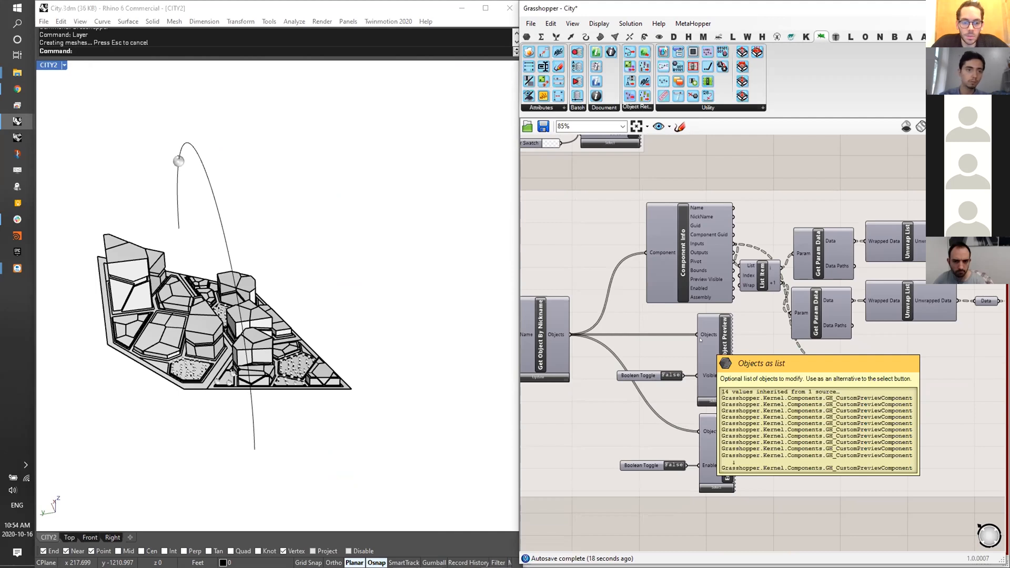
pyautogui.moveTo(227, 252); pyautogui.dragTo(288, 289, button='right')
pyautogui.moveTo(789, 383); pyautogui.dragTo(768, 385, button='right')
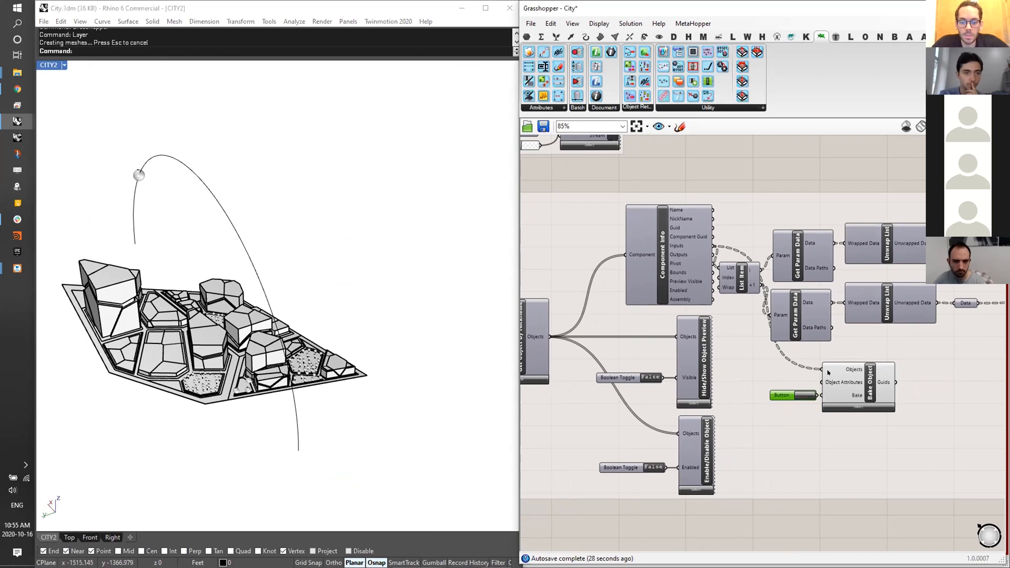
pyautogui.moveTo(253, 316); pyautogui.dragTo(298, 335, button='right')
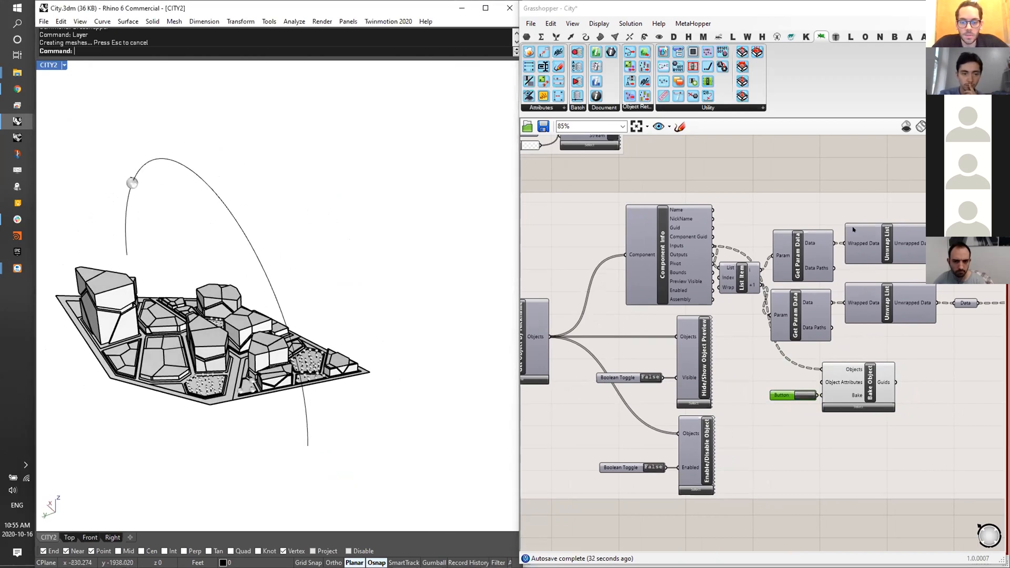
pyautogui.scroll(2, 794, 415)
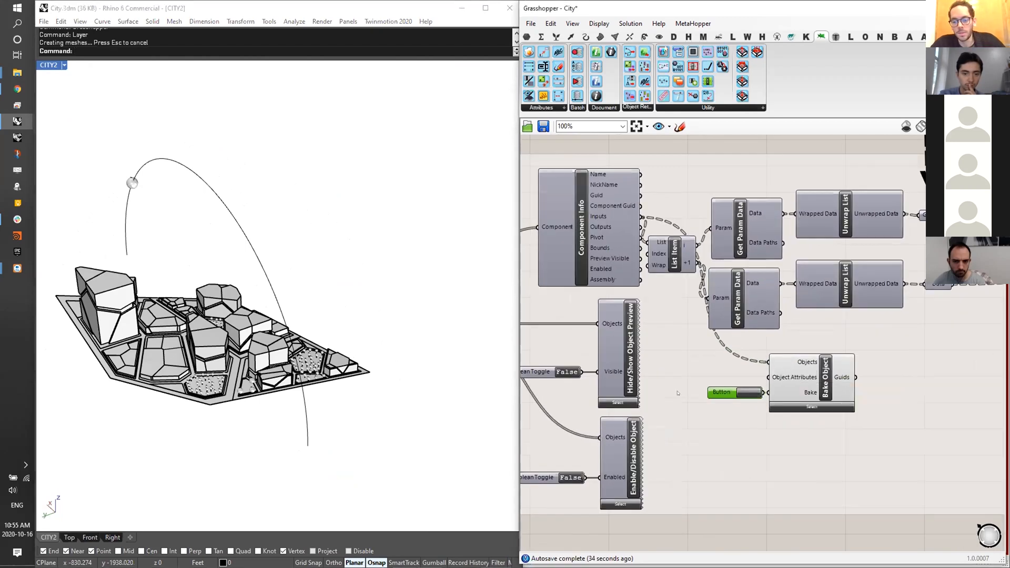
# - Undo the bake in Rhino and delete the Bake Object component together with its Button
pyautogui.moveTo(726, 392); pyautogui.dragTo(720, 392)
pyautogui.click(811, 367)
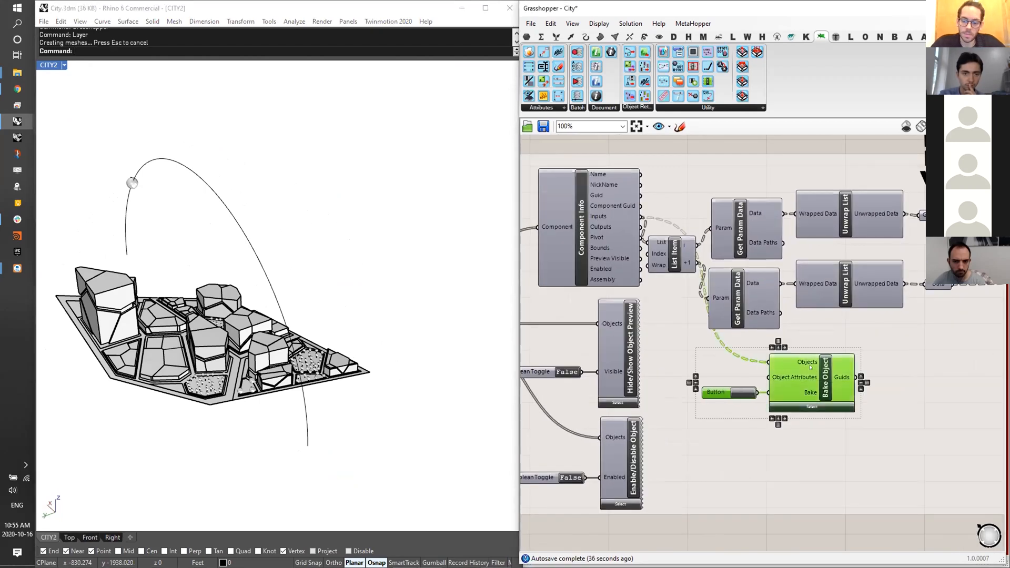
pyautogui.click(298, 230)
pyautogui.moveTo(718, 406); pyautogui.dragTo(725, 390, button='right')
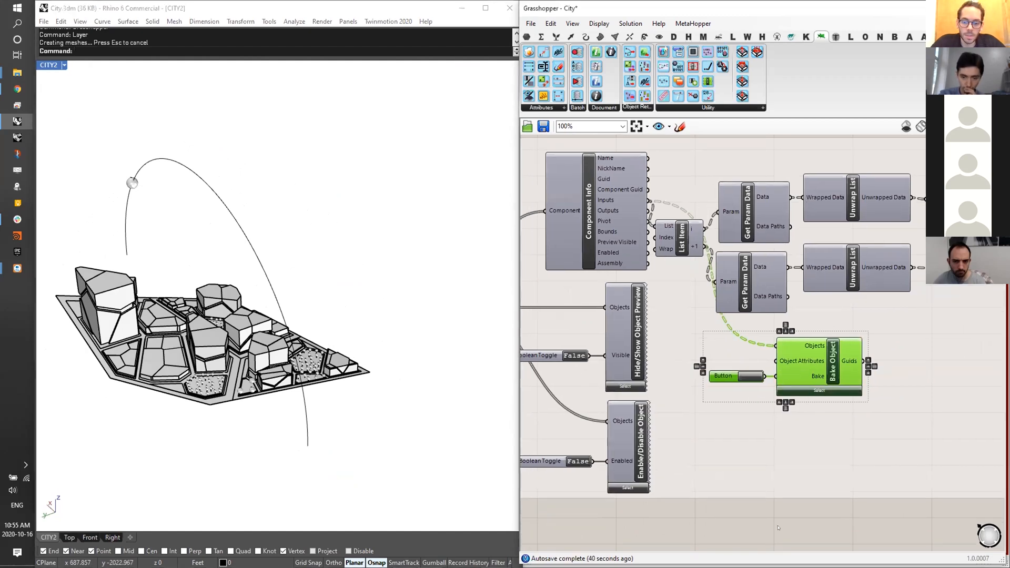
pyautogui.keyDown('shift'); pyautogui.click(725, 377); pyautogui.keyUp('shift')
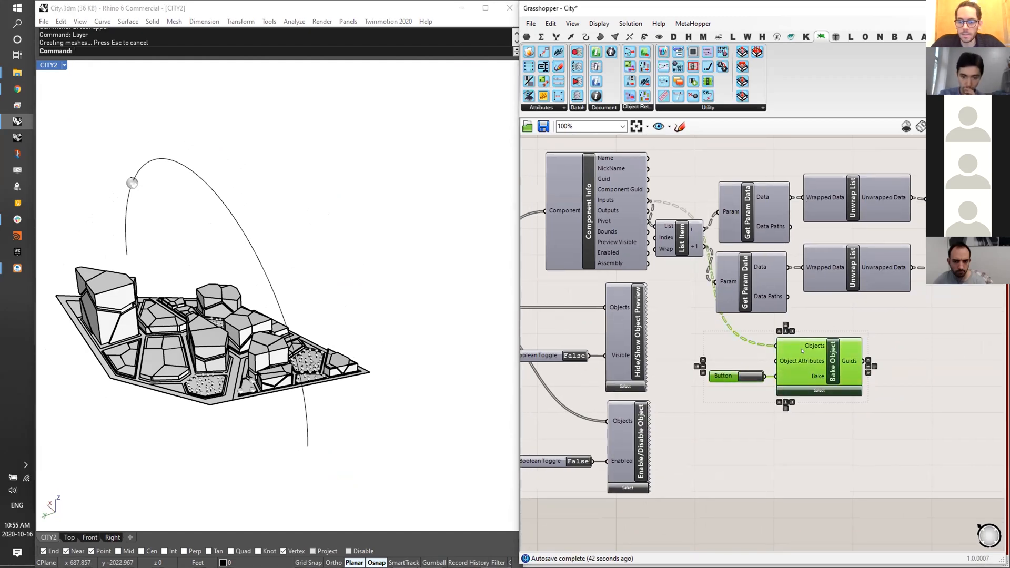
pyautogui.moveTo(284, 274); pyautogui.dragTo(296, 284, button='right')
pyautogui.press('Delete')
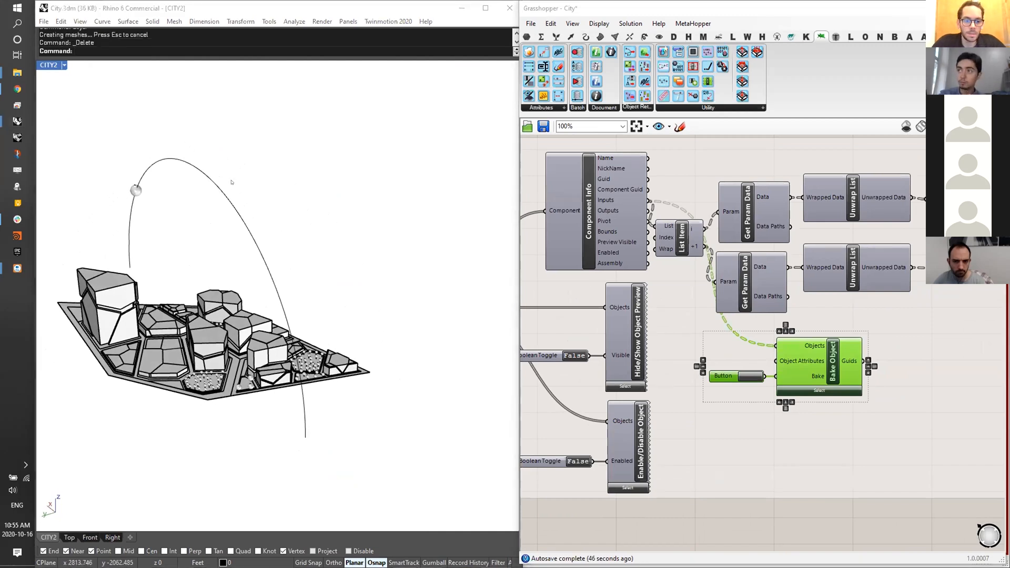
pyautogui.moveTo(263, 208); pyautogui.dragTo(255, 195, button='right')
pyautogui.hotkey('ctrl', 'z')
pyautogui.moveTo(813, 356); pyautogui.dragTo(797, 358, button='right')
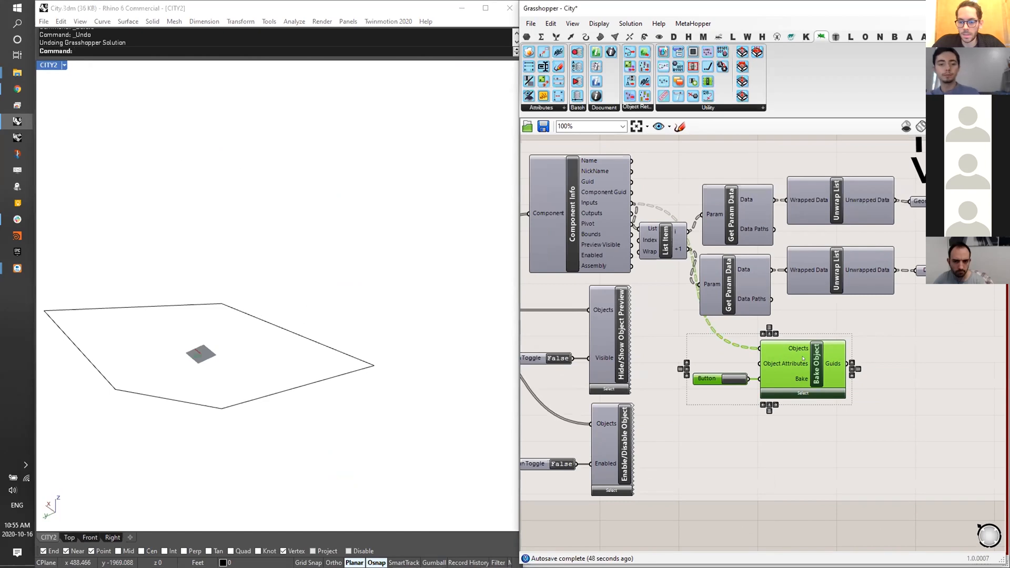
pyautogui.press('Delete')
# - Restore the city preview through the component fed by the unwrapped Geometry and Data parameters, and check the model in Rhino
pyautogui.scroll(-5, 702, 275)
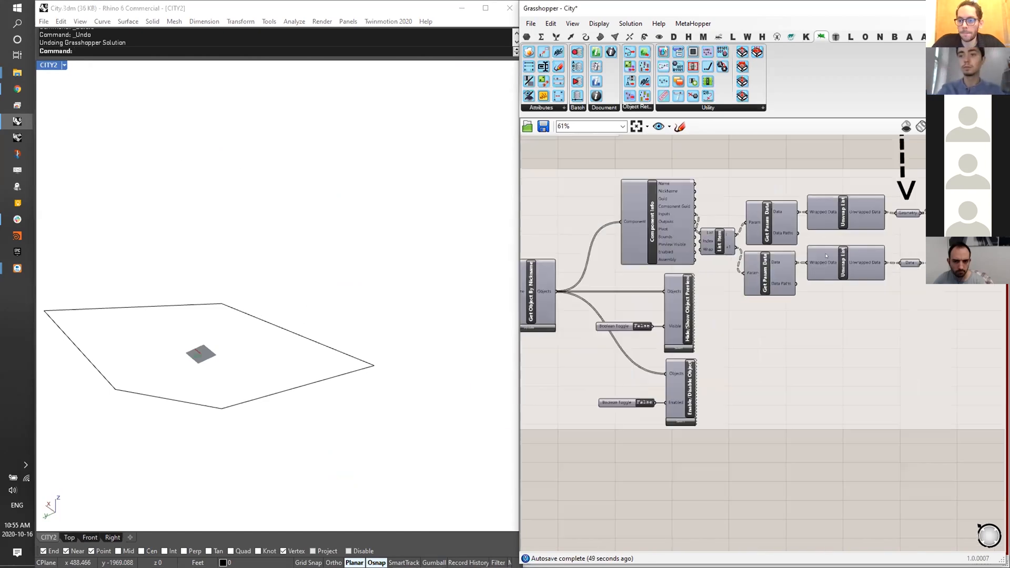
pyautogui.scroll(5, 701, 275)
pyautogui.middleClick(731, 295)
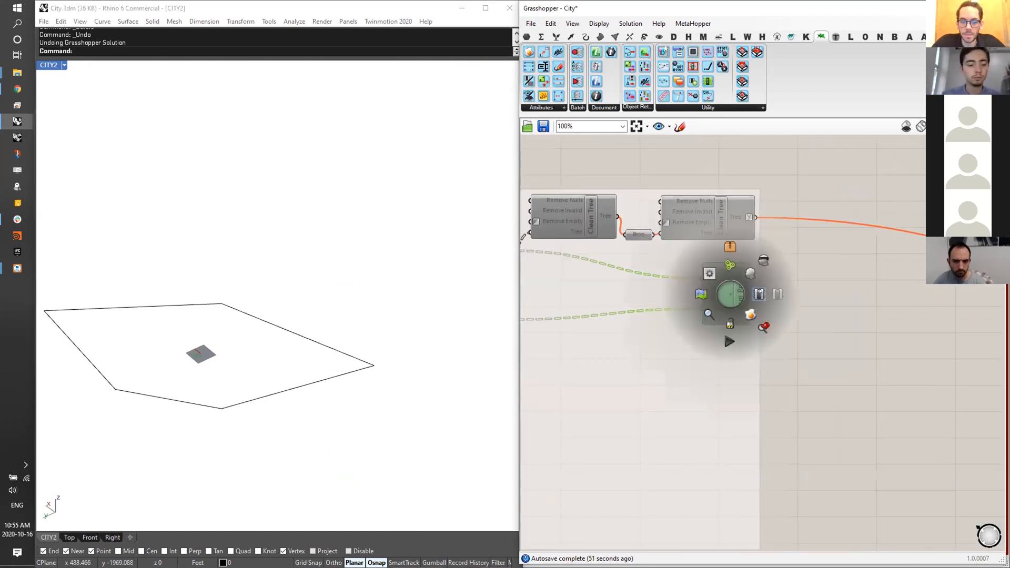
pyautogui.middleClick(725, 307)
pyautogui.click(728, 273)
pyautogui.click(273, 331)
pyautogui.moveTo(273, 331); pyautogui.dragTo(316, 308, button='right')
# - Rename all sliders of the definition to THIS IS A SLIDER through the panel feeding Rename Object's Names input
pyautogui.scroll(-3, 871, 290)
pyautogui.scroll(-3, 871, 290)
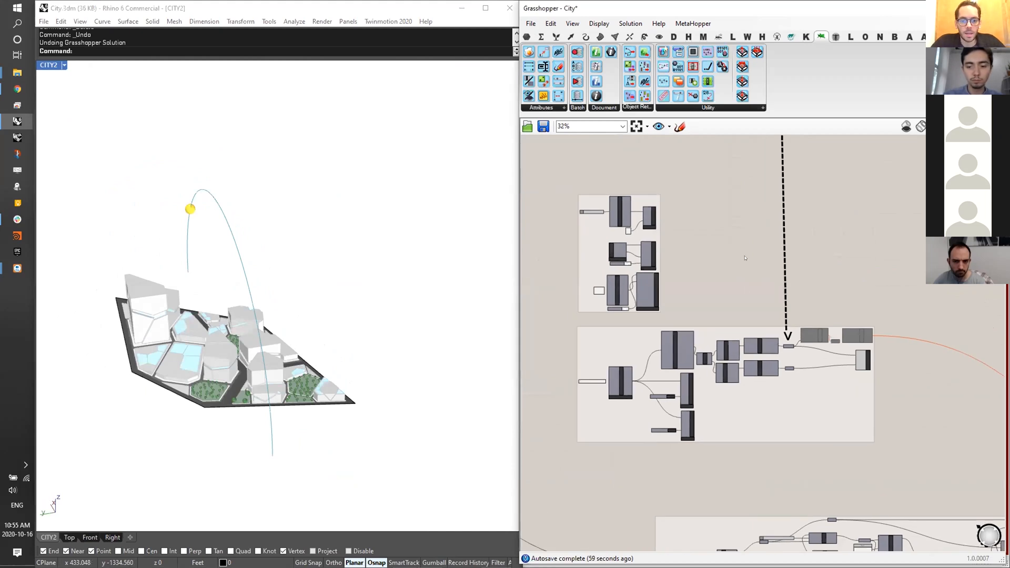
pyautogui.scroll(6, 605, 211)
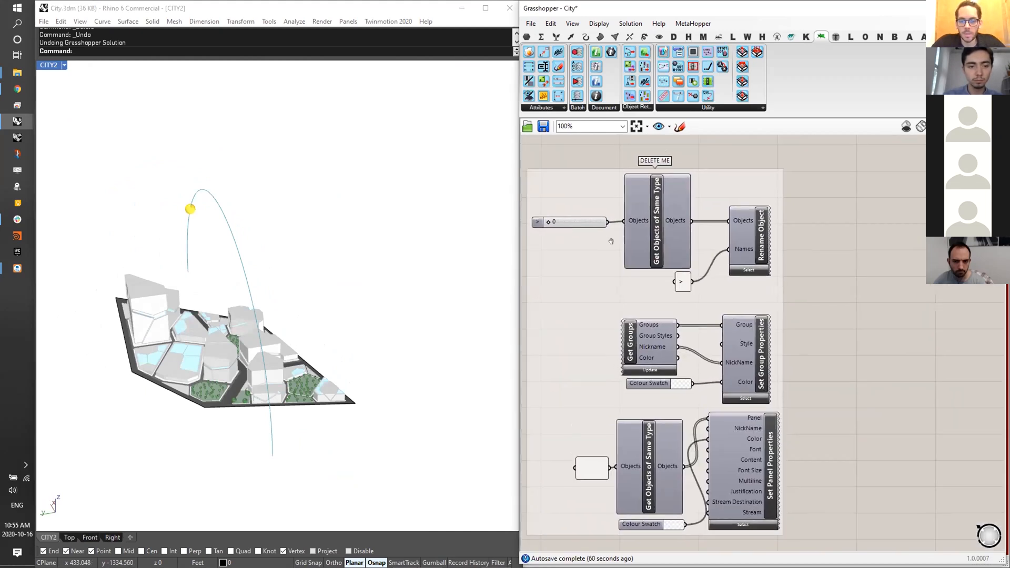
pyautogui.click(593, 223)
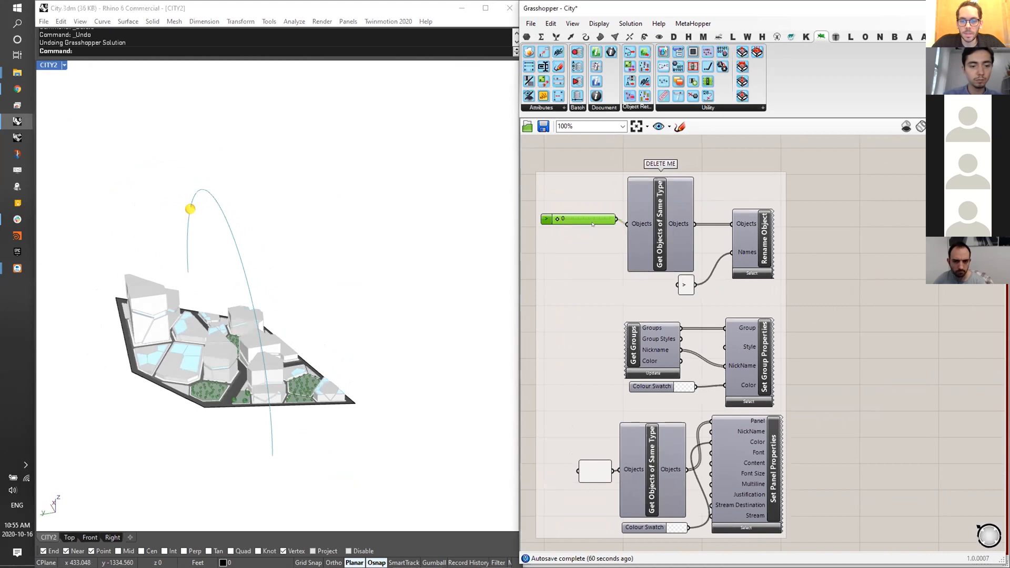
pyautogui.doubleClick(684, 288)
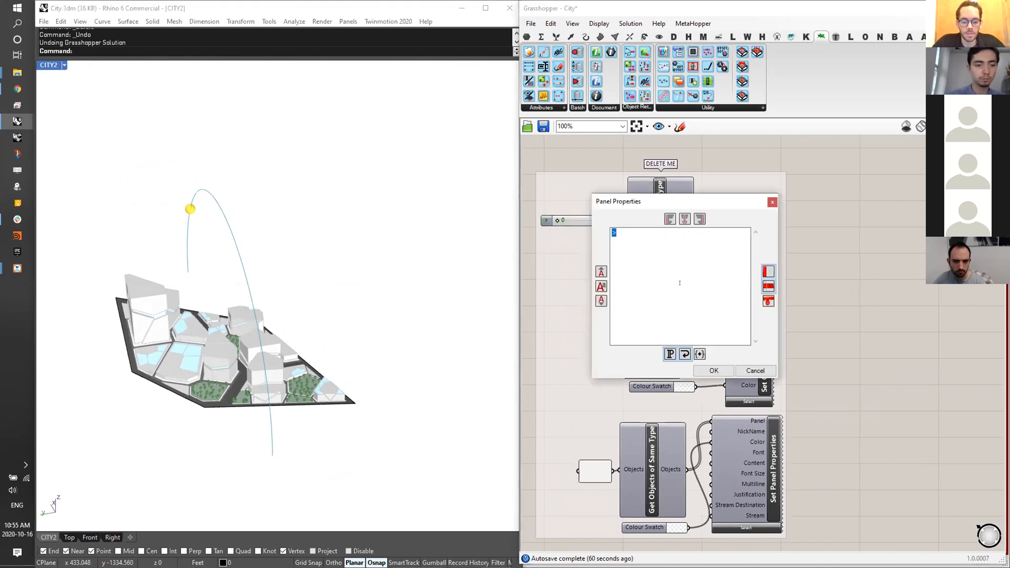
pyautogui.write('THIS IS A SLIDER')
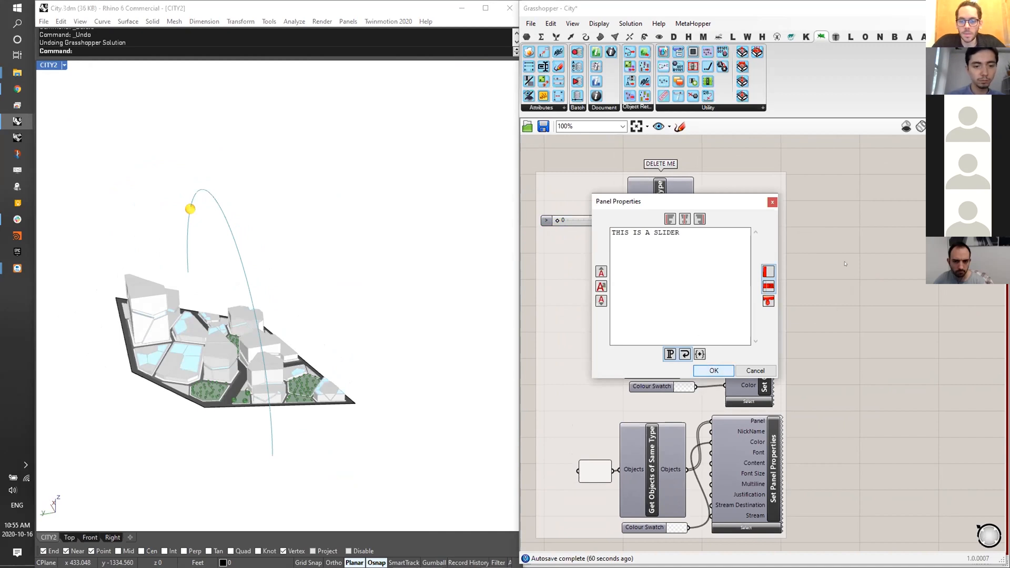
pyautogui.click(714, 371)
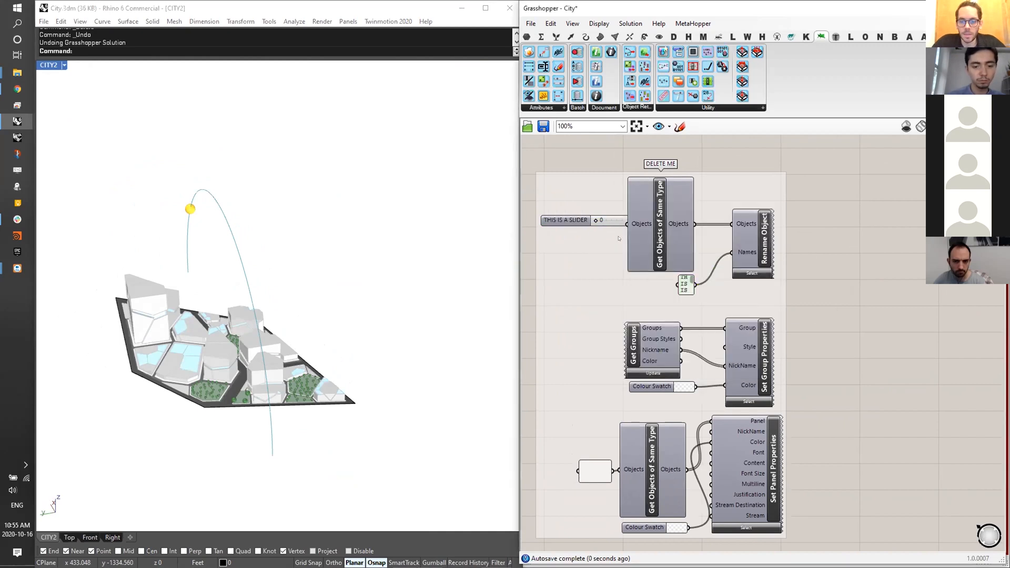
# - Move the slider clear of Get Objects of Same Type and widen the panel that feeds Rename Object's Names input
pyautogui.moveTo(567, 222); pyautogui.dragTo(535, 218)
pyautogui.moveTo(674, 290); pyautogui.dragTo(745, 300, button='right')
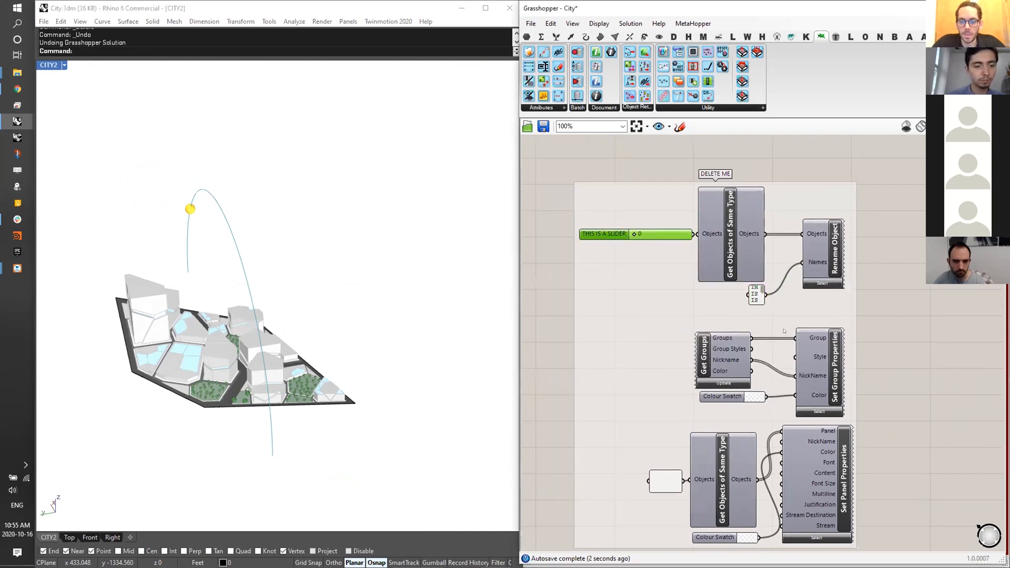
pyautogui.moveTo(745, 300); pyautogui.dragTo(649, 316)
# - Check the renamed slider at Populate 2D's Count input and set the Names panel's text back to ">"
pyautogui.scroll(-8, 618, 274)
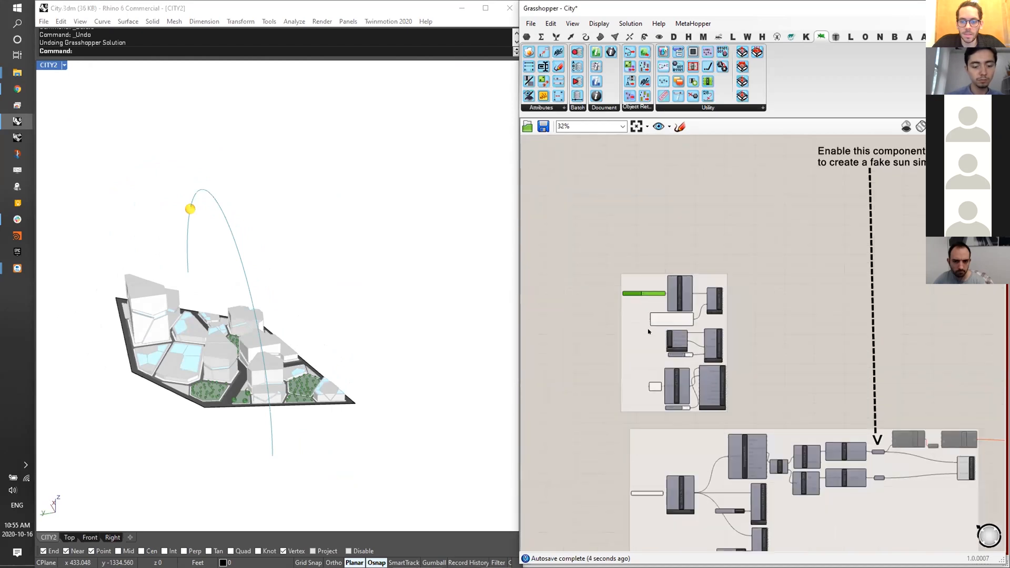
pyautogui.scroll(8, 618, 273)
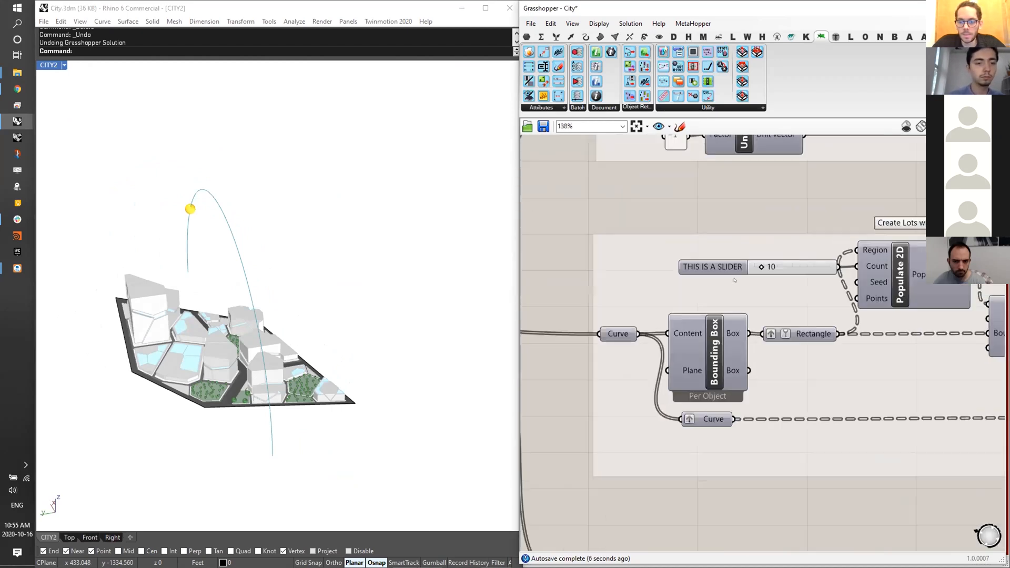
pyautogui.scroll(-4, 642, 297)
pyautogui.moveTo(645, 279); pyautogui.dragTo(654, 226, button='right')
pyautogui.scroll(8, 654, 226)
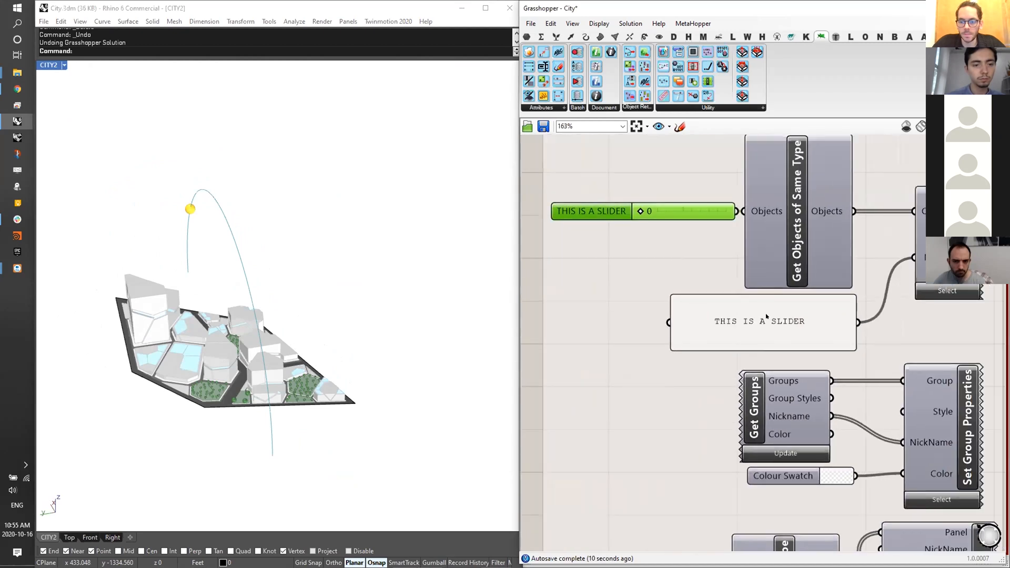
pyautogui.doubleClick(762, 314)
pyautogui.press('Delete')
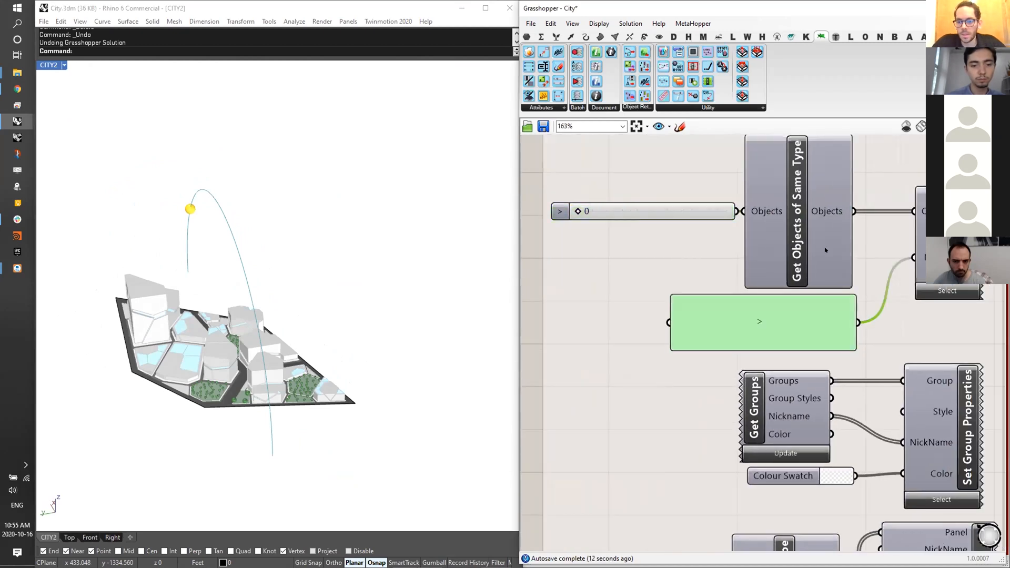
pyautogui.scroll(-4, 860, 289)
pyautogui.click(860, 289)
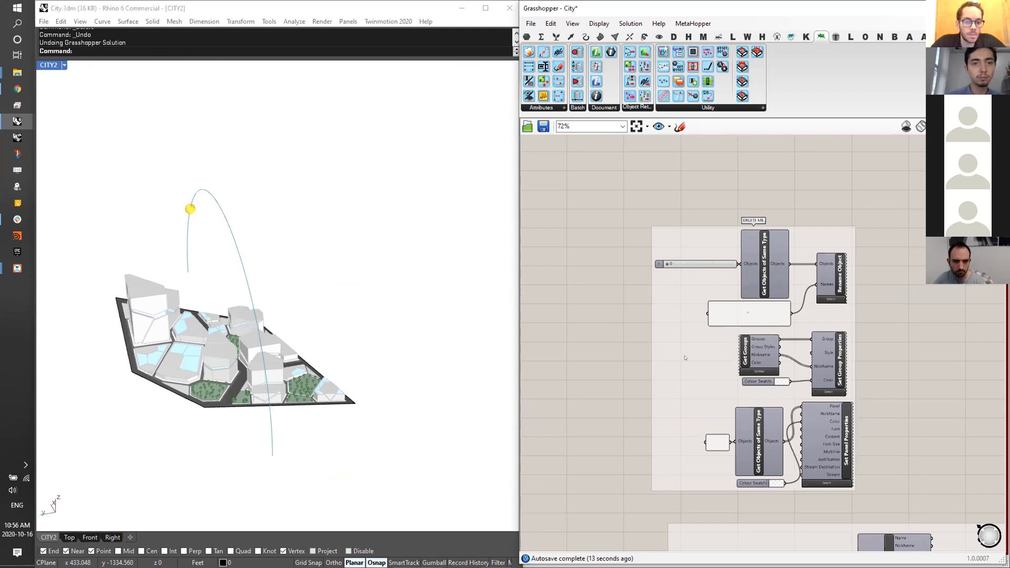
# - Examine the component groups throughout the City definition, from the metadata tools to the City Block Regions group
pyautogui.scroll(-1, 760, 382)
pyautogui.scroll(-6, 760, 381)
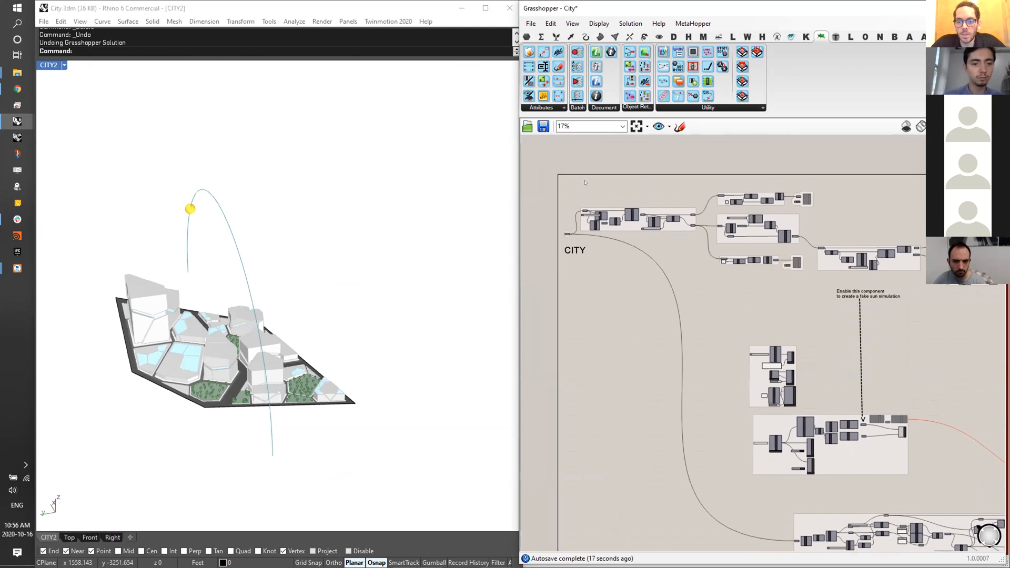
pyautogui.scroll(4, 591, 248)
pyautogui.scroll(-3, 649, 258)
pyautogui.moveTo(875, 257); pyautogui.dragTo(665, 245, button='right')
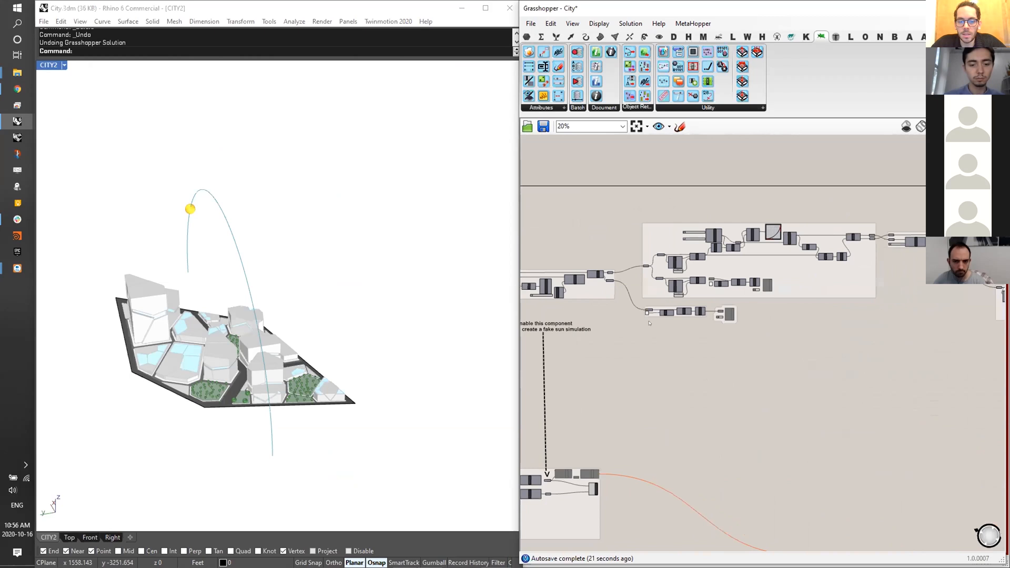
pyautogui.moveTo(542, 223); pyautogui.dragTo(786, 264, button='right')
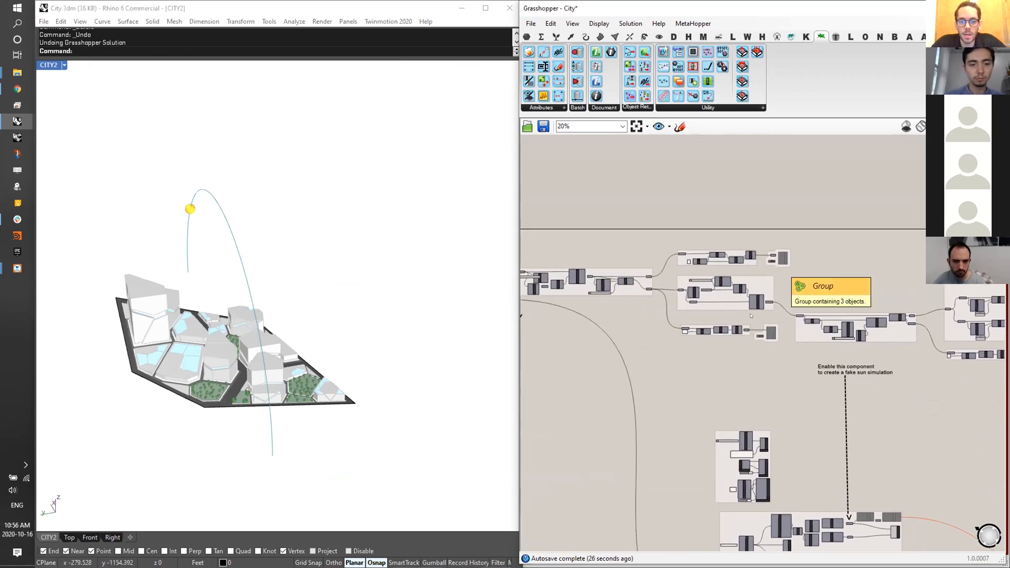
pyautogui.scroll(-4, 667, 305)
pyautogui.scroll(-1, 667, 305)
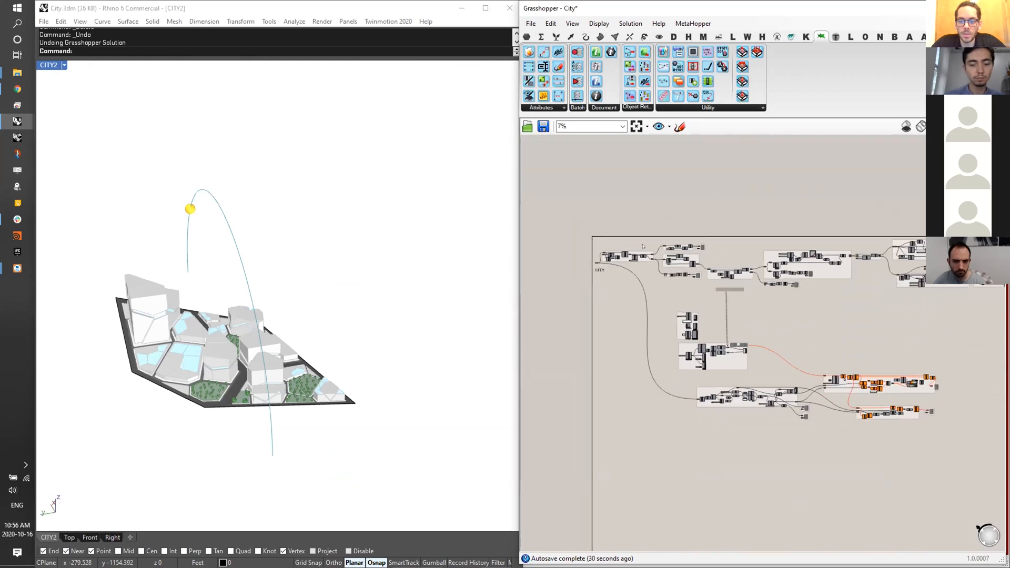
pyautogui.scroll(2, 639, 234)
pyautogui.scroll(7, 593, 249)
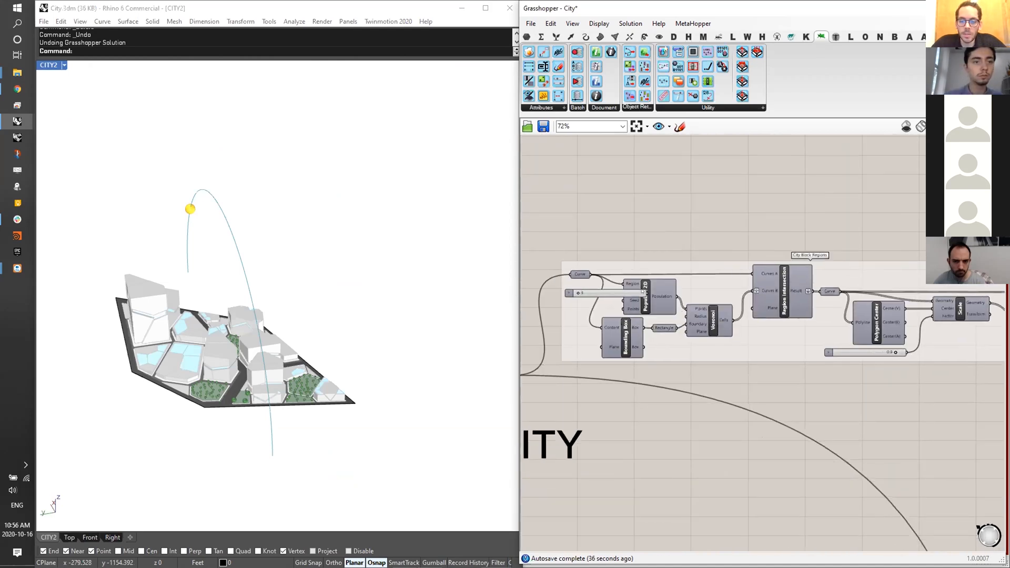
# - Move the Curve parameter and the count slider away from the Populate 2D component in the City Block Regions group
pyautogui.moveTo(577, 273); pyautogui.dragTo(588, 293)
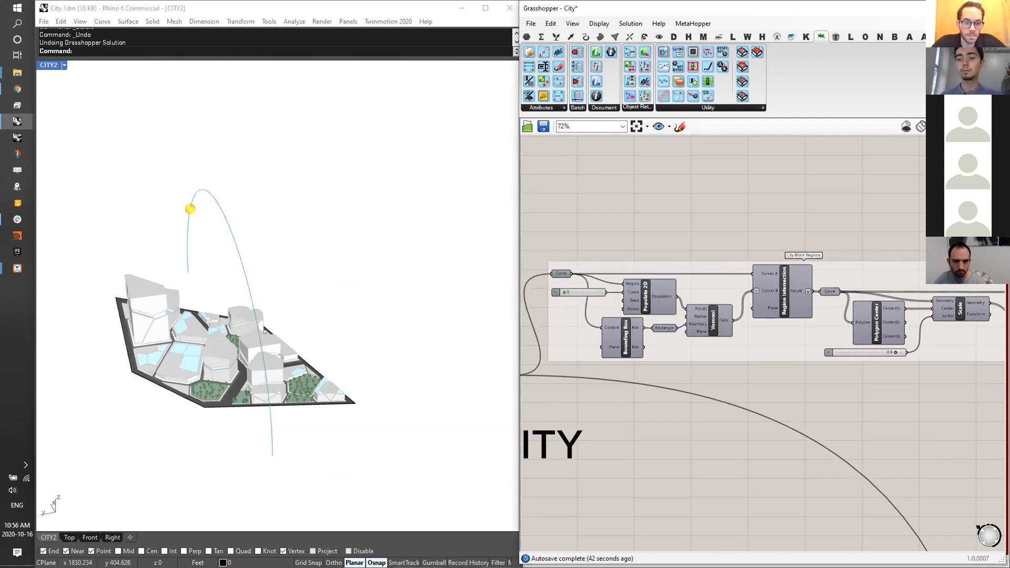
pyautogui.moveTo(265, 330); pyautogui.dragTo(277, 332, button='right')
pyautogui.scroll(-2, 740, 217)
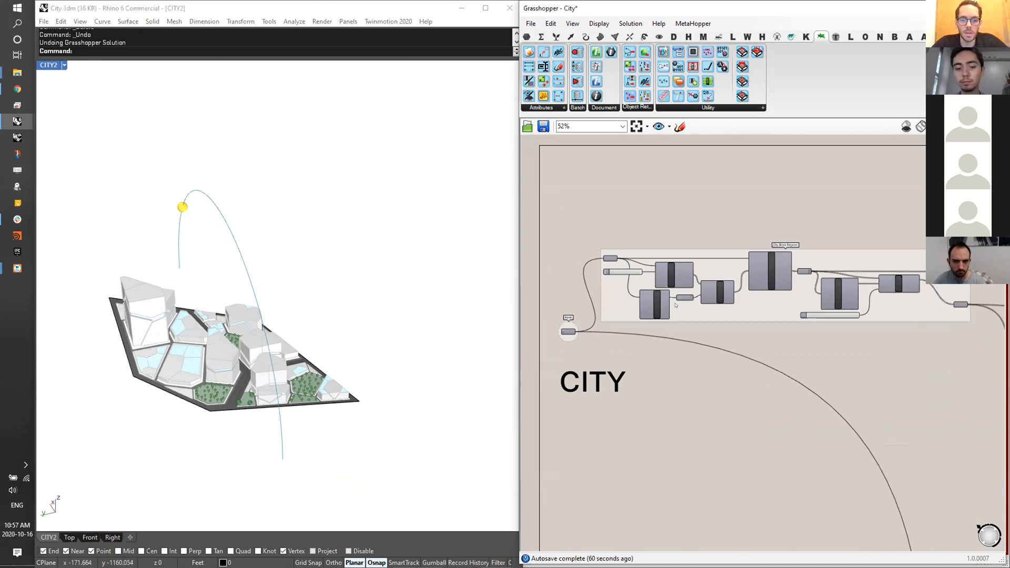
pyautogui.scroll(-2, 679, 305)
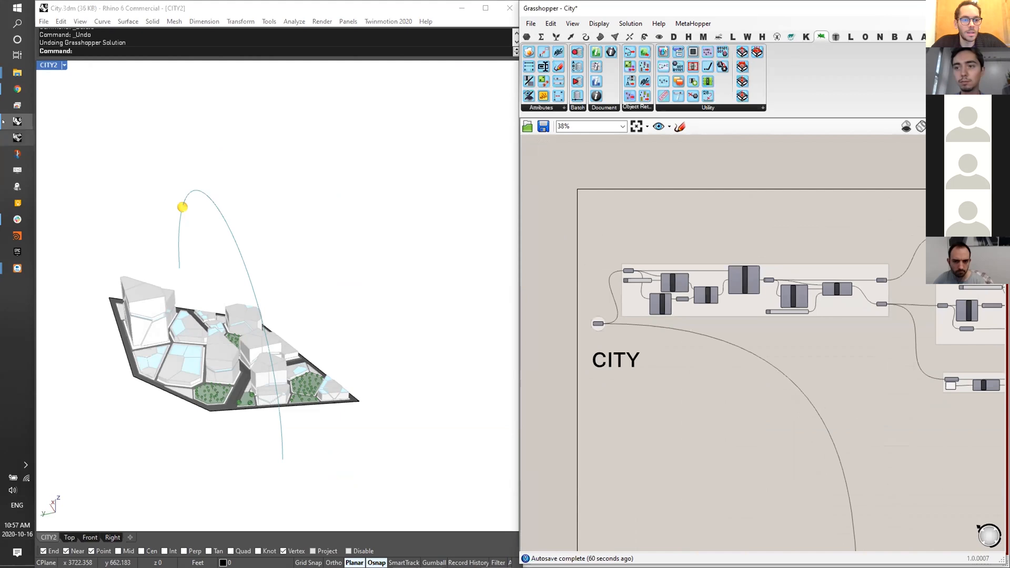
# - Switch to the Pavilion + Tower.3dm Rhino session, bring up the Pavilion definition and toggle off its solver lock
pyautogui.moveTo(17, 121)
pyautogui.click(93, 208)
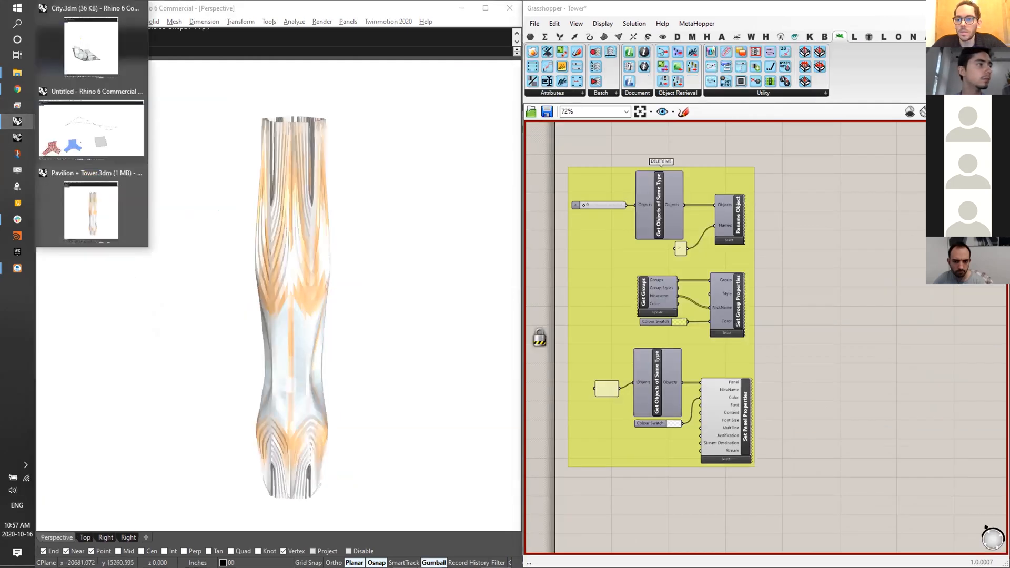
pyautogui.click(92, 211)
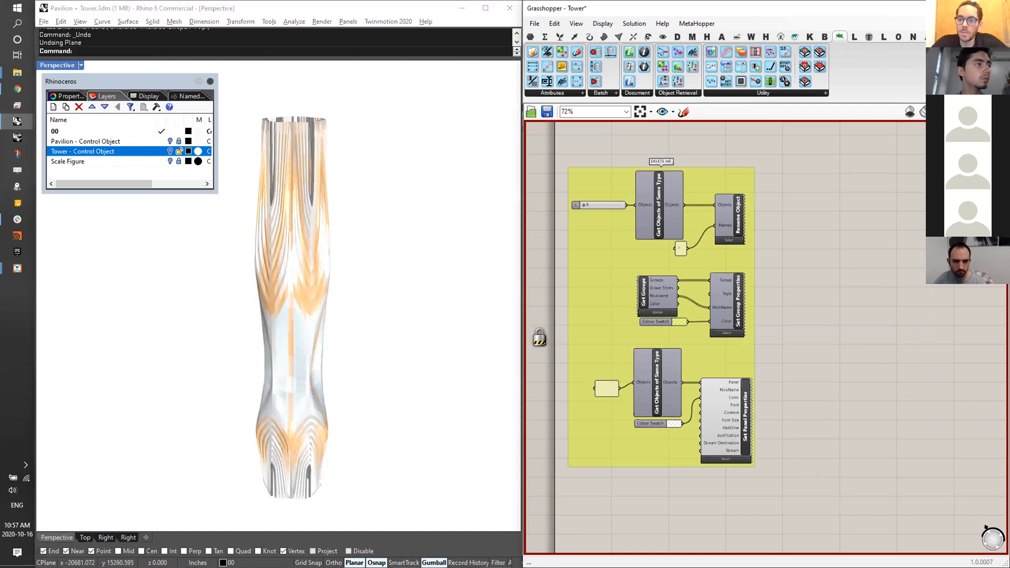
pyautogui.hotkey('ctrl', 'Tab')
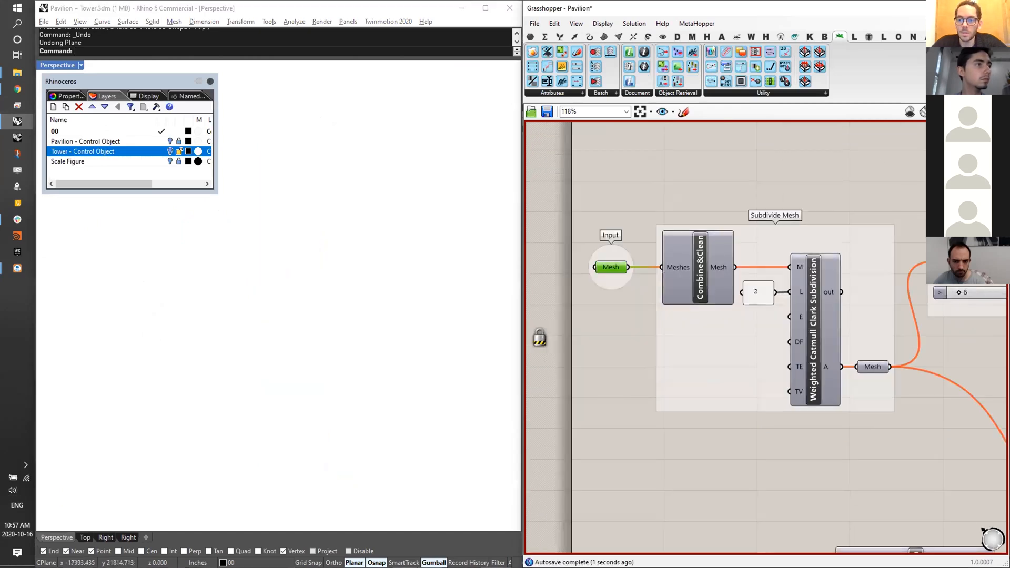
pyautogui.rightClick(878, 147)
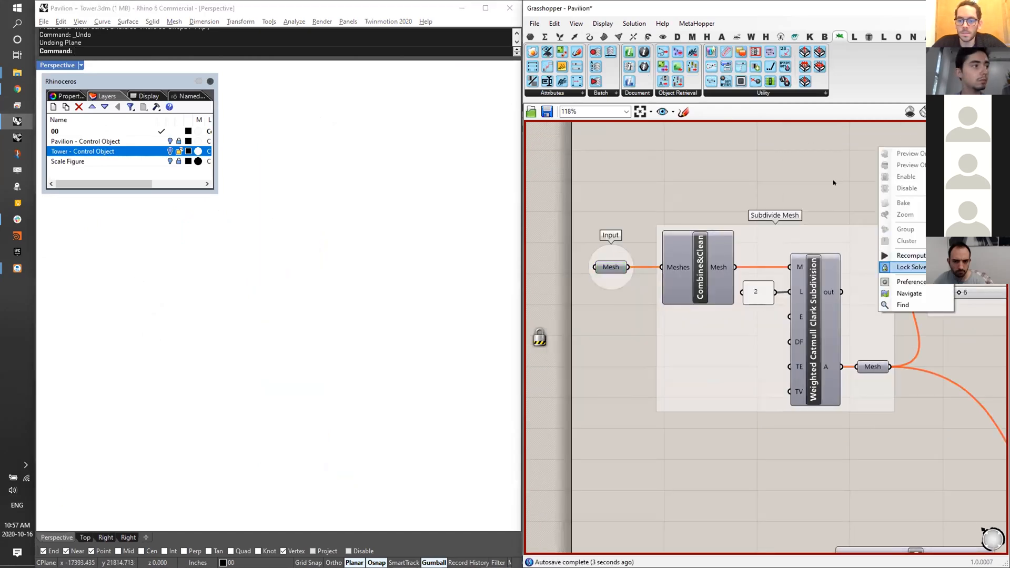
pyautogui.click(900, 262)
pyautogui.hotkey('ctrl', 'Tab')
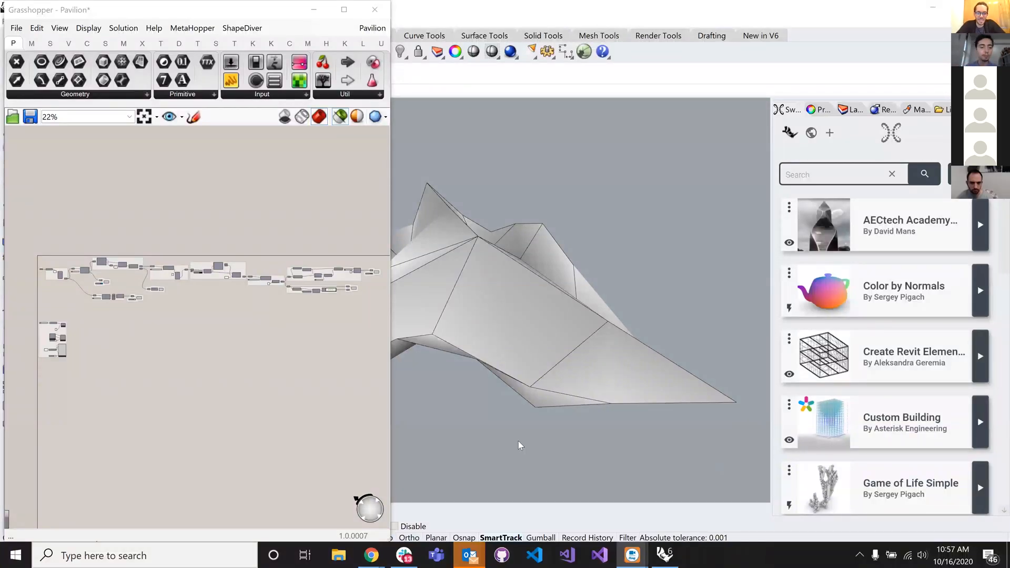
# - Switch to Chrome and browse the app listings in the Swarm Apps Marketplace
pyautogui.click(415, 511)
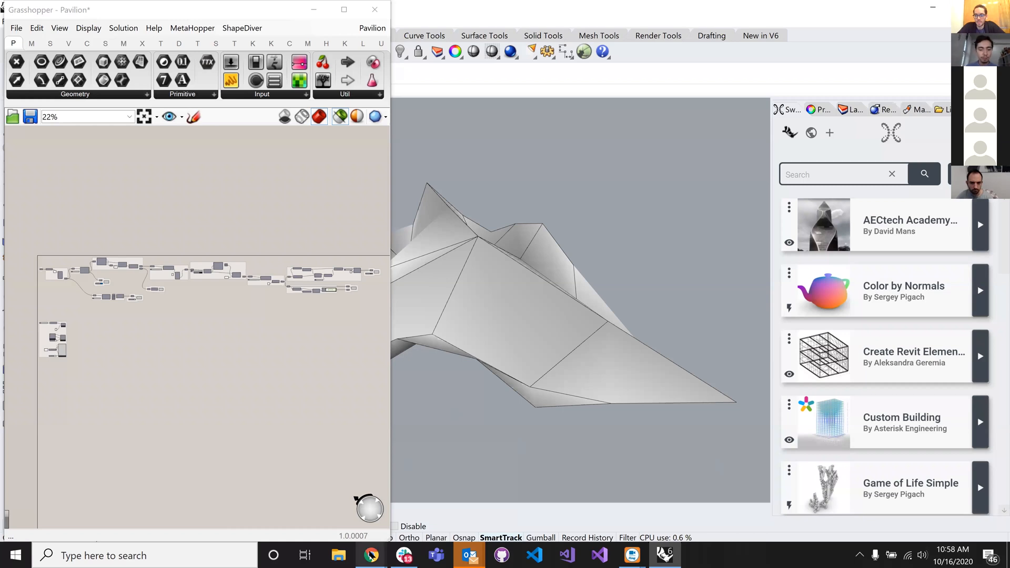
pyautogui.click(371, 555)
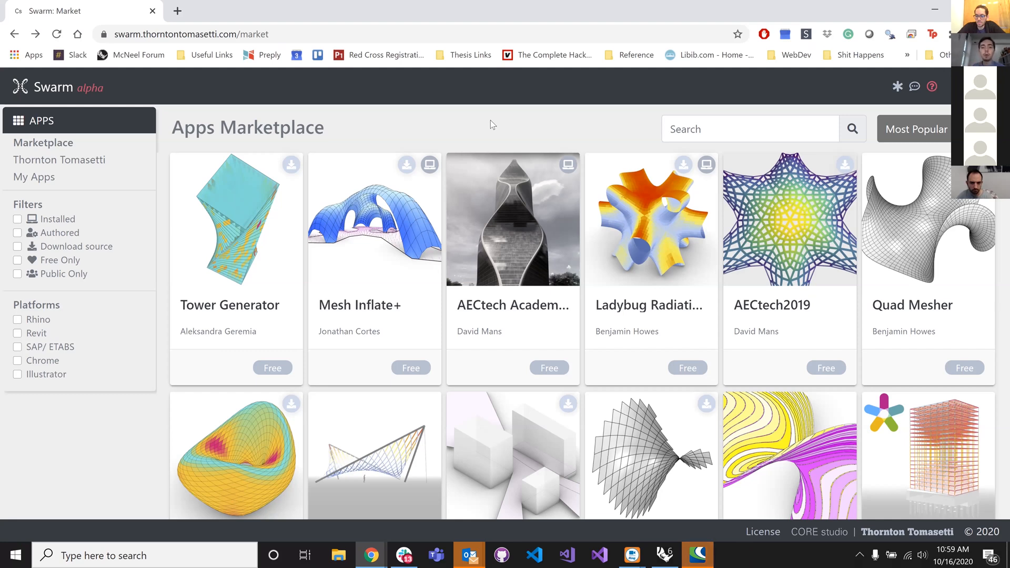
pyautogui.scroll(-2, 483, 139)
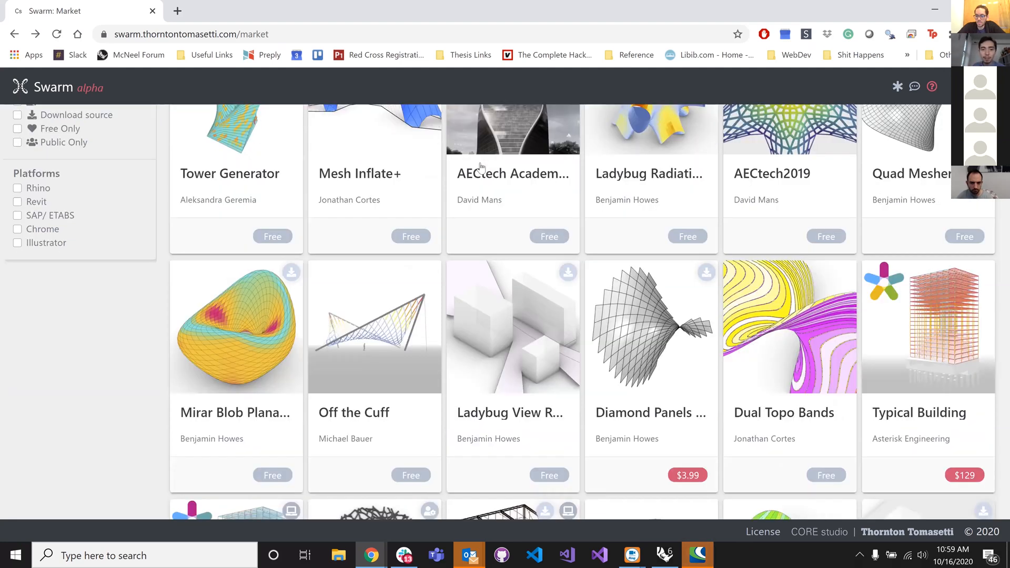
pyautogui.scroll(-8, 318, 177)
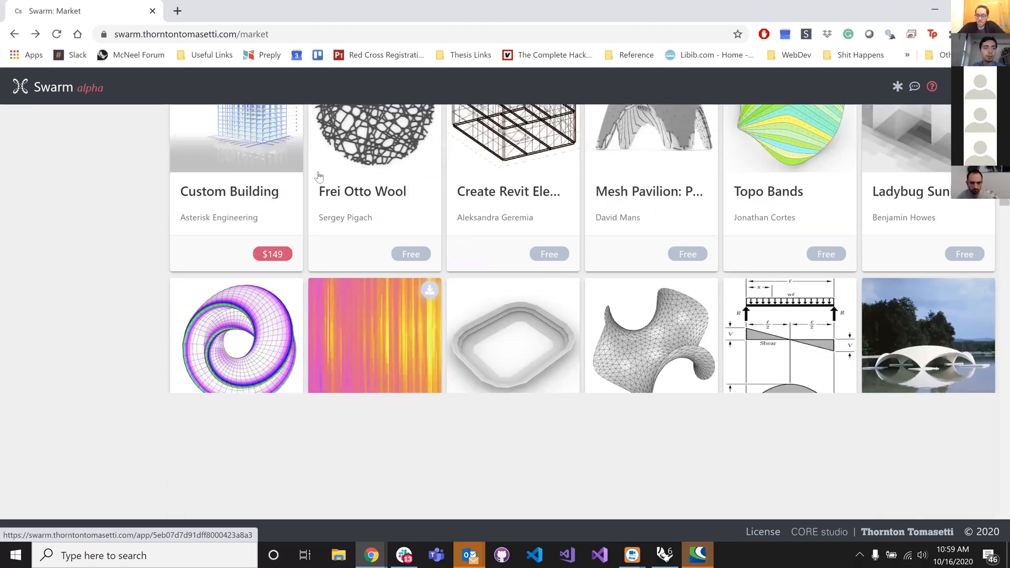
pyautogui.scroll(12, 280, 149)
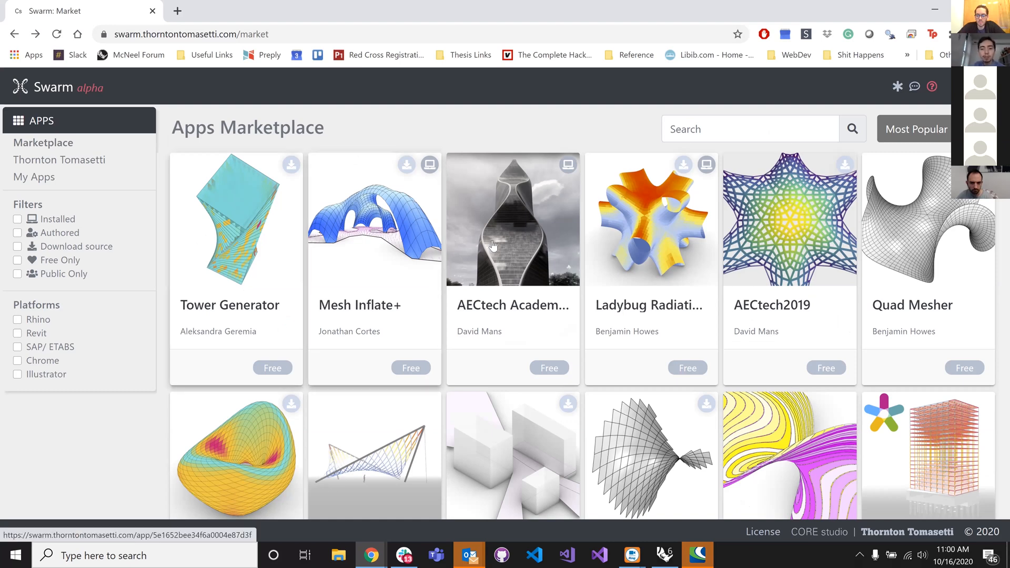
# - Open the Mirar Blob Planarity app from the marketplace and launch it in the Swarm viewer
pyautogui.scroll(-5, 451, 242)
pyautogui.scroll(1, 374, 296)
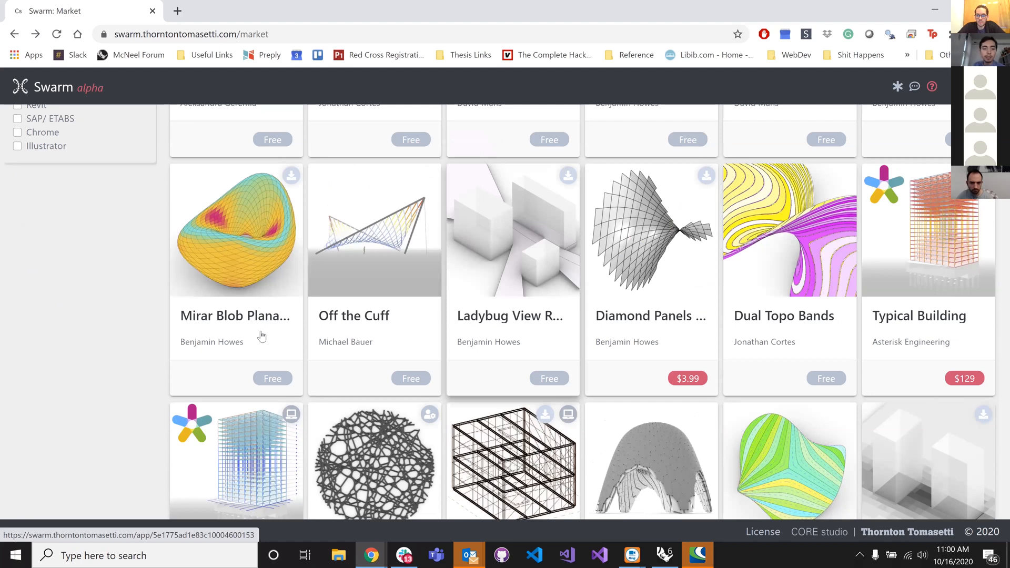
pyautogui.click(261, 337)
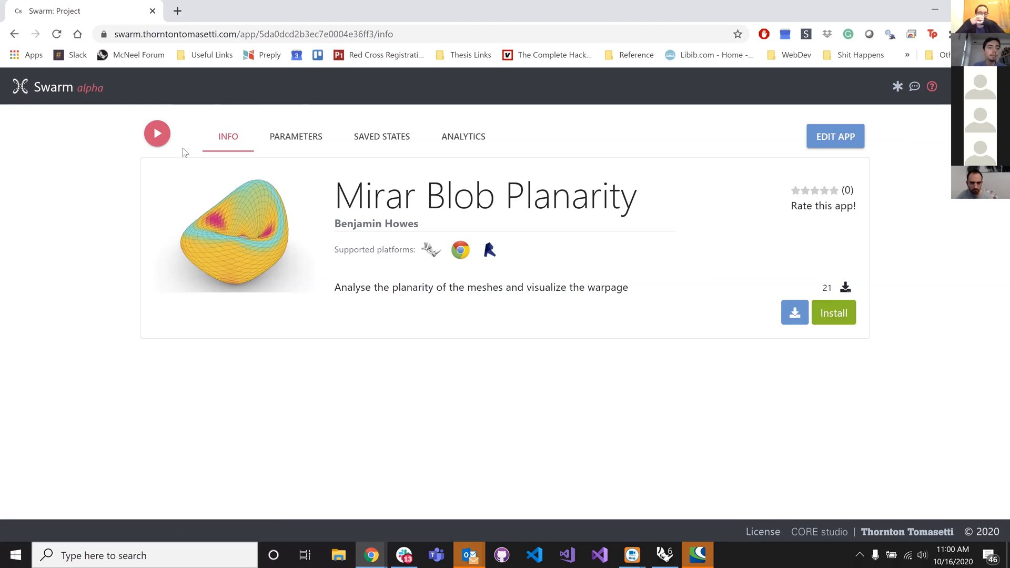
pyautogui.click(157, 134)
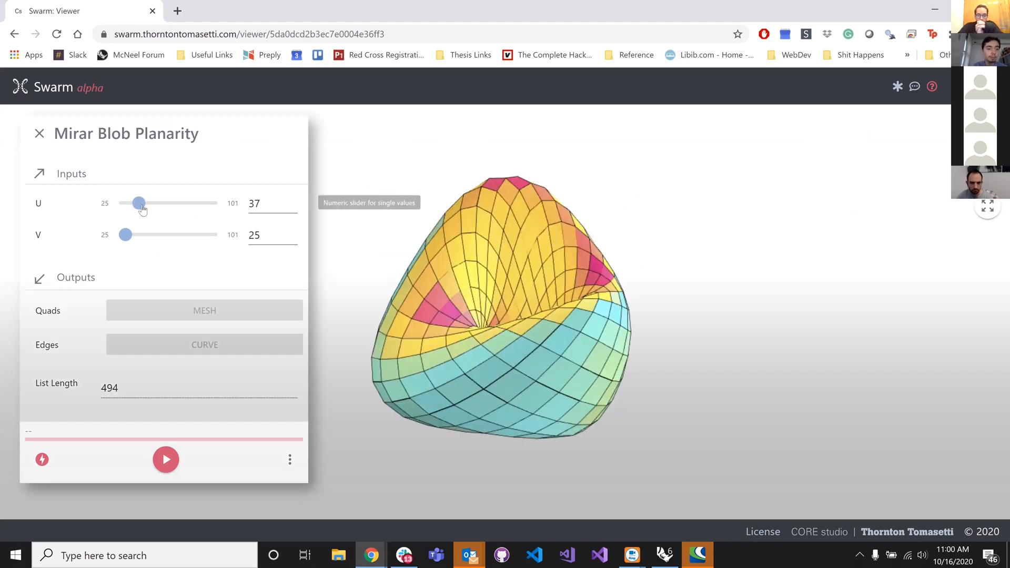
# - Set the blob app's U input to 59.821, orbit the recomputed mesh, and check the Saved States and Download .3dm snapshot options
pyautogui.moveTo(139, 205); pyautogui.dragTo(164, 204)
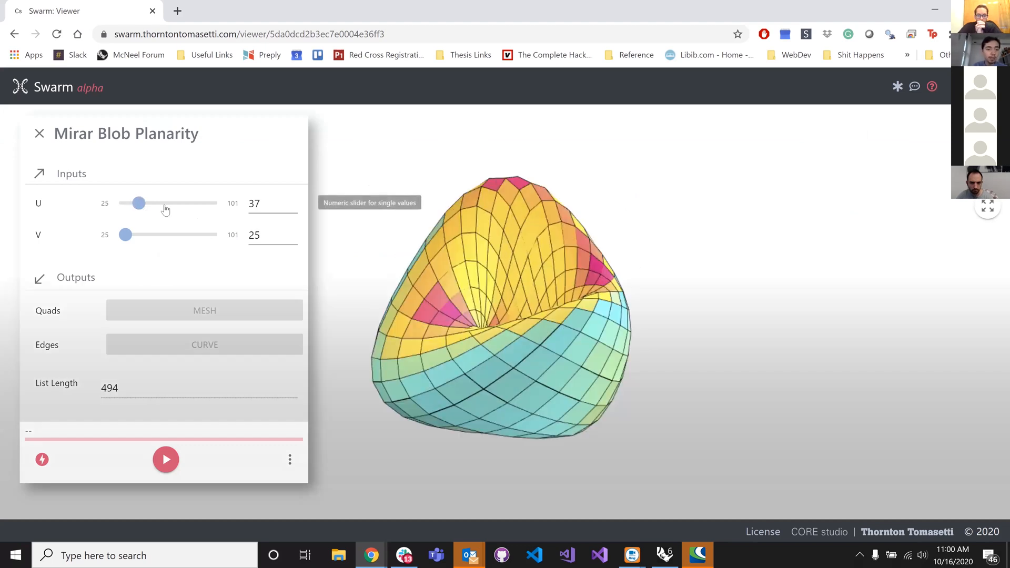
pyautogui.click(126, 235)
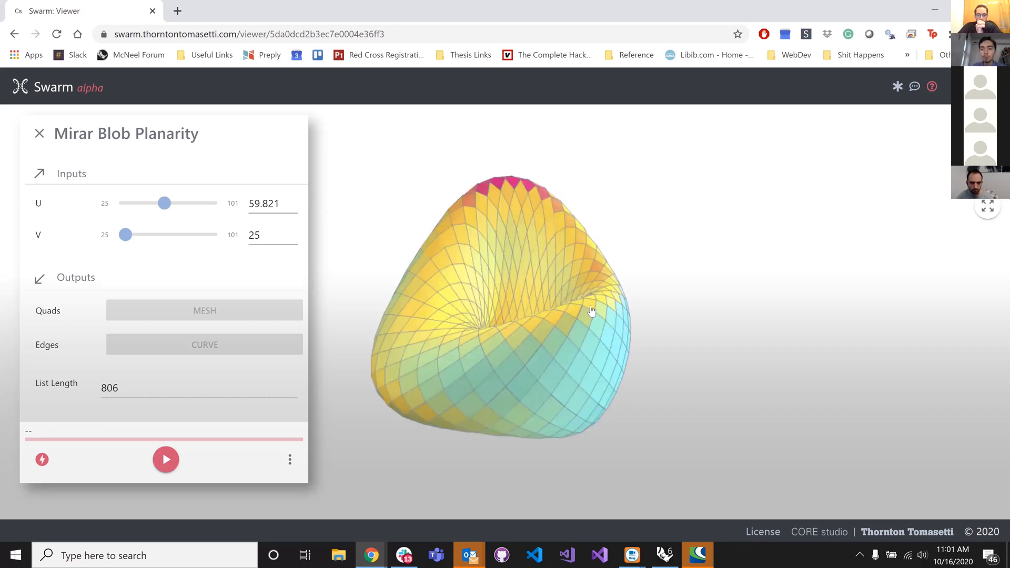
pyautogui.moveTo(571, 345); pyautogui.dragTo(539, 297)
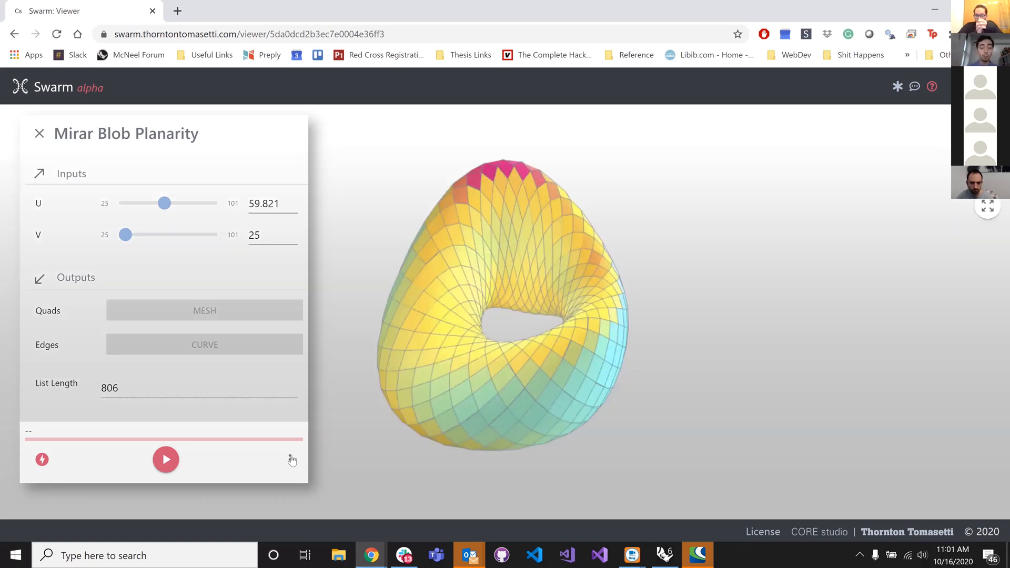
pyautogui.click(291, 459)
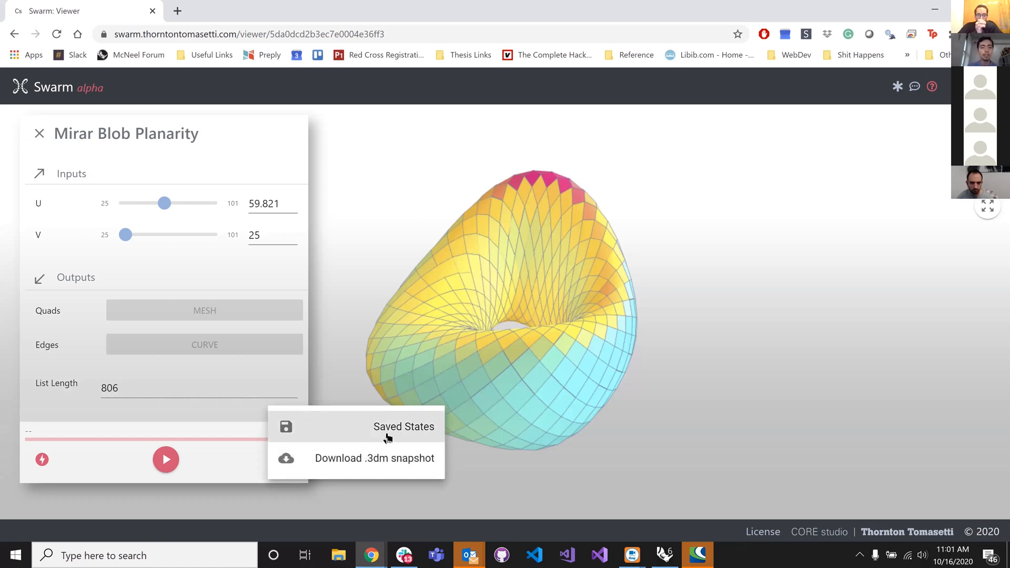
pyautogui.click(417, 207)
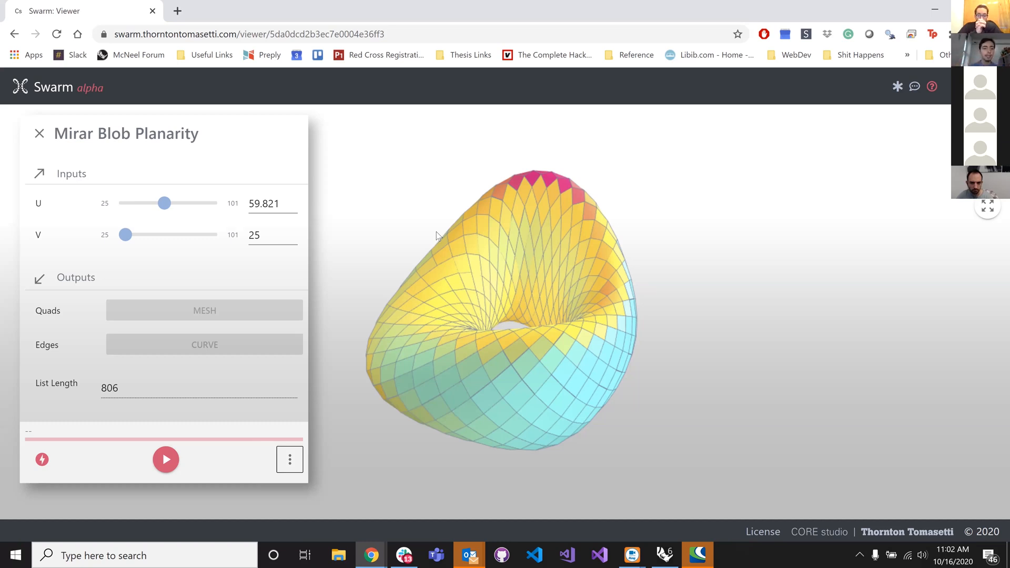
# - Return to the marketplace, go to Swarm's plug-in downloads page and look through the Alternative Downloads section
pyautogui.click(79, 92)
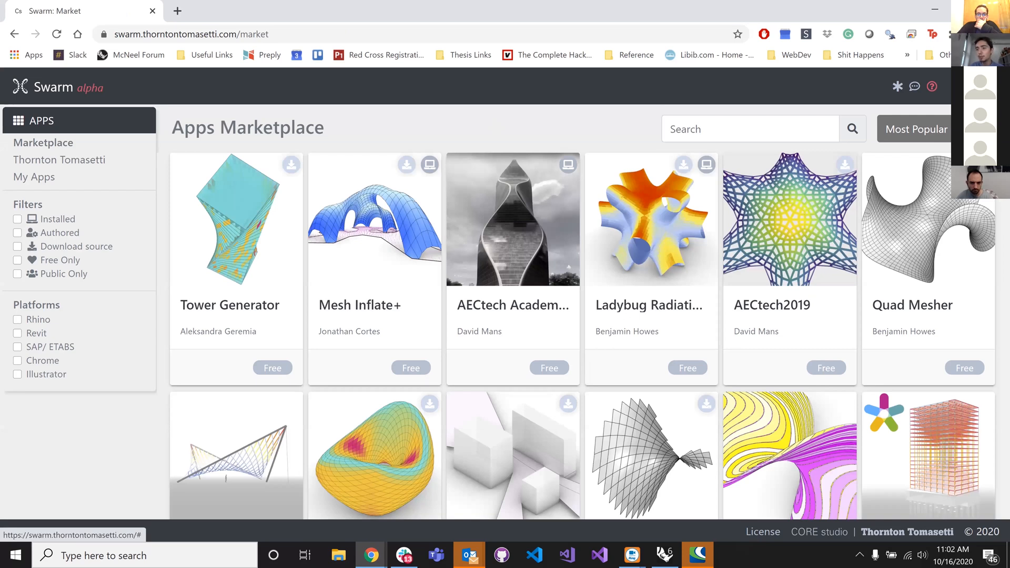
pyautogui.click(977, 87)
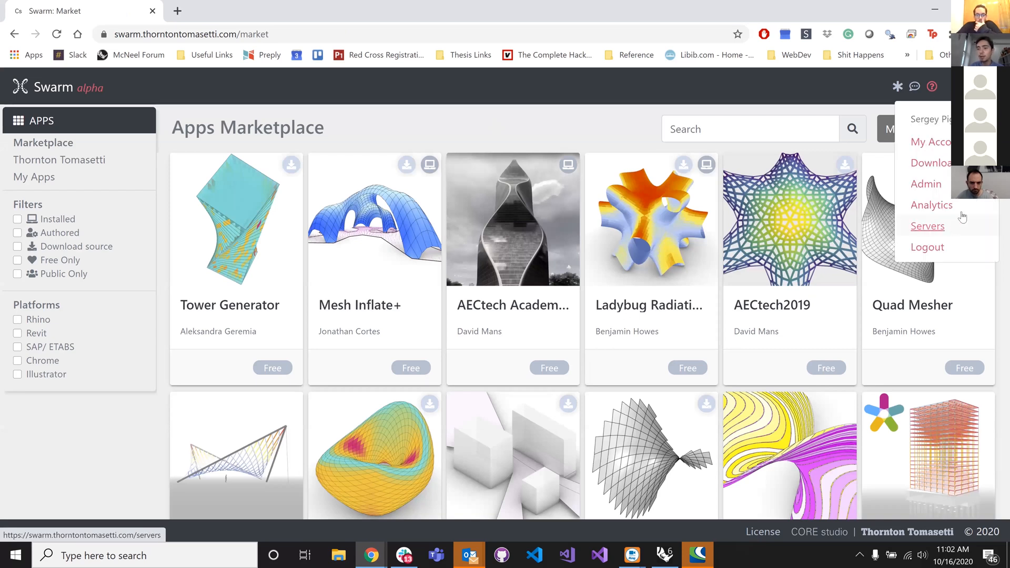
pyautogui.click(941, 166)
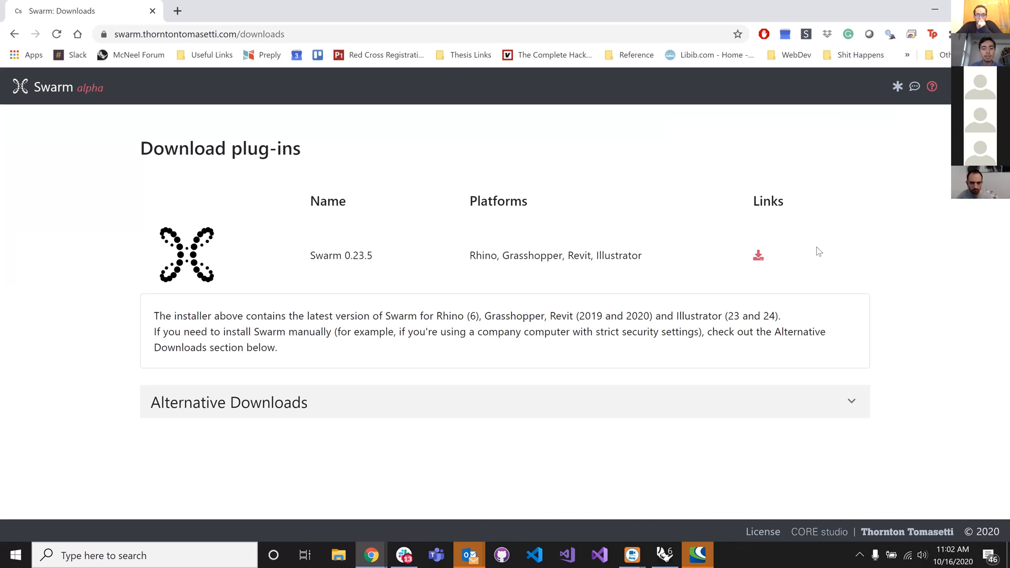
pyautogui.click(593, 410)
pyautogui.scroll(-1, 593, 411)
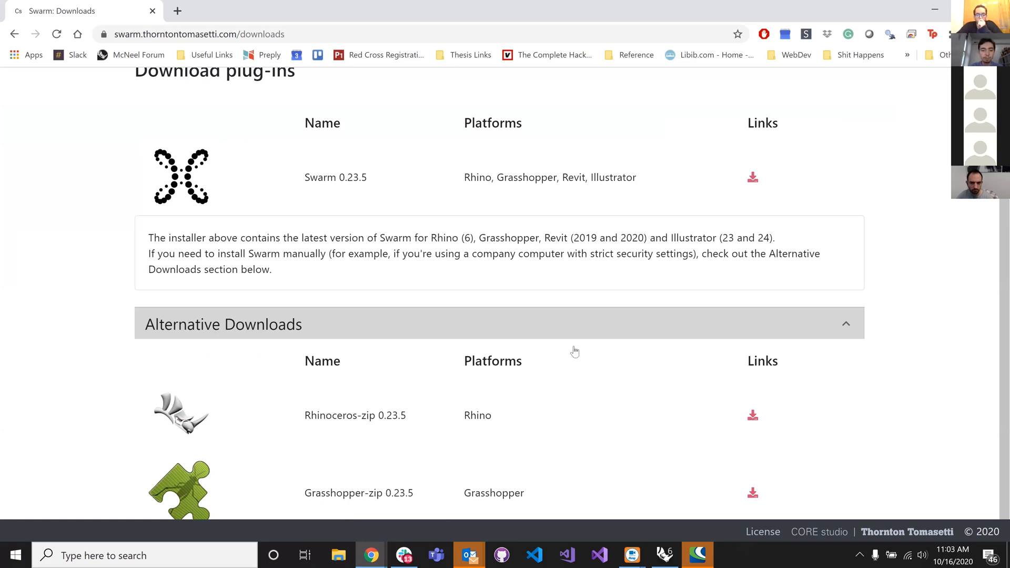
pyautogui.click(573, 330)
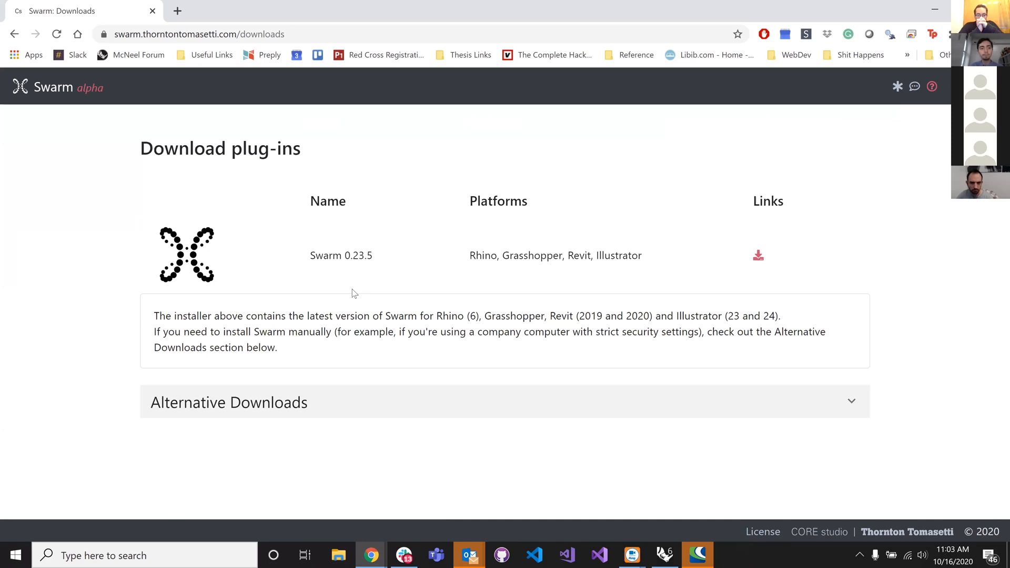
# - Switch to the Rhino Pavilion session, zoom to the selected pavilion and move the Grasshopper window clear of Rhino's command line
pyautogui.click(665, 555)
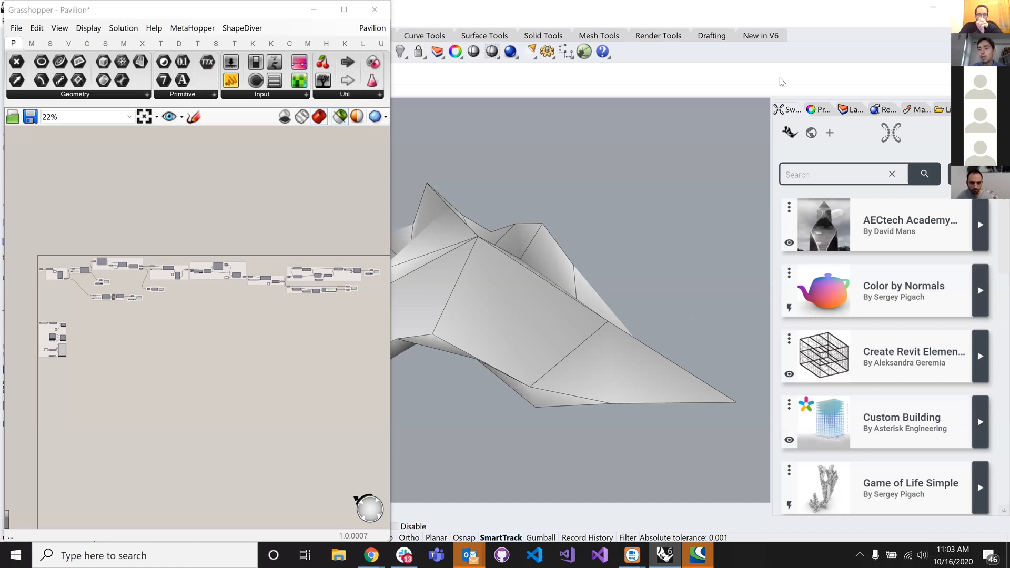
pyautogui.moveTo(638, 268); pyautogui.dragTo(581, 245, button='right')
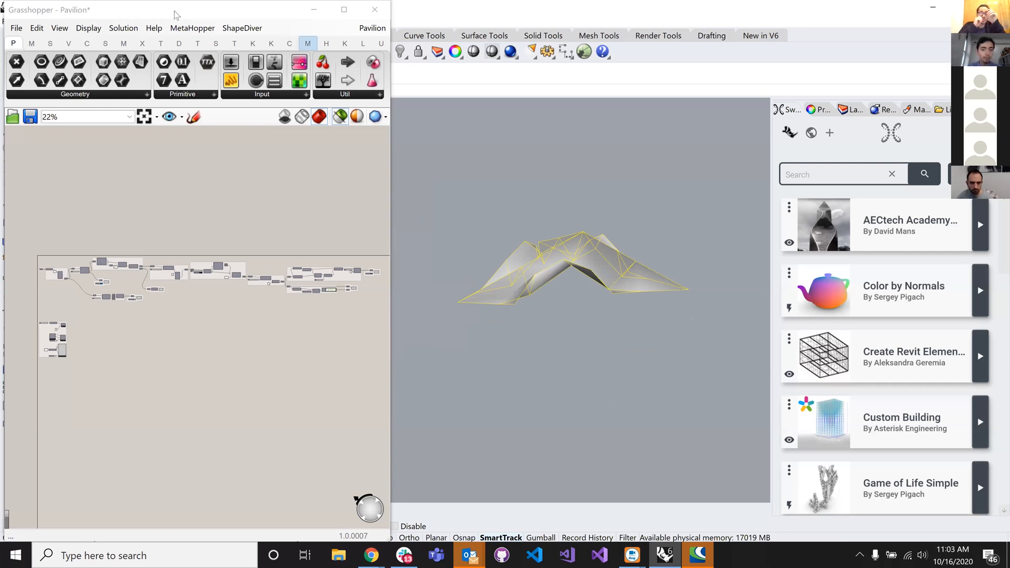
pyautogui.moveTo(175, 11); pyautogui.dragTo(176, 126)
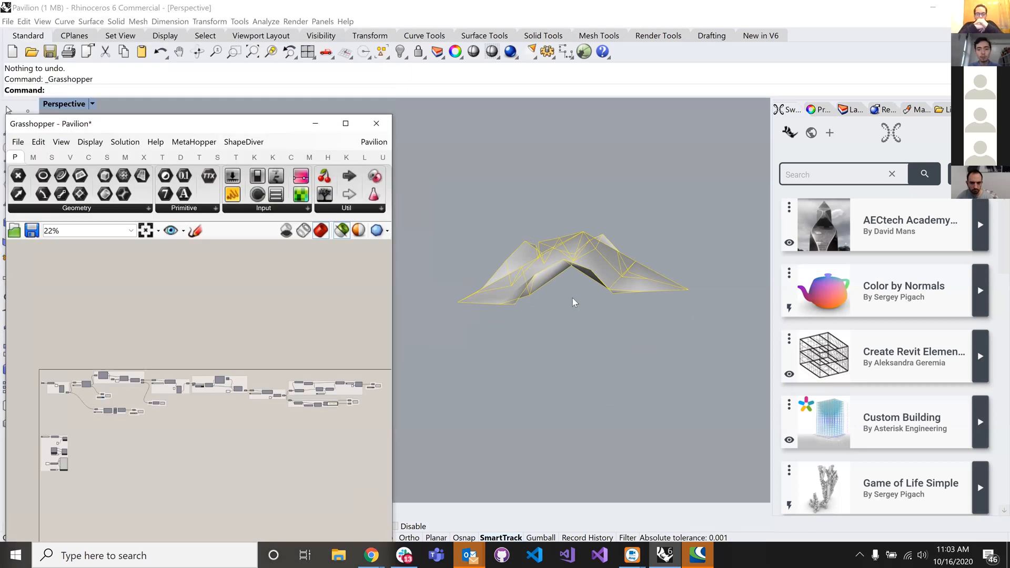
pyautogui.write('ZS')
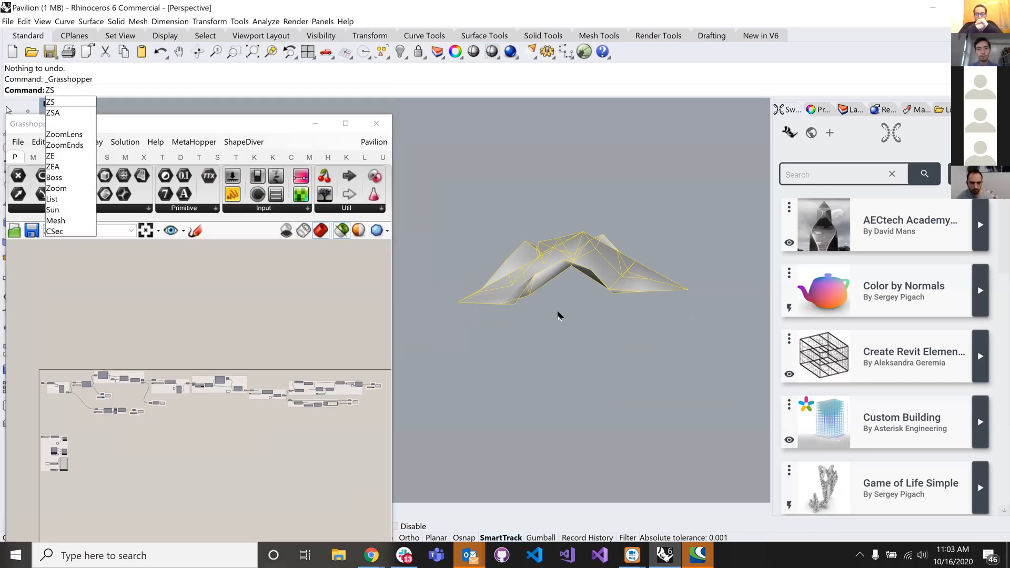
pyautogui.press('Return')
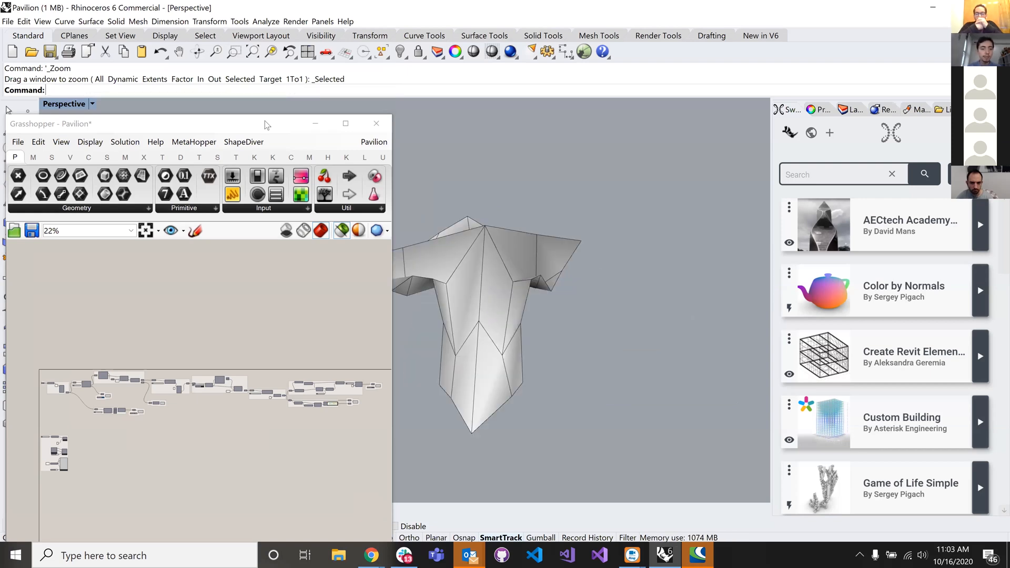
pyautogui.moveTo(264, 125); pyautogui.dragTo(280, 102)
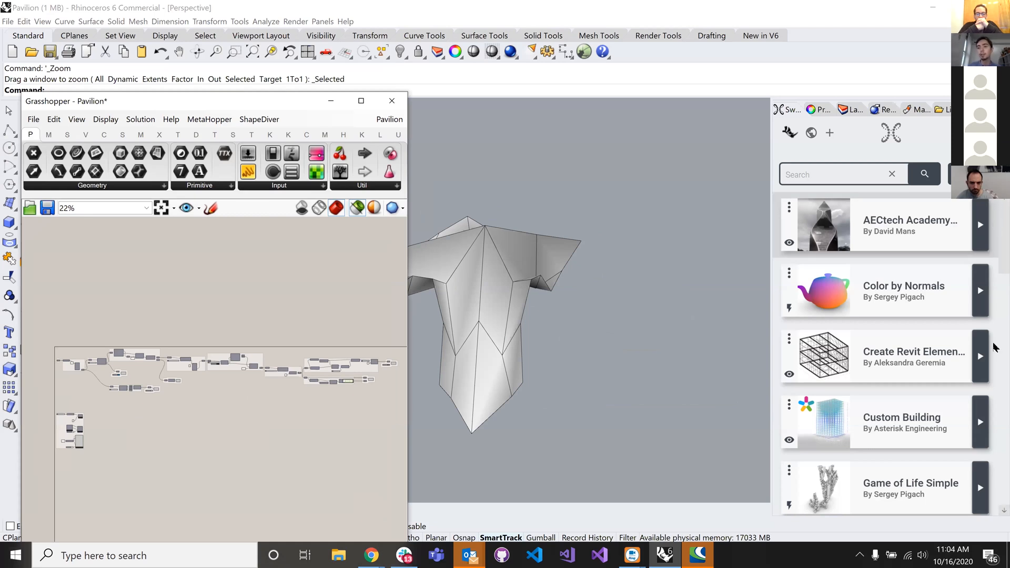
# - Browse the Swarm apps available in Rhino, then load and run AECtech Academy DC Sample and inspect its tower preview beside the pavilion
pyautogui.scroll(-6, 986, 431)
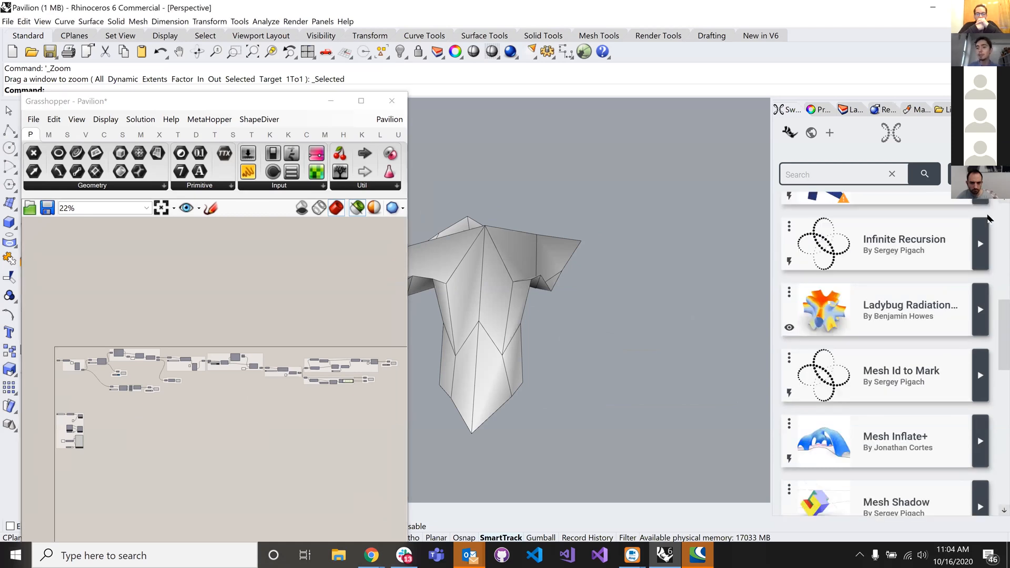
pyautogui.scroll(-4, 927, 227)
pyautogui.scroll(10, 928, 226)
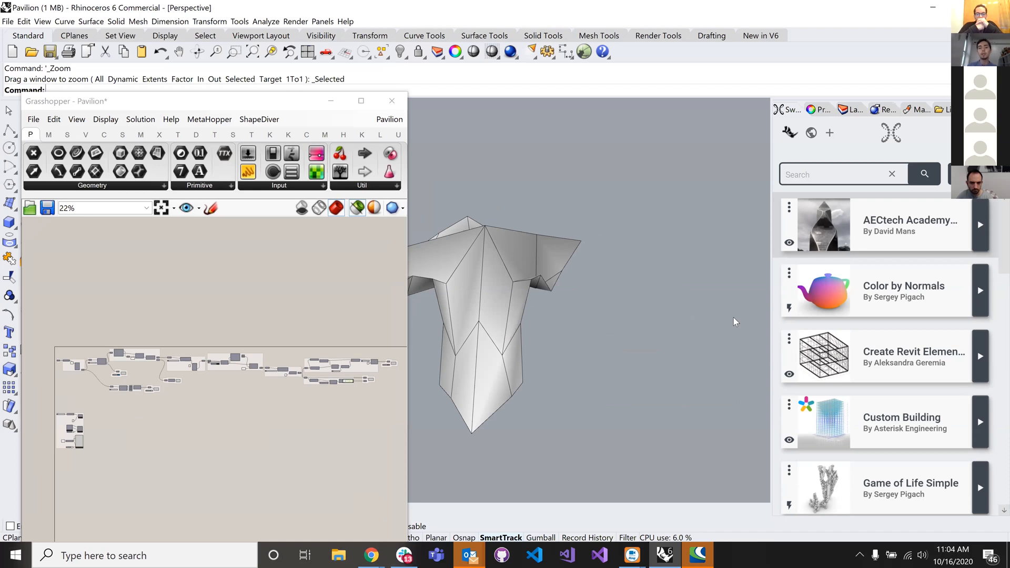
pyautogui.scroll(-6, 666, 335)
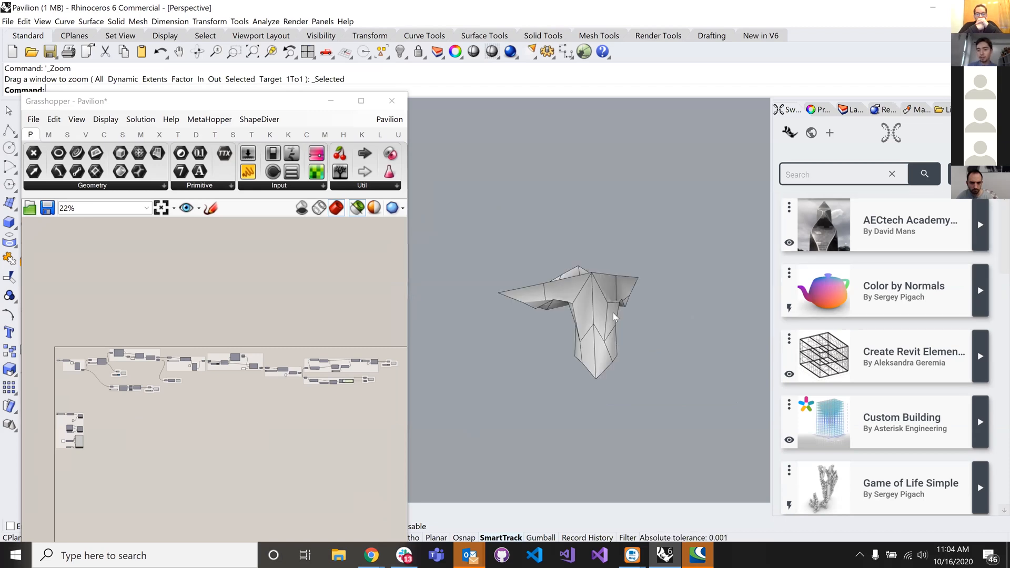
pyautogui.moveTo(614, 316); pyautogui.dragTo(651, 317, button='right')
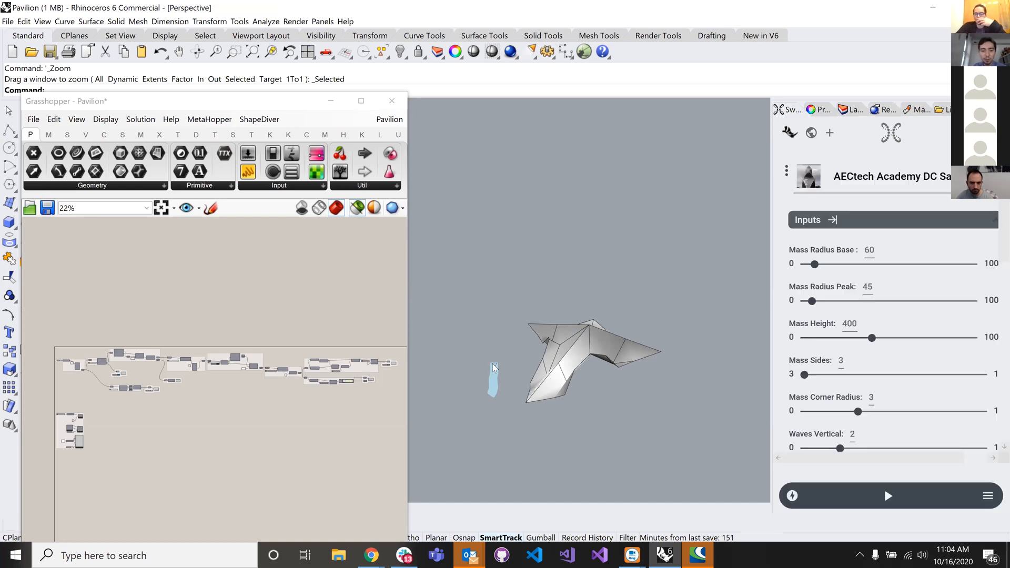
pyautogui.scroll(5, 495, 368)
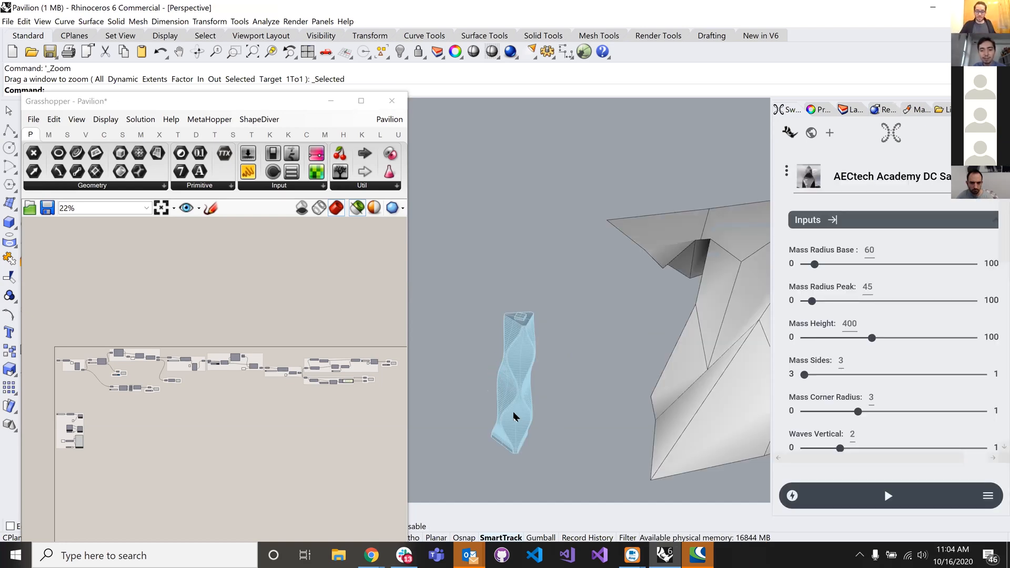
pyautogui.scroll(2, 515, 417)
pyautogui.scroll(2, 514, 416)
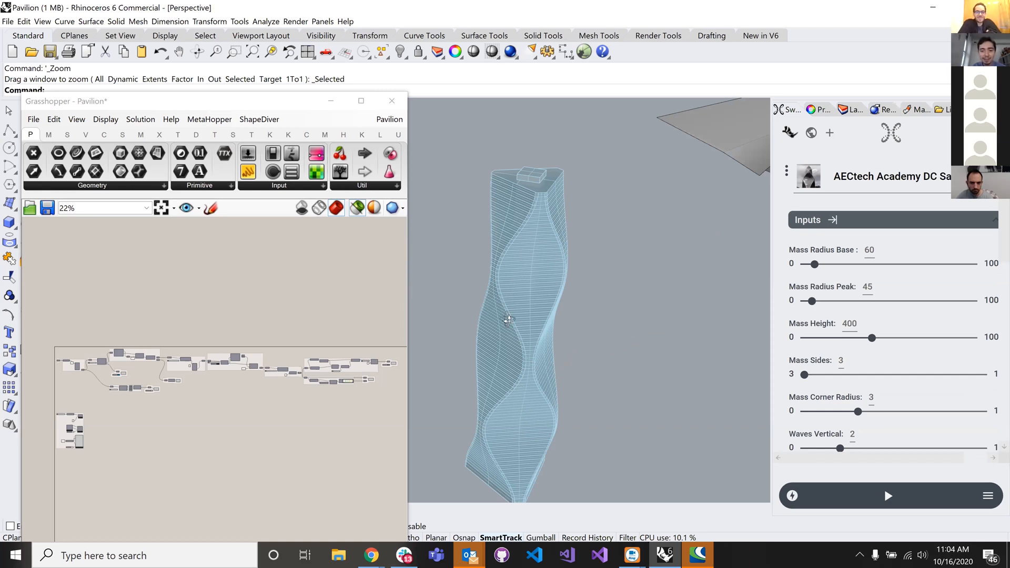
pyautogui.moveTo(503, 315); pyautogui.dragTo(741, 218, button='right')
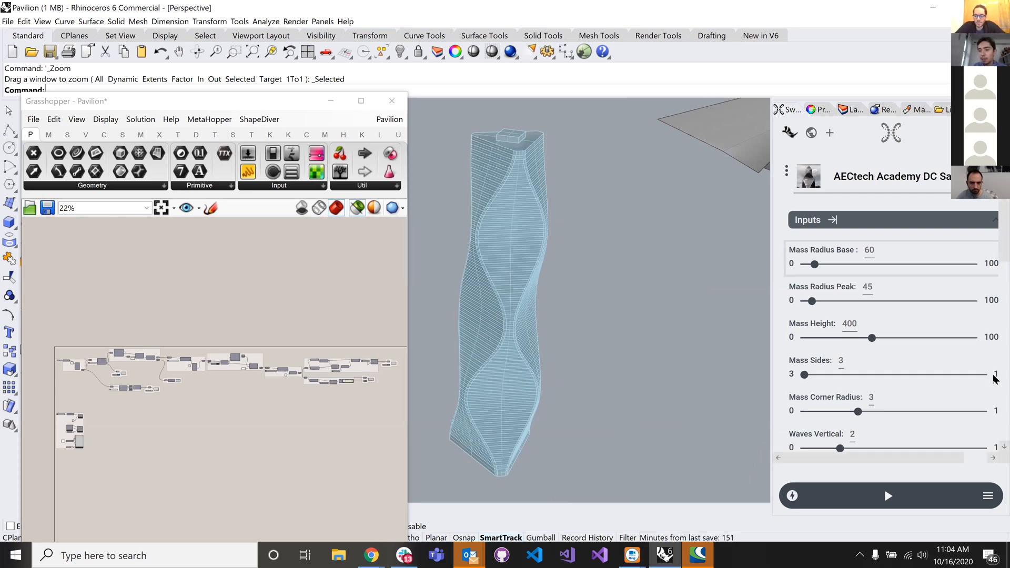
# - Review the inputs and outputs of the AECtech Academy DC Sample app and widen the Swarm panel so its sliders show fully
pyautogui.scroll(-5, 995, 378)
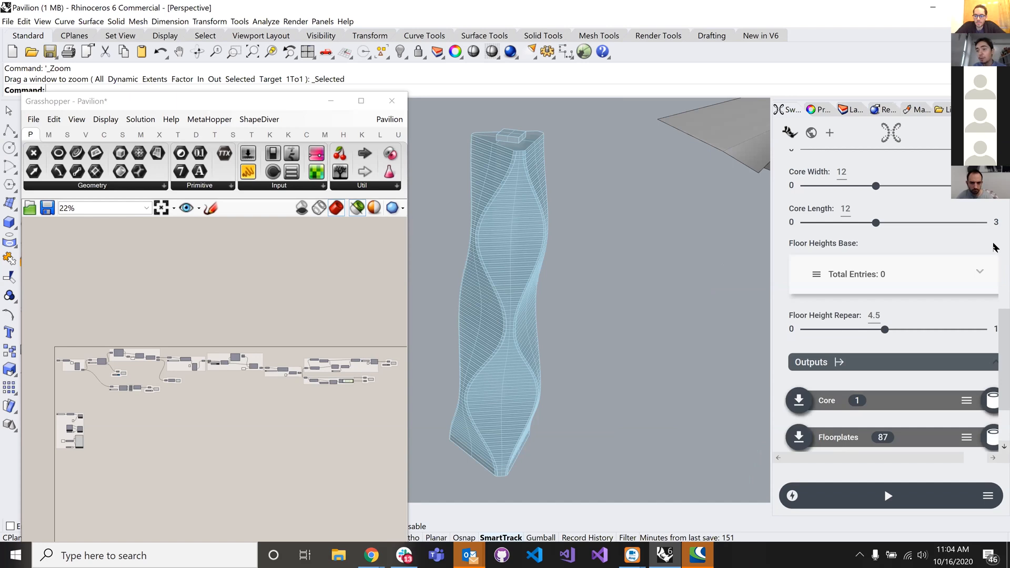
pyautogui.scroll(3, 995, 237)
pyautogui.scroll(5, 995, 223)
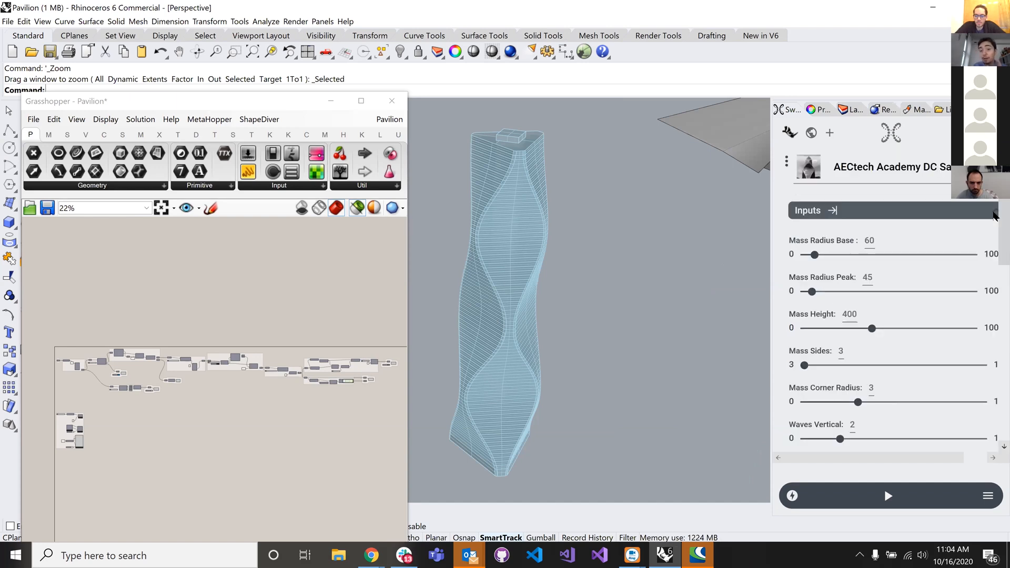
pyautogui.scroll(-3, 995, 268)
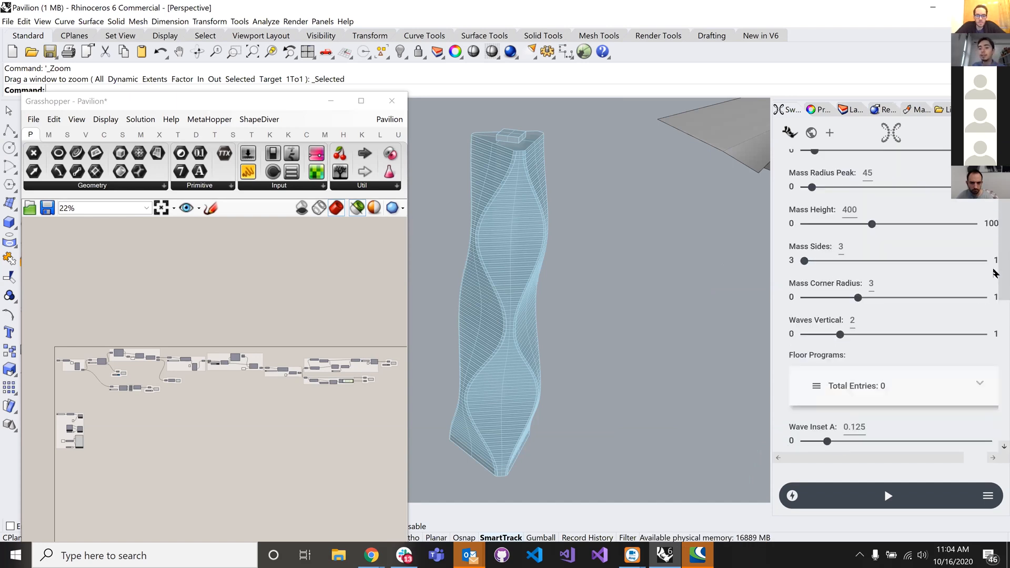
pyautogui.scroll(-3, 997, 296)
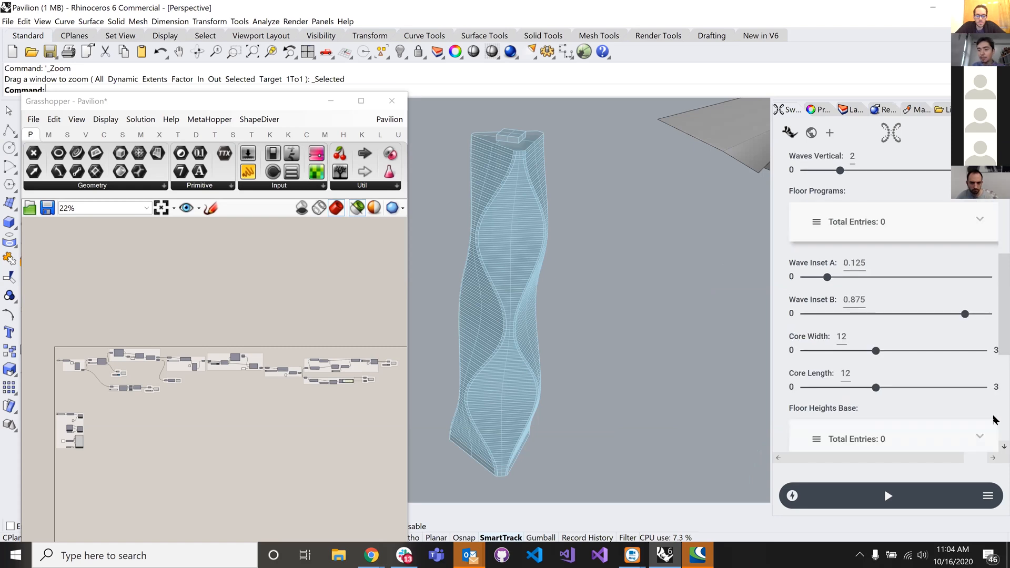
pyautogui.scroll(-5, 997, 295)
pyautogui.moveTo(772, 300); pyautogui.dragTo(750, 300)
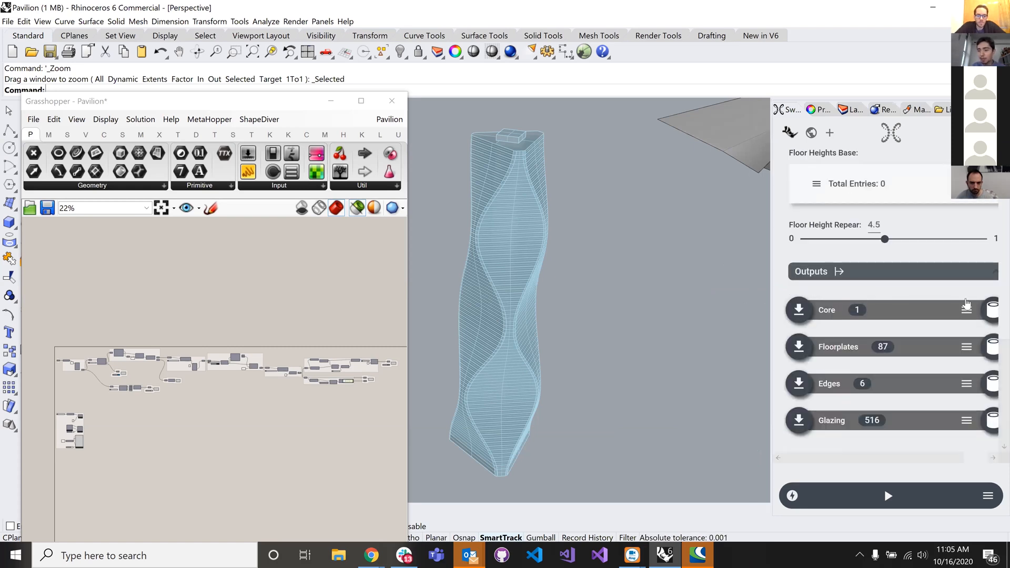
pyautogui.scroll(6, 996, 250)
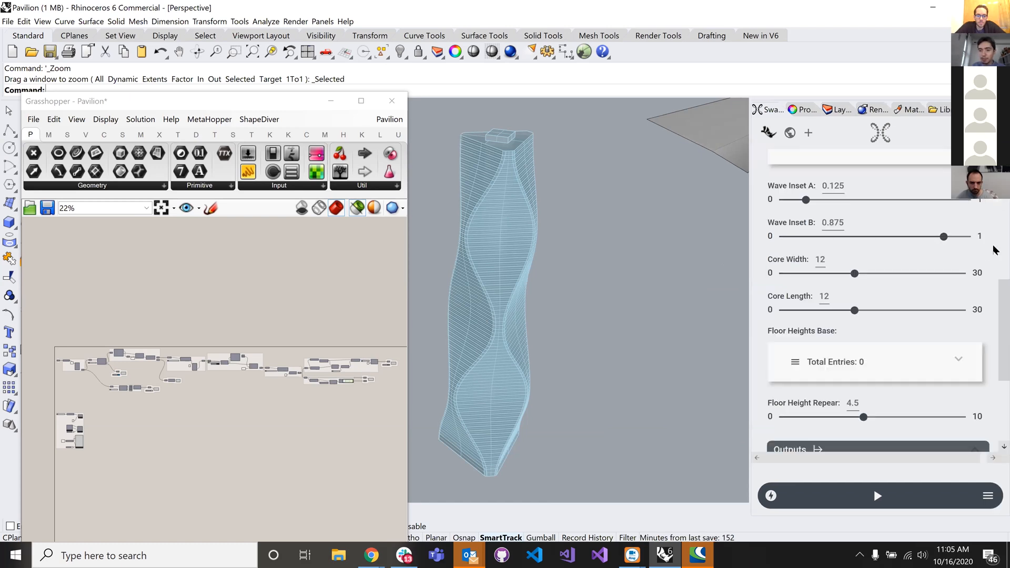
pyautogui.scroll(3, 995, 204)
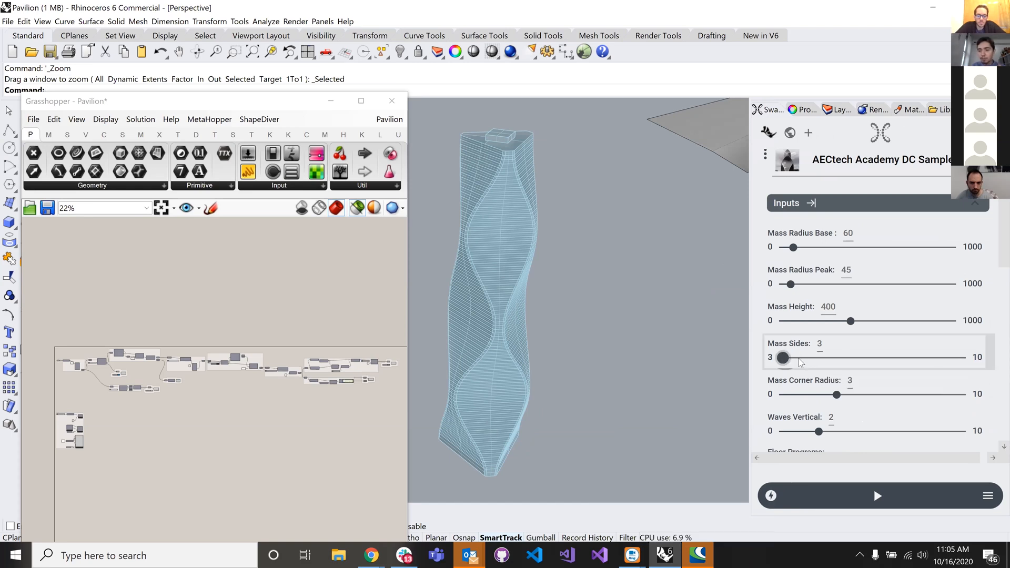
# - Set Mass Sides to 5 and Waves Vertical to 3.84 for the sample tower and recompute it
pyautogui.moveTo(801, 361); pyautogui.dragTo(833, 361)
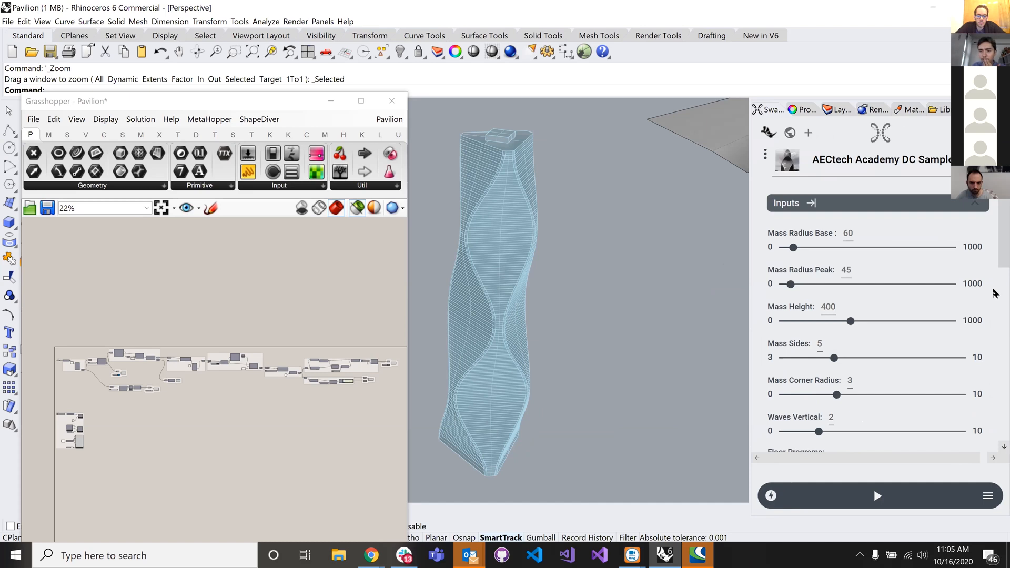
pyautogui.scroll(-3, 995, 293)
pyautogui.moveTo(820, 248); pyautogui.dragTo(852, 248)
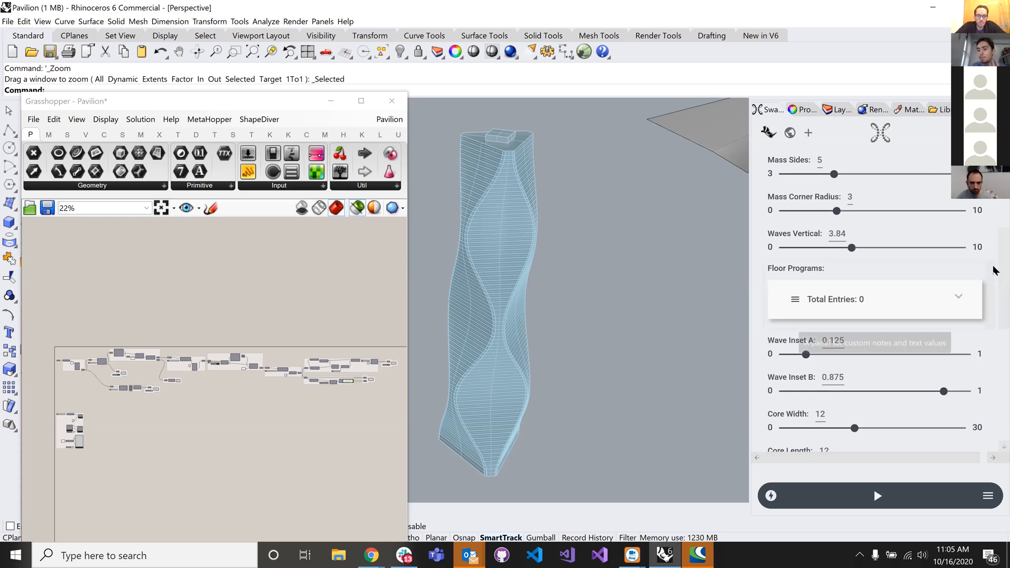
pyautogui.scroll(-5, 995, 270)
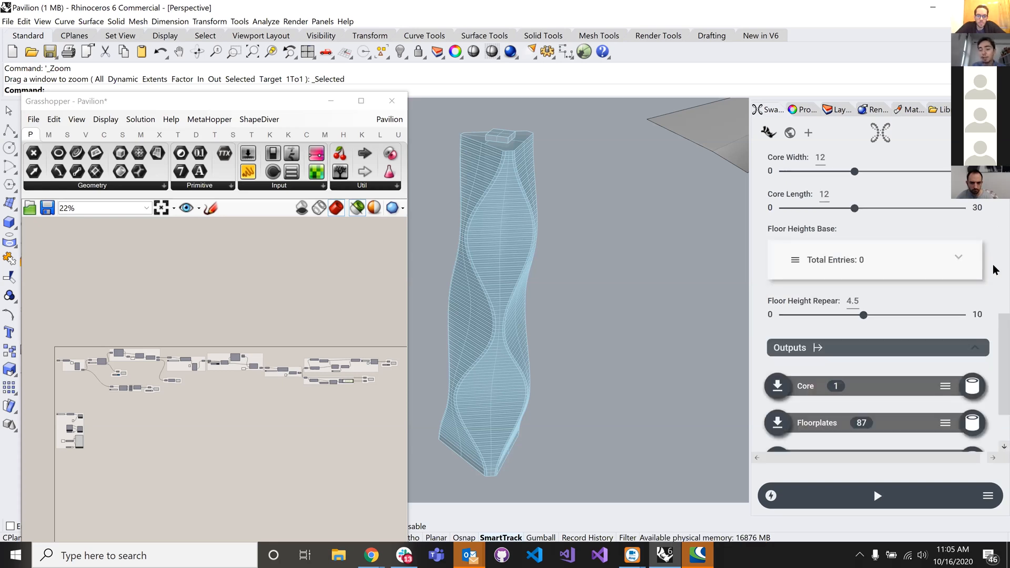
pyautogui.scroll(4, 995, 270)
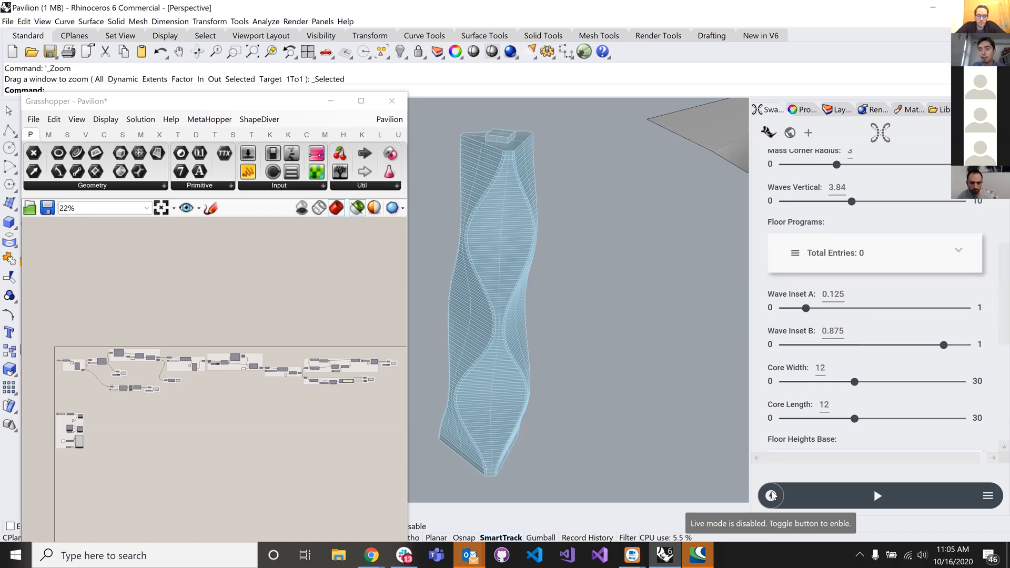
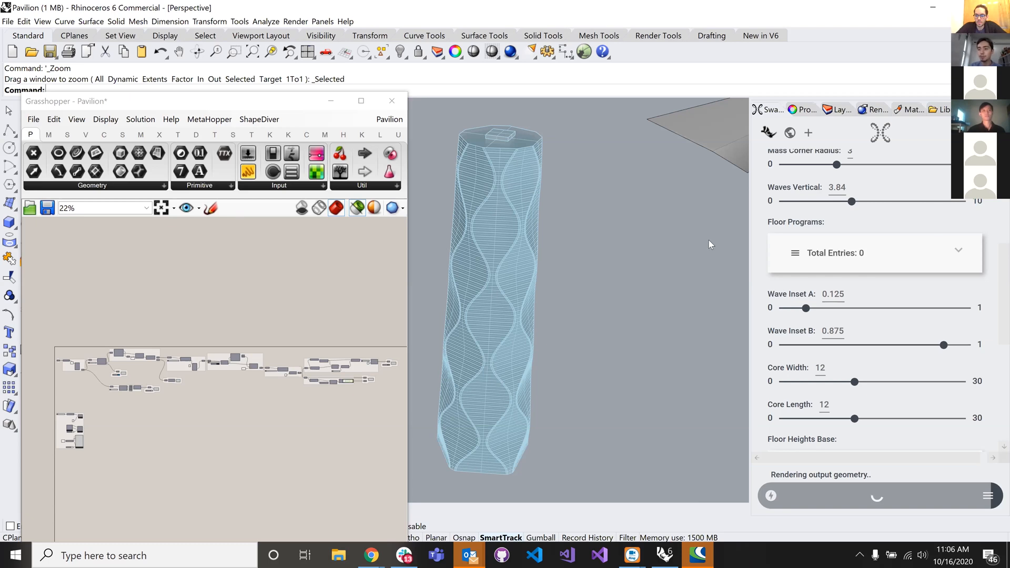
# - Bake the Floorplates, Glazing and Edges outputs of the sample tower into the Rhino model
pyautogui.moveTo(995, 305); pyautogui.dragTo(996, 396)
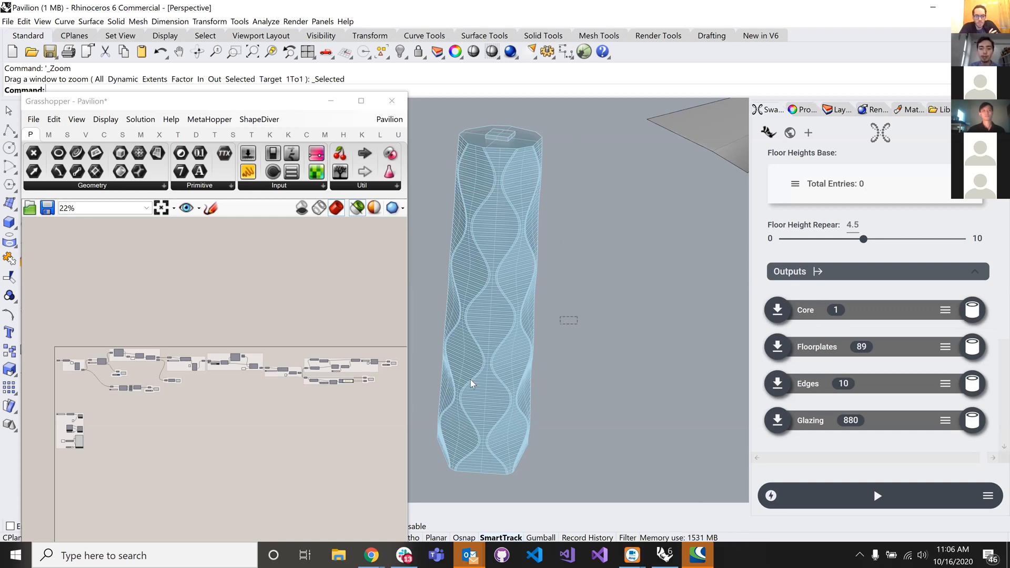
pyautogui.scroll(3, 539, 356)
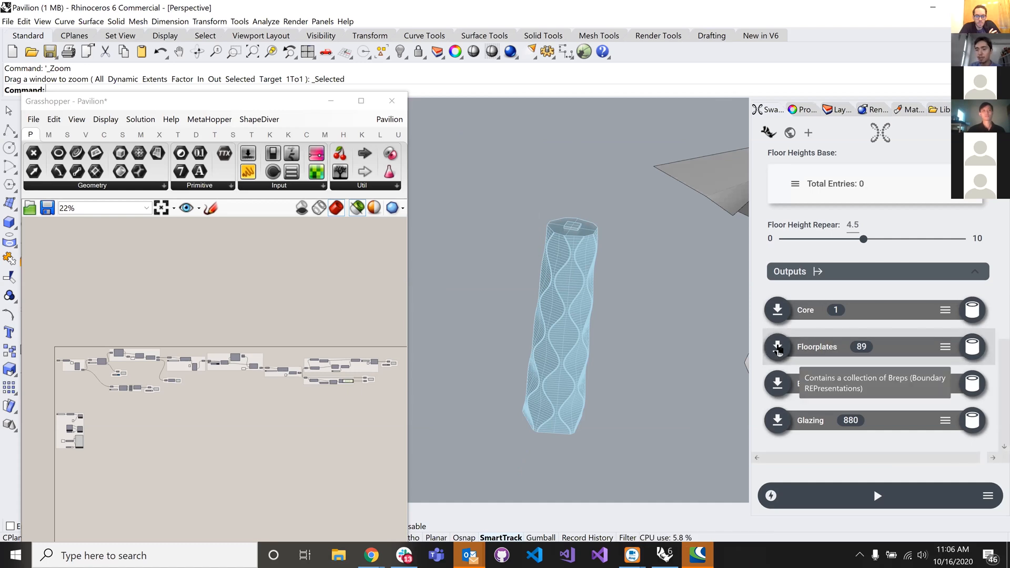
pyautogui.click(780, 348)
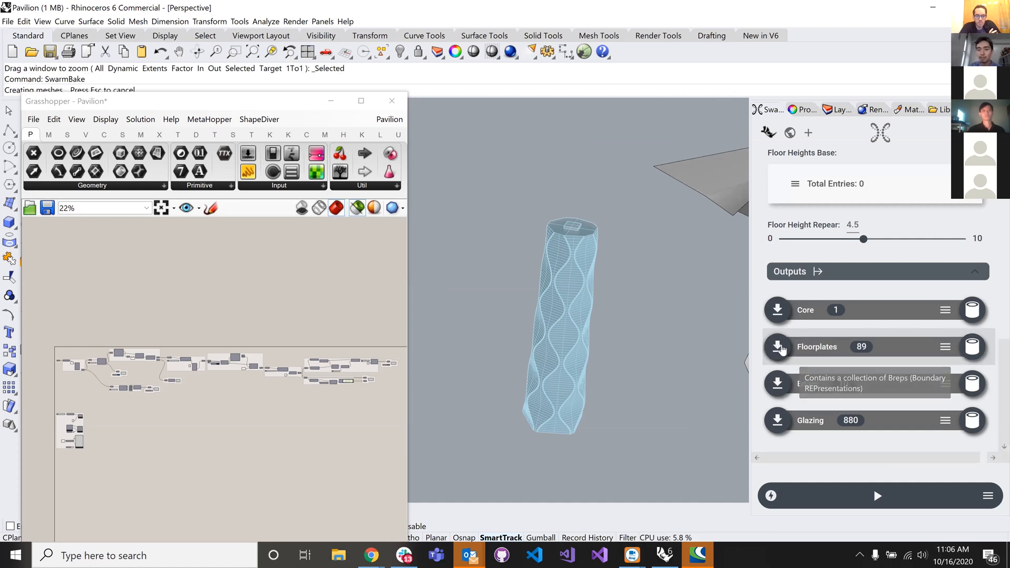
pyautogui.moveTo(525, 191); pyautogui.dragTo(627, 286)
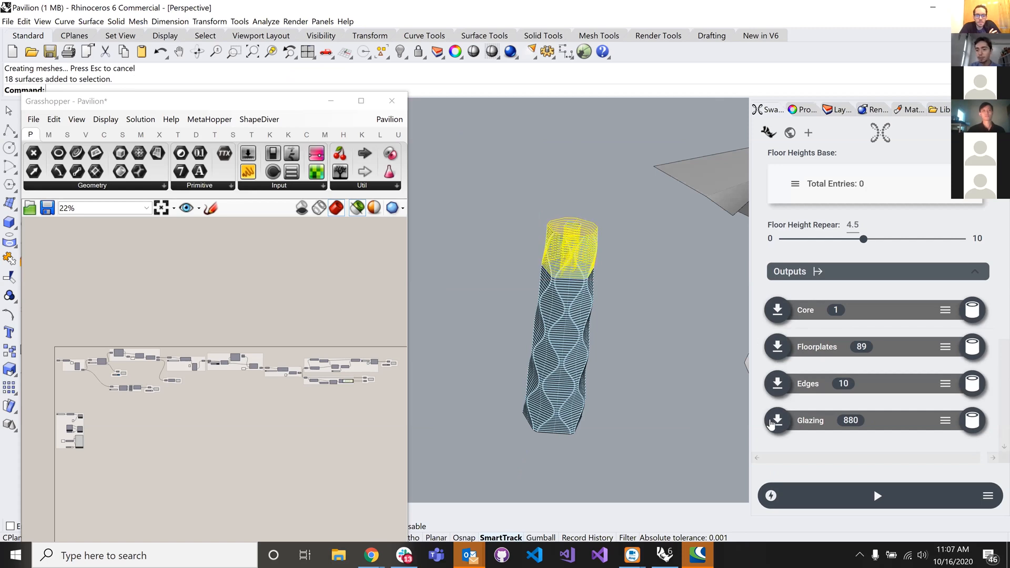
pyautogui.click(771, 424)
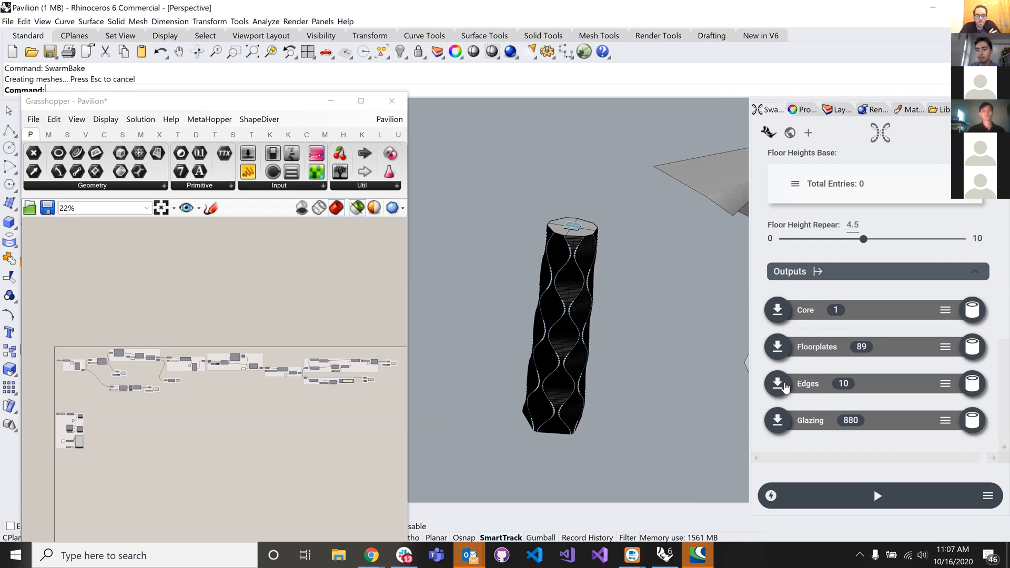
pyautogui.click(785, 387)
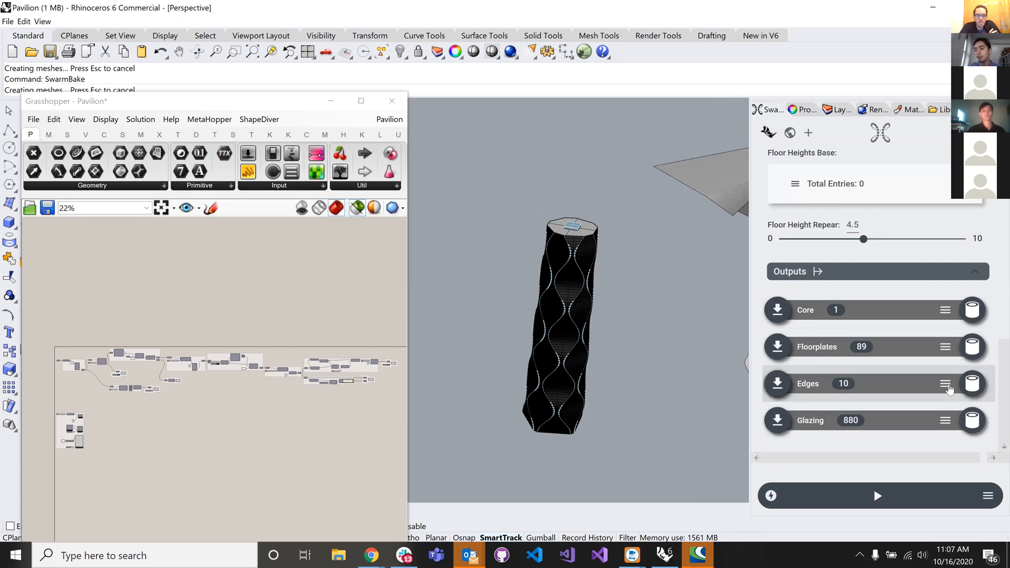
# - Open the bake options of the Edges output and inspect the baked tower up close
pyautogui.click(946, 385)
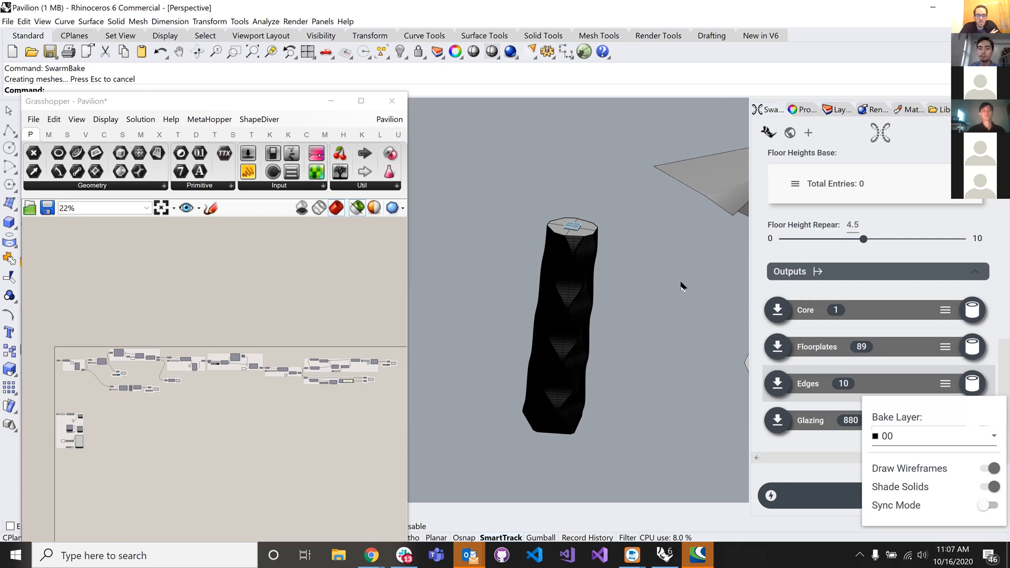
pyautogui.scroll(4, 577, 216)
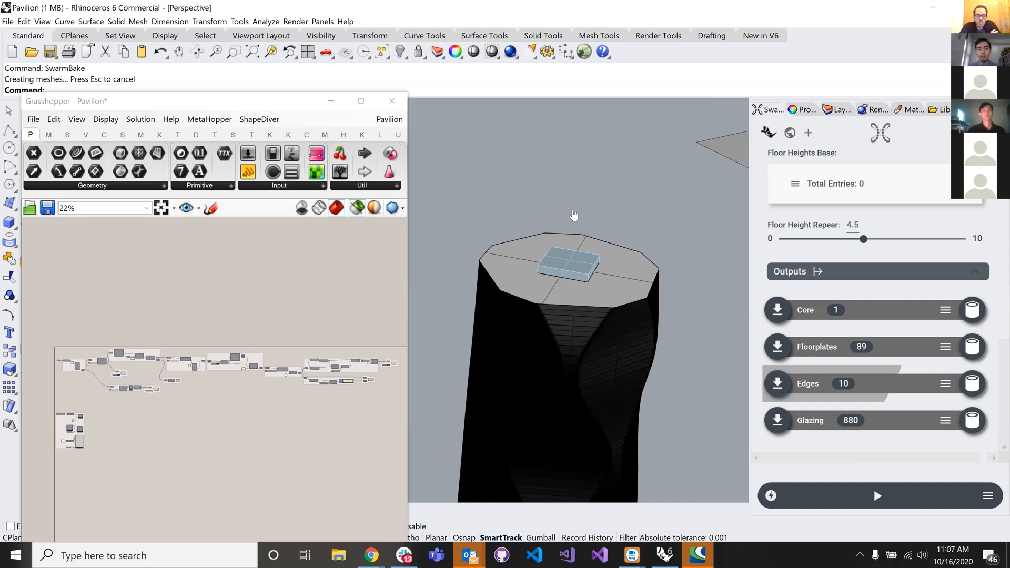
pyautogui.scroll(-5, 564, 187)
pyautogui.scroll(2, 562, 185)
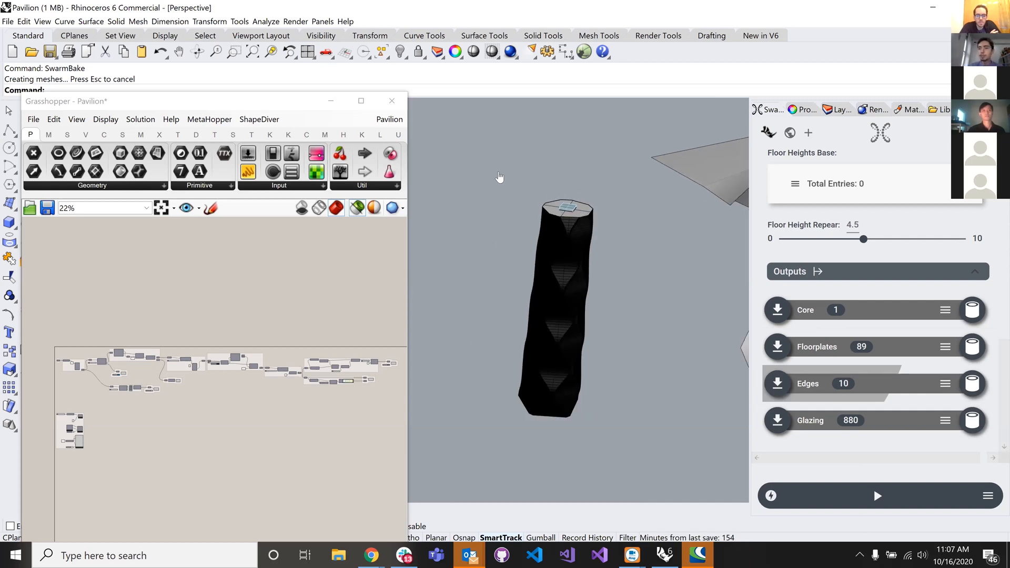
# - Delete all the baked tower geometry from the Rhino model and return to the Swarm app list
pyautogui.moveTo(499, 172); pyautogui.dragTo(625, 443)
pyautogui.press('Delete')
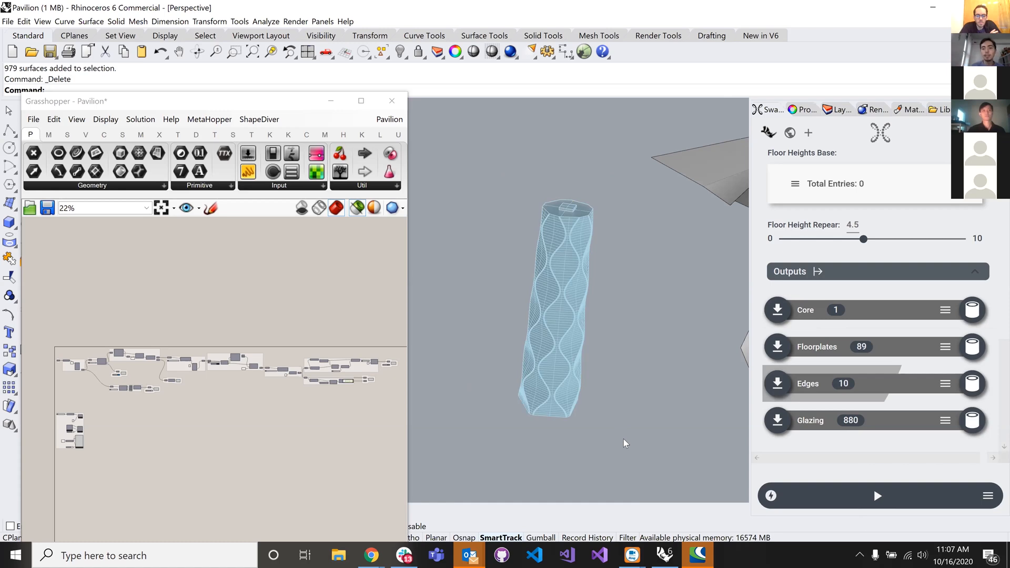
pyautogui.moveTo(625, 444); pyautogui.dragTo(698, 222, button='right')
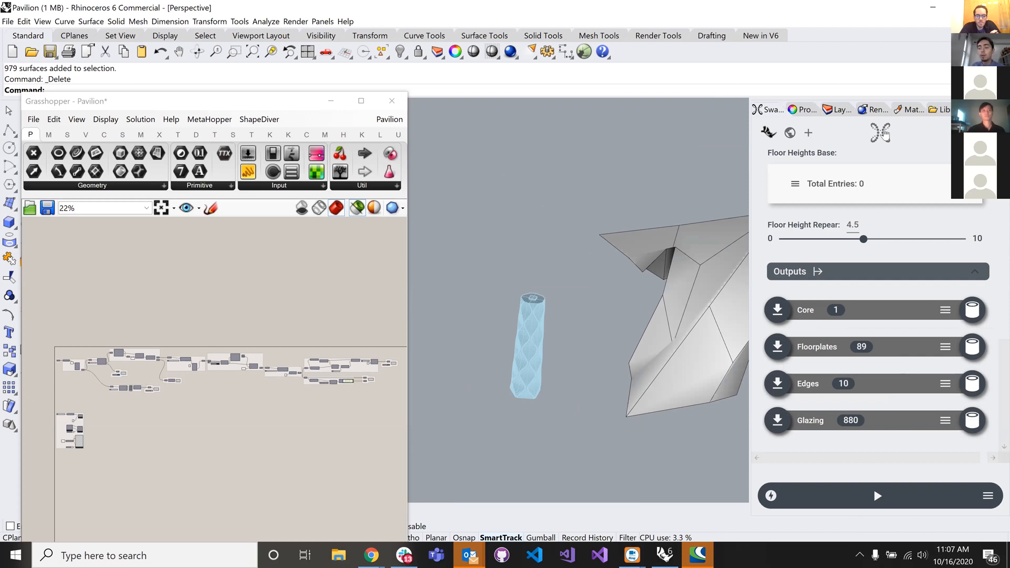
pyautogui.click(885, 134)
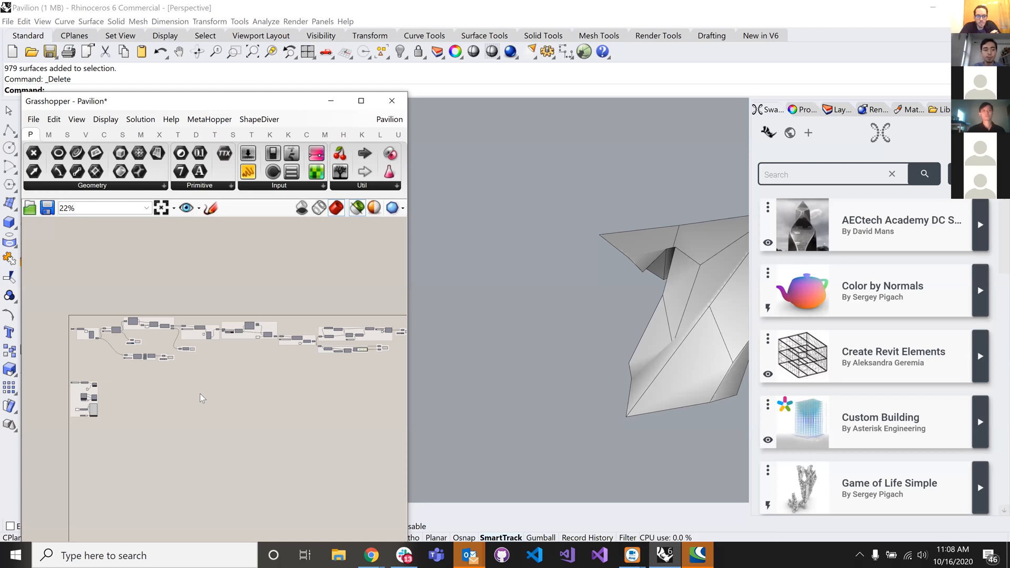
# - Delete the whole MetaHopper example group beneath the main pavilion definition in Grasshopper
pyautogui.moveTo(200, 399); pyautogui.dragTo(224, 403, button='right')
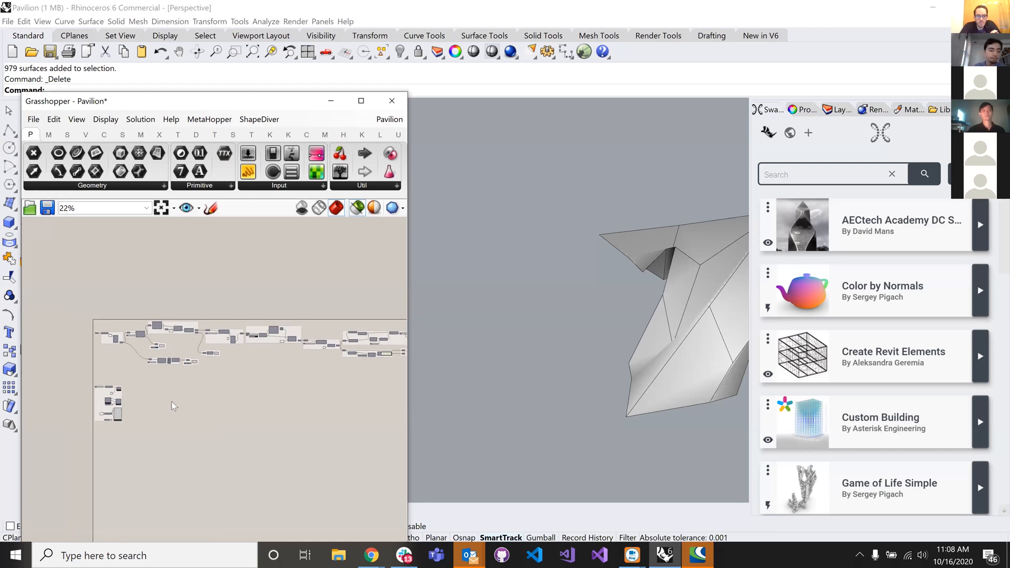
pyautogui.scroll(10, 113, 403)
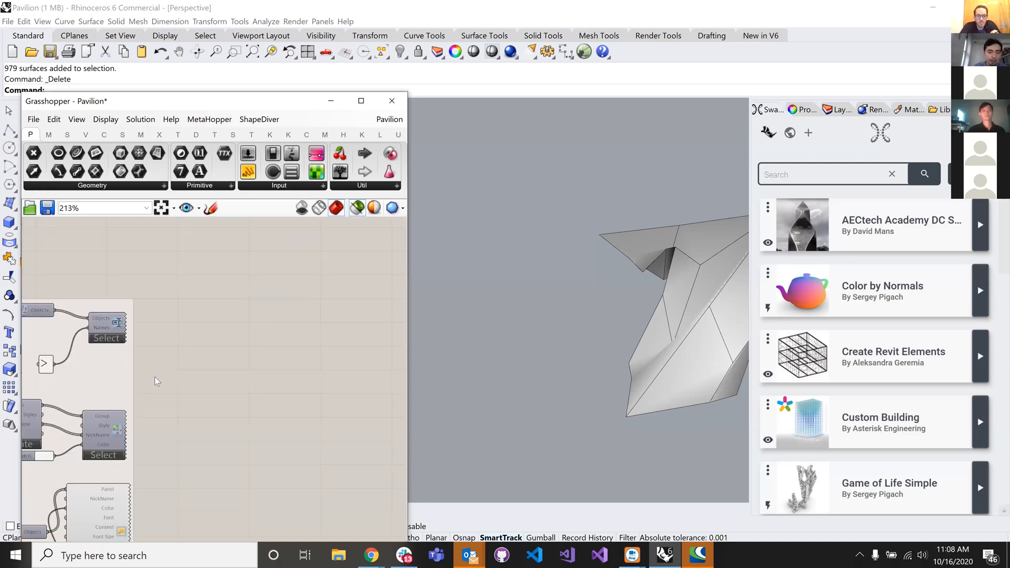
pyautogui.scroll(-3, 156, 378)
pyautogui.moveTo(155, 378); pyautogui.dragTo(282, 332, button='right')
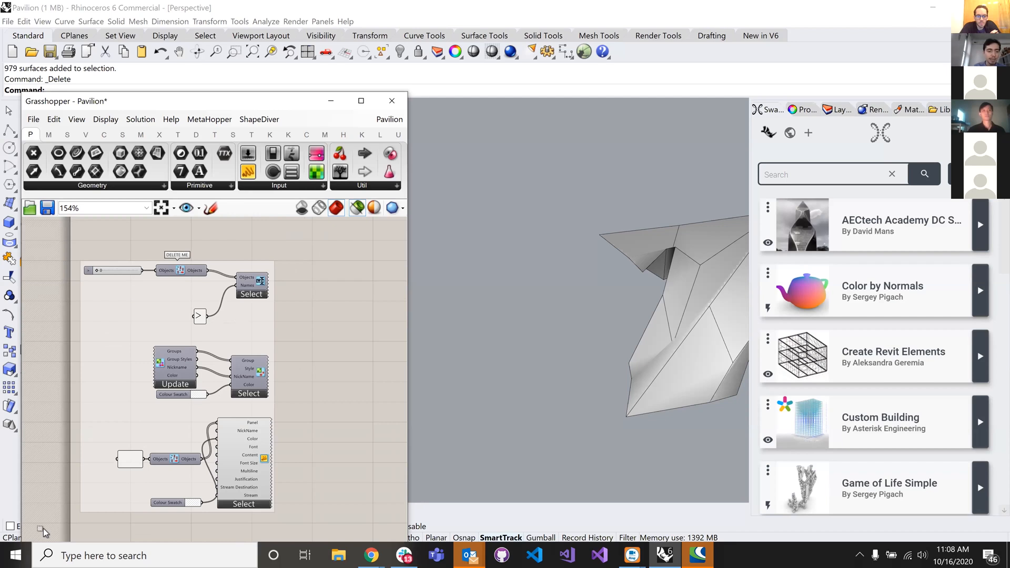
pyautogui.moveTo(311, 233); pyautogui.dragTo(67, 525)
pyautogui.press('Delete')
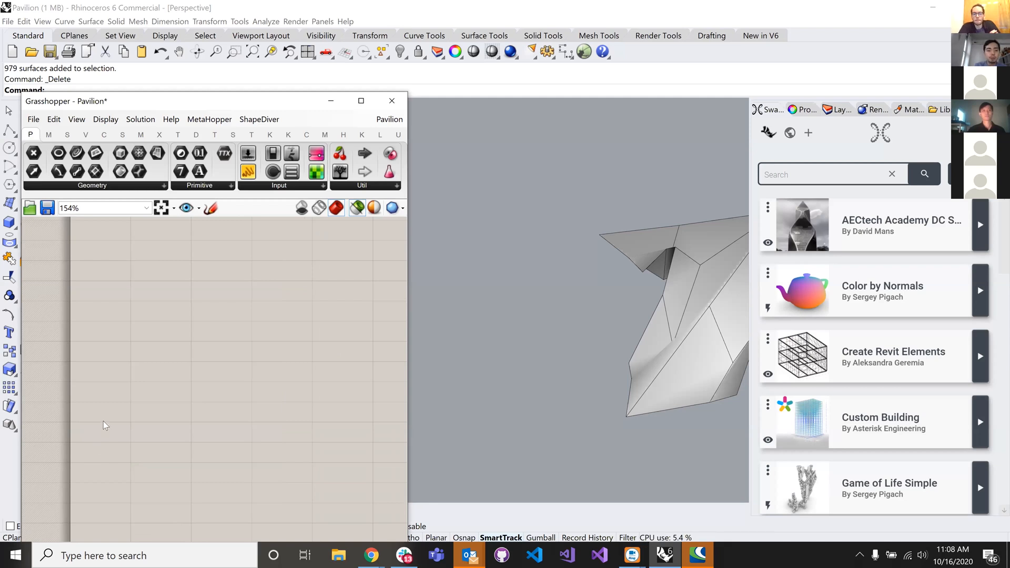
pyautogui.scroll(-2, 105, 425)
pyautogui.hotkey('ctrl', 'z')
pyautogui.scroll(-4, 127, 454)
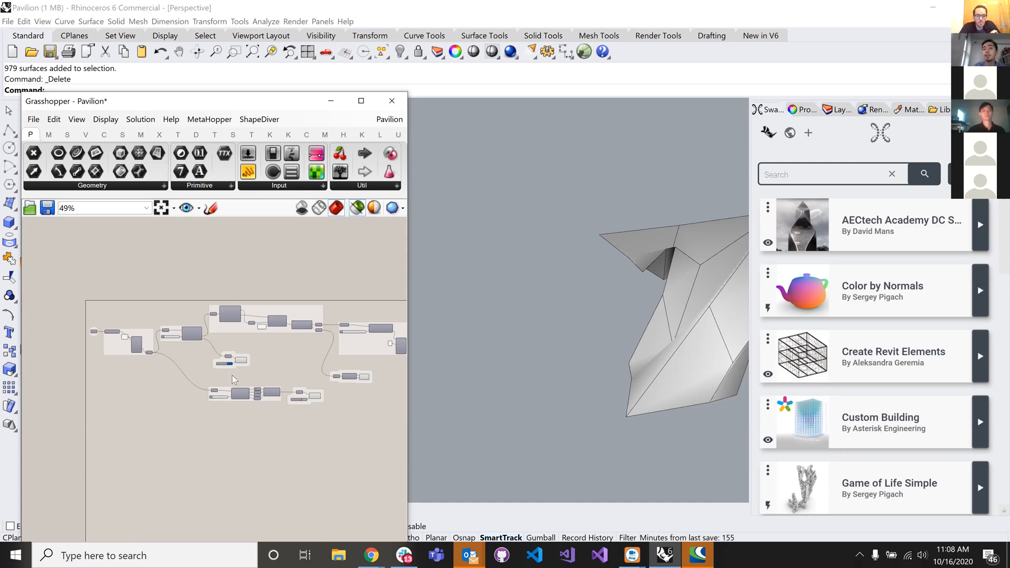
# - Delete the Custom Preview component and its group fed by the final Mesh output, keeping the mesh parameter and colour swatch
pyautogui.scroll(2, 109, 339)
pyautogui.scroll(2, 109, 338)
pyautogui.scroll(-2, 282, 348)
pyautogui.moveTo(287, 354); pyautogui.dragTo(119, 357, button='right')
pyautogui.moveTo(302, 377); pyautogui.dragTo(277, 346, button='right')
pyautogui.moveTo(74, 334); pyautogui.dragTo(191, 329, button='right')
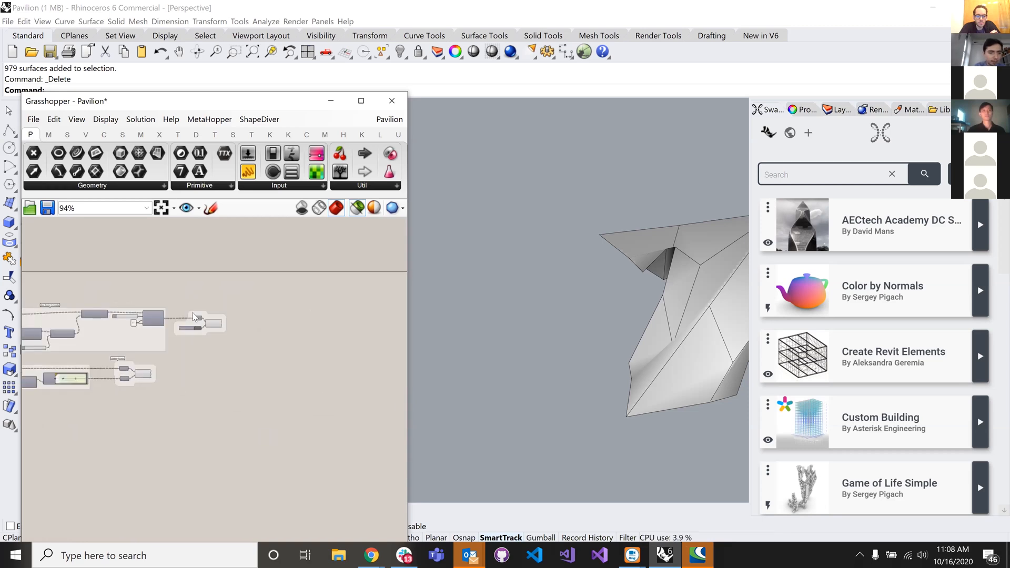
pyautogui.scroll(5, 242, 313)
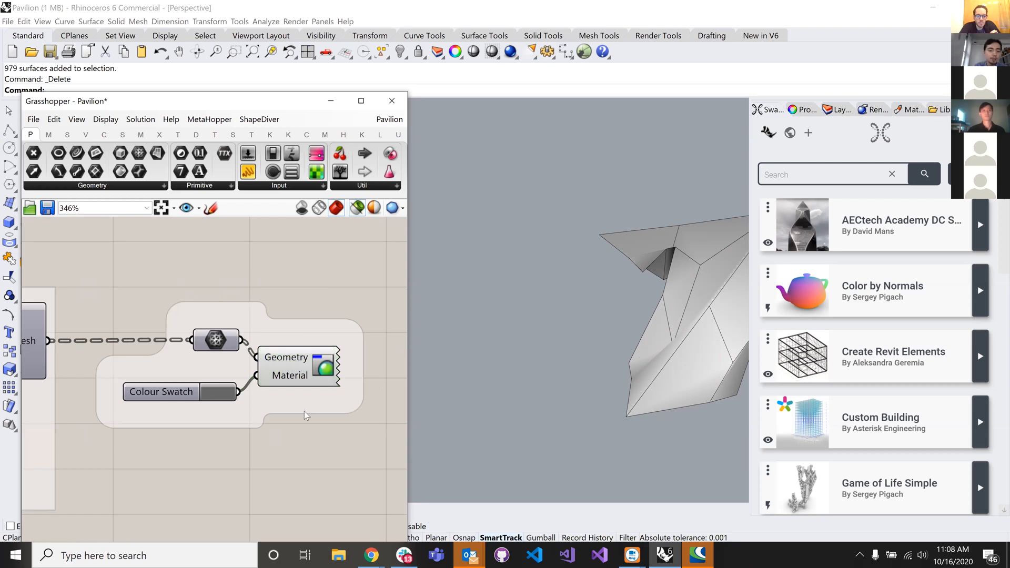
pyautogui.moveTo(356, 260); pyautogui.dragTo(319, 420)
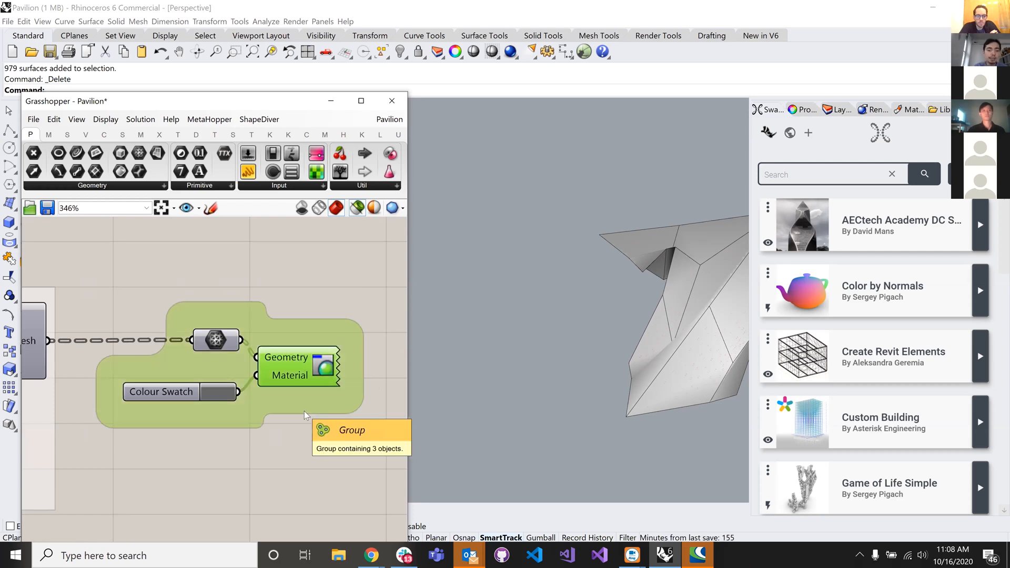
pyautogui.press('Delete')
pyautogui.scroll(-2, 254, 361)
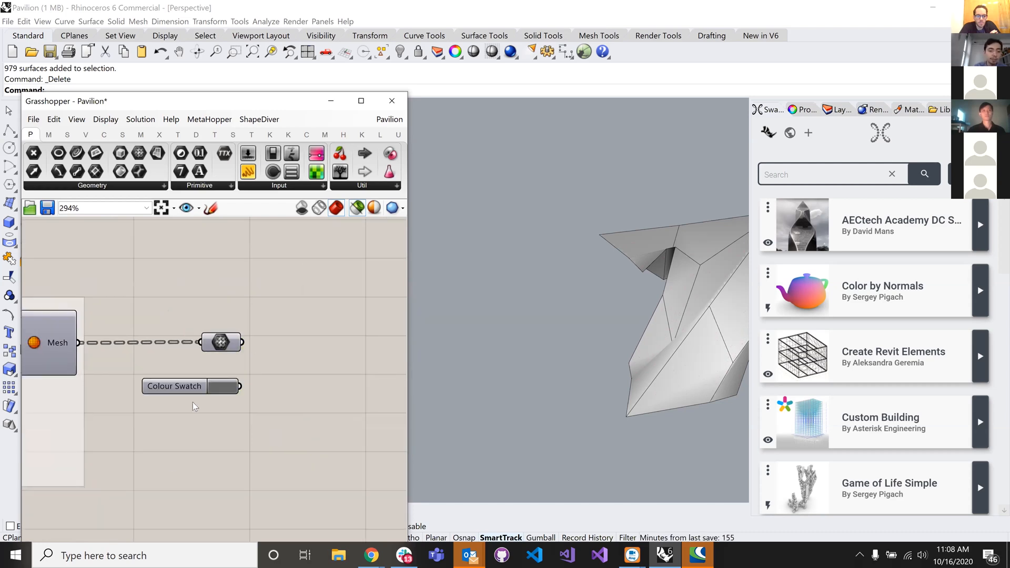
# - Delete the Display Panels group and its Custom Preview component, leaving the two input parameters
pyautogui.scroll(-3, 171, 466)
pyautogui.scroll(2, 171, 465)
pyautogui.click(171, 466)
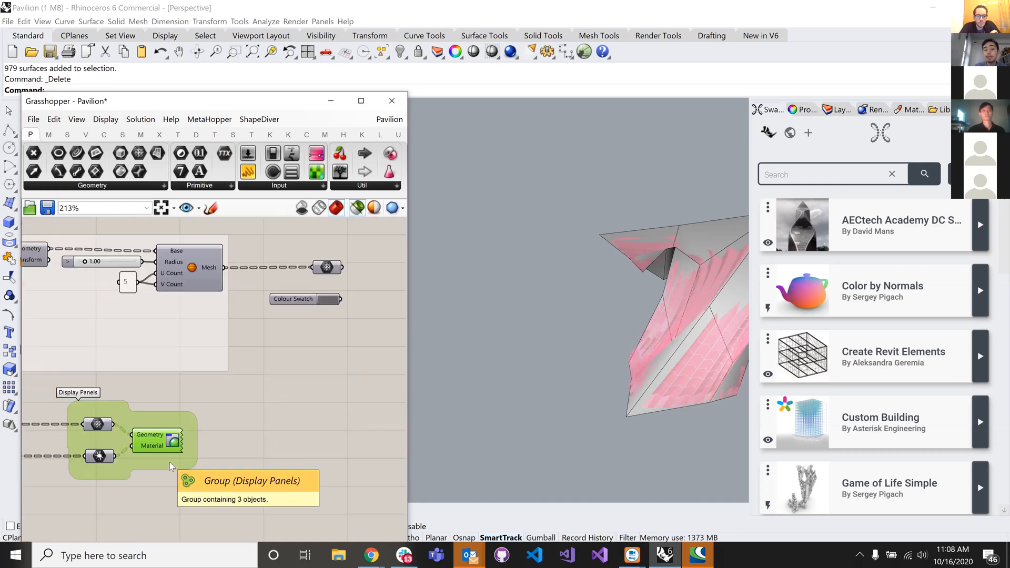
pyautogui.press('Delete')
pyautogui.scroll(-4, 156, 367)
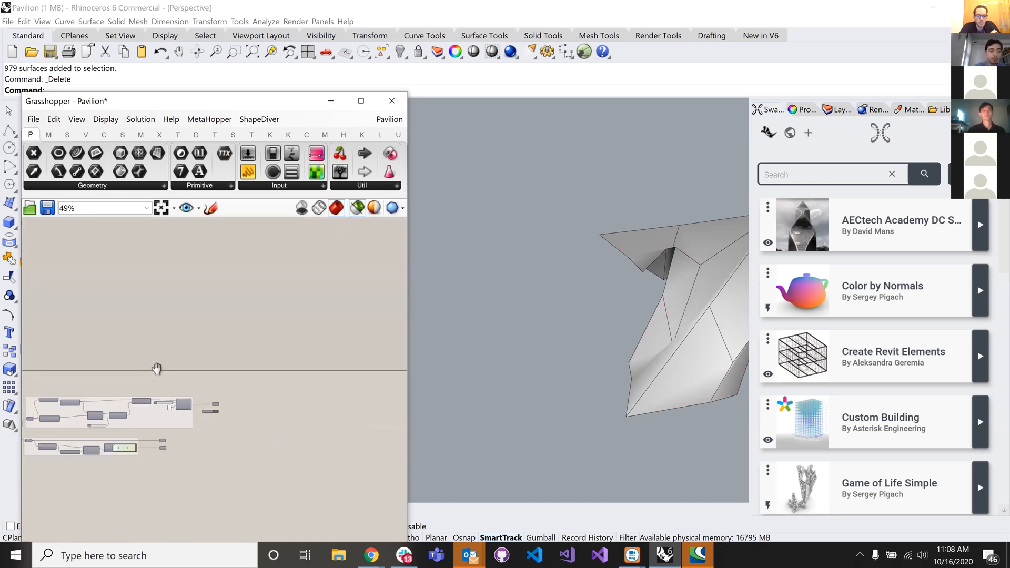
# - Delete the Display Directions group and its vector display component, keeping the curve parameter and the cluster
pyautogui.scroll(-3, 105, 345)
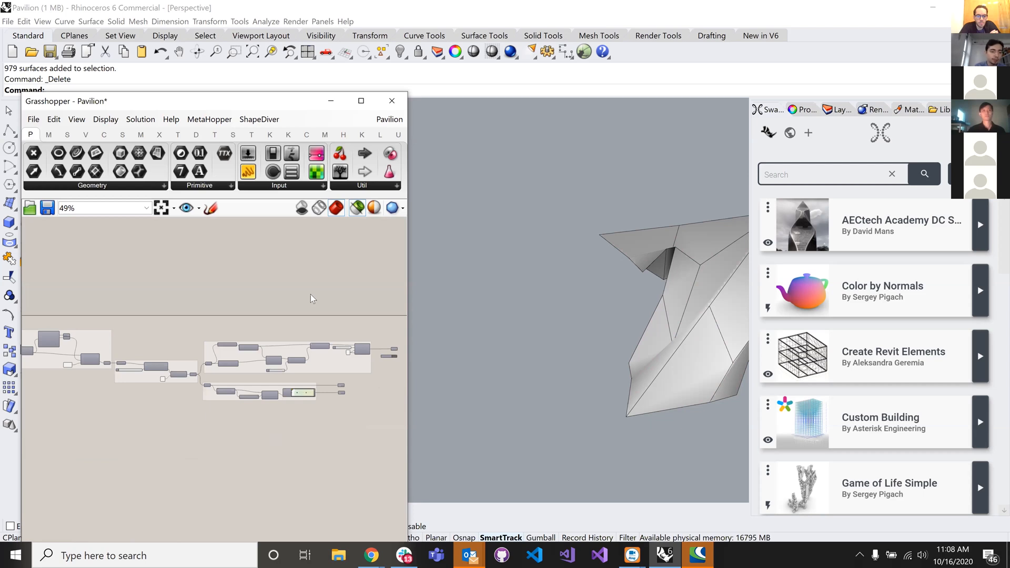
pyautogui.scroll(3, 261, 373)
pyautogui.scroll(5, 220, 353)
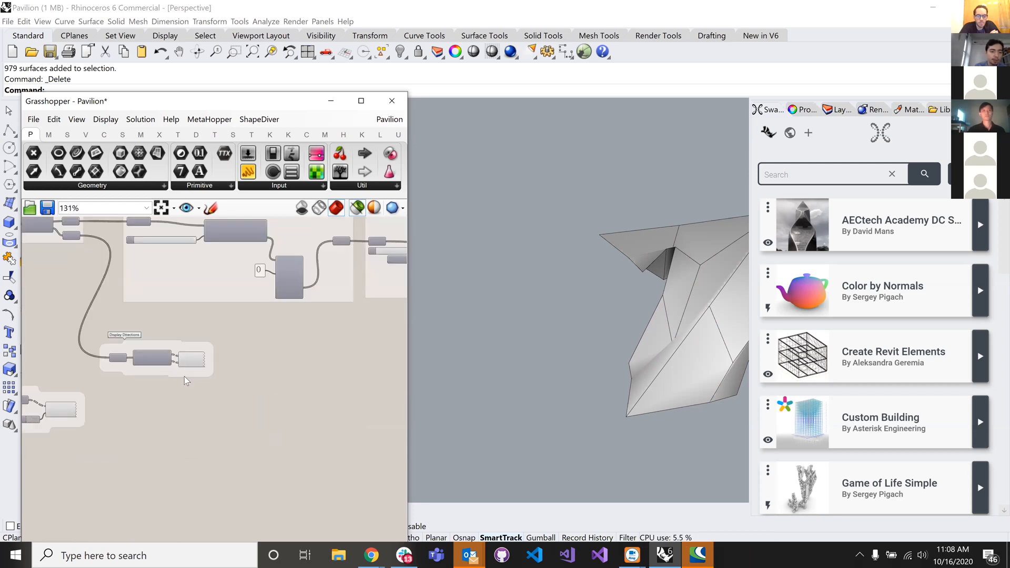
pyautogui.scroll(2, 256, 357)
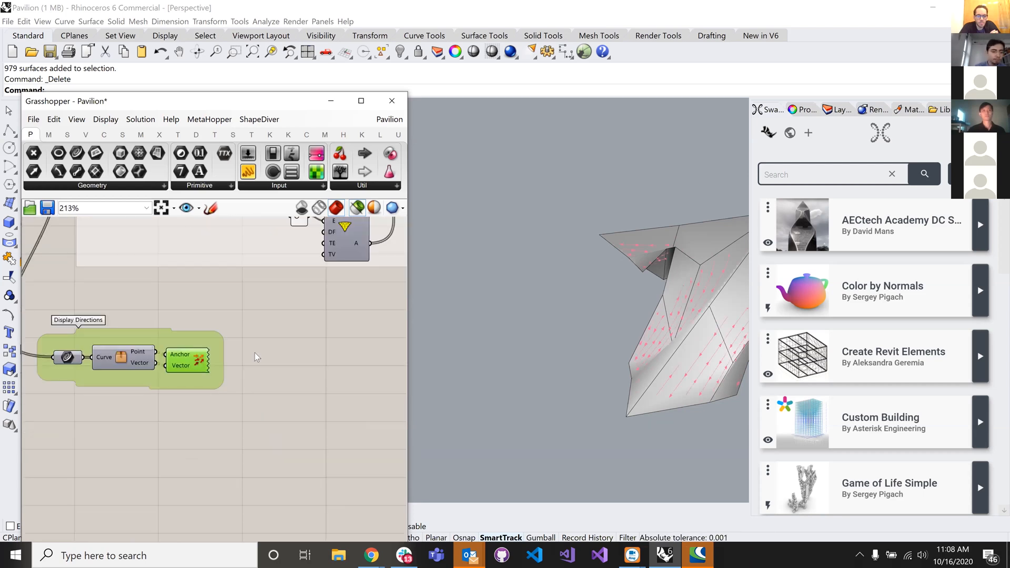
pyautogui.press('Delete')
pyautogui.scroll(-1, 284, 359)
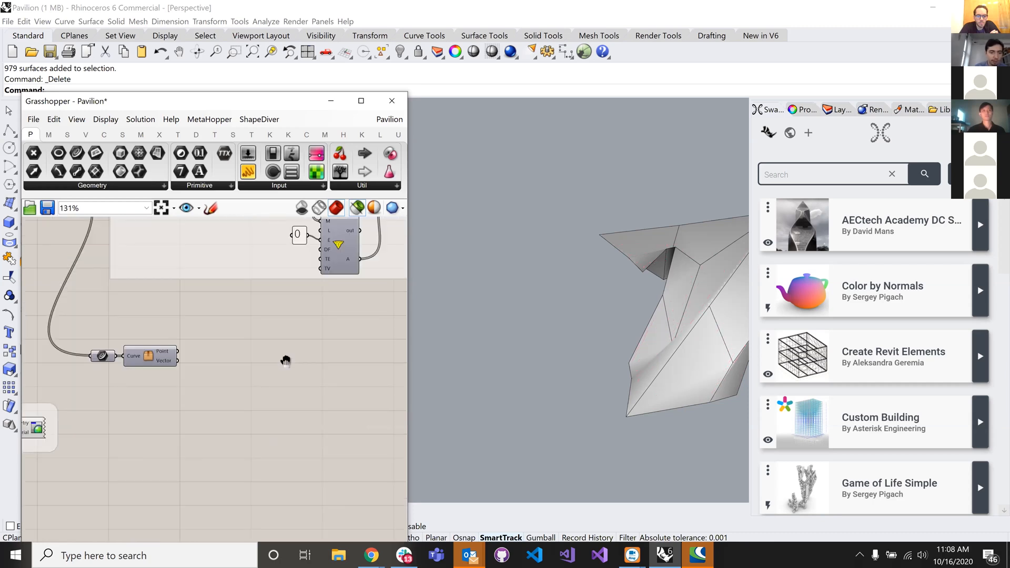
# - Delete the Custom Preview component and its group after the Convert Subdivided Mesh To NURBS Surface section
pyautogui.scroll(2, 199, 392)
pyautogui.scroll(2, 199, 409)
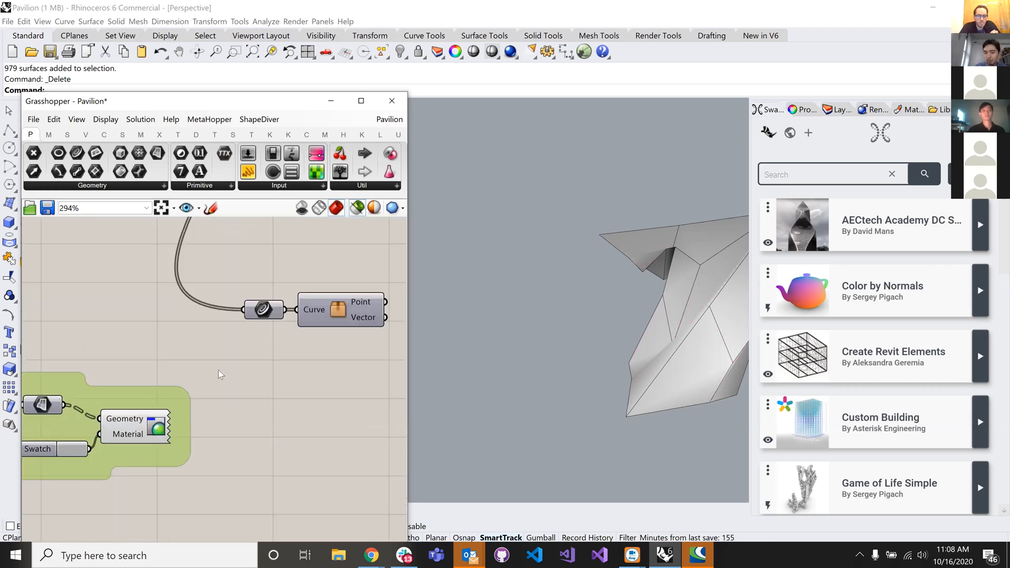
pyautogui.click(141, 477)
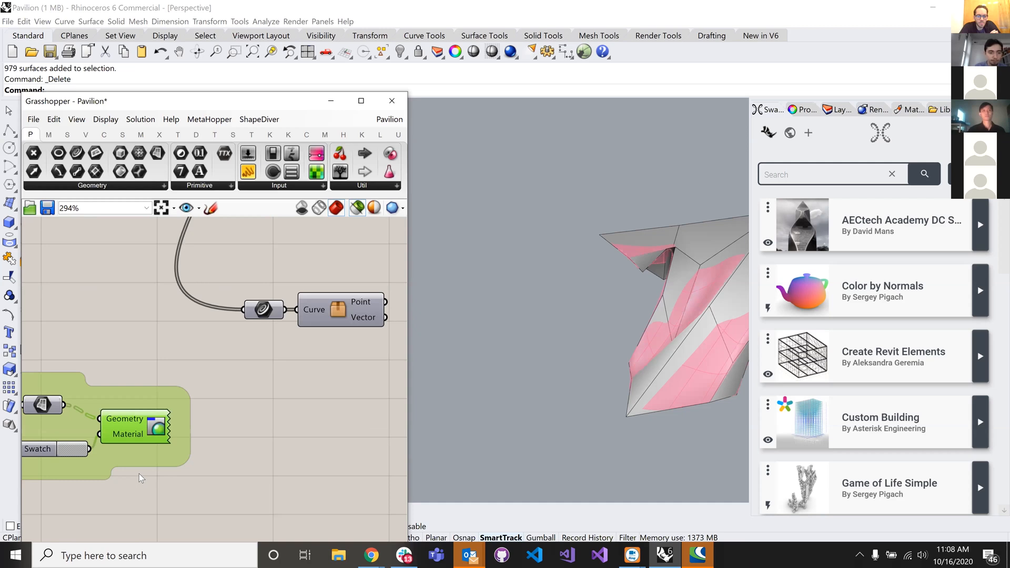
pyautogui.press('Delete')
pyautogui.scroll(-6, 220, 367)
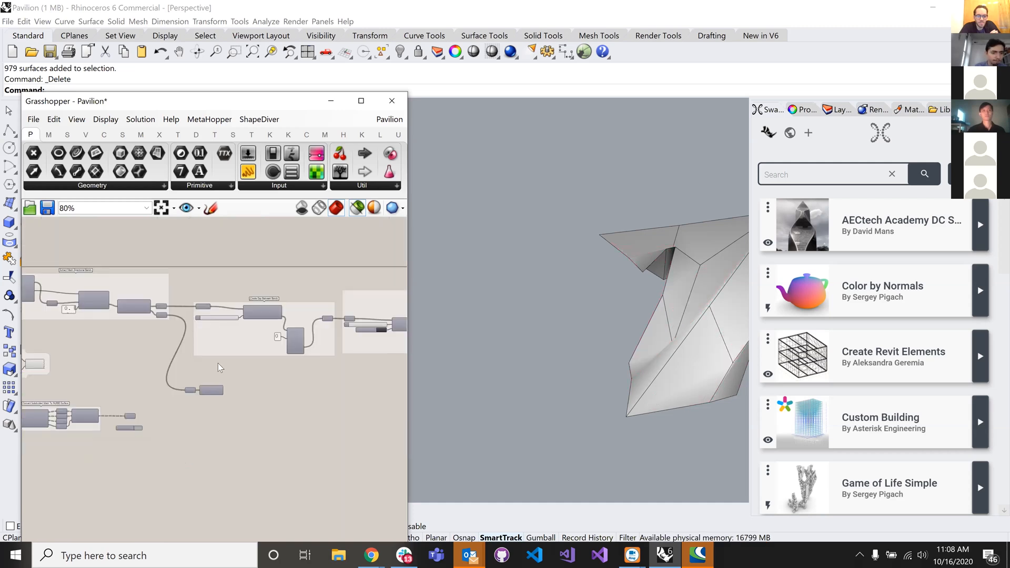
# - Delete the Custom Preview component and its group beside the blue colour swatch on the Thicken Mesh border output
pyautogui.scroll(2, 190, 388)
pyautogui.scroll(2, 191, 391)
pyautogui.click(191, 391)
pyautogui.press('Delete')
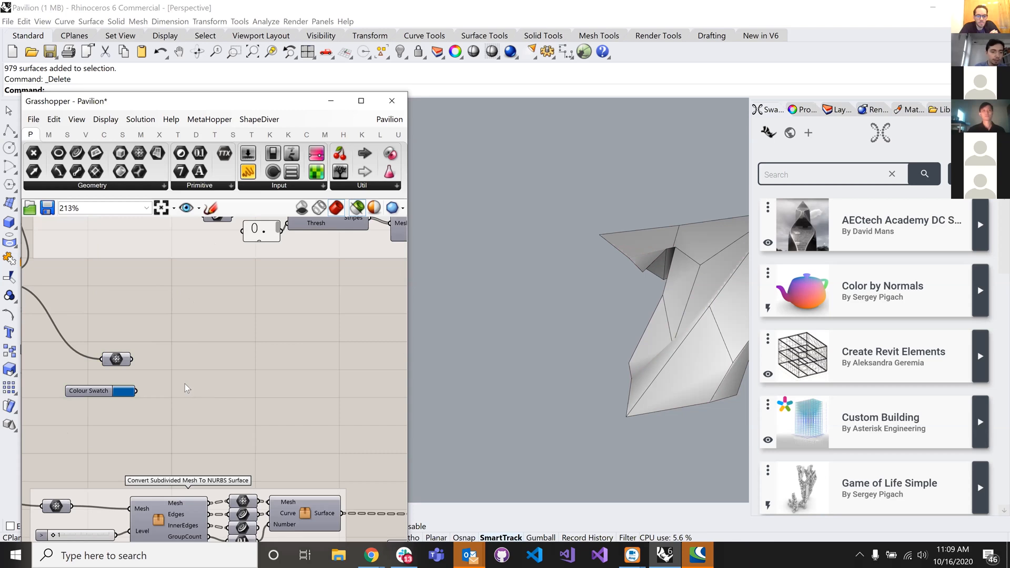
# - Dock the Grasshopper window to one half of the screen, keeping the Input end in view, and open the Swarm apps editor
pyautogui.scroll(-4, 191, 391)
pyautogui.scroll(4, 173, 378)
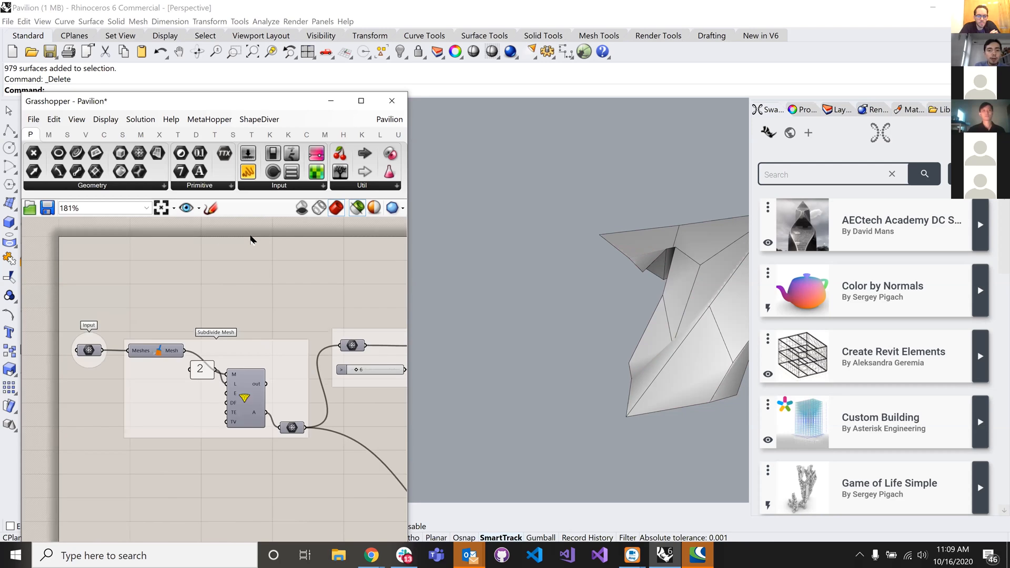
pyautogui.moveTo(222, 100); pyautogui.dragTo(200, 5)
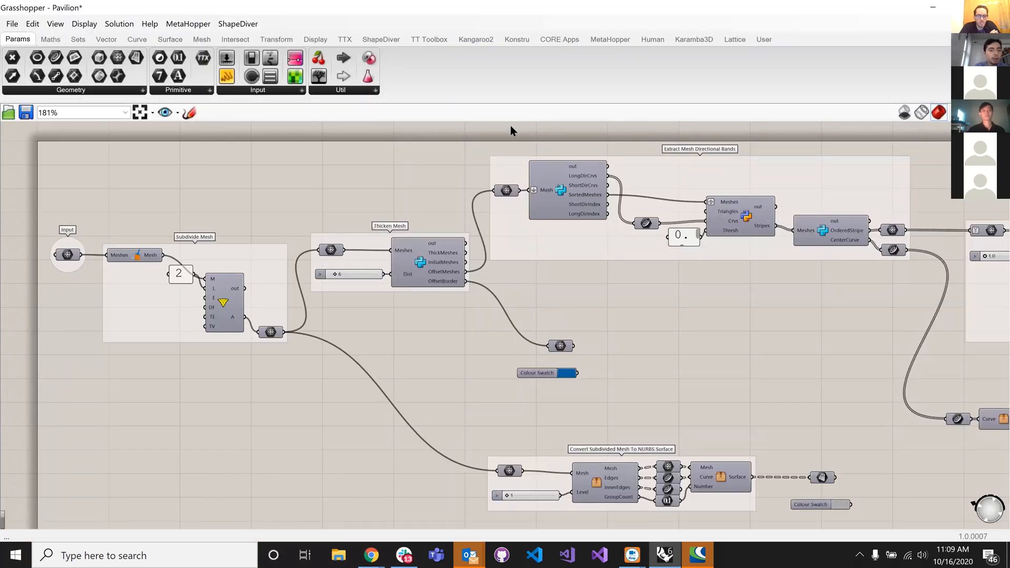
pyautogui.press('super+Left')
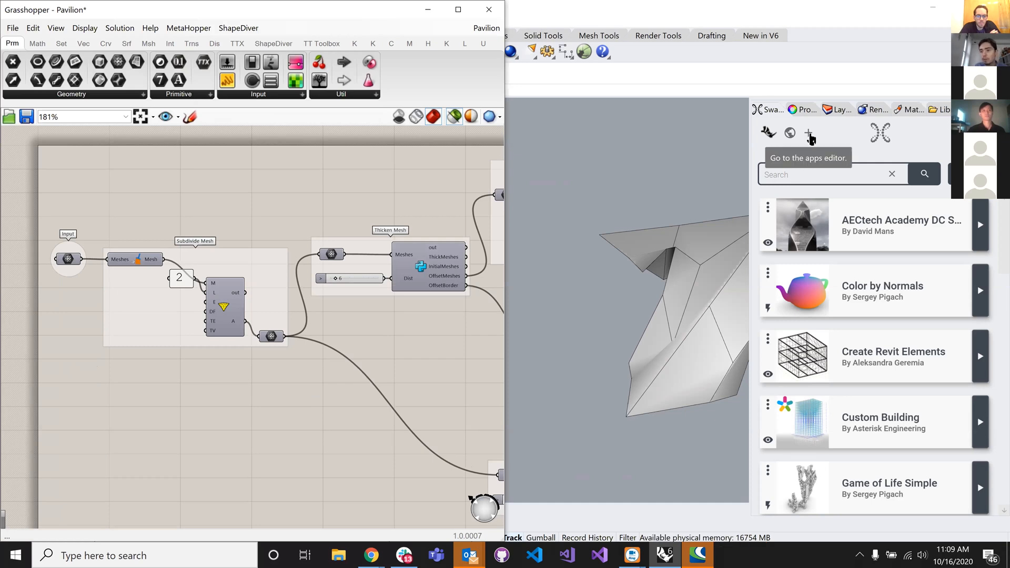
pyautogui.click(811, 136)
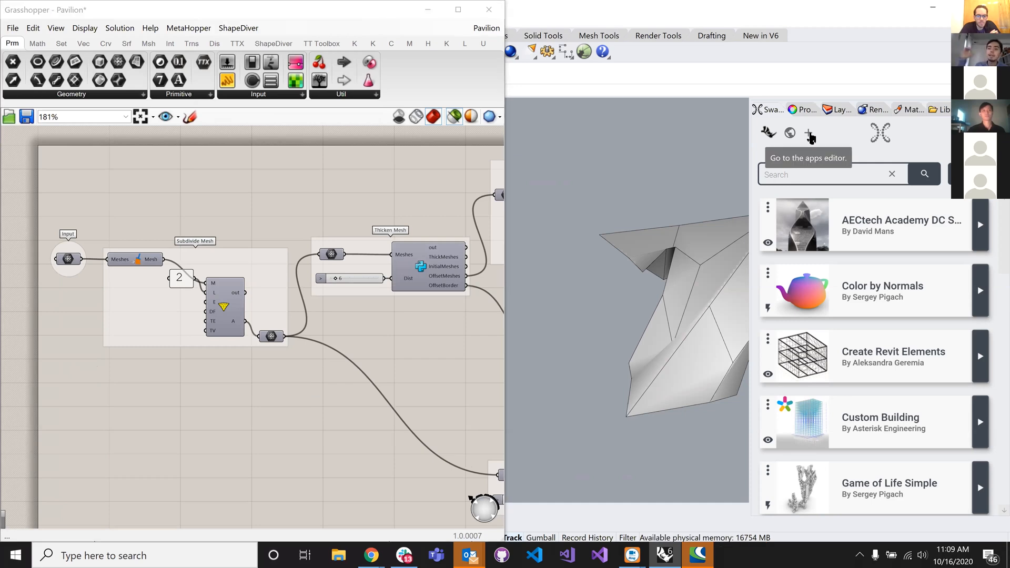
# - Create a new Swarm app and name it "AEC Tech Pavilion 2020", leaving the description empty
pyautogui.click(811, 136)
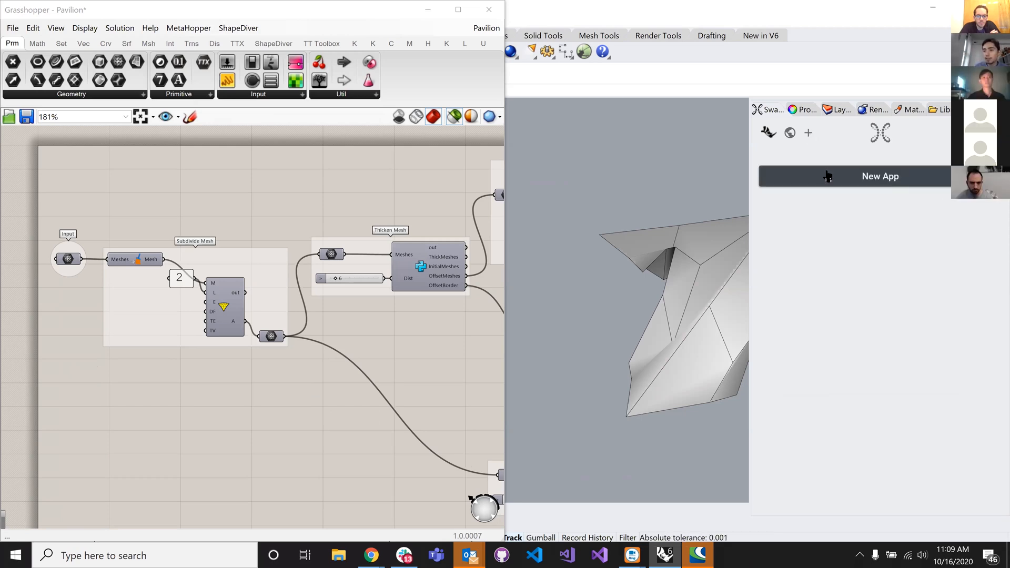
pyautogui.click(826, 178)
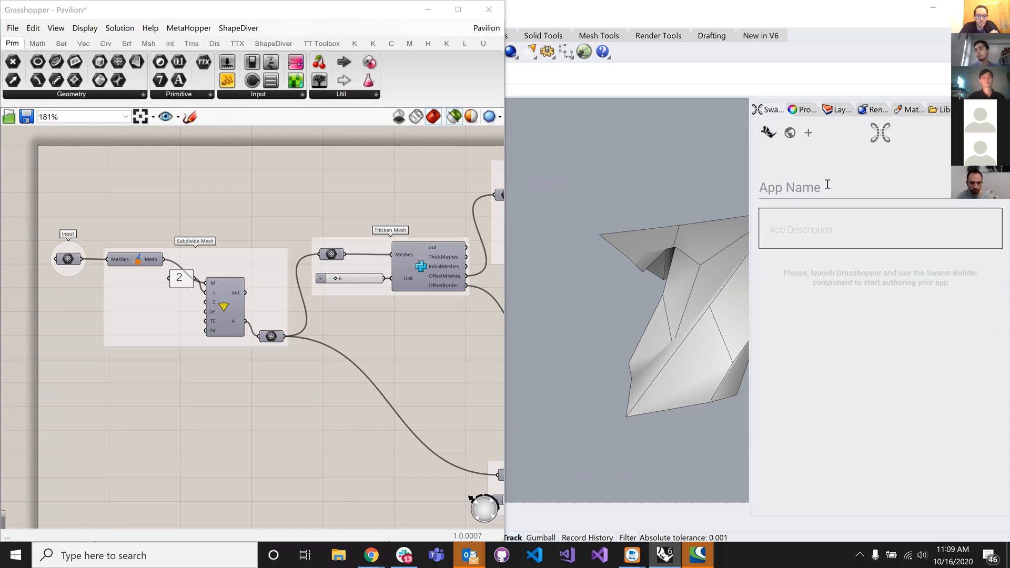
pyautogui.click(827, 185)
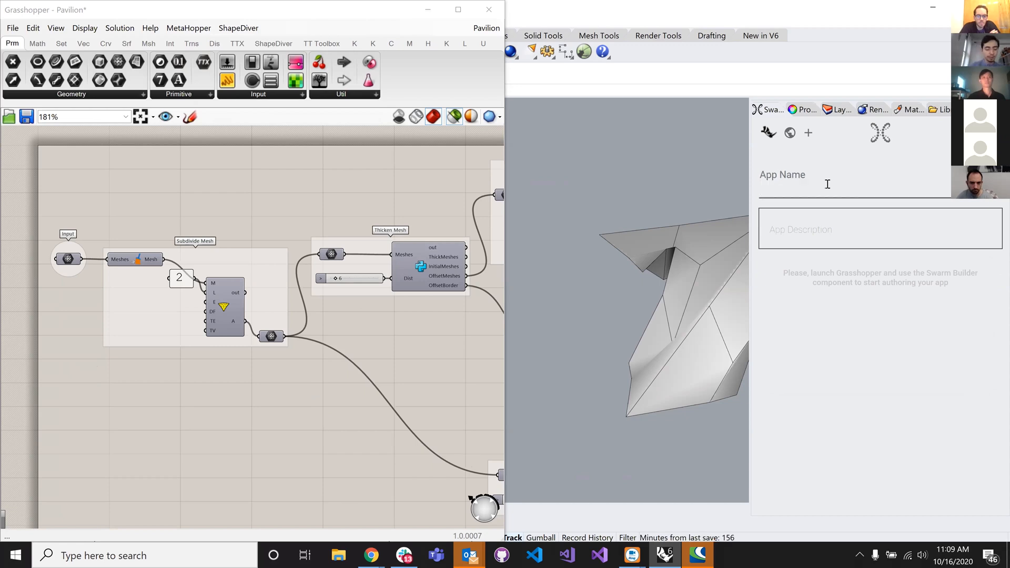
pyautogui.write('EC')
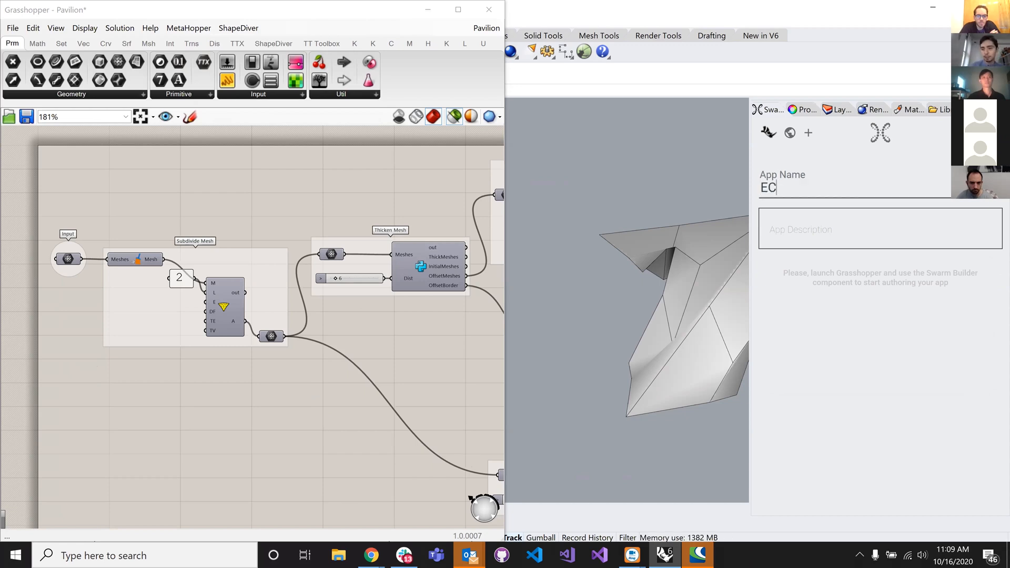
pyautogui.press('BackSpace')
pyautogui.press('BackSpace')
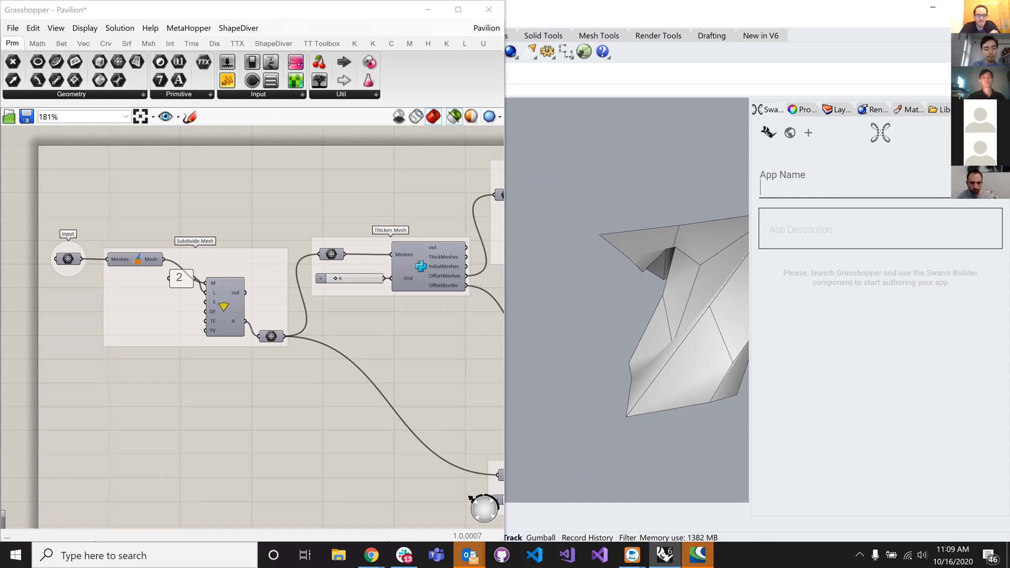
pyautogui.write('AEC Tech')
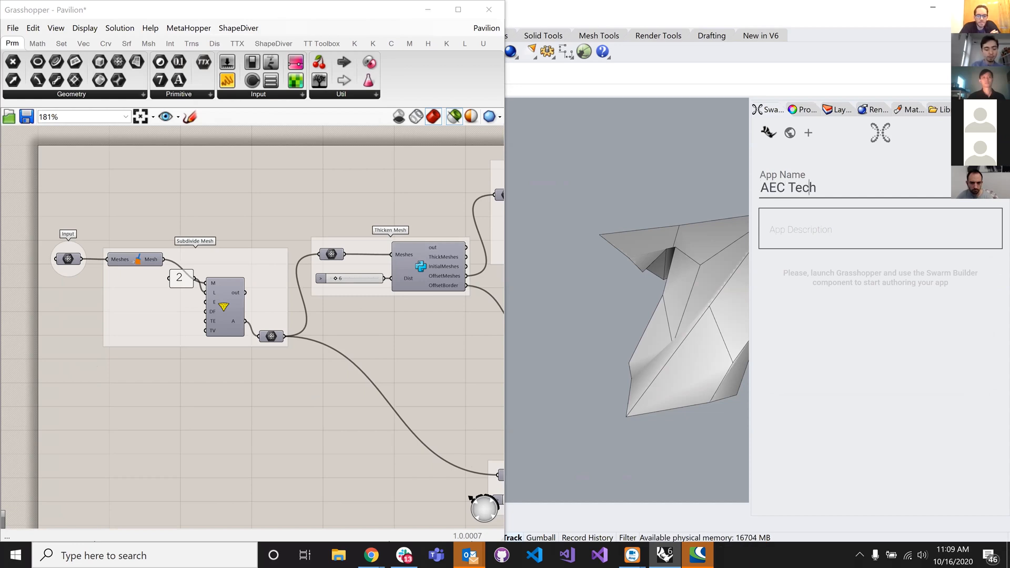
pyautogui.write(' Pavilion 2020')
pyautogui.click(819, 244)
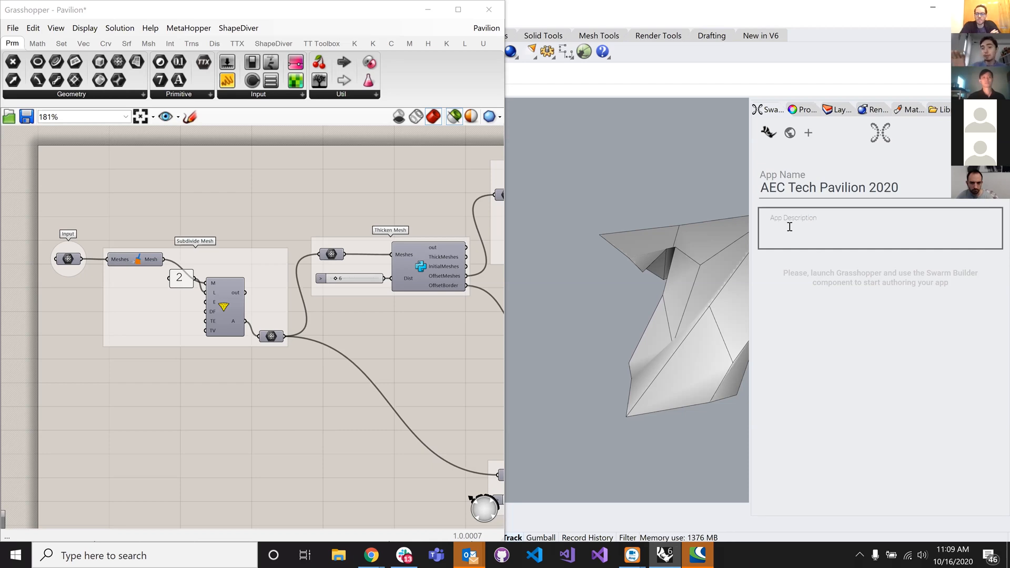
# - Remove the Input group around the starting mesh parameter, and undock and widen the Grasshopper window so its category names are readable
pyautogui.click(256, 235)
pyautogui.moveTo(80, 244); pyautogui.dragTo(90, 267, button='right')
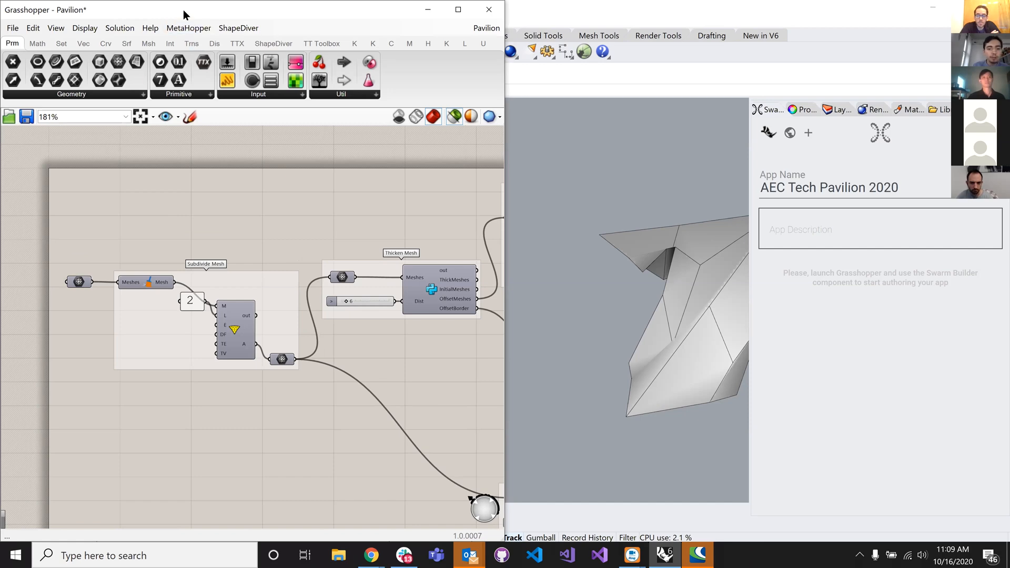
pyautogui.press('super+Down')
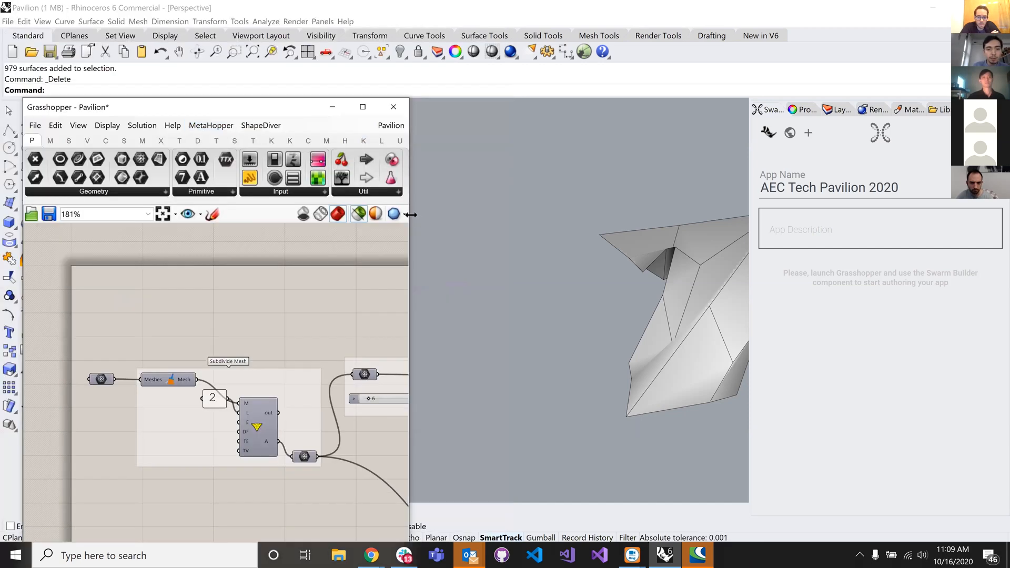
pyautogui.moveTo(410, 214); pyautogui.dragTo(577, 210)
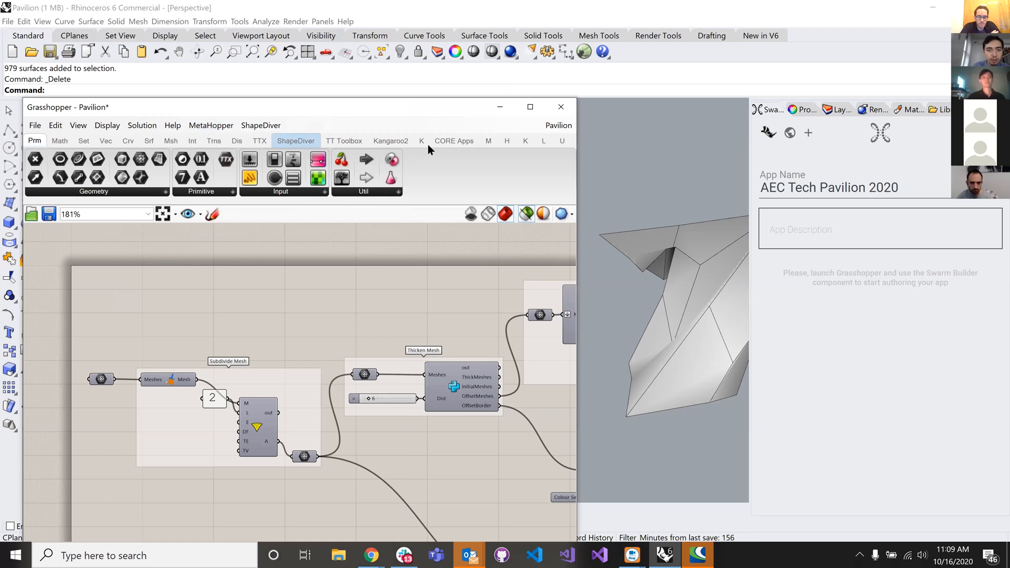
# - Place a Swarm Builder component from the Swarm Authoring tools on the canvas above the Subdivide Mesh group
pyautogui.click(450, 139)
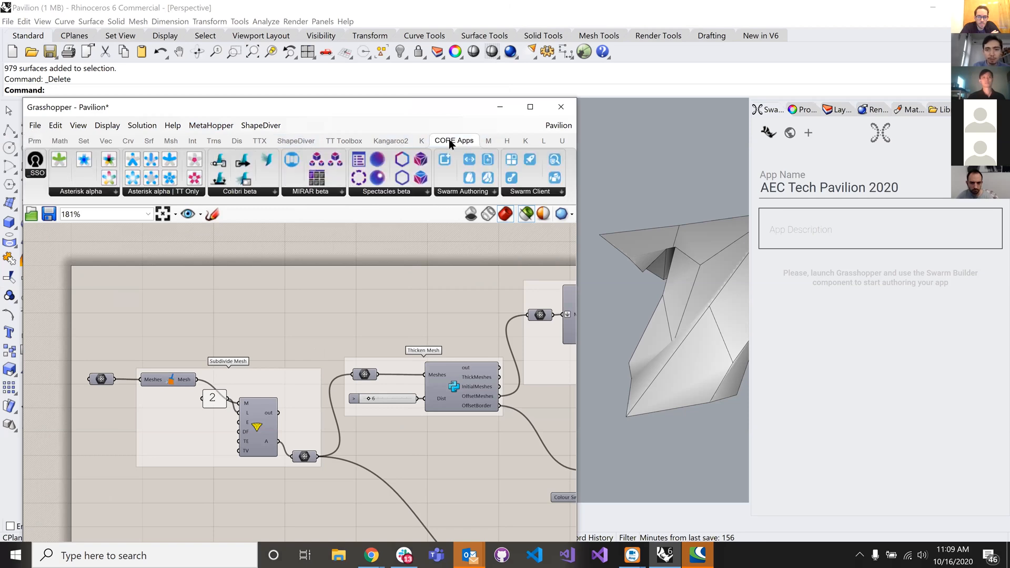
pyautogui.click(493, 192)
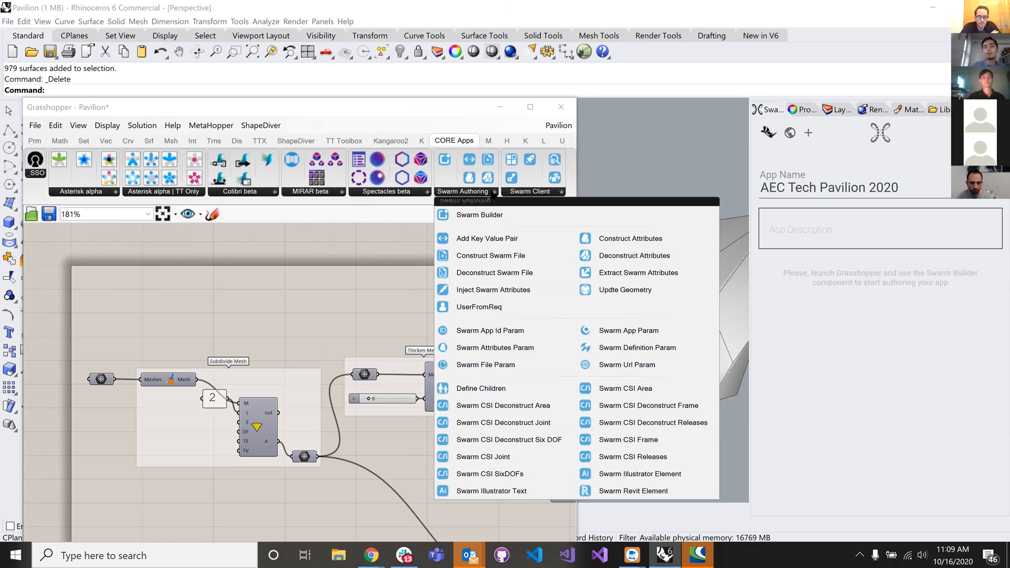
pyautogui.click(521, 193)
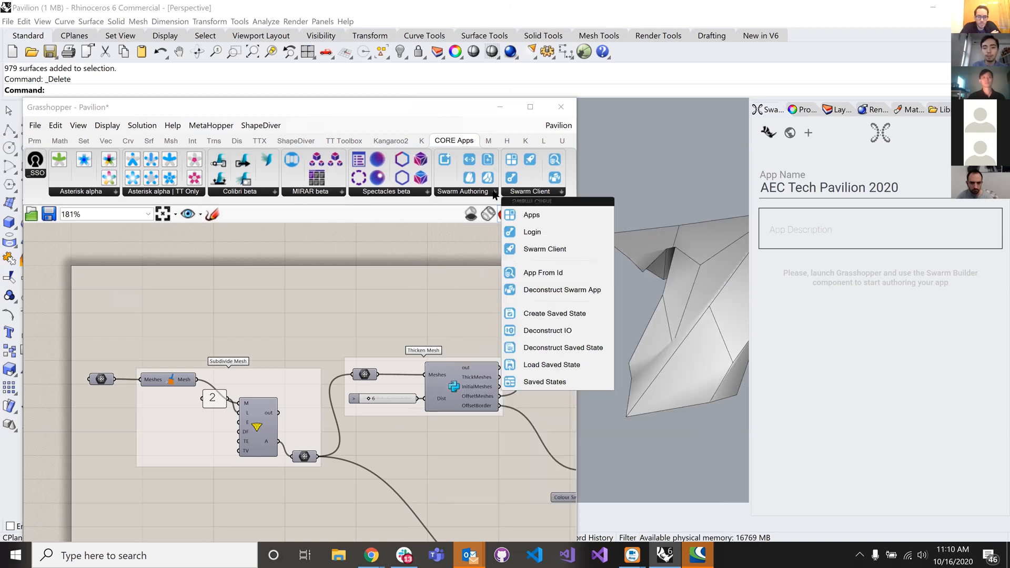
pyautogui.click(495, 193)
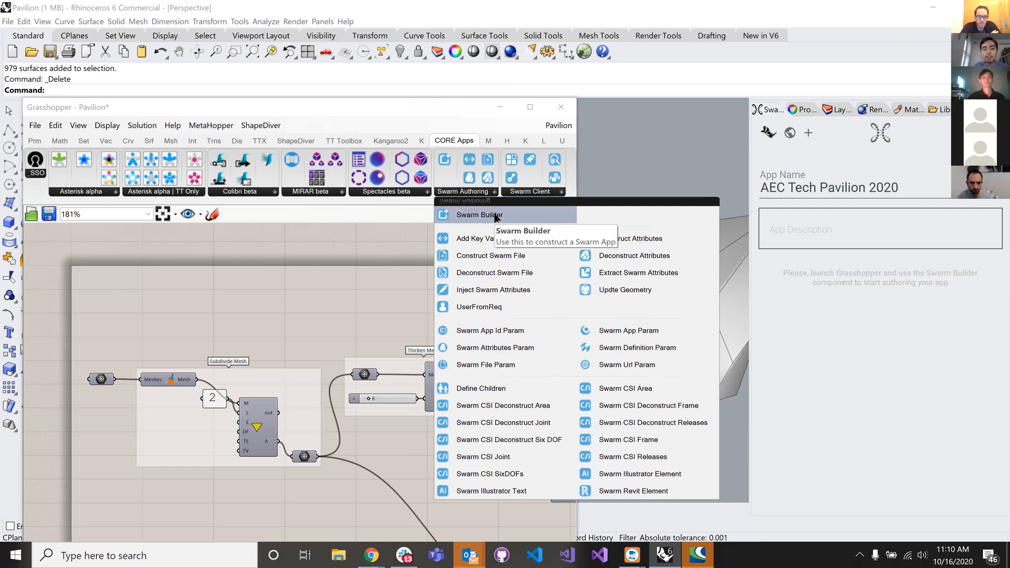
pyautogui.click(495, 216)
pyautogui.click(274, 301)
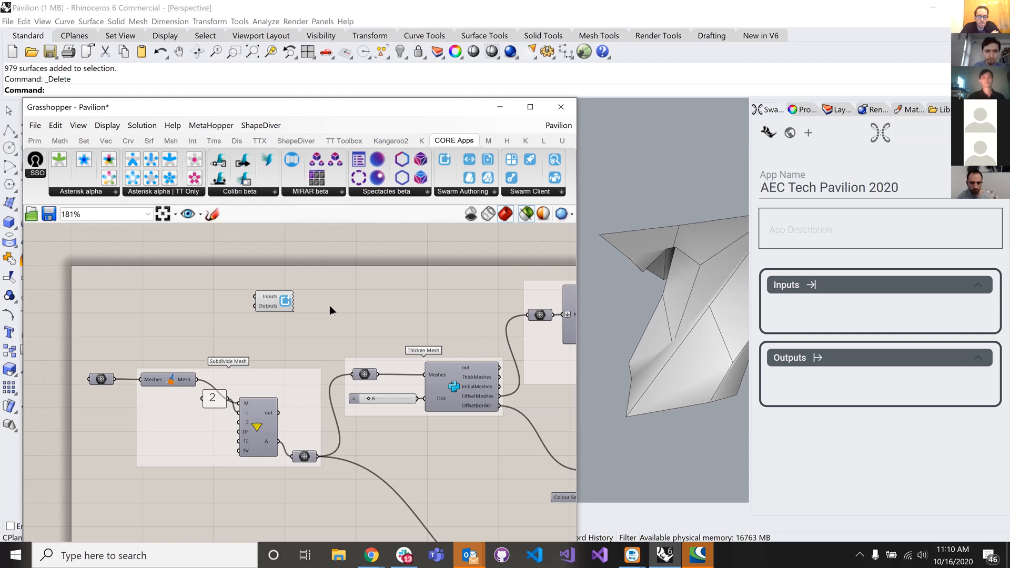
# - Turn off the Swarm Builder component's debugger and nudge the component slightly on the canvas
pyautogui.scroll(2, 330, 307)
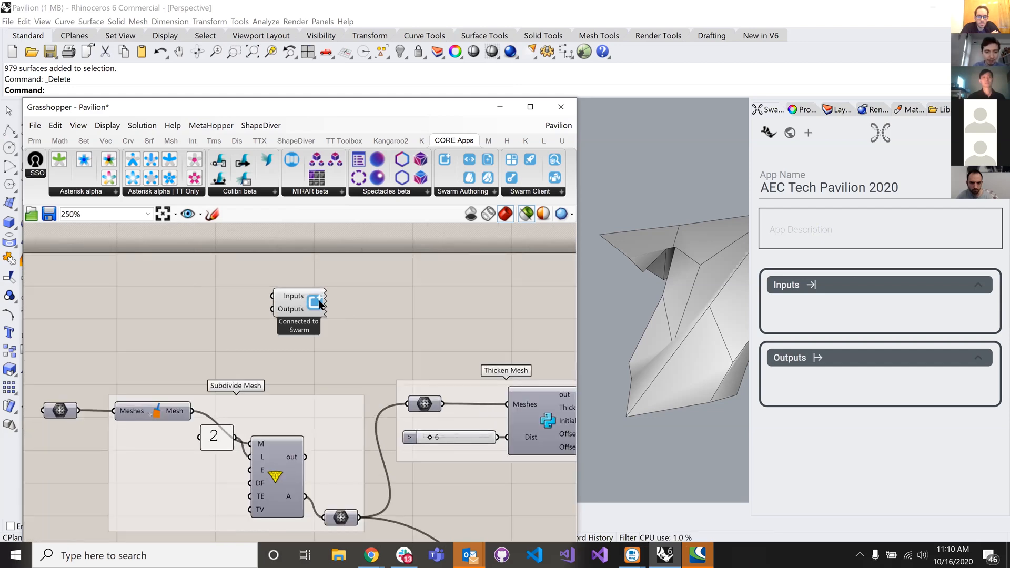
pyautogui.rightClick(320, 305)
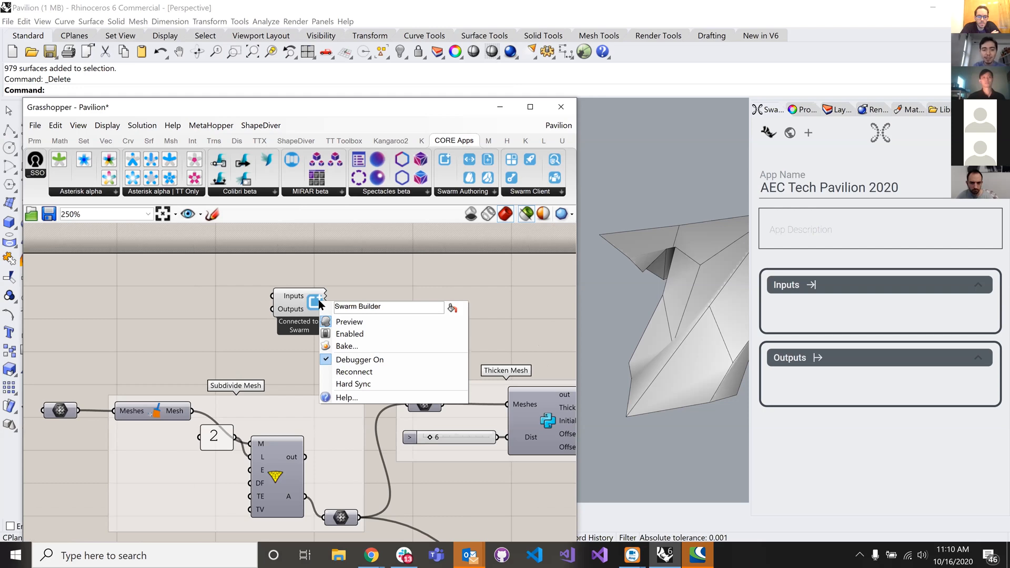
pyautogui.click(345, 361)
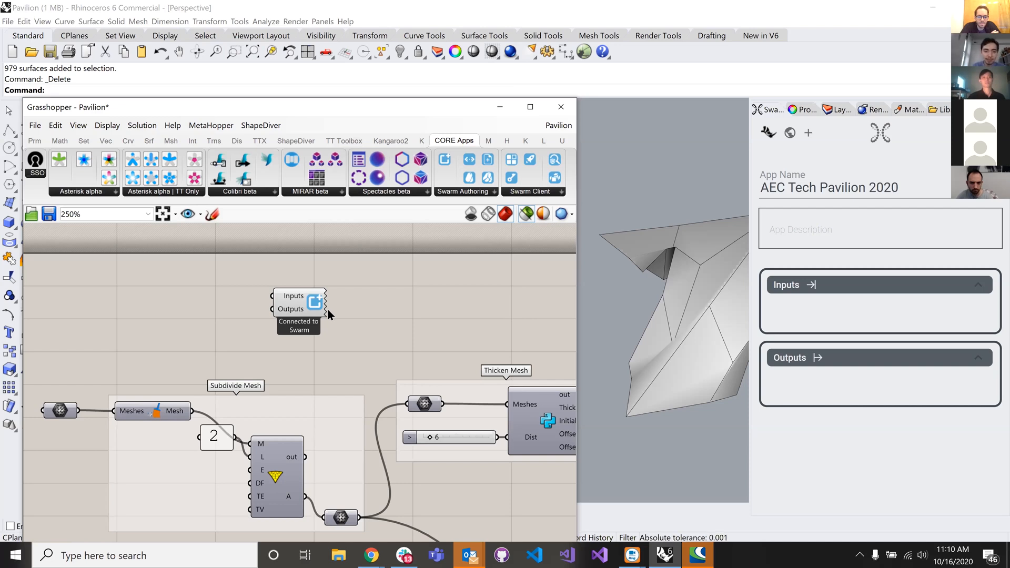
pyautogui.moveTo(318, 336); pyautogui.dragTo(358, 334, button='right')
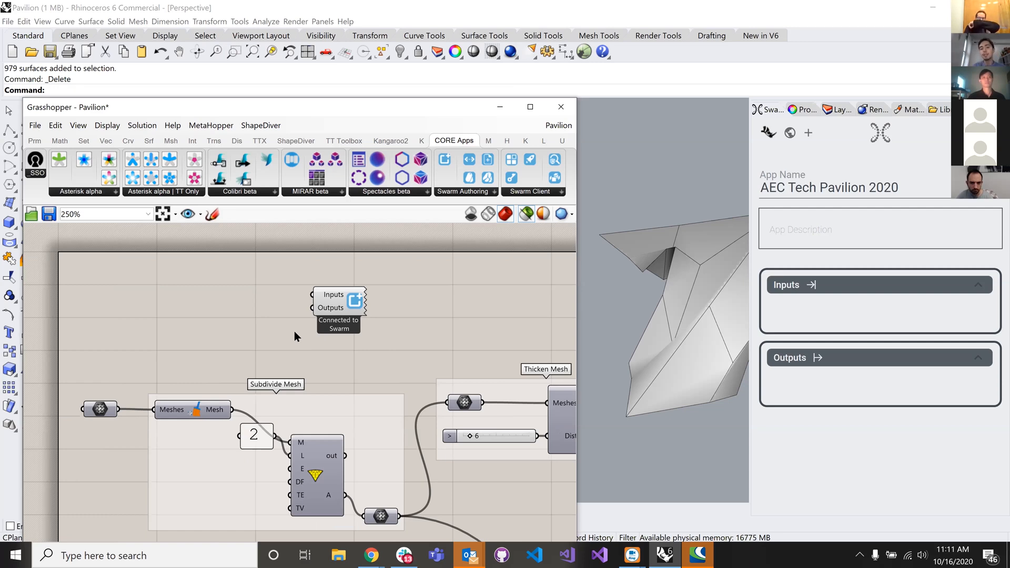
pyautogui.moveTo(348, 299); pyautogui.dragTo(342, 293)
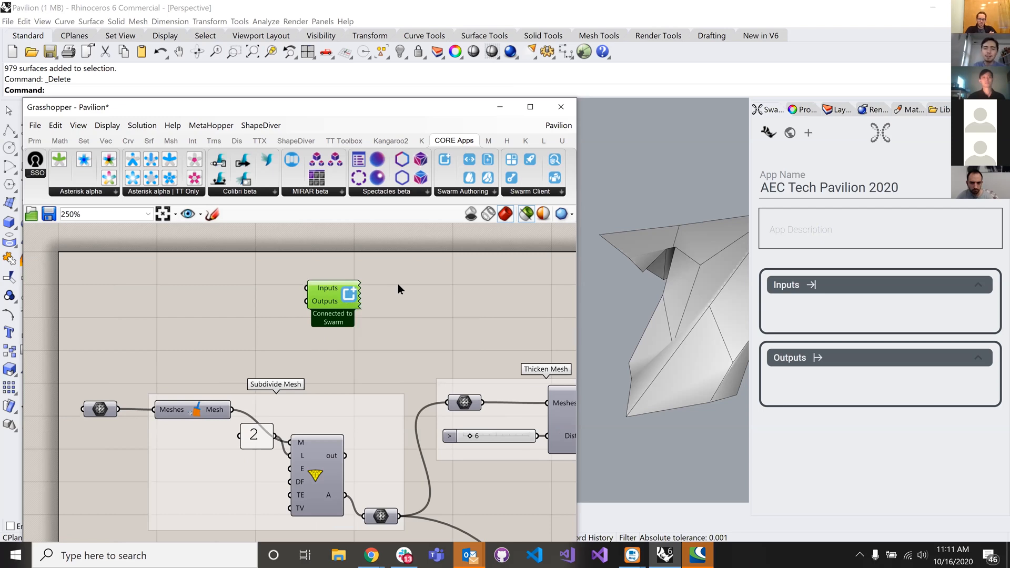
pyautogui.rightClick(359, 292)
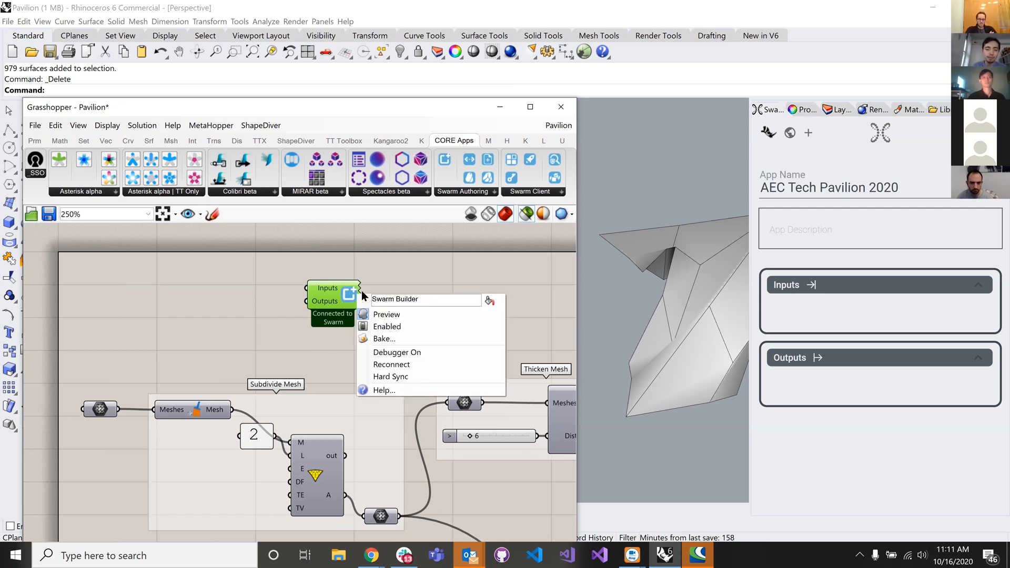
pyautogui.click(396, 254)
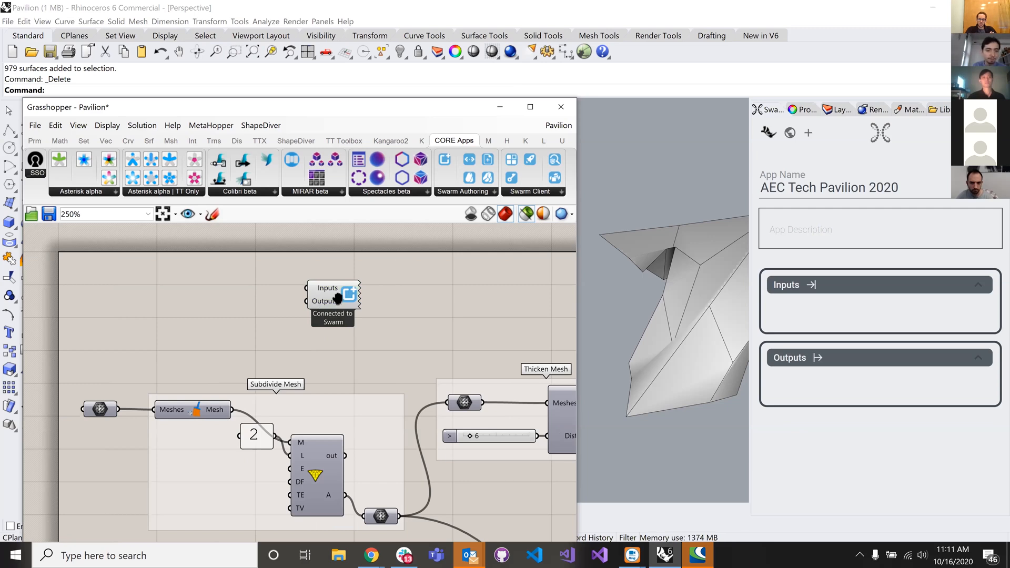
# - Connect the starting mesh parameter's output to the Inputs of the Swarm Builder, keeping its wire to the Subdivide Mesh section
pyautogui.moveTo(71, 378); pyautogui.dragTo(94, 378, button='right')
pyautogui.click(129, 414)
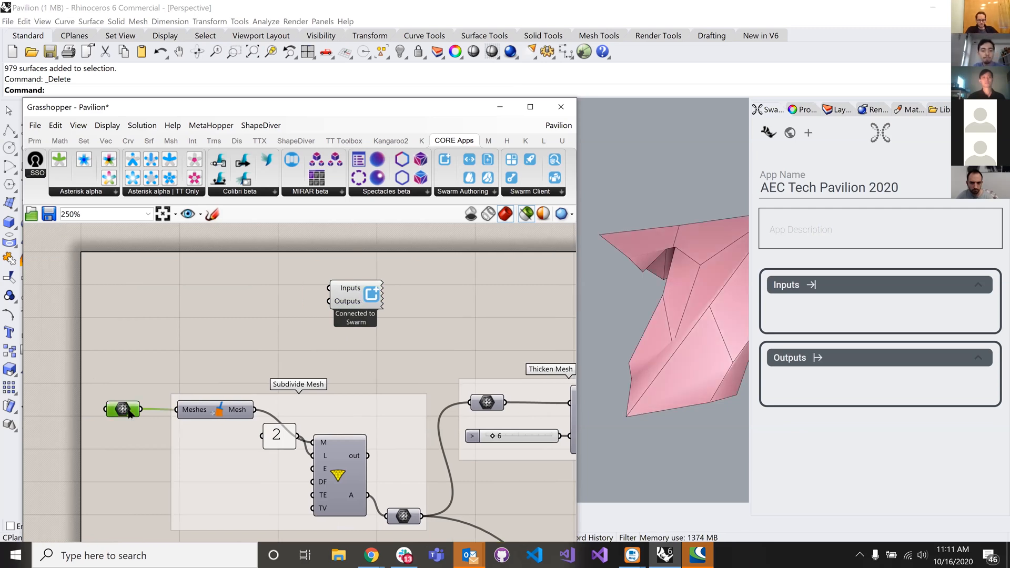
pyautogui.click(296, 314)
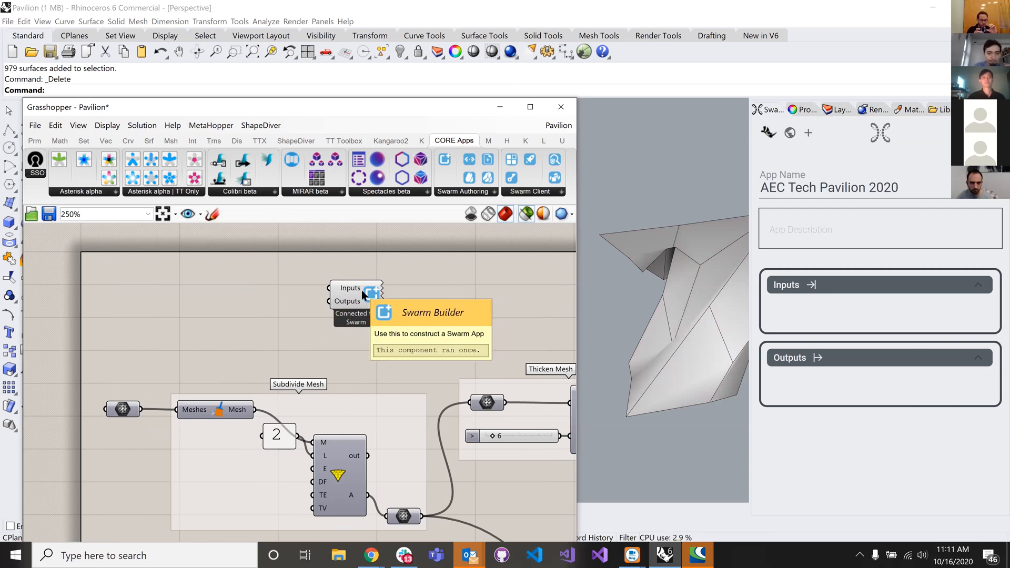
pyautogui.moveTo(140, 410); pyautogui.dragTo(322, 291)
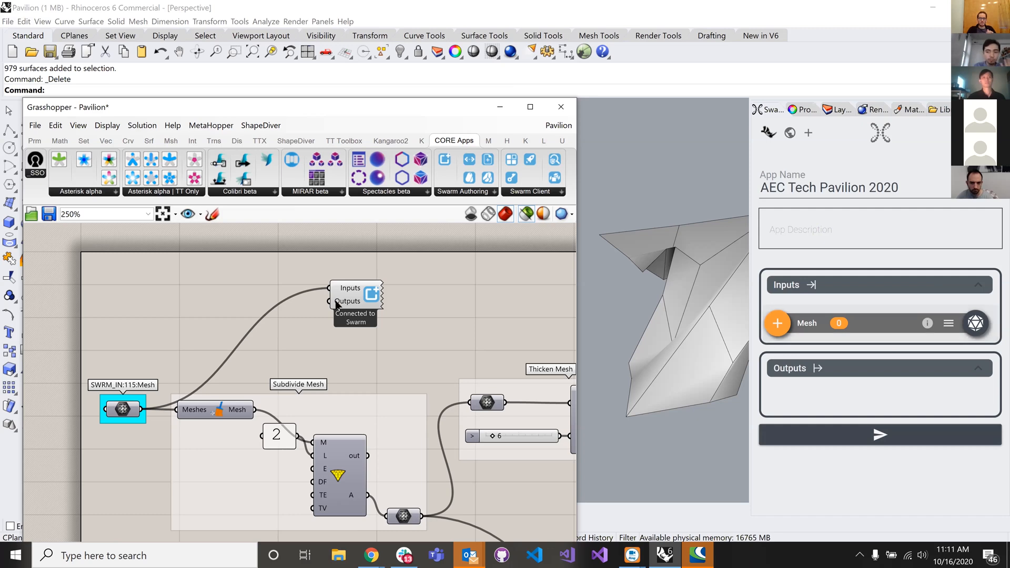
# - Rename the mesh parameter feeding the Swarm Builder to "Input Mesh"
pyautogui.moveTo(334, 274); pyautogui.dragTo(382, 221, button='right')
pyautogui.scroll(3, 151, 345)
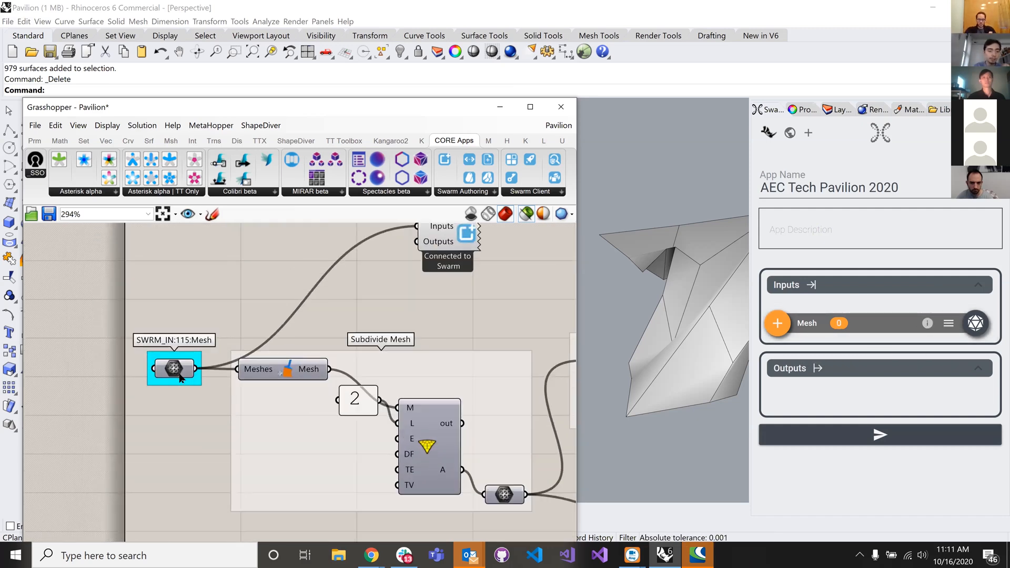
pyautogui.rightClick(191, 336)
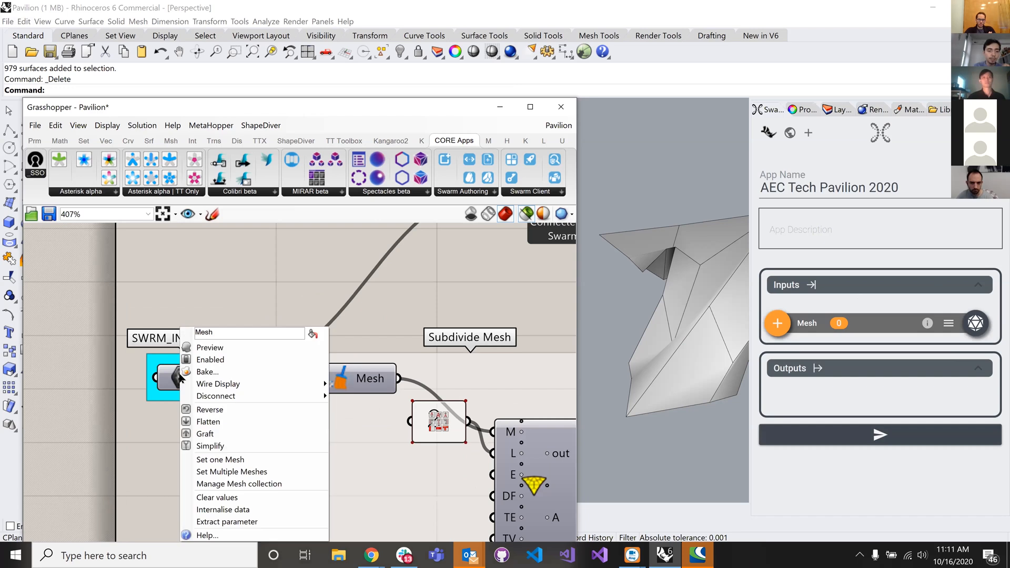
pyautogui.click(196, 333)
pyautogui.write('Input')
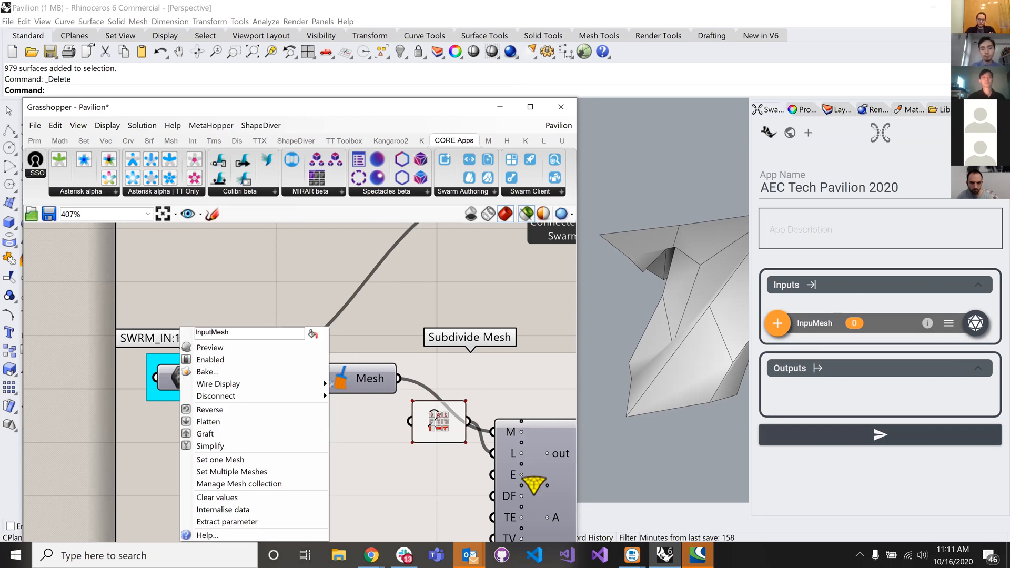
pyautogui.press('Return')
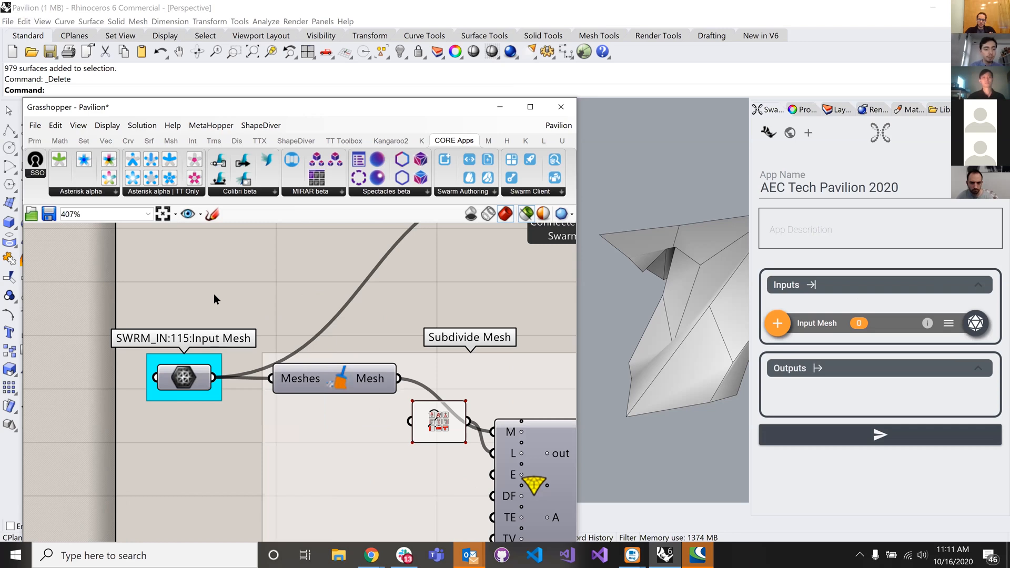
pyautogui.rightClick(179, 381)
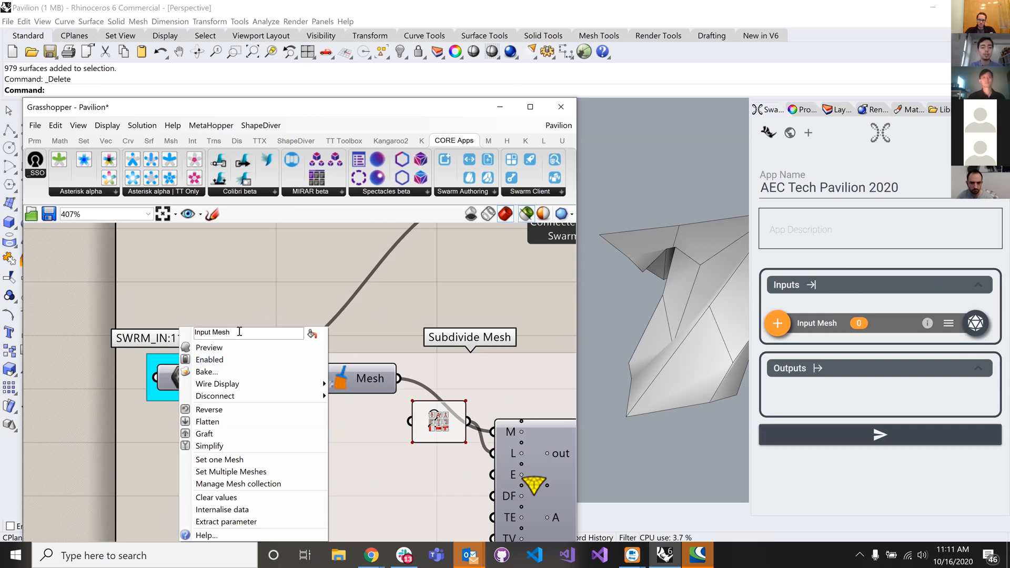
pyautogui.click(210, 298)
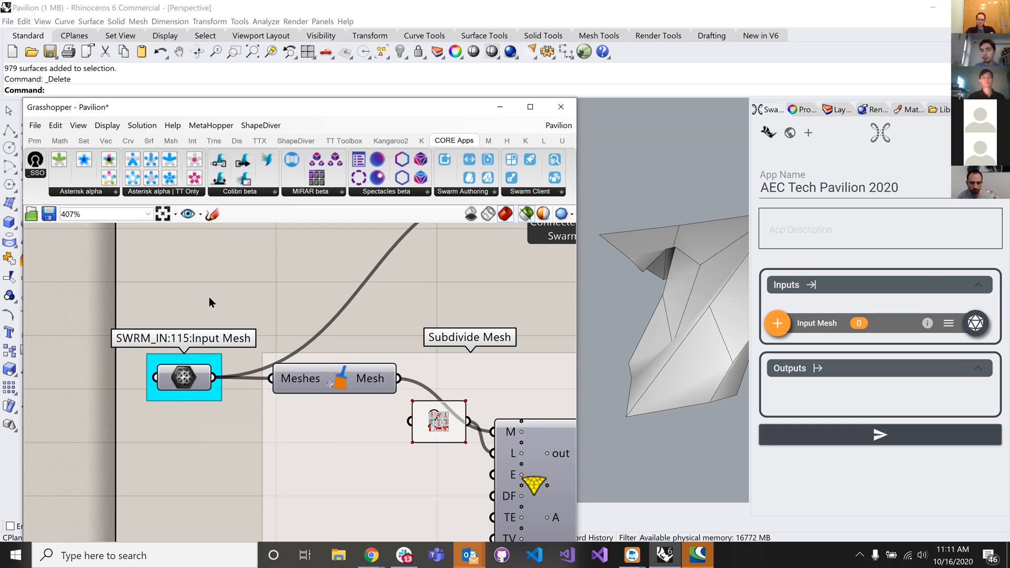
pyautogui.scroll(-5, 194, 291)
pyautogui.moveTo(230, 285); pyautogui.dragTo(213, 298, button='right')
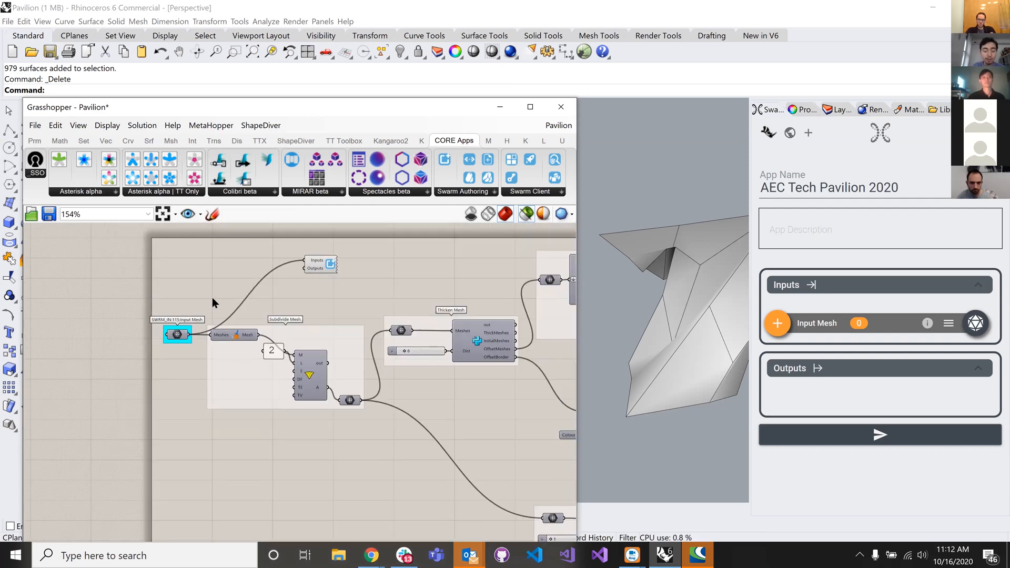
pyautogui.scroll(2, 213, 301)
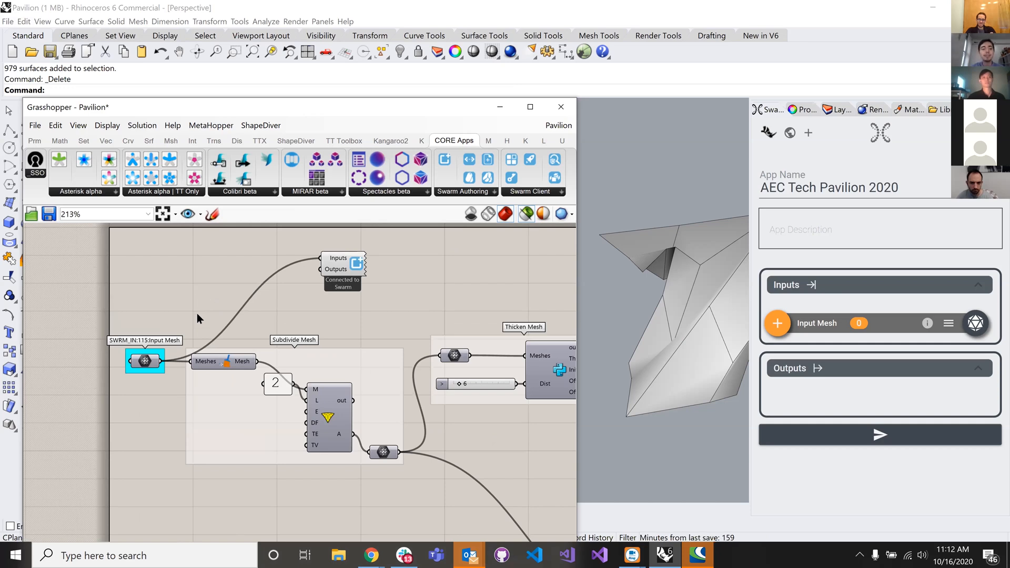
pyautogui.rightClick(153, 361)
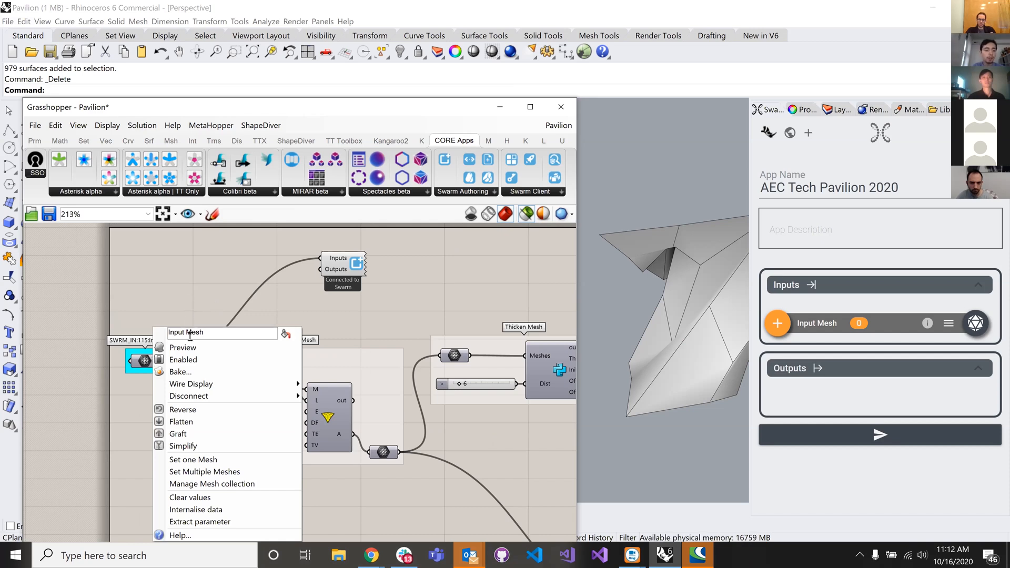
pyautogui.click(190, 306)
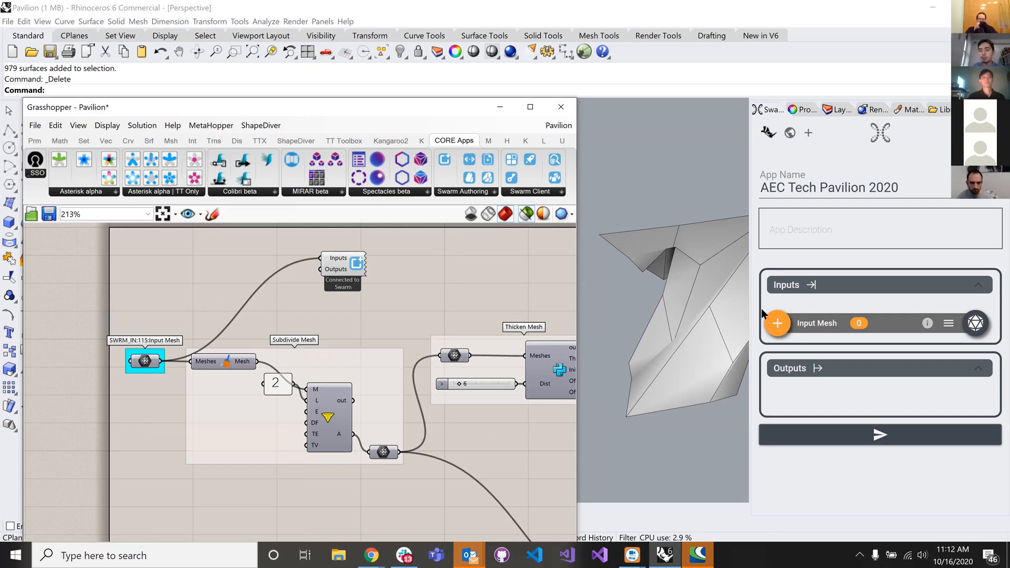
# - Replace the Input Mesh description in the Swarm app with "Base mesh for the pavilion structure"
pyautogui.click(928, 325)
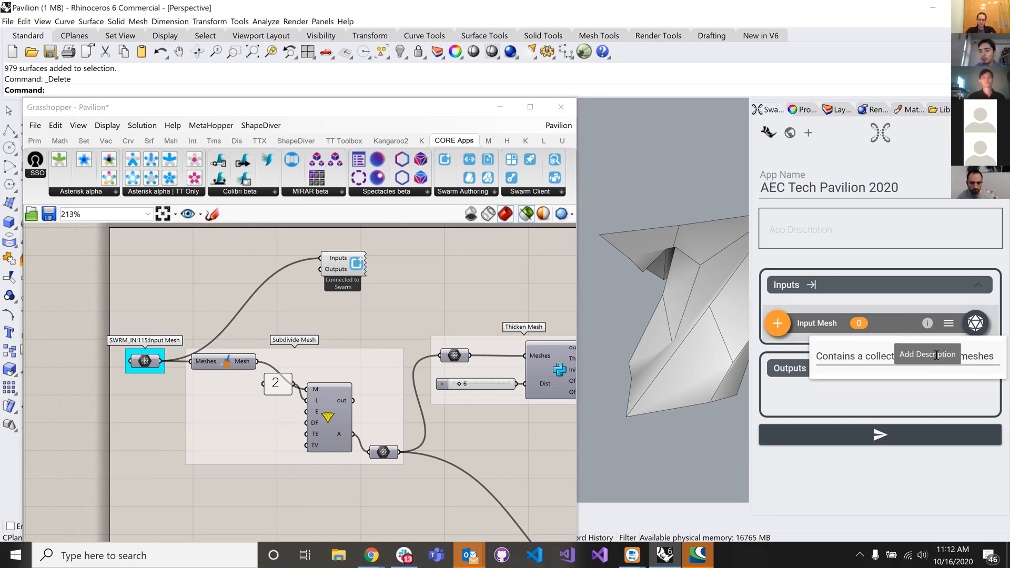
pyautogui.moveTo(817, 358); pyautogui.dragTo(997, 356)
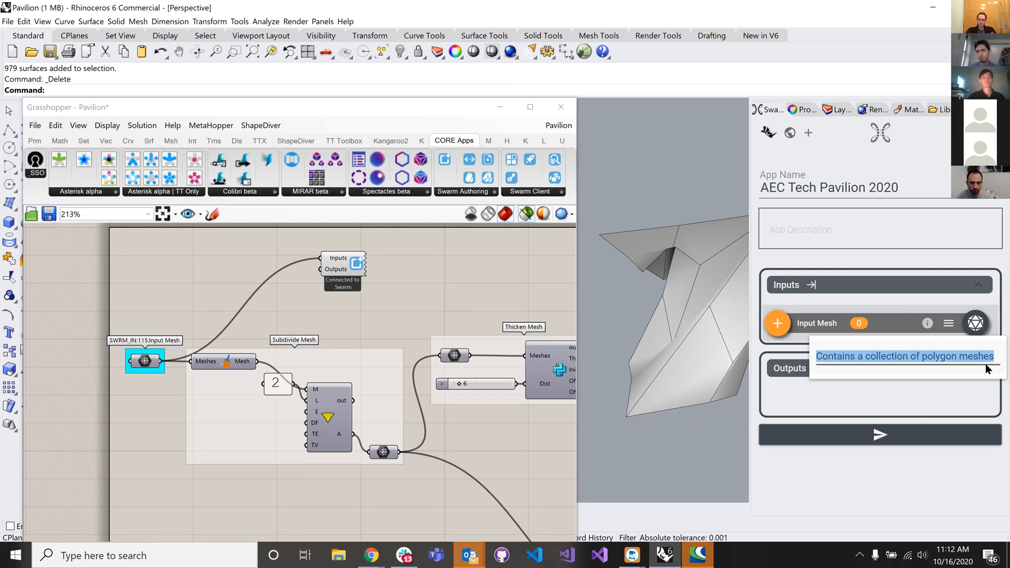
pyautogui.press('BackSpace')
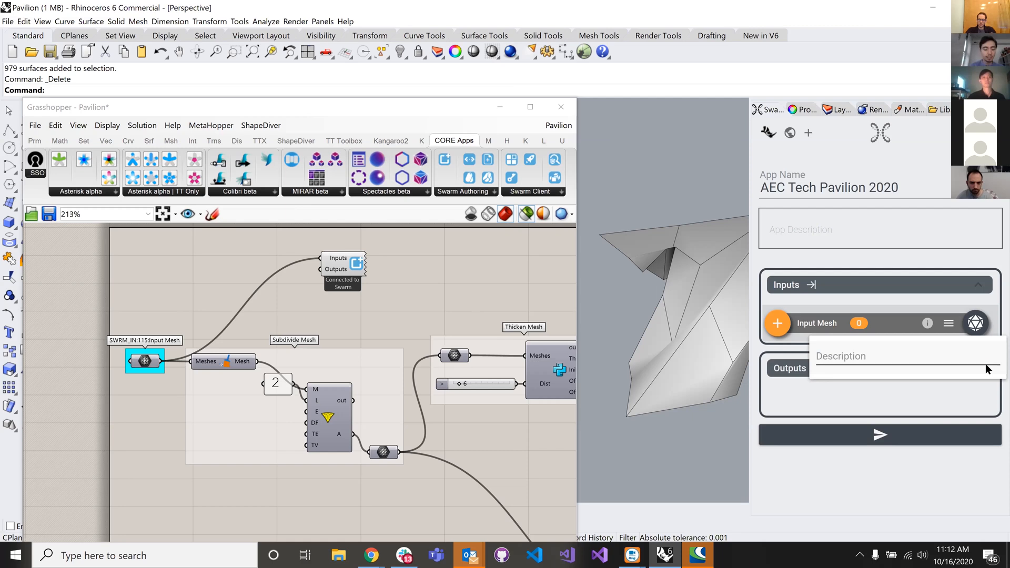
pyautogui.write('Base mesh for the pa')
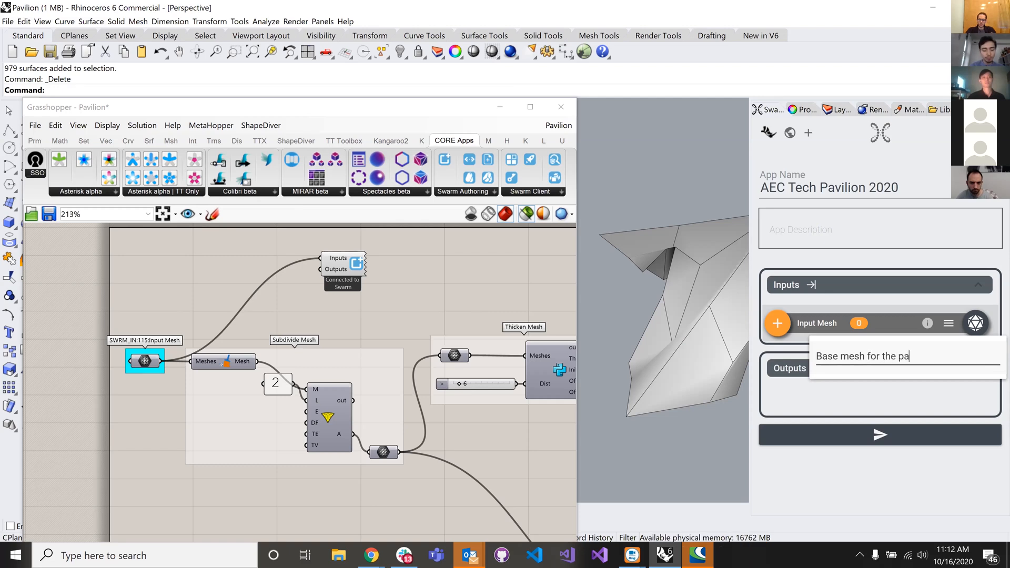
pyautogui.write('vilion structure')
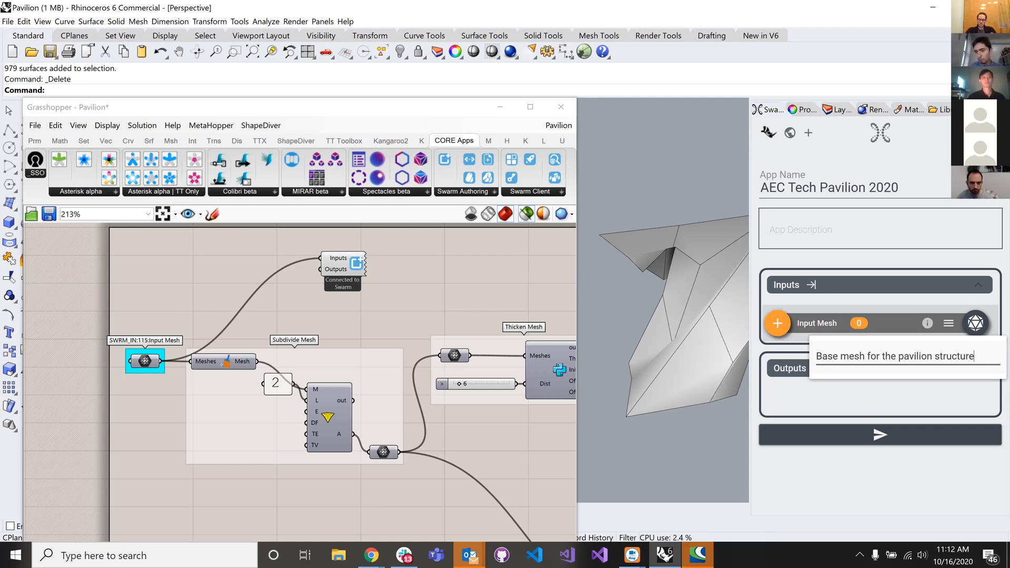
pyautogui.click(928, 393)
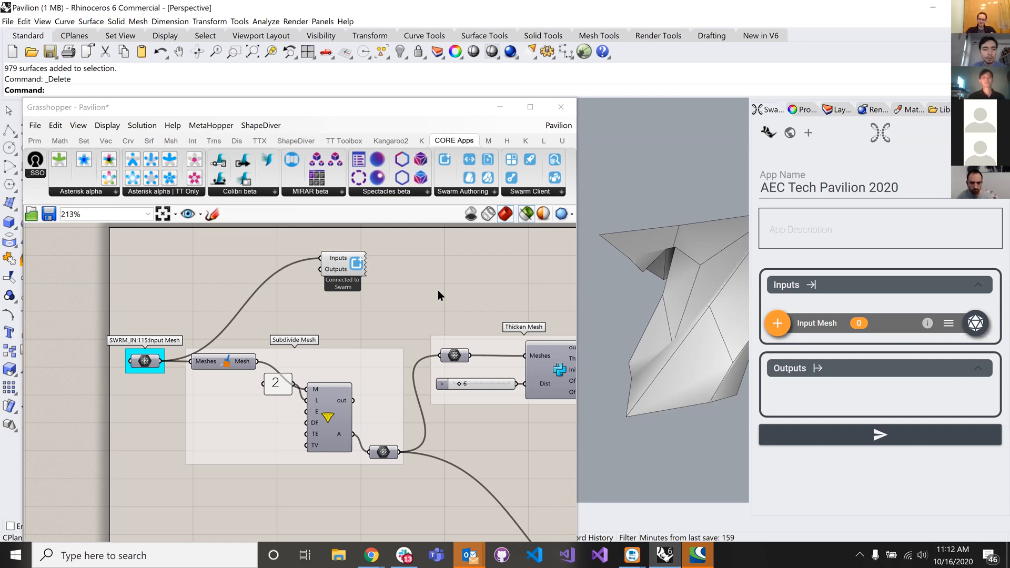
# - Move the Swarm Builder component to the end of the definition, just past the Add Rivets To Panels group
pyautogui.moveTo(399, 295); pyautogui.dragTo(363, 301, button='right')
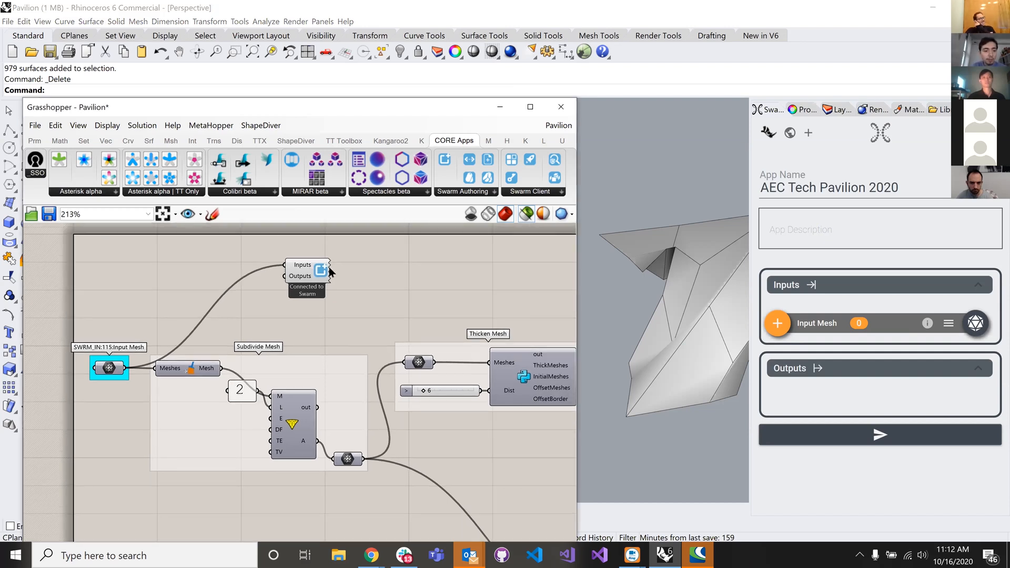
pyautogui.moveTo(298, 274); pyautogui.dragTo(316, 275)
pyautogui.scroll(-10, 273, 284)
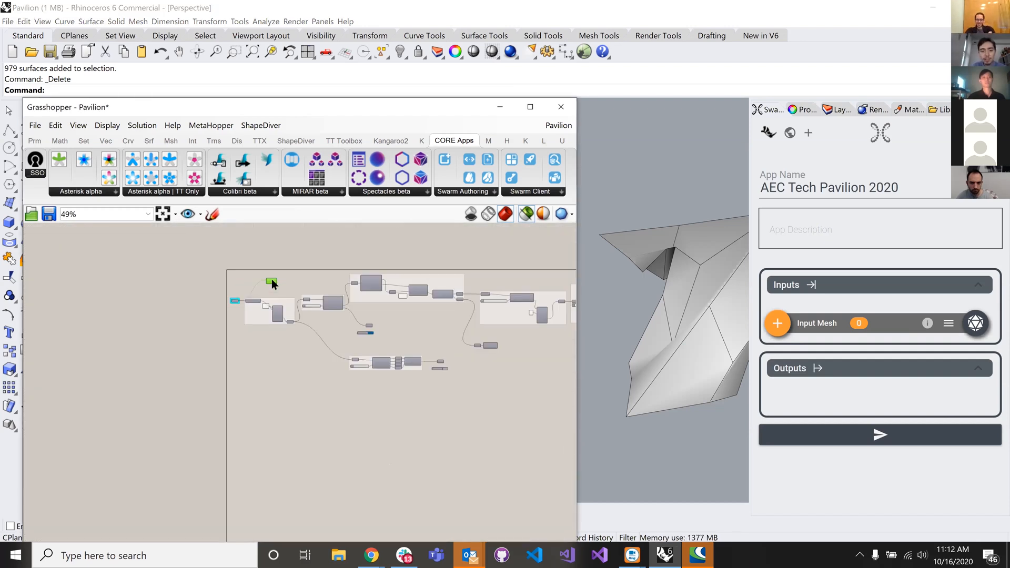
pyautogui.scroll(6, 291, 280)
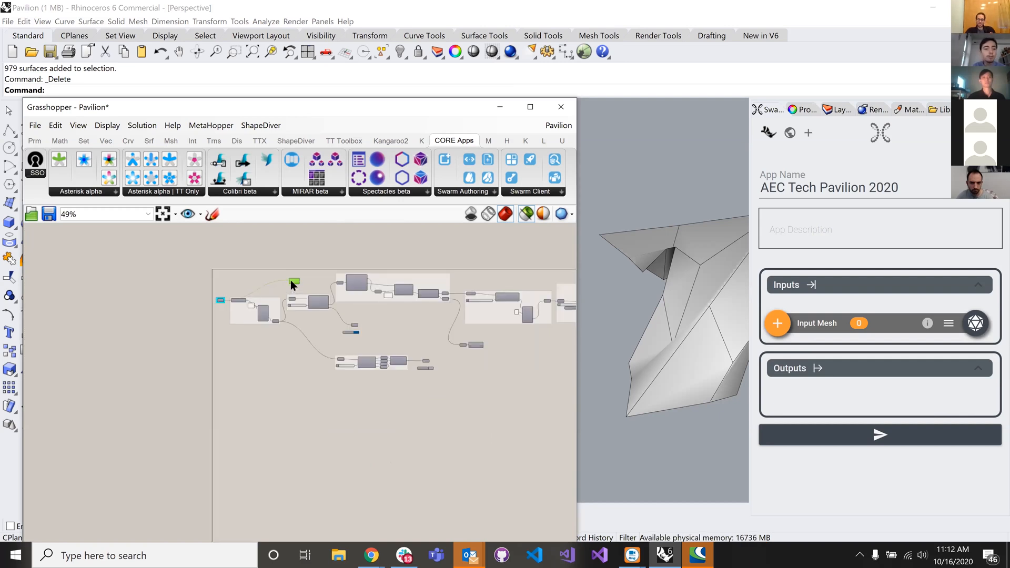
pyautogui.scroll(3, 305, 285)
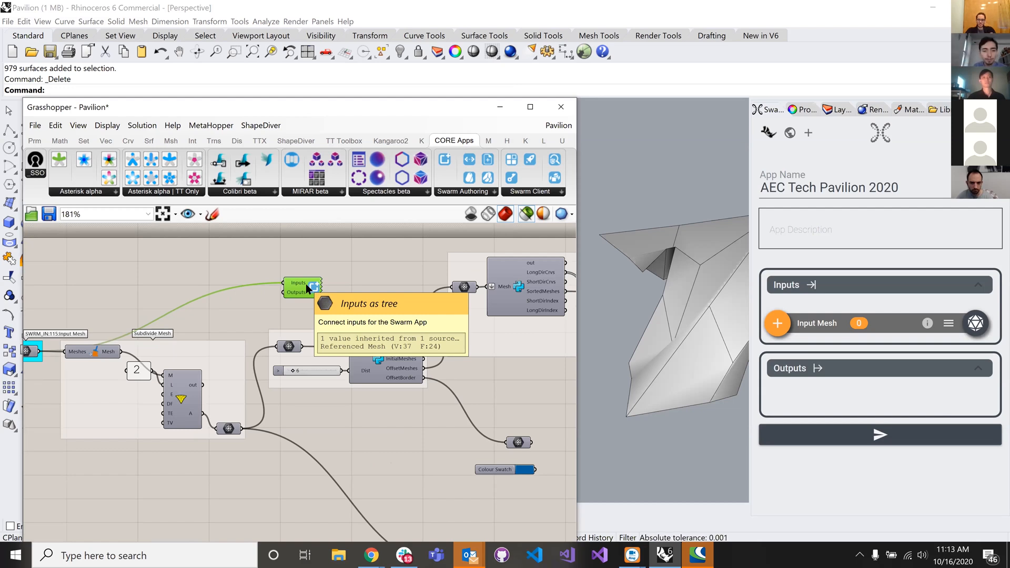
pyautogui.moveTo(305, 283); pyautogui.dragTo(522, 389)
pyautogui.moveTo(336, 385); pyautogui.dragTo(146, 381, button='right')
pyautogui.moveTo(323, 389); pyautogui.dragTo(236, 326)
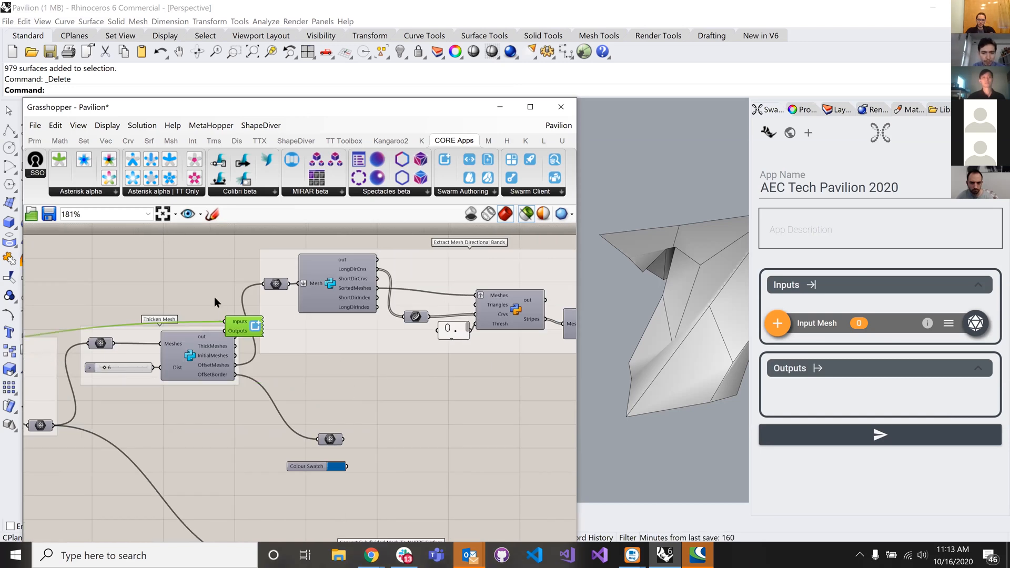
pyautogui.scroll(-10, 214, 297)
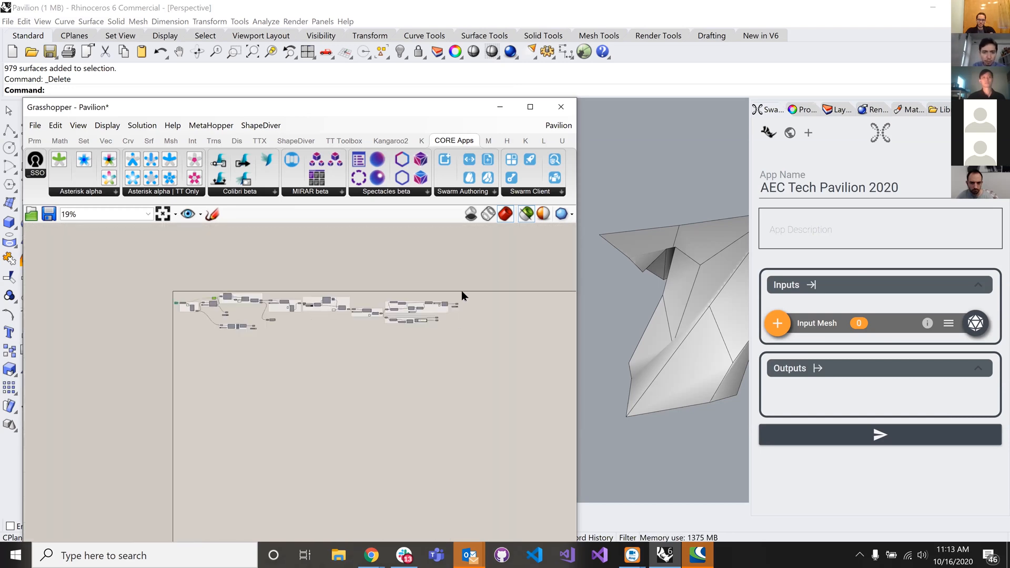
pyautogui.scroll(10, 450, 314)
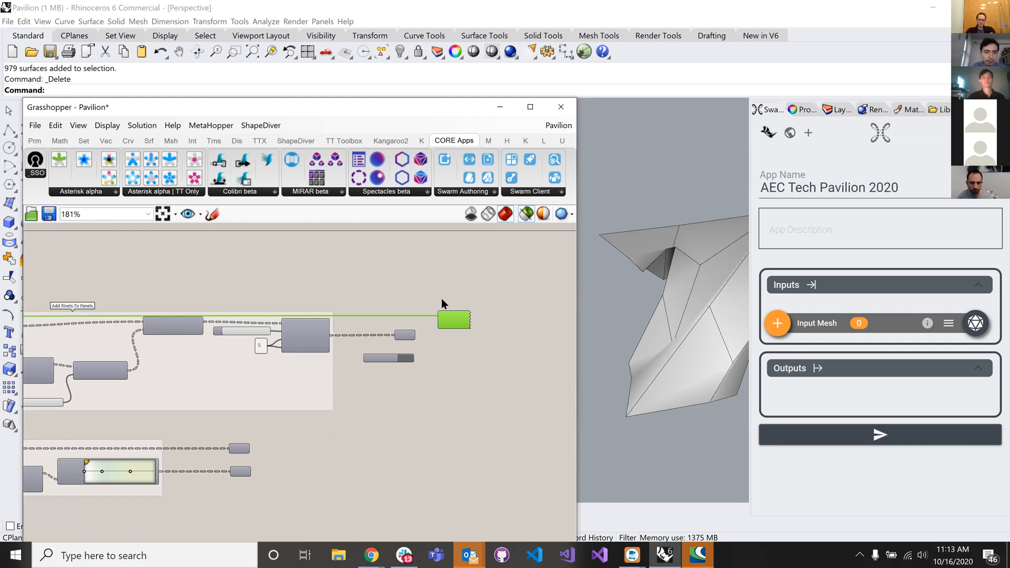
pyautogui.scroll(2, 378, 346)
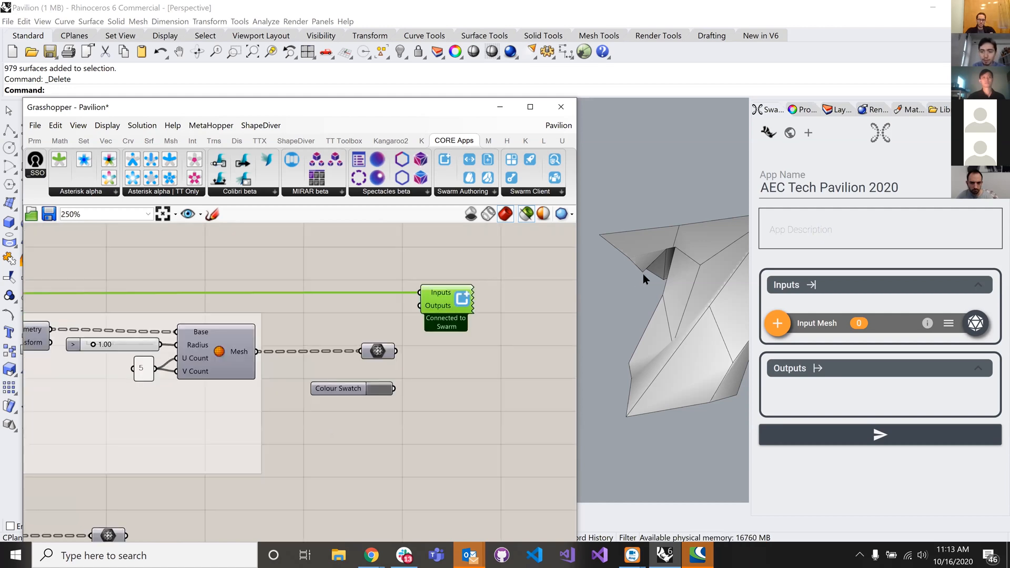
# - Move the Swarm Builder near the Color Panels According To Area group and connect that group's final mesh parameter to its Outputs
pyautogui.moveTo(654, 251); pyautogui.dragTo(688, 309, button='right')
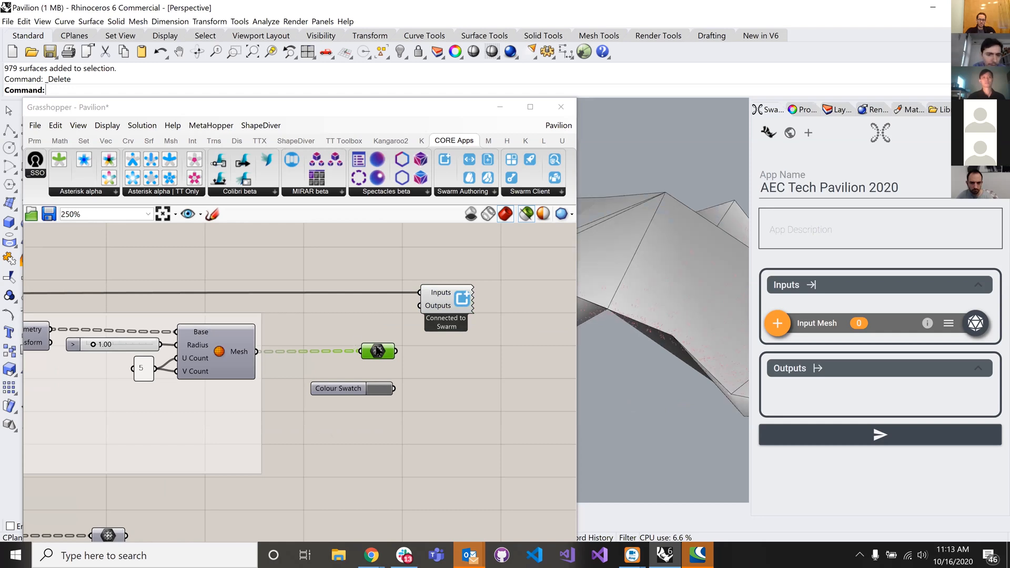
pyautogui.click(533, 215)
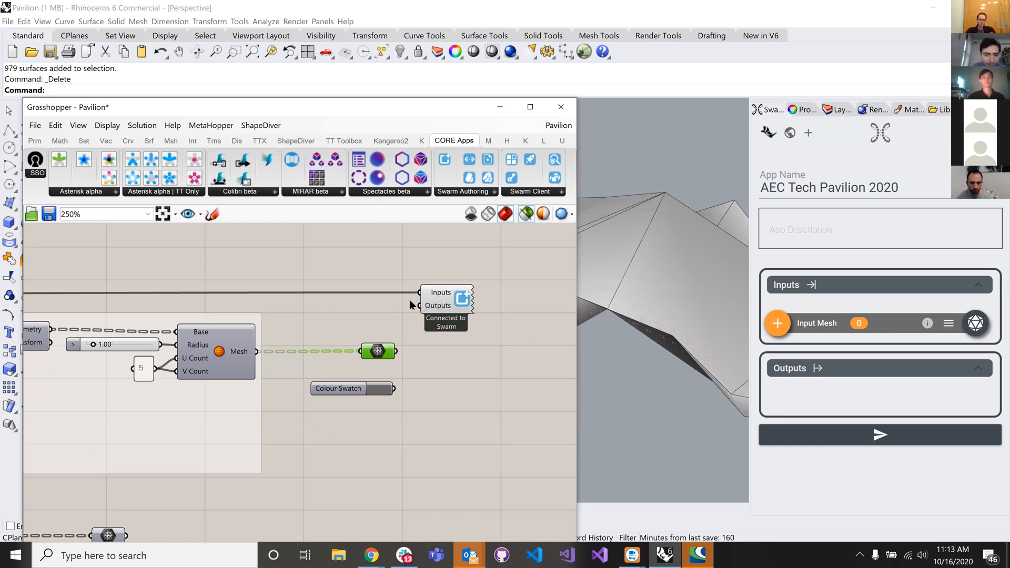
pyautogui.scroll(-4, 383, 295)
pyautogui.scroll(4, 326, 384)
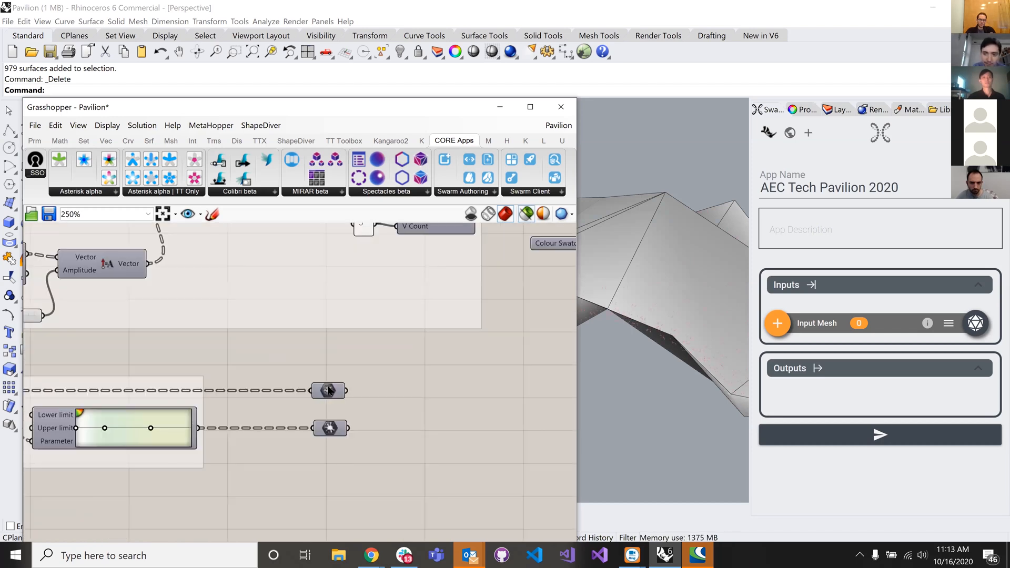
pyautogui.click(328, 387)
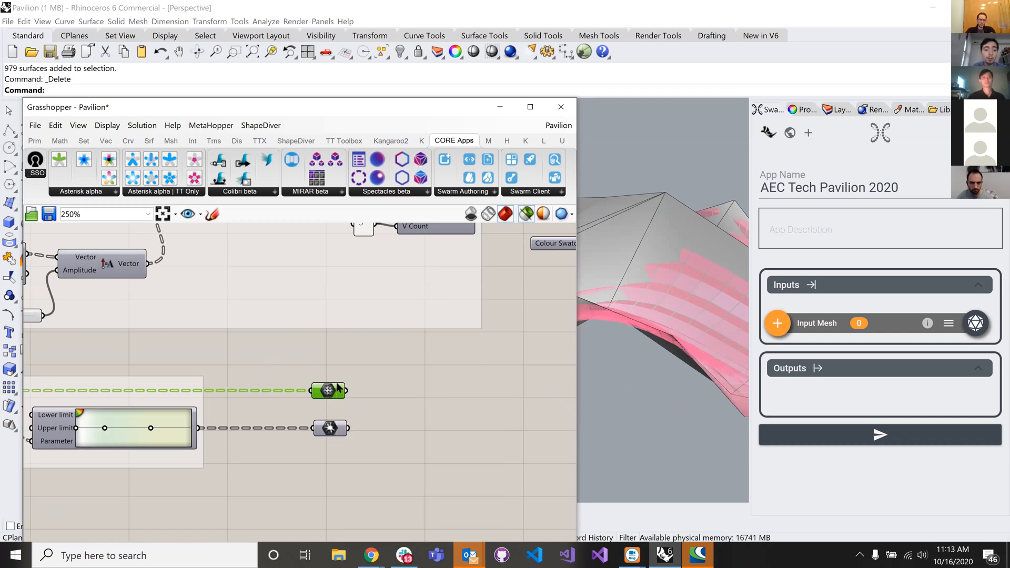
pyautogui.scroll(-3, 337, 387)
pyautogui.moveTo(491, 268); pyautogui.dragTo(340, 386)
pyautogui.scroll(2, 310, 393)
pyautogui.moveTo(306, 390); pyautogui.dragTo(400, 351)
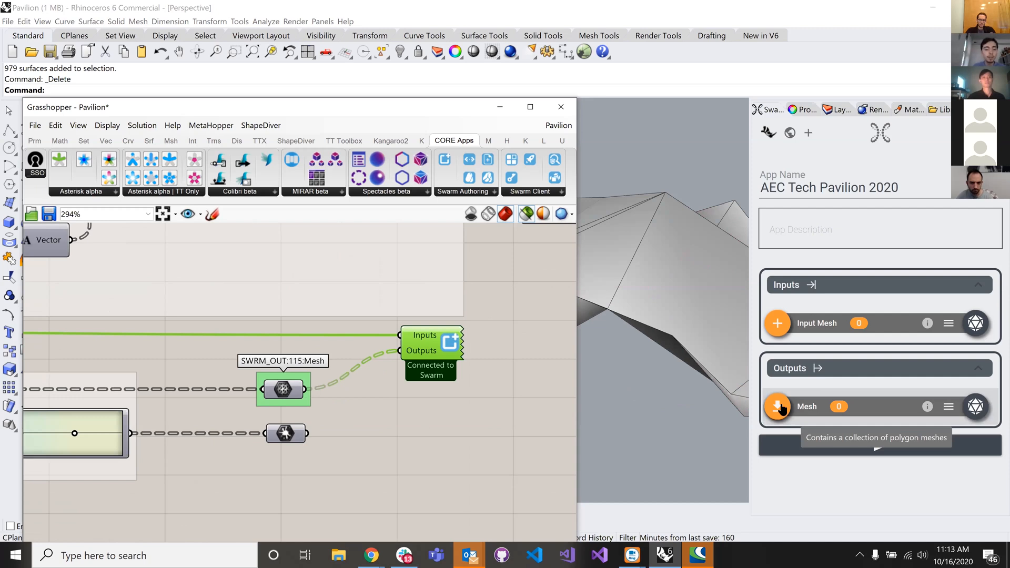
# - Rename the colored panels mesh parameter feeding the Swarm Builder's Outputs to "Output Panels"
pyautogui.rightClick(287, 392)
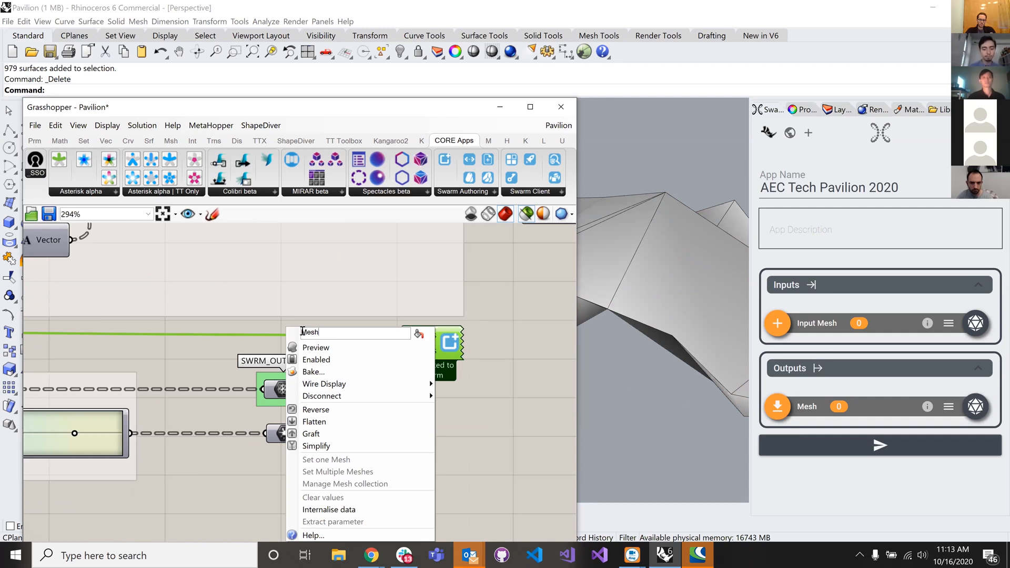
pyautogui.press('BackSpace')
pyautogui.press('BackSpace')
pyautogui.press('BackSpace')
pyautogui.write('Out')
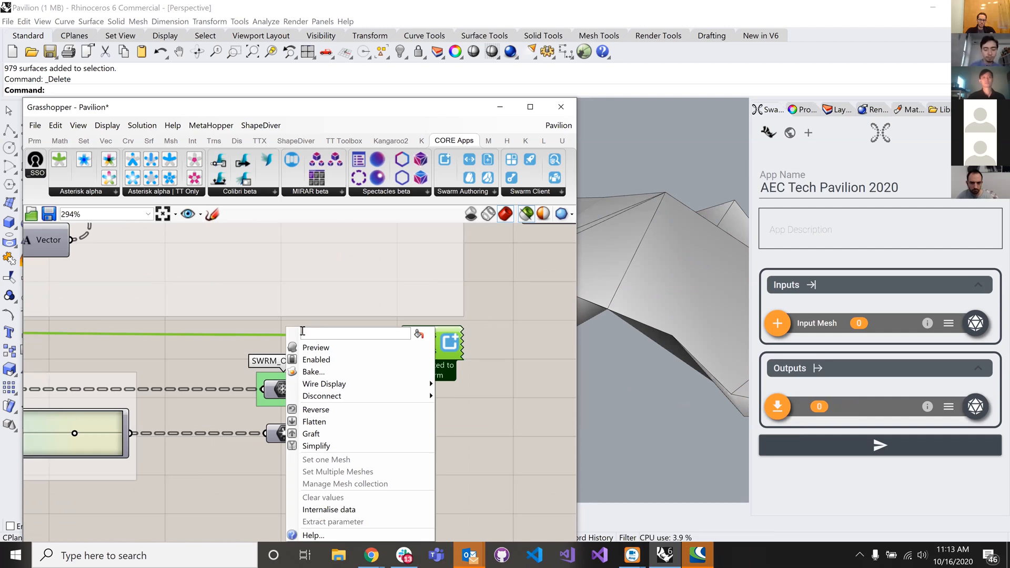
pyautogui.write('put Panels')
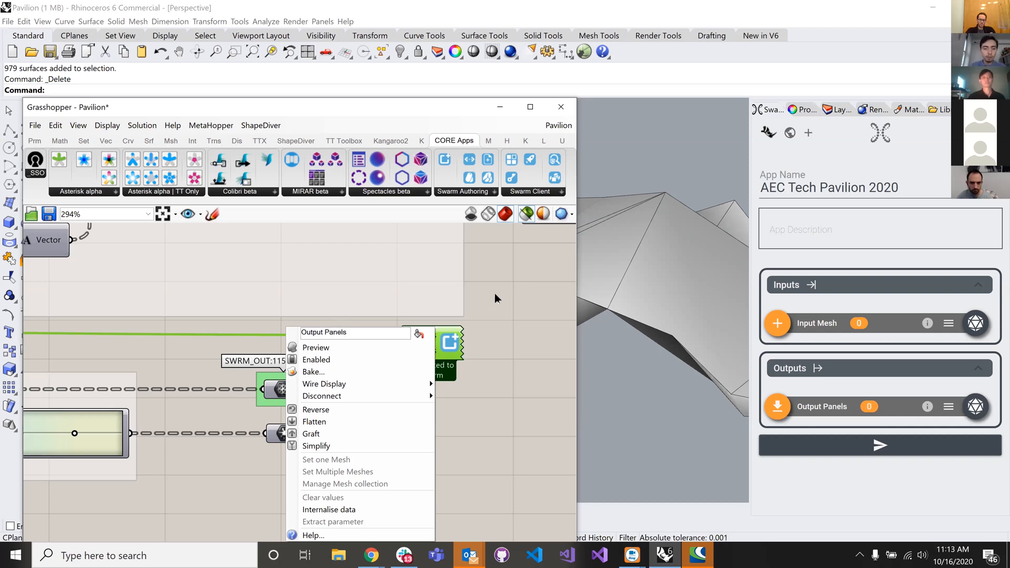
pyautogui.press('Return')
# - Shift the Swarm Builder past the rivet mesh parameter and add that mesh to its Outputs, keeping the Output Panels wire
pyautogui.scroll(-5, 429, 342)
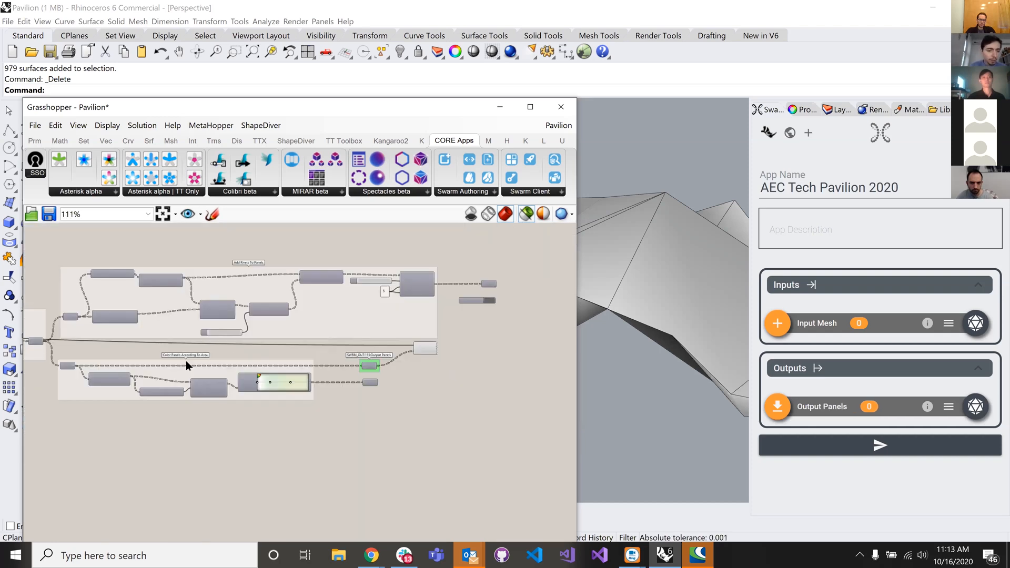
pyautogui.scroll(-3, 375, 342)
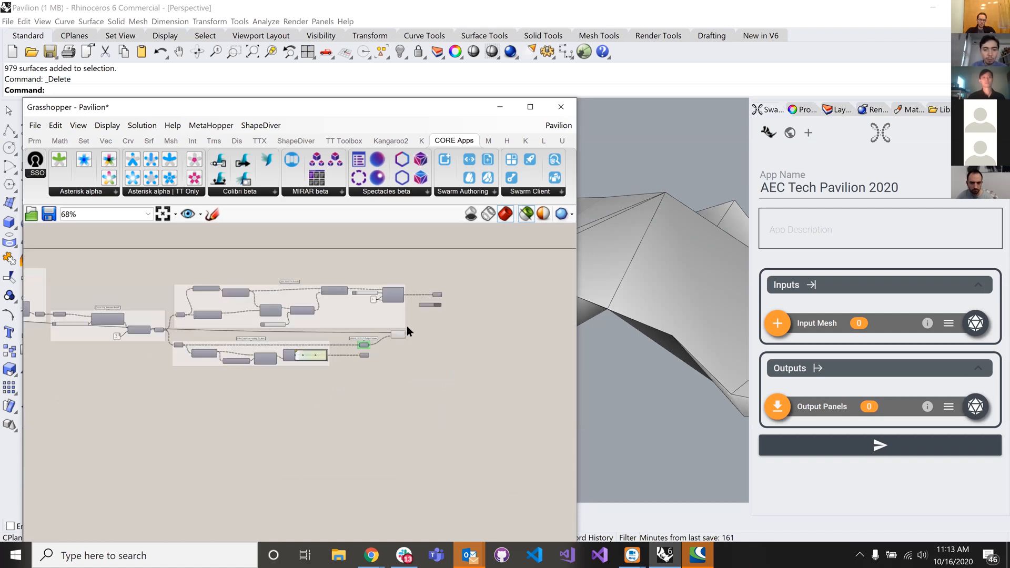
pyautogui.scroll(4, 408, 331)
pyautogui.scroll(2, 488, 350)
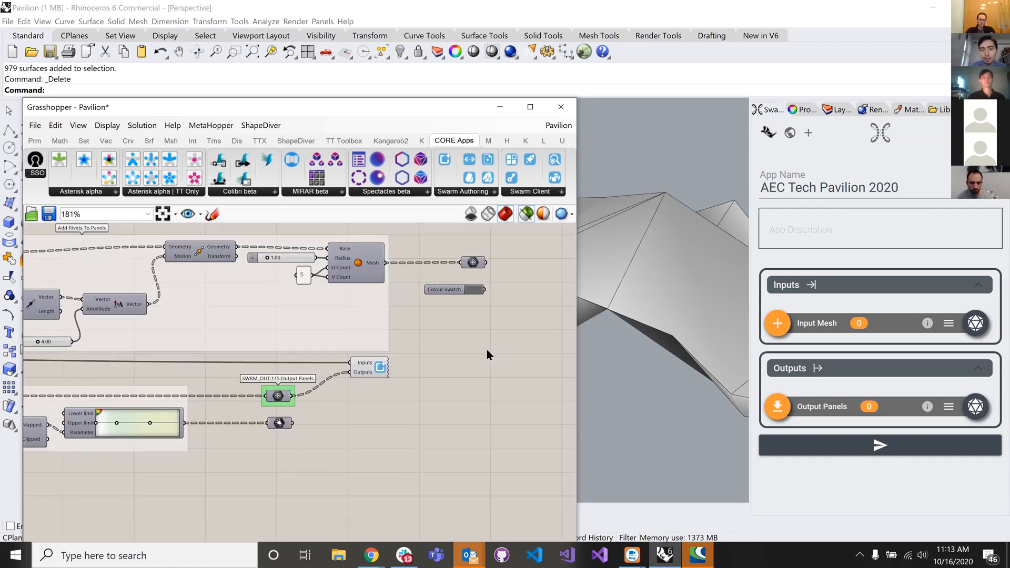
pyautogui.click(474, 263)
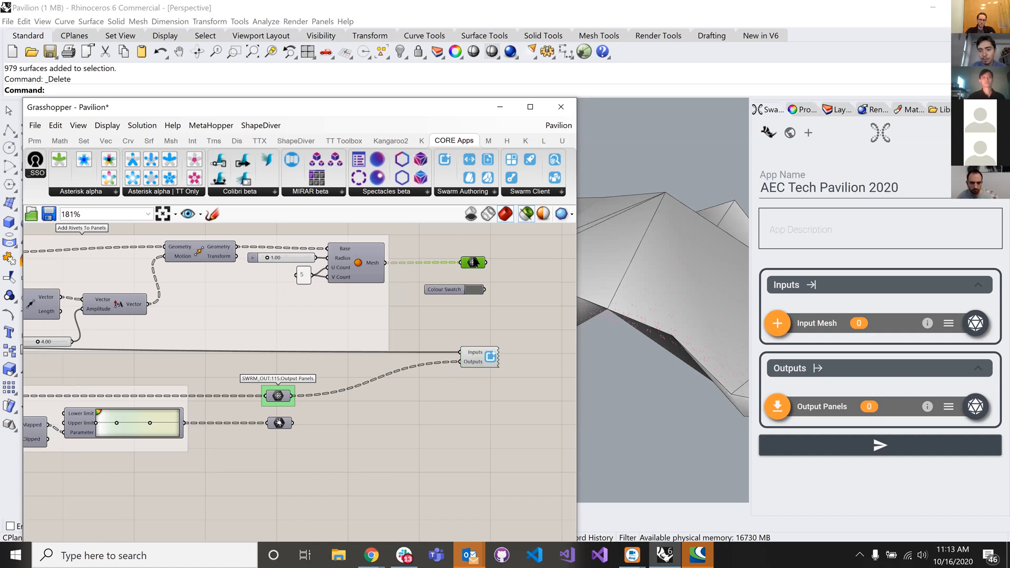
pyautogui.scroll(5, 678, 345)
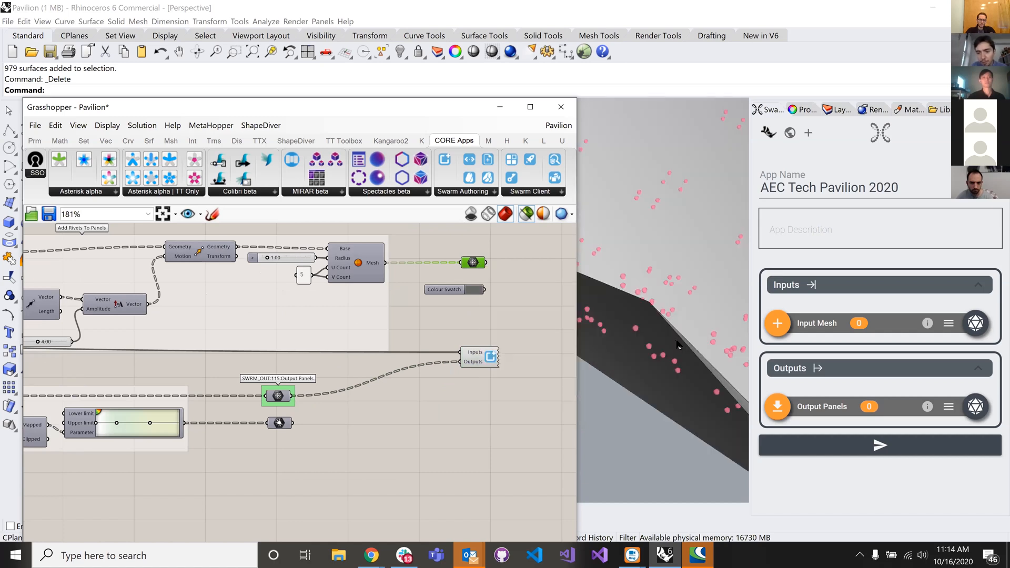
pyautogui.scroll(-5, 678, 344)
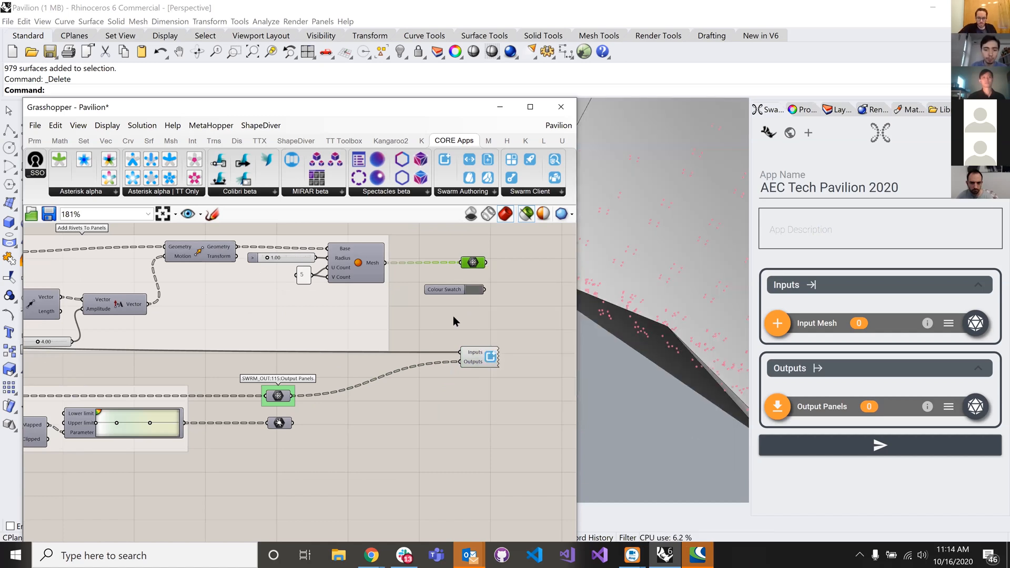
pyautogui.click(476, 357)
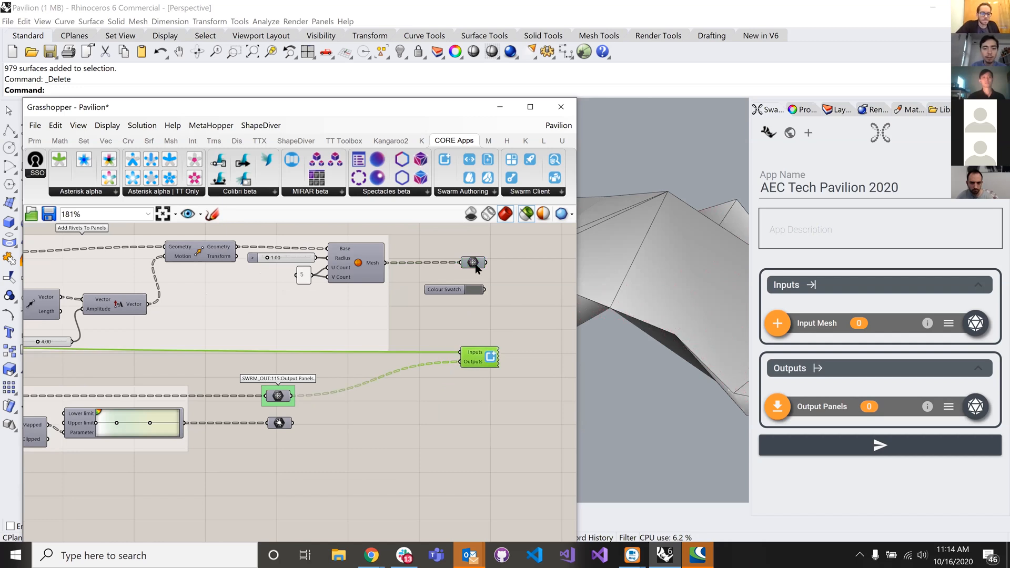
pyautogui.scroll(2, 477, 267)
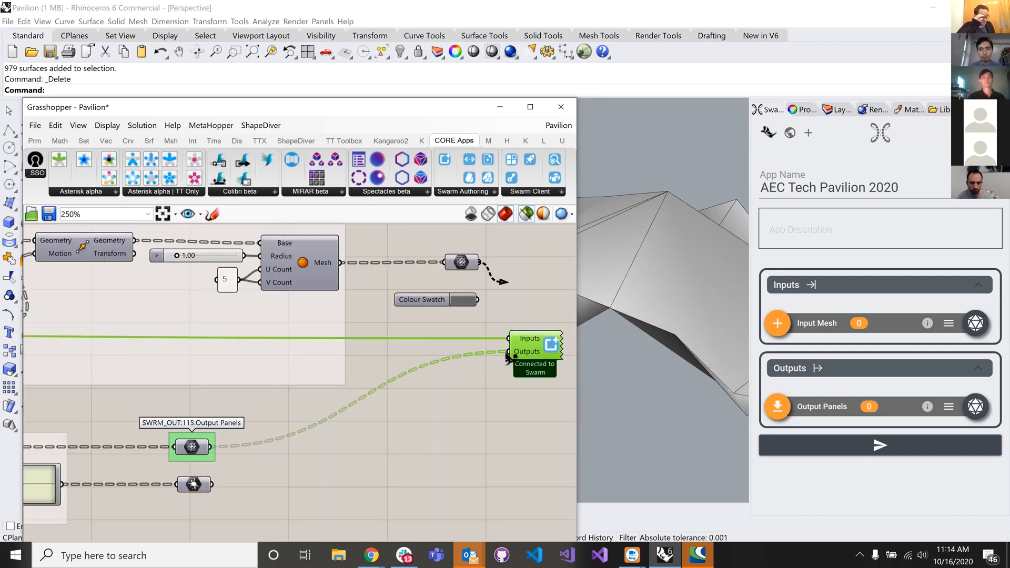
pyautogui.moveTo(463, 345); pyautogui.dragTo(508, 360)
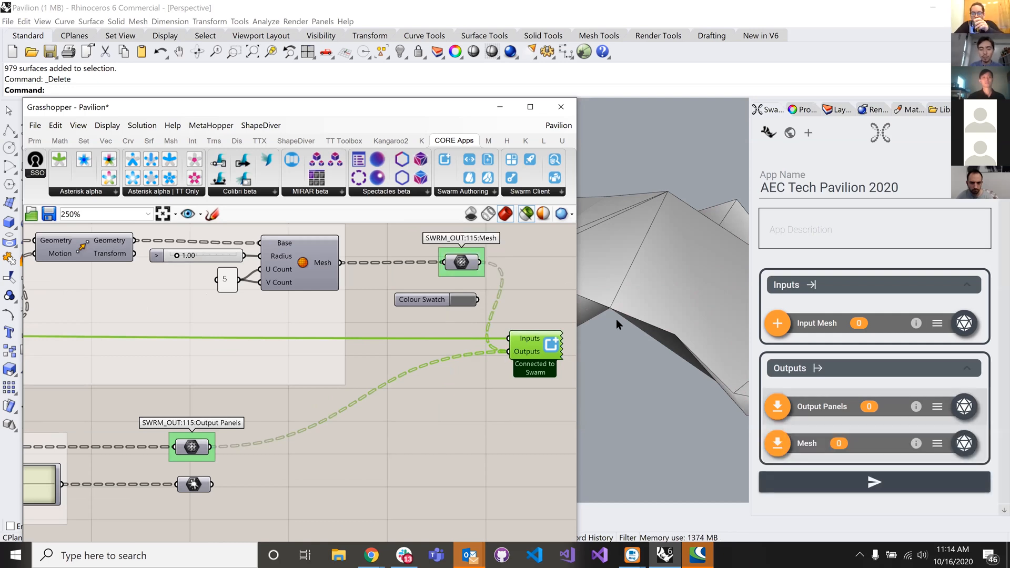
# - Rename the mesh parameter at the end of the Add Rivets To Panels group to "Rivets"
pyautogui.rightClick(468, 265)
pyautogui.moveTo(500, 269); pyautogui.dragTo(465, 267)
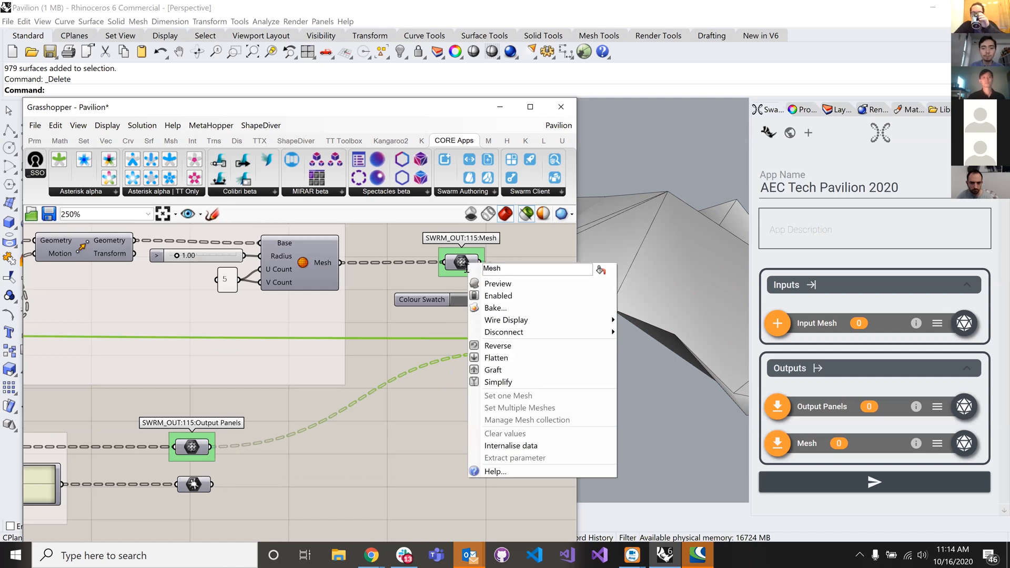
pyautogui.write('Rivets')
pyautogui.click(419, 252)
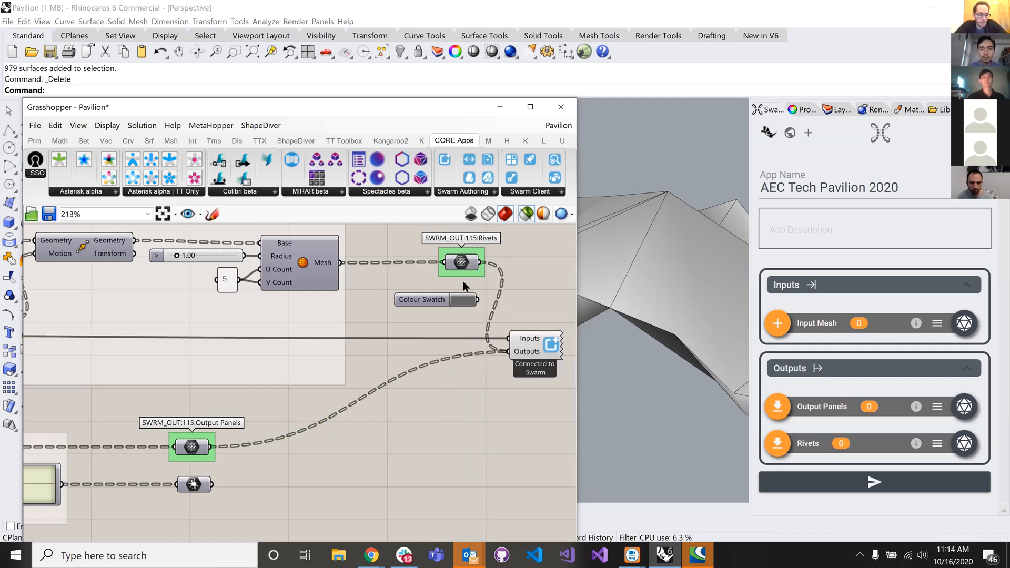
# - Move the Swarm Builder back beside the surface parameter at the end of the Convert Subdivided Mesh To NURBS Surface group
pyautogui.scroll(-5, 458, 269)
pyautogui.click(523, 285)
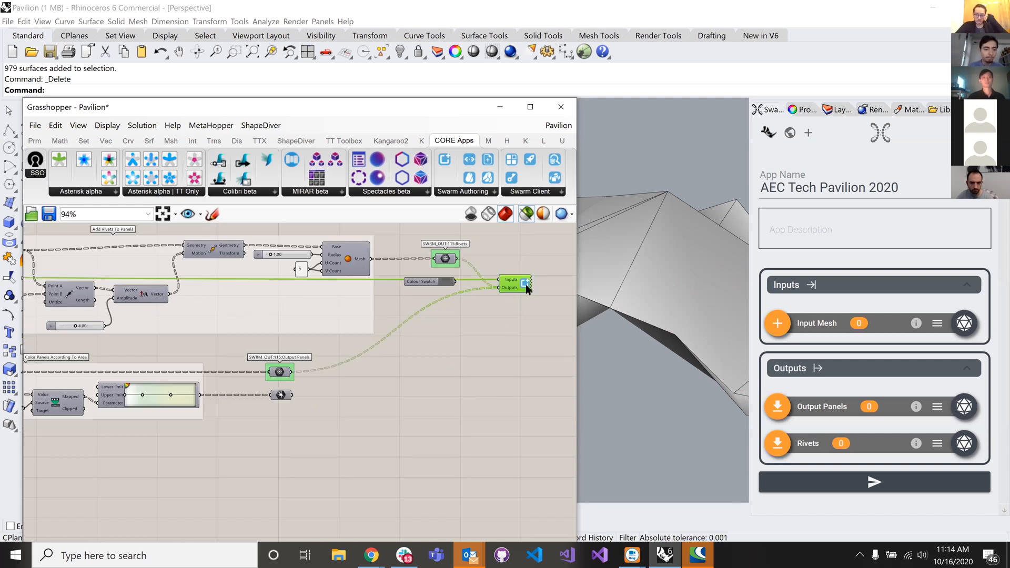
pyautogui.scroll(-8, 356, 290)
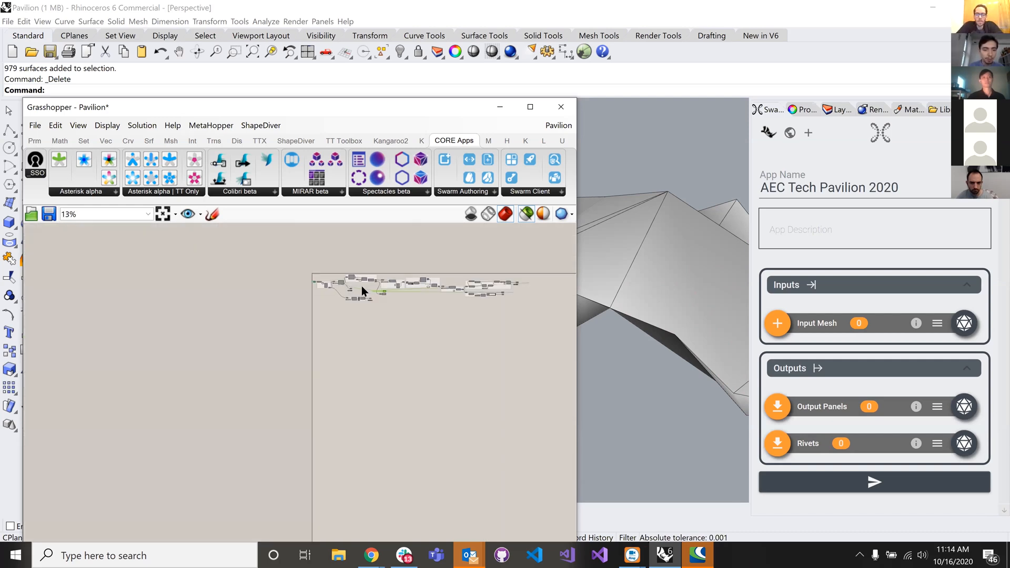
pyautogui.scroll(9, 362, 286)
pyautogui.scroll(-3, 330, 286)
pyautogui.moveTo(329, 286); pyautogui.dragTo(355, 348)
pyautogui.scroll(4, 355, 348)
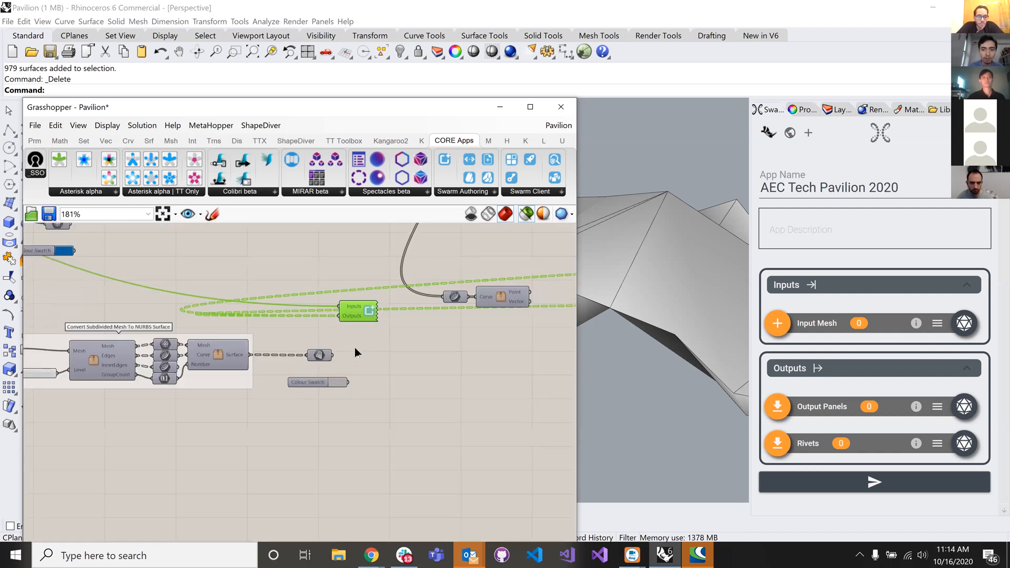
# - Add the NURBS surface parameter to the Swarm Builder's Outputs, keeping the existing wires, and rename it "Surface Panels"
pyautogui.click(318, 355)
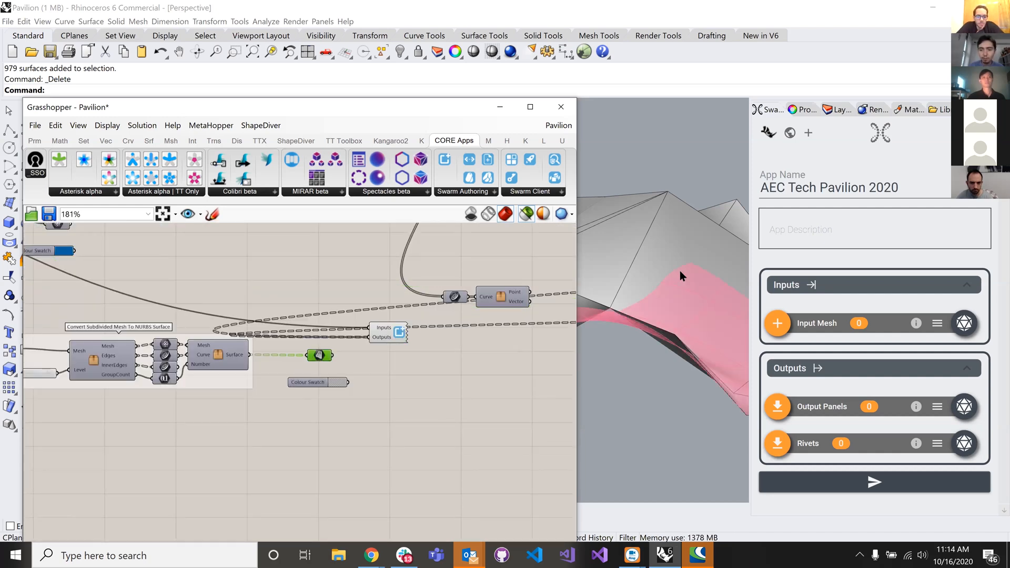
pyautogui.moveTo(680, 270); pyautogui.dragTo(686, 314, button='right')
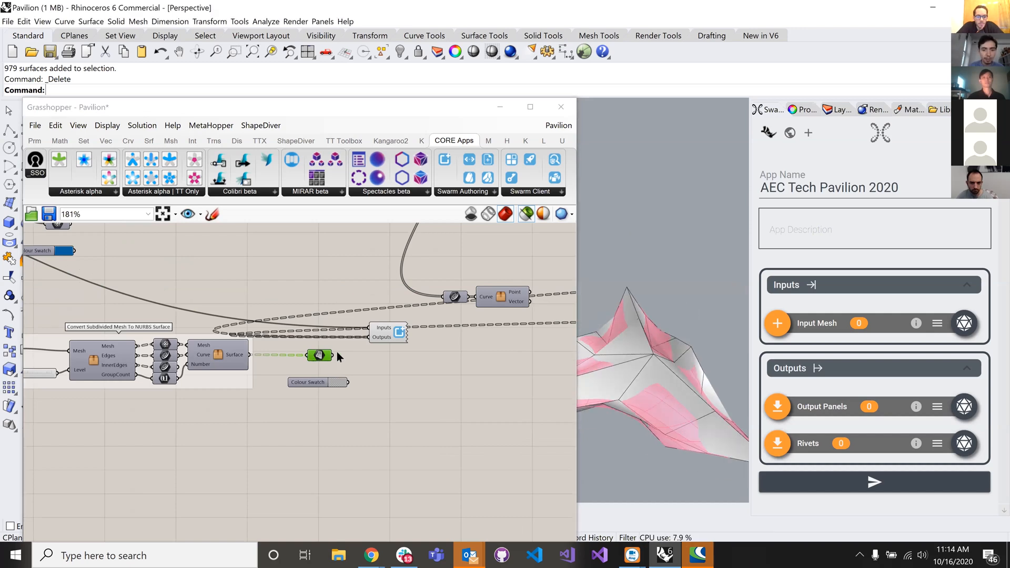
pyautogui.scroll(2, 337, 352)
pyautogui.moveTo(345, 352); pyautogui.dragTo(396, 328)
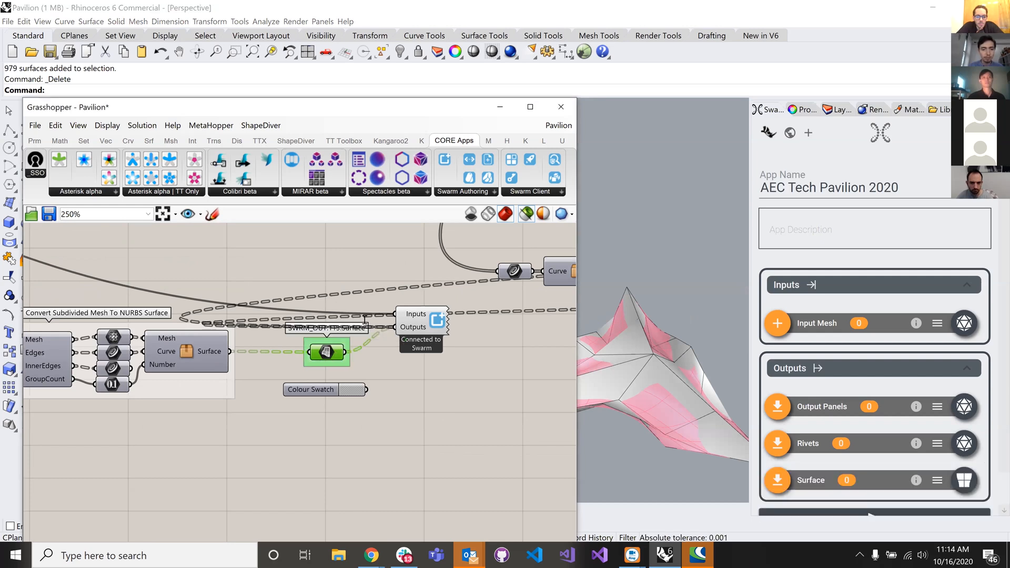
pyautogui.rightClick(329, 352)
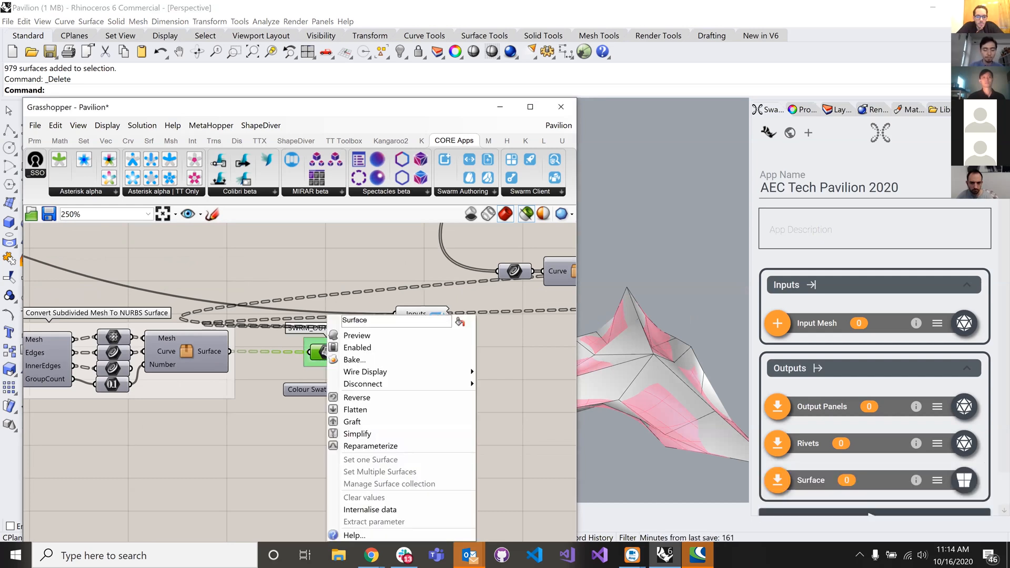
pyautogui.write('Panels')
pyautogui.press('Return')
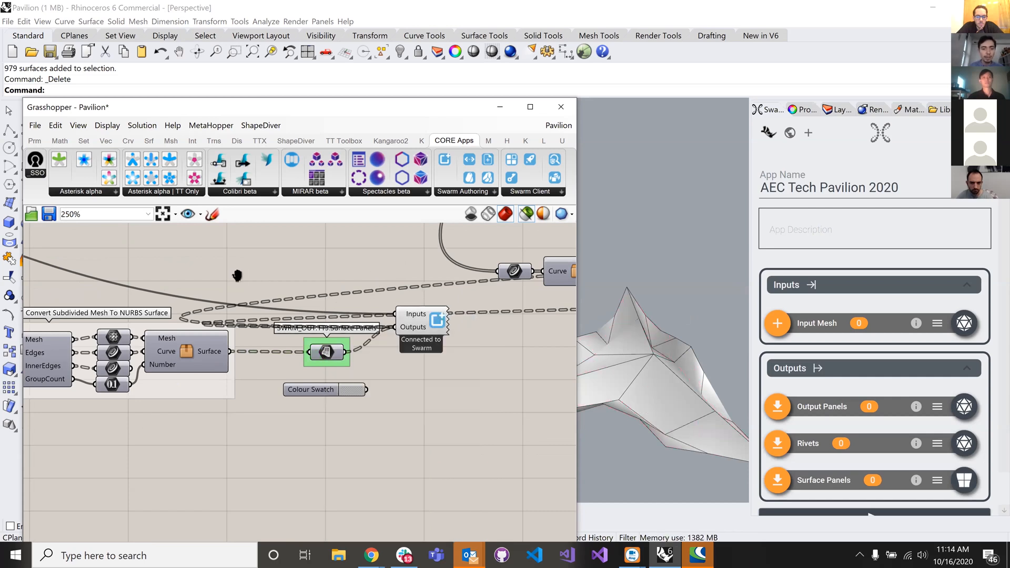
# - Shift the Swarm Builder past the nearby curve parameter and add that curve to its Outputs, keeping the existing wires
pyautogui.moveTo(266, 322); pyautogui.dragTo(497, 320)
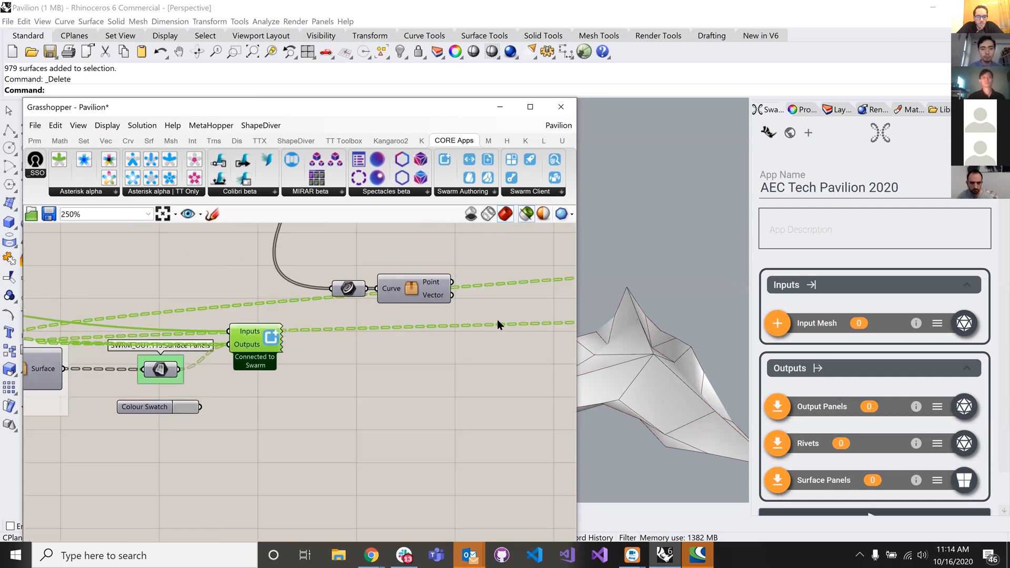
pyautogui.moveTo(344, 347); pyautogui.dragTo(259, 340, button='right')
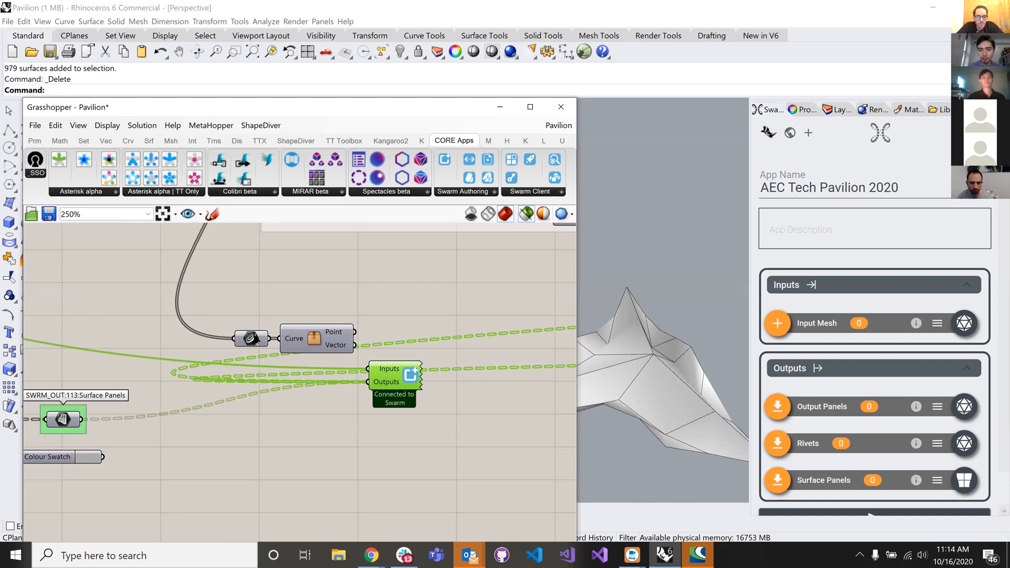
pyautogui.click(252, 339)
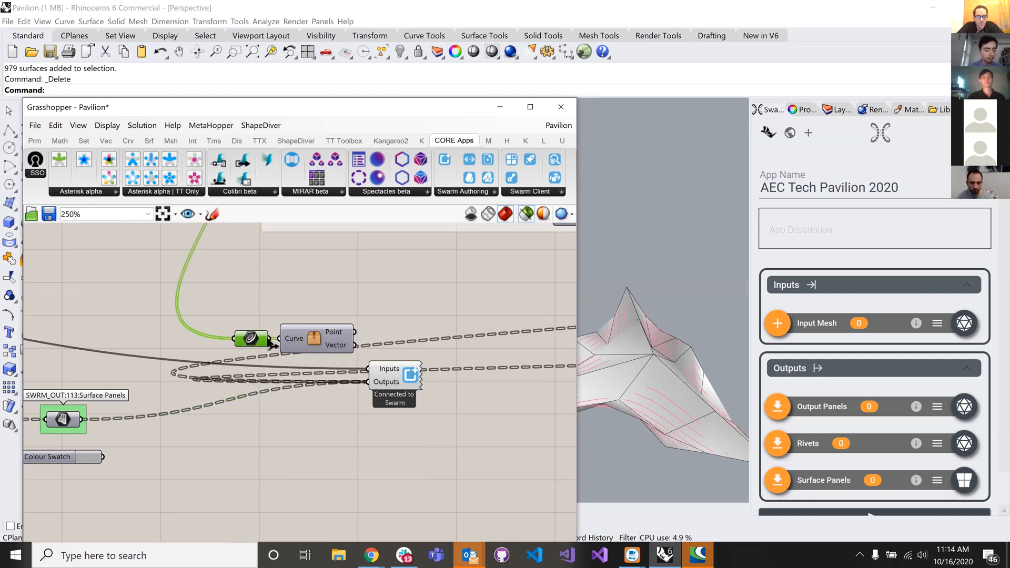
pyautogui.keyDown('shift'); pyautogui.moveTo(369, 382); pyautogui.dragTo(269, 338); pyautogui.keyUp('shift')
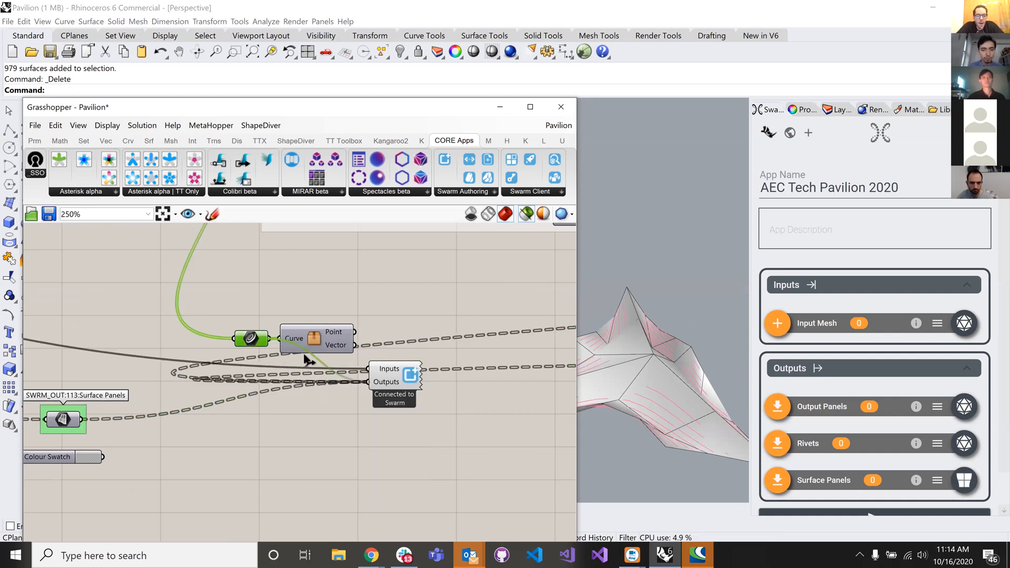
# - Rename the curve parameter feeding the Swarm Builder's Outputs to "Direction Curves"
pyautogui.rightClick(268, 324)
pyautogui.write('Direction Curves')
pyautogui.press('Return')
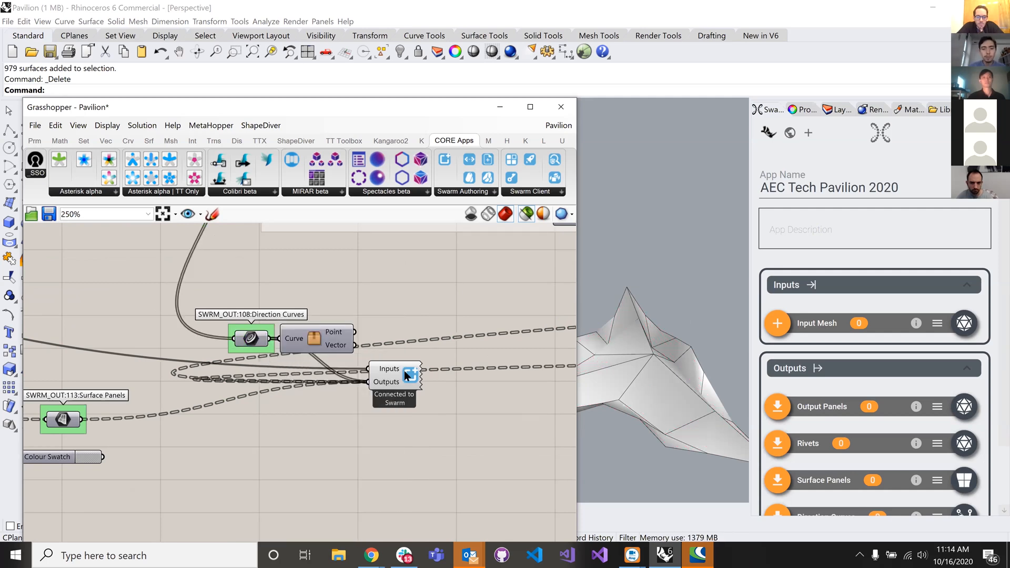
# - Move the Swarm Builder back to the far end of the definition, past the Add Rivets To Panels group
pyautogui.click(404, 371)
pyautogui.scroll(-5, 424, 358)
pyautogui.scroll(-4, 316, 340)
pyautogui.scroll(-2, 421, 342)
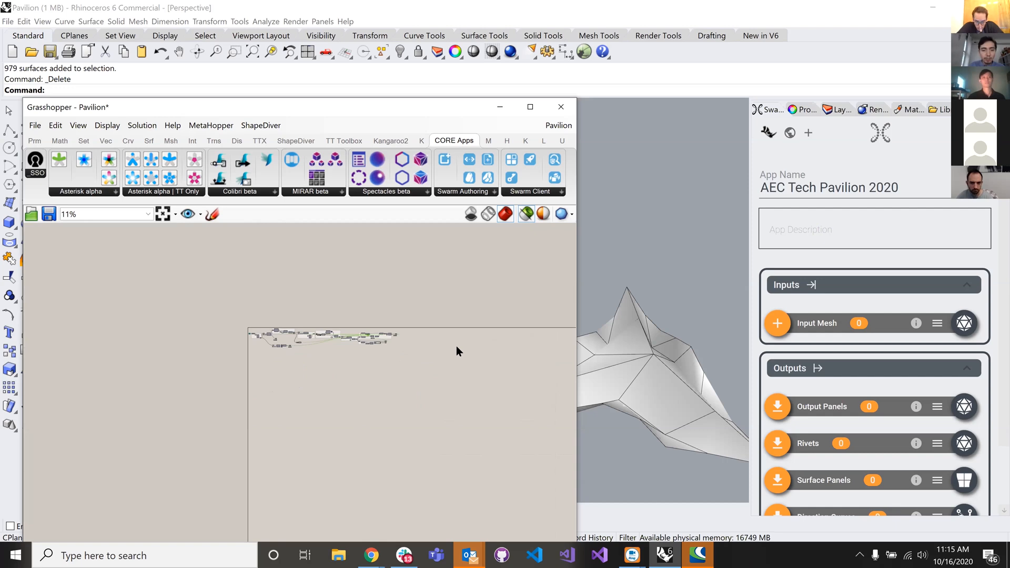
pyautogui.scroll(6, 475, 282)
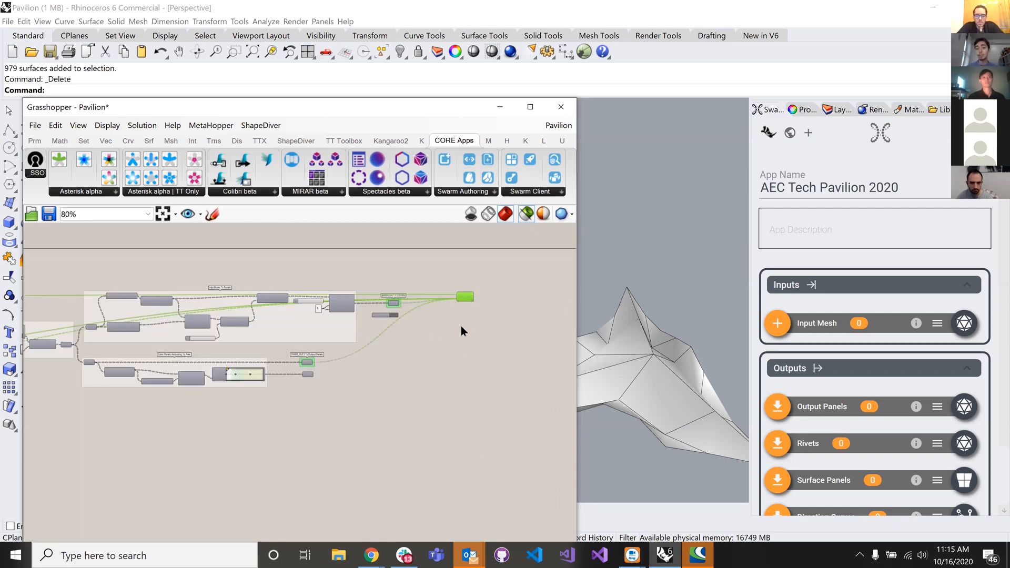
pyautogui.hotkey('ctrl', 'z')
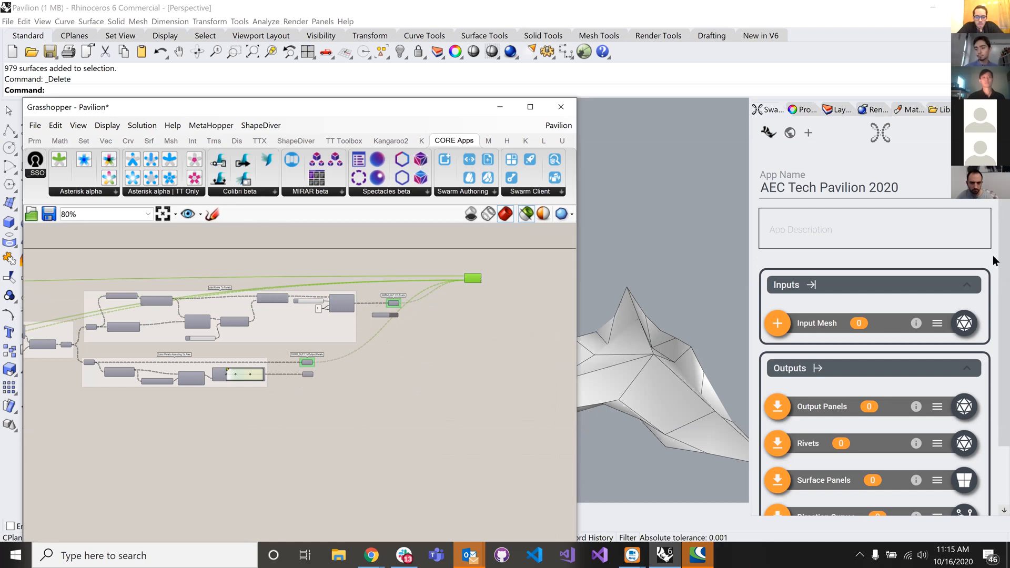
# - Review the listed inputs and outputs, then submit the Swarm app without creating a default saved state
pyautogui.scroll(-2, 995, 268)
pyautogui.scroll(2, 995, 277)
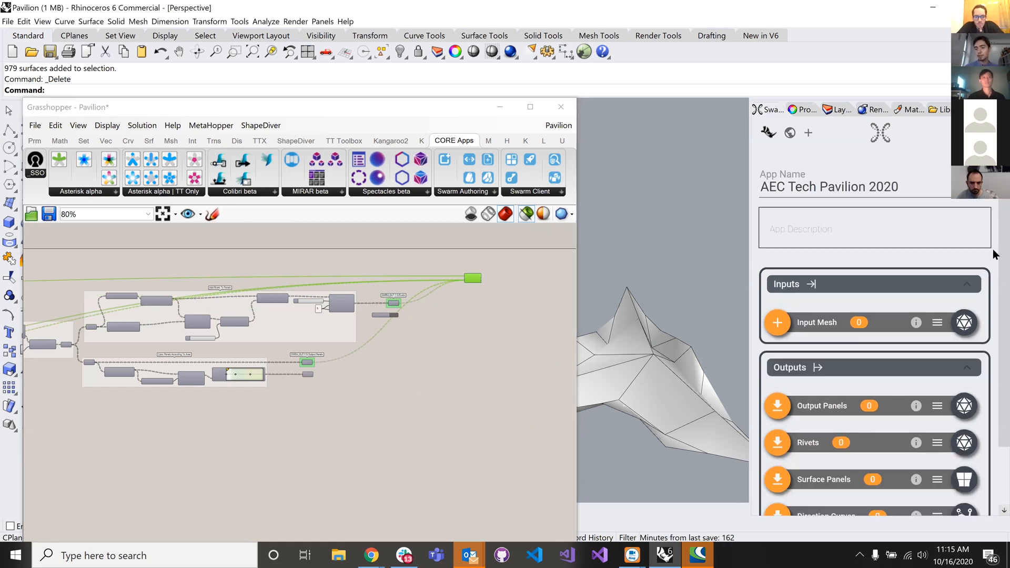
pyautogui.scroll(-2, 880, 489)
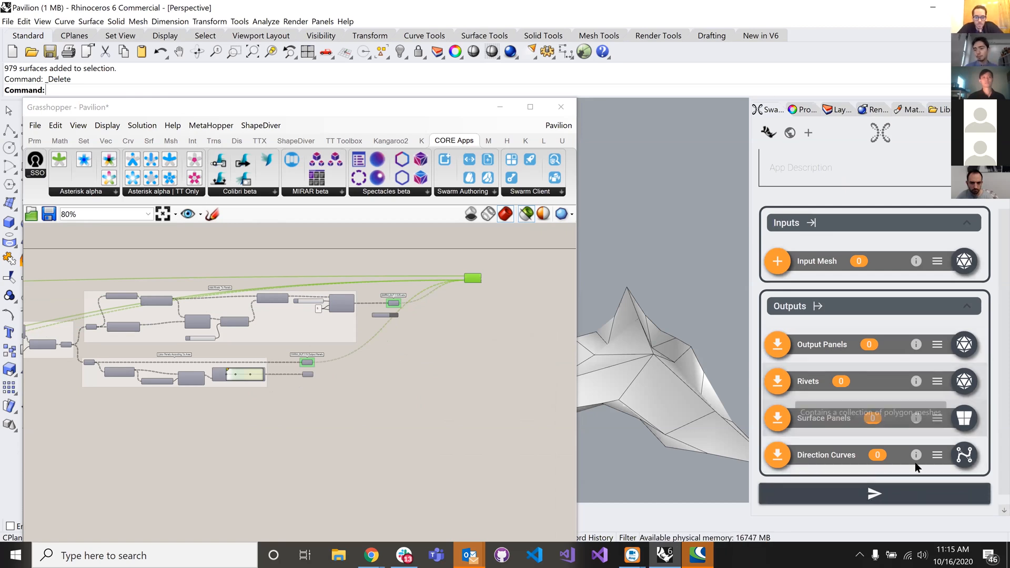
pyautogui.click(878, 499)
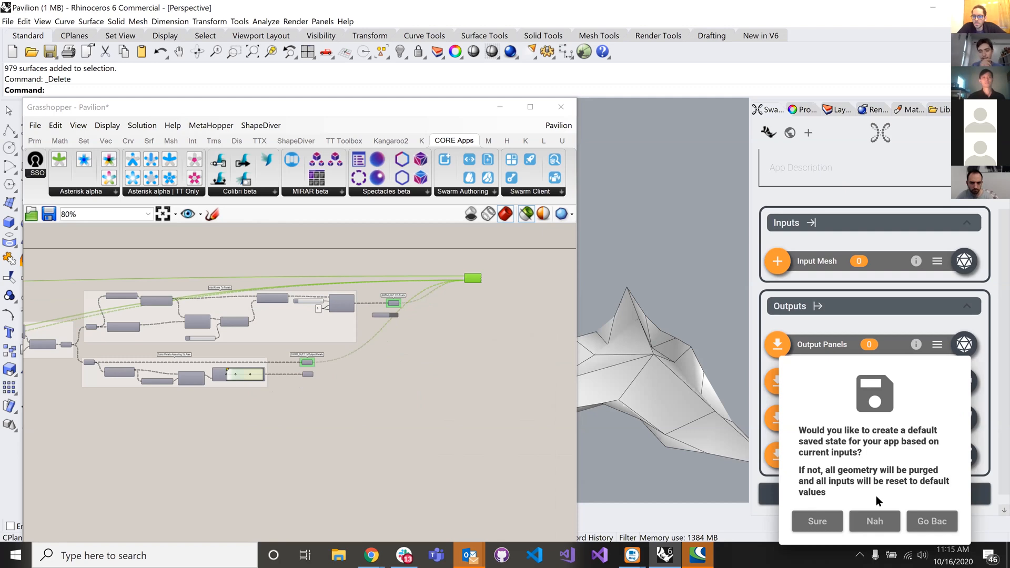
pyautogui.click(883, 523)
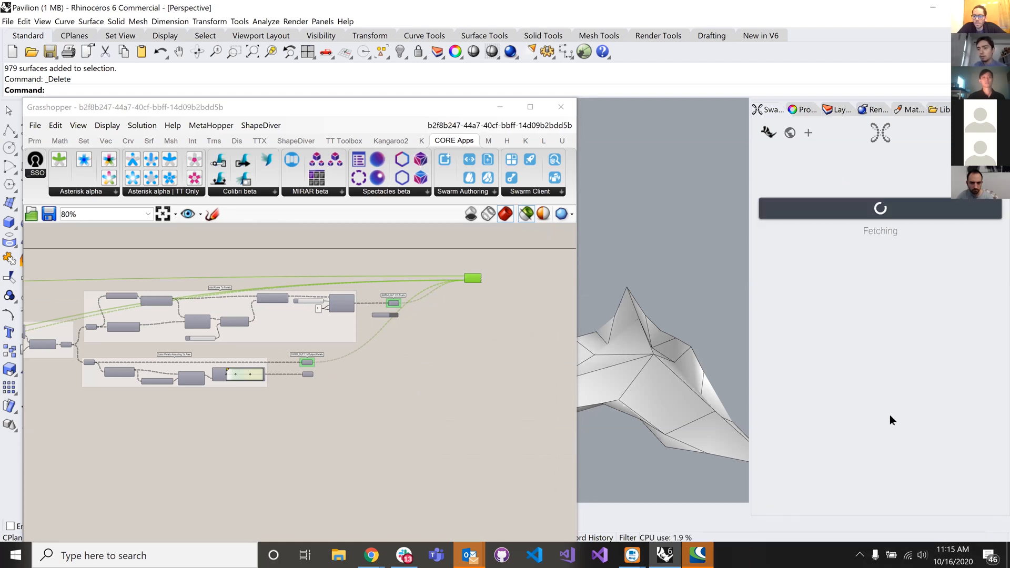
# - Close the Grasshopper editor and assign the pavilion mesh in the Perspective view to the app's Input Mesh
pyautogui.click(561, 107)
pyautogui.moveTo(495, 203); pyautogui.dragTo(411, 216, button='right')
pyautogui.scroll(-4, 411, 215)
pyautogui.scroll(4, 415, 219)
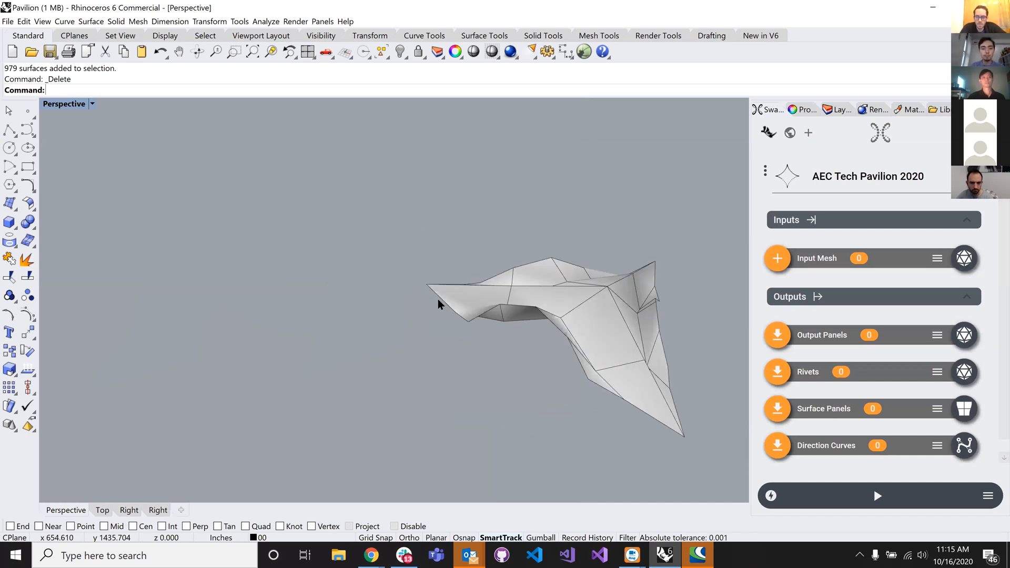
pyautogui.click(438, 305)
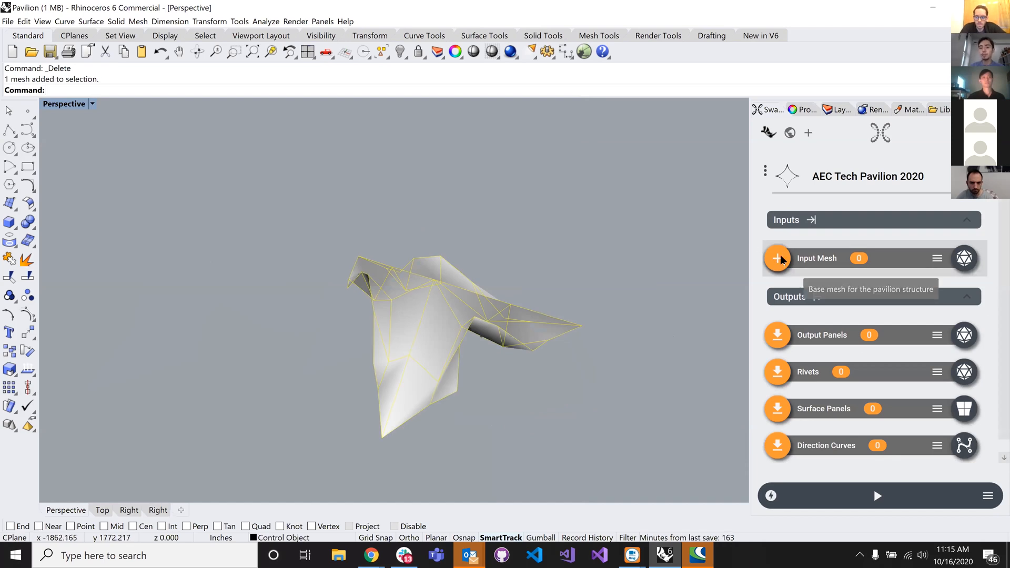
pyautogui.click(779, 259)
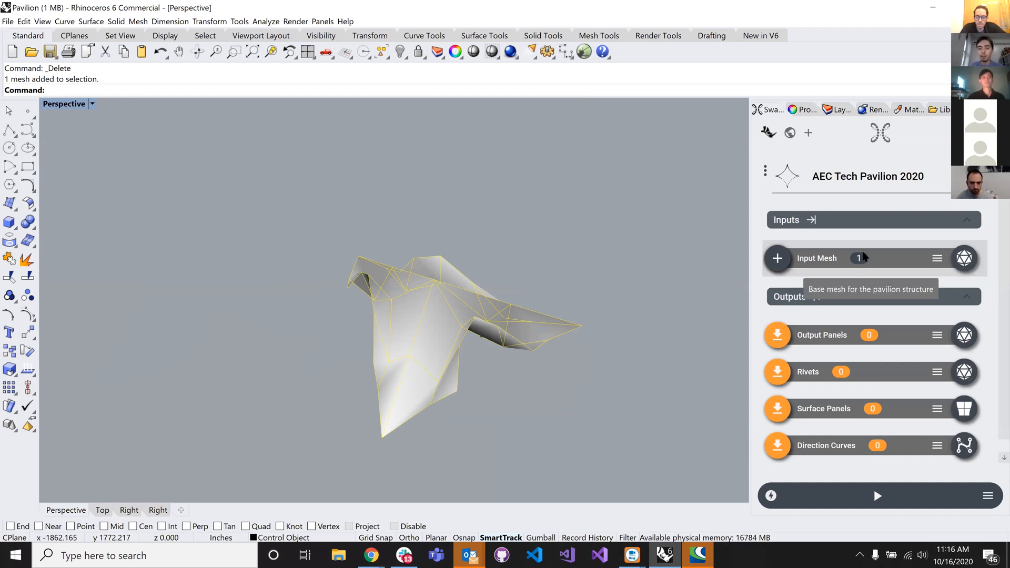
pyautogui.press('Escape')
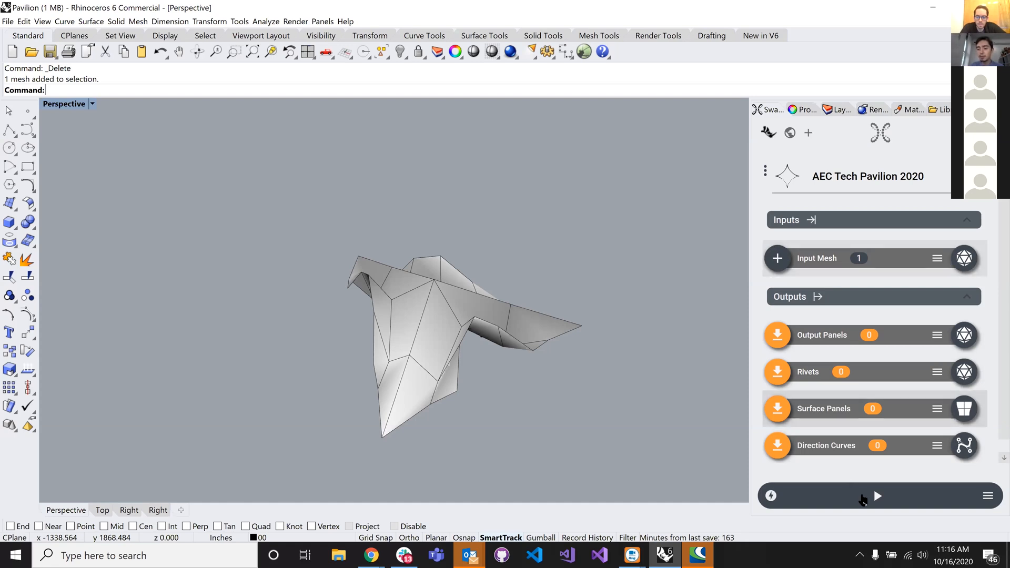
# - Run the AEC Tech Pavilion 2020 app and hide the original pavilion mesh with the Hide command
pyautogui.click(863, 499)
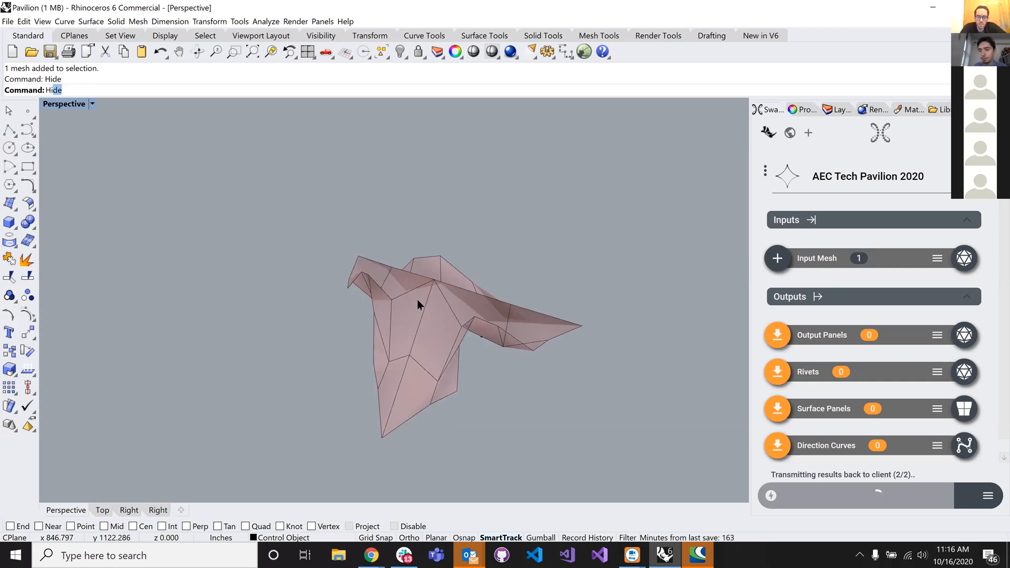
pyautogui.press('Return')
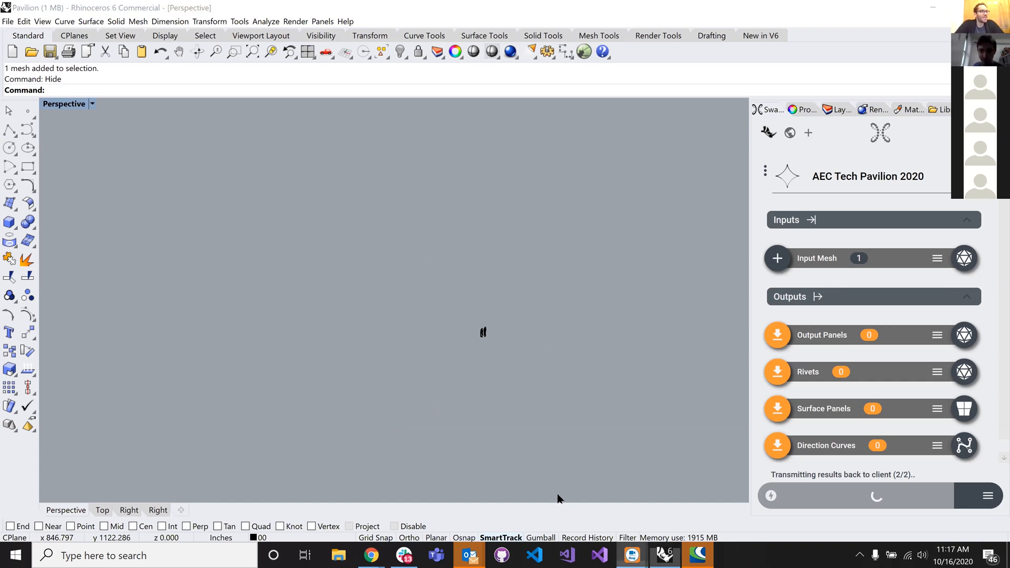
pyautogui.moveTo(559, 497)
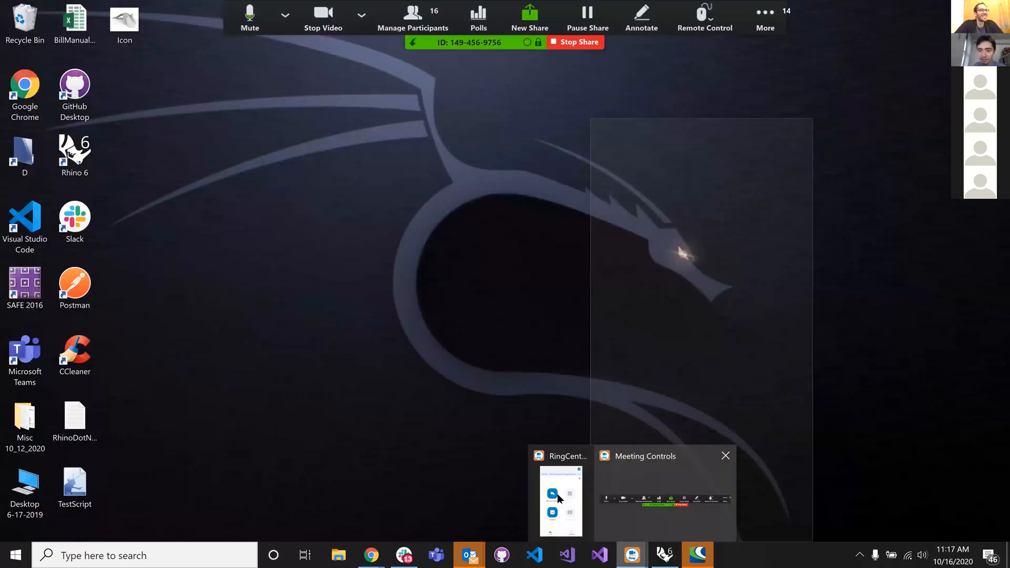
pyautogui.click(693, 474)
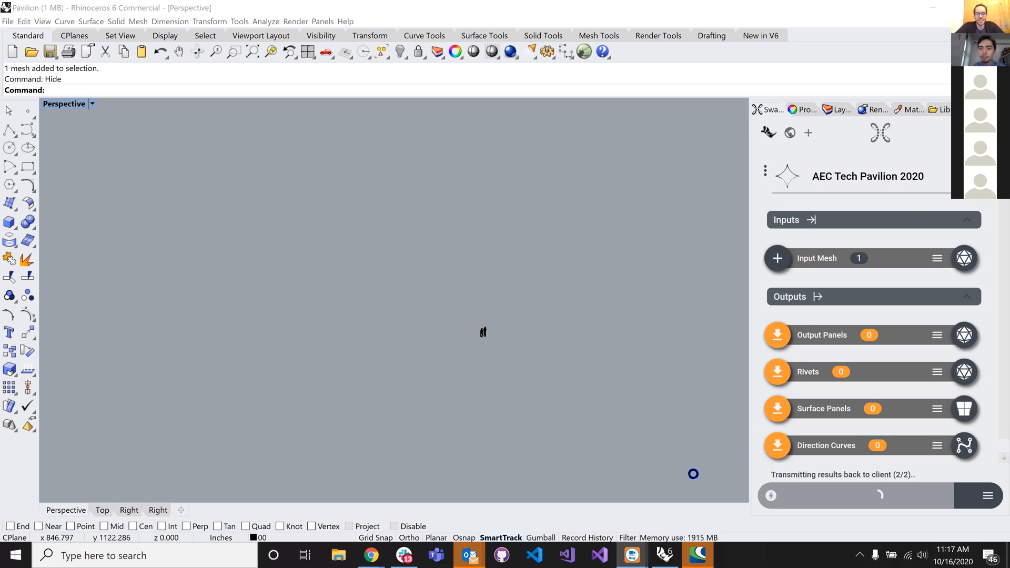
pyautogui.click(330, 213)
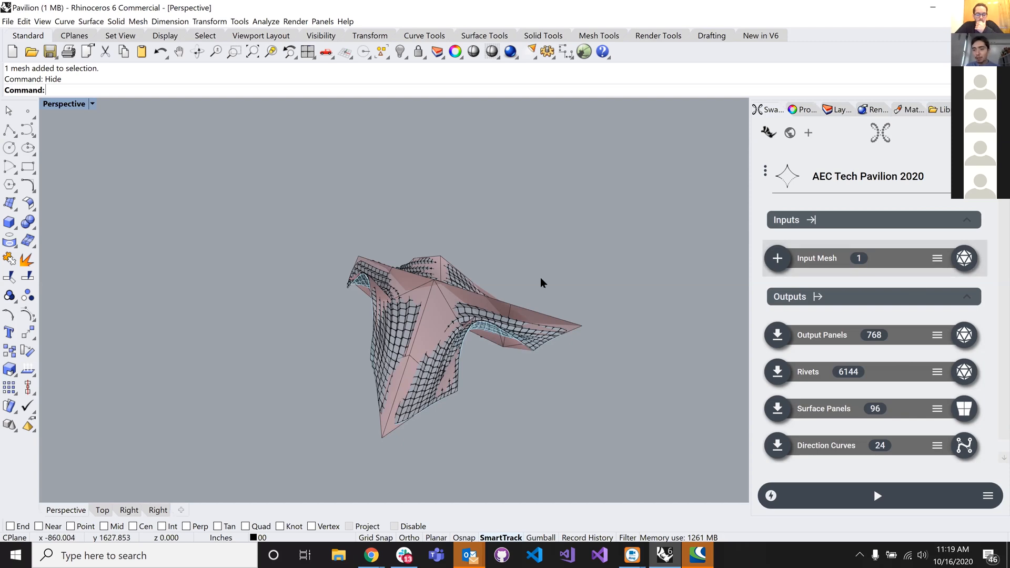
# - Examine the computed pavilion geometry from other angles in the Perspective view
pyautogui.moveTo(514, 272); pyautogui.dragTo(516, 275, button='right')
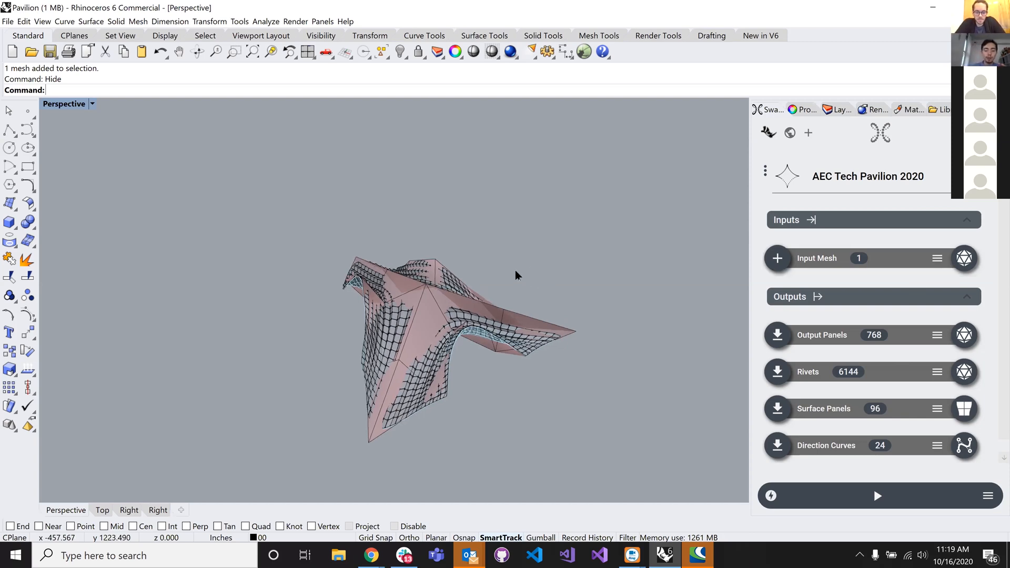
pyautogui.moveTo(517, 275); pyautogui.dragTo(295, 250, button='right')
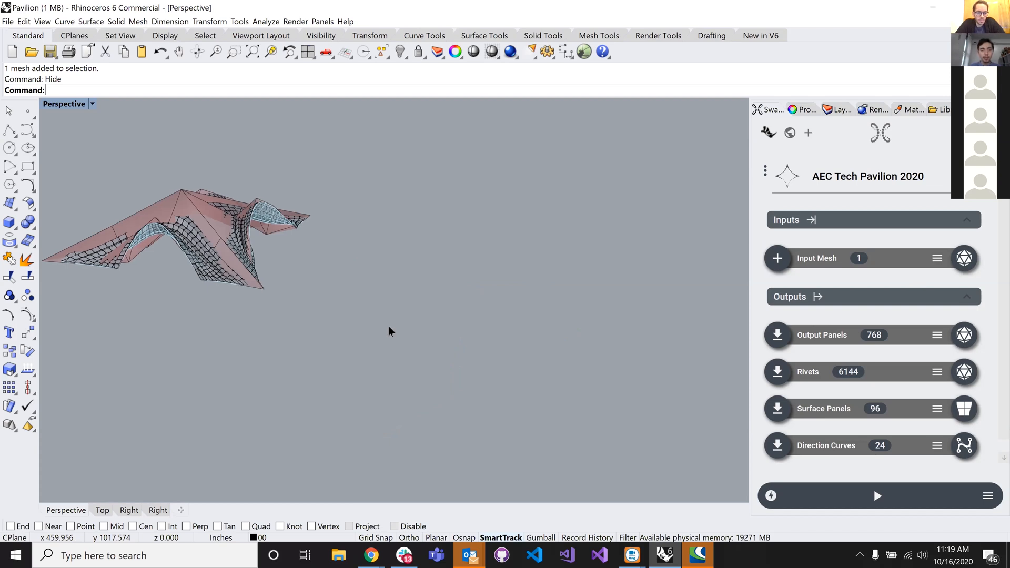
# - Turn off the shaded solids and wireframe display for the Input Mesh of AEC Tech Pavilion 2020
pyautogui.moveTo(384, 338); pyautogui.dragTo(449, 197)
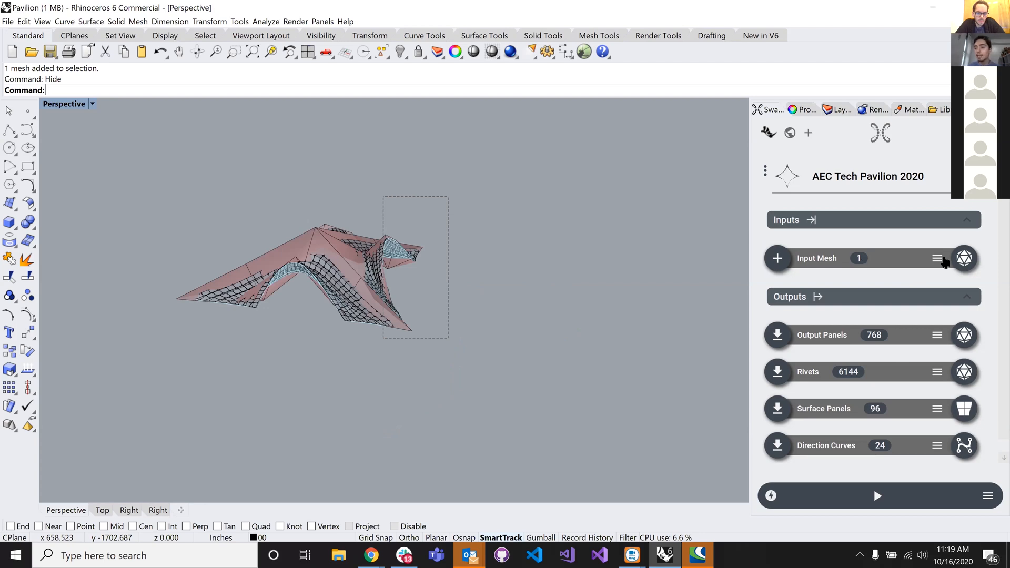
pyautogui.click(938, 259)
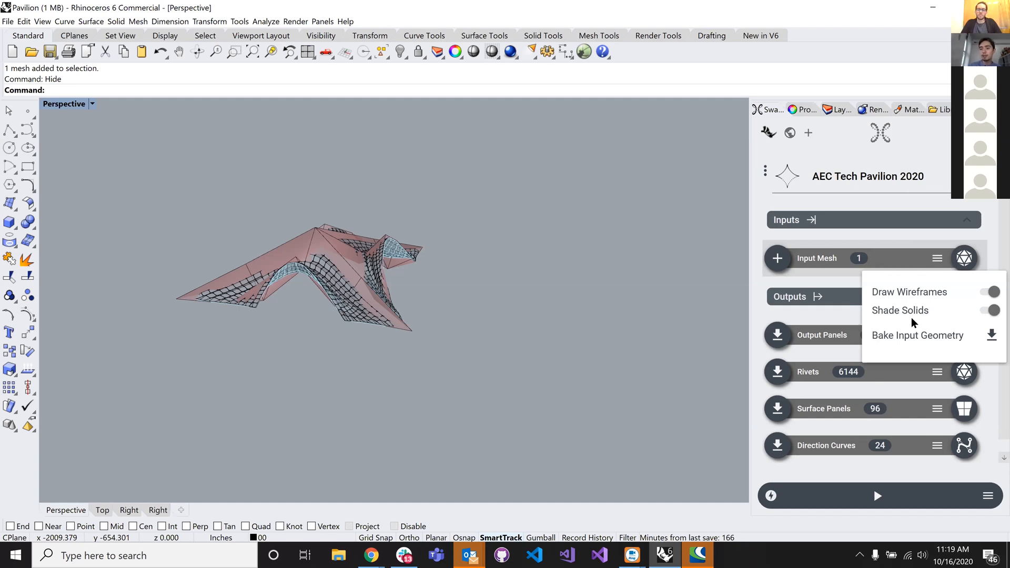
pyautogui.click(995, 294)
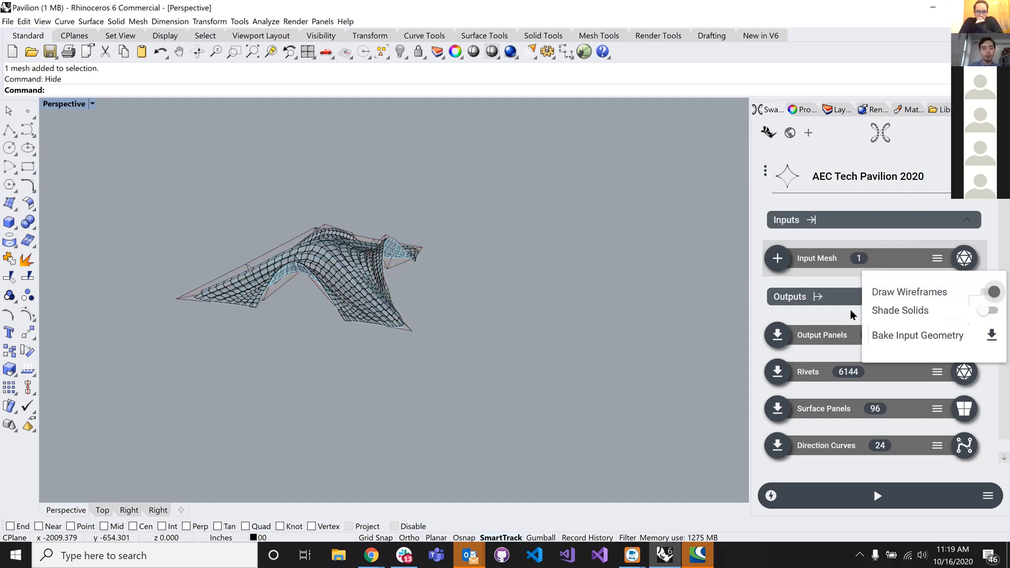
pyautogui.click(994, 293)
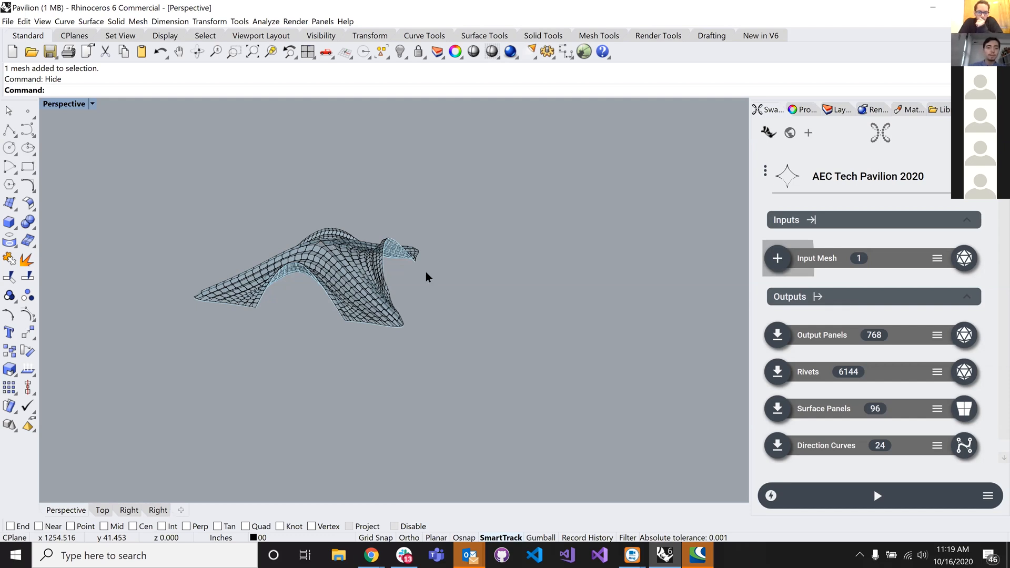
# - Bake the Output Panels of the pavilion app into the Rhino model
pyautogui.scroll(2, 427, 277)
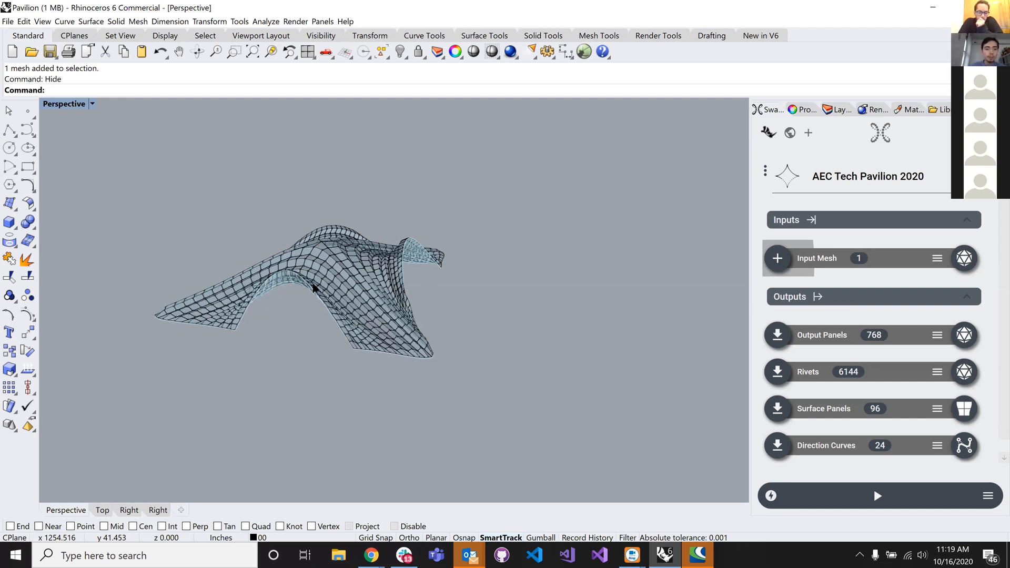
pyautogui.scroll(1, 313, 286)
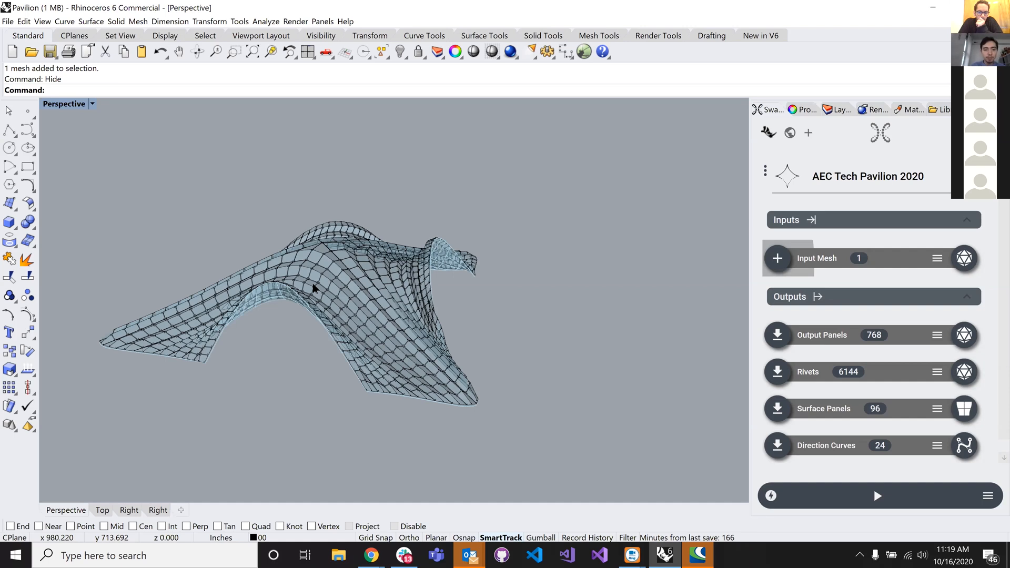
pyautogui.scroll(1, 313, 287)
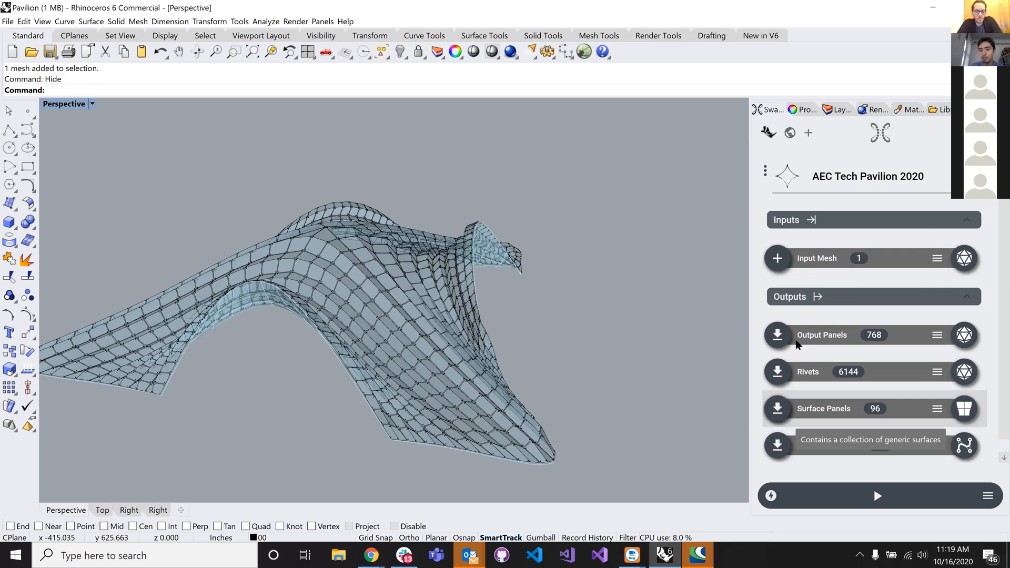
pyautogui.click(773, 341)
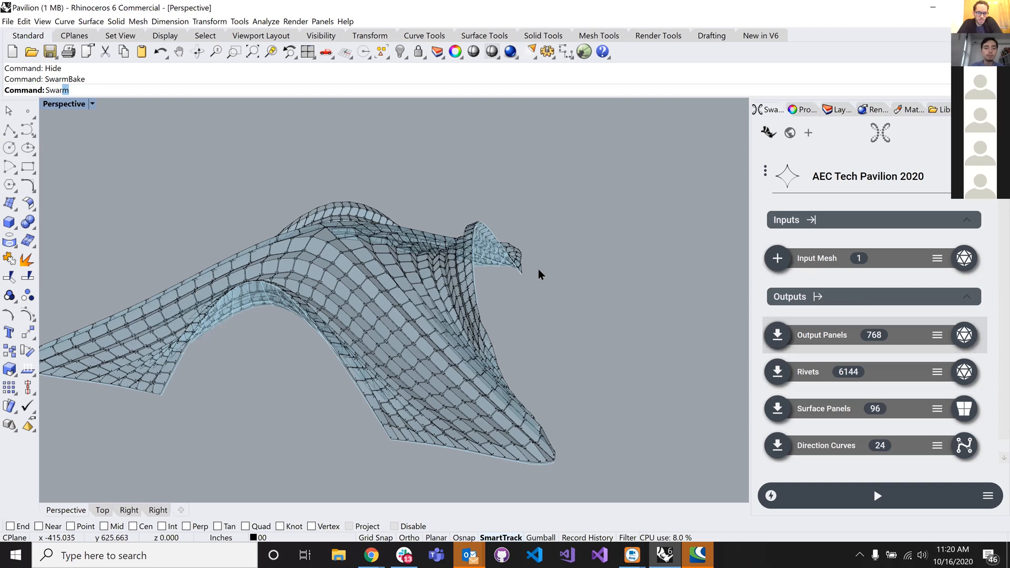
# - Select all the geometry in the model, including the baked panels, and delete it
pyautogui.click(320, 253)
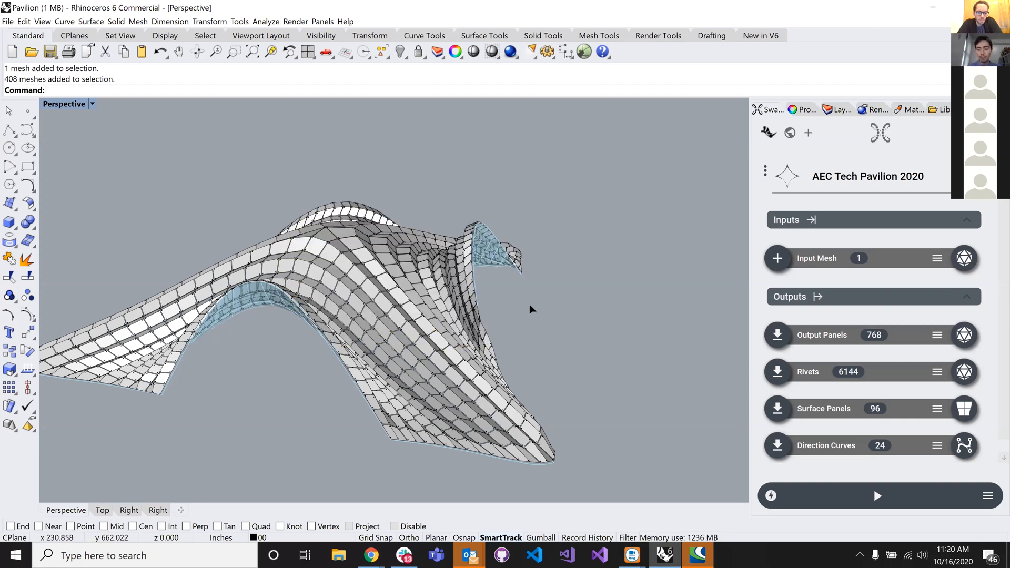
pyautogui.hotkey('ctrl', 'a')
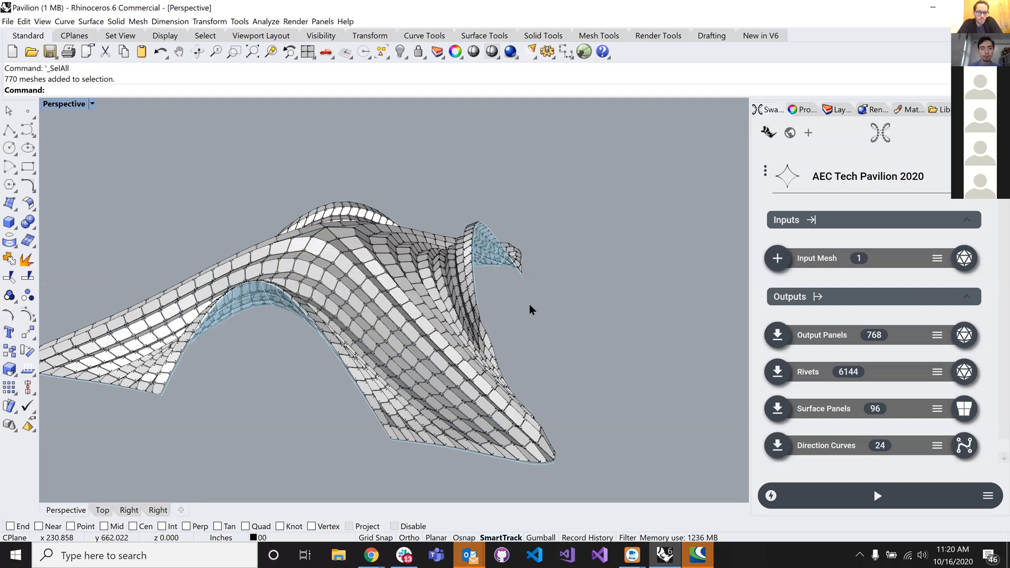
pyautogui.press('Delete')
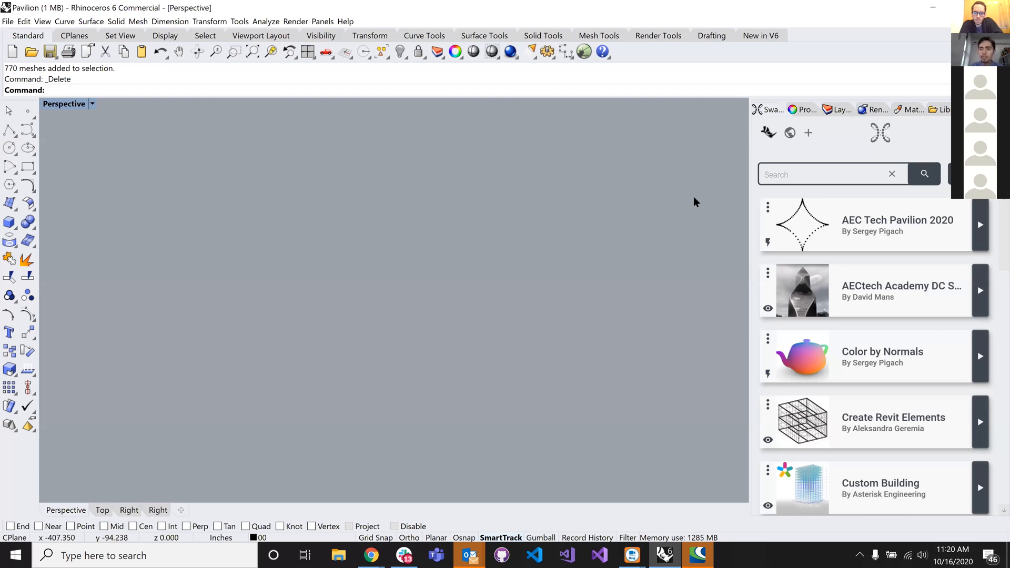
# - Open Grasshopper and start editing the AEC Tech Pavilion 2020 app using the open GH document
pyautogui.click(584, 51)
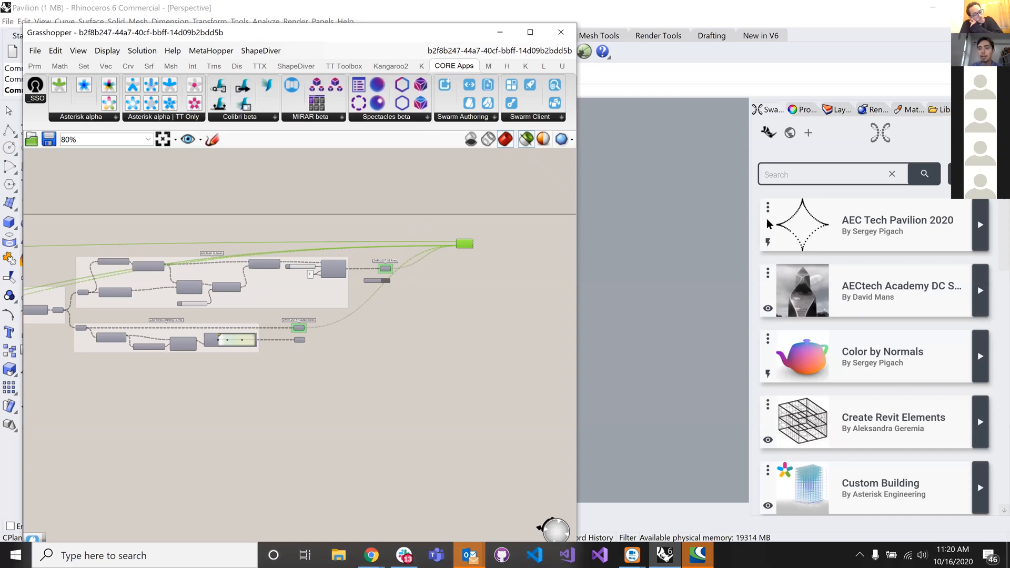
pyautogui.click(768, 207)
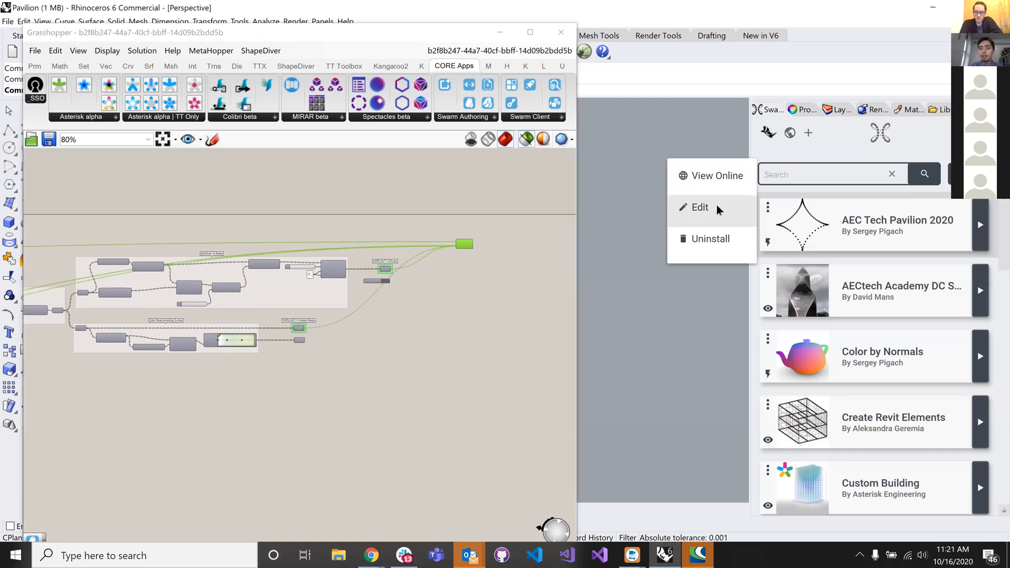
pyautogui.click(717, 208)
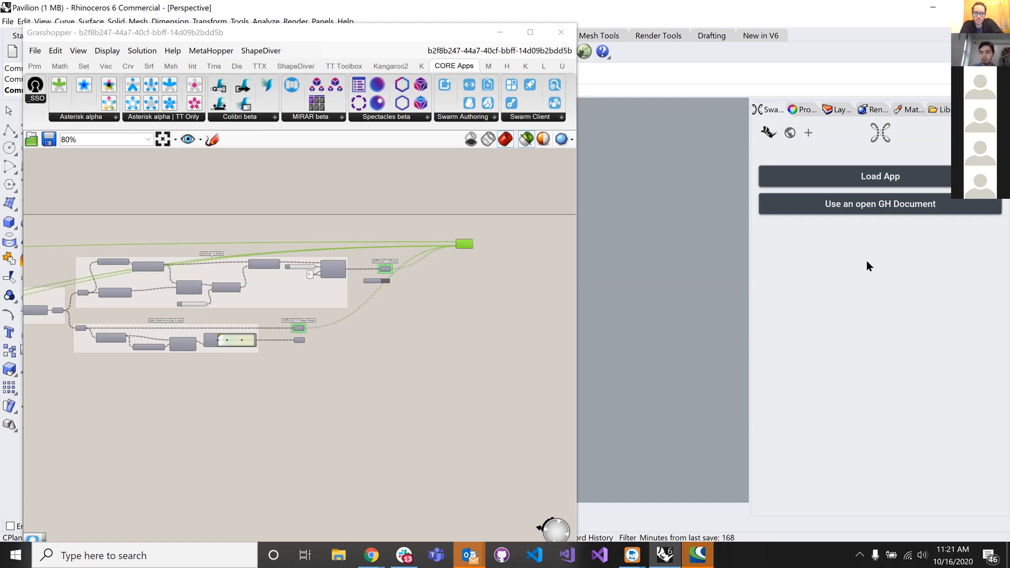
pyautogui.click(864, 209)
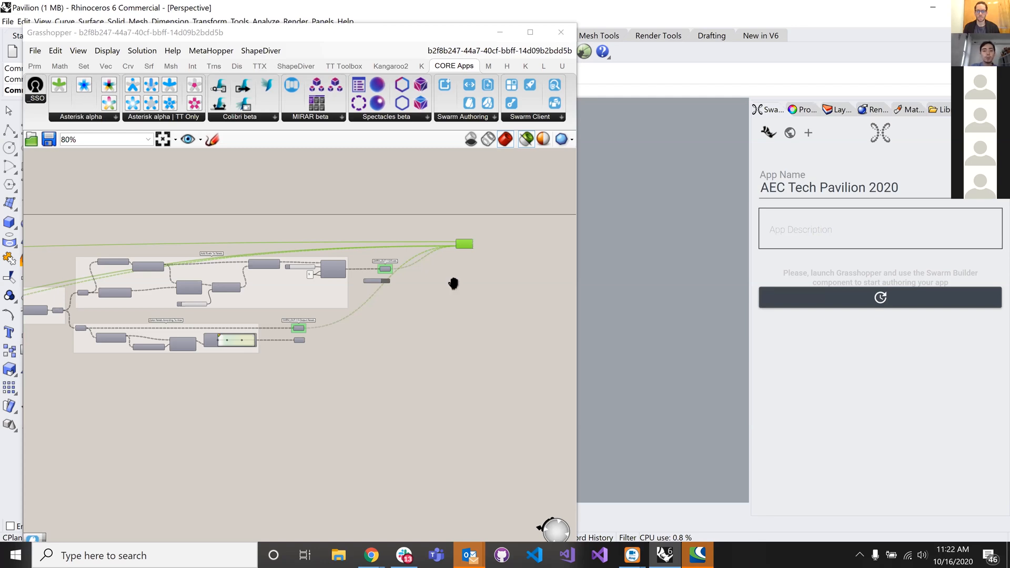
# - Reconnect the Swarm Builder component to Swarm and review the app's loaded inputs and outputs
pyautogui.scroll(5, 419, 303)
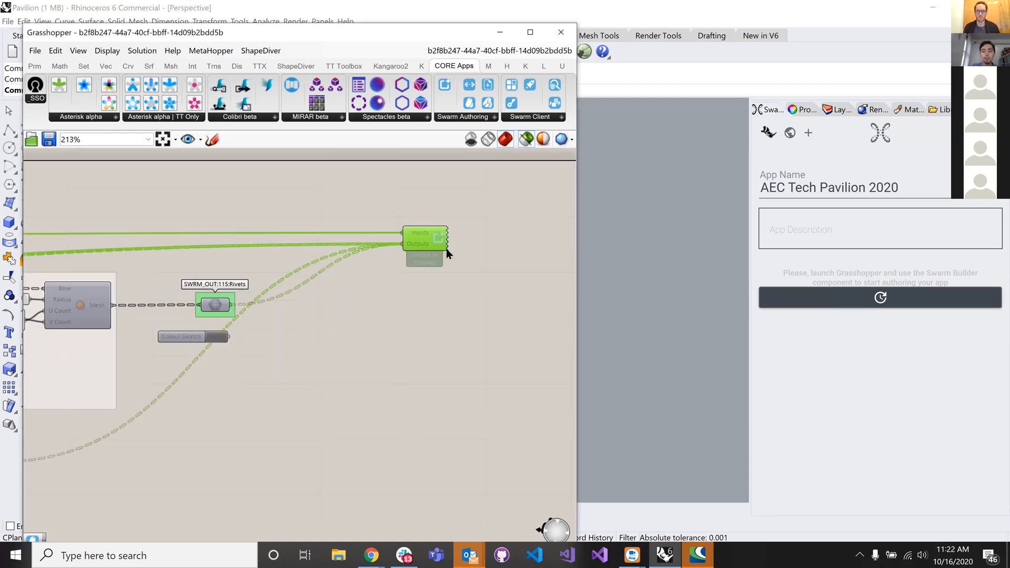
pyautogui.scroll(4, 446, 248)
pyautogui.rightClick(446, 263)
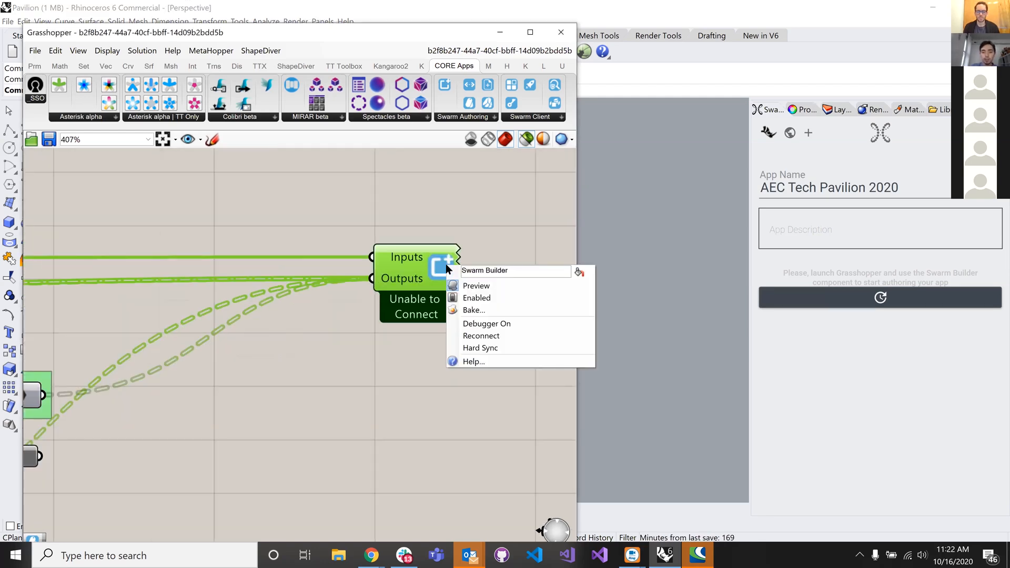
pyautogui.click(470, 336)
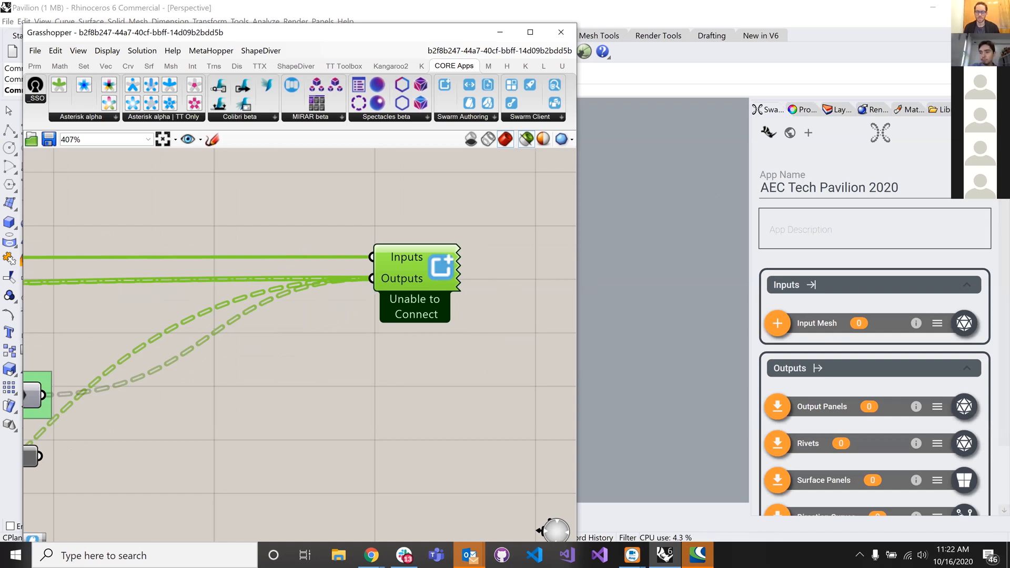
pyautogui.scroll(-2, 997, 269)
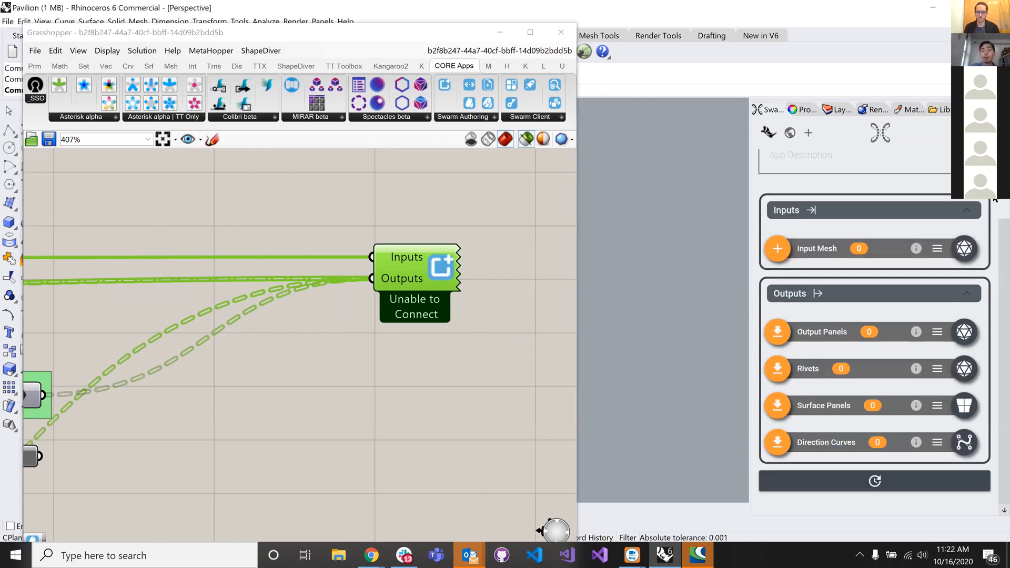
pyautogui.scroll(2, 995, 200)
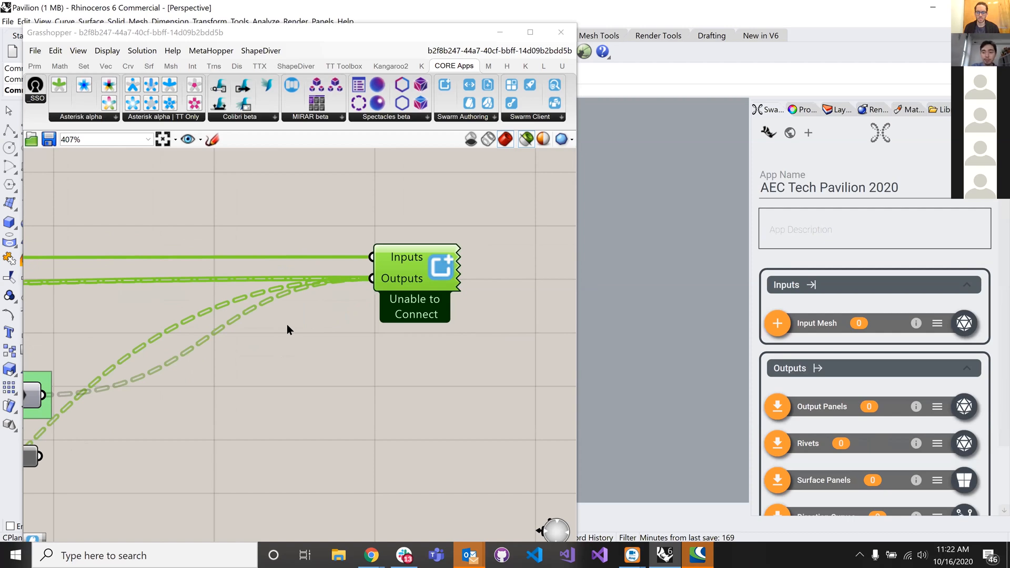
# - Move the Swarm Builder component across the Grasshopper definition to beside the Create Gap Between Bands group
pyautogui.moveTo(456, 246); pyautogui.dragTo(625, 231, button='right')
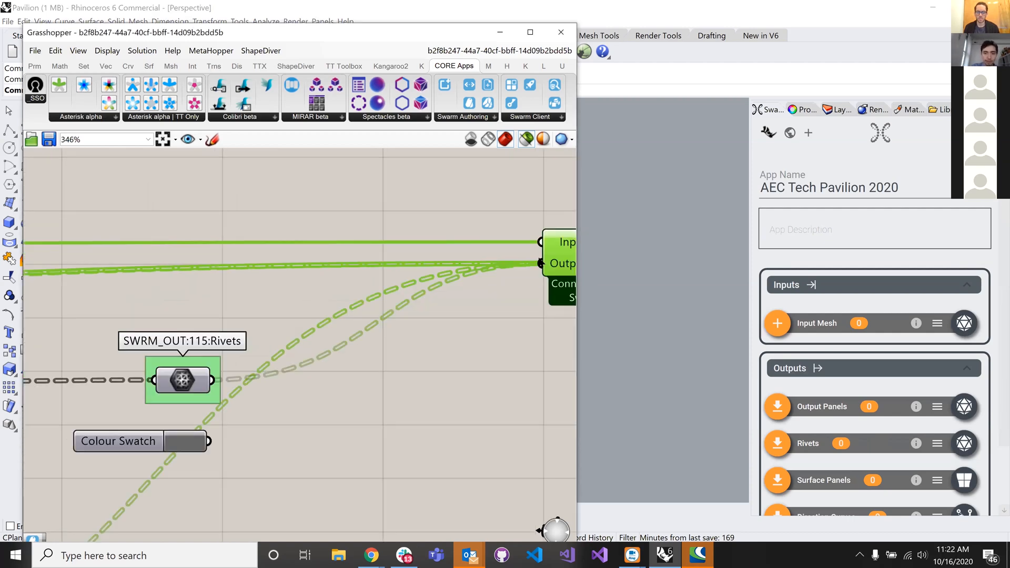
pyautogui.scroll(-3, 468, 243)
pyautogui.scroll(5, 399, 270)
pyautogui.scroll(-5, 432, 272)
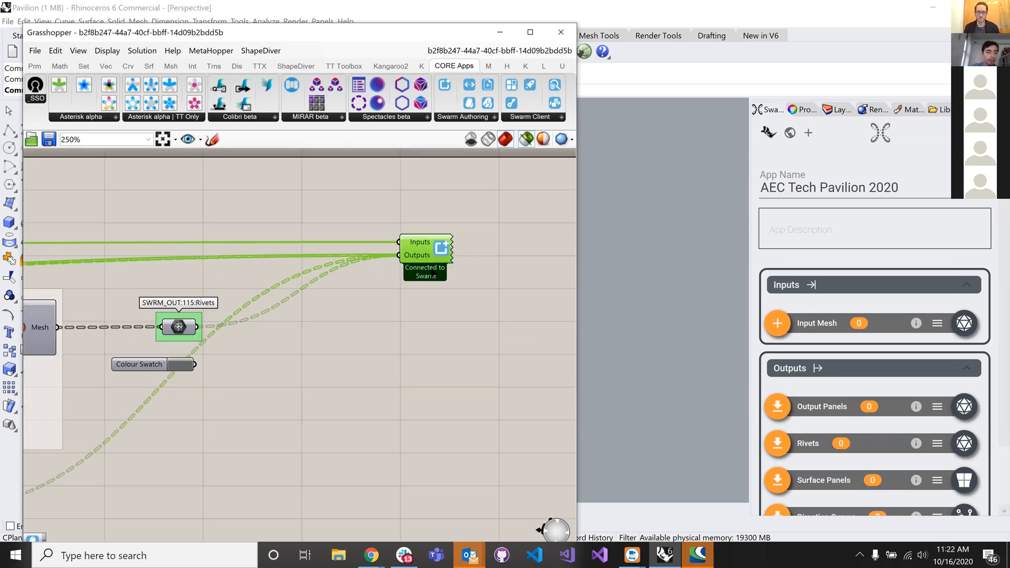
pyautogui.scroll(-10, 433, 275)
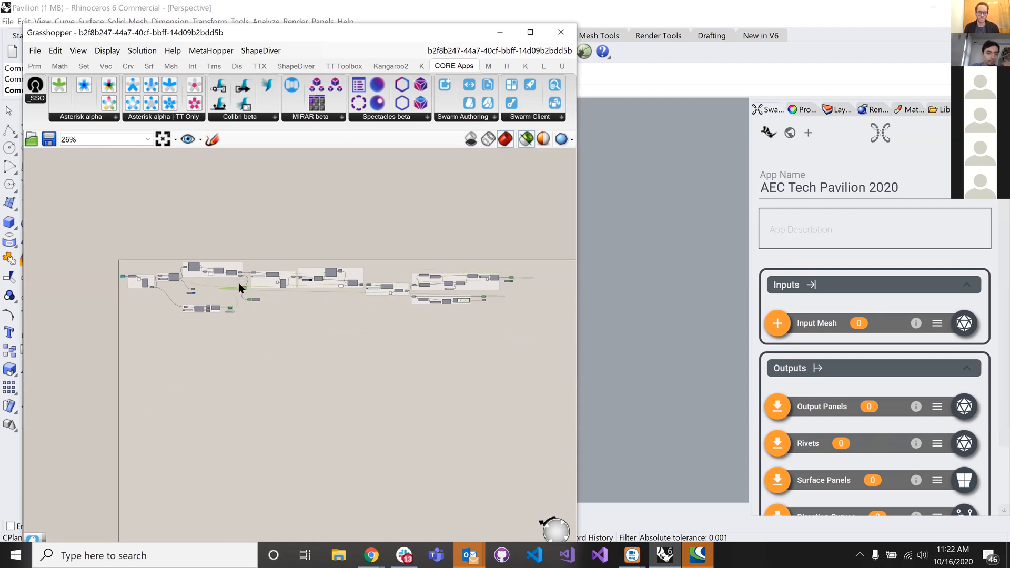
pyautogui.scroll(9, 239, 282)
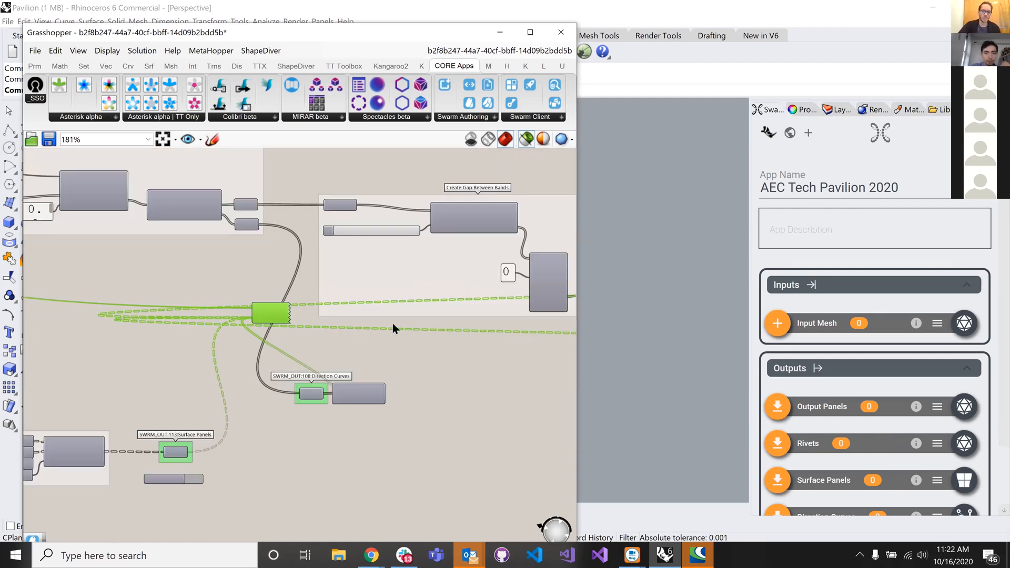
# - Connect the number slider feeding GapDistance to the Swarm Builder's Inputs as an additional app input
pyautogui.click(352, 229)
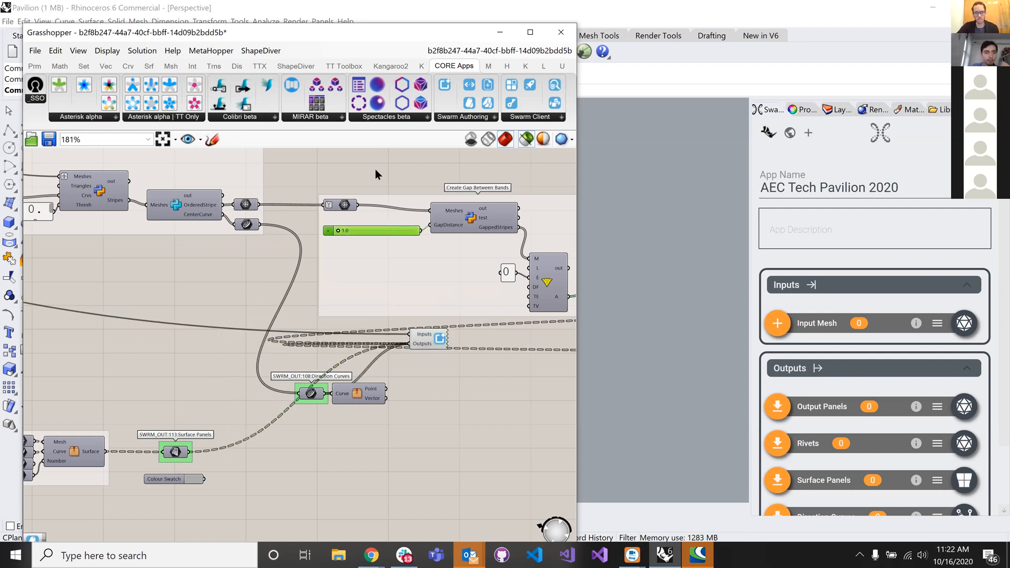
pyautogui.moveTo(317, 242); pyautogui.dragTo(263, 309, button='right')
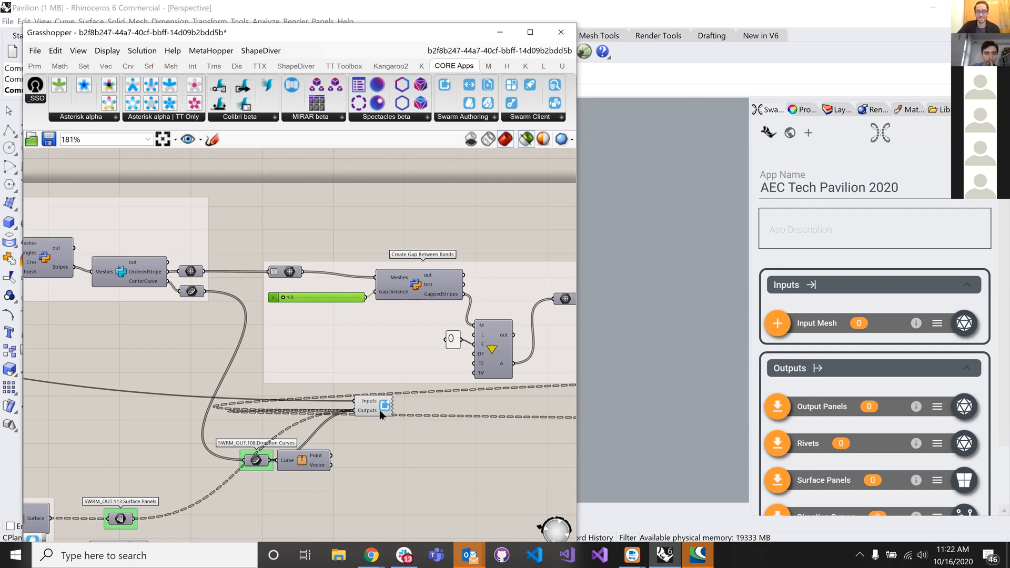
pyautogui.scroll(2, 345, 357)
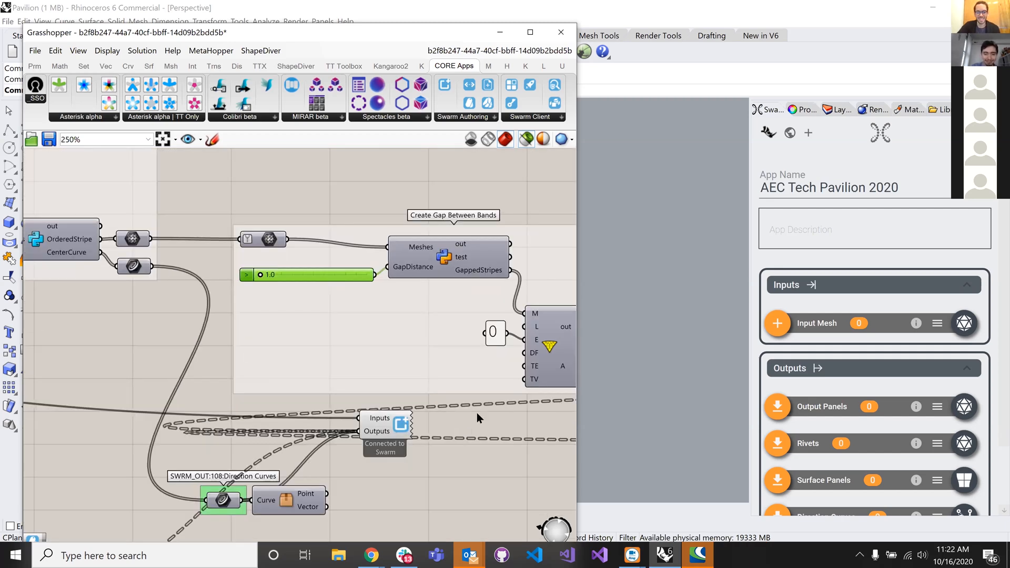
pyautogui.scroll(-1, 477, 412)
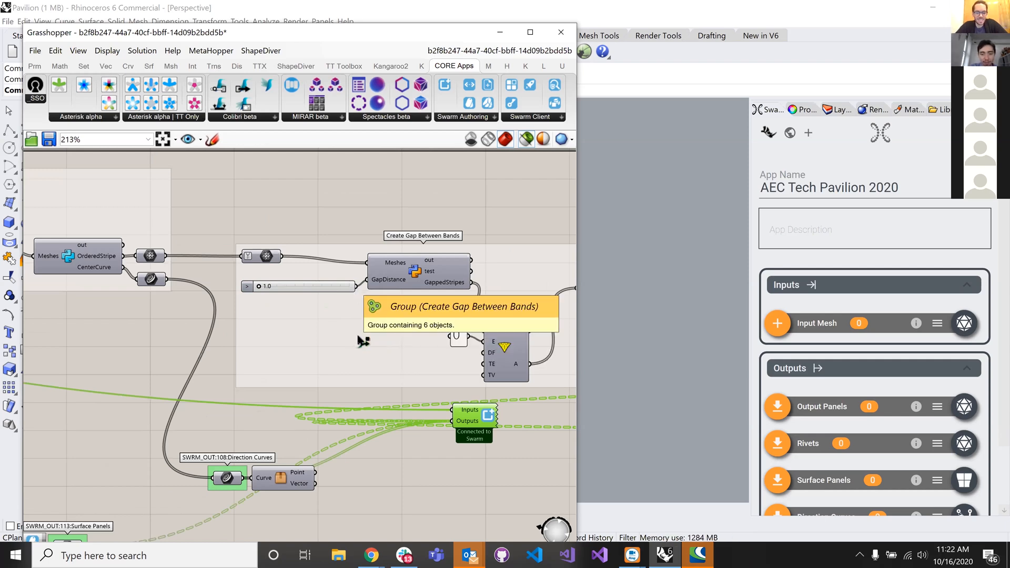
pyautogui.moveTo(356, 287); pyautogui.dragTo(454, 405)
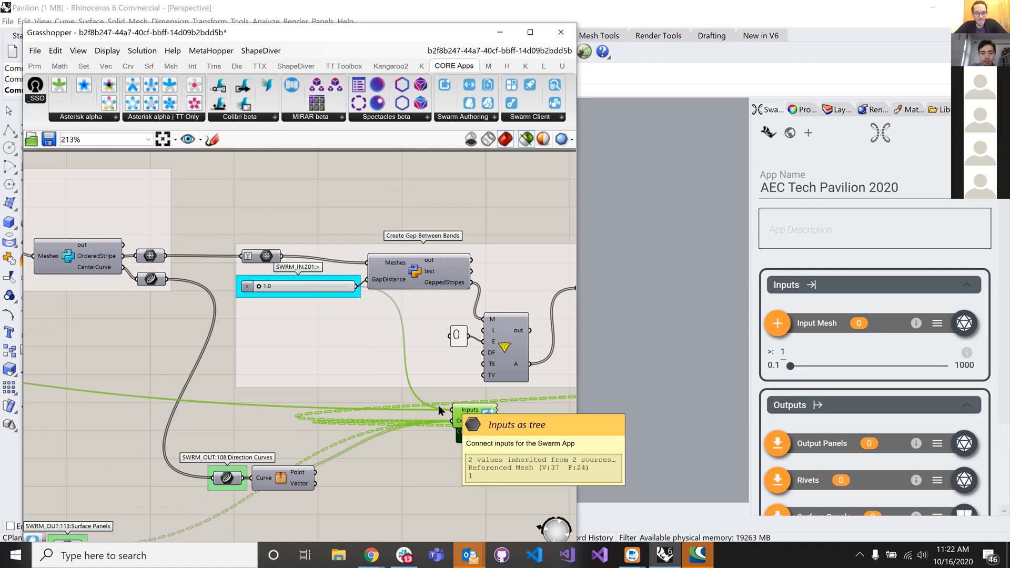
# - Remove the Create Gap Between Bands group and move the GapDistance slider slightly lower on the canvas
pyautogui.click(294, 327)
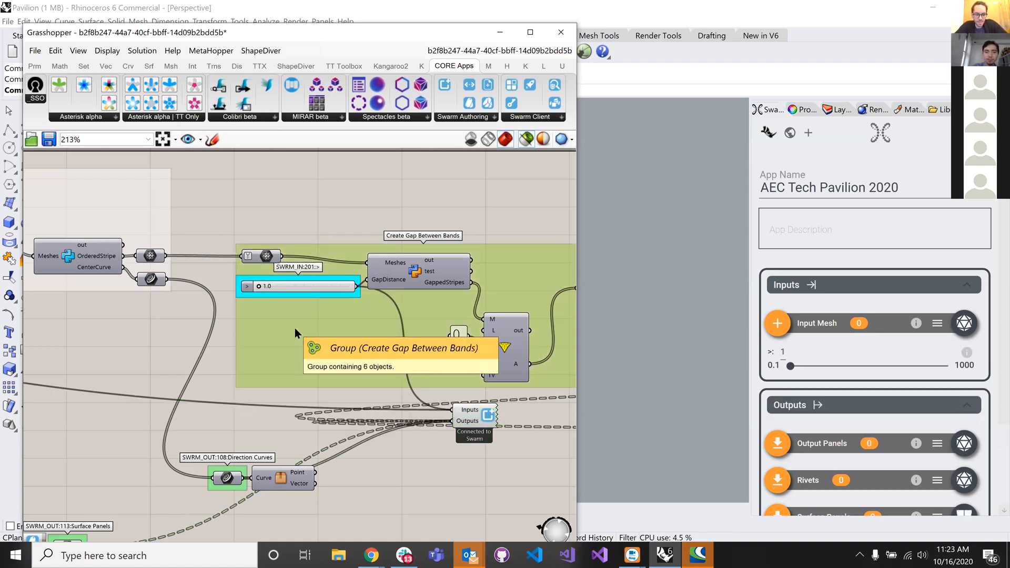
pyautogui.press('Delete')
pyautogui.moveTo(302, 287); pyautogui.dragTo(287, 310)
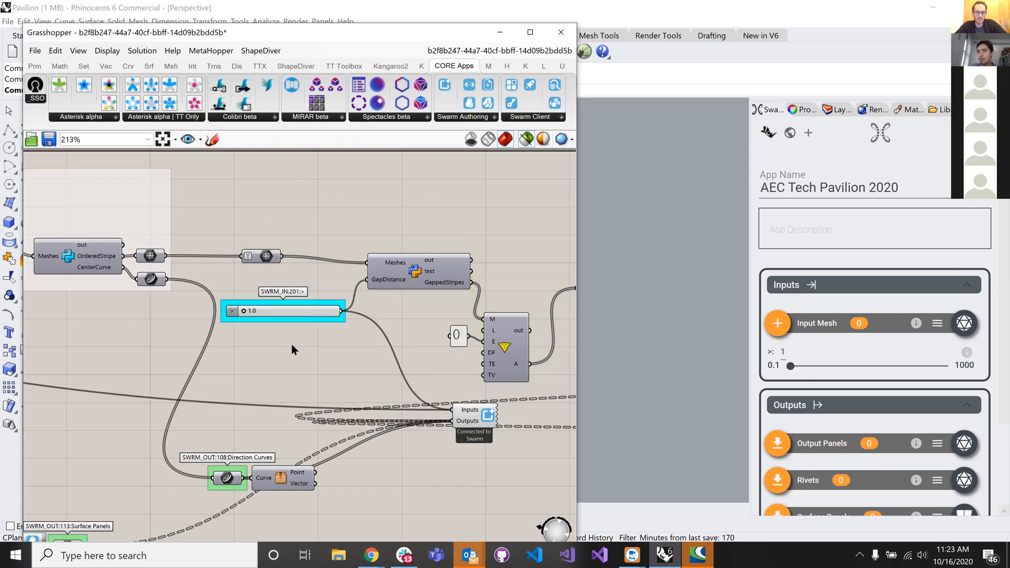
pyautogui.scroll(2, 282, 299)
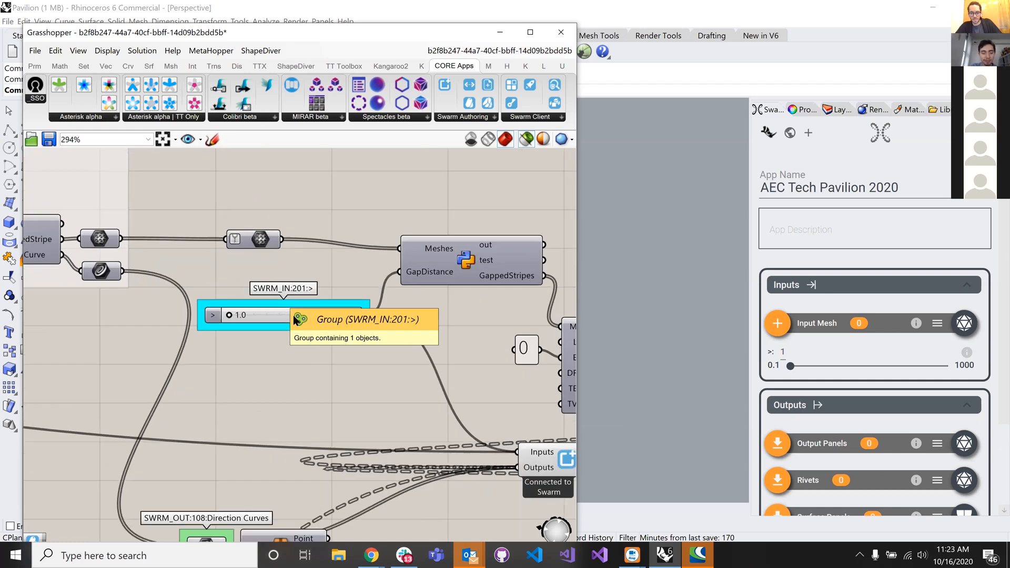
pyautogui.click(283, 326)
pyautogui.click(285, 338)
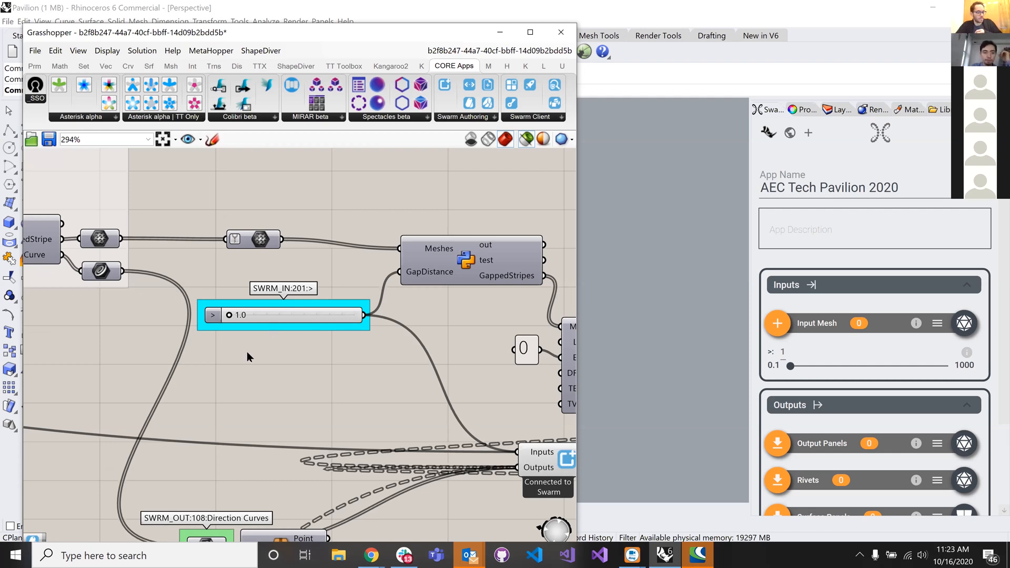
pyautogui.scroll(-2, 247, 357)
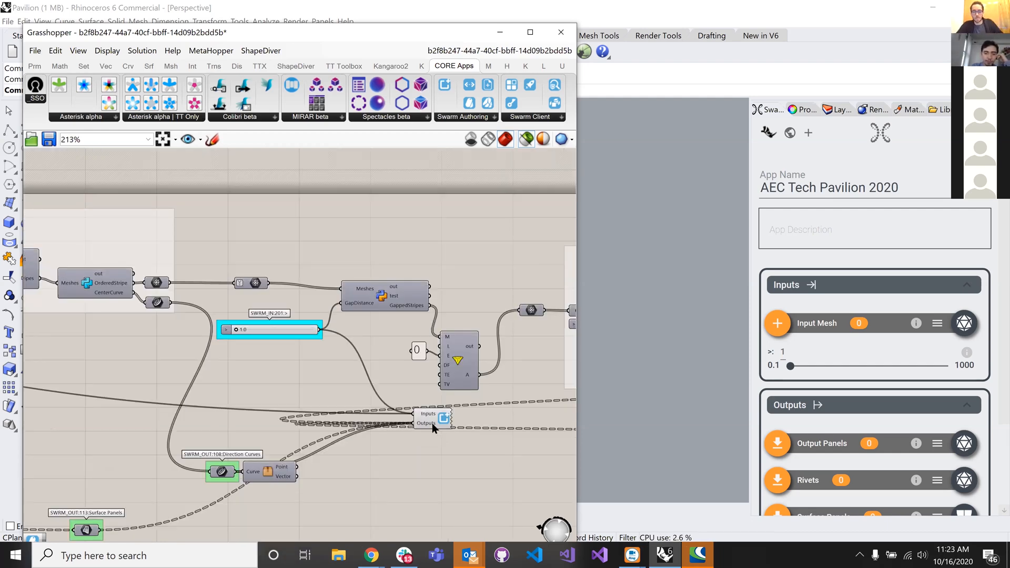
pyautogui.scroll(1, 433, 427)
pyautogui.scroll(1, 428, 419)
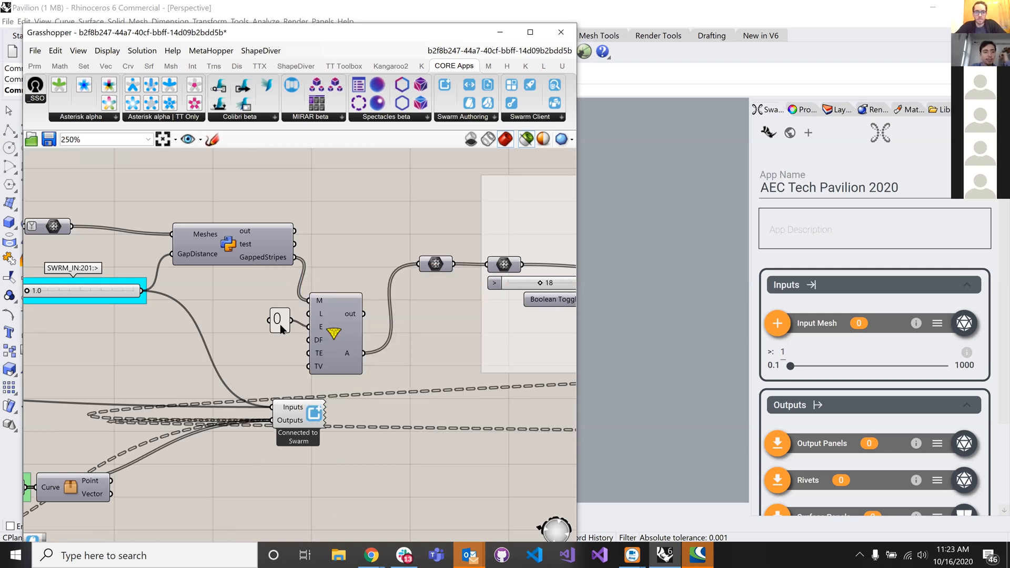
# - Rename the number slider feeding GapDistance as Gap Between Bands
pyautogui.moveTo(148, 296); pyautogui.dragTo(264, 307, button='right')
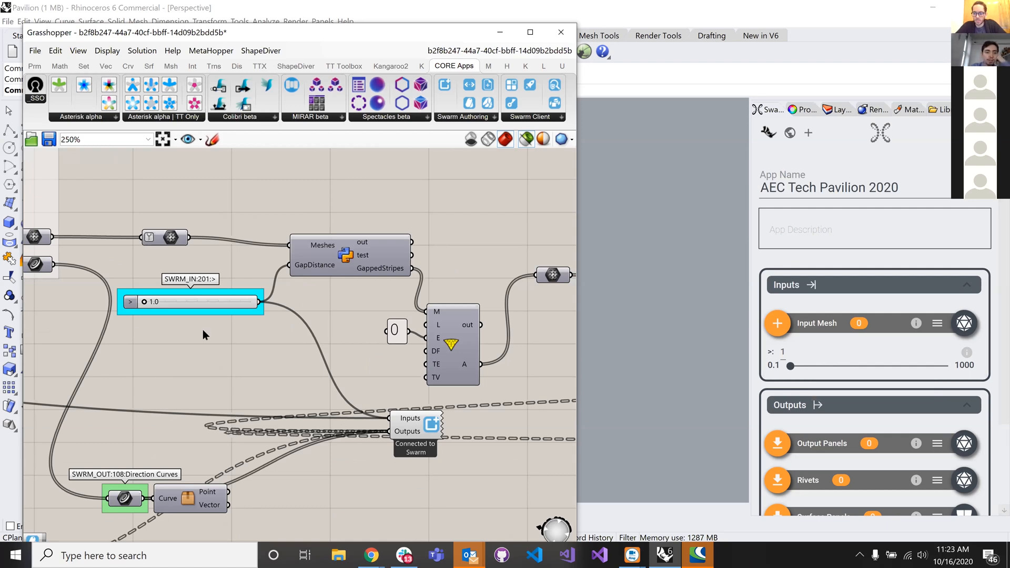
pyautogui.scroll(3, 205, 312)
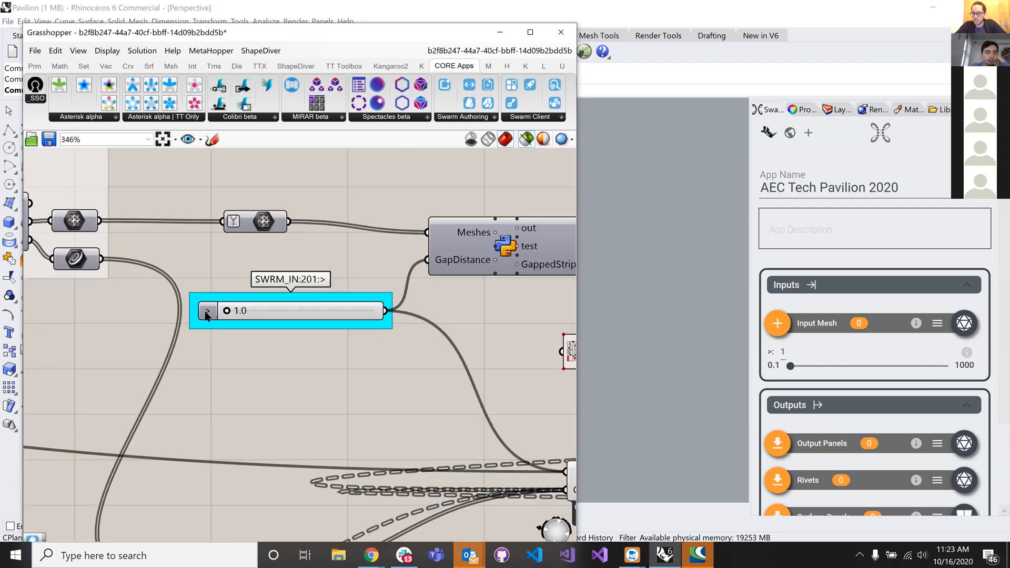
pyautogui.rightClick(206, 313)
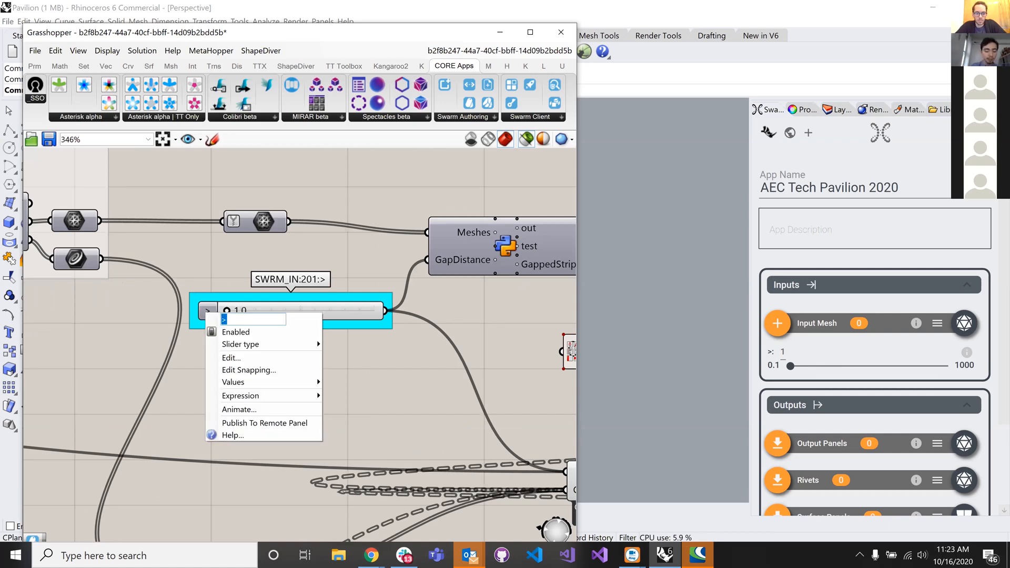
pyautogui.write('Ga')
pyautogui.write('Between')
pyautogui.write(' Bands')
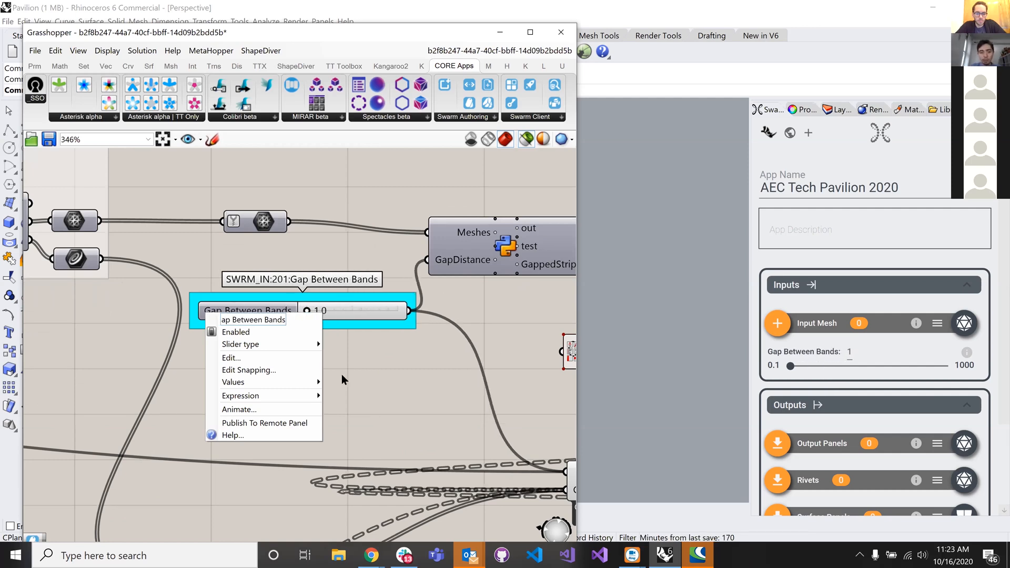
pyautogui.press('Return')
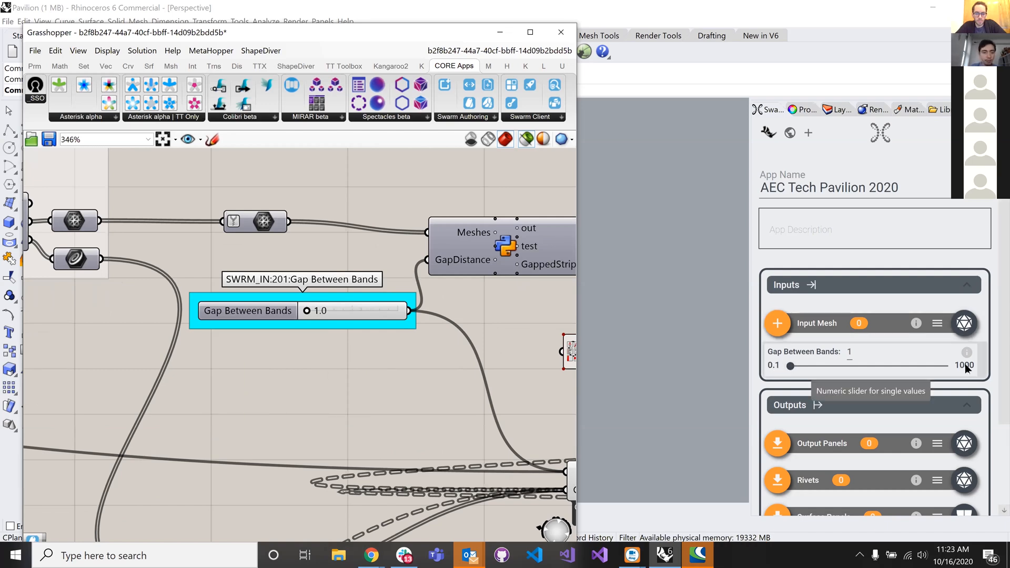
# - Set the maximum of the Gap Between Bands slider's numeric domain to 24
pyautogui.click(251, 310)
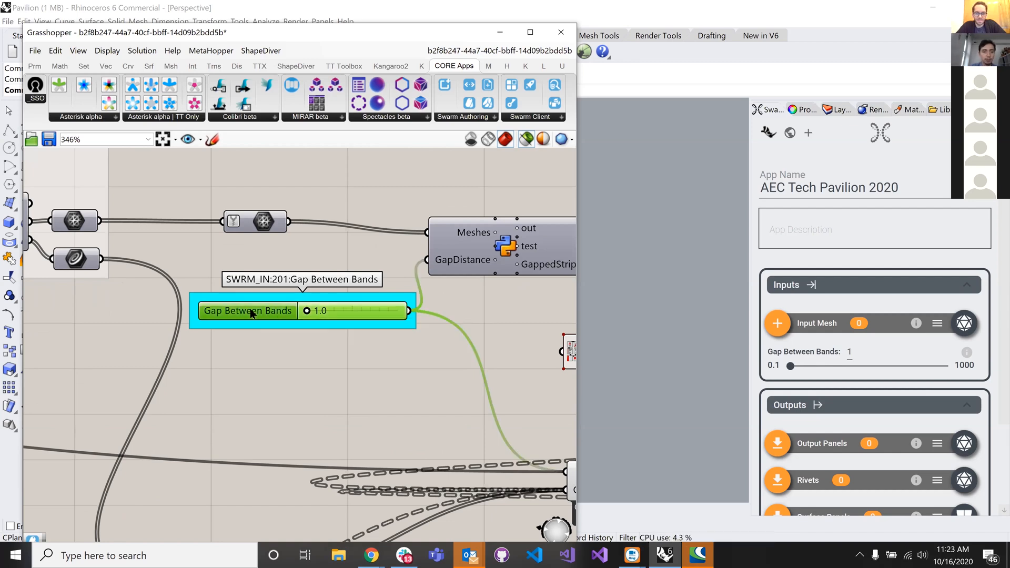
pyautogui.doubleClick(251, 309)
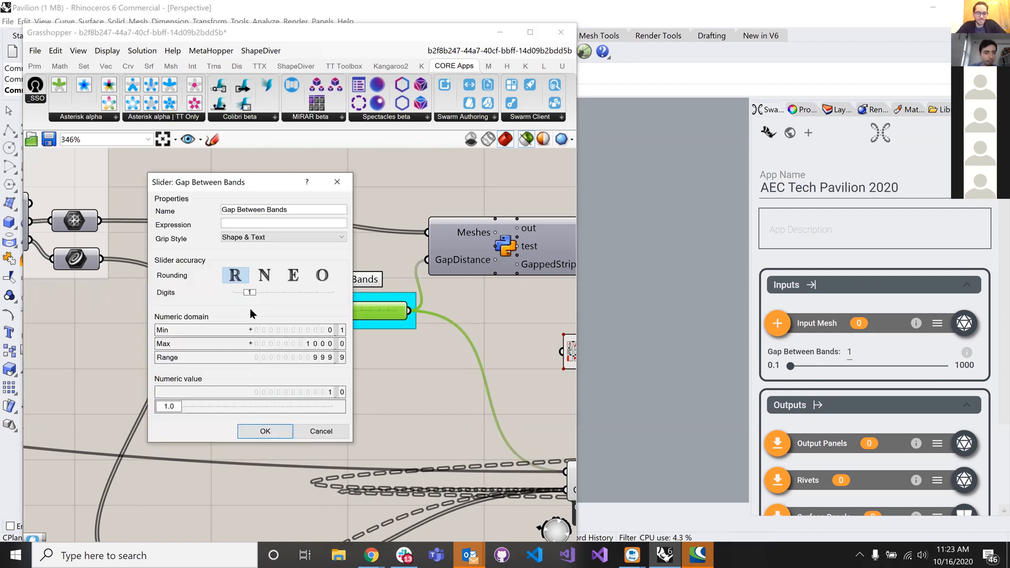
pyautogui.doubleClick(278, 344)
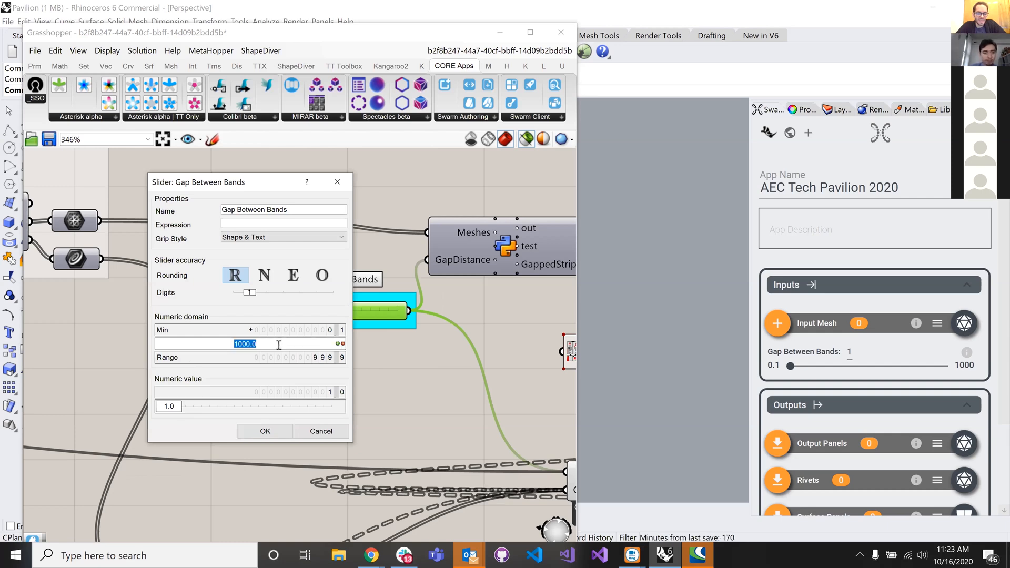
pyautogui.write('100')
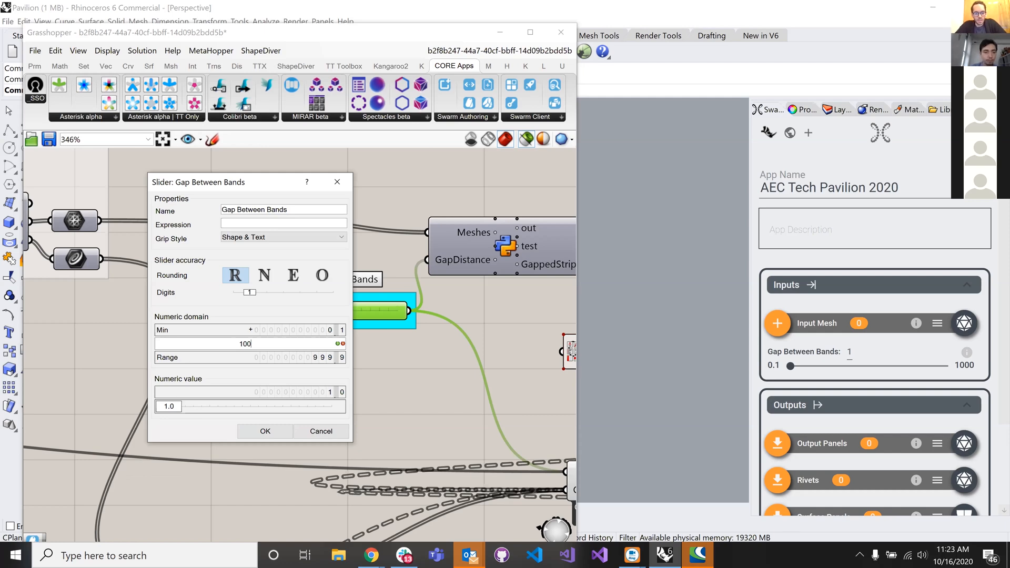
pyautogui.press('BackSpace')
pyautogui.press('BackSpace')
pyautogui.press('BackSpace')
pyautogui.write('24')
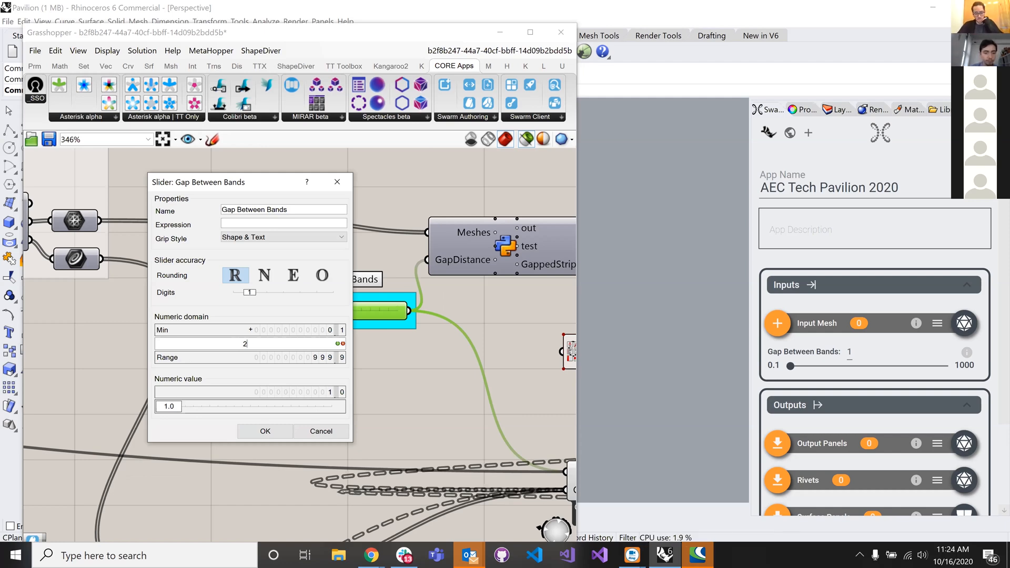
pyautogui.click(266, 431)
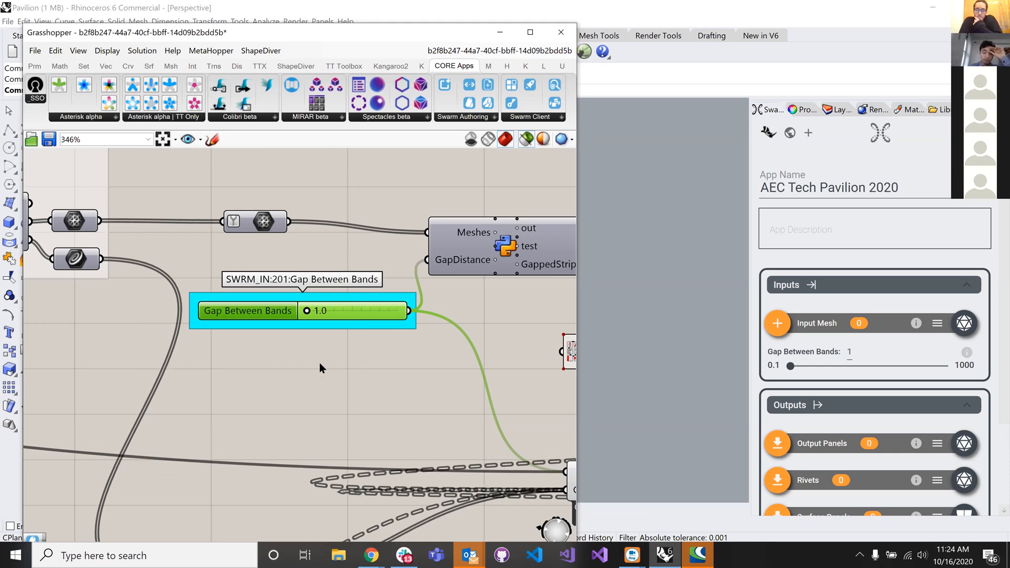
# - Reconnect the Gap Between Bands slider to the Swarm Builder's Inputs and move the slider slightly lower on the canvas
pyautogui.moveTo(320, 362); pyautogui.dragTo(279, 370, button='right')
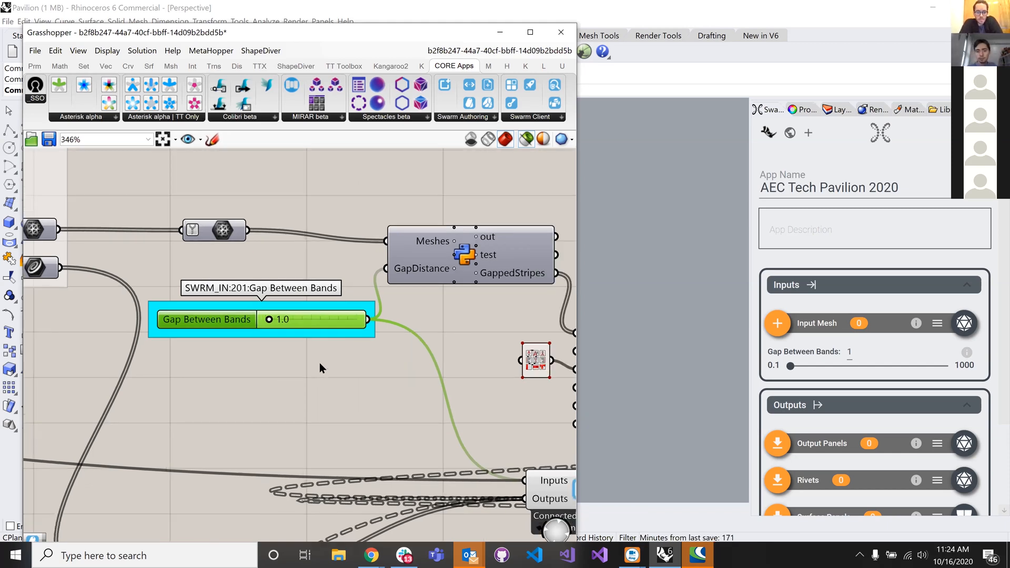
pyautogui.moveTo(573, 372); pyautogui.dragTo(542, 355, button='right')
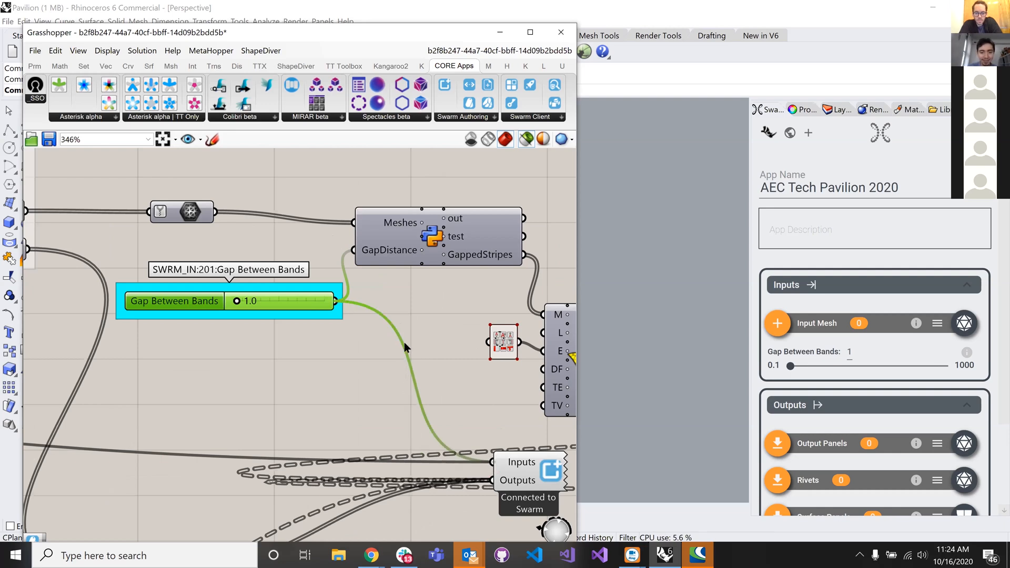
pyautogui.hotkey('ctrl', 'z')
pyautogui.moveTo(339, 305); pyautogui.dragTo(493, 462)
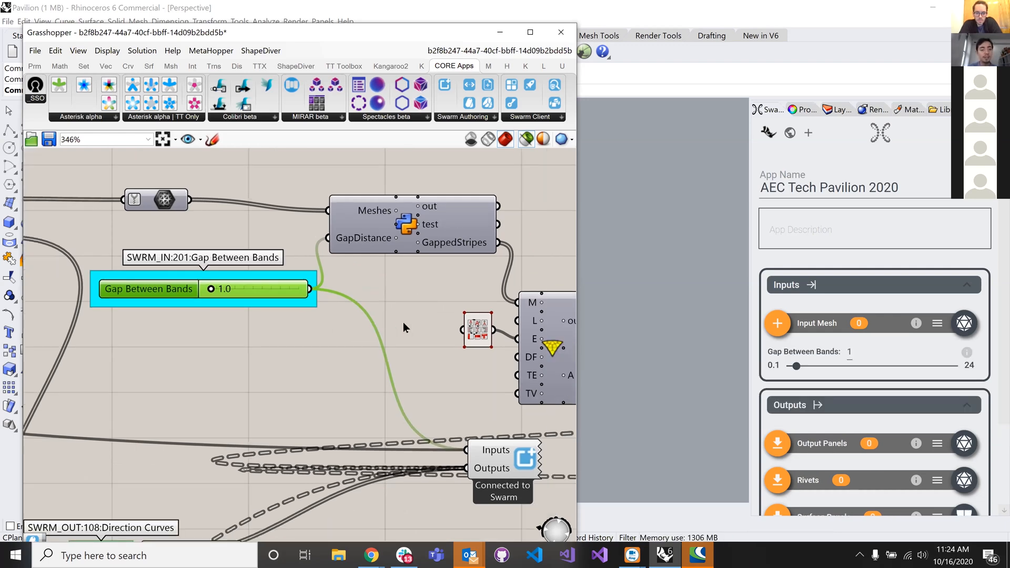
pyautogui.scroll(-2, 321, 316)
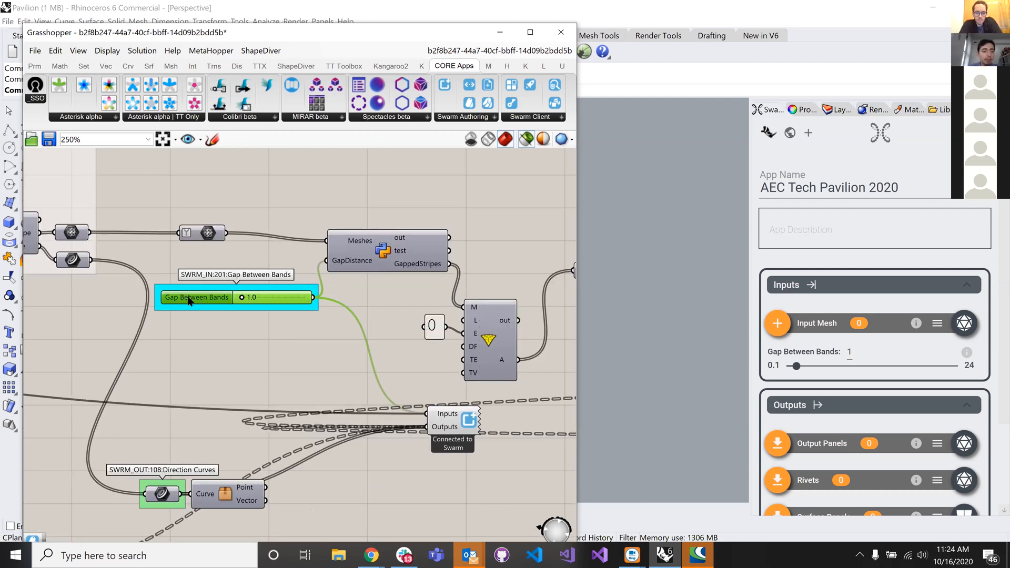
pyautogui.moveTo(203, 296); pyautogui.dragTo(206, 326)
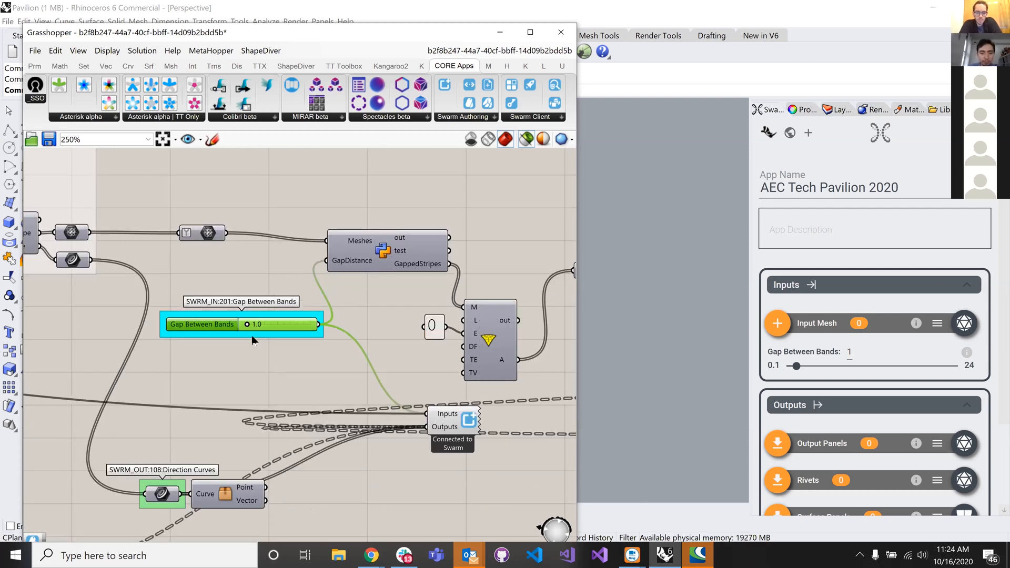
# - Move the Swarm Builder component below the Pleat Directional Band + Discretize group and connect the slider feeding Distance to its Inputs
pyautogui.scroll(-4, 311, 364)
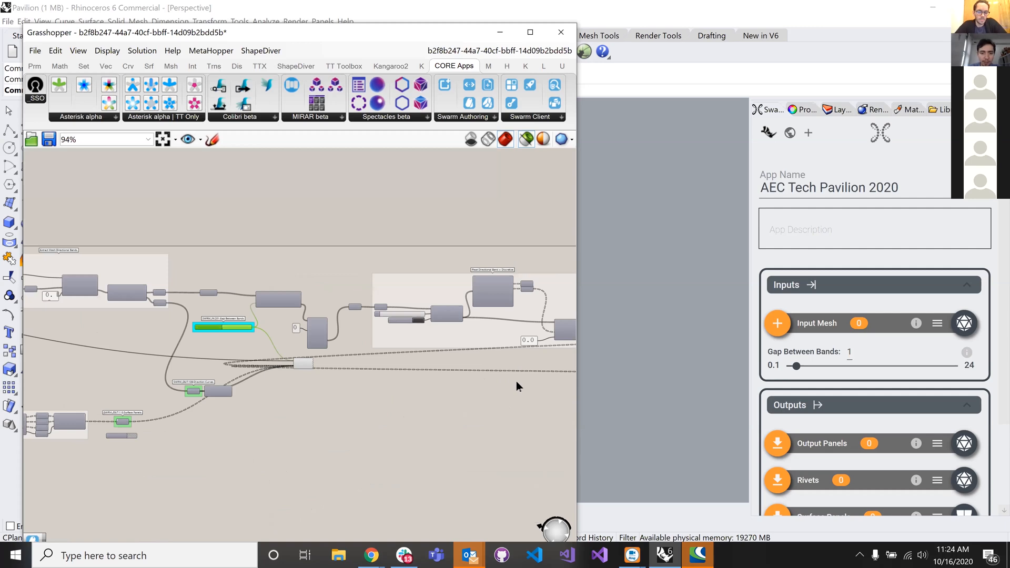
pyautogui.moveTo(297, 363); pyautogui.dragTo(520, 383)
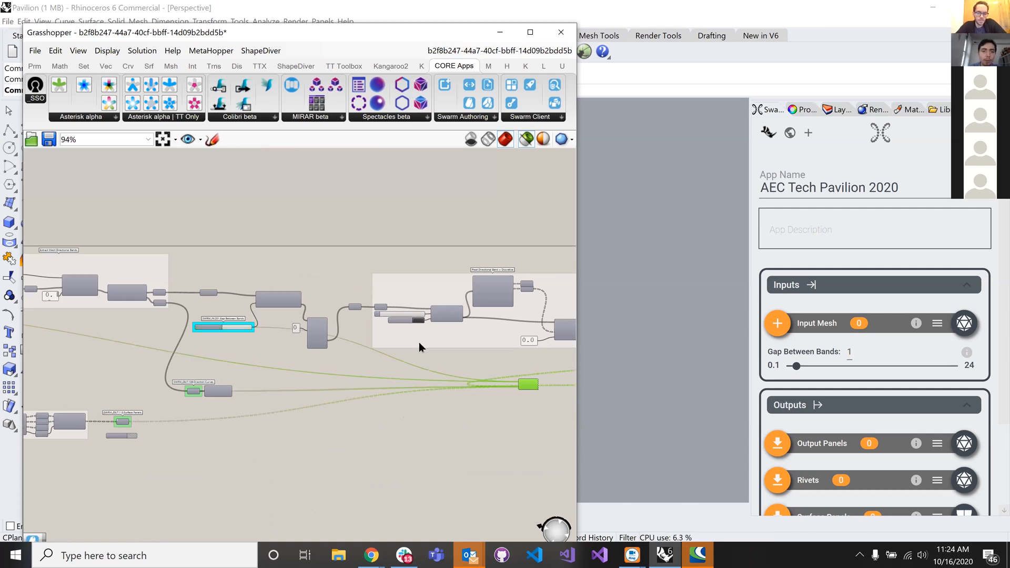
pyautogui.scroll(3, 419, 342)
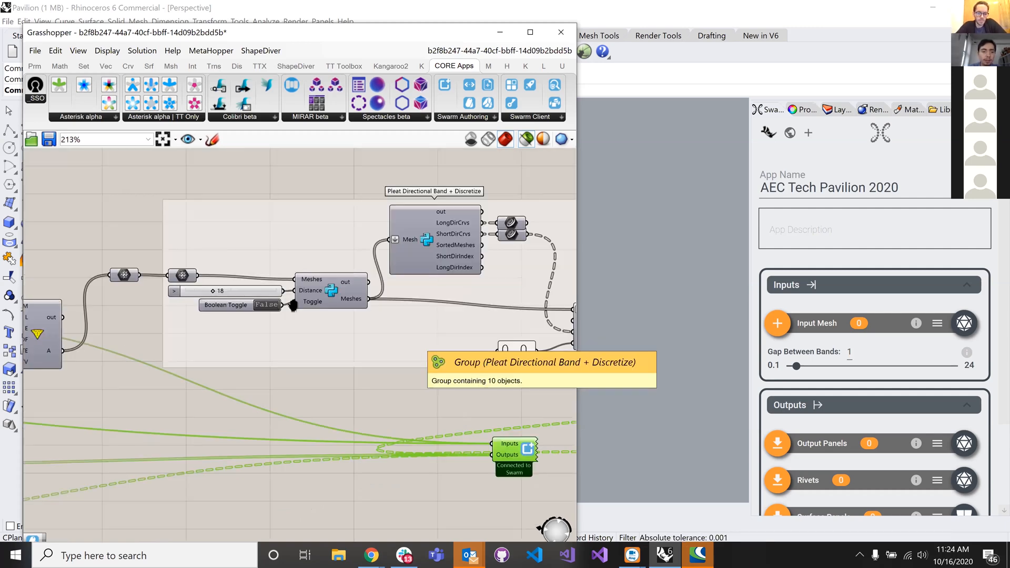
pyautogui.scroll(-2, 253, 294)
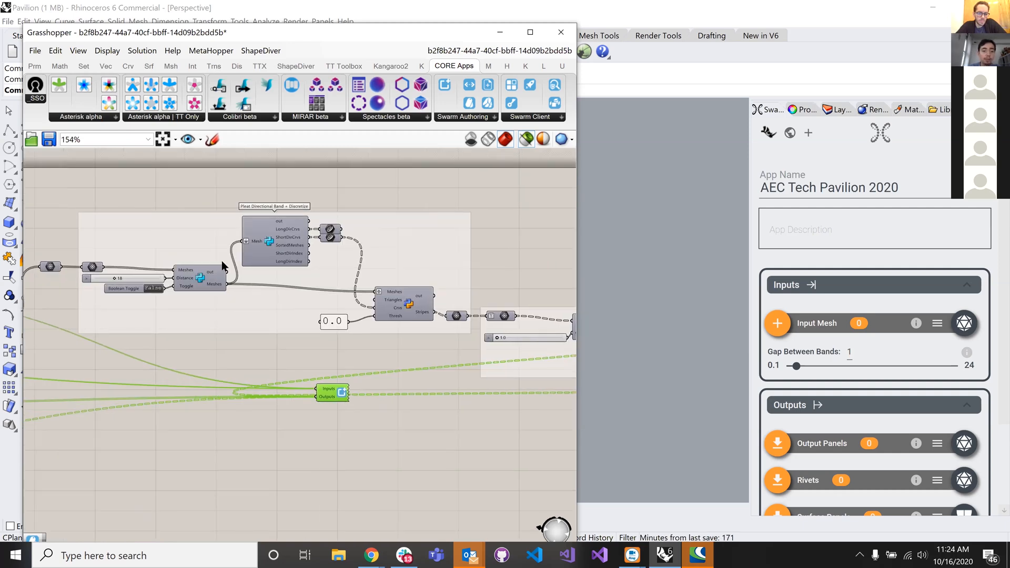
pyautogui.scroll(2, 222, 264)
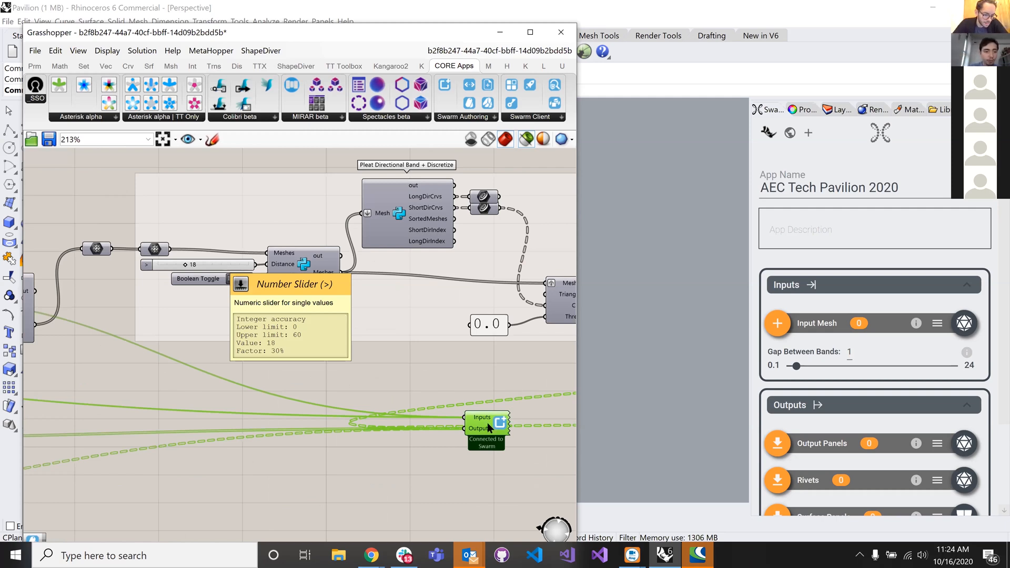
pyautogui.moveTo(487, 423); pyautogui.dragTo(370, 400)
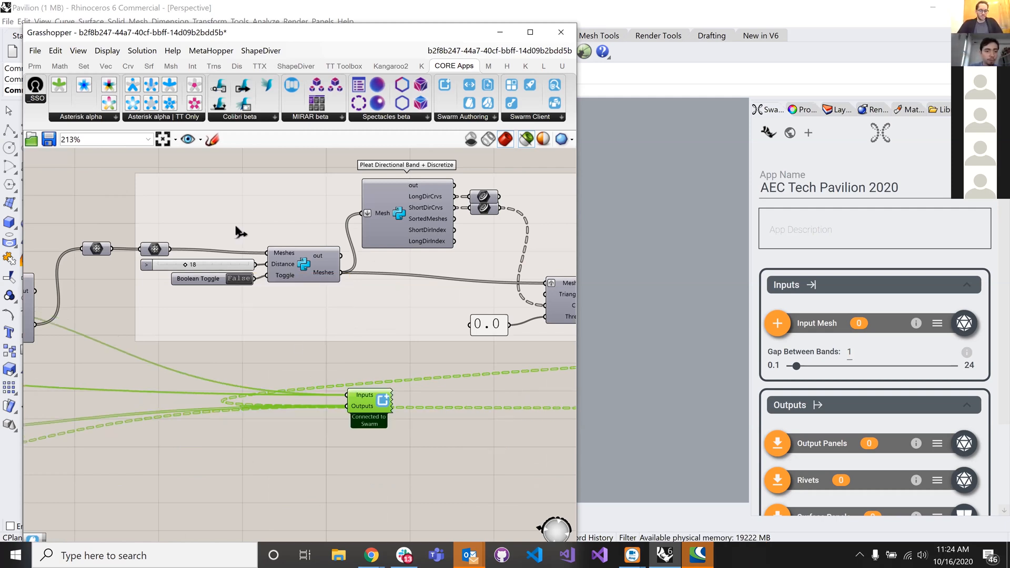
pyautogui.scroll(2, 240, 232)
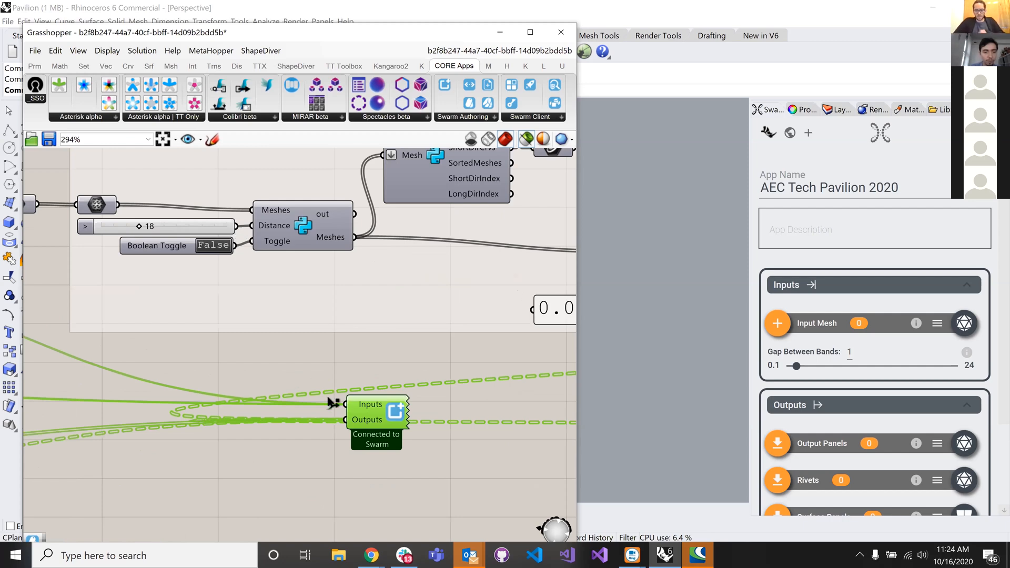
pyautogui.moveTo(345, 404); pyautogui.dragTo(236, 226)
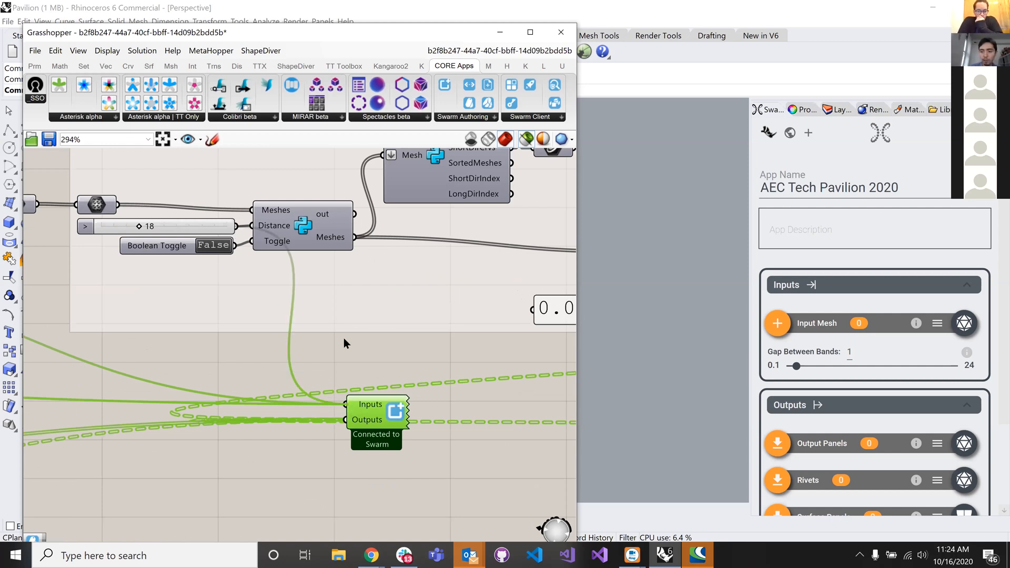
# - Rename the slider feeding Distance as Band Offset Distance and move it below the Boolean Toggle
pyautogui.rightClick(96, 230)
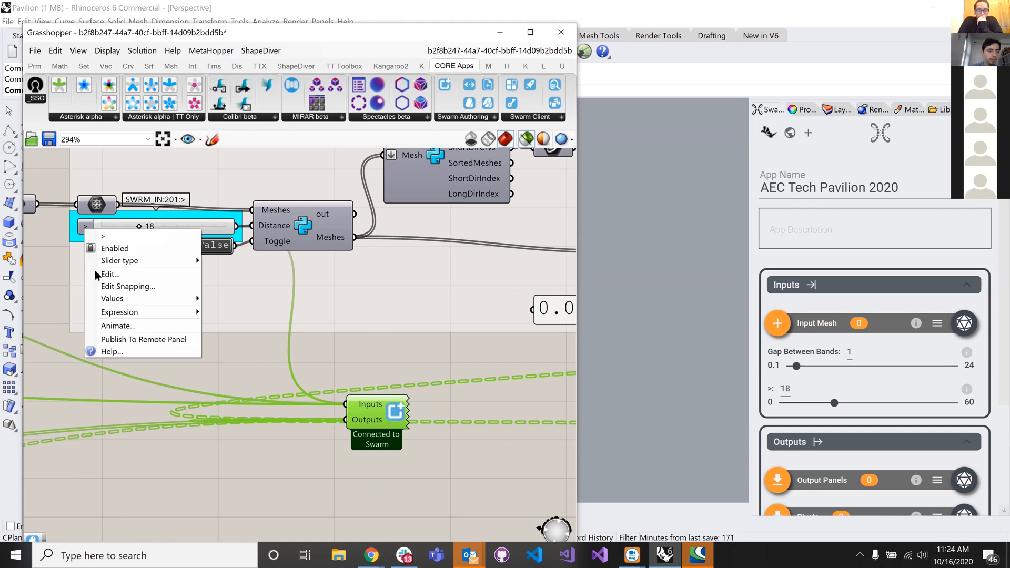
pyautogui.click(95, 229)
pyautogui.click(84, 228)
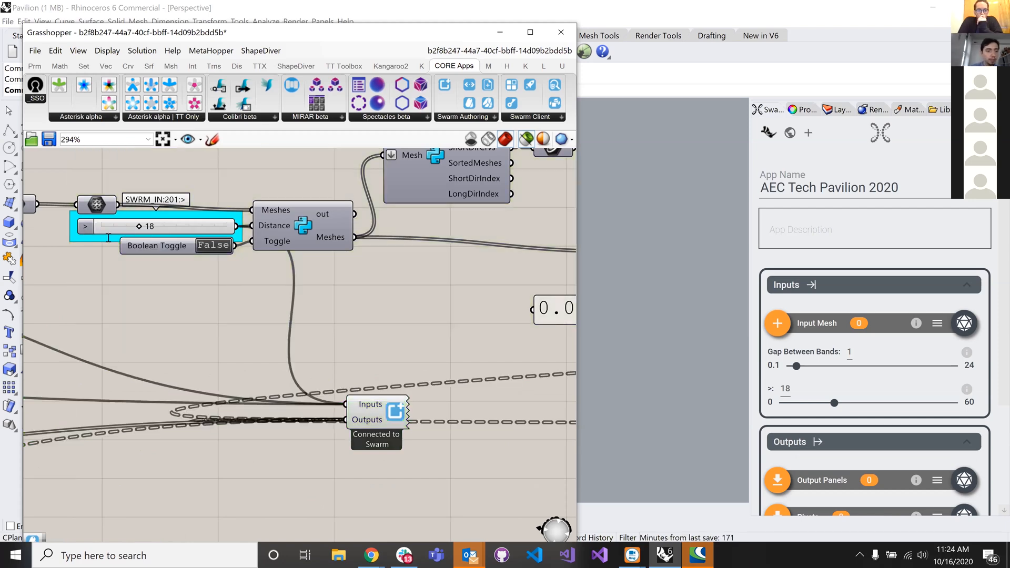
pyautogui.rightClick(85, 231)
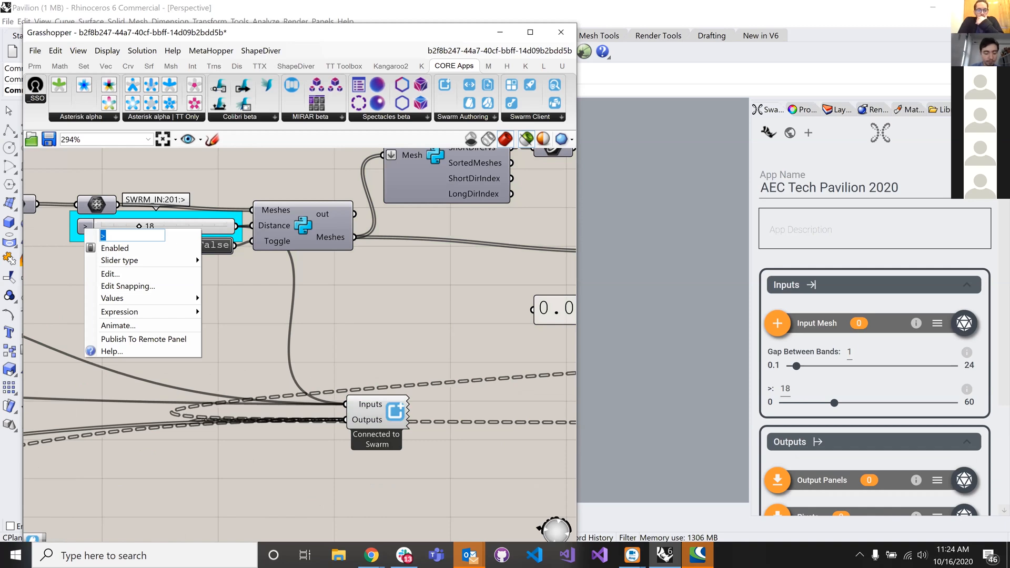
pyautogui.write('Ba')
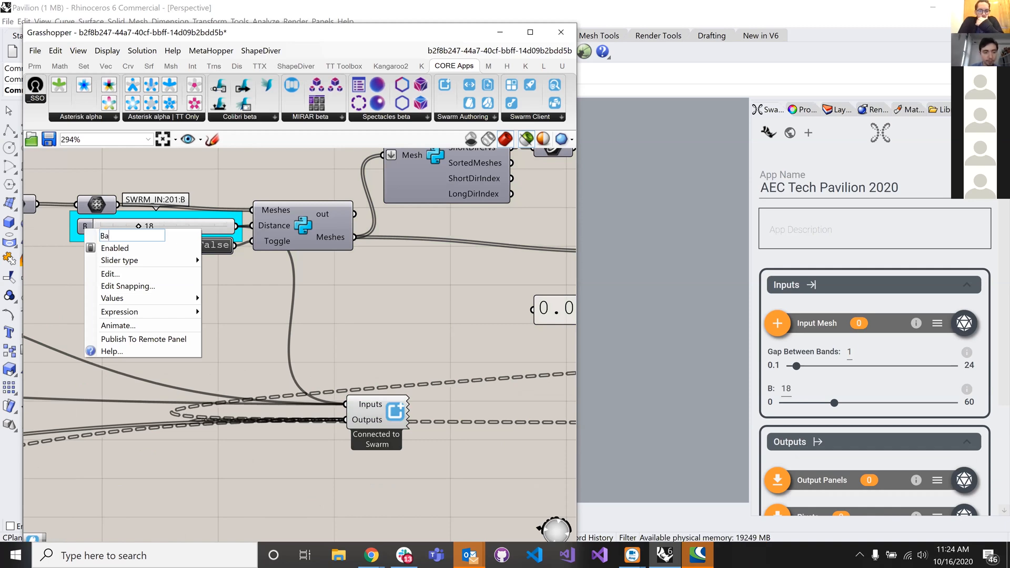
pyautogui.write('nd Offset Dista')
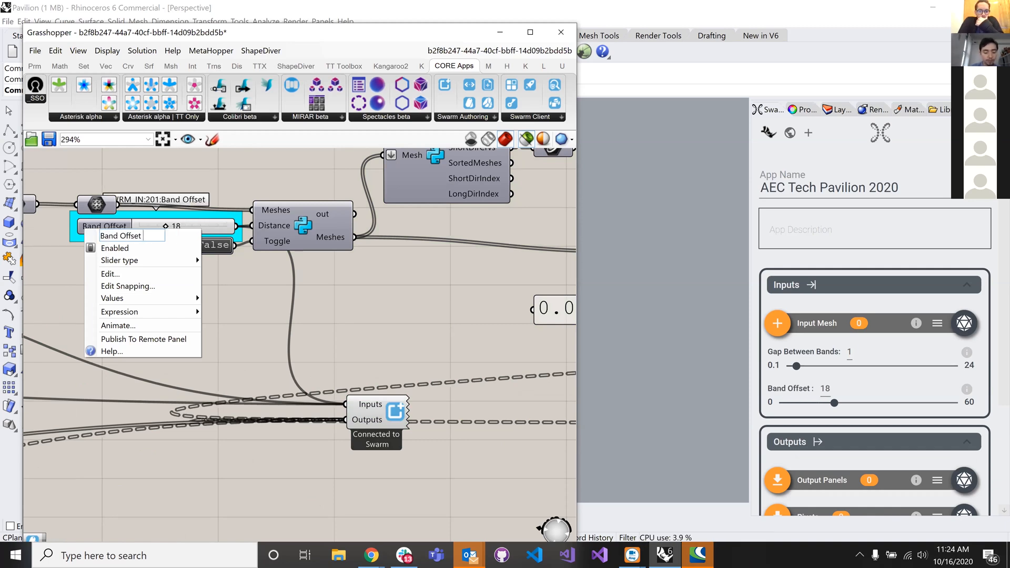
pyautogui.write('nce')
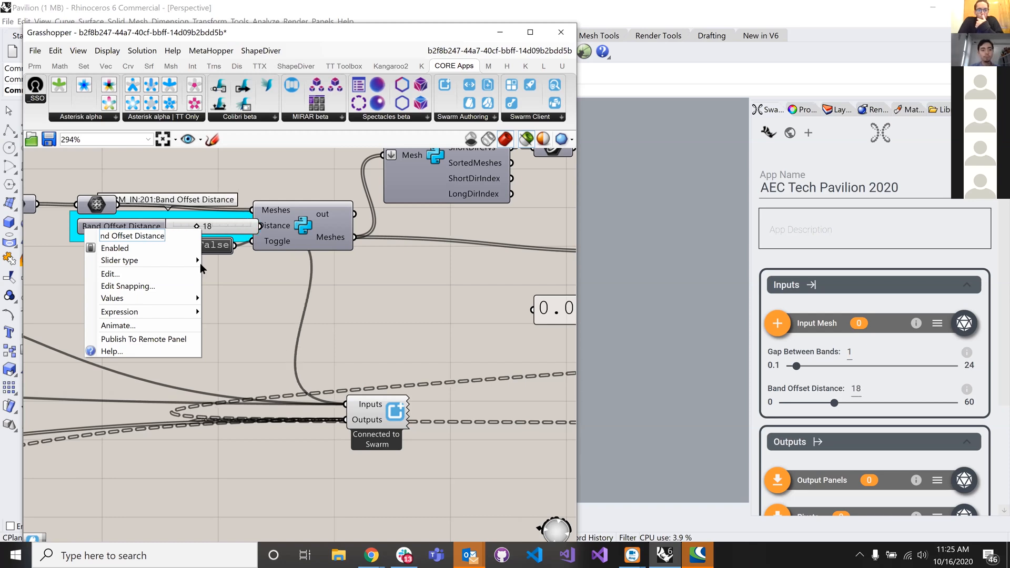
pyautogui.click(217, 293)
pyautogui.moveTo(124, 298); pyautogui.dragTo(121, 313)
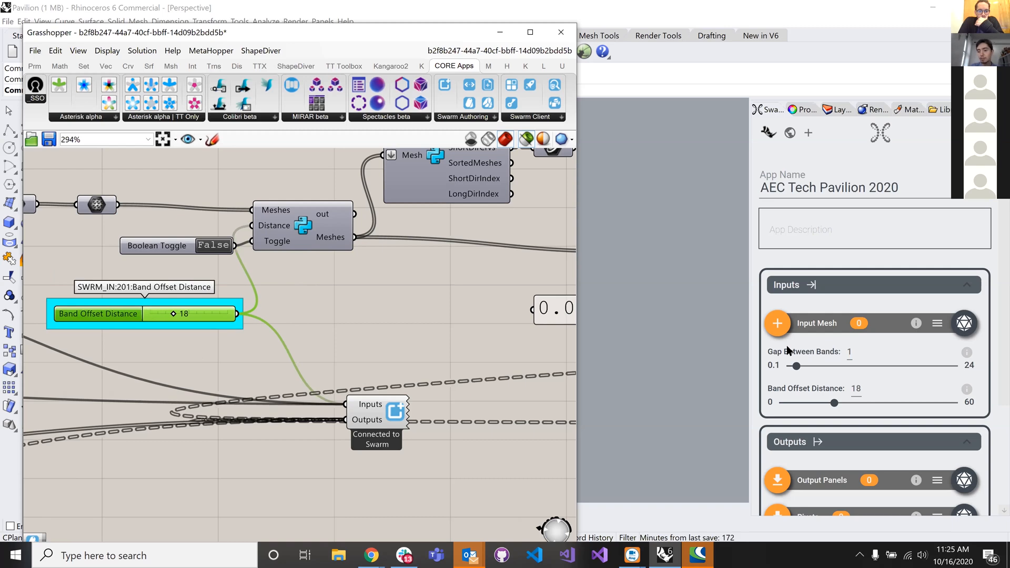
# - Reorder the app's inputs to Band Offset Distance, Gap Between Bands, Input Mesh, and place Surface Panels above Rivets in the outputs
pyautogui.click(813, 354)
pyautogui.moveTo(813, 318)
pyautogui.mouseDown()
pyautogui.moveTo(810, 382)
pyautogui.moveTo(811, 311)
pyautogui.mouseUp()
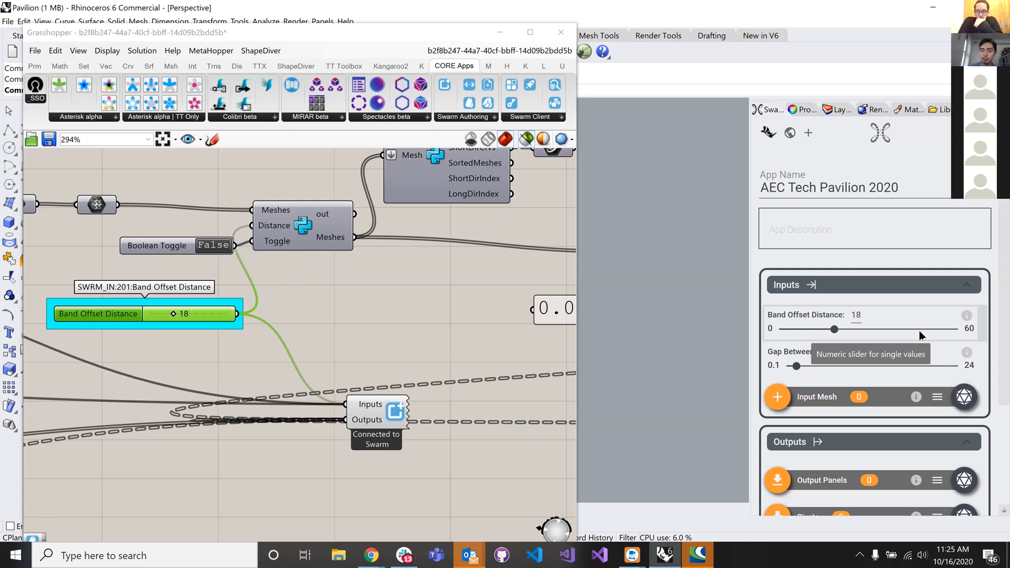
pyautogui.scroll(-2, 993, 393)
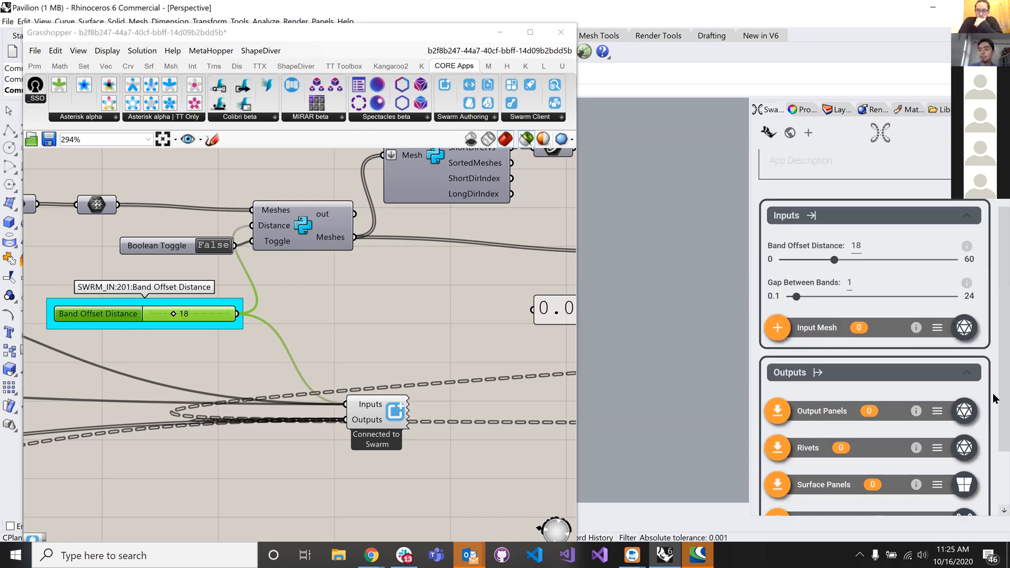
pyautogui.scroll(-2, 938, 384)
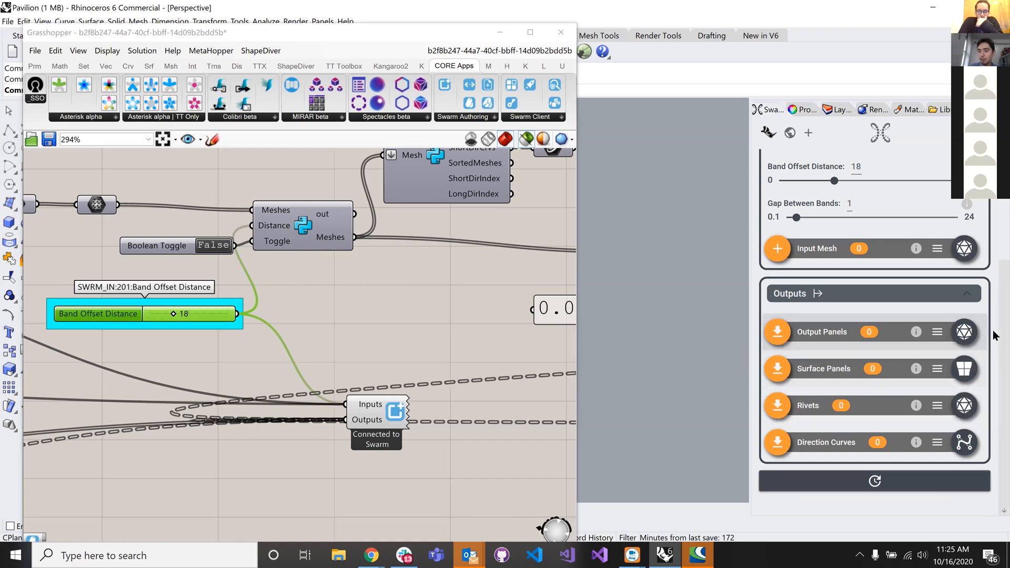
pyautogui.scroll(4, 994, 221)
pyautogui.scroll(1, 995, 220)
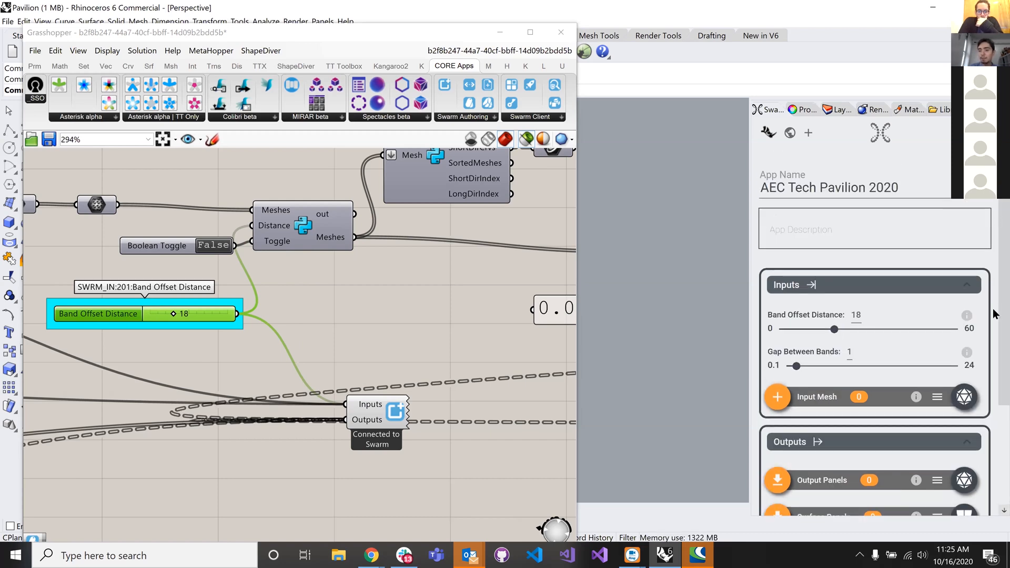
# - Update the Swarm app without creating a default saved state and open the updated app in Rhino
pyautogui.scroll(-4, 878, 495)
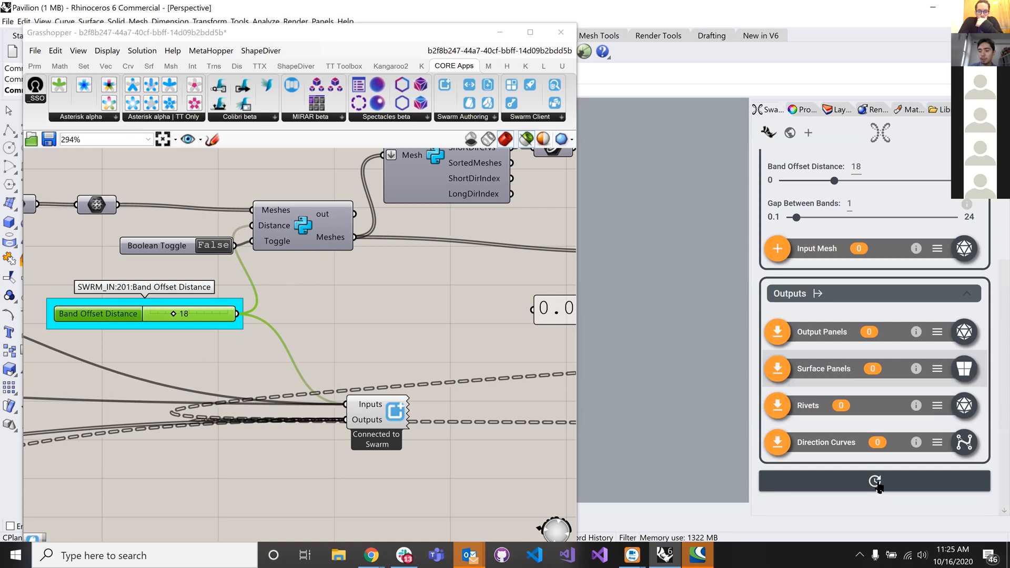
pyautogui.click(876, 483)
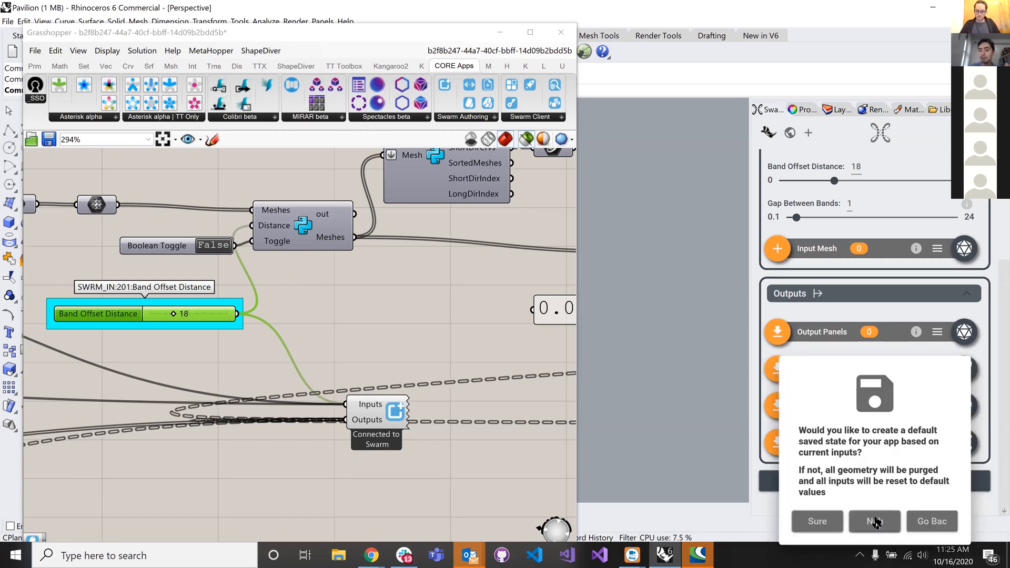
pyautogui.click(875, 521)
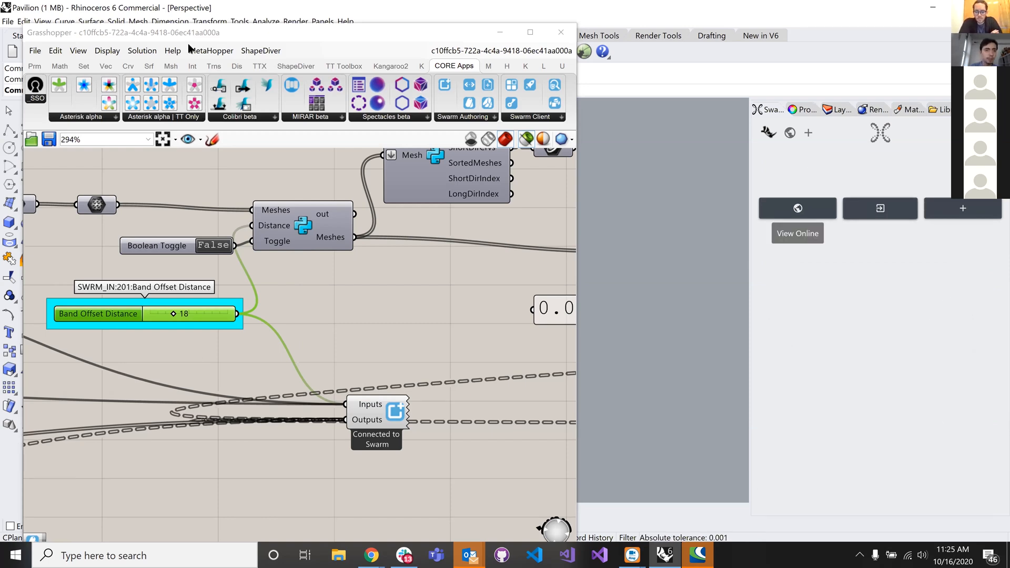
pyautogui.click(580, 149)
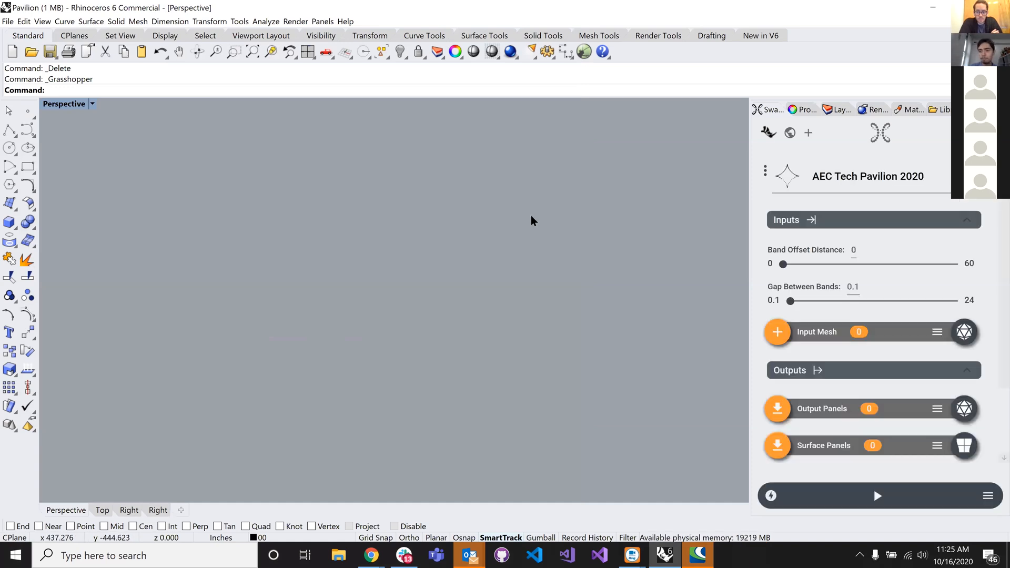
# - Show the hidden pavilion mesh in the Rhino viewport and assign it to the app's Input Mesh
pyautogui.write('Show')
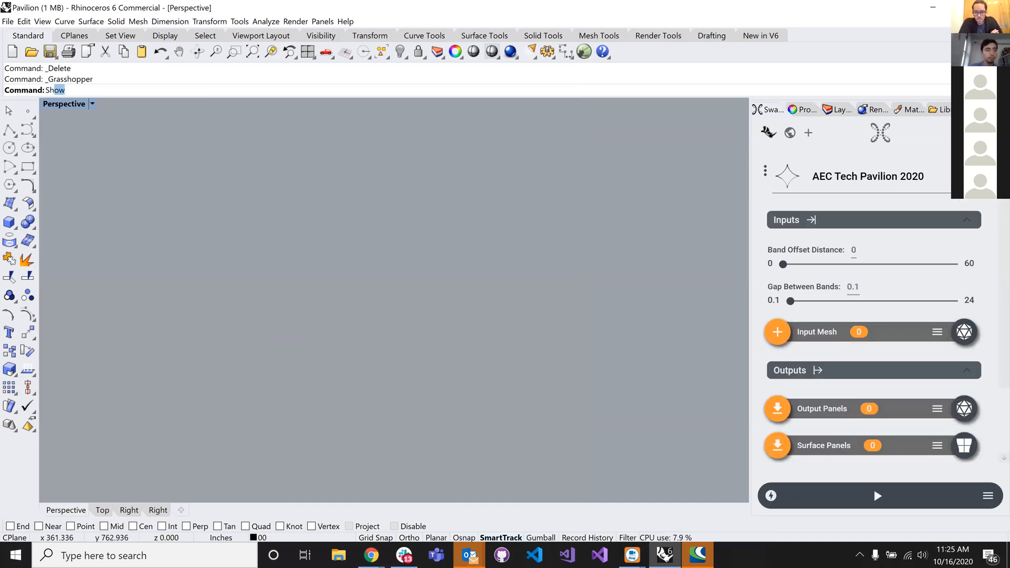
pyautogui.press('Return')
pyautogui.moveTo(440, 259); pyautogui.dragTo(463, 279, button='right')
pyautogui.hotkey('ctrl', 'a')
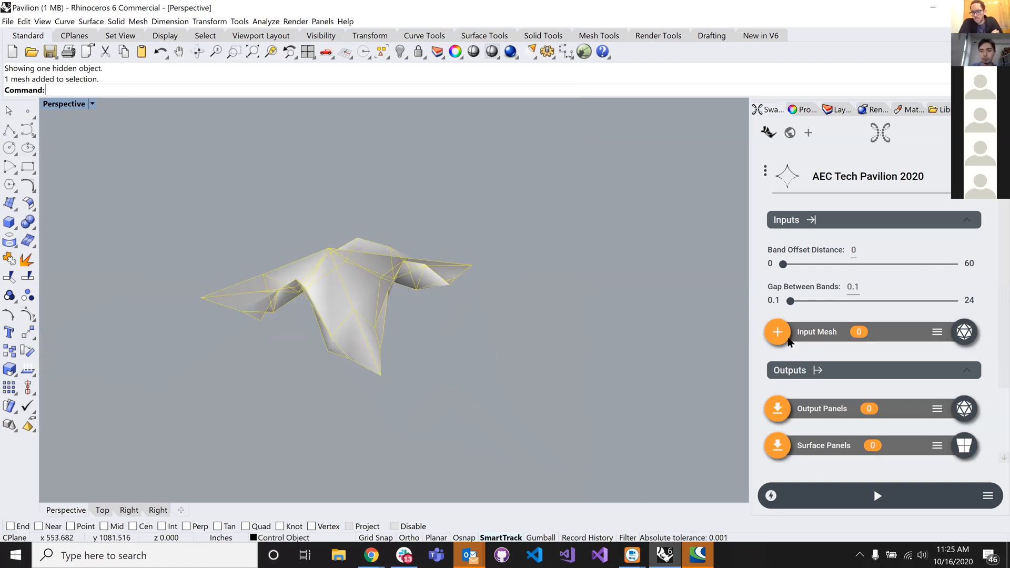
pyautogui.click(783, 334)
# - Hide the original pavilion mesh in the viewport
pyautogui.click(395, 264)
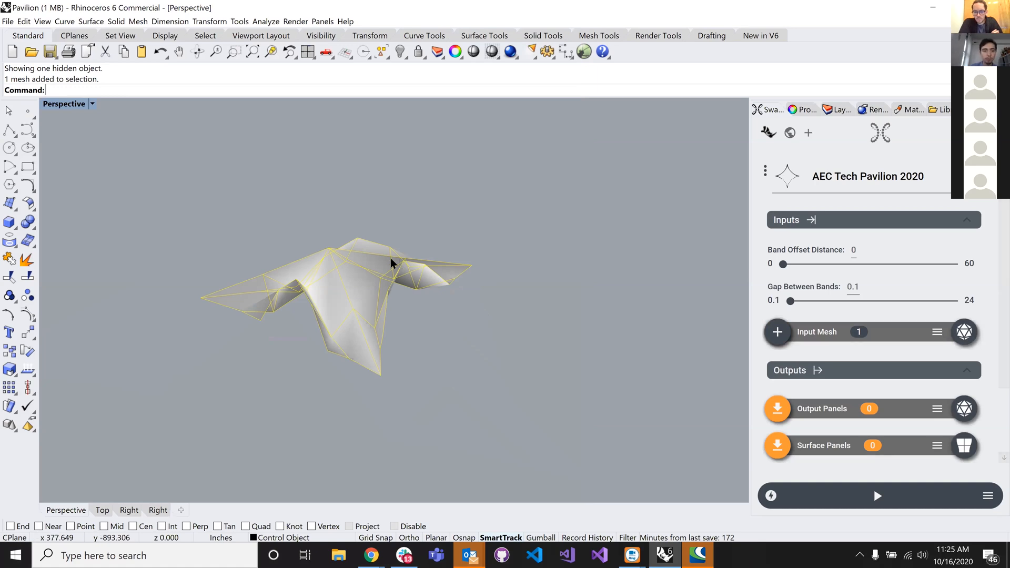
pyautogui.write('Hide')
pyautogui.press('Return')
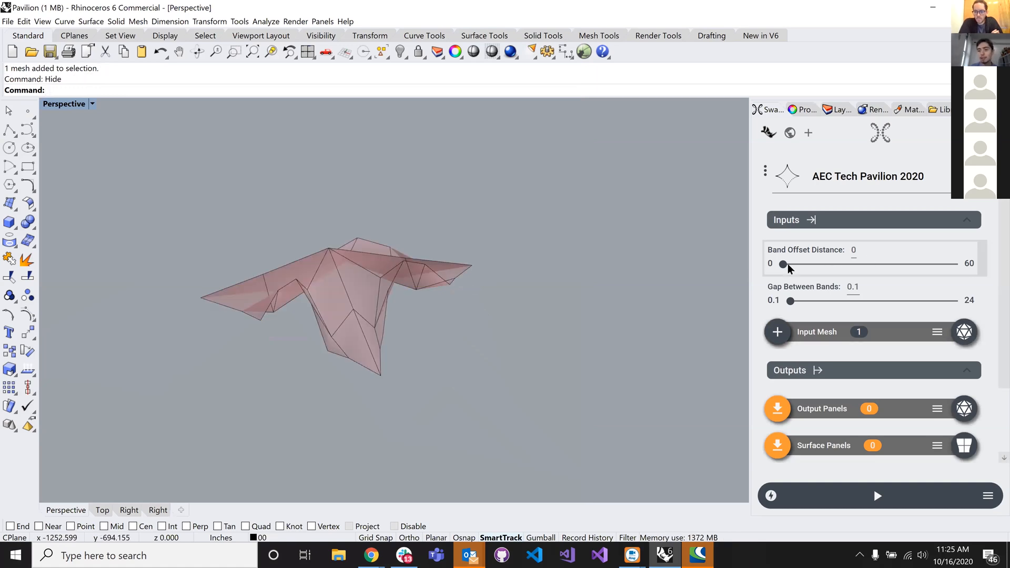
# - Set Band Offset Distance to 30 and Gap Between Bands to 5.4, and run the Swarm app with these inputs
pyautogui.moveTo(784, 264); pyautogui.dragTo(804, 264)
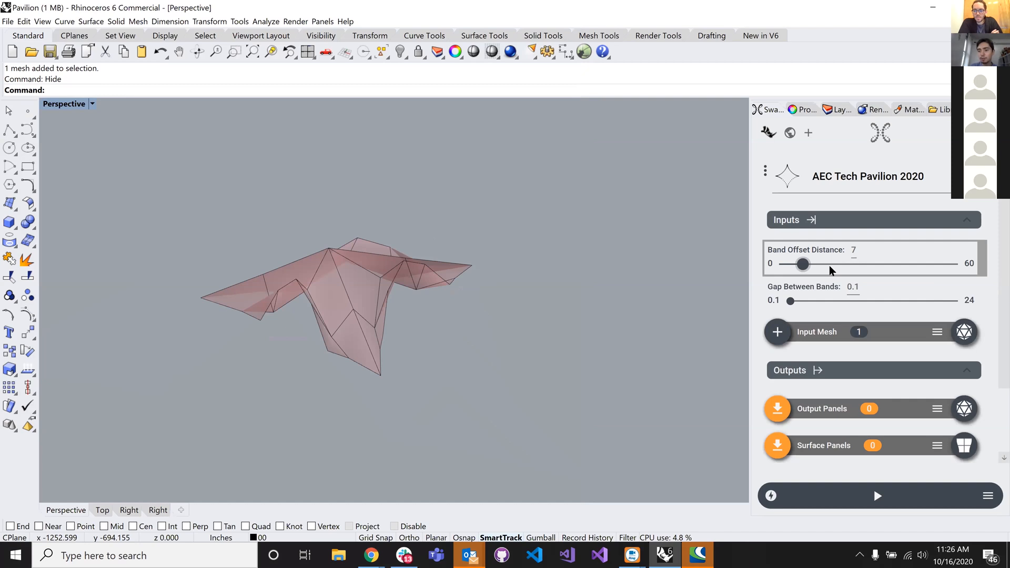
pyautogui.moveTo(804, 264); pyautogui.dragTo(868, 266)
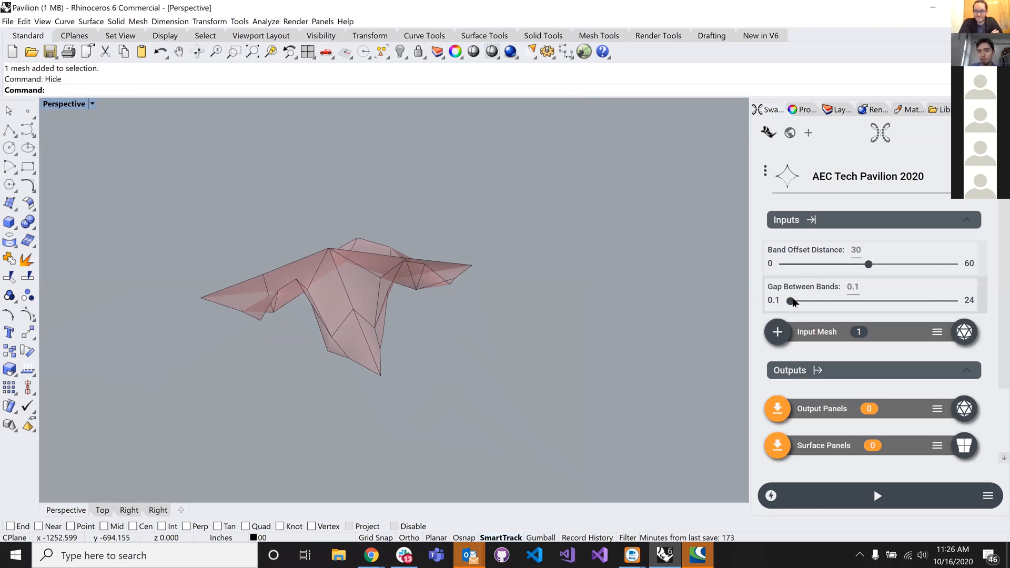
pyautogui.moveTo(794, 300); pyautogui.dragTo(830, 309)
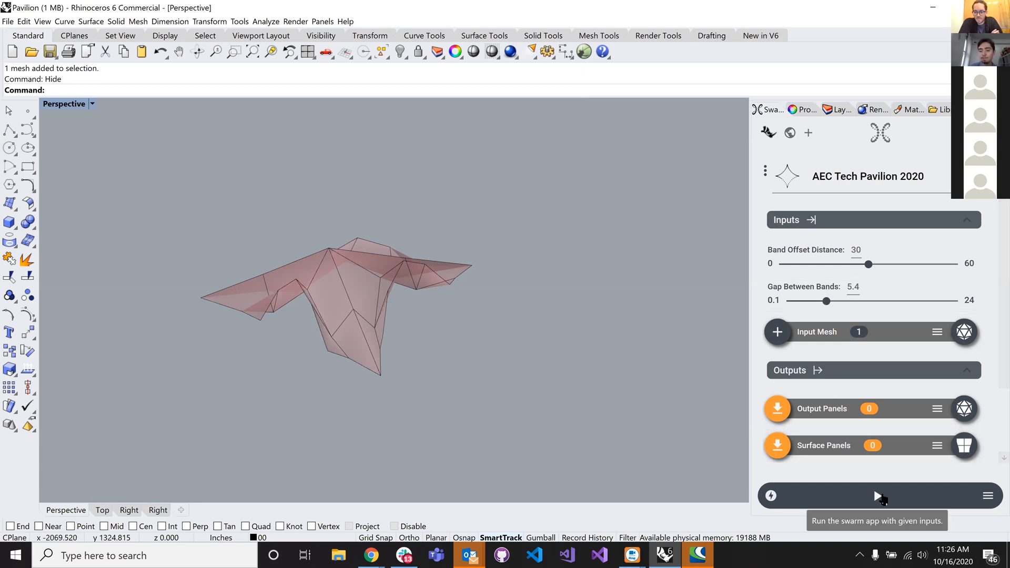
pyautogui.click(879, 496)
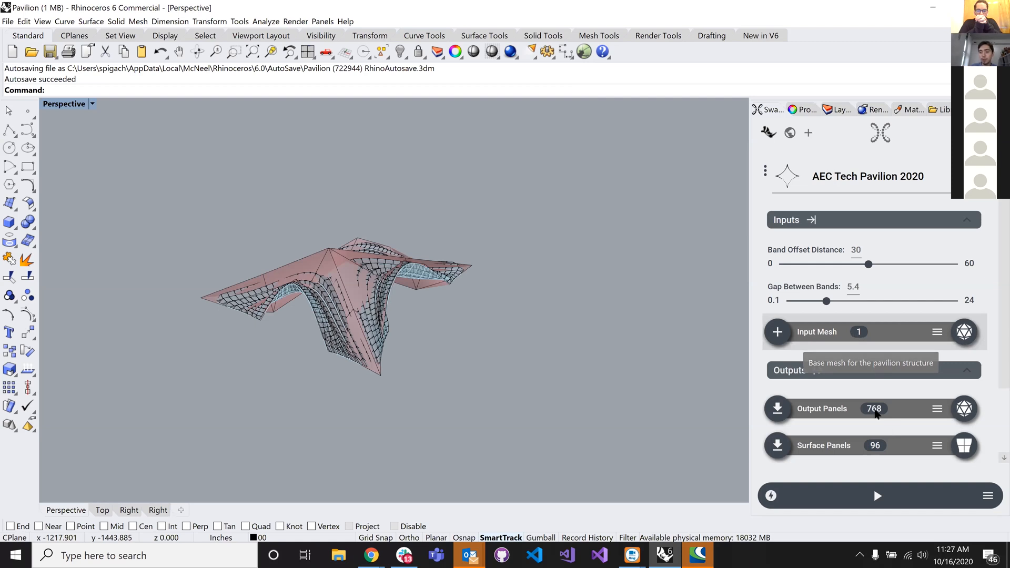
# - Save the app's current inputs and outputs as a state named My Saved State, leaving the description empty
pyautogui.moveTo(879, 406)
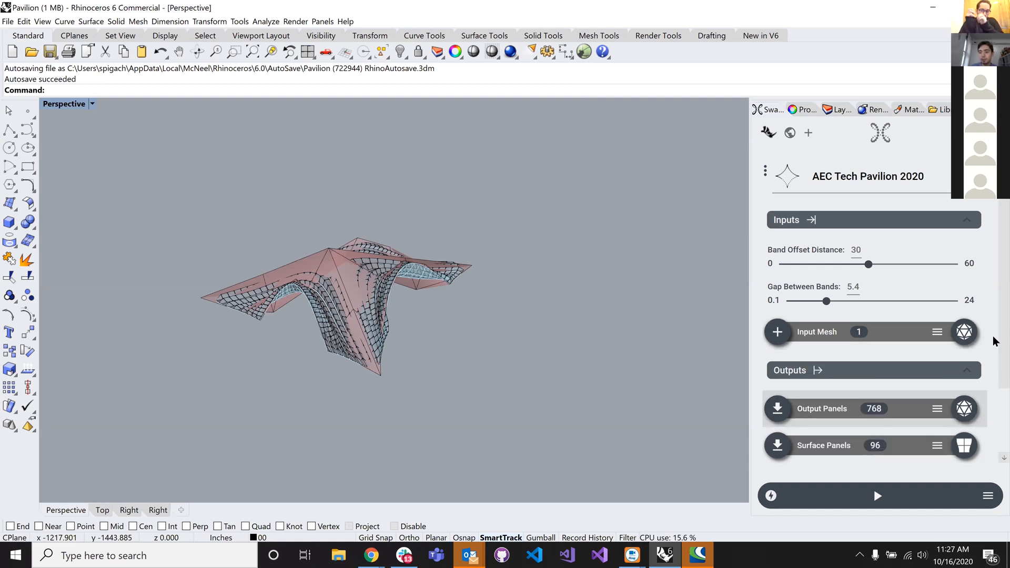
pyautogui.scroll(-1, 996, 405)
pyautogui.scroll(-3, 995, 422)
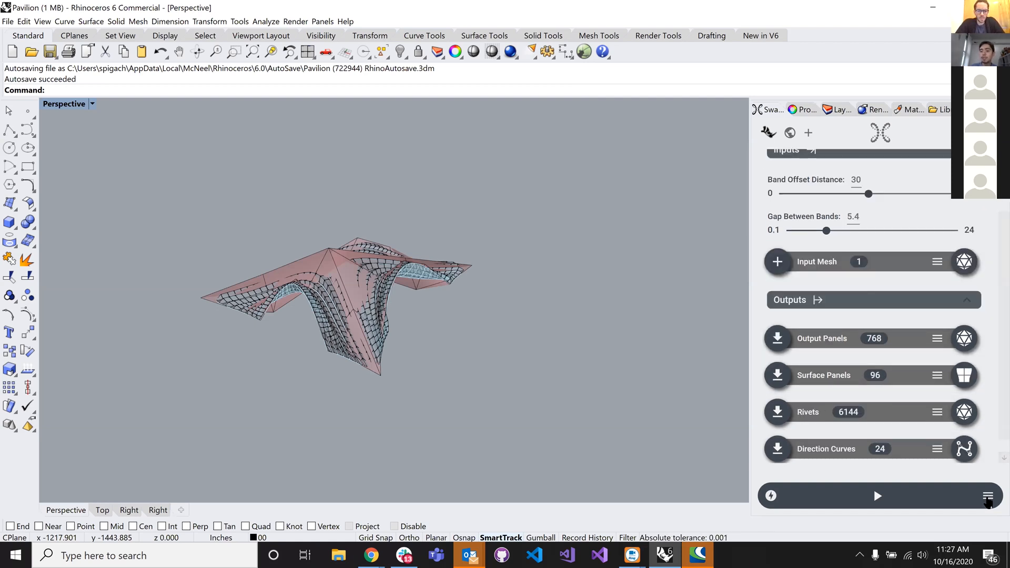
pyautogui.click(989, 497)
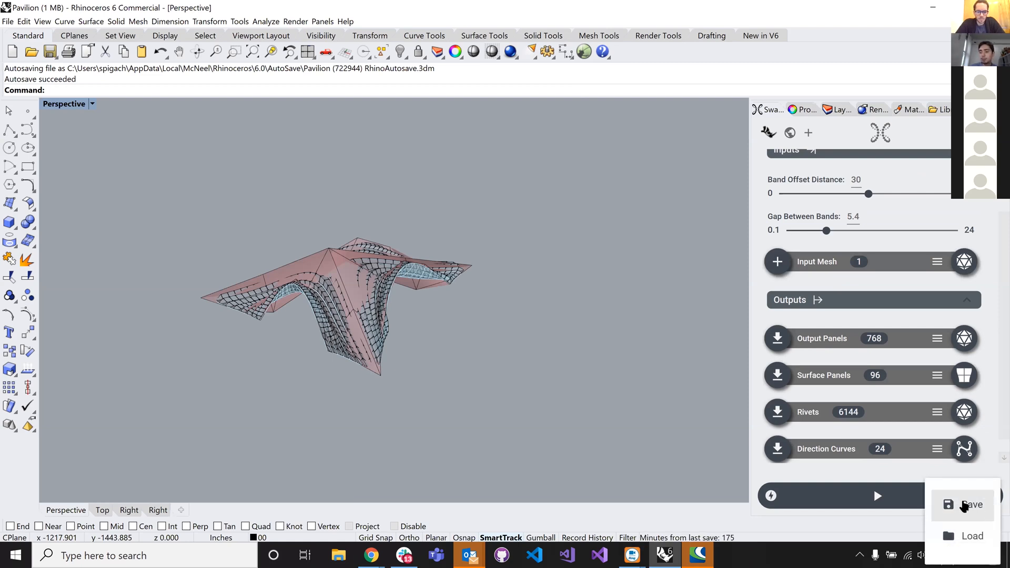
pyautogui.click(965, 505)
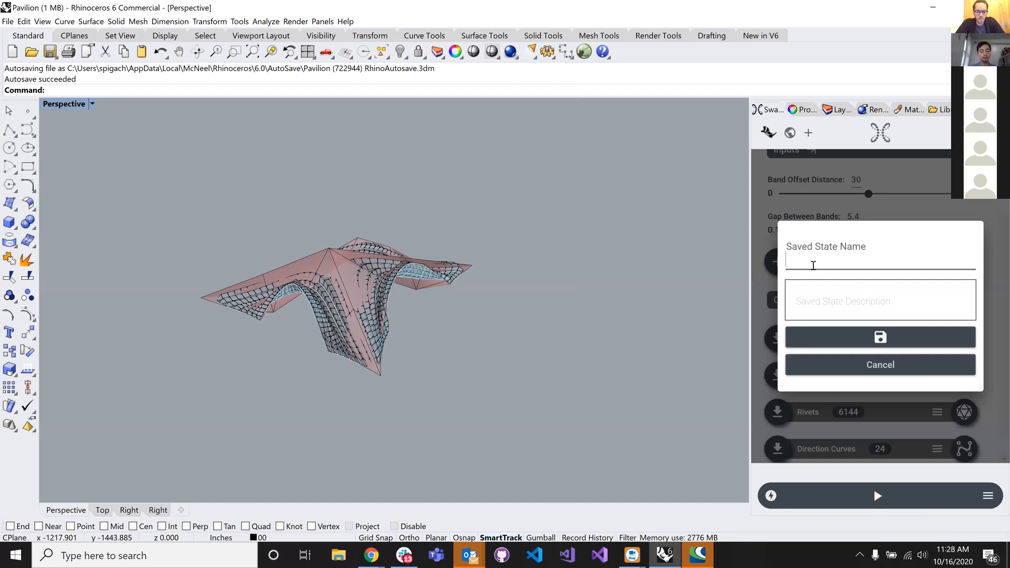
pyautogui.write('My Saved ')
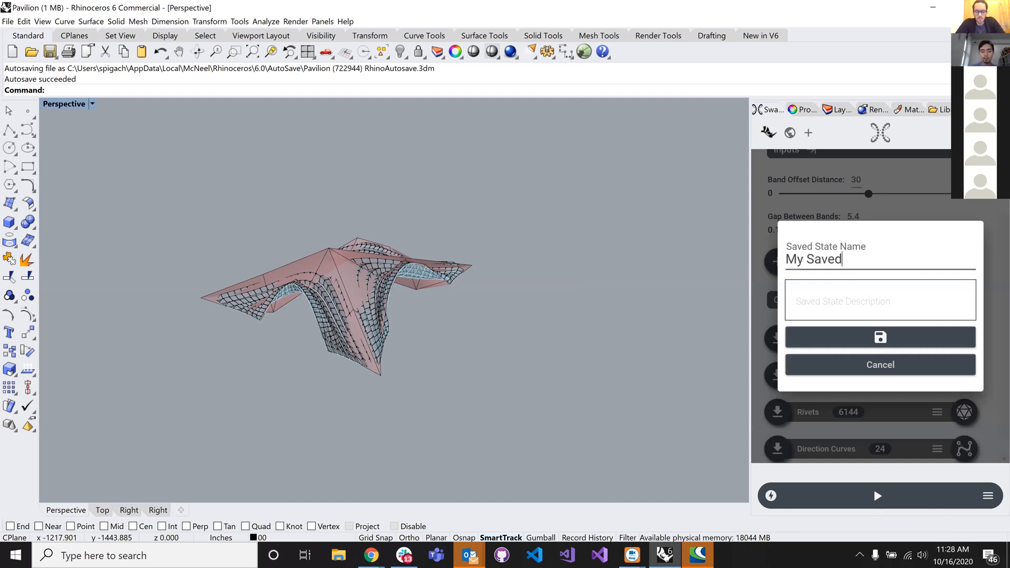
pyautogui.write('State')
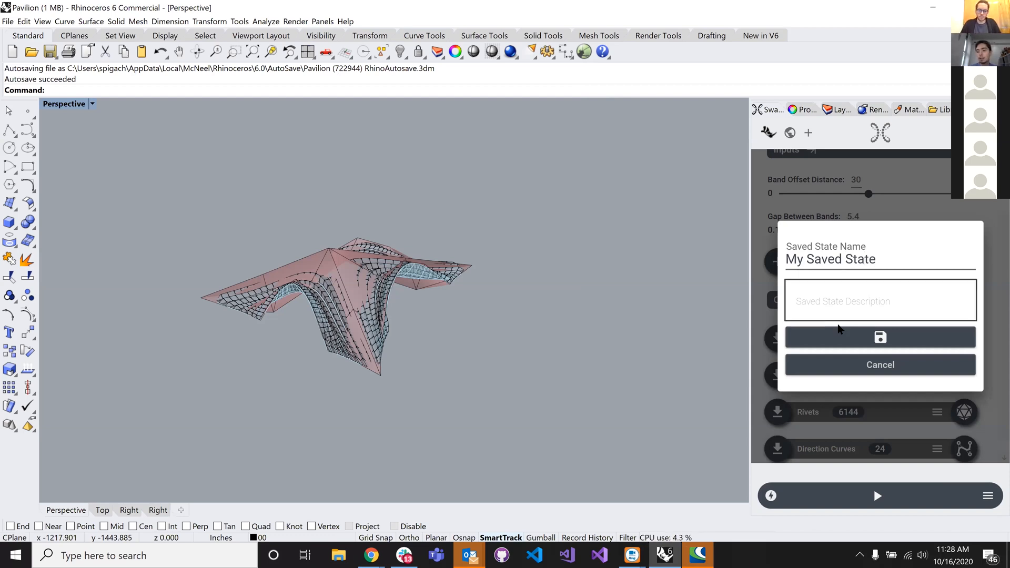
pyautogui.press('Tab')
pyautogui.click(862, 340)
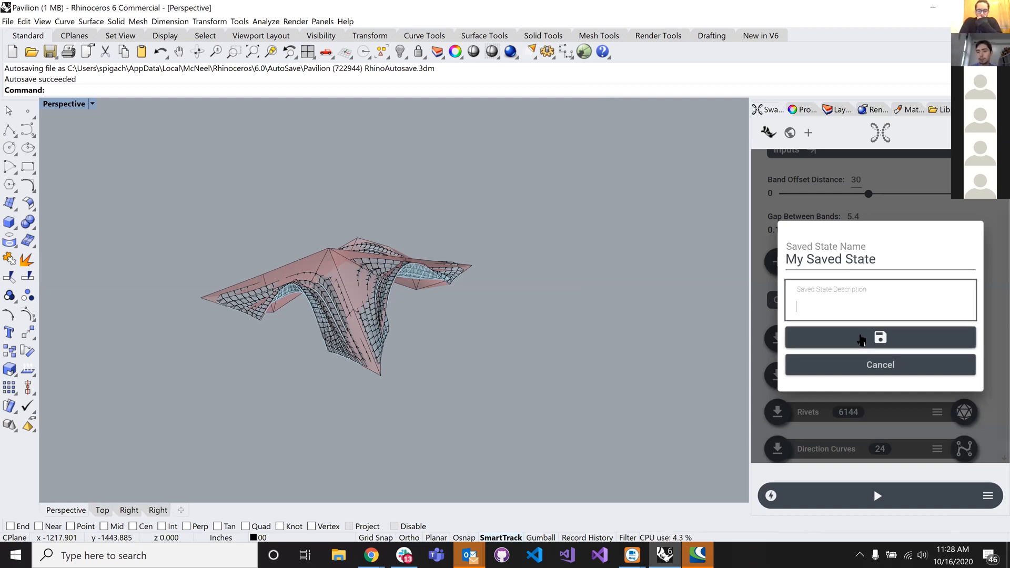
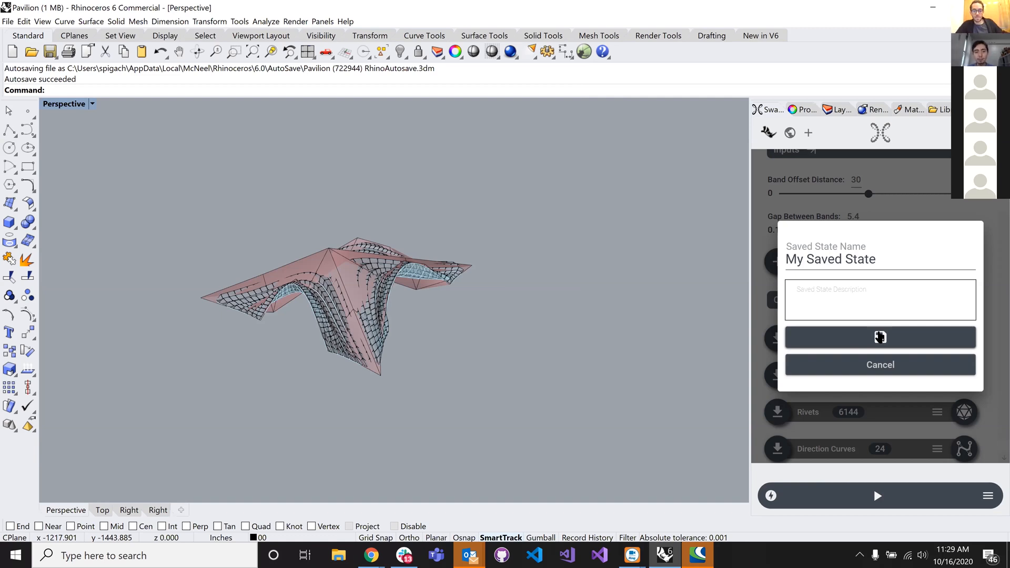
pyautogui.click(880, 337)
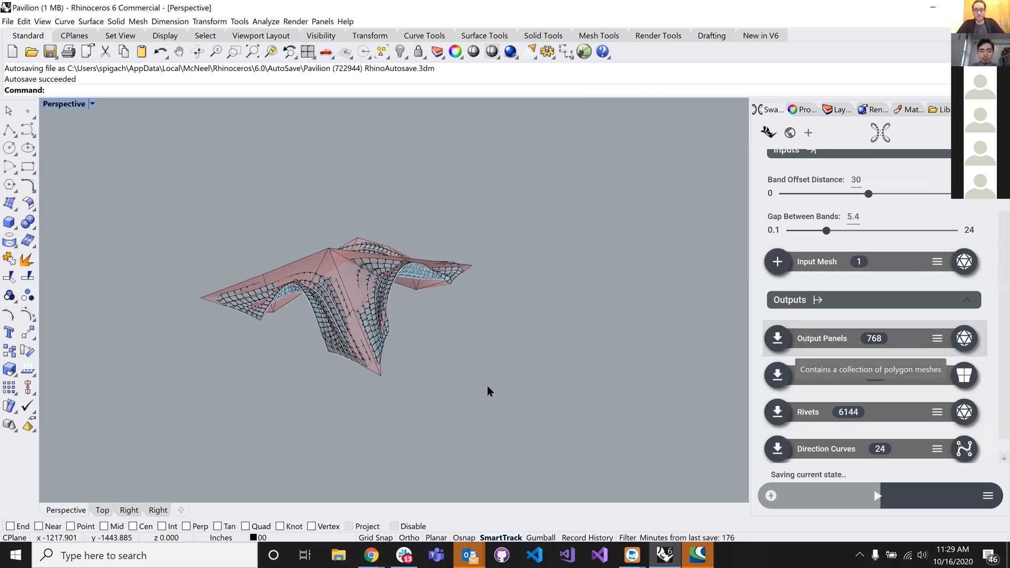
# - Switch to the Swarm website in Chrome and filter the marketplace to My Apps that are authored
pyautogui.moveTo(374, 556)
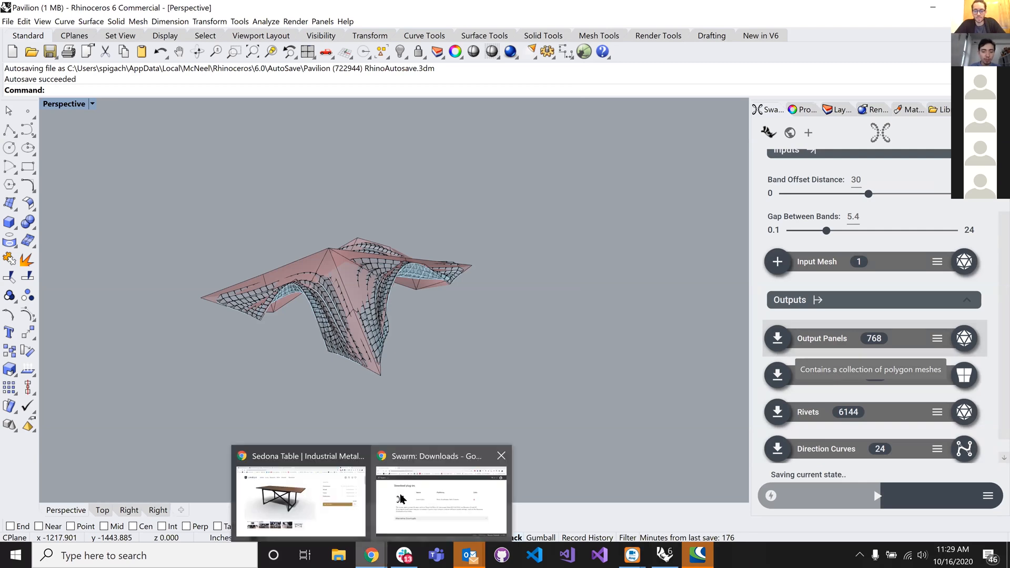
pyautogui.click(402, 480)
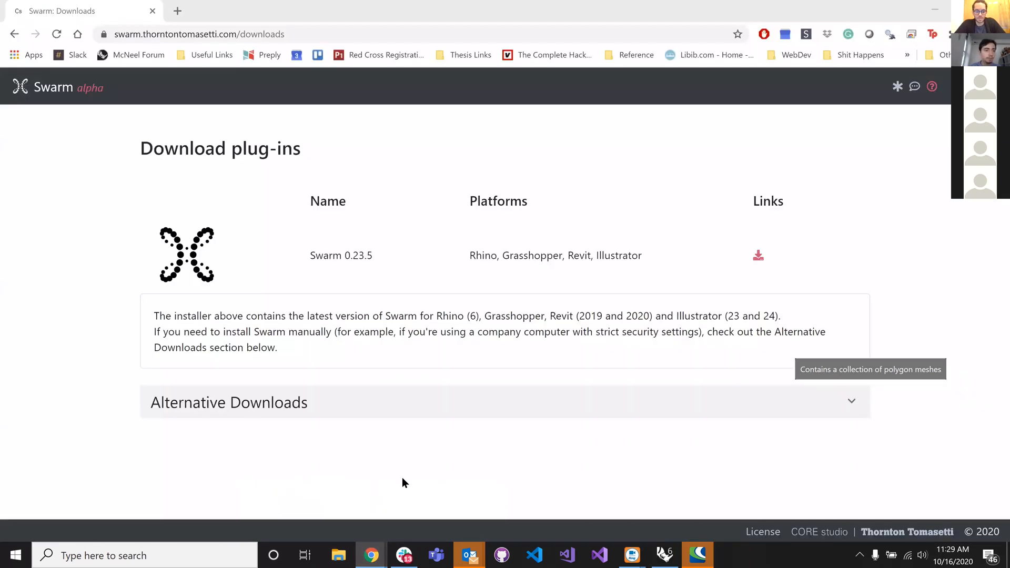
pyautogui.click(71, 93)
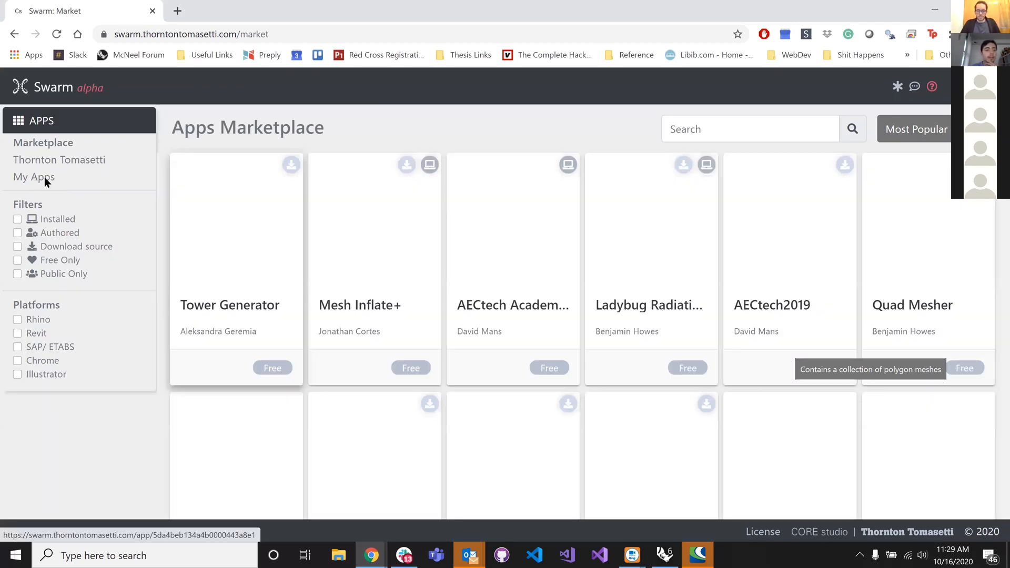
pyautogui.click(45, 177)
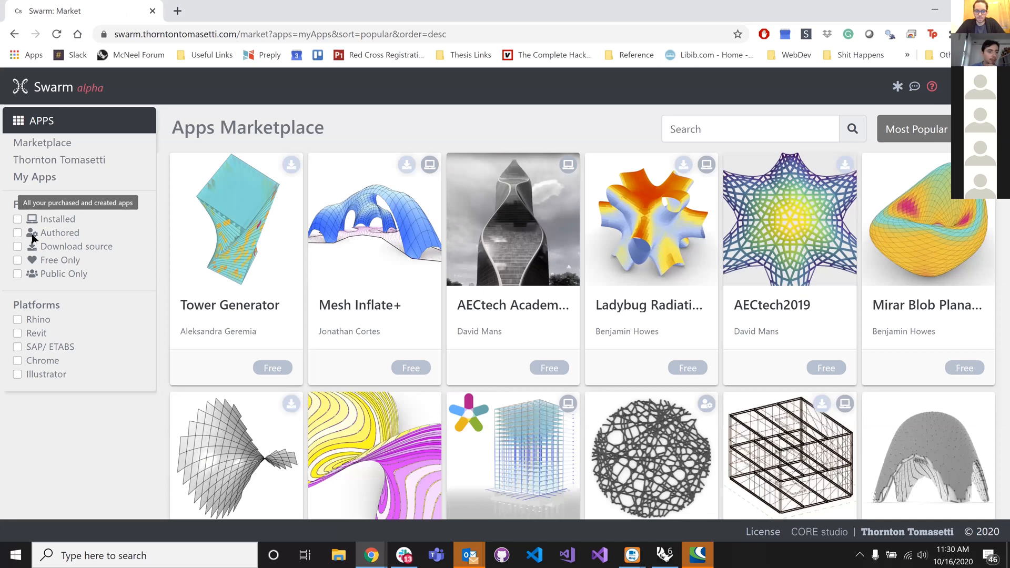
pyautogui.click(19, 234)
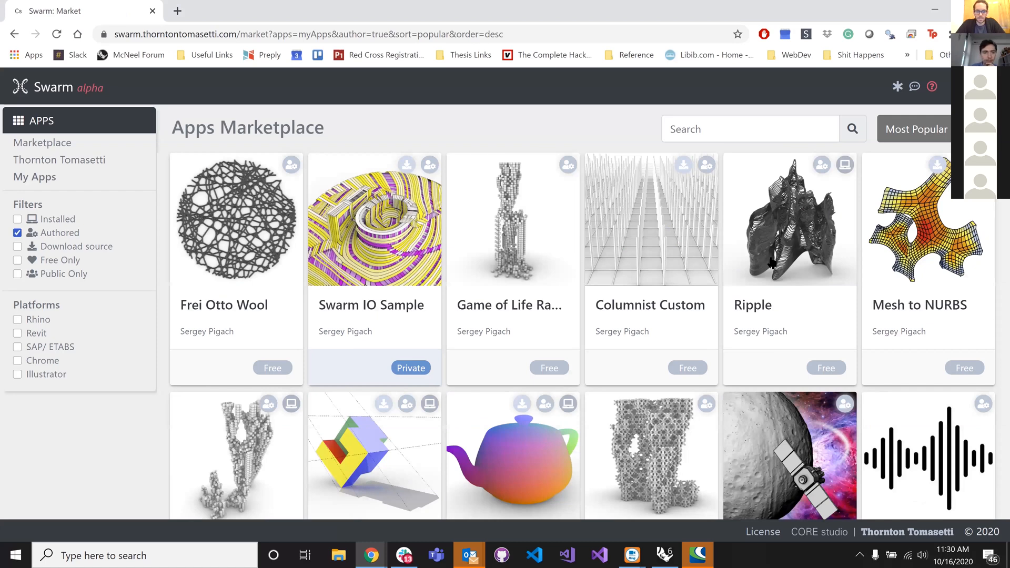
pyautogui.scroll(-6, 772, 263)
pyautogui.scroll(6, 688, 121)
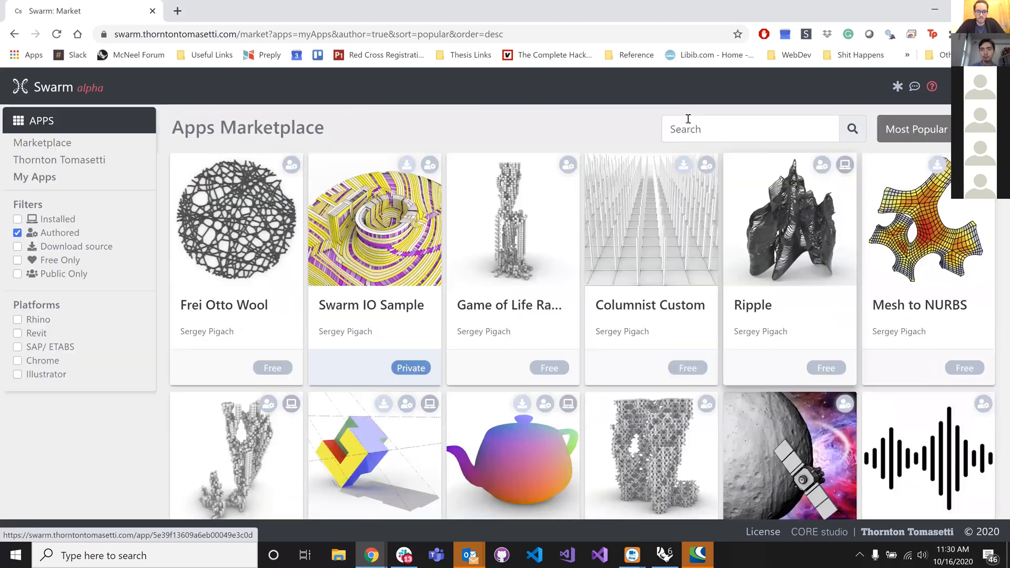
# - Search the authored apps for aec and open the AEC Tech Pavilion 2020 app page
pyautogui.click(688, 127)
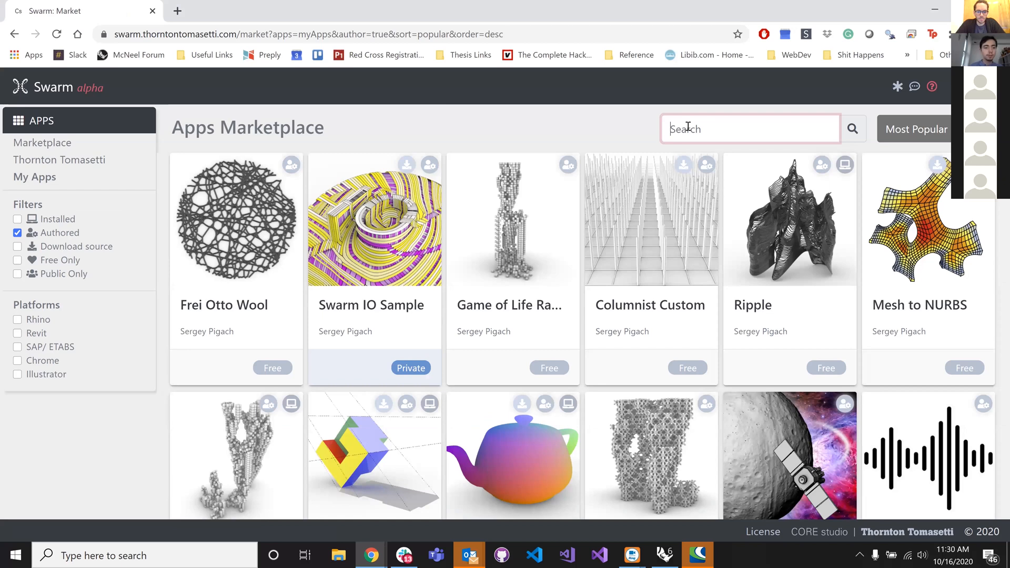
pyautogui.write('aec')
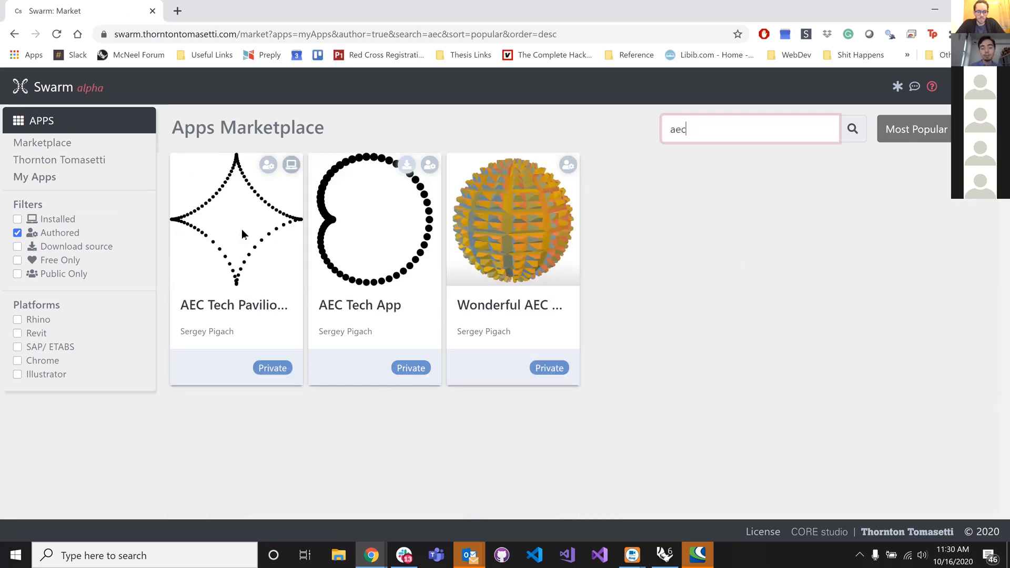
pyautogui.click(242, 231)
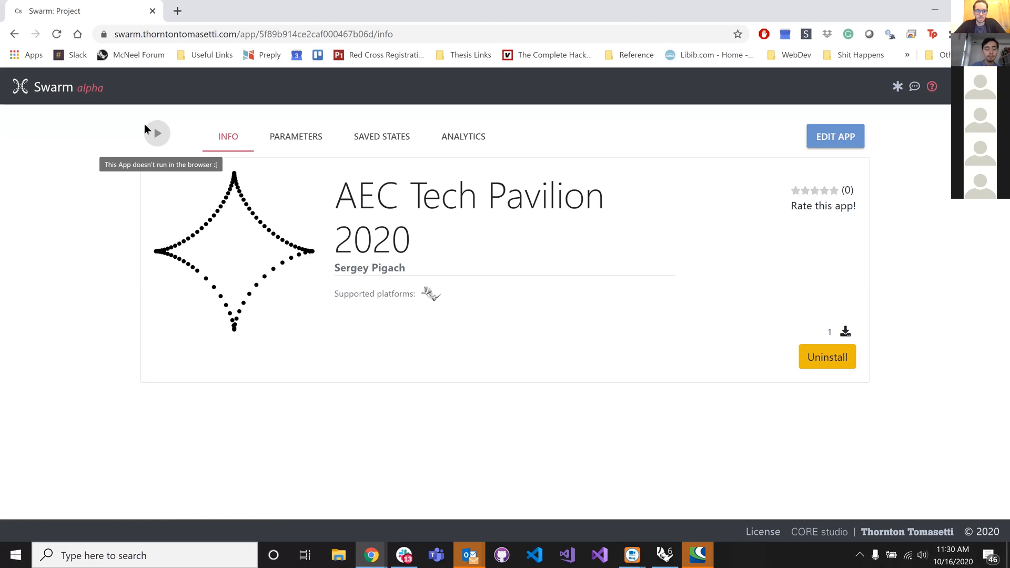
# - Make My Saved State the default saved state of the app and launch the app in the browser viewer
pyautogui.click(364, 141)
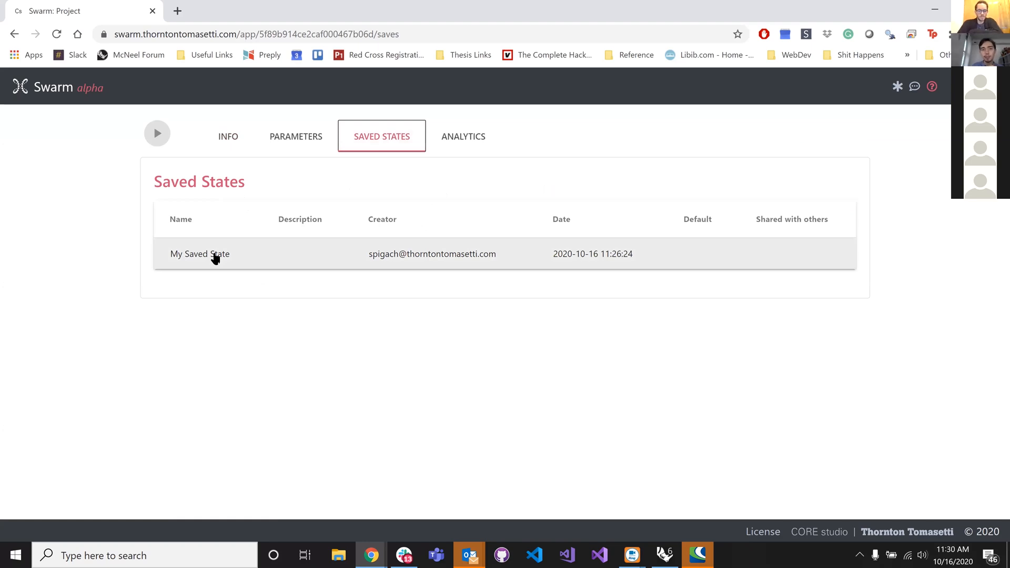
pyautogui.click(295, 258)
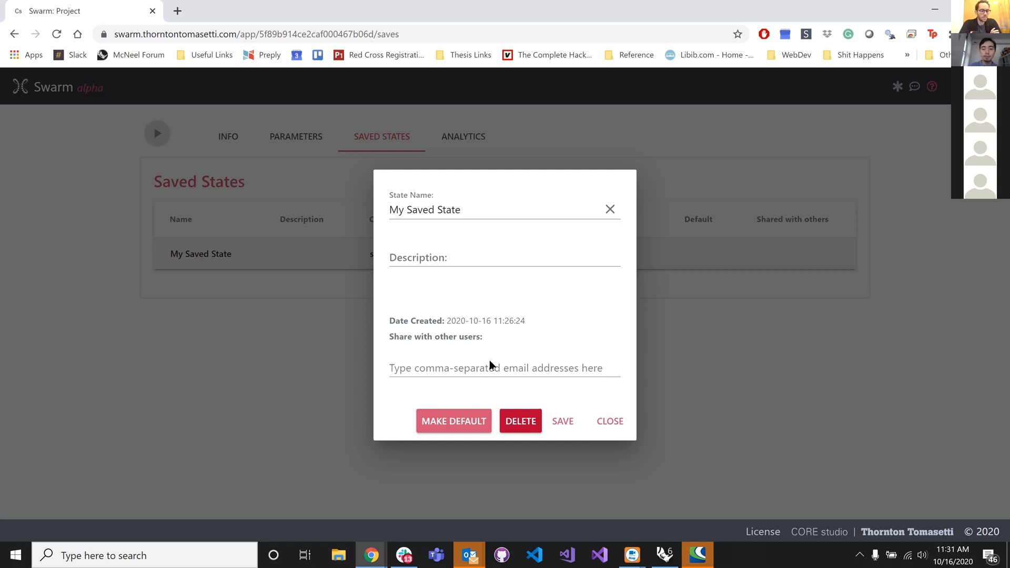
pyautogui.click(490, 364)
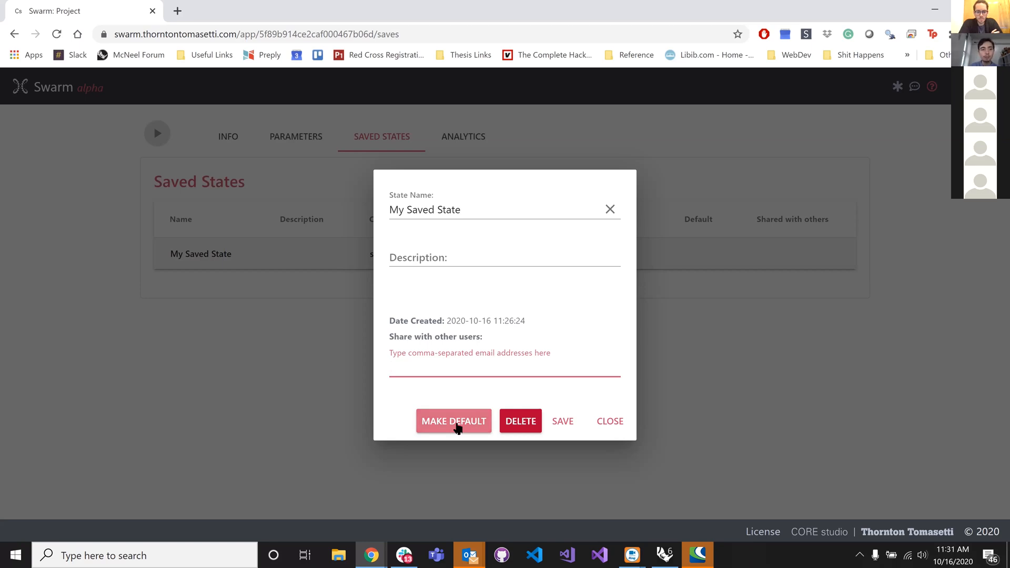
pyautogui.click(441, 419)
pyautogui.click(453, 421)
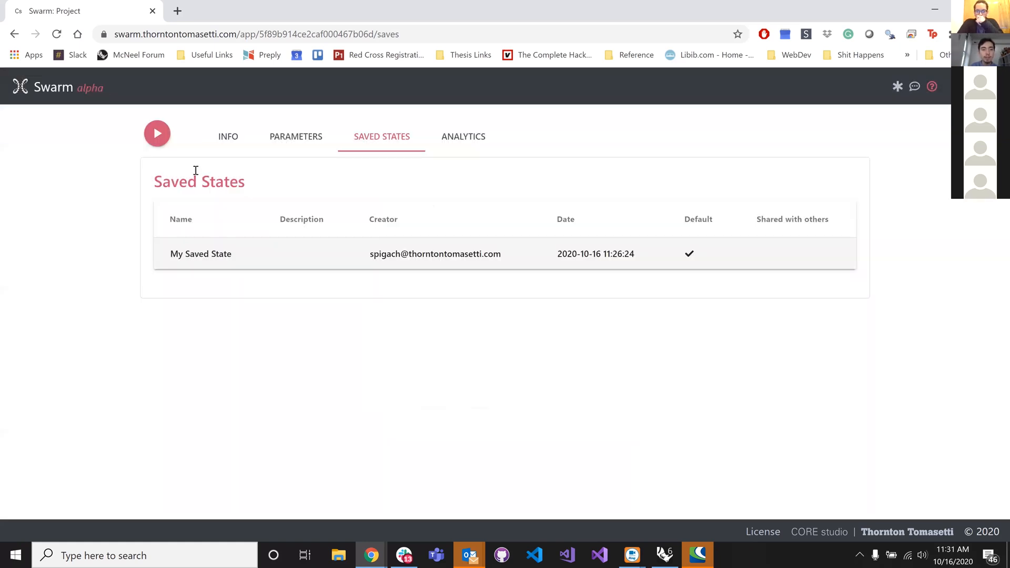
pyautogui.click(158, 133)
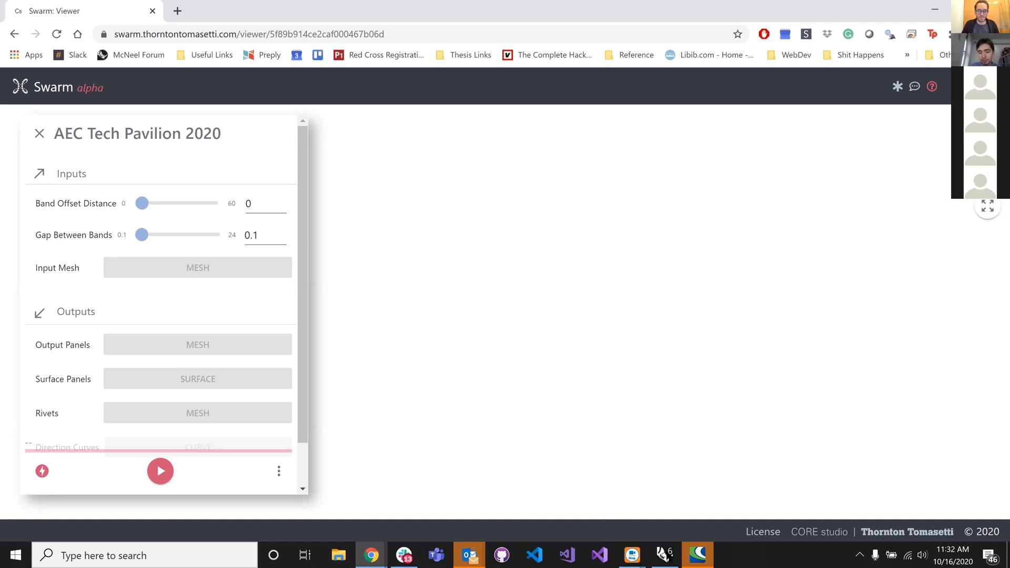
# - Switch to Rhino, open the Grasshopper window and choose to edit the AEC Tech Pavilion 2020 app in Swarm
pyautogui.moveTo(665, 556)
pyautogui.click(665, 555)
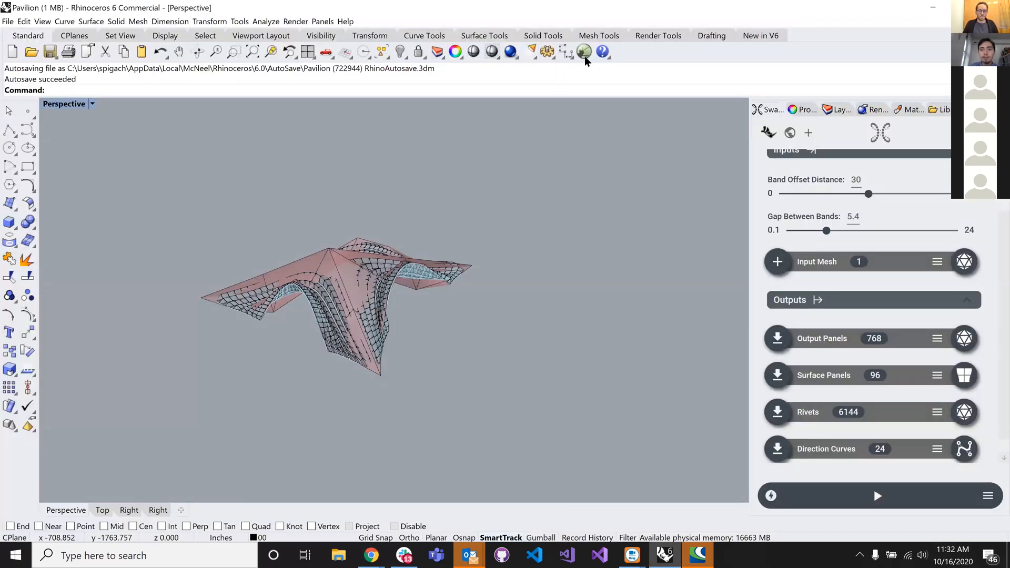
pyautogui.click(585, 56)
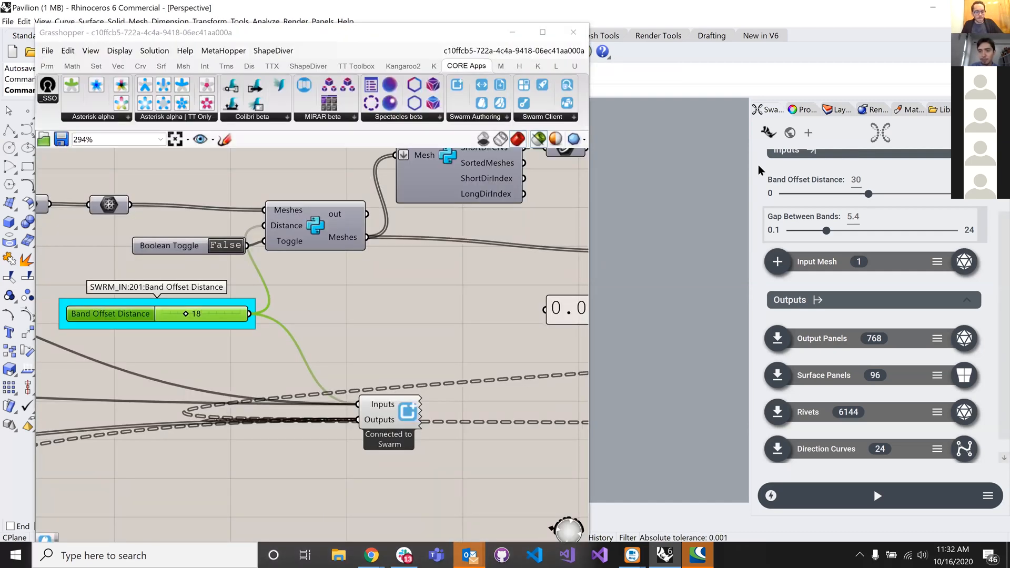
pyautogui.scroll(2, 768, 173)
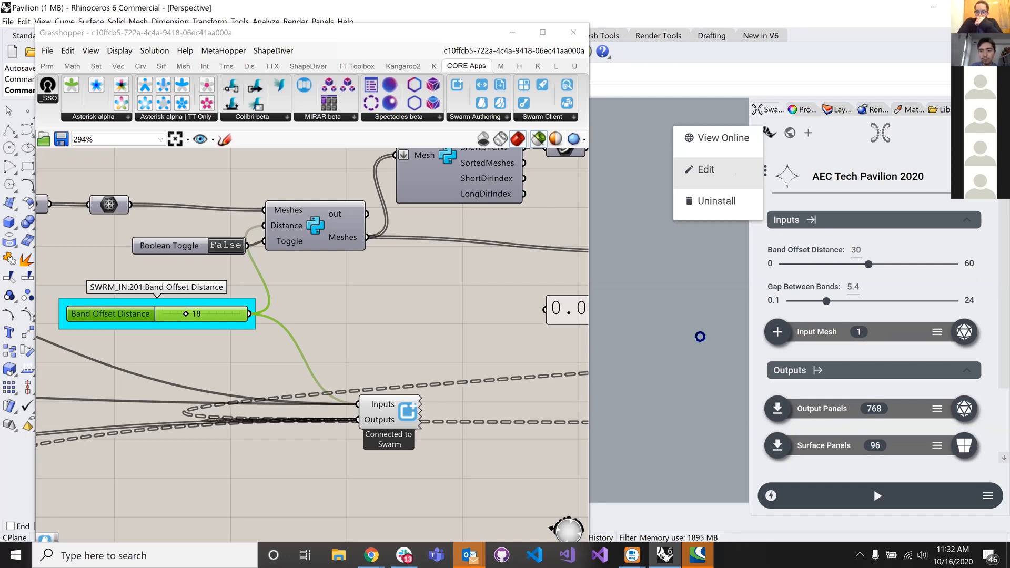
pyautogui.click(371, 555)
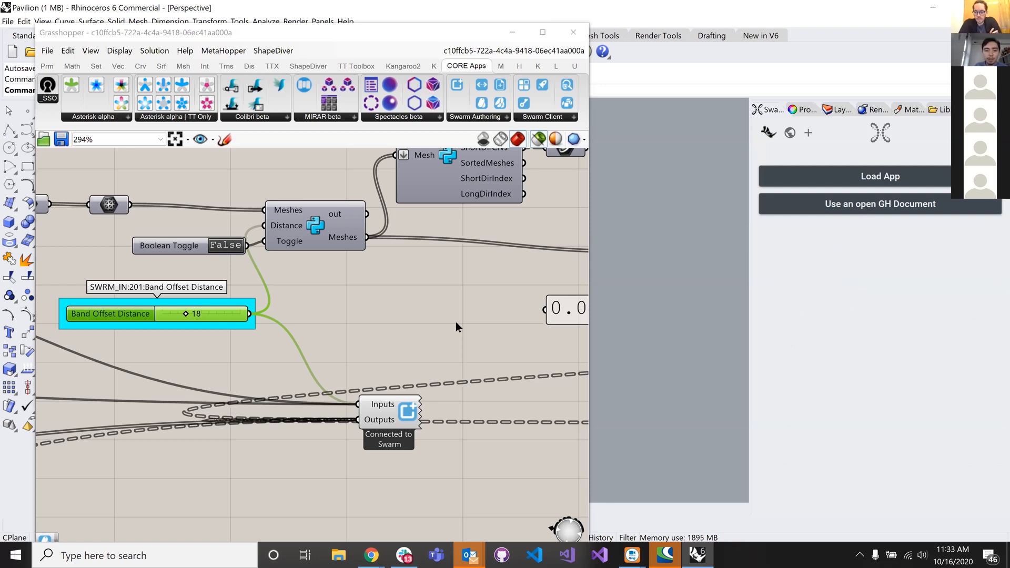
# - Try to edit the app with the already open Grasshopper document by reconnecting its Swarm Builder component
pyautogui.moveTo(342, 327); pyautogui.dragTo(173, 351, button='right')
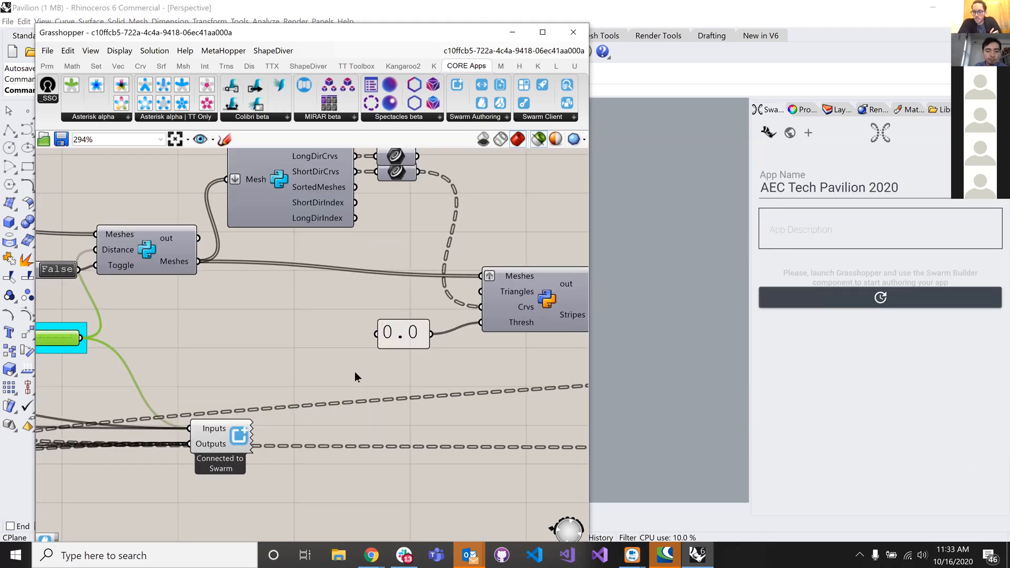
pyautogui.moveTo(384, 448); pyautogui.dragTo(503, 401, button='right')
pyautogui.rightClick(360, 384)
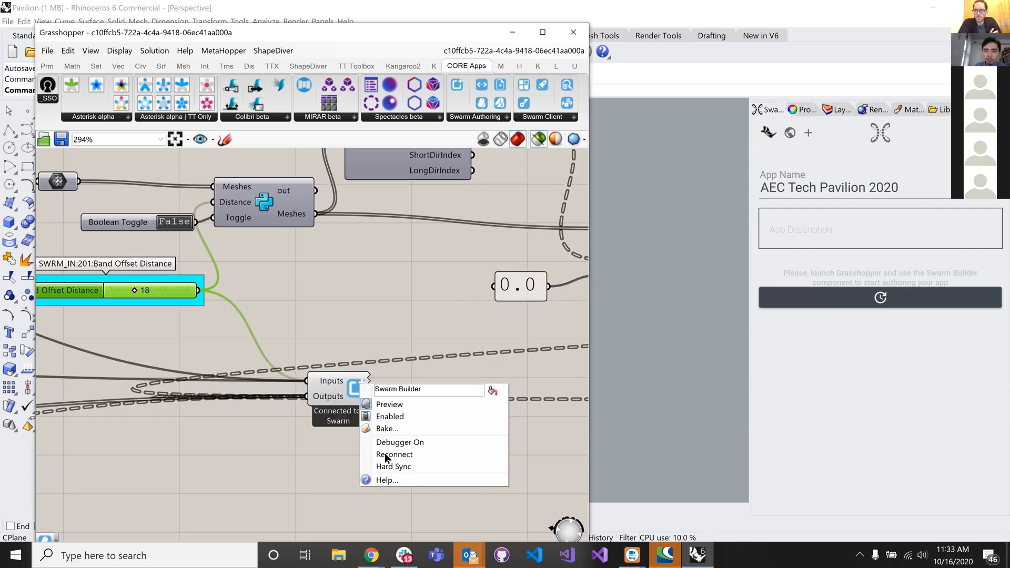
pyautogui.click(386, 455)
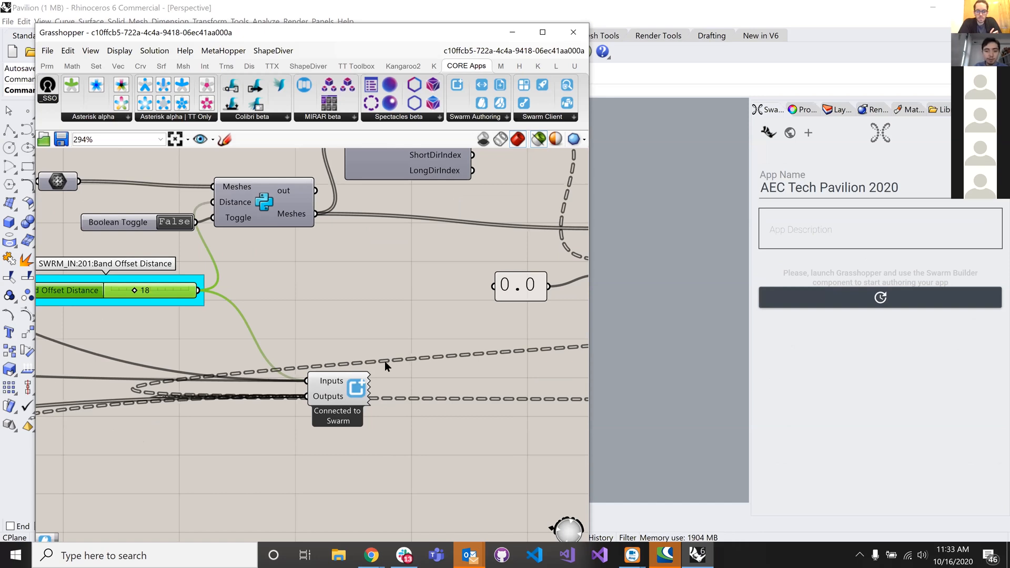
pyautogui.click(358, 401)
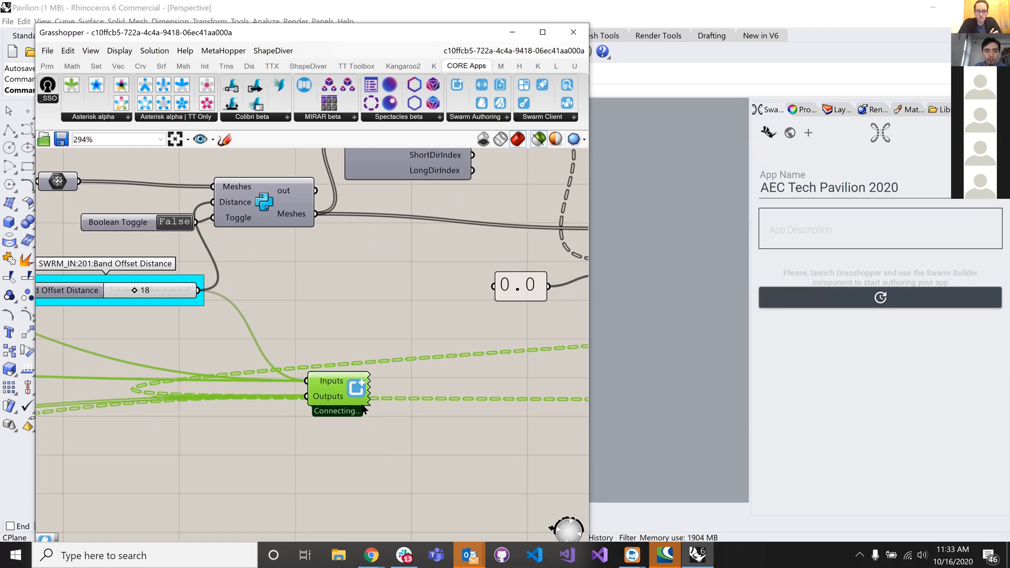
pyautogui.moveTo(364, 410); pyautogui.dragTo(404, 381)
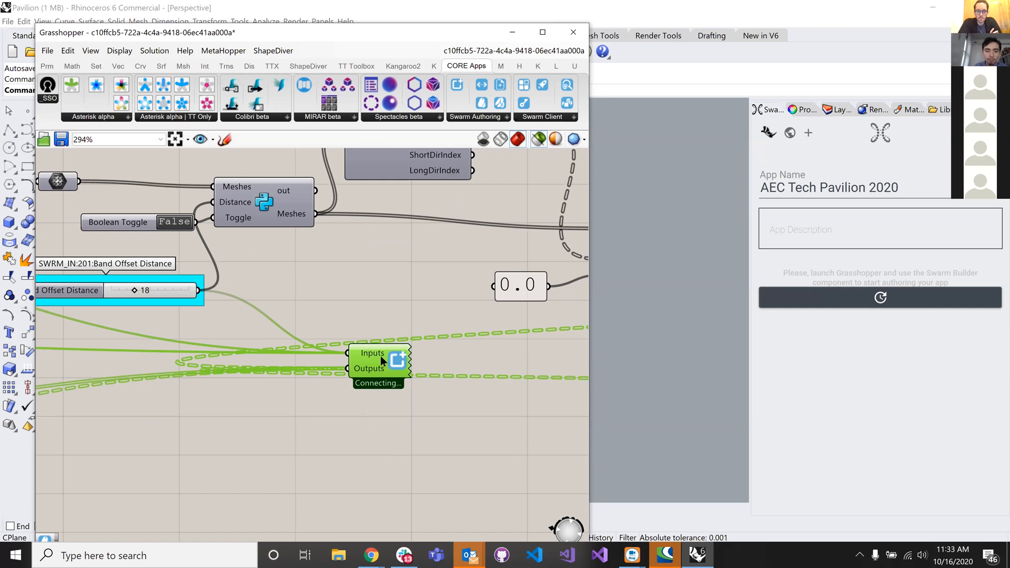
pyautogui.moveTo(381, 356); pyautogui.dragTo(380, 357, button='right')
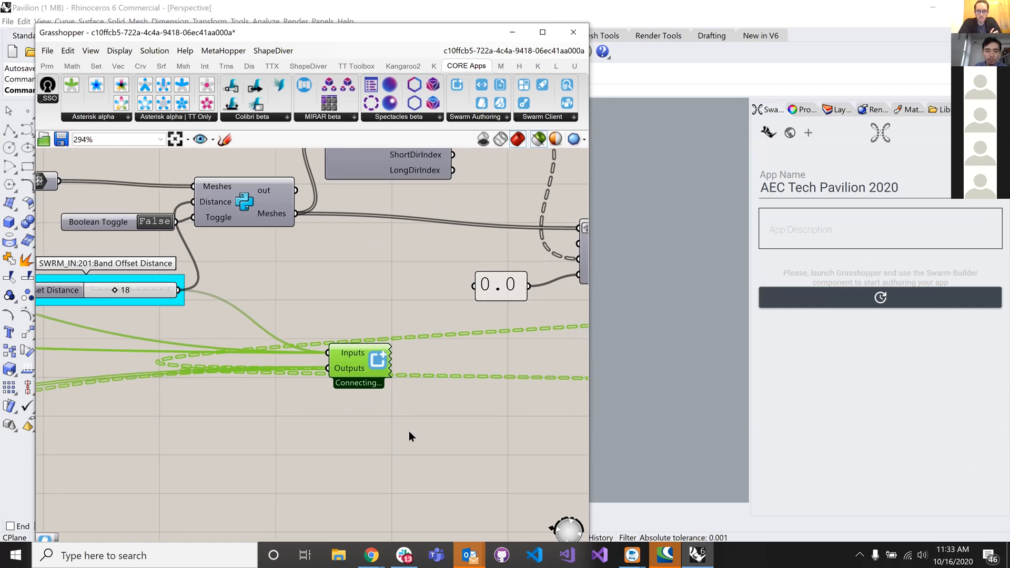
pyautogui.scroll(2, 379, 359)
pyautogui.rightClick(394, 356)
pyautogui.click(393, 361)
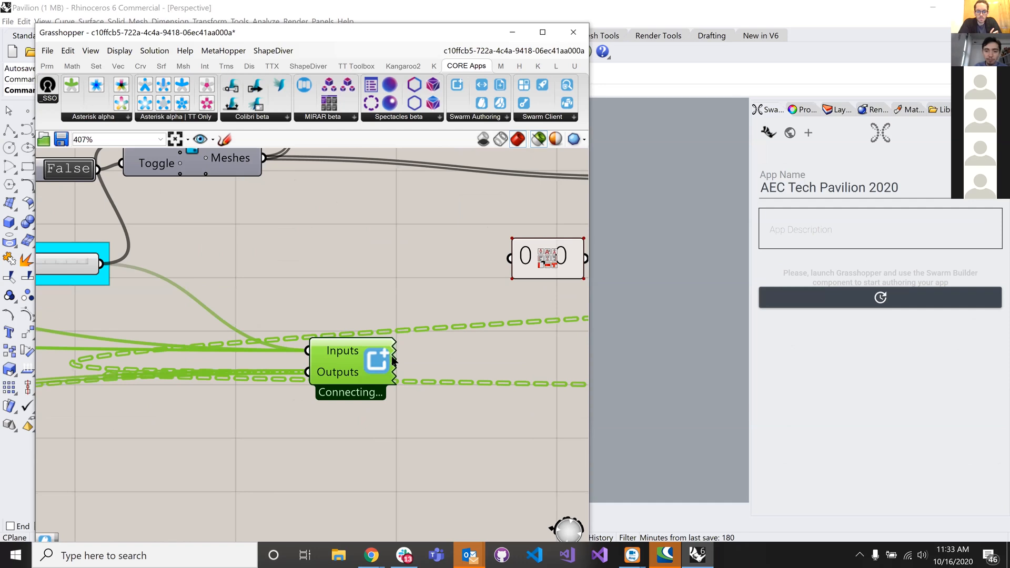
pyautogui.moveTo(377, 363); pyautogui.dragTo(337, 373, button='right')
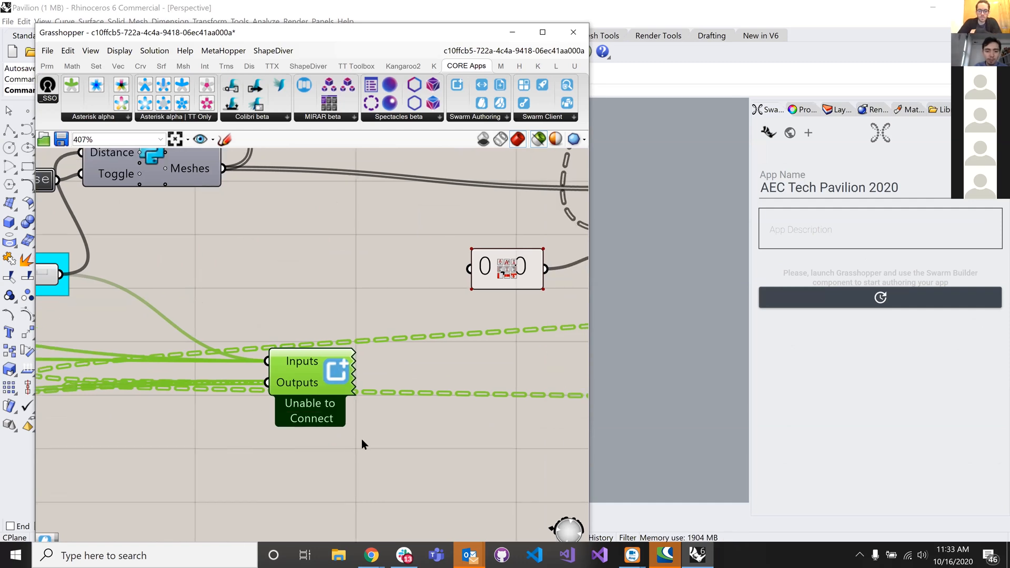
pyautogui.rightClick(336, 372)
pyautogui.moveTo(415, 357); pyautogui.dragTo(388, 378, button='right')
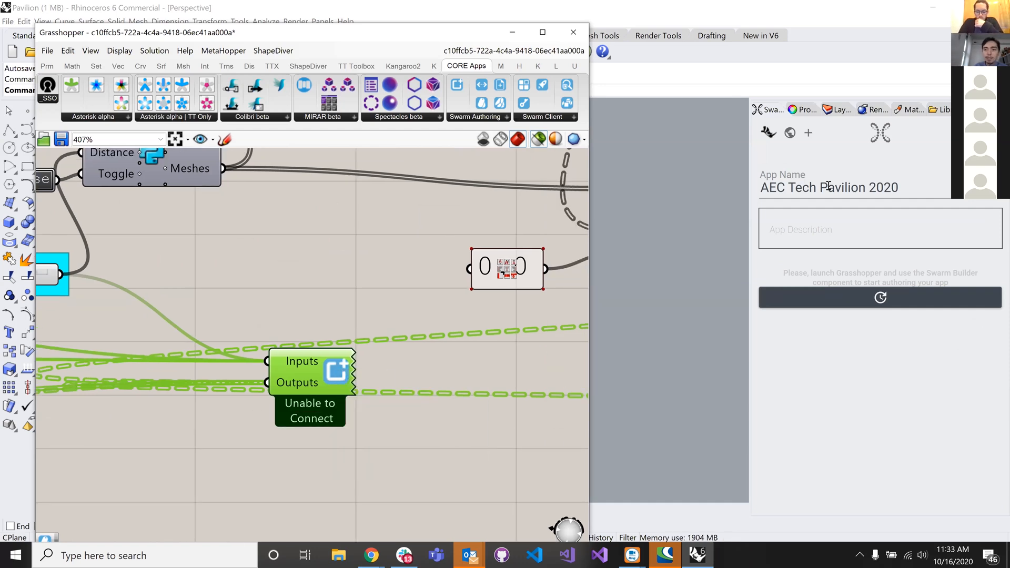
# - Return to the Swarm apps list and load the AEC Tech Pavilion 2020 app into Grasshopper for editing
pyautogui.click(881, 136)
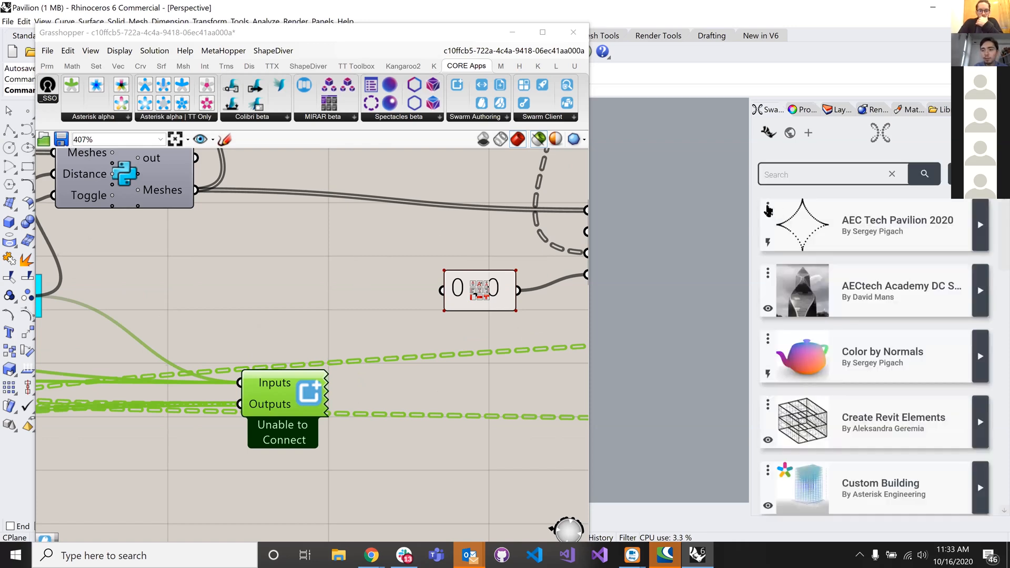
pyautogui.click(768, 209)
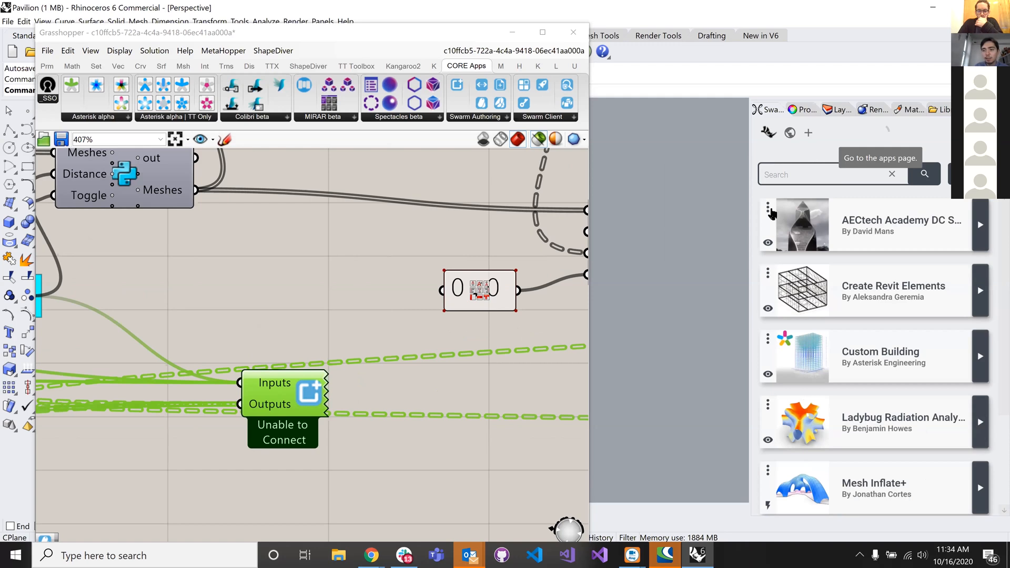
pyautogui.click(768, 208)
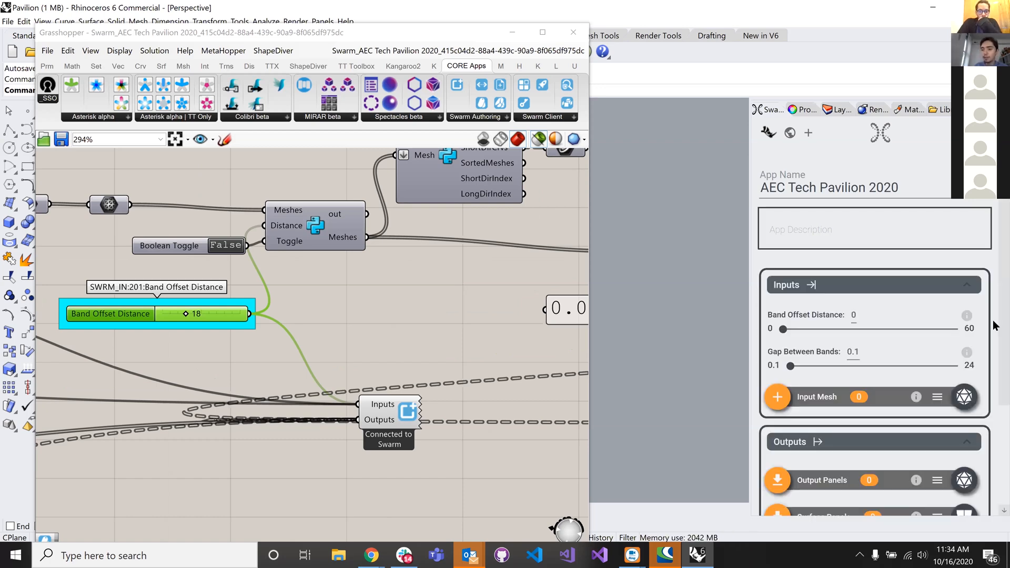
# - Move the Swarm Builder component across the canvas to just below the Rivets output and Colour Swatch
pyautogui.scroll(-3, 995, 324)
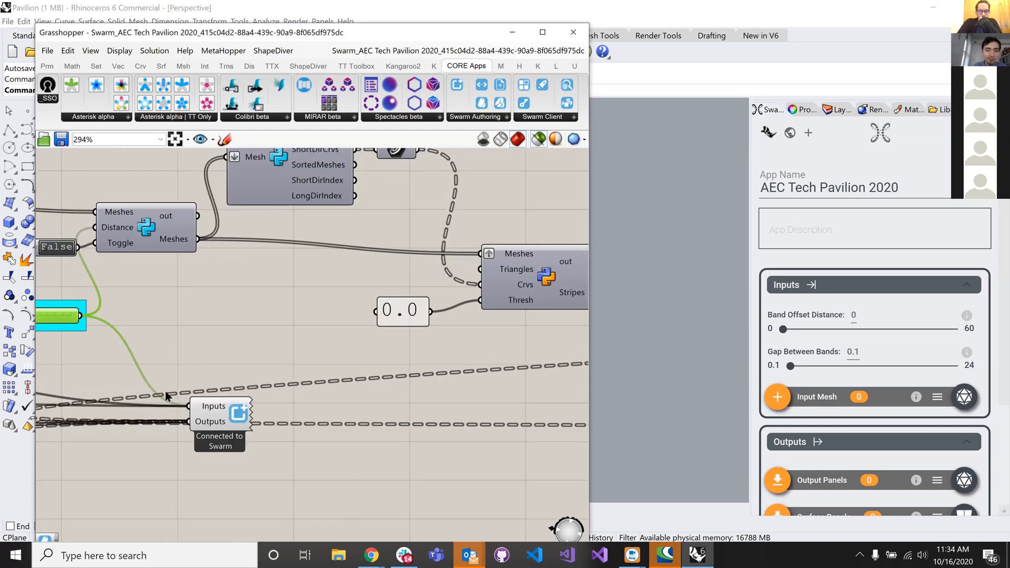
pyautogui.moveTo(230, 410); pyautogui.dragTo(163, 394)
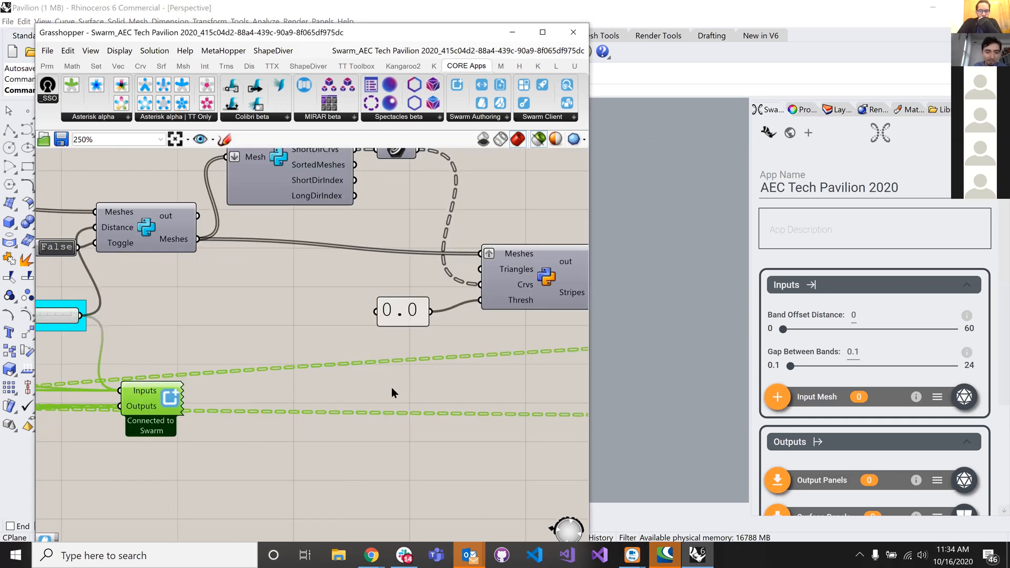
pyautogui.scroll(-10, 391, 393)
pyautogui.scroll(8, 481, 380)
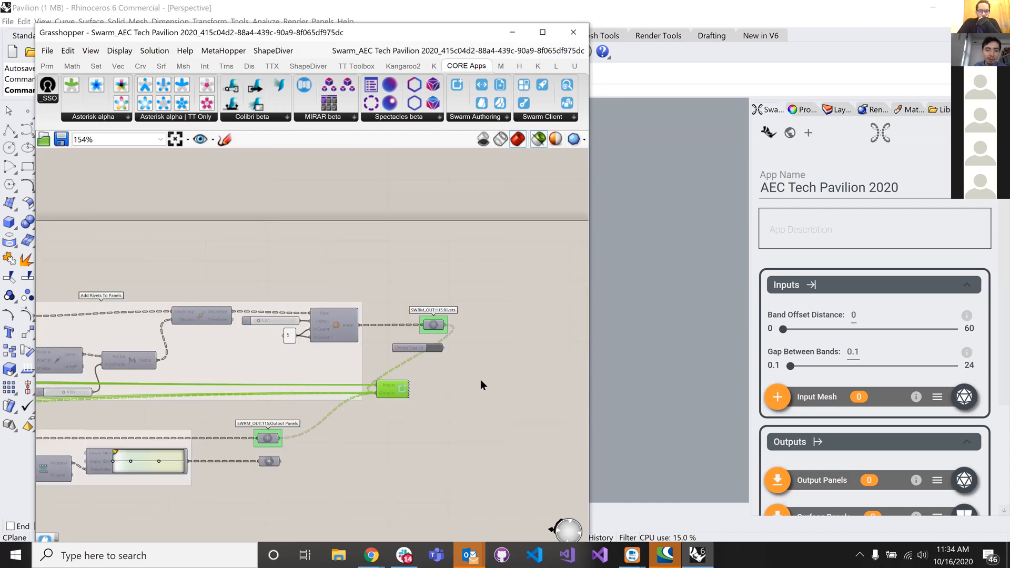
pyautogui.scroll(3, 418, 293)
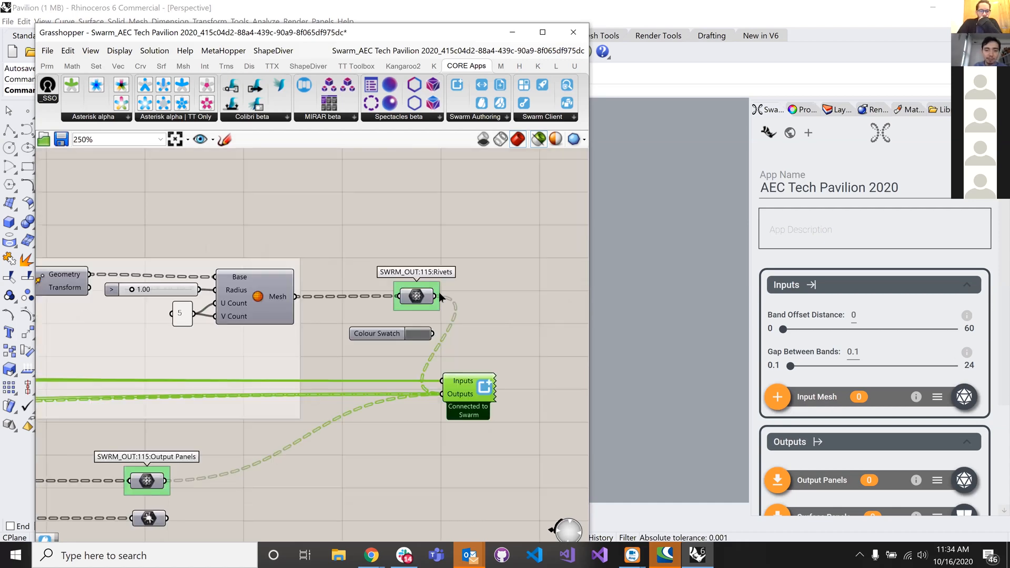
# - Disconnect the Rivets mesh from the Swarm Builder's Outputs and check the app's output list
pyautogui.click(434, 298)
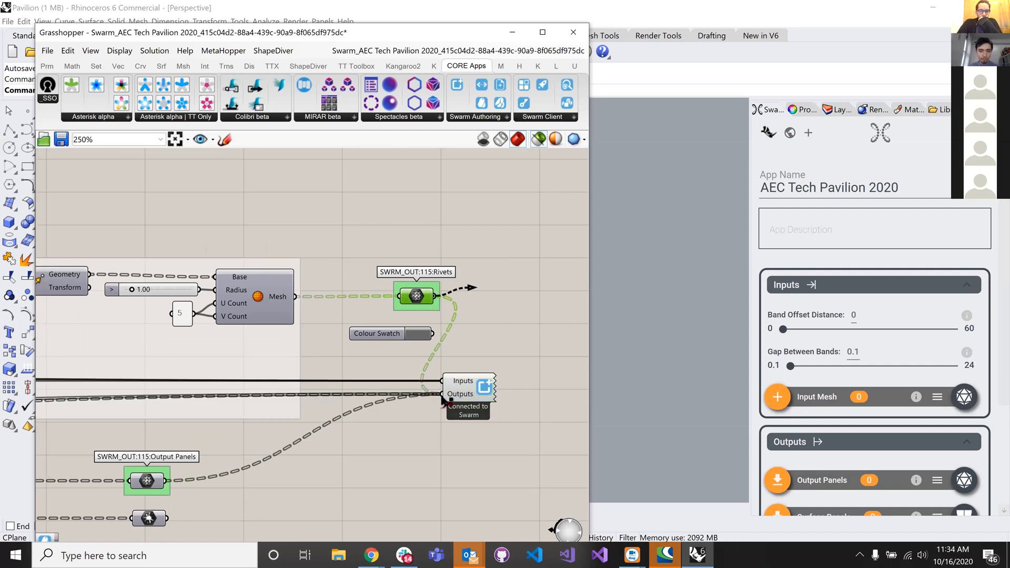
pyautogui.keyDown('shift'); pyautogui.moveTo(444, 401); pyautogui.dragTo(442, 394); pyautogui.keyUp('shift')
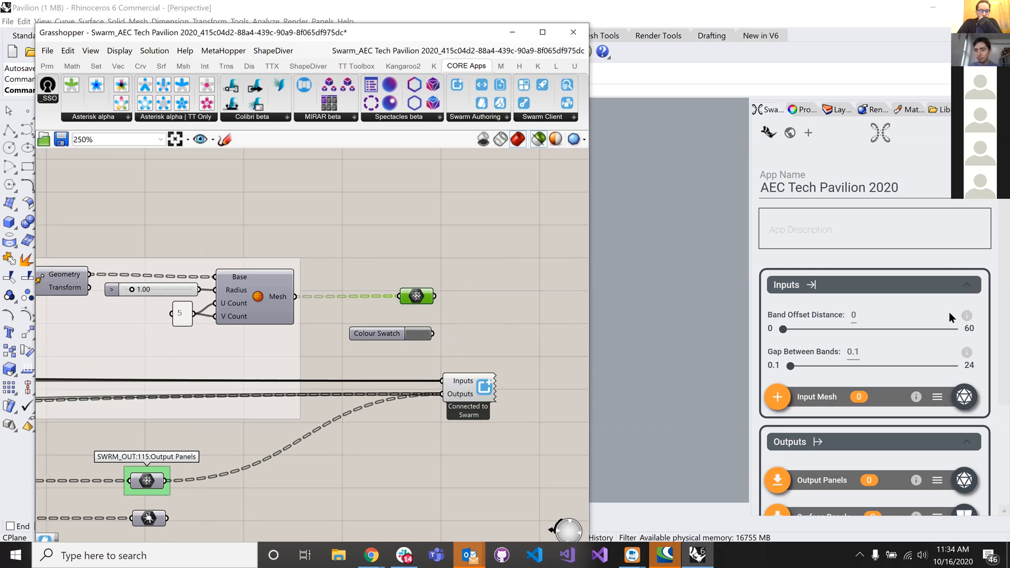
pyautogui.scroll(-2, 993, 347)
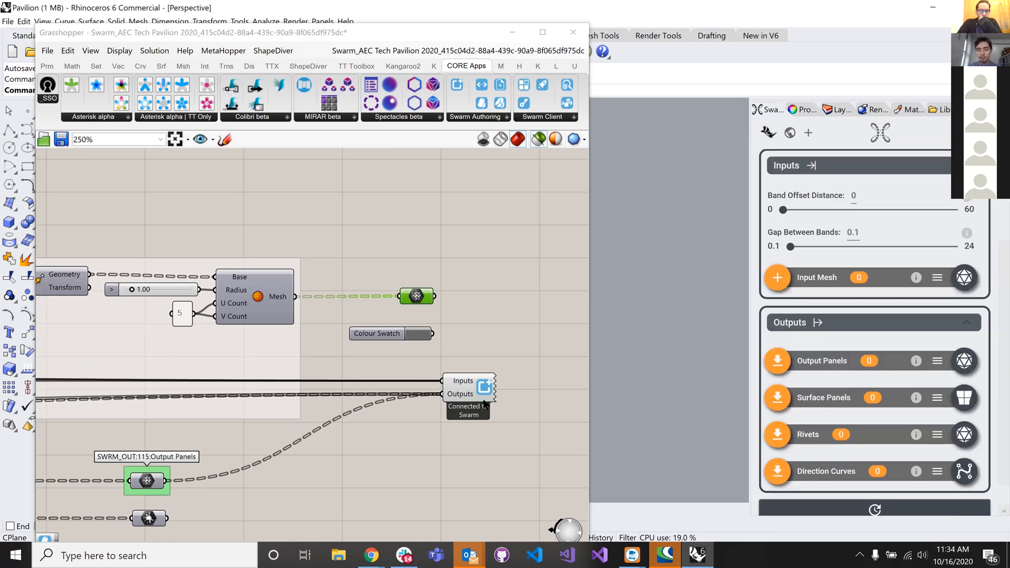
# - Try to update the app's outputs with a Hard Sync of the Swarm Builder component
pyautogui.click(491, 378)
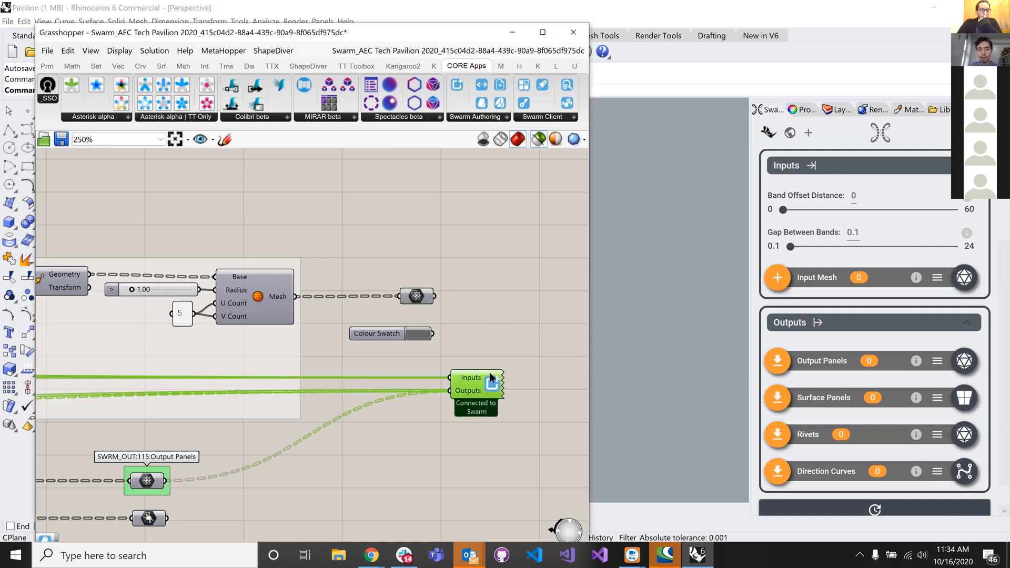
pyautogui.rightClick(491, 378)
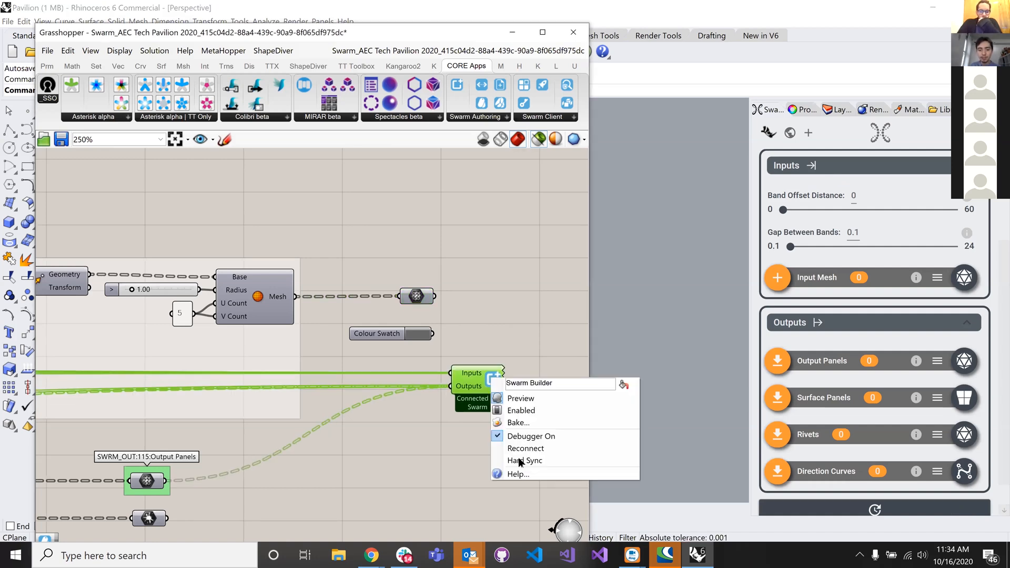
pyautogui.click(494, 377)
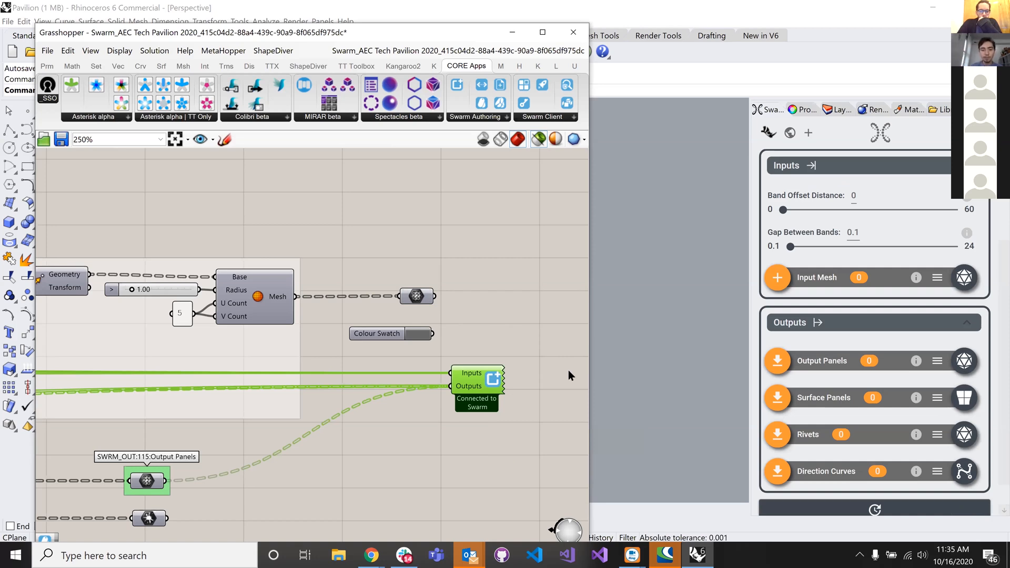
pyautogui.moveTo(481, 381); pyautogui.dragTo(461, 379, button='right')
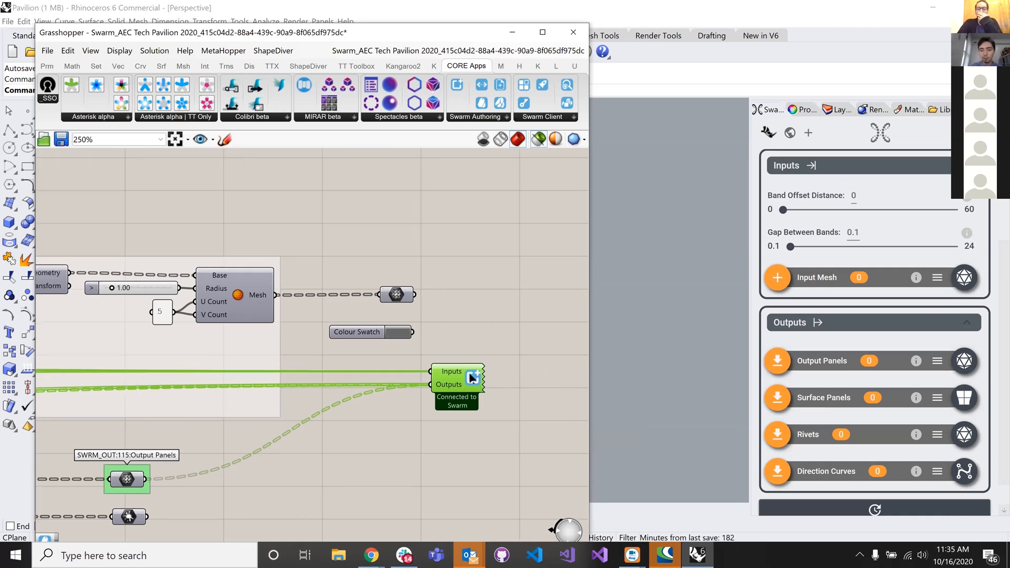
pyautogui.scroll(3, 472, 378)
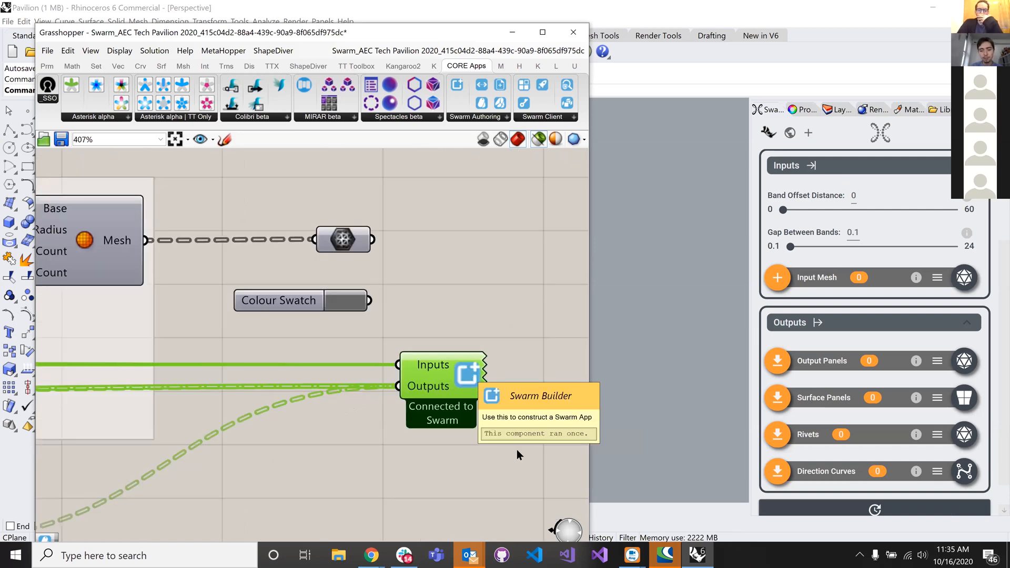
pyautogui.rightClick(470, 375)
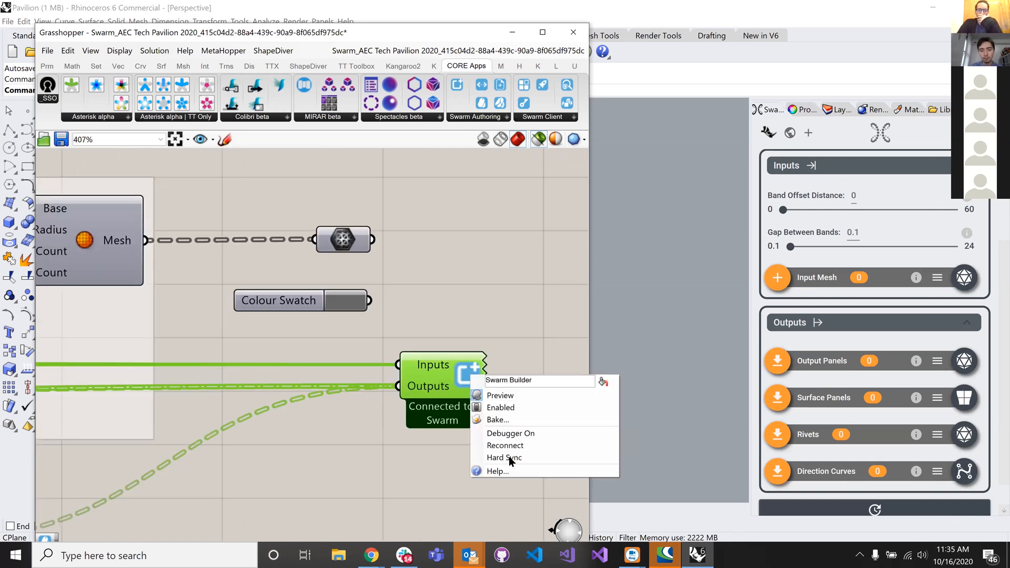
pyautogui.click(453, 380)
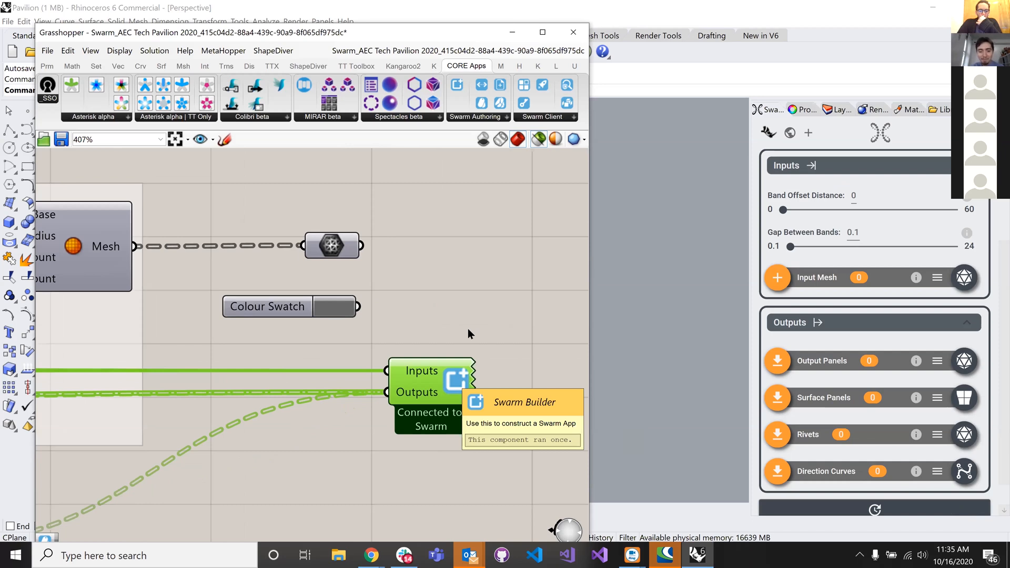
pyautogui.rightClick(458, 380)
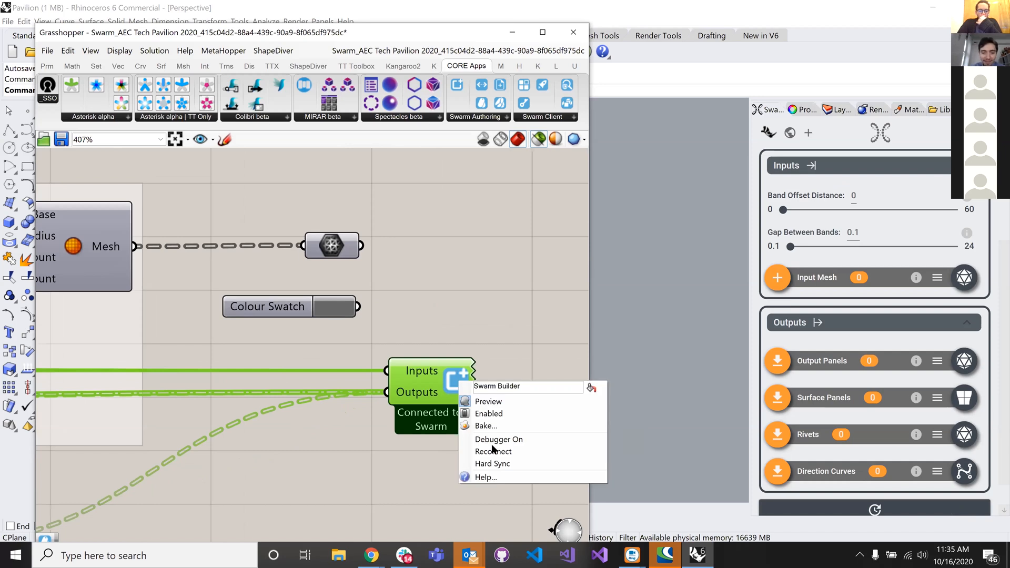
pyautogui.click(505, 314)
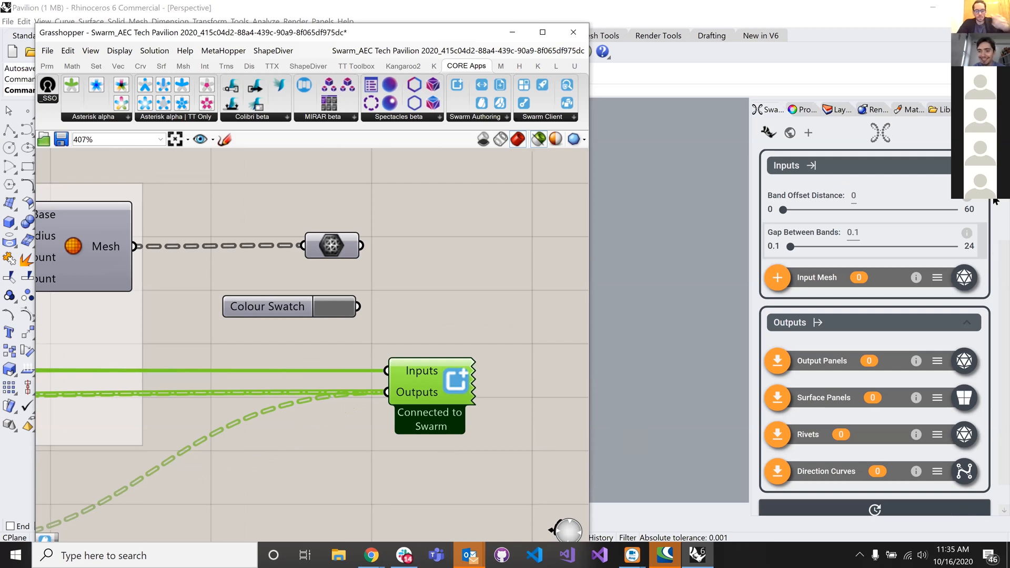
# - Start a new Swarm app from the Swarm panel in Rhino
pyautogui.click(786, 111)
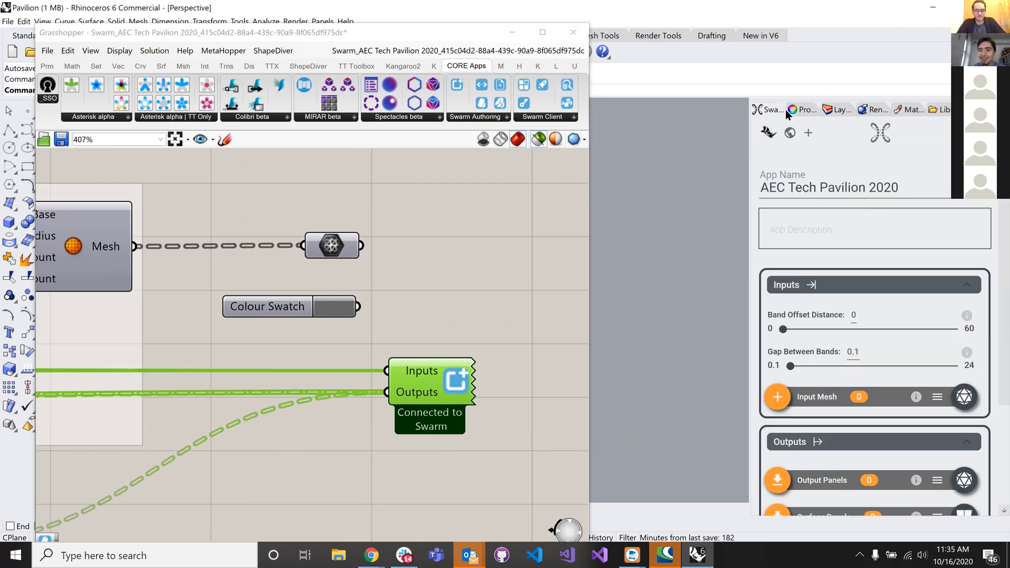
pyautogui.click(810, 135)
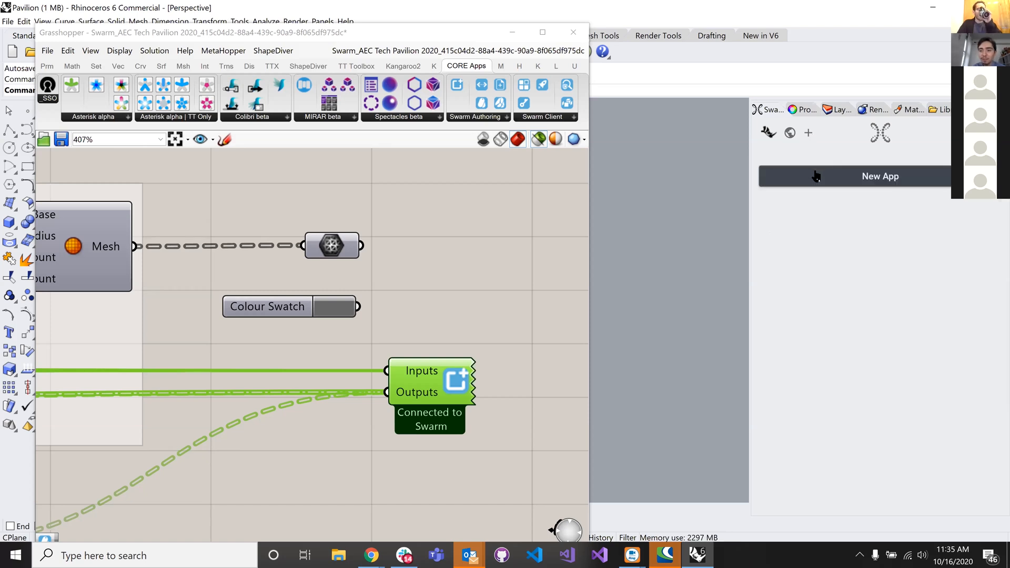
pyautogui.click(816, 175)
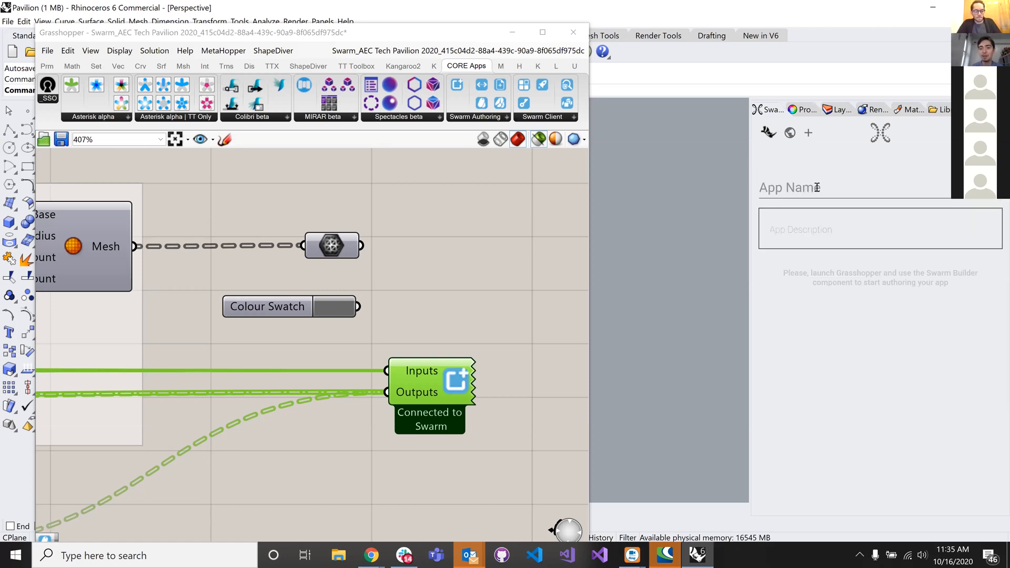
# - Name the new Swarm app "AEC Tech Pavilion 2"
pyautogui.click(817, 187)
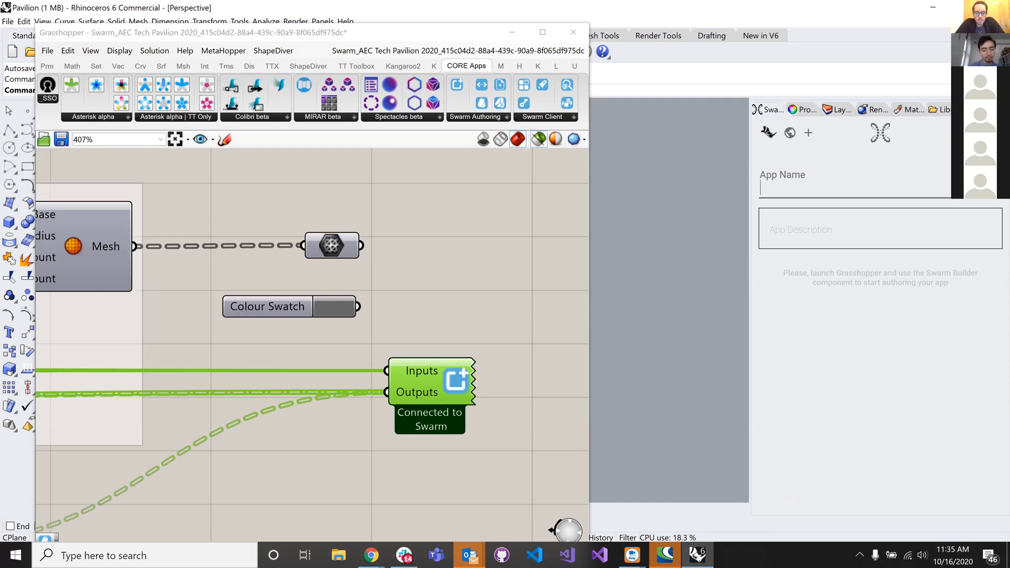
pyautogui.write('AEC Tech')
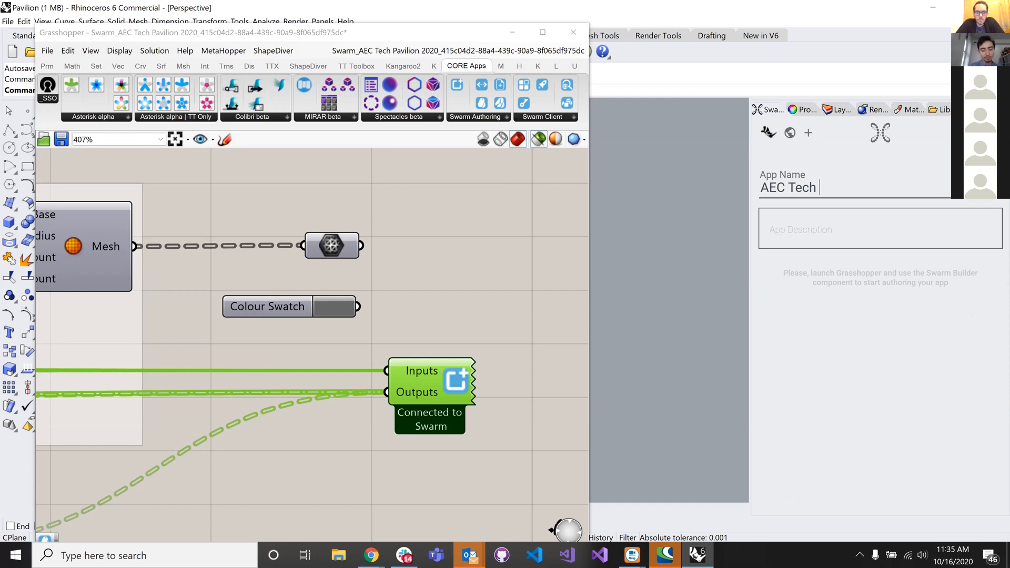
pyautogui.write(' Pavilion 2')
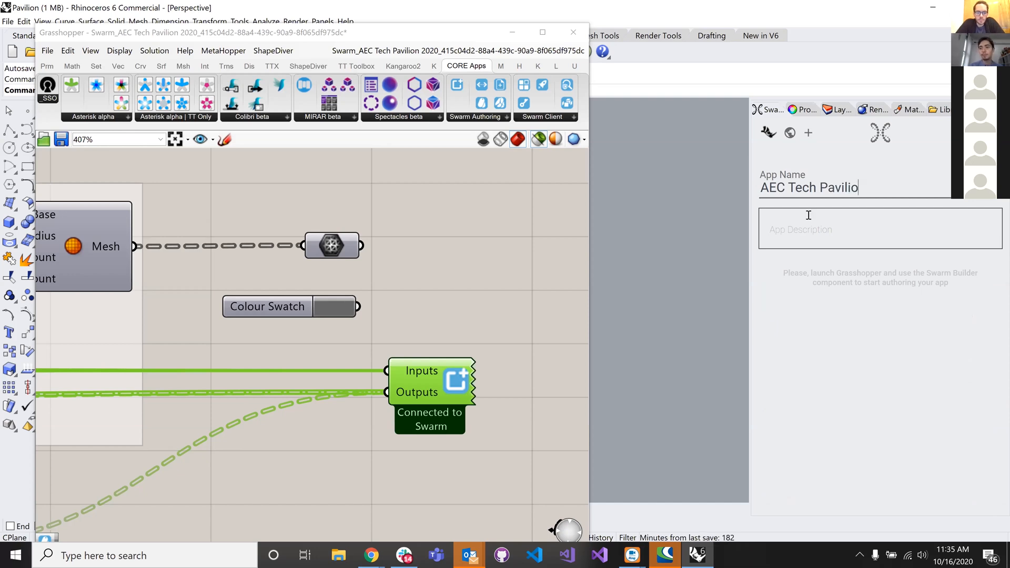
pyautogui.click(808, 187)
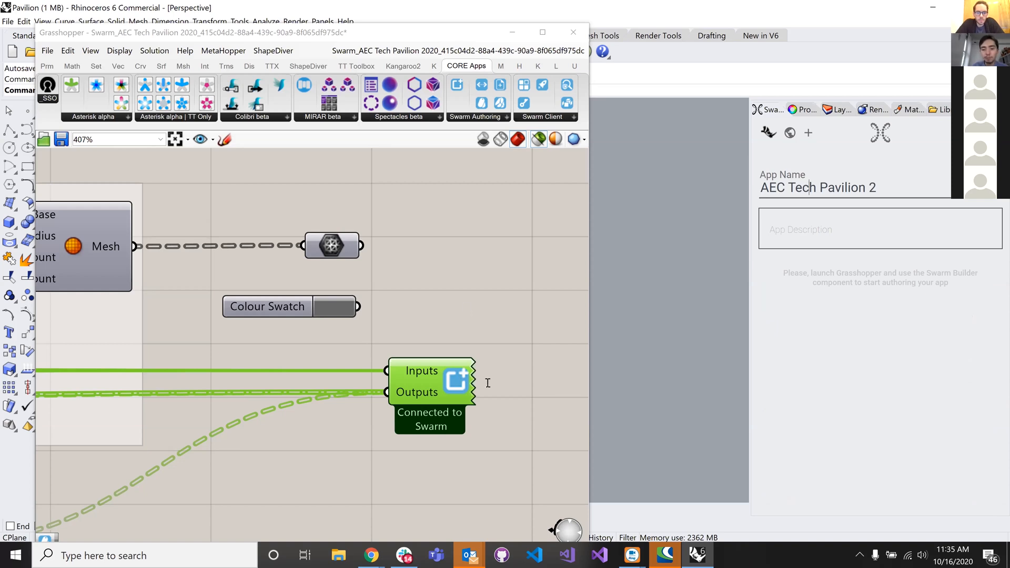
# - Try to reconnect the Swarm Builder component so its inputs and outputs load into the new app
pyautogui.rightClick(460, 377)
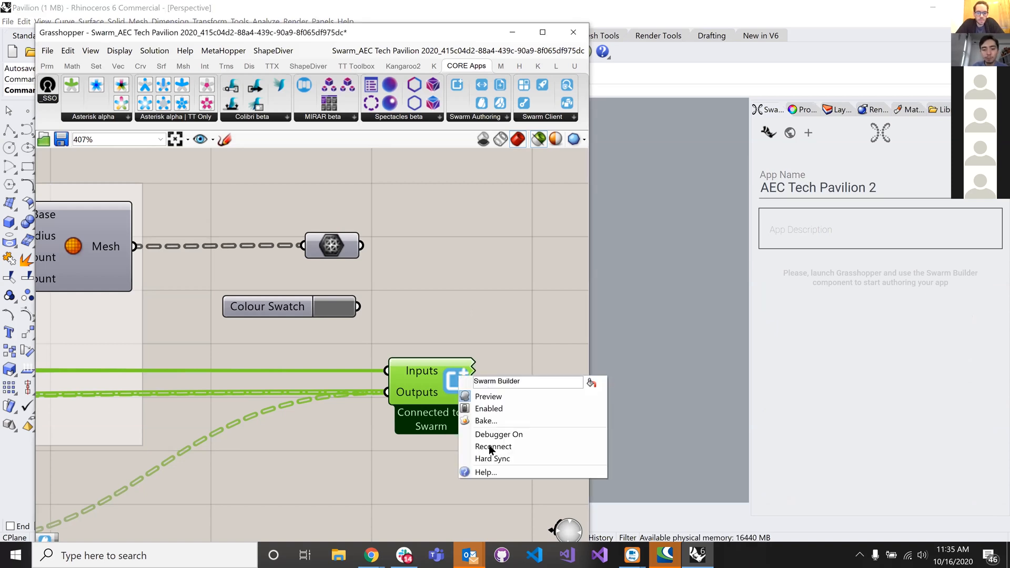
pyautogui.click(878, 303)
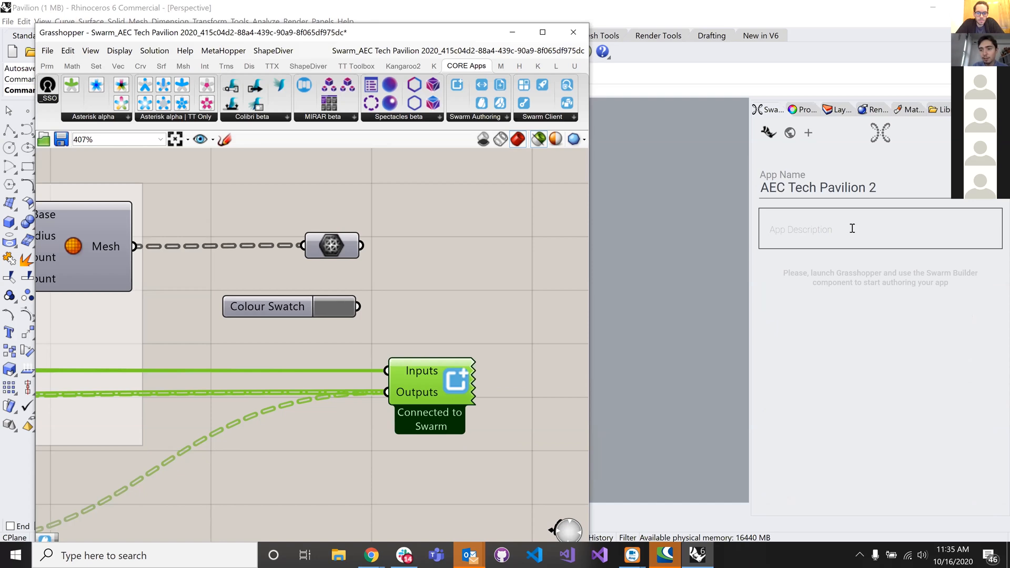
pyautogui.click(852, 297)
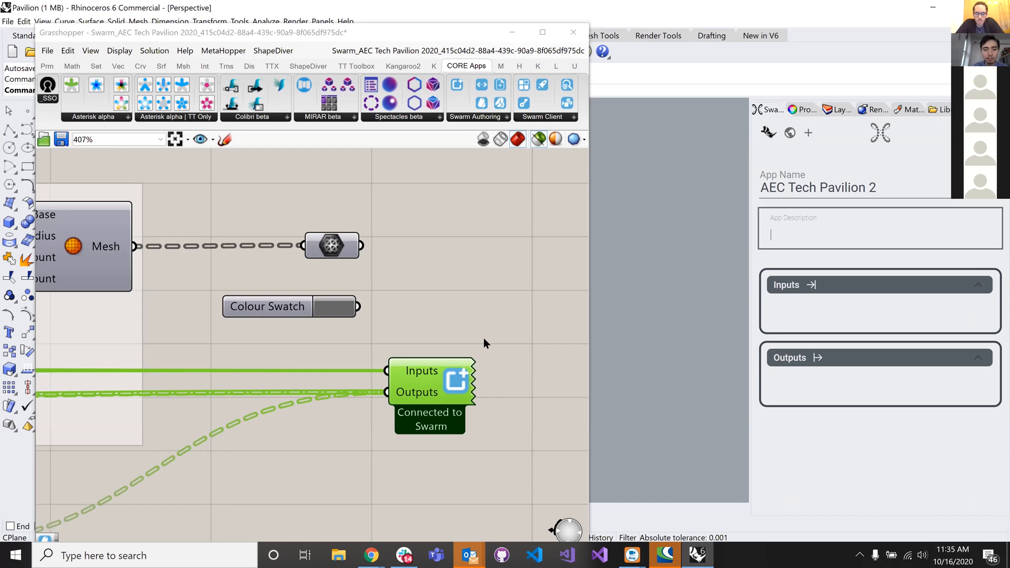
pyautogui.click(501, 448)
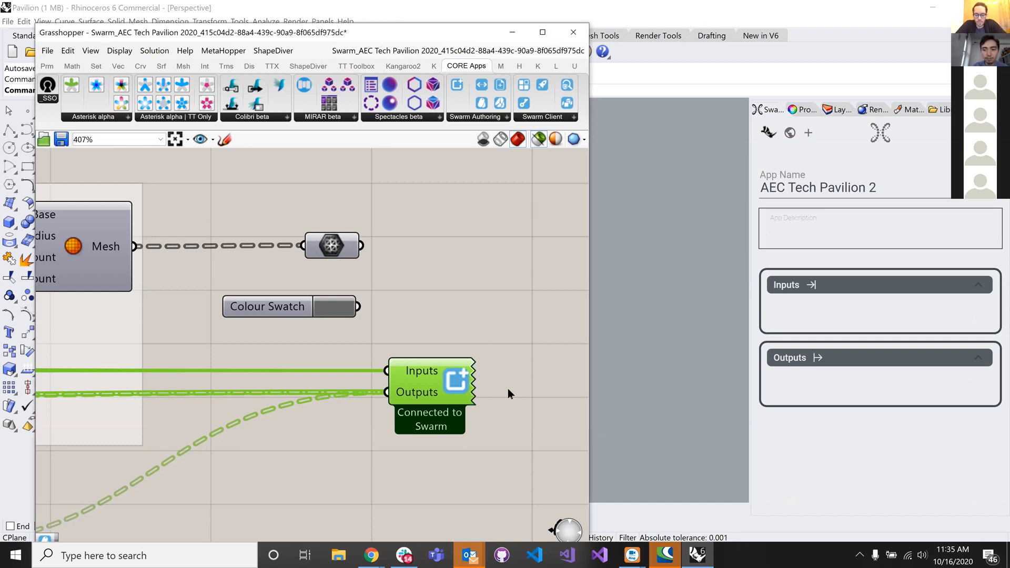
pyautogui.rightClick(460, 378)
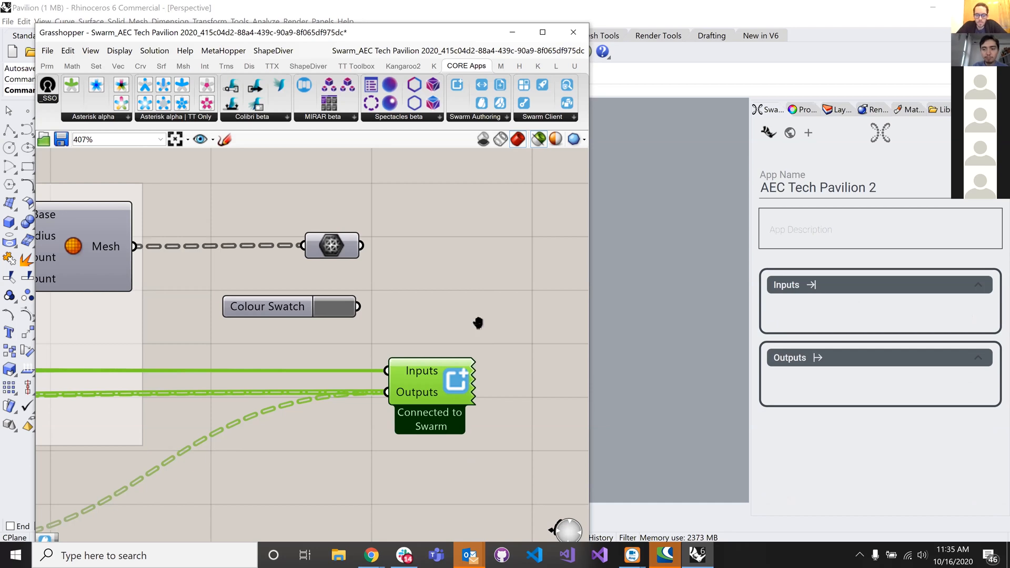
pyautogui.moveTo(477, 323); pyautogui.dragTo(444, 291, button='right')
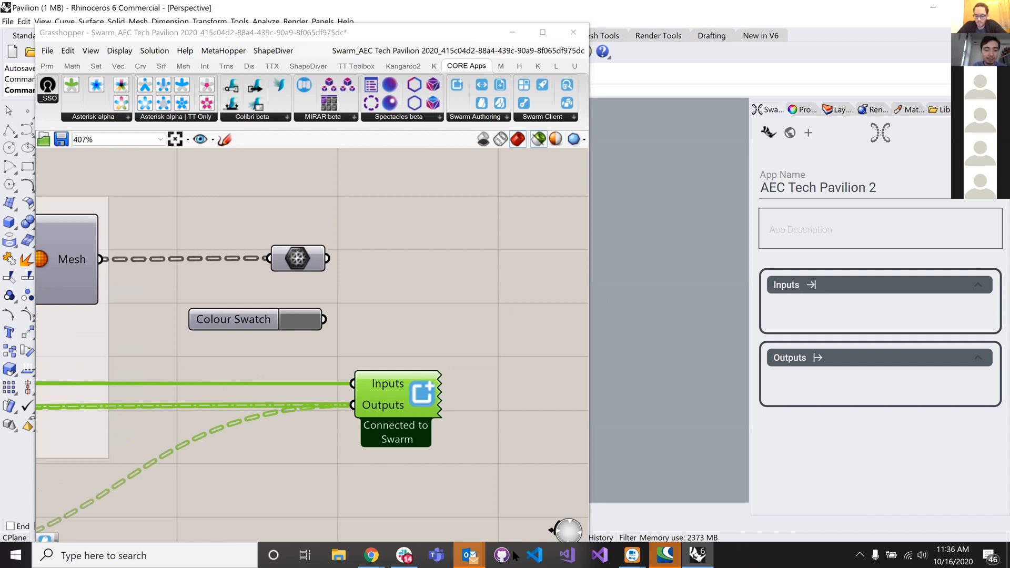
# - Switch to the Swarm viewer in Chrome and inspect the element attributes of one pavilion panel
pyautogui.click(368, 555)
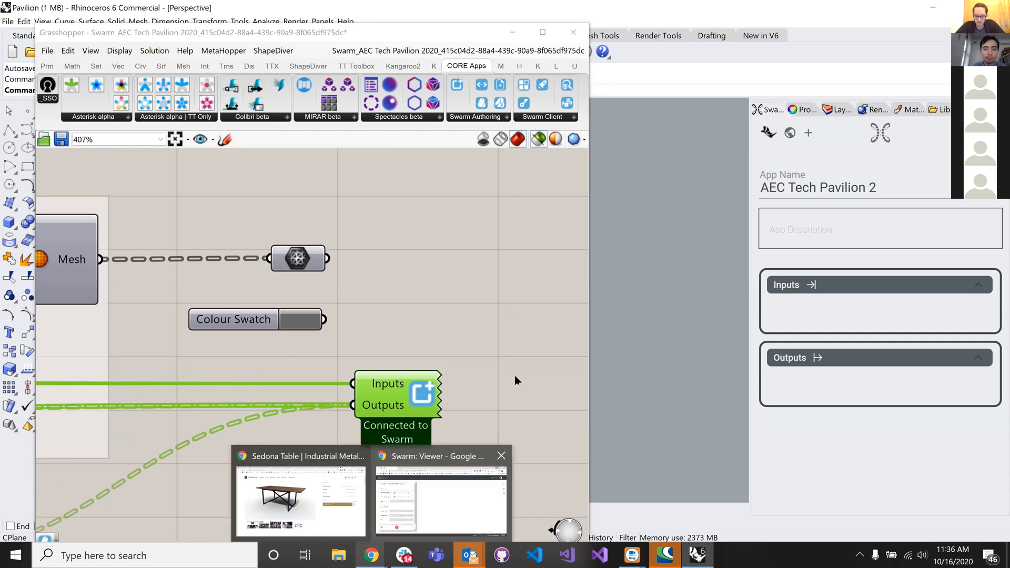
pyautogui.click(441, 500)
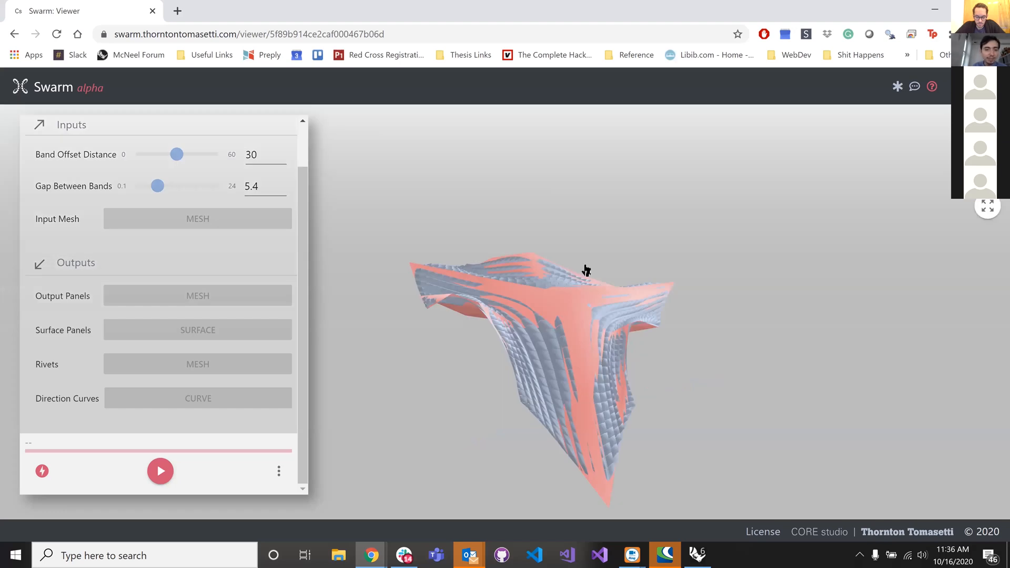
pyautogui.moveTo(586, 270); pyautogui.dragTo(594, 342)
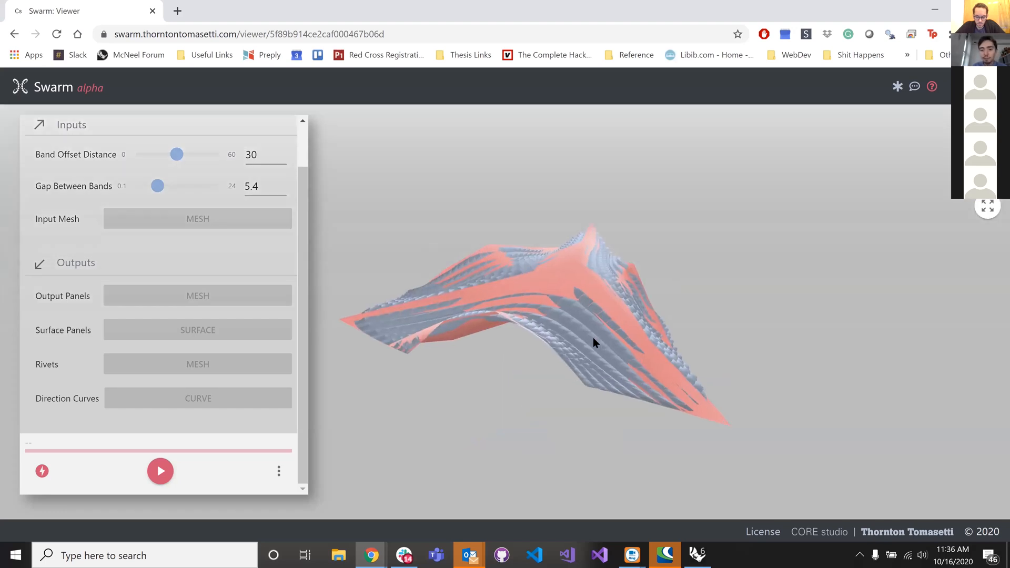
pyautogui.scroll(2, 587, 314)
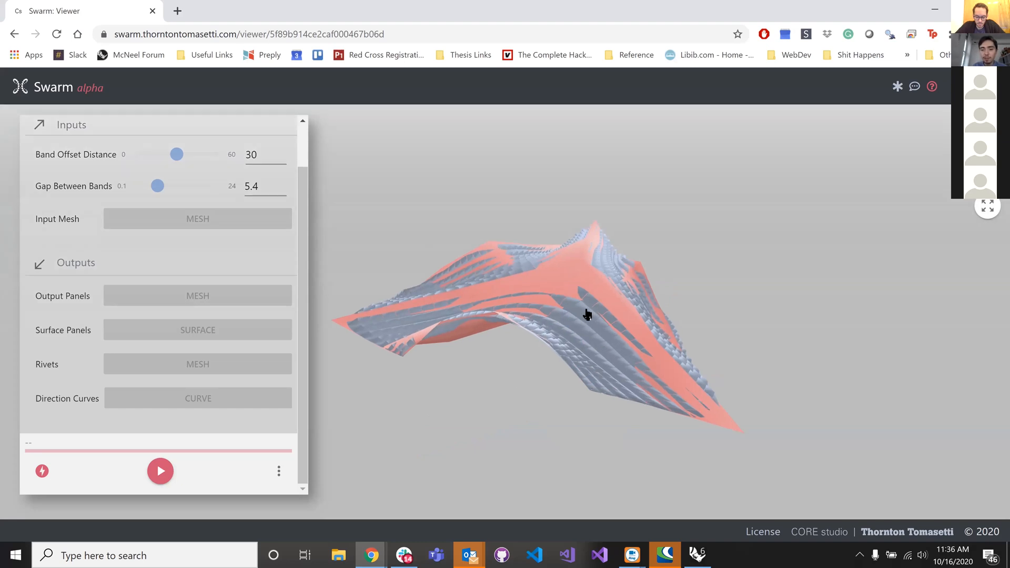
pyautogui.click(587, 314)
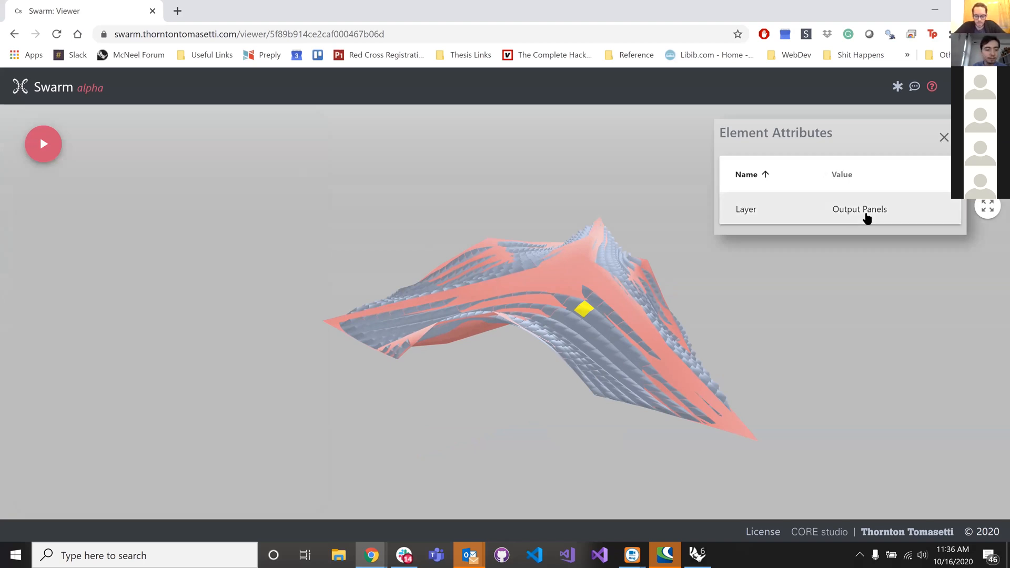
# - Color the pavilion model by its Layer attribute and hide the Input Mesh layer
pyautogui.click(868, 216)
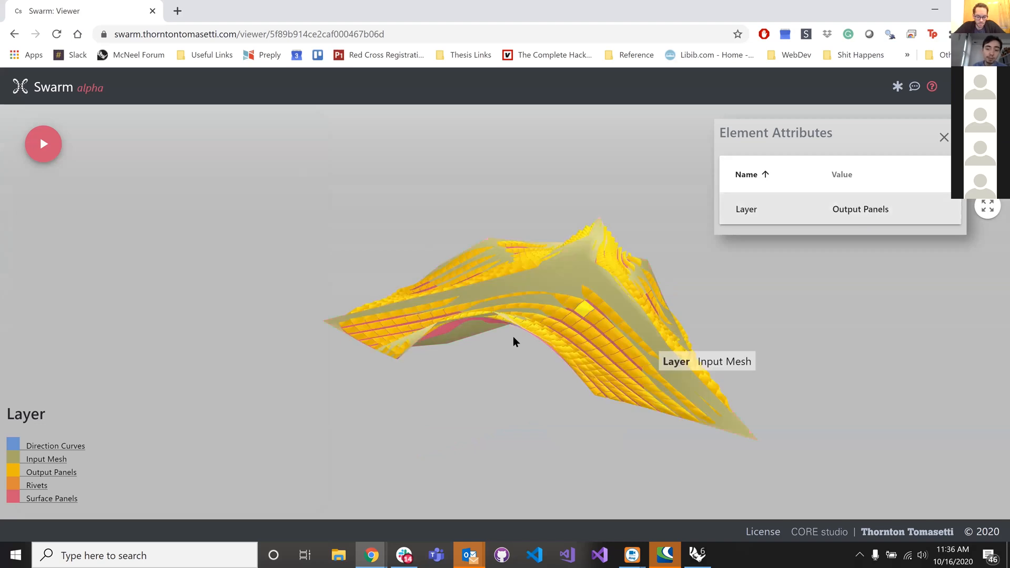
pyautogui.moveTo(532, 291); pyautogui.dragTo(569, 374)
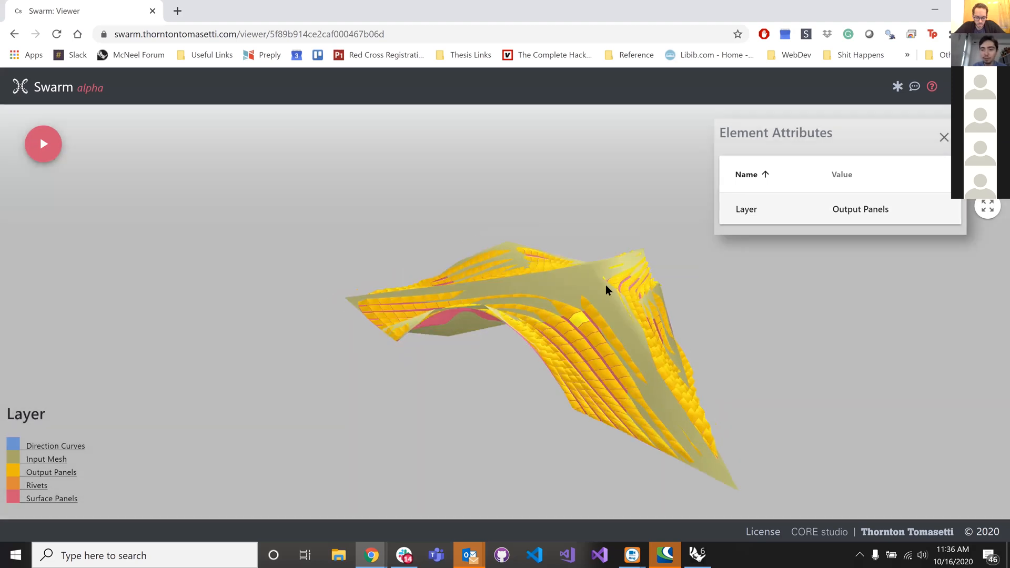
pyautogui.click(594, 277)
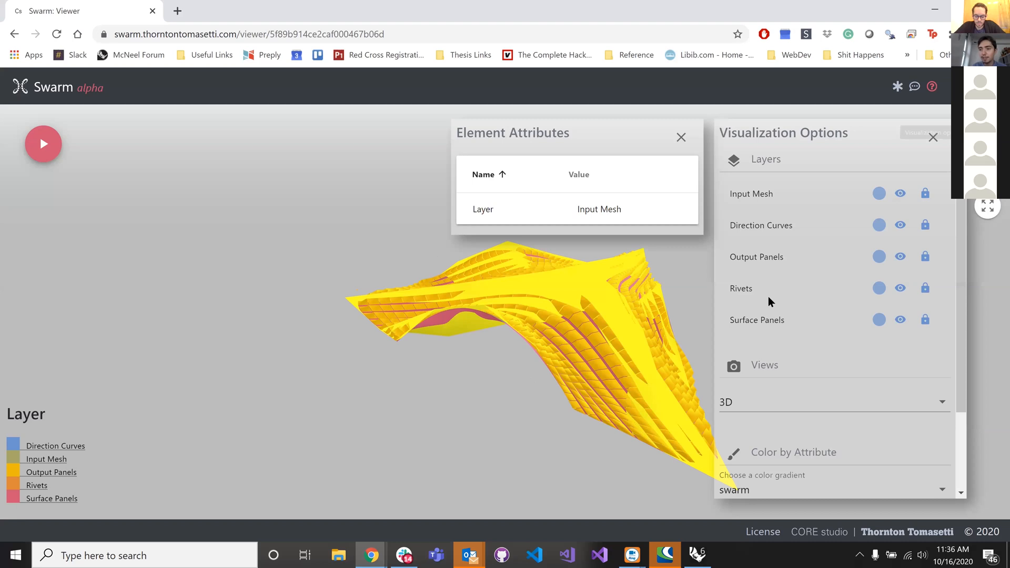
pyautogui.click(900, 193)
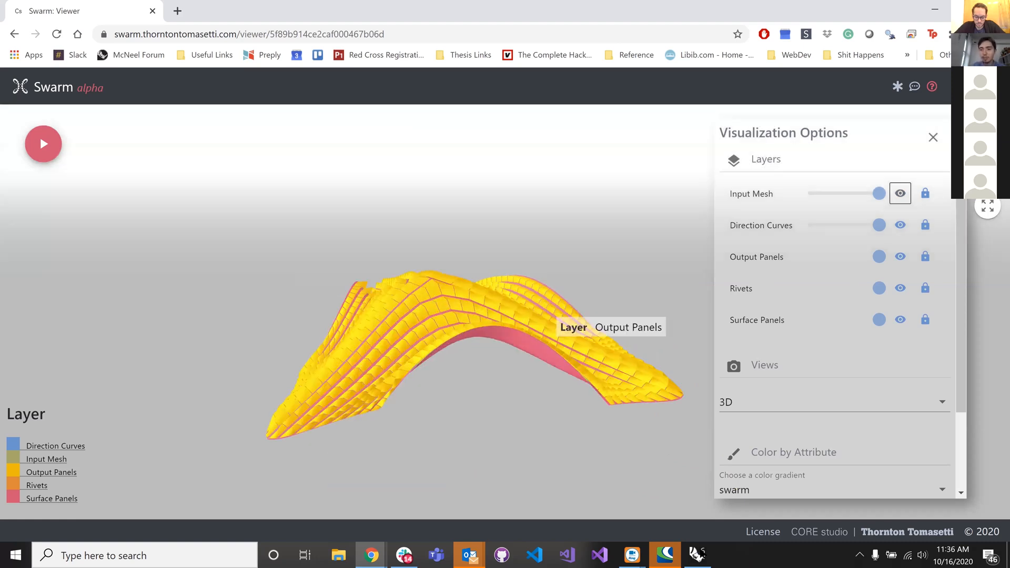
# - Switch back to Rhino, close the open Grasshopper documents and open the AEC Tech Pavilion 2020 app for editing
pyautogui.hotkey('alt', 'Tab')
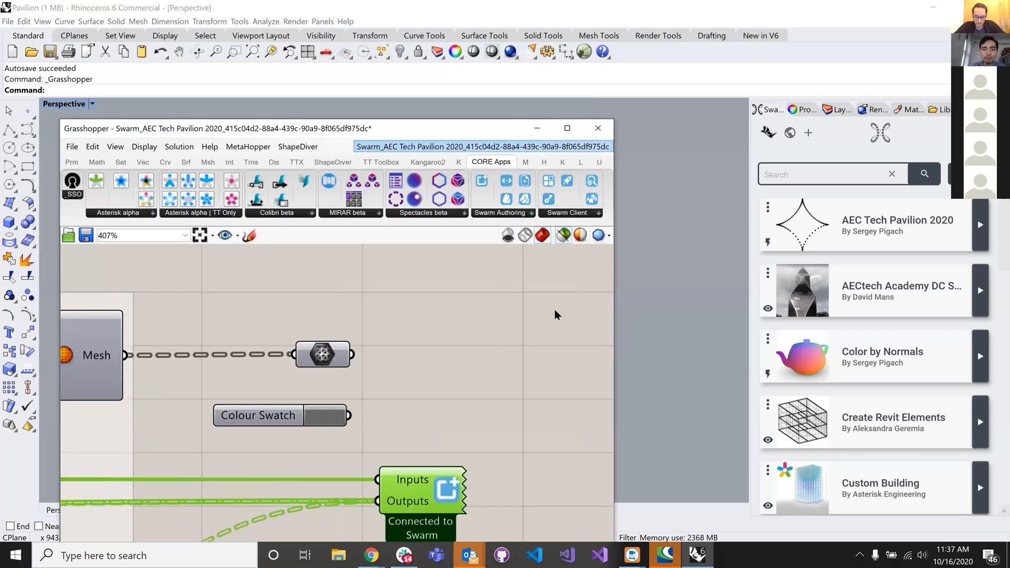
pyautogui.press('Return')
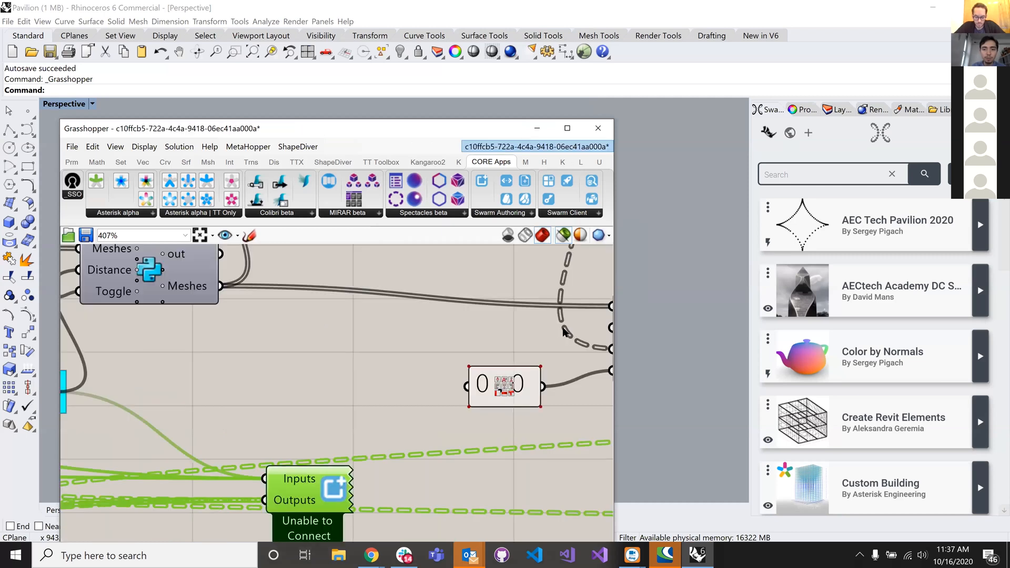
pyautogui.press('Return')
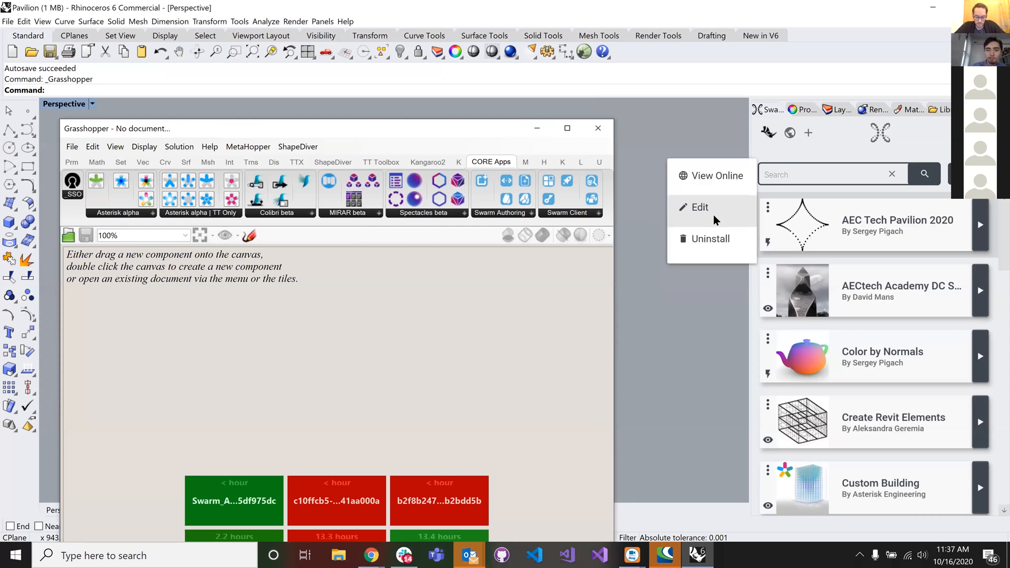
pyautogui.click(717, 220)
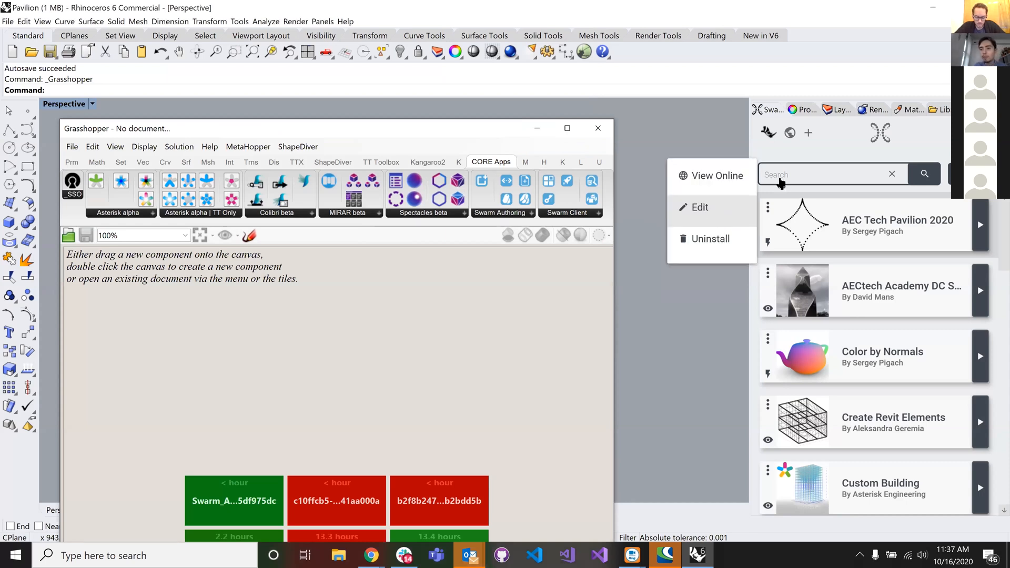
pyautogui.click(780, 182)
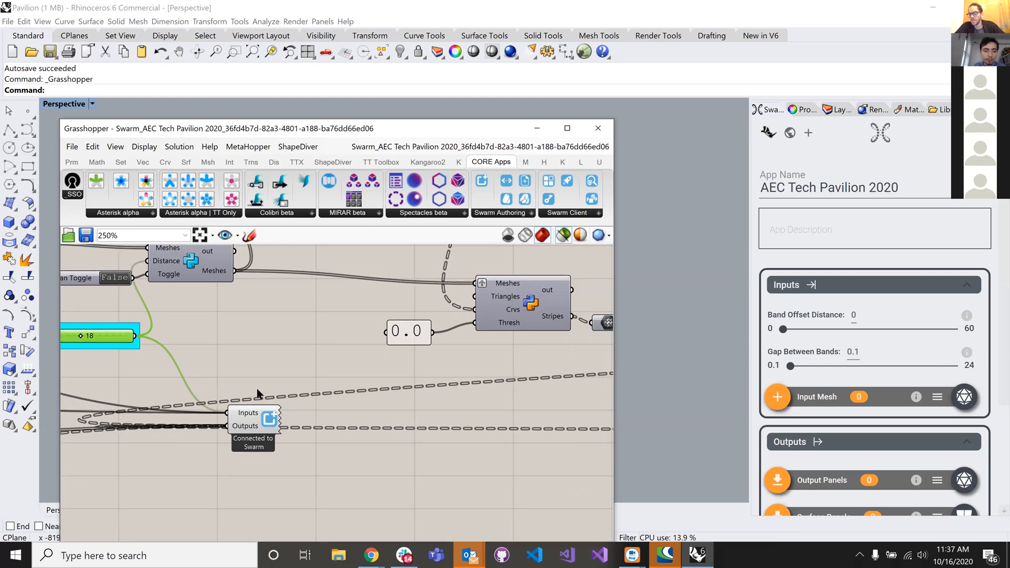
# - Remove the Rivets mesh connection from the Swarm Builder's Outputs in the reopened definition and review the app's outputs
pyautogui.scroll(-8, 487, 368)
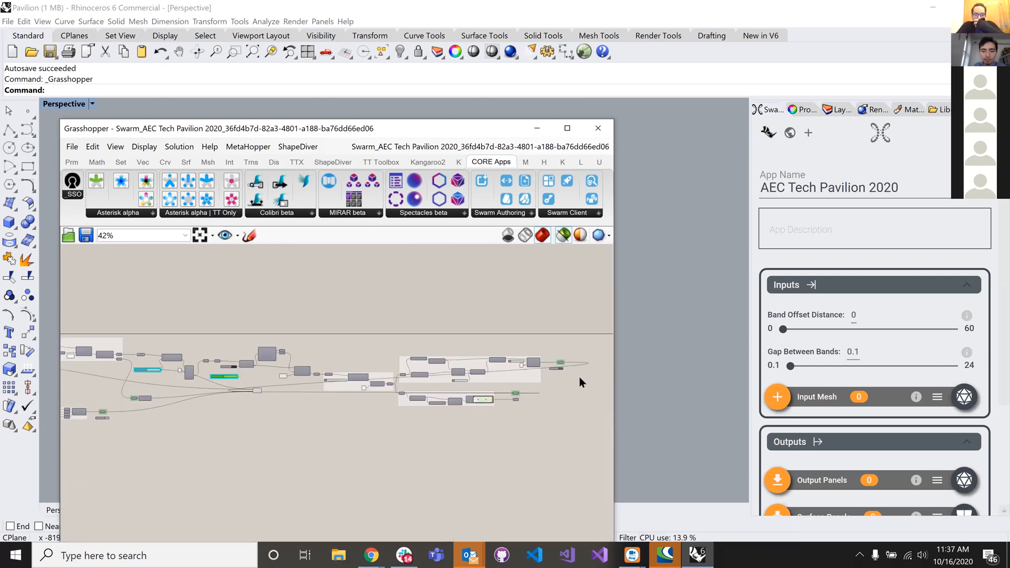
pyautogui.scroll(6, 546, 338)
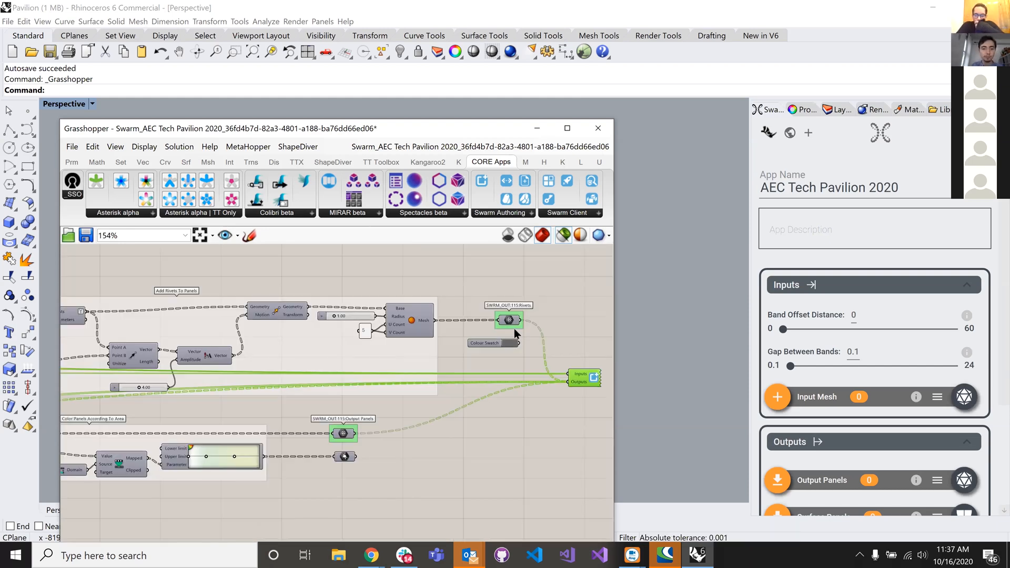
pyautogui.scroll(1, 535, 397)
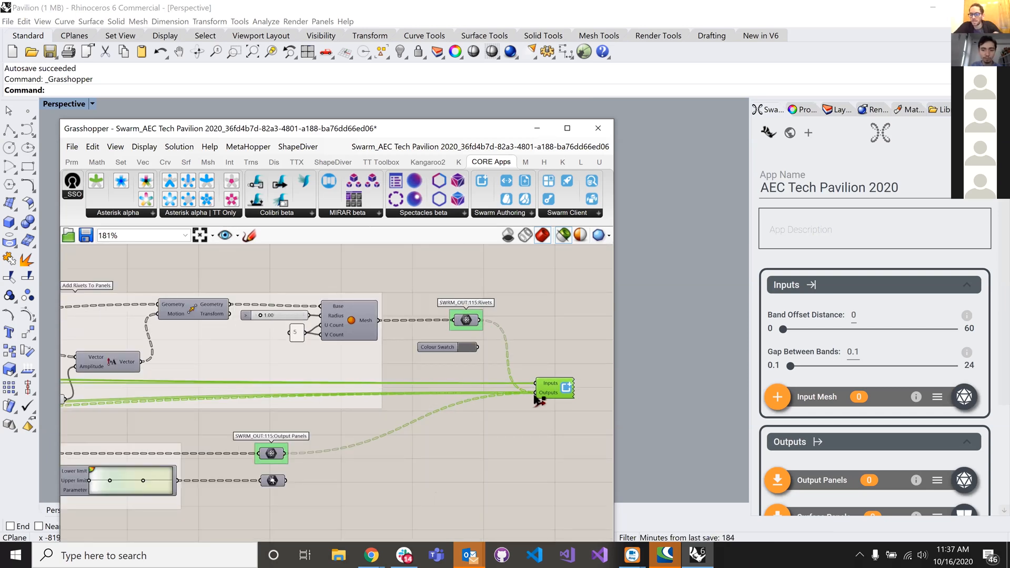
pyautogui.moveTo(537, 401); pyautogui.dragTo(535, 392)
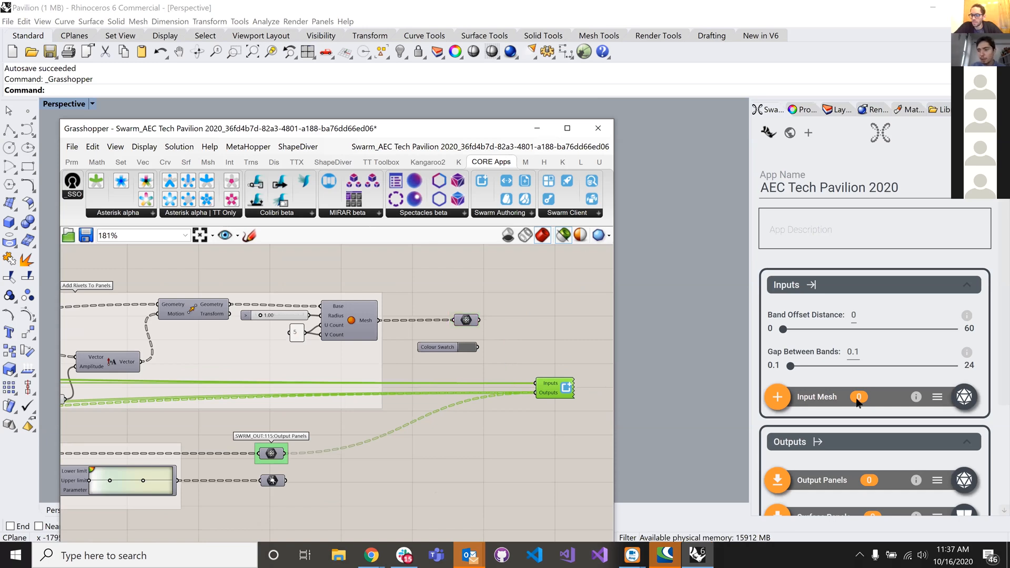
pyautogui.scroll(-2, 993, 346)
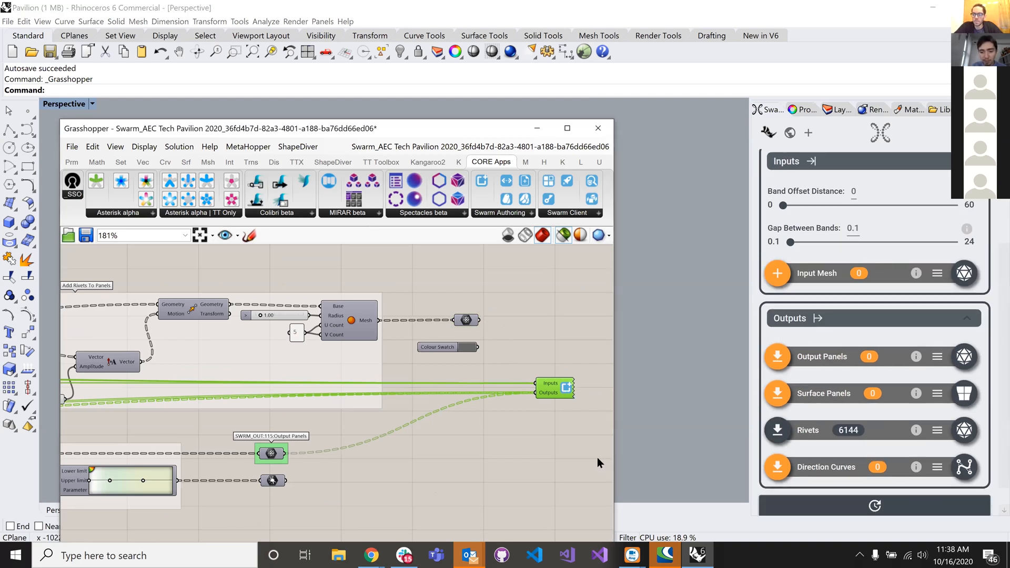
pyautogui.rightClick(559, 384)
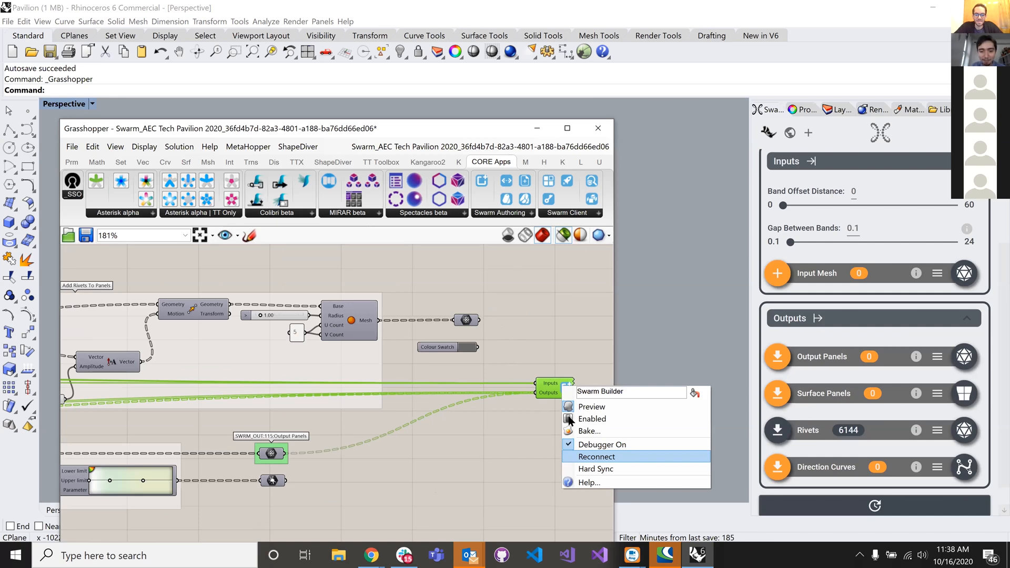
pyautogui.press('Escape')
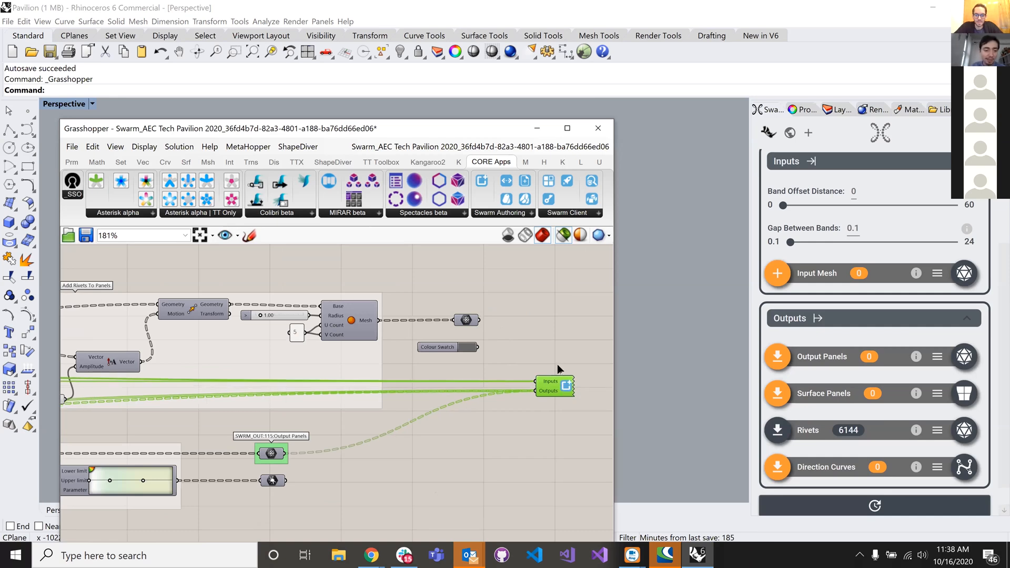
pyautogui.scroll(-5, 533, 402)
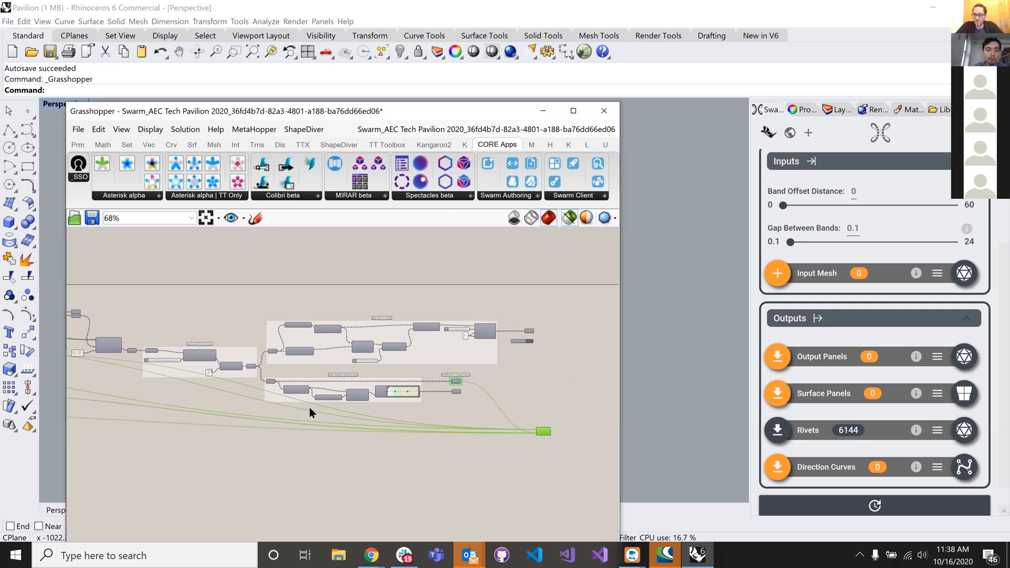
pyautogui.moveTo(310, 412)
pyautogui.mouseDown(button='right')
pyautogui.moveTo(432, 396)
pyautogui.moveTo(265, 378)
pyautogui.mouseUp(button='right')
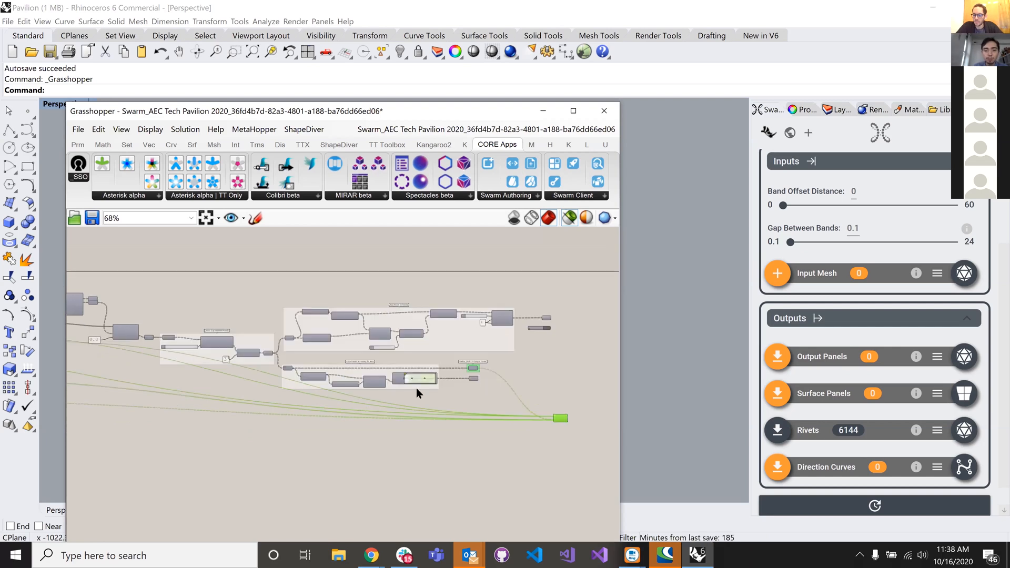
pyautogui.scroll(4, 488, 365)
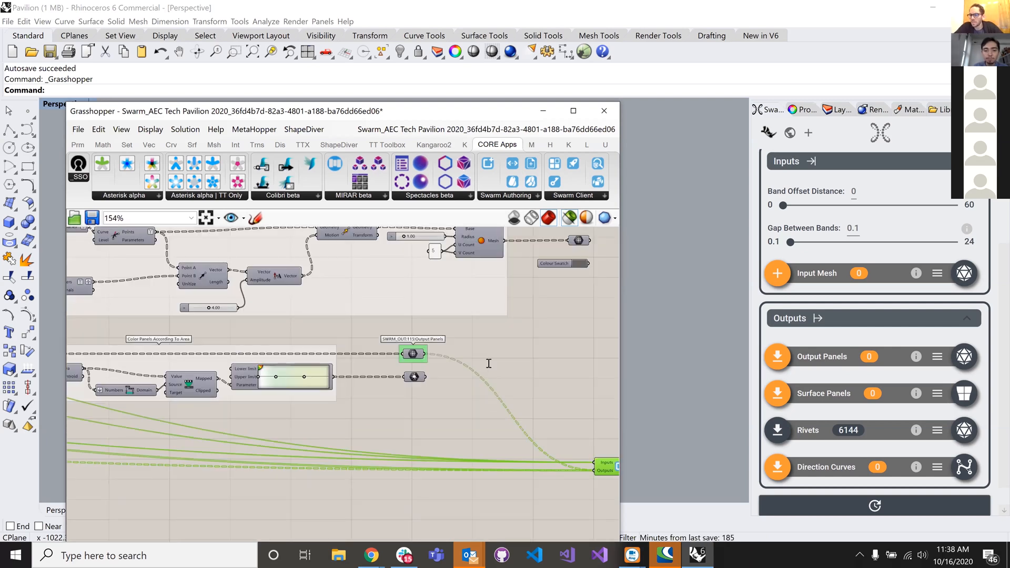
pyautogui.click(489, 364)
pyautogui.moveTo(489, 364); pyautogui.dragTo(466, 366, button='right')
pyautogui.doubleClick(489, 363)
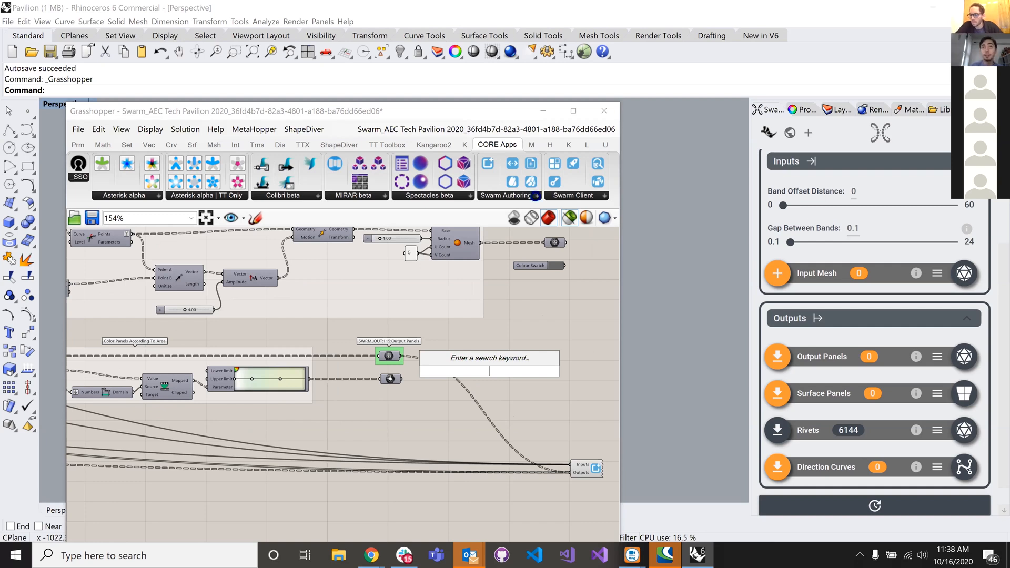
pyautogui.click(499, 345)
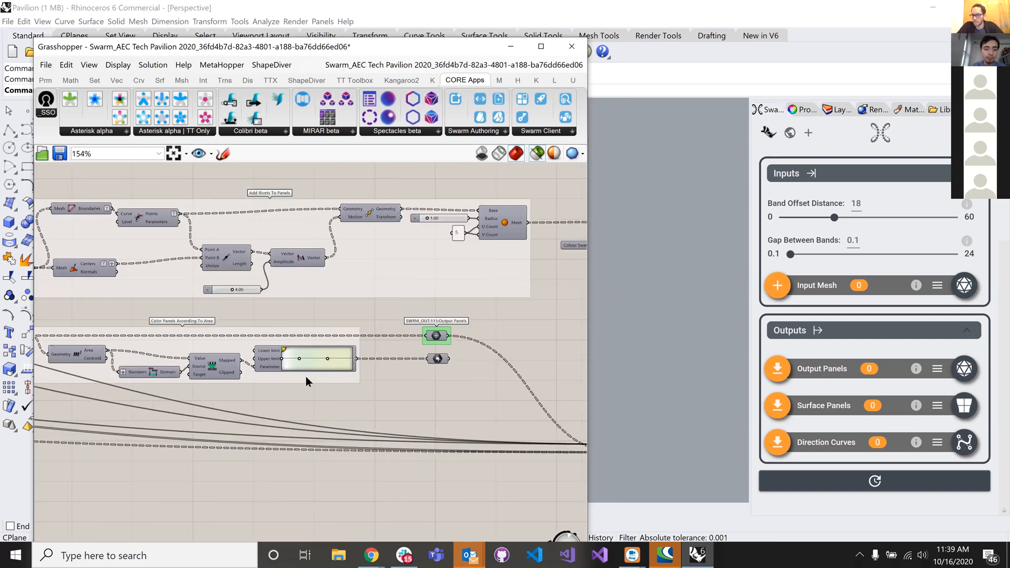
# - Place a Construct Attributes component on the Grasshopper canvas beside the Output Panels mesh and colour parameters
pyautogui.scroll(3, 470, 377)
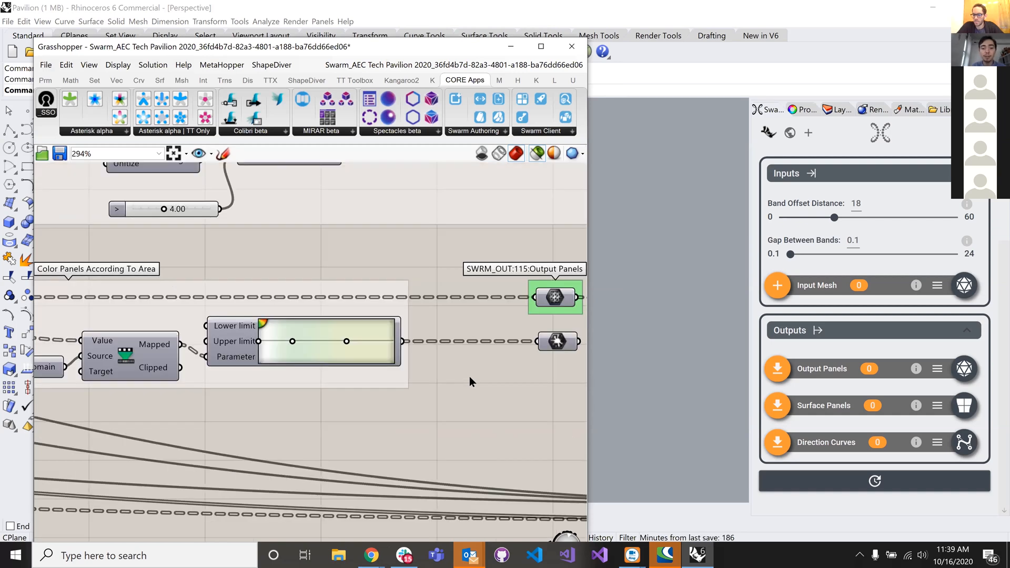
pyautogui.scroll(-2, 386, 368)
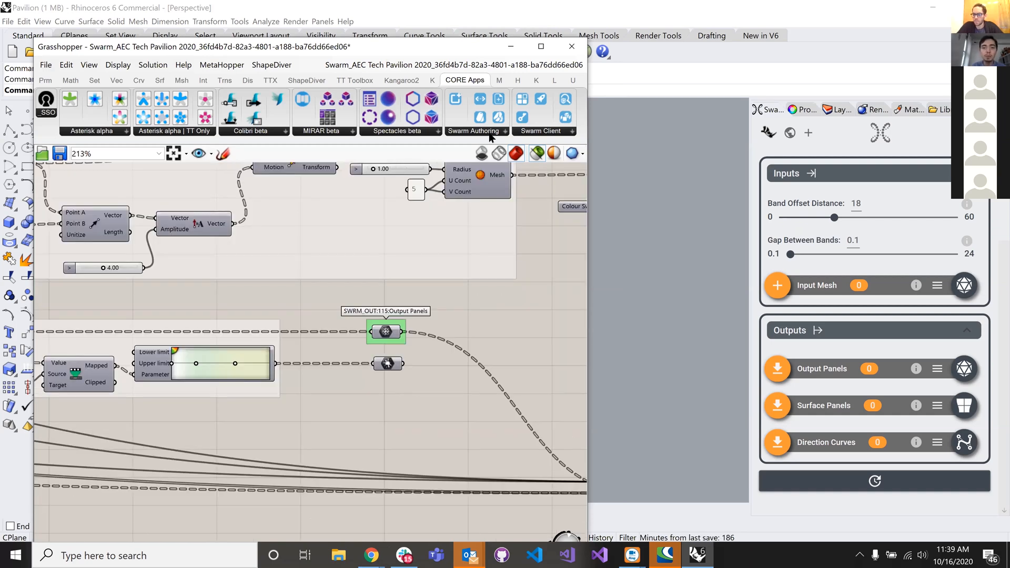
pyautogui.click(490, 136)
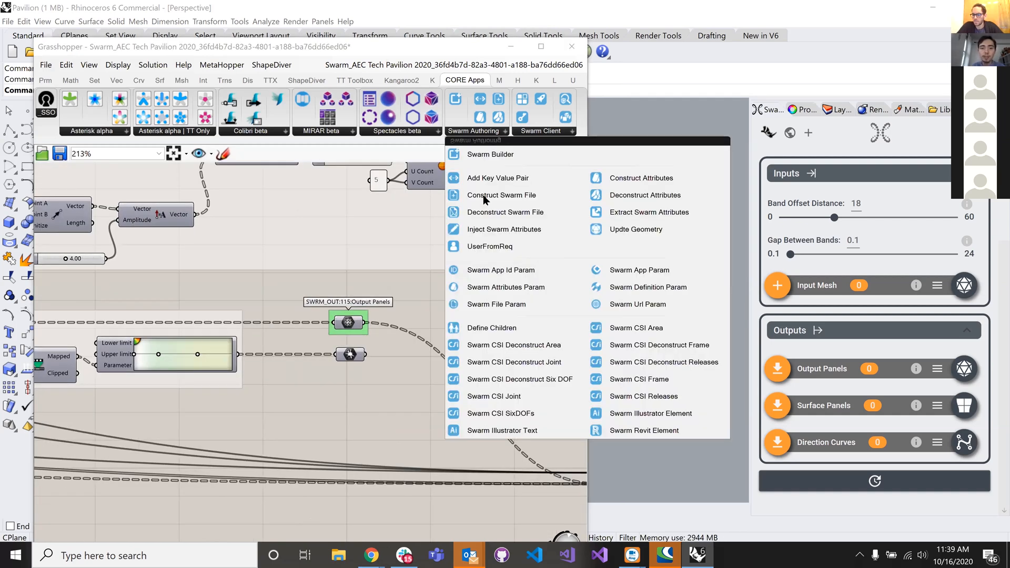
pyautogui.moveTo(476, 179); pyautogui.dragTo(361, 386)
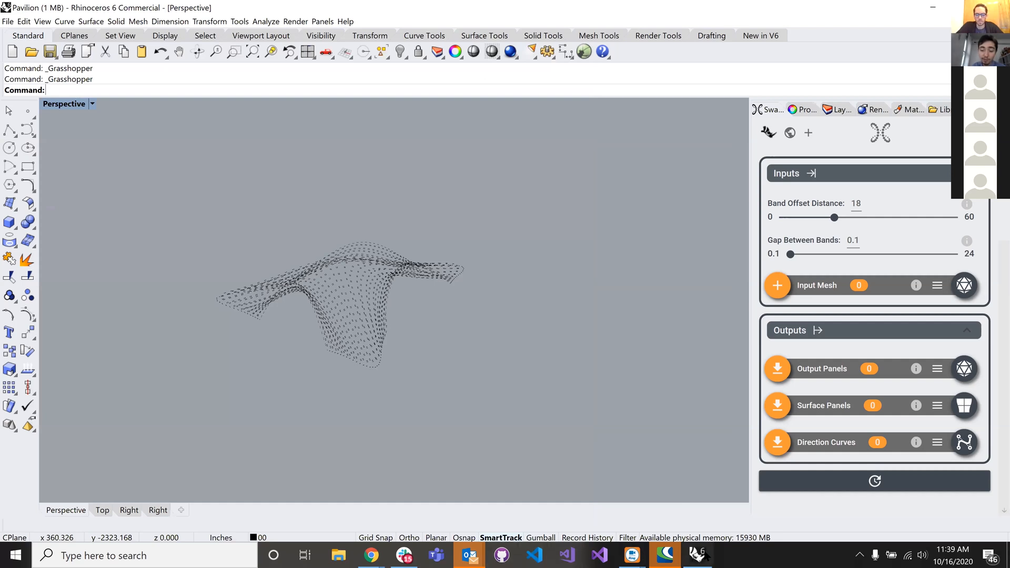
pyautogui.moveTo(704, 557)
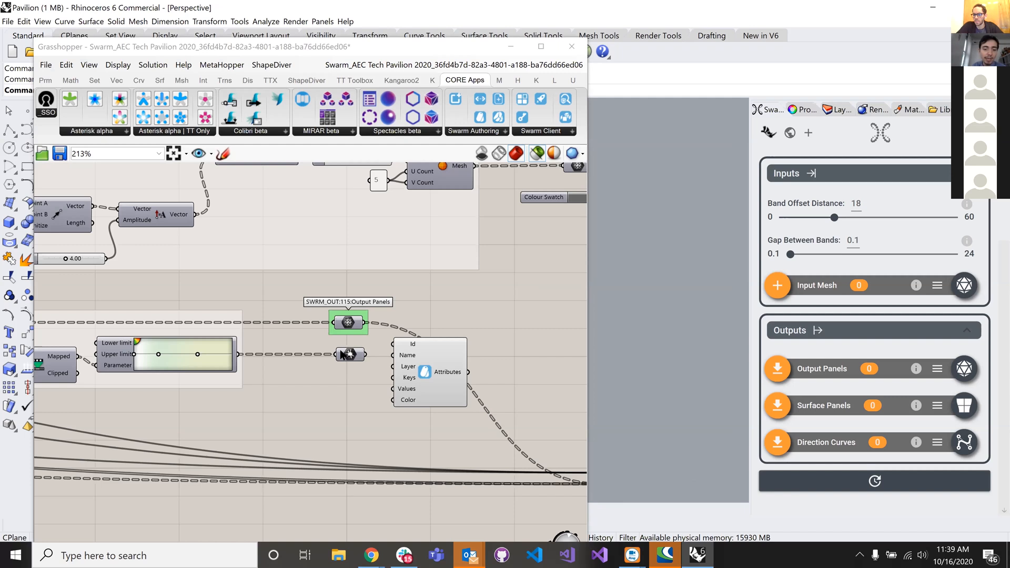
pyautogui.scroll(1, 339, 356)
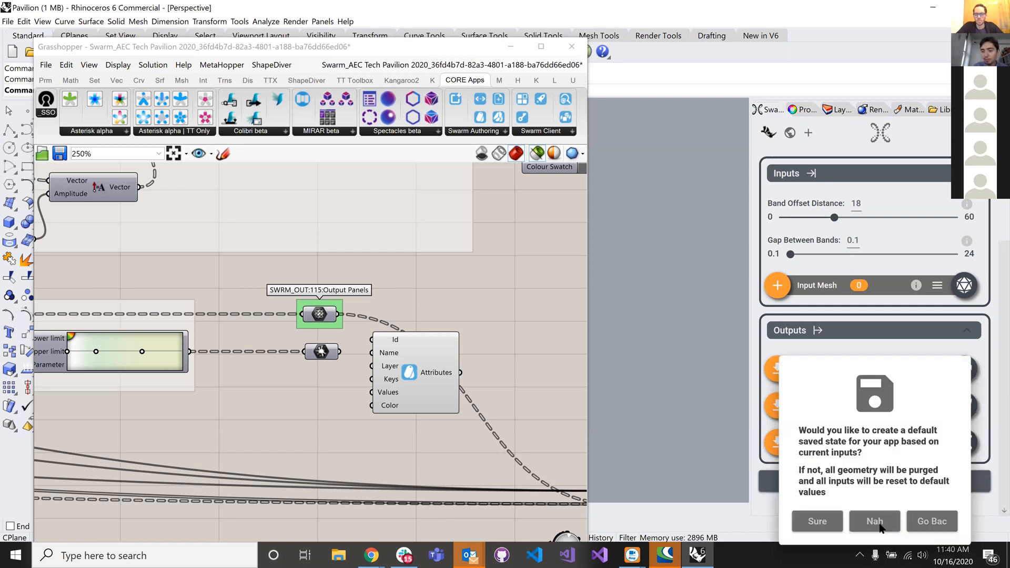
# - Finish the app update without creating a default saved state from the current inputs
pyautogui.click(879, 522)
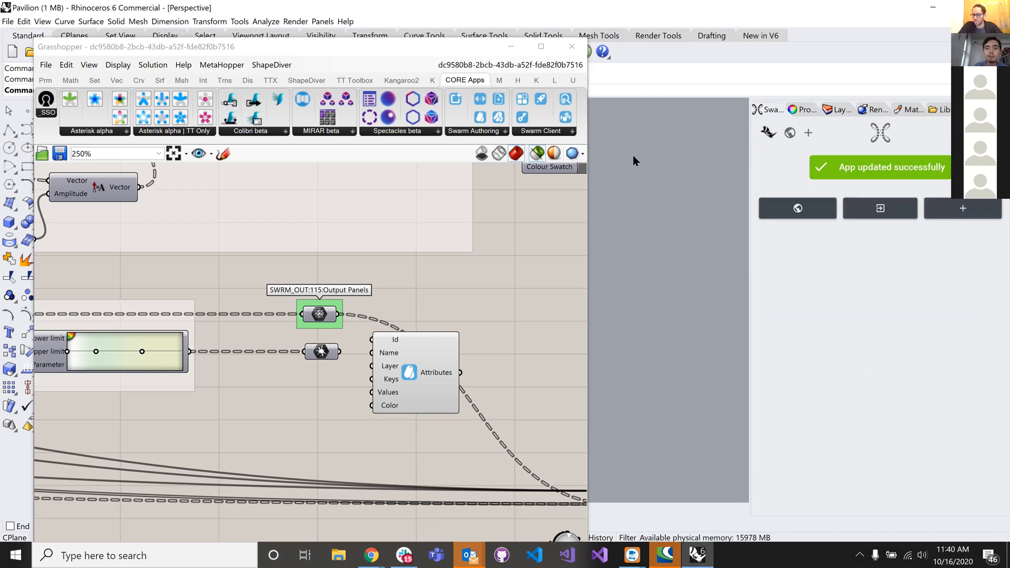
pyautogui.moveTo(437, 47); pyautogui.dragTo(427, 160)
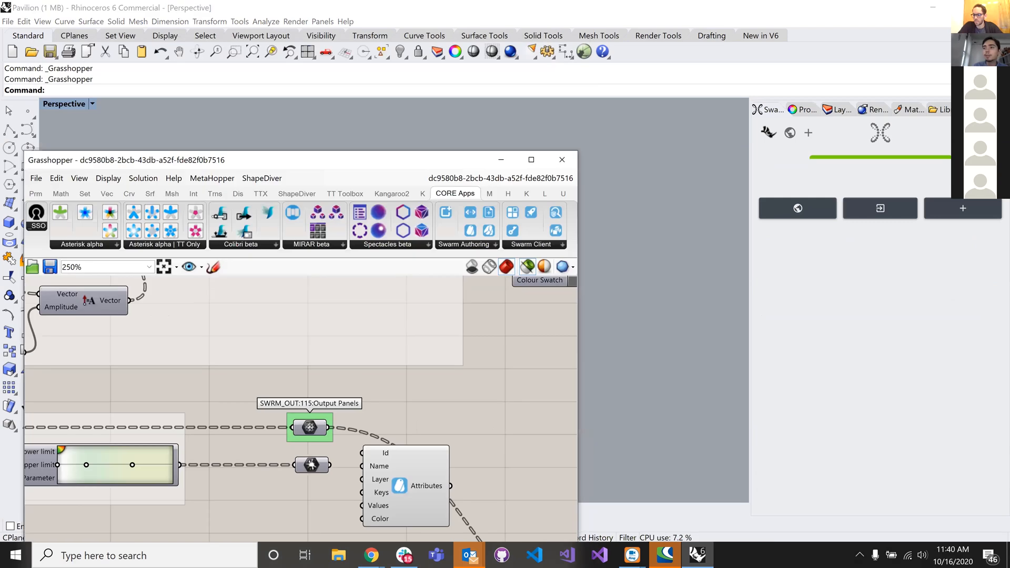
pyautogui.click(809, 5)
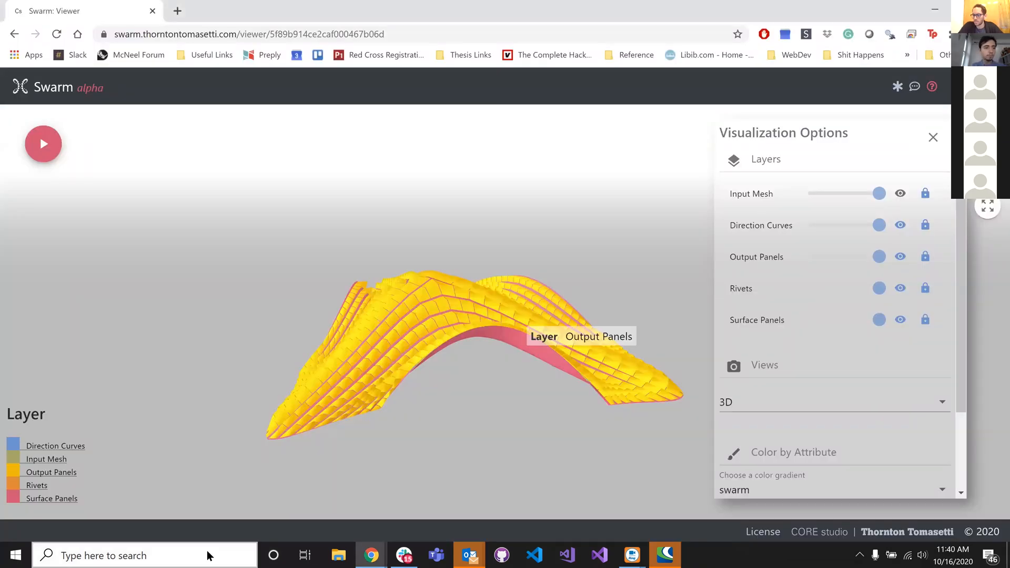
# - Try to relaunch Rhino from the Windows search
pyautogui.press('super')
pyautogui.write('rhin')
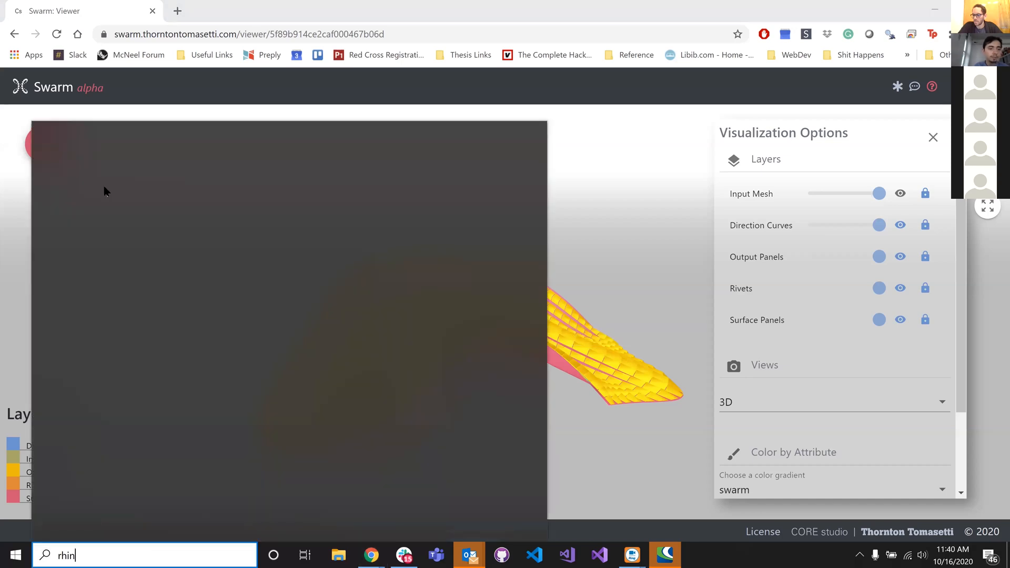
pyautogui.press('Return')
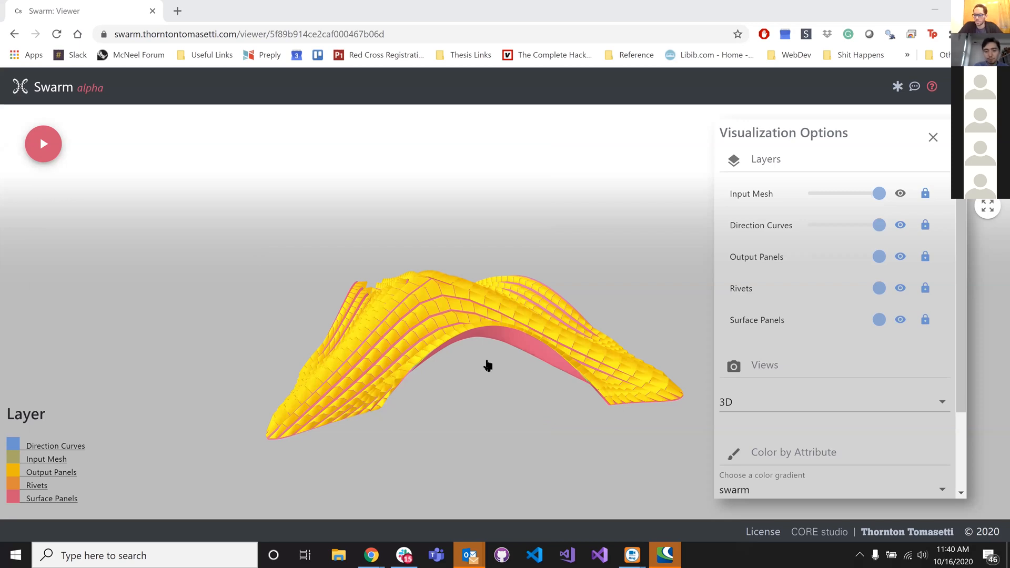
# - Orbit the pavilion in the Swarm viewer to look at it from another side and maximize the Chrome window
pyautogui.click(468, 376)
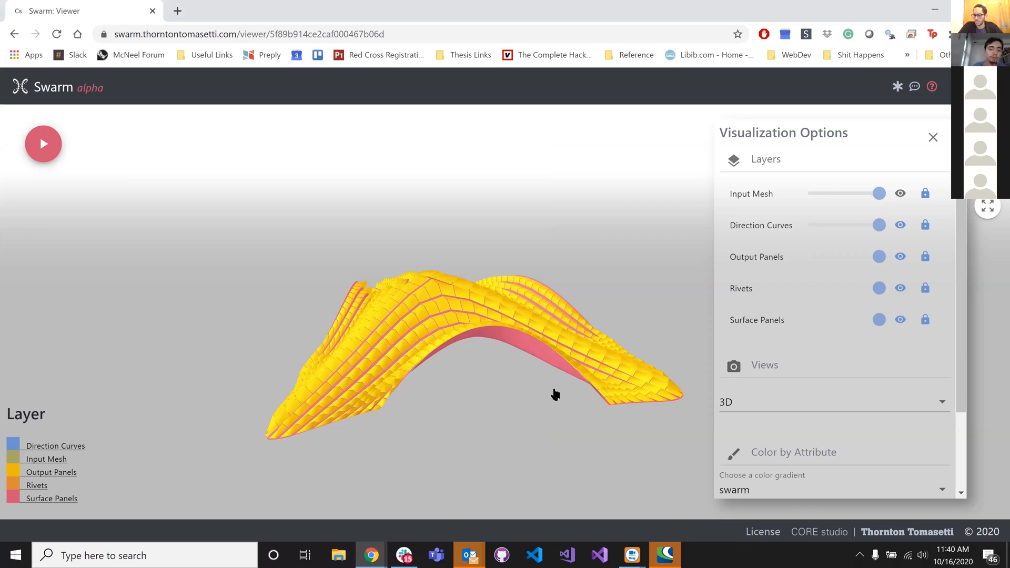
pyautogui.moveTo(556, 394); pyautogui.dragTo(638, 445)
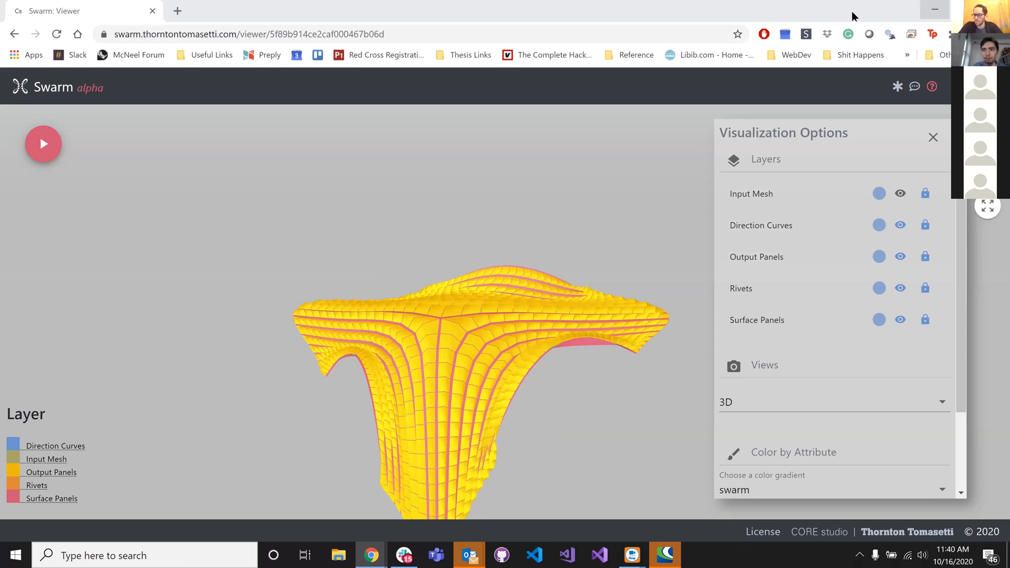
pyautogui.click(935, 9)
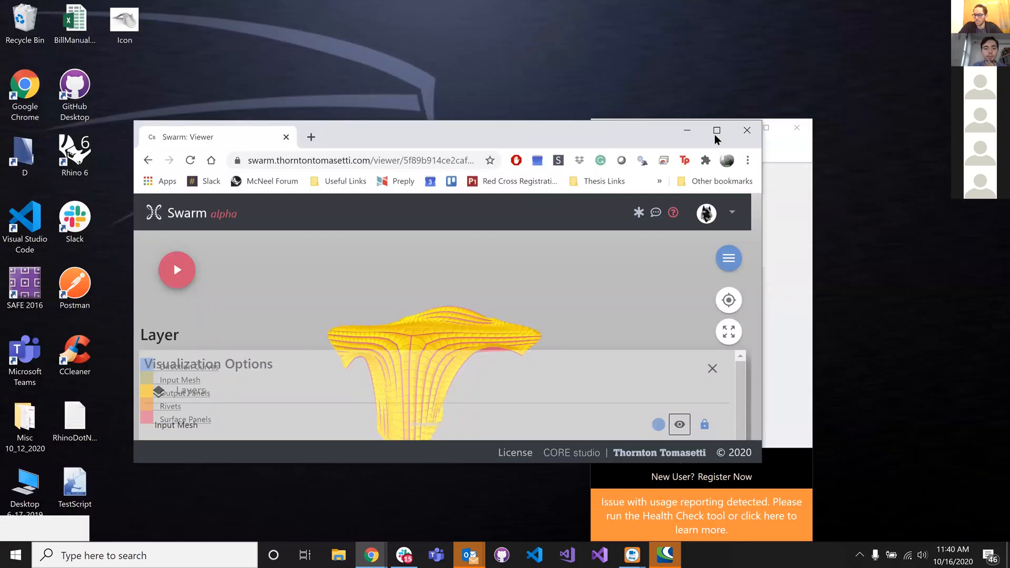
pyautogui.click(717, 131)
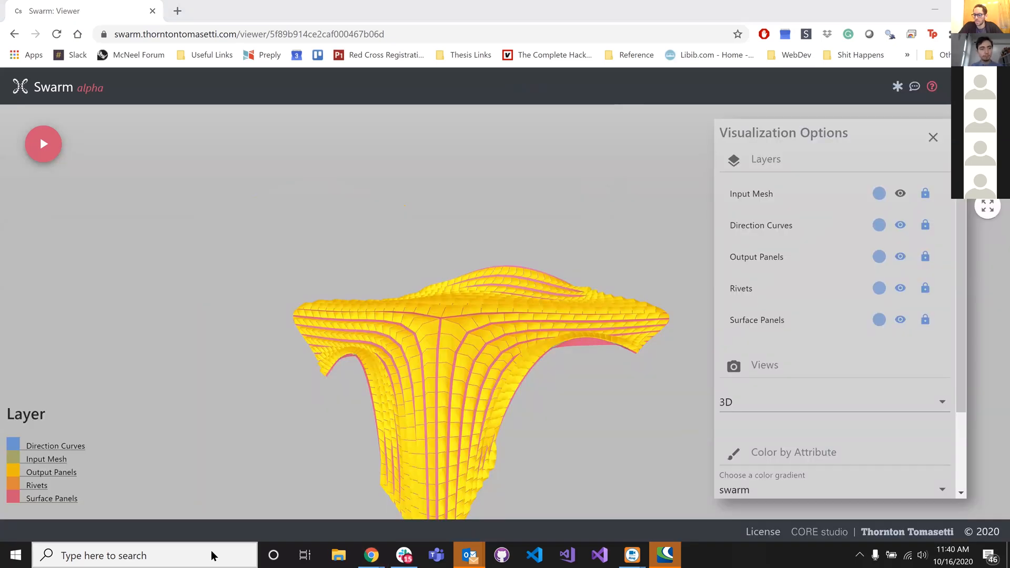
# - Search Windows for Rhino 6 and start it again
pyautogui.click(211, 552)
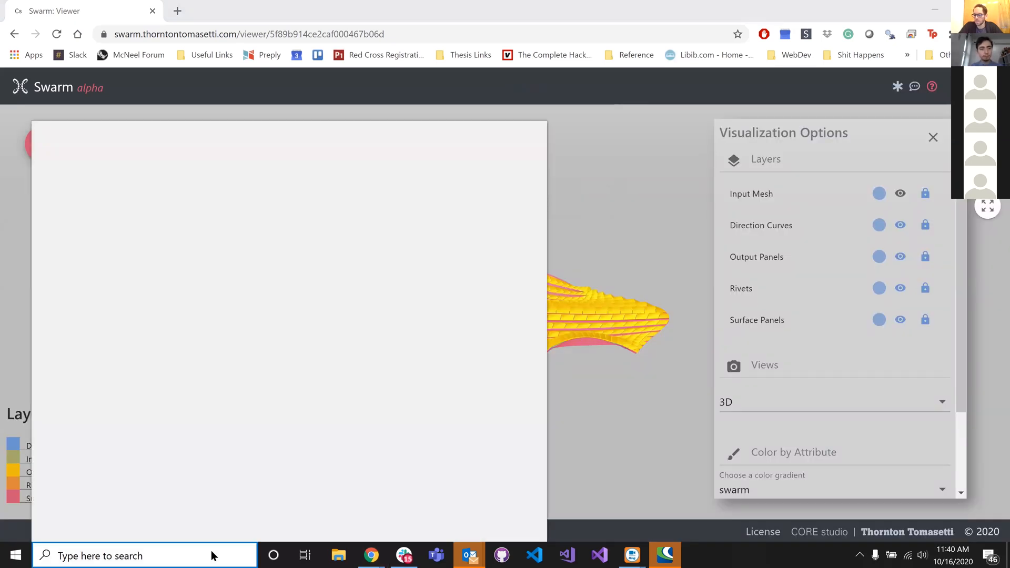
pyautogui.write('rh')
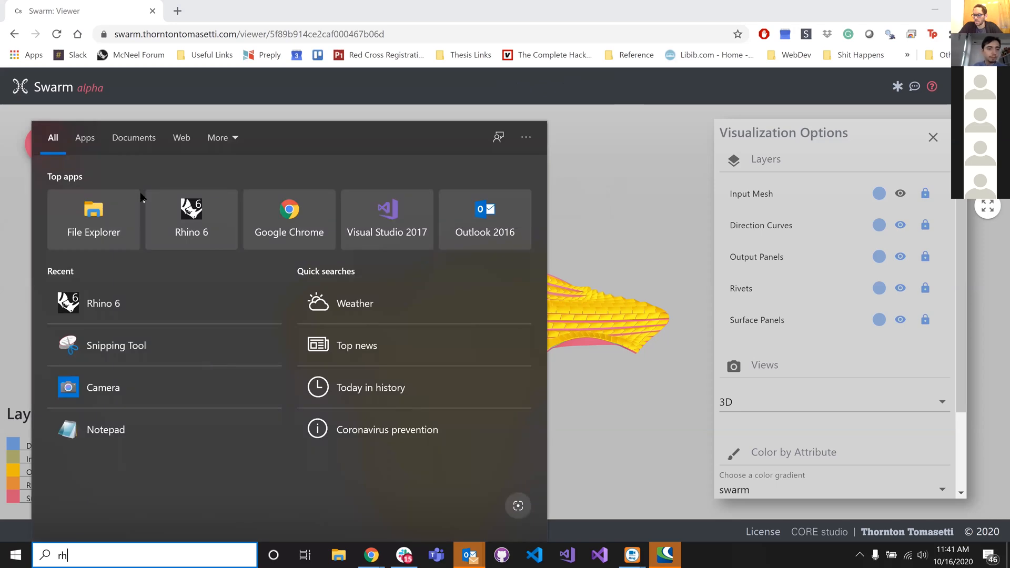
pyautogui.write('i')
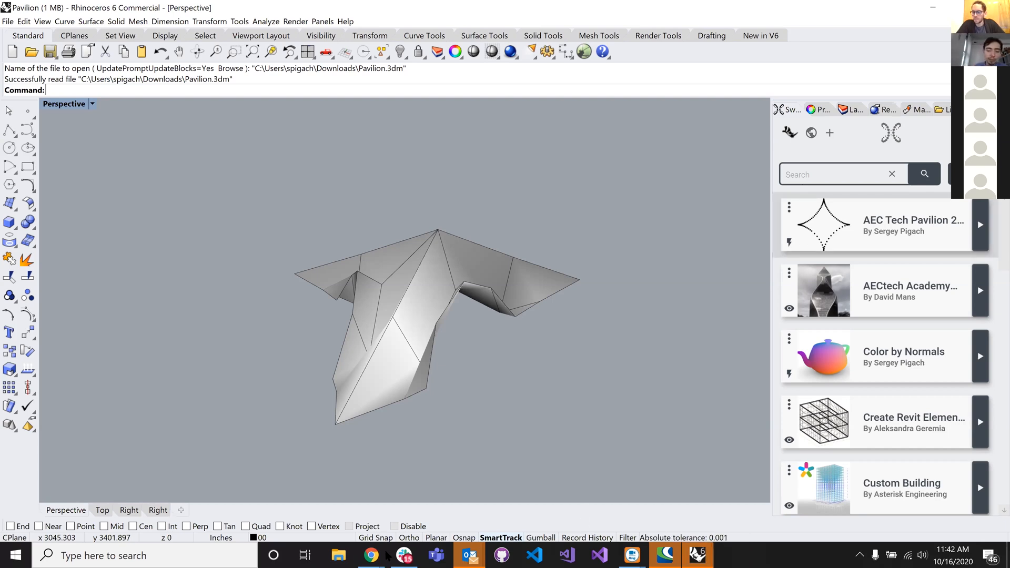
# - Switch to the Swarm viewer window in Chrome and open the Swarm Apps Marketplace
pyautogui.moveTo(385, 555)
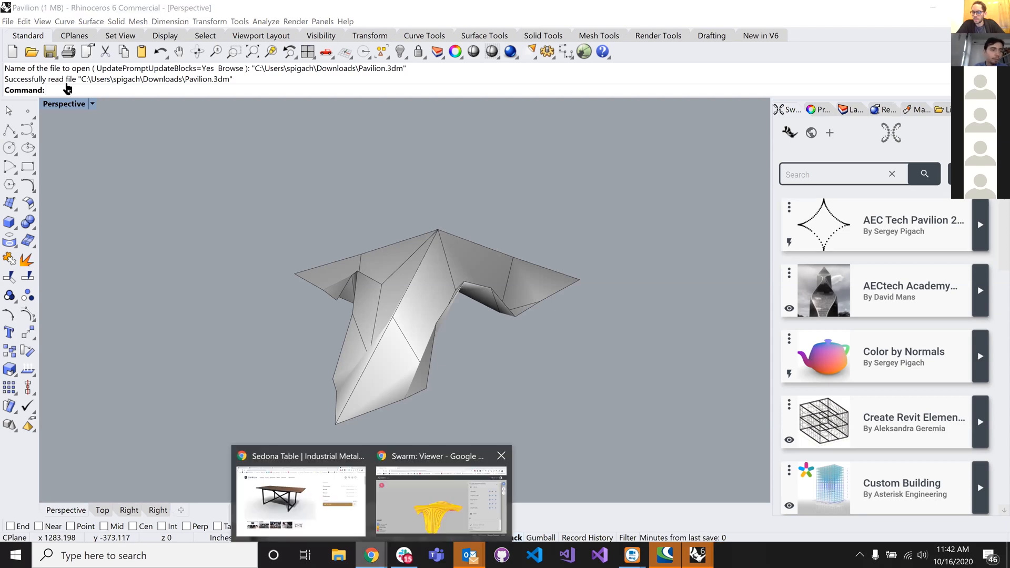
pyautogui.click(441, 501)
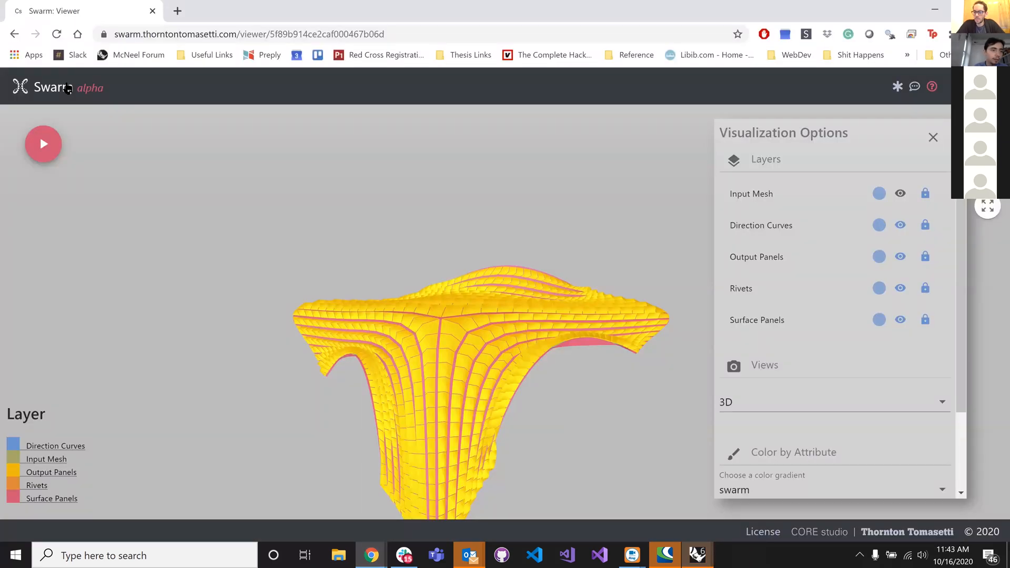
pyautogui.click(67, 89)
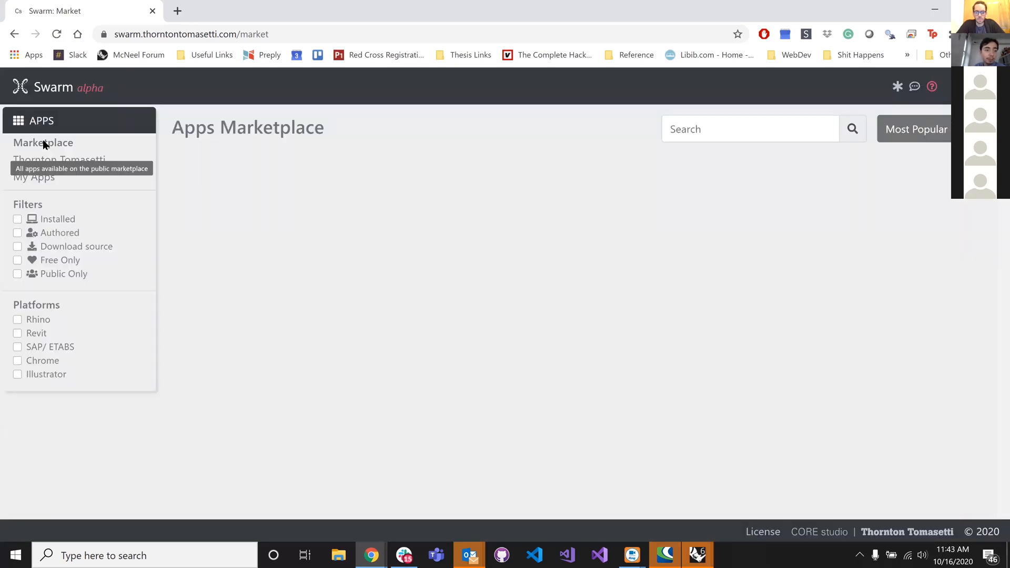
# - List the Thornton Tomasetti organization's apps in the Apps Marketplace and browse through the private apps
pyautogui.click(87, 164)
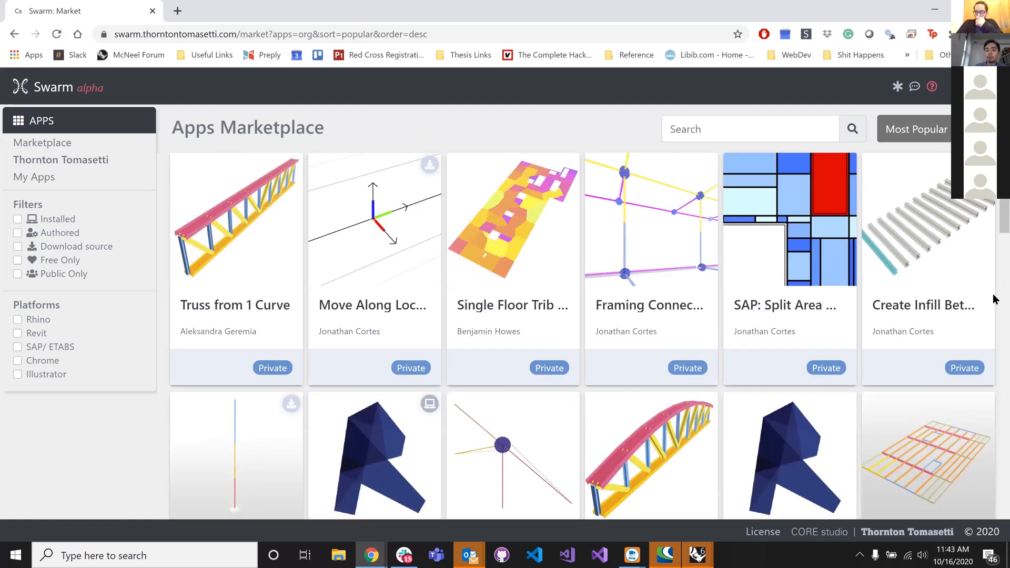
pyautogui.scroll(-4, 995, 299)
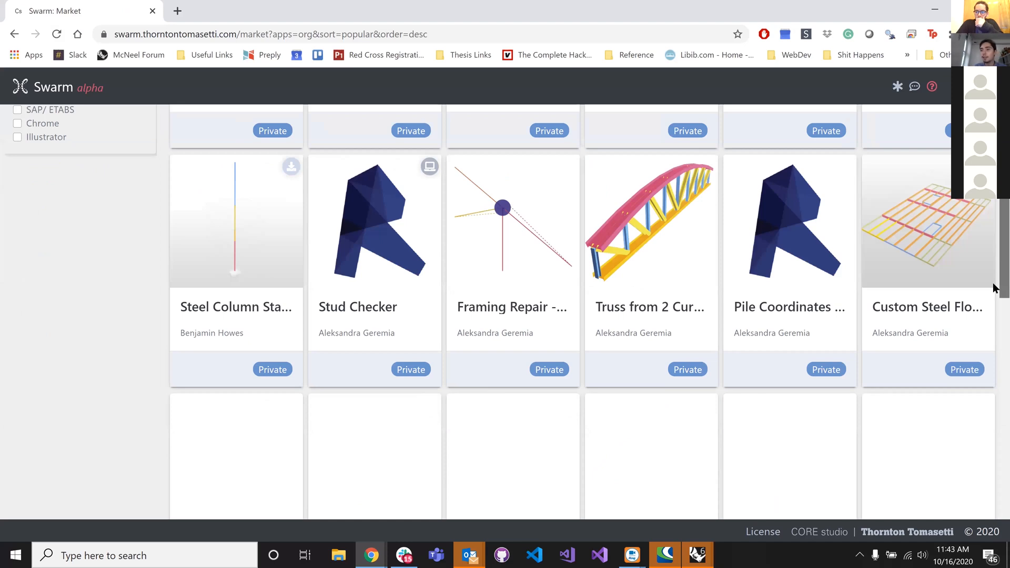
pyautogui.scroll(-4, 993, 282)
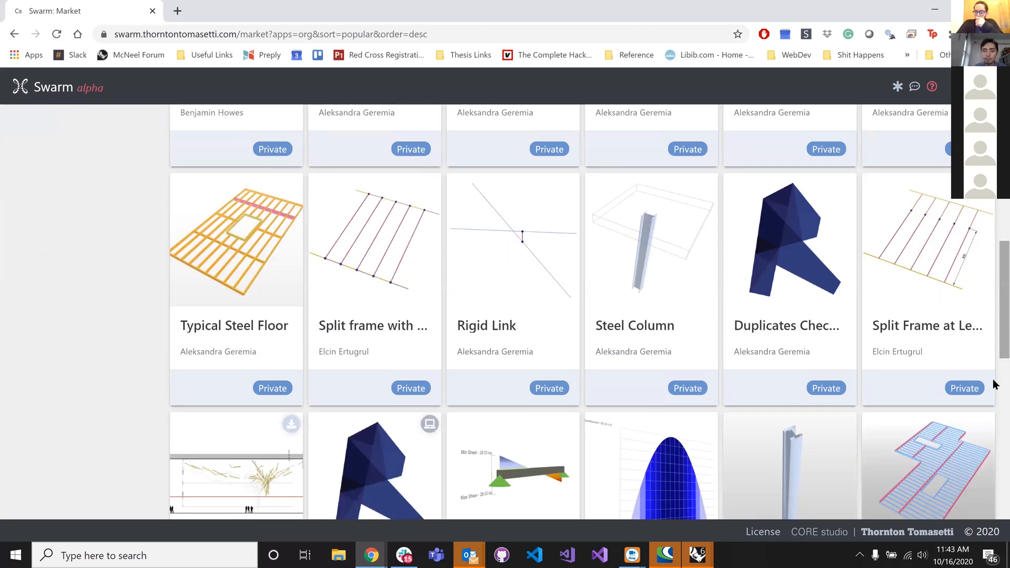
pyautogui.scroll(-3, 995, 382)
pyautogui.scroll(5, 138, 181)
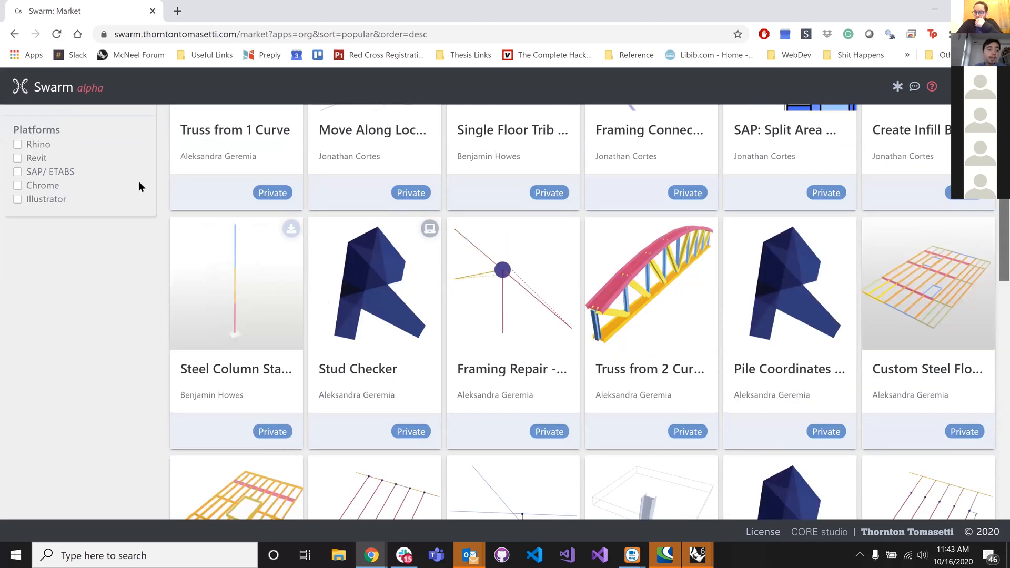
pyautogui.scroll(3, 50, 147)
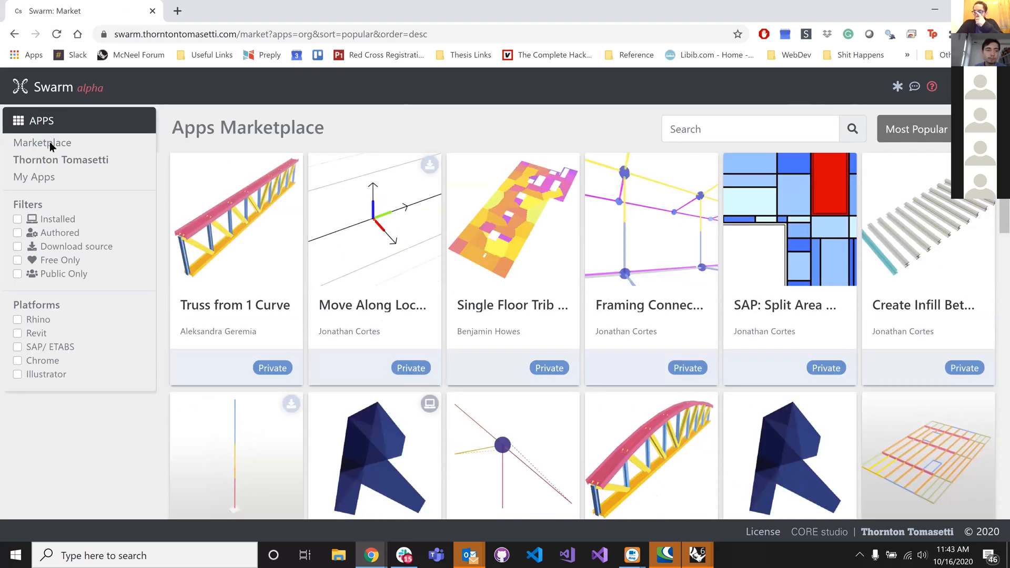
# - Show the apps on the public Marketplace and browse the free and paid ones
pyautogui.click(49, 141)
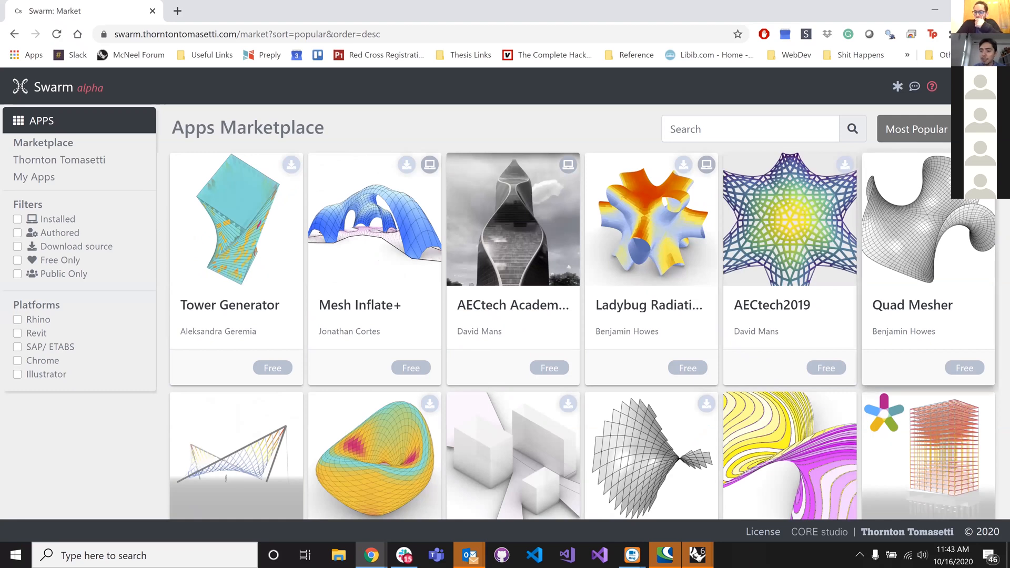
pyautogui.scroll(-1, 971, 304)
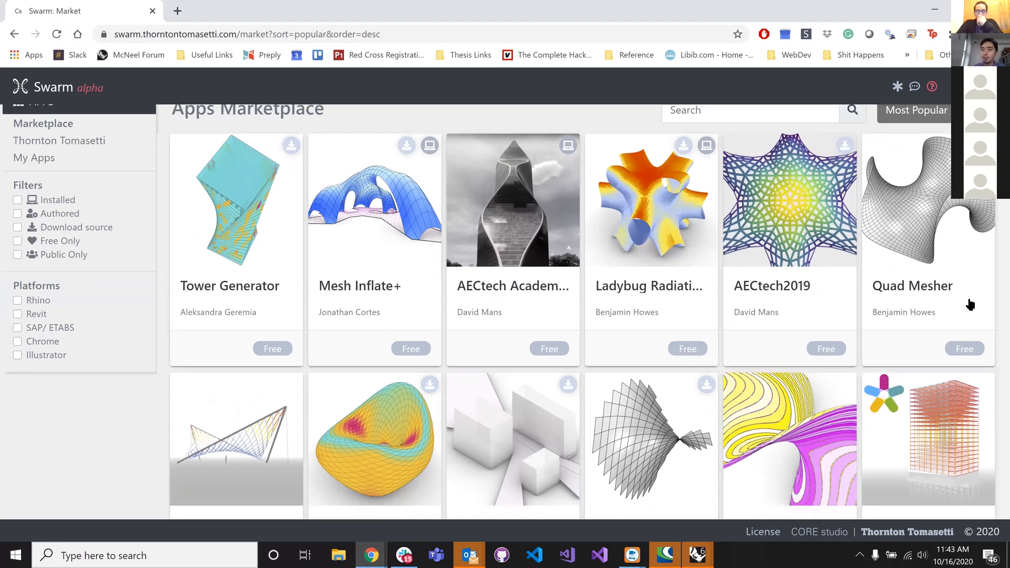
pyautogui.scroll(-4, 959, 345)
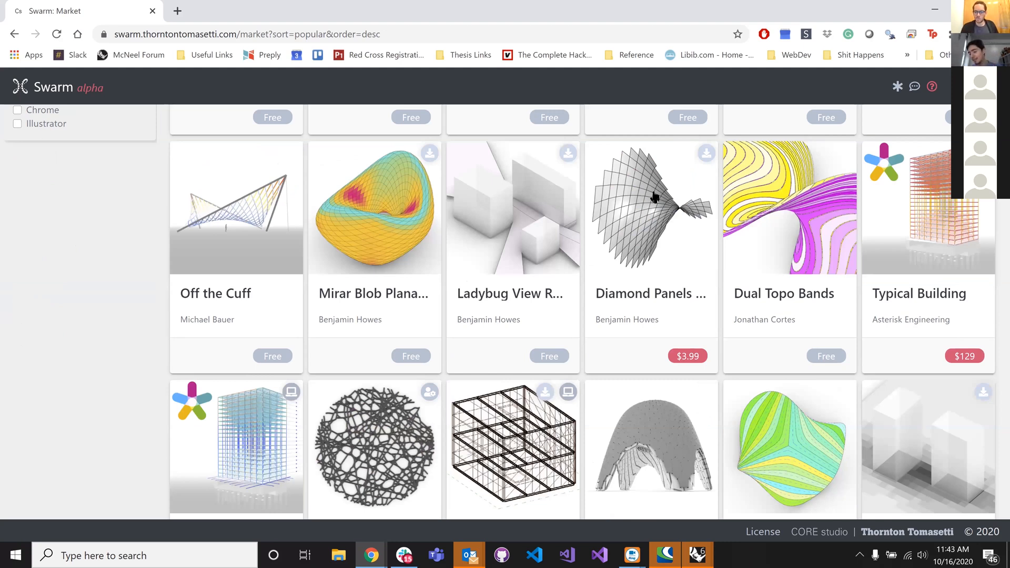
pyautogui.scroll(5, 654, 197)
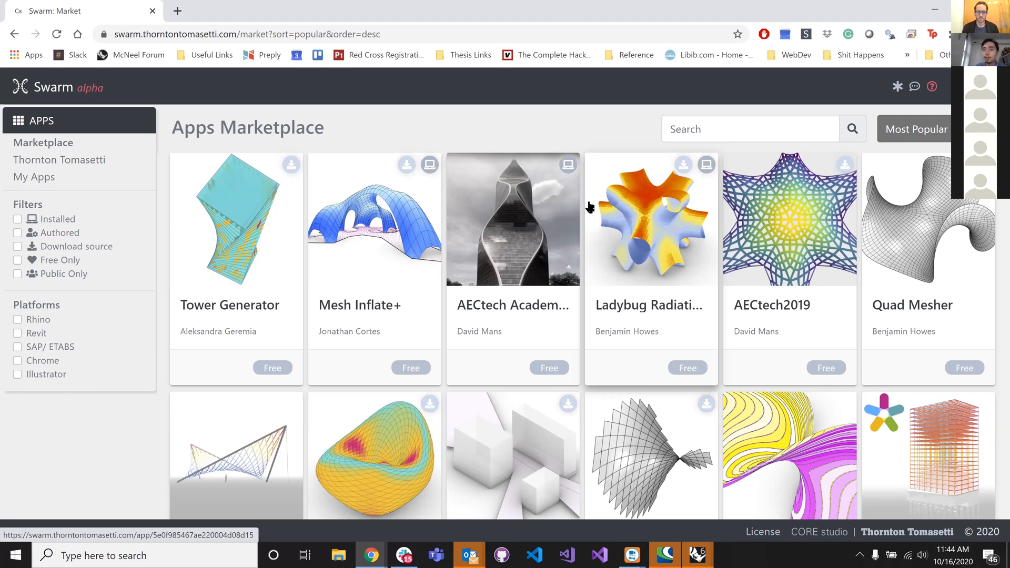
# - Return to Rhino and start Grasshopper, loading the metahopper_0.gha copy from Grasshopper's Libraries folder to resolve the file conflict
pyautogui.click(934, 11)
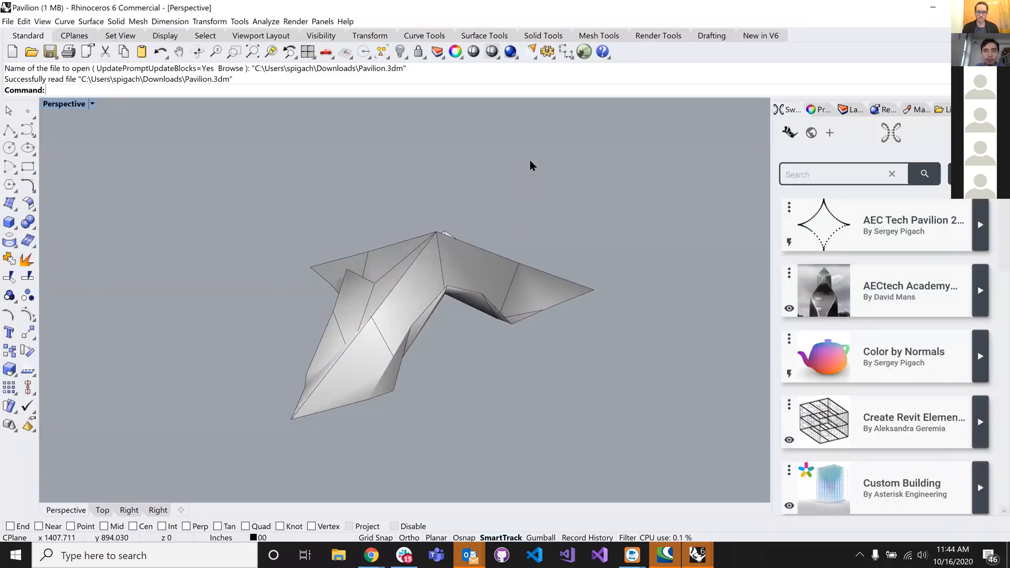
pyautogui.moveTo(584, 202); pyautogui.dragTo(585, 229, button='right')
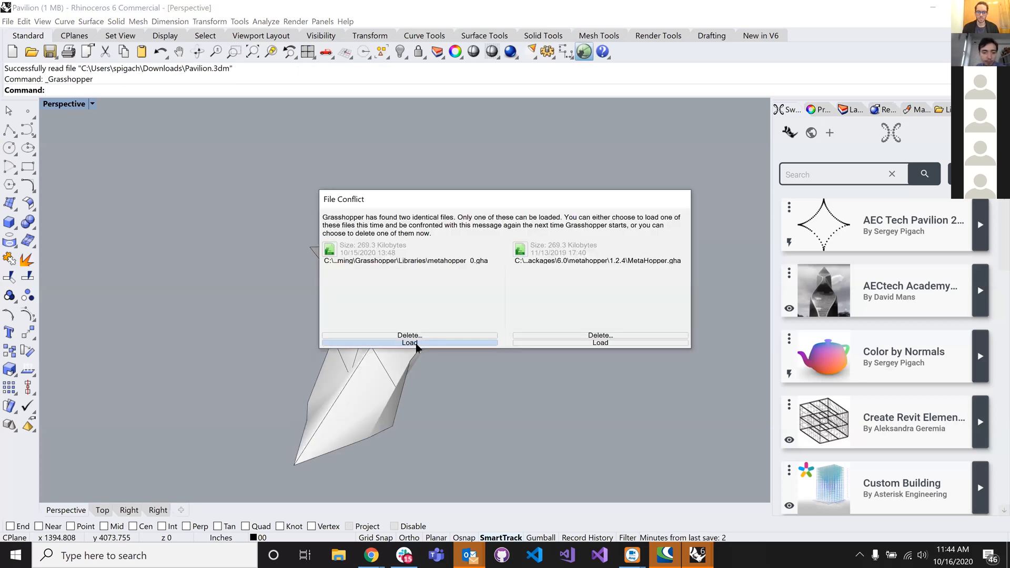
pyautogui.click(411, 343)
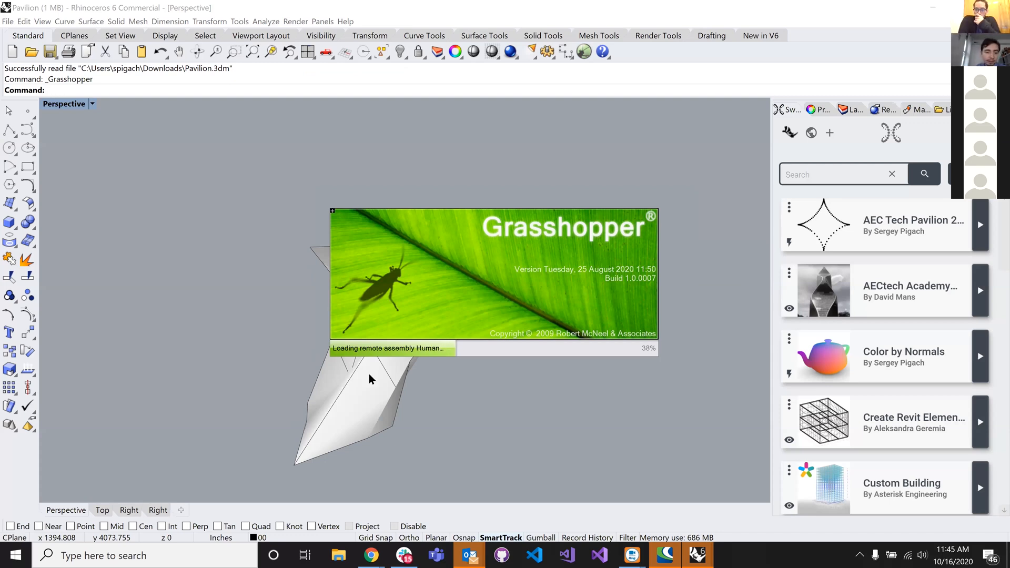
pyautogui.press('Return')
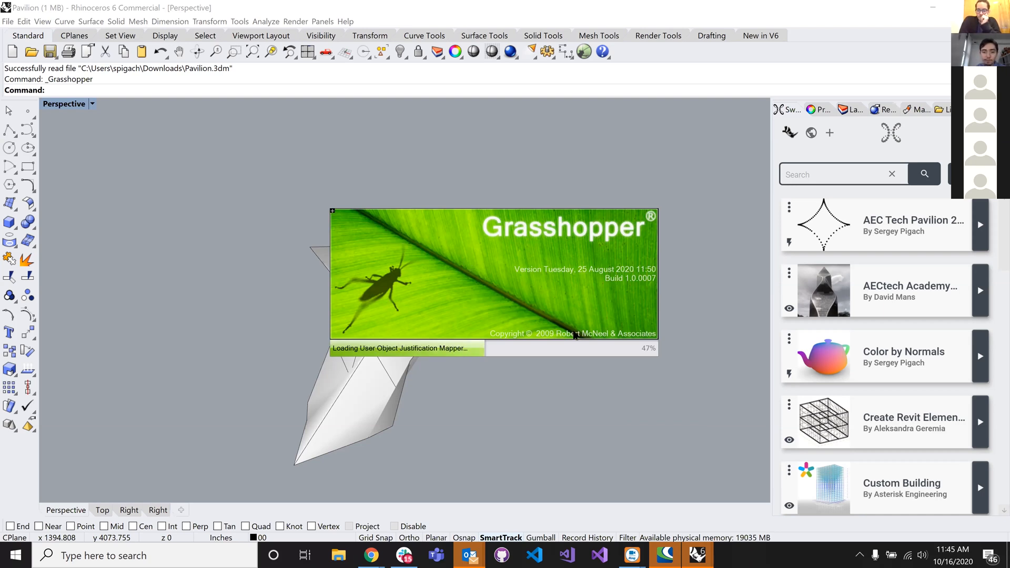
pyautogui.press('Return')
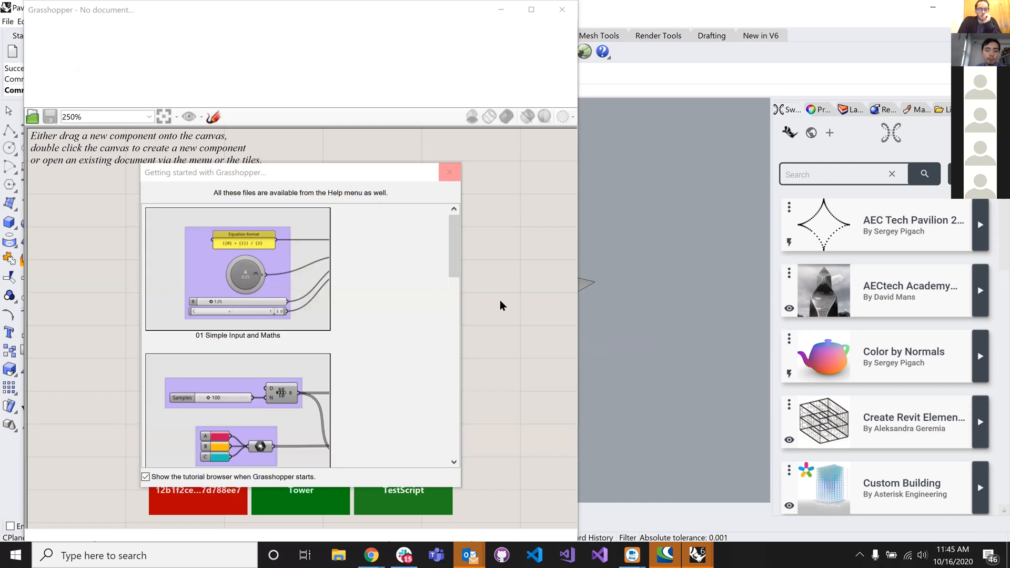
# - Load the AEC Tech Pavilion 2020 Swarm app's current definition from the server into Grasshopper
pyautogui.click(790, 210)
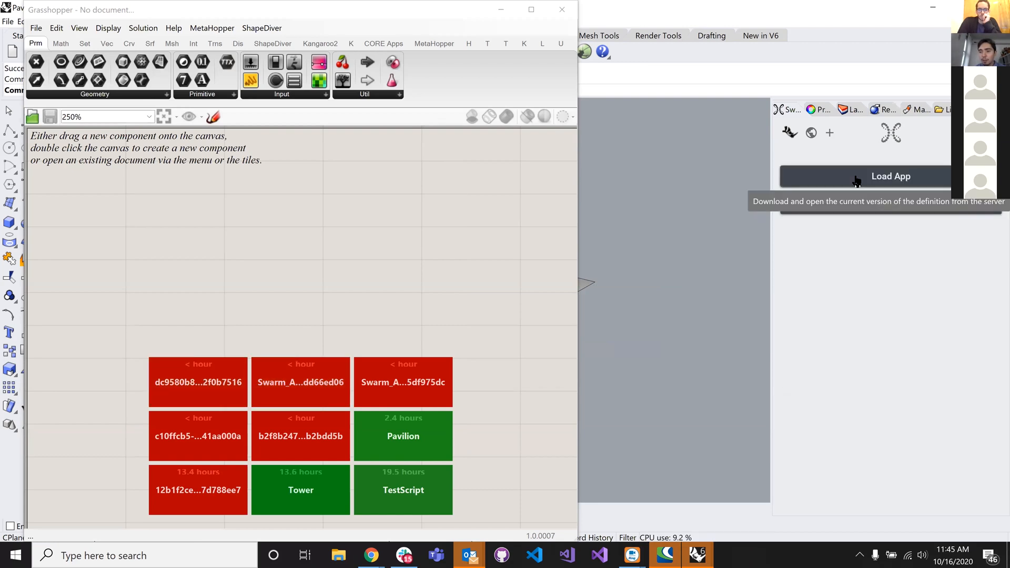
pyautogui.click(855, 178)
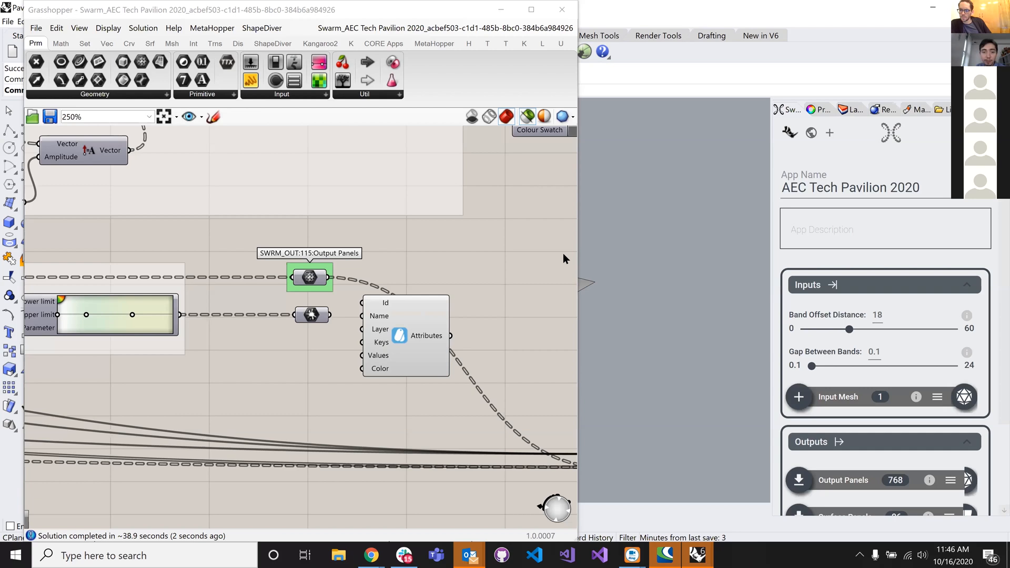
# - Delete the Add Rivets To Panels group and all of its components from the definition
pyautogui.moveTo(506, 253); pyautogui.dragTo(352, 345, button='right')
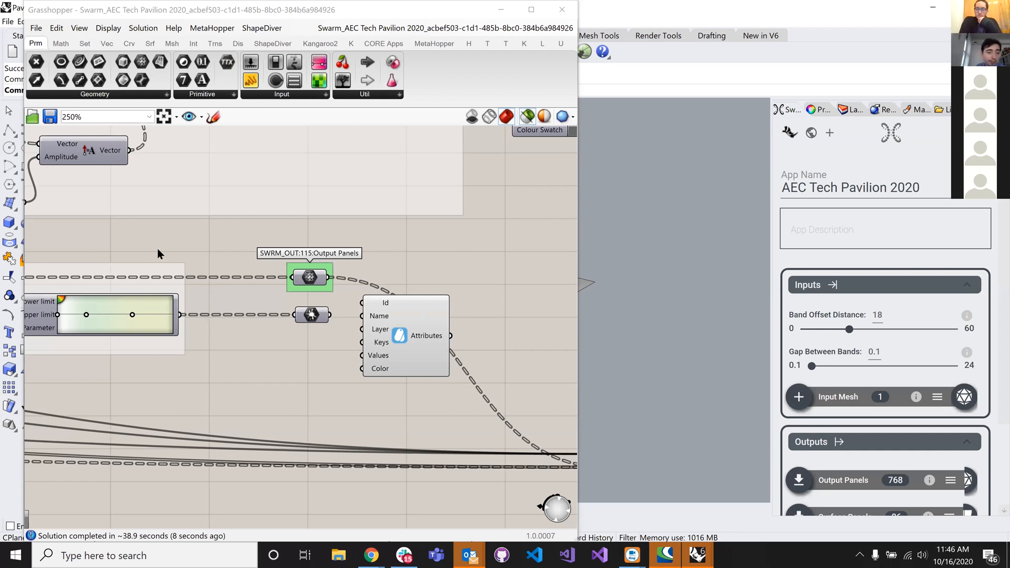
pyautogui.scroll(-1, 442, 268)
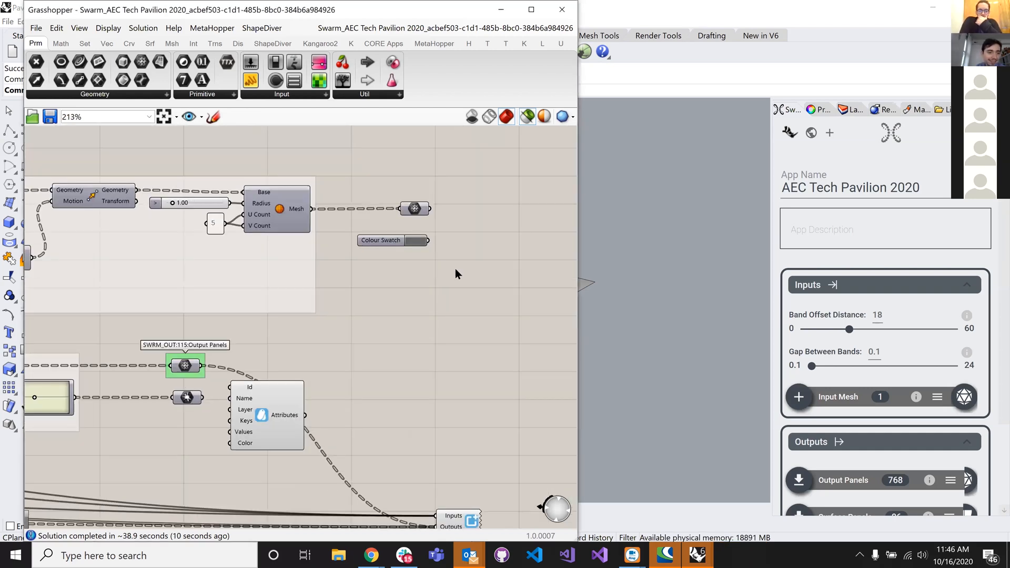
pyautogui.scroll(-1, 378, 258)
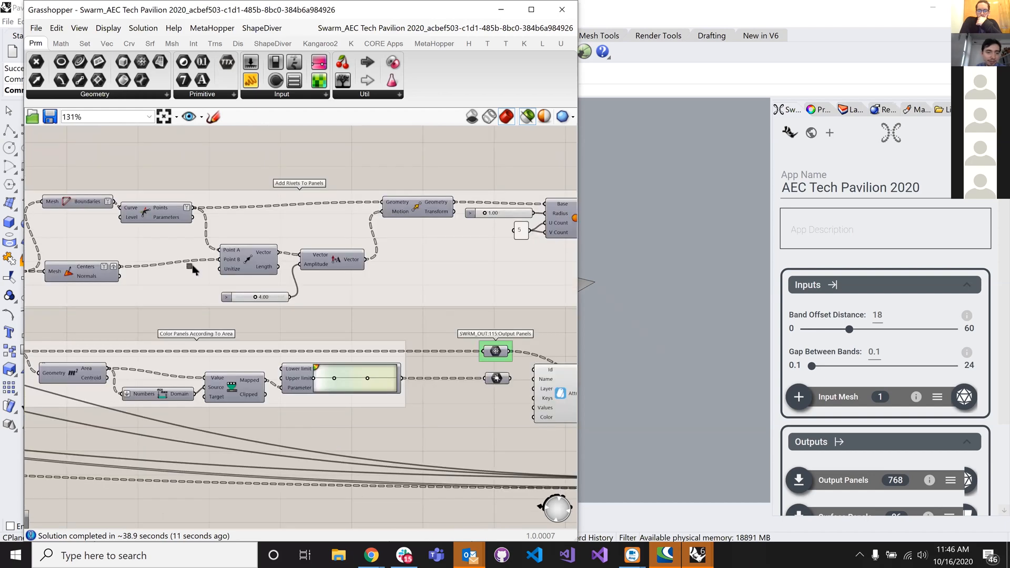
pyautogui.scroll(-1, 192, 266)
pyautogui.moveTo(82, 285); pyautogui.dragTo(524, 168)
pyautogui.moveTo(82, 285); pyautogui.dragTo(78, 287)
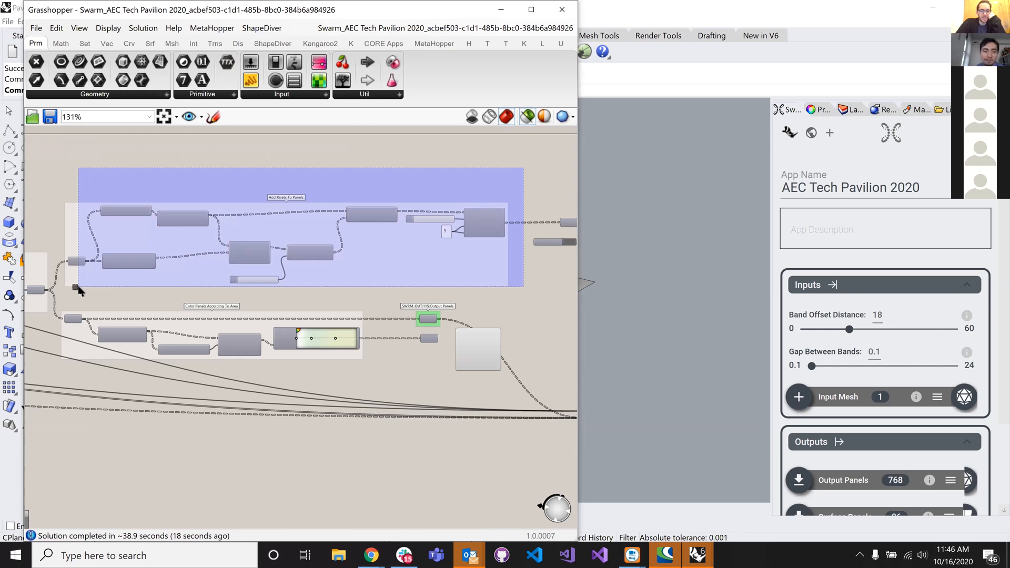
pyautogui.moveTo(78, 286); pyautogui.dragTo(78, 285)
pyautogui.press('Delete')
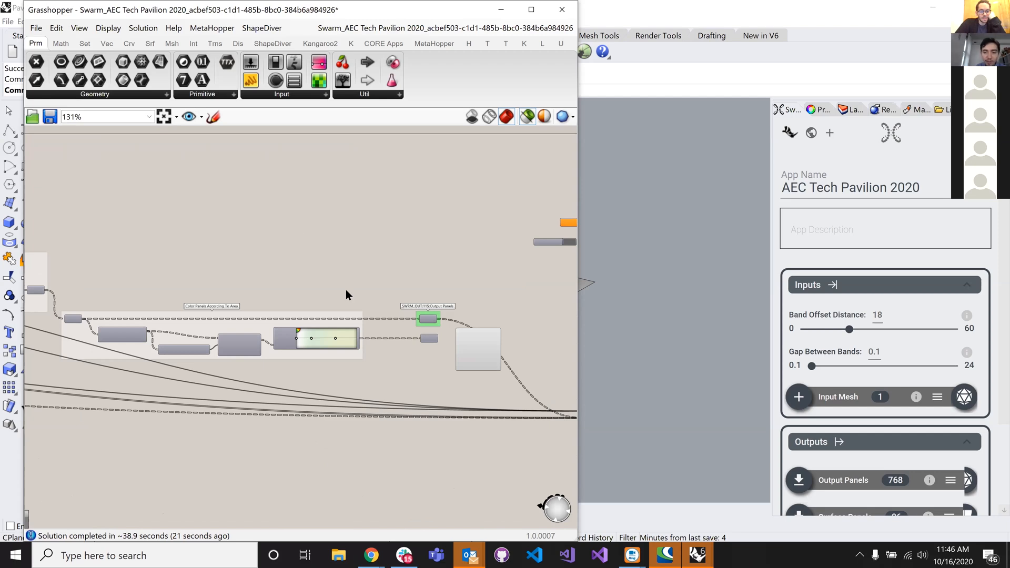
# - Check the Swarm Builder component's options and examine the definition back to the Input Mesh and Subdivide Mesh group
pyautogui.moveTo(396, 349); pyautogui.dragTo(230, 309, button='right')
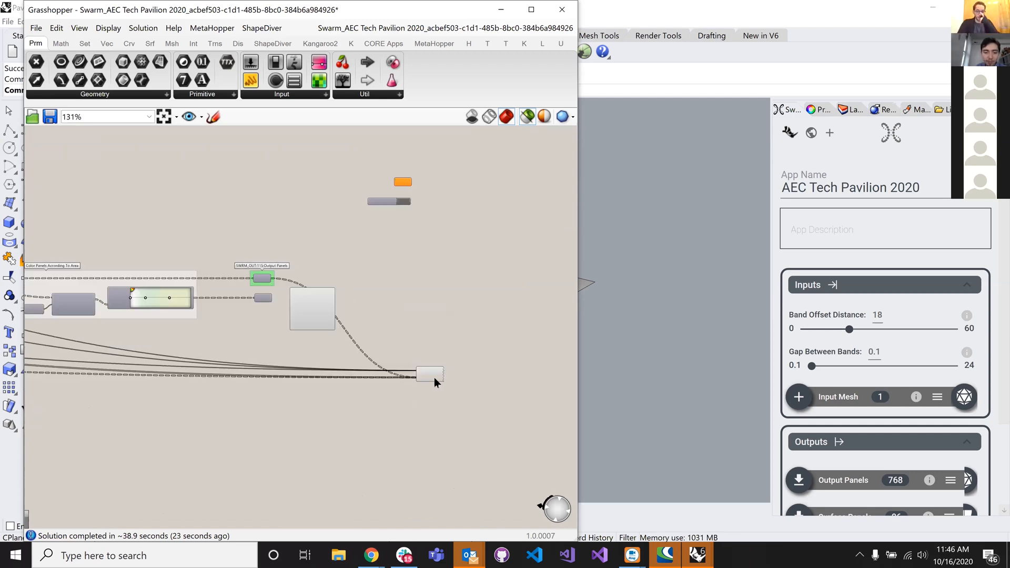
pyautogui.scroll(4, 440, 373)
pyautogui.rightClick(441, 380)
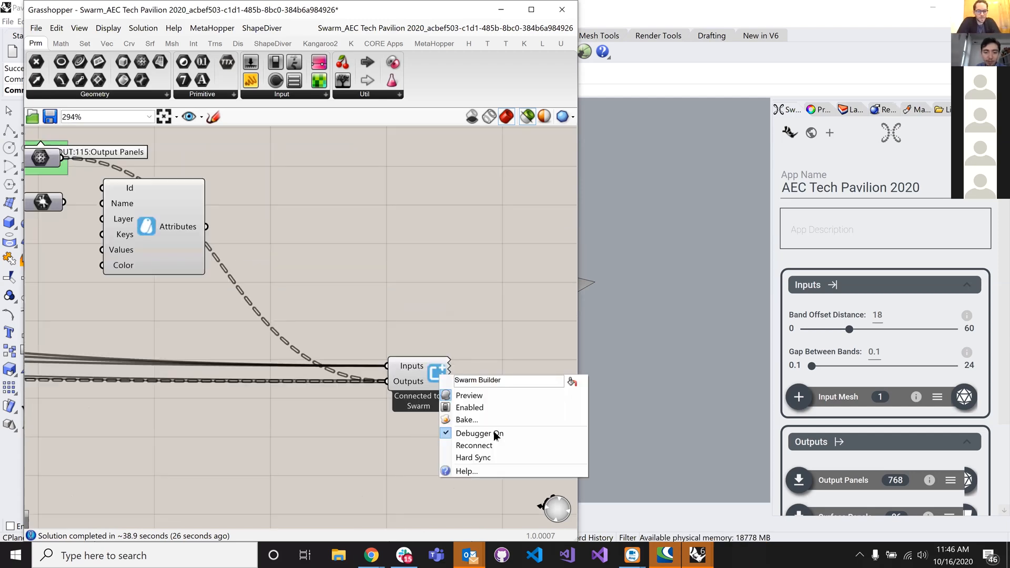
pyautogui.click(331, 273)
pyautogui.moveTo(331, 273); pyautogui.dragTo(480, 267, button='right')
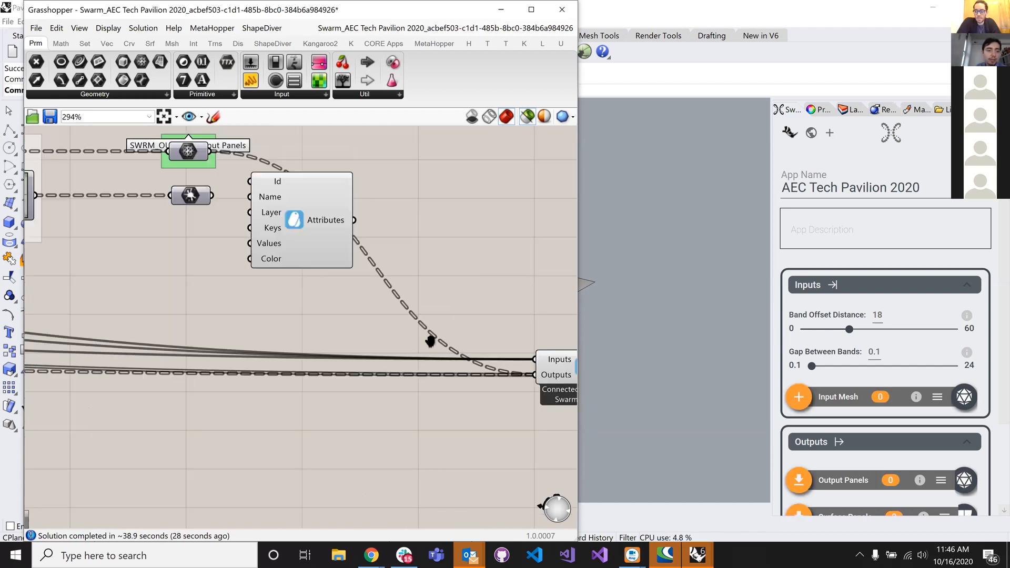
pyautogui.scroll(-4, 481, 265)
pyautogui.moveTo(299, 296); pyautogui.dragTo(429, 341, button='right')
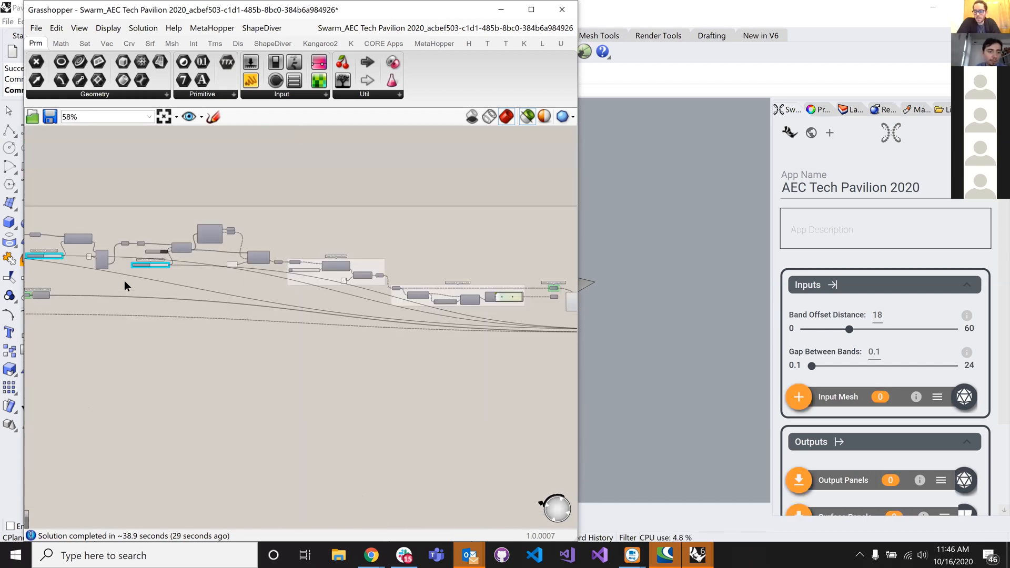
pyautogui.scroll(3, 124, 280)
pyautogui.scroll(3, 124, 265)
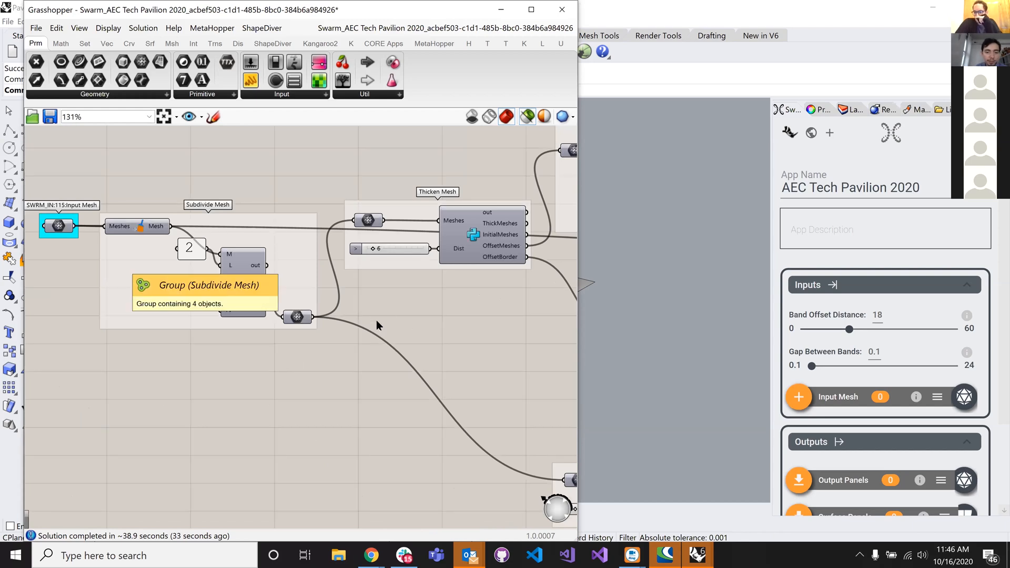
pyautogui.scroll(-3, 377, 320)
pyautogui.scroll(-2, 369, 320)
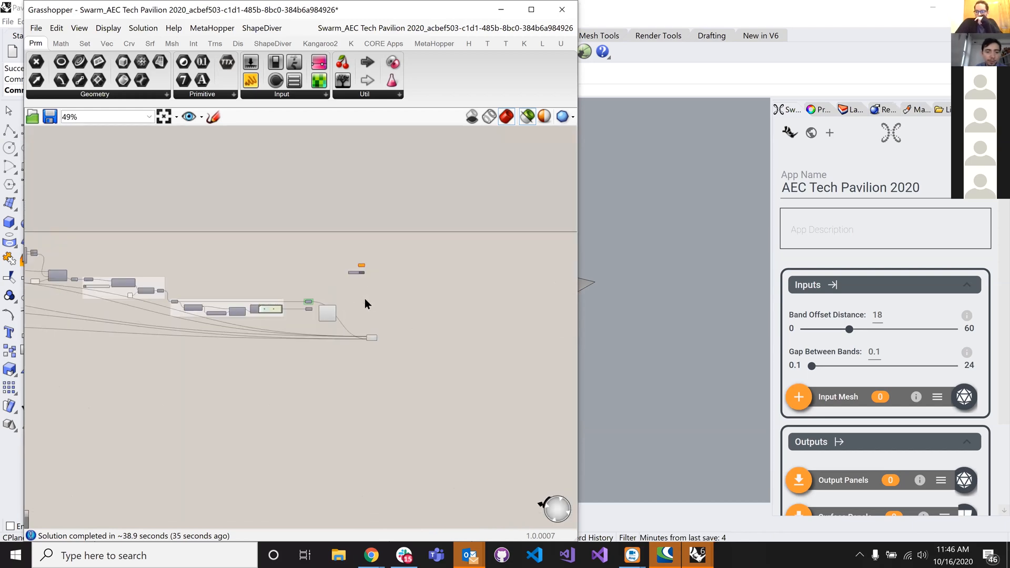
# - Connect the colour parameter below Output Panels to the Attributes component's Color input, and move Attributes away to make room
pyautogui.scroll(5, 365, 300)
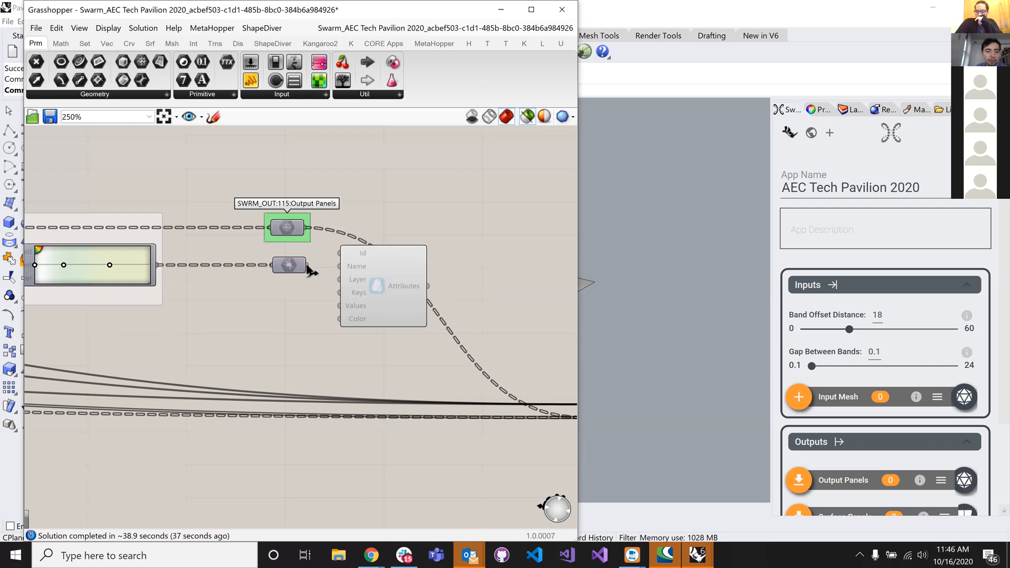
pyautogui.moveTo(307, 266); pyautogui.dragTo(365, 310)
pyautogui.moveTo(350, 349); pyautogui.dragTo(369, 310)
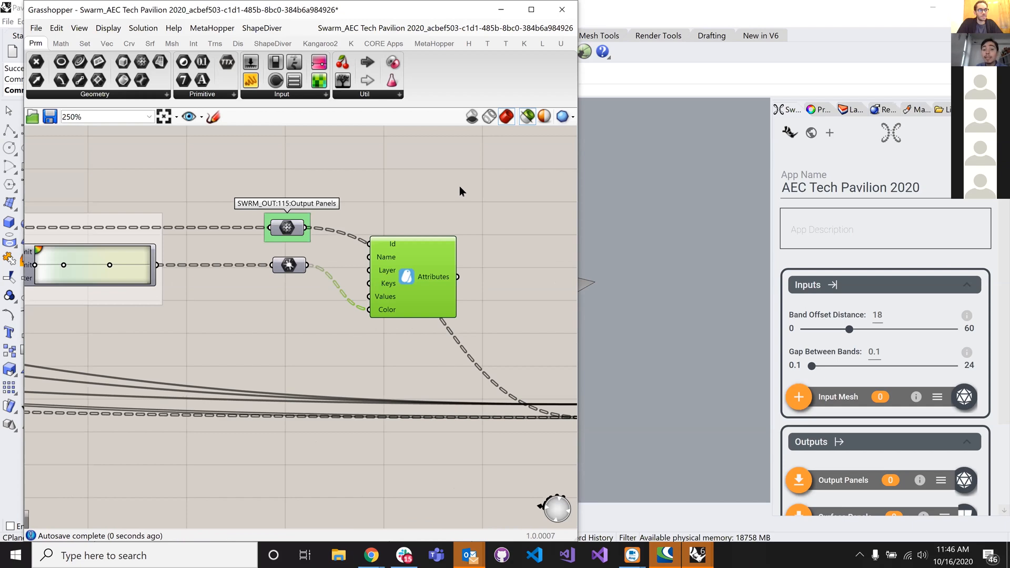
pyautogui.moveTo(388, 263); pyautogui.dragTo(456, 192)
pyautogui.moveTo(445, 200); pyautogui.dragTo(416, 244, button='right')
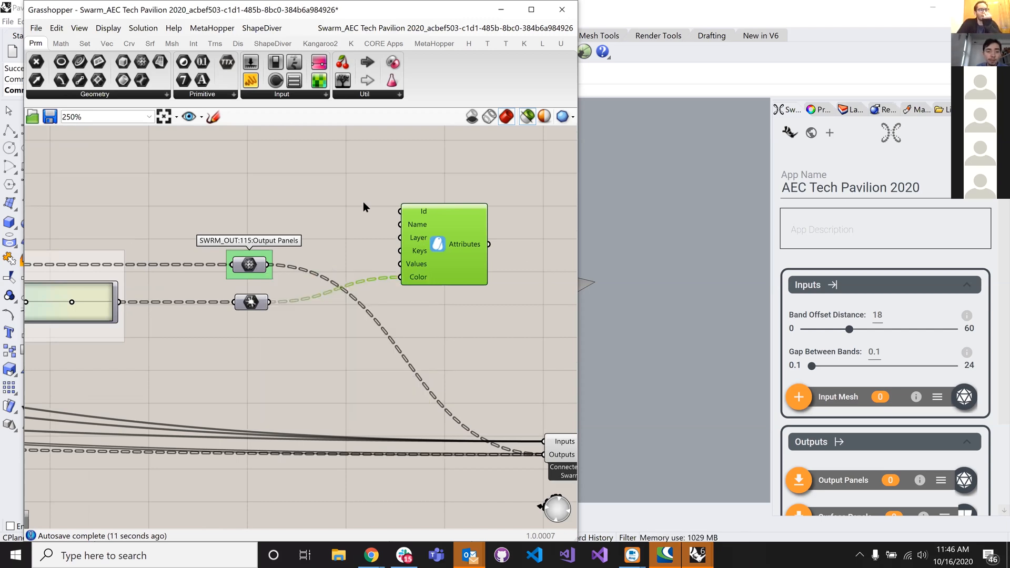
pyautogui.moveTo(440, 234); pyautogui.dragTo(520, 244)
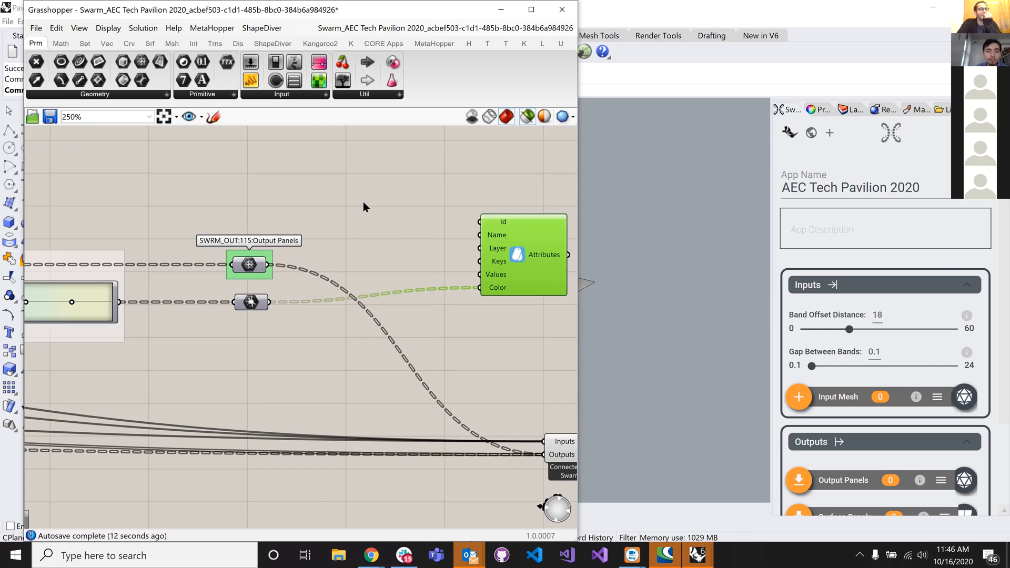
# - Add a Mesh Area component, feed it the Output Panels mesh, and line it up beside that parameter
pyautogui.doubleClick(375, 245)
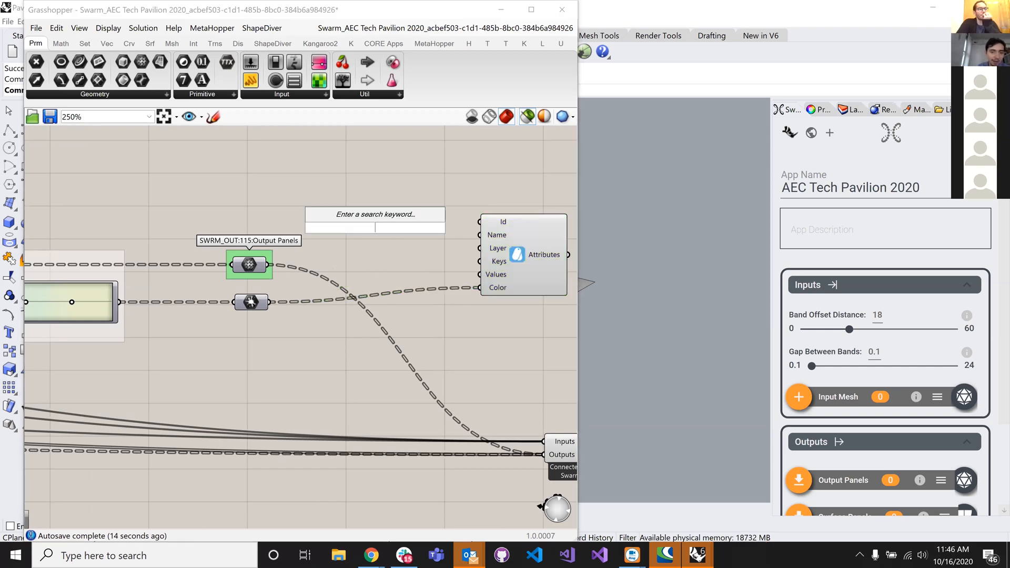
pyautogui.write('are')
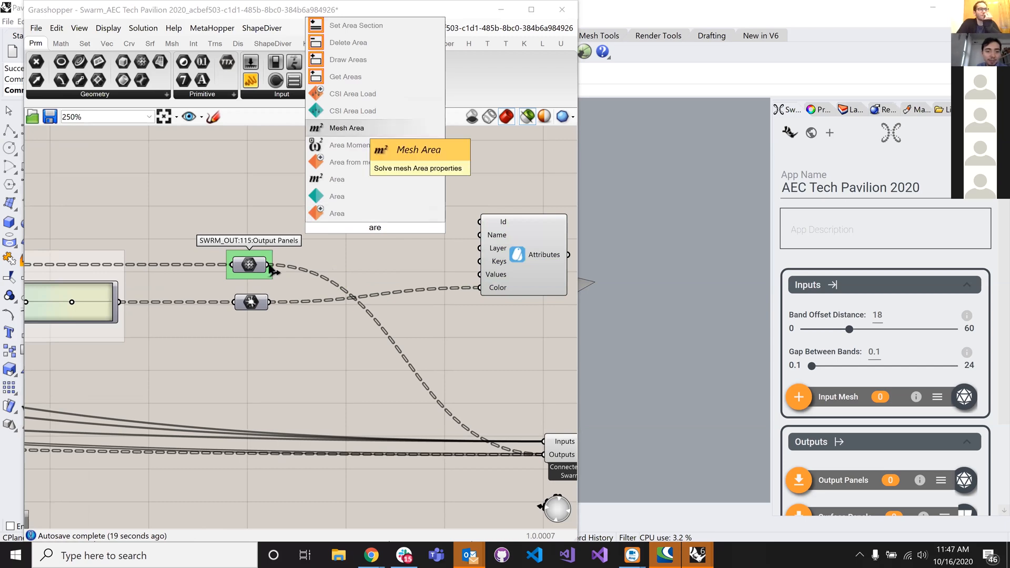
pyautogui.click(362, 130)
pyautogui.moveTo(268, 265); pyautogui.dragTo(364, 231)
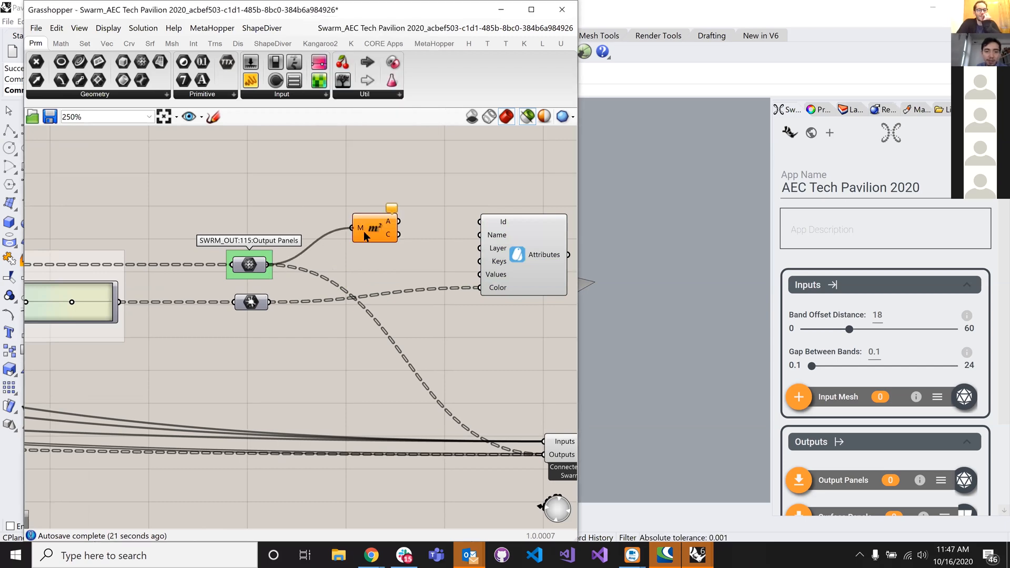
pyautogui.click(388, 225)
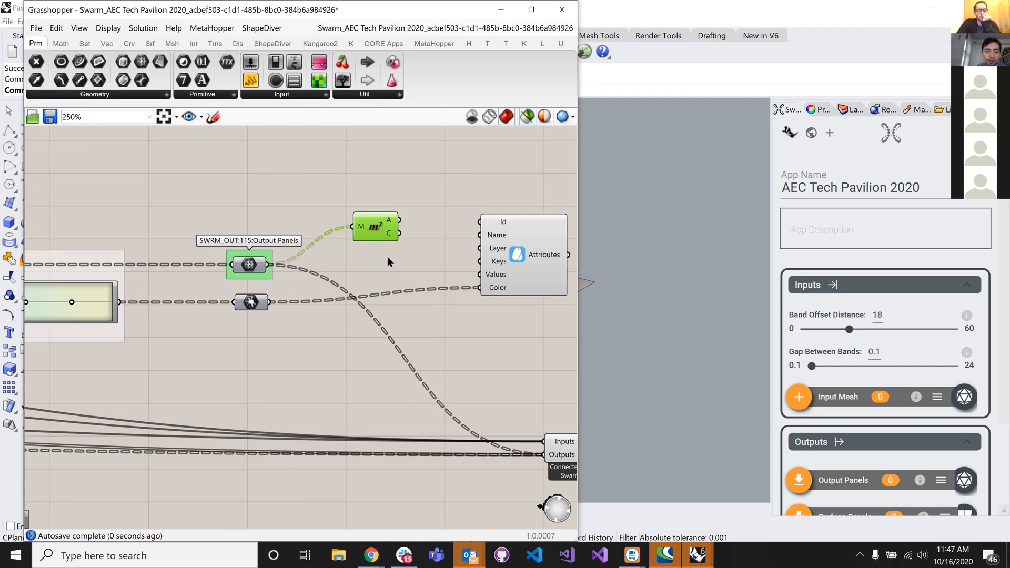
pyautogui.moveTo(388, 225); pyautogui.dragTo(389, 261)
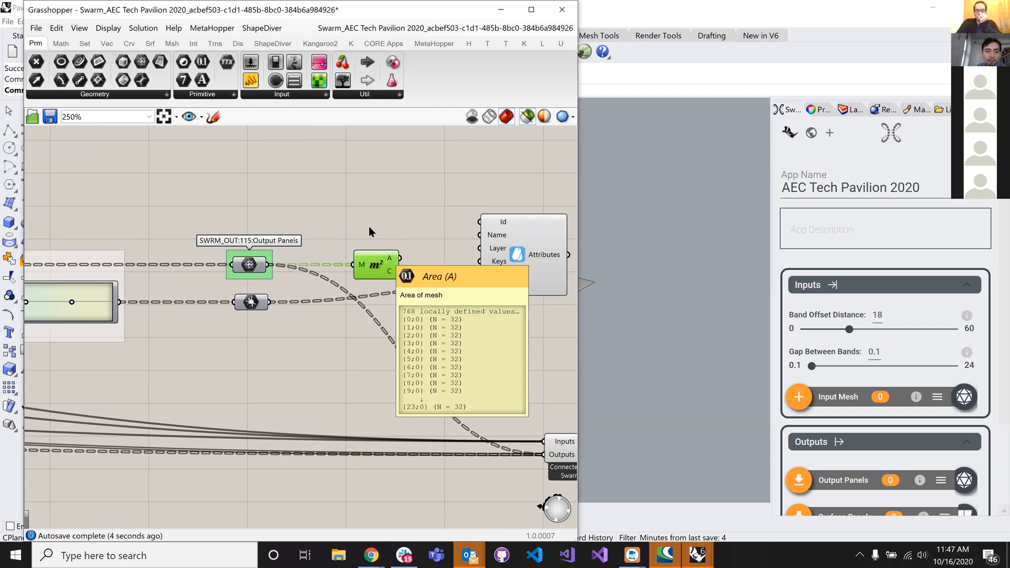
# - Add a text panel above the Mesh Area component containing "Mesh Area"
pyautogui.moveTo(349, 216); pyautogui.dragTo(341, 216, button='right')
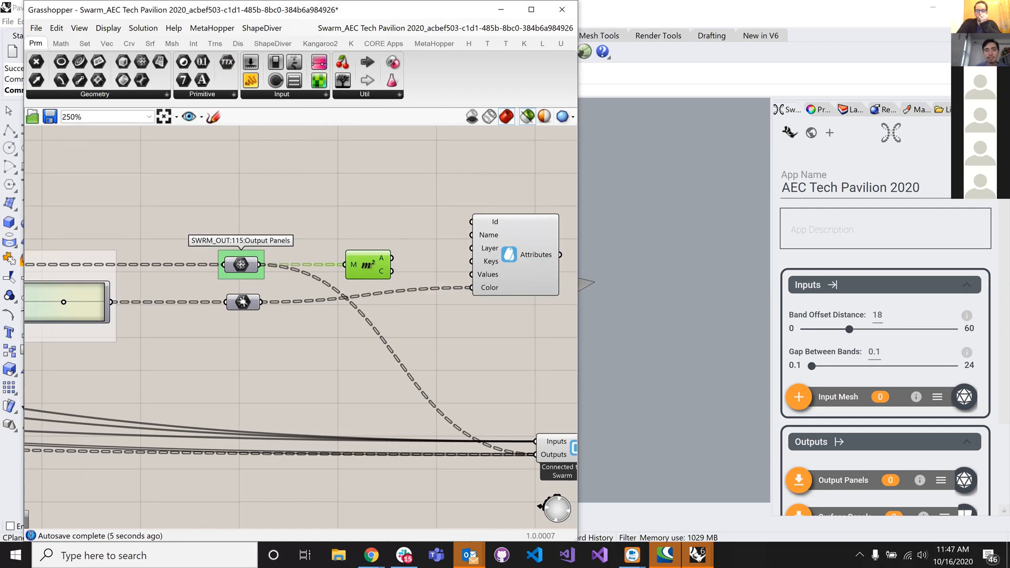
pyautogui.doubleClick(341, 216)
pyautogui.write('panel')
pyautogui.press('Return')
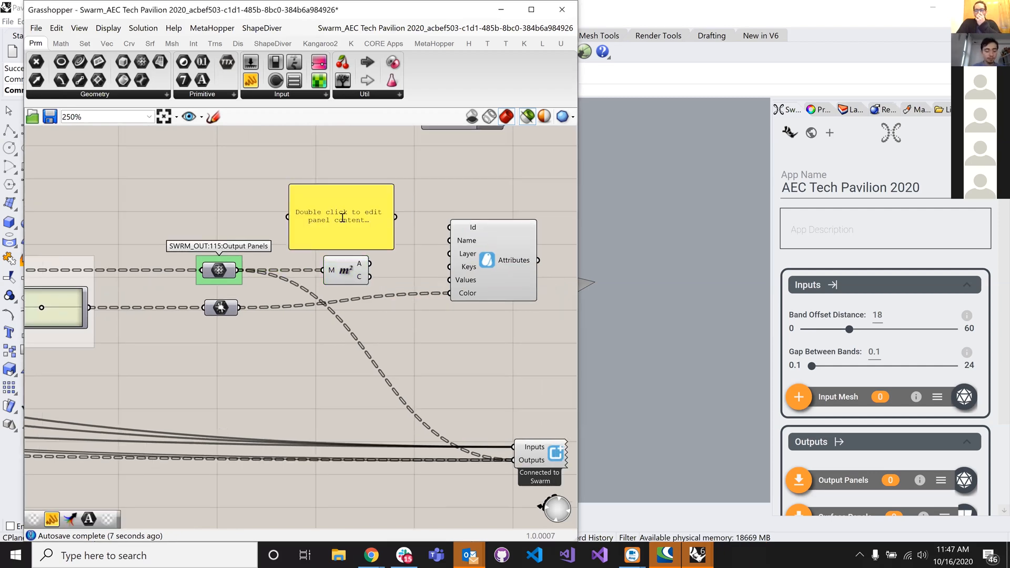
pyautogui.doubleClick(341, 216)
pyautogui.write('Mesh')
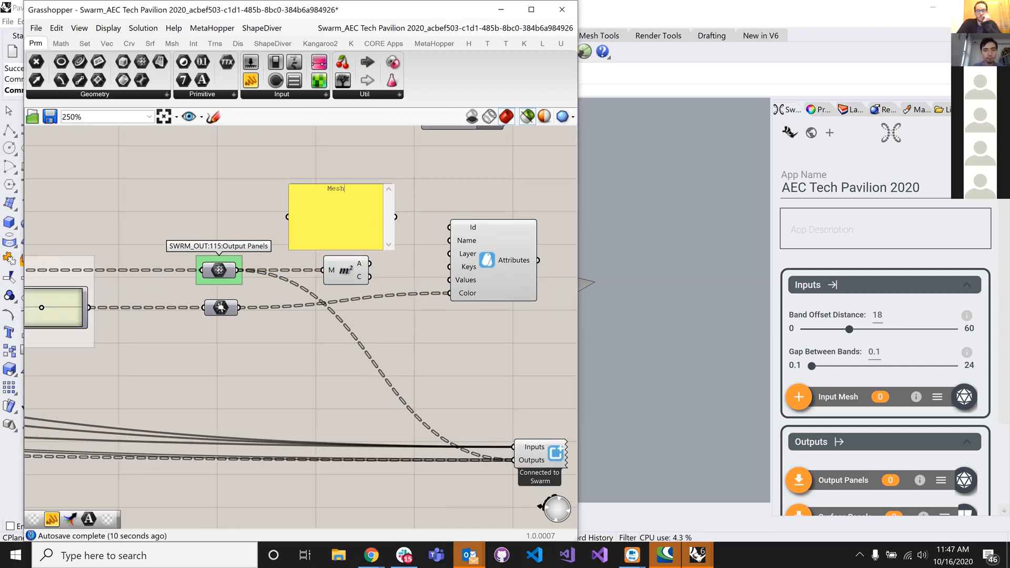
pyautogui.write(' Area')
pyautogui.click(424, 268)
pyautogui.moveTo(425, 268); pyautogui.dragTo(392, 258, button='right')
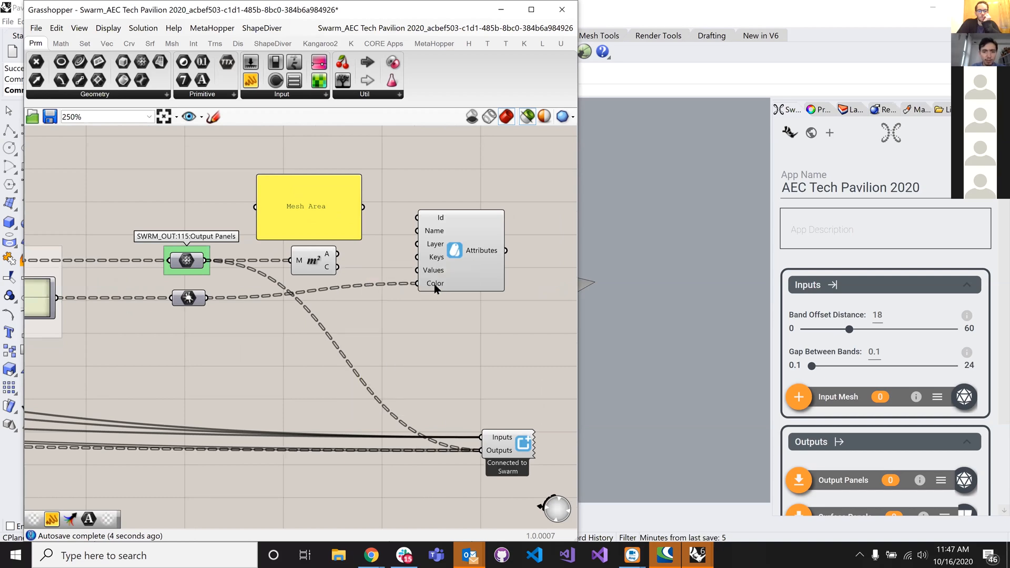
# - Wire the Mesh Area component's area output to the Values input of Attributes and the "Mesh Area" panel to Keys
pyautogui.moveTo(337, 254); pyautogui.dragTo(417, 270)
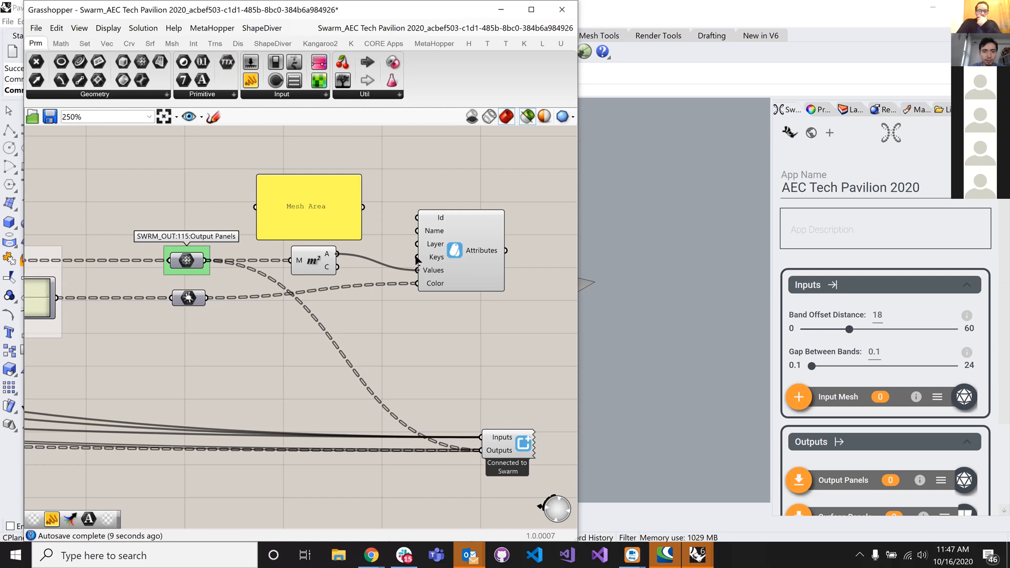
pyautogui.moveTo(363, 207); pyautogui.dragTo(417, 257)
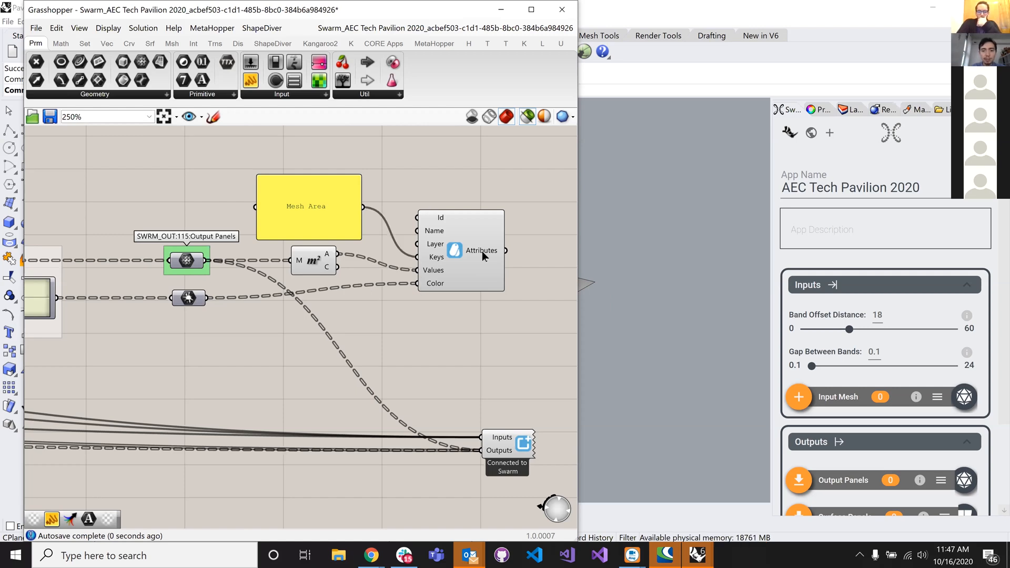
pyautogui.moveTo(482, 251)
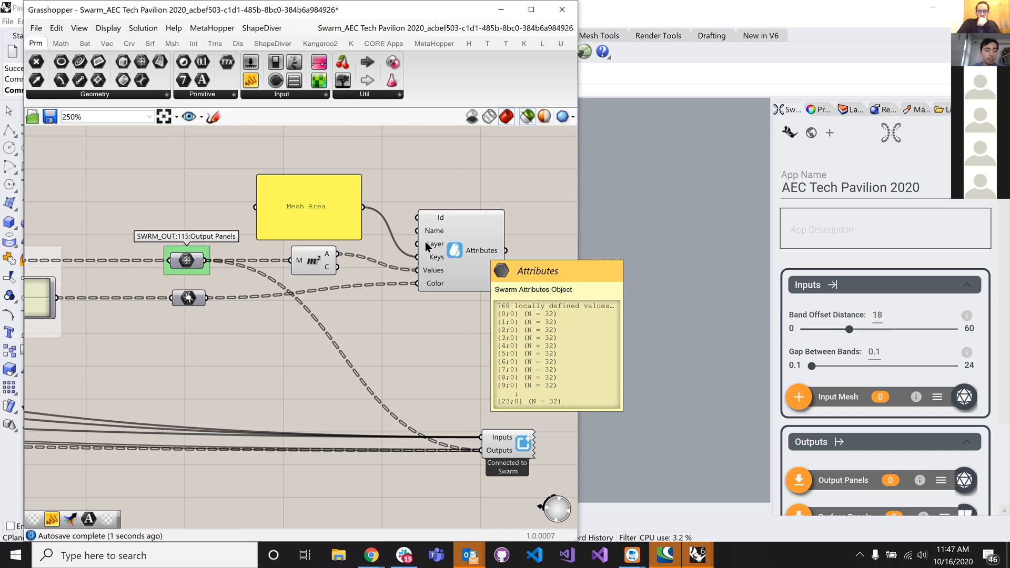
pyautogui.moveTo(155, 259); pyautogui.dragTo(100, 250, button='right')
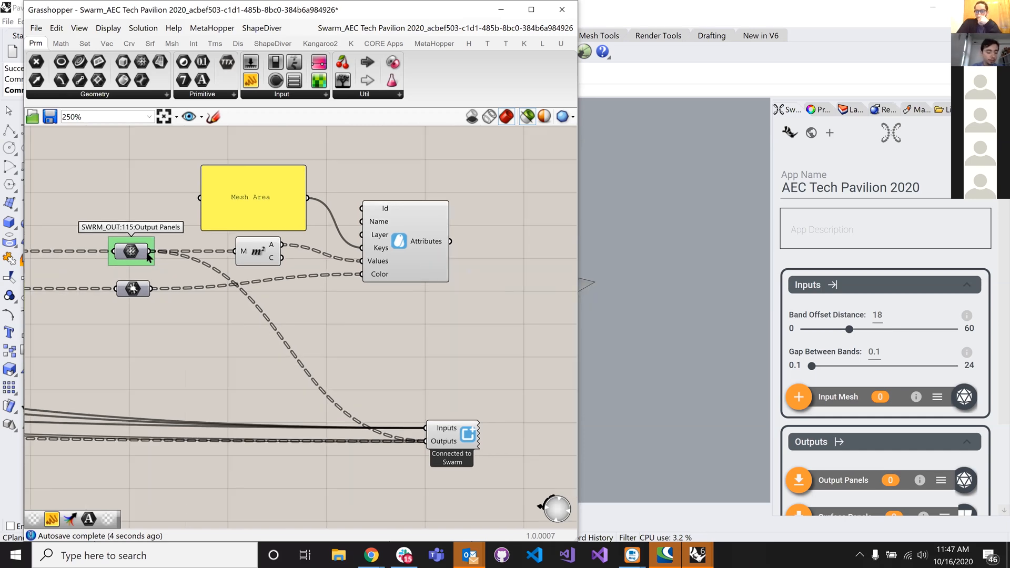
# - Disconnect the Output Panels mesh parameter from the Swarm component's Outputs input
pyautogui.moveTo(152, 252); pyautogui.dragTo(262, 353)
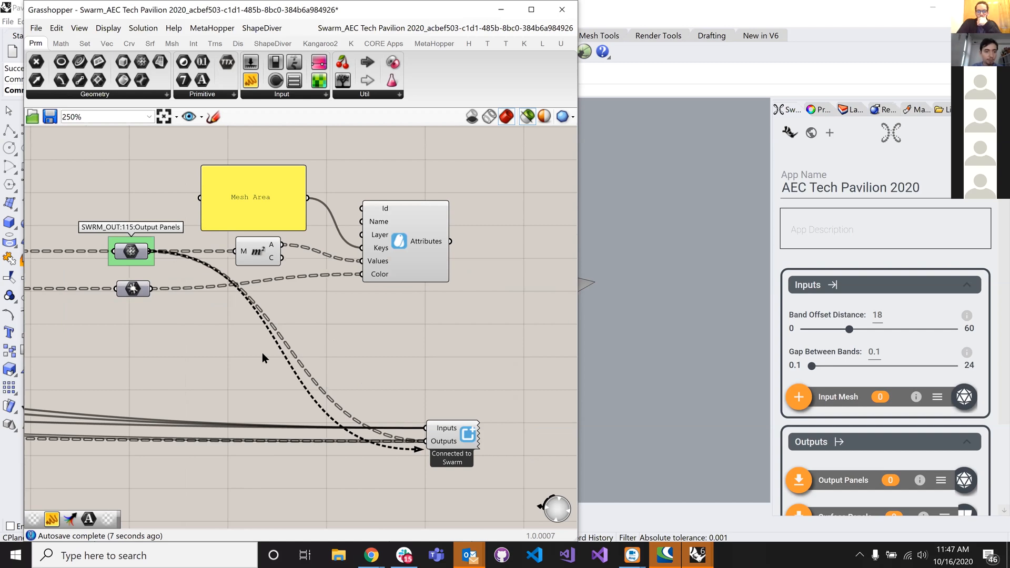
pyautogui.click(262, 353)
pyautogui.moveTo(128, 247); pyautogui.dragTo(188, 276, button='right')
pyautogui.keyDown('alt'); pyautogui.moveTo(190, 279); pyautogui.dragTo(226, 265); pyautogui.keyUp('alt')
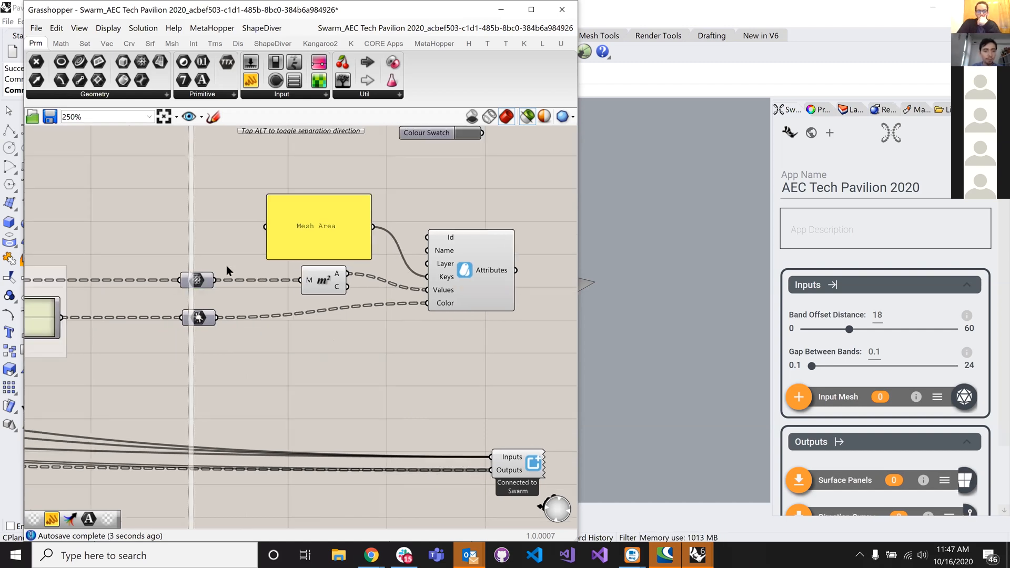
# - Add an Inject Swarm Attributes component and place it just past the Attributes component
pyautogui.scroll(-3, 226, 266)
pyautogui.moveTo(220, 265); pyautogui.dragTo(175, 298, button='right')
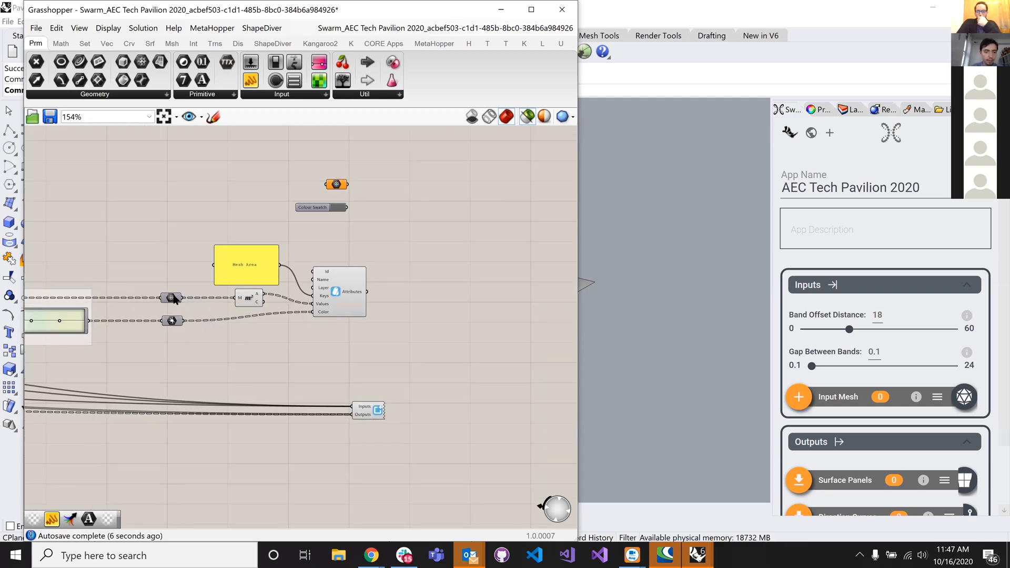
pyautogui.moveTo(176, 299)
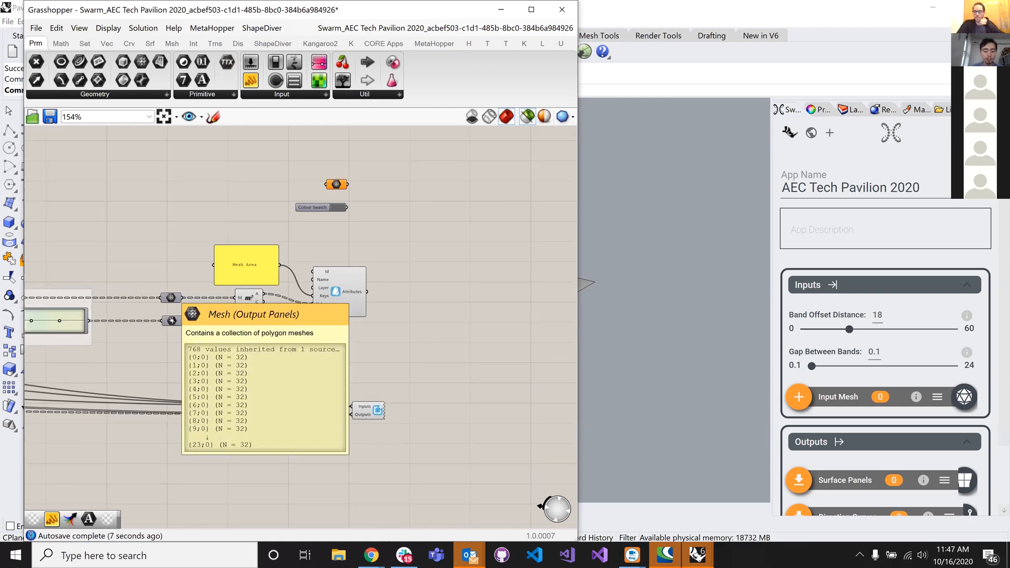
pyautogui.doubleClick(318, 242)
pyautogui.write('attributes')
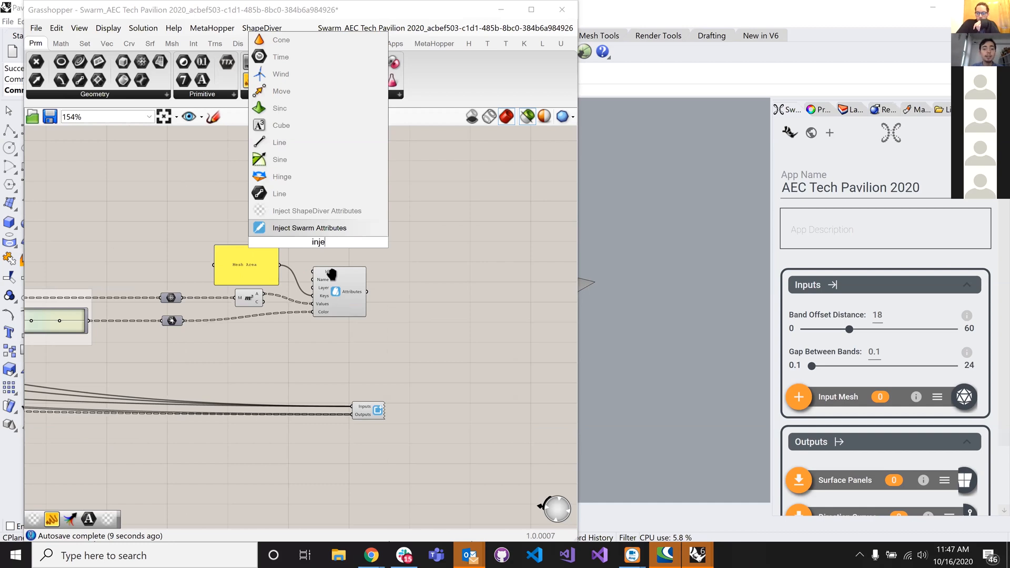
pyautogui.press('Return')
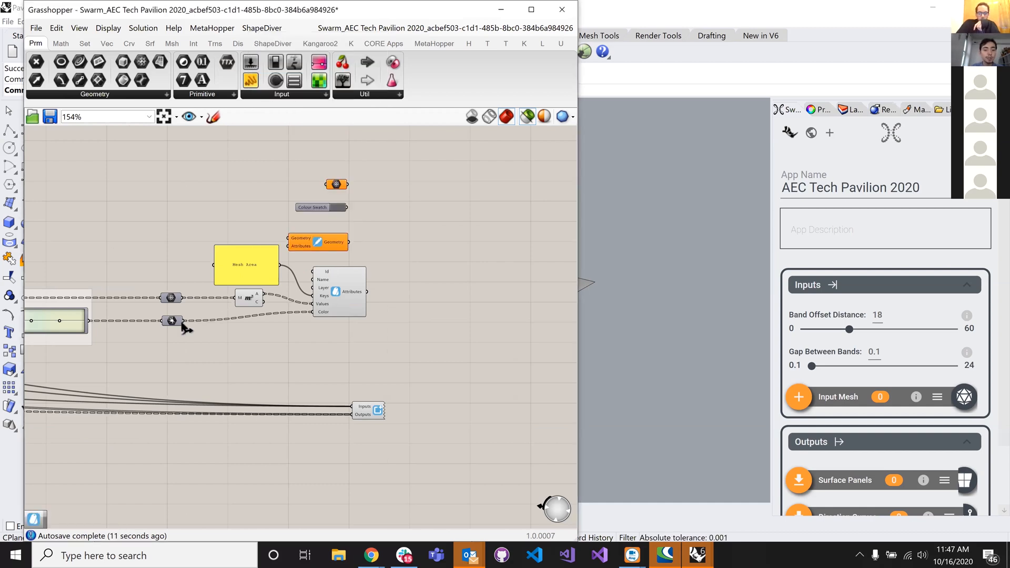
pyautogui.moveTo(330, 246); pyautogui.dragTo(366, 245)
pyautogui.moveTo(367, 245); pyautogui.dragTo(366, 272, button='right')
# - Wire the Output Panels mesh to the Geometry input of Inject Swarm Attributes and the Attributes output to its Attributes input
pyautogui.moveTo(181, 326); pyautogui.dragTo(430, 266)
pyautogui.moveTo(367, 319); pyautogui.dragTo(412, 274)
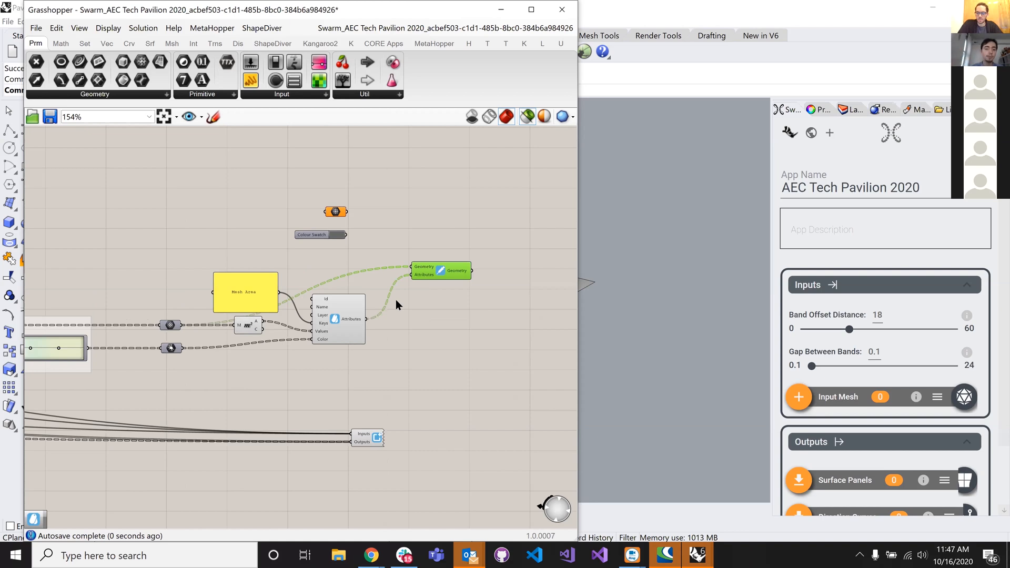
pyautogui.moveTo(413, 297); pyautogui.dragTo(397, 301, button='right')
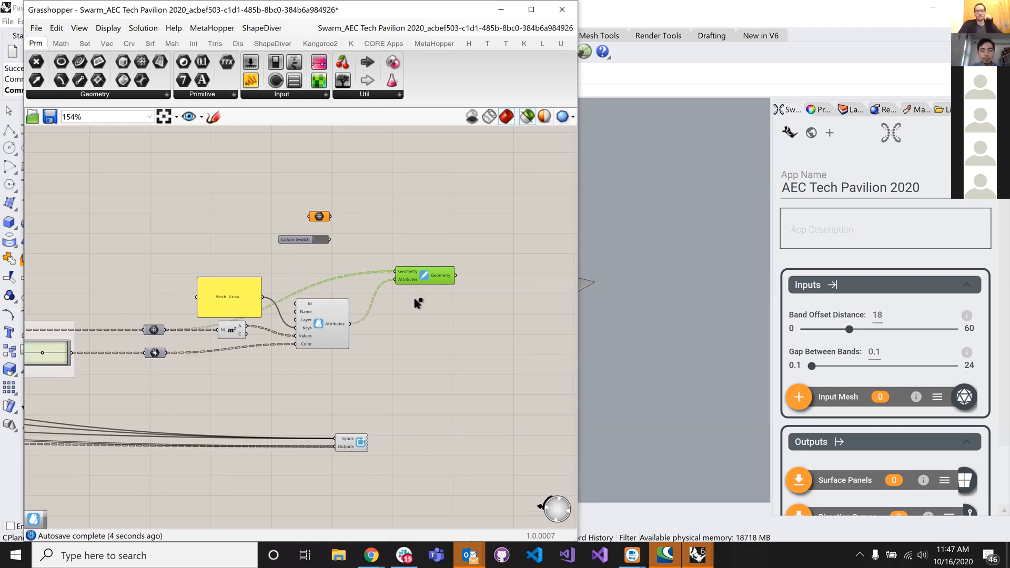
# - Copy the Output Panels mesh parameter to just after Inject Swarm Attributes and feed it that component's Geometry output
pyautogui.click(154, 329)
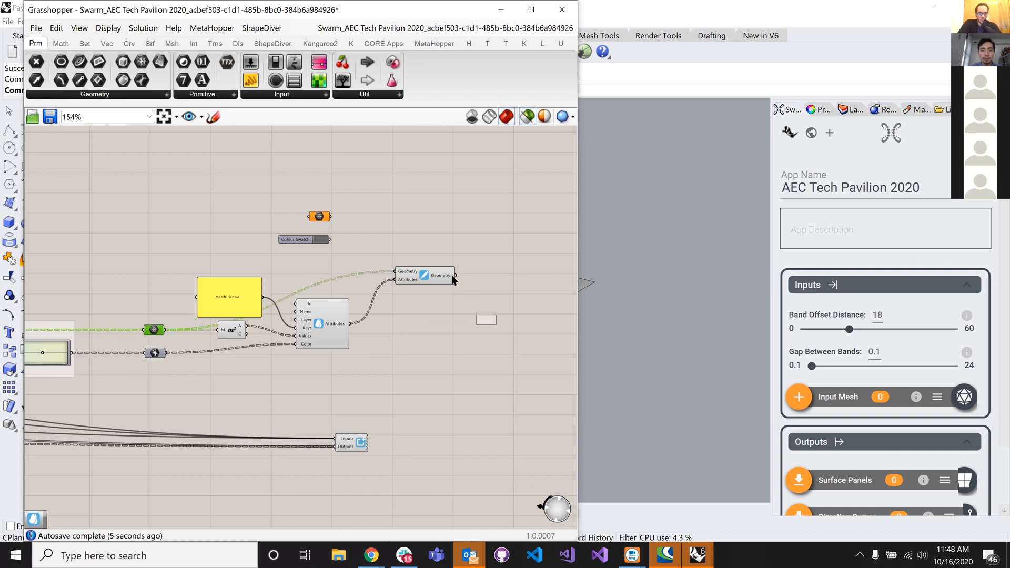
pyautogui.hotkey('ctrl', 'c')
pyautogui.hotkey('ctrl', 'v')
pyautogui.moveTo(456, 275); pyautogui.dragTo(490, 271)
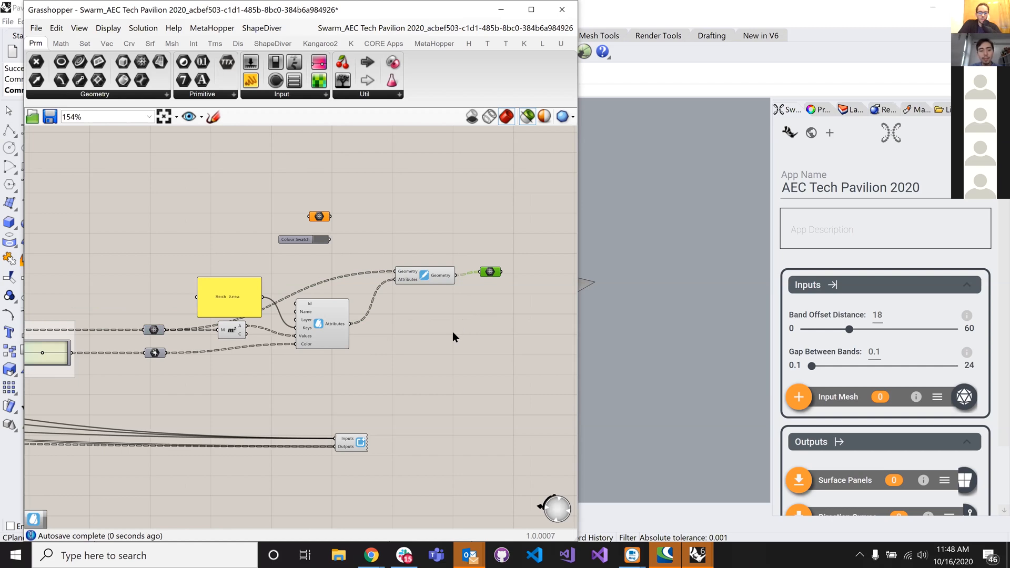
# - Shift the Swarm component slightly outward and connect the copied mesh parameter to its Outputs input
pyautogui.scroll(1, 453, 336)
pyautogui.scroll(1, 437, 232)
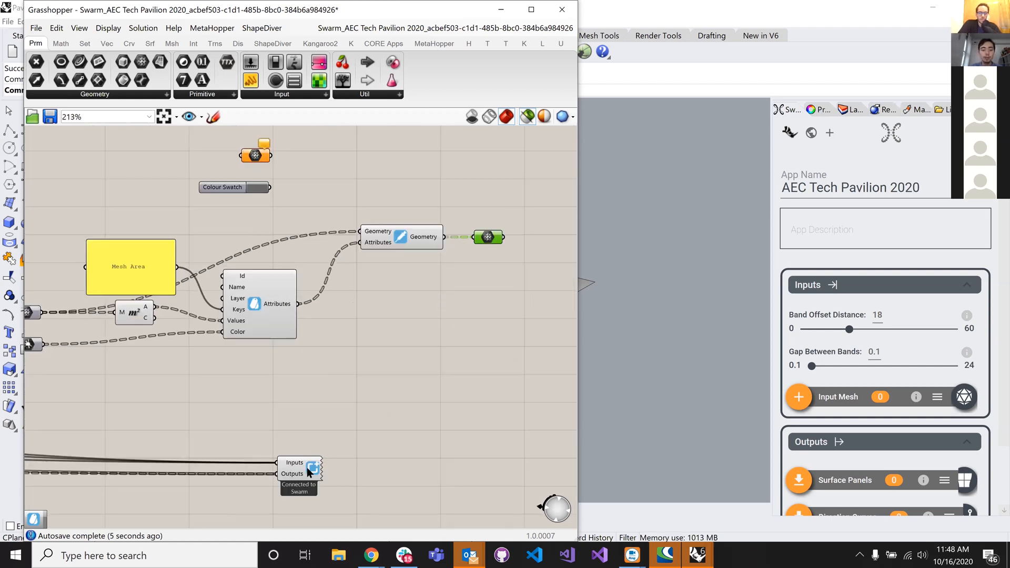
pyautogui.moveTo(309, 471); pyautogui.dragTo(357, 463)
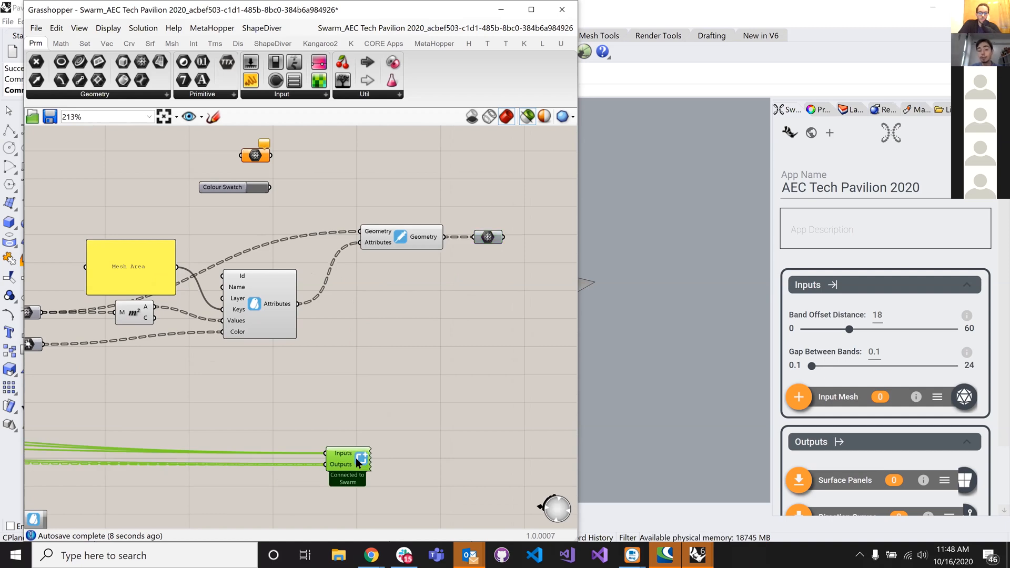
pyautogui.click(487, 238)
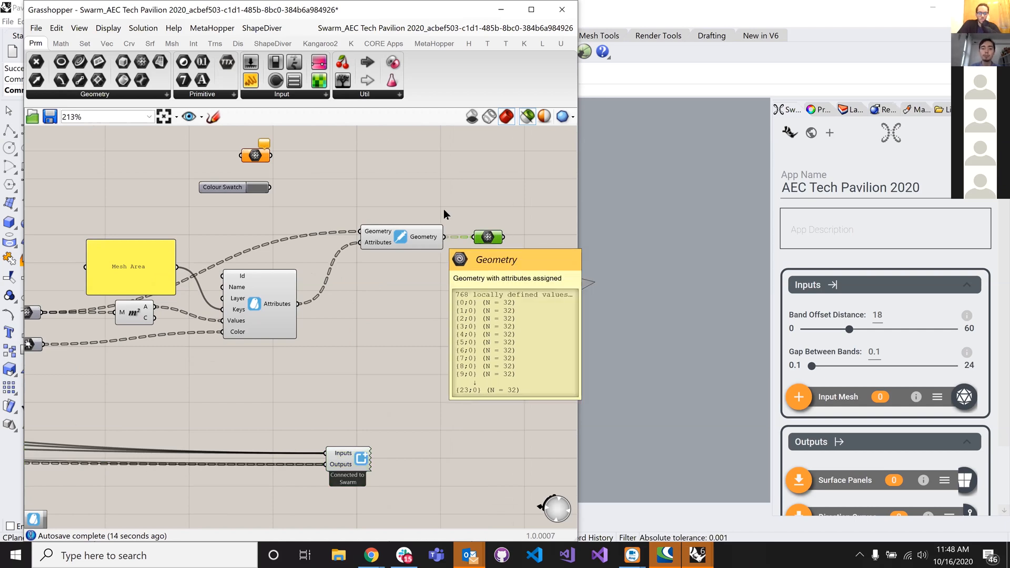
pyautogui.click(492, 211)
pyautogui.moveTo(508, 260); pyautogui.dragTo(508, 260)
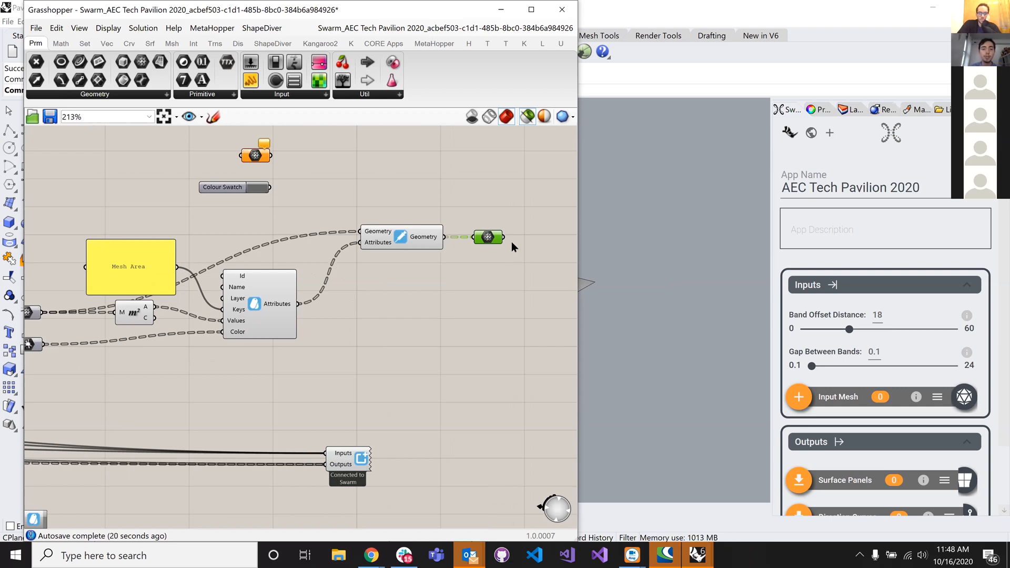
pyautogui.moveTo(506, 238); pyautogui.dragTo(326, 464)
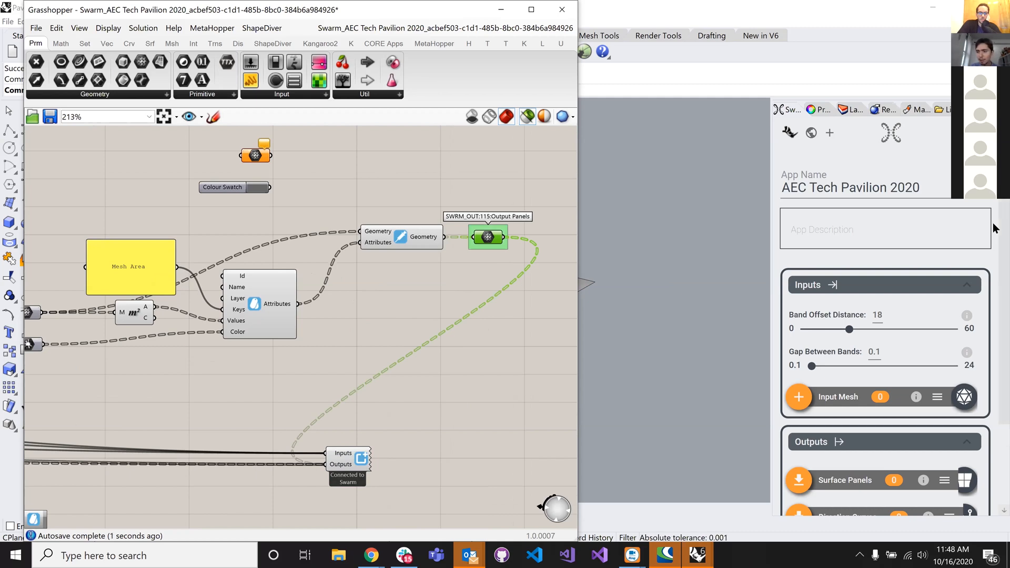
# - Widen the Swarm panel and update the app, declining to create a default saved state
pyautogui.click(993, 277)
pyautogui.scroll(-2, 789, 263)
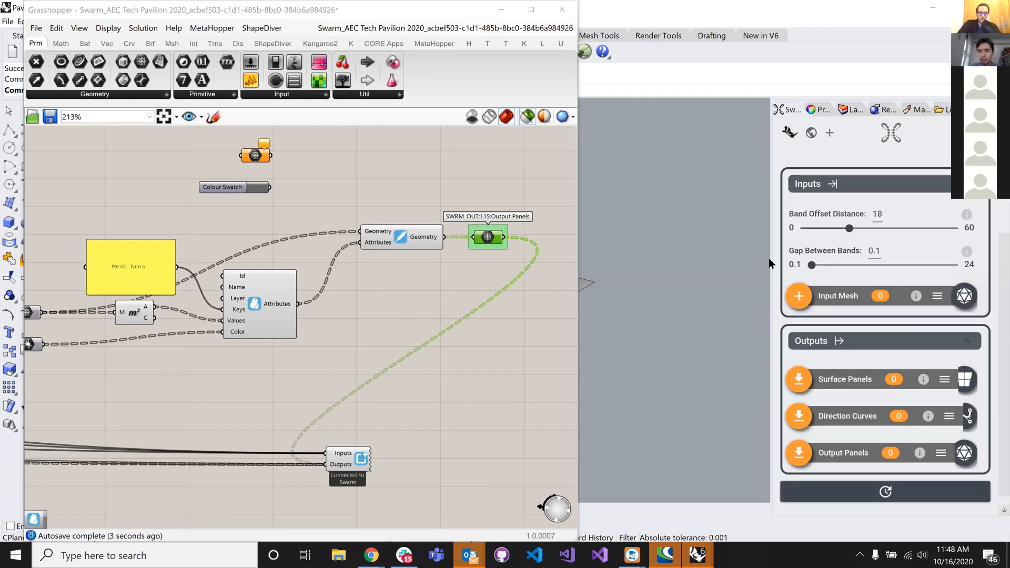
pyautogui.moveTo(772, 261); pyautogui.dragTo(745, 258)
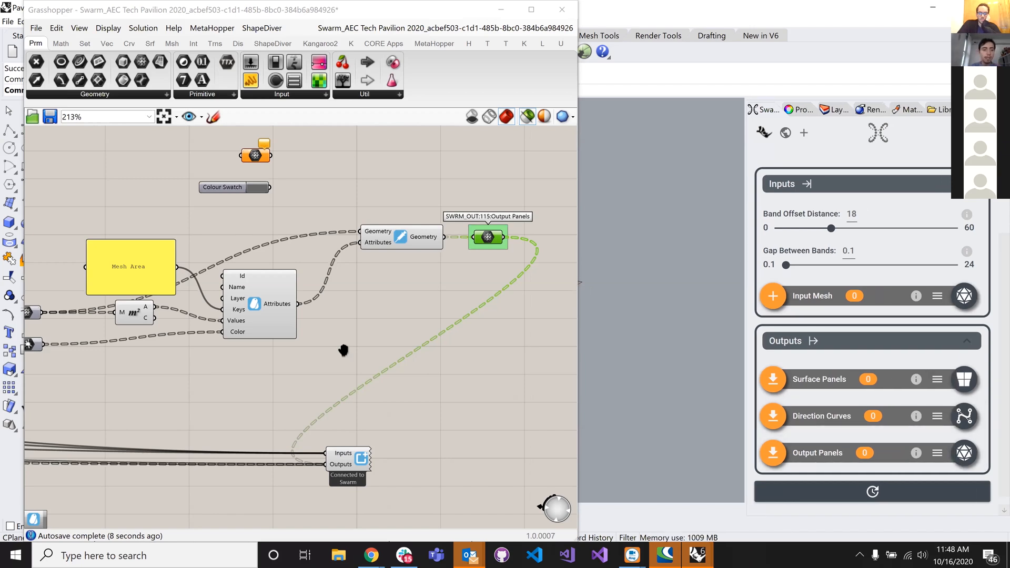
pyautogui.moveTo(407, 316); pyautogui.dragTo(387, 344, button='right')
pyautogui.scroll(-5, 224, 310)
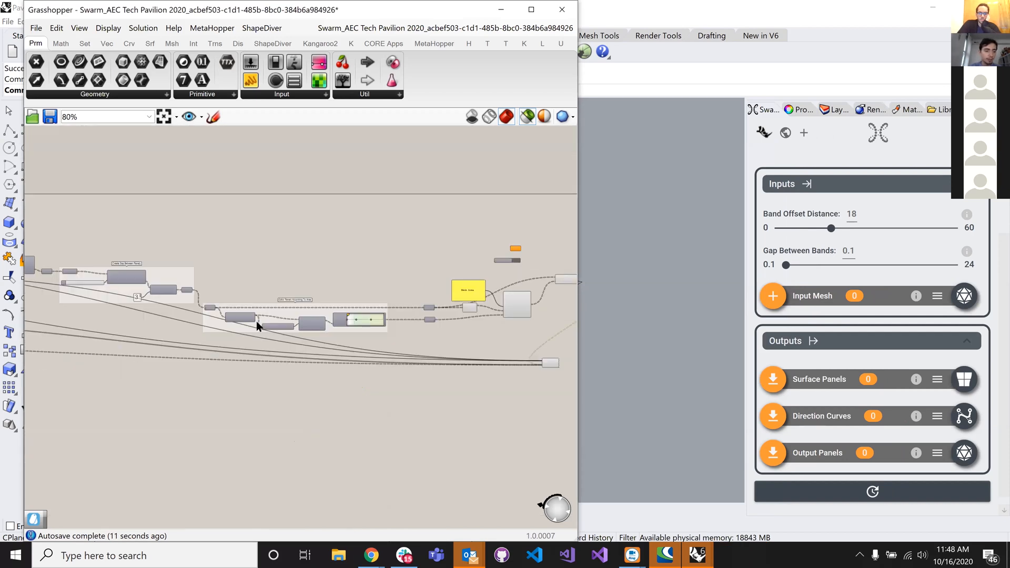
pyautogui.moveTo(479, 320); pyautogui.dragTo(185, 339, button='right')
pyautogui.scroll(4, 368, 322)
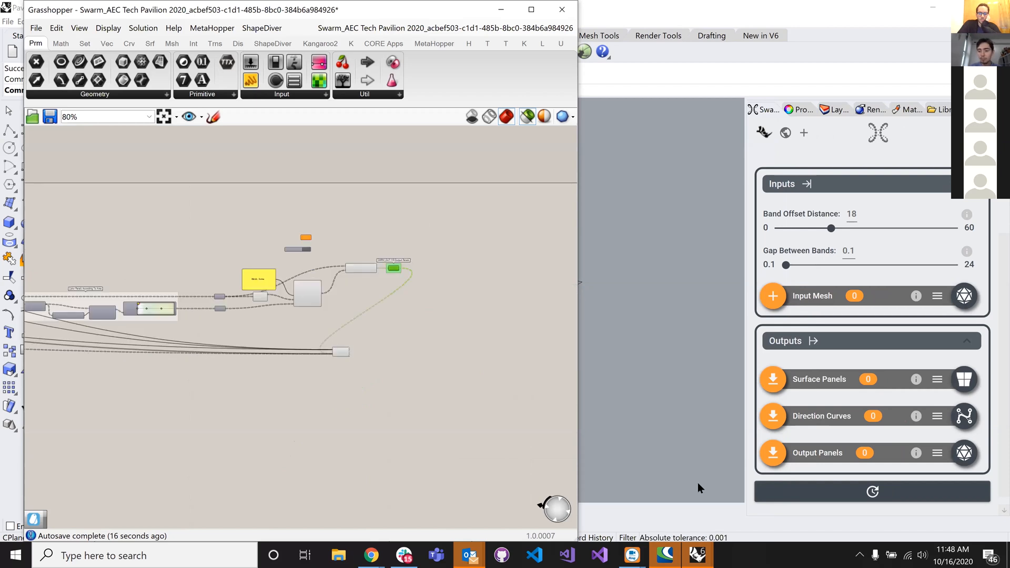
pyautogui.click(801, 498)
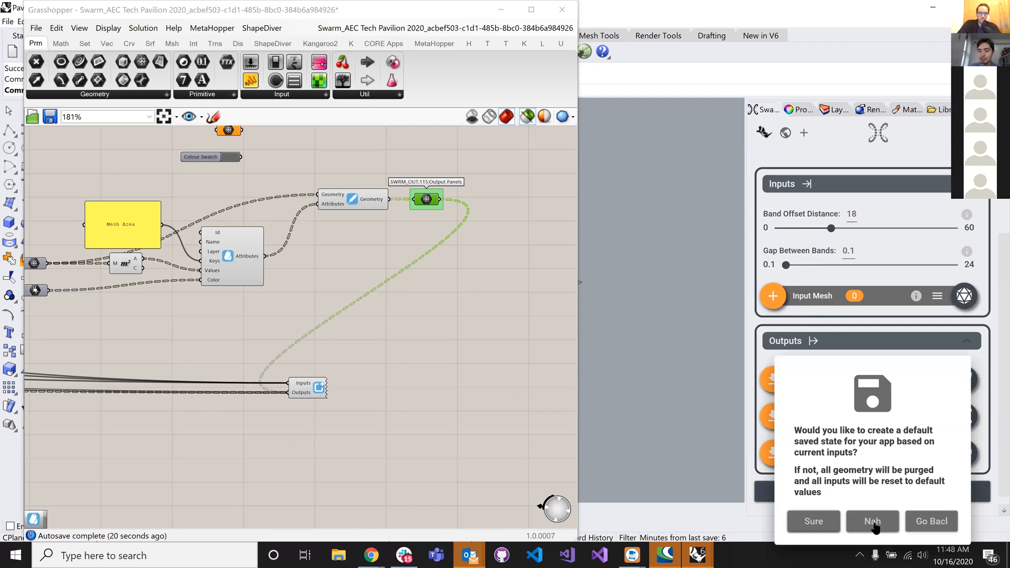
pyautogui.click(872, 523)
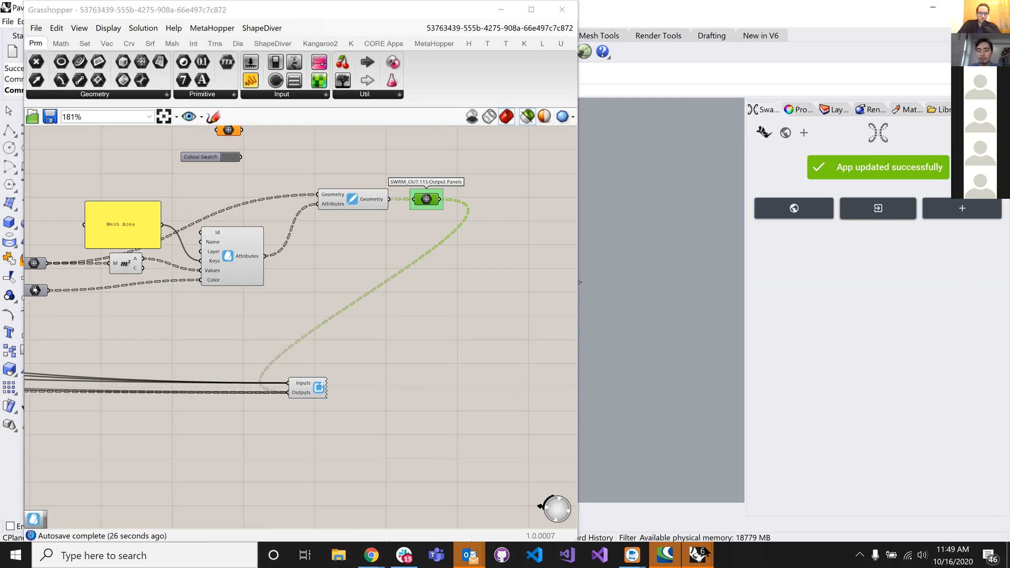
# - Open the AEC Tech Pavilion 2020 app in the Pavilion file's Swarm panel and move the Grasshopper window aside
pyautogui.moveTo(705, 552)
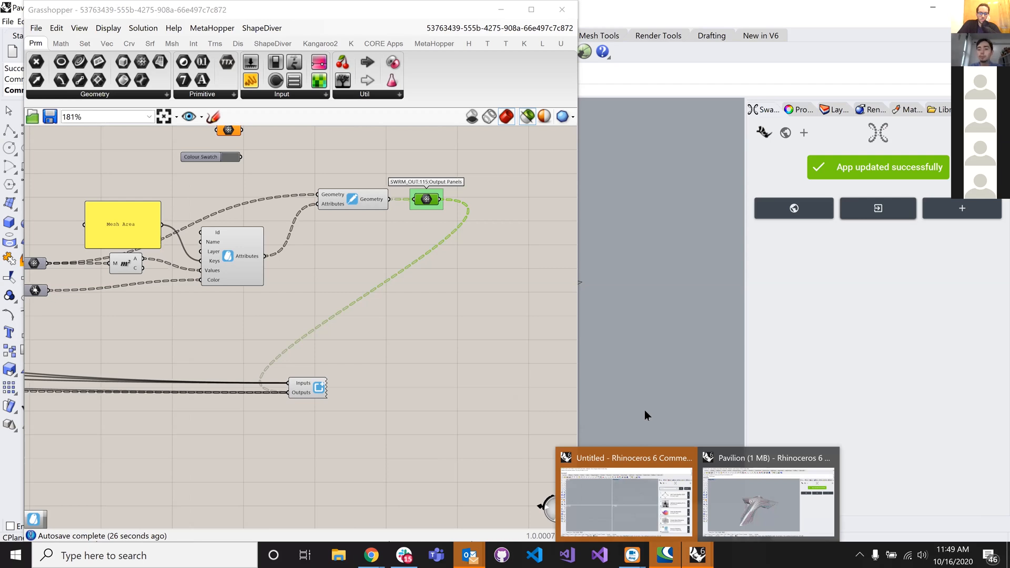
pyautogui.click(626, 489)
pyautogui.click(813, 359)
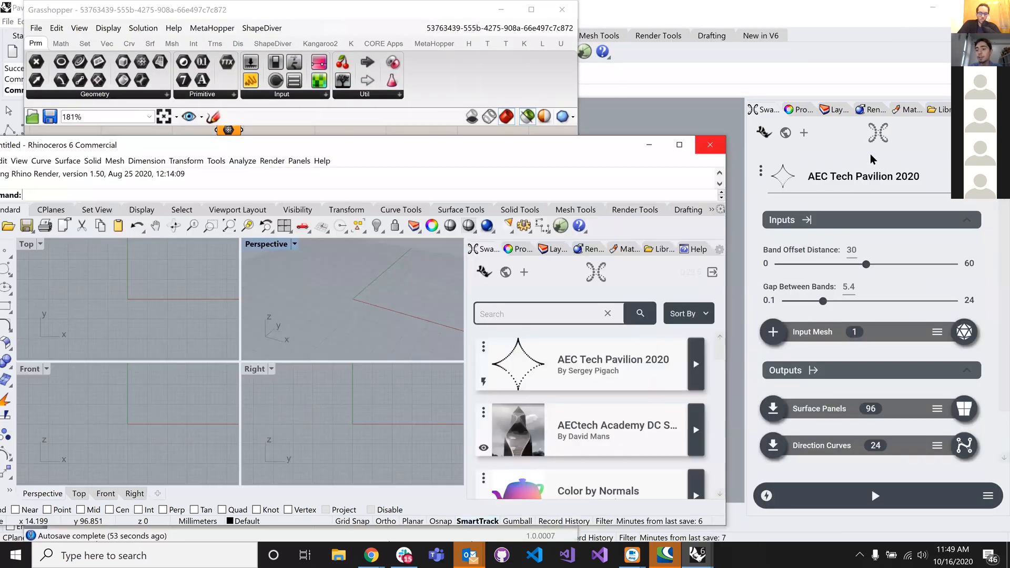
pyautogui.click(871, 159)
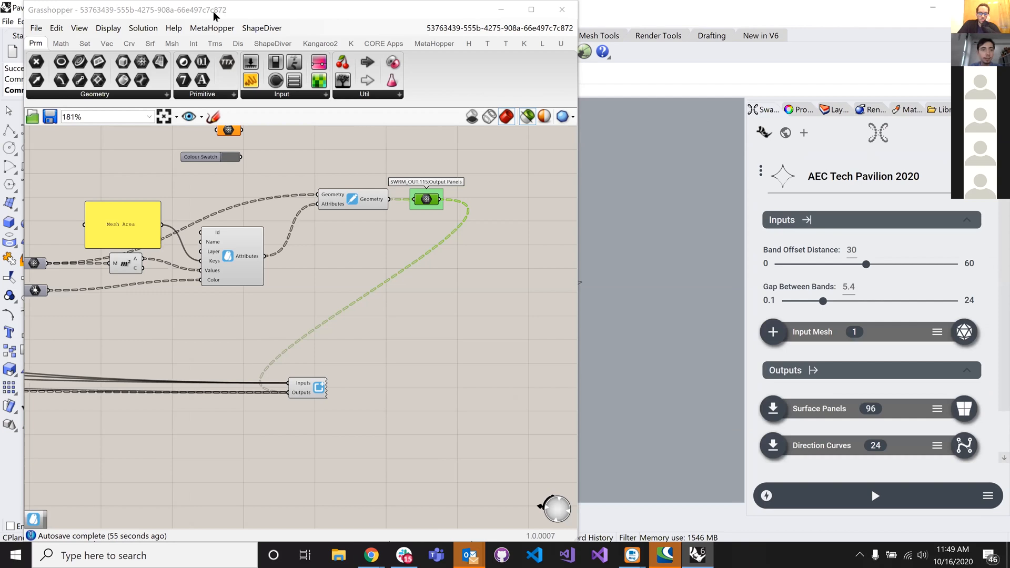
pyautogui.click(618, 256)
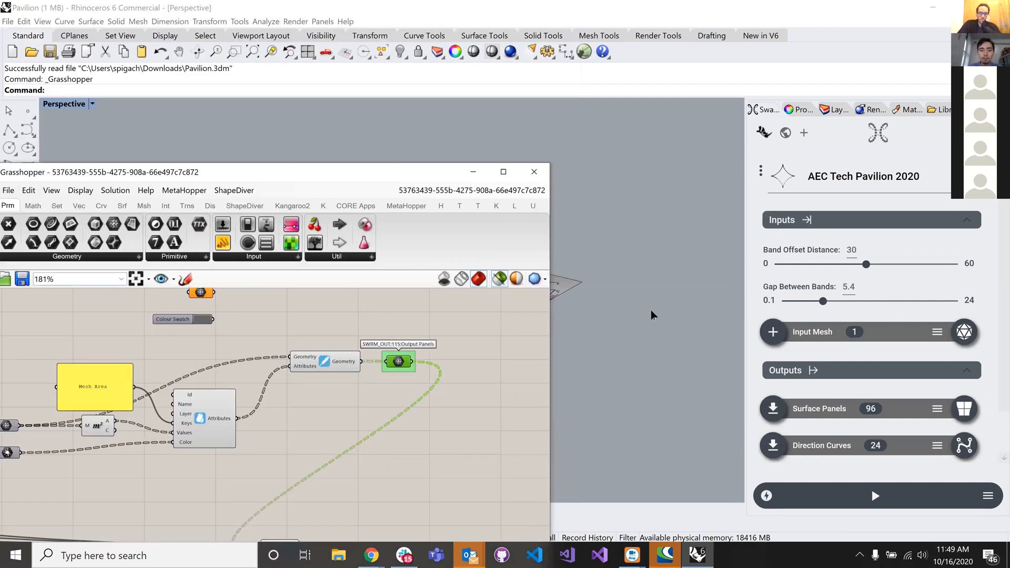
# - Select the pavilion mesh in the Rhino model and assign it as the app's Input Mesh
pyautogui.click(653, 316)
pyautogui.hotkey('ctrl', 'a')
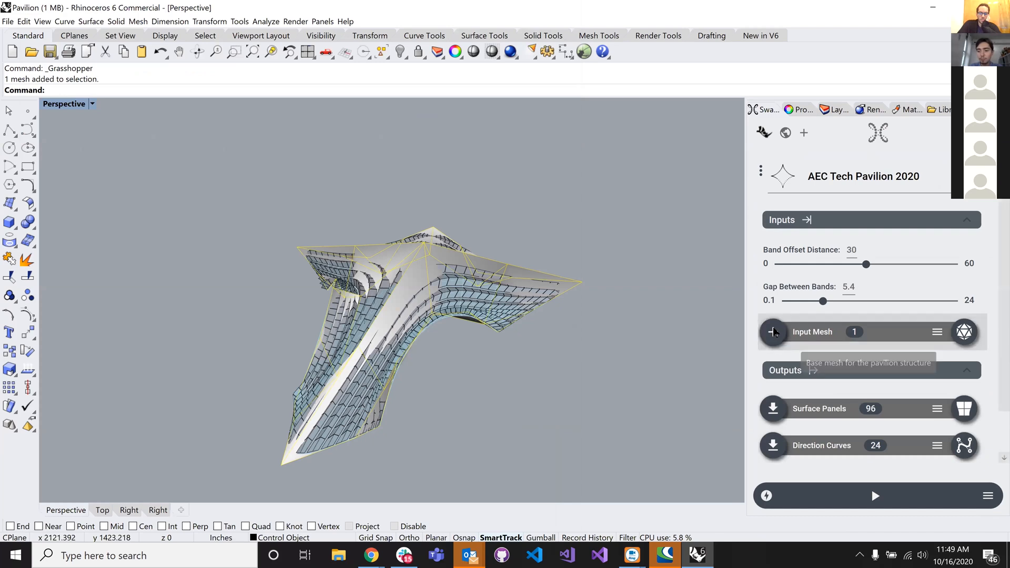
pyautogui.click(772, 333)
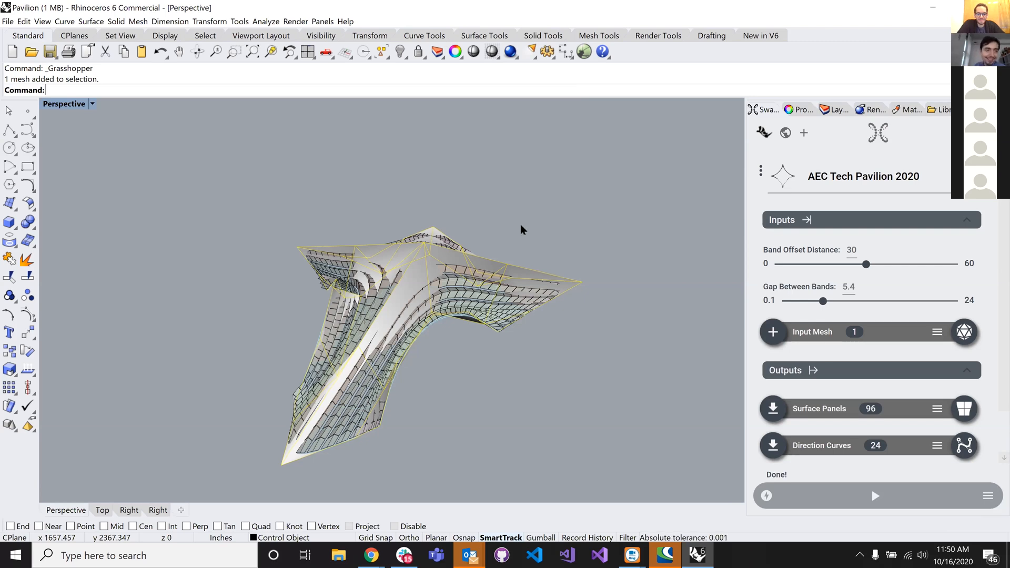
# - Hide the selected pavilion mesh in Rhino and turn off the preview of the app's Input Mesh
pyautogui.hotkey('ctrl', 'h')
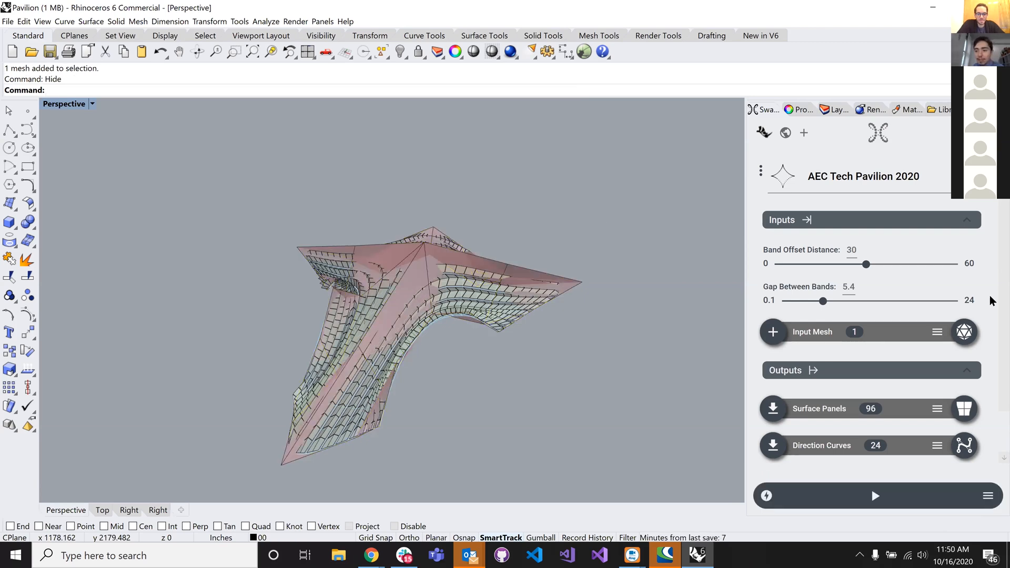
pyautogui.click(938, 332)
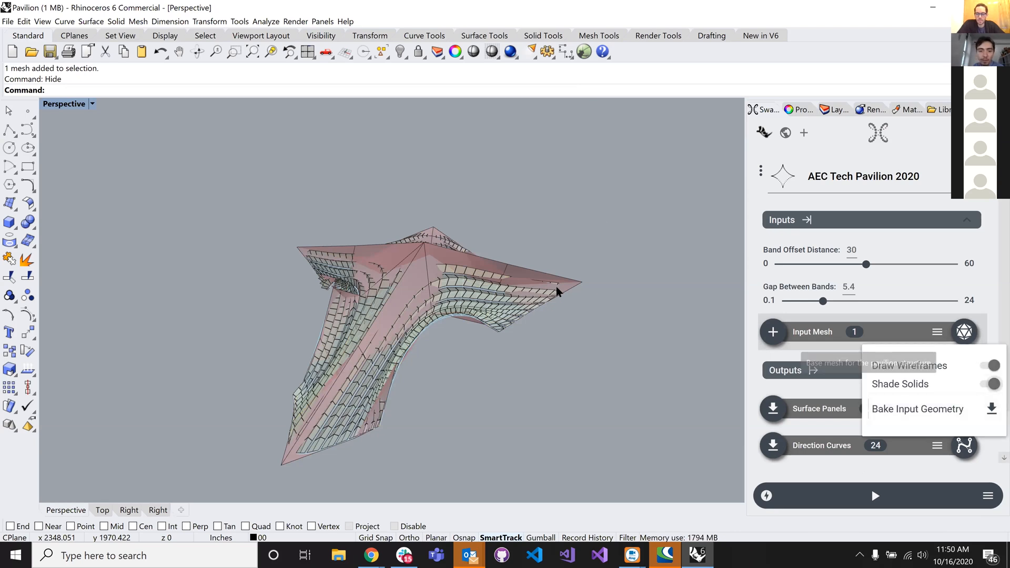
pyautogui.click(530, 304)
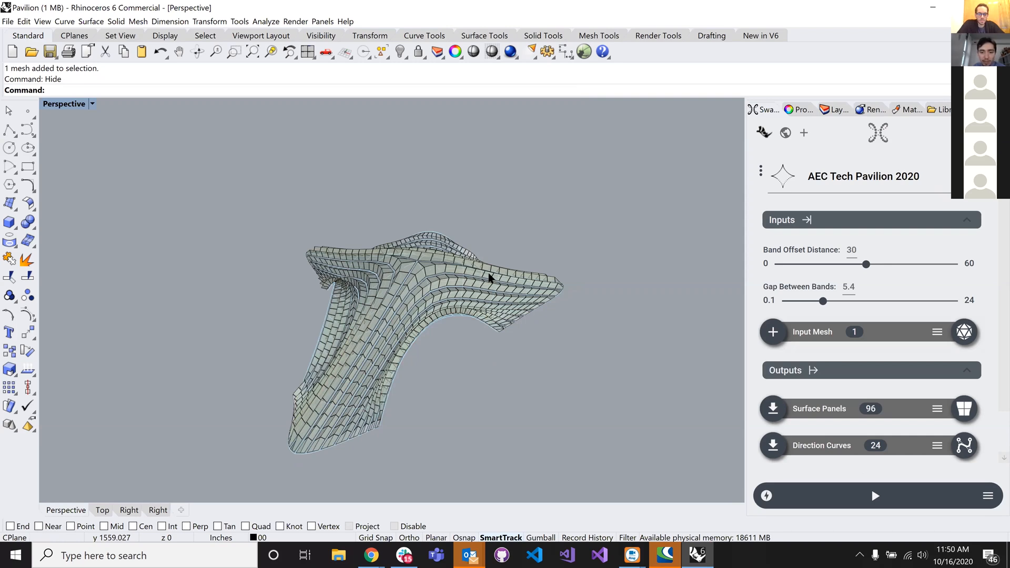
# - Turn off Shade Solids for the Surface Panels output and view the whole pavilion from another angle
pyautogui.scroll(3, 489, 277)
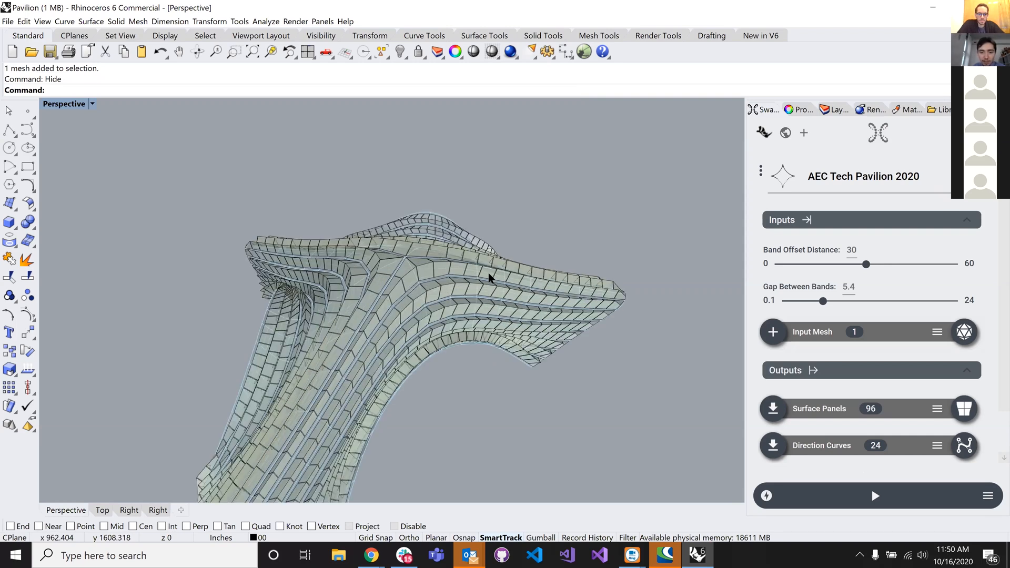
pyautogui.click(937, 408)
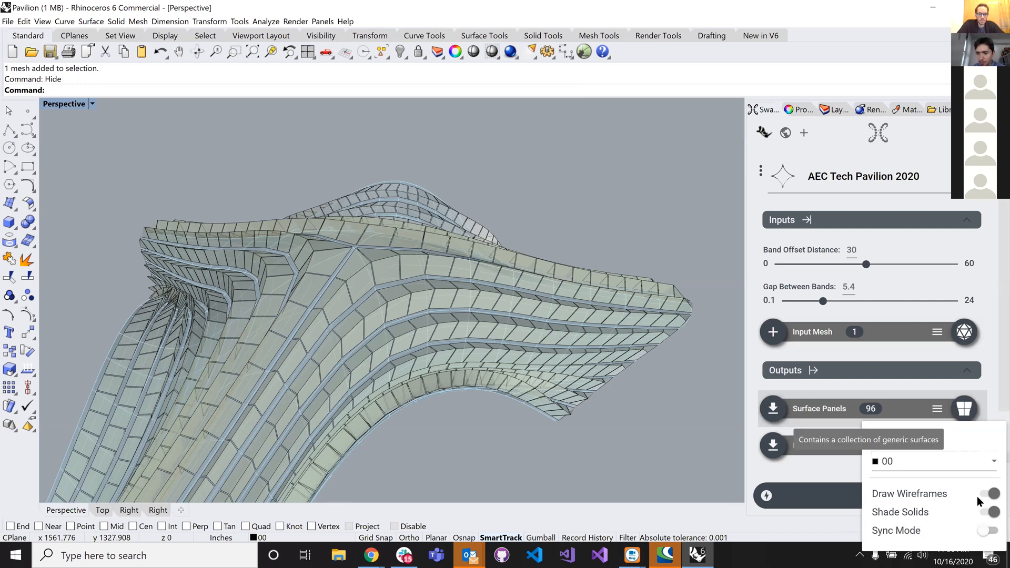
pyautogui.click(990, 510)
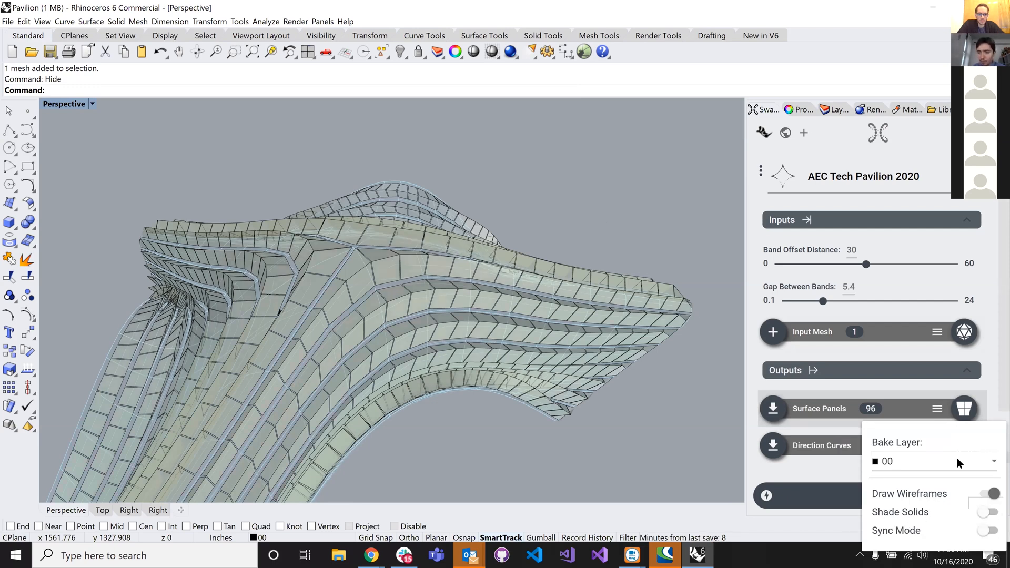
pyautogui.click(600, 206)
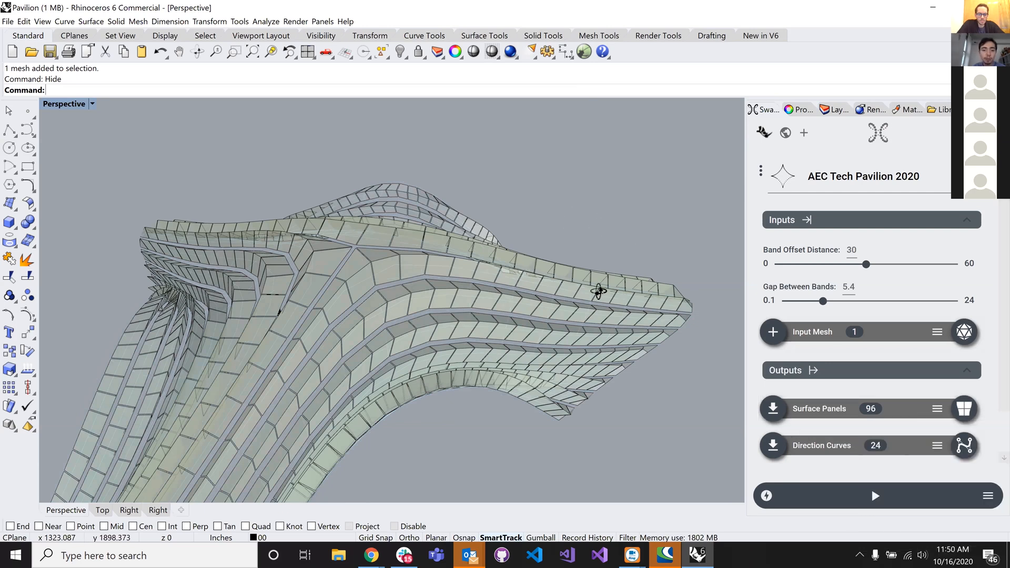
pyautogui.moveTo(599, 292); pyautogui.dragTo(598, 289, button='right')
pyautogui.moveTo(411, 299); pyautogui.dragTo(458, 175, button='right')
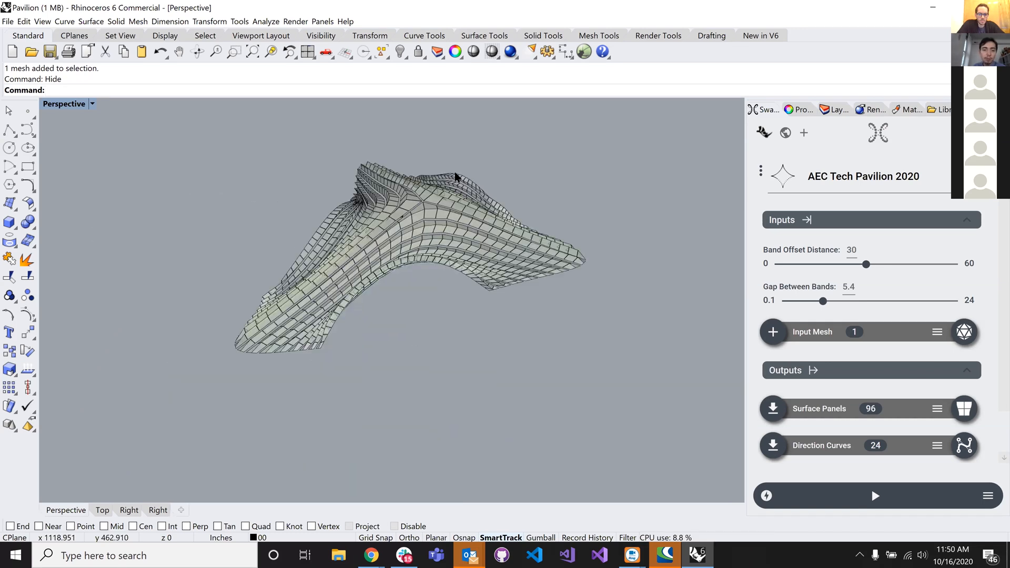
# - Set the Band Offset Distance to 21 and the Gap Between Bands to 3.3, and let the pavilion recompute
pyautogui.hotkey('ctrl', 'shift', 'e')
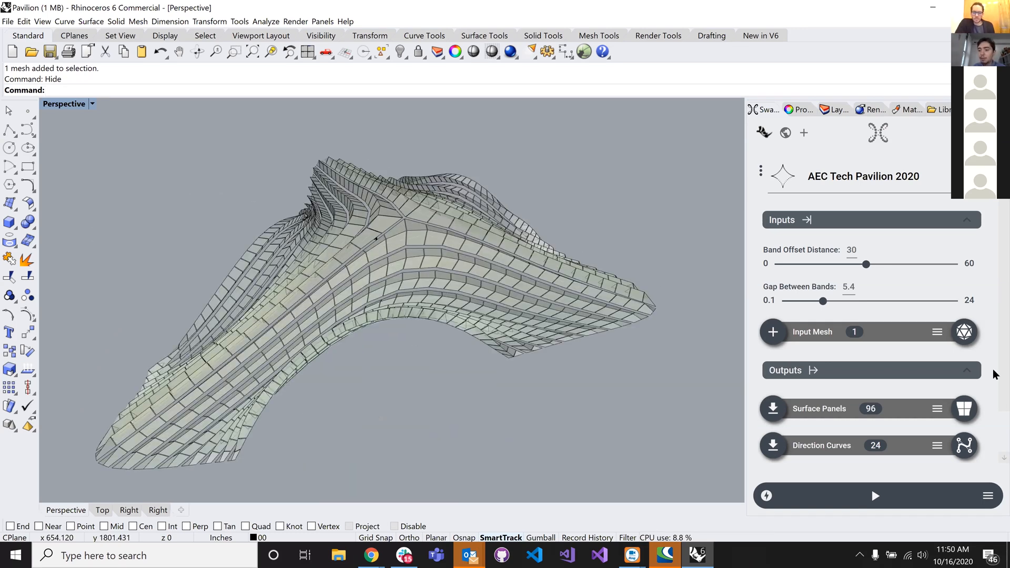
pyautogui.scroll(-1, 815, 456)
pyautogui.scroll(-1, 770, 501)
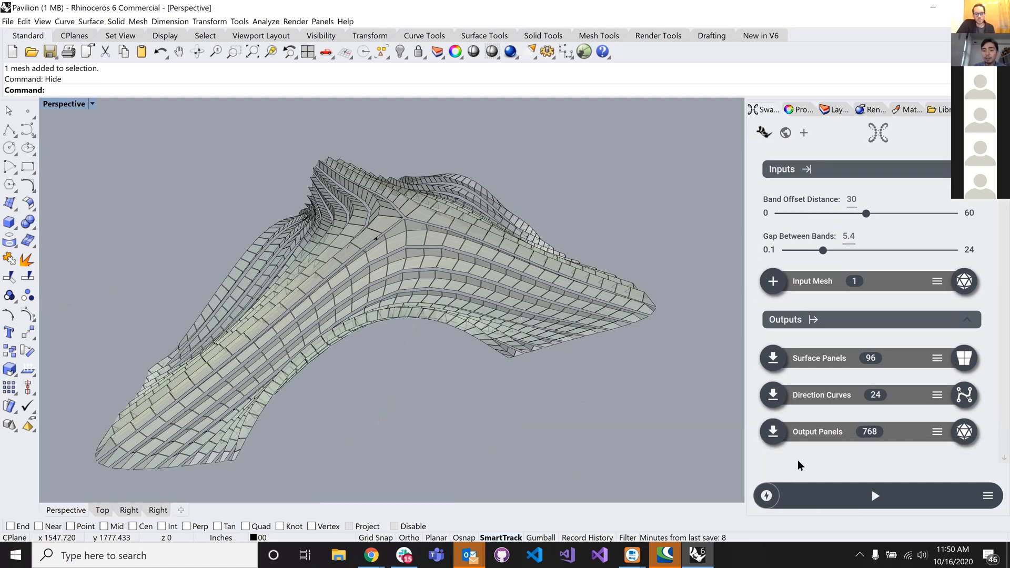
pyautogui.click(837, 216)
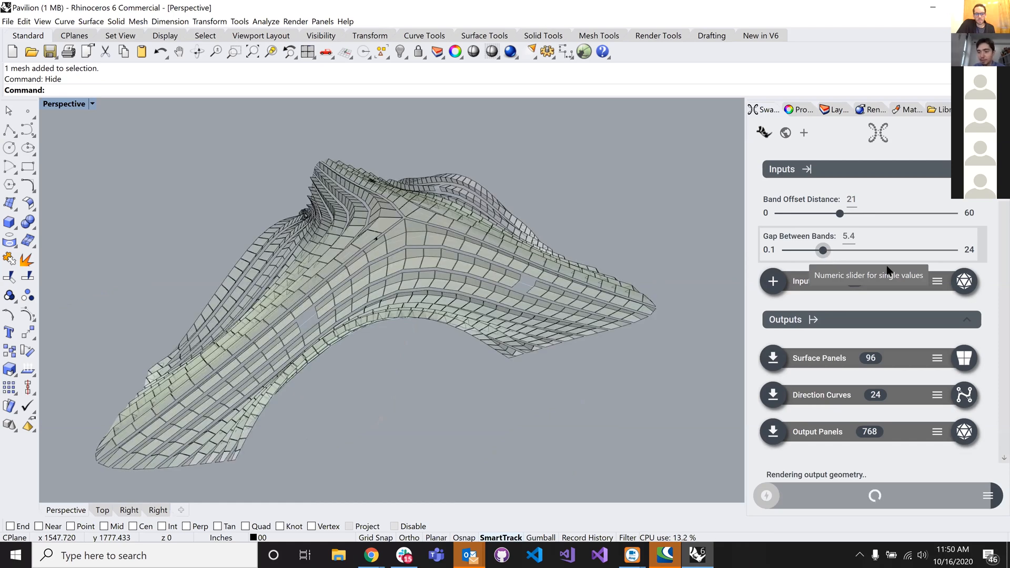
pyautogui.moveTo(828, 251); pyautogui.dragTo(810, 251)
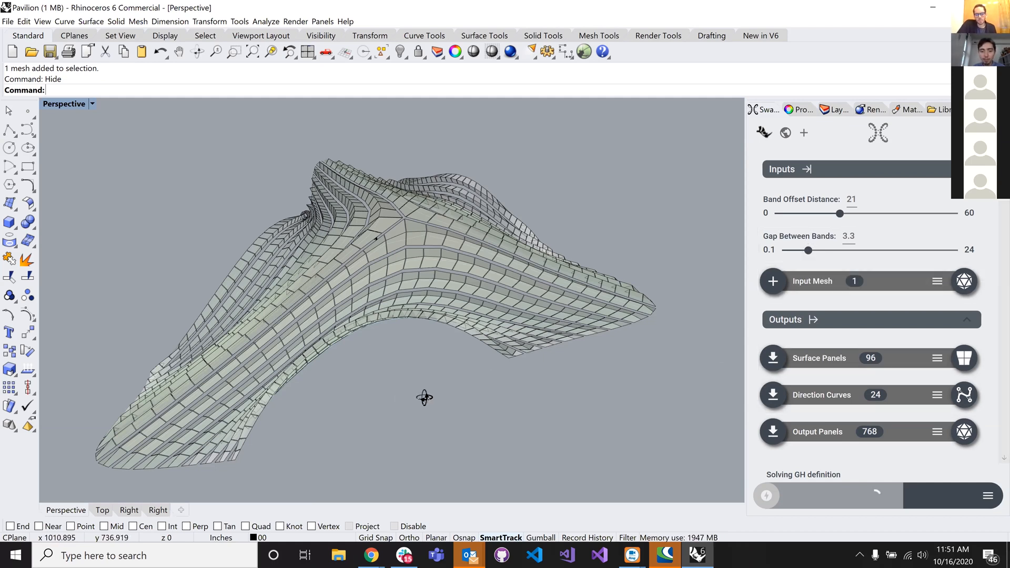
pyautogui.moveTo(424, 398); pyautogui.dragTo(403, 400, button='right')
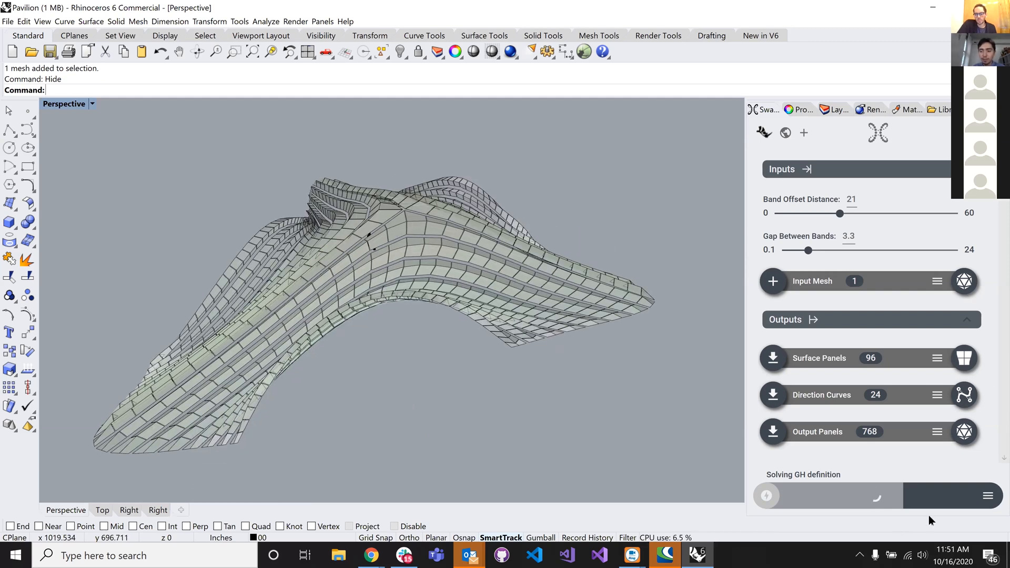
# - Save the app's current state under the name "My new default saved state" without a description
pyautogui.click(988, 496)
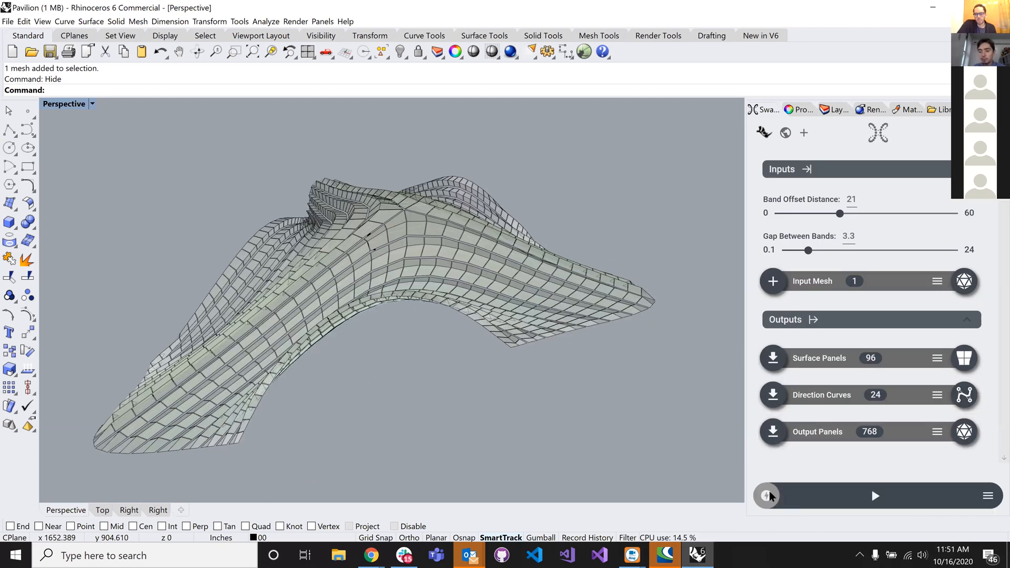
pyautogui.click(968, 504)
pyautogui.click(971, 505)
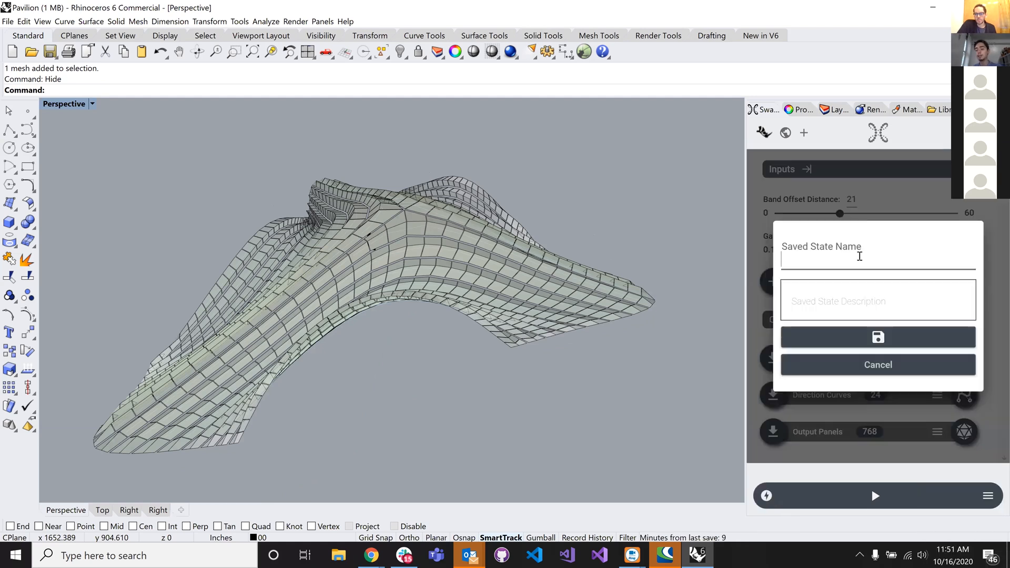
pyautogui.write('M')
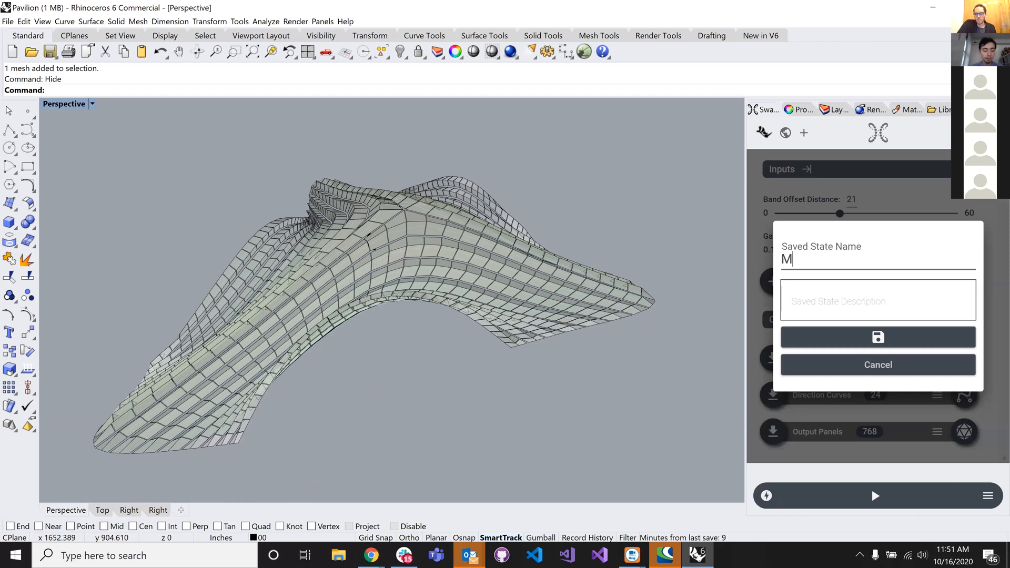
pyautogui.write('y new defau')
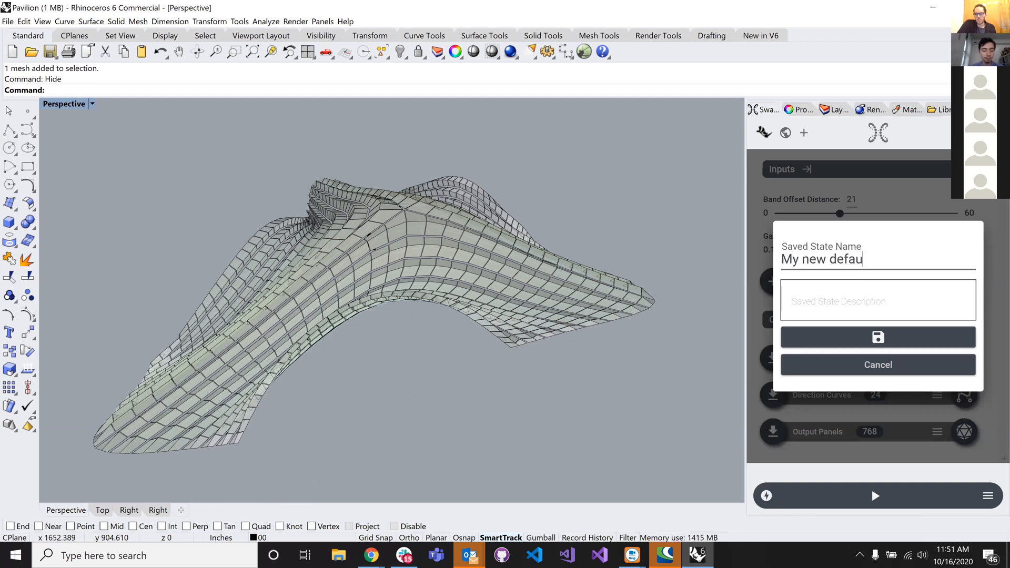
pyautogui.write('lt saved state')
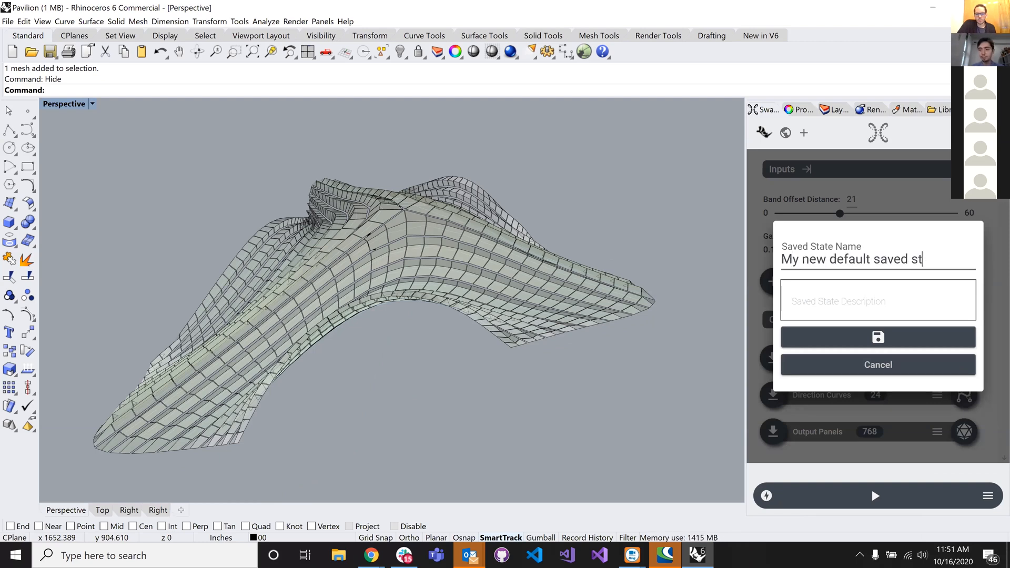
pyautogui.click(868, 337)
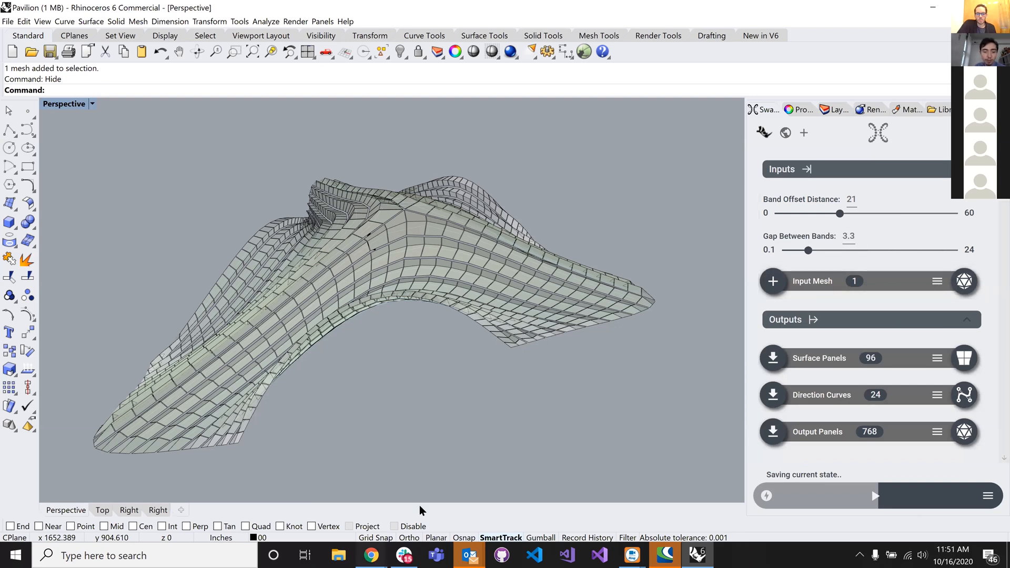
# - Switch to the Swarm marketplace in Chrome and list only the authored apps under My Apps
pyautogui.hotkey('alt', 'Tab')
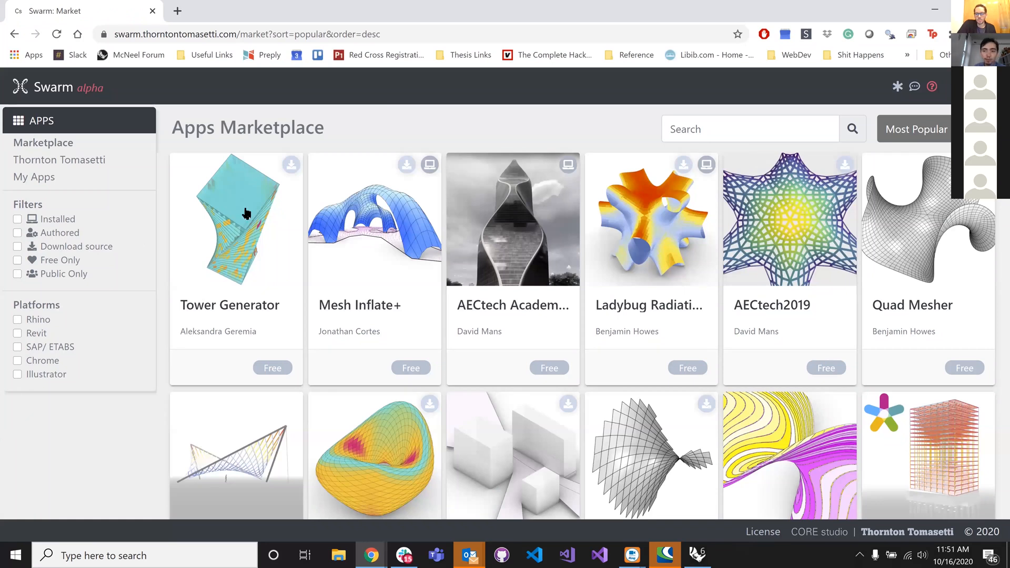
pyautogui.click(18, 233)
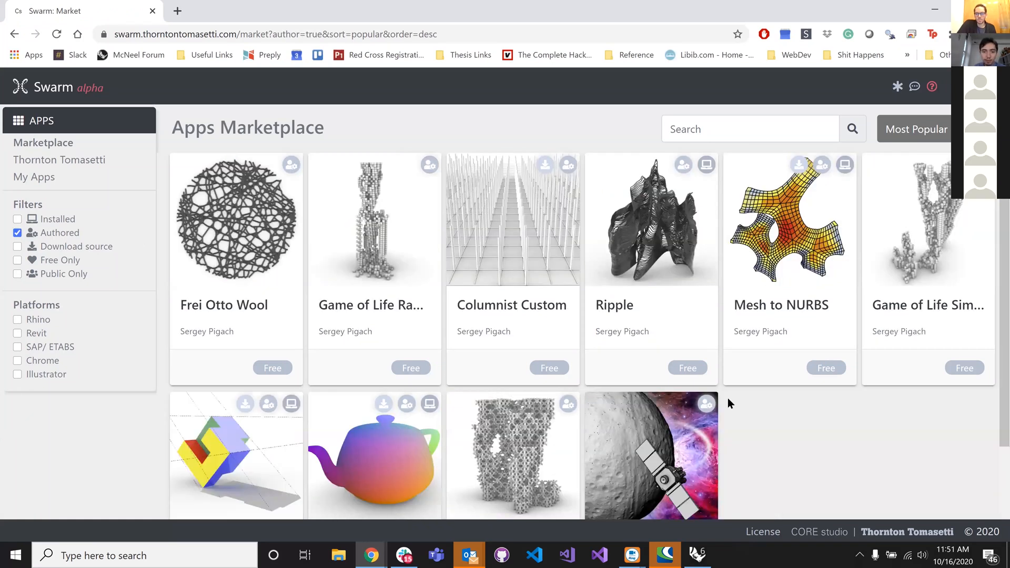
pyautogui.scroll(-2, 728, 399)
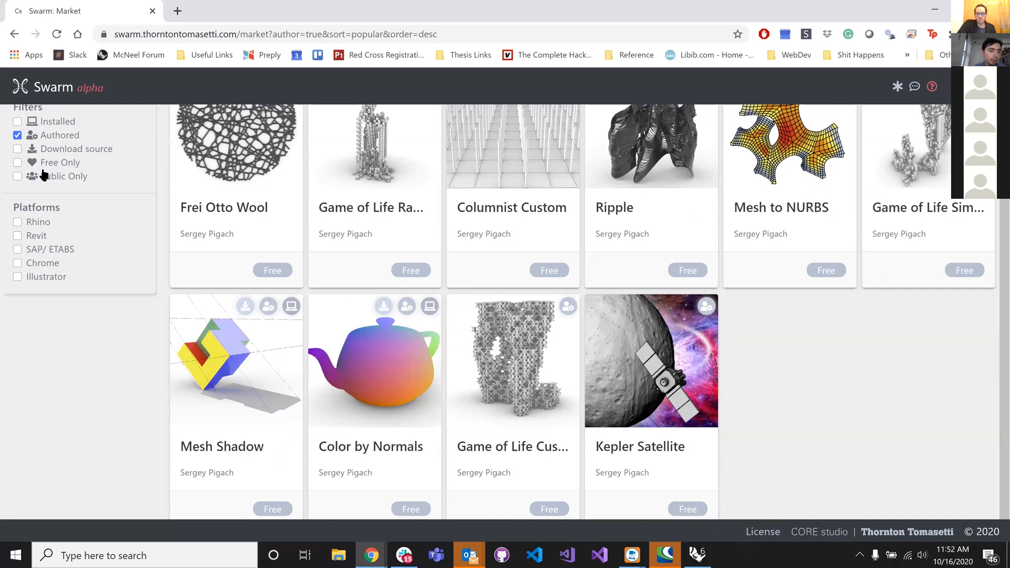
pyautogui.scroll(2, 322, 219)
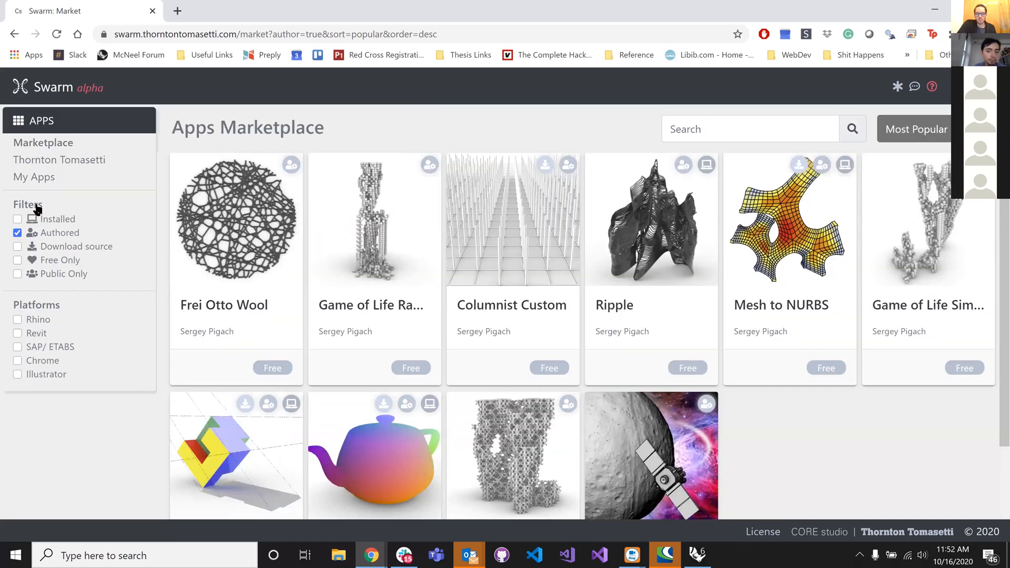
pyautogui.click(35, 177)
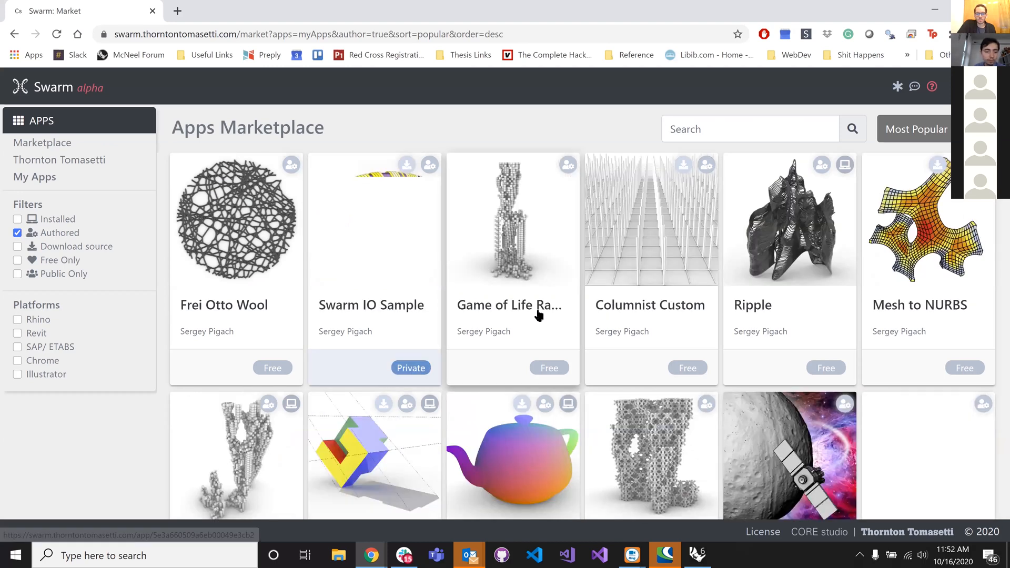
pyautogui.scroll(-5, 531, 315)
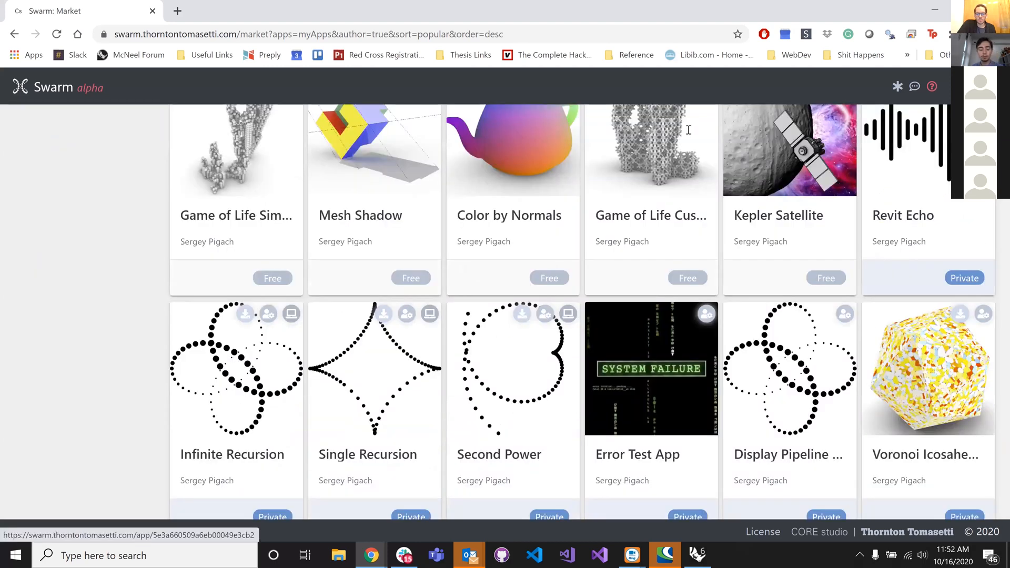
pyautogui.scroll(5, 688, 129)
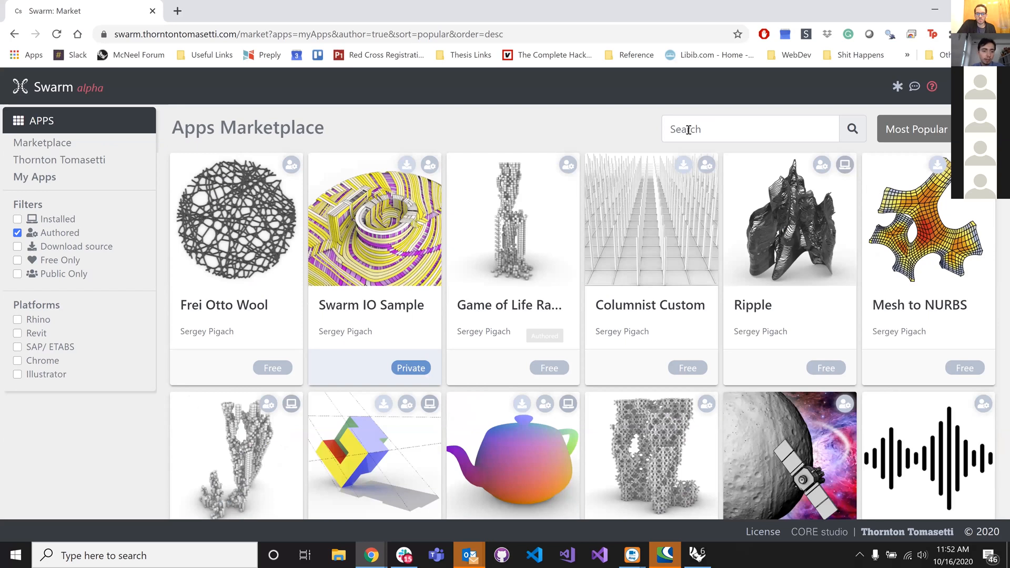
# - Search the apps for "aec" and launch AEC Tech Pavilion 2020 in the web viewer
pyautogui.click(684, 129)
pyautogui.write('aec')
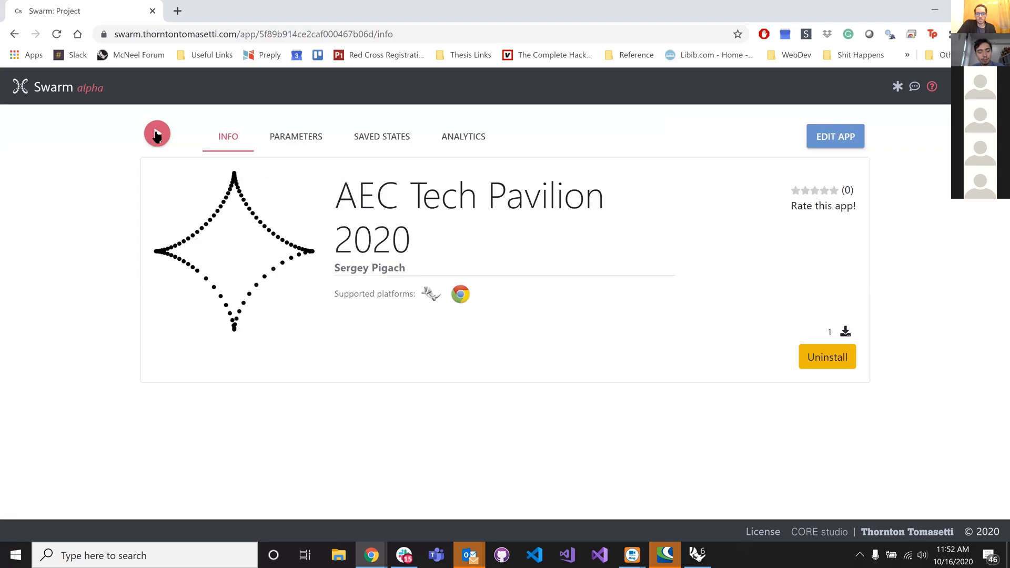
pyautogui.click(157, 135)
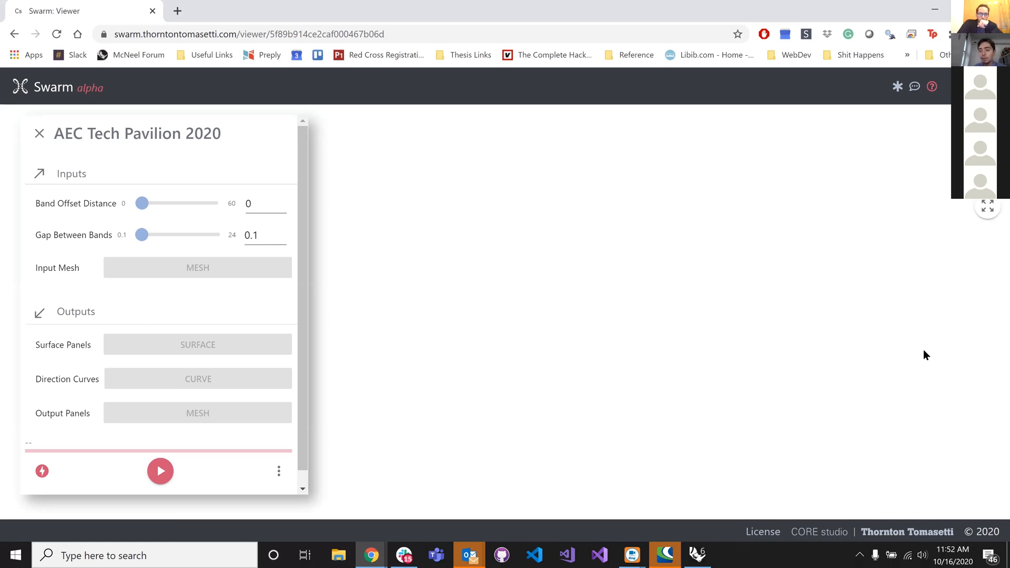
# - Switch back to Rhino, bake the app's Output Panels and check the Mesh Area attribute user text of individual panels
pyautogui.hotkey('alt', 'Tab')
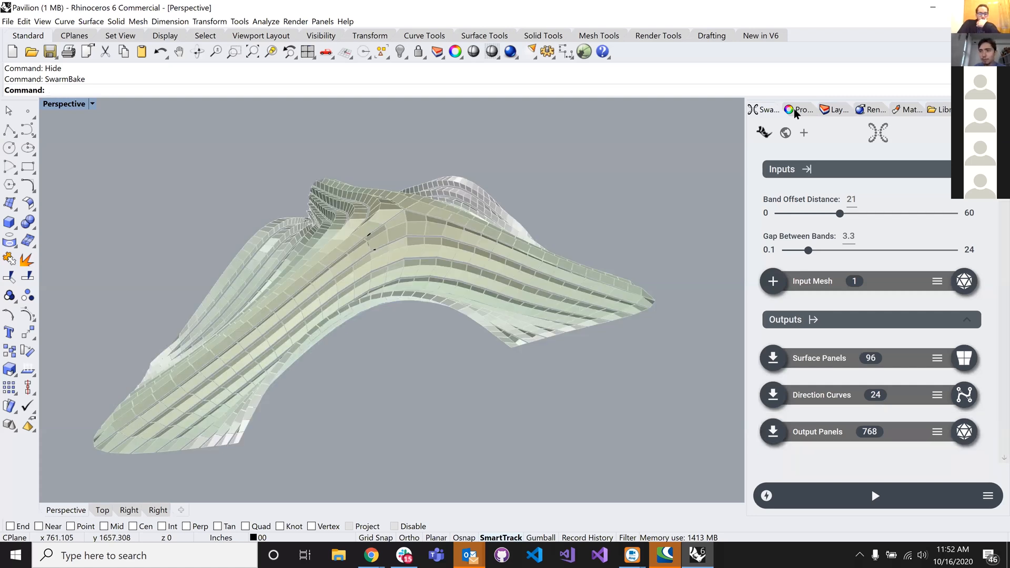
pyautogui.scroll(2, 463, 192)
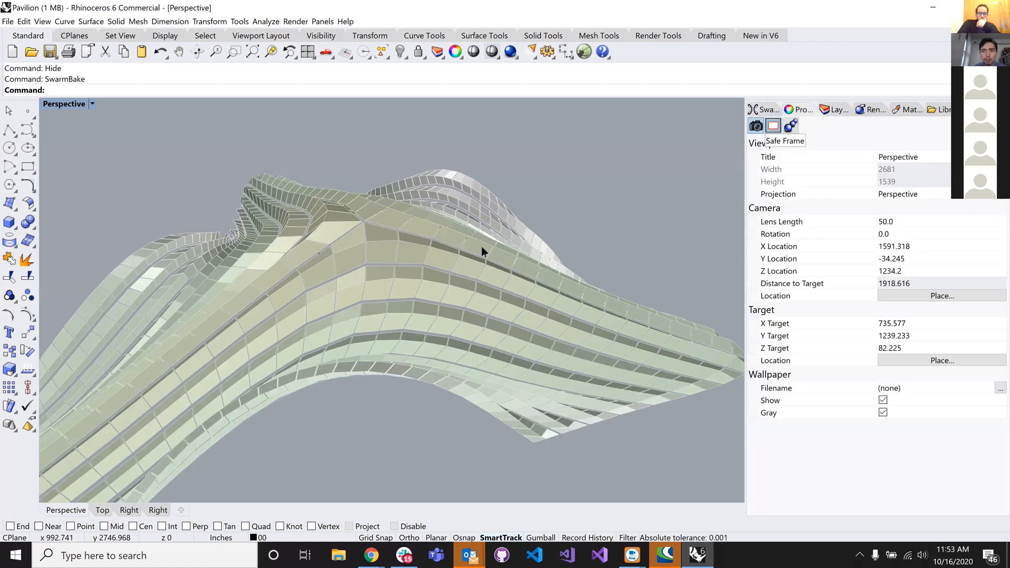
pyautogui.click(482, 248)
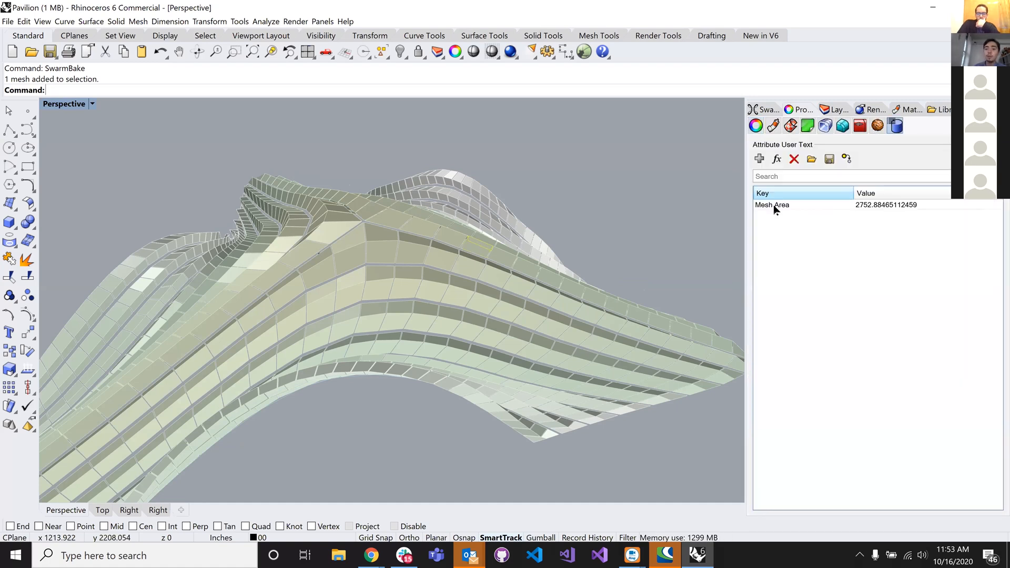
pyautogui.click(504, 255)
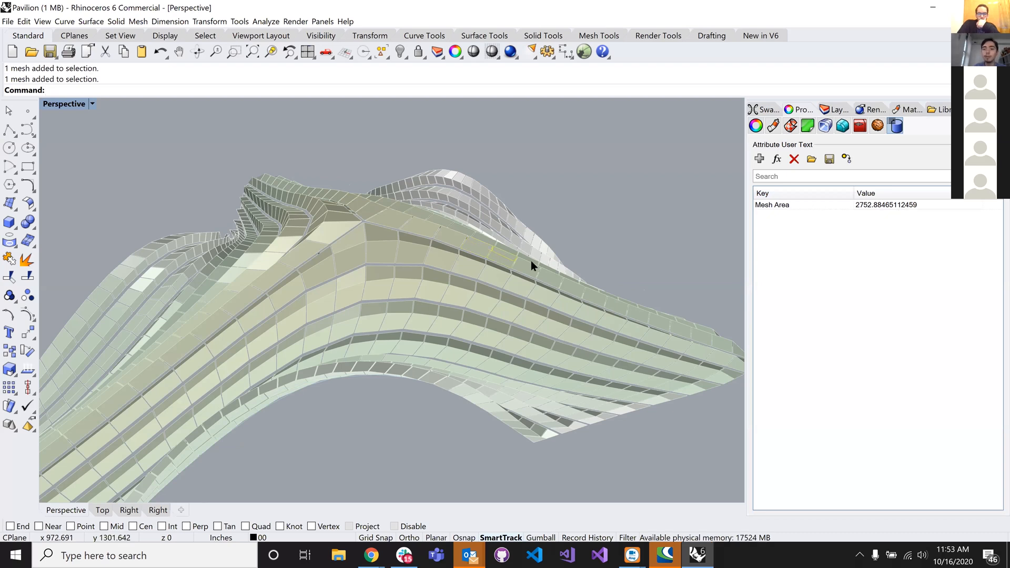
pyautogui.click(552, 333)
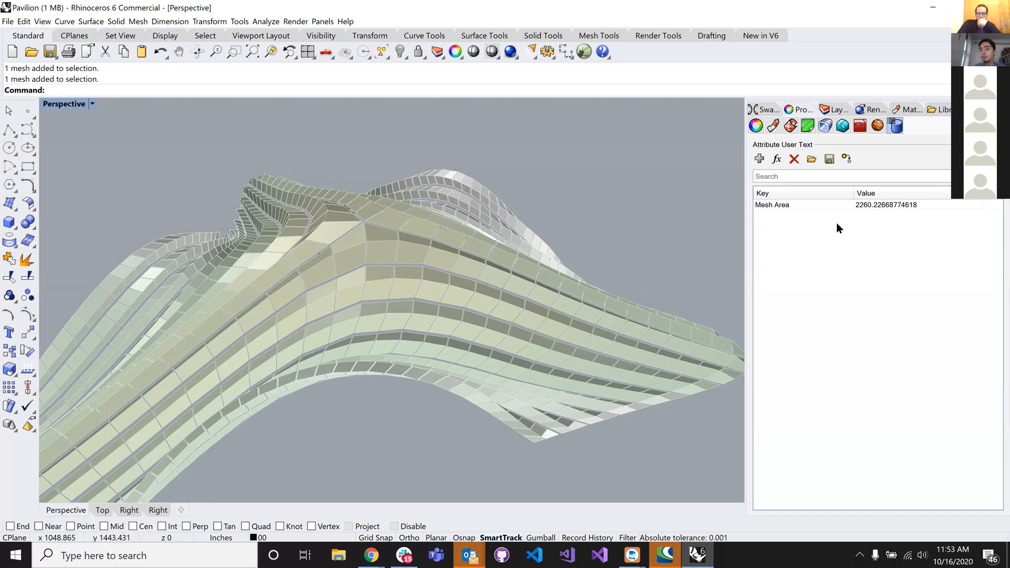
pyautogui.click(766, 110)
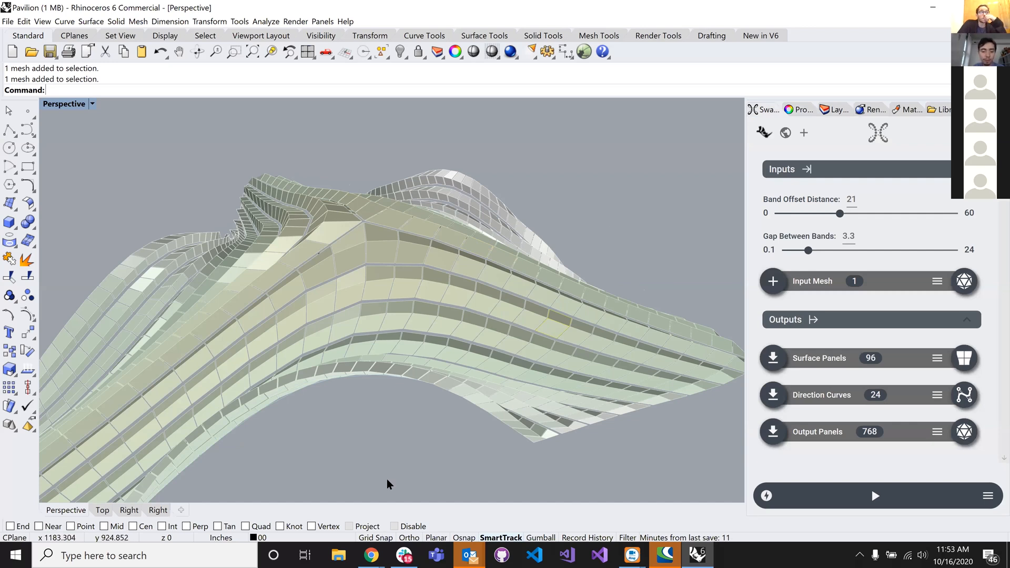
# - In the browser, make "My new default saved state" the app's default saved state and relaunch the web viewer
pyautogui.moveTo(372, 555)
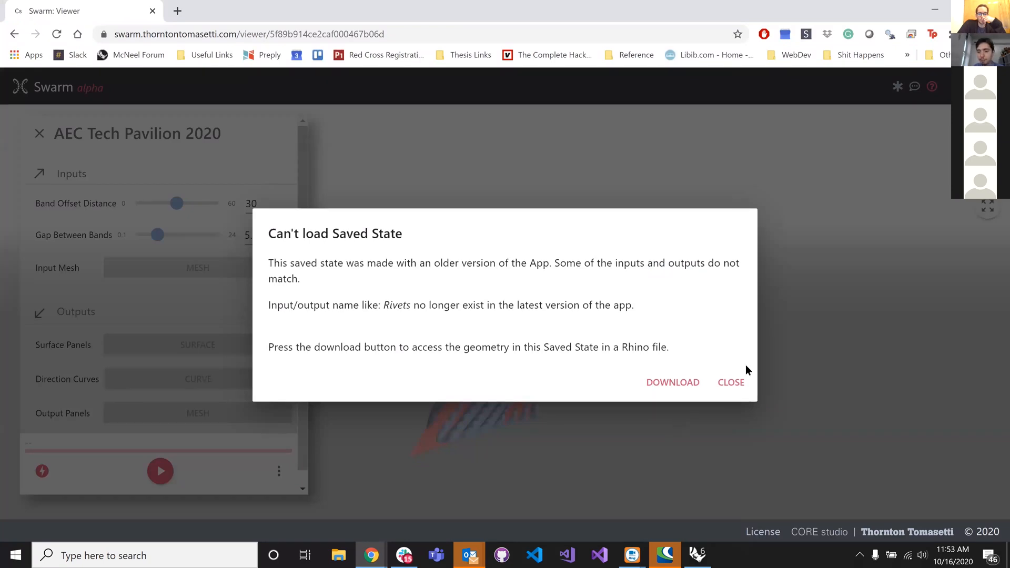
pyautogui.click(733, 380)
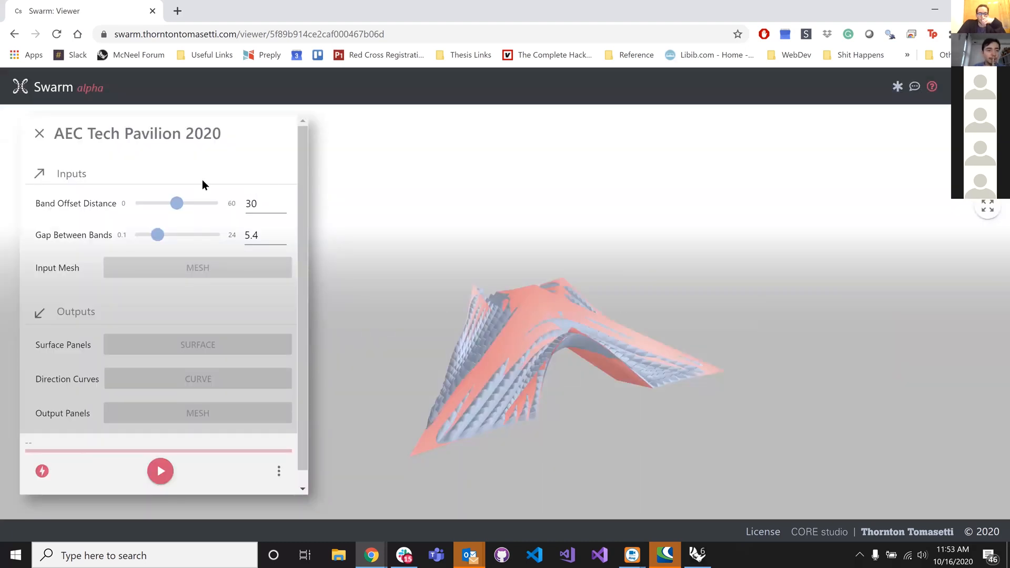
pyautogui.click(167, 145)
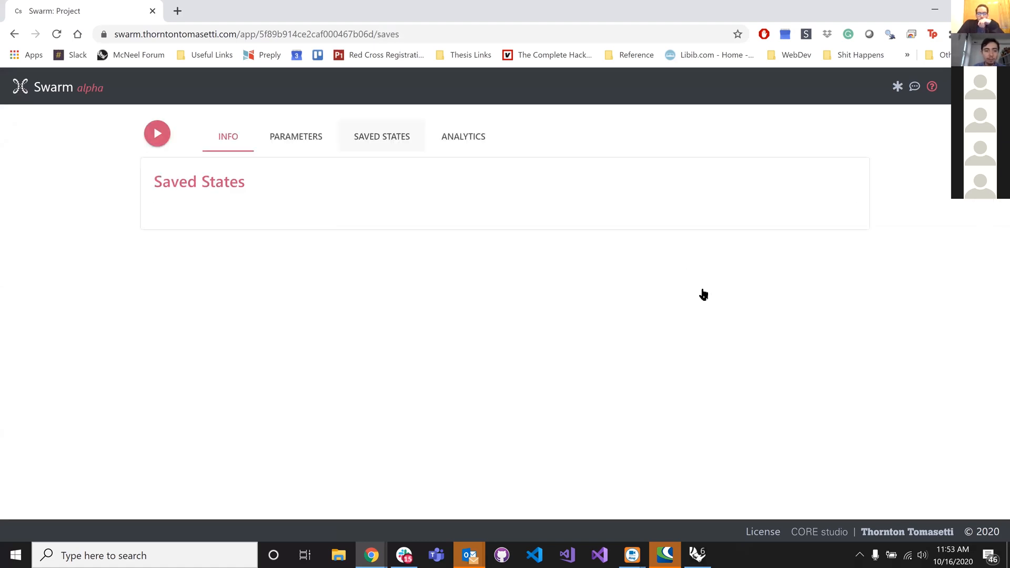
pyautogui.click(330, 257)
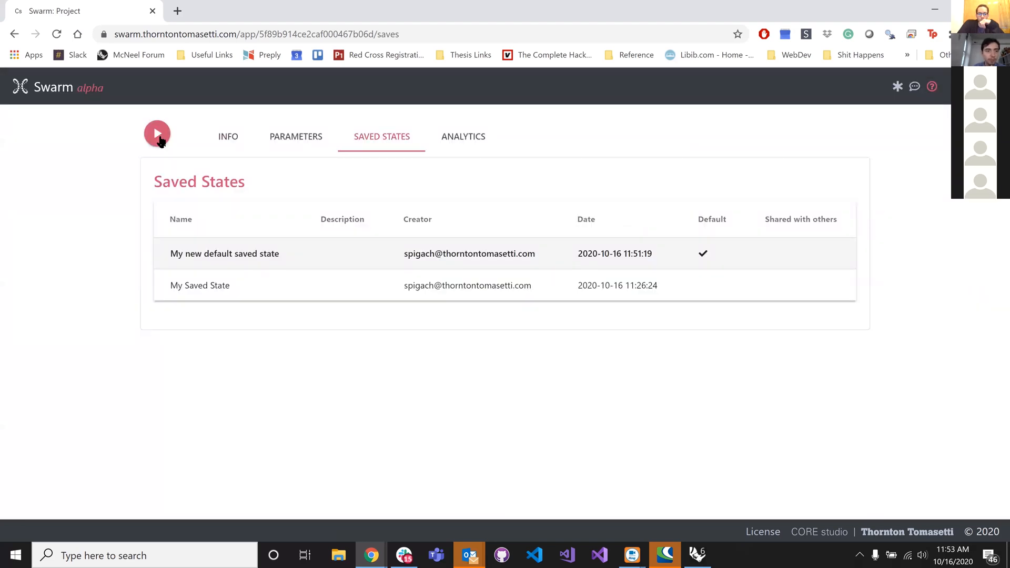
pyautogui.click(158, 135)
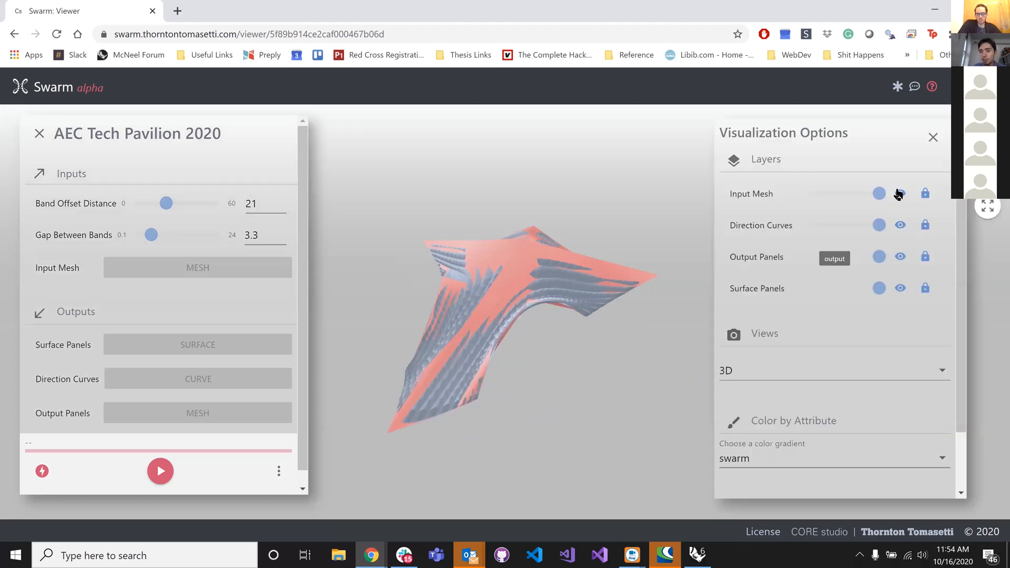
# - Hide the Input Mesh layer in the viewer and inspect a panel's attributes with the Output Panels coloured by Mesh Area
pyautogui.click(900, 194)
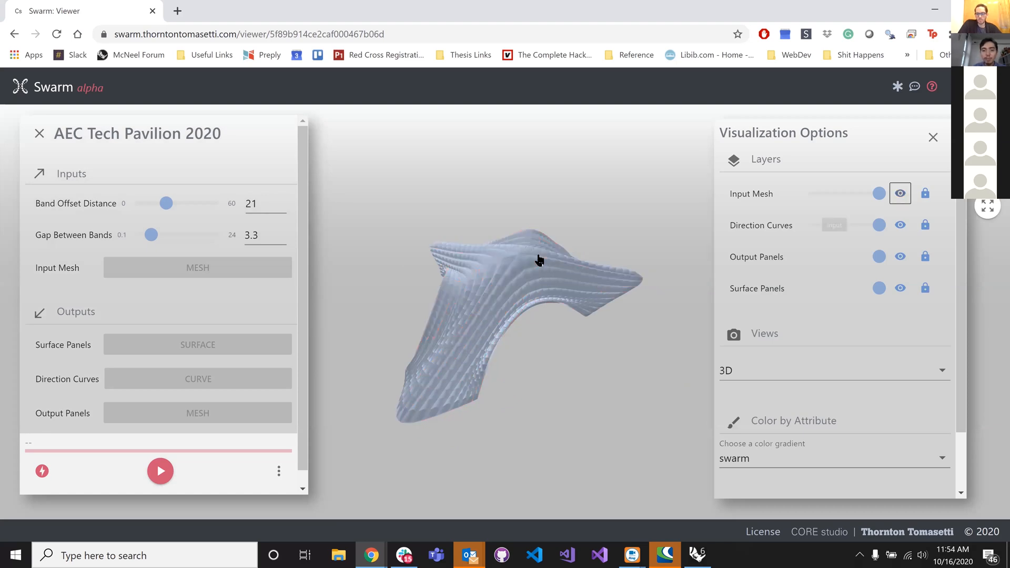
pyautogui.scroll(2, 582, 348)
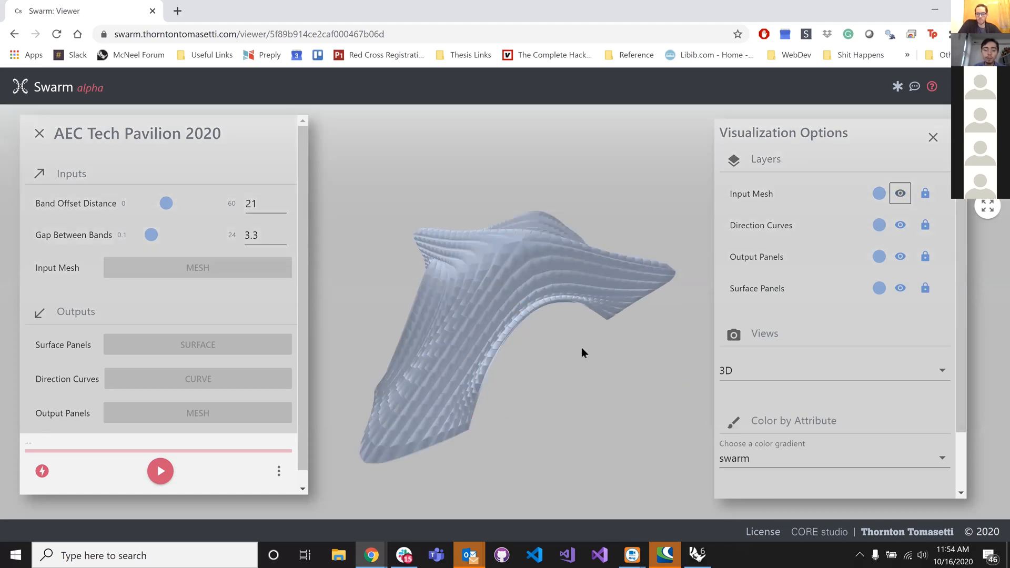
pyautogui.moveTo(569, 349); pyautogui.dragTo(548, 292)
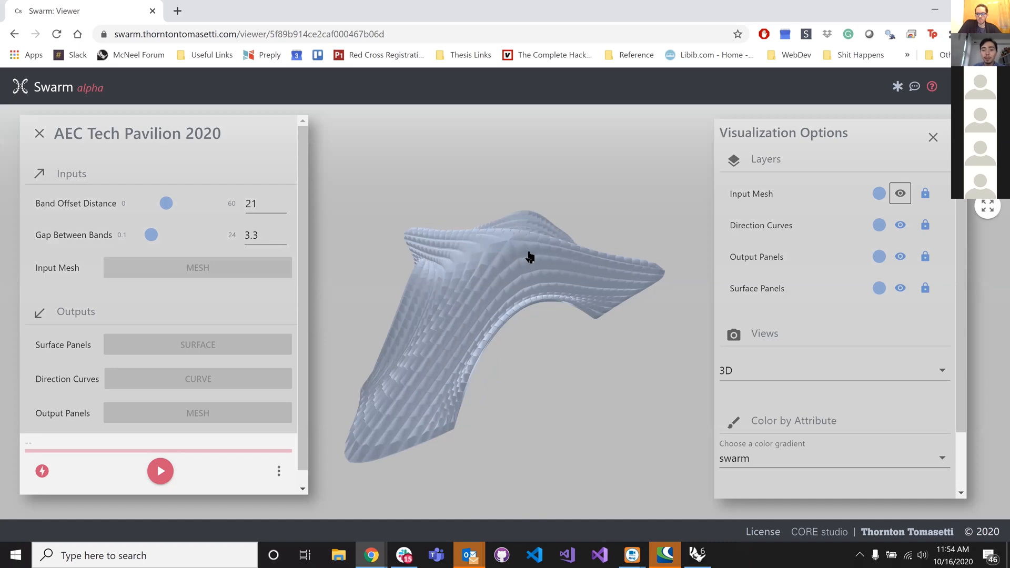
pyautogui.moveTo(530, 258); pyautogui.dragTo(503, 323)
pyautogui.click(503, 324)
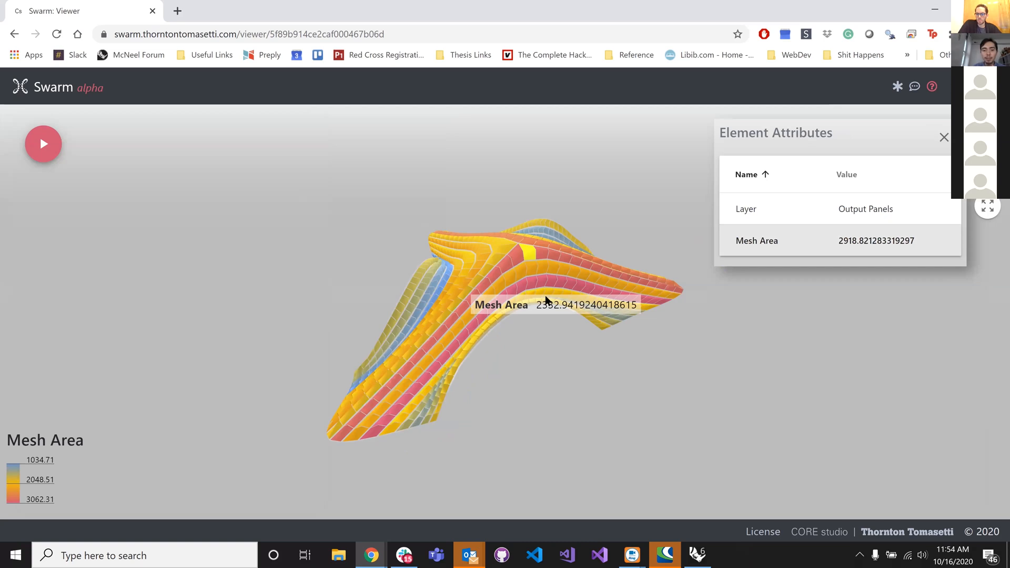
# - Examine the Mesh Area colouring of the pavilion's Output Panels from several sides and heights in the web viewer
pyautogui.moveTo(545, 300); pyautogui.dragTo(649, 330)
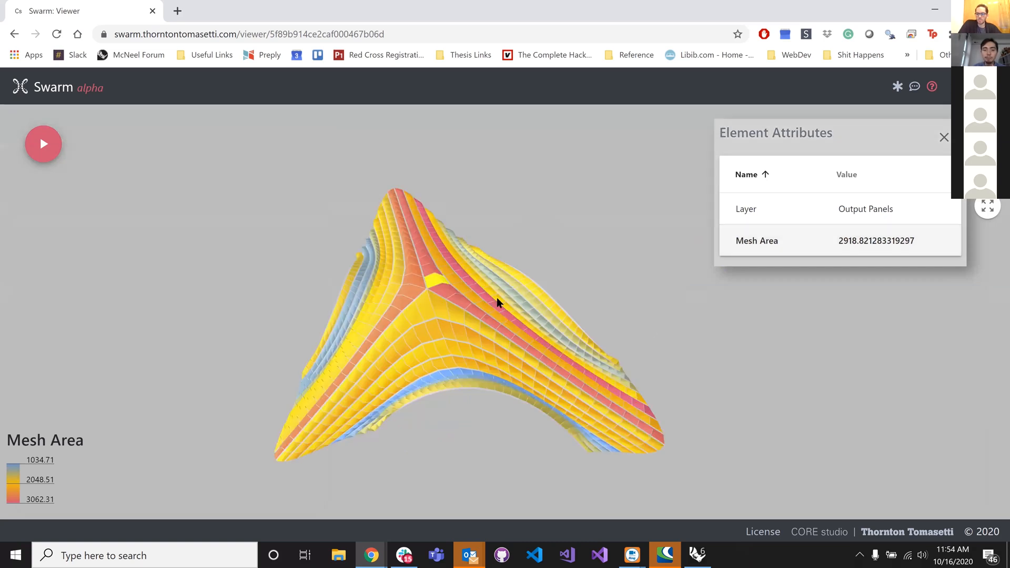
pyautogui.moveTo(498, 300); pyautogui.dragTo(391, 330)
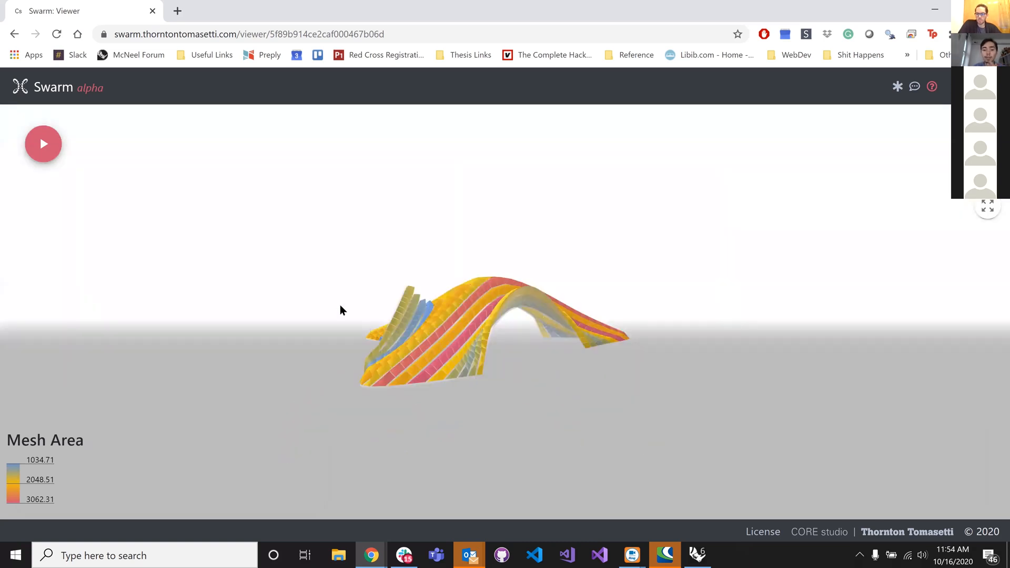
pyautogui.moveTo(340, 306); pyautogui.dragTo(761, 224)
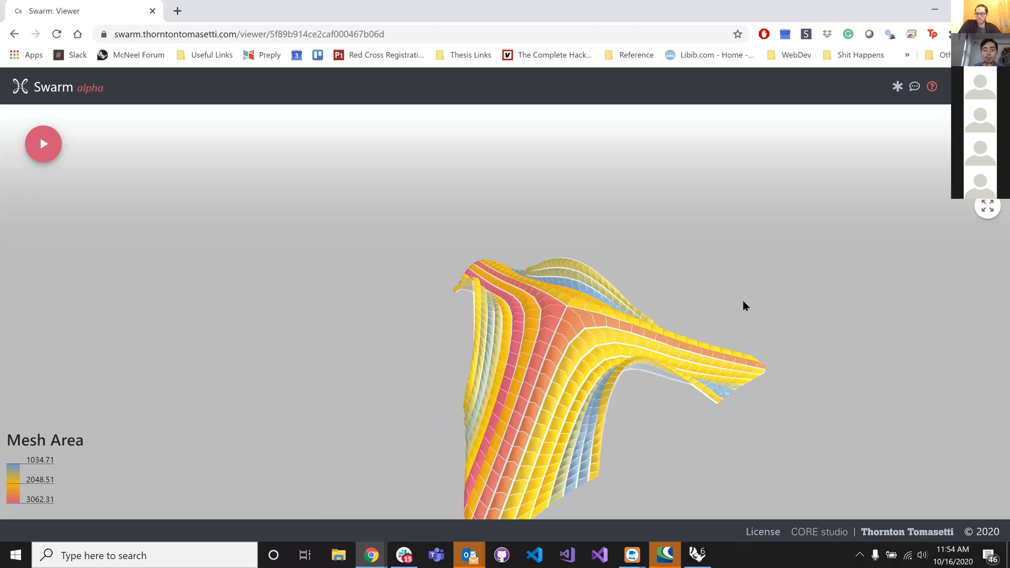
pyautogui.moveTo(745, 302); pyautogui.dragTo(730, 304)
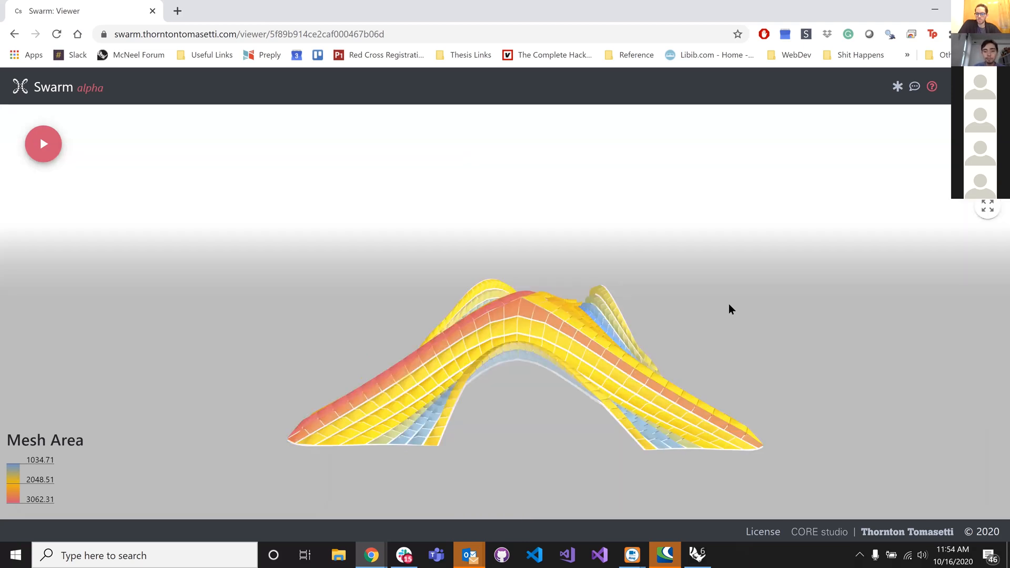
pyautogui.moveTo(787, 296); pyautogui.dragTo(791, 310)
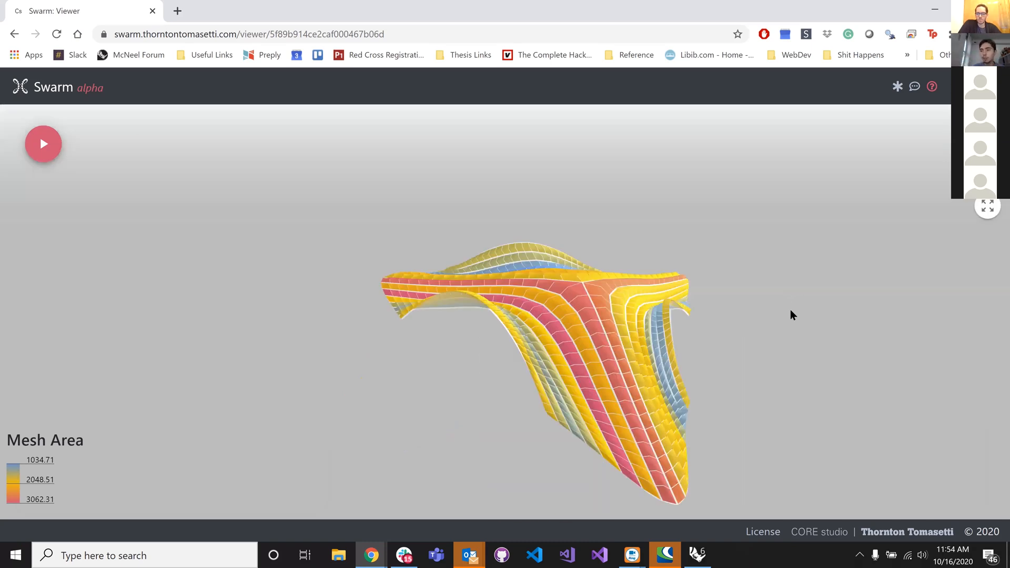
pyautogui.moveTo(670, 281)
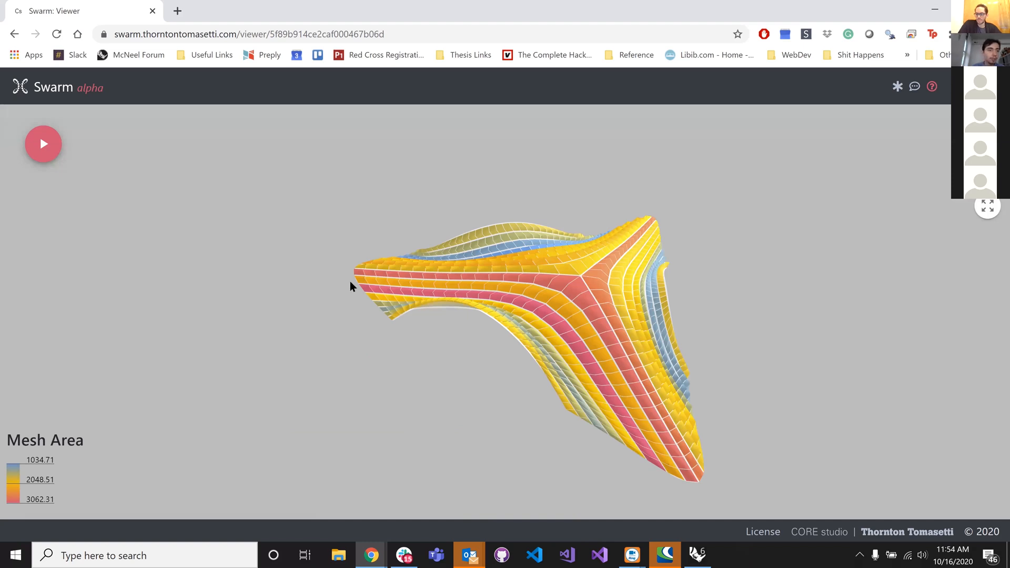
pyautogui.moveTo(349, 284)
# - Go to My Apps in the marketplace, filter by Authored, search for "aec" and open the AEC Tech Pavilion 2020 page
pyautogui.press('F5')
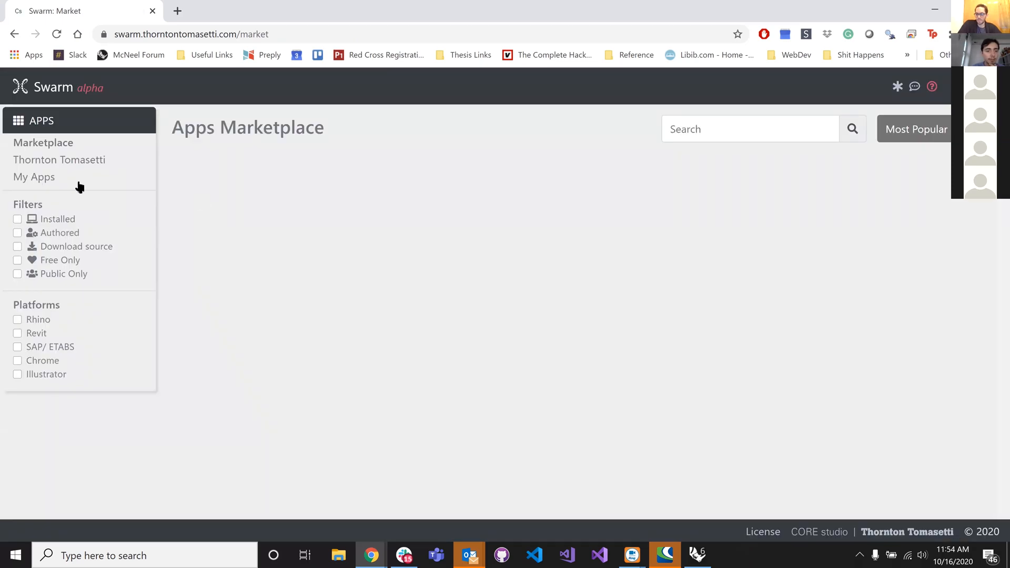
pyautogui.click(36, 177)
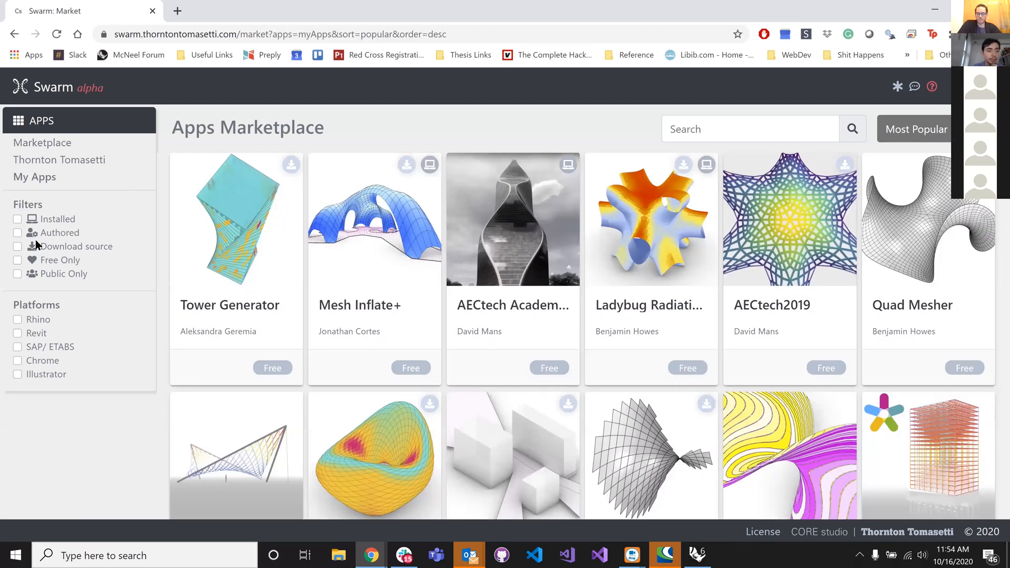
pyautogui.click(17, 230)
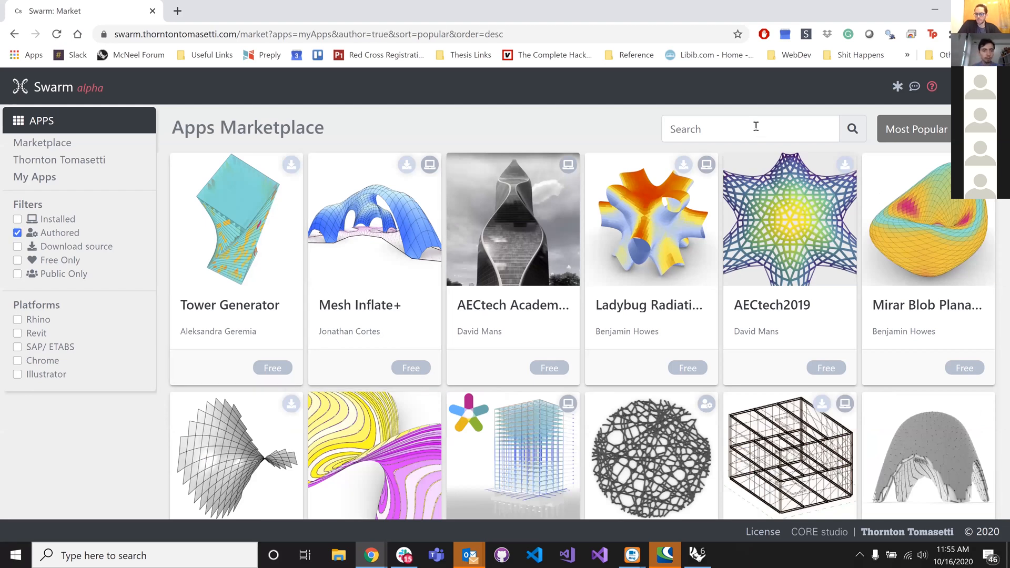
pyautogui.click(755, 126)
pyautogui.write('aec')
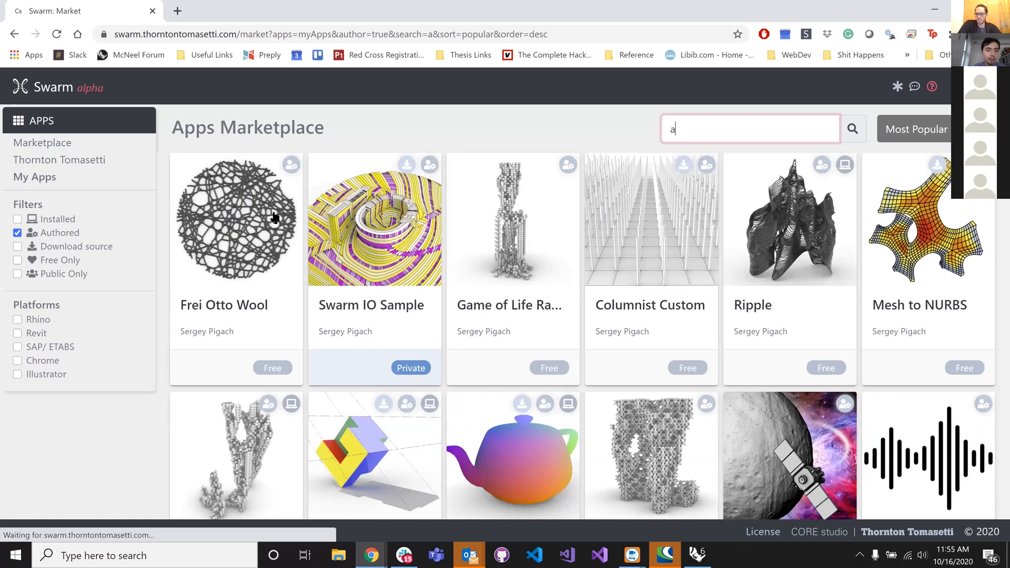
pyautogui.click(274, 217)
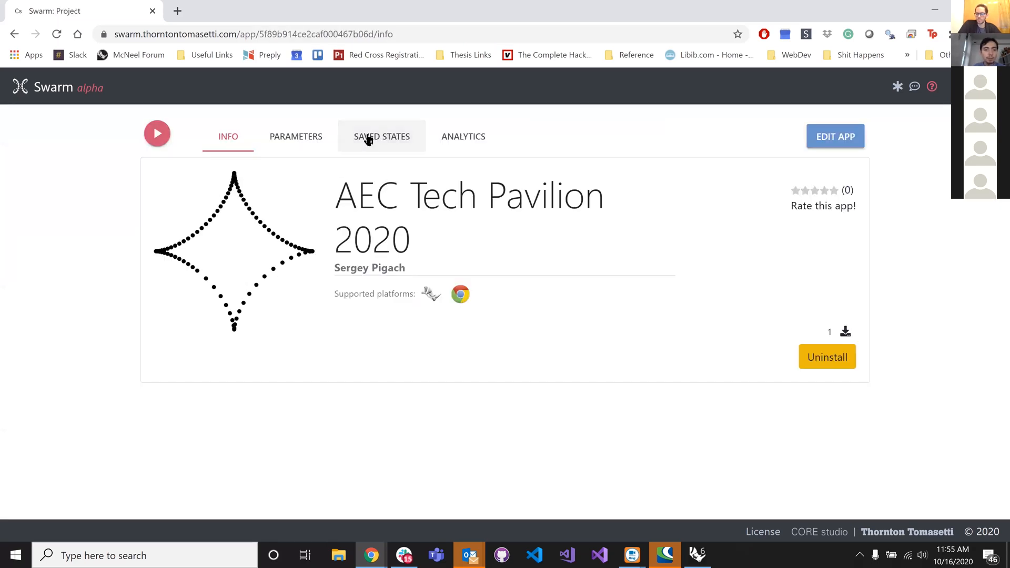
# - Edit the app to make it public for all Swarm users and replace its thumbnail with the Icon image from the Desktop
pyautogui.click(841, 137)
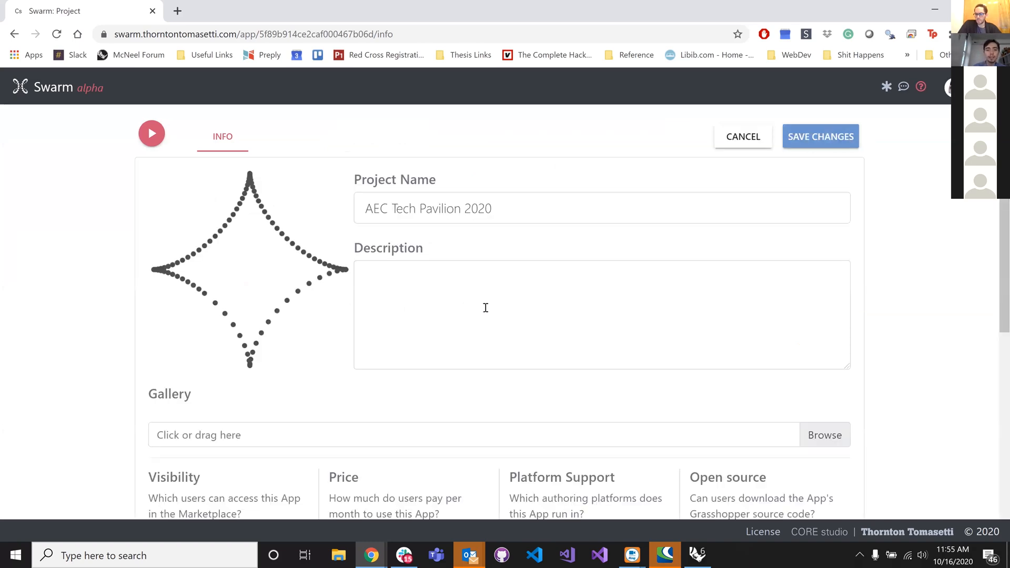
pyautogui.scroll(-3, 184, 374)
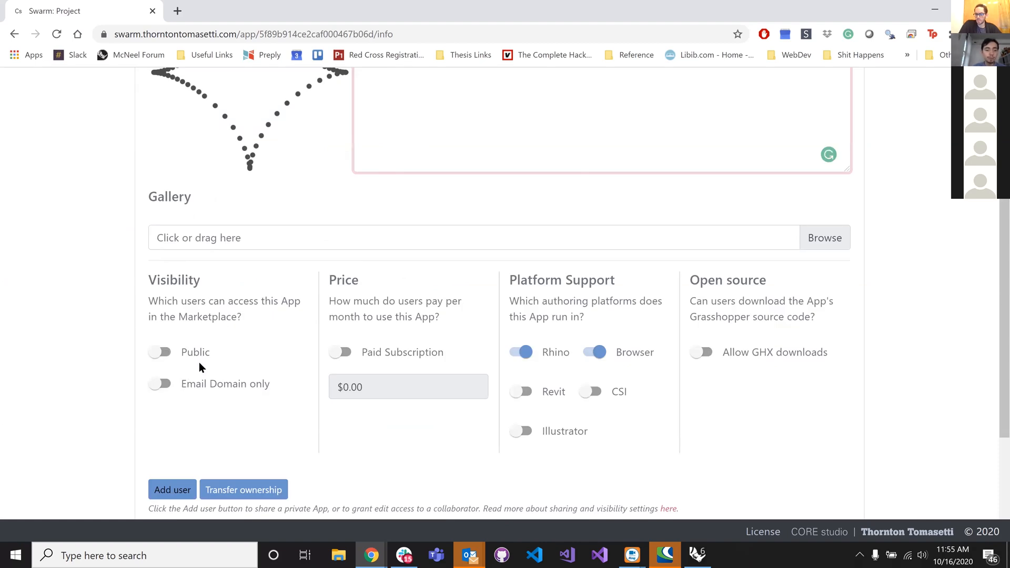
pyautogui.click(162, 353)
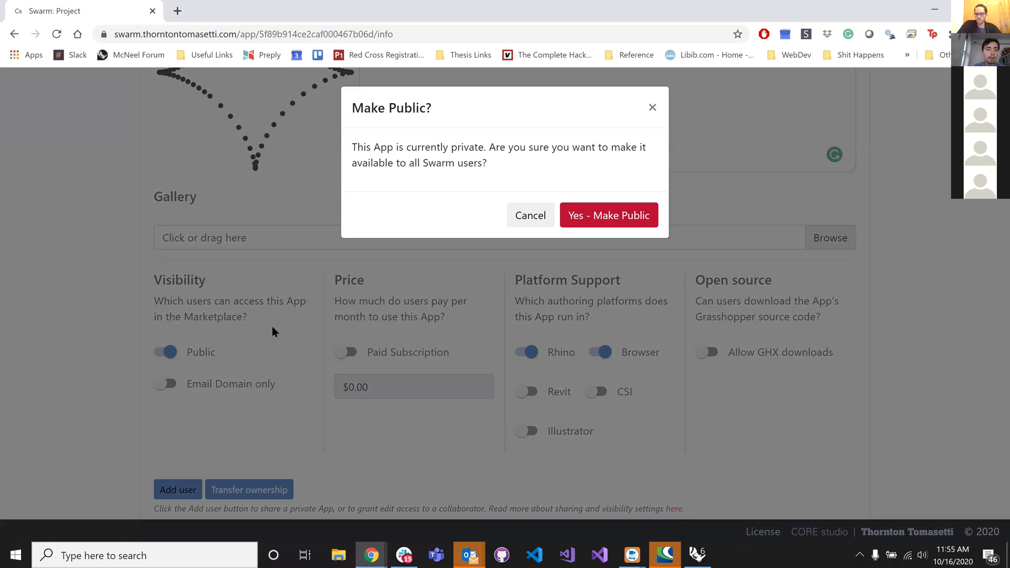
pyautogui.click(256, 263)
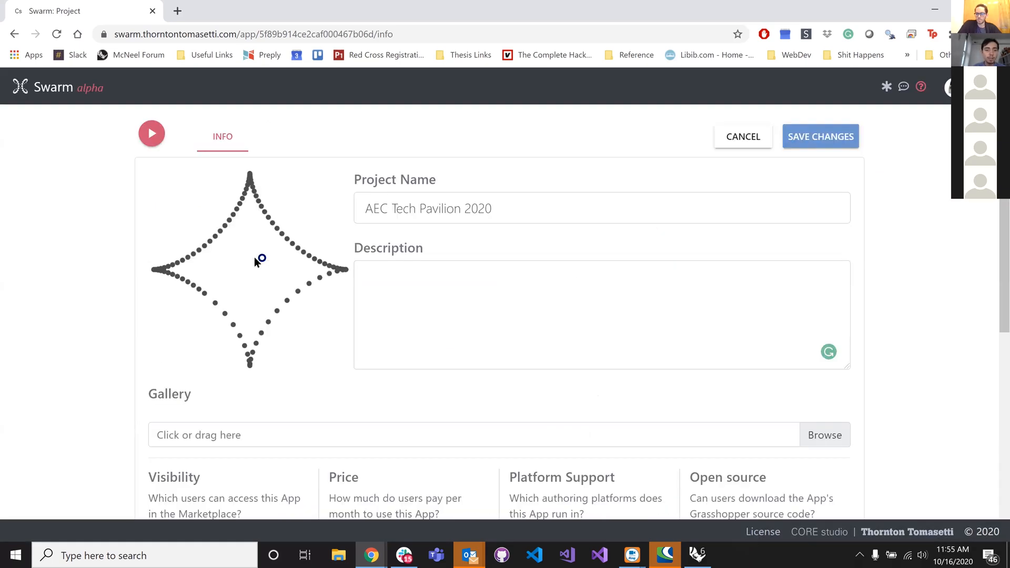
pyautogui.click(254, 262)
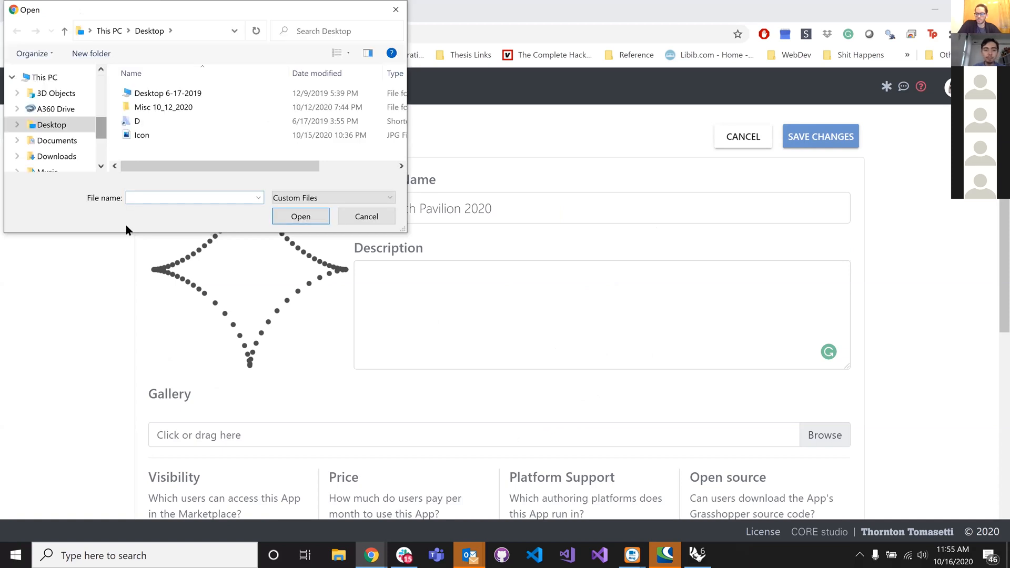
pyautogui.press('Escape')
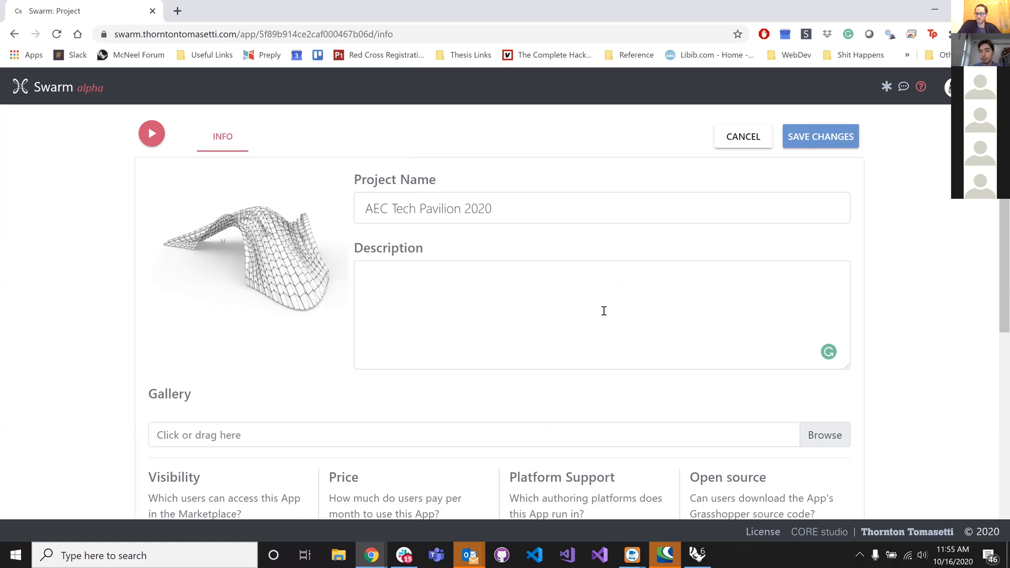
# - Allow GHX downloads of the app's Grasshopper source, save the app changes and reload its info page
pyautogui.scroll(-5, 555, 355)
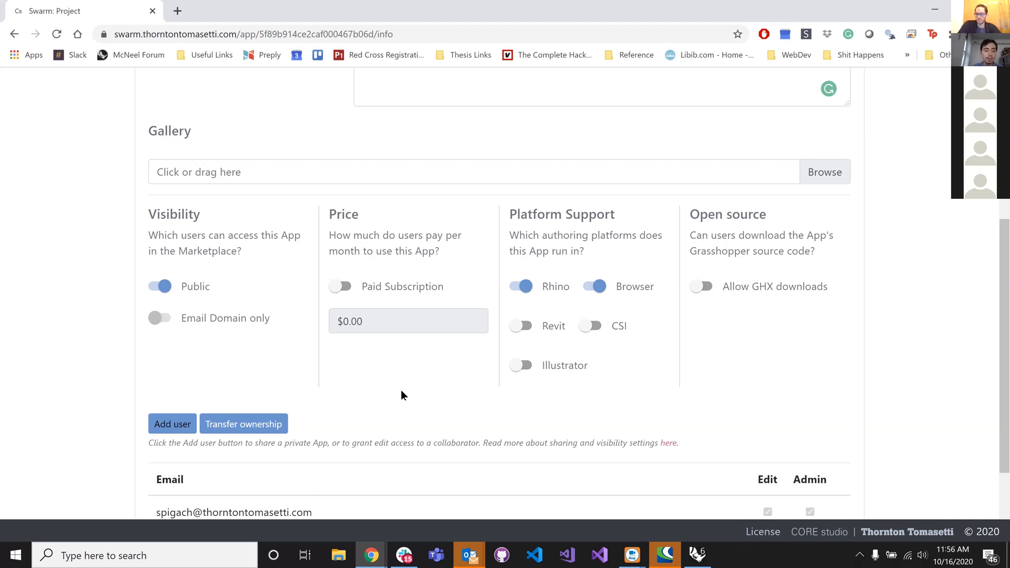
pyautogui.scroll(-2, 402, 392)
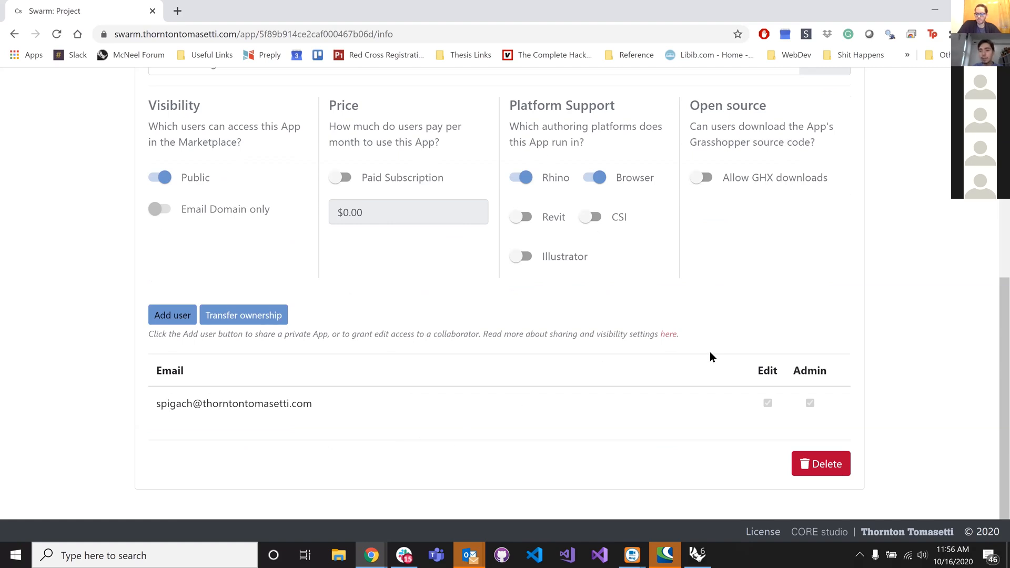
pyautogui.scroll(2, 713, 349)
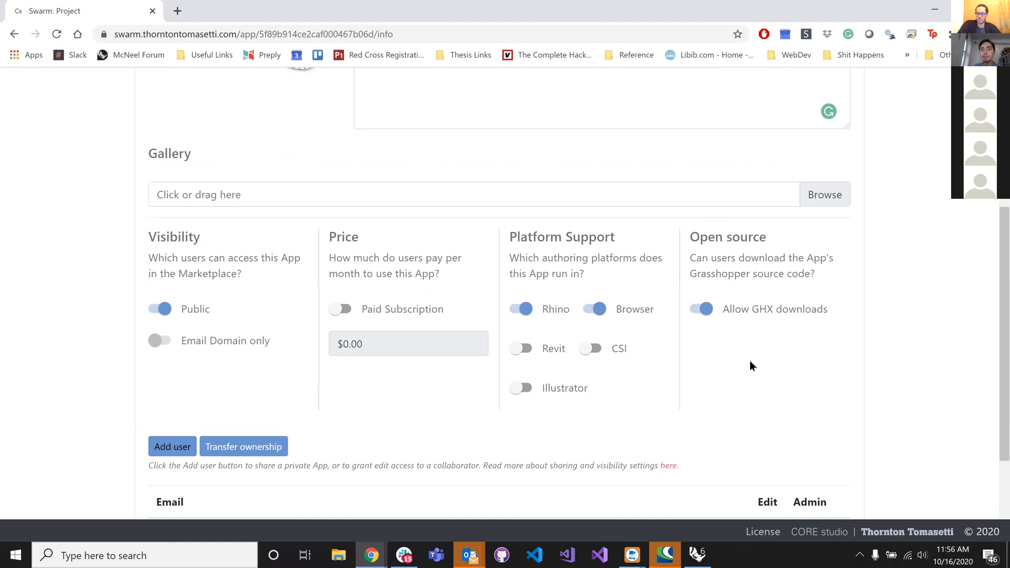
pyautogui.scroll(1, 759, 409)
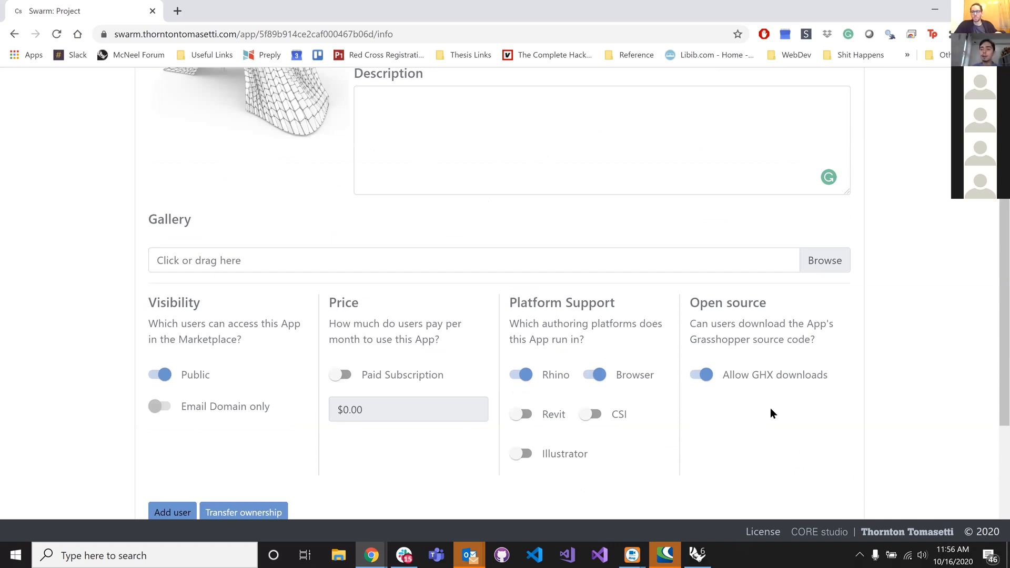
pyautogui.scroll(3, 864, 374)
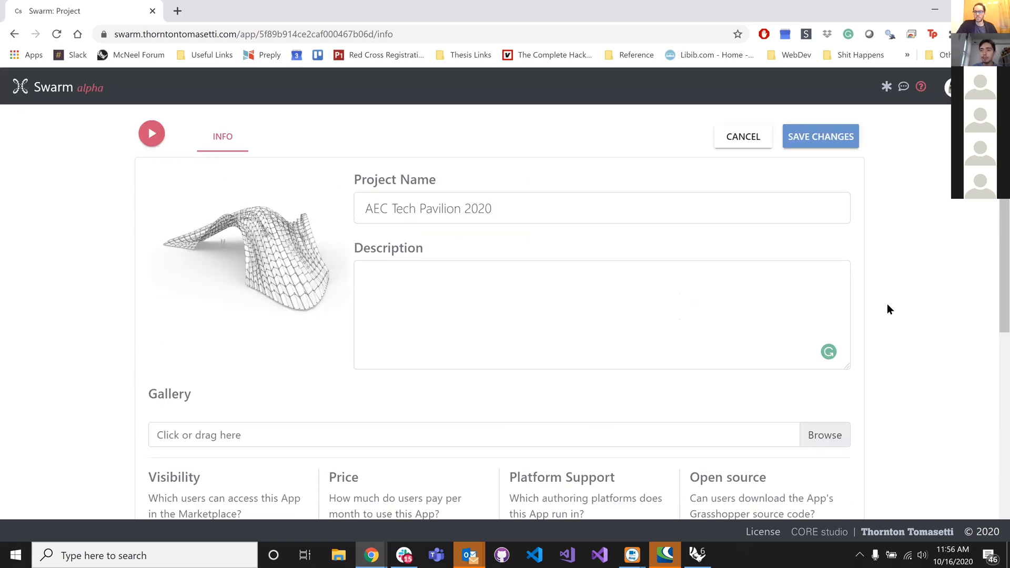
pyautogui.click(824, 139)
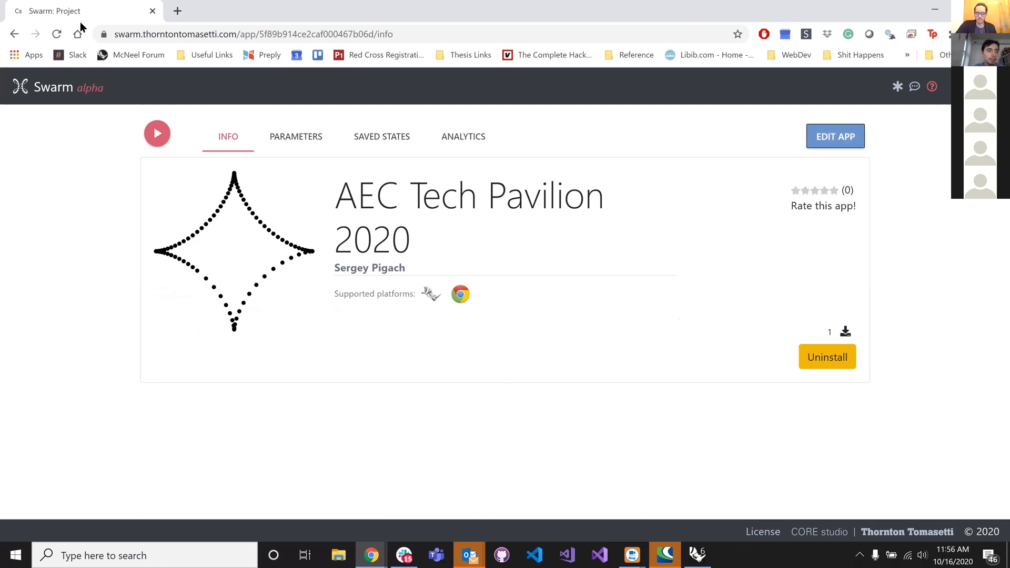
pyautogui.press('F5')
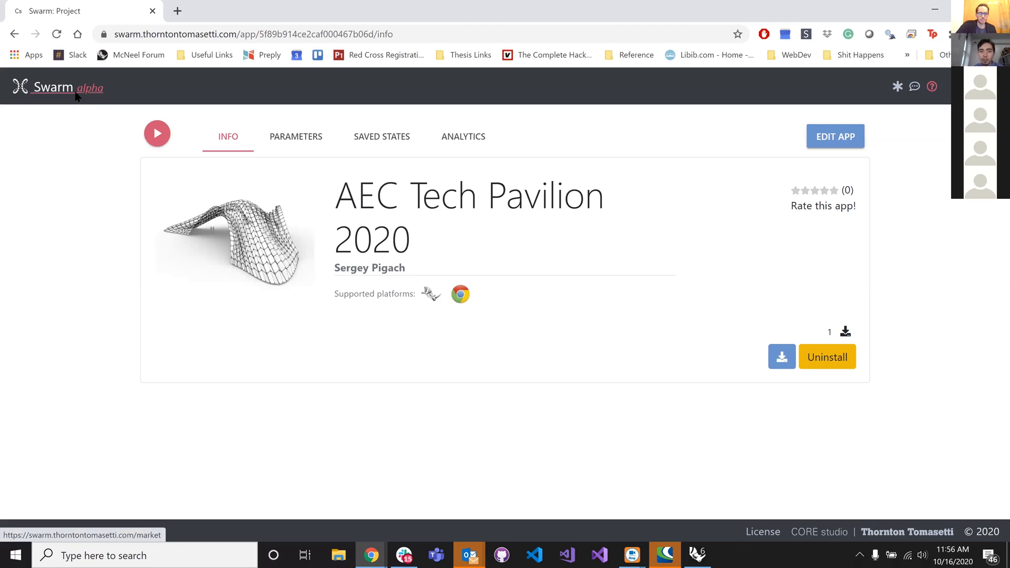
# - Search the public Apps Marketplace for "aec tech" to check the published app, and clear the search
pyautogui.click(131, 213)
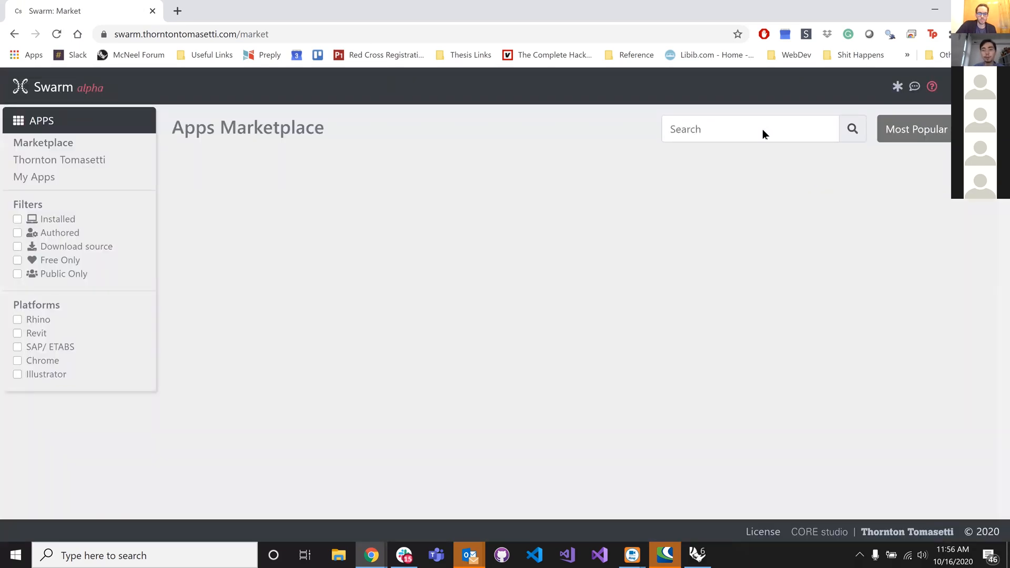
pyautogui.click(714, 128)
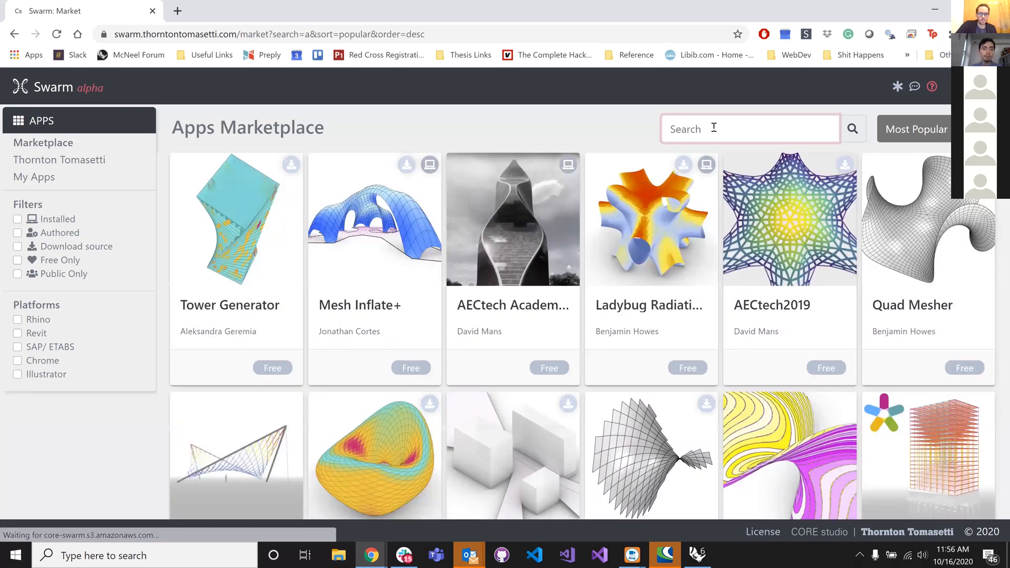
pyautogui.write('aec tech')
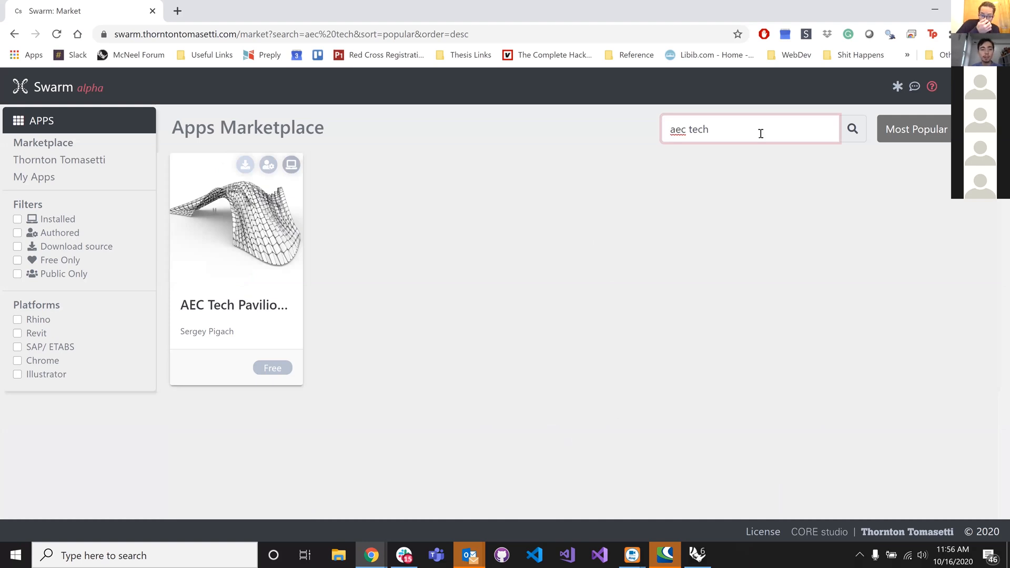
pyautogui.hotkey('ctrl', 'a')
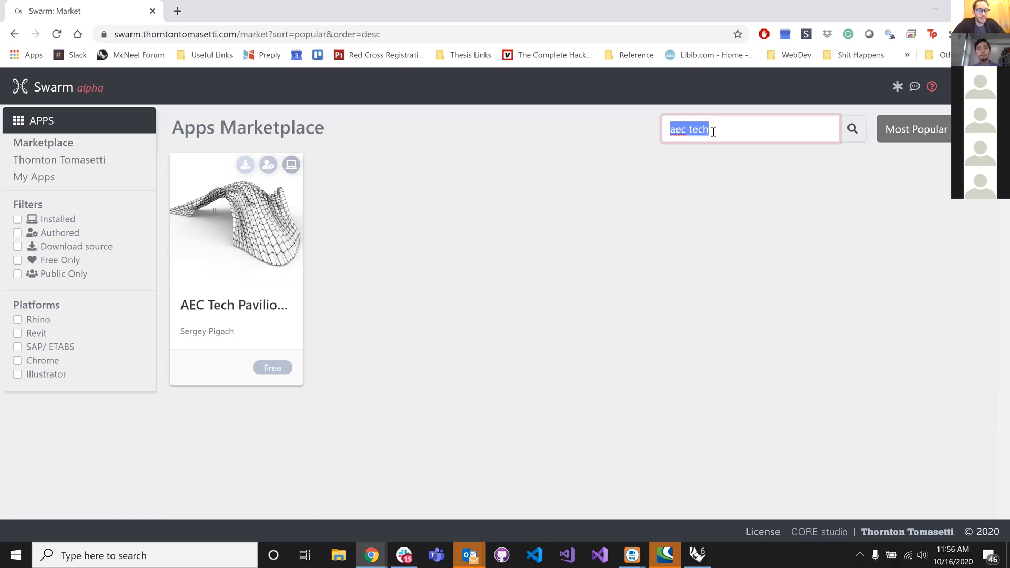
pyautogui.press('BackSpace')
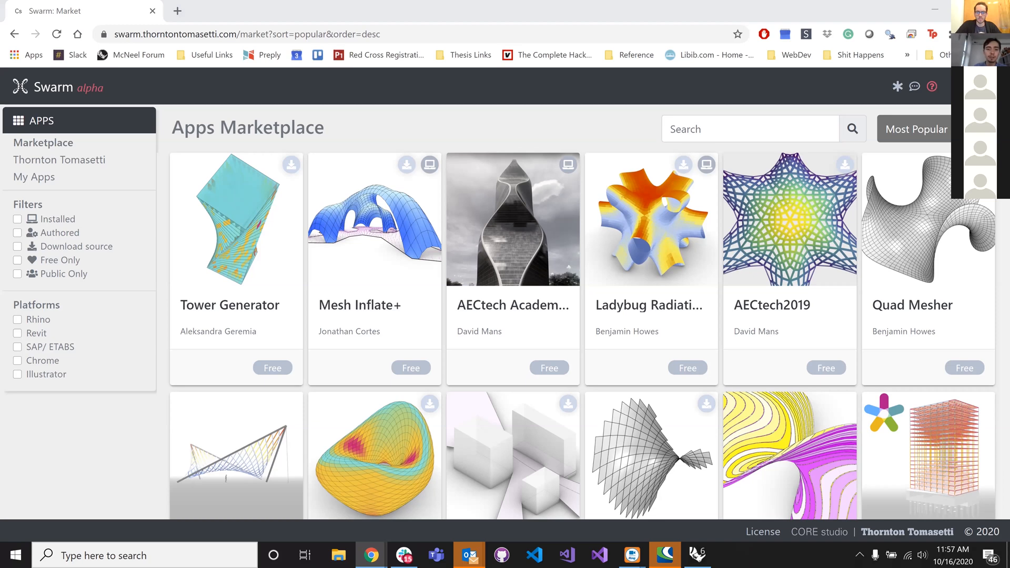
# - Switch to the ShapeDiver website, accept its cookie notice to view the home page, and return to the Swarm marketplace
pyautogui.hotkey('alt', 'Tab')
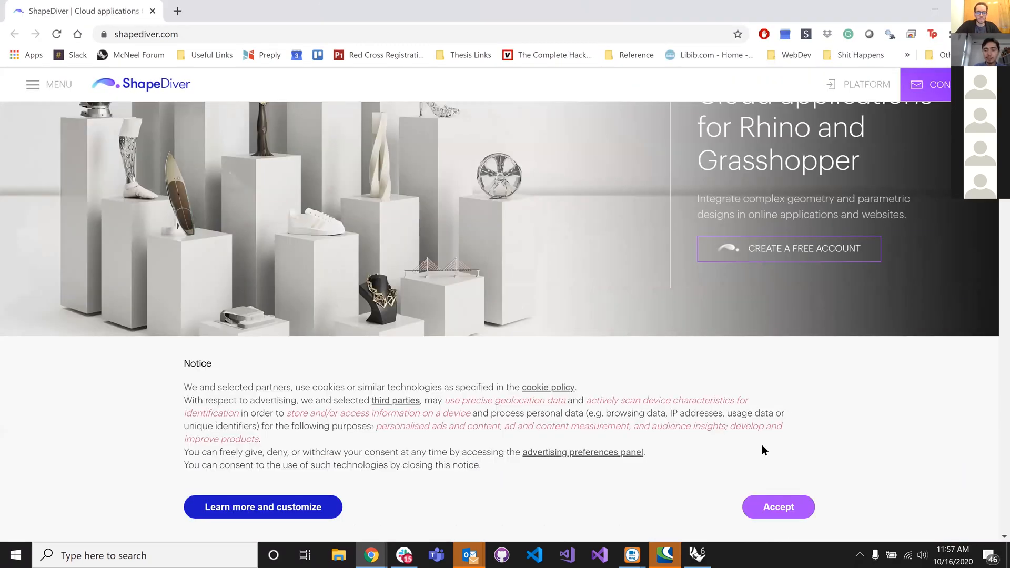
pyautogui.click(762, 504)
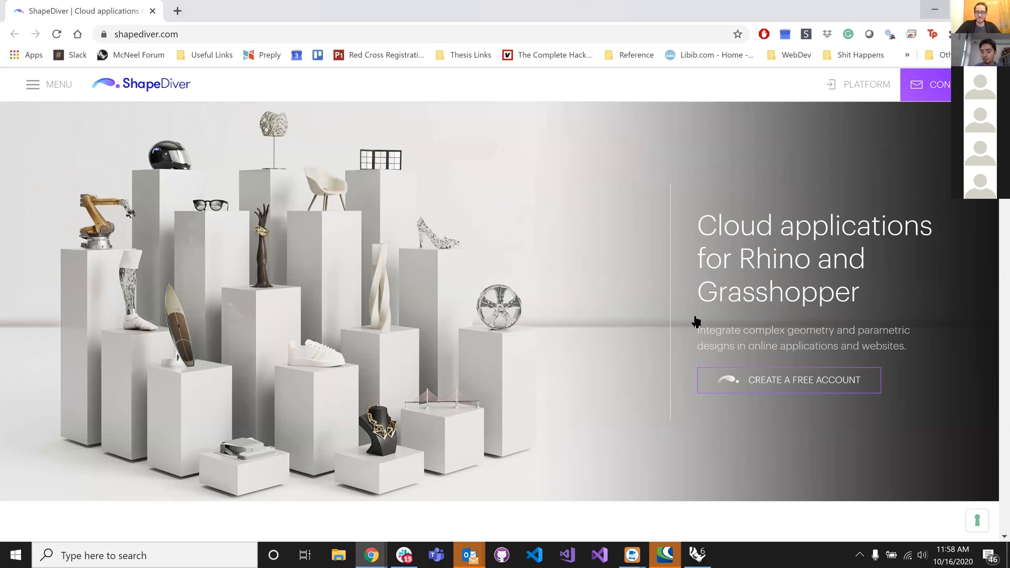
pyautogui.hotkey('alt', 'Tab')
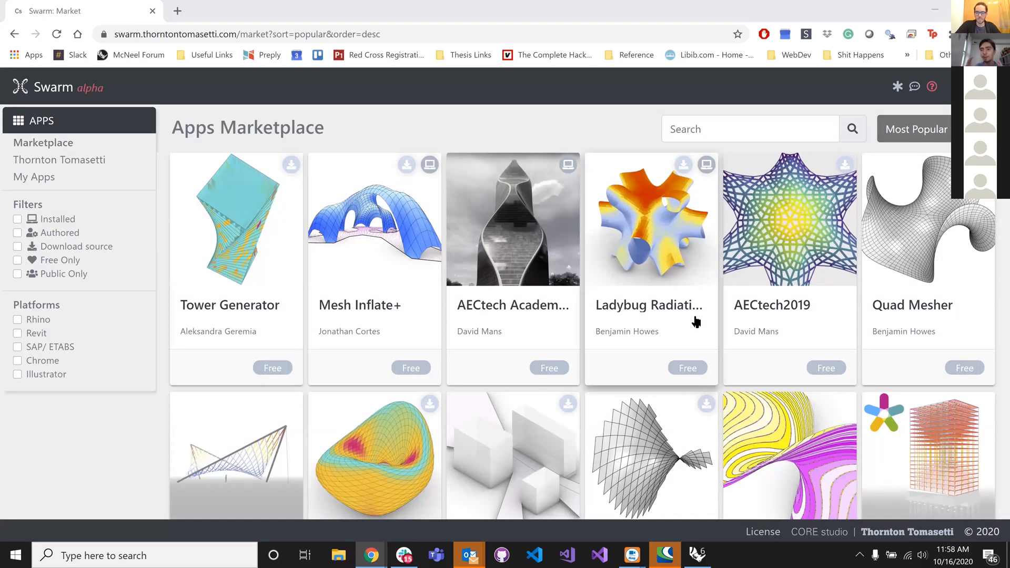